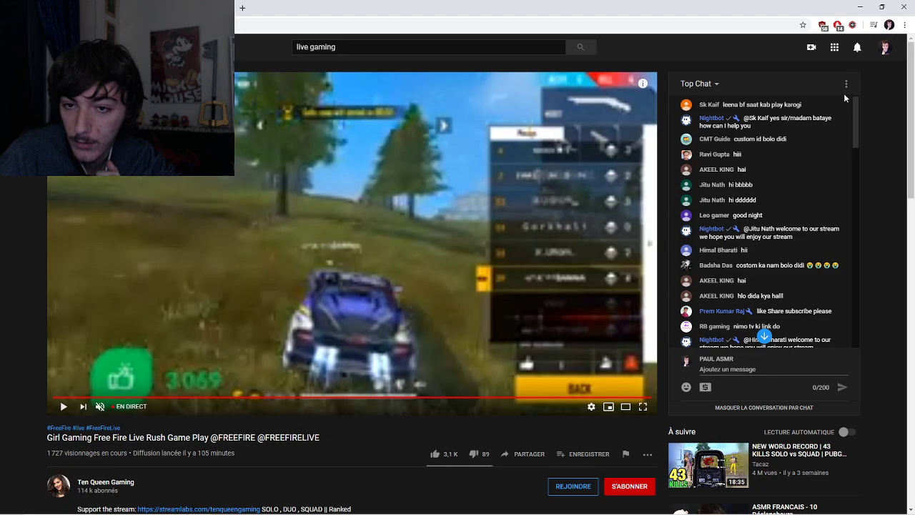
- Look through the stream's chat messages and switch the chat view from Top Chat to Chat en direct
scroll(843, 93, "down", 5)
left_click_drag(858, 206, 874, 336)
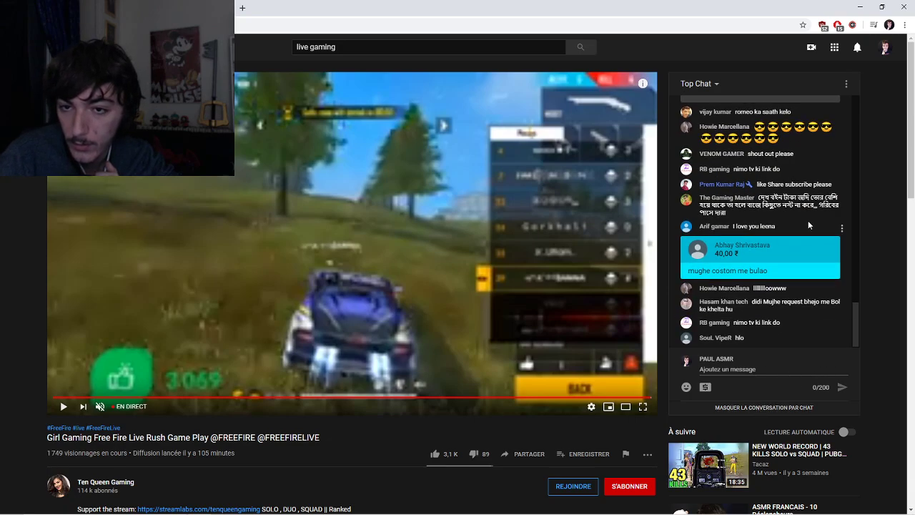
scroll(714, 214, "up", 1)
left_click(698, 84)
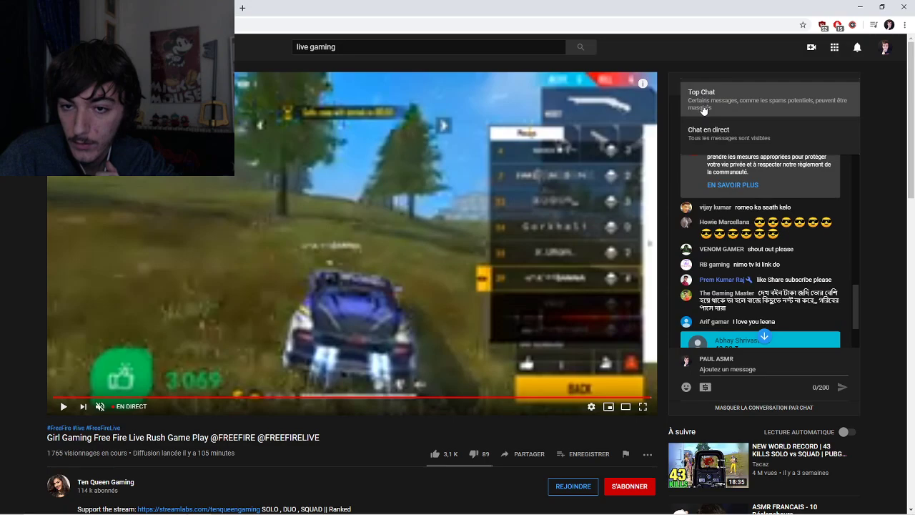
left_click(704, 100)
left_click(698, 84)
left_click(704, 125)
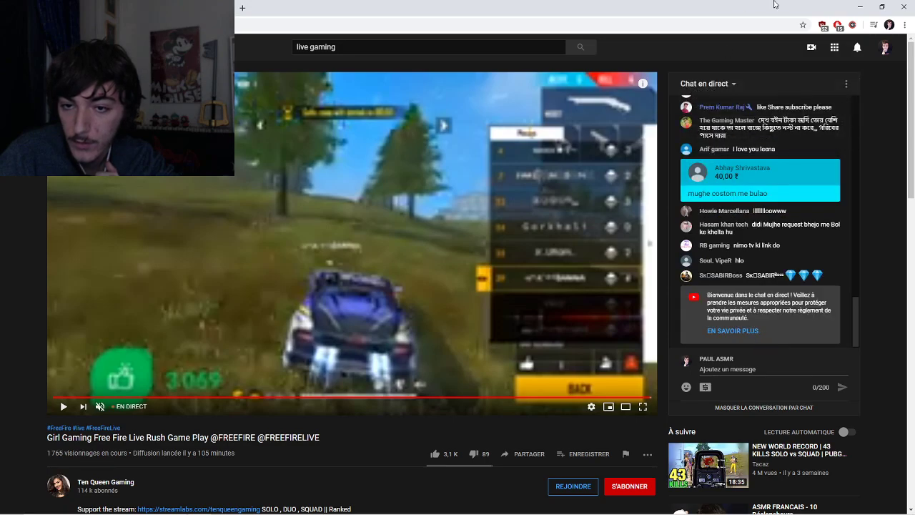
left_click_drag(857, 318, 880, 342)
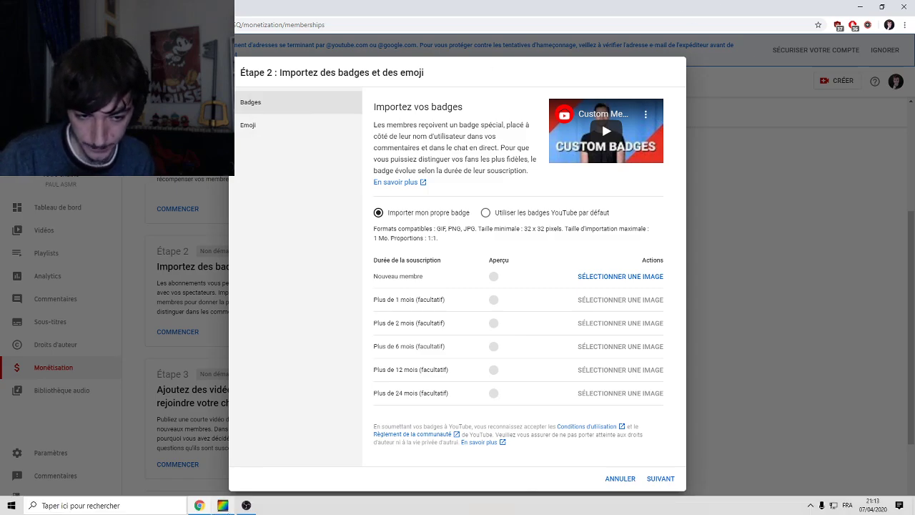
left_click(246, 504)
right_click(246, 505)
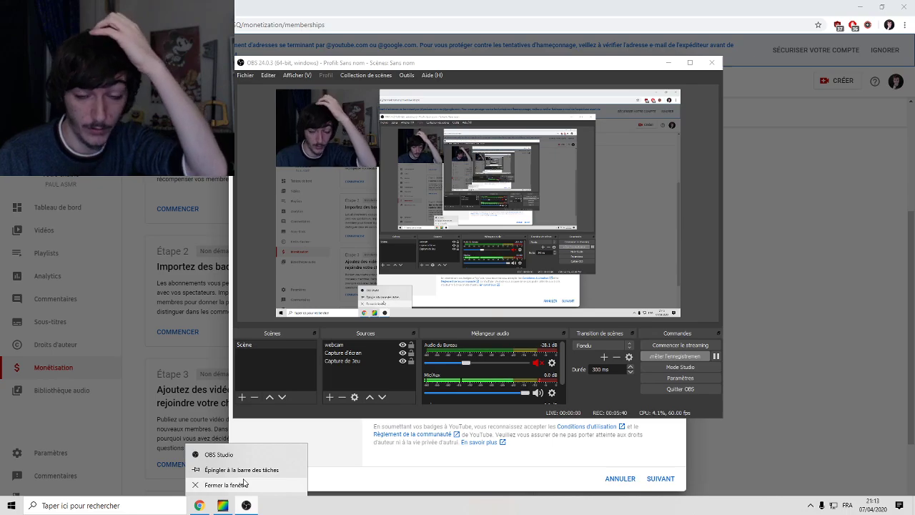
left_click(710, 139)
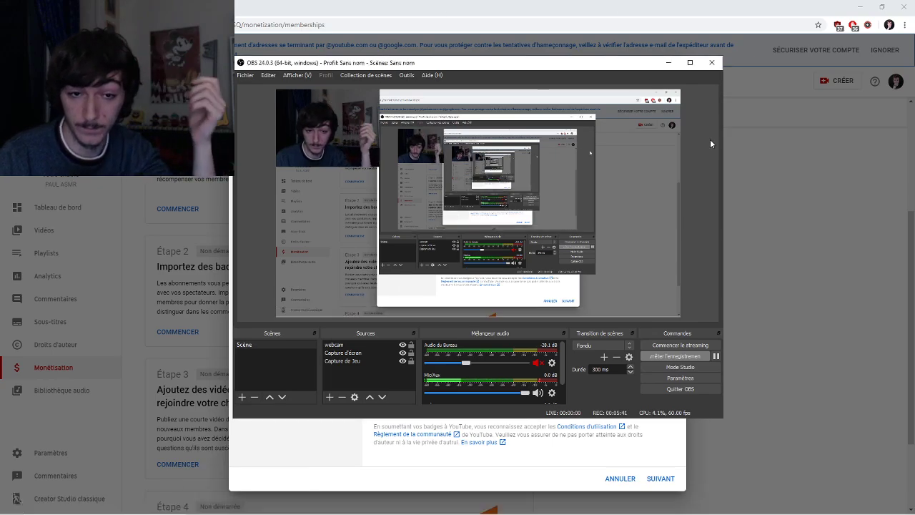
left_click(669, 62)
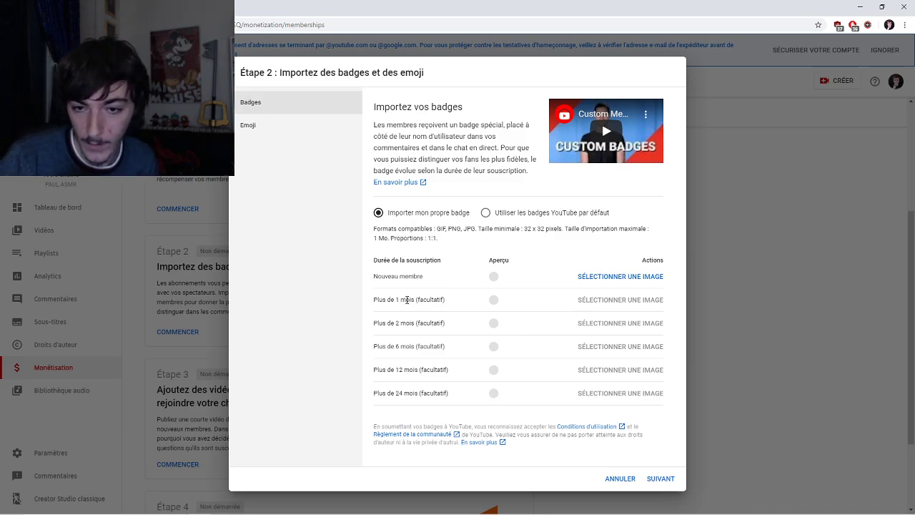
- Look at the image picker for the new-member badge, cancel it, and display the default YouTube badges
left_click(610, 278)
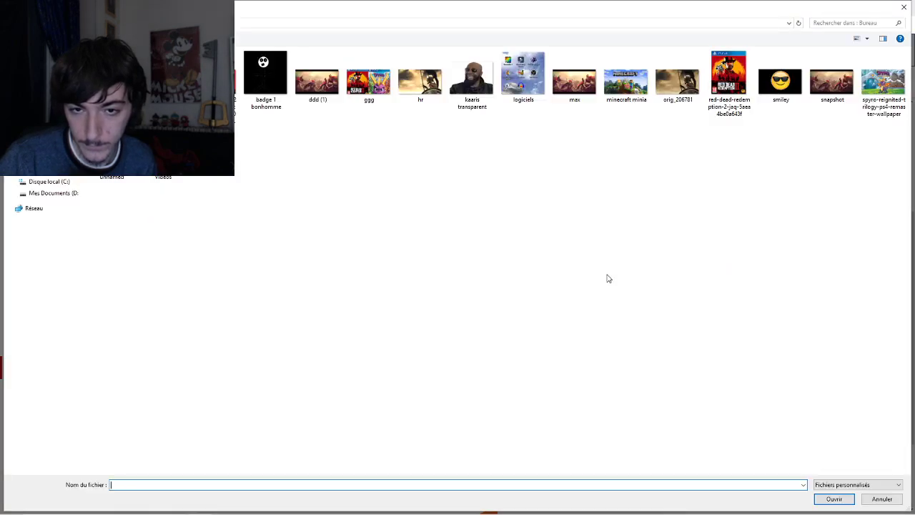
left_click(906, 7)
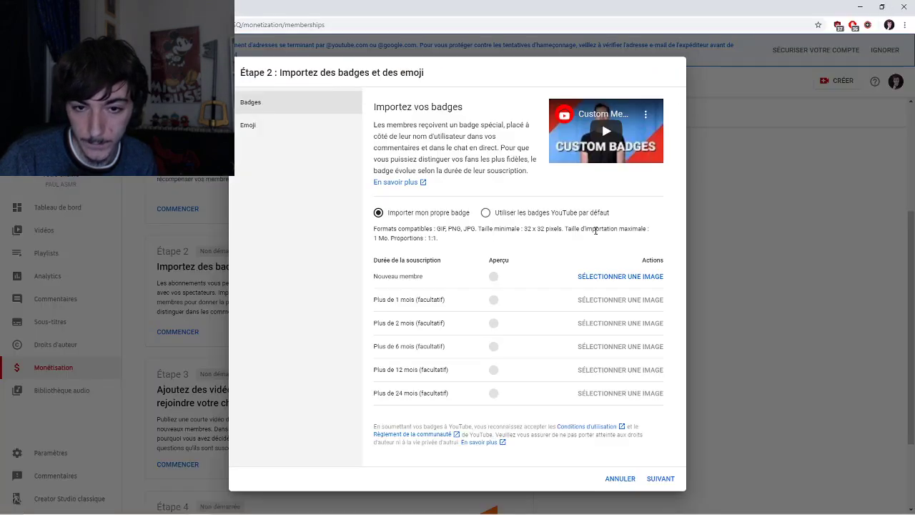
left_click(484, 214)
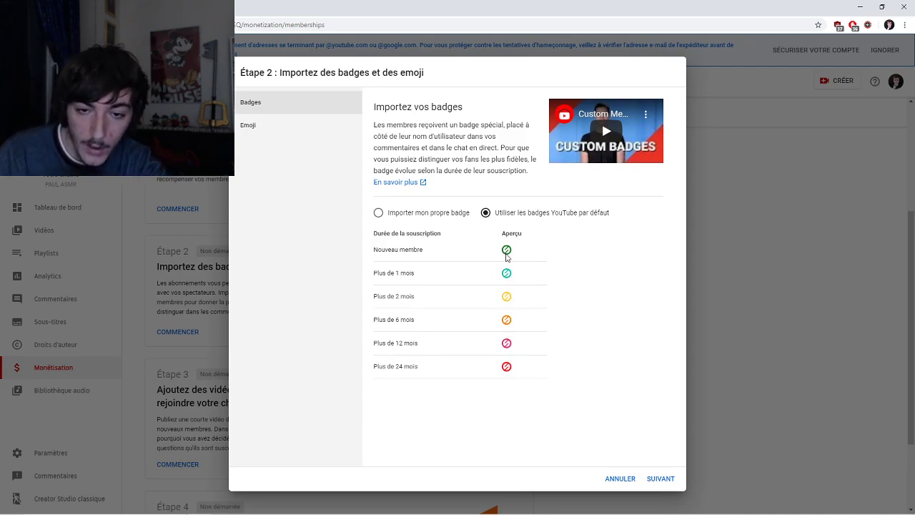
- Enlarge the page to examine the default badge for each membership duration, and restore the zoom to 100%
key("ctrl+plus")
key("ctrl+plus")
key("ctrl+plus")
key("ctrl+plus")
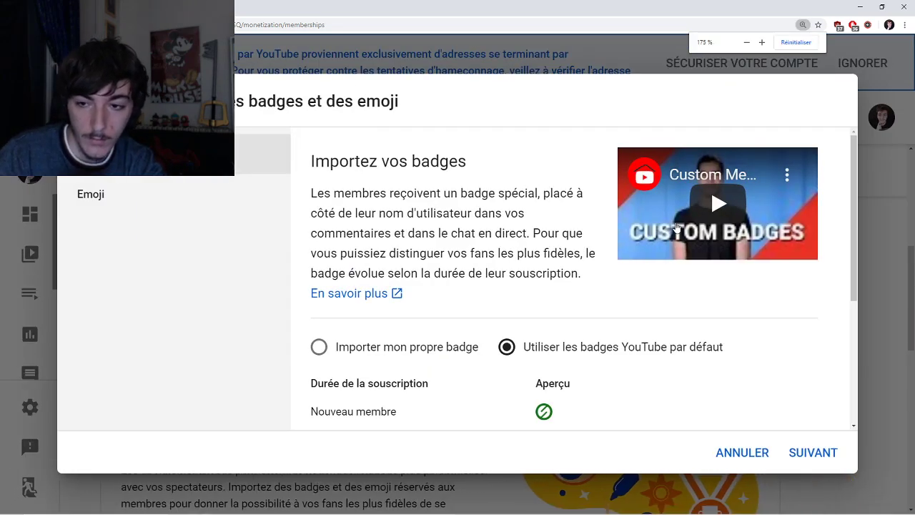
left_click_drag(852, 255, 852, 336)
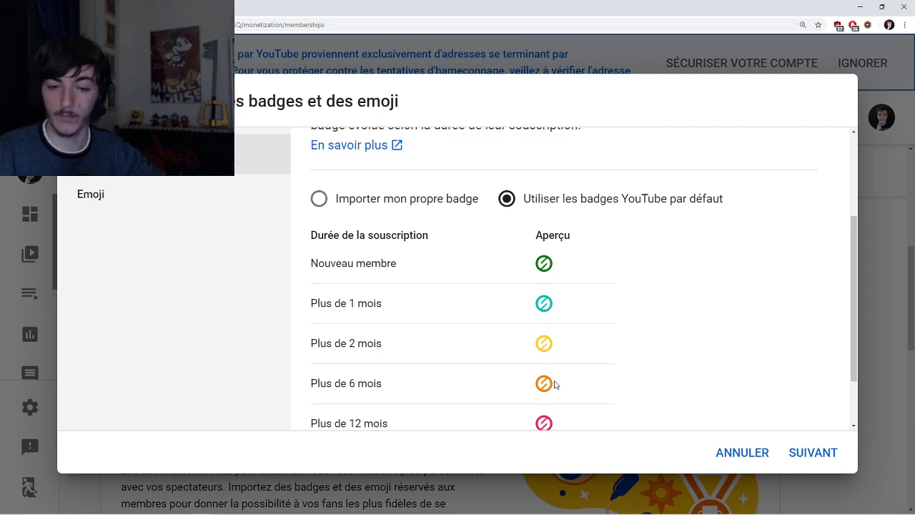
scroll(555, 385, "down", 1)
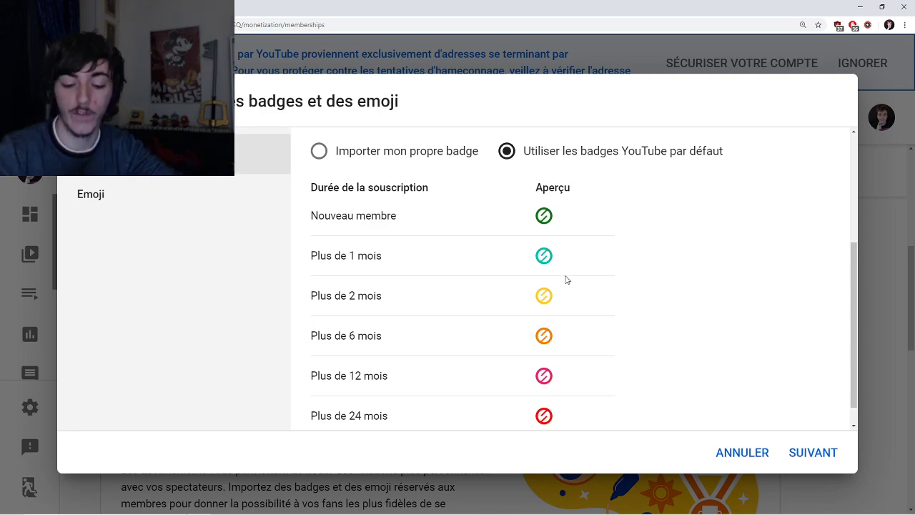
key("ctrl+plus")
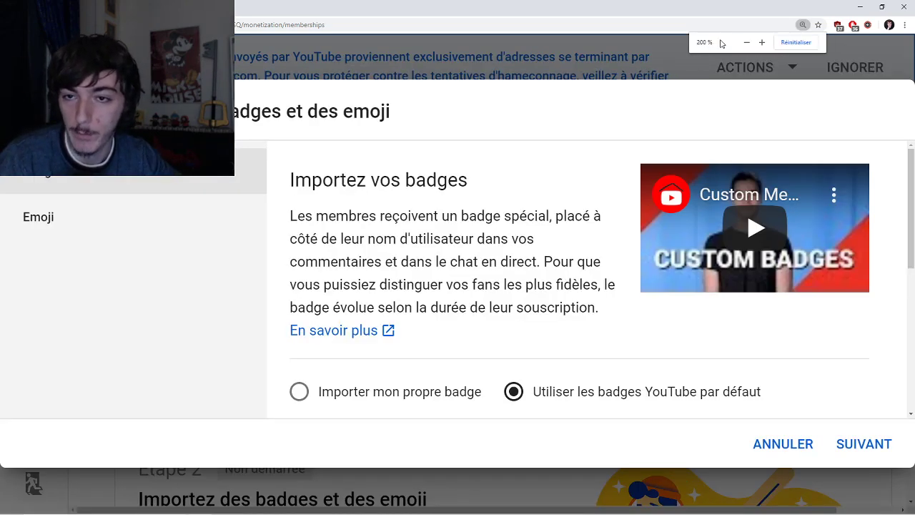
left_click(747, 43)
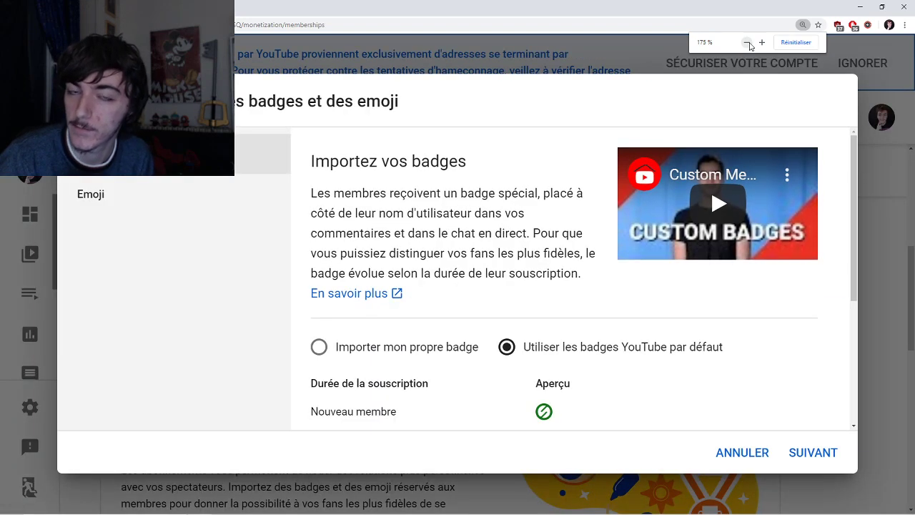
left_click(747, 43)
left_click(747, 43)
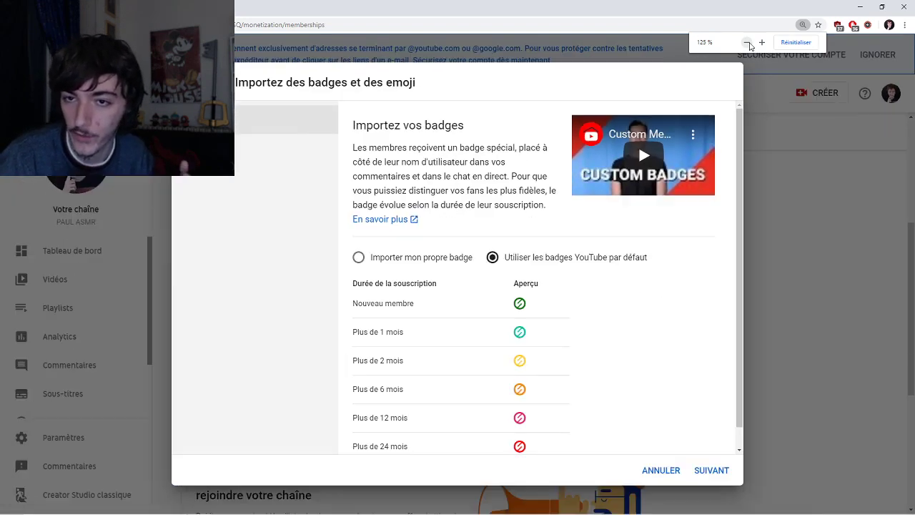
left_click(747, 43)
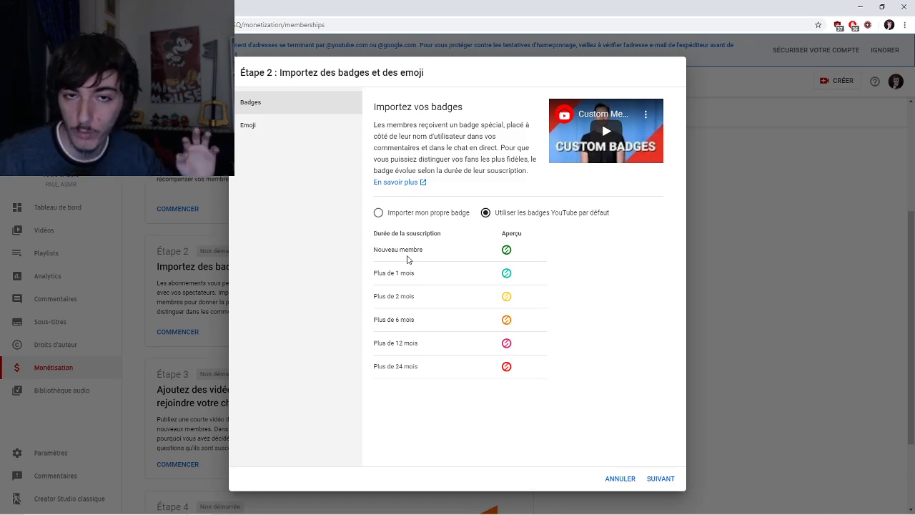
- Close the browser and PhotoFiltre 7, discarding the unsaved image changes
left_click(905, 7)
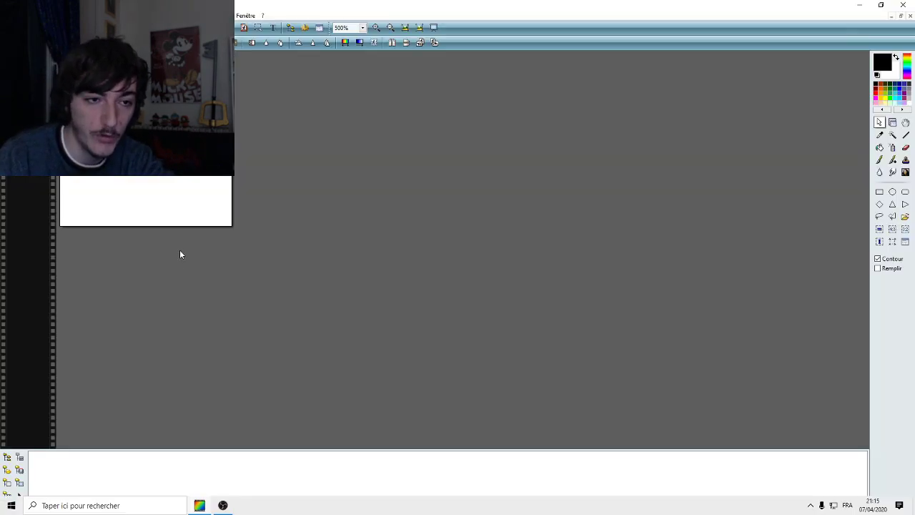
left_click(910, 6)
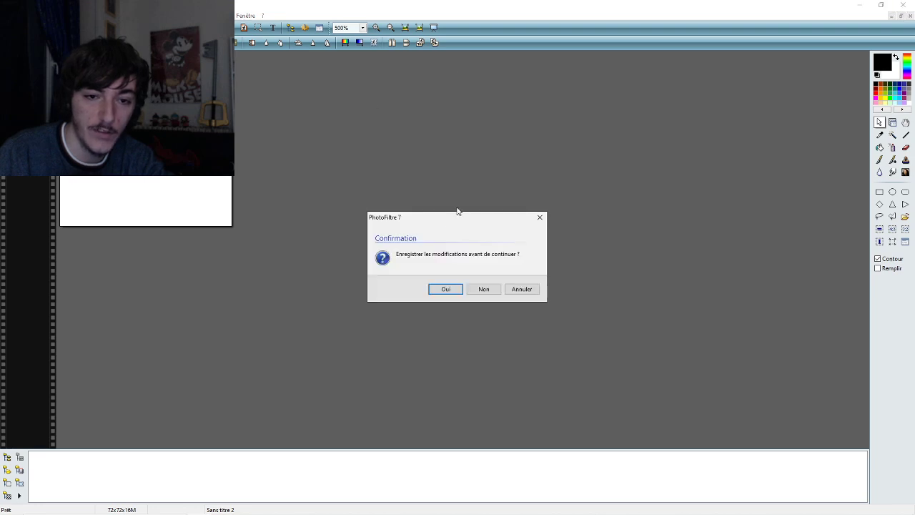
left_click(484, 290)
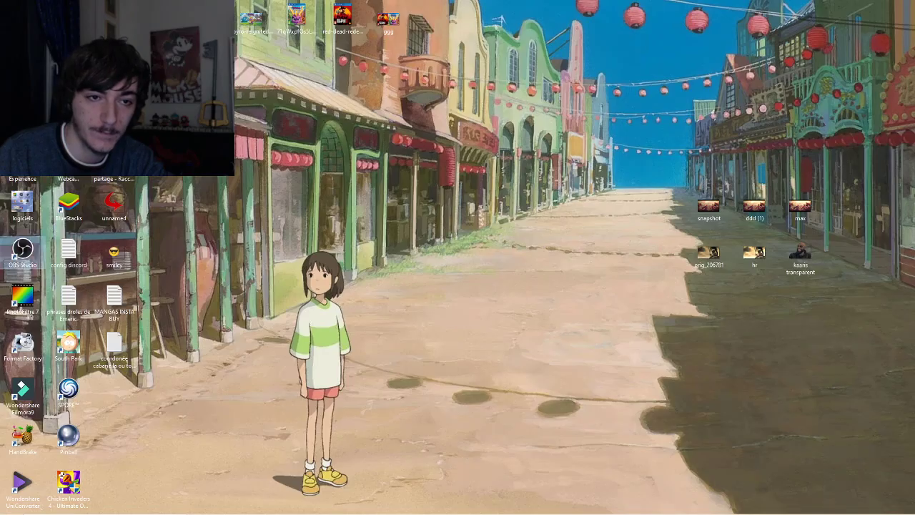
key("Return")
left_click(904, 7)
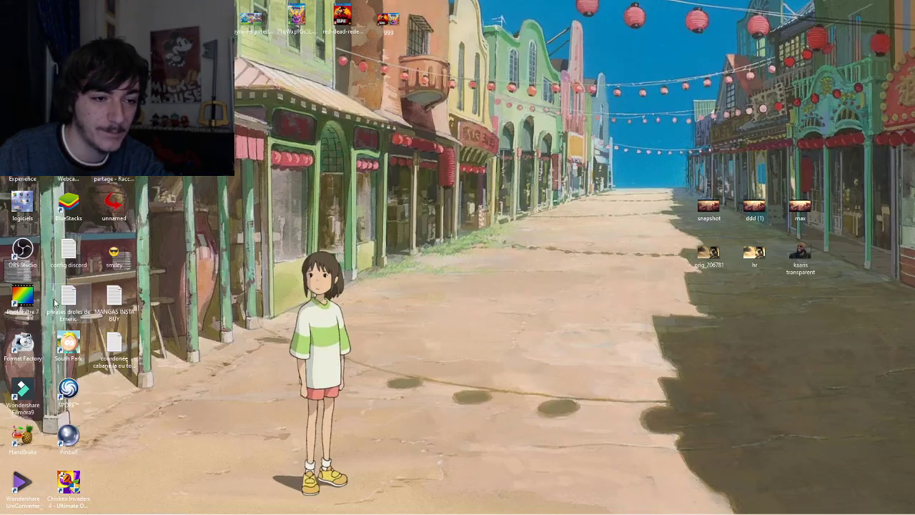
double_click(23, 296)
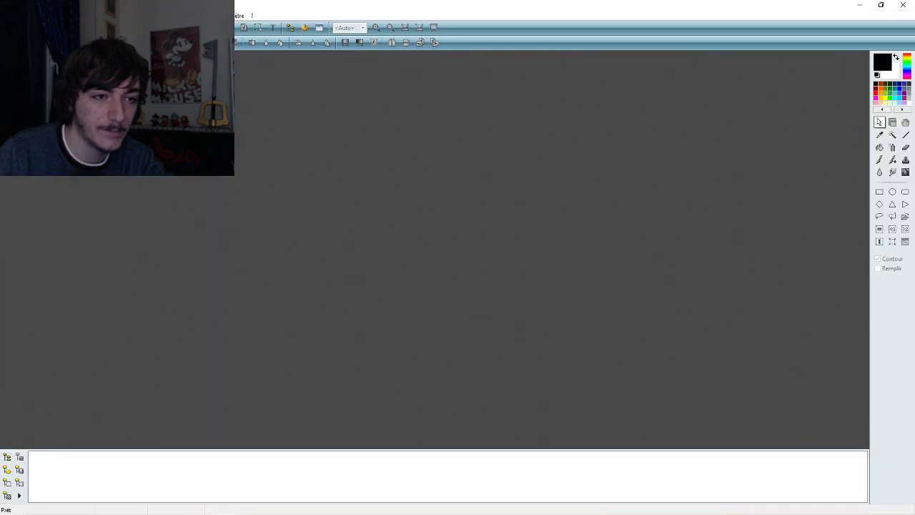
key("ctrl+o")
double_click(508, 154)
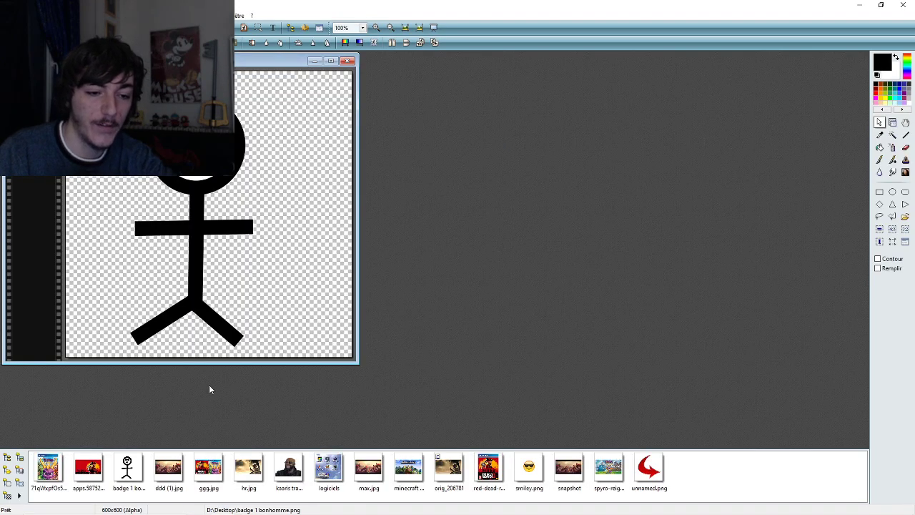
double_click(129, 485)
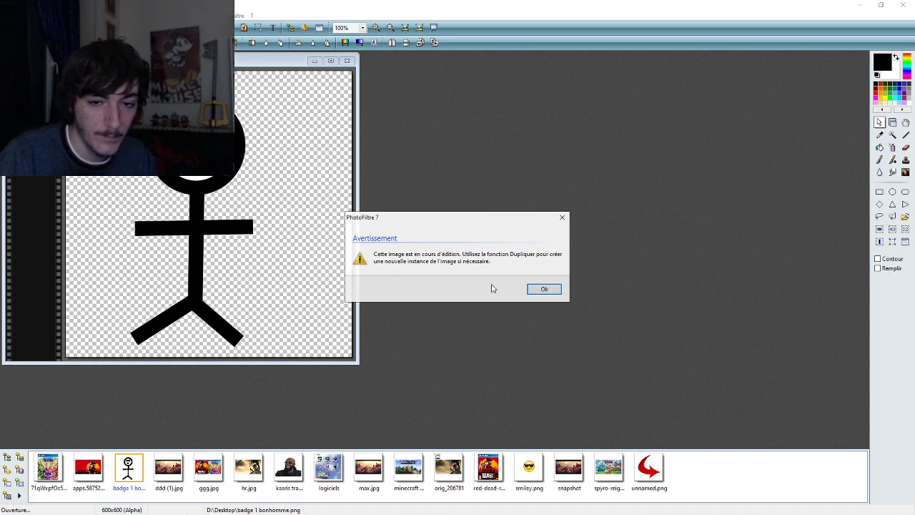
left_click(529, 290)
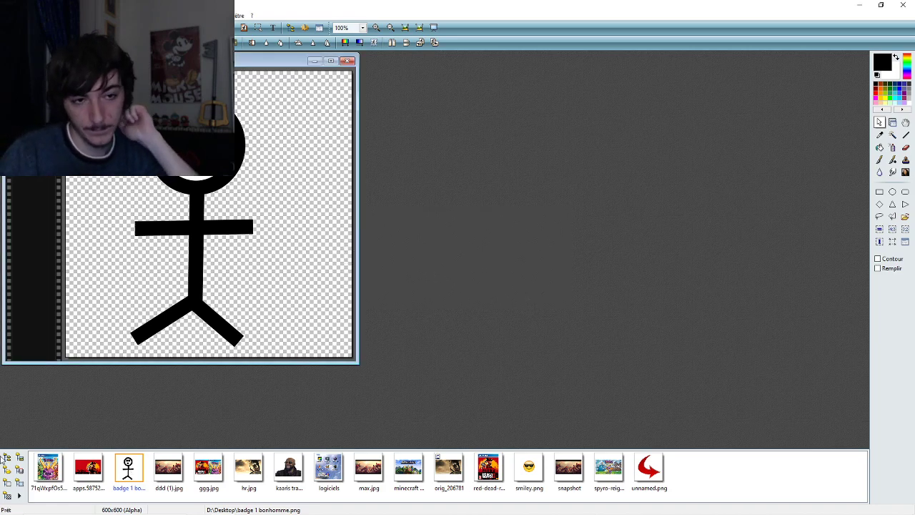
left_click(348, 61)
left_click(902, 5)
- View the stick-figure badge image from the desktop in the image viewer and close it
double_click(22, 298)
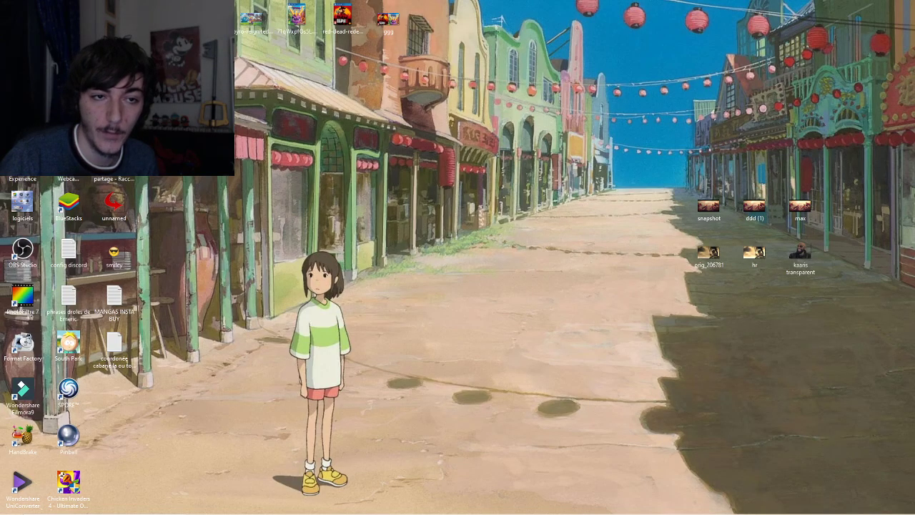
key("Left")
key("Right")
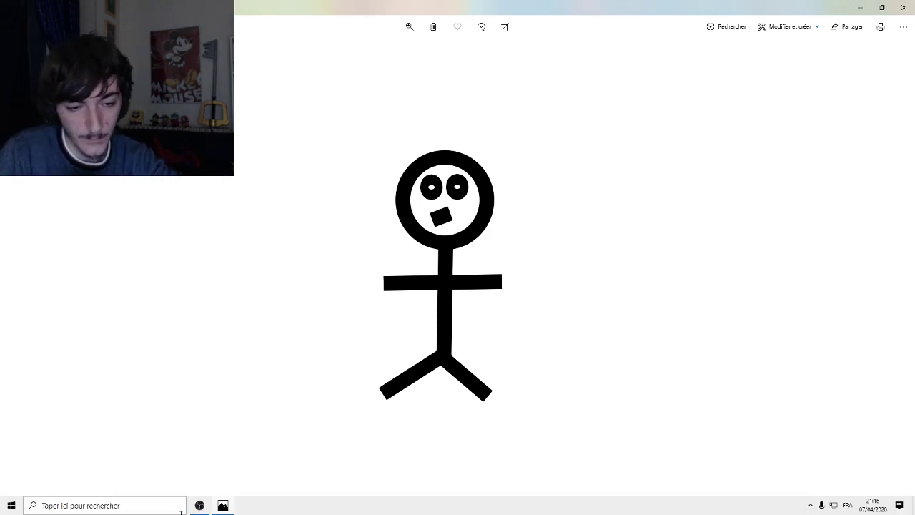
left_click(201, 505)
left_click(201, 506)
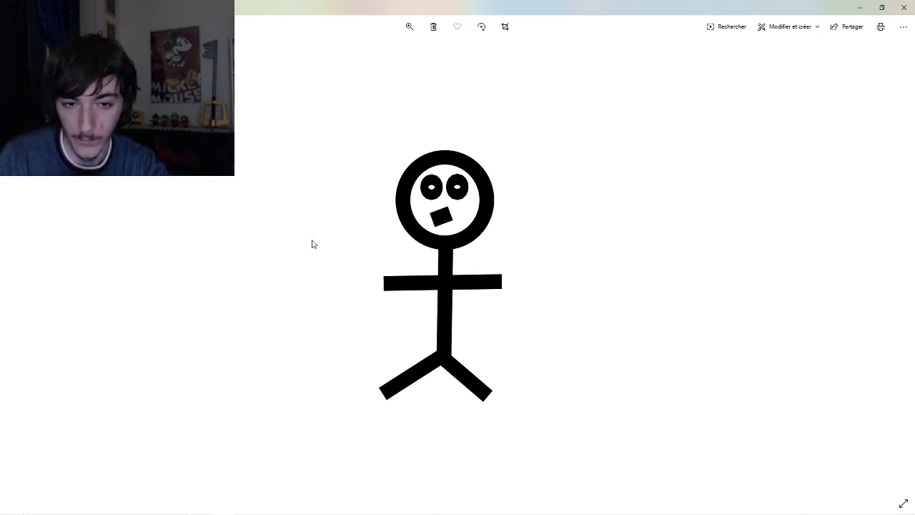
left_click(904, 7)
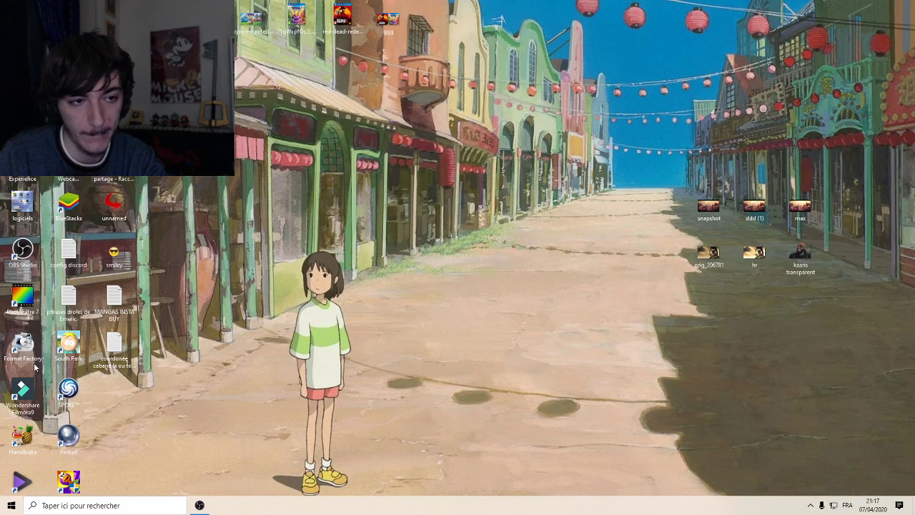
- Switch to PhotoFiltre 7 and open the badge 1 bonhomme image from the desktop
double_click(23, 299)
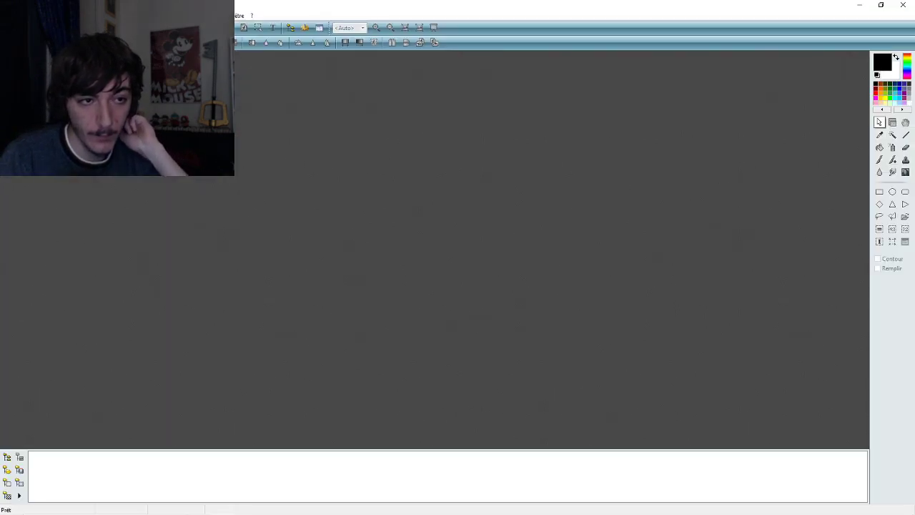
key("ctrl+o")
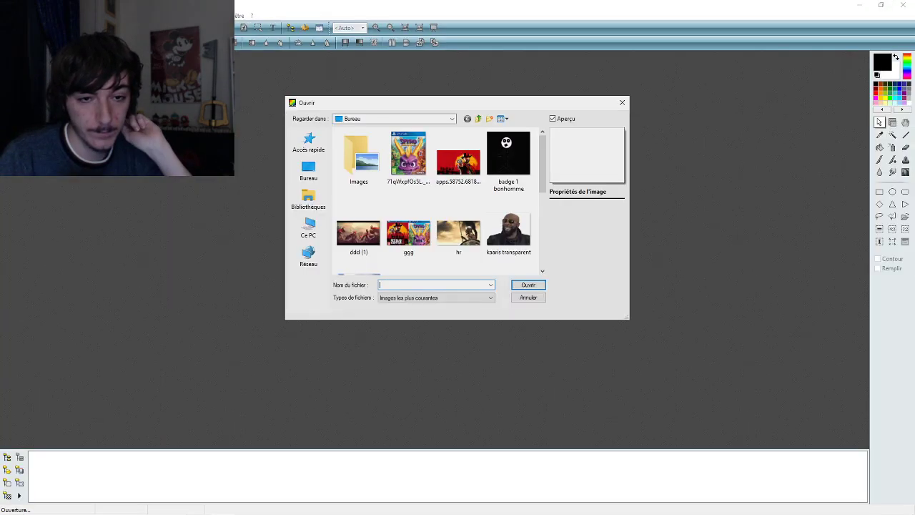
double_click(494, 156)
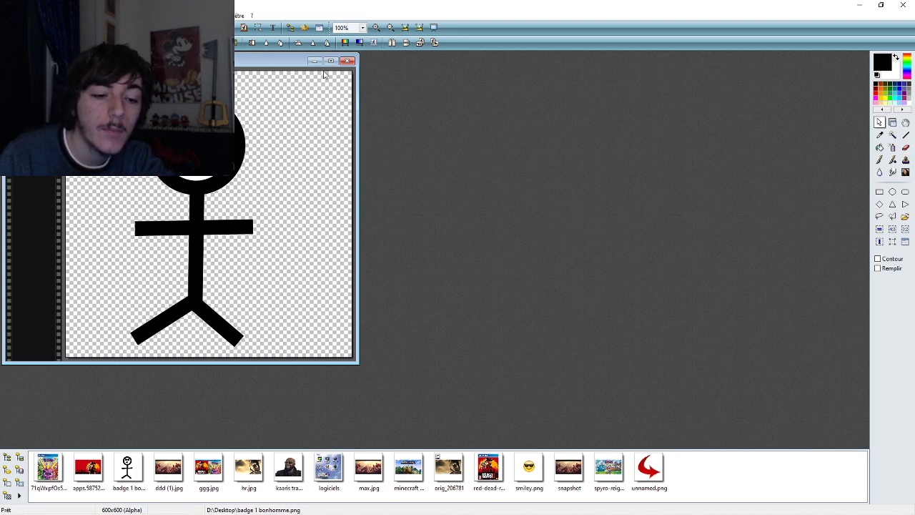
double_click(140, 463)
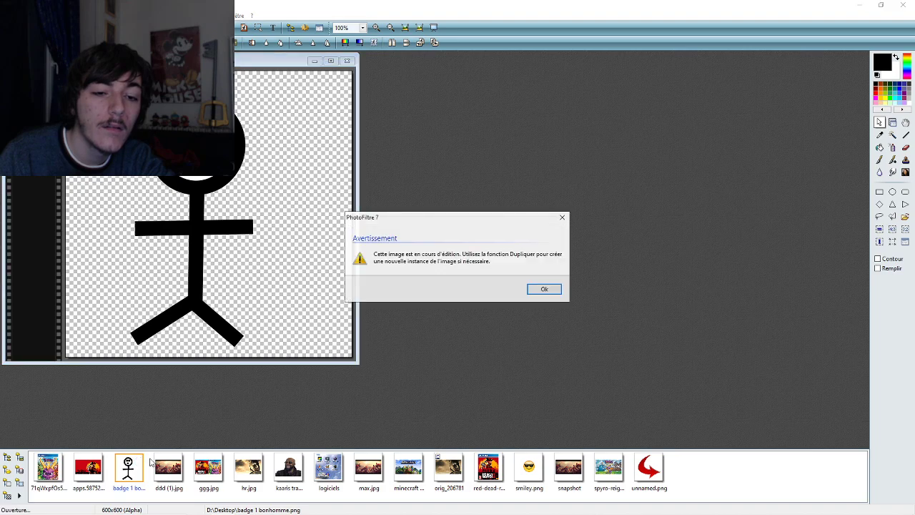
left_click(543, 289)
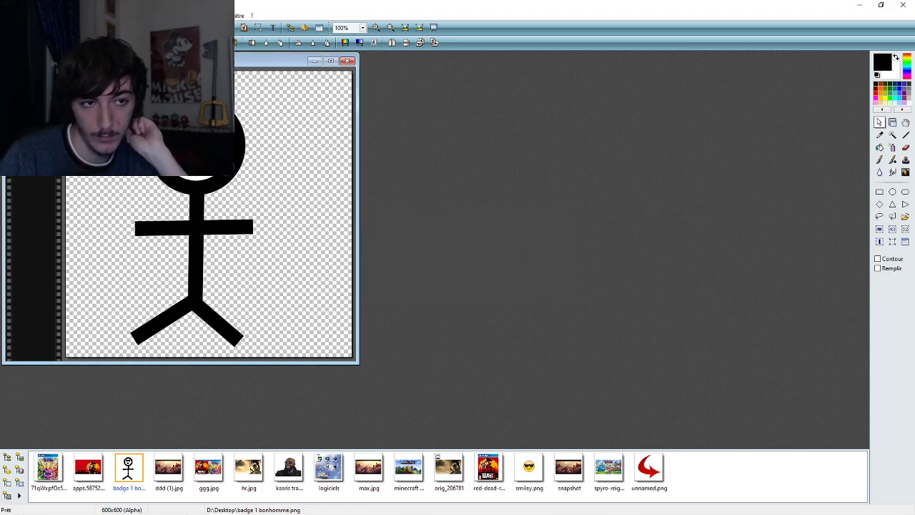
right_click(94, 176)
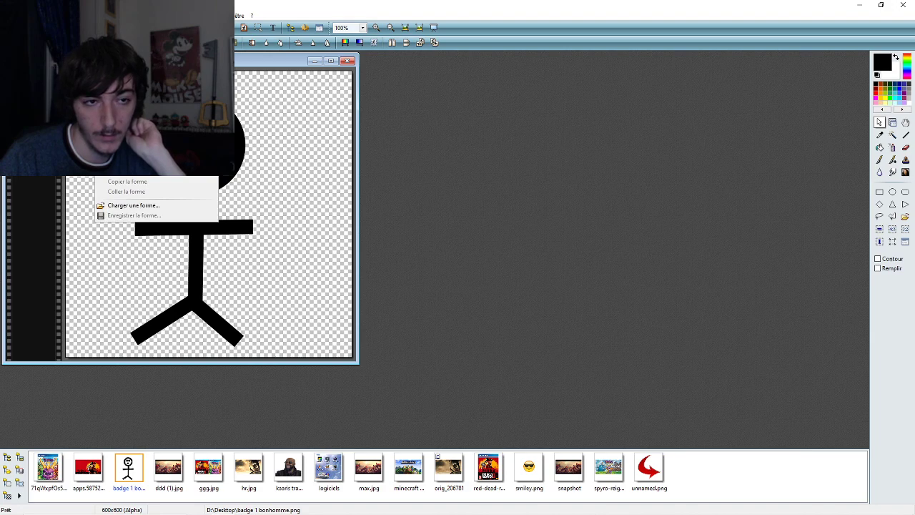
left_click(461, 190)
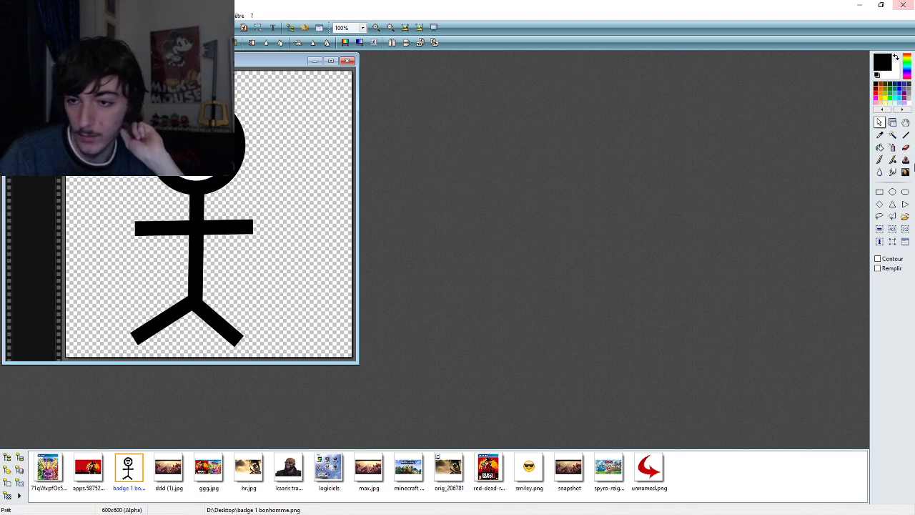
left_click(892, 134)
left_click(289, 176)
left_click(521, 288)
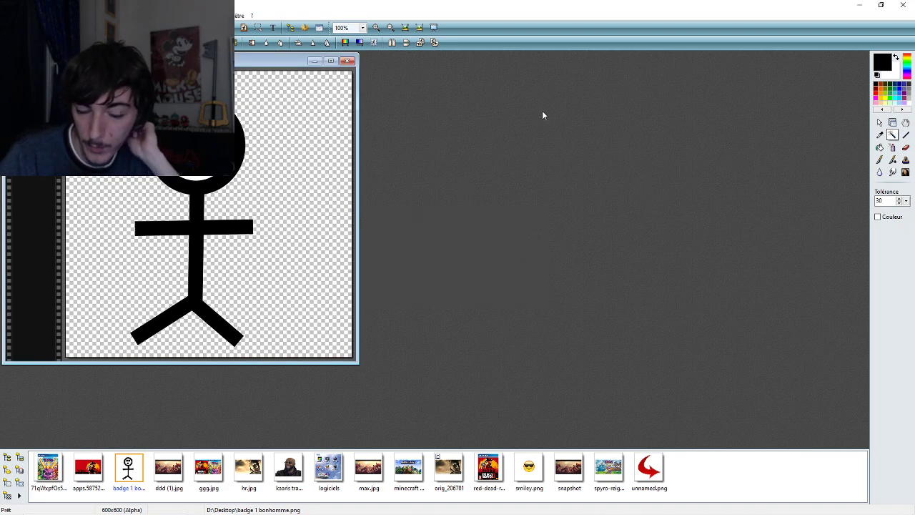
- Select the whole stick-figure image, copy it, and close the badge 1 bonhomme image
right_click(95, 176)
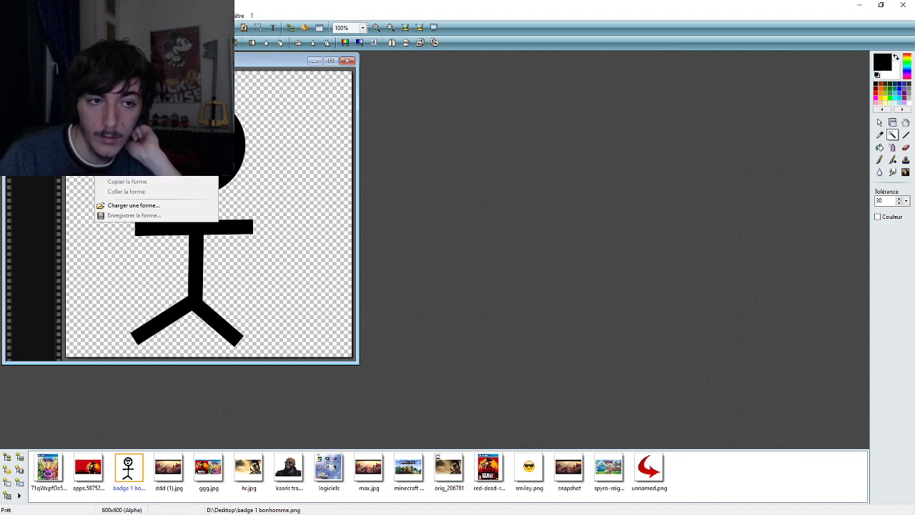
left_click(879, 122)
right_click(195, 175)
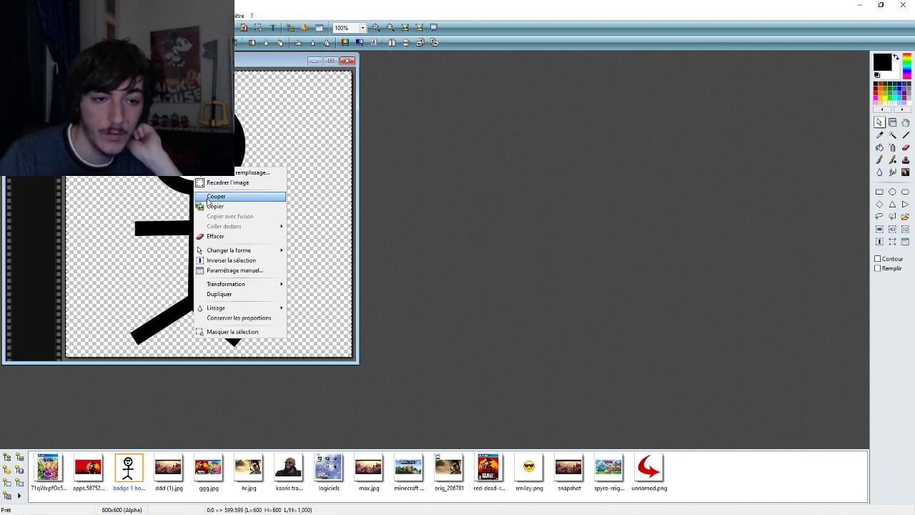
key("Escape")
left_click(348, 61)
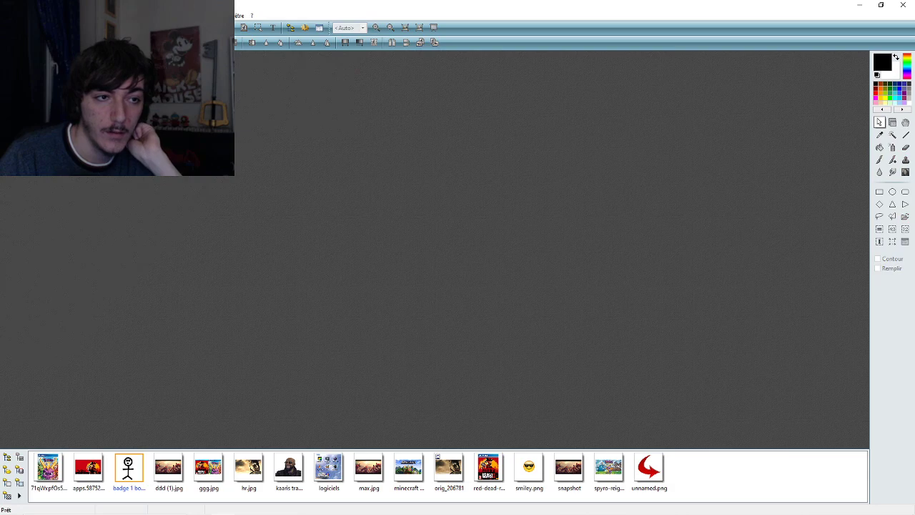
- Create a new image 600 pixels wide and 600 pixels high
key("ctrl+n")
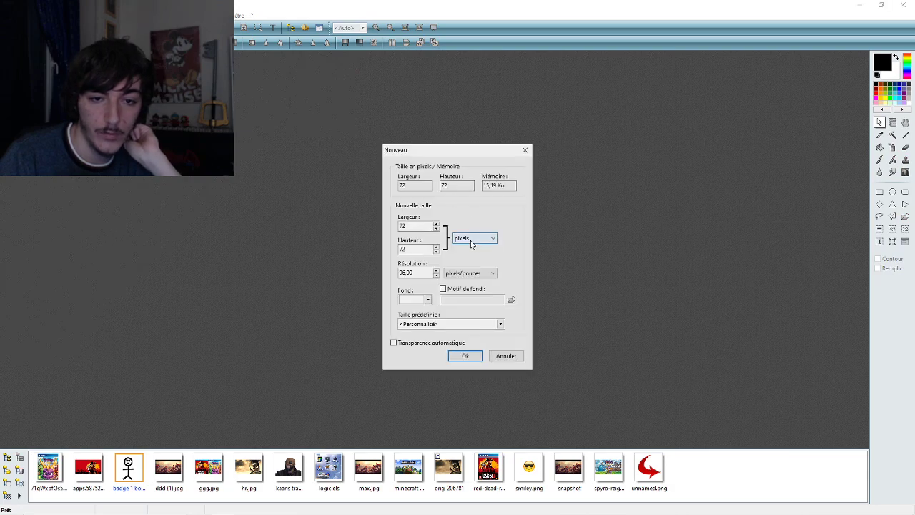
double_click(431, 226)
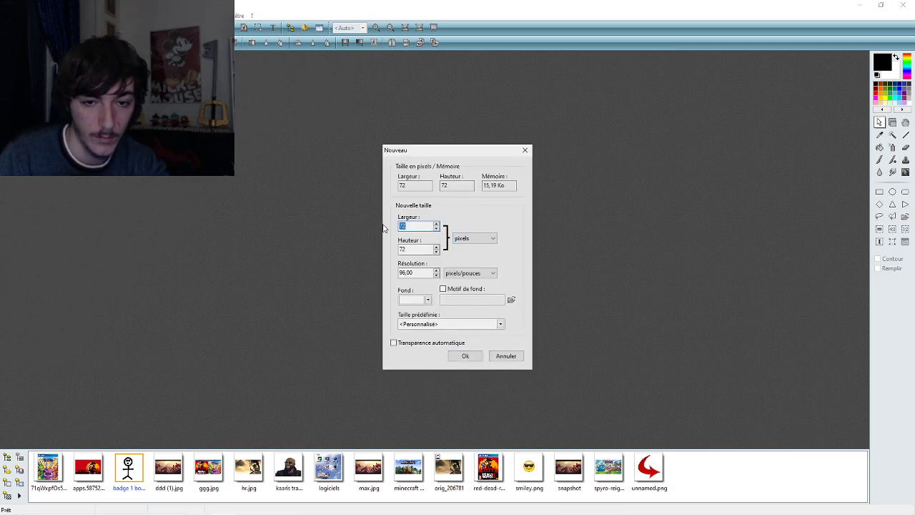
type("600")
left_click(420, 250)
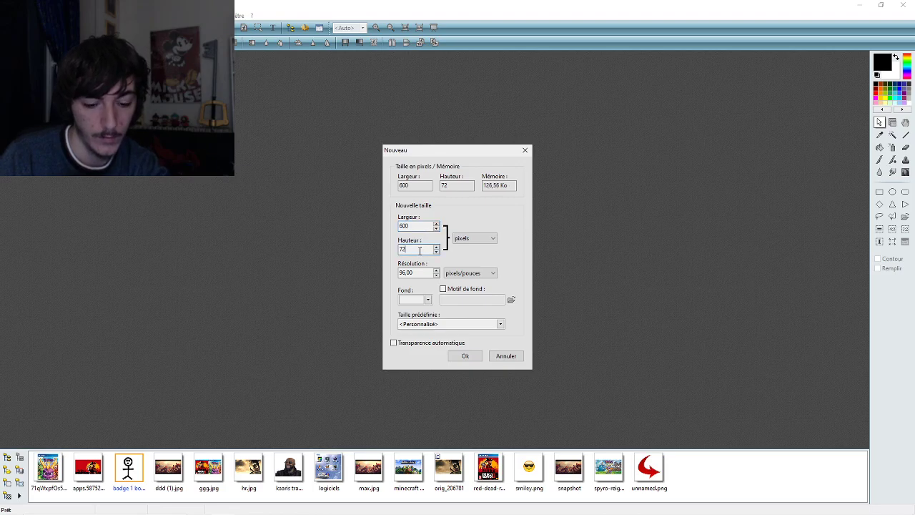
key("BackSpace")
type("600")
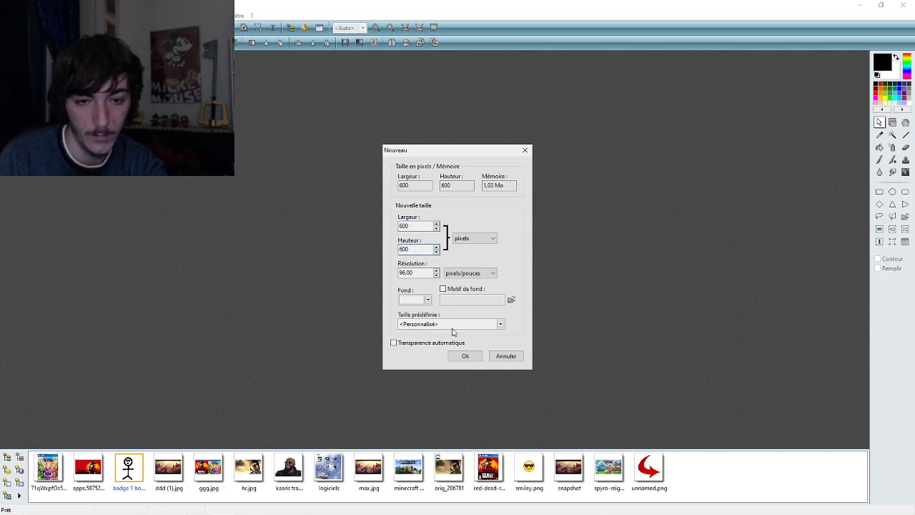
left_click(465, 355)
- Paste the copied stick figure onto the new white image, validate it, and maximize the image window
right_click(226, 207)
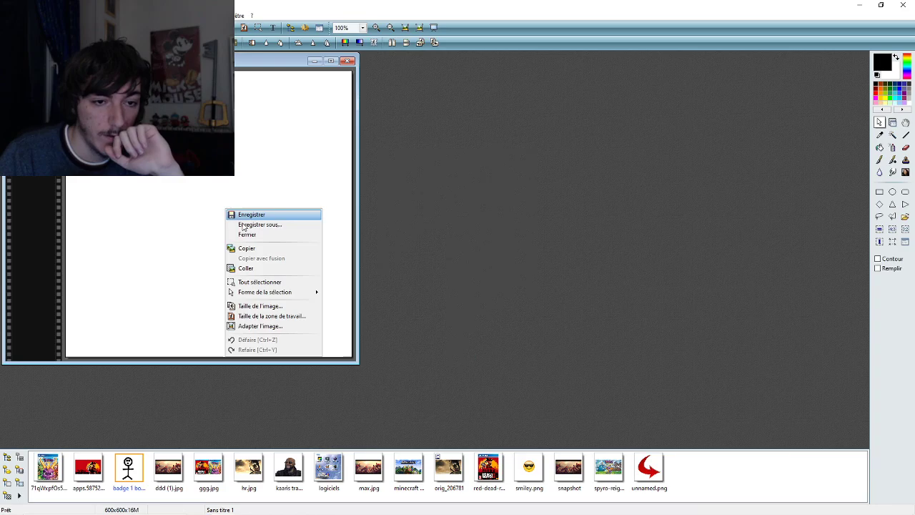
left_click(243, 270)
left_click(309, 114)
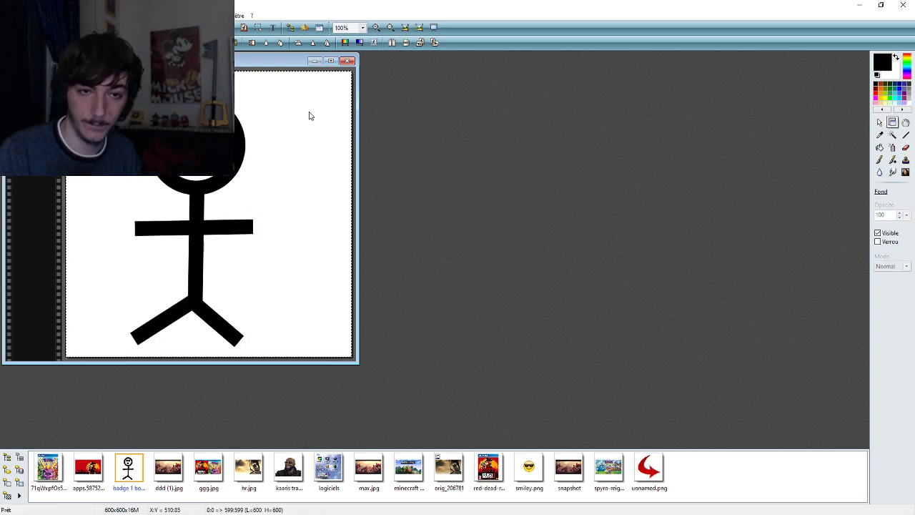
left_click(330, 63)
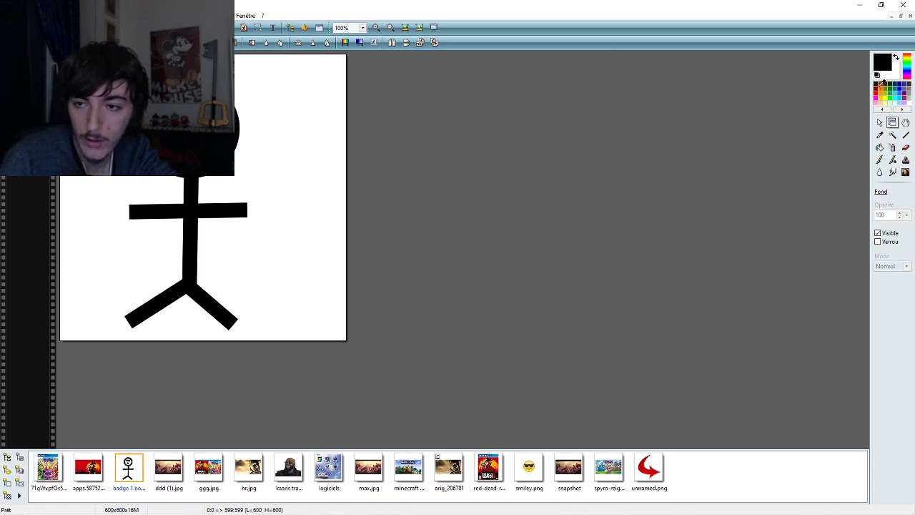
- Set the drawing colour to dark red and choose the elliptical selection shape with Remplir and Contour enabled
left_click(878, 85)
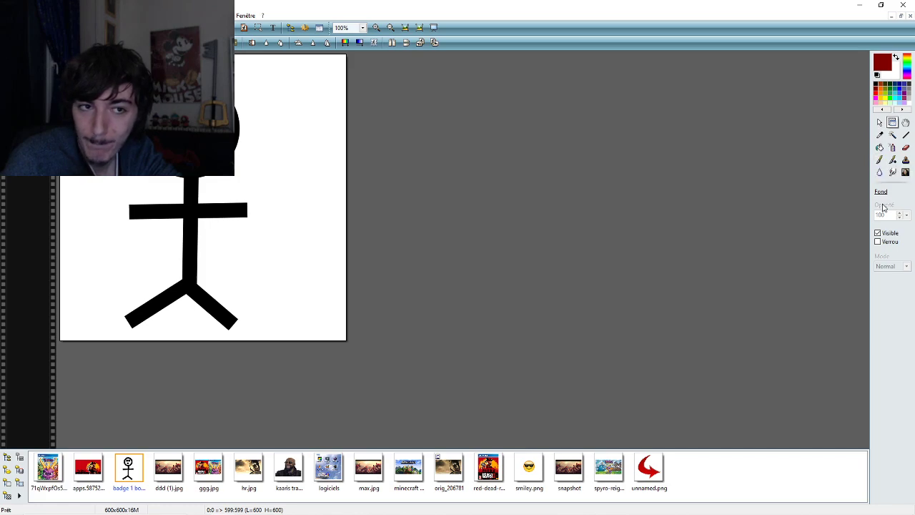
left_click(879, 123)
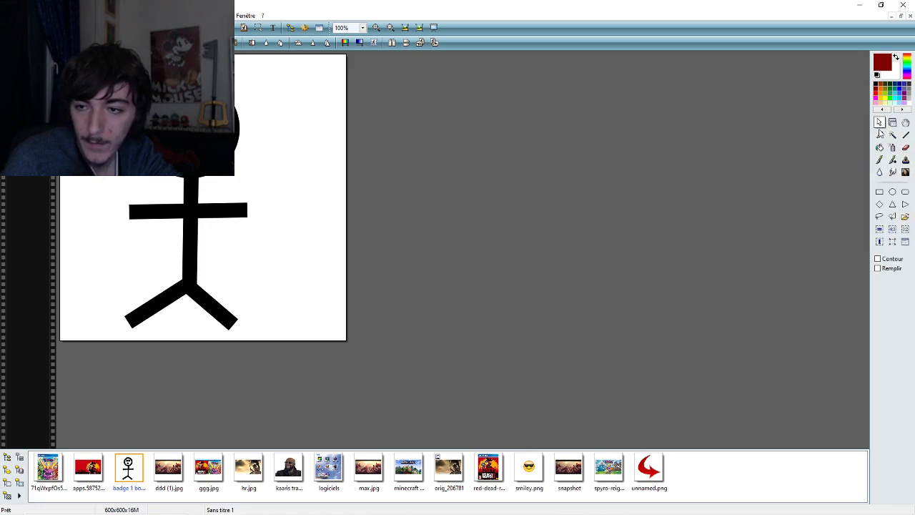
left_click(893, 193)
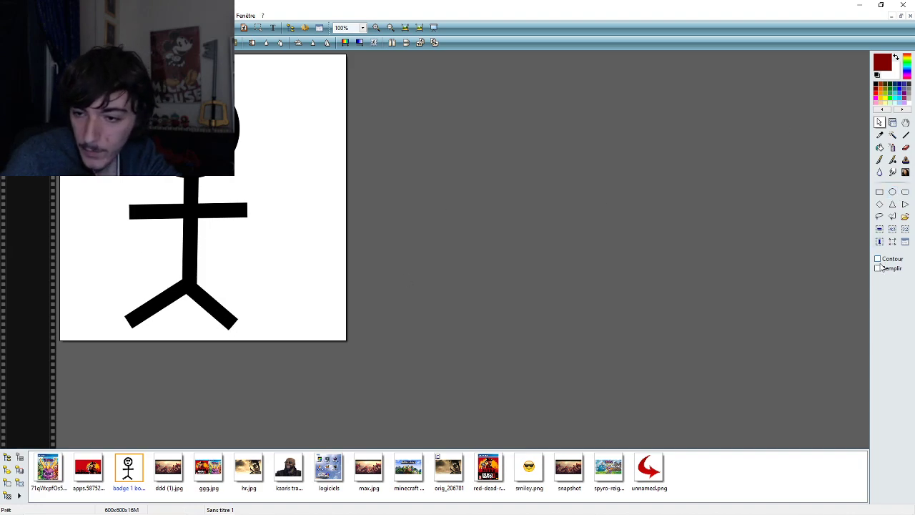
left_click(878, 268)
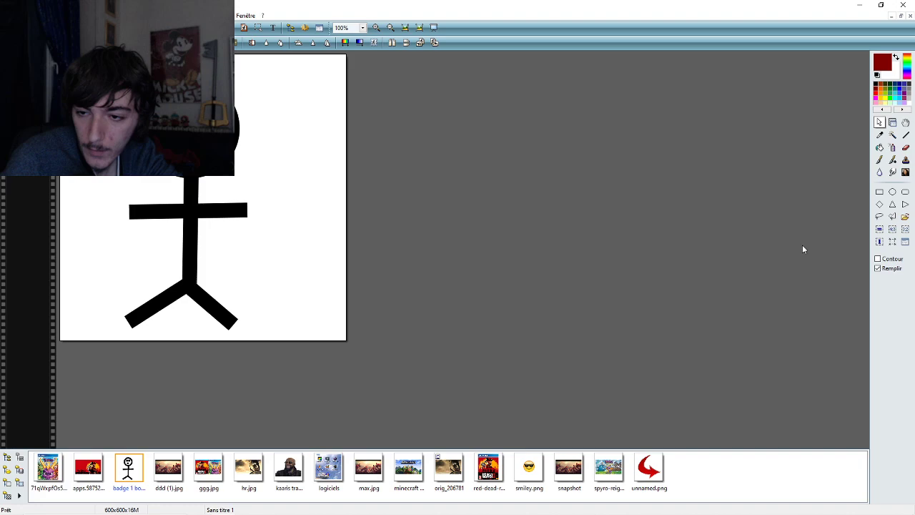
left_click(261, 314)
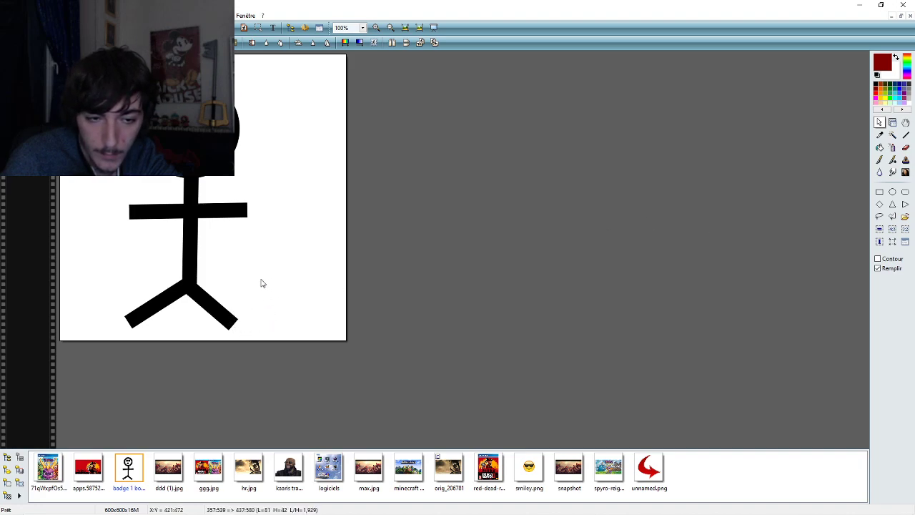
left_click_drag(251, 296, 286, 329)
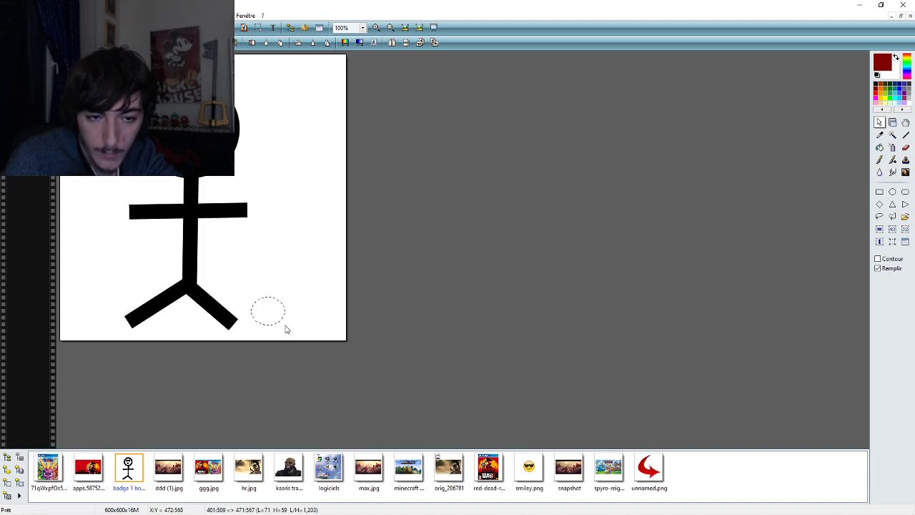
left_click(878, 258)
- Try dark red ellipses beside the stick figure's right-hand leg, one about 105 by 19 px, and undo them
left_click_drag(250, 286, 301, 294)
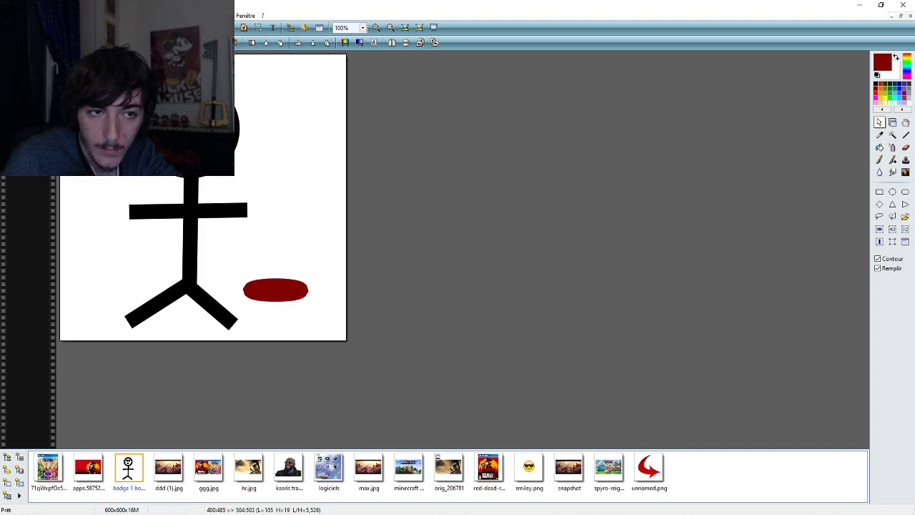
key("ctrl+z")
left_click_drag(213, 333, 267, 305)
key("ctrl+z")
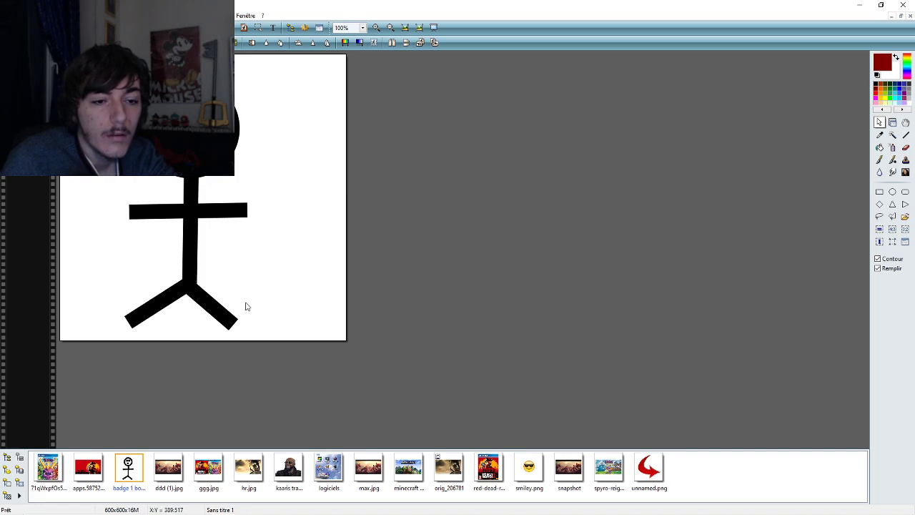
- Try dark red ellipses about 49 to 76 px wide as a shoe on the right-hand leg, undoing each one
left_click_drag(225, 327, 253, 319)
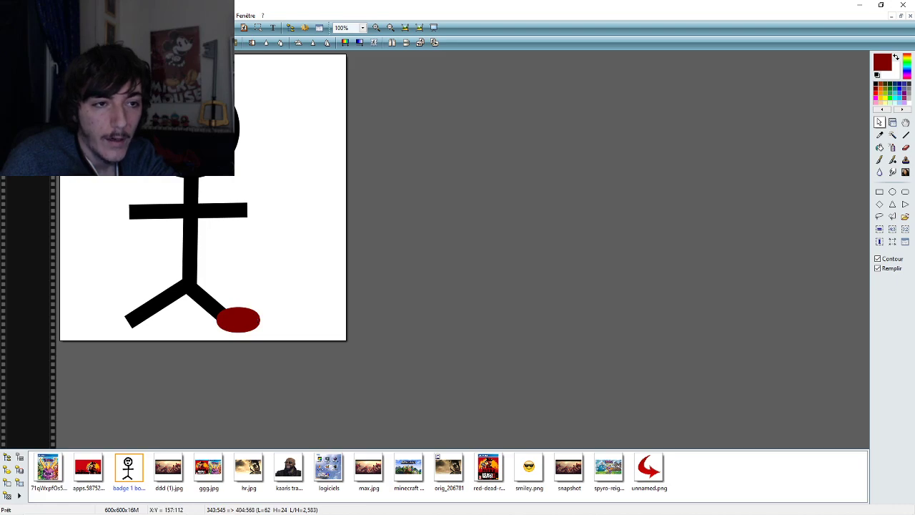
key("ctrl+z")
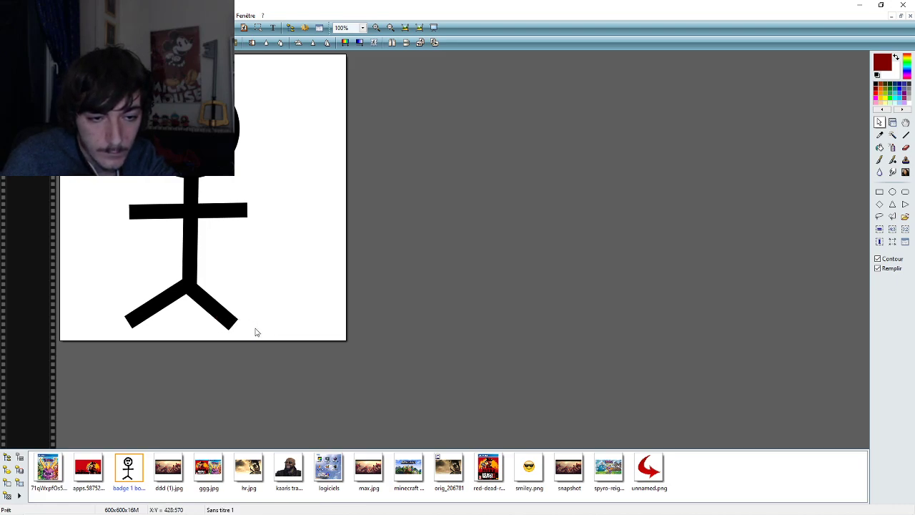
left_click_drag(225, 332, 268, 307)
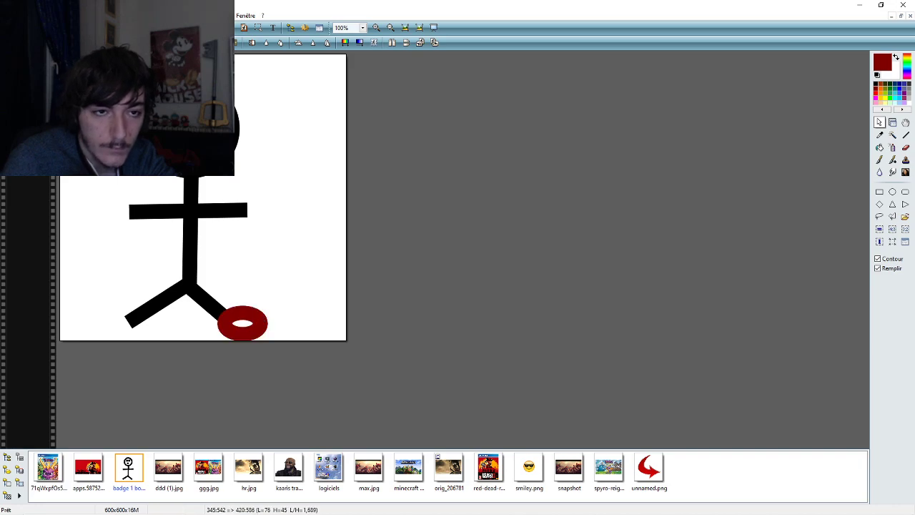
key("ctrl+z")
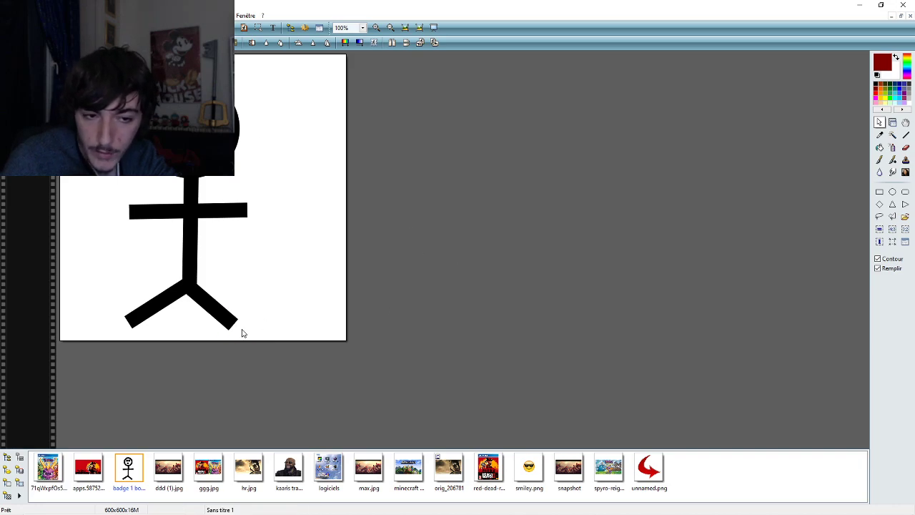
left_click_drag(222, 331, 244, 320)
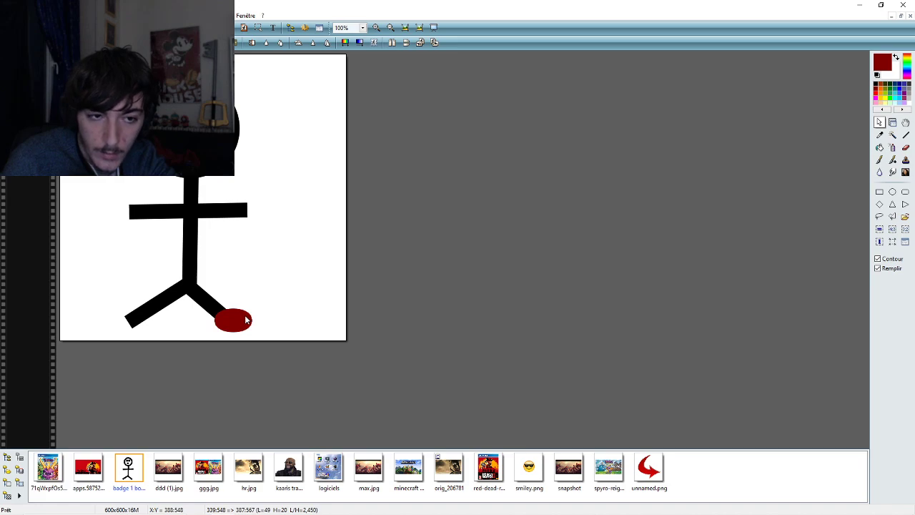
key("ctrl+z")
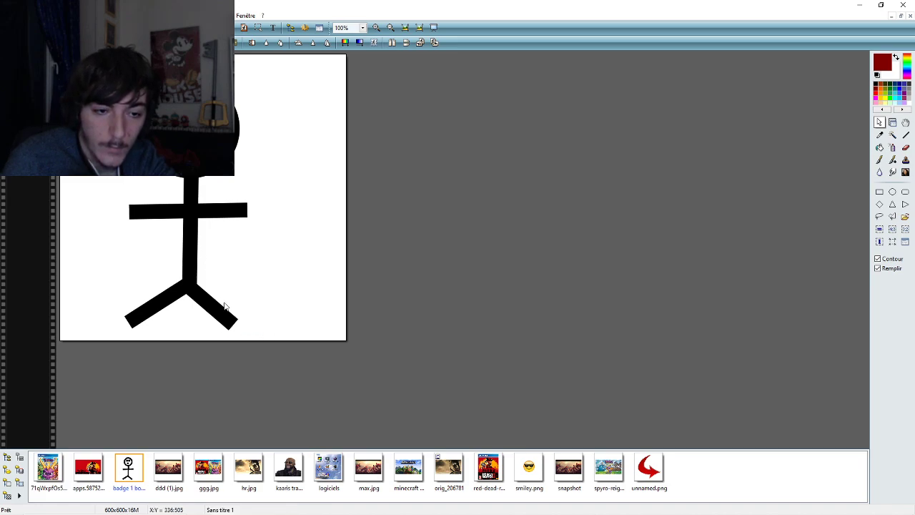
mouse_move(241, 332)
left_mouse_down()
mouse_move(225, 321)
mouse_move(227, 309)
mouse_move(231, 321)
mouse_move(218, 317)
left_mouse_up()
key("ctrl+z")
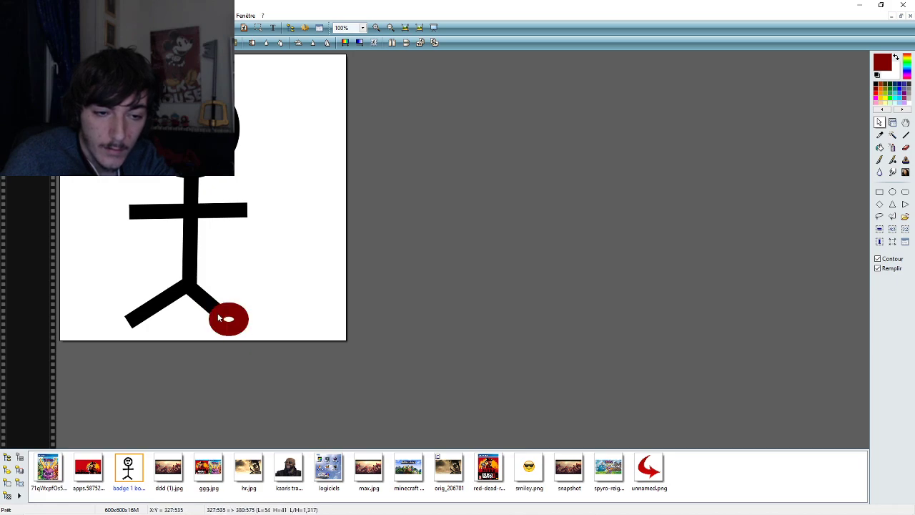
key("ctrl+z")
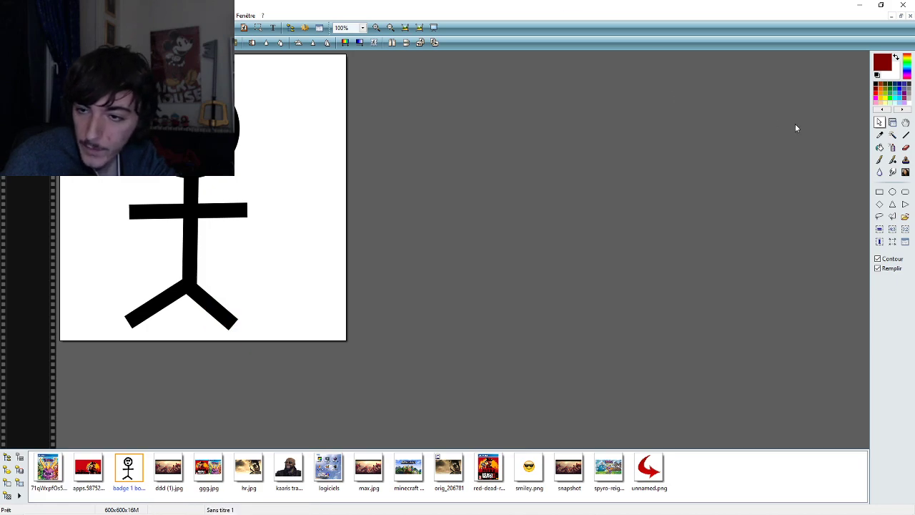
- Try an ellipse about 99 by 34 px on the right-hand foot with Contour off, undo it, and re-enable Contour
left_click(877, 259)
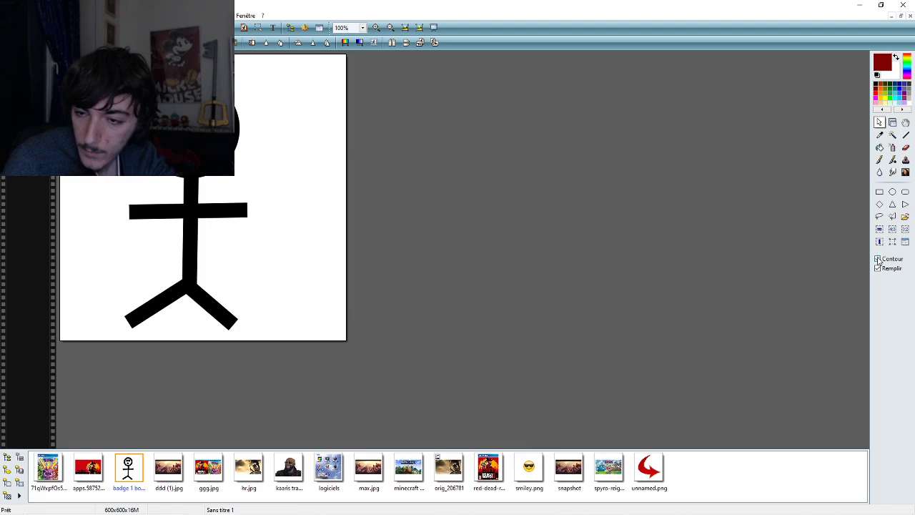
left_click(878, 268)
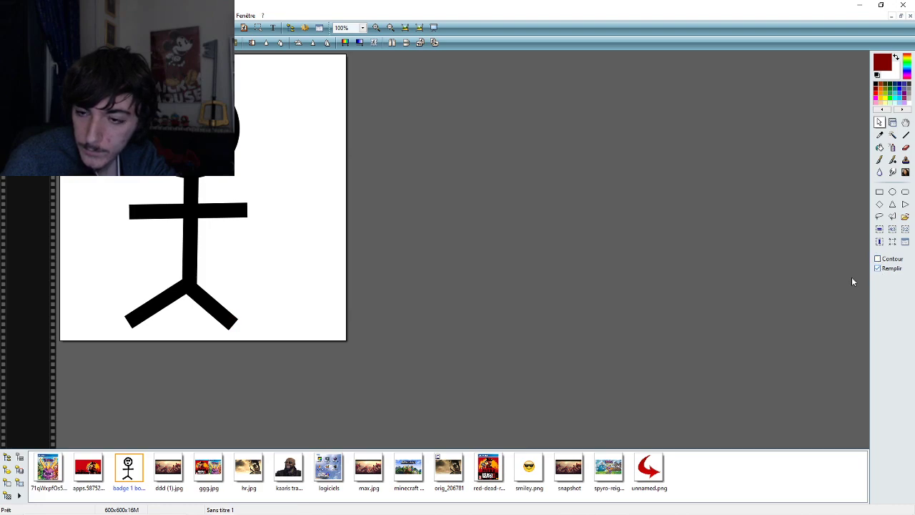
left_click_drag(209, 314, 257, 334)
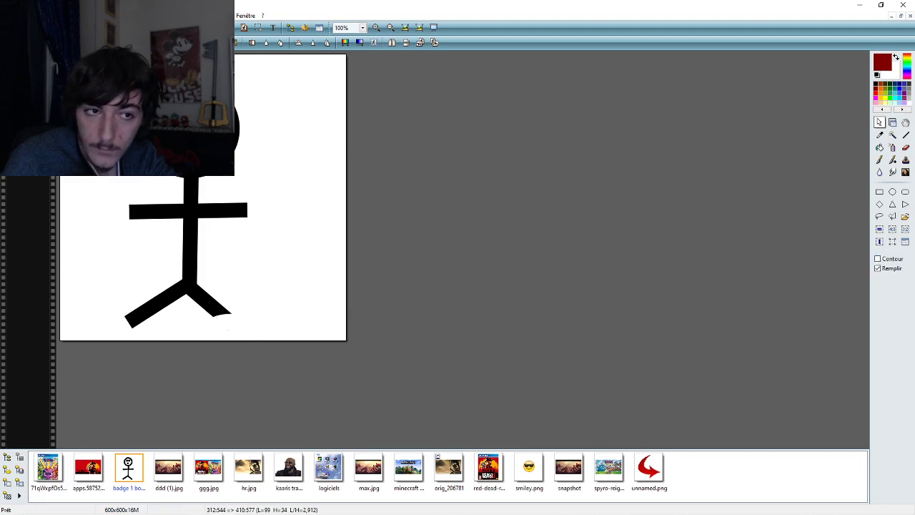
key("ctrl+z")
left_click(878, 259)
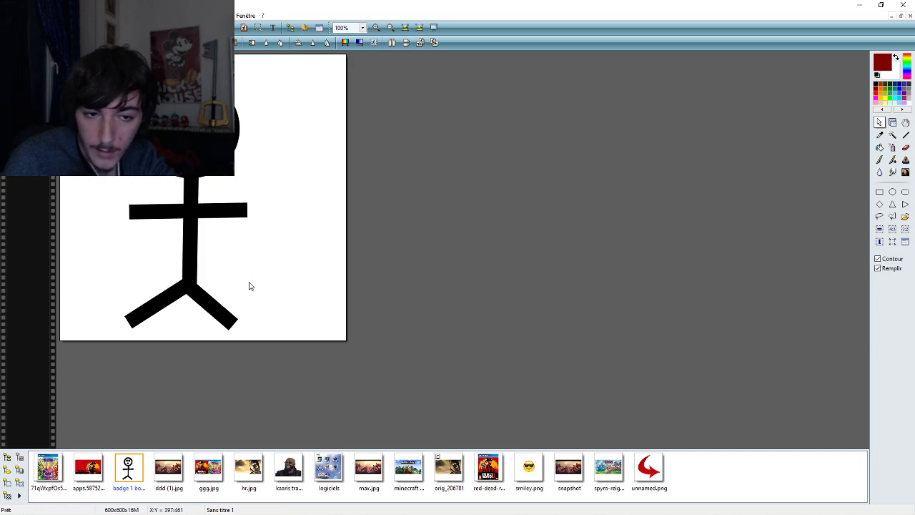
- Draw a dark red ellipse about 72 by 49 px over the end of the stick figure's right-hand leg
left_click_drag(213, 310, 251, 339)
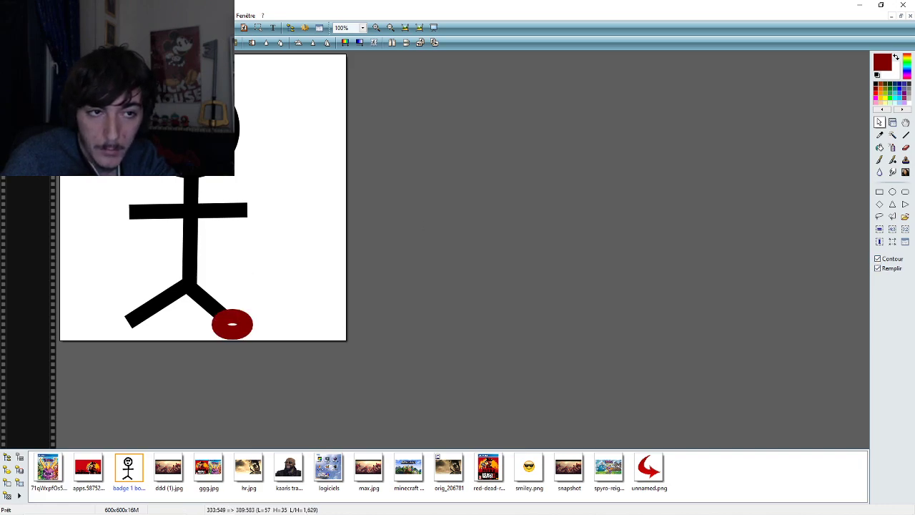
key("ctrl+z")
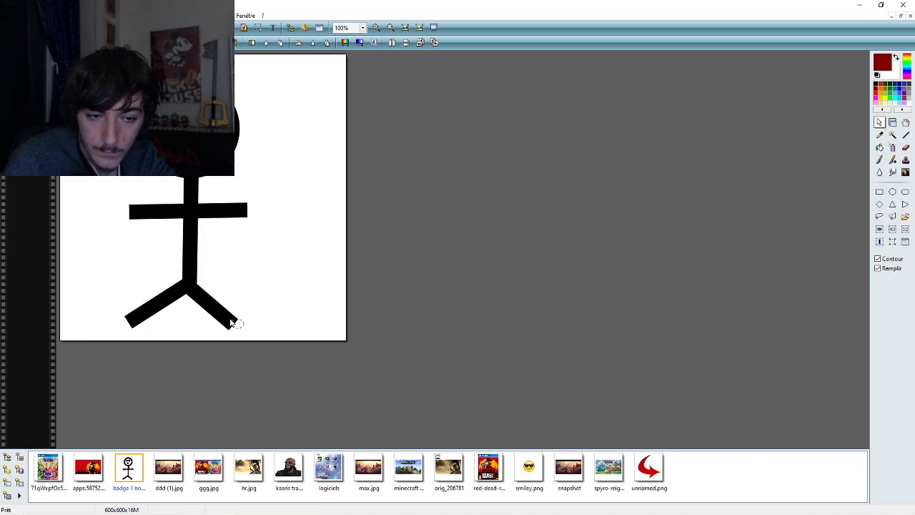
left_click_drag(198, 298, 249, 332)
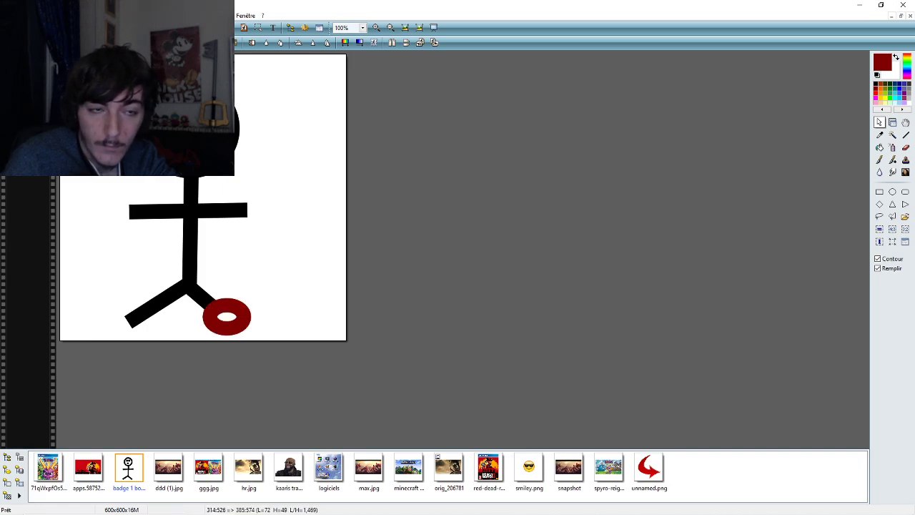
- Undo the dark red ellipse on the right-hand leg and switch to the paintbrush tool
key("ctrl+z")
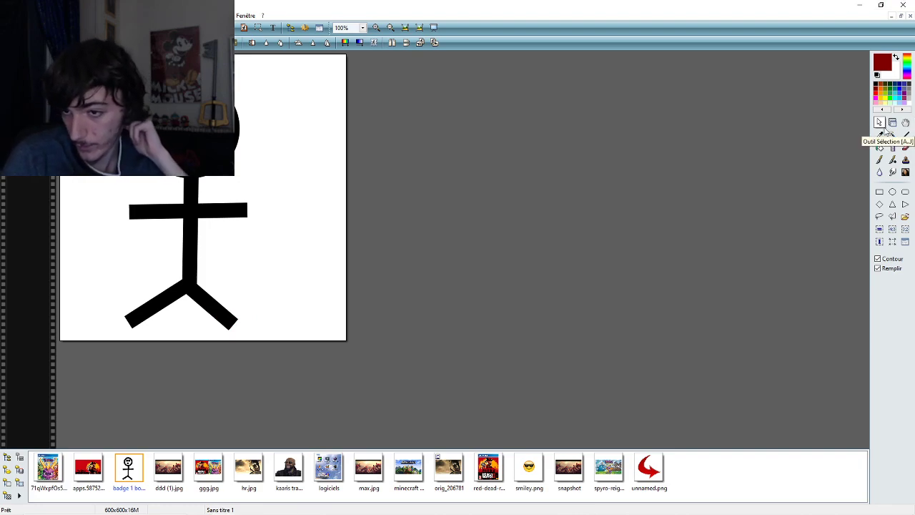
left_click(879, 160)
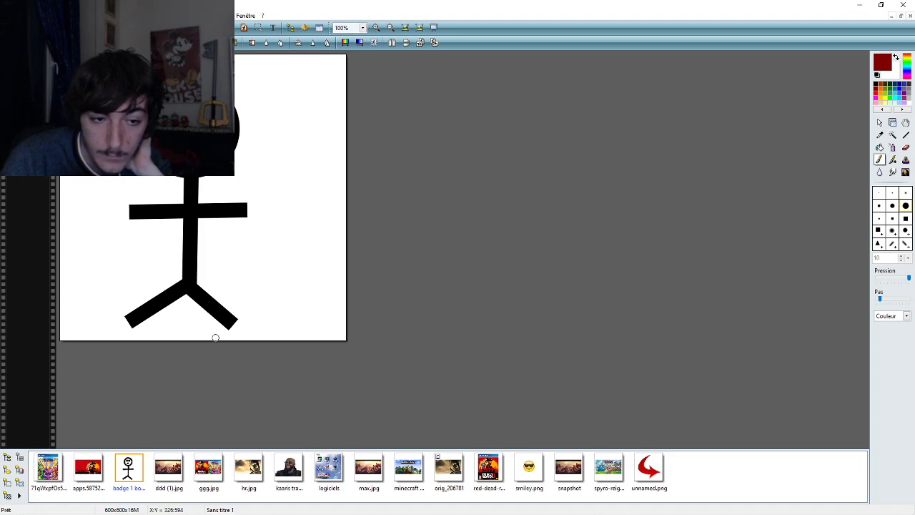
- Try painting a freehand dark red shoe over the end of the stick figure's right-hand leg, undoing each attempt
left_click_drag(222, 327, 254, 324)
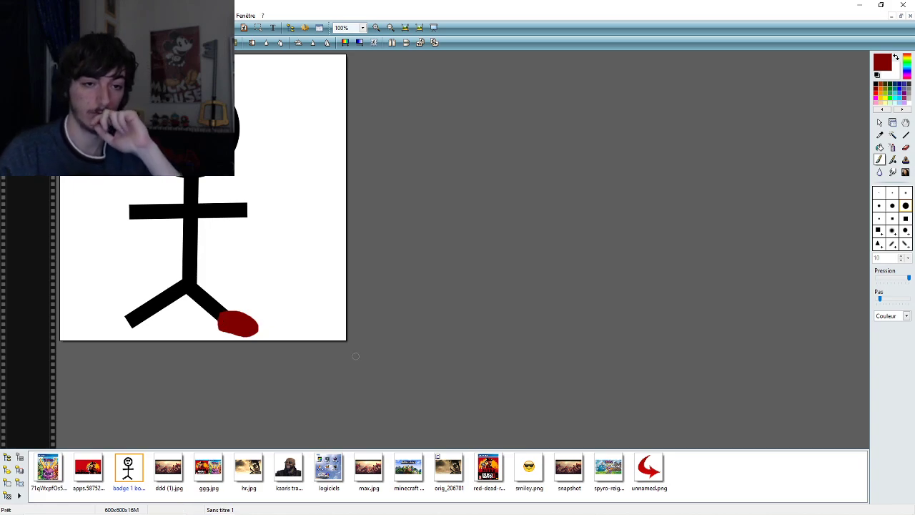
key("ctrl+z")
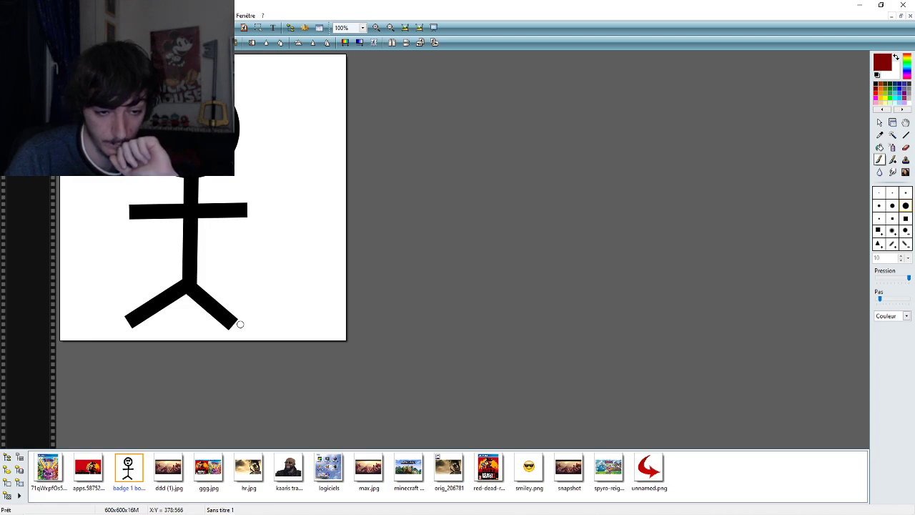
mouse_move(240, 324)
left_mouse_down()
mouse_move(218, 320)
mouse_move(240, 327)
left_mouse_up()
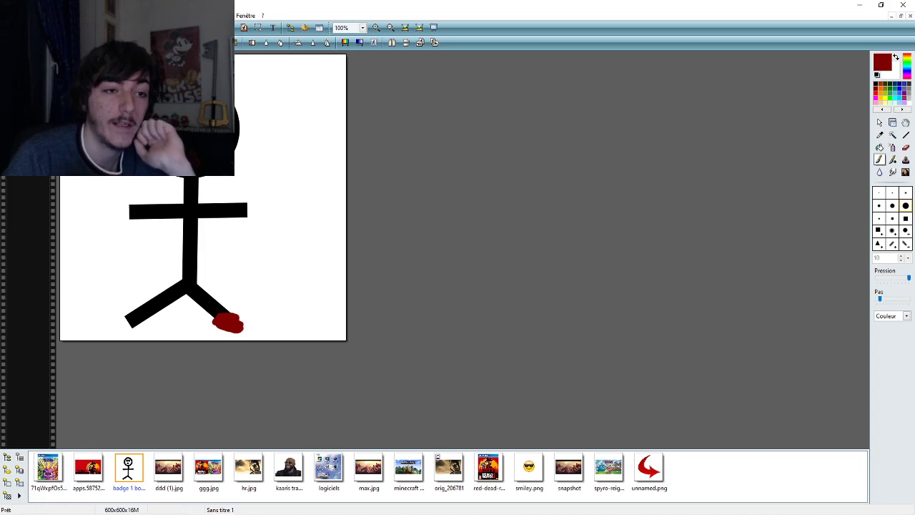
key("ctrl+z")
mouse_move(248, 328)
left_mouse_down()
mouse_move(237, 319)
mouse_move(227, 326)
mouse_move(230, 317)
mouse_move(230, 327)
left_mouse_up()
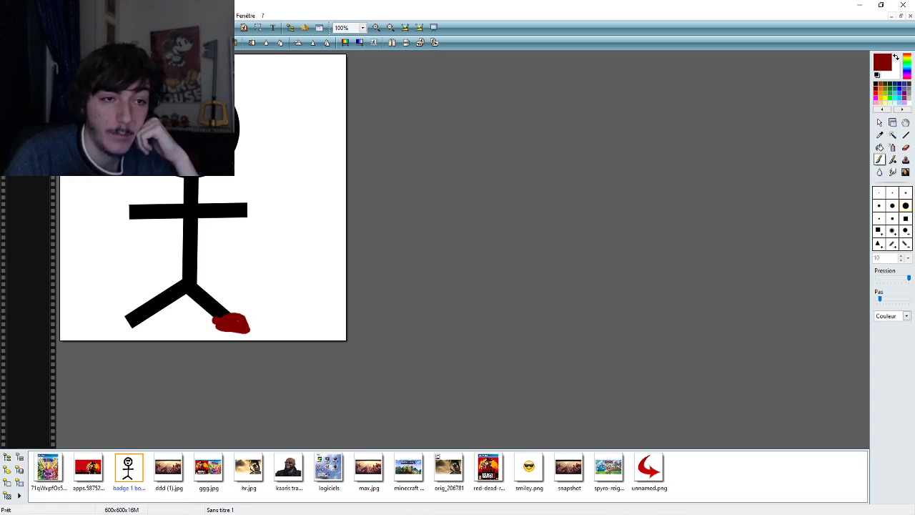
key("ctrl+z")
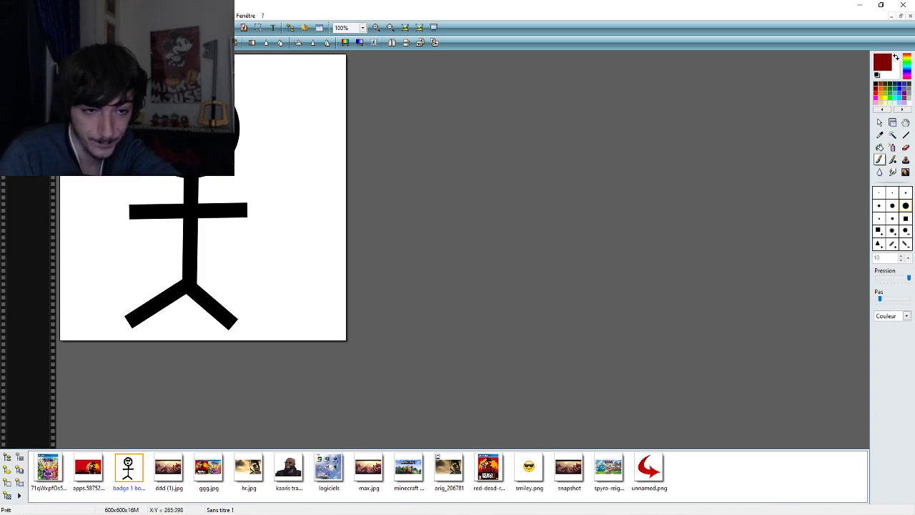
mouse_move(249, 328)
left_mouse_down()
mouse_move(220, 322)
mouse_move(243, 327)
mouse_move(218, 323)
mouse_move(242, 324)
left_mouse_up()
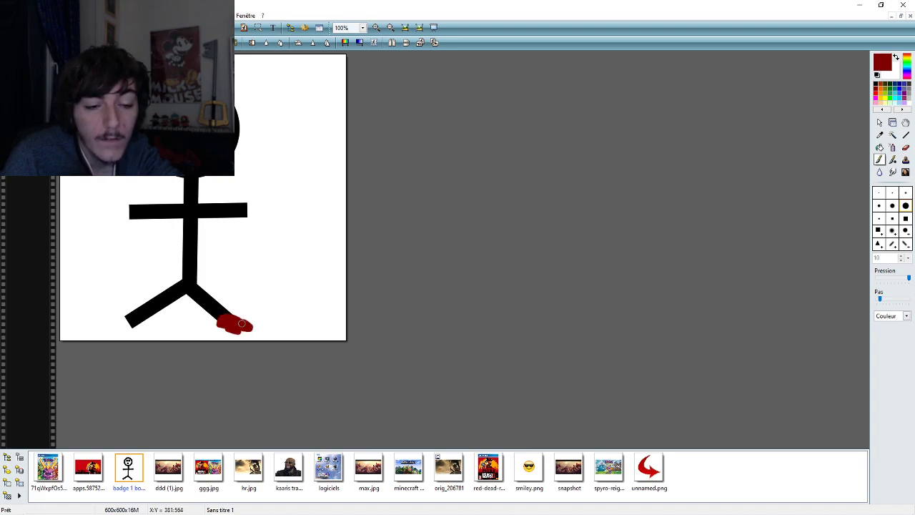
key("ctrl+z")
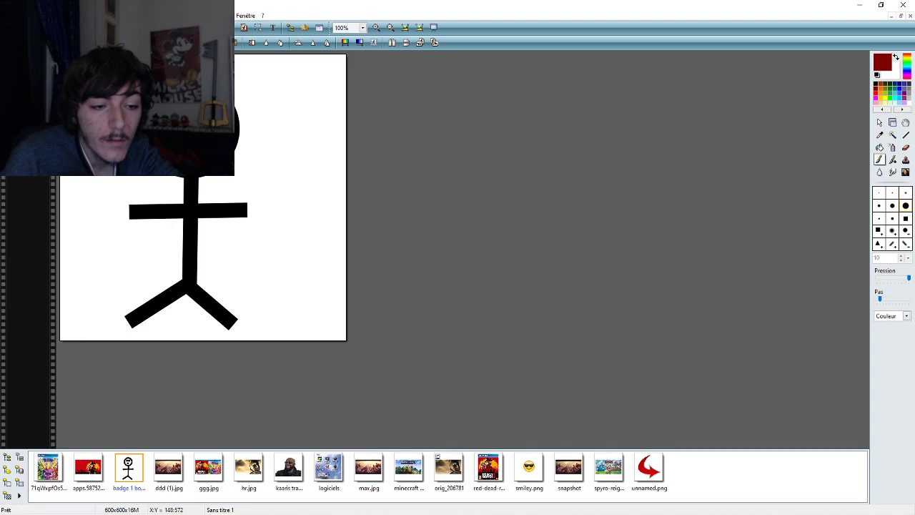
- Try a dark red shoe on the left-hand foot and further versions on the right-hand foot, undoing each one
mouse_move(131, 327)
left_mouse_down()
mouse_move(115, 323)
mouse_move(128, 312)
mouse_move(118, 321)
mouse_move(130, 327)
left_mouse_up()
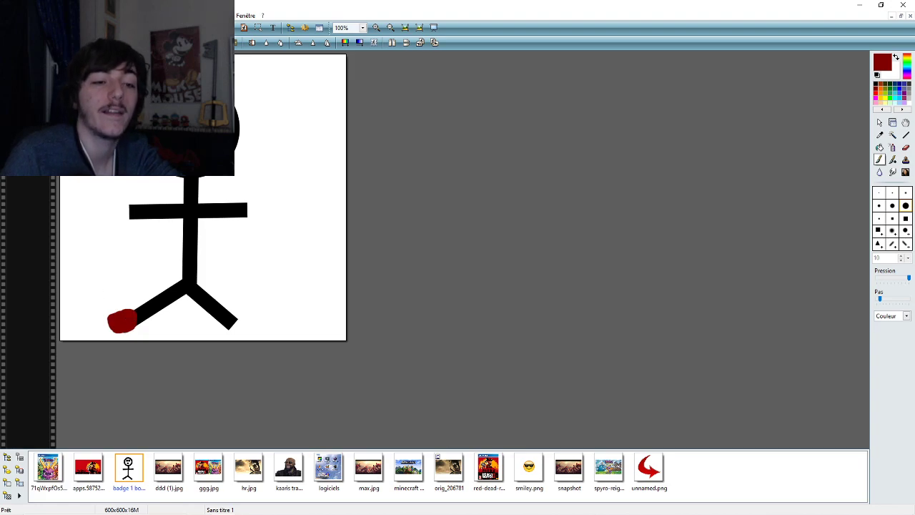
key("ctrl+z")
mouse_move(246, 328)
left_mouse_down()
mouse_move(226, 318)
mouse_move(247, 327)
mouse_move(240, 313)
mouse_move(256, 323)
mouse_move(221, 327)
left_mouse_up()
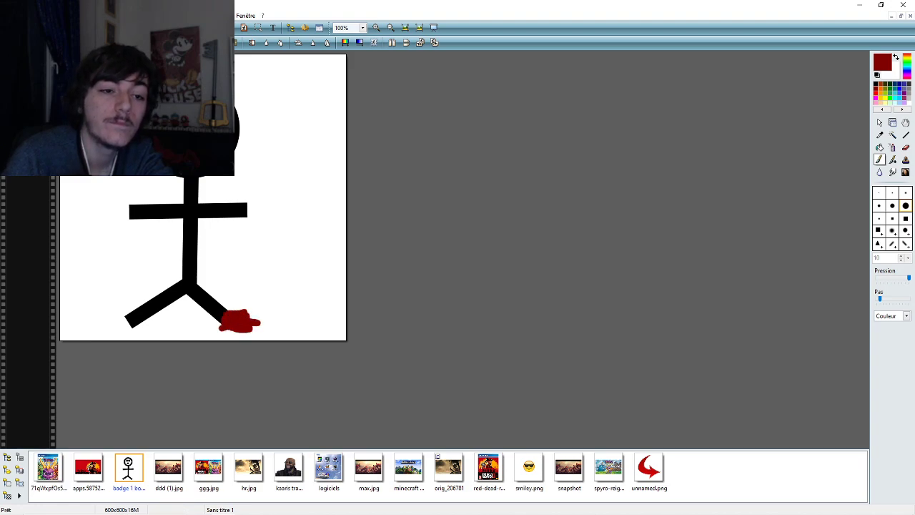
key("ctrl+z")
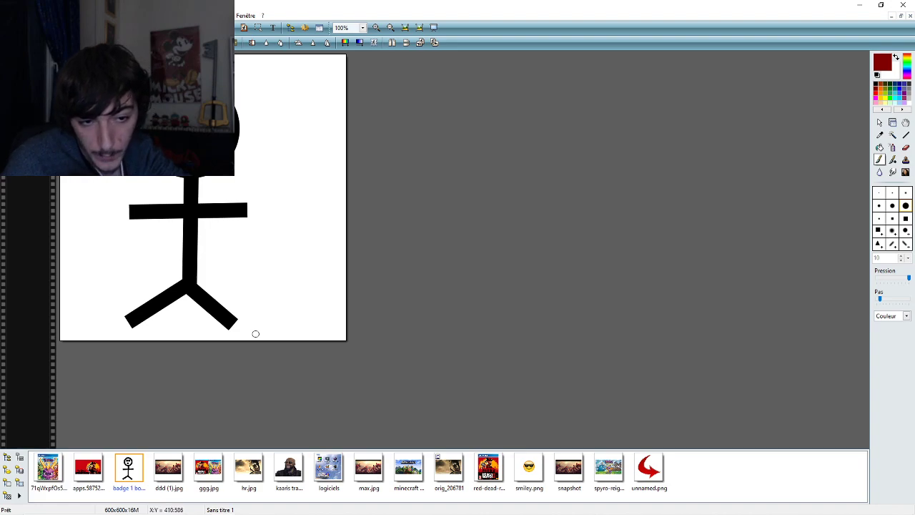
mouse_move(240, 323)
left_mouse_down()
mouse_move(220, 328)
mouse_move(219, 319)
left_mouse_up()
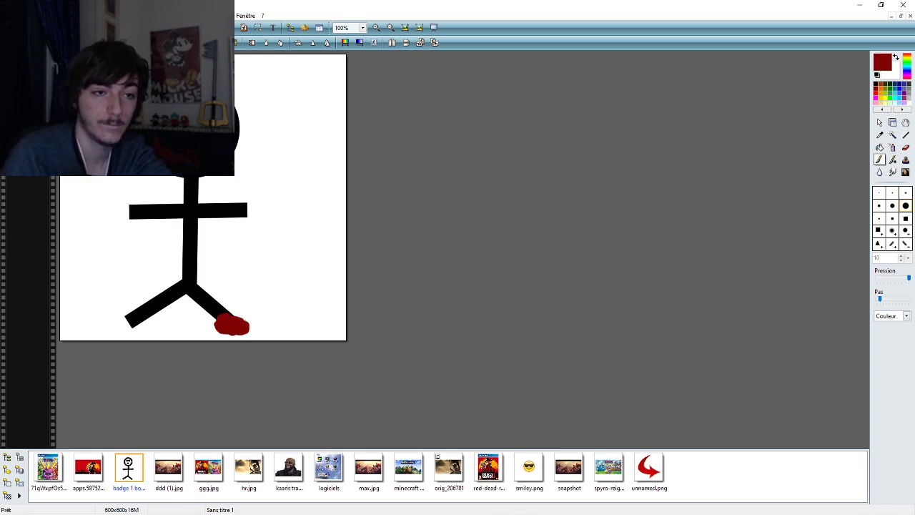
key("ctrl+z")
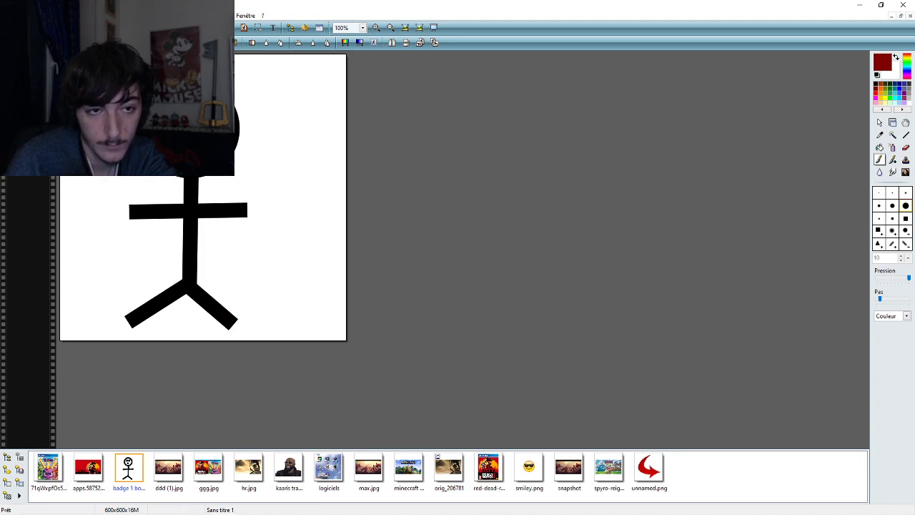
- Try painting a rounded dark red shoe on the enlarged right-hand foot and undo it
left_click(362, 27)
left_click(386, 190)
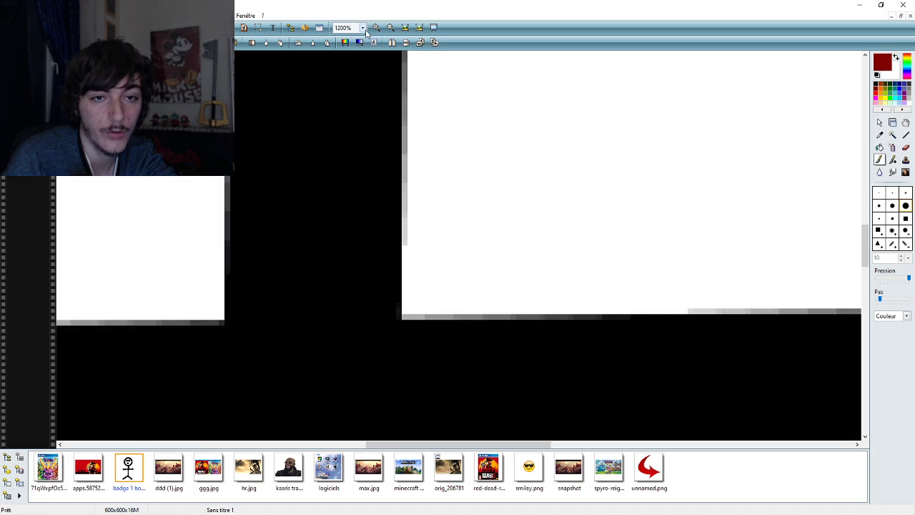
left_click(363, 27)
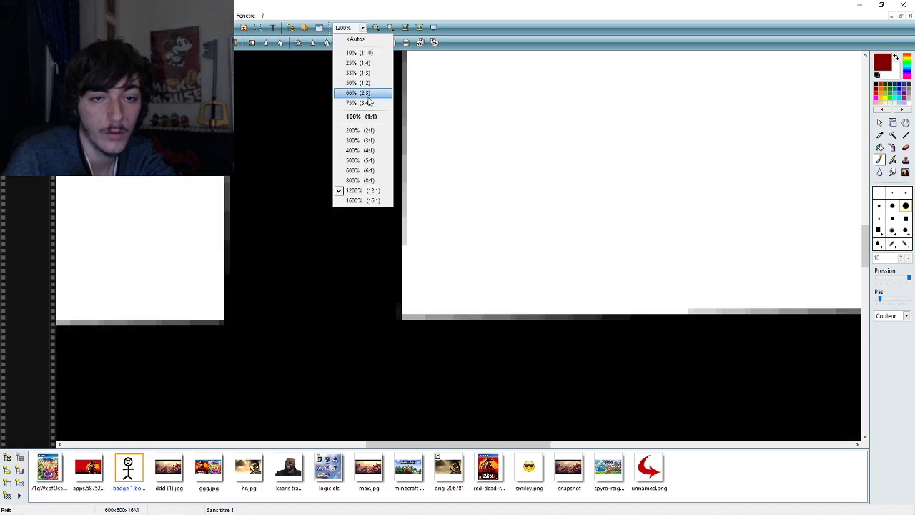
left_click(368, 114)
left_click(362, 27)
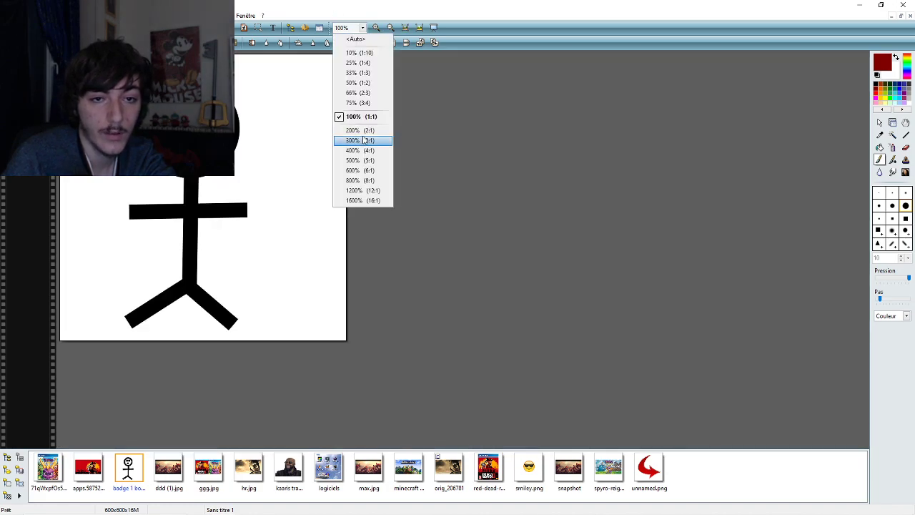
left_click(365, 141)
left_click(362, 27)
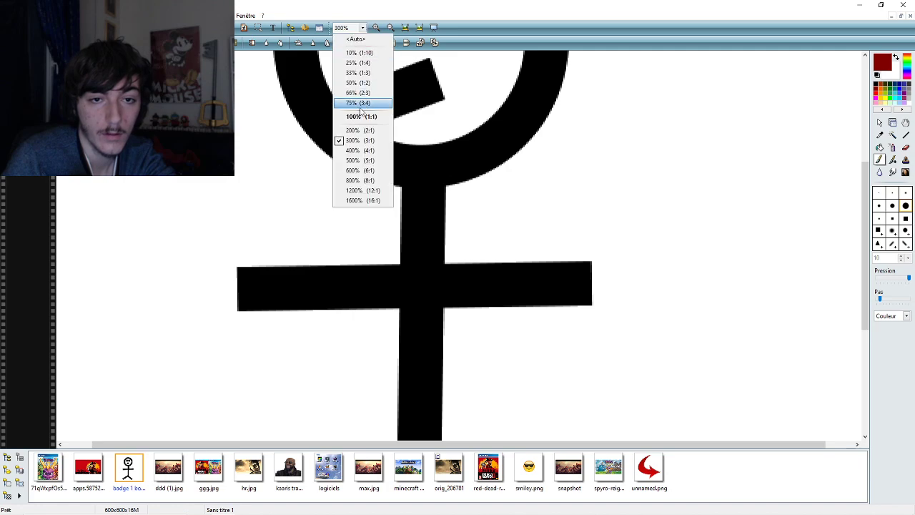
left_click(364, 127)
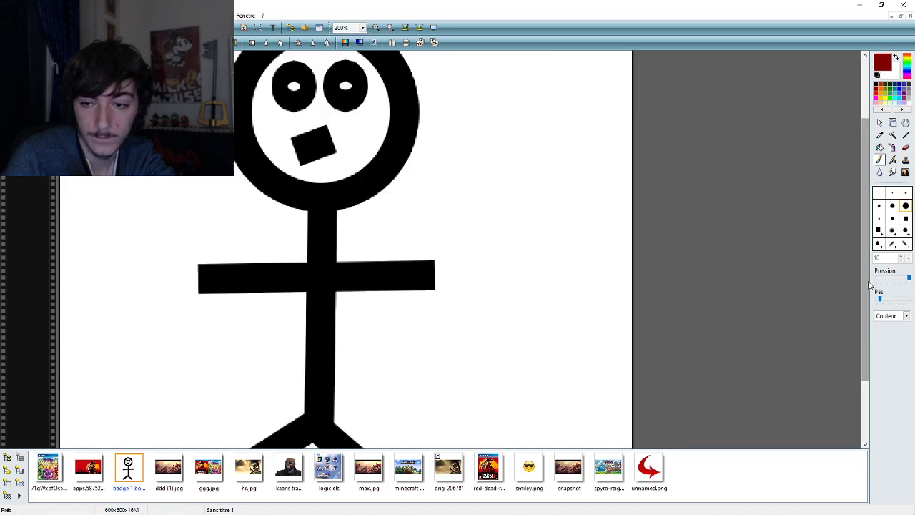
scroll(870, 286, "down", 3)
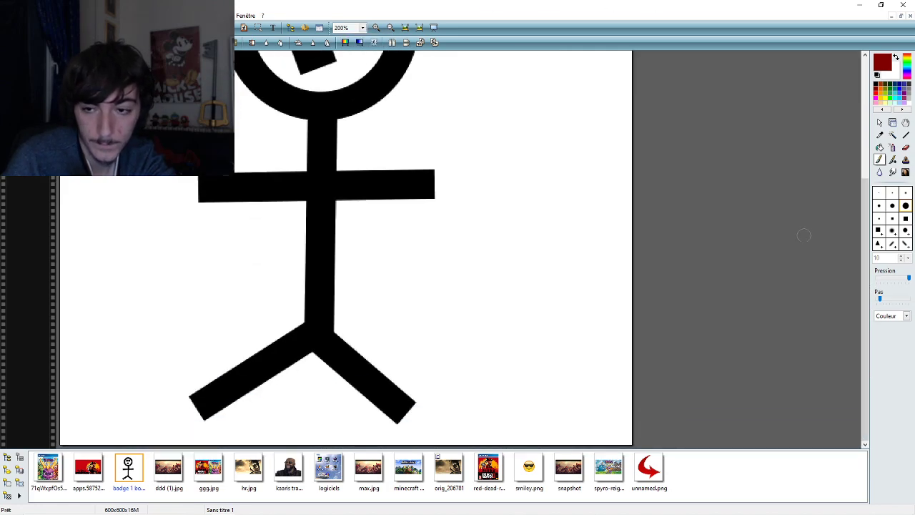
left_click_drag(866, 258, 860, 287)
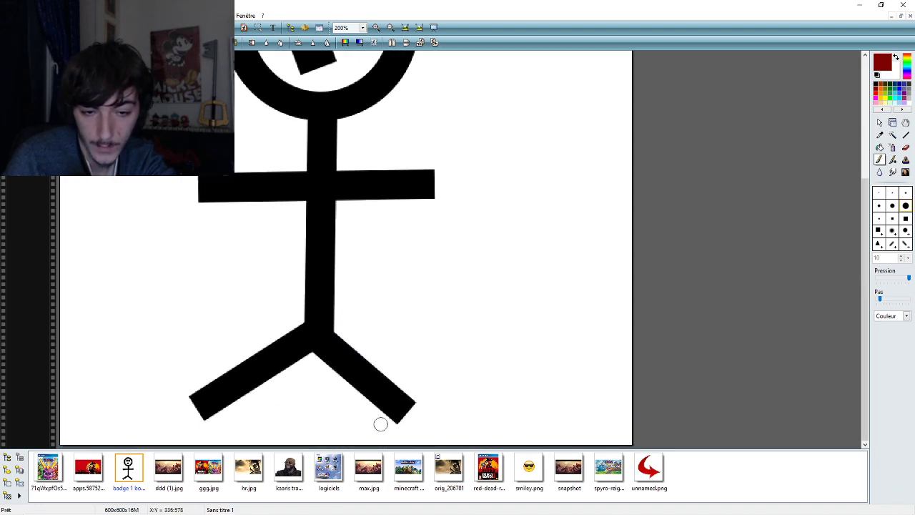
mouse_move(396, 422)
left_mouse_down()
mouse_move(423, 421)
mouse_move(422, 397)
mouse_move(397, 416)
left_mouse_up()
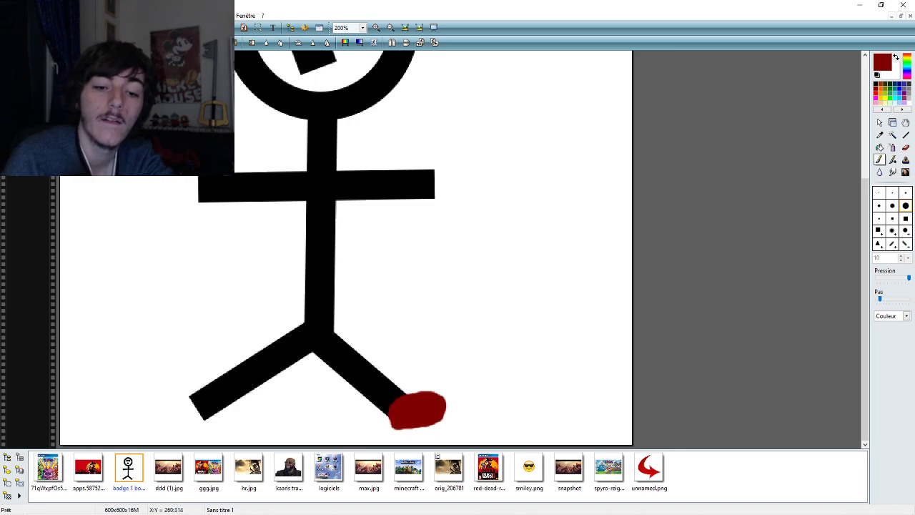
key("ctrl+z")
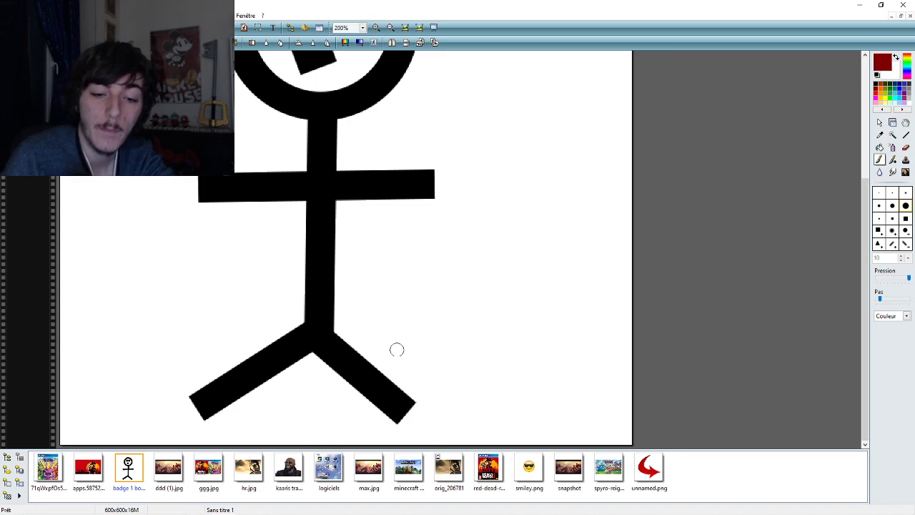
- Try several more brushed dark red shoe shapes at the tip of the right-hand leg, undoing each one
left_click(429, 405)
mouse_move(430, 406)
left_mouse_down()
mouse_move(398, 418)
mouse_move(422, 416)
mouse_move(417, 410)
left_mouse_up()
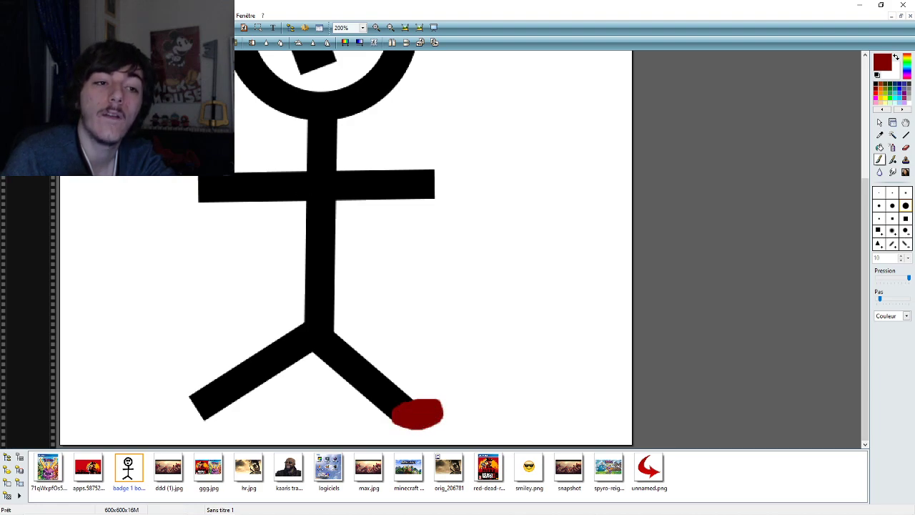
key("ctrl+z")
mouse_move(411, 400)
left_mouse_down()
mouse_move(434, 418)
mouse_move(415, 429)
mouse_move(402, 417)
mouse_move(406, 403)
mouse_move(419, 421)
mouse_move(394, 409)
mouse_move(420, 412)
mouse_move(397, 423)
mouse_move(403, 389)
mouse_move(429, 406)
mouse_move(398, 413)
mouse_move(411, 428)
mouse_move(441, 419)
mouse_move(407, 413)
mouse_move(436, 422)
left_mouse_up()
key("ctrl+z")
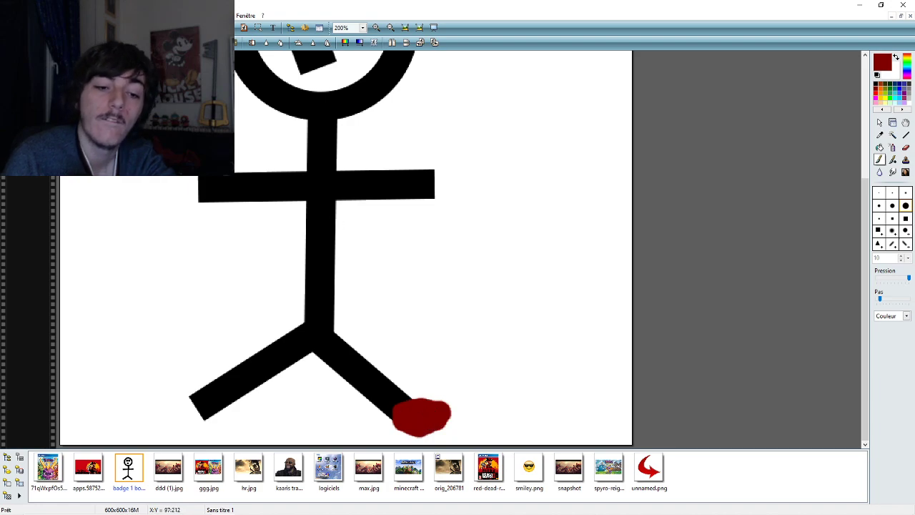
key("ctrl+z")
mouse_move(425, 405)
left_mouse_down()
mouse_move(391, 415)
mouse_move(438, 422)
mouse_move(415, 419)
mouse_move(433, 411)
mouse_move(455, 422)
mouse_move(424, 408)
mouse_move(401, 413)
mouse_move(407, 432)
mouse_move(432, 408)
mouse_move(429, 418)
mouse_move(400, 428)
left_mouse_up()
key("ctrl+z")
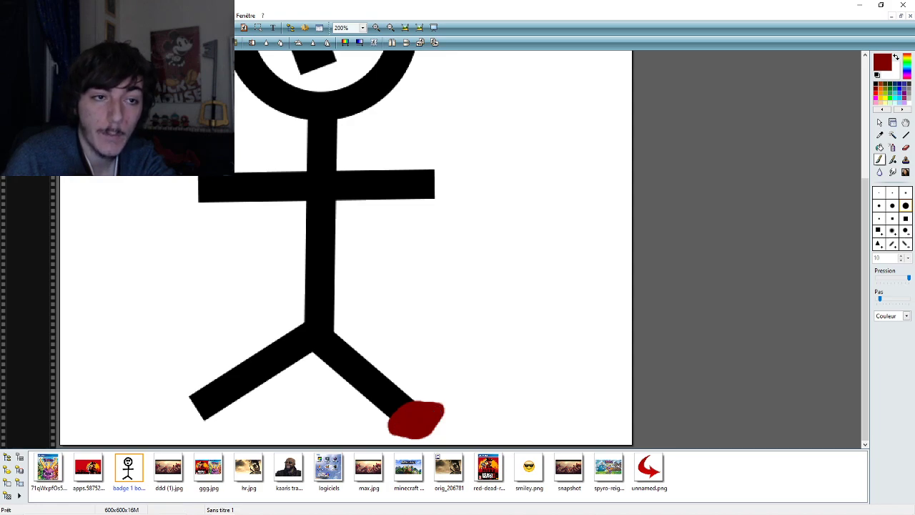
key("ctrl+z")
- Paint a filled, rounded dark red shoe over the end of the right-hand leg, extending outward from the foot
mouse_move(426, 408)
left_mouse_down()
mouse_move(404, 408)
mouse_move(422, 430)
mouse_move(444, 407)
mouse_move(439, 421)
mouse_move(411, 421)
mouse_move(420, 412)
left_mouse_up()
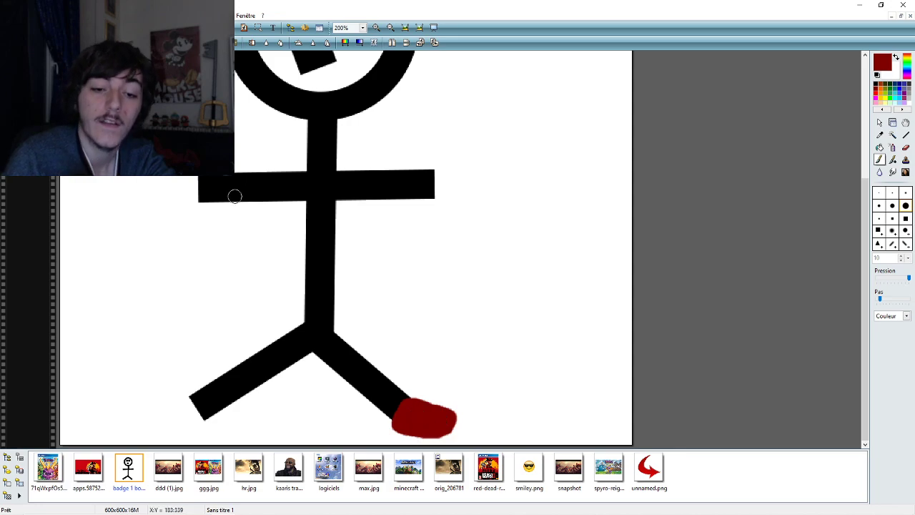
left_click(362, 27)
left_click(367, 115)
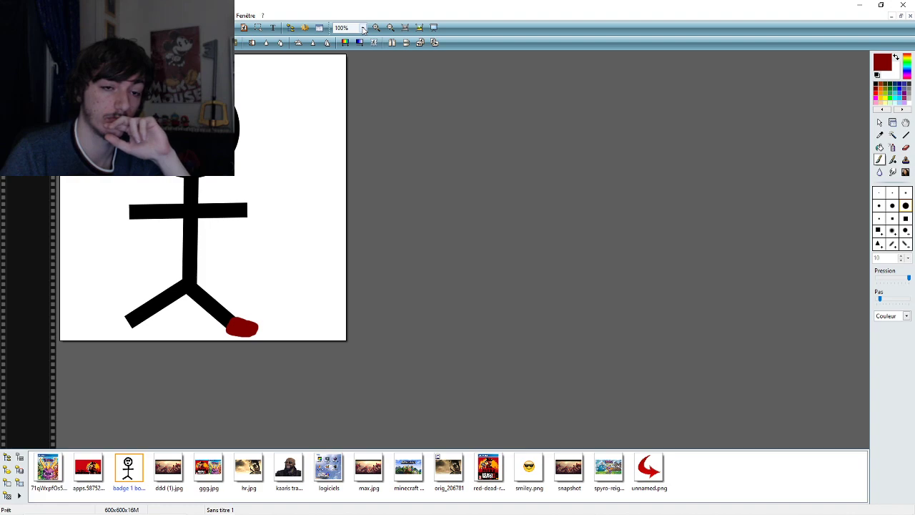
- Try painting dark red shoe shapes over the end of the left-hand leg, undoing each attempt
left_click(363, 29)
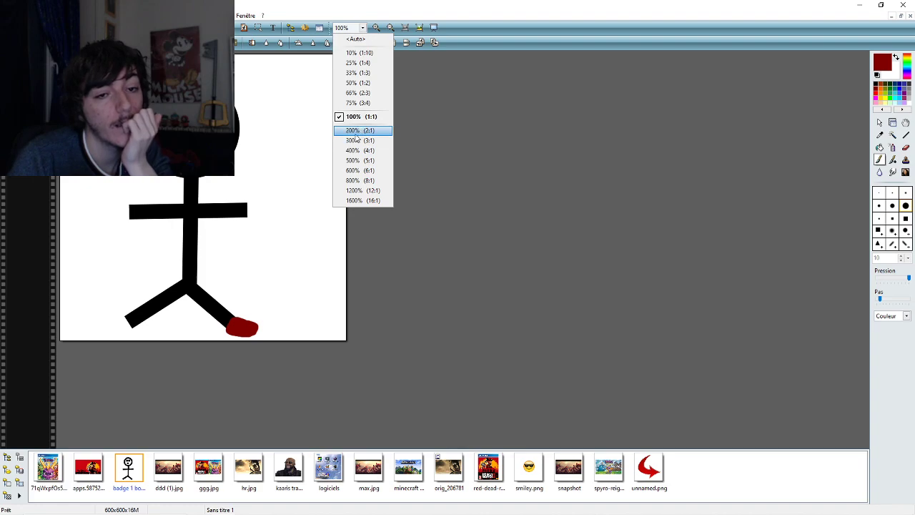
left_click(356, 131)
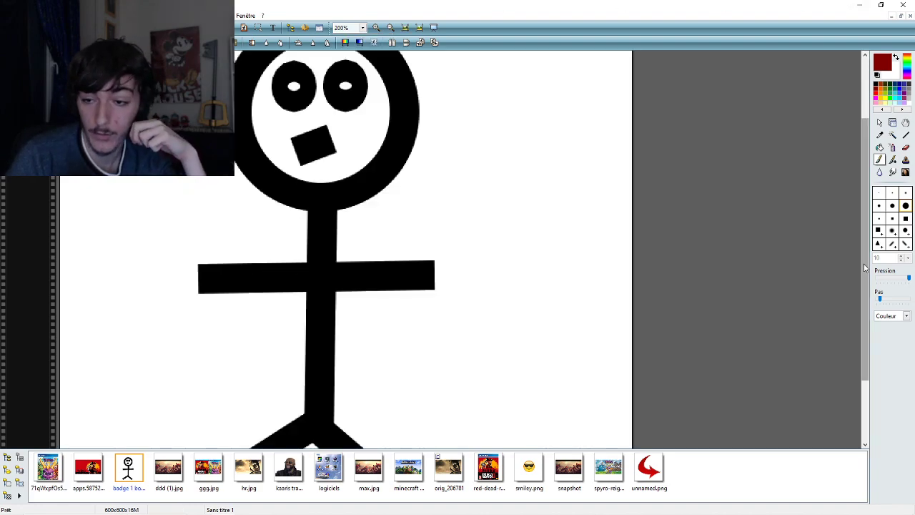
left_click_drag(866, 270, 872, 340)
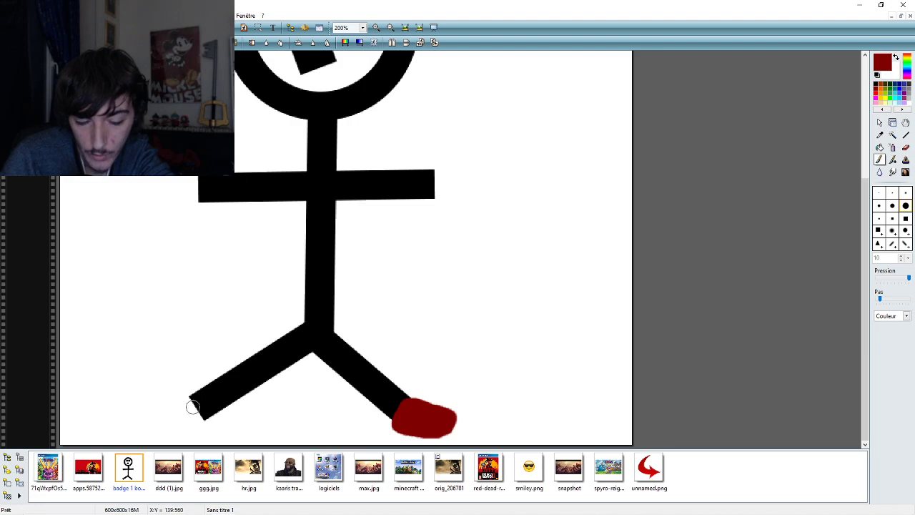
mouse_move(194, 398)
left_mouse_down()
mouse_move(170, 397)
mouse_move(166, 419)
mouse_move(214, 421)
mouse_move(175, 410)
mouse_move(205, 418)
mouse_move(186, 405)
mouse_move(165, 405)
left_mouse_up()
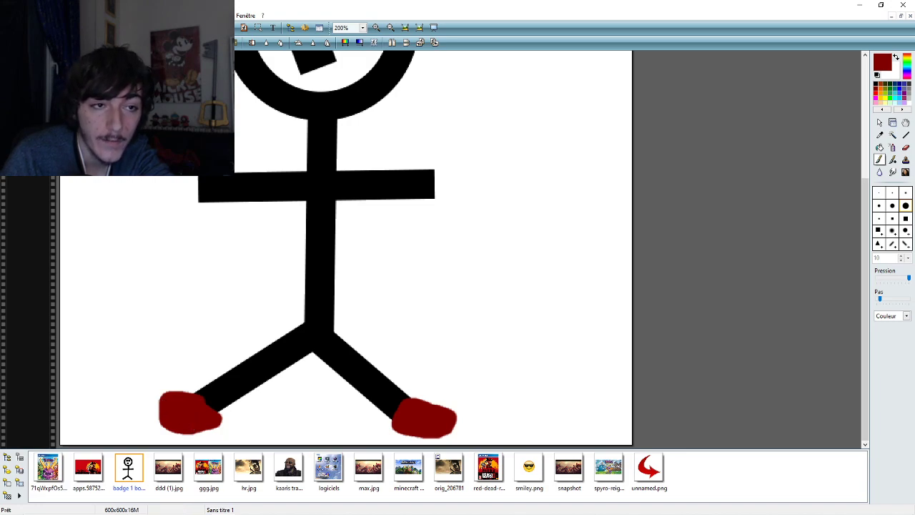
key("ctrl+z")
key("ctrl+z")
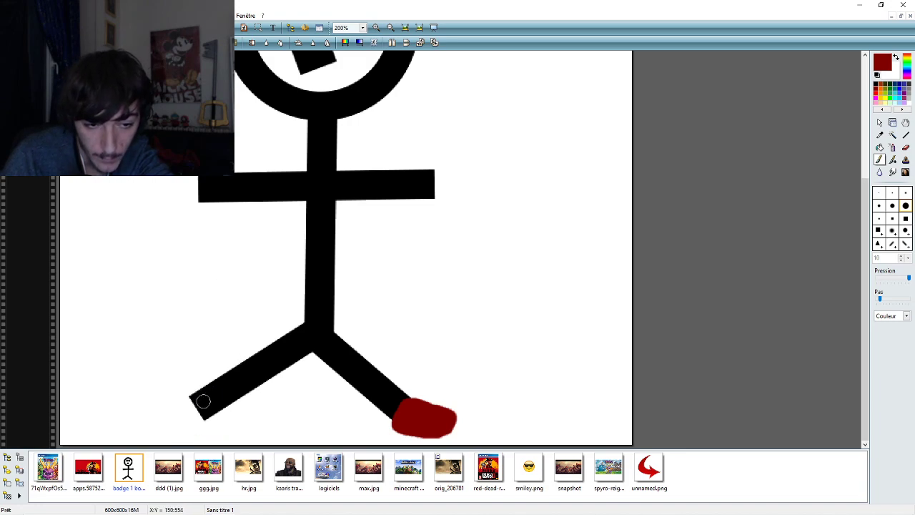
mouse_move(199, 399)
left_mouse_down()
mouse_move(163, 406)
mouse_move(172, 418)
mouse_move(195, 421)
mouse_move(208, 416)
mouse_move(177, 412)
mouse_move(201, 406)
mouse_move(190, 398)
mouse_move(212, 403)
mouse_move(178, 420)
mouse_move(224, 386)
left_mouse_up()
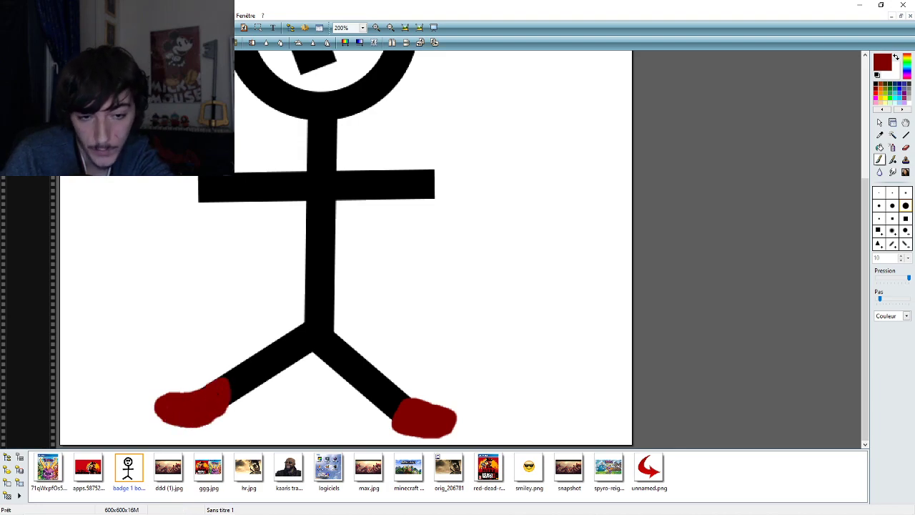
key("ctrl+z")
- Paint a flat, rounded dark red shoe over the end of the left-hand leg to match the other foot
mouse_move(205, 403)
left_mouse_down()
mouse_move(173, 407)
mouse_move(190, 421)
mouse_move(209, 423)
mouse_move(225, 411)
mouse_move(192, 403)
mouse_move(189, 413)
mouse_move(211, 416)
left_mouse_up()
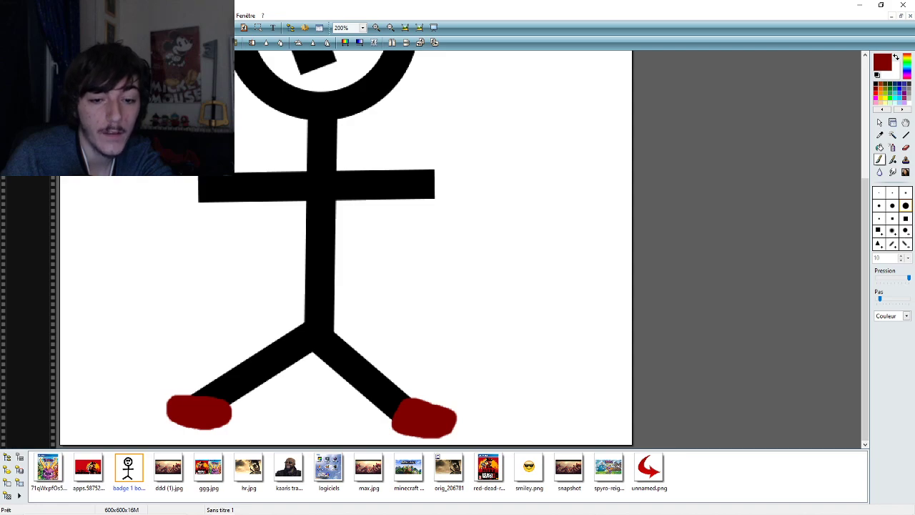
- Try replacing the left-hand shoe with a dark red shape slanting further outward from the leg, and undo it
key("ctrl+z")
mouse_move(193, 393)
left_mouse_down()
mouse_move(169, 392)
mouse_move(155, 405)
mouse_move(183, 421)
mouse_move(207, 420)
mouse_move(204, 405)
mouse_move(181, 406)
mouse_move(201, 415)
mouse_move(179, 397)
left_mouse_up()
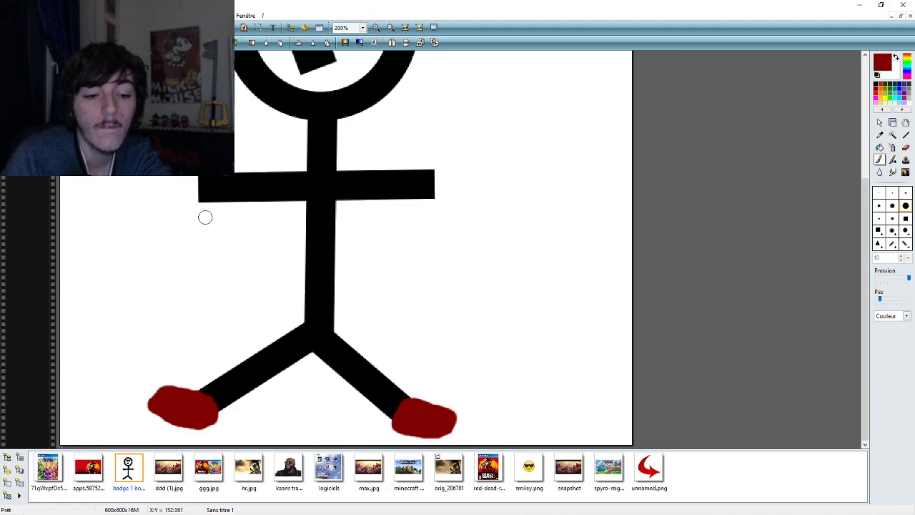
left_click(362, 27)
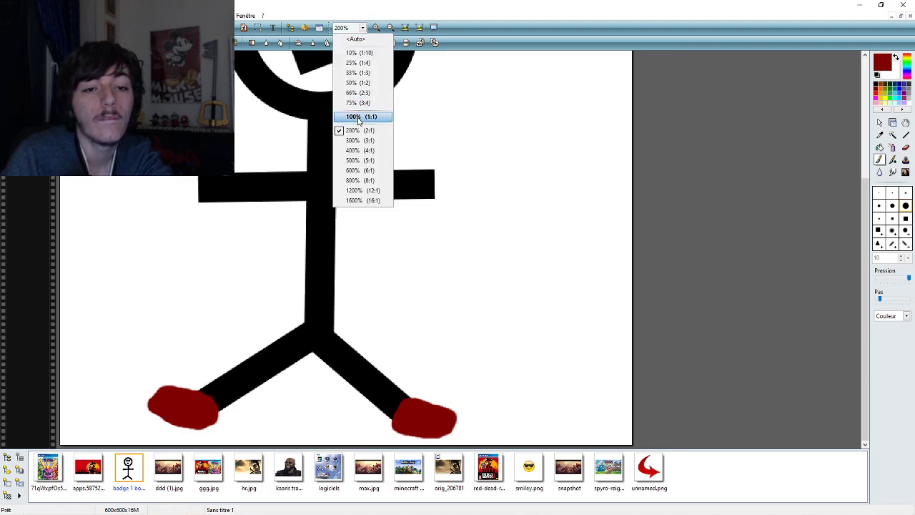
left_click(357, 118)
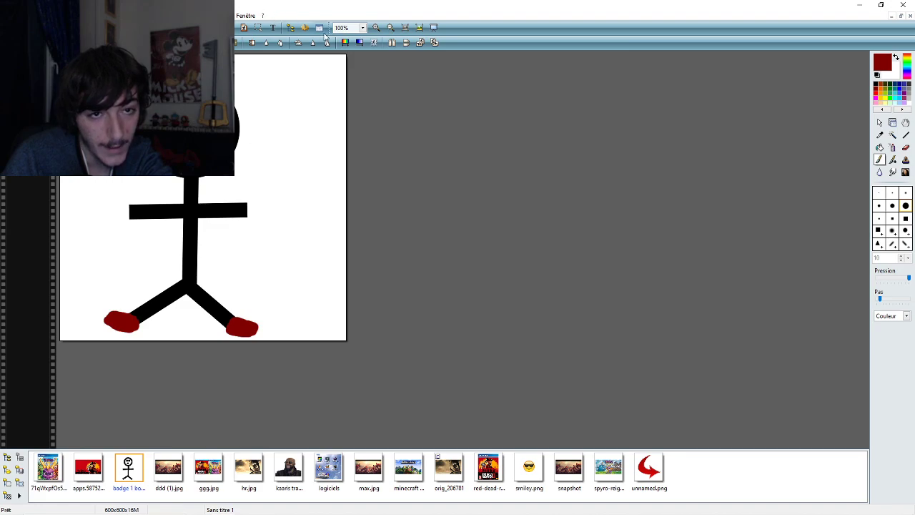
left_click(364, 27)
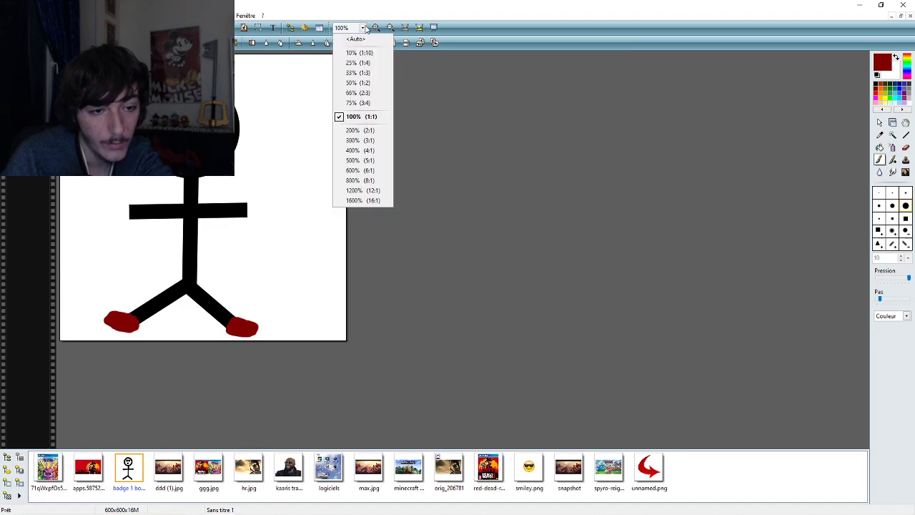
left_click(368, 130)
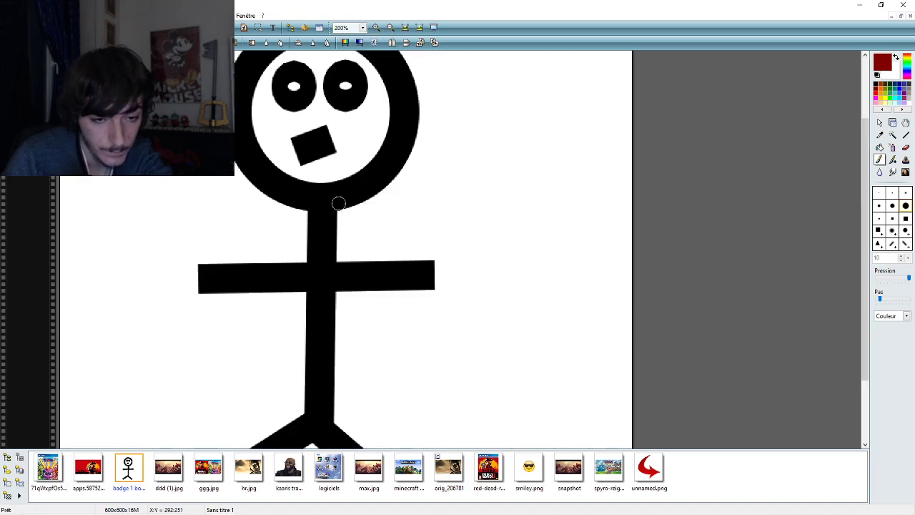
left_click_drag(865, 150, 870, 201)
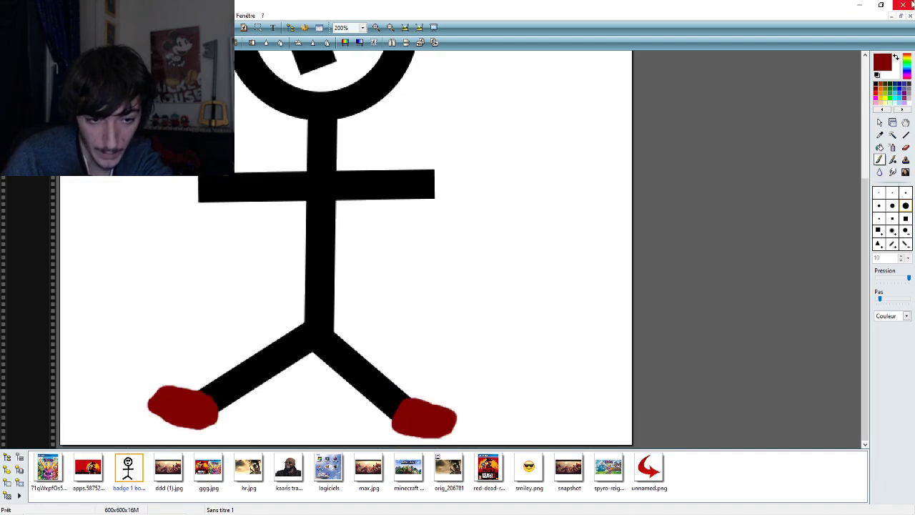
key("ctrl+z")
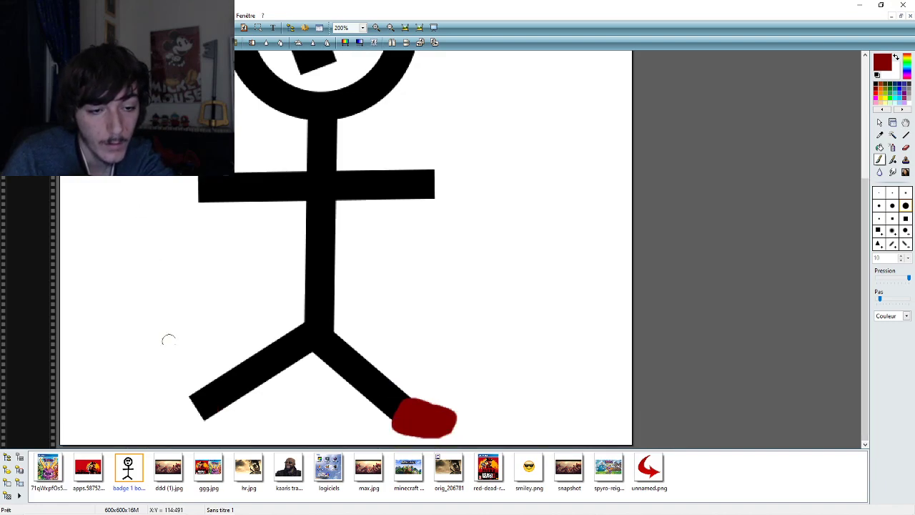
- Try a smaller oval dark red shoe on the left-hand leg, compare it with the other shoe at 100% zoom, and discard it
mouse_move(206, 399)
left_mouse_down()
mouse_move(168, 408)
mouse_move(206, 420)
mouse_move(221, 413)
mouse_move(182, 406)
left_mouse_up()
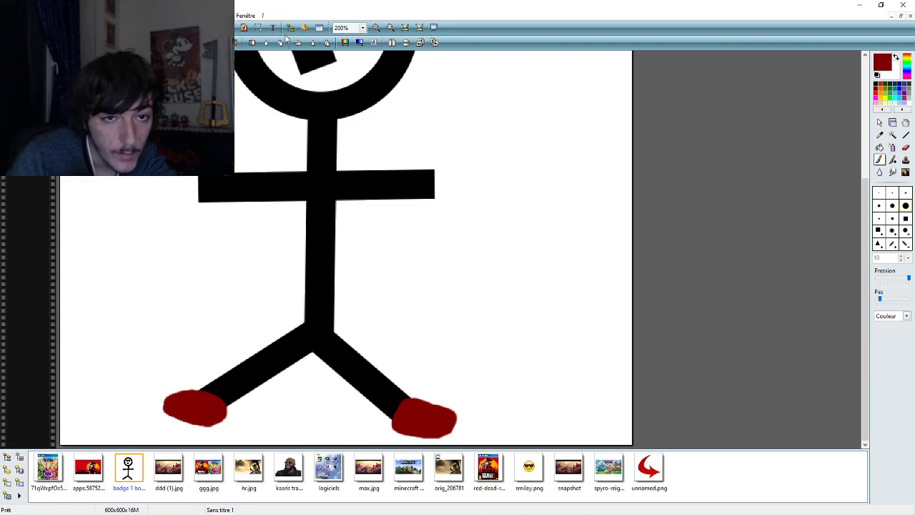
left_click(363, 28)
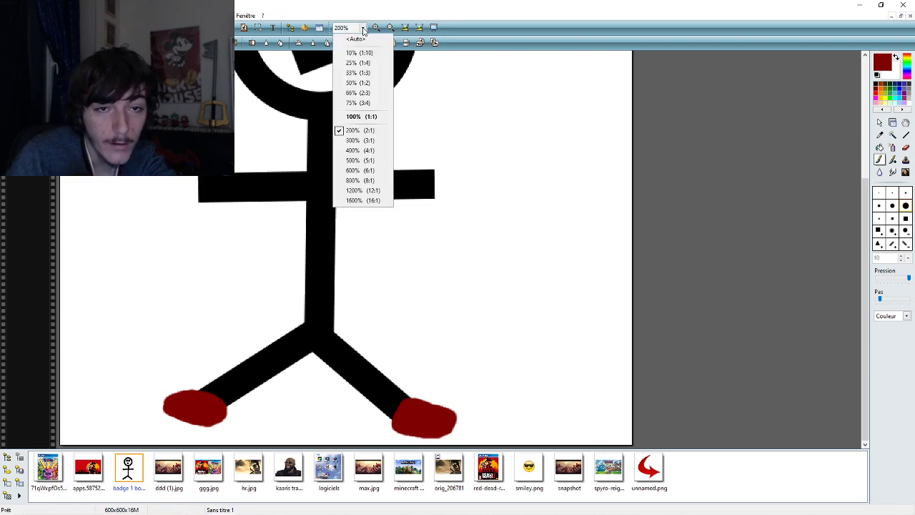
left_click(363, 116)
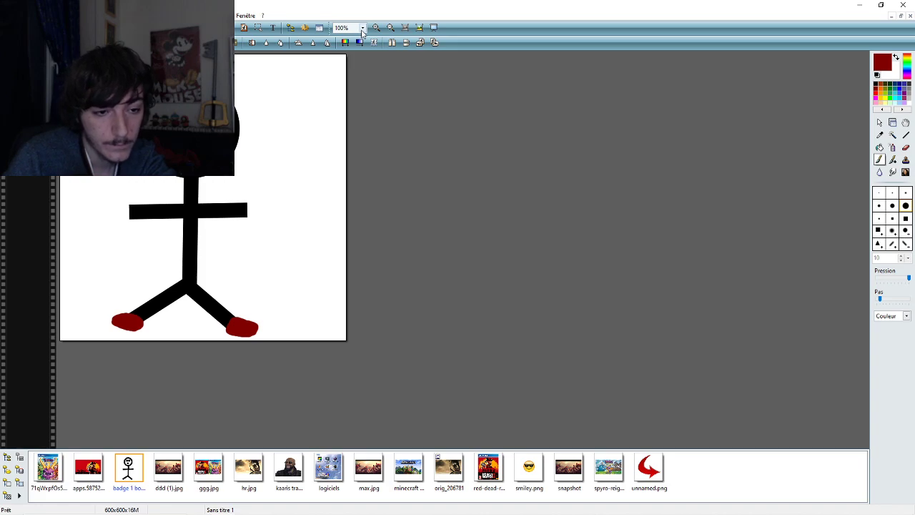
left_click(363, 29)
left_click(363, 132)
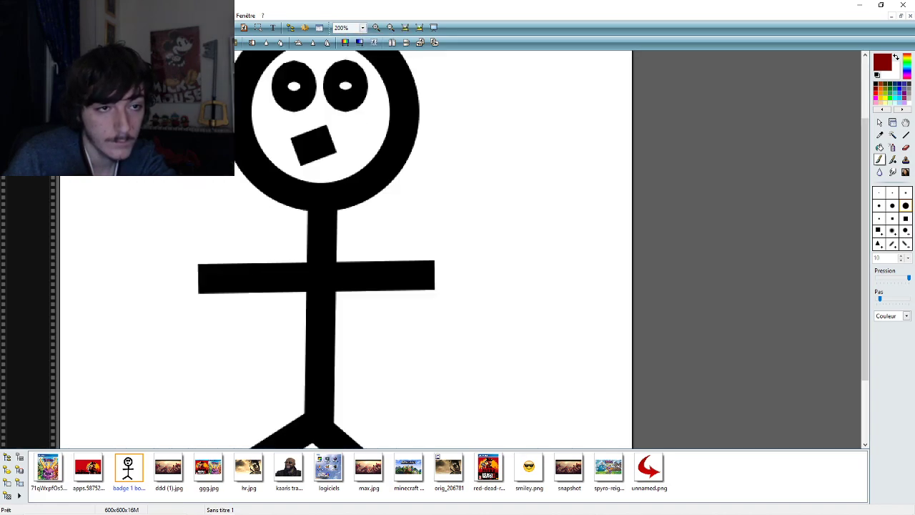
scroll(867, 228, "down", 2)
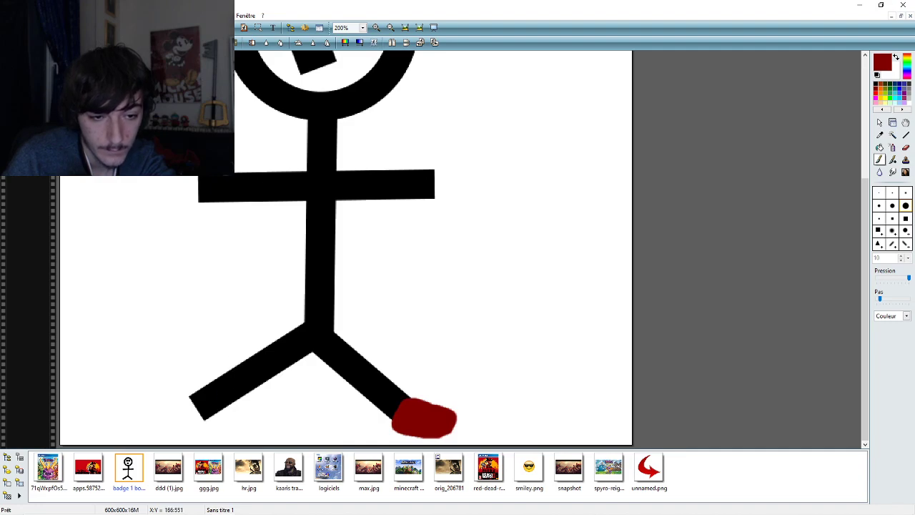
- Try two thicker dark red shoe shapes over the end of the left-hand leg, undoing each one
mouse_move(203, 398)
left_mouse_down()
mouse_move(175, 401)
mouse_move(166, 413)
mouse_move(181, 426)
mouse_move(224, 414)
mouse_move(175, 414)
mouse_move(214, 401)
left_mouse_up()
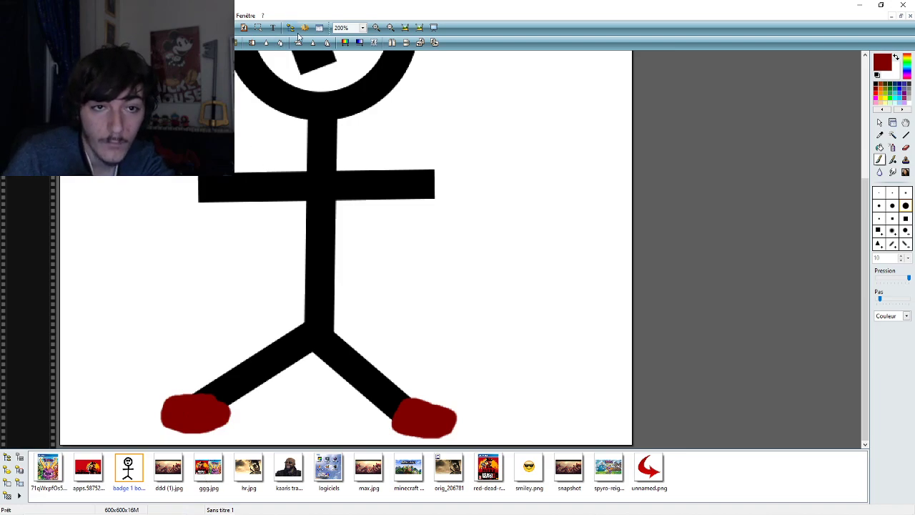
key("ctrl+z")
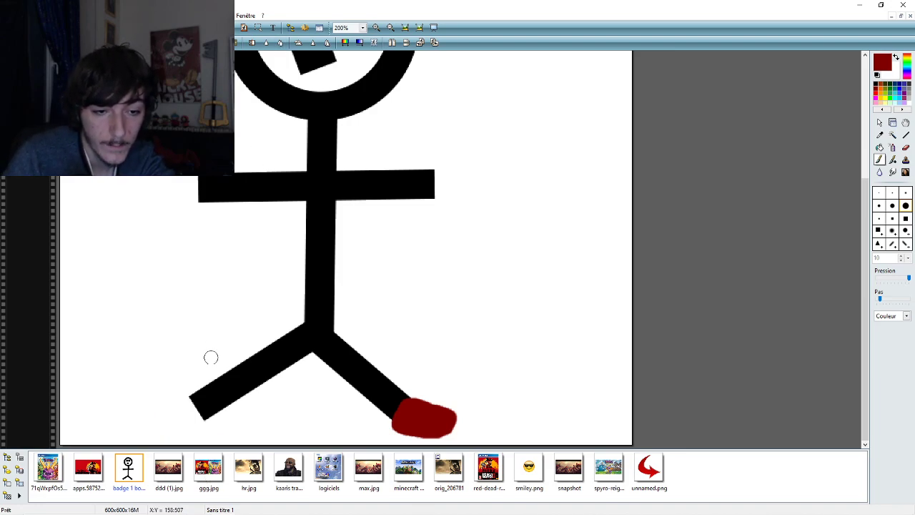
mouse_move(199, 402)
left_mouse_down()
mouse_move(167, 399)
mouse_move(167, 415)
mouse_move(212, 424)
mouse_move(214, 412)
mouse_move(178, 413)
mouse_move(215, 415)
left_mouse_up()
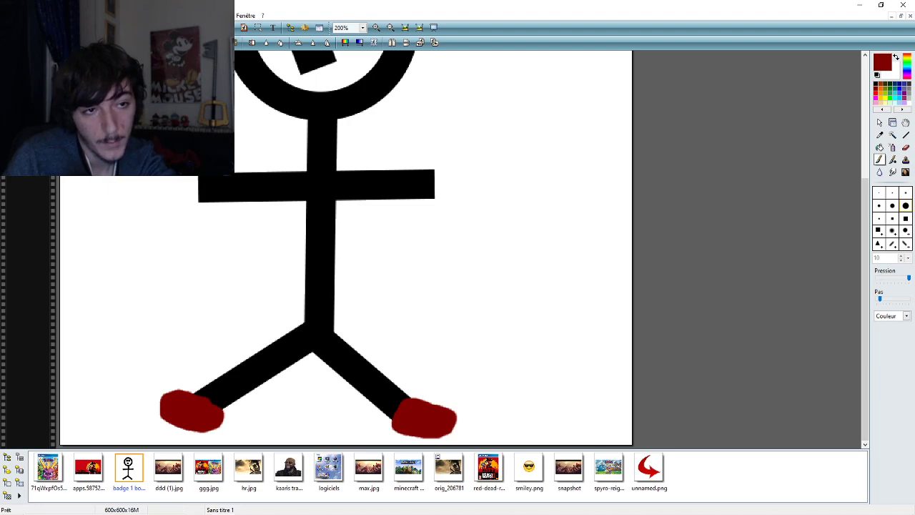
key("ctrl+z")
- Try a dark red shoe with a pointed outer toe on the left-hand leg, check it at 100% zoom, and undo it
mouse_move(203, 405)
left_mouse_down()
mouse_move(166, 404)
mouse_move(211, 420)
mouse_move(177, 416)
left_mouse_up()
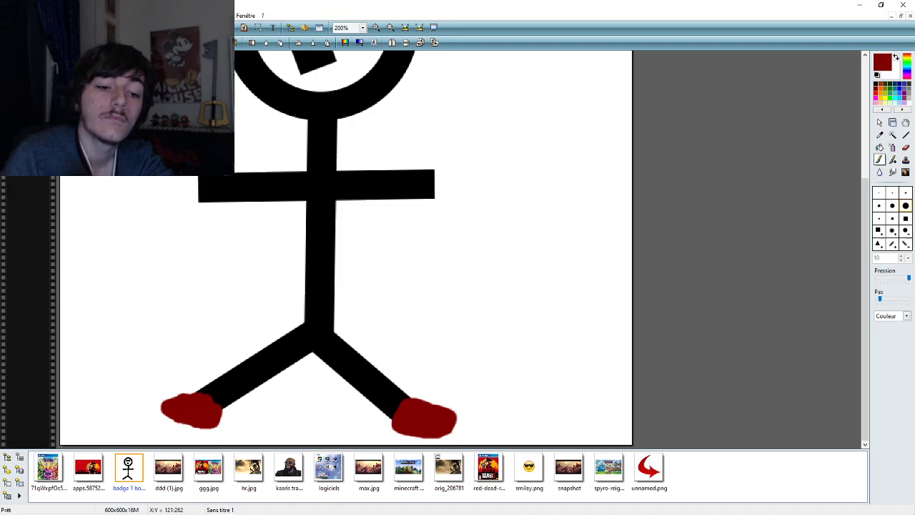
left_click(362, 27)
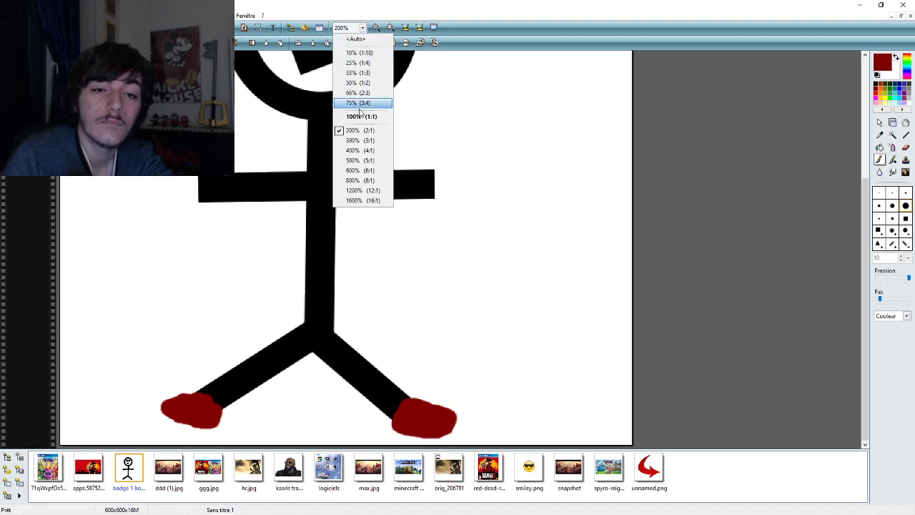
left_click(350, 135)
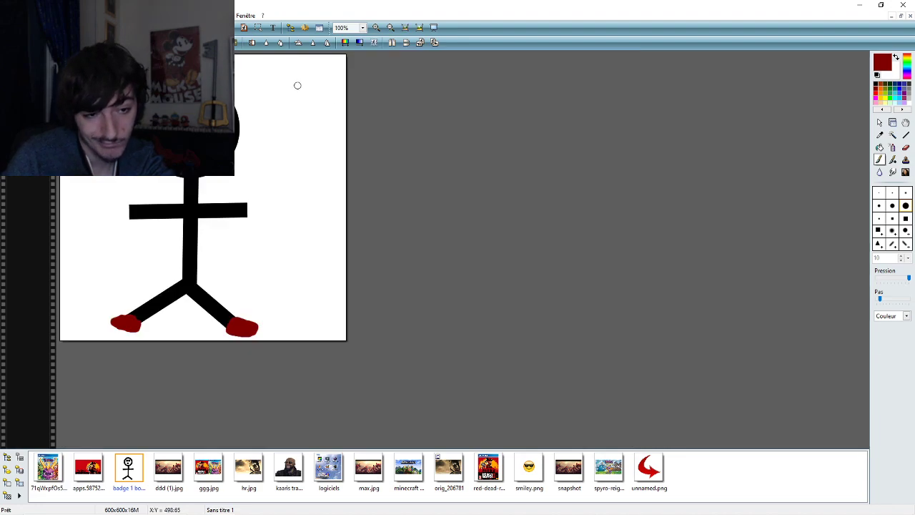
left_click(362, 28)
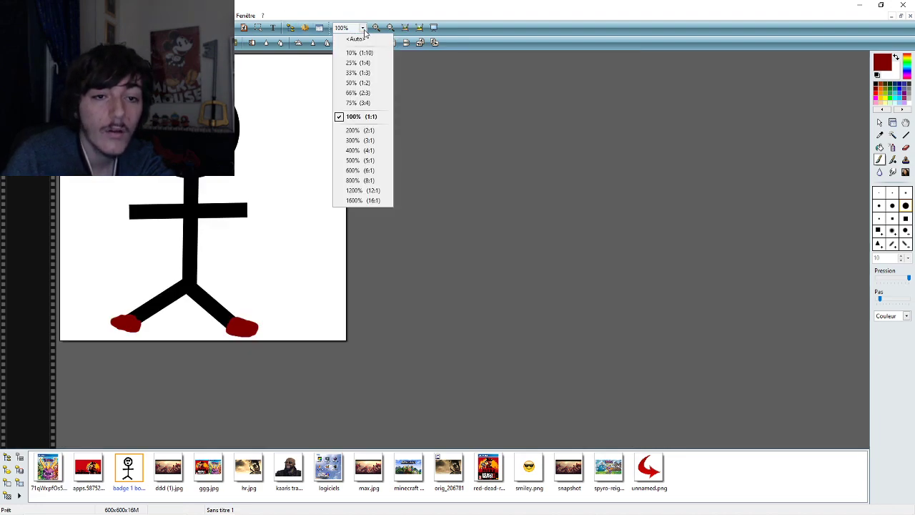
left_click(368, 132)
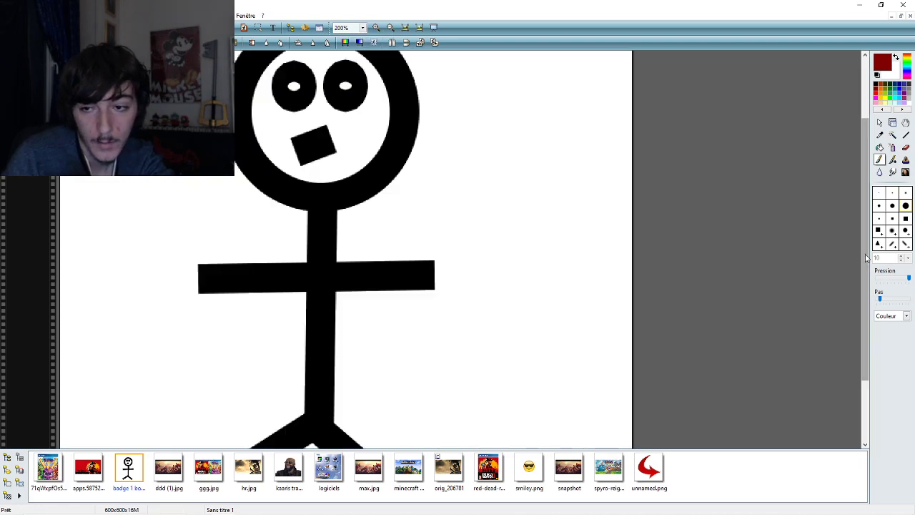
scroll(858, 250, "down", 2)
key("ctrl+z")
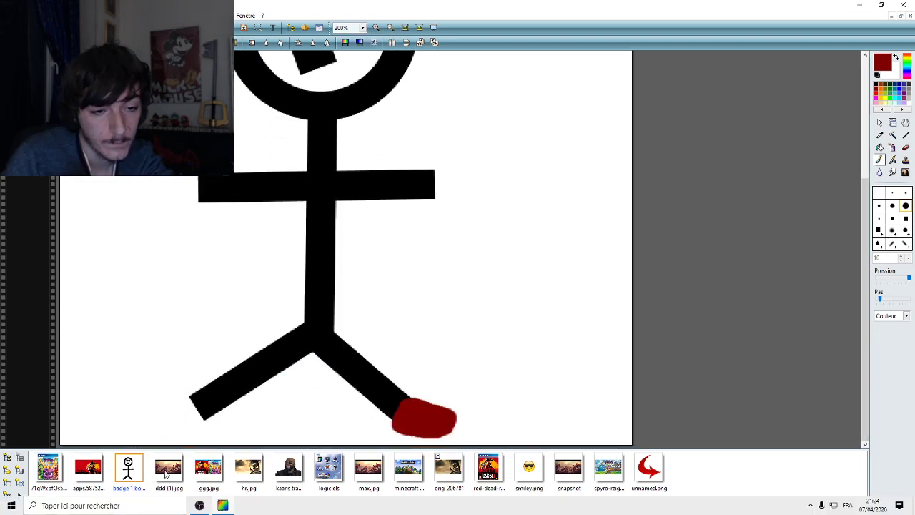
- Try three more brushed dark red ovals over the left-hand foot, undoing each attempt
mouse_move(200, 403)
left_mouse_down()
mouse_move(165, 402)
mouse_move(199, 422)
mouse_move(214, 421)
mouse_move(210, 412)
mouse_move(177, 413)
mouse_move(225, 408)
left_mouse_up()
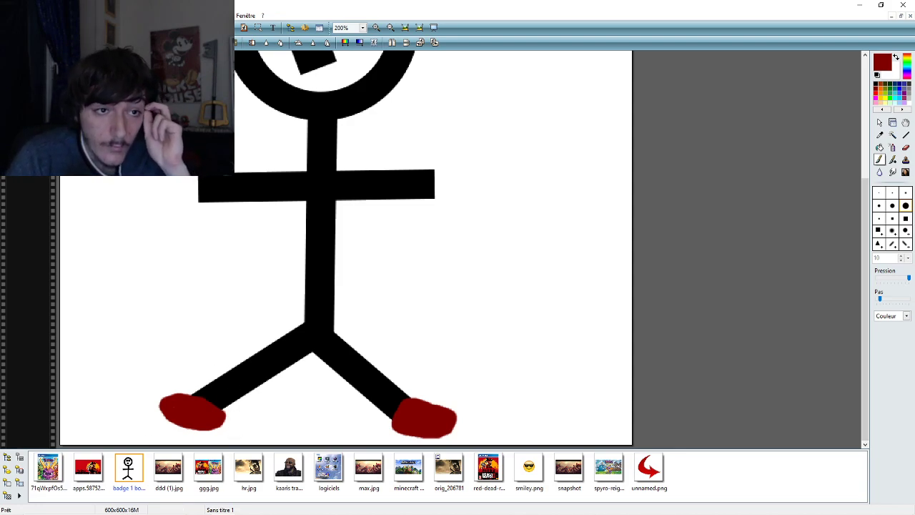
key("ctrl+z")
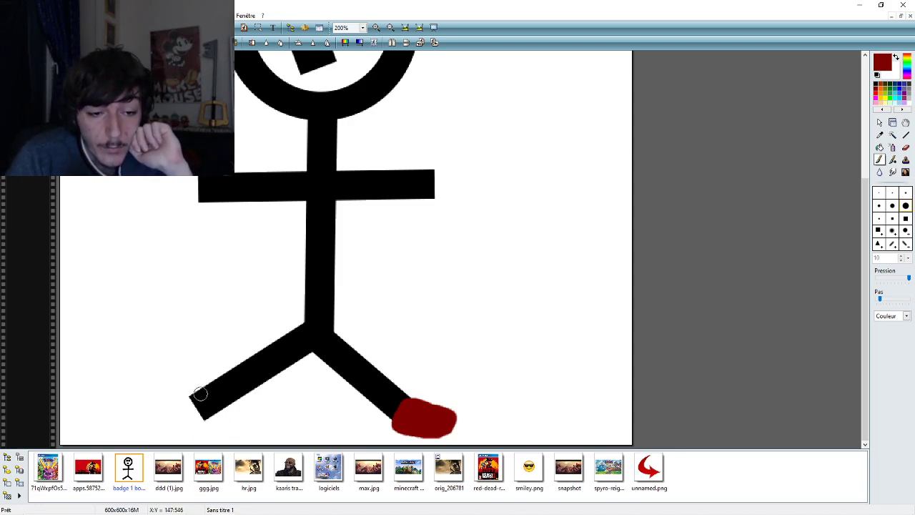
mouse_move(198, 394)
left_mouse_down()
mouse_move(173, 409)
mouse_move(180, 419)
mouse_move(218, 423)
mouse_move(230, 411)
mouse_move(189, 401)
mouse_move(209, 414)
mouse_move(233, 411)
mouse_move(183, 412)
mouse_move(219, 396)
mouse_move(196, 400)
left_mouse_up()
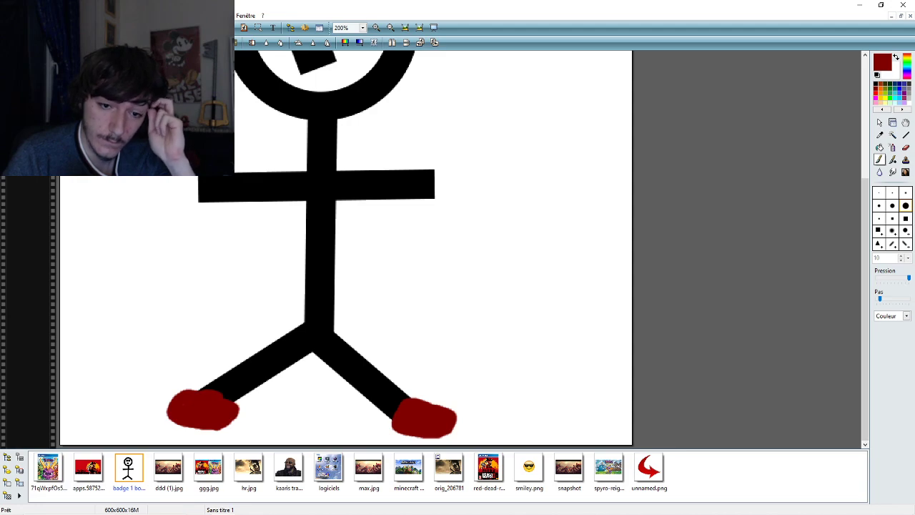
key("ctrl+z")
mouse_move(204, 391)
left_mouse_down()
mouse_move(175, 402)
mouse_move(178, 414)
mouse_move(225, 414)
mouse_move(199, 402)
mouse_move(185, 408)
mouse_move(204, 414)
mouse_move(171, 413)
left_mouse_up()
key("ctrl+z")
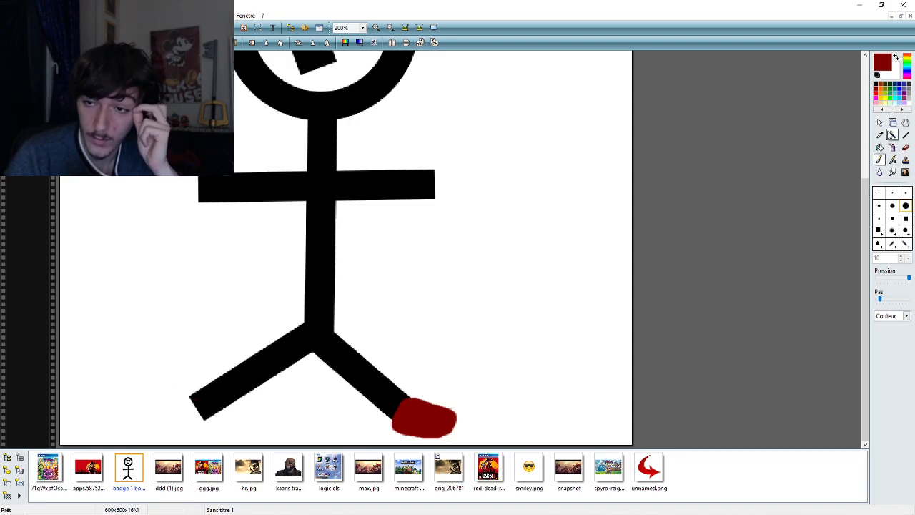
- Try dragging the right-hand shoe with the layer tool, and nudge the shifted stick-figure layer back to its original position
left_click(892, 123)
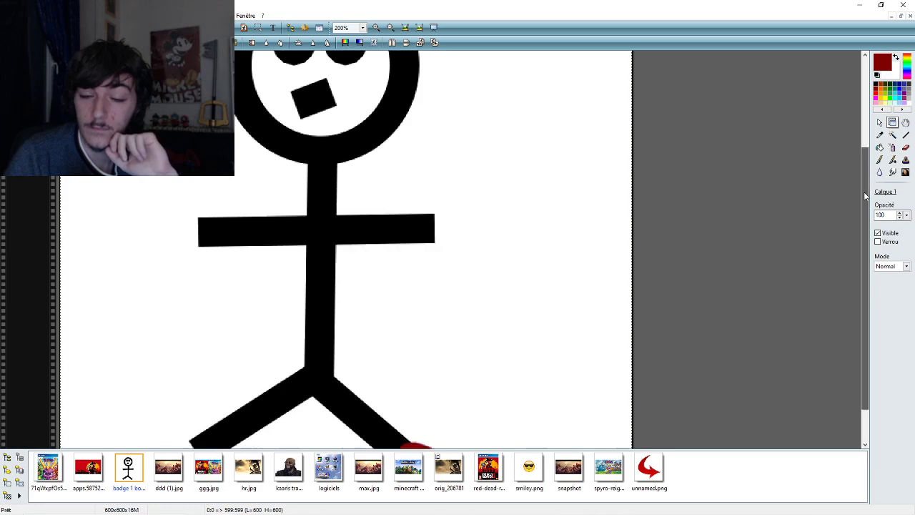
left_click_drag(427, 404, 392, 404)
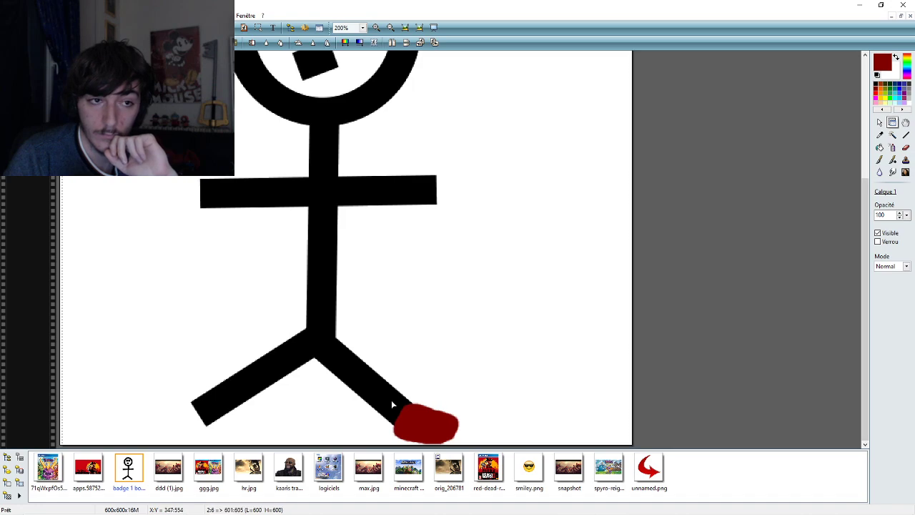
key("Left")
key("Left")
key("Up")
key("Up")
key("Up")
key("Up")
key("Up")
key("Up")
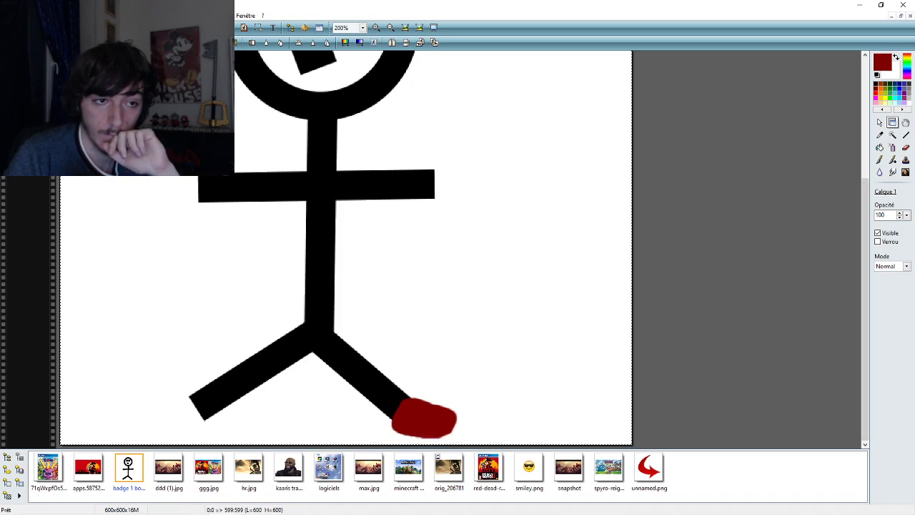
key("ctrl+z")
key("ctrl+y")
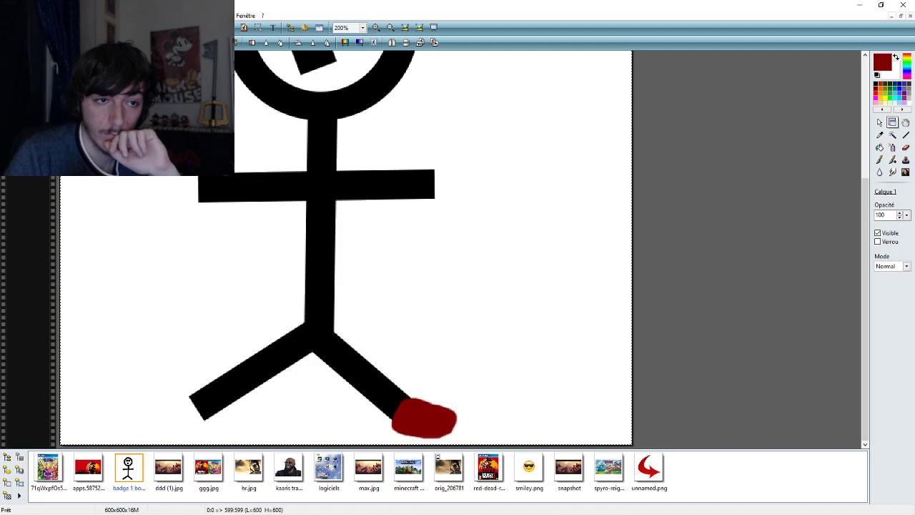
- Try drawing a thick dark red ellipse about 56 × 38 px over the right-hand shoe with the selection tool, and undo it
left_click(880, 123)
scroll(815, 168, "up", 2)
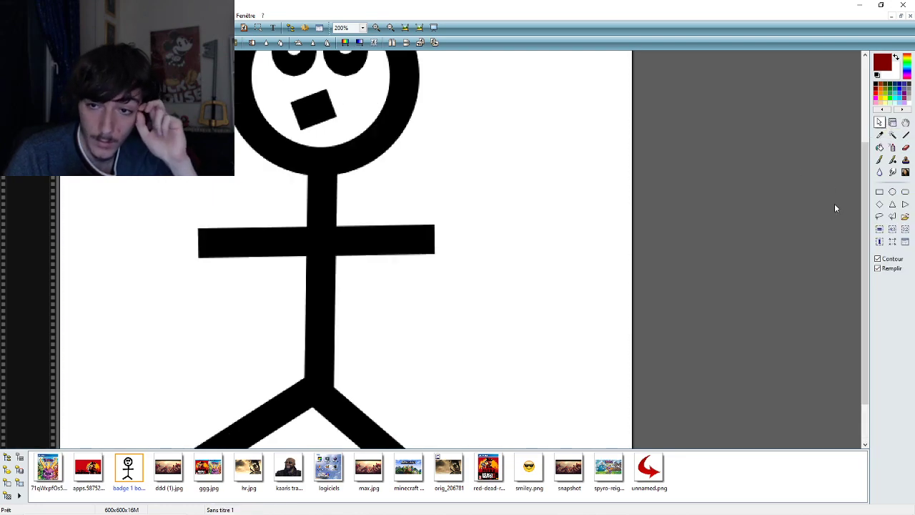
scroll(863, 213, "down", 2)
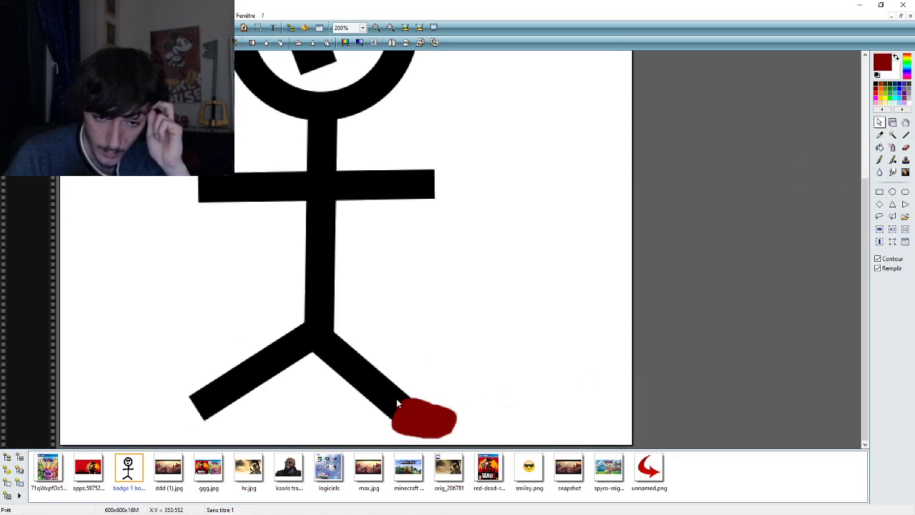
left_click_drag(396, 398, 450, 439)
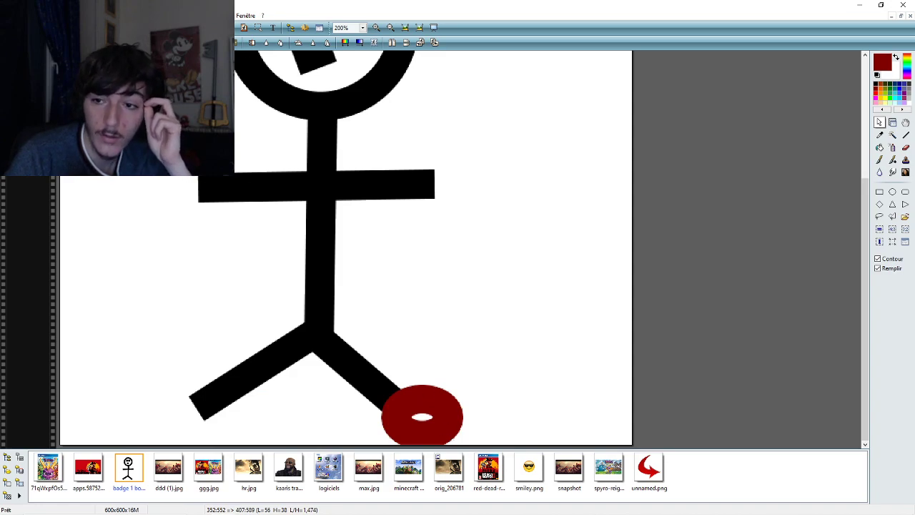
key("ctrl+z")
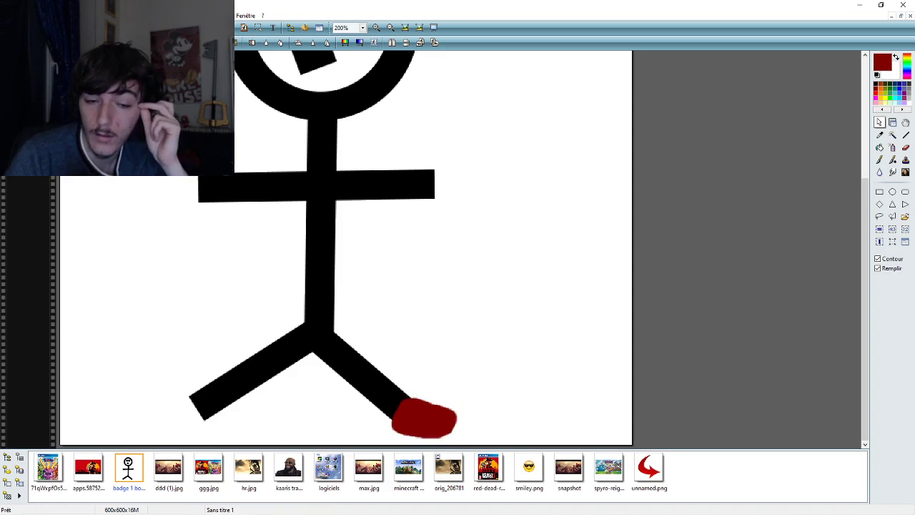
- Paint a filled, rounded dark red shoe with the brush over the end of the left-hand leg, extending outward from the foot
left_click(880, 160)
scroll(890, 109, "up", 2)
scroll(481, 262, "down", 2)
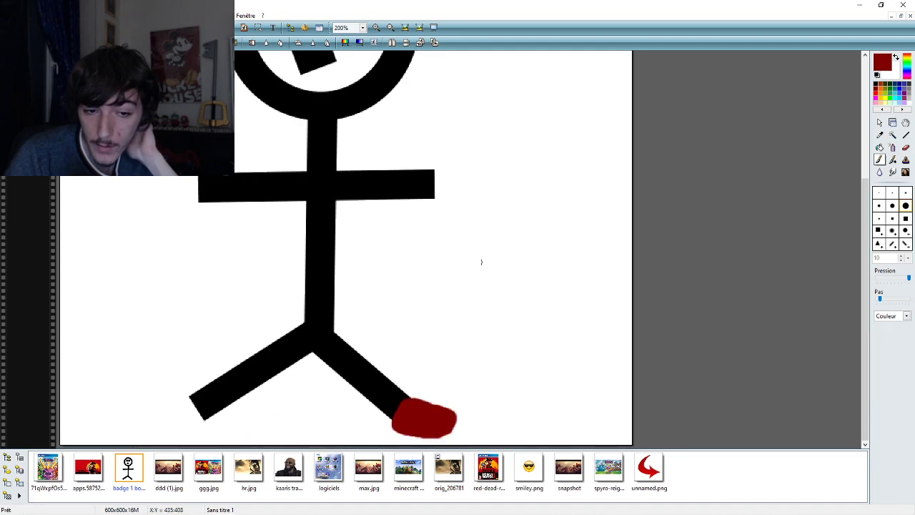
mouse_move(196, 402)
left_mouse_down()
mouse_move(171, 400)
mouse_move(166, 416)
mouse_move(209, 422)
mouse_move(210, 412)
mouse_move(193, 407)
mouse_move(176, 409)
mouse_move(202, 417)
mouse_move(174, 411)
mouse_move(209, 418)
left_mouse_up()
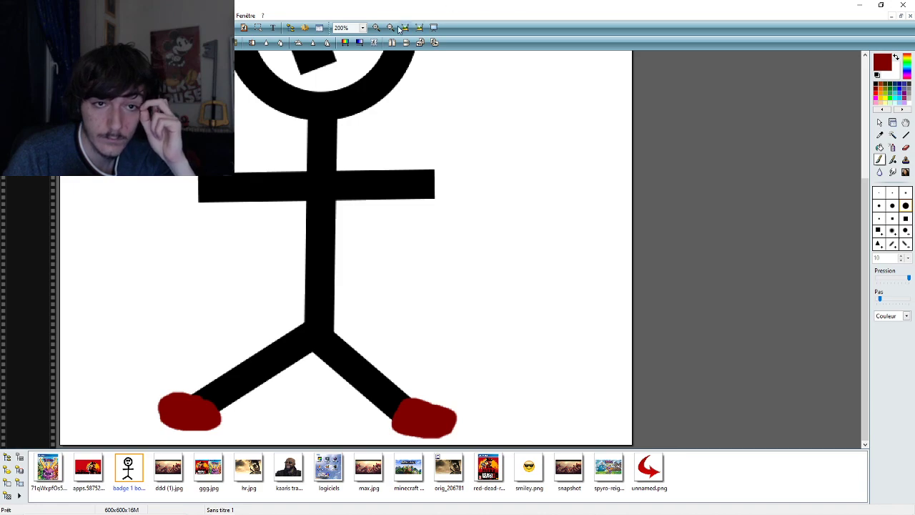
- Check both shoes at 100% zoom, and undo the painted left-hand shoe
left_click(362, 28)
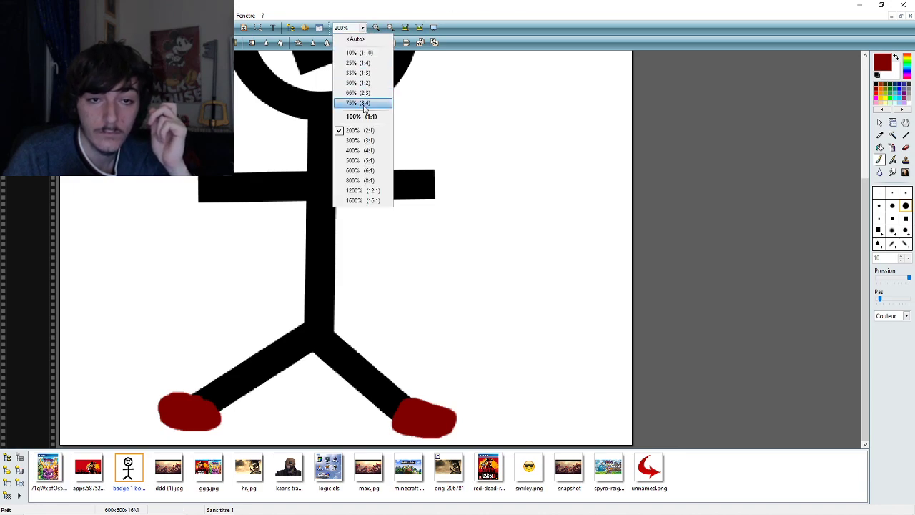
left_click(366, 116)
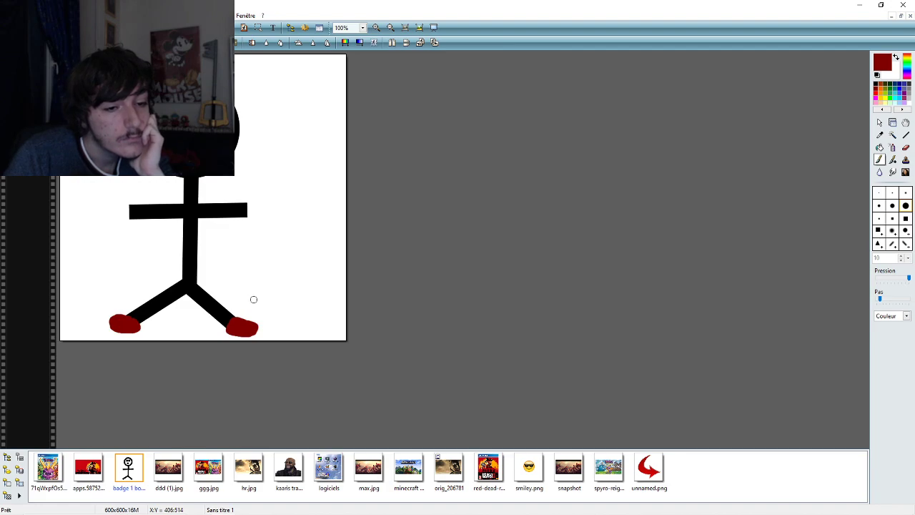
left_click(362, 28)
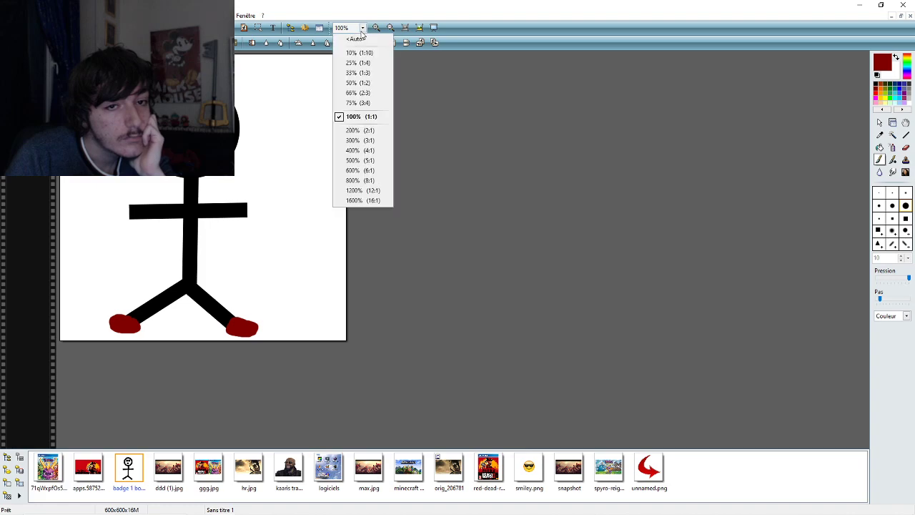
left_click(367, 130)
left_click(363, 27)
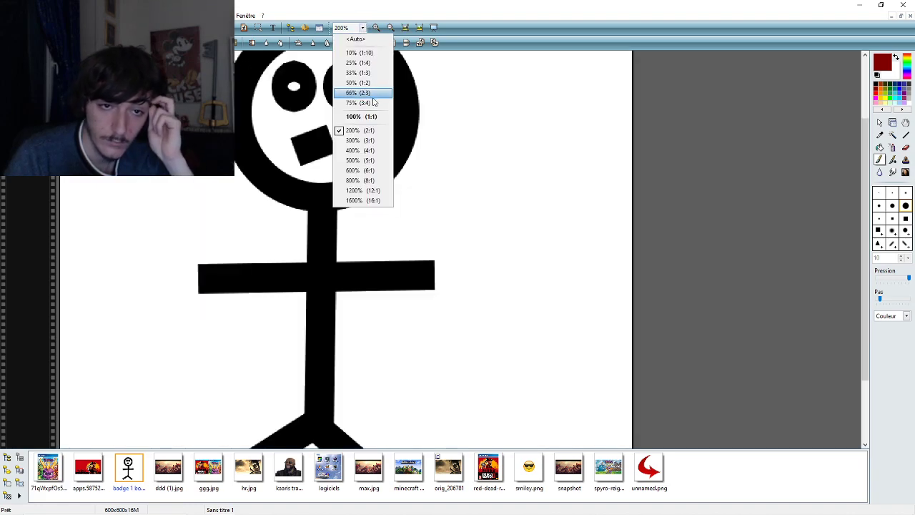
left_click(865, 300)
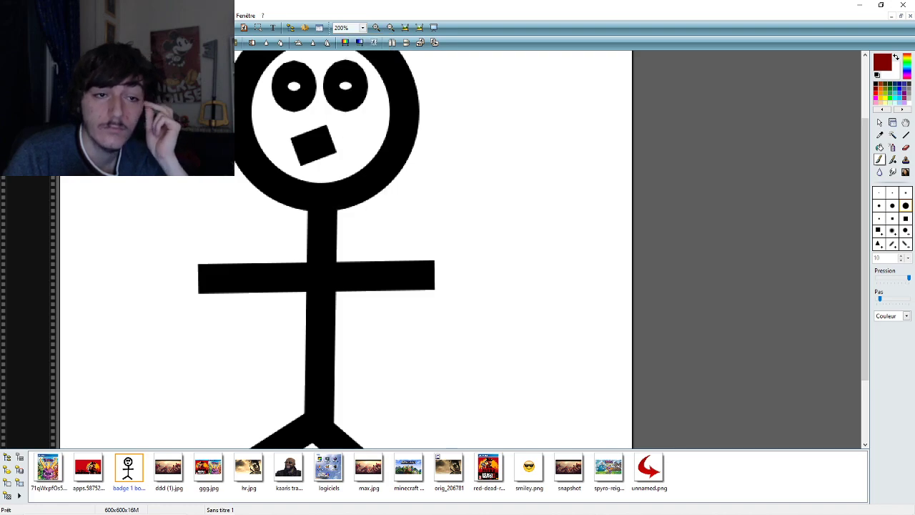
left_click_drag(866, 300, 865, 359)
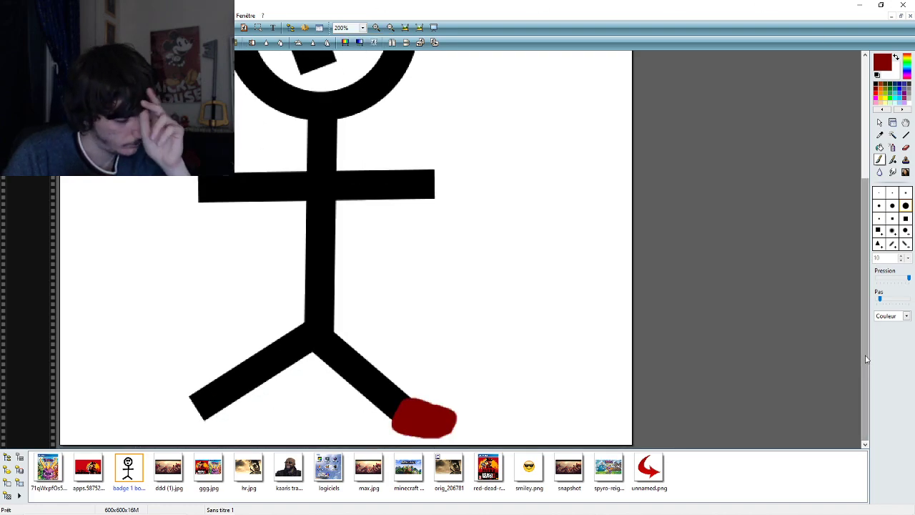
- Try three filled dark red shoe shapes over the left-hand foot with the brush at 200% zoom, undoing each one
mouse_move(198, 402)
left_mouse_down()
mouse_move(166, 412)
mouse_move(178, 422)
mouse_move(214, 415)
mouse_move(178, 413)
mouse_move(203, 415)
mouse_move(199, 404)
mouse_move(213, 401)
mouse_move(174, 409)
mouse_move(190, 428)
left_mouse_up()
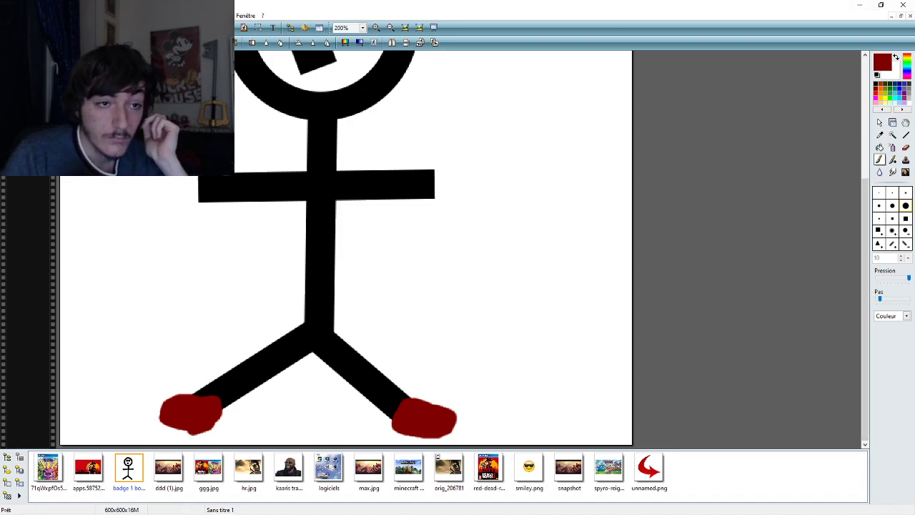
key("ctrl+z")
mouse_move(204, 402)
left_mouse_down()
mouse_move(174, 402)
mouse_move(202, 426)
mouse_move(218, 420)
mouse_move(180, 415)
mouse_move(195, 405)
mouse_move(221, 429)
left_mouse_up()
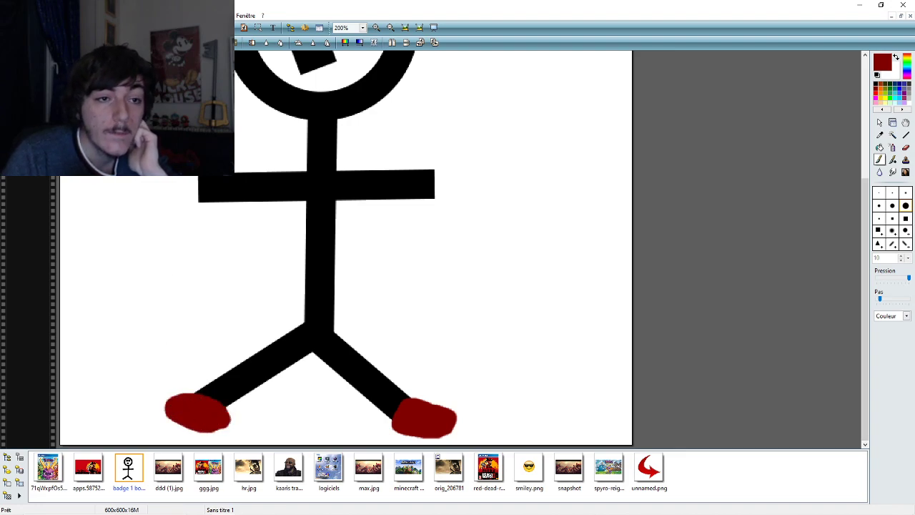
key("ctrl+z")
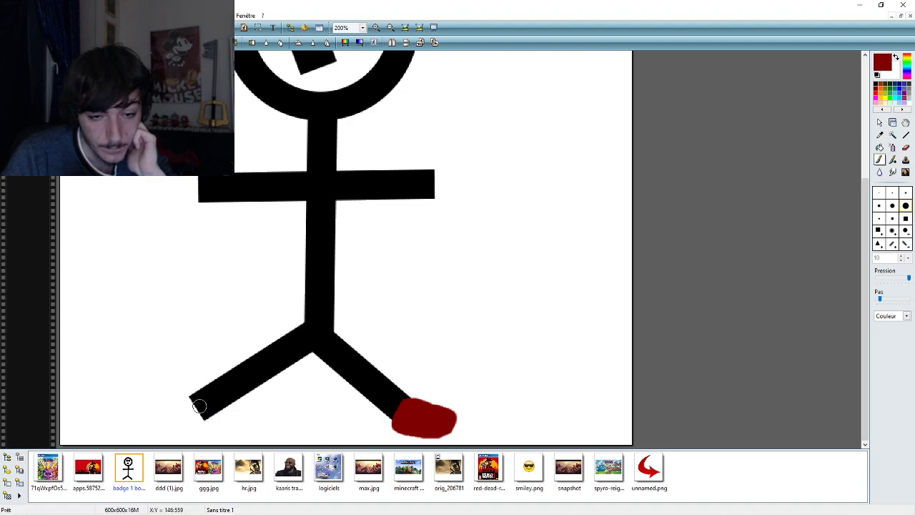
mouse_move(199, 406)
left_mouse_down()
mouse_move(174, 400)
mouse_move(165, 414)
mouse_move(179, 428)
mouse_move(227, 418)
mouse_move(221, 410)
mouse_move(178, 413)
mouse_move(213, 414)
left_mouse_up()
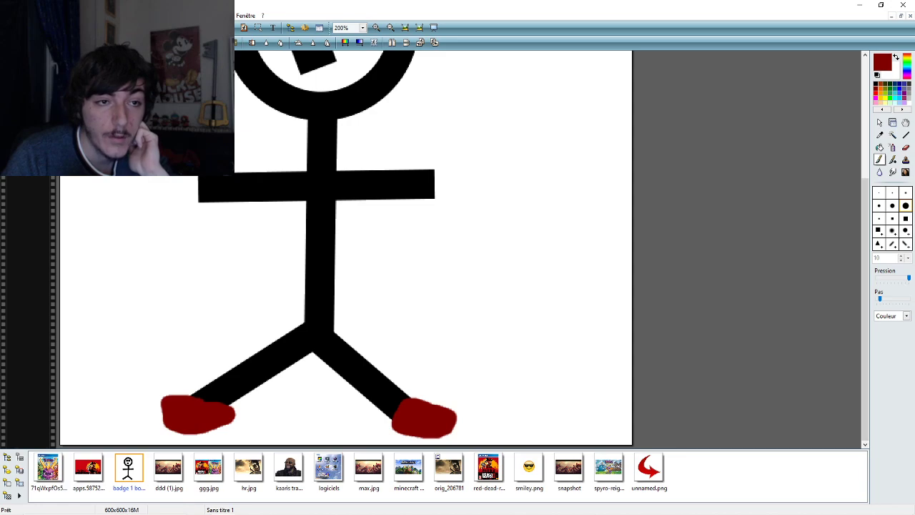
key("ctrl+z")
- Try a slanted dark red shoe on the left-hand foot, judge it at 100% zoom, and undo it
mouse_move(202, 397)
left_mouse_down()
mouse_move(168, 395)
mouse_move(164, 411)
mouse_move(206, 418)
mouse_move(208, 406)
mouse_move(176, 404)
mouse_move(199, 415)
mouse_move(178, 409)
mouse_move(211, 403)
left_mouse_up()
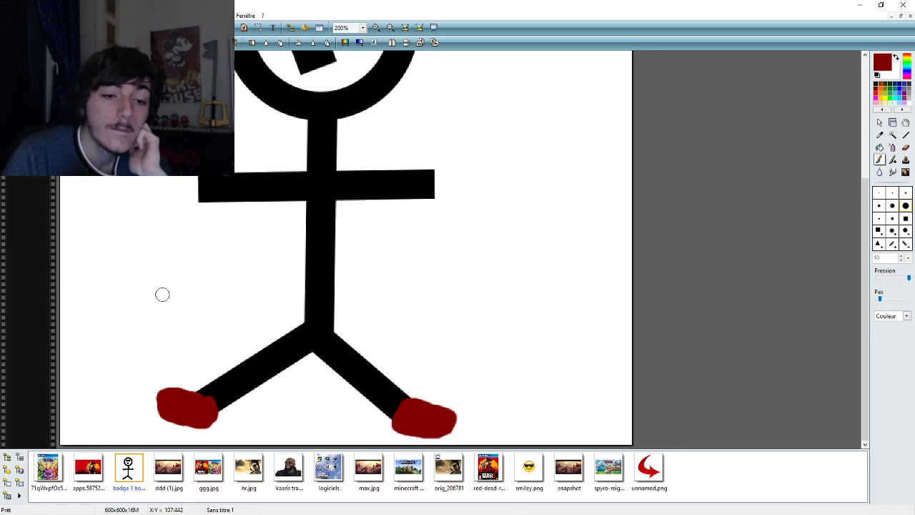
left_click(361, 27)
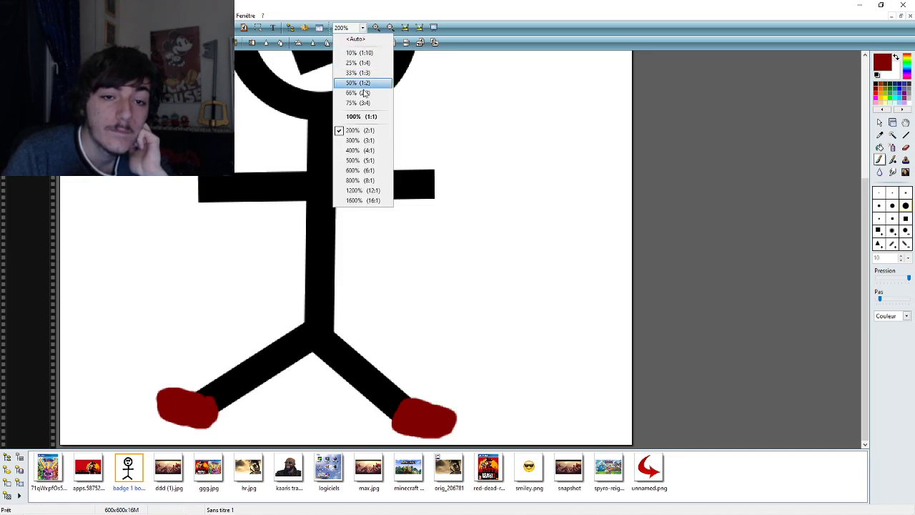
left_click(363, 93)
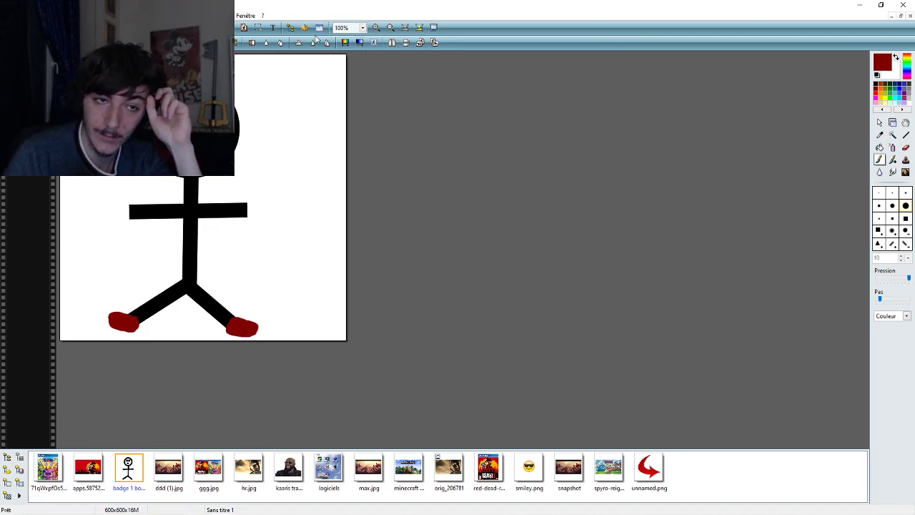
key("ctrl+z")
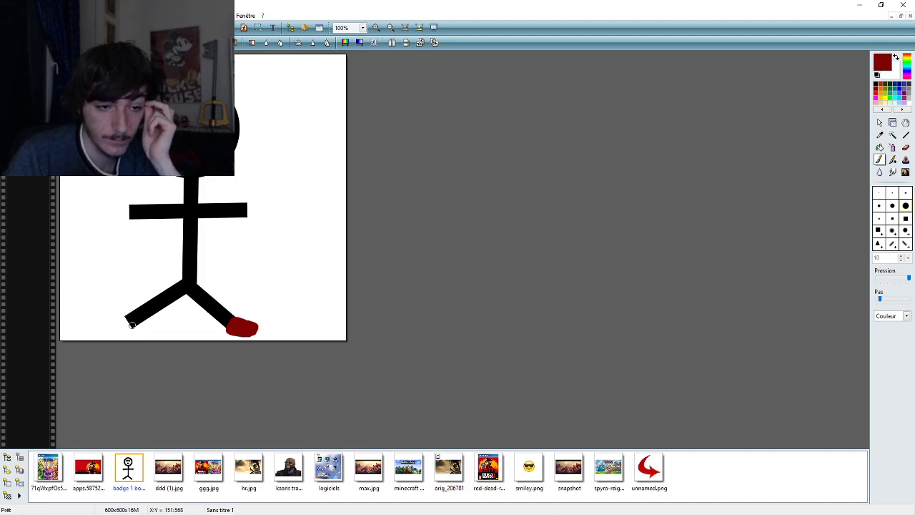
- Try brushing three dark red shoes onto the left-hand foot at 100% zoom, undoing each attempt
mouse_move(131, 322)
left_mouse_down()
mouse_move(110, 319)
mouse_move(128, 335)
mouse_move(126, 322)
mouse_move(134, 329)
left_mouse_up()
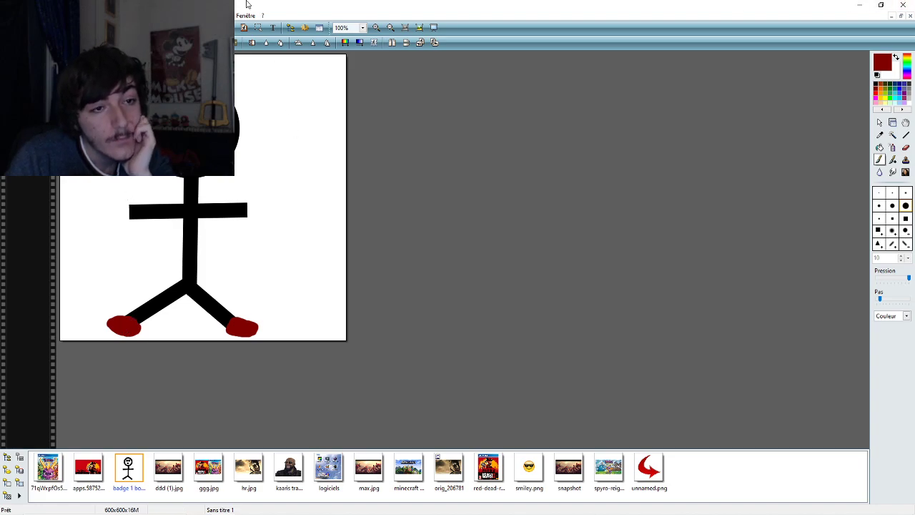
key("ctrl+z")
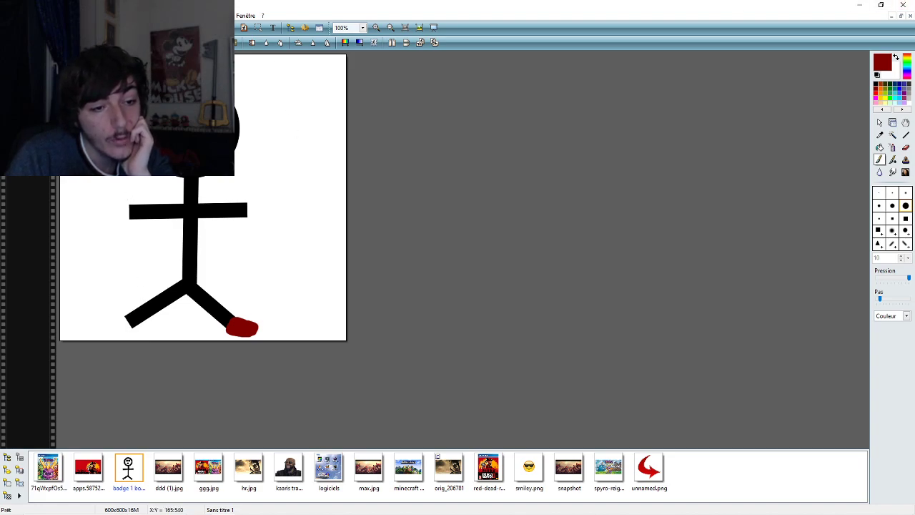
mouse_move(123, 321)
left_mouse_down()
mouse_move(108, 336)
mouse_move(140, 326)
mouse_move(110, 337)
left_mouse_up()
key("ctrl+z")
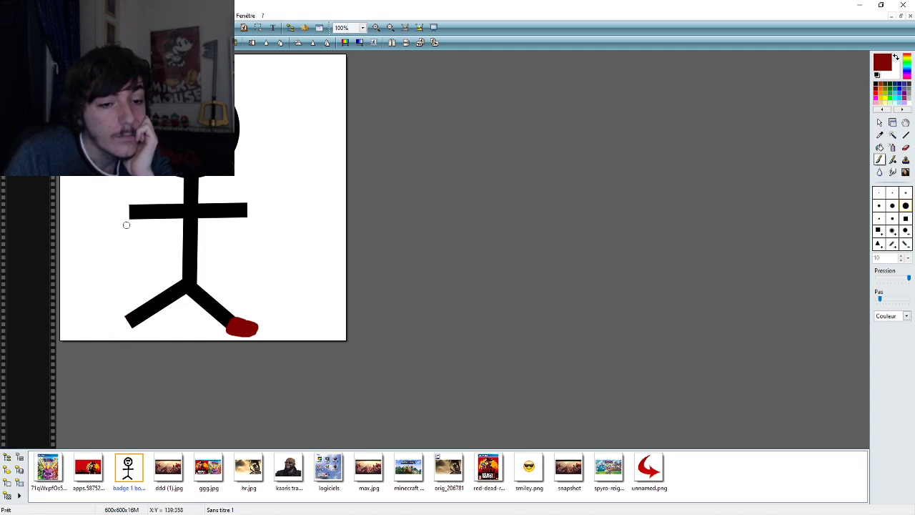
mouse_move(130, 318)
left_mouse_down()
mouse_move(107, 323)
mouse_move(146, 331)
mouse_move(117, 327)
left_mouse_up()
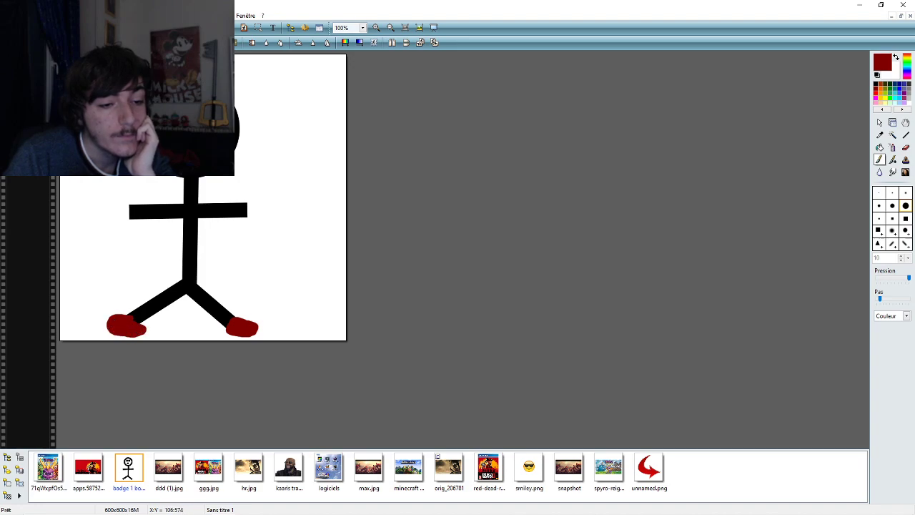
key("ctrl+z")
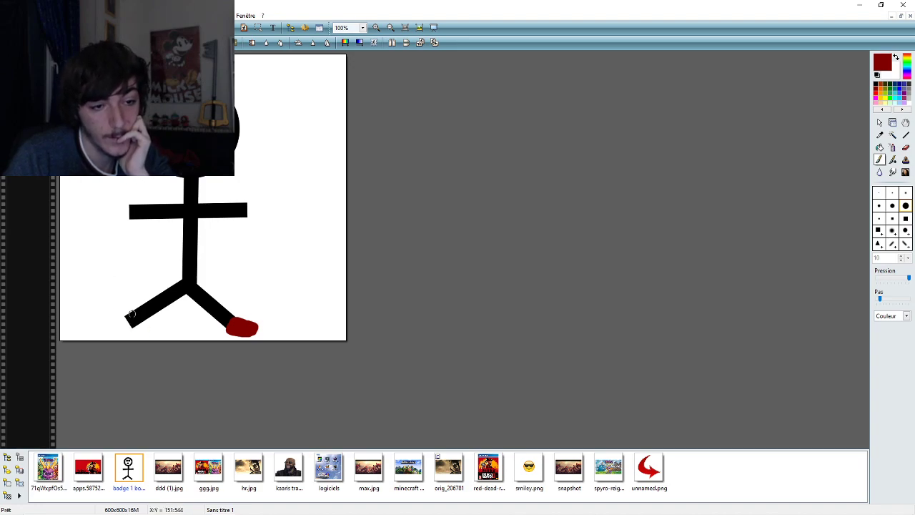
- Try three more dark red shoes on the left-hand foot, including one started as an oval outline, and undo each
mouse_move(128, 318)
left_mouse_down()
mouse_move(116, 320)
mouse_move(129, 322)
left_mouse_up()
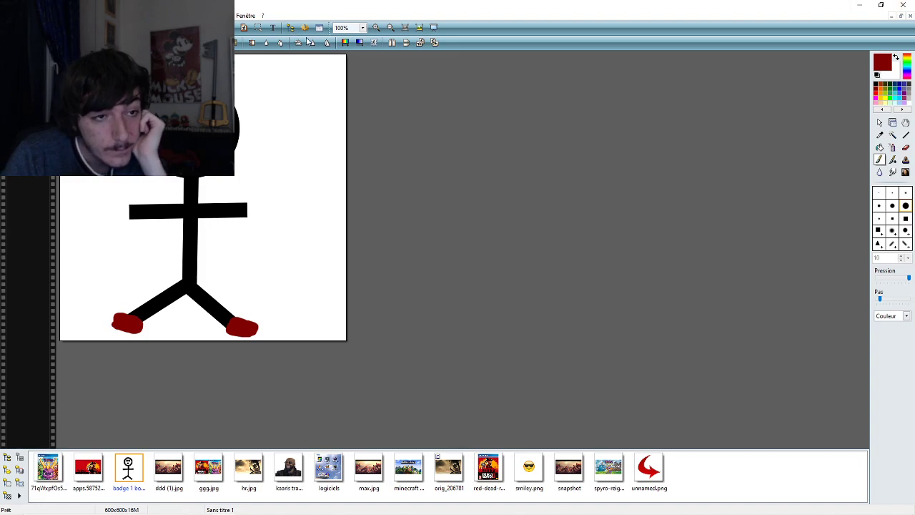
key("ctrl+z")
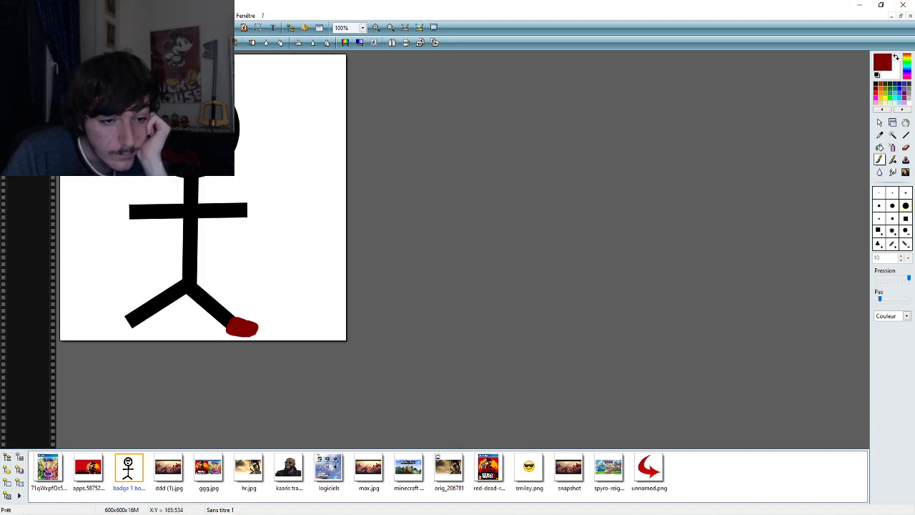
mouse_move(133, 315)
left_mouse_down()
mouse_move(116, 321)
mouse_move(142, 330)
mouse_move(123, 320)
left_mouse_up()
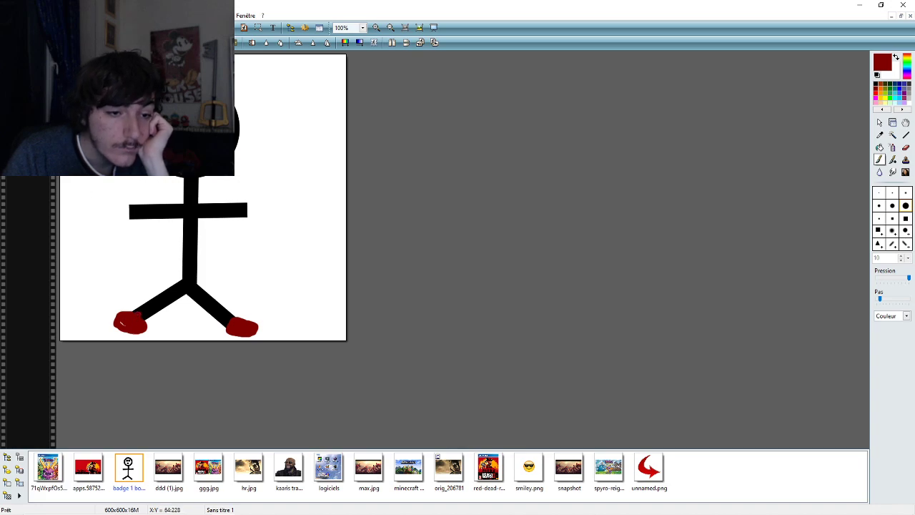
key("ctrl+z")
left_click(125, 320)
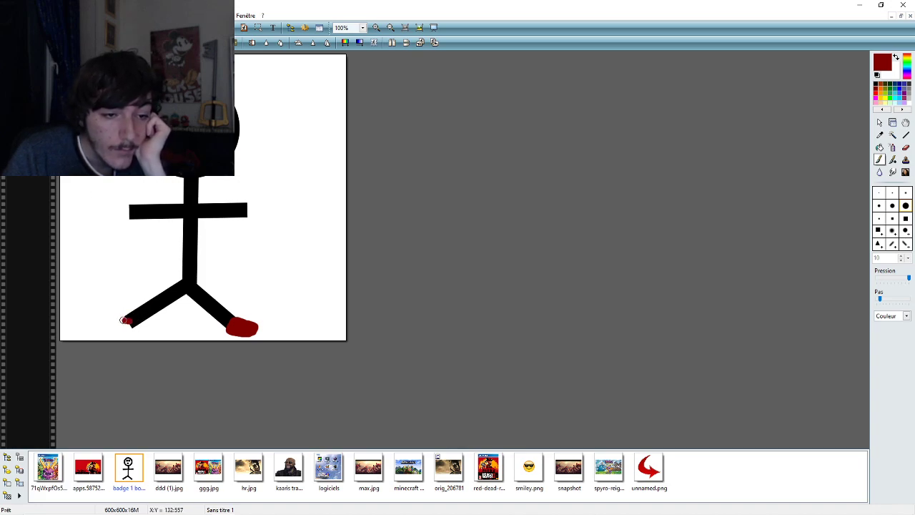
left_click_drag(130, 338, 122, 320)
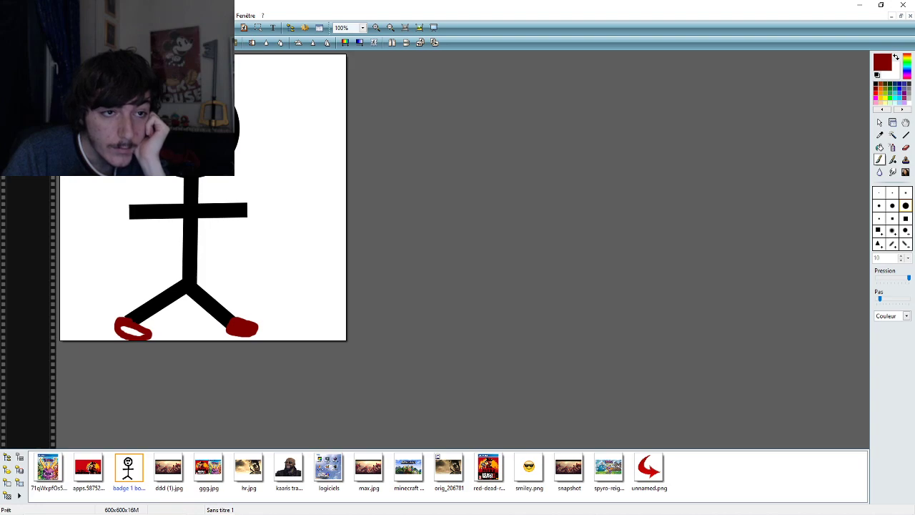
key("ctrl+z")
- Paint a filled dark red shoe over the left-hand foot with the brush, and trim its outer edge slightly with the eraser
mouse_move(129, 316)
left_mouse_down()
mouse_move(113, 320)
mouse_move(140, 332)
mouse_move(129, 319)
mouse_move(116, 318)
mouse_move(138, 328)
mouse_move(119, 325)
left_mouse_up()
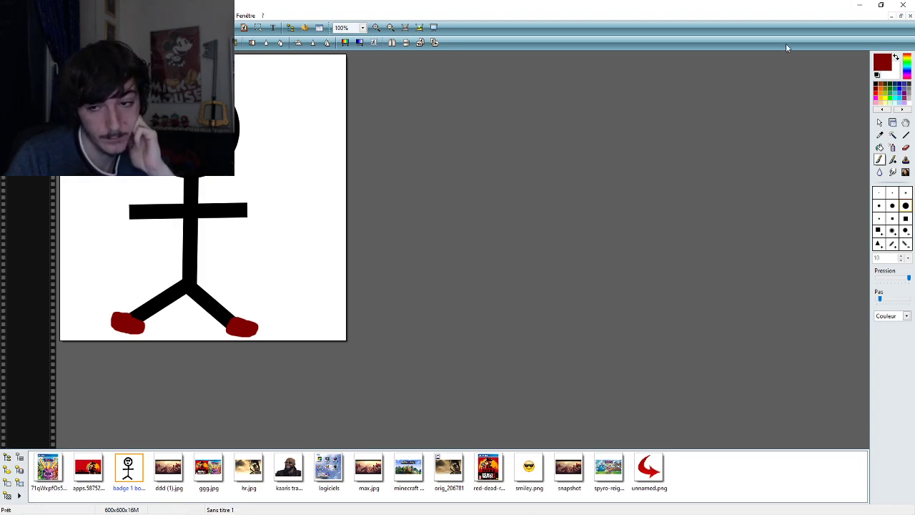
left_click(905, 147)
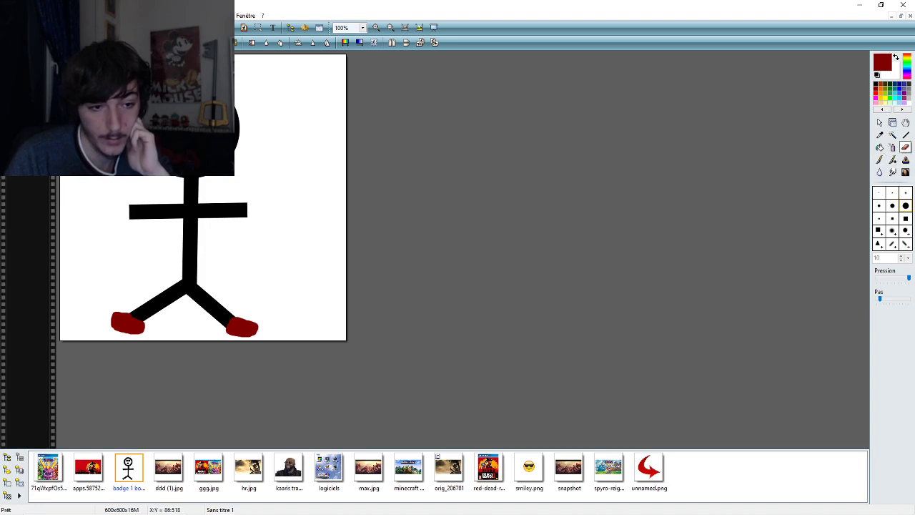
mouse_move(117, 312)
left_mouse_down()
mouse_move(113, 323)
mouse_move(126, 309)
mouse_move(113, 330)
left_mouse_up()
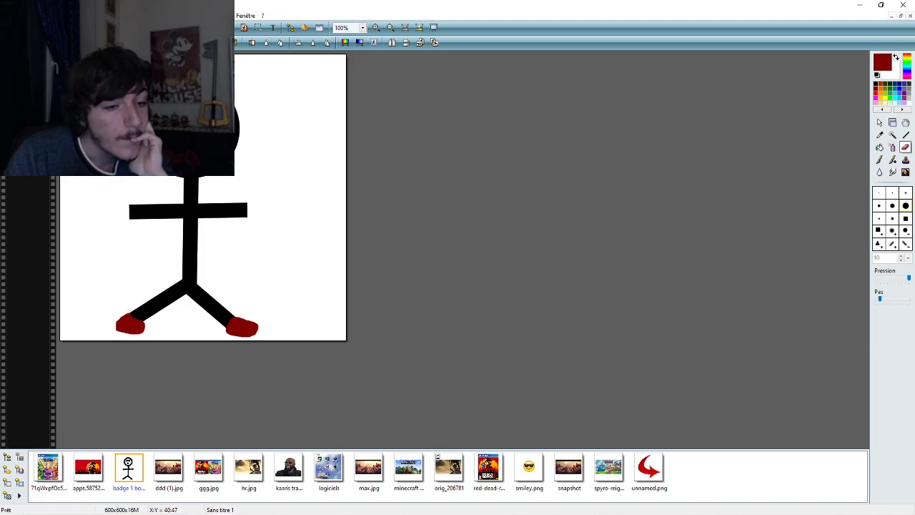
key("ctrl+z")
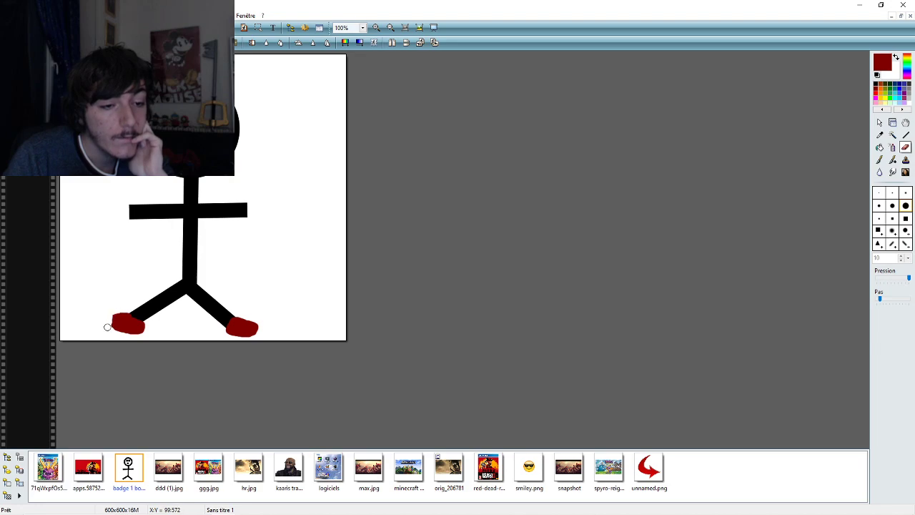
left_click_drag(107, 328, 113, 316)
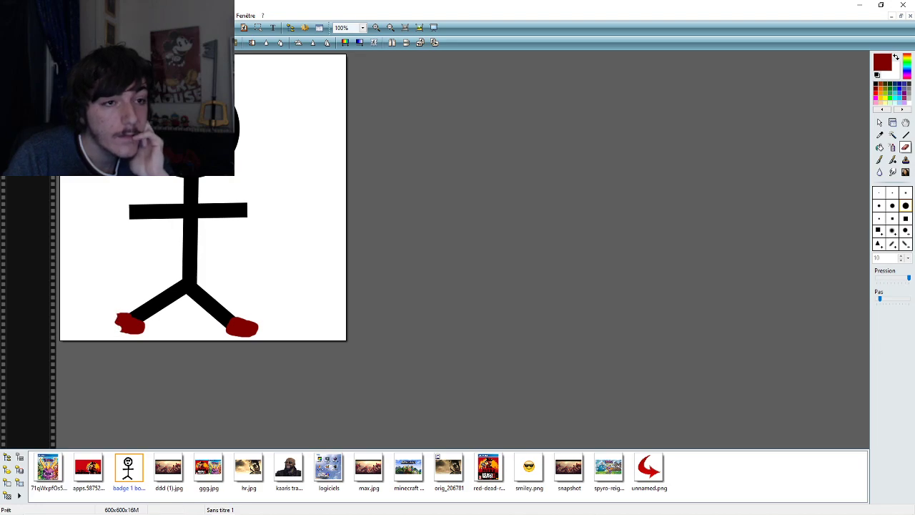
key("ctrl+z")
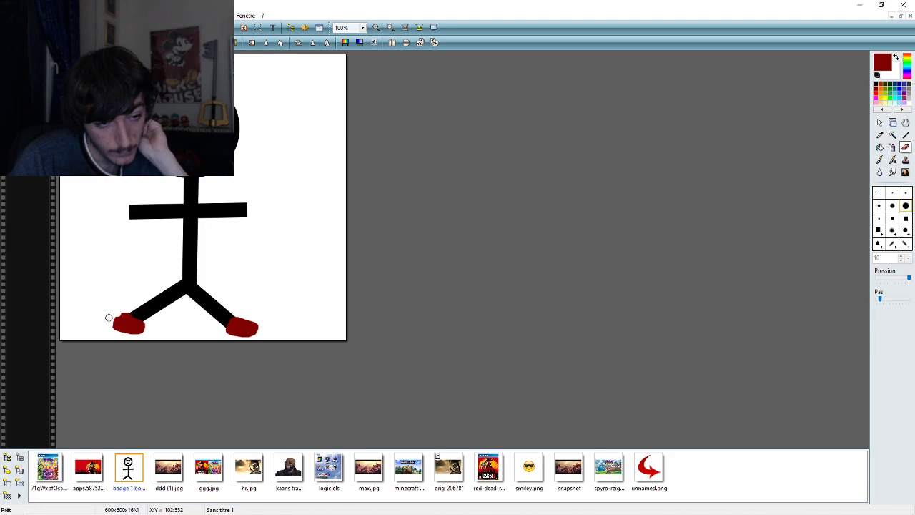
mouse_move(113, 326)
left_mouse_down()
mouse_move(113, 317)
mouse_move(121, 335)
mouse_move(114, 330)
left_mouse_up()
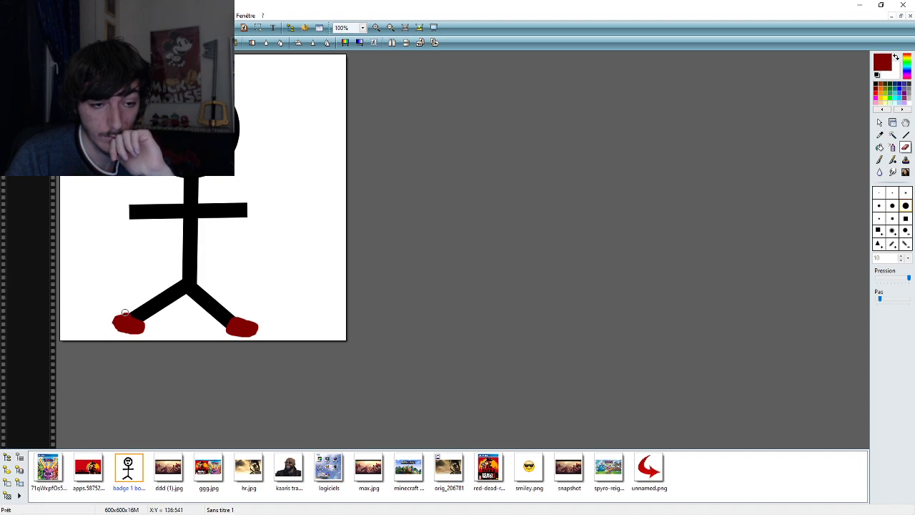
left_click_drag(113, 318, 117, 330)
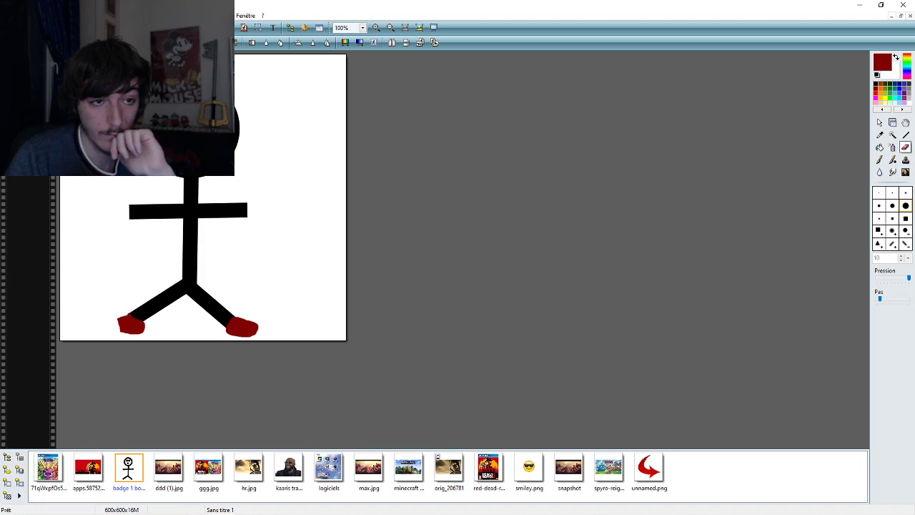
key("ctrl+z")
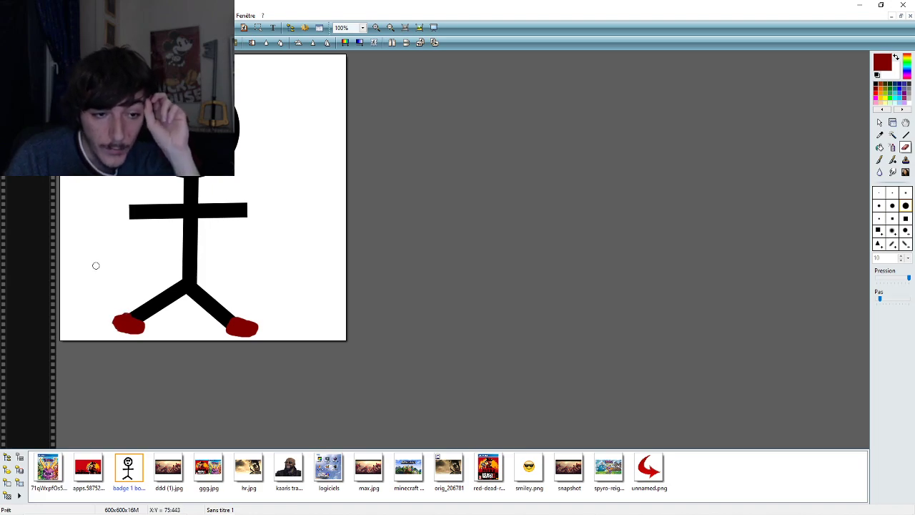
- Touch up the outer edge of the left-hand red shoe with the eraser at 200% zoom, and check both shoes at 100%
left_click(363, 28)
left_click(363, 132)
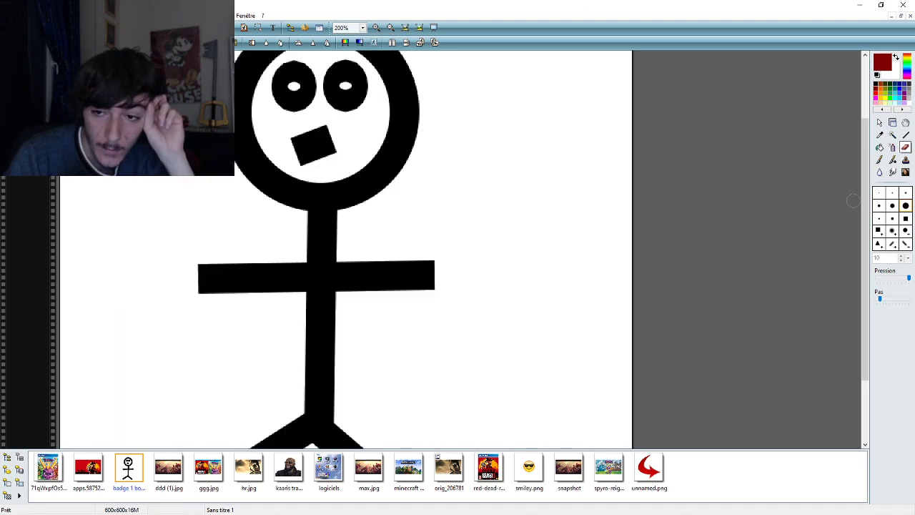
scroll(866, 213, "down", 3)
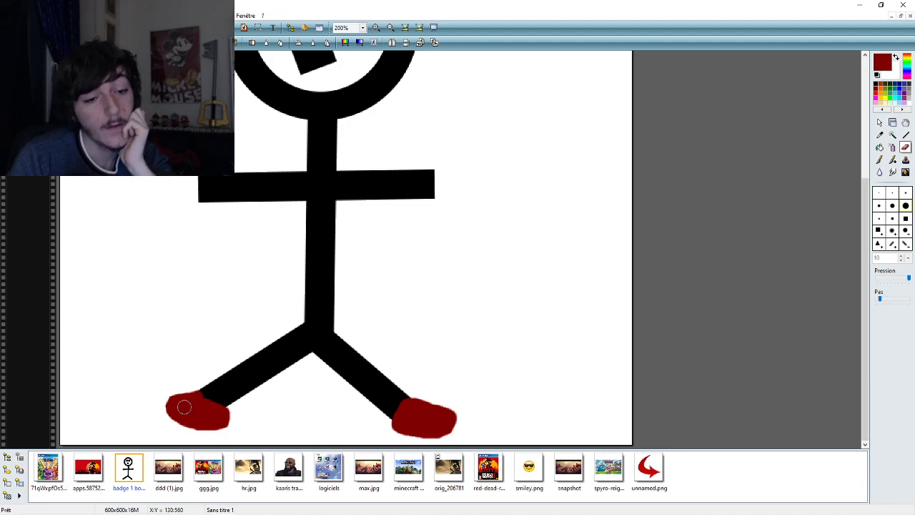
left_click(160, 406)
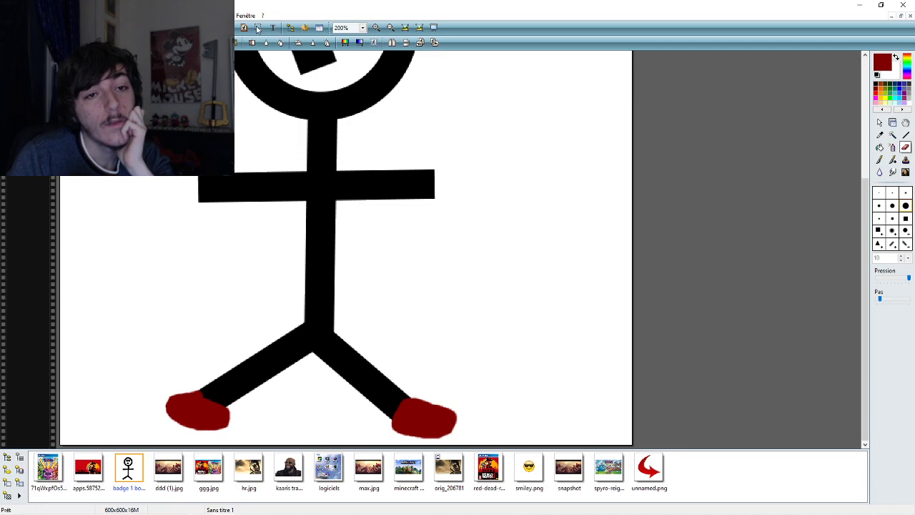
left_click(362, 27)
left_click(357, 117)
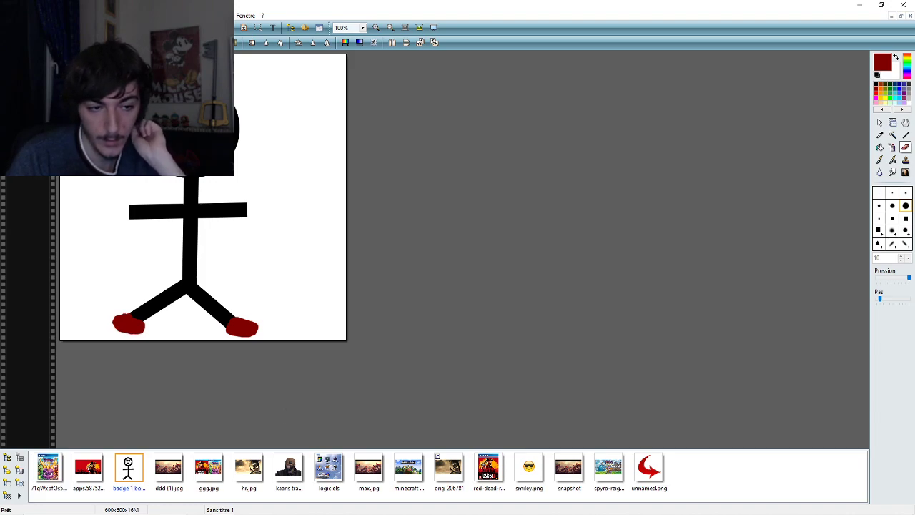
- Erase small bits along the upper outer edge of the left-hand shoe at 100% zoom, undoing rejected trims and keeping a slight one
left_click_drag(116, 326, 114, 315)
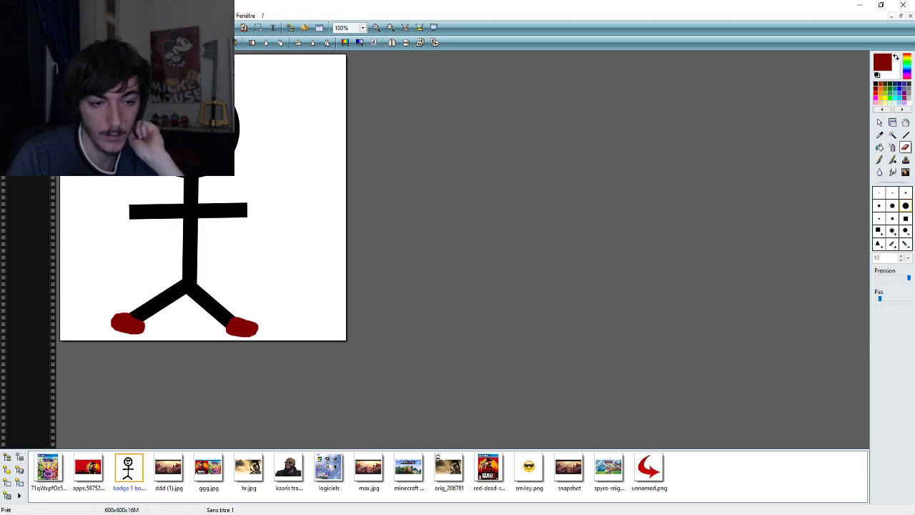
key("ctrl+z")
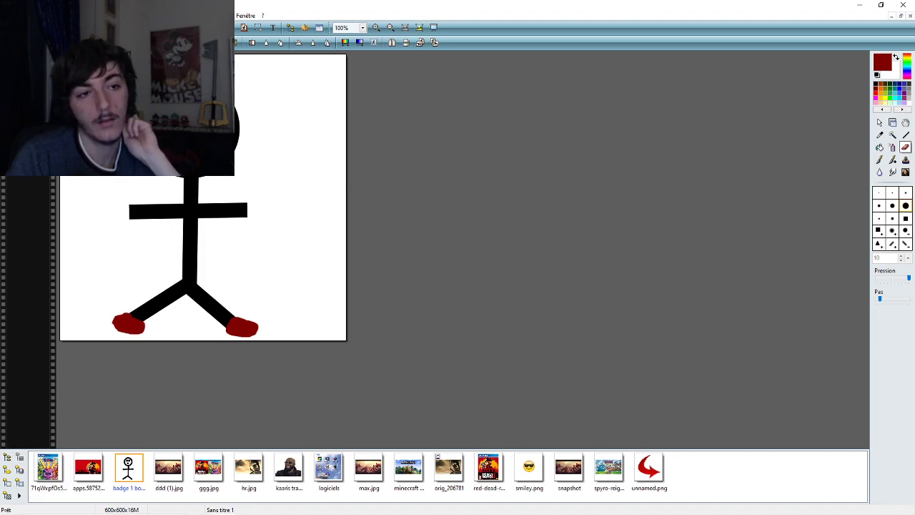
left_click_drag(115, 323, 113, 318)
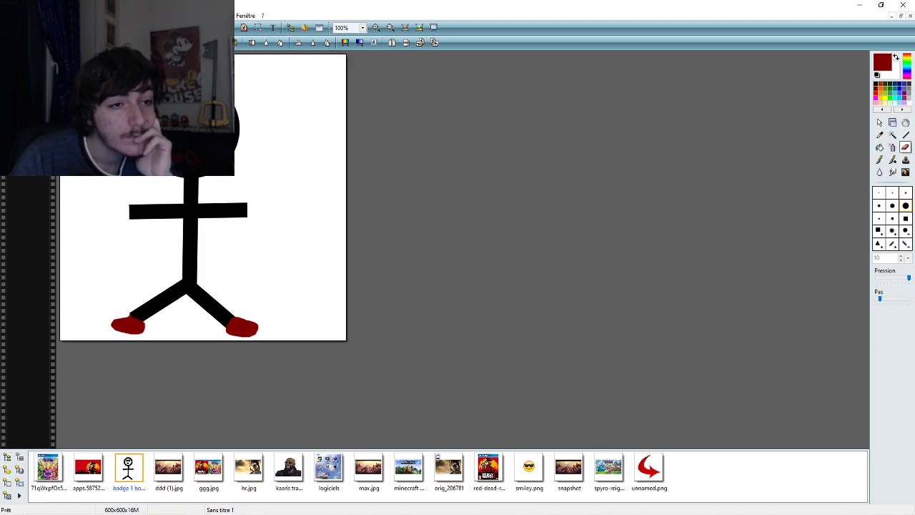
key("ctrl+z")
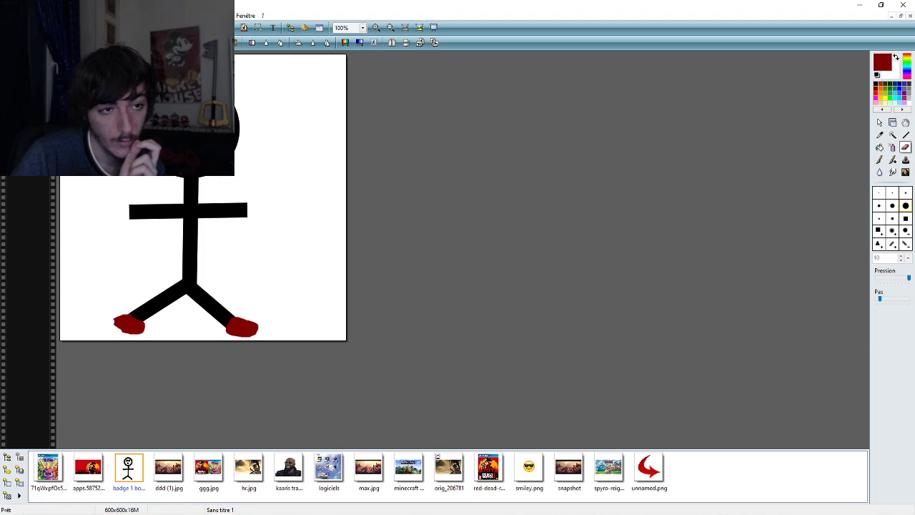
left_click(113, 320)
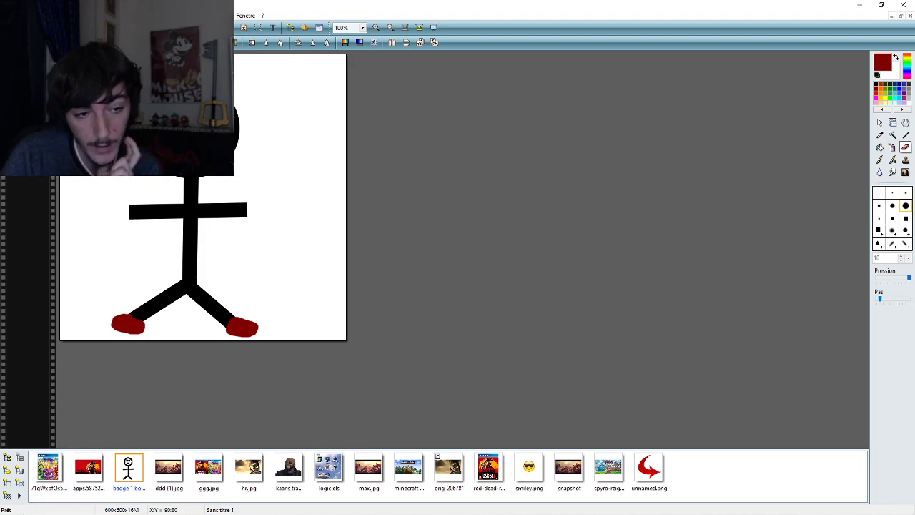
left_click(114, 323)
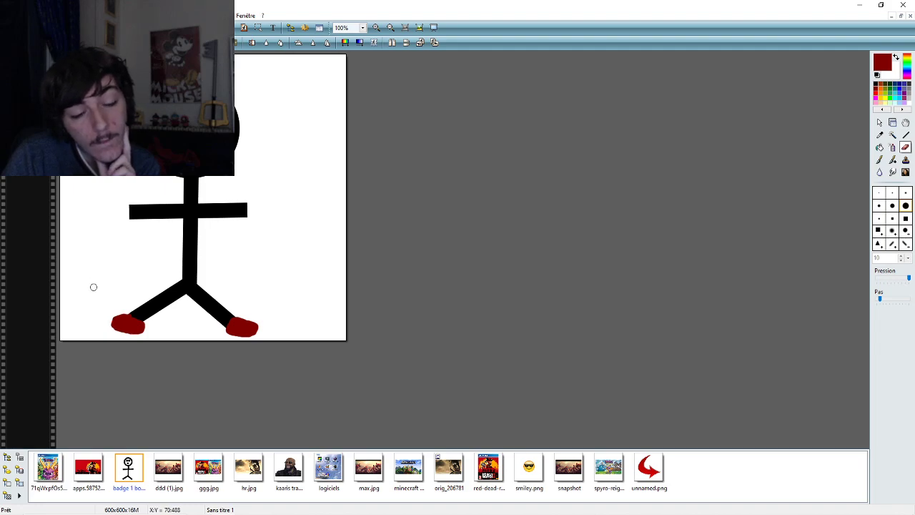
- Examine how the badge reads at small sizes of 50%, 25% and 10%, and restore the 100% view
left_click(362, 29)
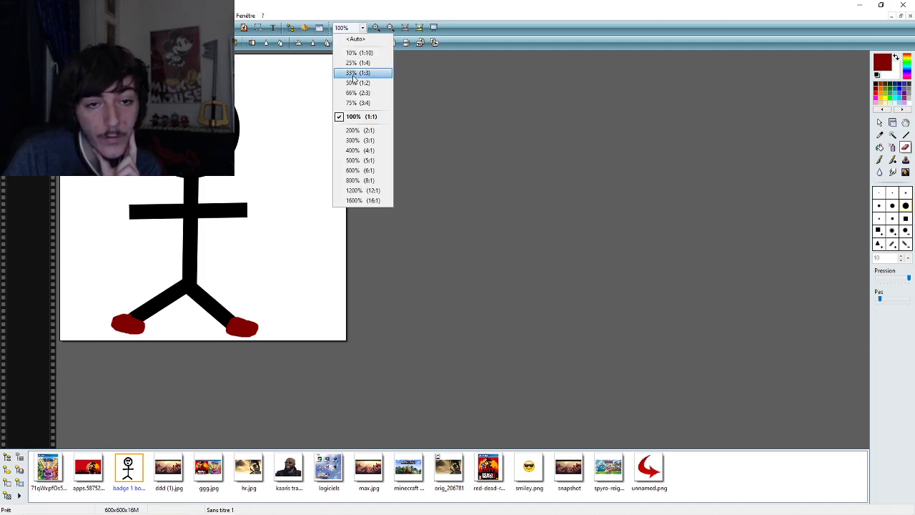
left_click(359, 83)
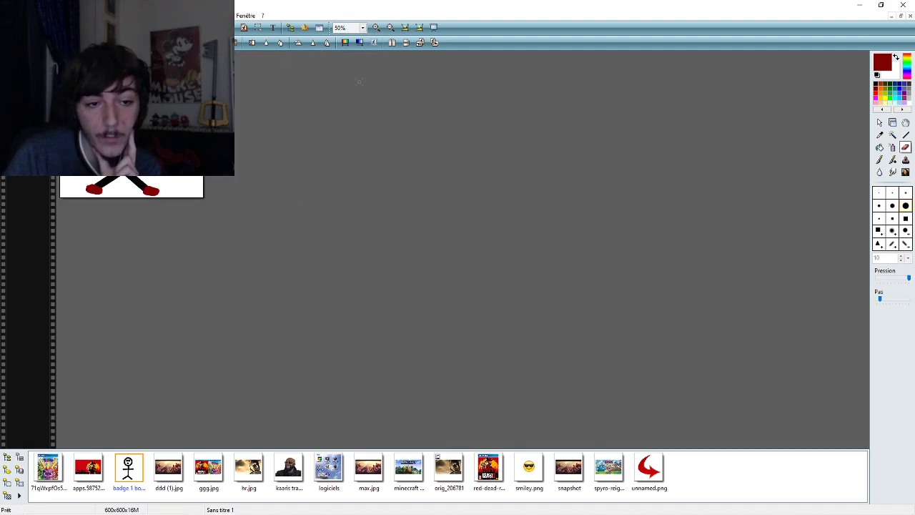
left_click(362, 28)
left_click(344, 55)
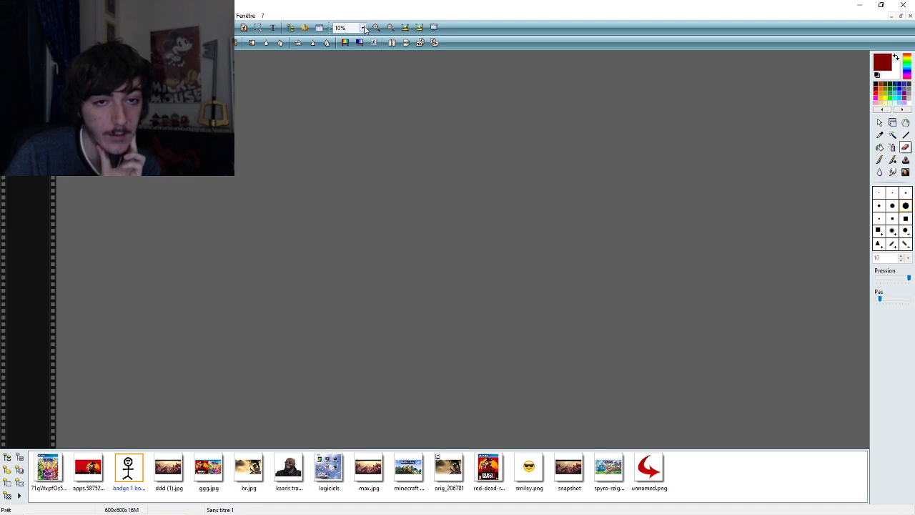
left_click(364, 29)
left_click(347, 67)
left_click(364, 29)
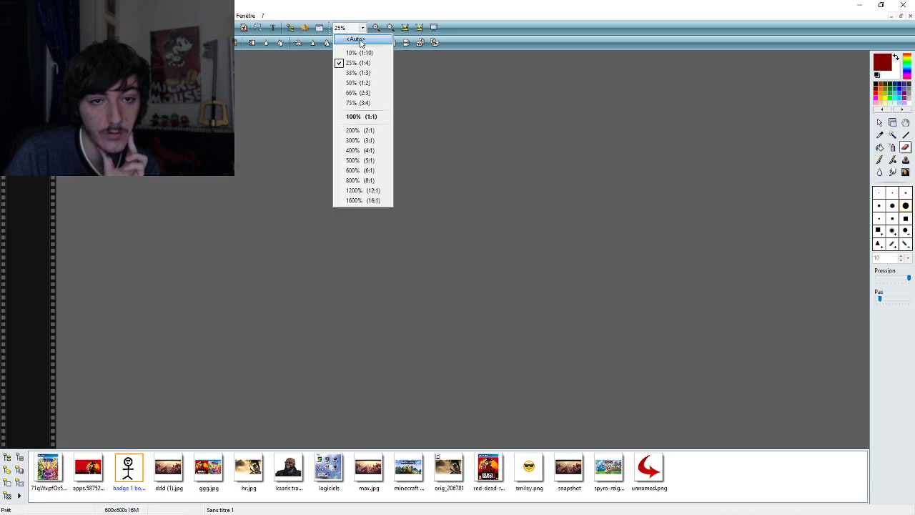
left_click(358, 56)
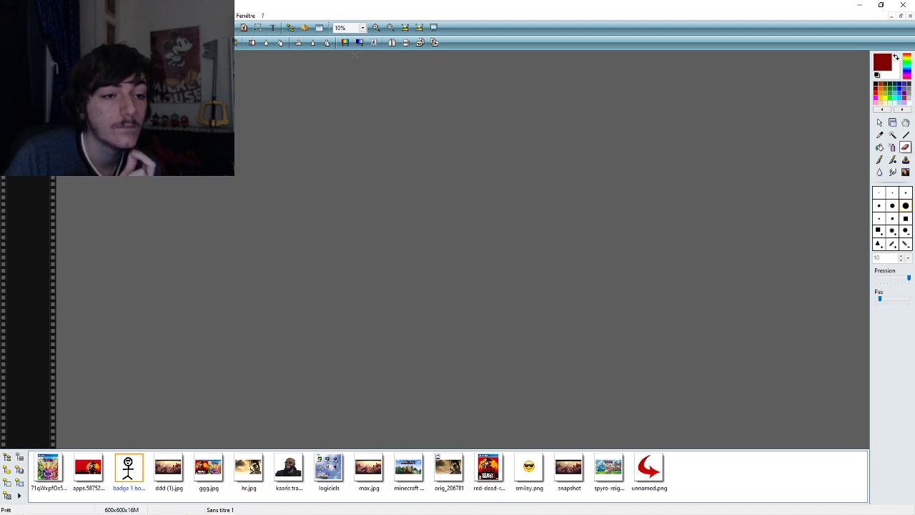
left_click(365, 27)
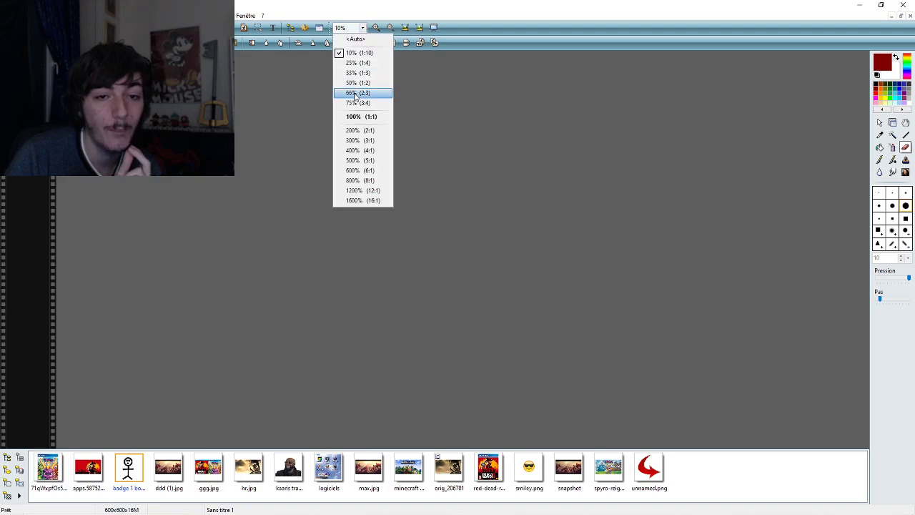
left_click(361, 116)
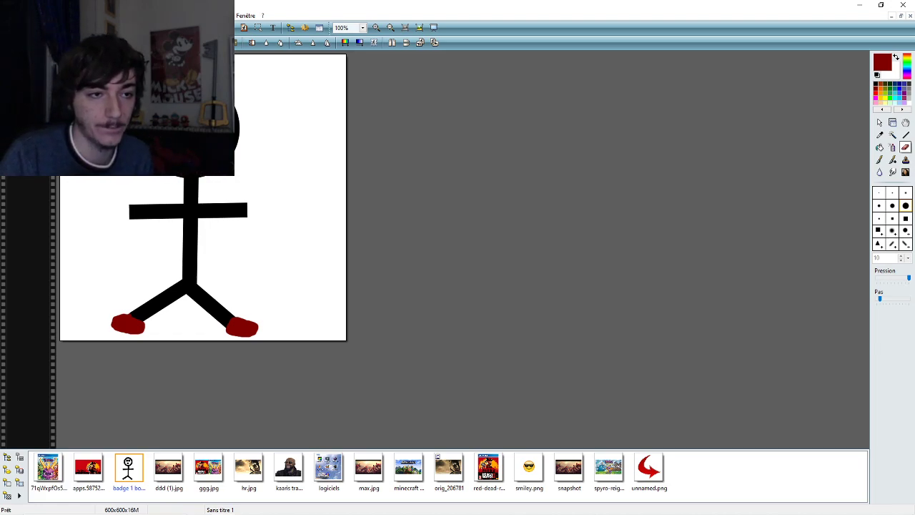
- Prepare to save the image to the desktop (Bureau) as a PNG file named "badge 2 bonhomme"
key("ctrl+s")
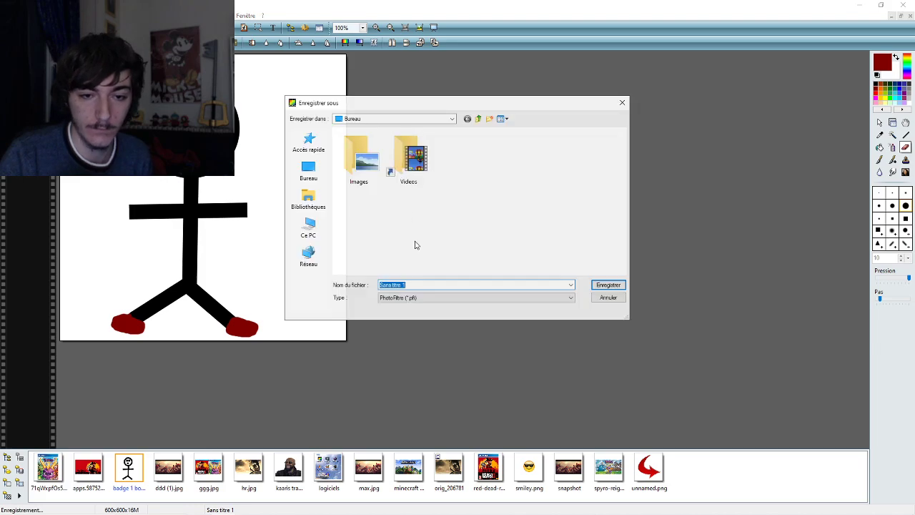
left_click(395, 297)
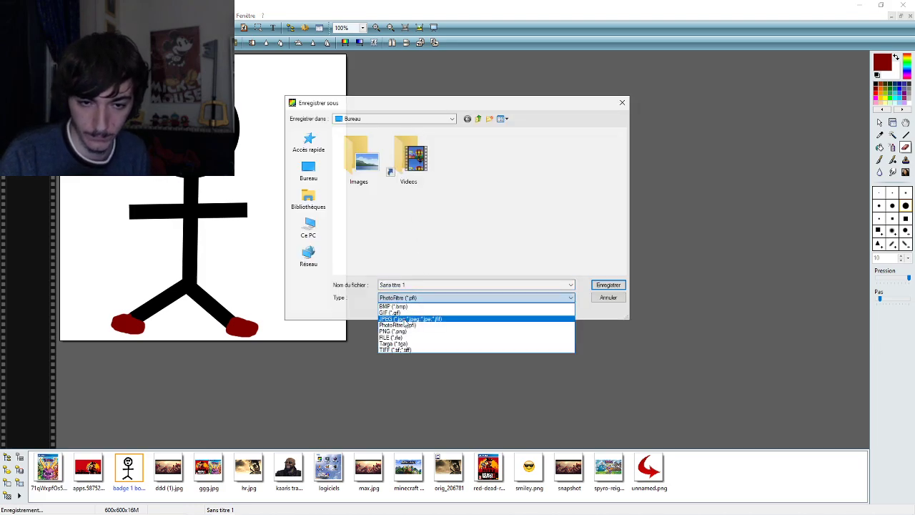
left_click(408, 334)
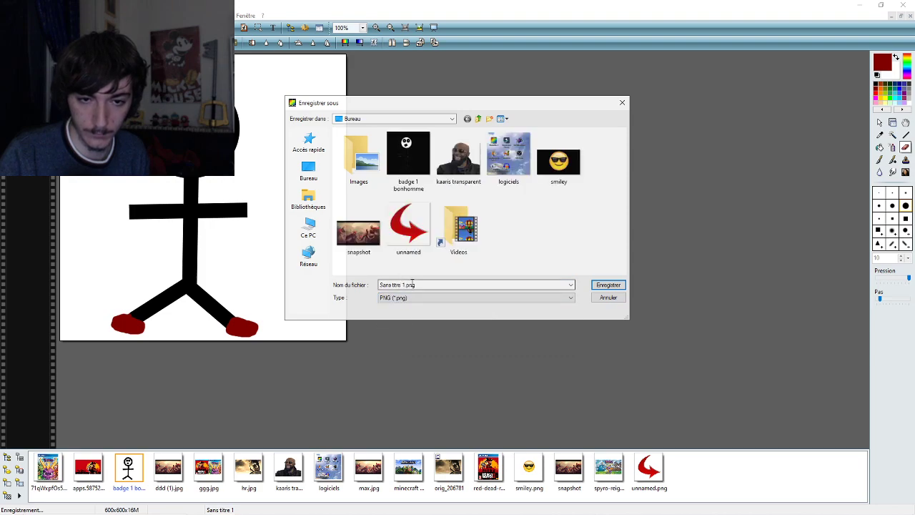
left_click_drag(378, 284, 430, 285)
type("badge")
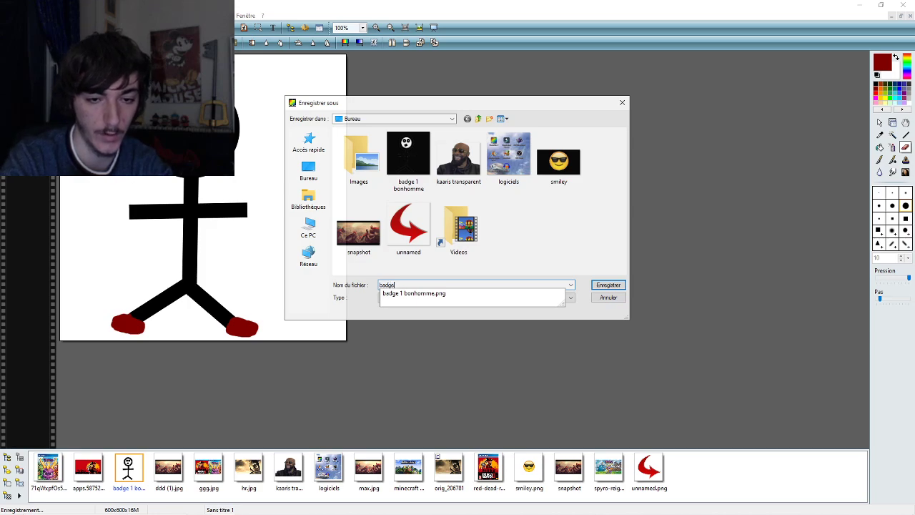
type(" 2 bonhom")
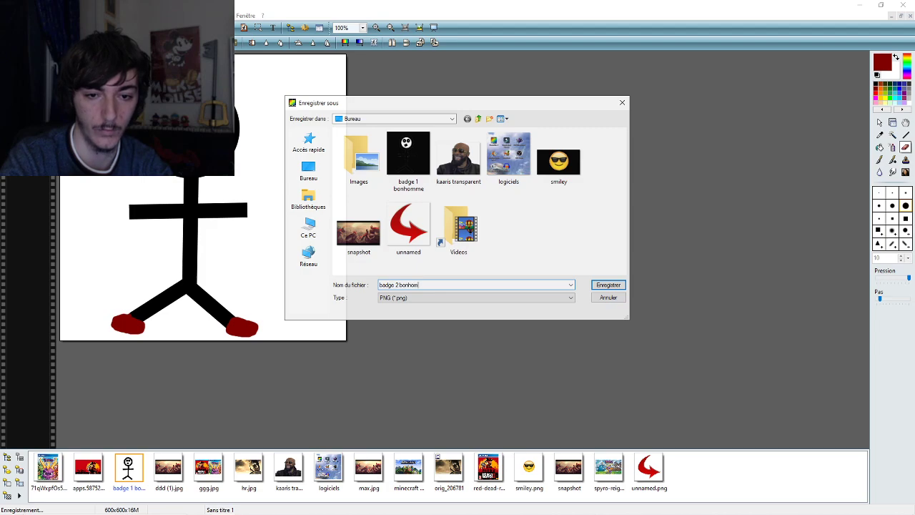
type("me")
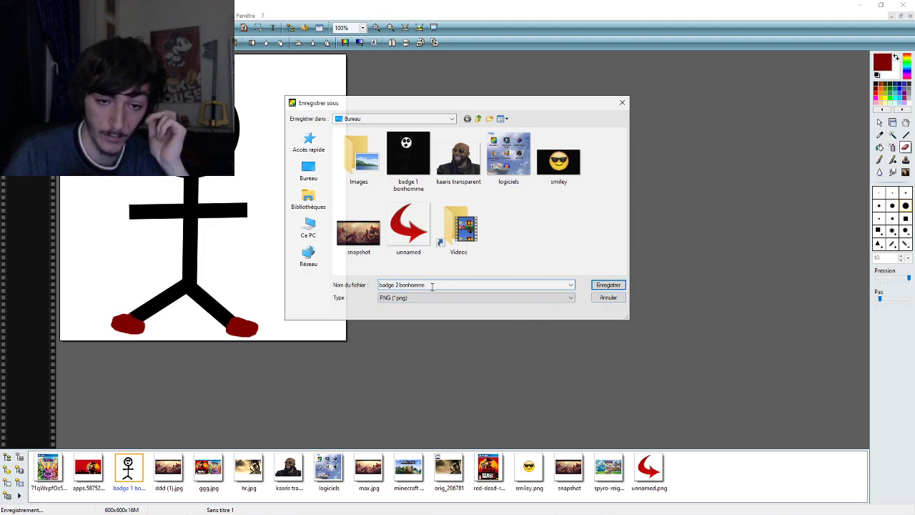
- Copy the entered file name and leave the save dialog without saving
left_click_drag(450, 284, 368, 299)
right_click(402, 285)
left_click(419, 317)
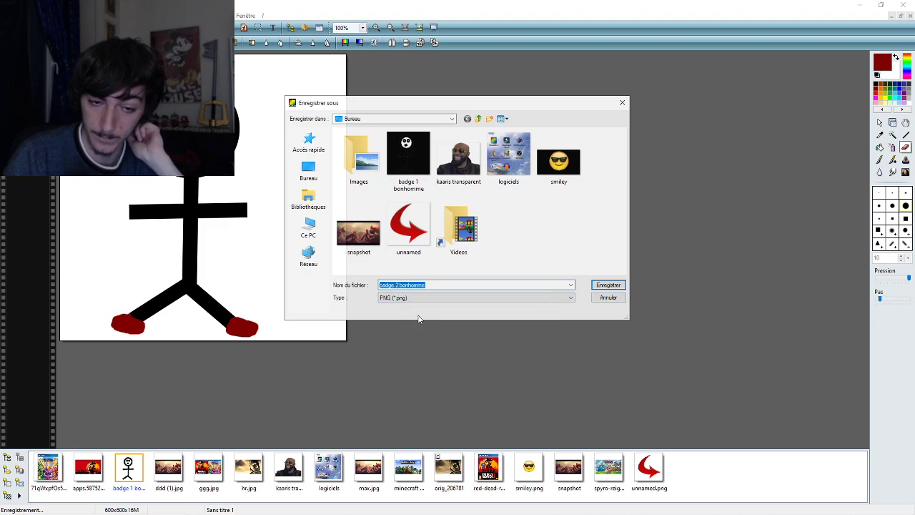
left_click(571, 213)
left_click(621, 102)
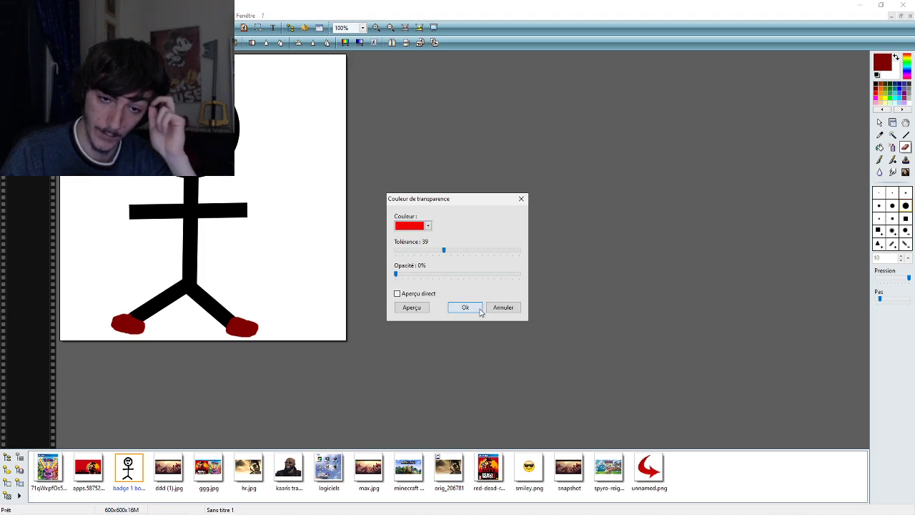
- Try to make the white background transparent using a Magic Wand selection at tolerance 30
left_click(495, 311)
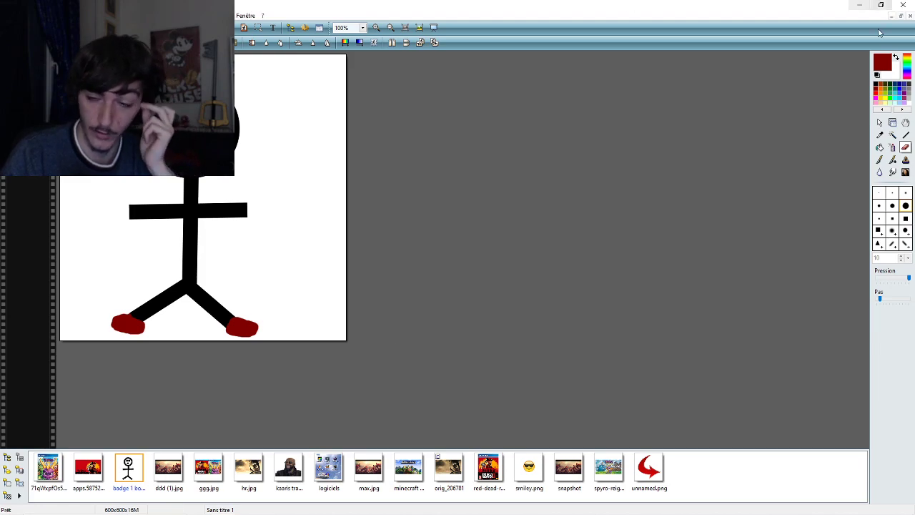
left_click(892, 135)
left_click(286, 146)
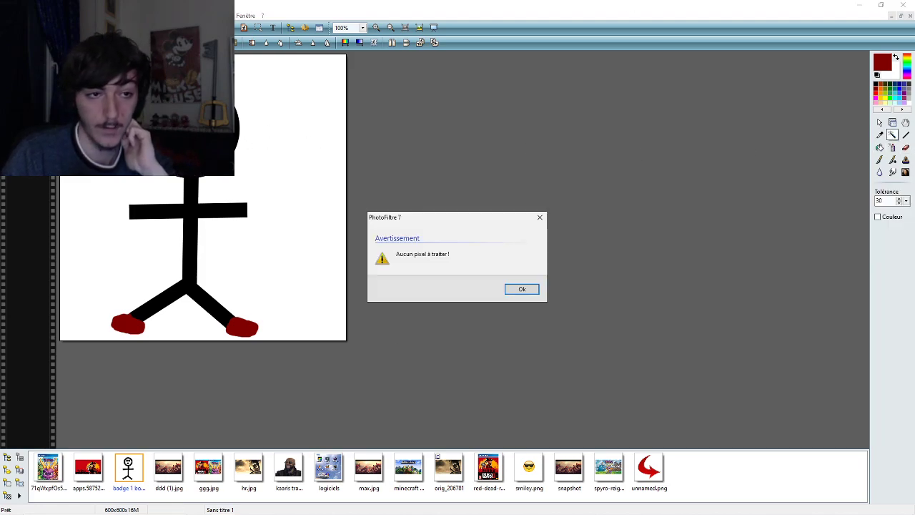
left_click(520, 288)
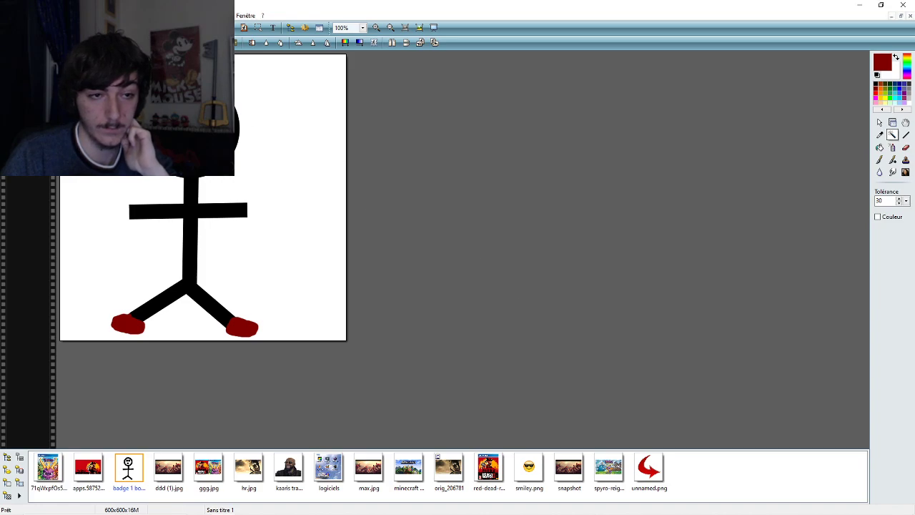
left_click(255, 173)
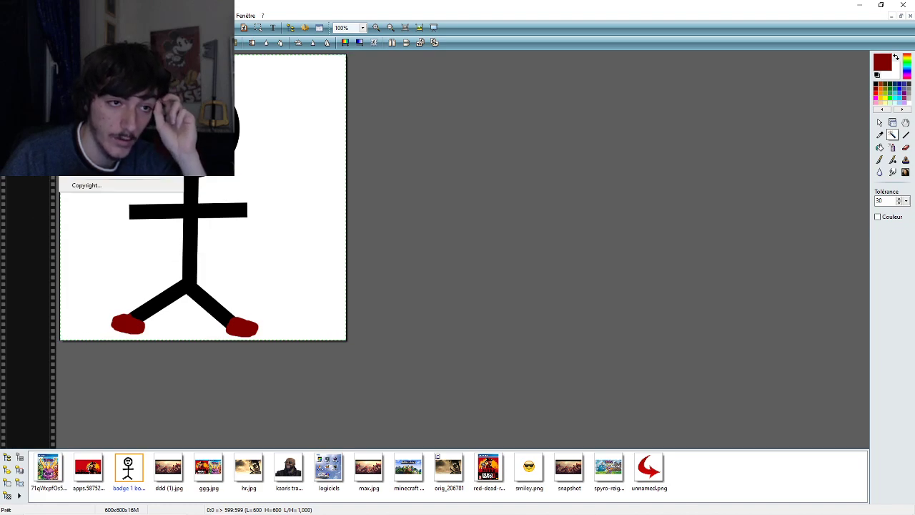
left_click(261, 172)
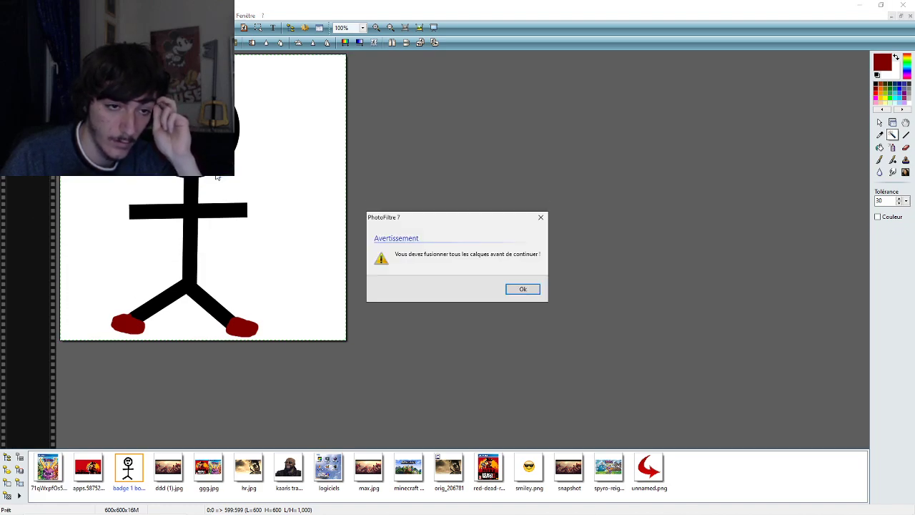
left_click(525, 289)
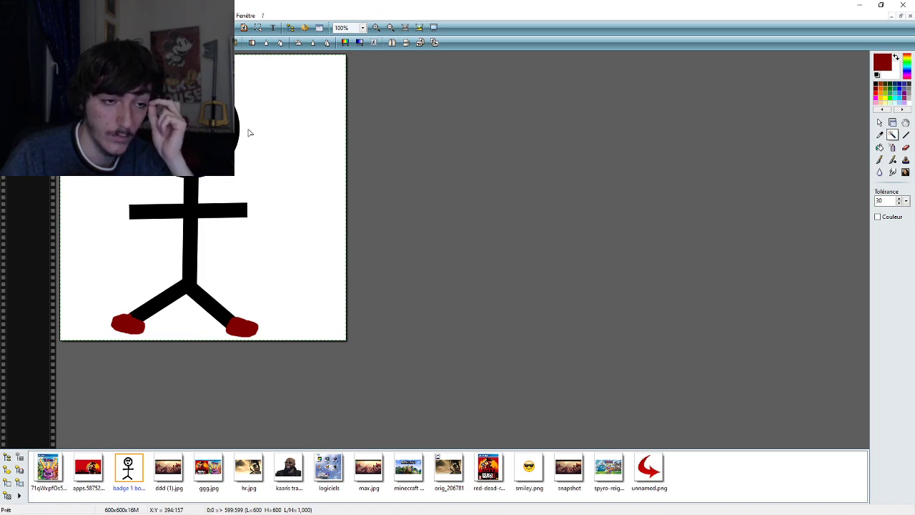
left_click(221, 42)
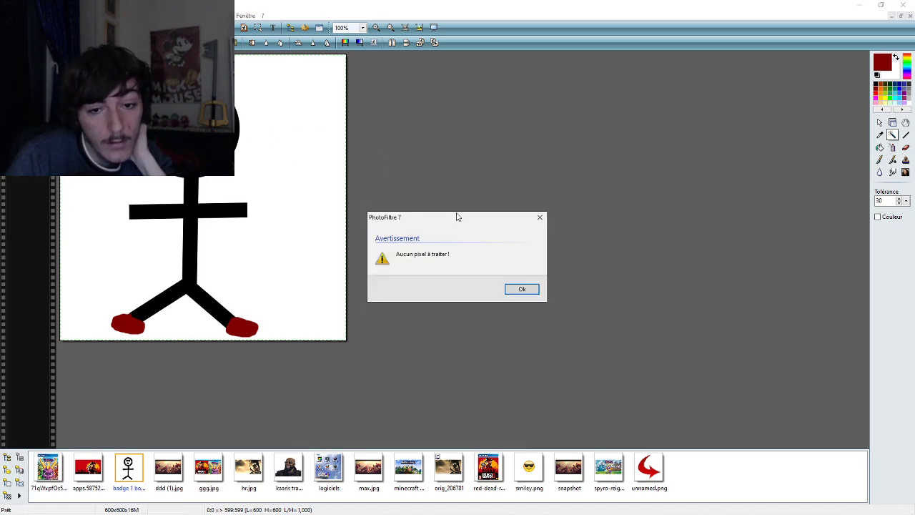
left_click(516, 289)
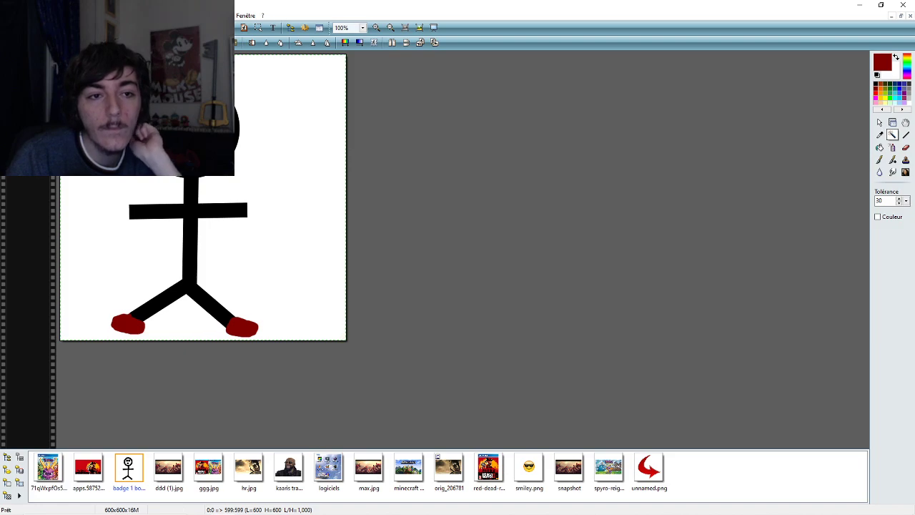
left_click(422, 309)
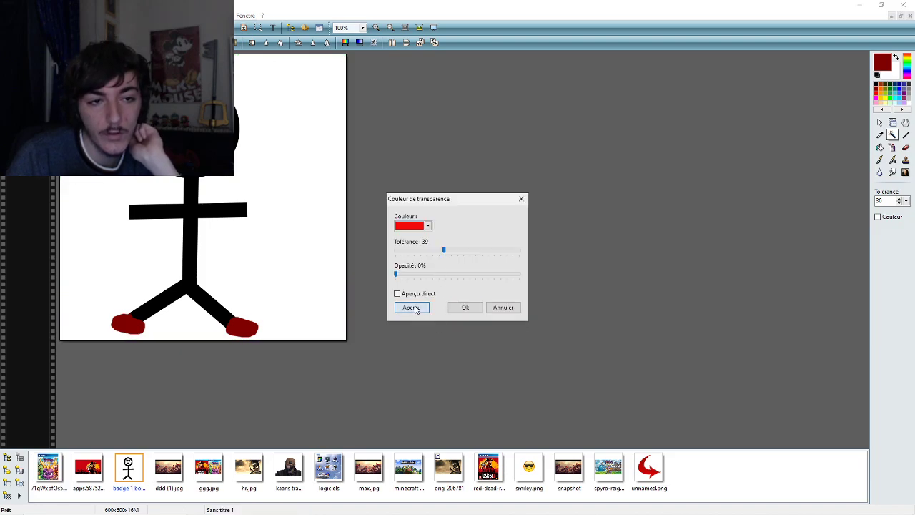
left_click(428, 226)
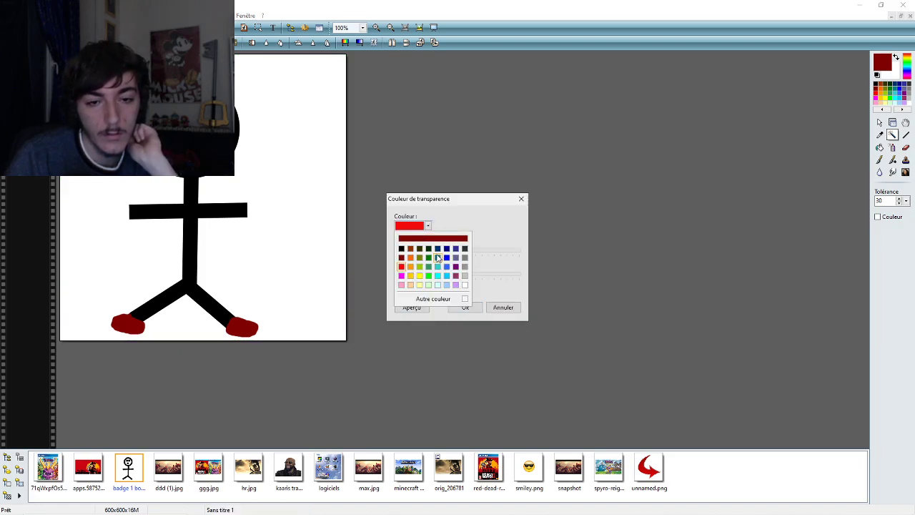
left_click(465, 286)
left_click(424, 308)
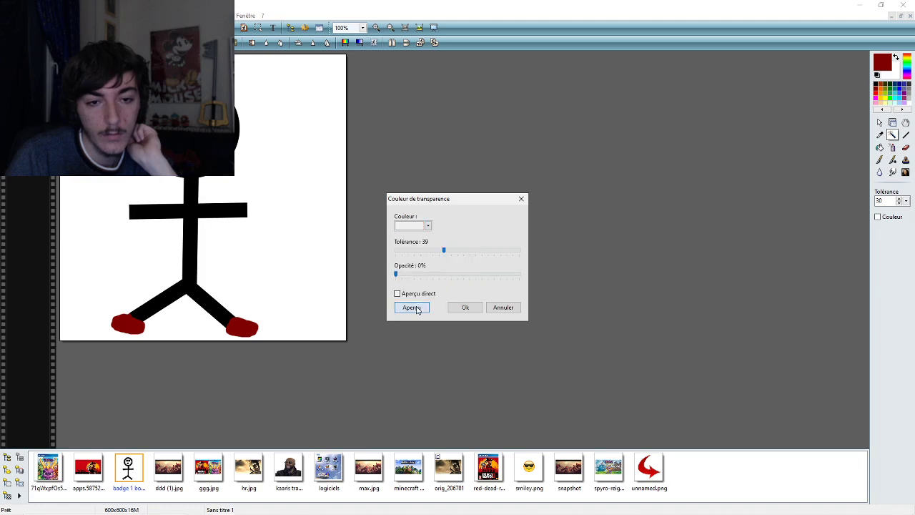
left_click(503, 309)
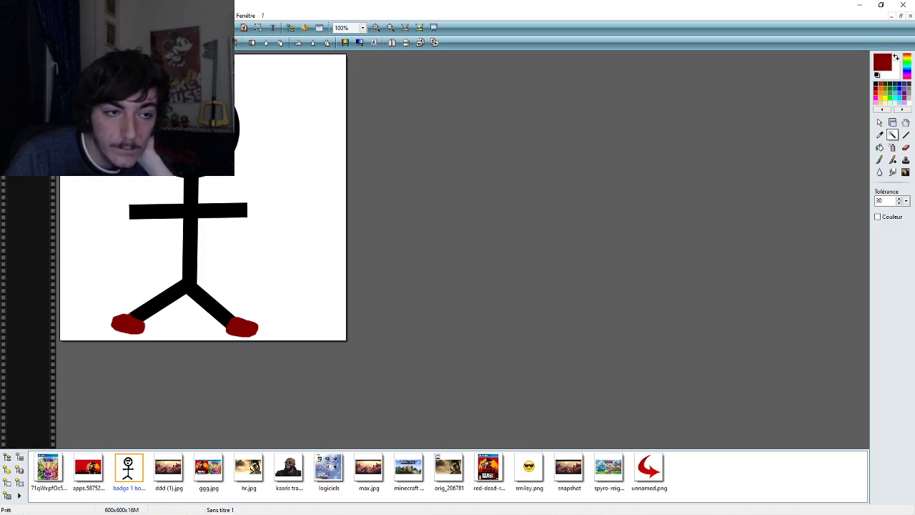
- Merge Calque 1 with the layer below and make the white background transparent using a Magic Wand selection at tolerance 30
right_click(28, 143)
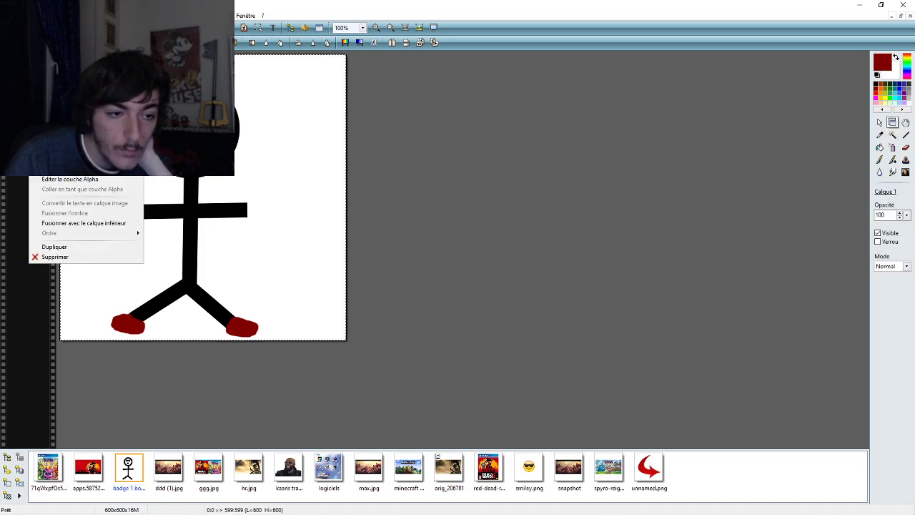
left_click(53, 223)
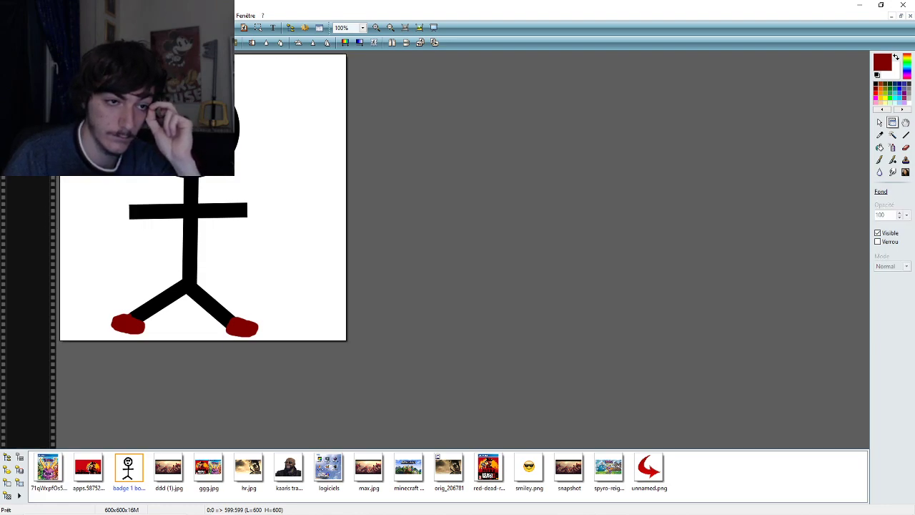
left_click(892, 135)
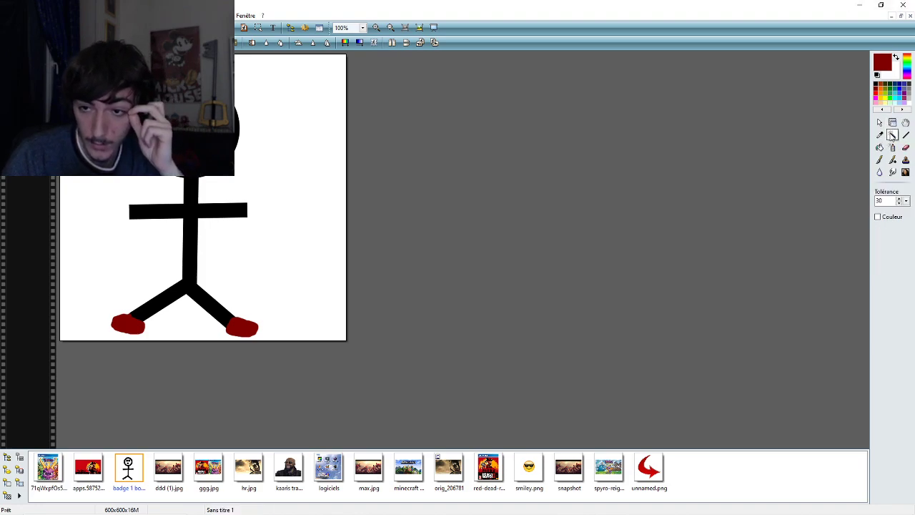
left_click(64, 143)
right_click(64, 143)
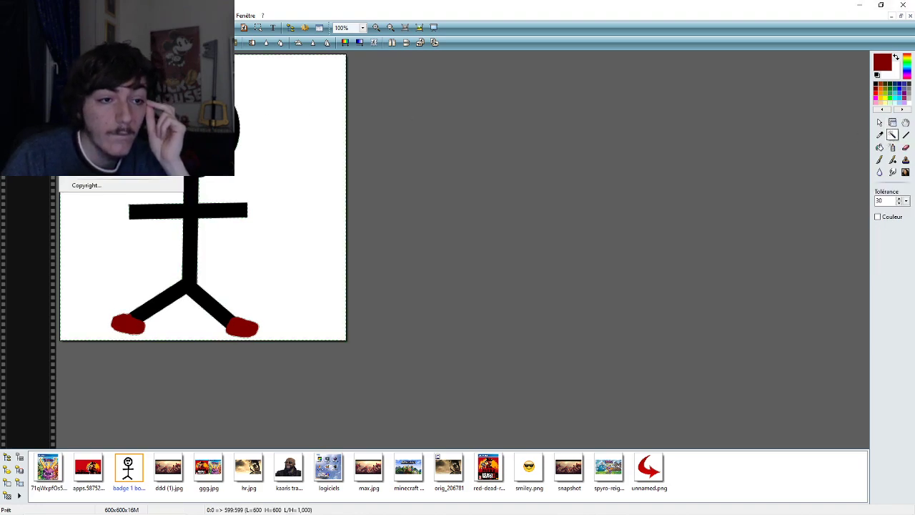
left_click(257, 174)
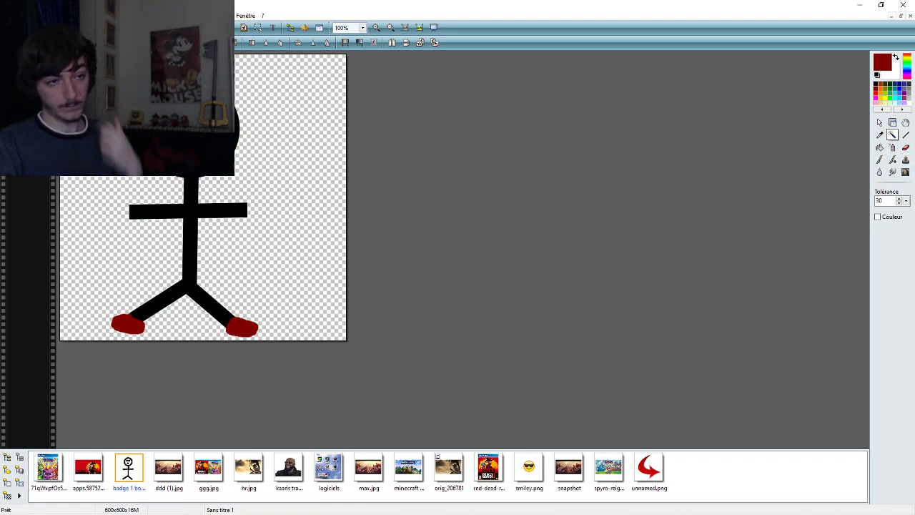
- Save the image on the desktop (Bureau) as a PNG named "badge 2 bonhomme" with filtering set to Aucun
key("ctrl+s")
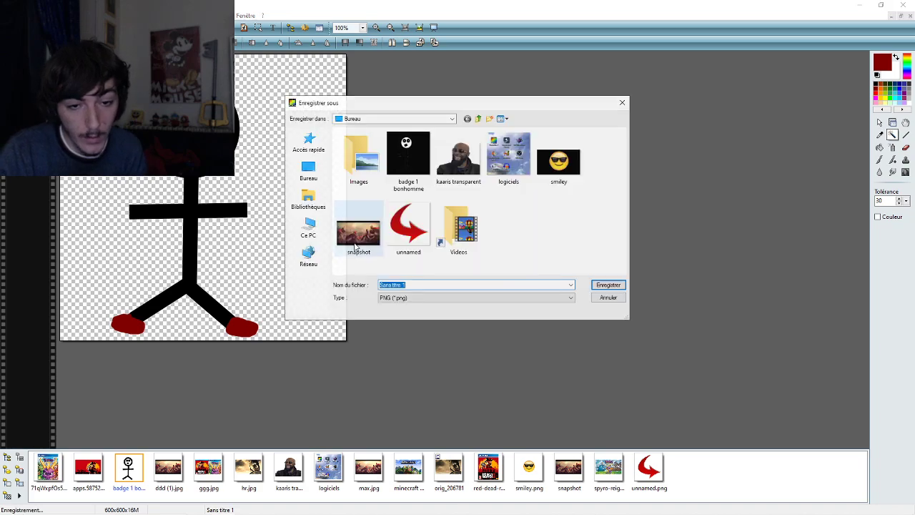
type("ba")
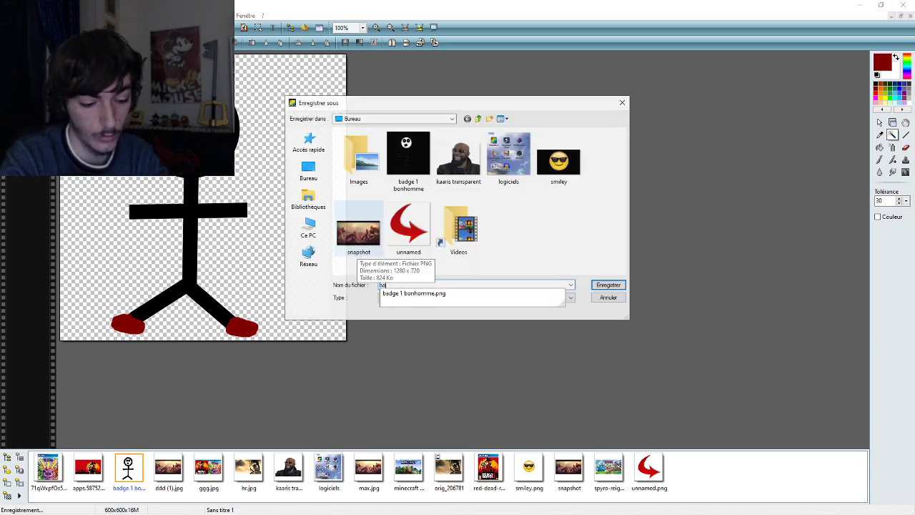
type("dge 2 bon")
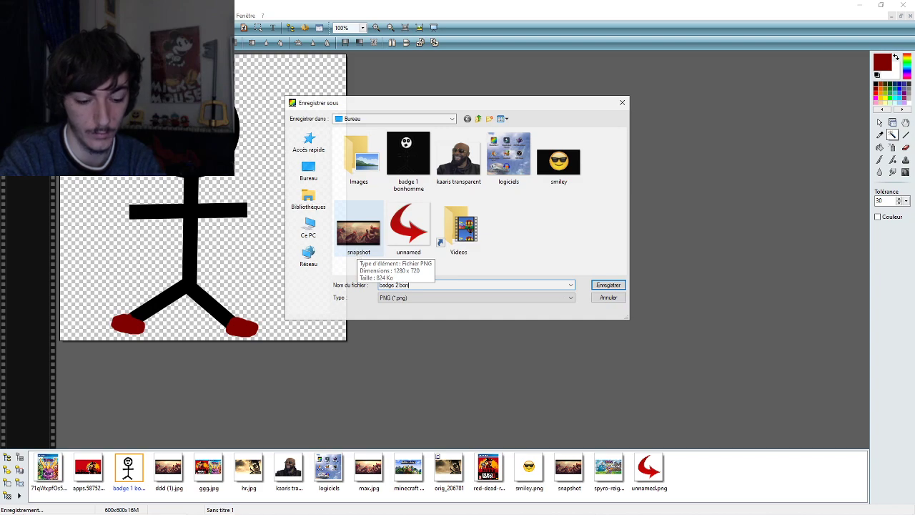
type("homme")
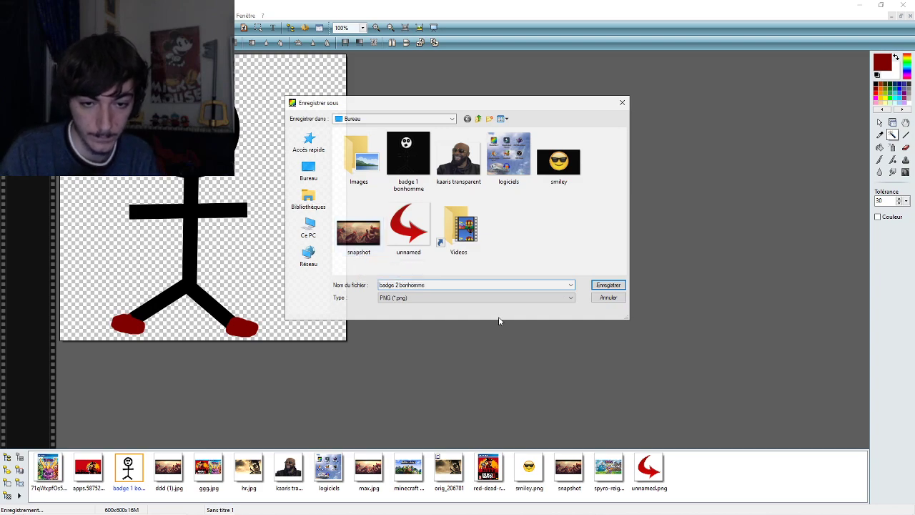
left_click(609, 285)
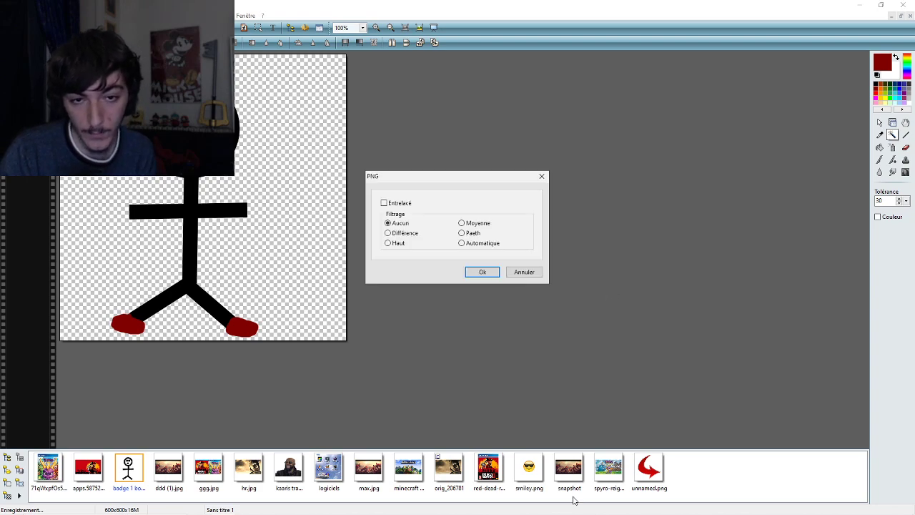
left_click(483, 271)
- Check the file properties of "badge 1 bonhomme" and "badge 2 bonhomme" on the desktop
left_click(902, 5)
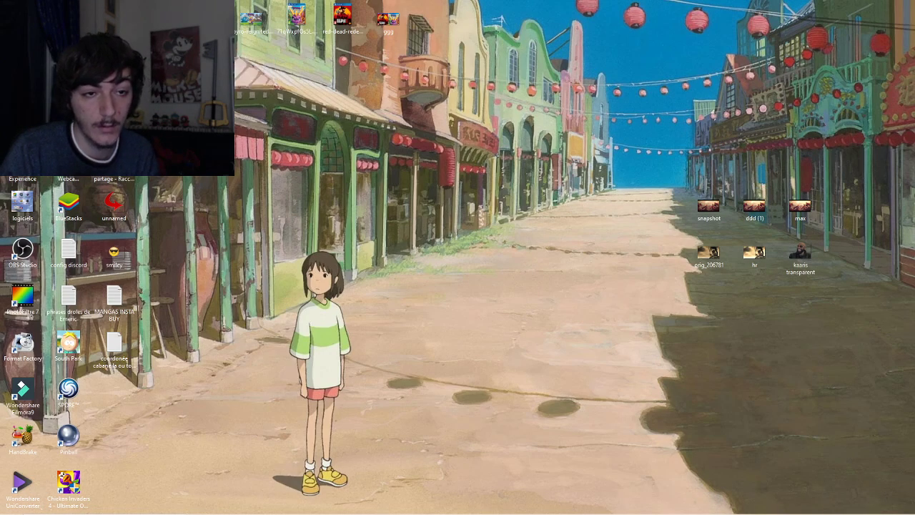
right_click(169, 72)
left_click(216, 363)
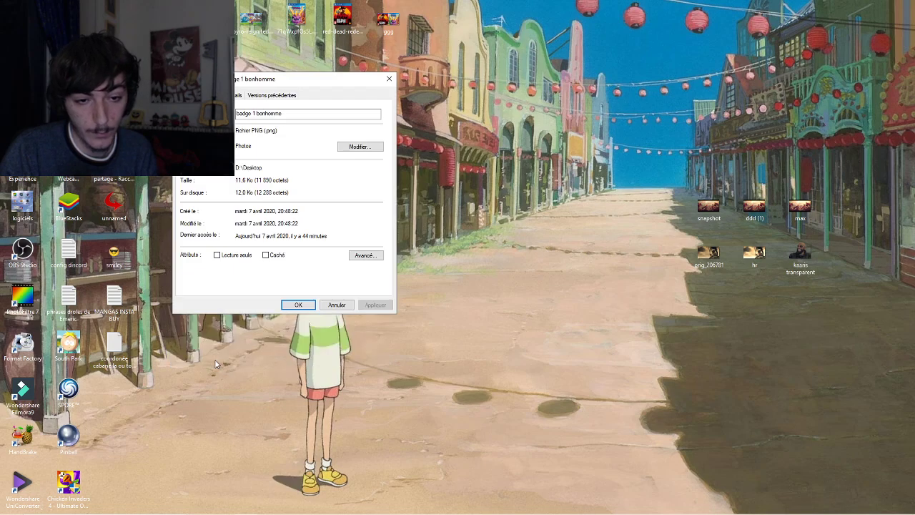
left_click(388, 79)
right_click(197, 58)
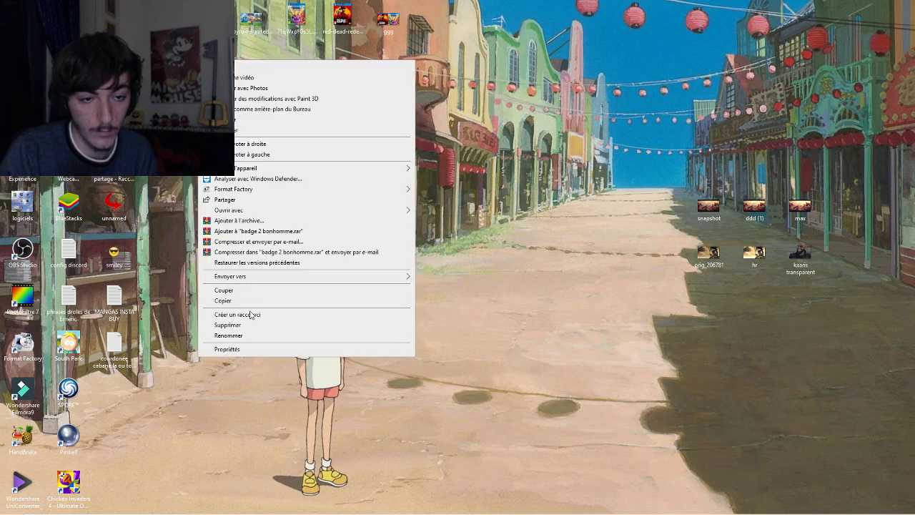
left_click(240, 349)
left_click(418, 67)
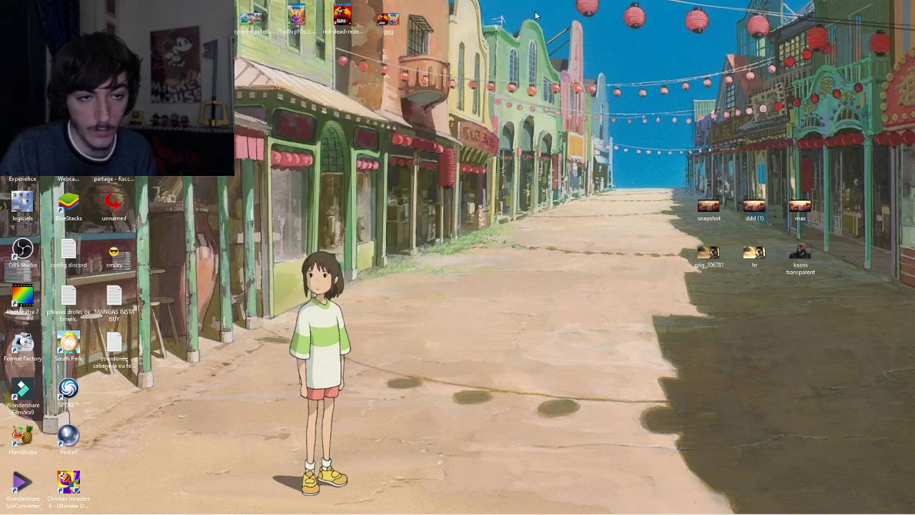
- Close PhotoFiltre 7 and open the "badge 1 bonhomme" image in the Photos viewer
key("alt+Tab")
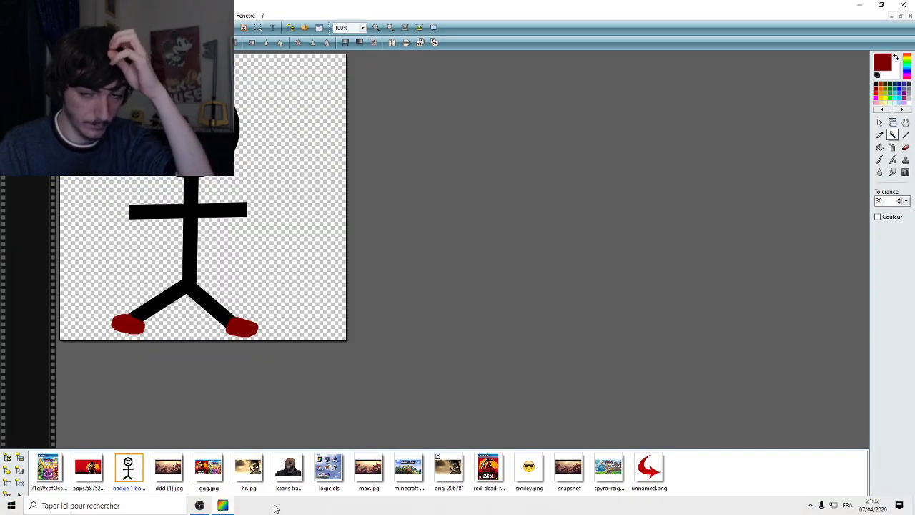
key("alt+F4")
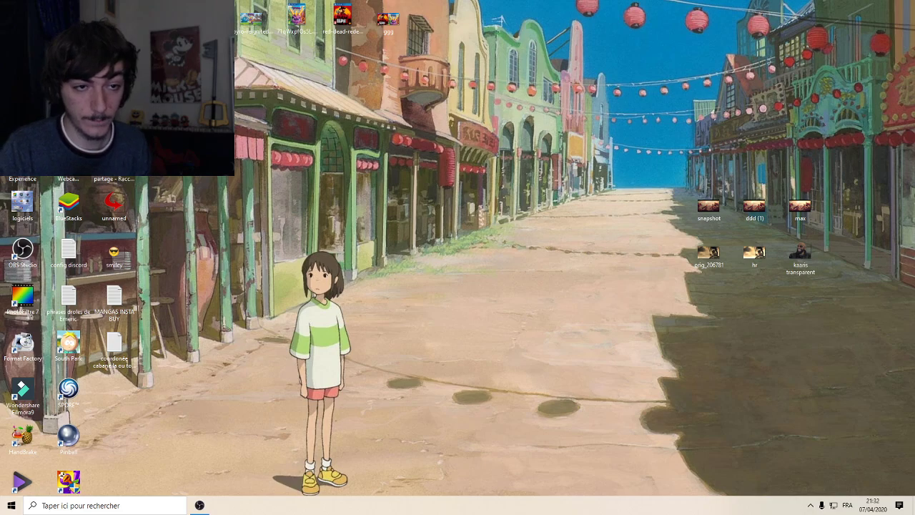
key("Return")
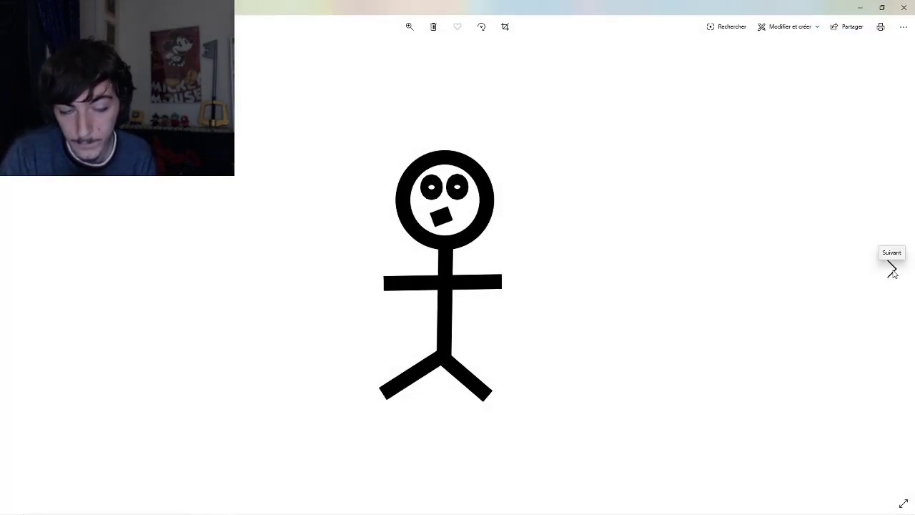
- Compare the plain stick-figure badge with the red-shoe version by alternating between the two images, and close the viewer
left_click(892, 271)
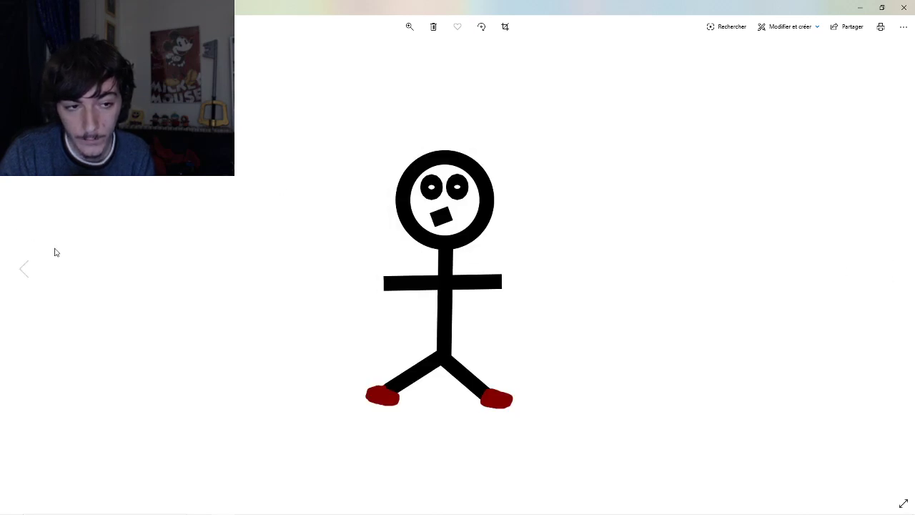
left_click(34, 273)
left_click(890, 271)
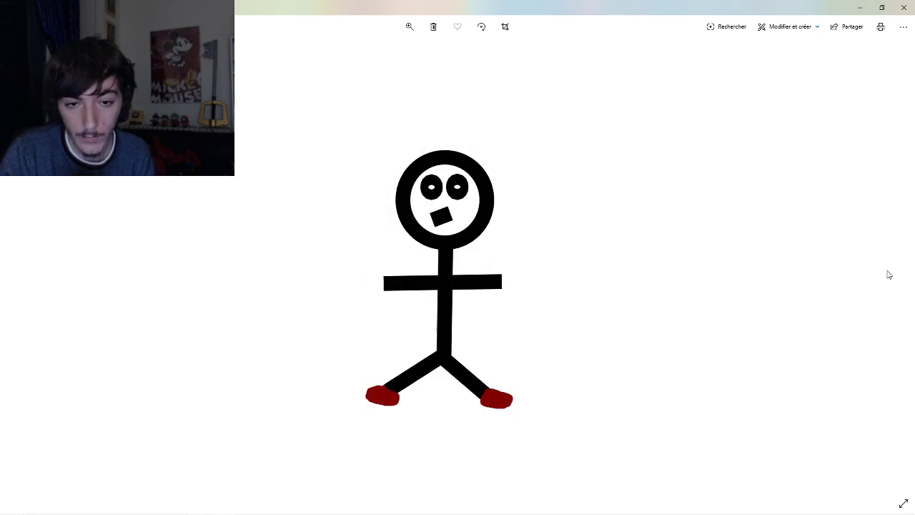
left_click(32, 270)
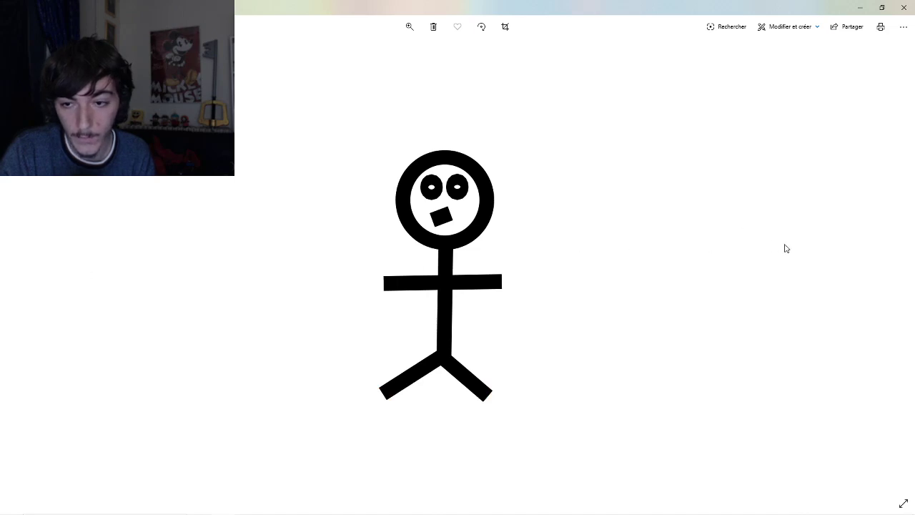
left_click(891, 265)
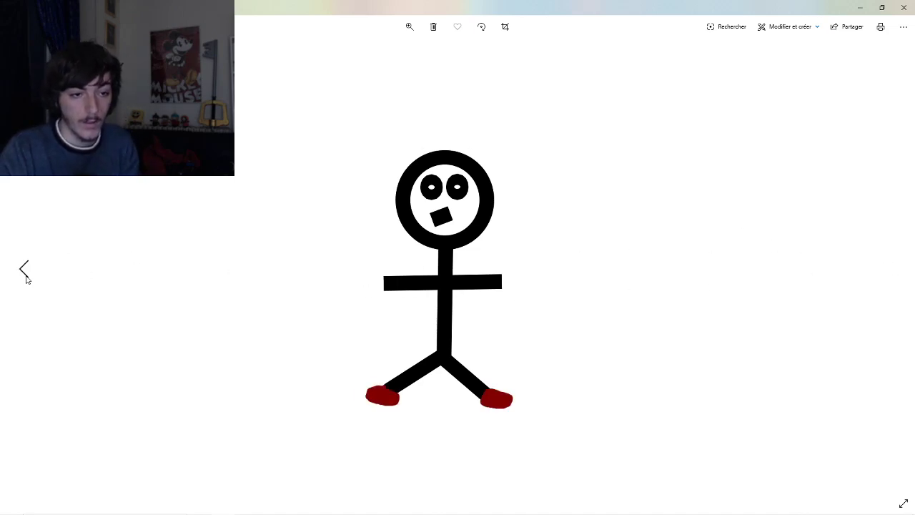
left_click(26, 271)
left_click(901, 272)
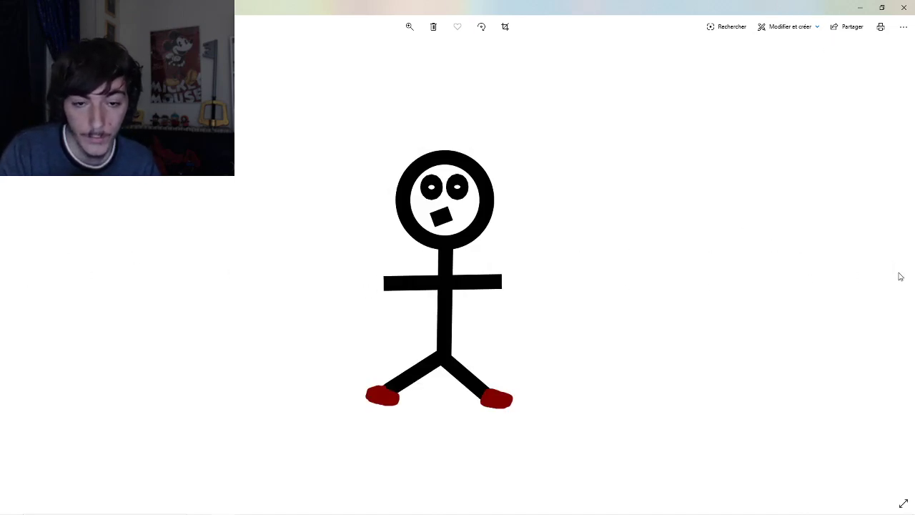
left_click(30, 267)
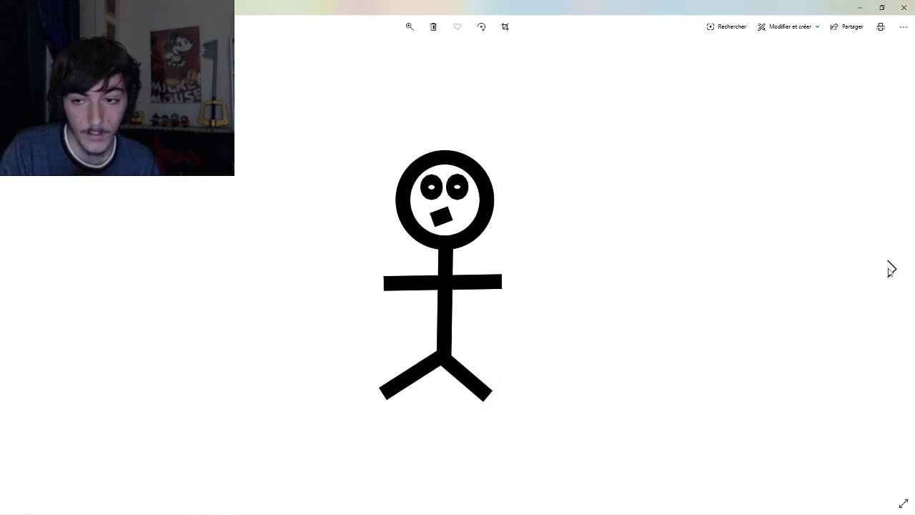
left_click(890, 272)
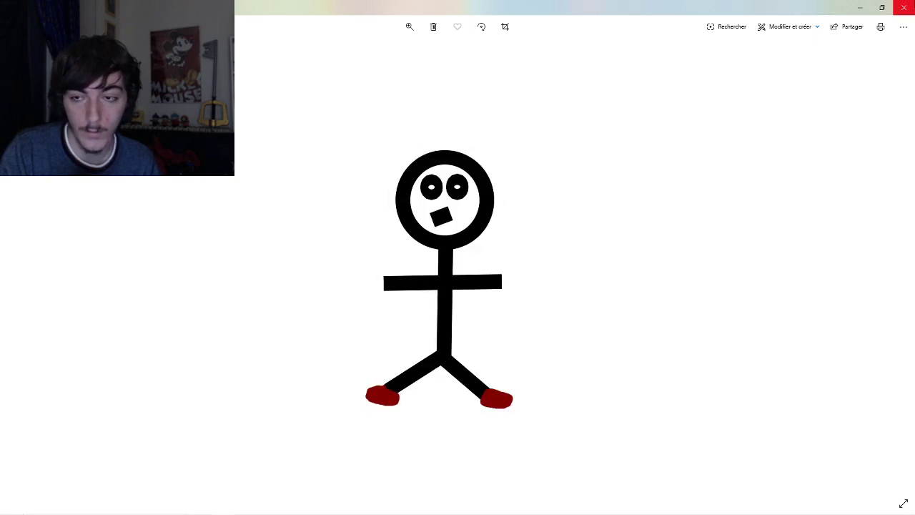
left_click(903, 7)
- Relaunch PhotoFiltre 7 and create a new 600 x 600 pixel image with a white background at 96 pixels per inch
left_click(200, 505)
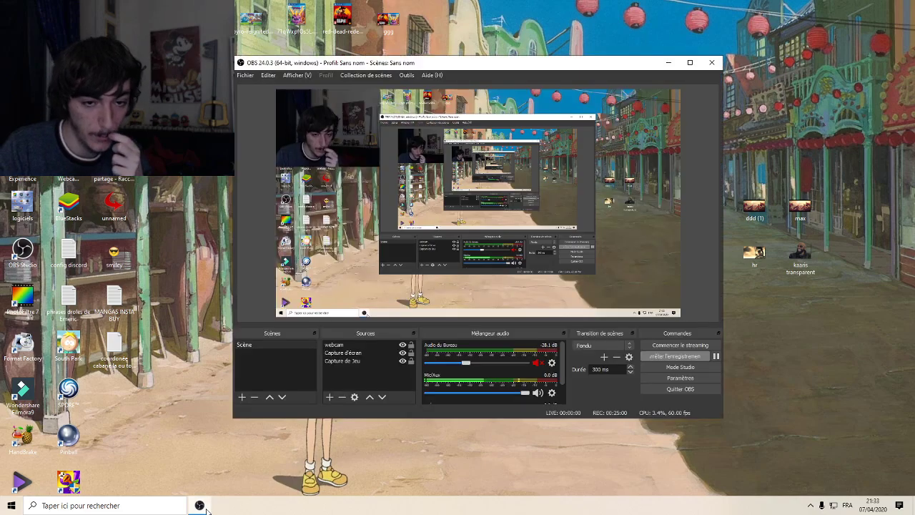
left_click(200, 504)
double_click(22, 293)
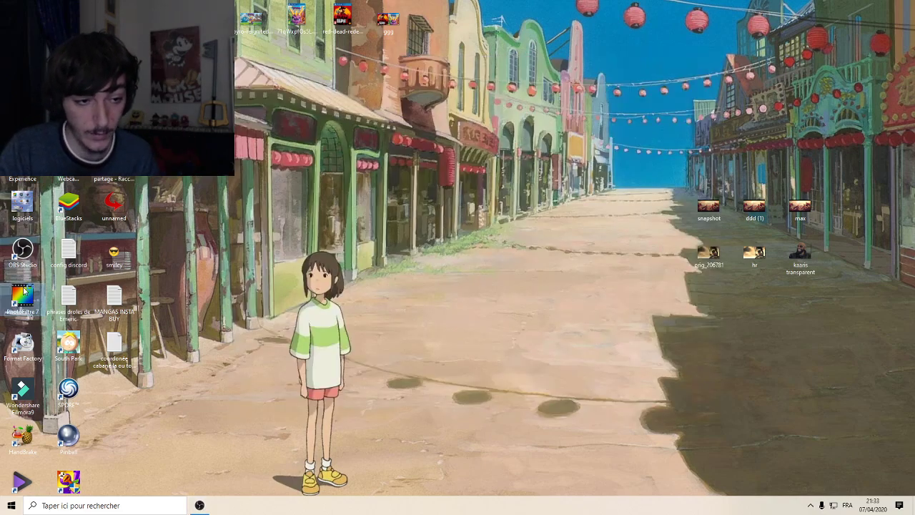
left_click(200, 504)
left_click(200, 505)
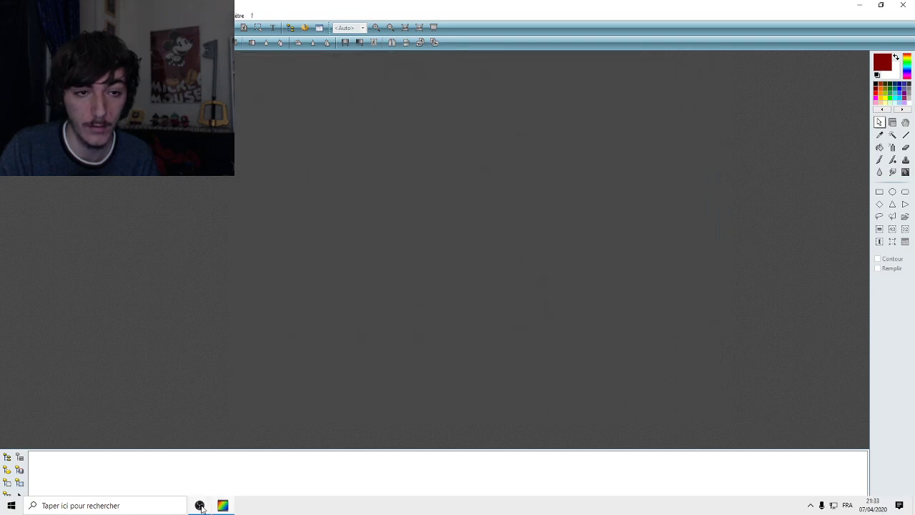
key("ctrl+n")
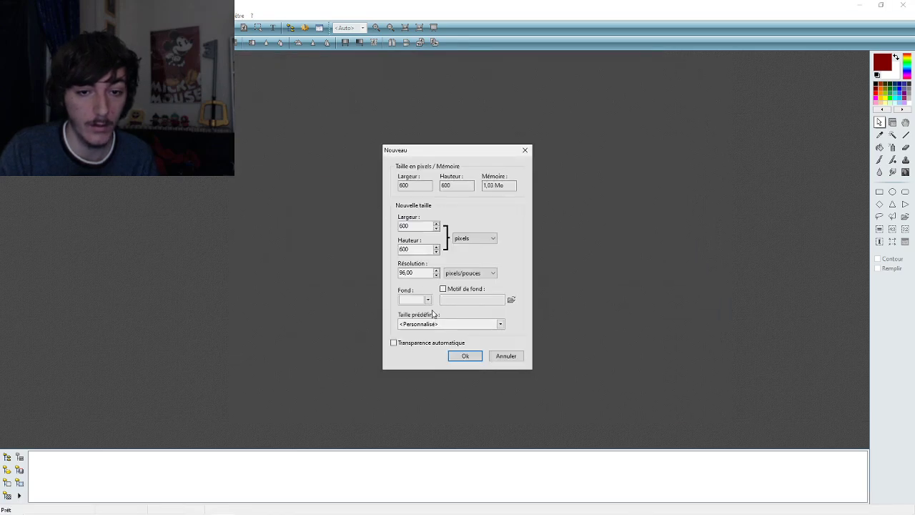
left_click(463, 357)
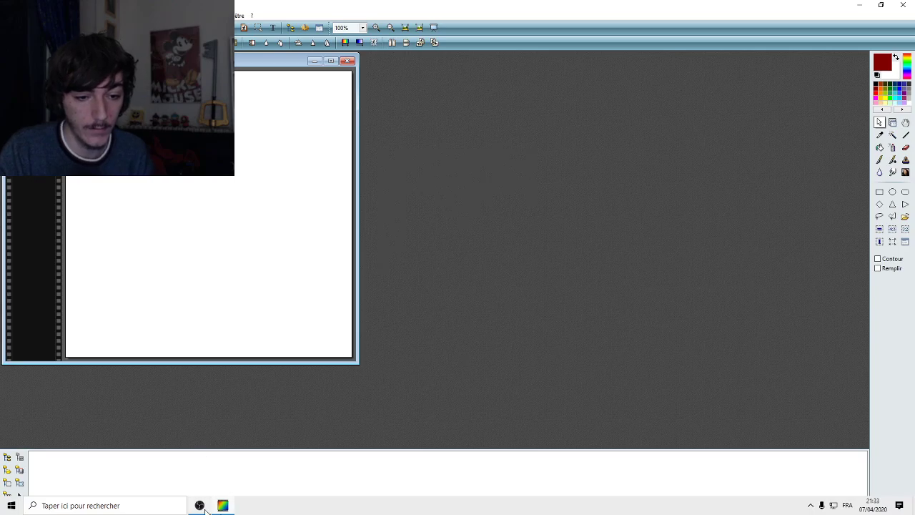
- Switch to OBS, move the webcam source to the upper-right corner of the scene, and return to PhotoFiltre 7
left_click(200, 506)
left_click_drag(334, 134, 634, 134)
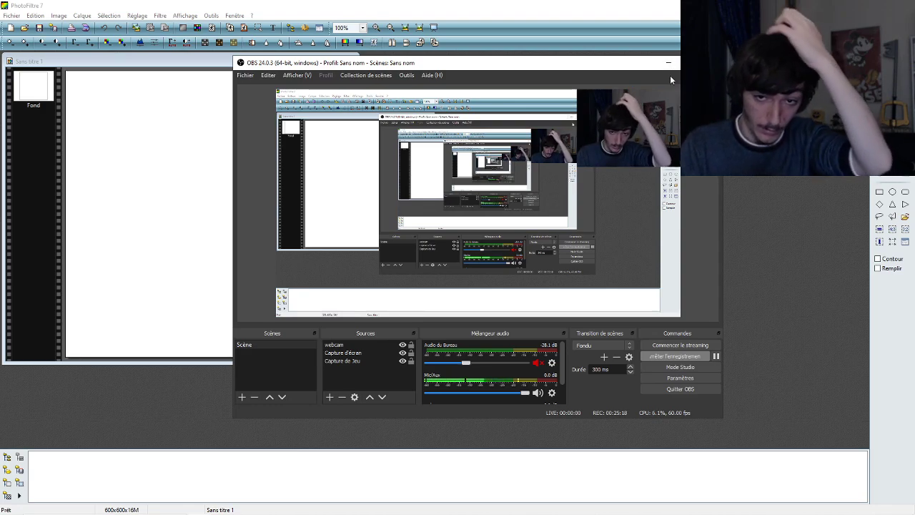
left_click(668, 63)
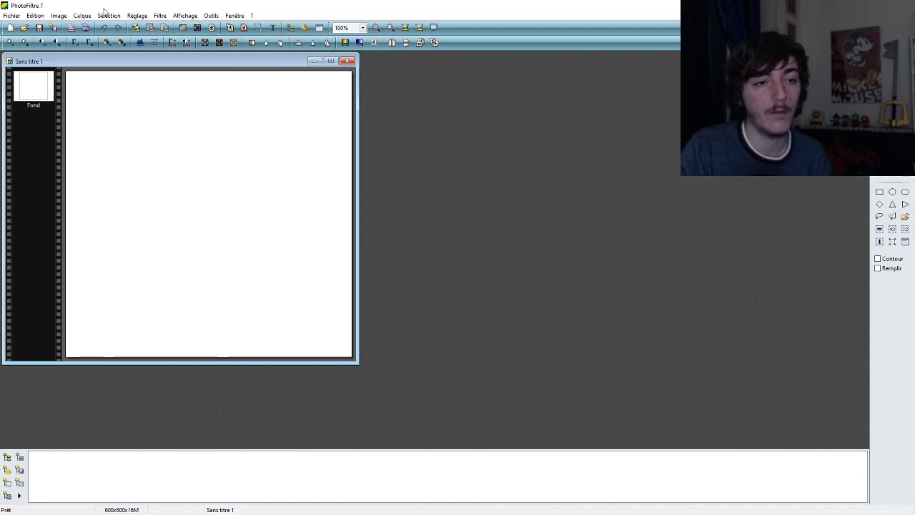
- Close the blank untitled image and open the "badge 2 bonhomme" image from the Bureau folder
left_click(349, 61)
left_click(483, 289)
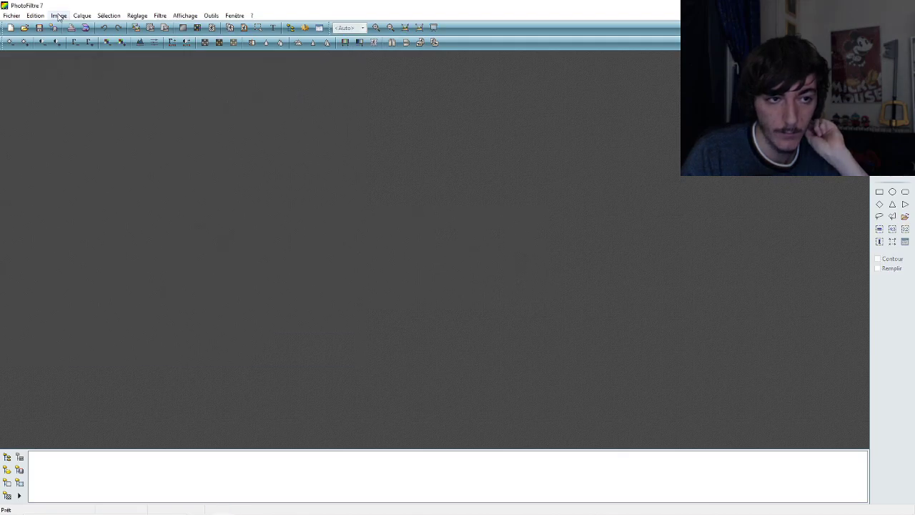
left_click(24, 27)
double_click(359, 230)
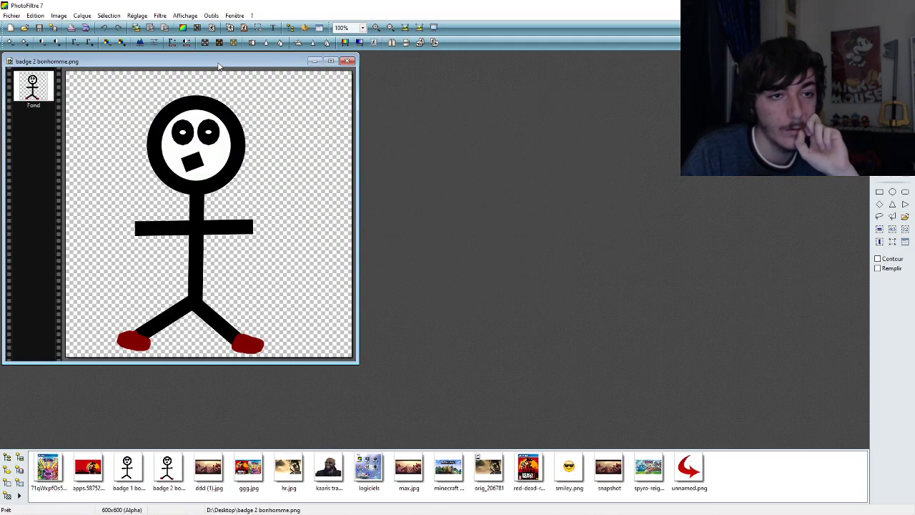
- Select the whole red-shoe stick-figure image, copy it, and close the file
left_click(109, 15)
left_click(125, 36)
right_click(157, 178)
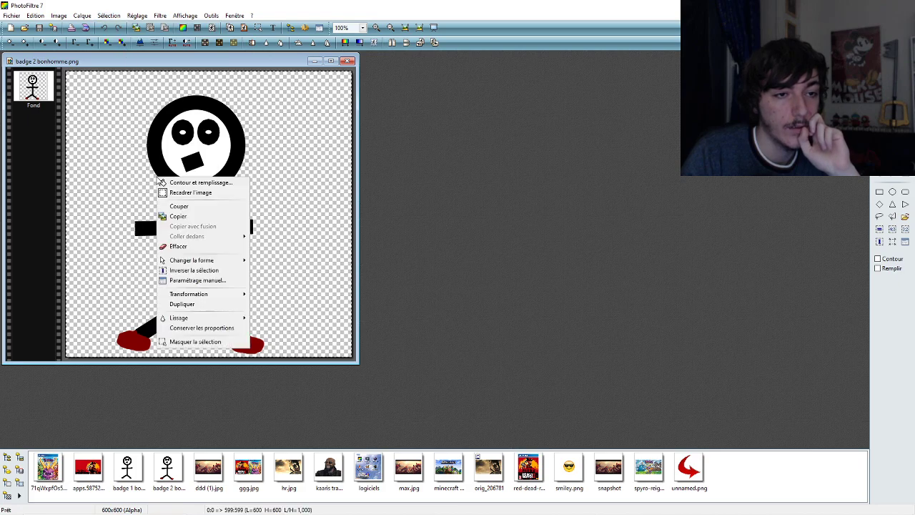
left_click(179, 216)
key("ctrl+w")
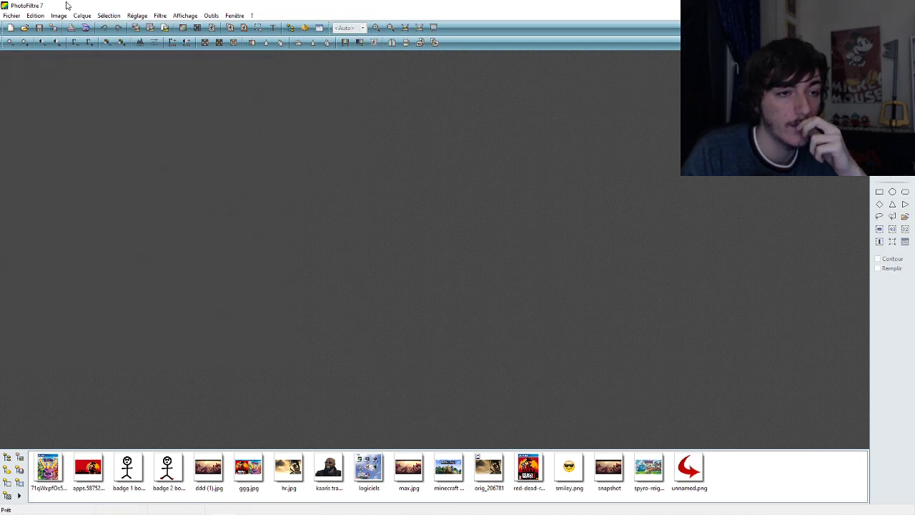
- Create a new 600 x 600 image with a white background and paste the copied stick figure into it as a layer
left_click(24, 29)
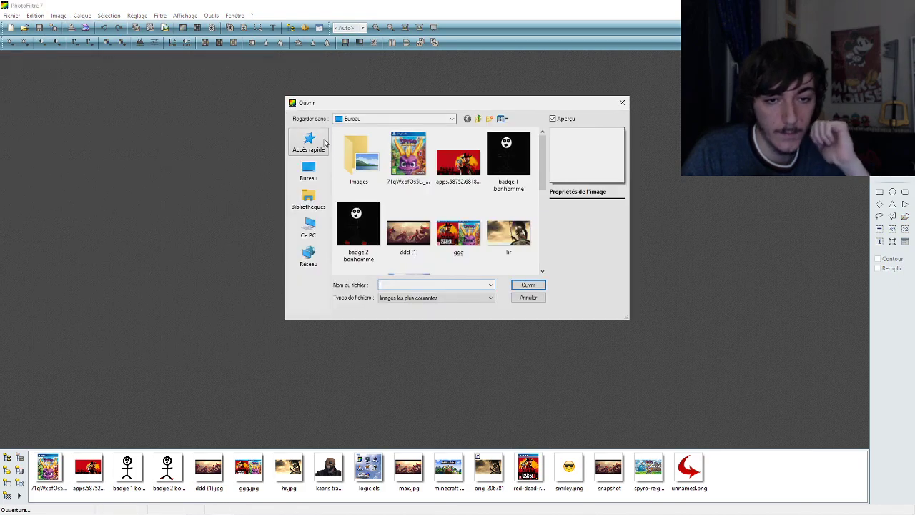
left_click(620, 106)
left_click(11, 28)
left_click(466, 353)
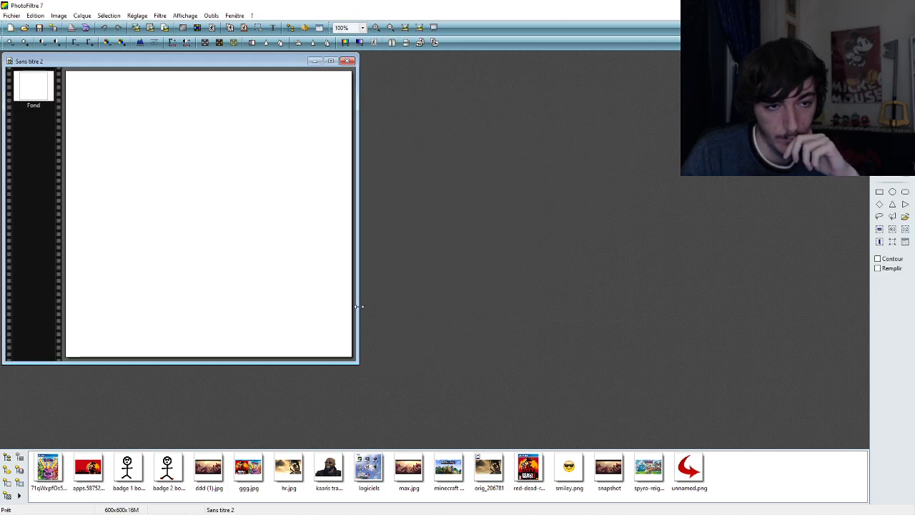
right_click(181, 215)
left_click(206, 276)
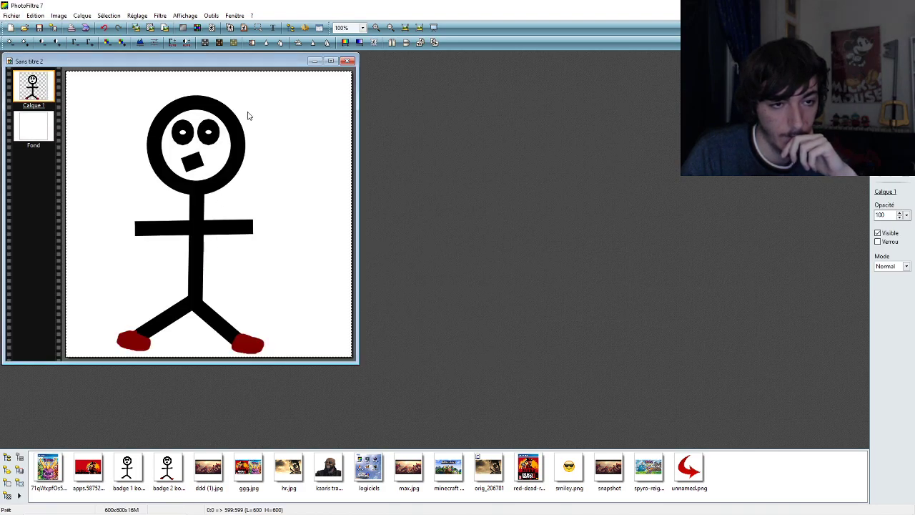
- Maximize the image window, make the Fond layer active, and choose the Paintbrush tool
left_click(330, 60)
left_click(305, 212)
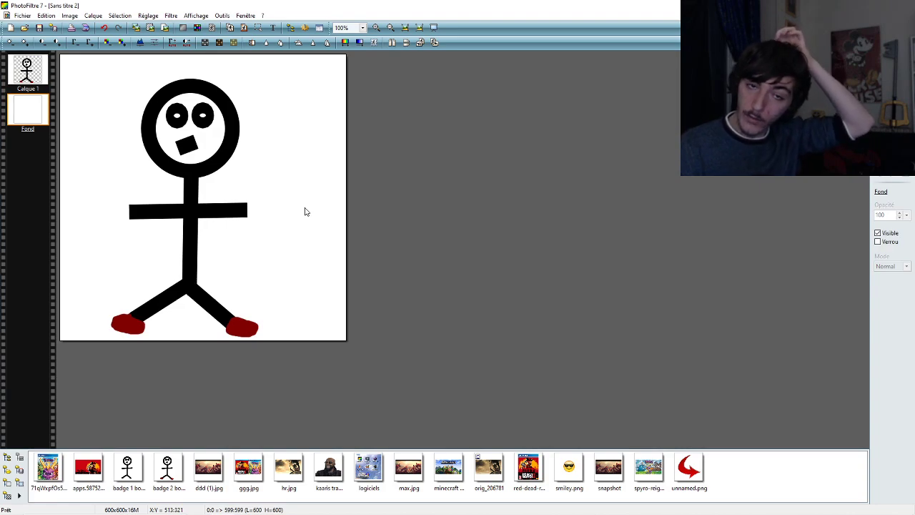
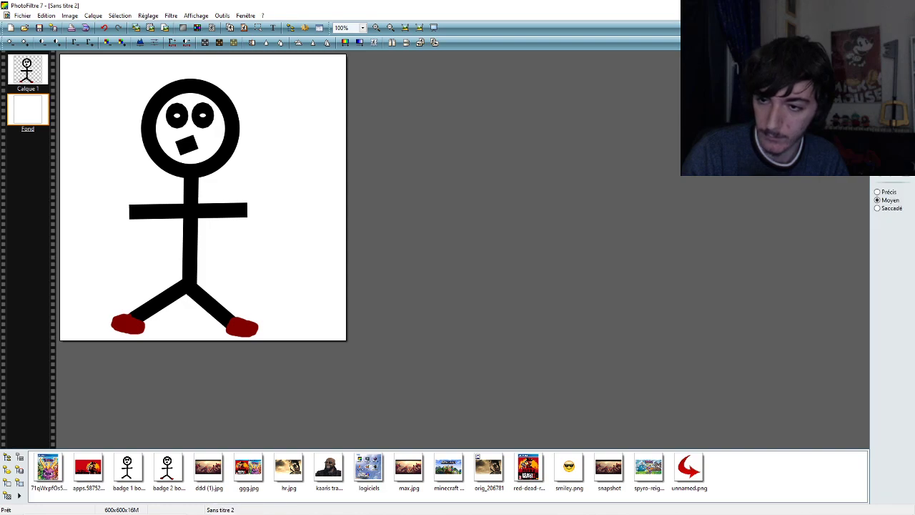
left_click(893, 176)
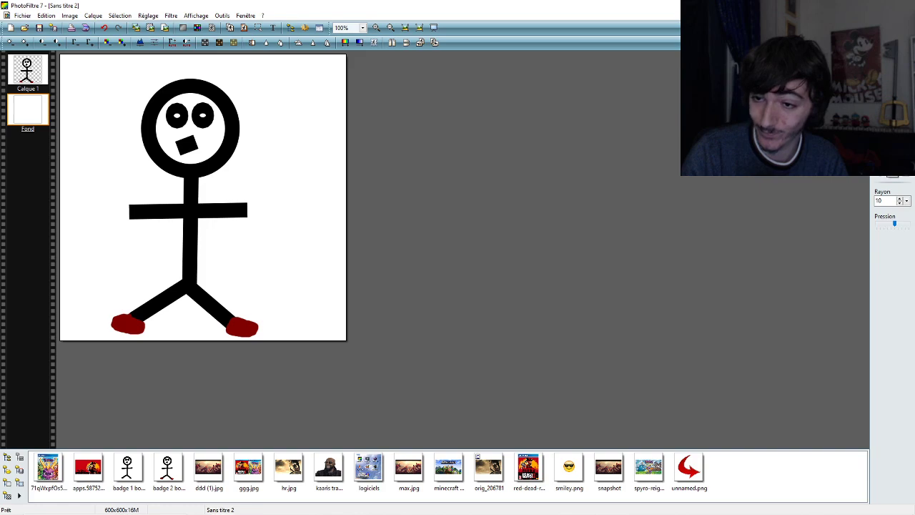
left_click(905, 176)
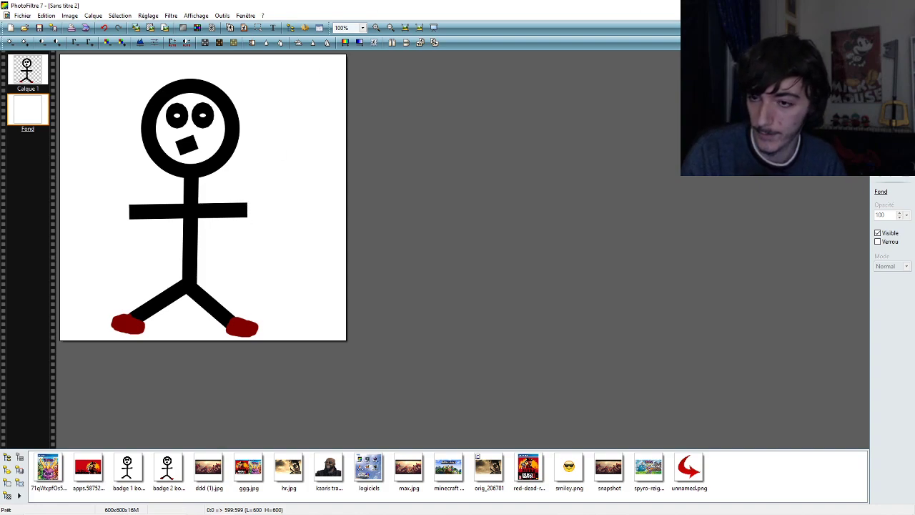
left_click(886, 114)
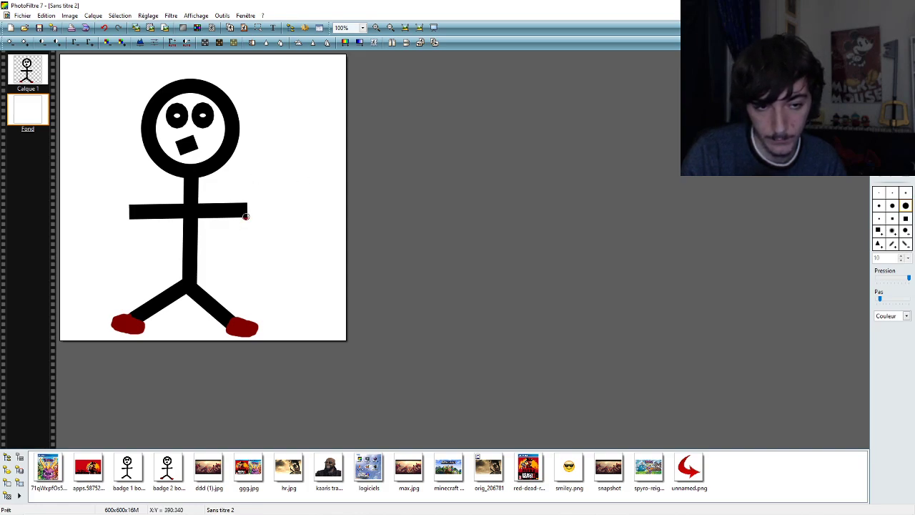
- Try to paint a black hand with bumpy fingers at the end of the figure's right-hand arm, and undo the strokes
left_click_drag(246, 216, 259, 223)
key("ctrl+z")
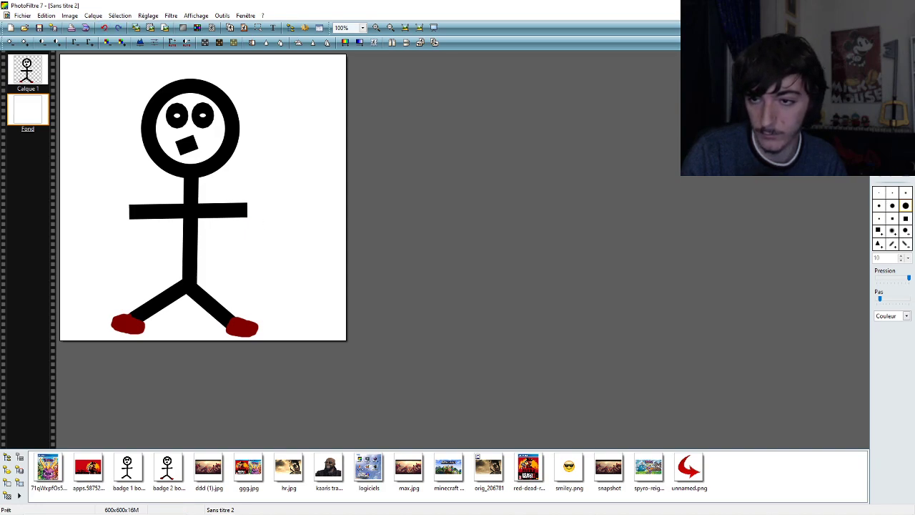
mouse_move(246, 215)
left_mouse_down()
mouse_move(266, 207)
mouse_move(250, 189)
mouse_move(240, 199)
left_mouse_up()
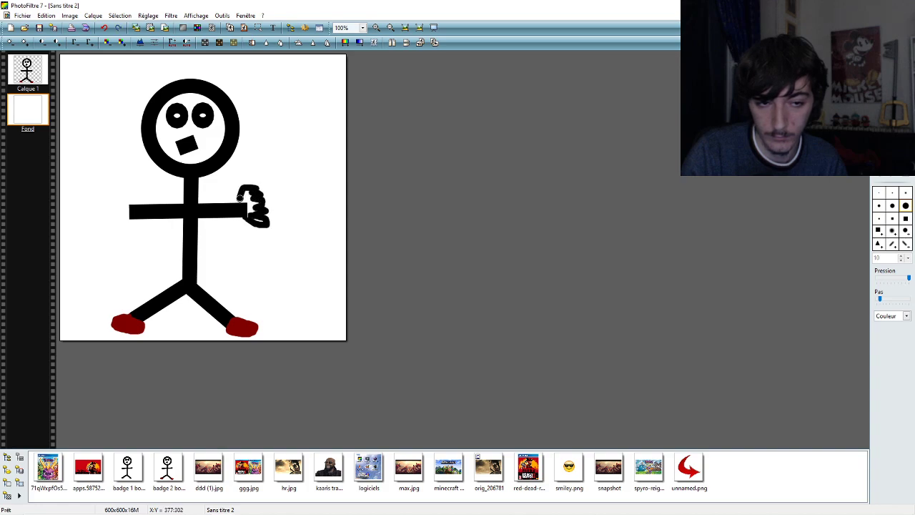
left_click(104, 27)
- Try to paint the hand's outline around the arm's end at 200% zoom, and undo it
left_click(364, 29)
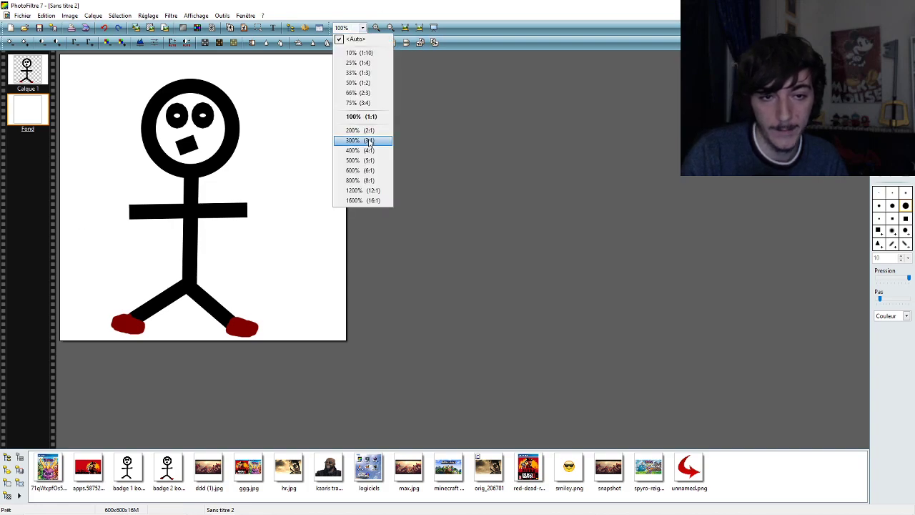
left_click(368, 130)
left_click_drag(866, 207, 867, 239)
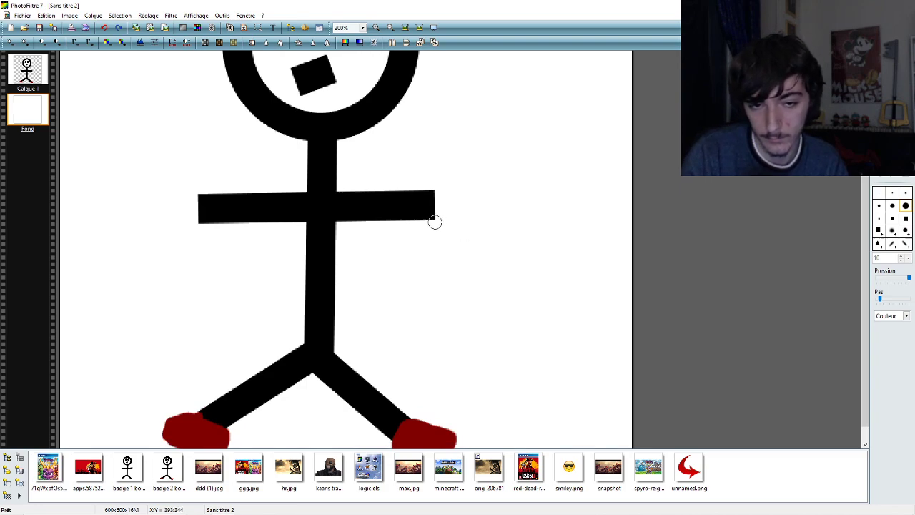
mouse_move(433, 221)
left_mouse_down()
mouse_move(467, 222)
mouse_move(456, 200)
mouse_move(466, 185)
mouse_move(461, 172)
mouse_move(427, 187)
left_mouse_up()
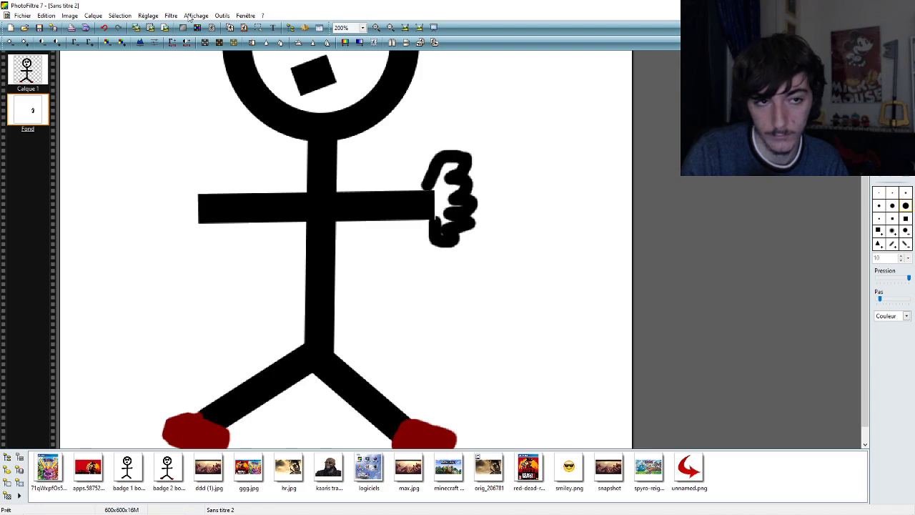
left_click(104, 27)
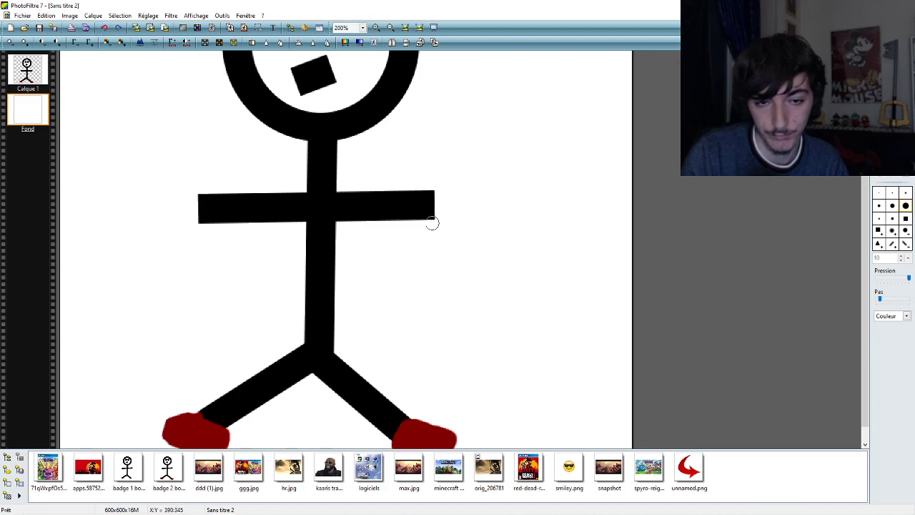
- Try a rounder fist outline on the arm, check it at 100% zoom, and undo it
mouse_move(430, 223)
left_mouse_down()
mouse_move(473, 242)
mouse_move(452, 229)
mouse_move(486, 223)
mouse_move(451, 211)
mouse_move(470, 182)
mouse_move(450, 196)
mouse_move(426, 188)
left_mouse_up()
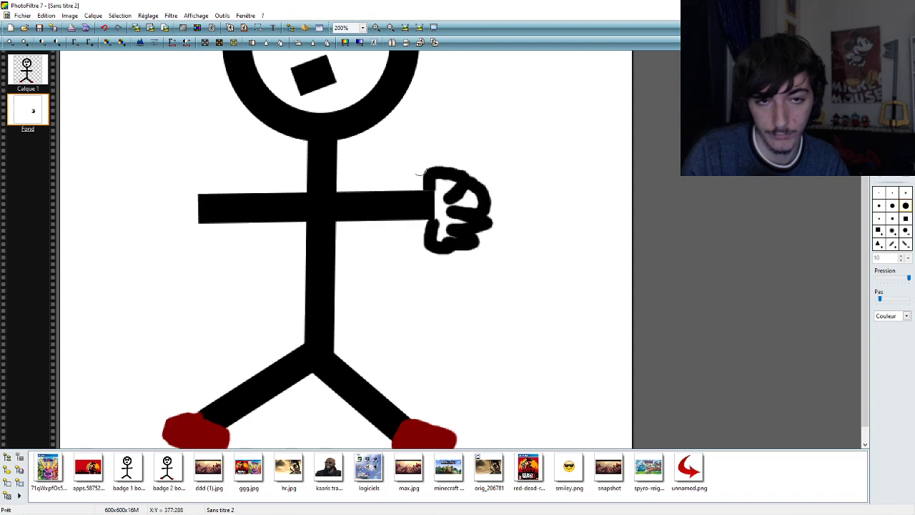
left_click(362, 27)
left_click(357, 116)
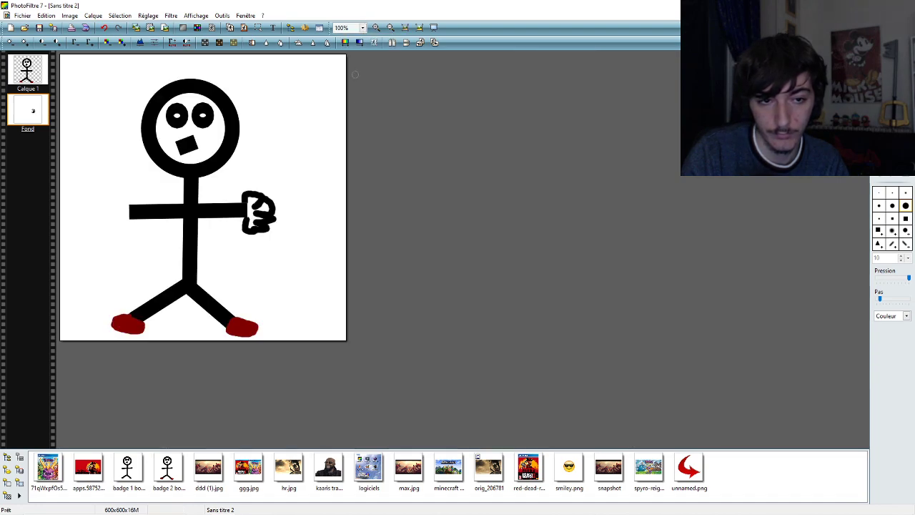
left_click(103, 27)
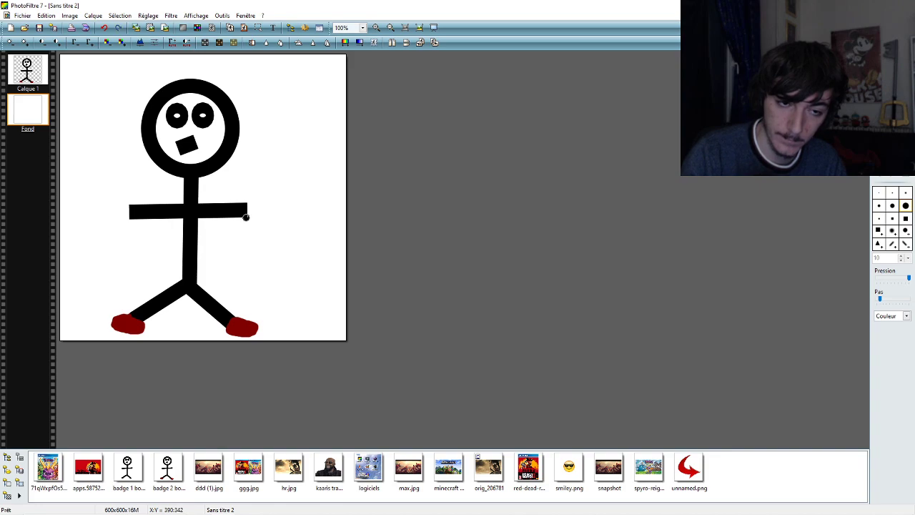
- Try a thumbs-up hand and a wider hand with a raised thumb on the arm's end, undoing each one
mouse_move(245, 217)
left_mouse_down()
mouse_move(255, 230)
mouse_move(257, 179)
mouse_move(247, 205)
left_mouse_up()
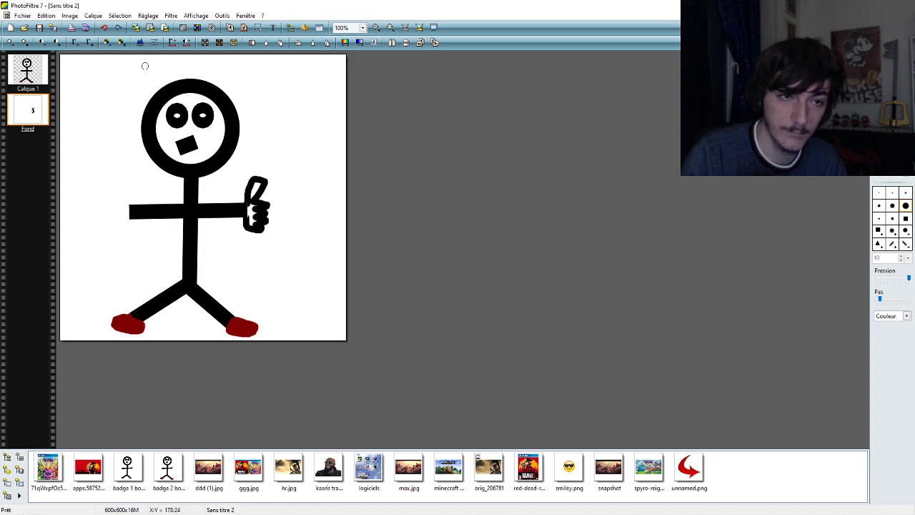
left_click(106, 27)
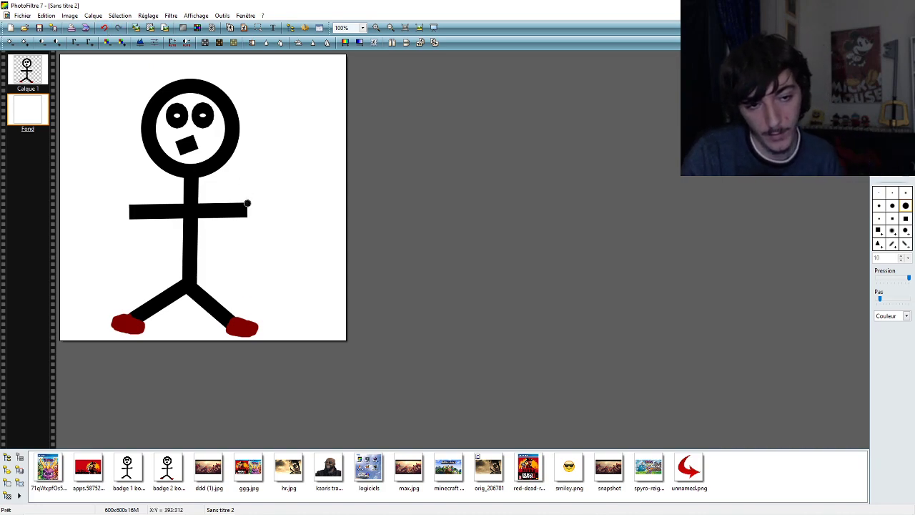
mouse_move(247, 204)
left_mouse_down()
mouse_move(263, 187)
mouse_move(258, 202)
mouse_move(273, 197)
mouse_move(264, 202)
mouse_move(271, 222)
left_mouse_up()
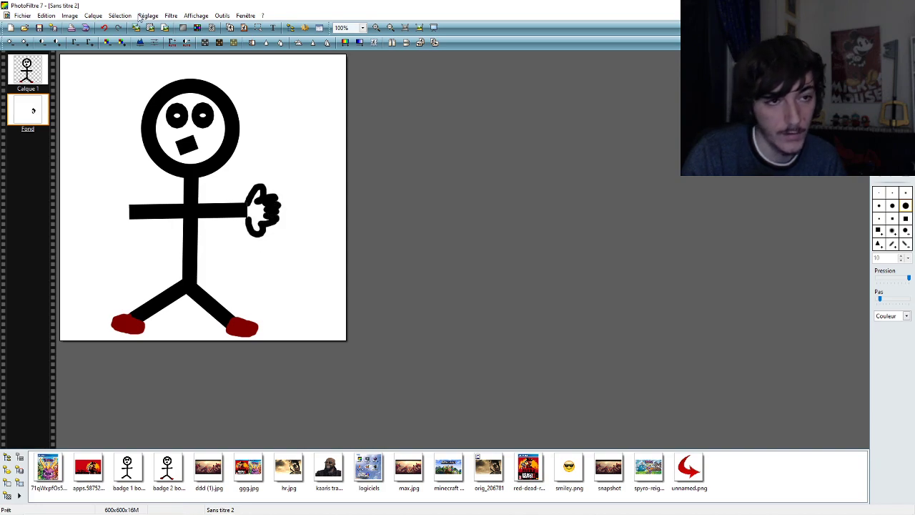
left_click(105, 27)
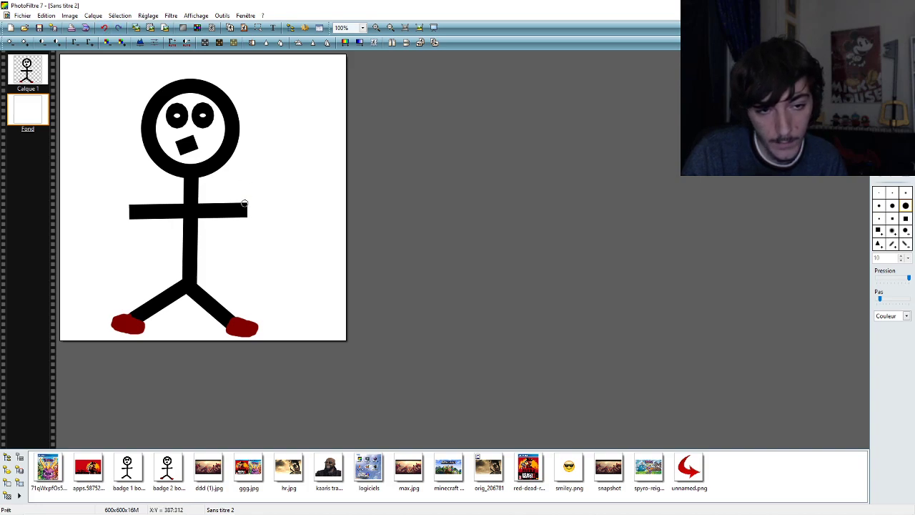
- Try a downward-slanting hand and a small rounded fist on the same arm, undoing each one
mouse_move(245, 203)
left_mouse_down()
mouse_move(261, 197)
mouse_move(251, 204)
mouse_move(277, 223)
mouse_move(252, 240)
mouse_move(248, 216)
left_mouse_up()
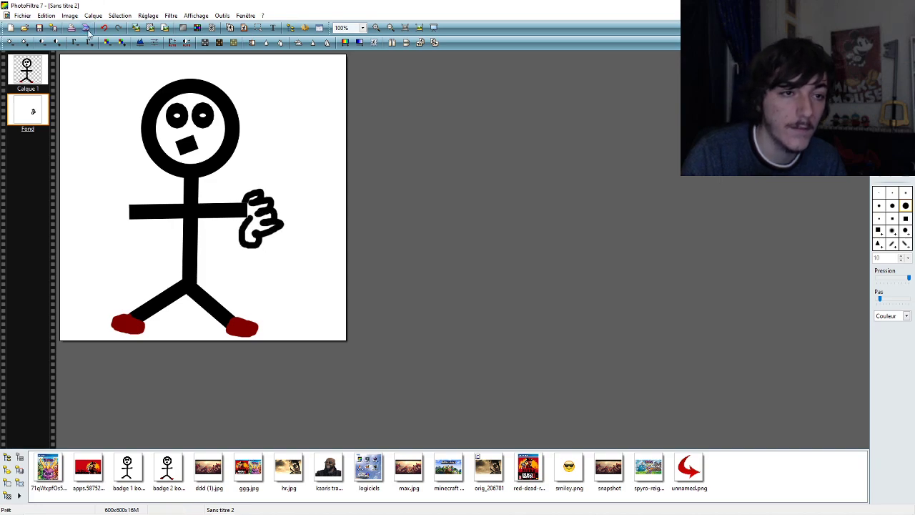
left_click(105, 28)
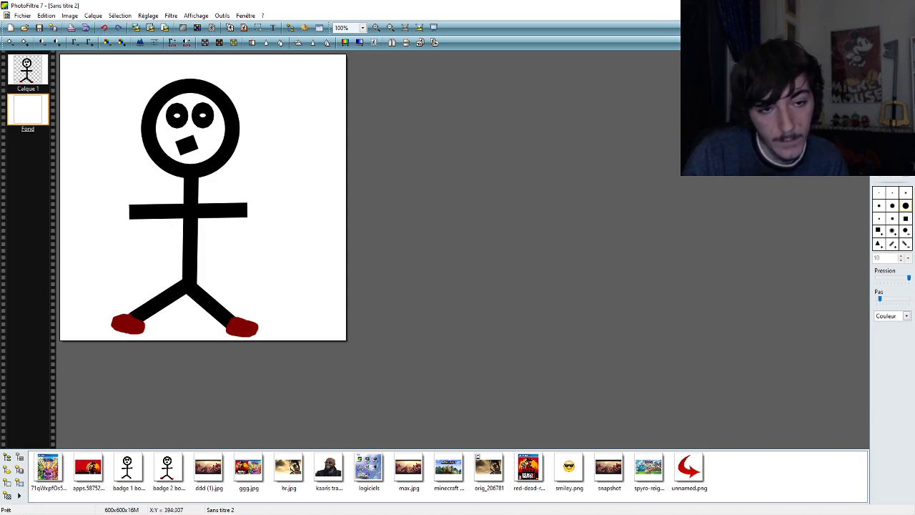
mouse_move(244, 201)
left_mouse_down()
mouse_move(243, 188)
mouse_move(268, 188)
mouse_move(262, 204)
left_mouse_up()
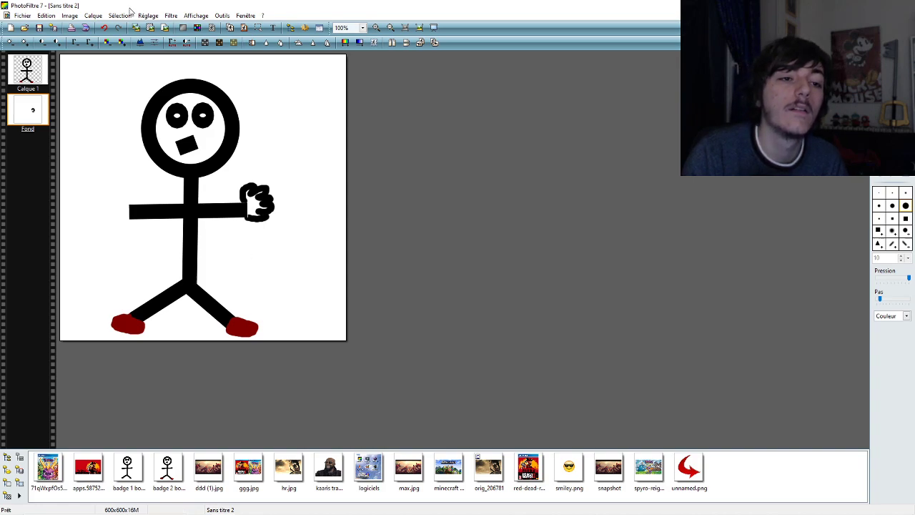
left_click(105, 27)
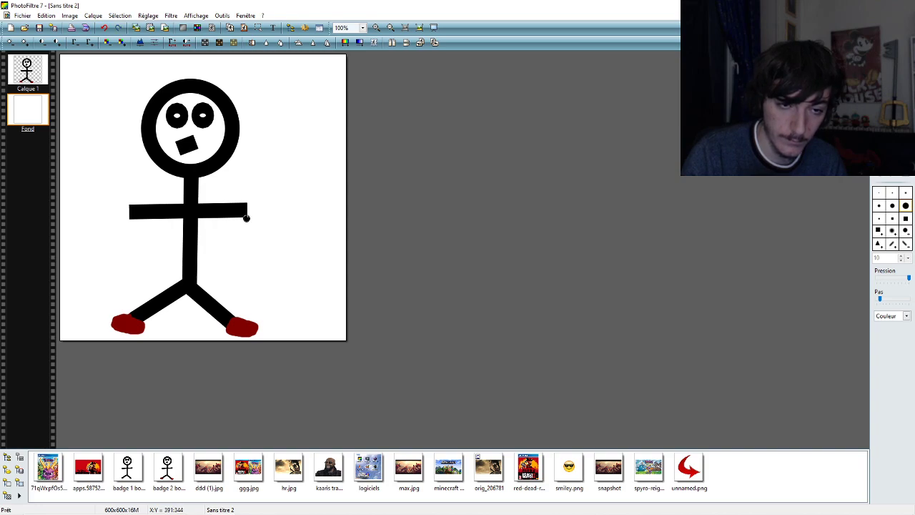
- Try a squarer fist, a simple pointed hand shape and one more hand outline on the arm, undoing each one
mouse_move(246, 218)
left_mouse_down()
mouse_move(266, 210)
mouse_move(265, 197)
mouse_move(243, 204)
left_mouse_up()
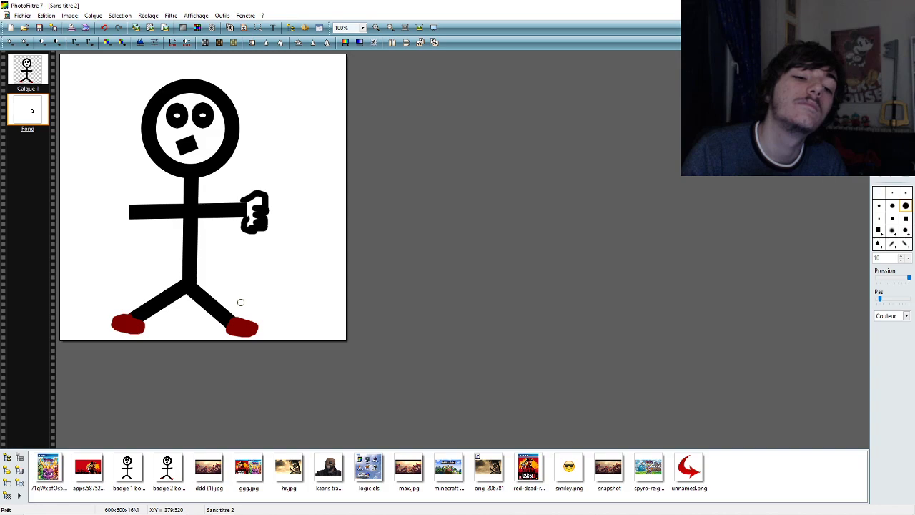
left_click(104, 27)
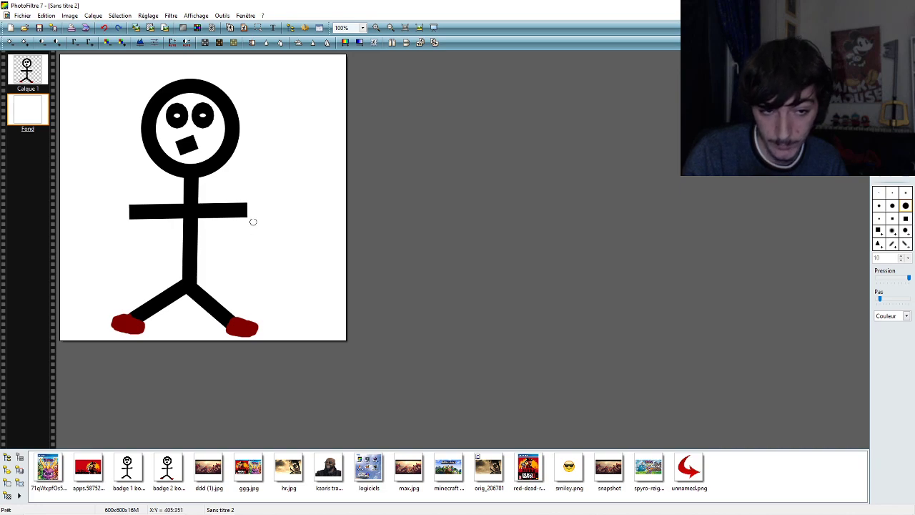
mouse_move(244, 216)
left_mouse_down()
mouse_move(273, 195)
mouse_move(240, 204)
left_mouse_up()
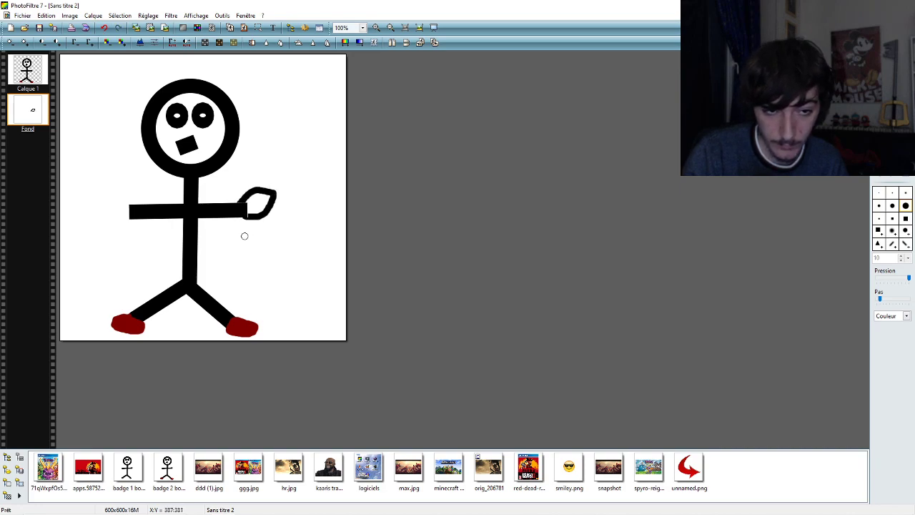
left_click(103, 27)
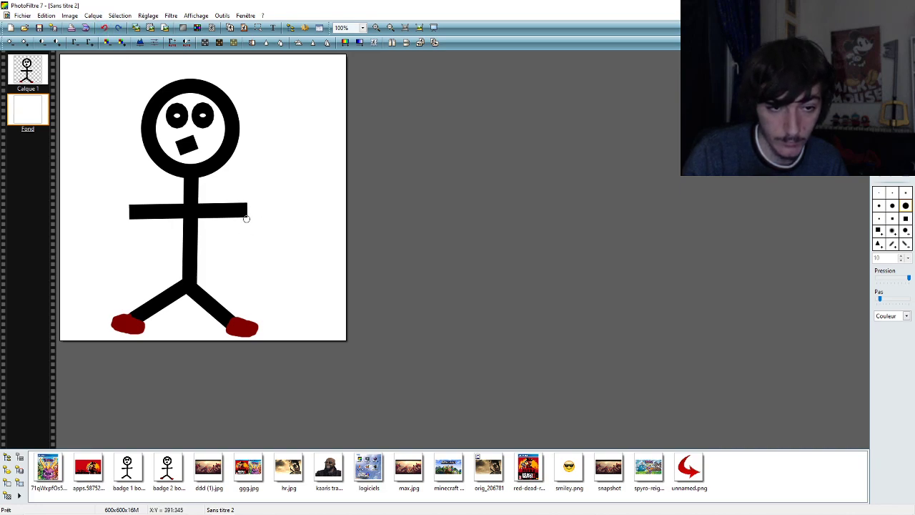
mouse_move(245, 218)
left_mouse_down()
mouse_move(268, 214)
mouse_move(256, 211)
mouse_move(266, 213)
mouse_move(269, 200)
mouse_move(258, 199)
mouse_move(268, 188)
mouse_move(243, 199)
left_mouse_up()
left_click(104, 27)
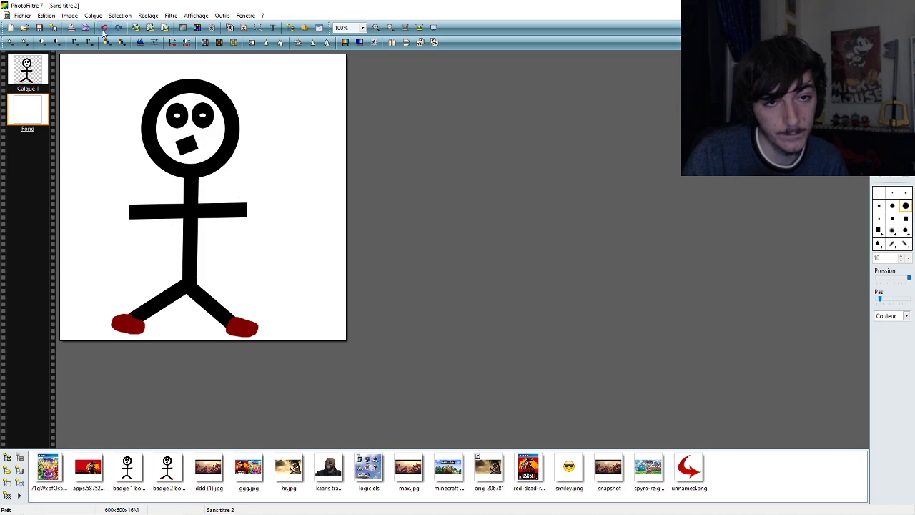
- Try a large open hand with several stacked fingers on the arm's end at 200% zoom, and undo it
left_click(362, 27)
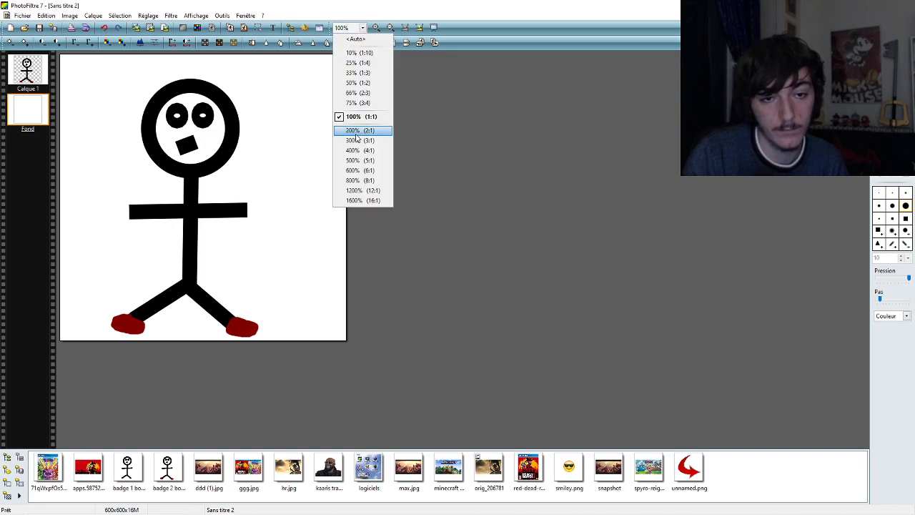
left_click(350, 133)
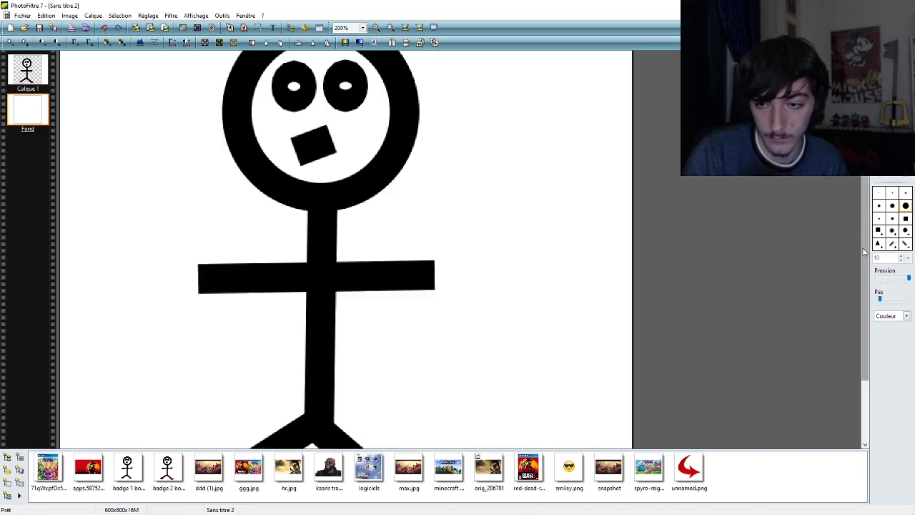
scroll(858, 247, "down", 1)
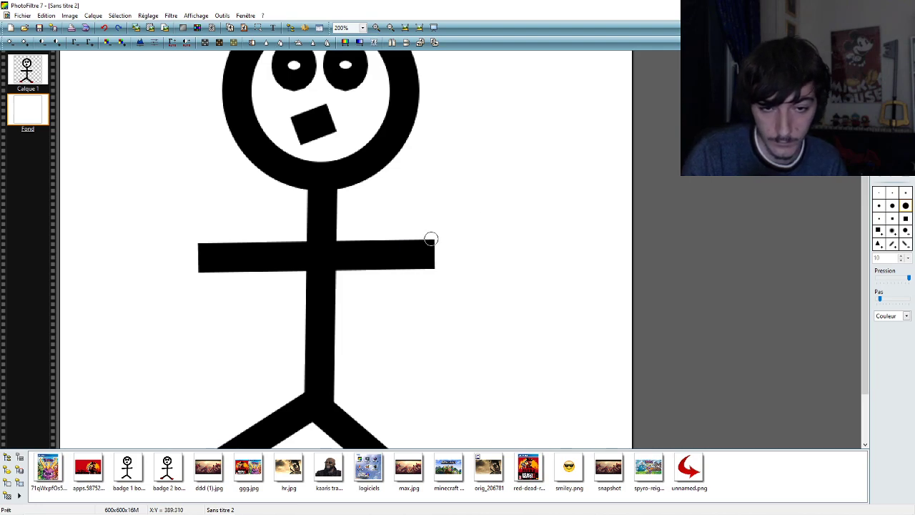
mouse_move(431, 241)
left_mouse_down()
mouse_move(460, 230)
mouse_move(449, 239)
mouse_move(462, 244)
mouse_move(445, 256)
mouse_move(430, 212)
mouse_move(465, 208)
mouse_move(445, 225)
mouse_move(485, 227)
mouse_move(462, 245)
mouse_move(458, 266)
mouse_move(490, 275)
mouse_move(469, 297)
mouse_move(434, 265)
left_mouse_up()
left_click(104, 28)
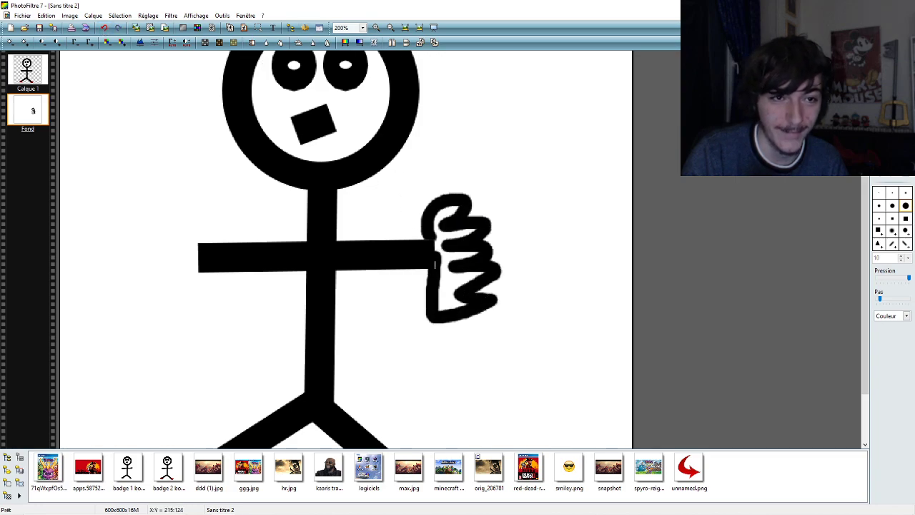
left_click(104, 28)
left_click(363, 27)
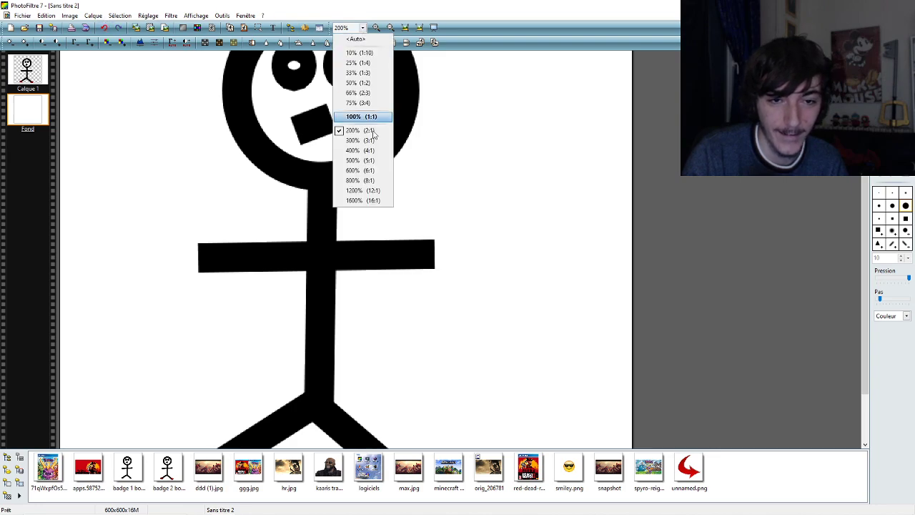
left_click(350, 117)
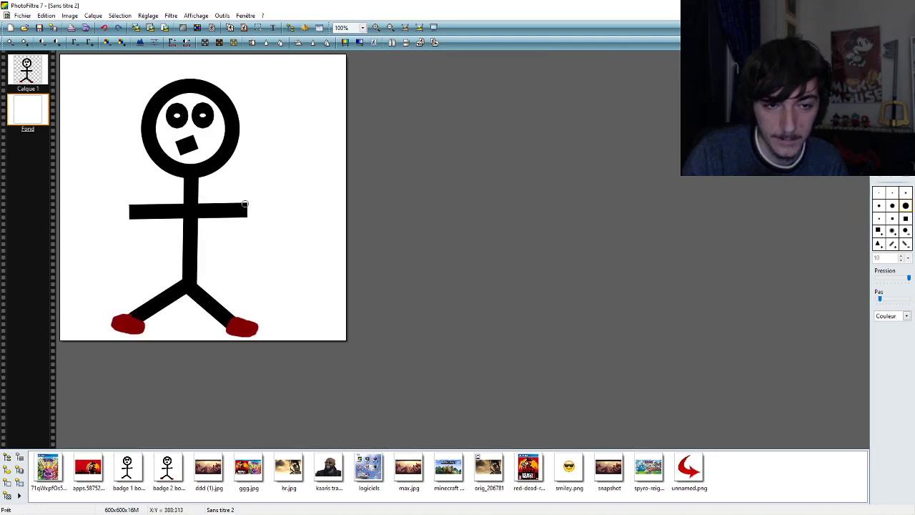
- Try a small pointed fist, a short finger stroke, a rounded fist and a narrower fist on the arm, undoing each one
mouse_move(244, 205)
left_mouse_down()
mouse_move(271, 203)
mouse_move(258, 217)
mouse_move(269, 225)
mouse_move(247, 220)
left_mouse_up()
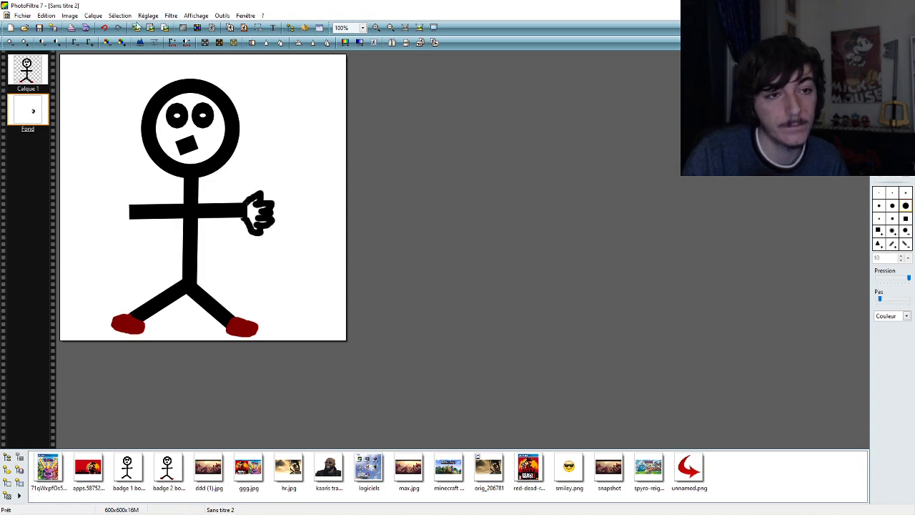
left_click(103, 28)
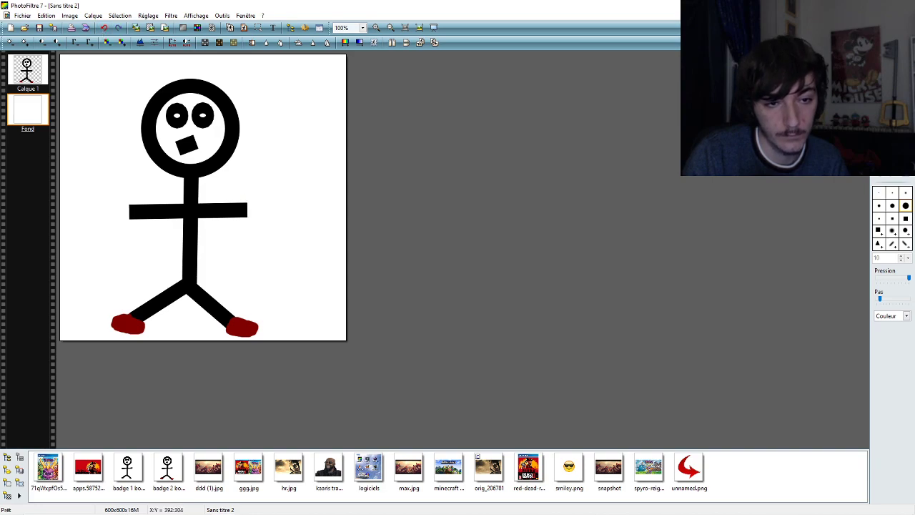
left_click_drag(244, 205, 258, 190)
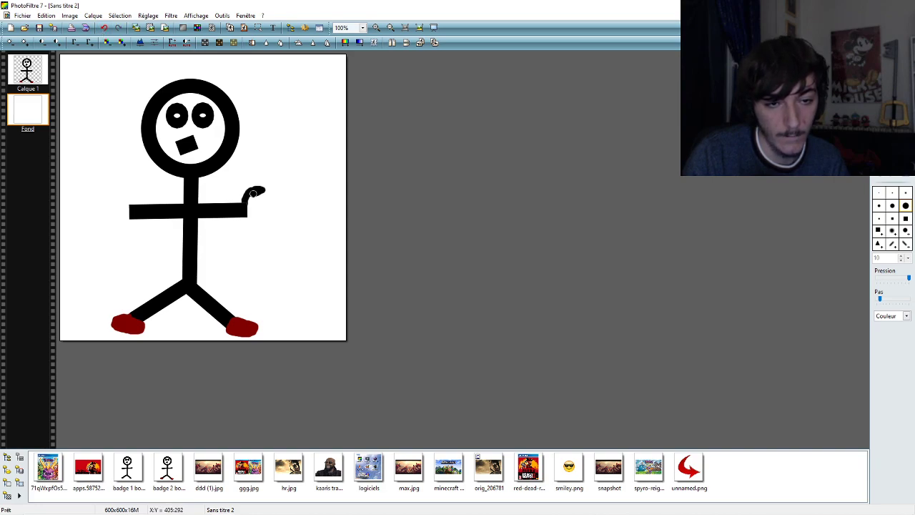
left_click(104, 28)
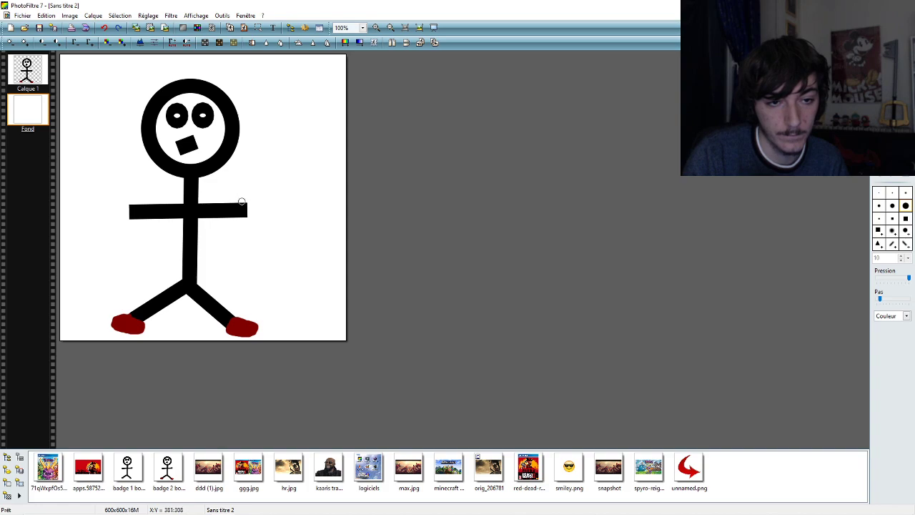
mouse_move(245, 204)
left_mouse_down()
mouse_move(263, 190)
mouse_move(255, 199)
mouse_move(268, 204)
mouse_move(254, 229)
mouse_move(245, 221)
left_mouse_up()
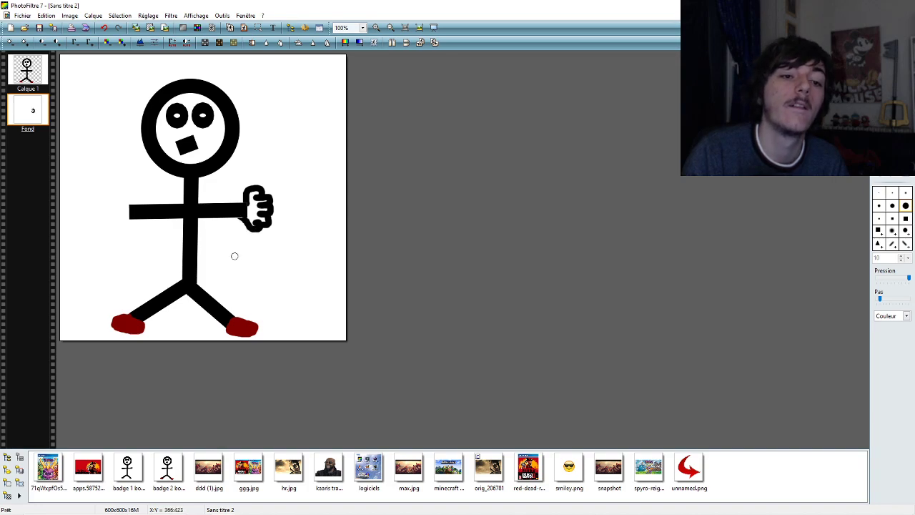
left_click(104, 28)
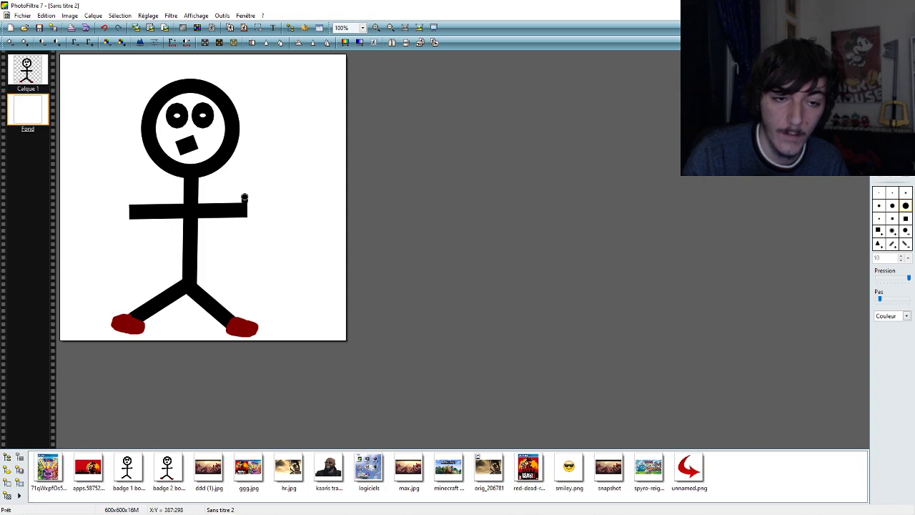
mouse_move(244, 197)
left_mouse_down()
mouse_move(256, 189)
mouse_move(260, 220)
mouse_move(244, 220)
left_mouse_up()
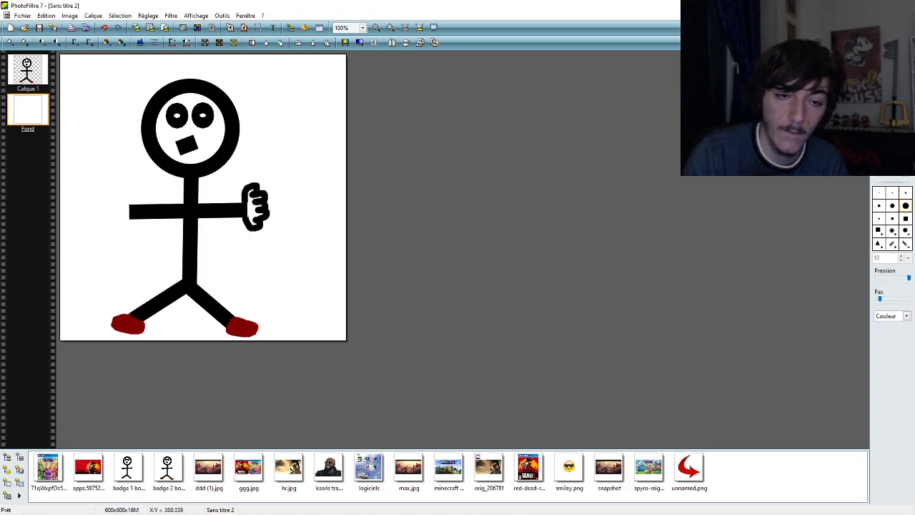
left_click(104, 29)
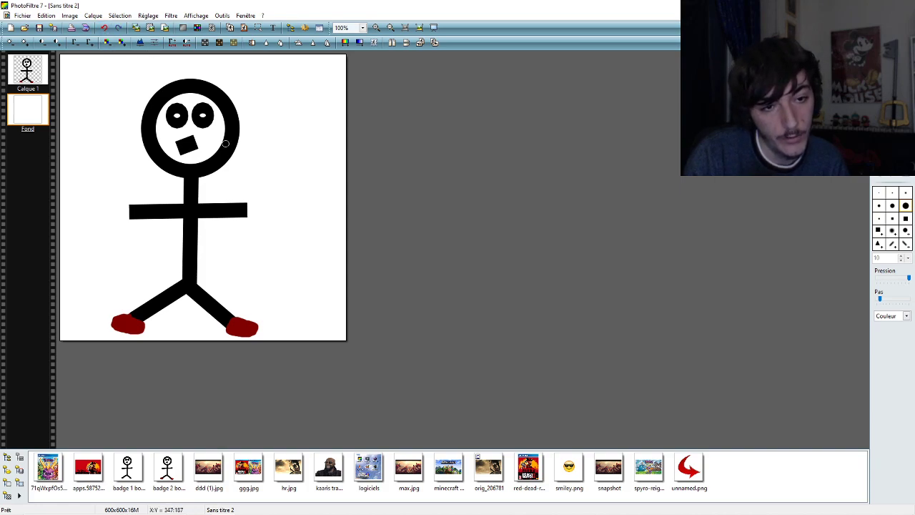
- Try two partial finger outlines and a long downward-slanting hand on the arm's end, undoing each one
mouse_move(246, 201)
left_mouse_down()
mouse_move(245, 187)
mouse_move(257, 185)
mouse_move(270, 192)
mouse_move(258, 205)
left_mouse_up()
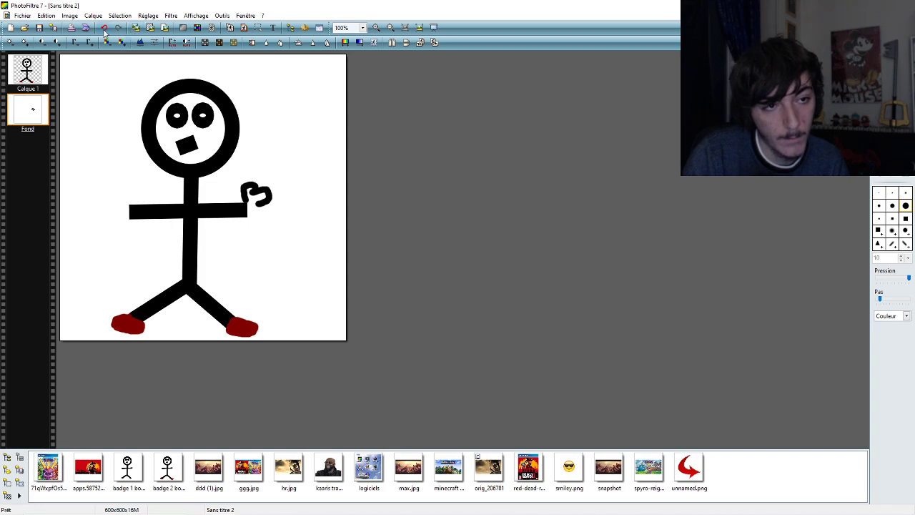
left_click(105, 28)
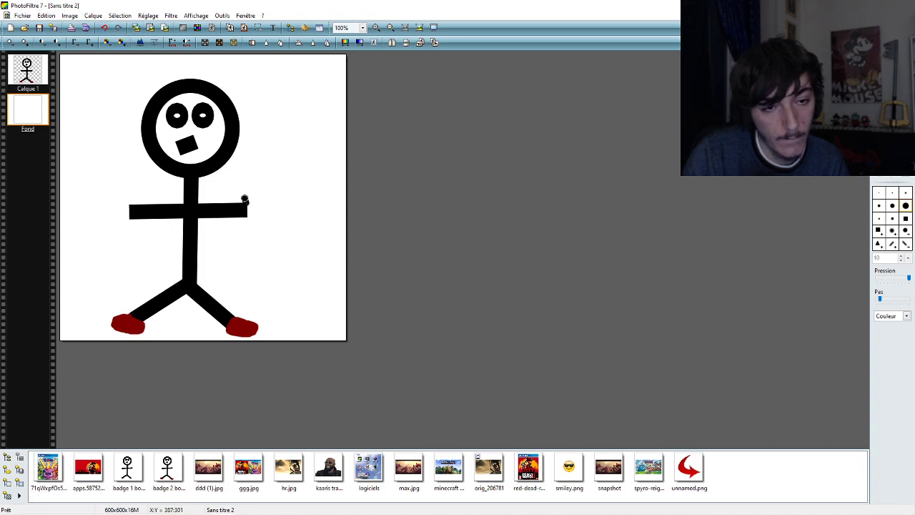
left_click_drag(245, 200, 255, 197)
left_click(104, 29)
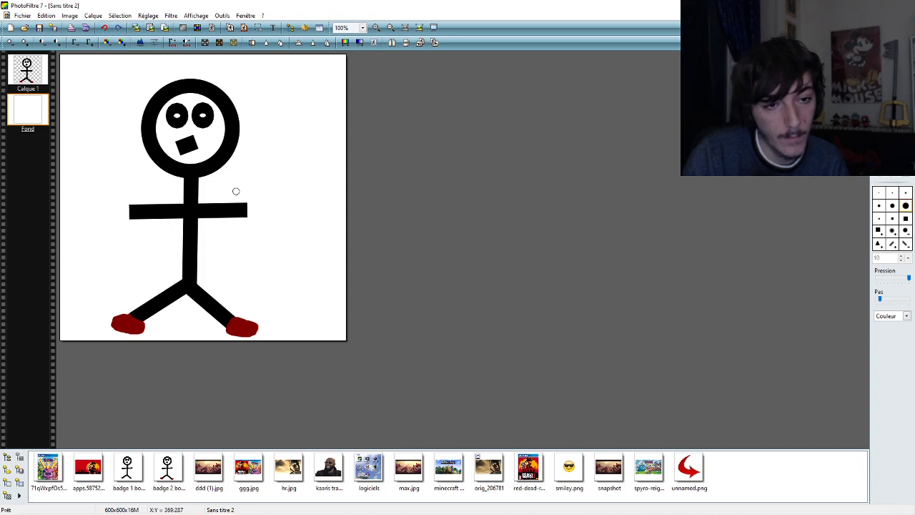
mouse_move(245, 203)
left_mouse_down()
mouse_move(256, 184)
mouse_move(258, 202)
mouse_move(273, 208)
mouse_move(261, 213)
mouse_move(279, 230)
mouse_move(241, 202)
left_mouse_up()
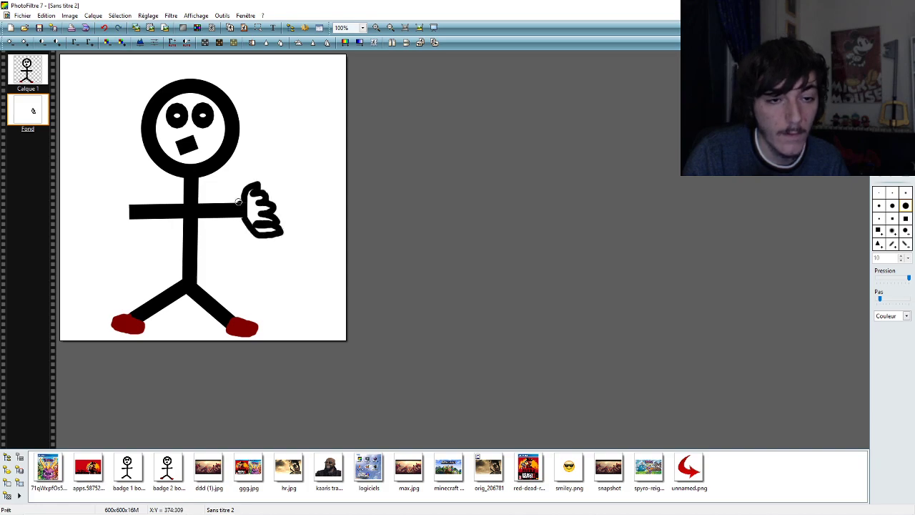
left_click(104, 29)
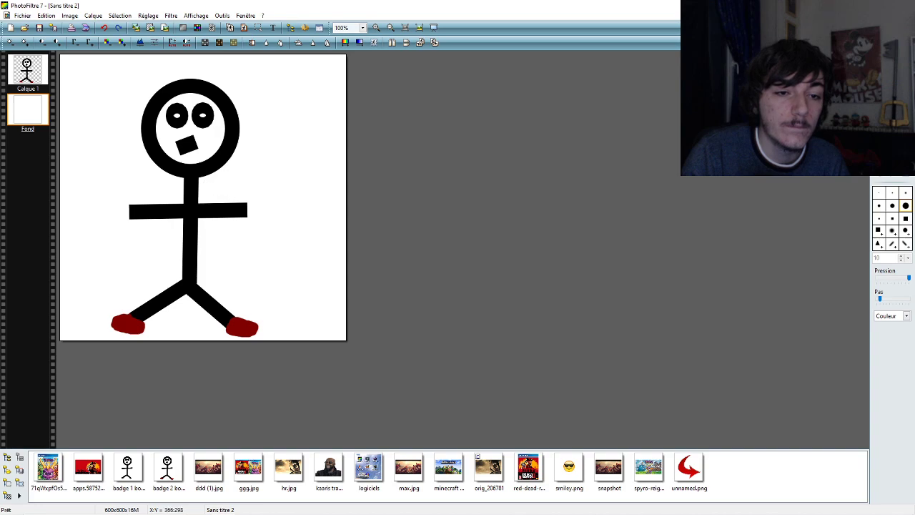
- Try another finger outline, a compact closed fist and a set of outstretched fingers on the arm, undoing each one
left_click_drag(245, 196, 273, 220)
left_click(104, 27)
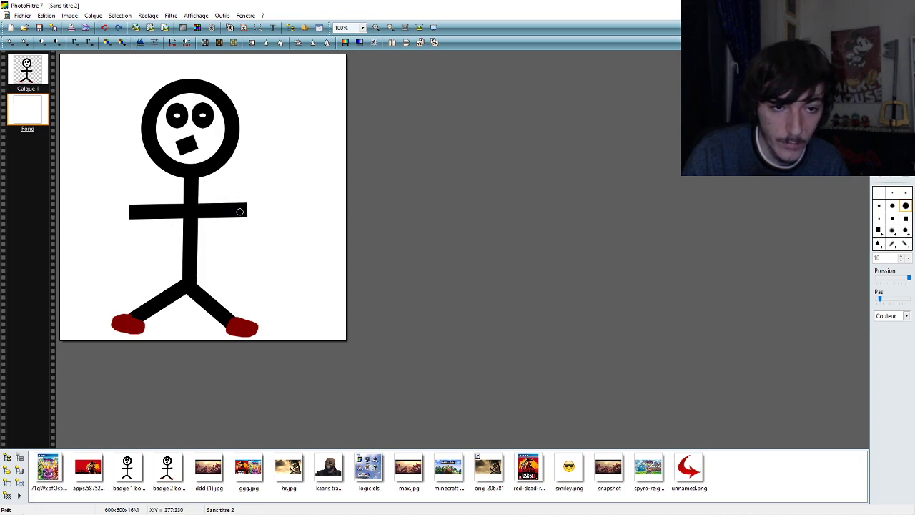
mouse_move(247, 199)
left_mouse_down()
mouse_move(257, 201)
mouse_move(262, 227)
mouse_move(245, 218)
left_mouse_up()
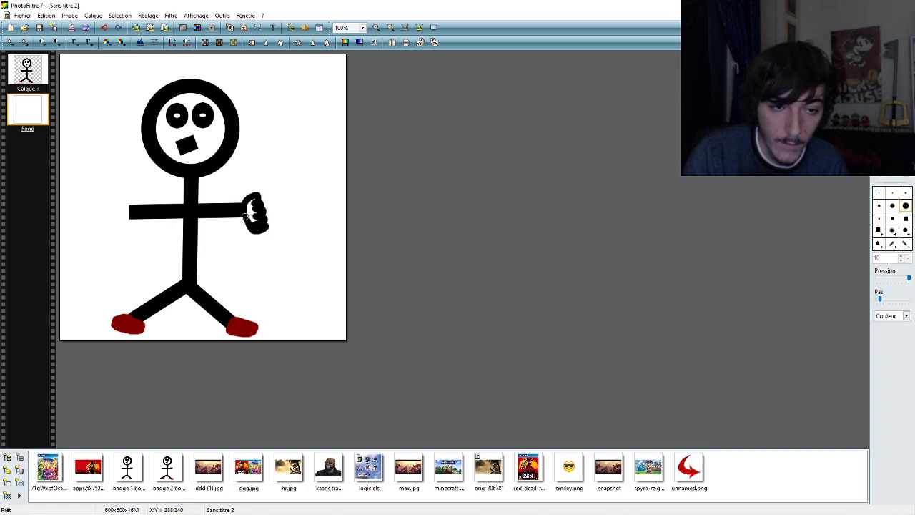
left_click(104, 27)
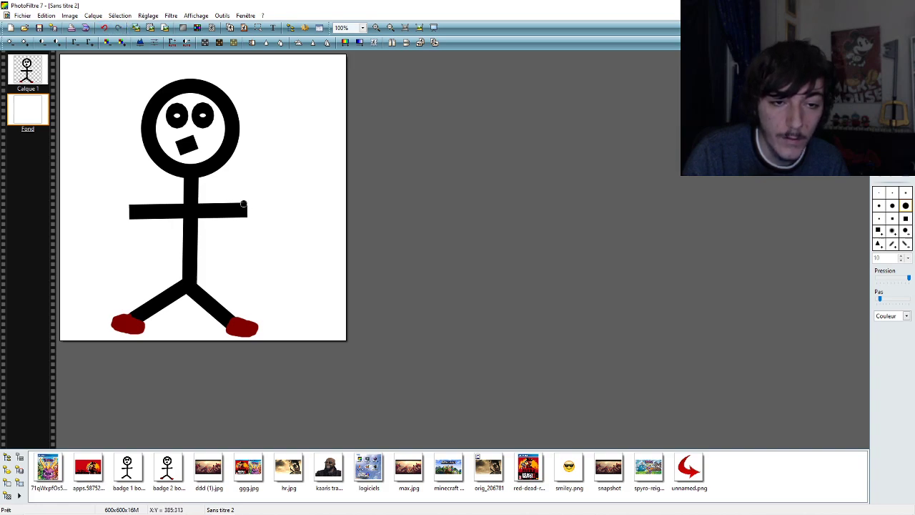
mouse_move(244, 205)
left_mouse_down()
mouse_move(261, 195)
mouse_move(253, 201)
mouse_move(284, 217)
left_mouse_up()
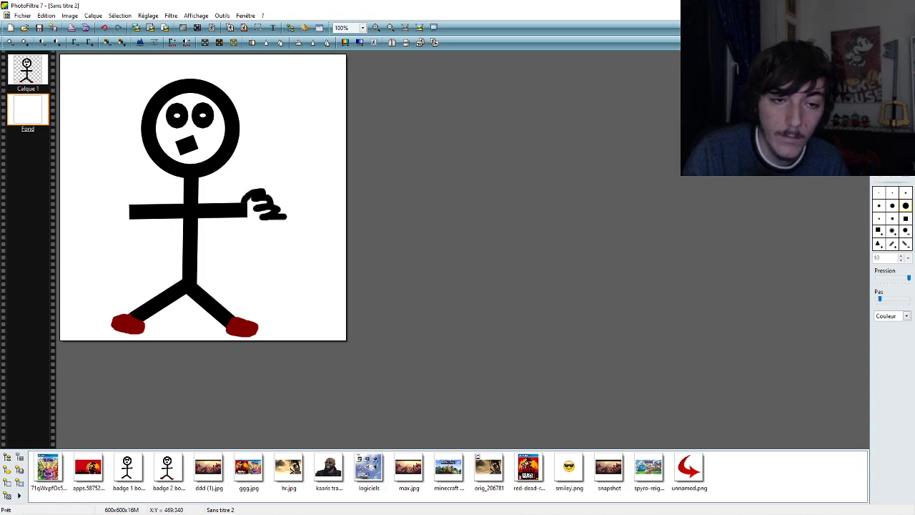
left_click(104, 29)
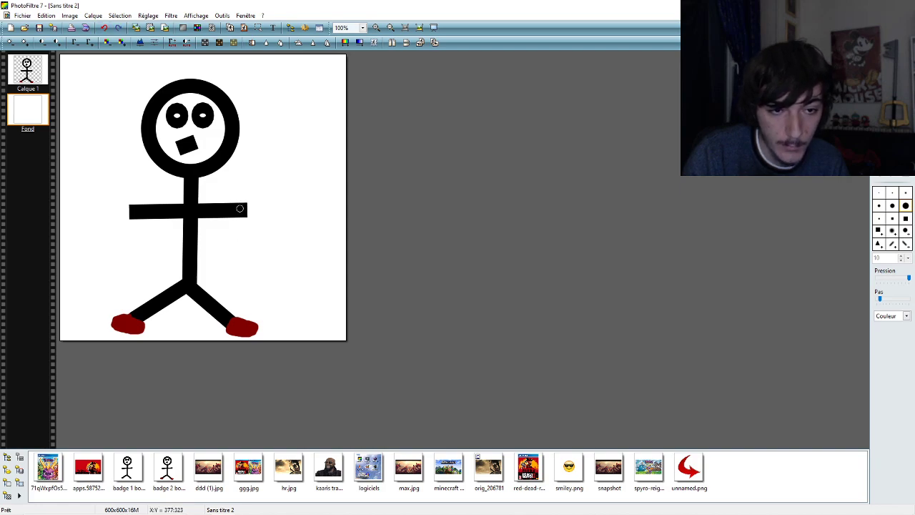
- Try a hand with long looped fingers, another hand outline and a few curled fingers on the arm's end, undoing each one
mouse_move(244, 204)
left_mouse_down()
mouse_move(275, 205)
mouse_move(260, 218)
mouse_move(279, 228)
mouse_move(244, 222)
left_mouse_up()
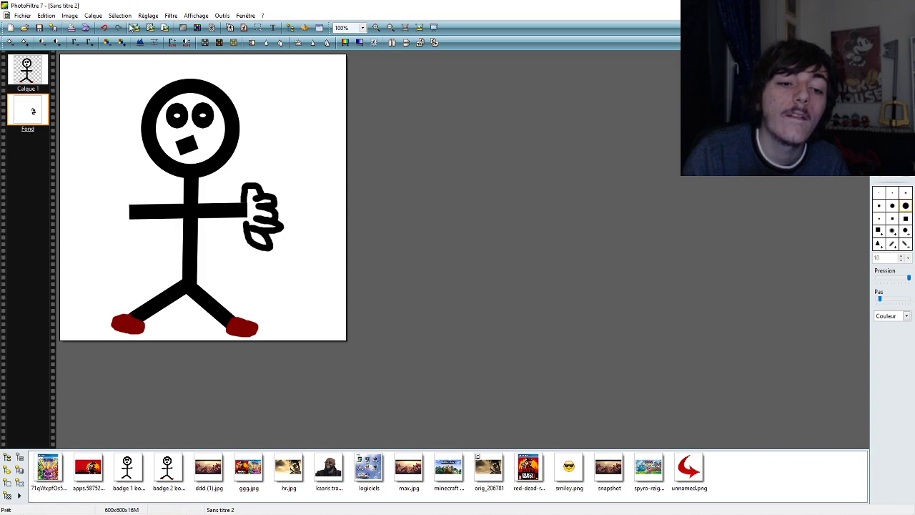
left_click(104, 28)
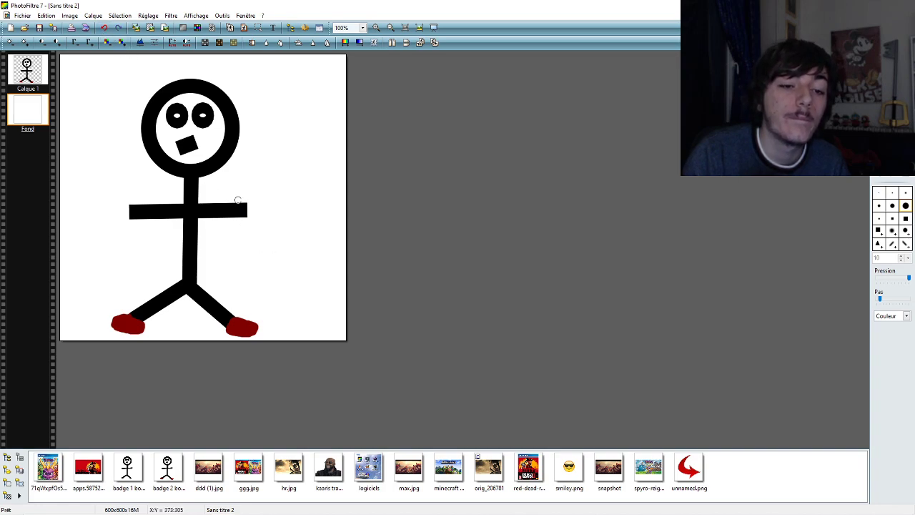
mouse_move(243, 203)
left_mouse_down()
mouse_move(262, 192)
mouse_move(252, 199)
mouse_move(265, 202)
mouse_move(251, 206)
mouse_move(270, 216)
mouse_move(266, 230)
mouse_move(240, 238)
left_mouse_up()
left_click(105, 29)
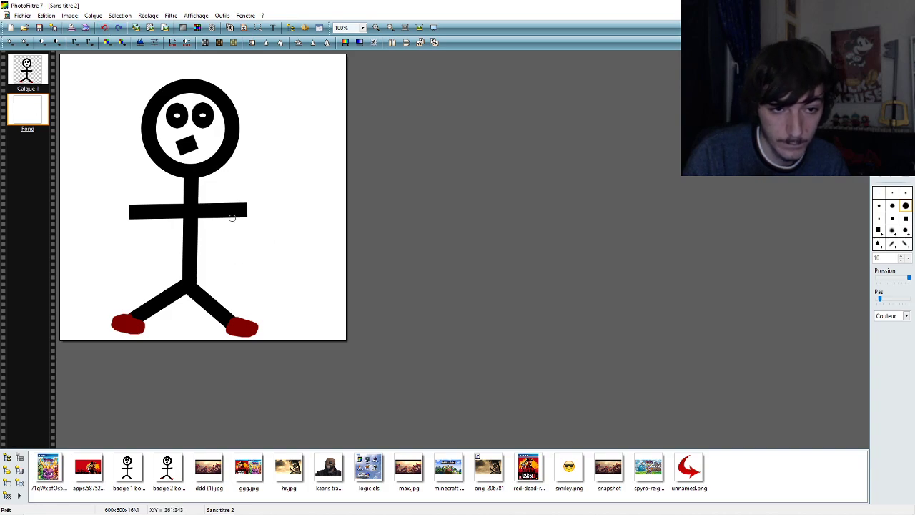
mouse_move(244, 200)
left_mouse_down()
mouse_move(255, 189)
mouse_move(267, 195)
mouse_move(260, 210)
left_mouse_up()
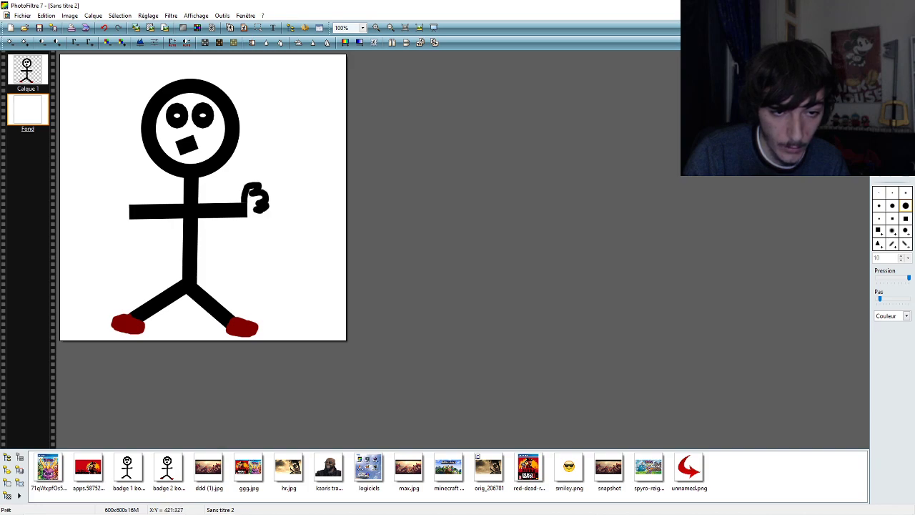
left_click(106, 28)
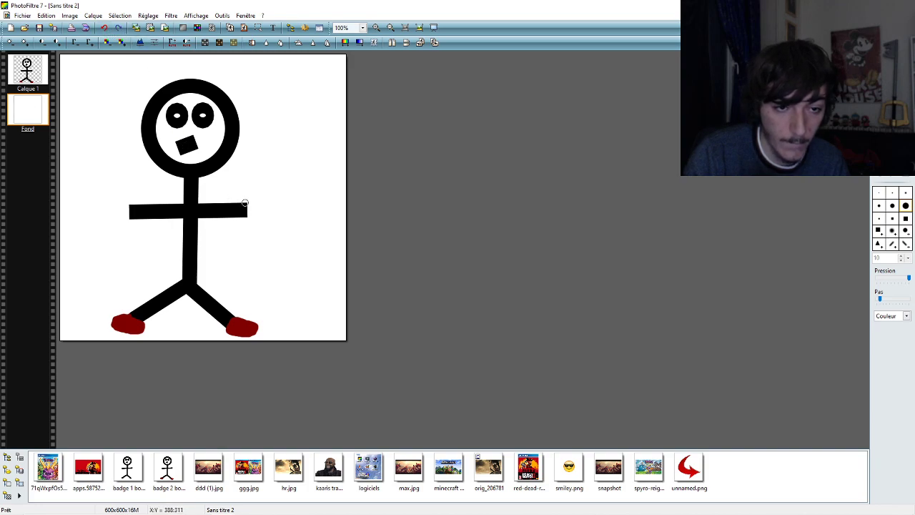
- Try a hand with a wide lower palm, a tall slanted hand and a short wavy finger stroke, undoing each one
mouse_move(245, 203)
left_mouse_down()
mouse_move(267, 209)
mouse_move(260, 218)
mouse_move(271, 238)
mouse_move(237, 223)
left_mouse_up()
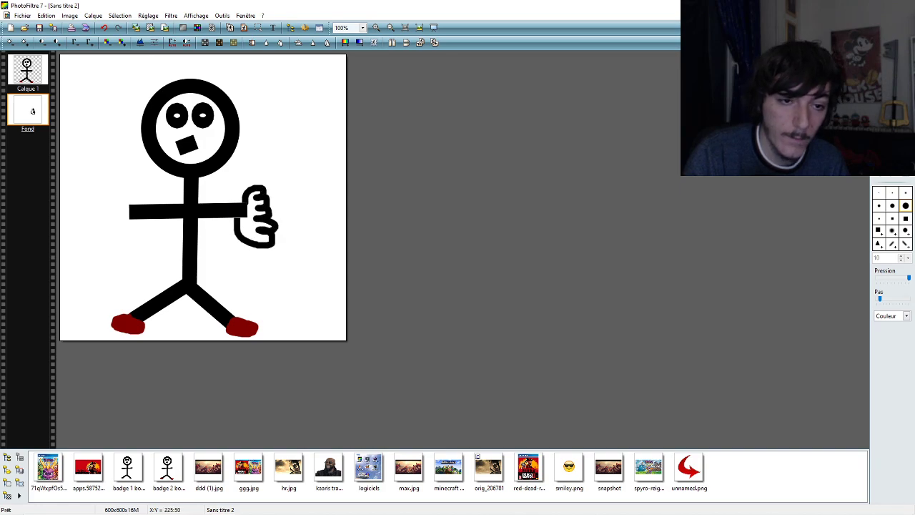
left_click(105, 28)
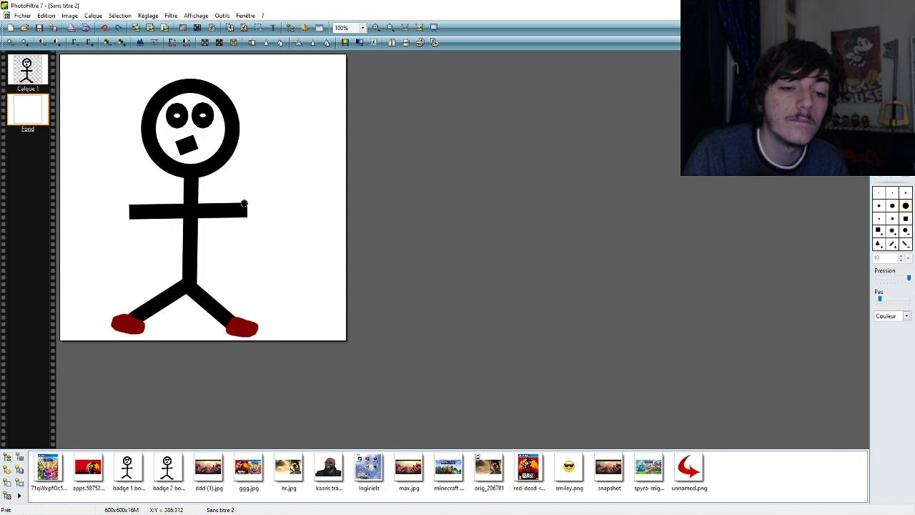
mouse_move(244, 203)
left_mouse_down()
mouse_move(263, 189)
mouse_move(255, 192)
mouse_move(275, 222)
mouse_move(258, 236)
mouse_move(247, 210)
left_mouse_up()
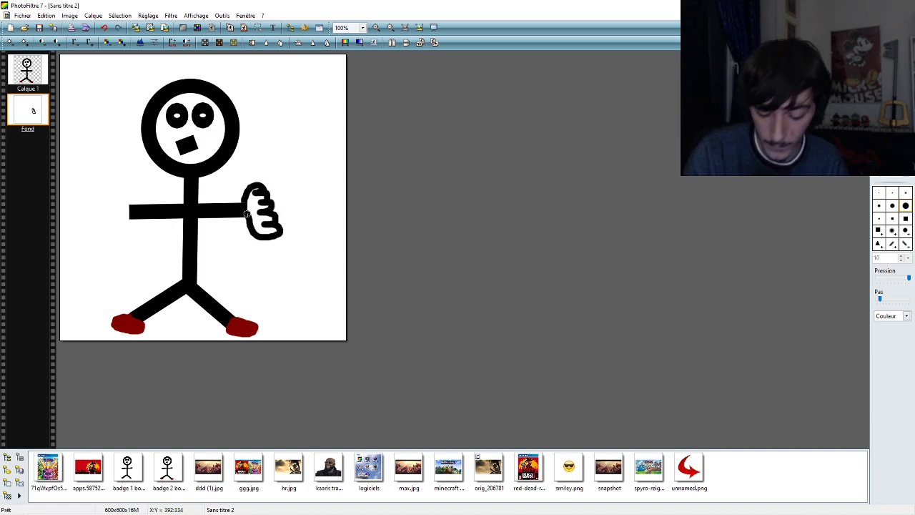
left_click(104, 27)
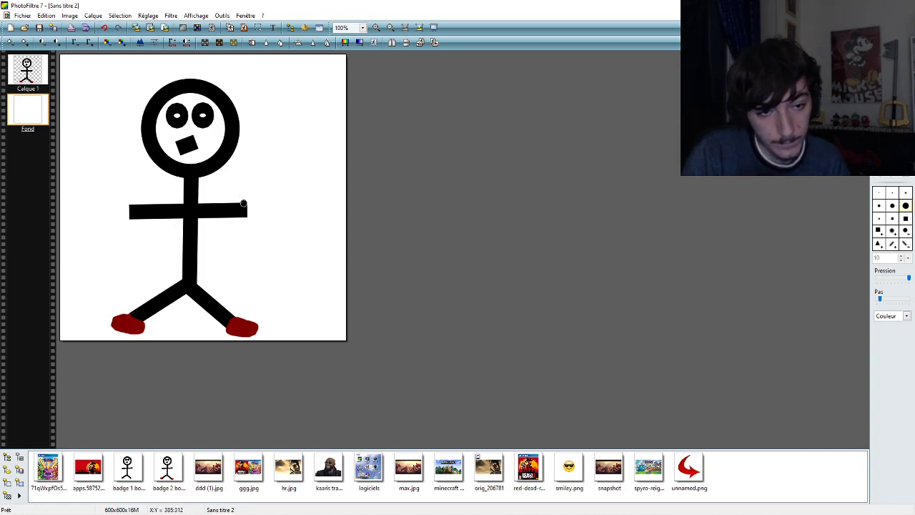
mouse_move(243, 205)
left_mouse_down()
mouse_move(252, 189)
mouse_move(268, 210)
left_mouse_up()
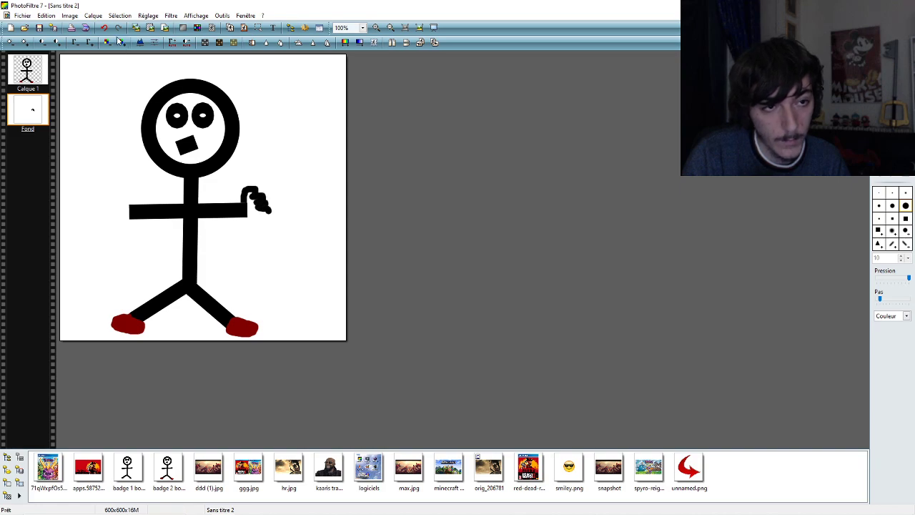
key("ctrl+z")
- Try two curled-finger hand outlines on the arm's end at 200% zoom, undoing both and returning to 100%
left_click(362, 27)
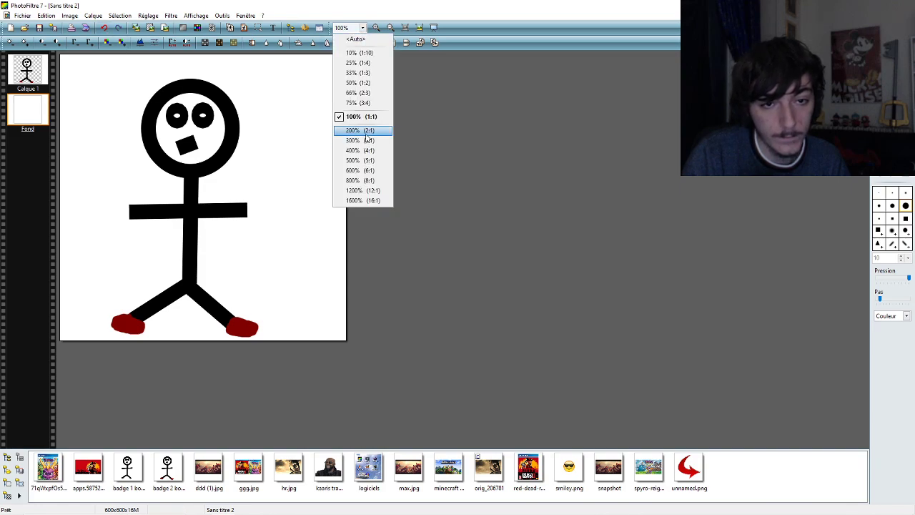
left_click(366, 132)
mouse_move(425, 260)
left_mouse_down()
mouse_move(462, 245)
mouse_move(447, 256)
mouse_move(466, 269)
mouse_move(429, 257)
mouse_move(459, 238)
mouse_move(447, 257)
mouse_move(469, 266)
mouse_move(465, 290)
mouse_move(436, 309)
mouse_move(411, 292)
left_mouse_up()
left_click(106, 30)
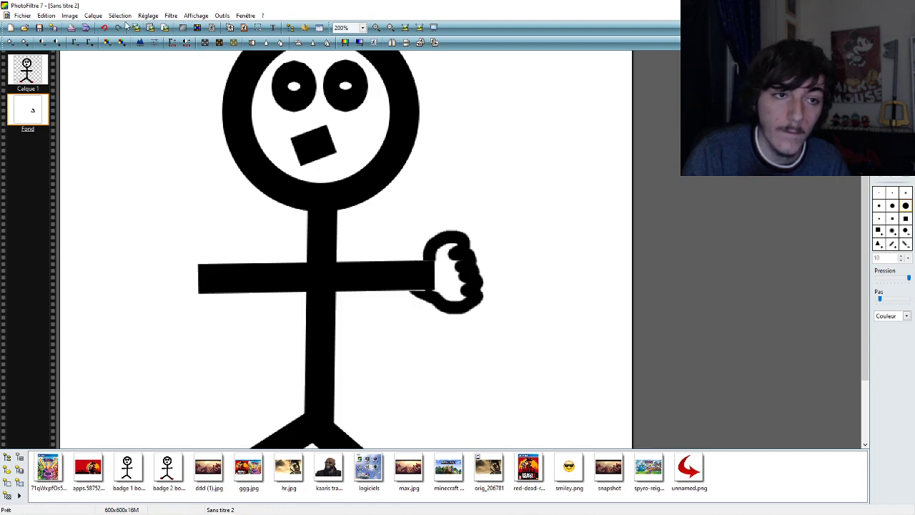
left_click(107, 27)
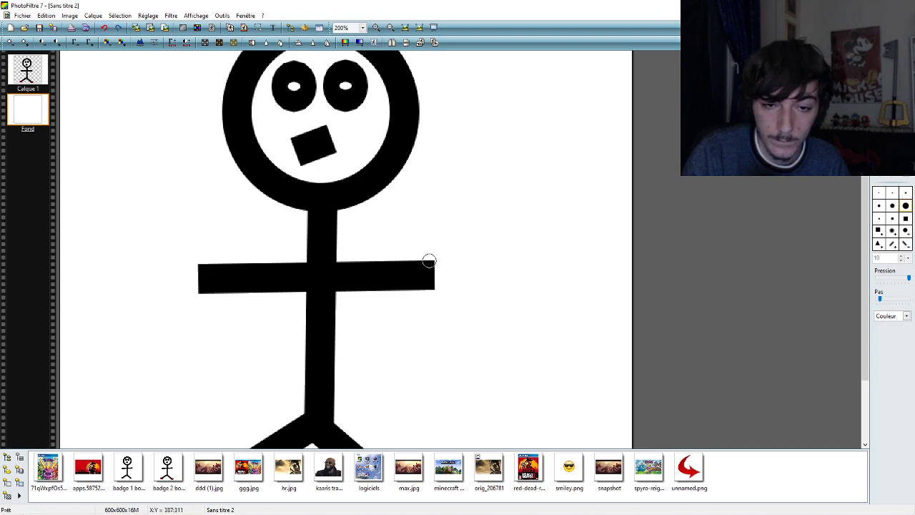
mouse_move(429, 261)
left_mouse_down()
mouse_move(461, 242)
mouse_move(449, 250)
mouse_move(479, 245)
mouse_move(465, 263)
mouse_move(481, 265)
mouse_move(469, 279)
mouse_move(483, 279)
mouse_move(469, 296)
mouse_move(478, 300)
mouse_move(474, 310)
mouse_move(426, 285)
left_mouse_up()
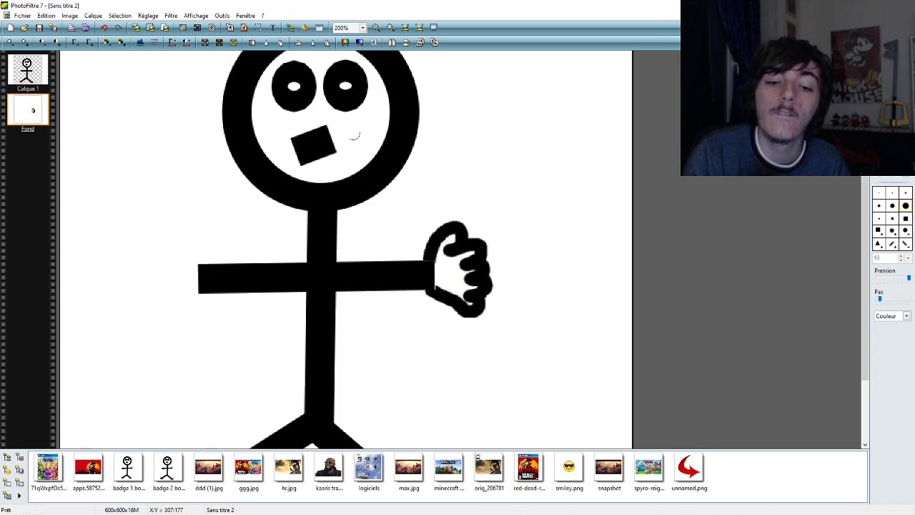
left_click(362, 27)
left_click(358, 116)
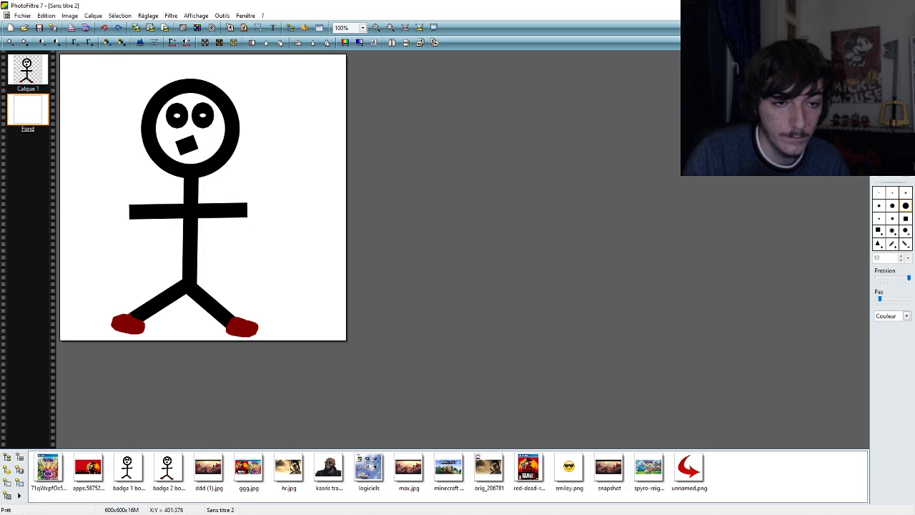
- Try a downward-slanting hand on the Calque 1 layer and a short stroke at the arm's end, undoing each one
left_click(38, 74)
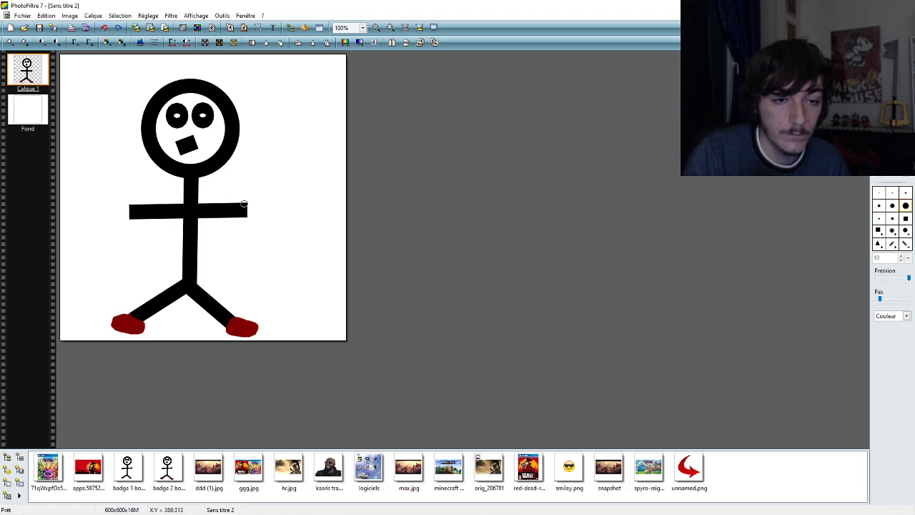
mouse_move(244, 205)
left_mouse_down()
mouse_move(261, 190)
mouse_move(256, 202)
mouse_move(267, 212)
mouse_move(258, 218)
mouse_move(270, 230)
mouse_move(236, 223)
left_mouse_up()
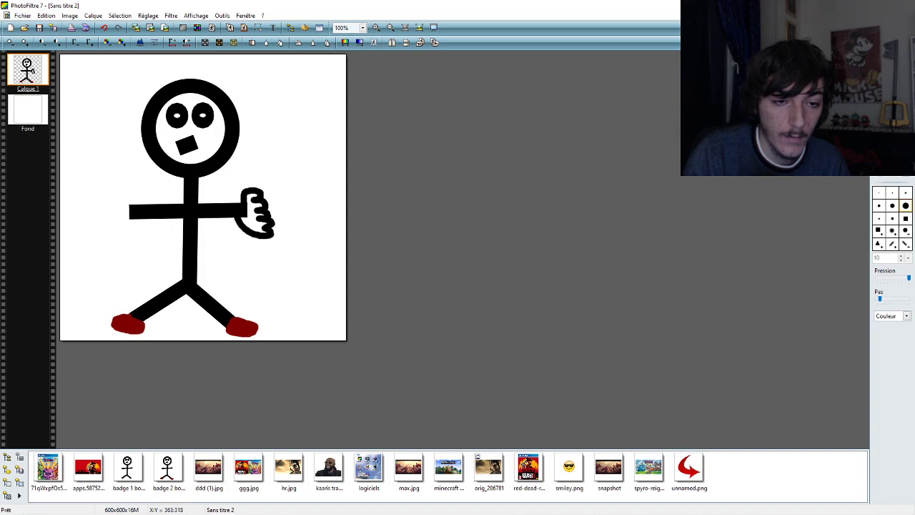
left_click(105, 28)
mouse_move(243, 203)
left_mouse_down()
mouse_move(248, 184)
mouse_move(256, 195)
left_mouse_up()
left_click(105, 27)
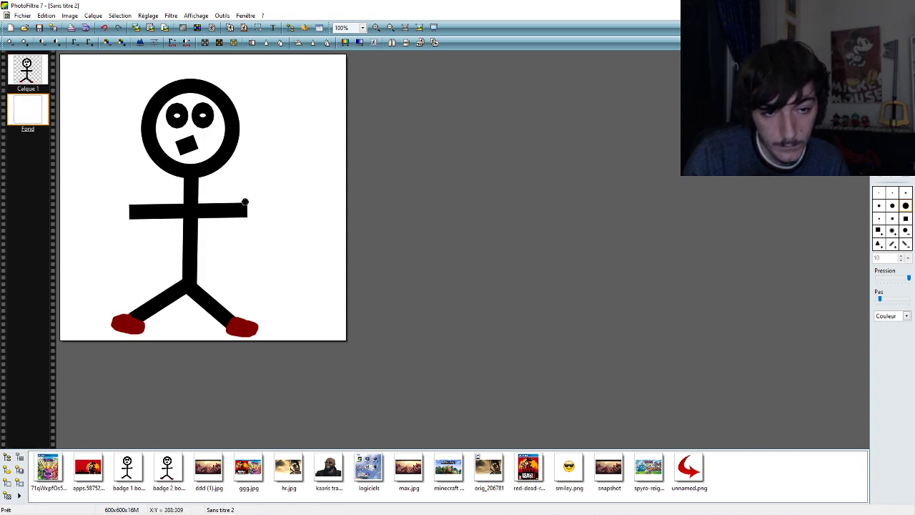
- Try three hand outlines with curled fingers on the Fond layer at the arm's end, undoing each one
mouse_move(245, 203)
left_mouse_down()
mouse_move(259, 190)
mouse_move(252, 202)
mouse_move(263, 201)
mouse_move(259, 214)
mouse_move(270, 219)
mouse_move(256, 231)
mouse_move(244, 220)
left_mouse_up()
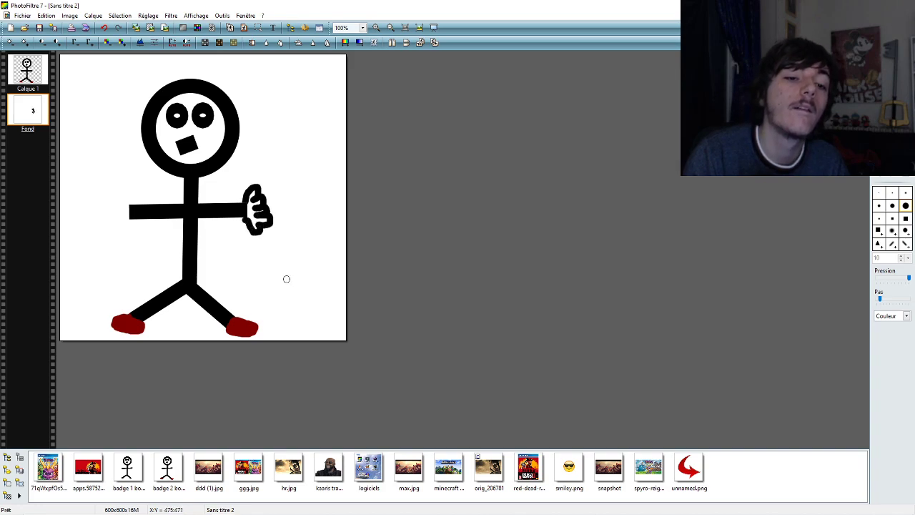
key("ctrl+z")
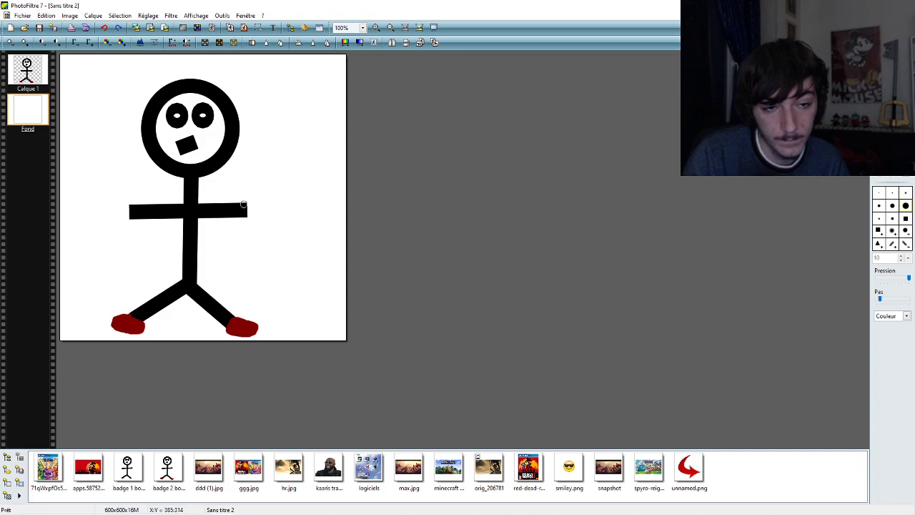
mouse_move(243, 205)
left_mouse_down()
mouse_move(250, 188)
mouse_move(268, 208)
mouse_move(259, 212)
mouse_move(271, 214)
mouse_move(256, 228)
mouse_move(244, 215)
left_mouse_up()
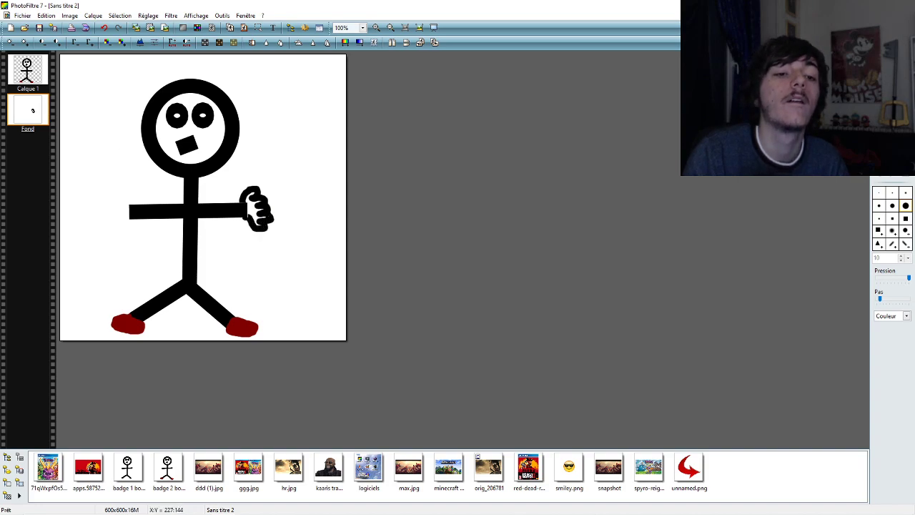
left_click(104, 28)
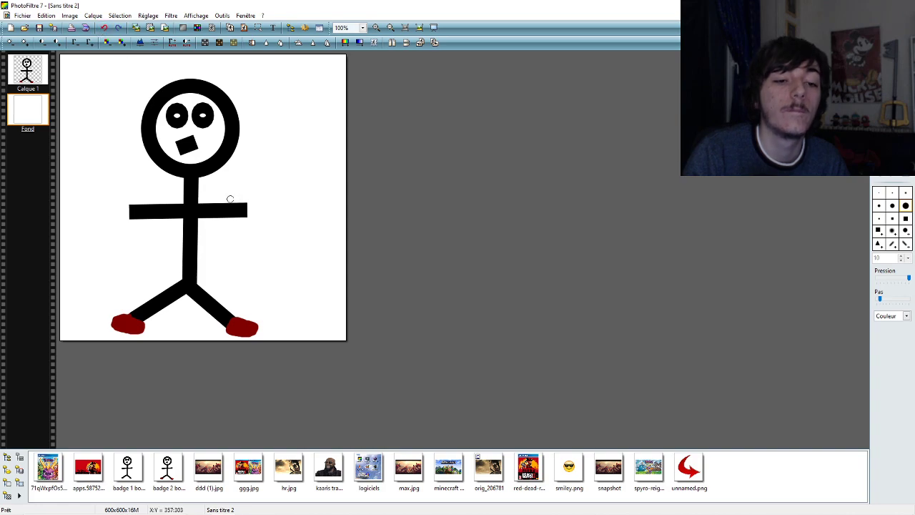
mouse_move(243, 204)
left_mouse_down()
mouse_move(243, 187)
mouse_move(264, 223)
mouse_move(251, 237)
mouse_move(244, 218)
left_mouse_up()
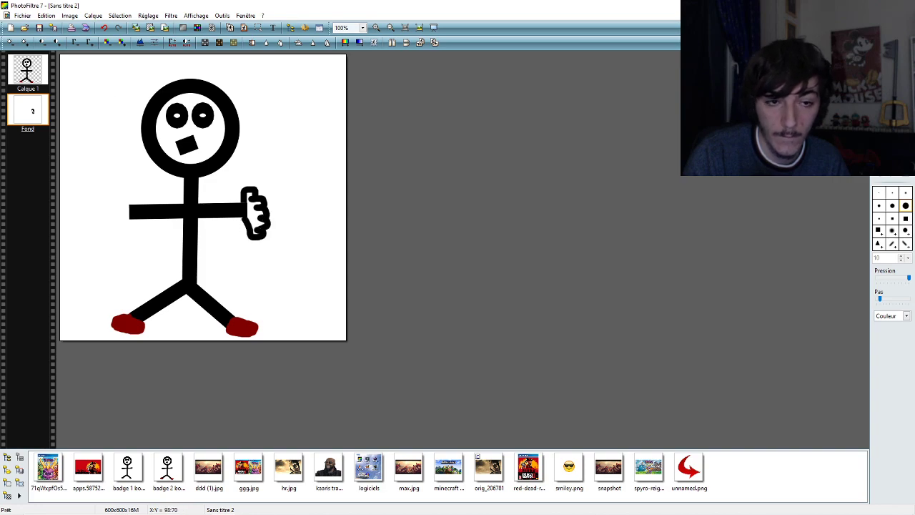
left_click(104, 27)
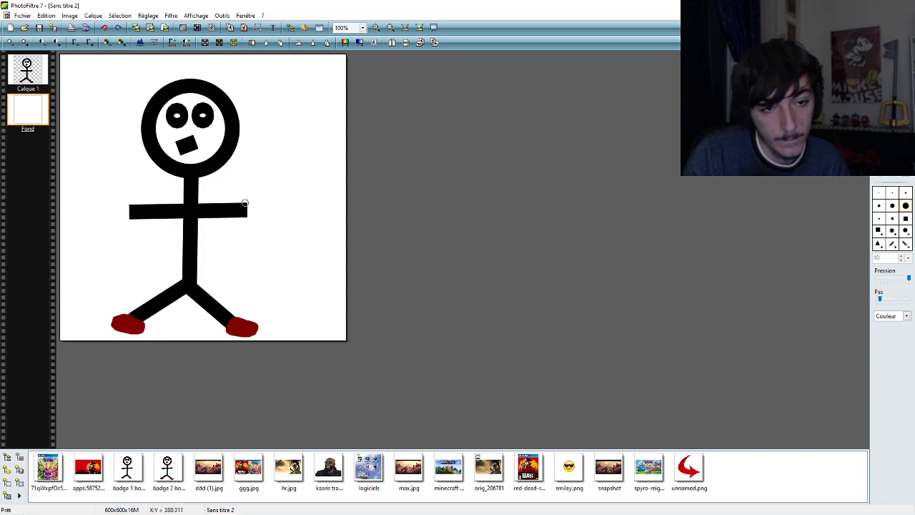
- Draw a compact fist with curled fingers at the arm's end on the Fond layer and check it at 25% and 10% zoom
mouse_move(245, 204)
left_mouse_down()
mouse_move(269, 208)
mouse_move(260, 216)
mouse_move(276, 218)
mouse_move(265, 228)
mouse_move(244, 196)
mouse_move(264, 198)
mouse_move(258, 215)
mouse_move(268, 222)
mouse_move(243, 216)
left_mouse_up()
left_click(104, 27)
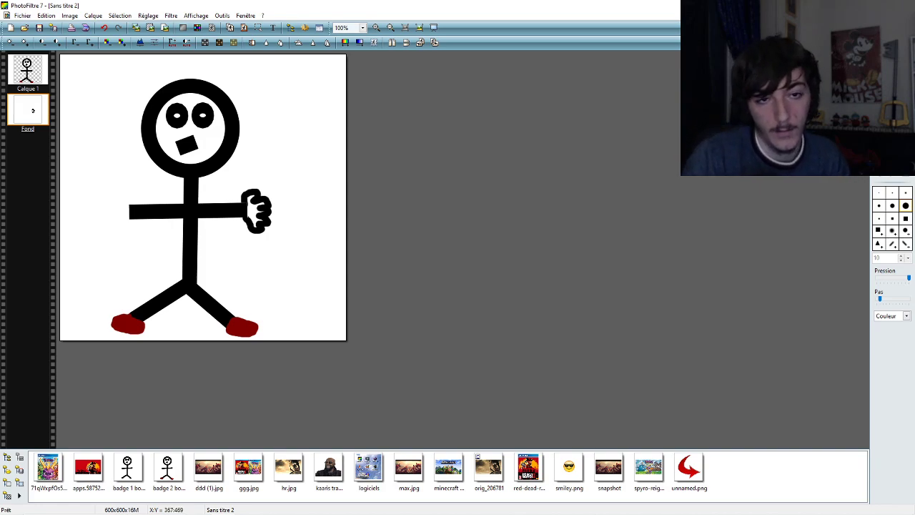
left_click(363, 27)
left_click(356, 64)
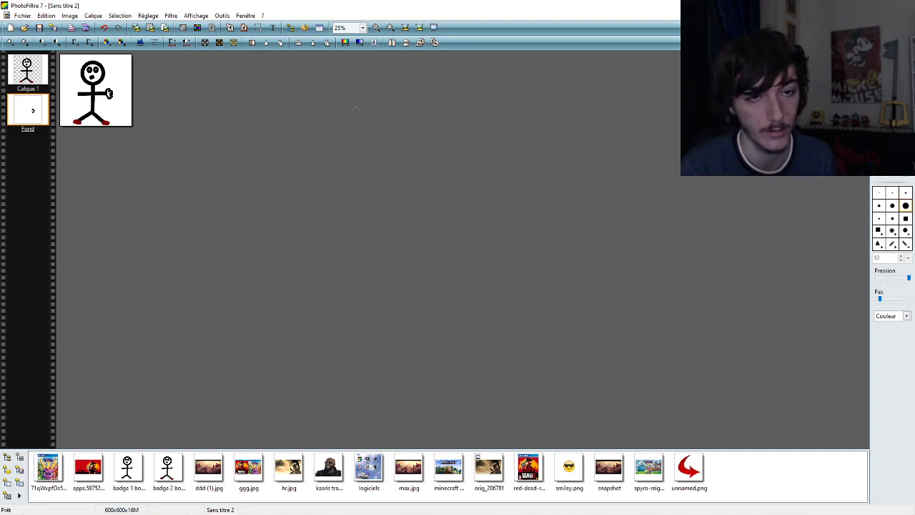
left_click(363, 27)
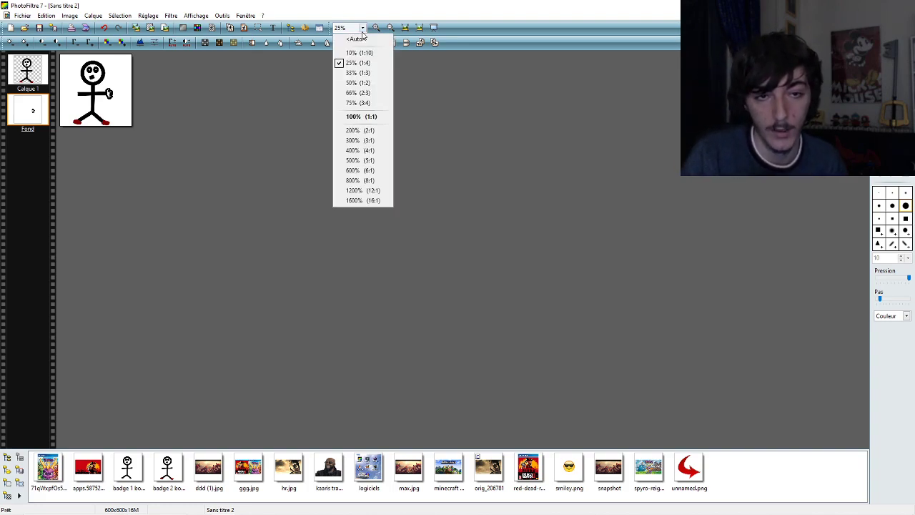
left_click(356, 54)
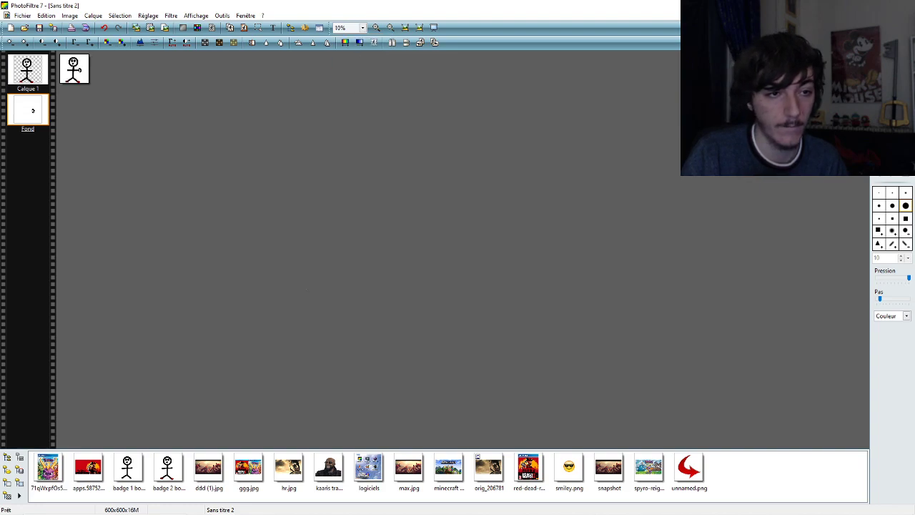
left_click(362, 27)
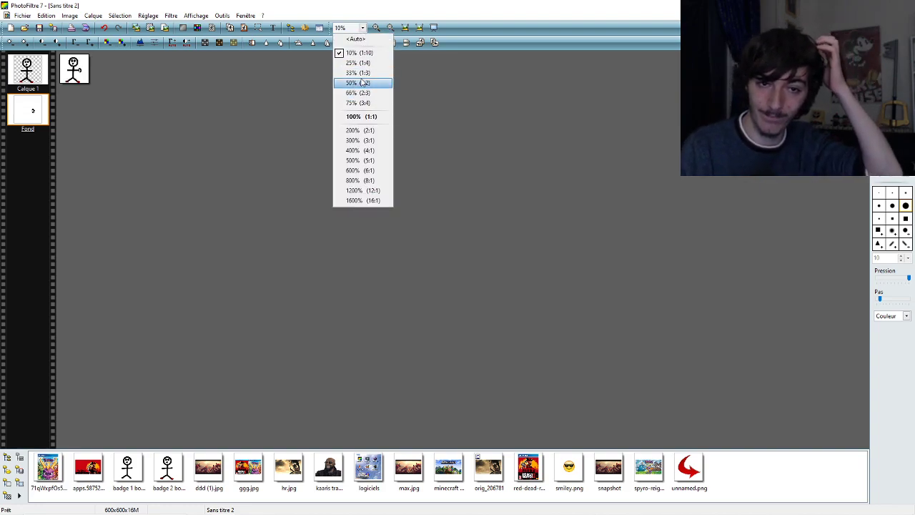
left_click(361, 116)
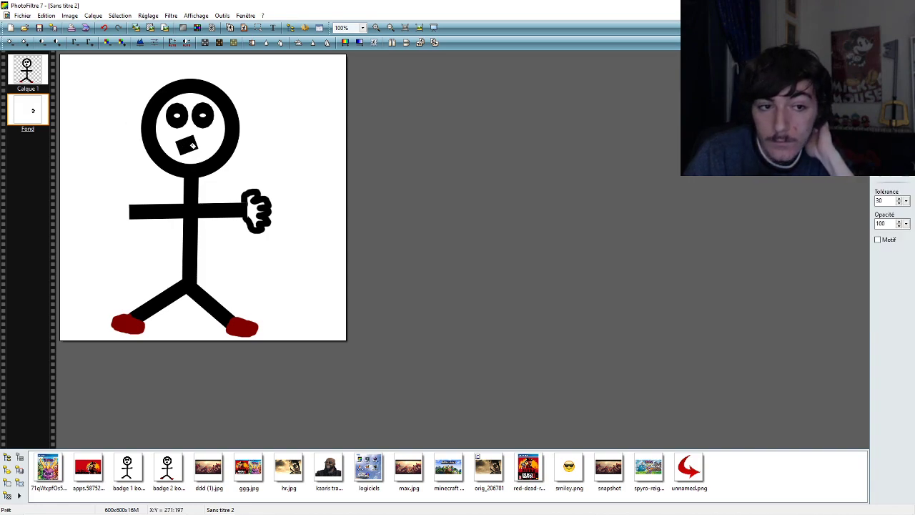
- Fill the white area of the Fond layer with light peach, using tolerance 30 and opacity 100
left_click(206, 147)
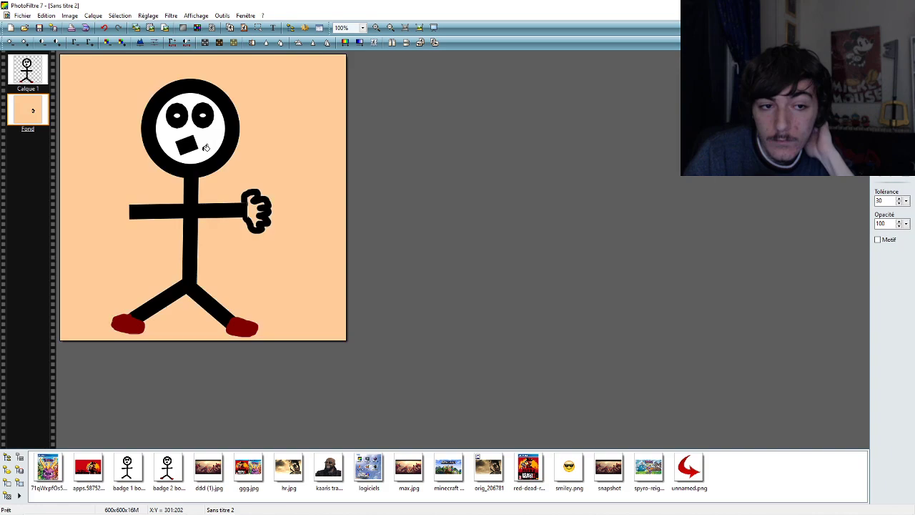
- Undo the peach fill of the Fond background and make Calque 1 the active layer
left_click(105, 28)
left_click(27, 69)
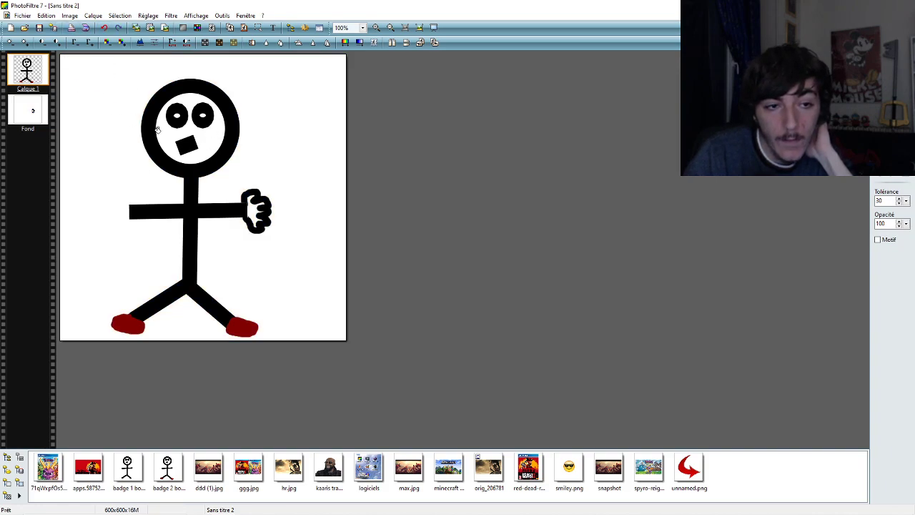
- Try to fill the stick figure's face and right hand with peach on Calque 1, undoing both fills
left_click(216, 137)
left_click(254, 206)
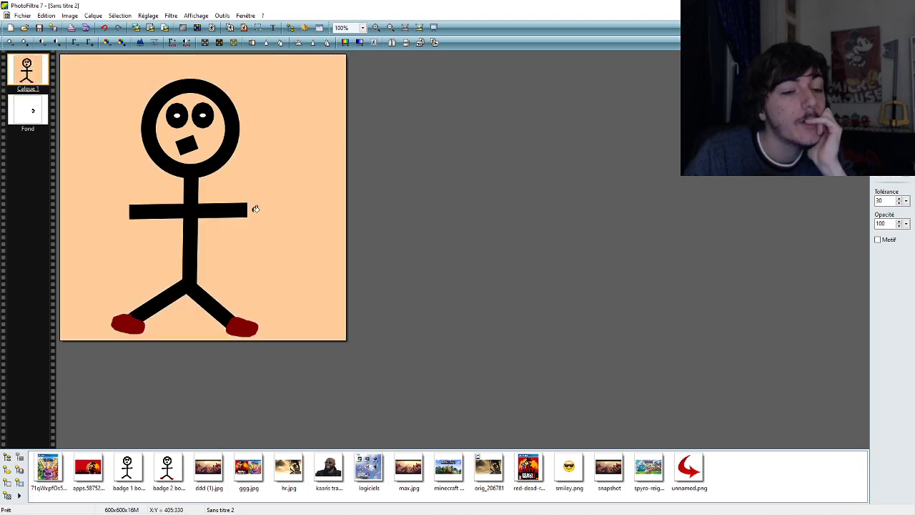
left_click(104, 28)
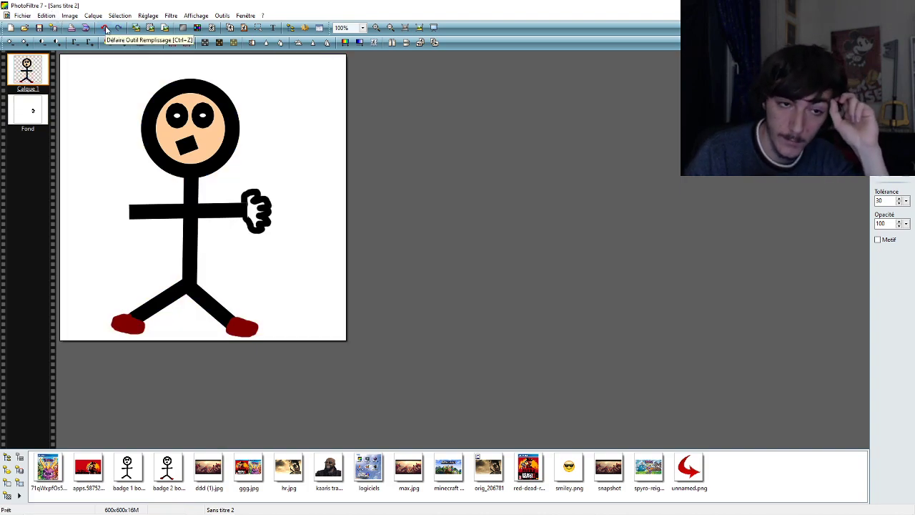
left_click(105, 28)
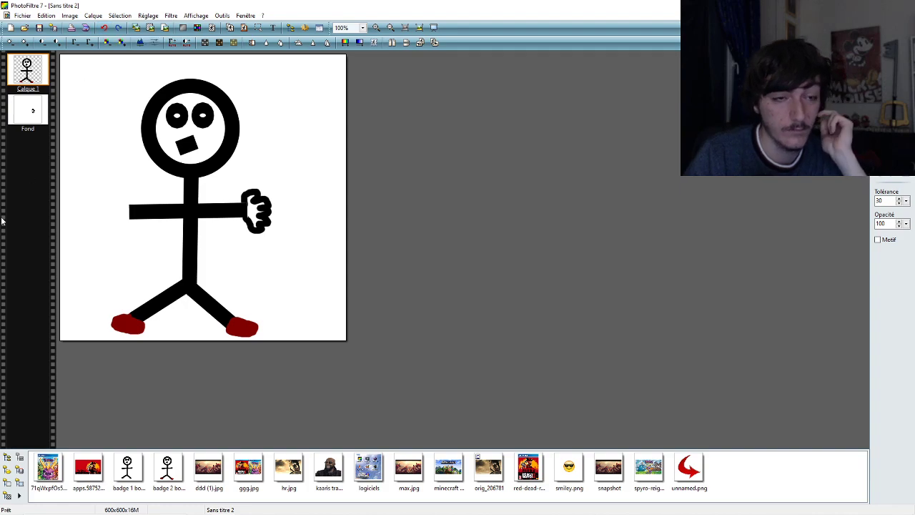
left_click(362, 27)
left_click(350, 55)
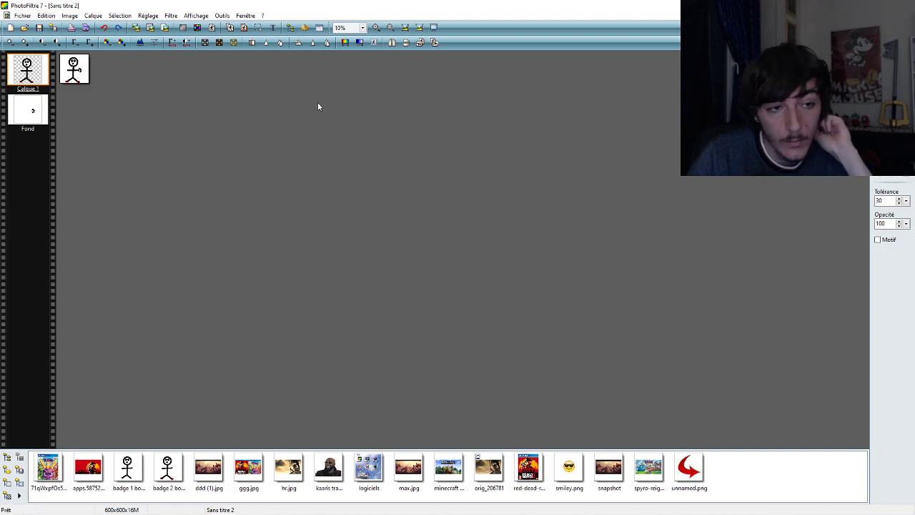
left_click(363, 28)
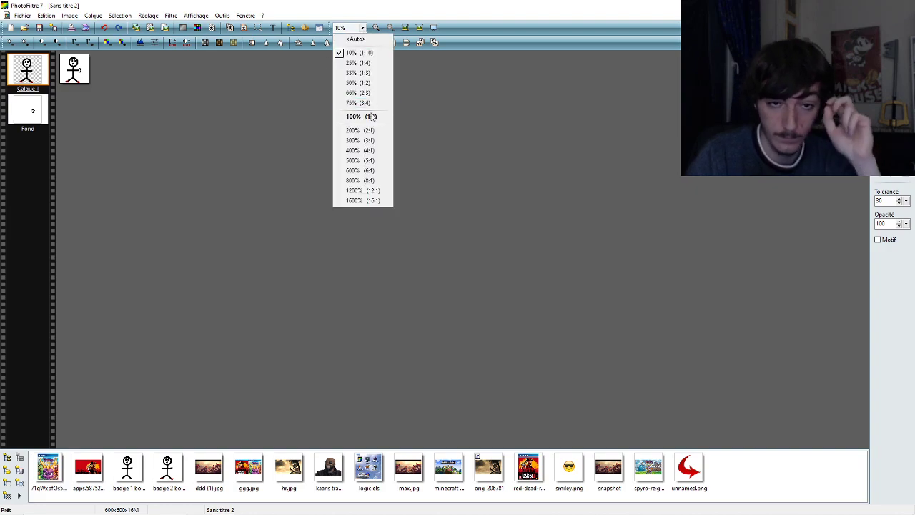
left_click(368, 117)
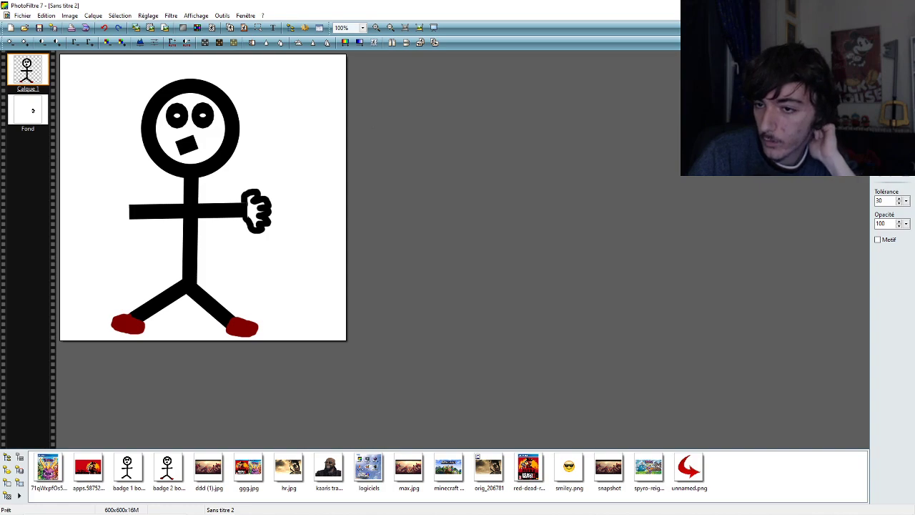
- Try to paint a peach hand at the end of the left arm on Calque 1 with the brush, undoing the strokes
key("b")
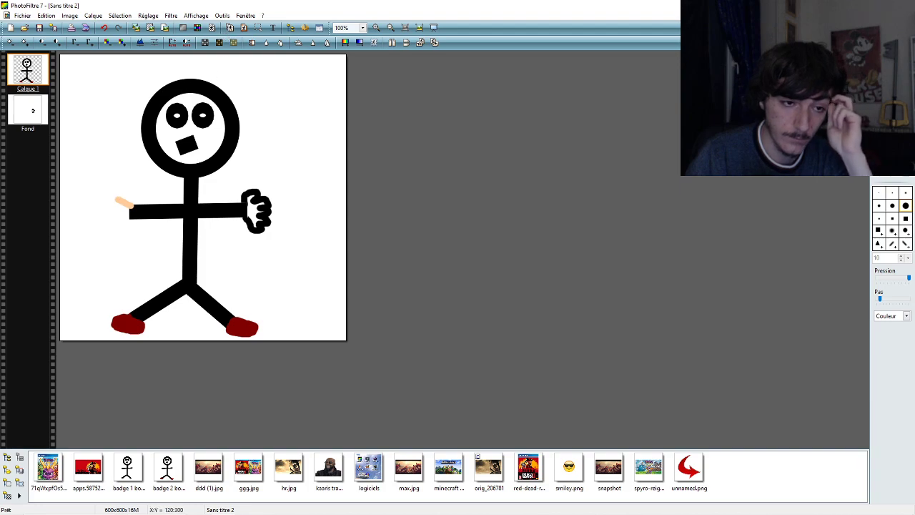
mouse_move(115, 198)
left_mouse_down()
mouse_move(106, 223)
mouse_move(118, 231)
left_mouse_up()
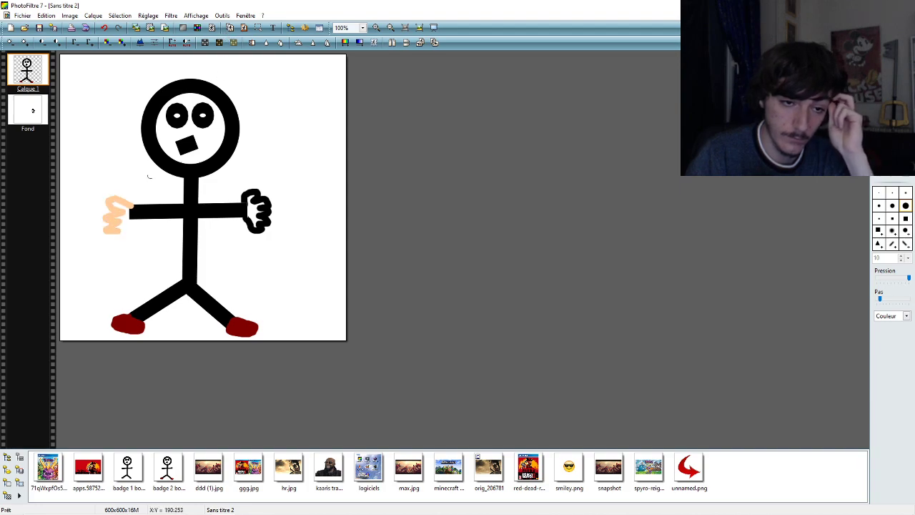
left_click(103, 27)
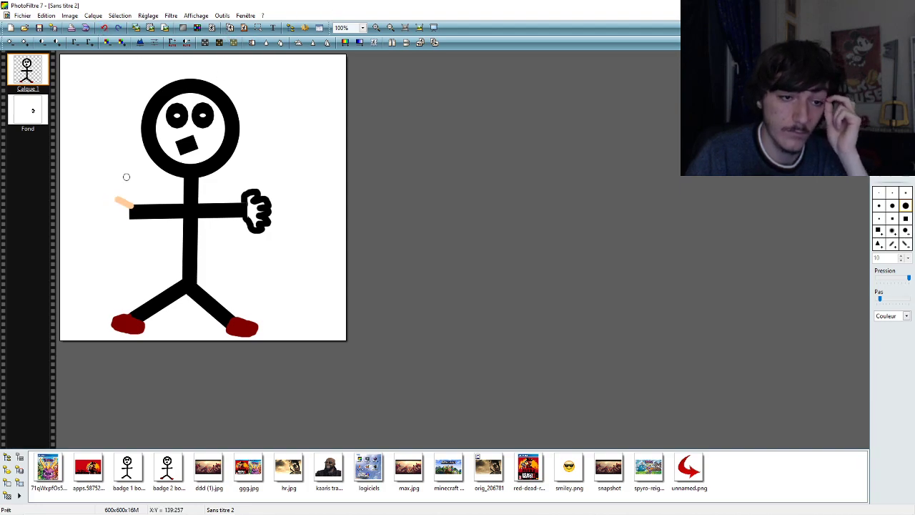
left_click(104, 27)
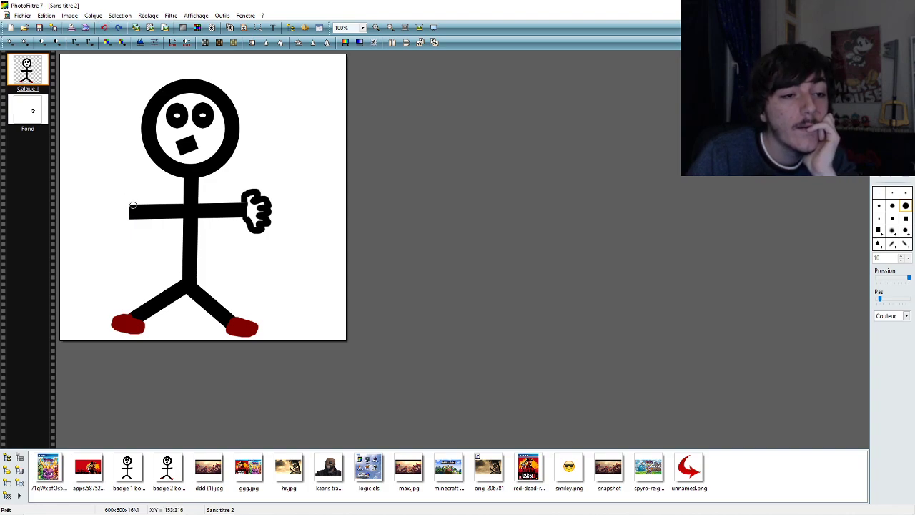
- Try to paint the peach left hand on the Fond layer instead, undoing it
key("Page_Down")
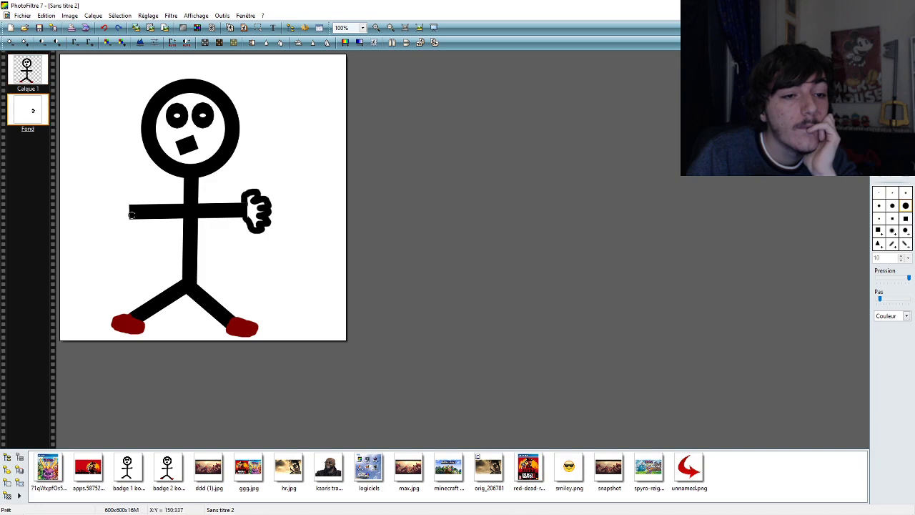
mouse_move(131, 204)
left_mouse_down()
mouse_move(108, 206)
mouse_move(110, 227)
mouse_move(114, 235)
mouse_move(137, 220)
left_mouse_up()
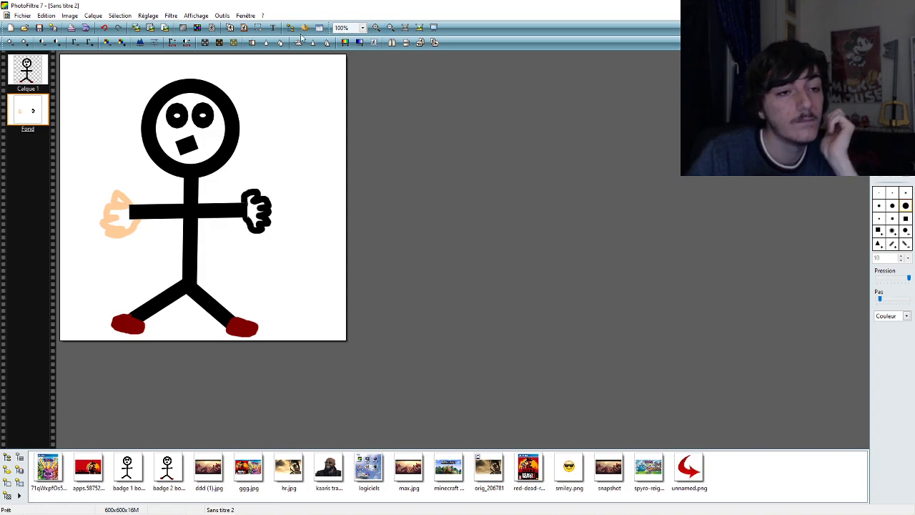
left_click(105, 27)
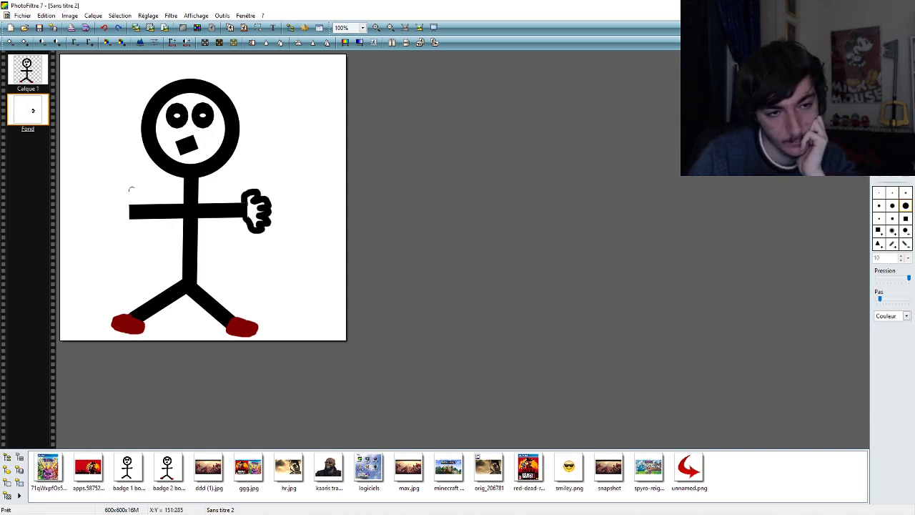
- Try twice to paint a black left hand outline on the Fond layer, undoing each attempt
mouse_move(134, 206)
left_mouse_down()
mouse_move(122, 195)
mouse_move(108, 230)
mouse_move(128, 243)
mouse_move(133, 214)
left_mouse_up()
left_click(363, 27)
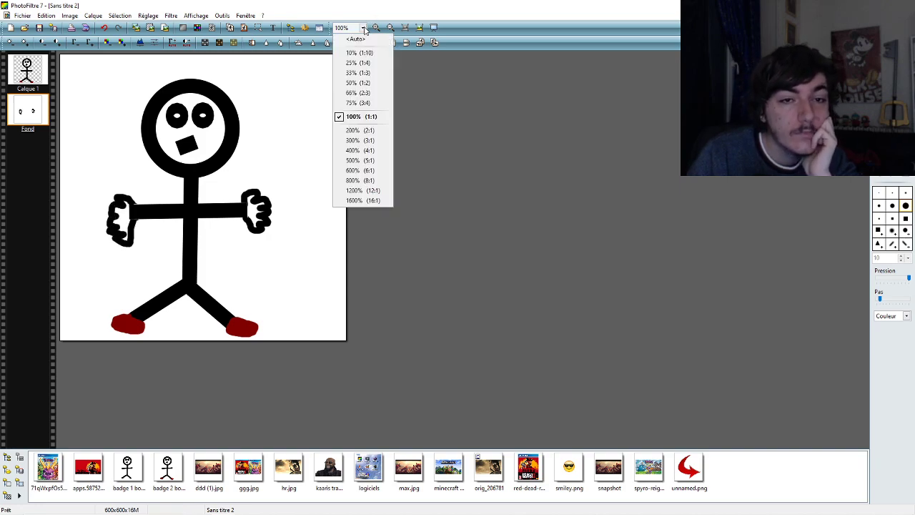
left_click(105, 27)
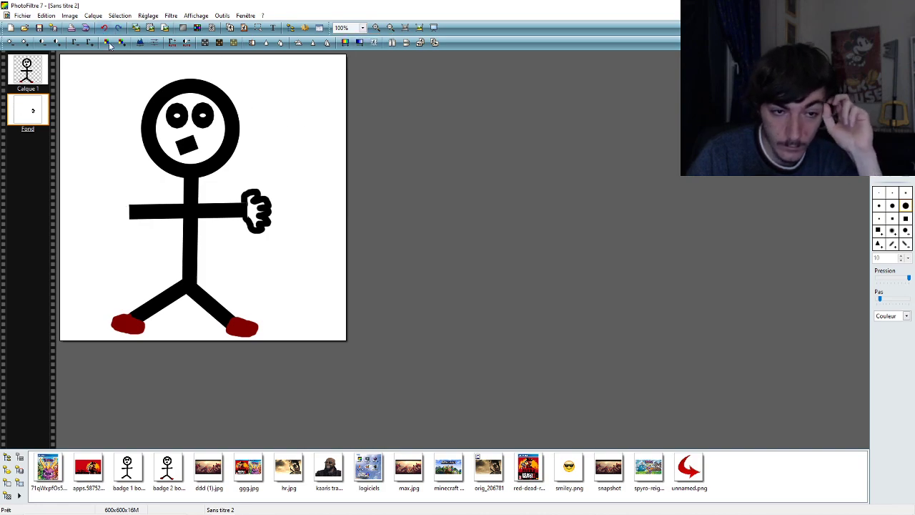
left_click_drag(134, 203, 120, 199)
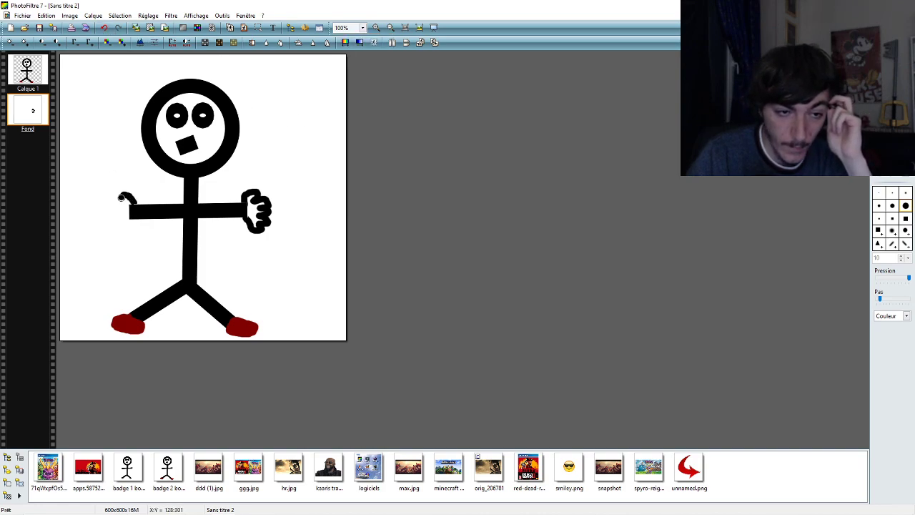
left_click(105, 27)
- Try the black left hand outline on Calque 1, undoing each attempt
left_click(35, 71)
mouse_move(134, 203)
left_mouse_down()
mouse_move(118, 194)
mouse_move(124, 207)
left_mouse_up()
left_click(105, 28)
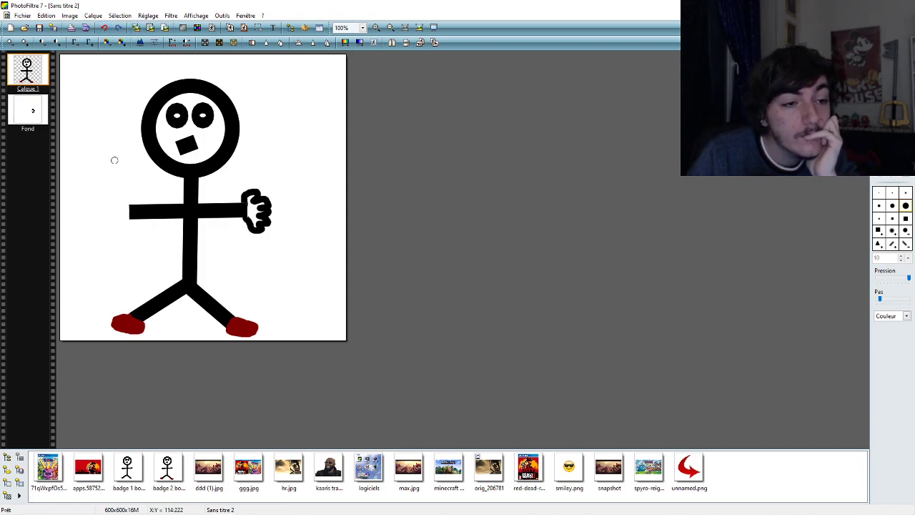
mouse_move(133, 205)
left_mouse_down()
mouse_move(123, 198)
mouse_move(115, 229)
mouse_move(130, 234)
mouse_move(143, 218)
left_mouse_up()
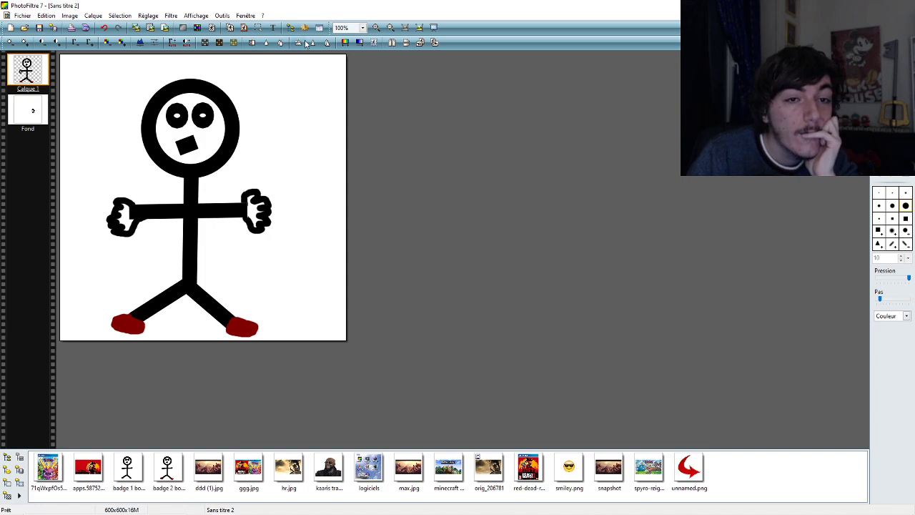
left_click(103, 27)
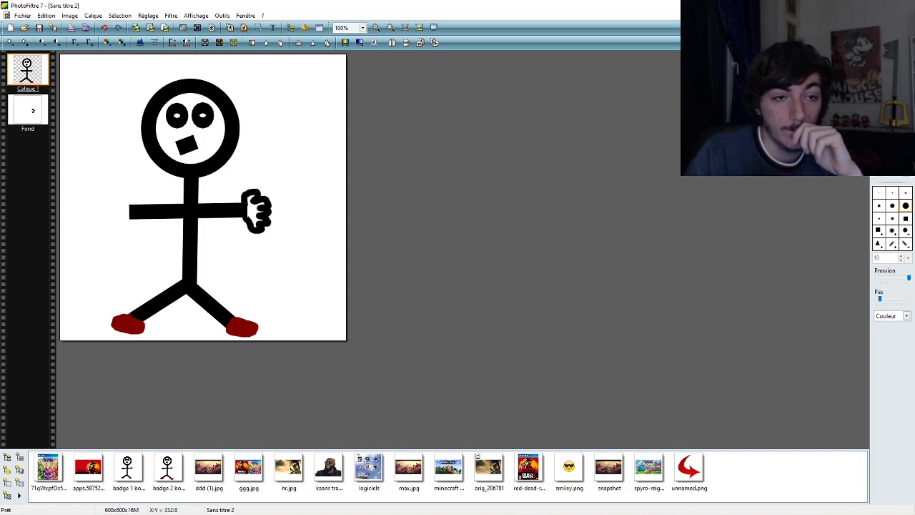
- Try twice more to paint a black fist with fingers on the left arm on Calque 1, undoing both attempts
left_click(363, 27)
key("Escape")
left_click(376, 27)
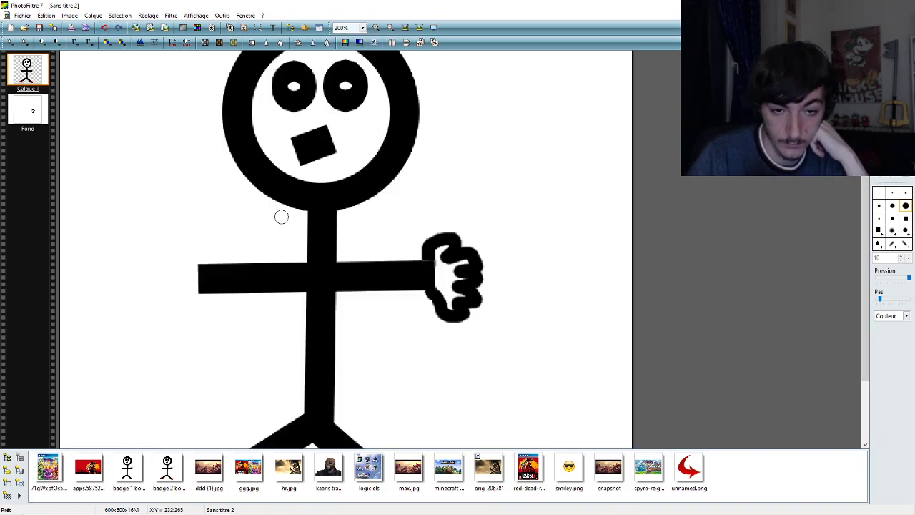
mouse_move(202, 263)
left_mouse_down()
mouse_move(176, 259)
mouse_move(184, 270)
mouse_move(170, 297)
left_mouse_up()
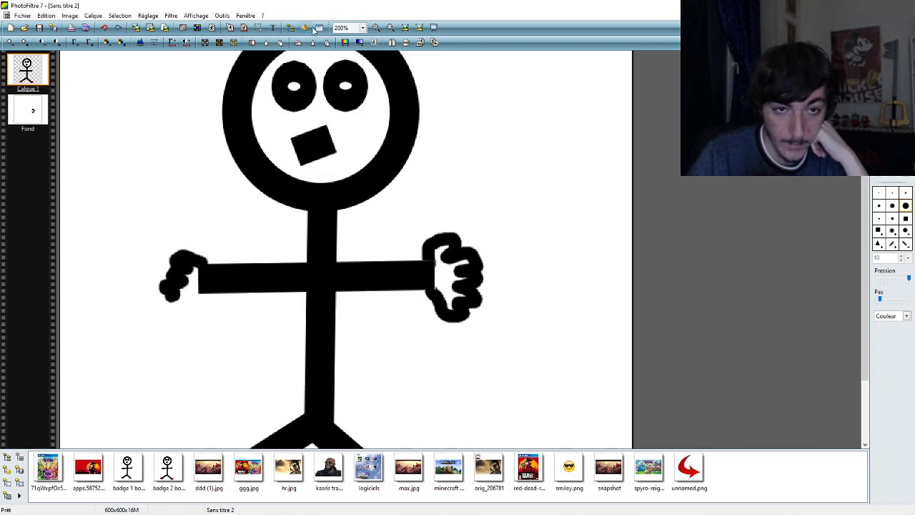
left_click(104, 27)
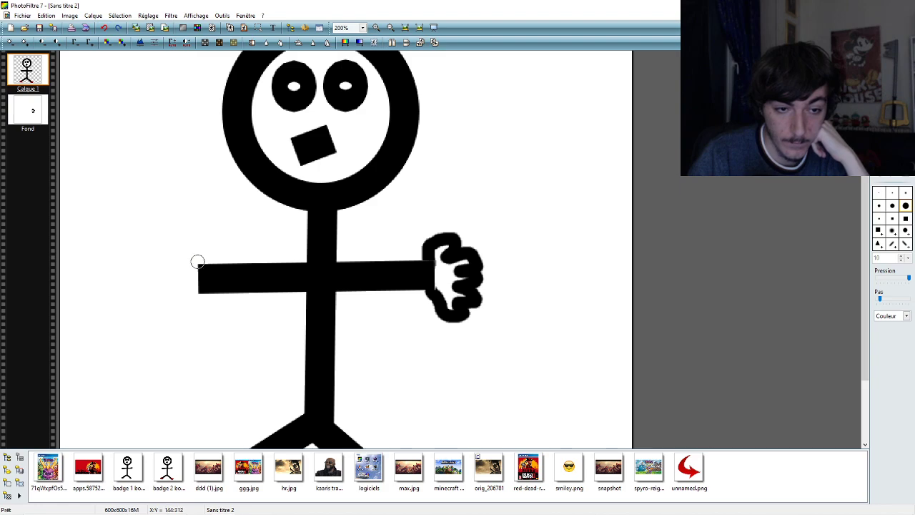
mouse_move(196, 259)
left_mouse_down()
mouse_move(171, 264)
mouse_move(177, 290)
mouse_move(162, 298)
mouse_move(179, 314)
mouse_move(204, 293)
left_mouse_up()
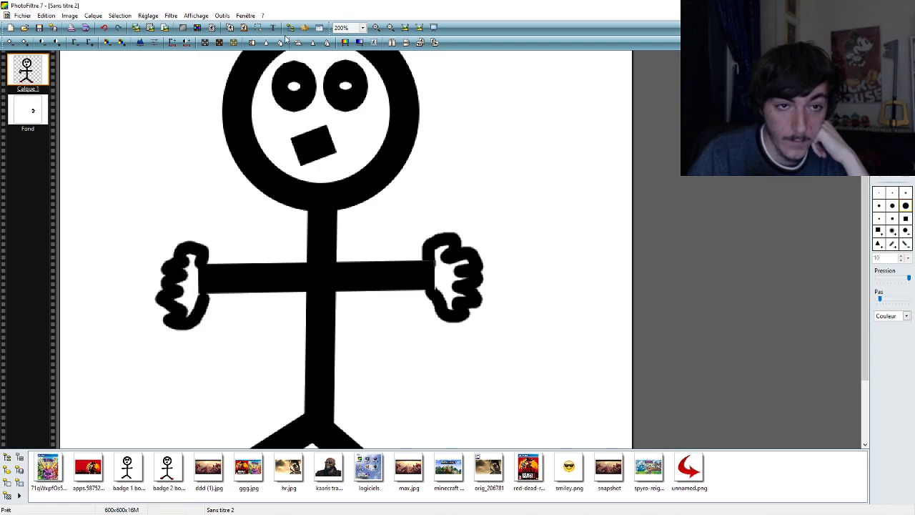
left_click(104, 27)
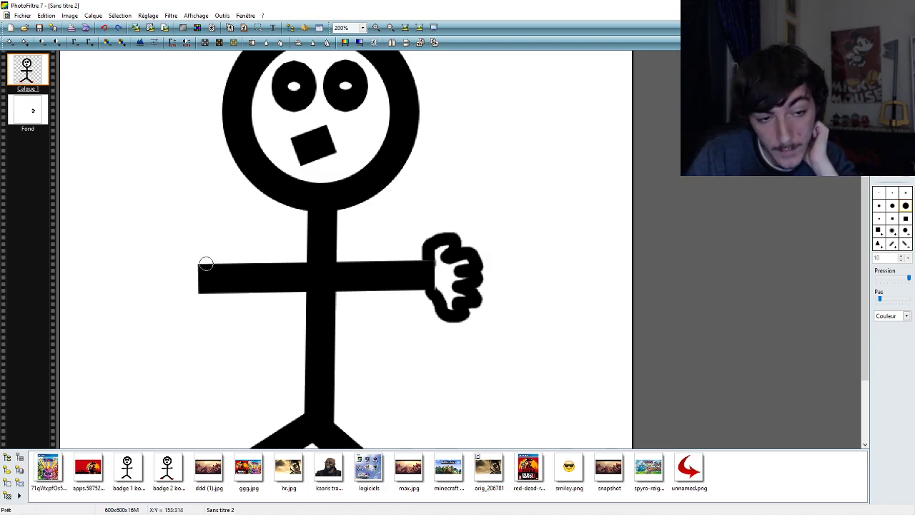
- Try to paint the black left fist on the Fond layer, behind the arm, undoing both attempts
left_click(28, 111)
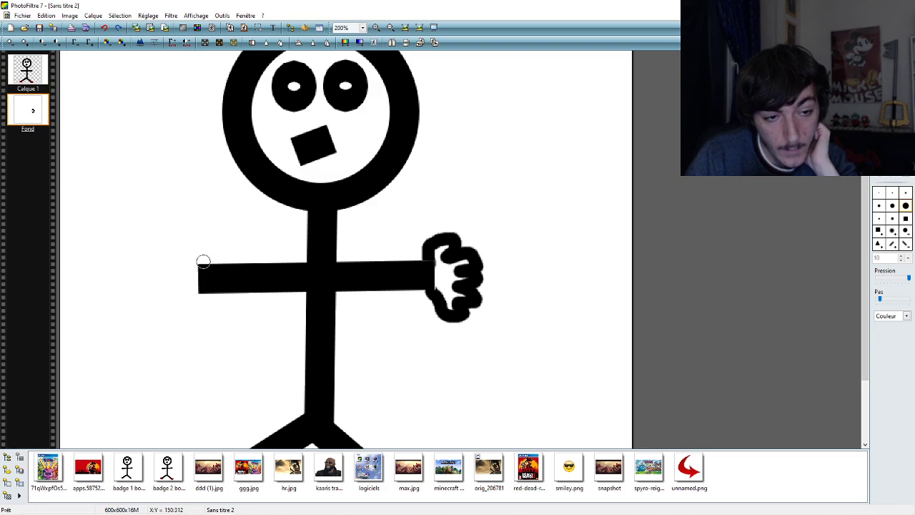
mouse_move(203, 261)
left_mouse_down()
mouse_move(188, 243)
mouse_move(171, 251)
mouse_move(186, 259)
mouse_move(178, 304)
left_mouse_up()
left_click(104, 29)
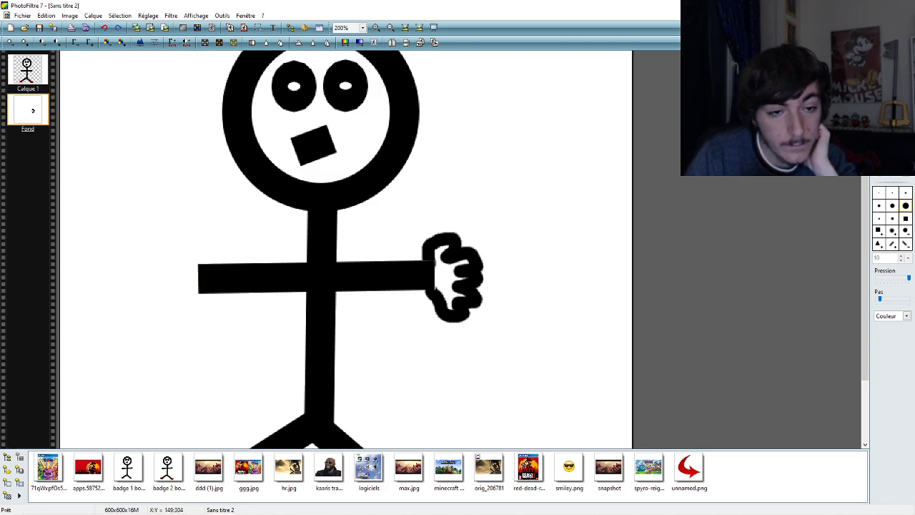
mouse_move(204, 265)
left_mouse_down()
mouse_move(179, 246)
mouse_move(185, 264)
left_mouse_up()
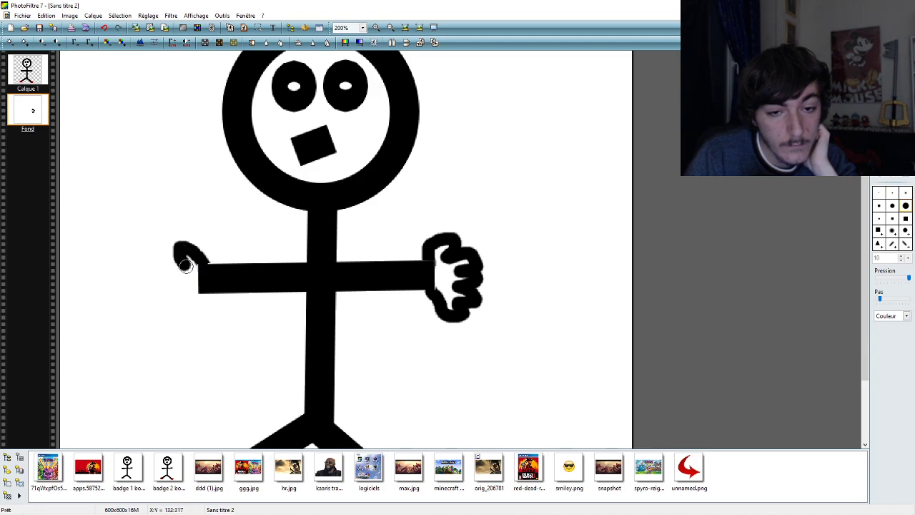
left_click(105, 28)
- Try three versions of the black left fist on Calque 1 to match the right hand, undoing each one
left_click(27, 70)
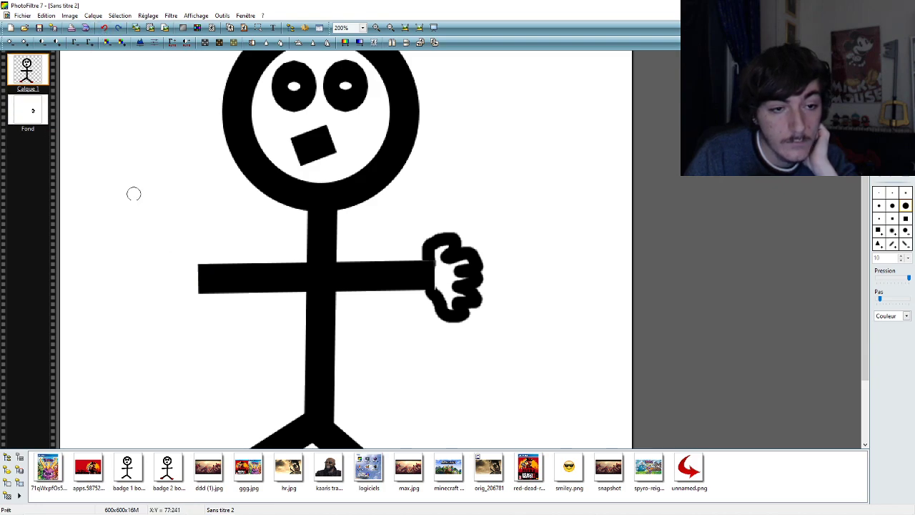
mouse_move(205, 263)
left_mouse_down()
mouse_move(174, 264)
mouse_move(178, 288)
mouse_move(163, 296)
mouse_move(176, 304)
mouse_move(165, 325)
mouse_move(223, 290)
left_mouse_up()
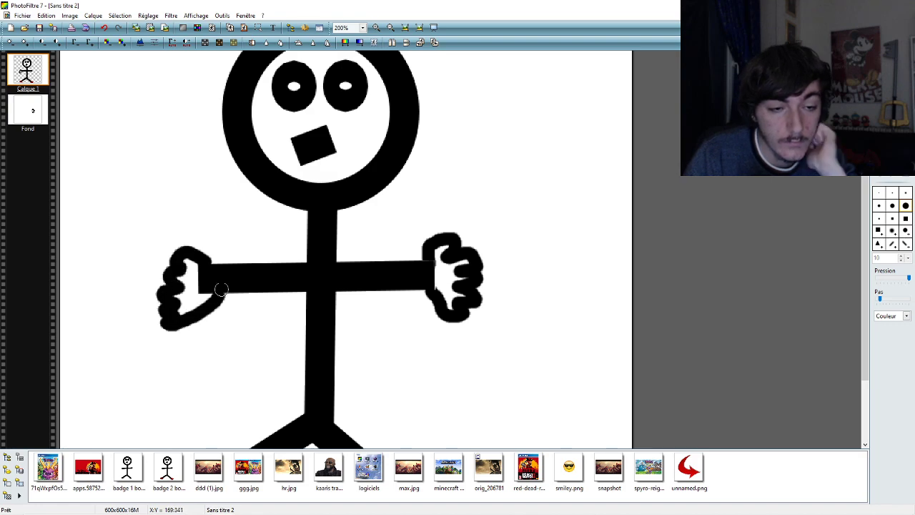
left_click(104, 29)
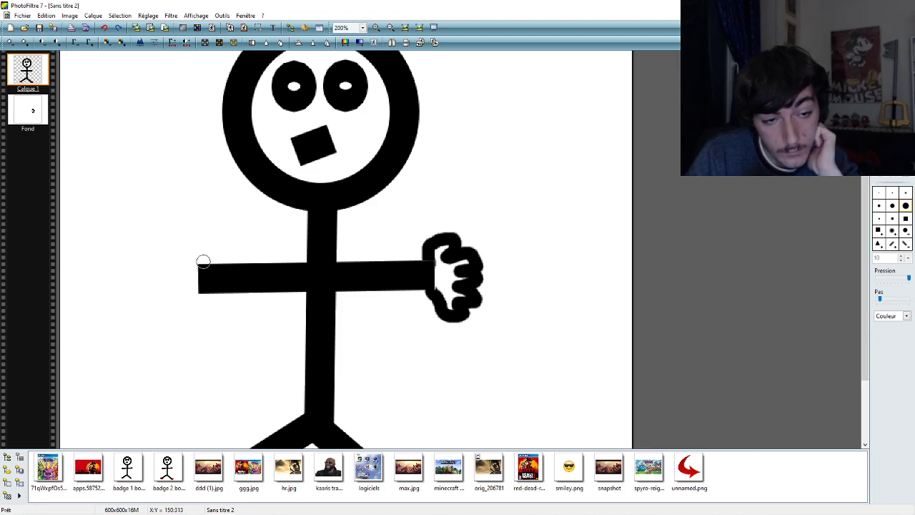
mouse_move(203, 259)
left_mouse_down()
mouse_move(174, 255)
mouse_move(165, 265)
mouse_move(194, 255)
mouse_move(159, 286)
mouse_move(170, 291)
mouse_move(152, 300)
mouse_move(183, 321)
mouse_move(203, 286)
left_mouse_up()
left_click(103, 28)
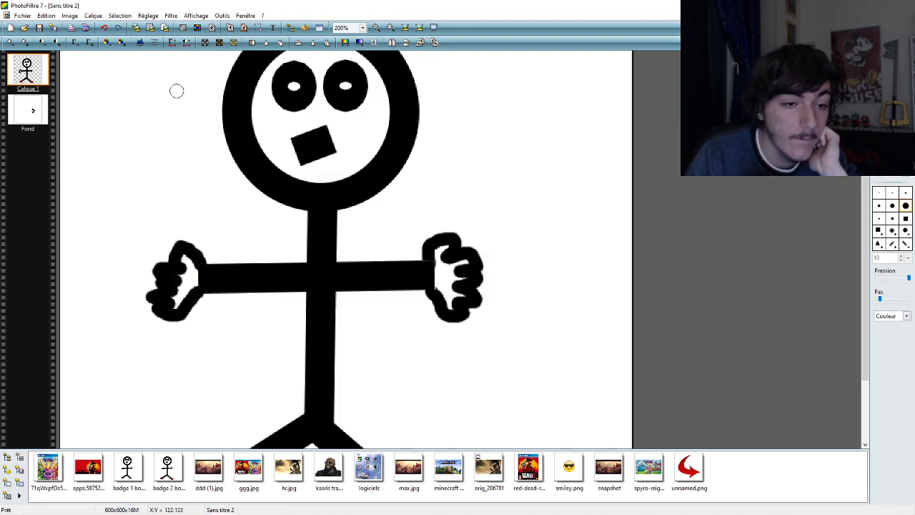
left_click(104, 29)
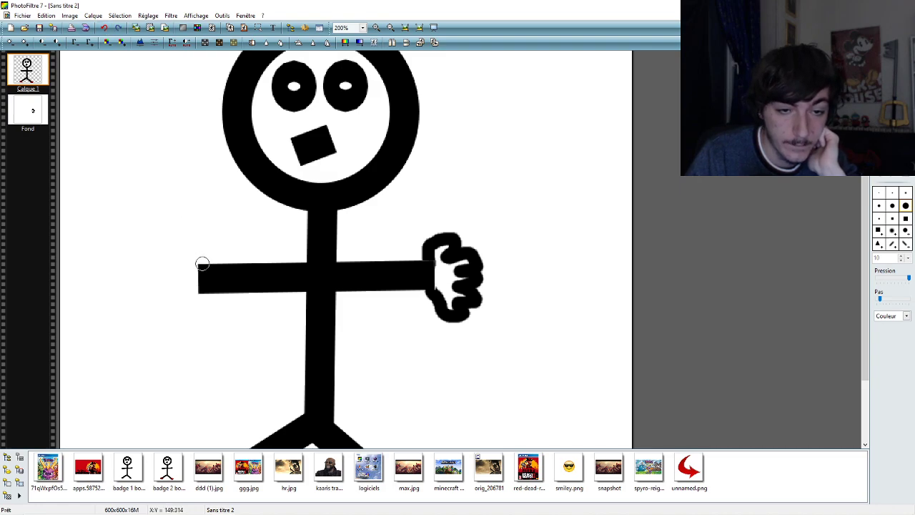
mouse_move(202, 264)
left_mouse_down()
mouse_move(180, 245)
mouse_move(180, 264)
mouse_move(175, 285)
left_mouse_up()
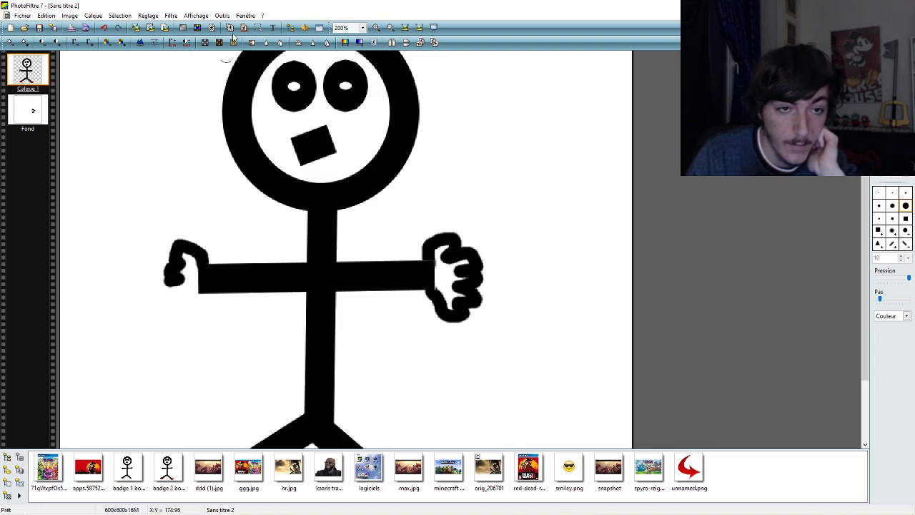
key("ctrl+z")
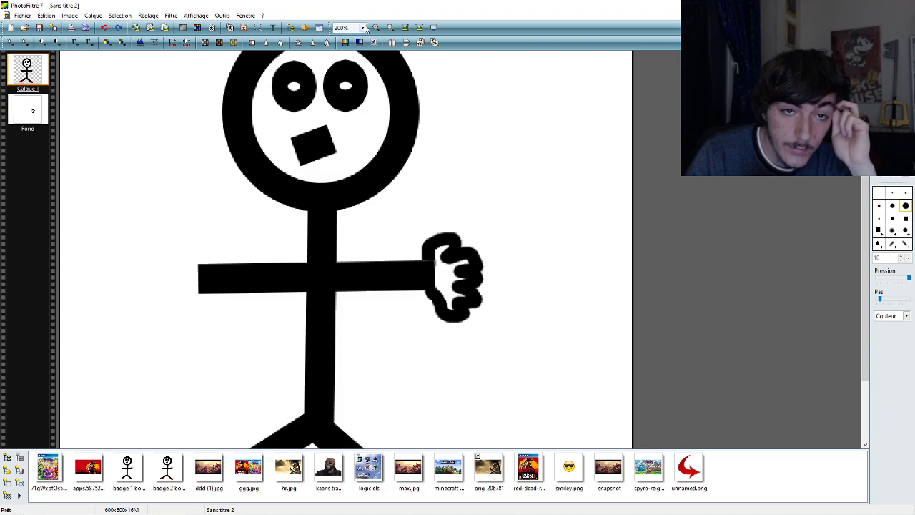
- Try the black left fist outline on Calque 1 at 100% zoom, undoing each version
left_click(362, 27)
left_click(357, 119)
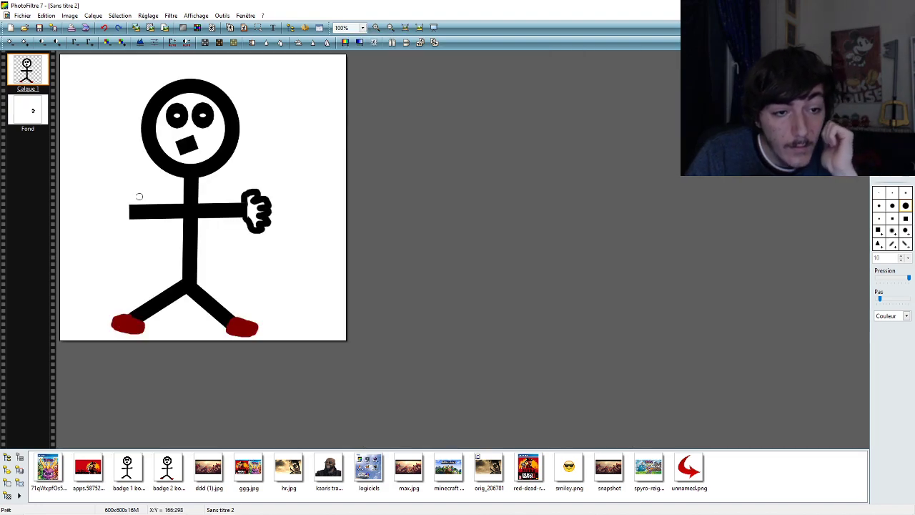
mouse_move(133, 206)
left_mouse_down()
mouse_move(112, 203)
mouse_move(108, 221)
mouse_move(129, 229)
left_mouse_up()
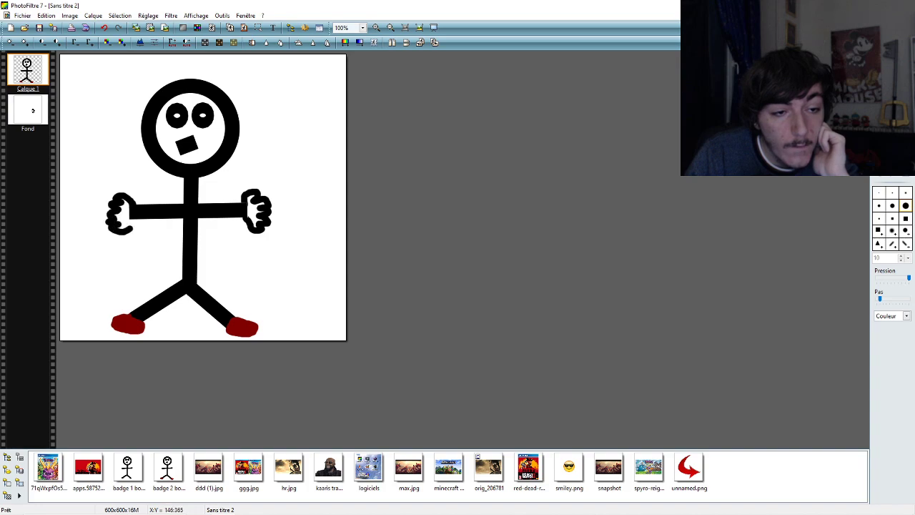
left_click(104, 27)
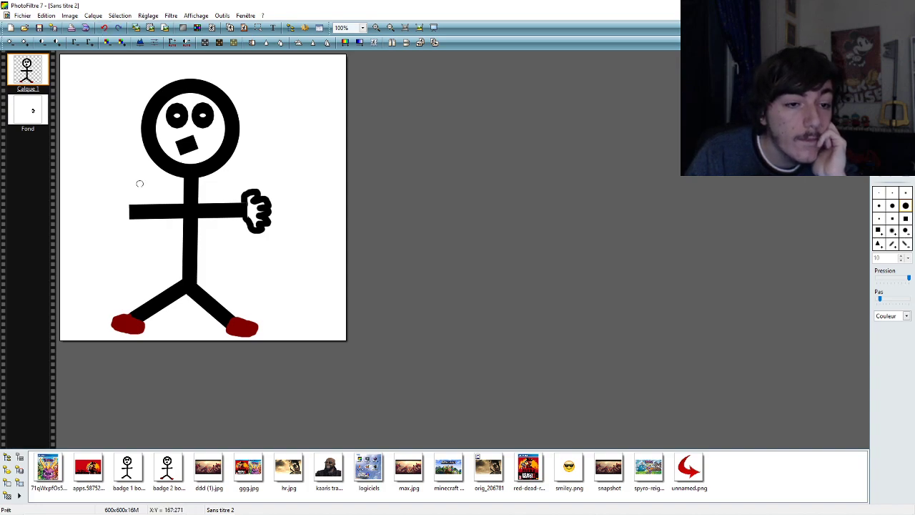
mouse_move(132, 205)
left_mouse_down()
mouse_move(130, 190)
mouse_move(108, 205)
mouse_move(116, 213)
mouse_move(127, 192)
mouse_move(106, 204)
mouse_move(115, 230)
mouse_move(125, 240)
mouse_move(145, 220)
left_mouse_up()
left_click(104, 28)
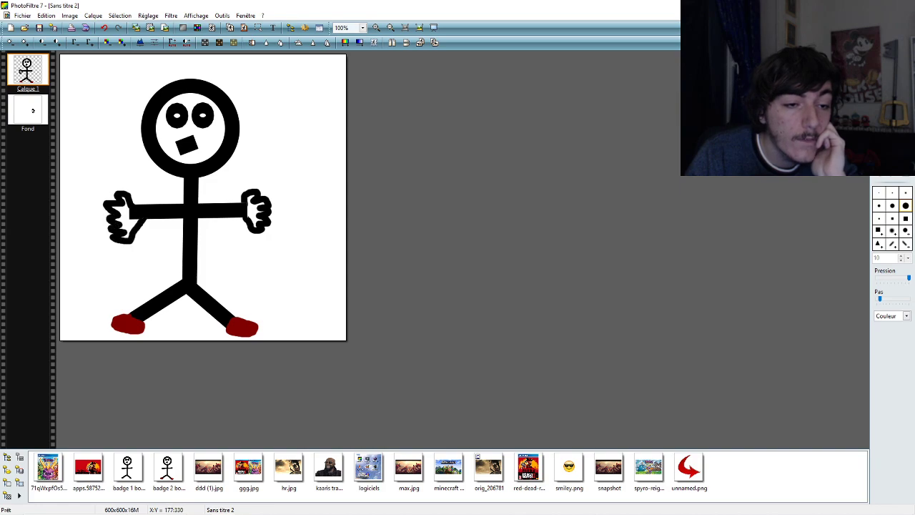
left_click(104, 28)
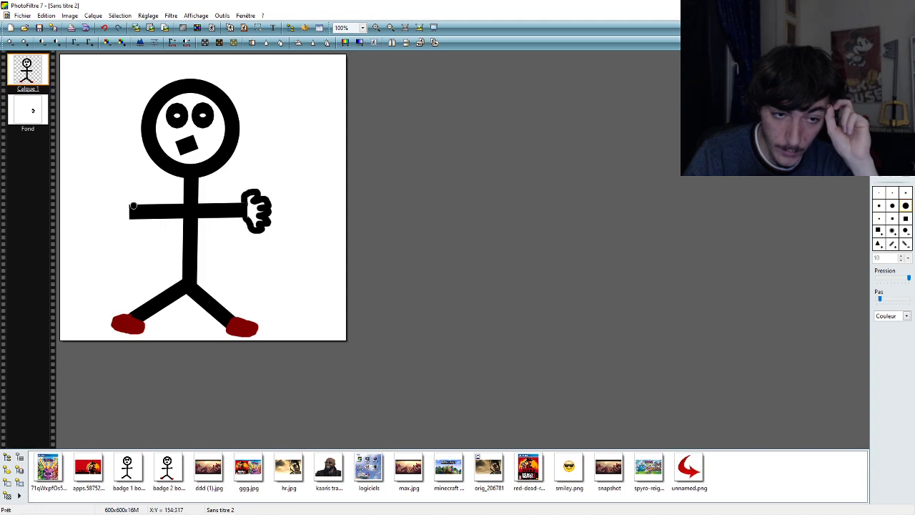
- Try the left hand again on Calque 1, painting a curled thumb and a full fist with fingers, undoing each attempt
mouse_move(133, 206)
left_mouse_down()
mouse_move(116, 195)
mouse_move(110, 209)
left_mouse_up()
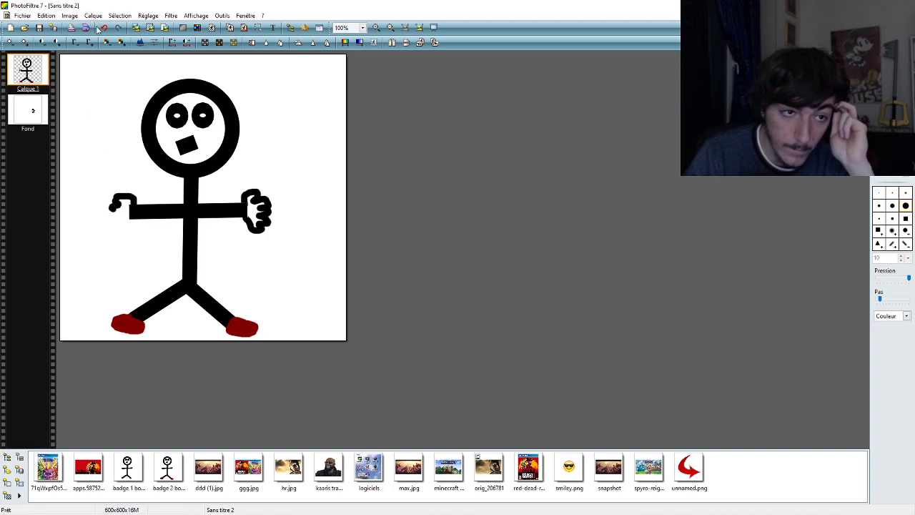
left_click(103, 28)
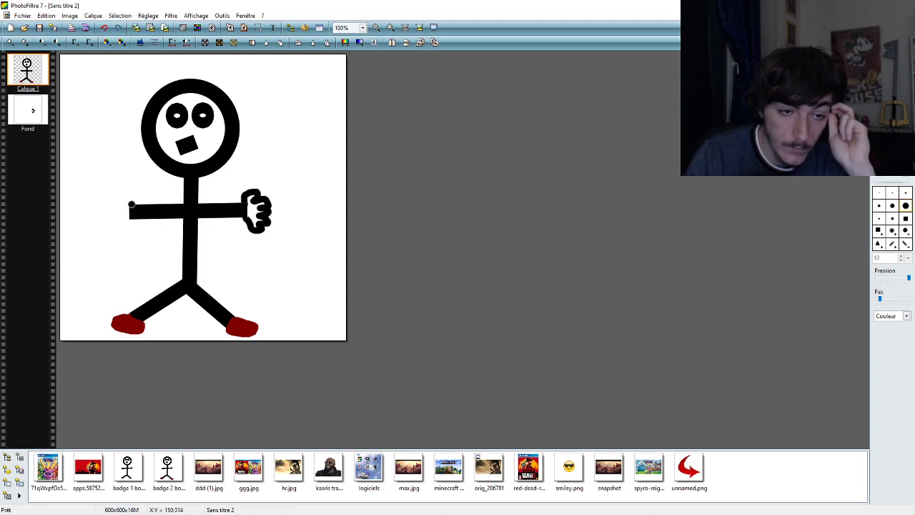
mouse_move(132, 205)
left_mouse_down()
mouse_move(108, 218)
mouse_move(115, 237)
mouse_move(134, 220)
left_mouse_up()
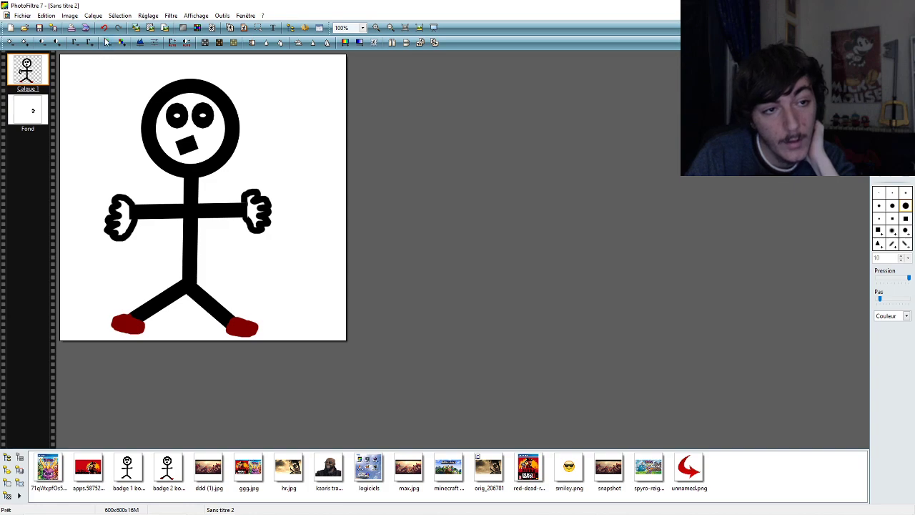
key("ctrl+z")
key("ctrl+z")
mouse_move(132, 203)
left_mouse_down()
mouse_move(115, 192)
mouse_move(106, 212)
left_mouse_up()
left_click(104, 27)
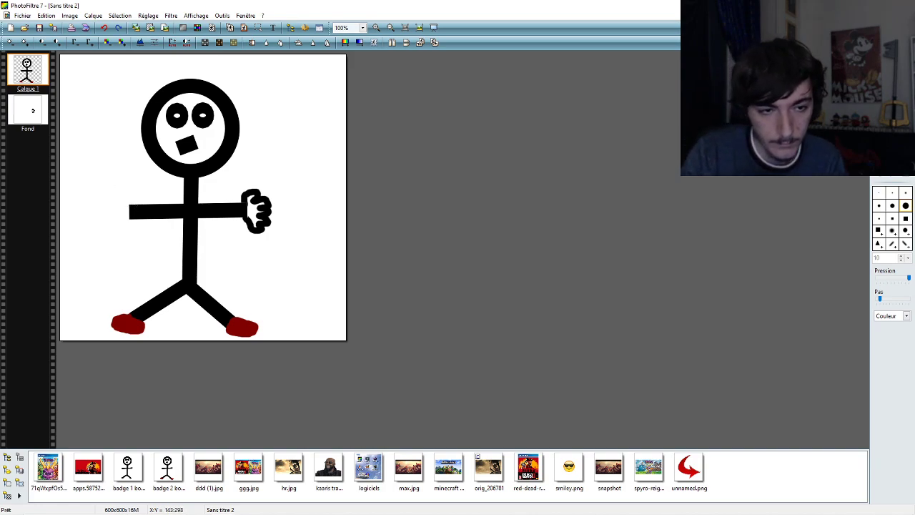
- Try a complete black fist and several partial thumb and finger outlines at the end of the left arm, undoing all of them
mouse_move(130, 206)
left_mouse_down()
mouse_move(114, 200)
mouse_move(112, 224)
mouse_move(120, 236)
mouse_move(134, 222)
left_mouse_up()
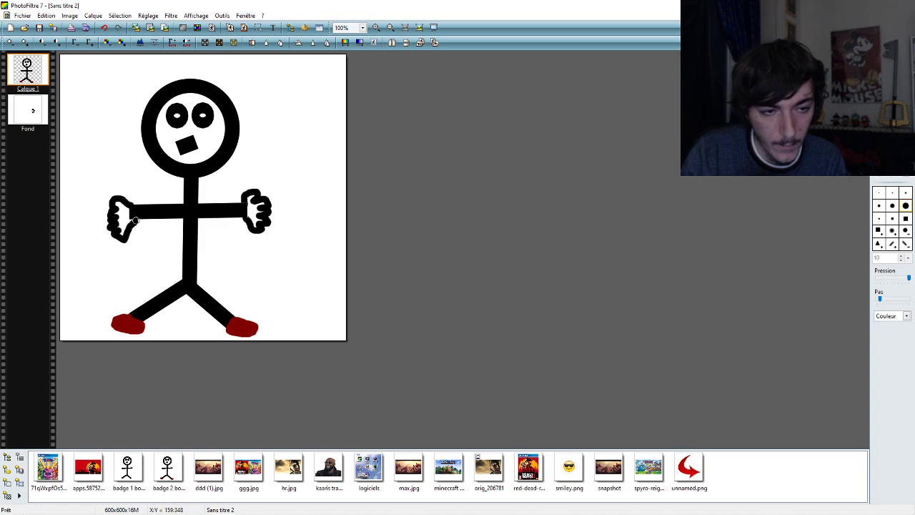
left_click(104, 27)
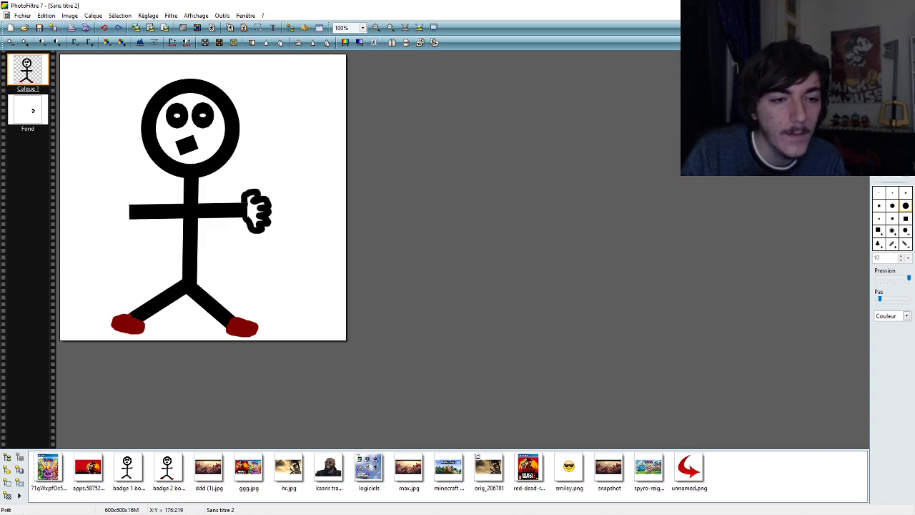
mouse_move(132, 205)
left_mouse_down()
mouse_move(130, 193)
mouse_move(116, 199)
left_mouse_up()
left_click(104, 27)
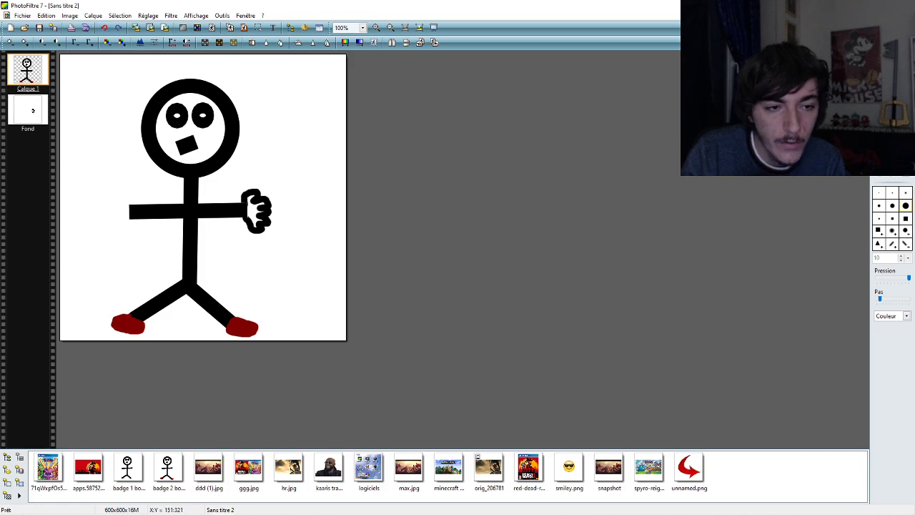
left_click_drag(130, 206, 118, 200)
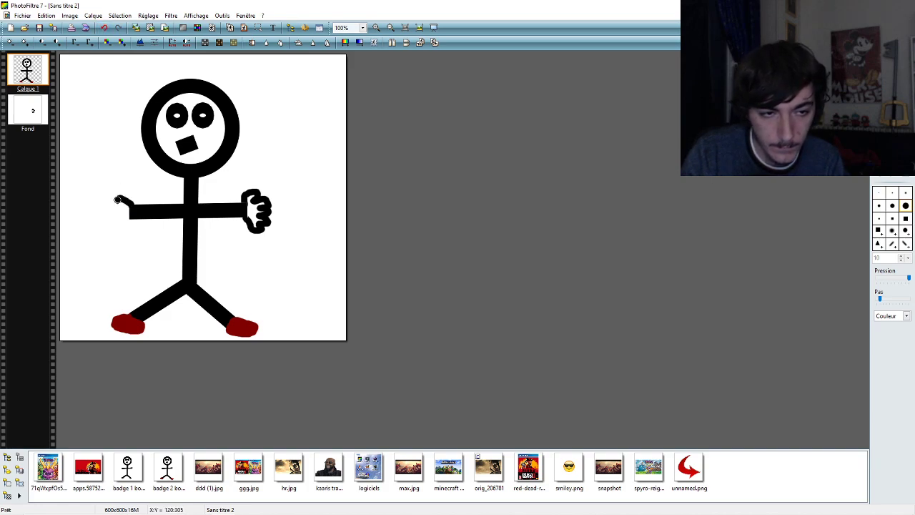
left_click(103, 27)
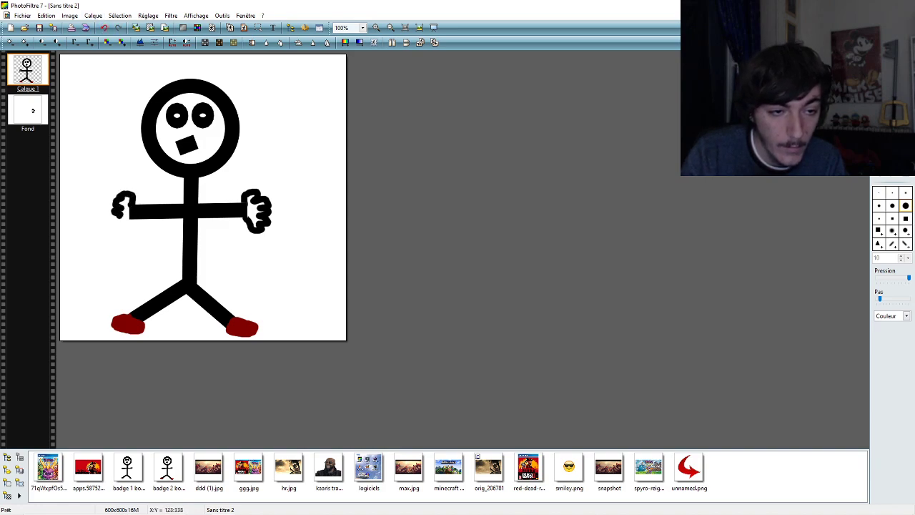
left_click(104, 27)
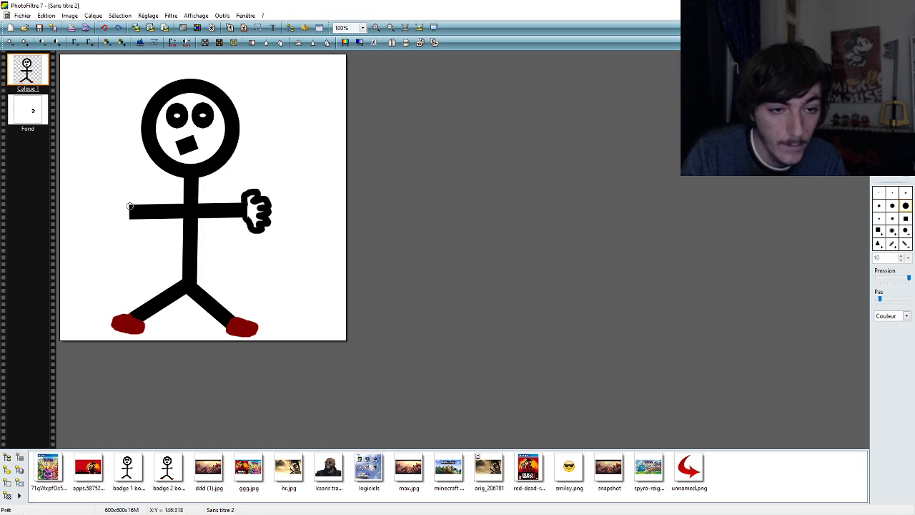
- Try more black strokes for the left hand's thumb and first fingers on Calque 1, undoing them
mouse_move(132, 225)
left_mouse_down()
mouse_move(109, 226)
mouse_move(114, 213)
mouse_move(105, 211)
mouse_move(121, 181)
mouse_move(133, 203)
mouse_move(125, 193)
mouse_move(116, 219)
left_mouse_up()
left_click(104, 29)
left_click(104, 29)
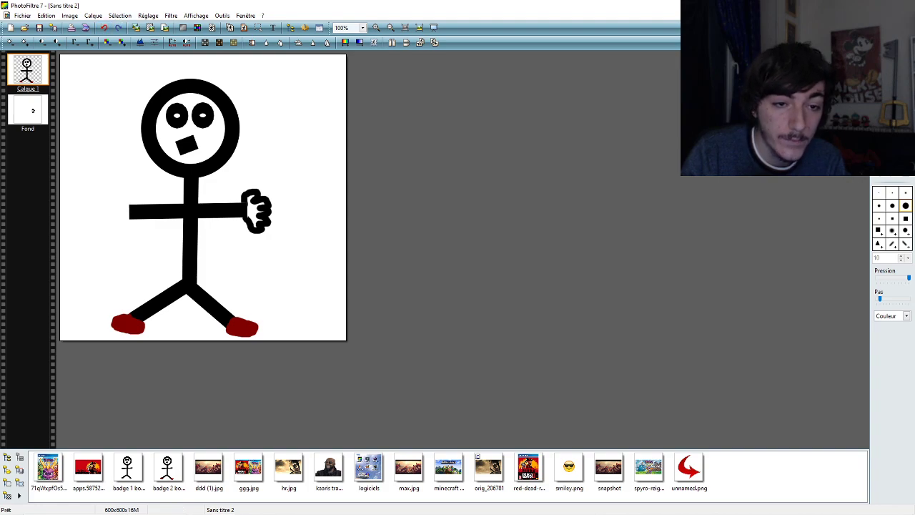
mouse_move(132, 205)
left_mouse_down()
mouse_move(118, 193)
mouse_move(111, 213)
left_mouse_up()
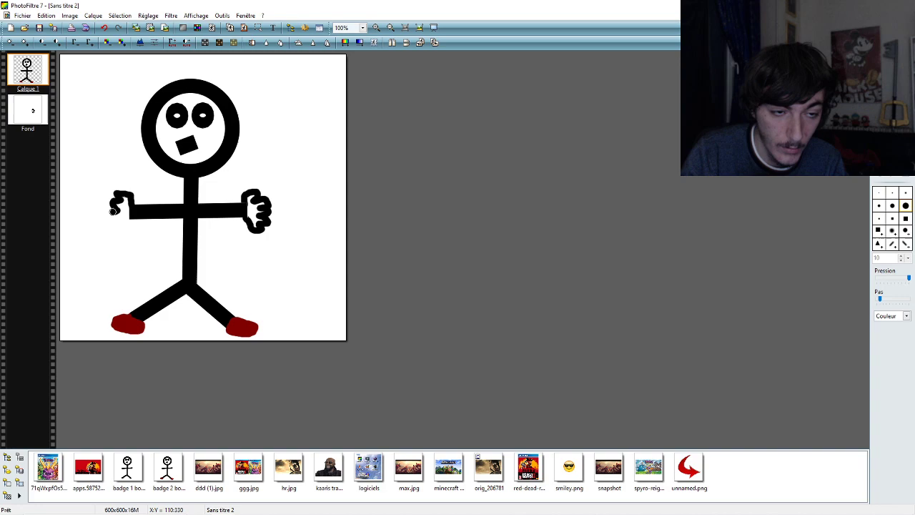
left_click(104, 27)
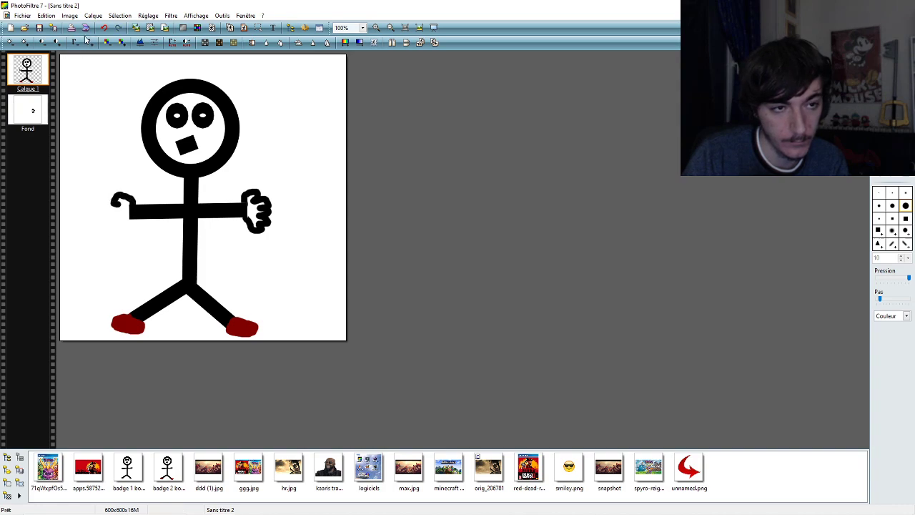
left_click(103, 27)
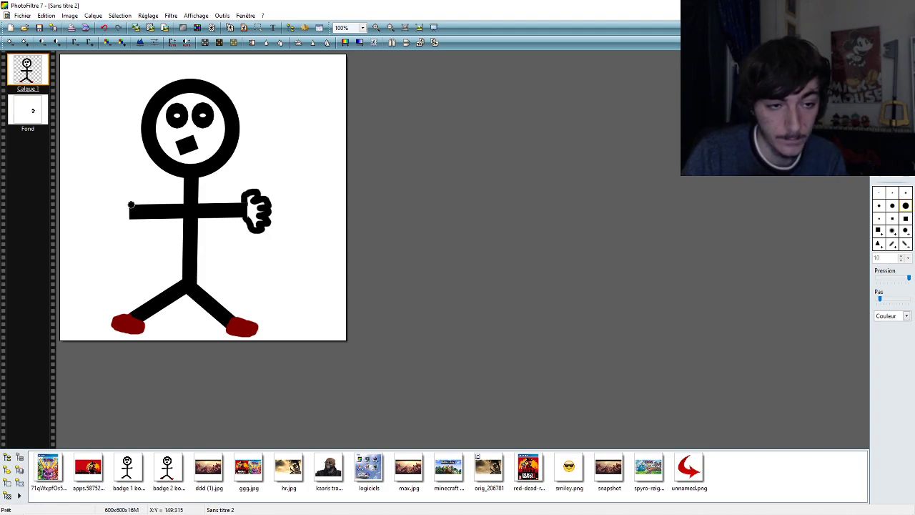
- Try repeated black thumb-and-finger outlines from the upper corner of the left arm's end, undoing each one
left_click_drag(130, 206, 118, 197)
left_click(105, 28)
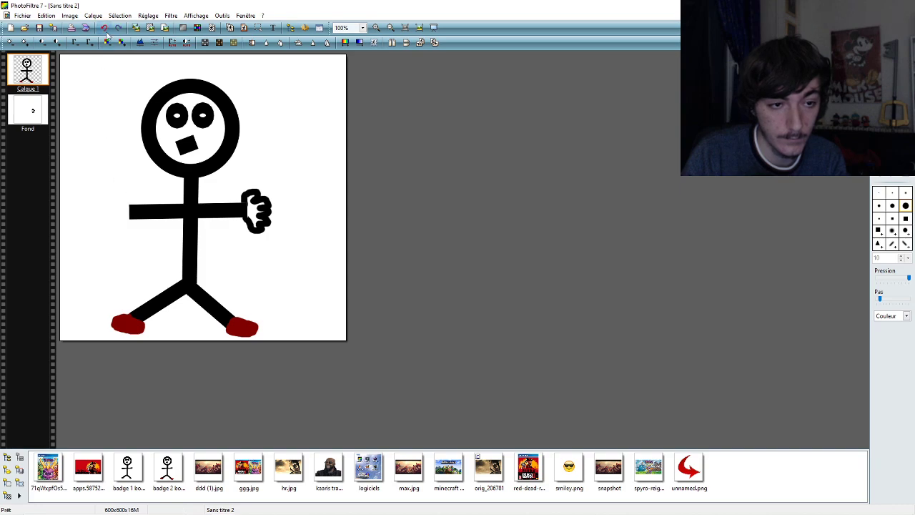
left_click_drag(129, 205, 115, 197)
left_click(104, 28)
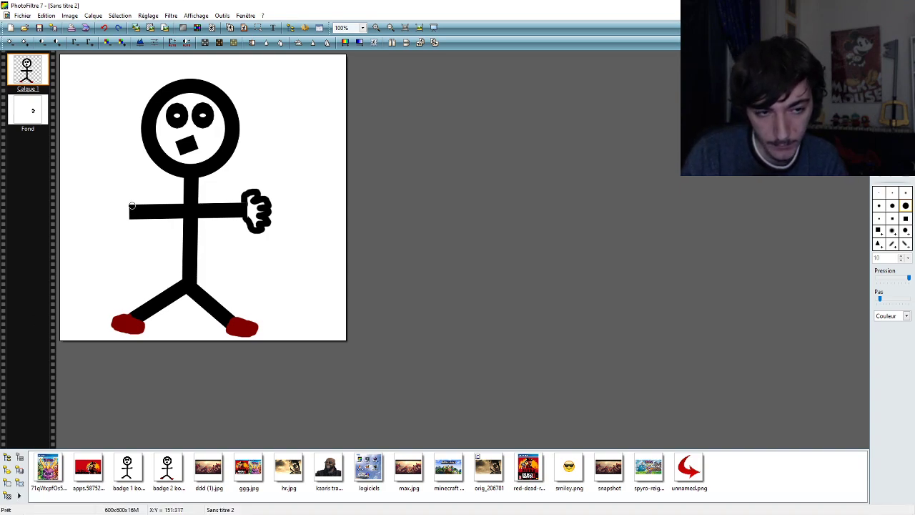
mouse_move(131, 200)
left_mouse_down()
mouse_move(113, 200)
mouse_move(105, 229)
mouse_move(114, 237)
left_mouse_up()
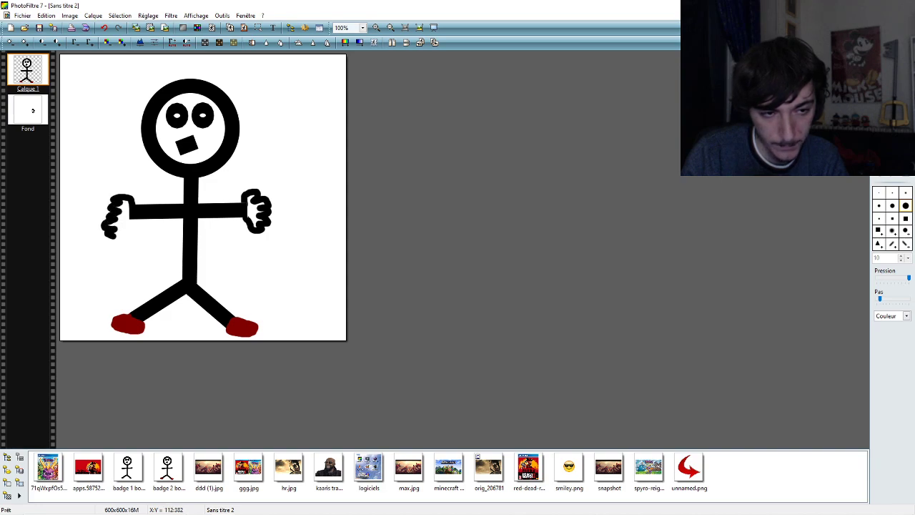
left_click(104, 28)
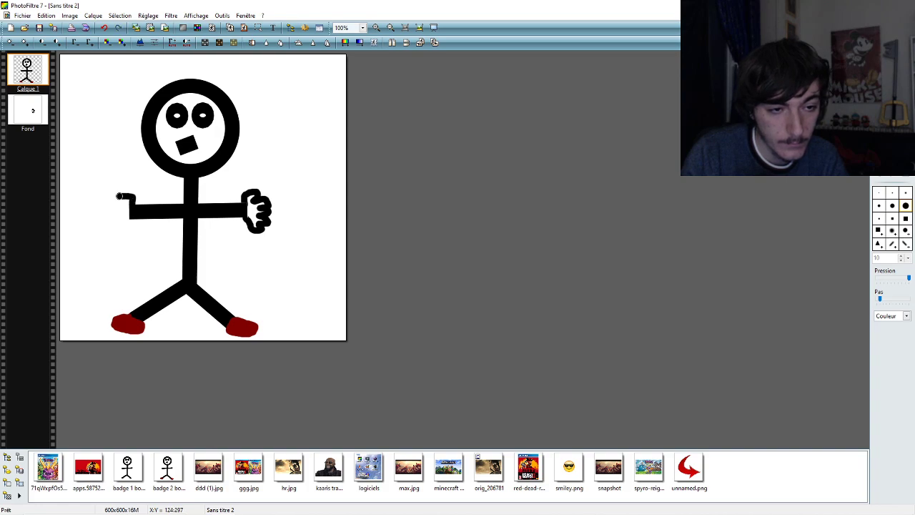
left_click(104, 28)
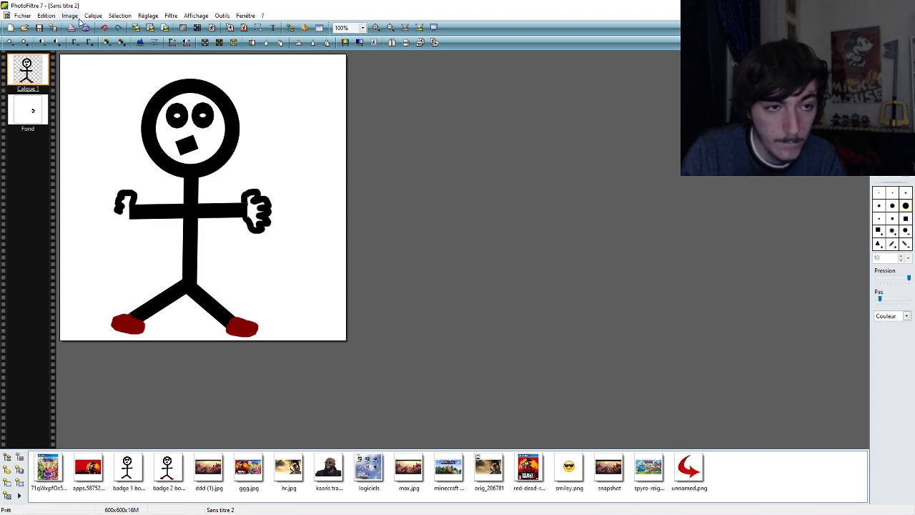
left_click(104, 27)
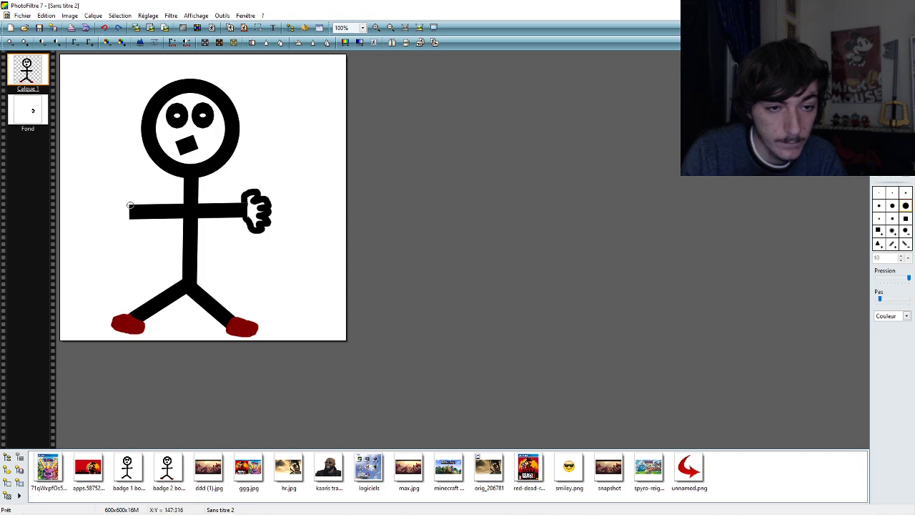
left_click_drag(131, 203, 116, 197)
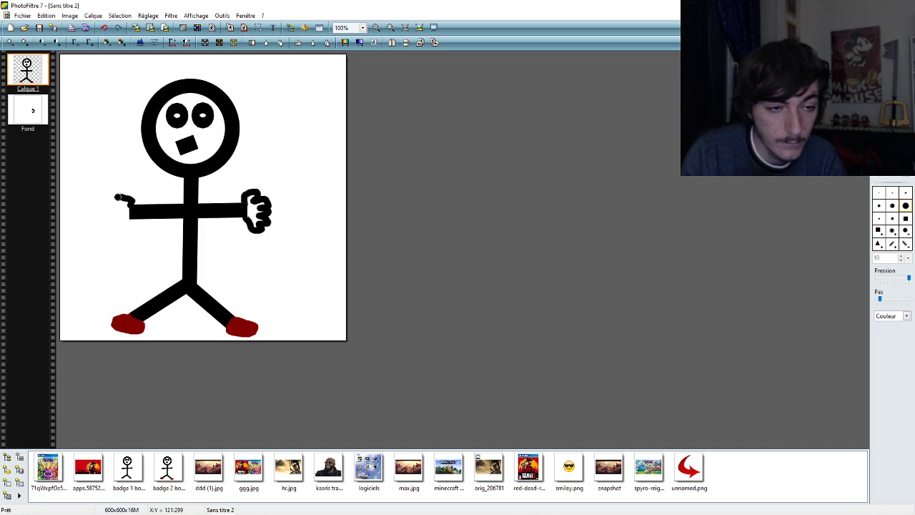
left_click(104, 28)
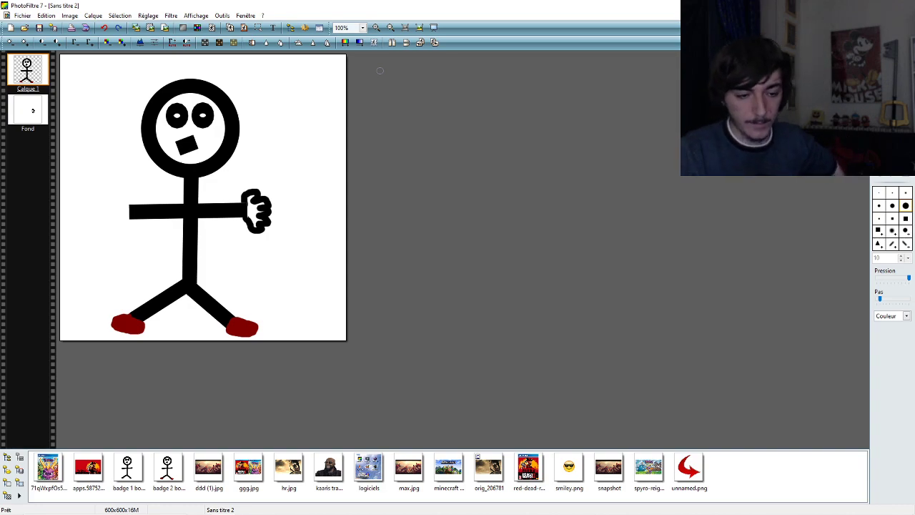
- Switch to OBS to check the running recording, and minimise its window again
key("super")
left_click(199, 504)
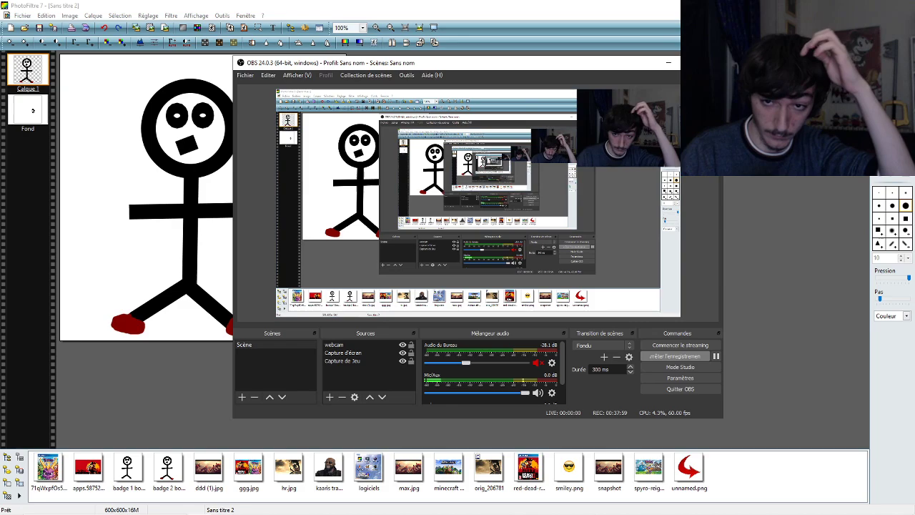
left_click(668, 62)
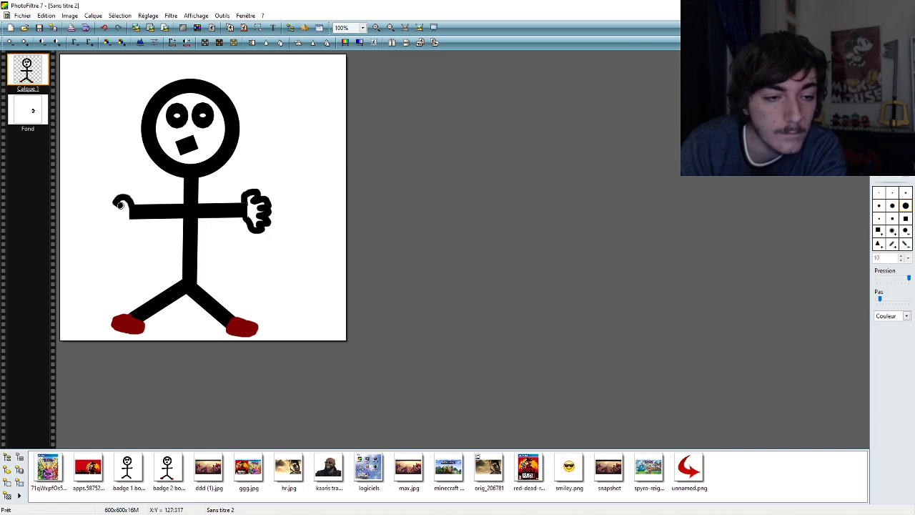
- Try a narrow black left fist and a new thumb outline on Calque 1, undoing both
mouse_move(112, 208)
left_mouse_down()
mouse_move(115, 229)
mouse_move(135, 247)
left_mouse_up()
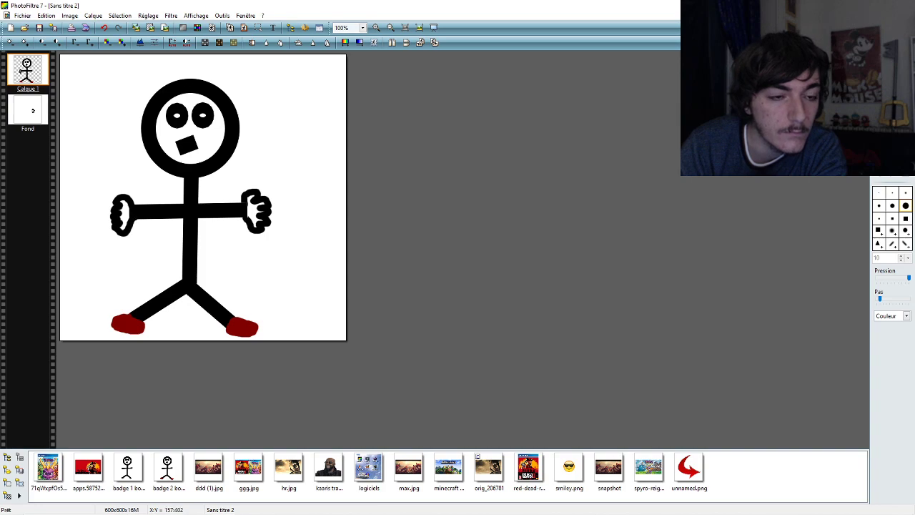
left_click(103, 28)
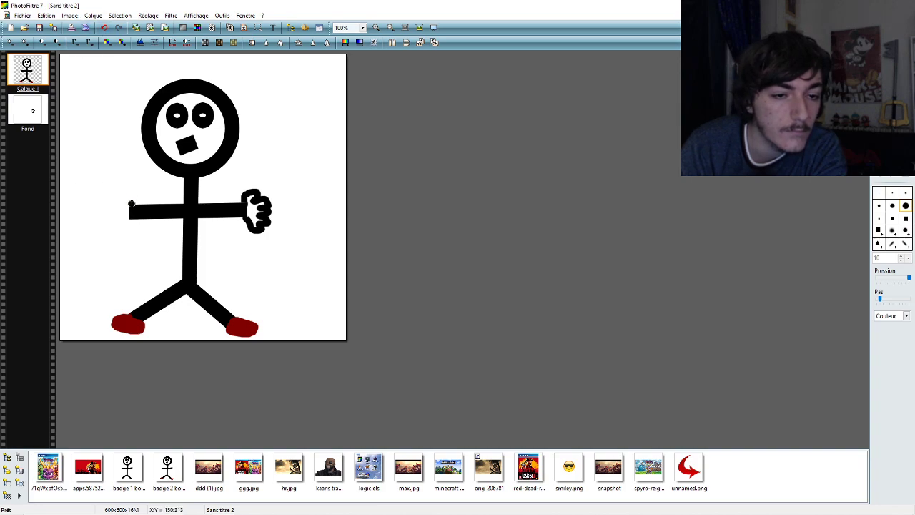
left_click_drag(131, 198, 118, 199)
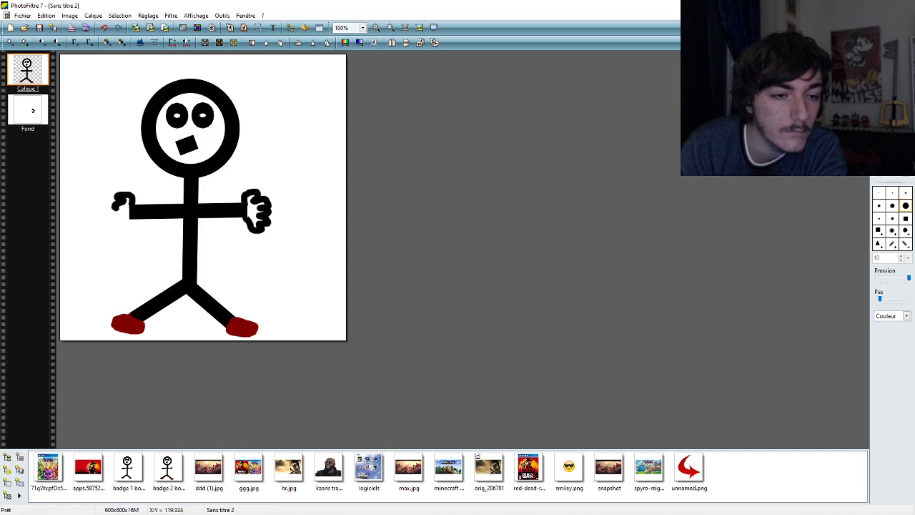
left_click(104, 29)
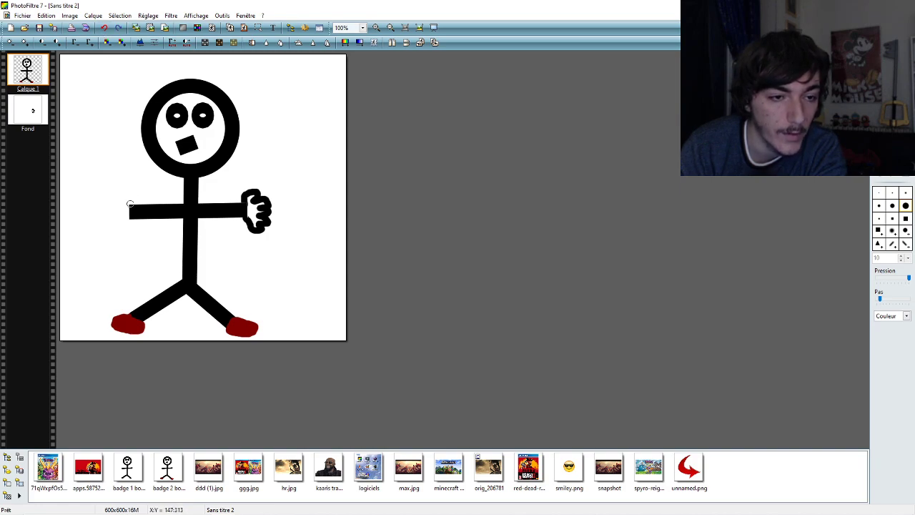
- Paint a black fist outline with thumb and fingers at the end of the left arm on Calque 1, mirroring the right hand
mouse_move(133, 205)
left_mouse_down()
mouse_move(133, 191)
mouse_move(113, 203)
mouse_move(115, 228)
left_mouse_up()
left_click(103, 28)
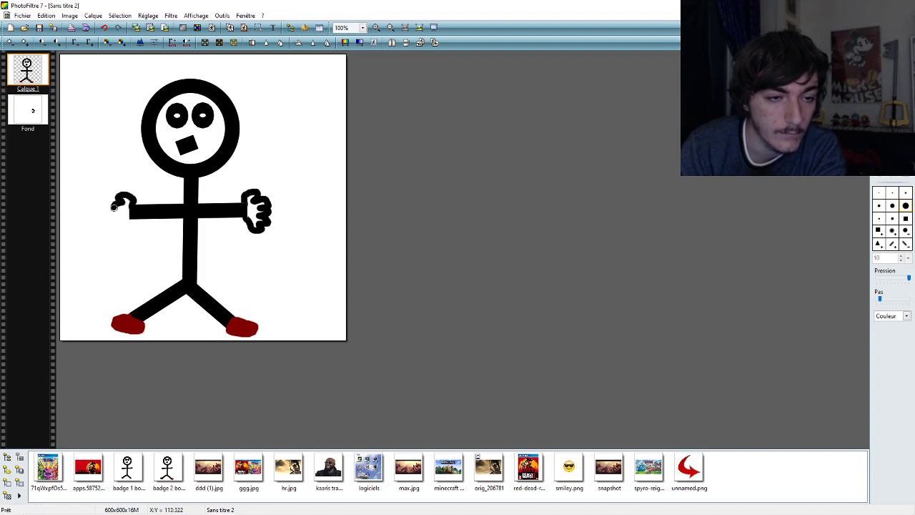
mouse_move(111, 213)
left_mouse_down()
mouse_move(113, 228)
mouse_move(136, 217)
left_mouse_up()
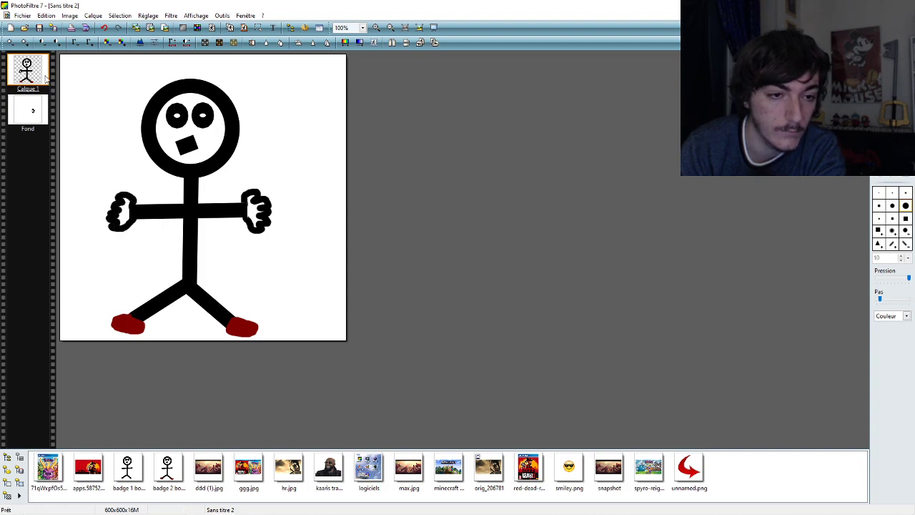
- Undo the black fist outline painted at the end of the left arm
left_click(104, 28)
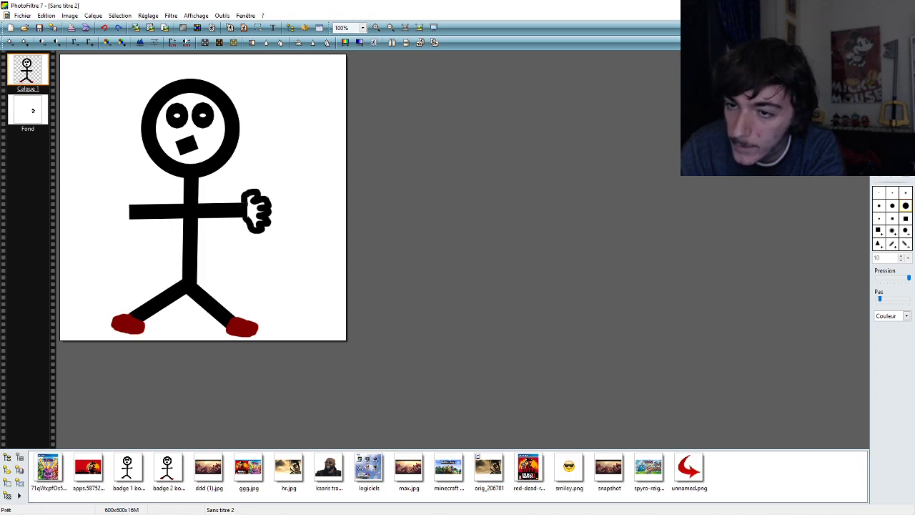
- Fit a rectangular selection of about 68 by 97 pixels around the right hand on Calque 1 and copy it
key("s")
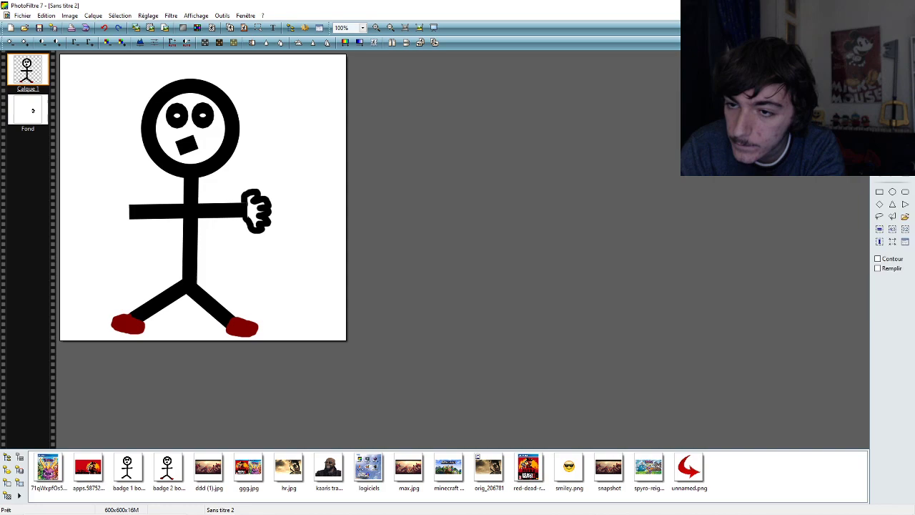
left_click(893, 243)
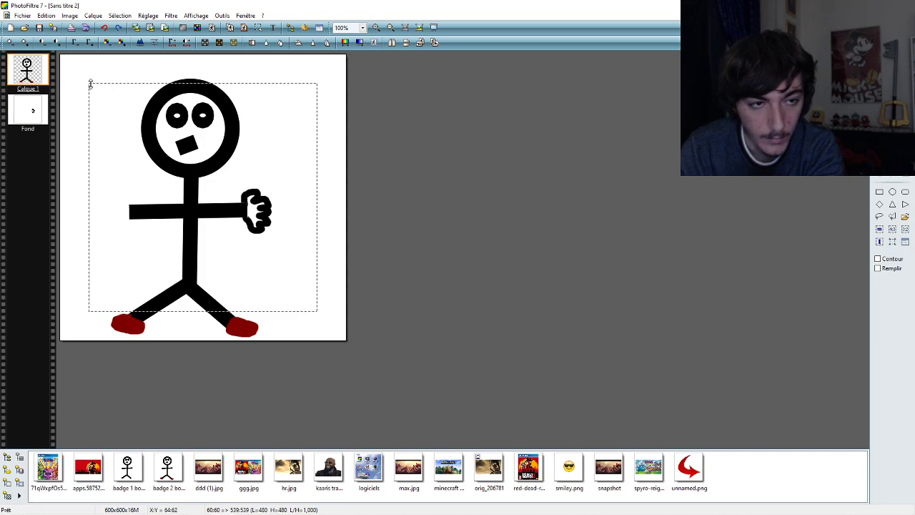
left_click_drag(89, 84, 234, 174)
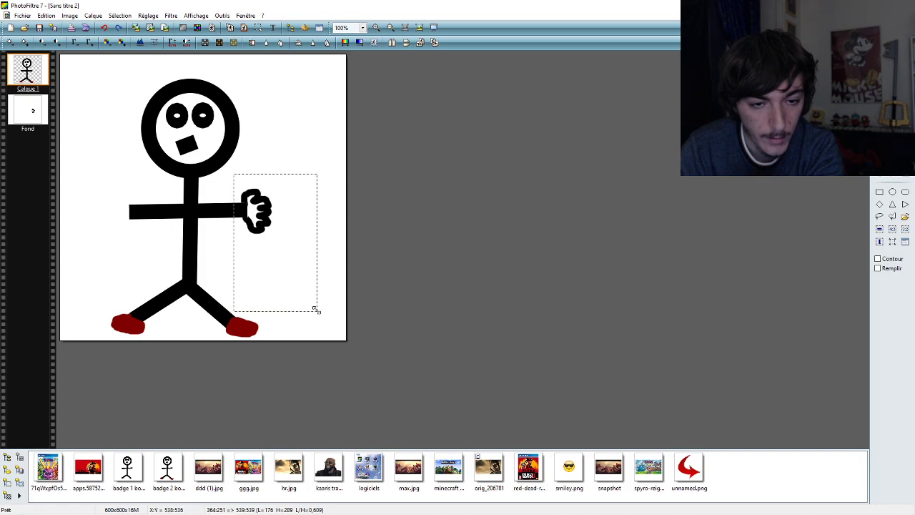
left_click_drag(315, 309, 295, 237)
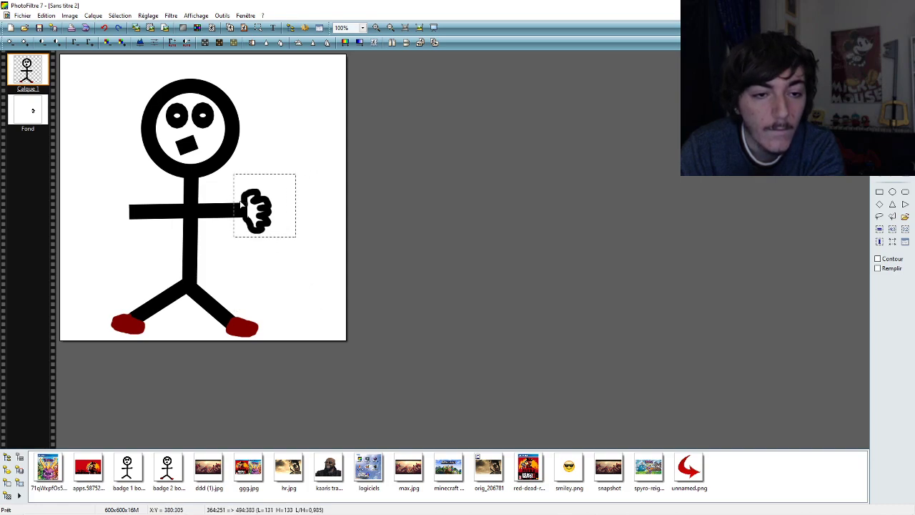
left_click_drag(235, 207, 242, 208)
left_click_drag(301, 236, 276, 208)
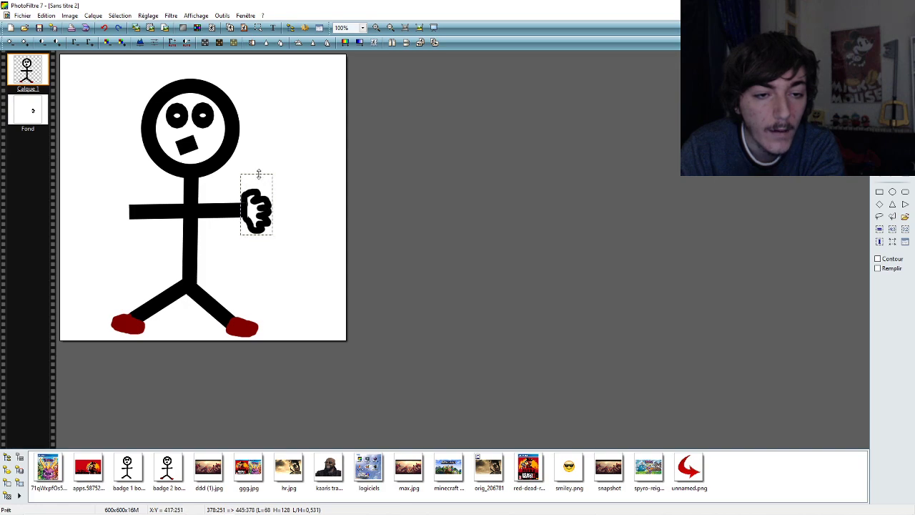
left_click_drag(259, 176, 262, 188)
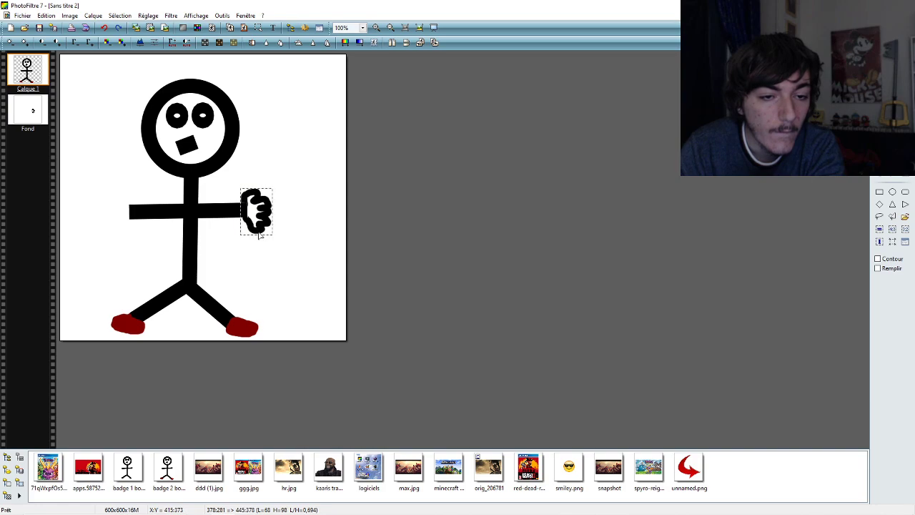
left_click_drag(258, 235, 266, 233)
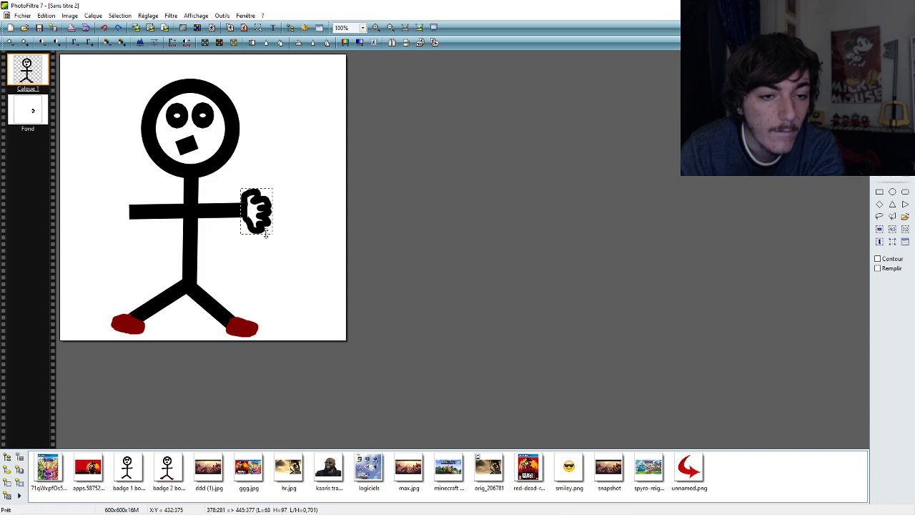
left_click_drag(265, 234, 263, 236)
left_click_drag(265, 234, 261, 235)
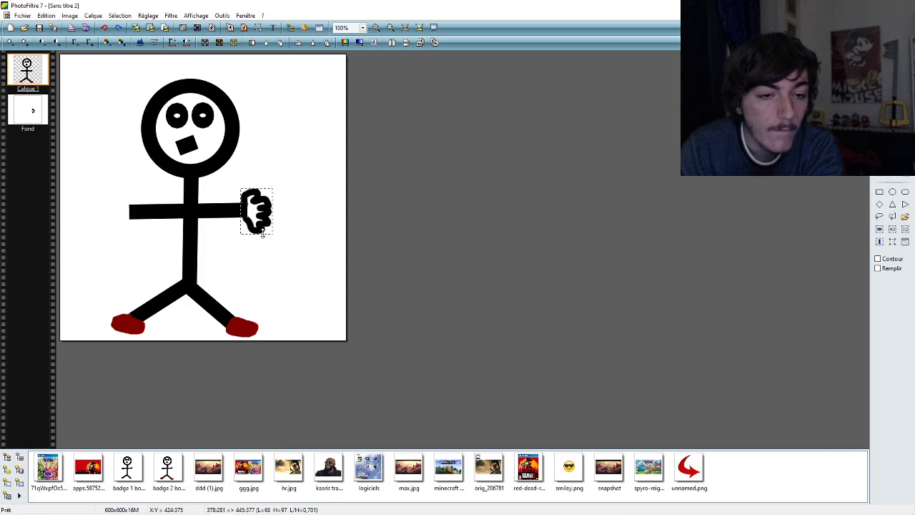
left_click_drag(265, 233, 260, 234)
mouse_move(249, 234)
left_mouse_down()
mouse_move(260, 232)
mouse_move(250, 236)
left_mouse_up()
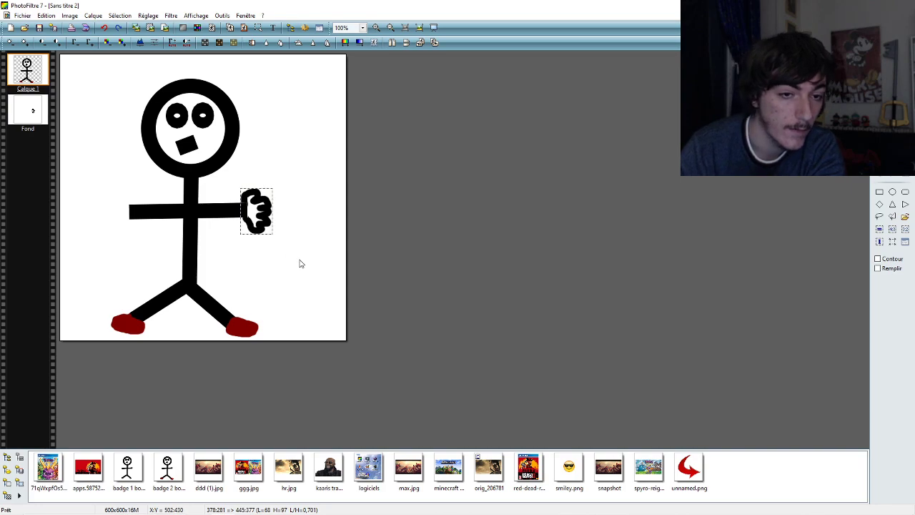
right_click(257, 213)
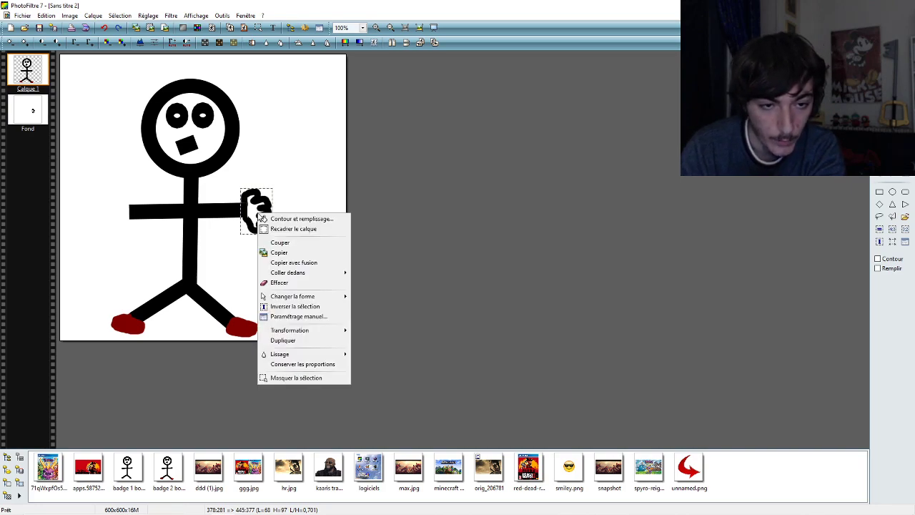
left_click(275, 253)
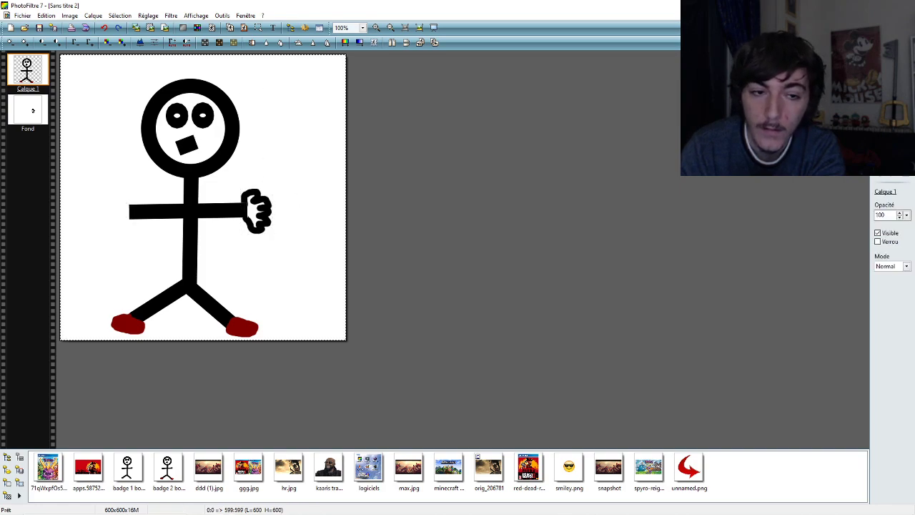
- Try duplicating the whole Fond layer, and undo the duplication
right_click(105, 205)
left_click(86, 195)
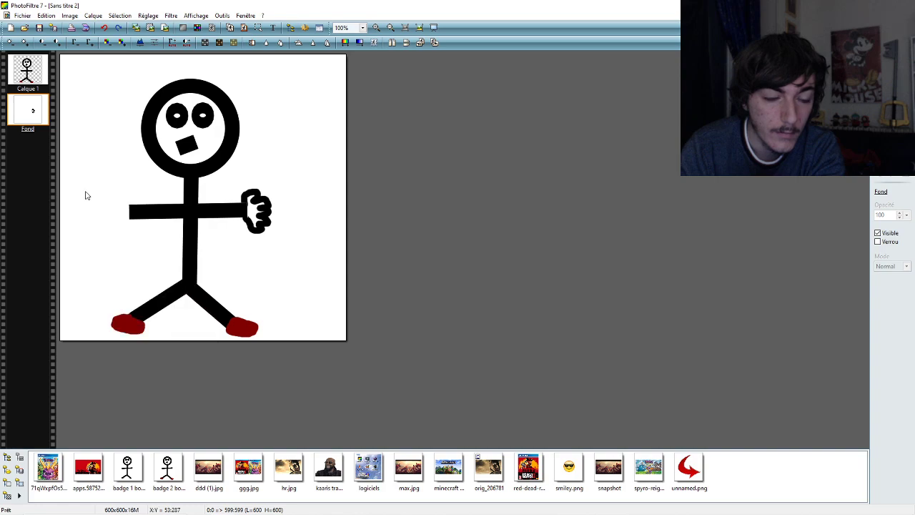
right_click(99, 207)
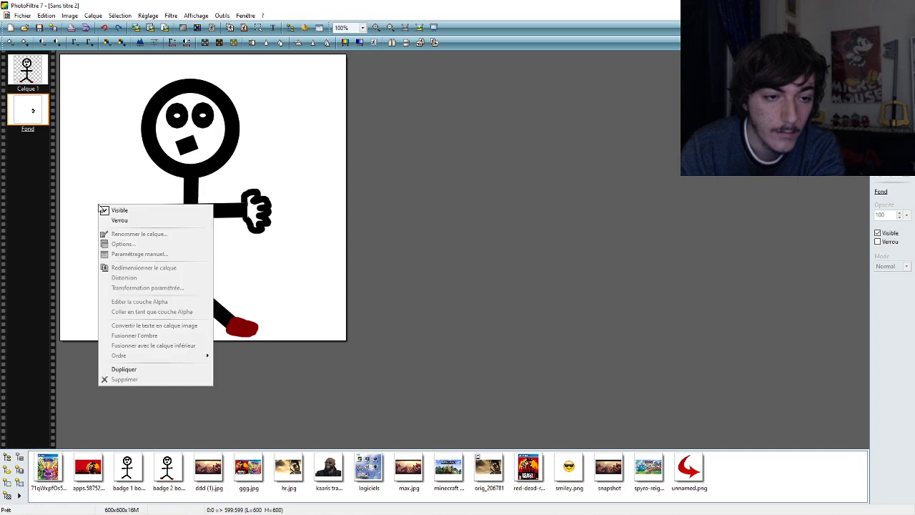
left_click(125, 369)
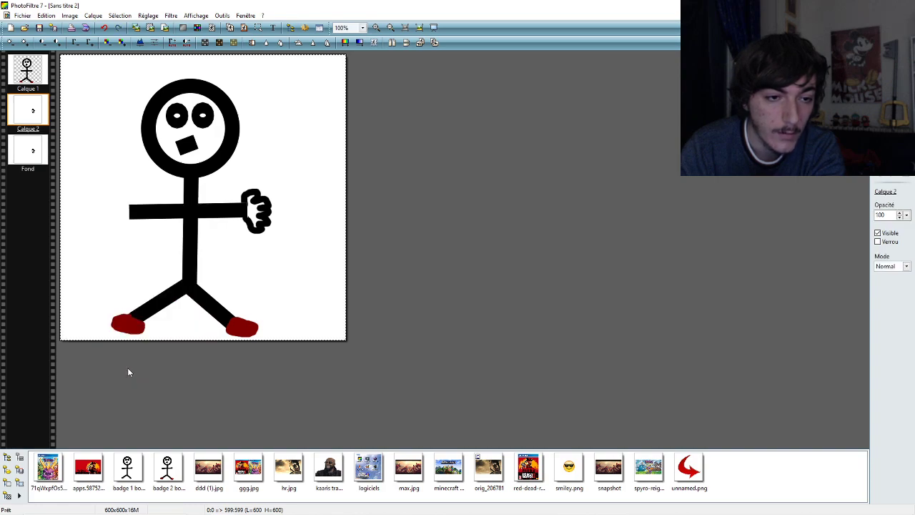
right_click(34, 149)
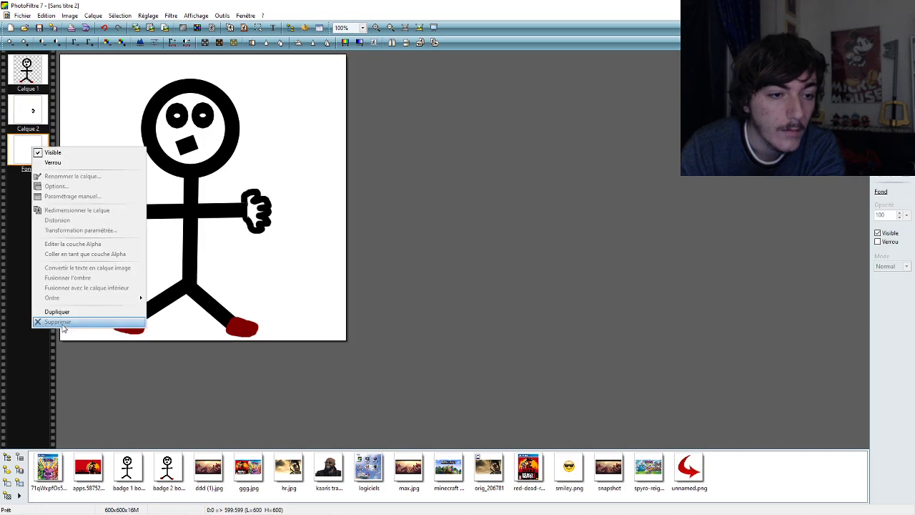
left_click(61, 322)
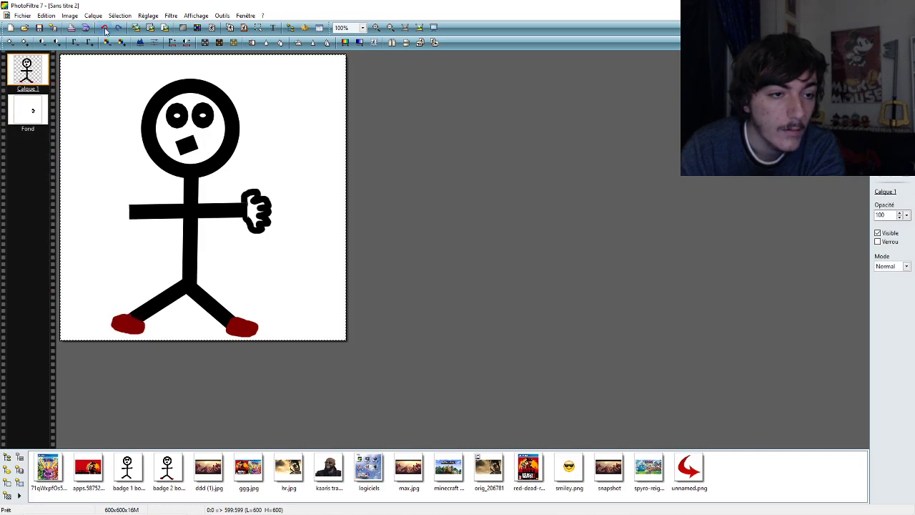
- Select the right hand on Fond with a rectangle of about 66 by 98 pixels and duplicate it as a new layer
left_click(220, 253)
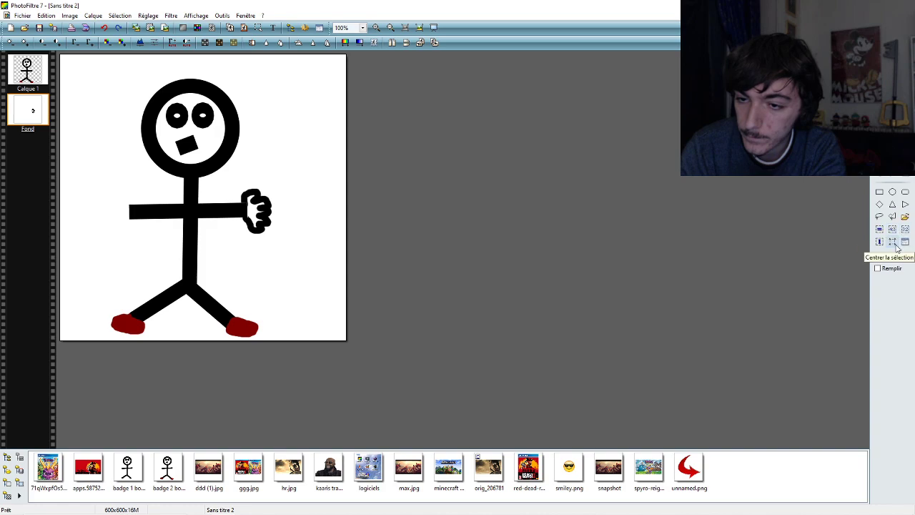
left_click(892, 243)
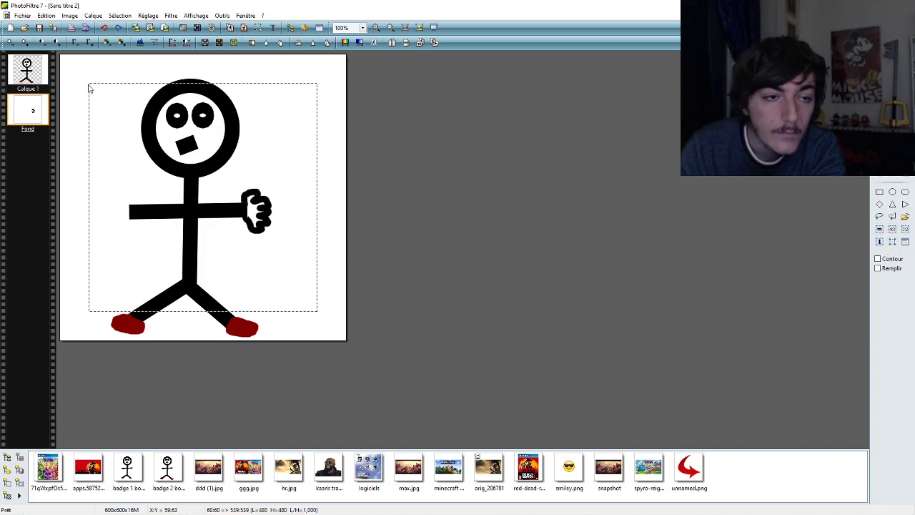
left_click_drag(92, 85, 299, 263)
left_click(289, 254)
left_click_drag(239, 188, 271, 240)
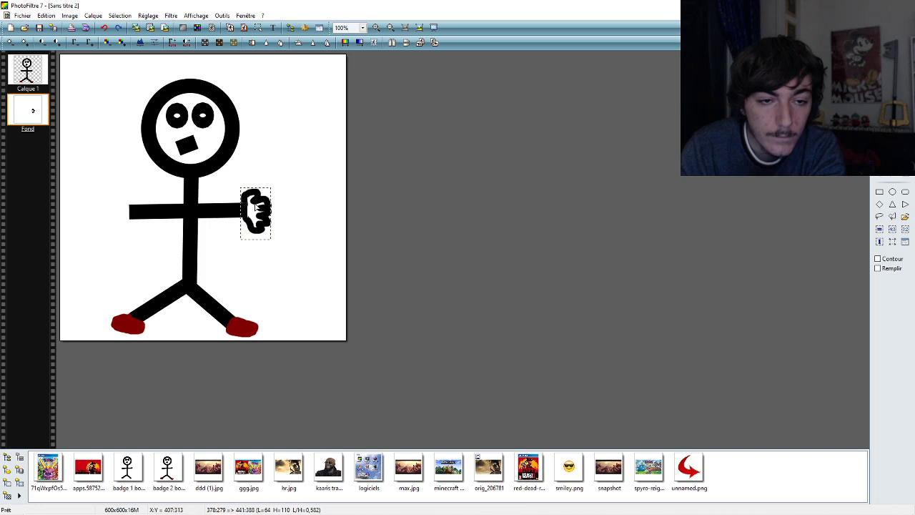
left_click_drag(258, 206, 256, 205)
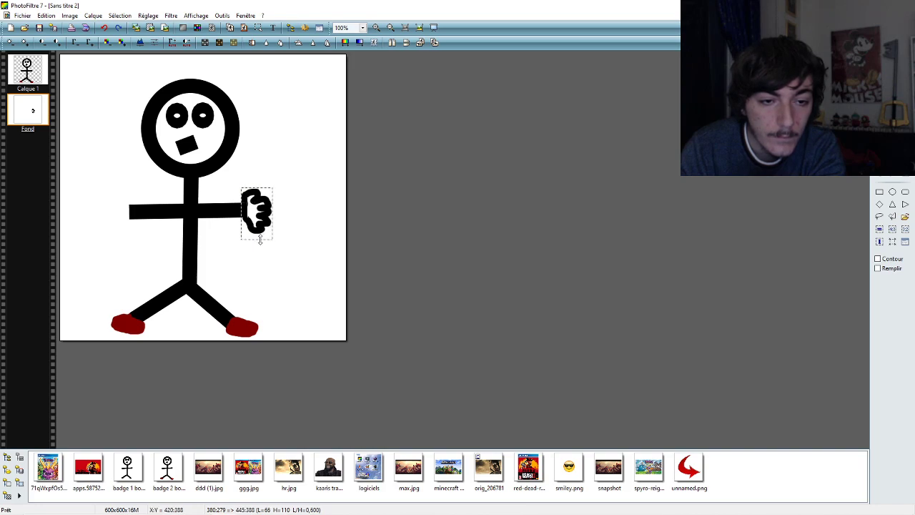
left_click_drag(261, 239, 265, 233)
right_click(258, 210)
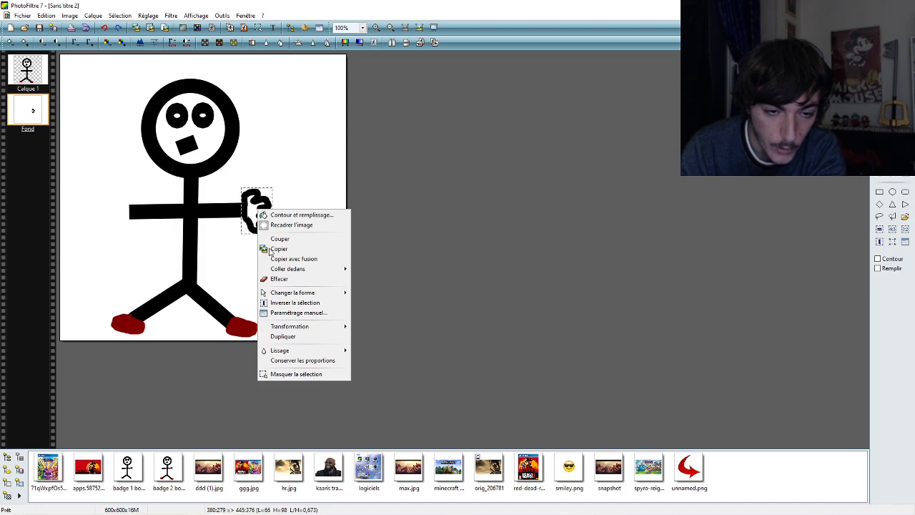
left_click(283, 336)
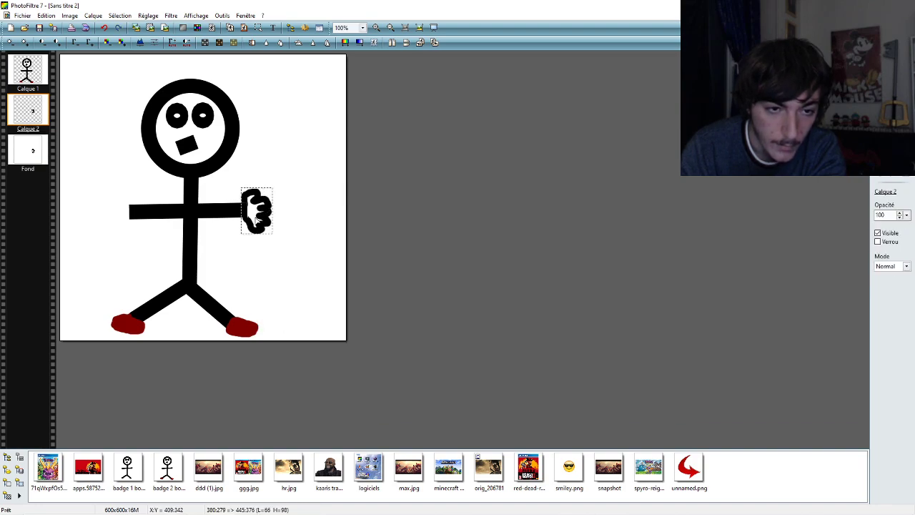
- Move the duplicated hand to the left arm, flip it horizontally and join it to the arm's end
left_click_drag(255, 218, 105, 213)
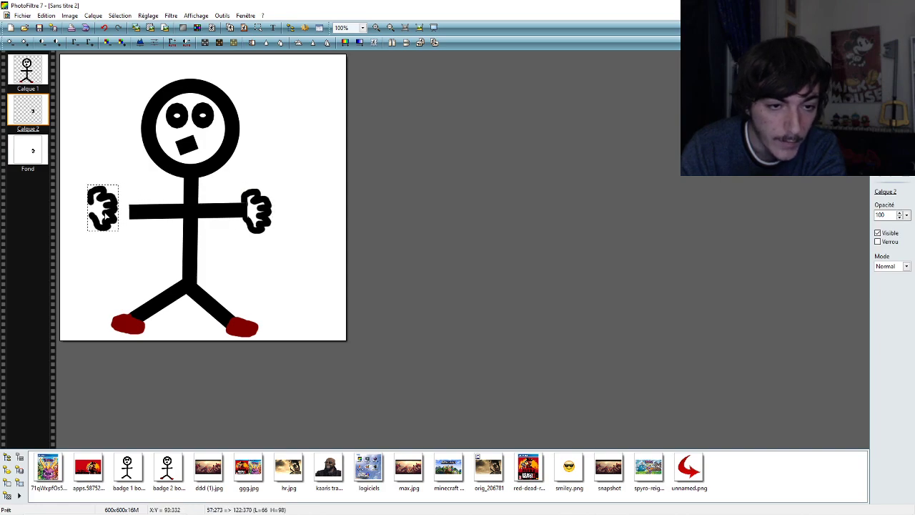
right_click(105, 214)
left_click(101, 207)
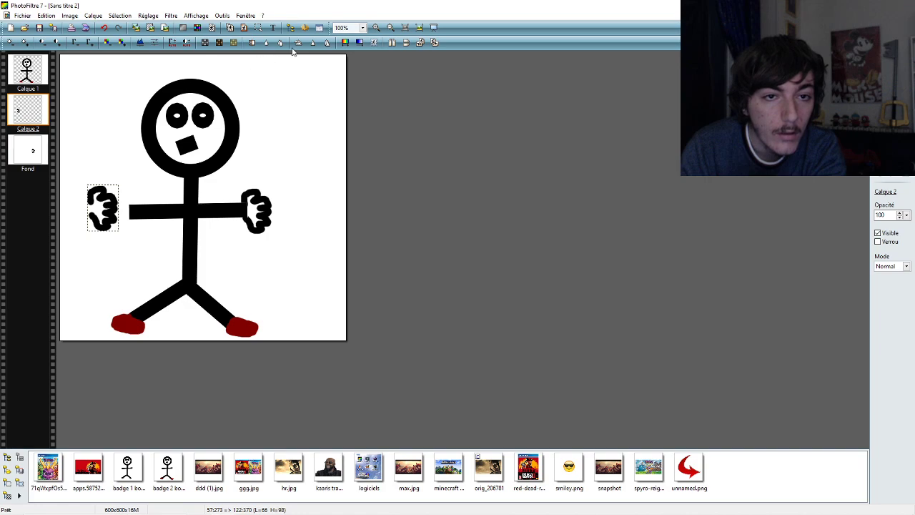
left_click(392, 43)
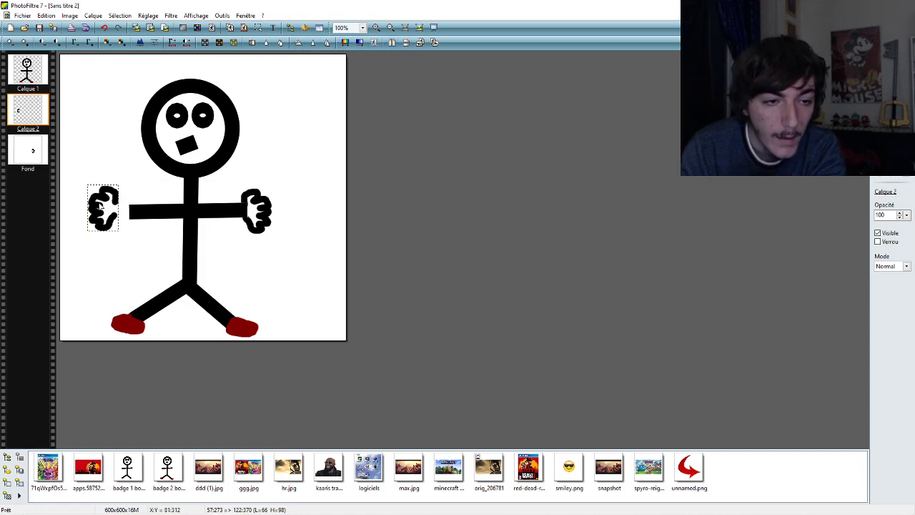
left_click_drag(101, 207, 114, 207)
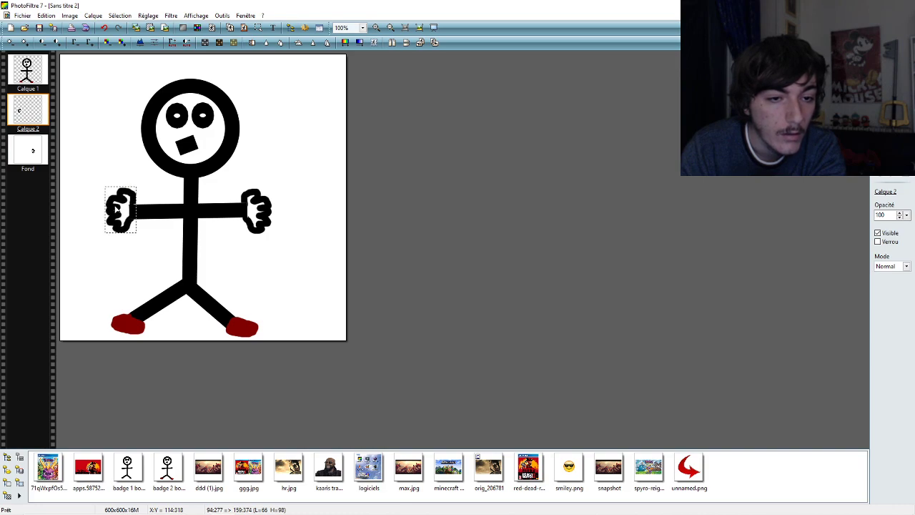
- Move the flipped hand above the left arm and place it back at the arm's end
left_click(73, 145)
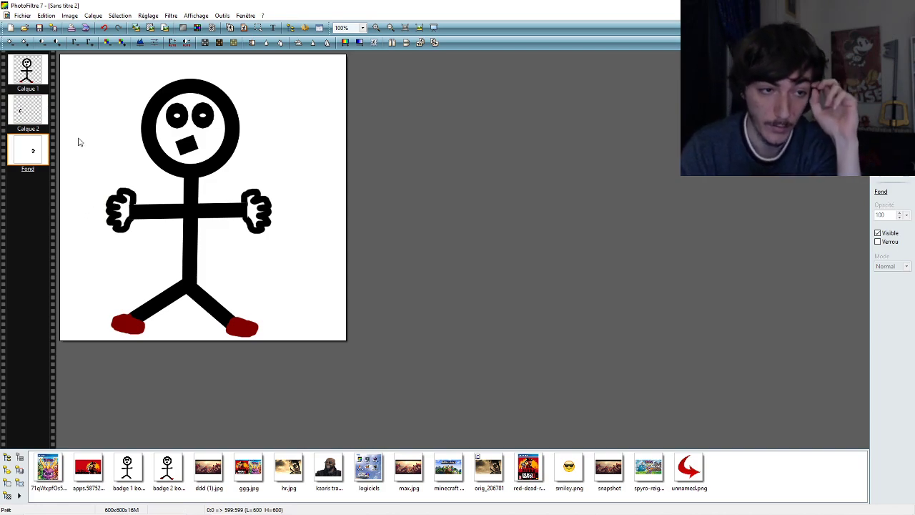
left_click_drag(120, 206, 106, 162)
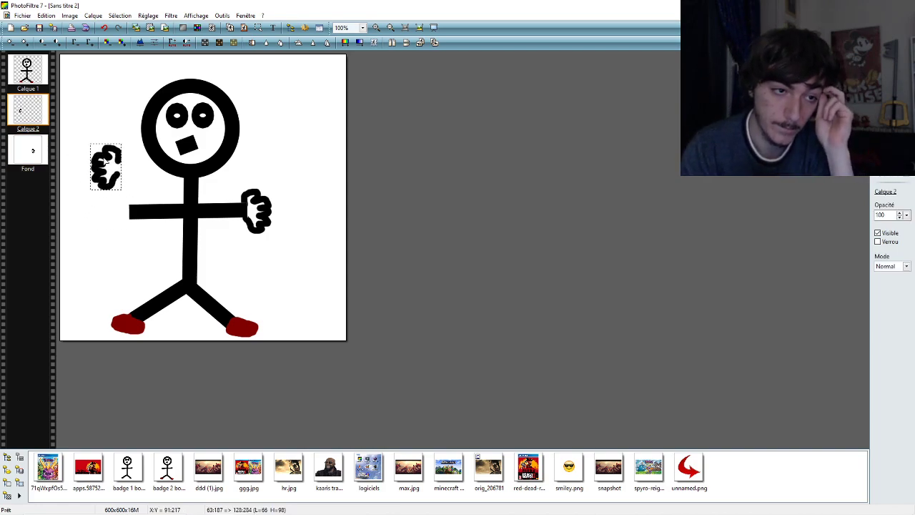
left_click(92, 184)
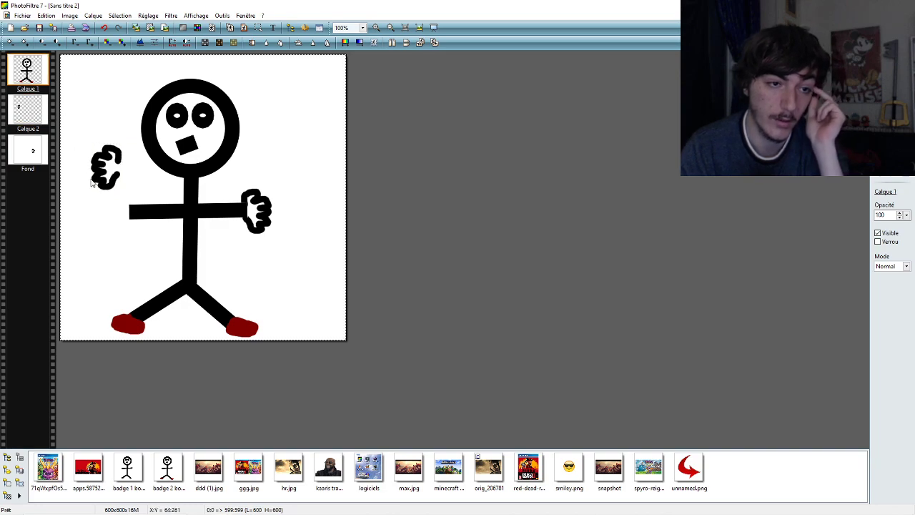
left_click_drag(98, 164, 112, 207)
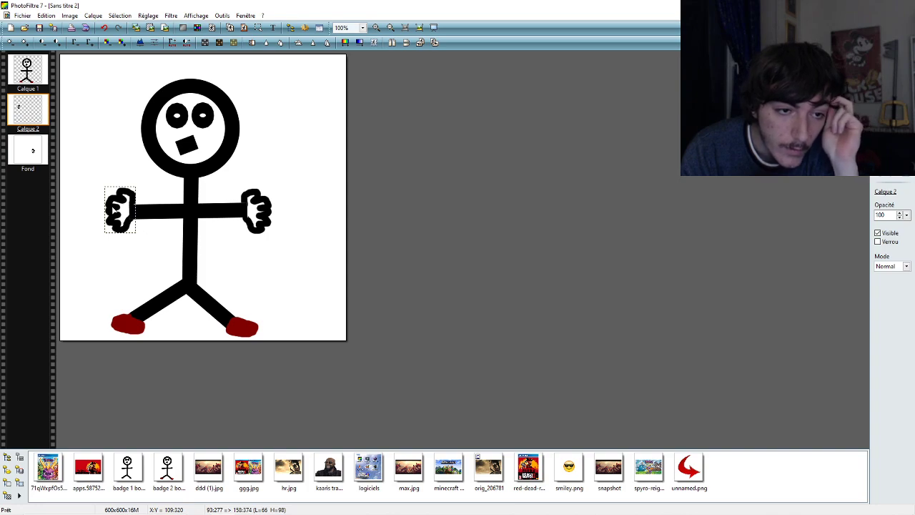
left_click_drag(112, 207, 113, 210)
left_click(29, 150)
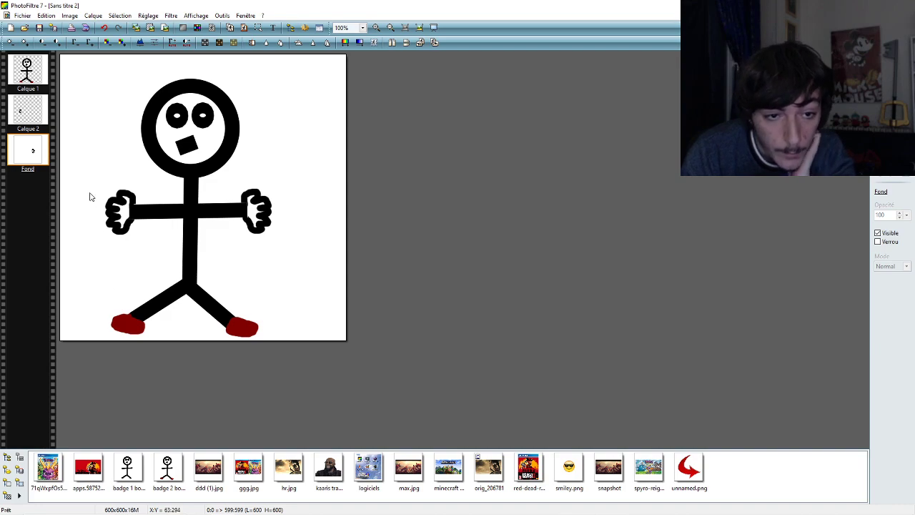
- Fine-tune the flipped hand's position on Calque 2 so it meets the left arm's end, and deselect the layer
left_click(113, 214)
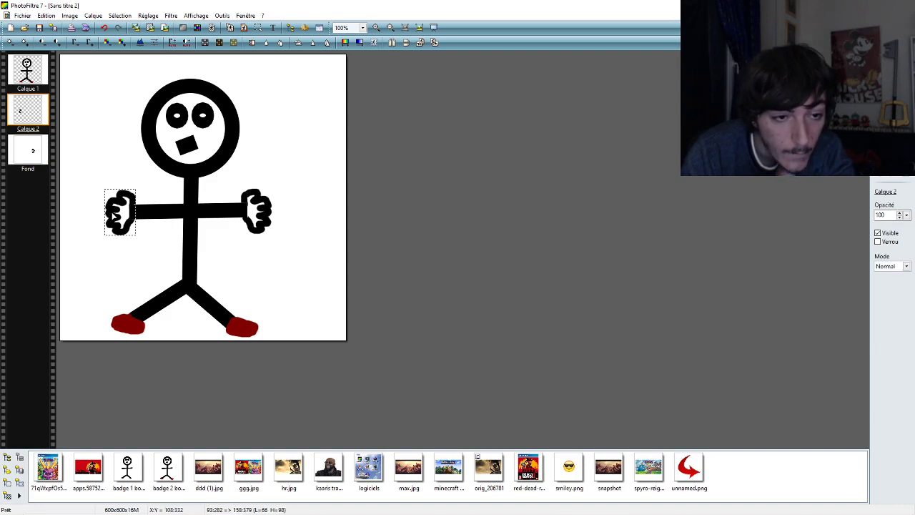
mouse_move(112, 213)
left_mouse_down()
mouse_move(92, 130)
mouse_move(118, 218)
left_mouse_up()
left_click(39, 83)
left_click(28, 111)
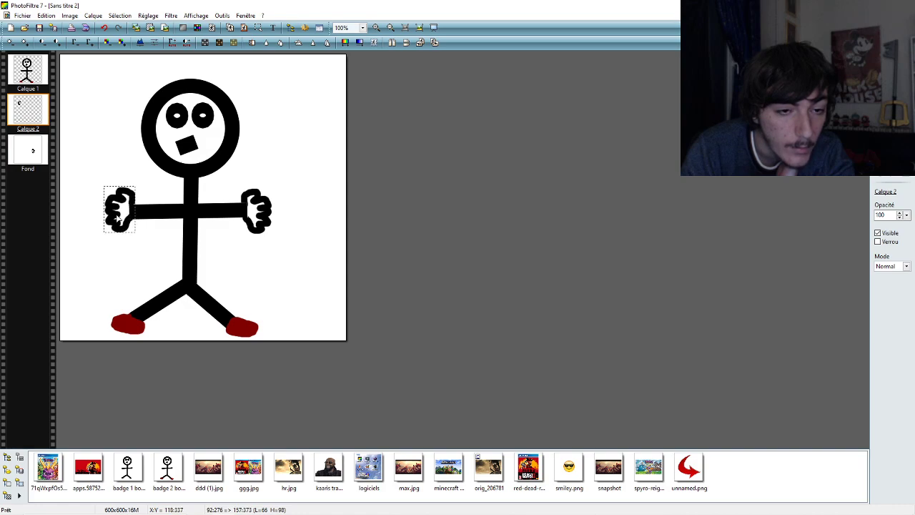
left_click(134, 289)
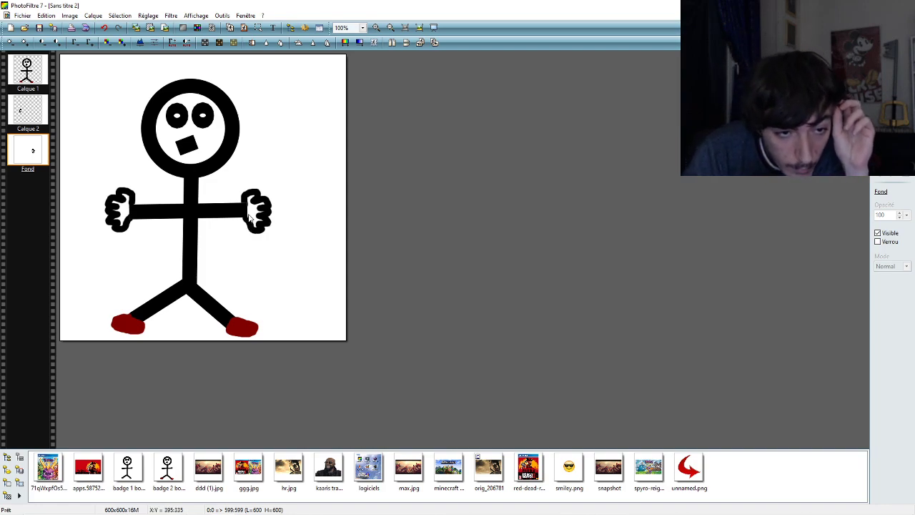
- Nudge the flipped hand on Calque 2 to about 93, 279 so it meets the left arm's end, and deselect it
left_click(116, 218)
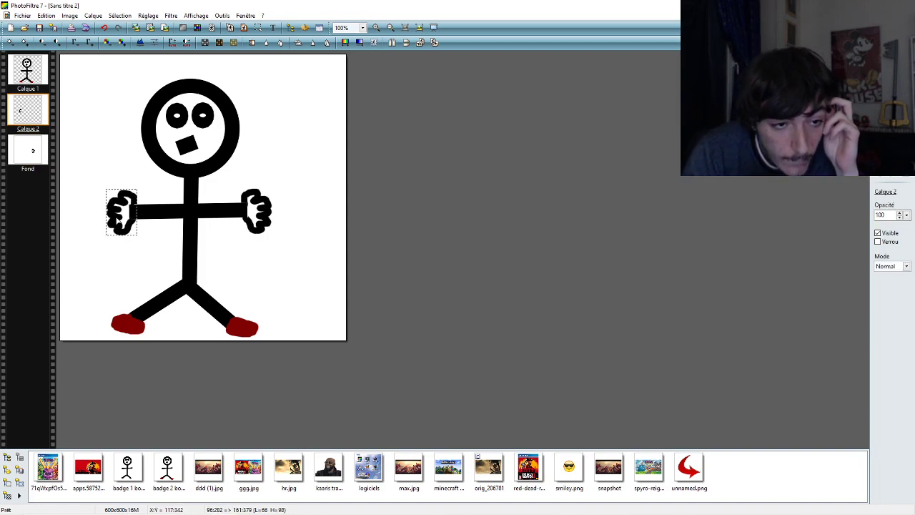
left_click_drag(115, 218, 115, 218)
left_click(81, 262)
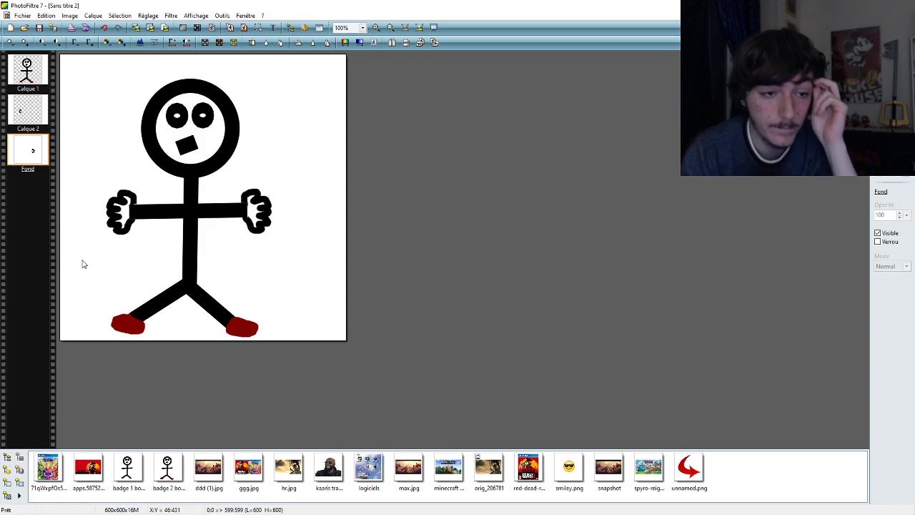
left_click(116, 216)
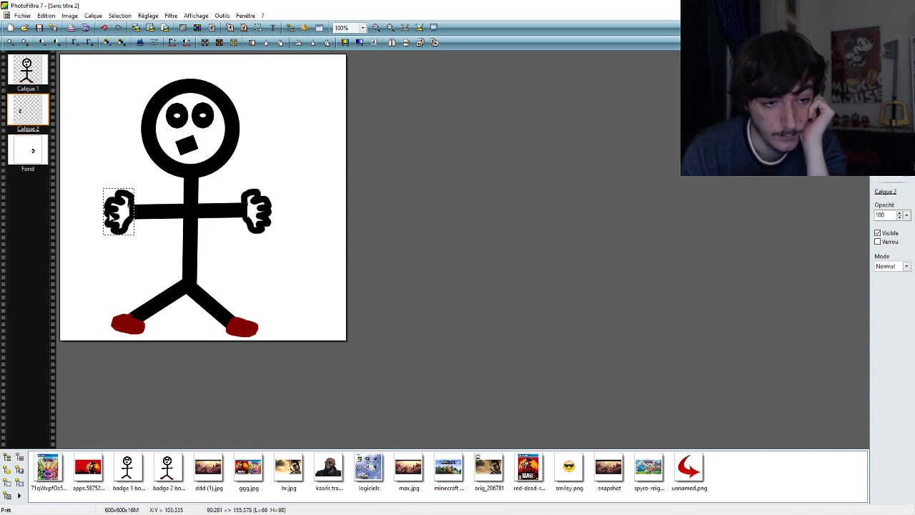
left_click_drag(115, 217, 113, 215)
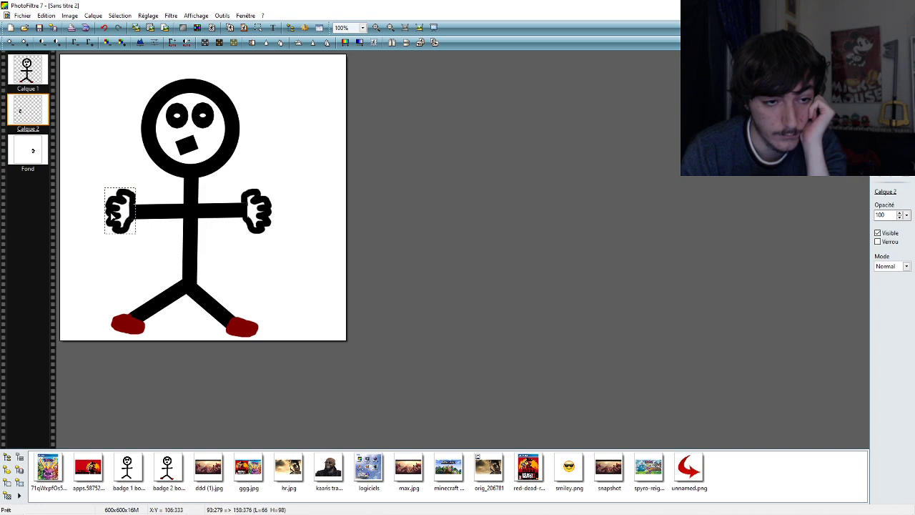
left_click(98, 262)
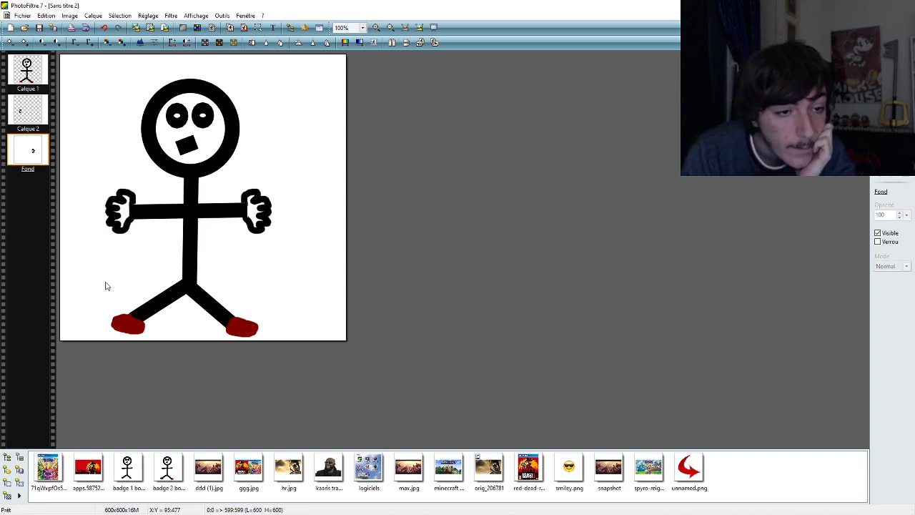
- Shift the flipped hand slightly up and back down against the left arm, settling at about 93, 280, and deselect it
left_click(114, 217)
mouse_move(115, 217)
left_mouse_down()
mouse_move(104, 149)
mouse_move(110, 215)
left_mouse_up()
left_click(98, 266)
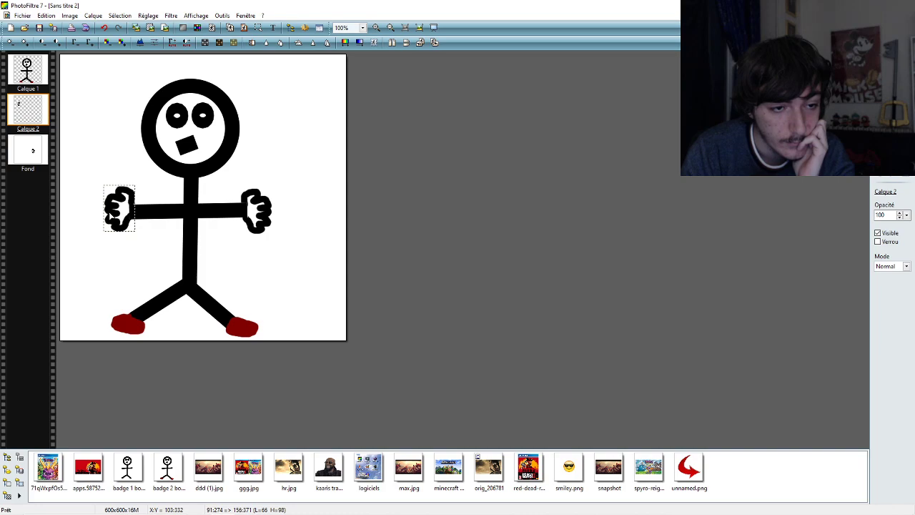
left_click(111, 296)
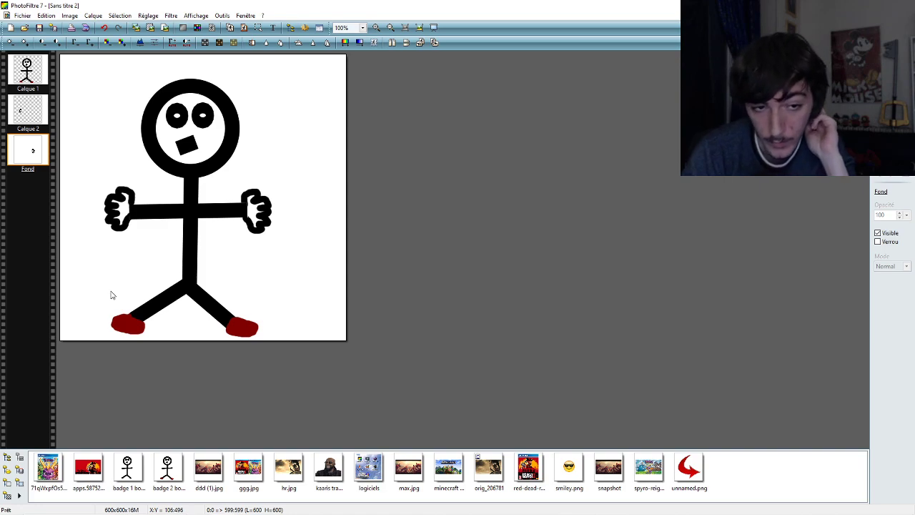
left_click(108, 215)
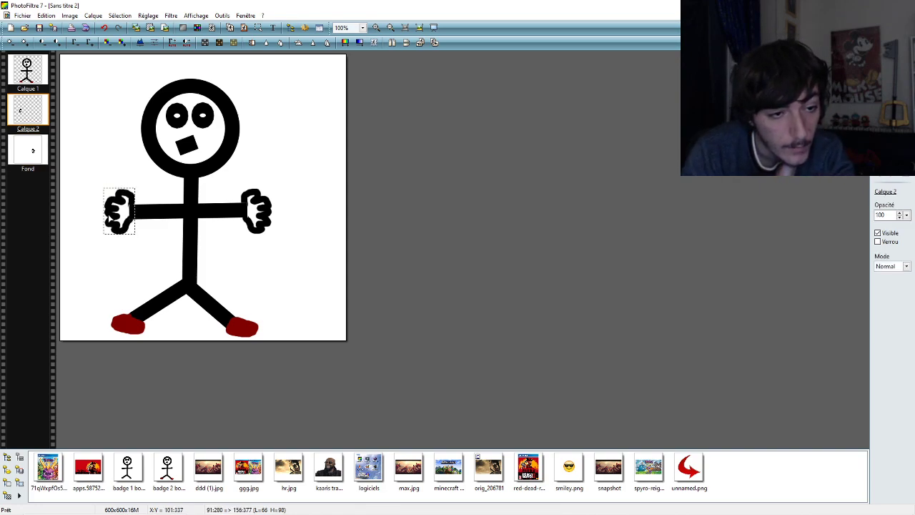
left_click_drag(108, 216, 110, 216)
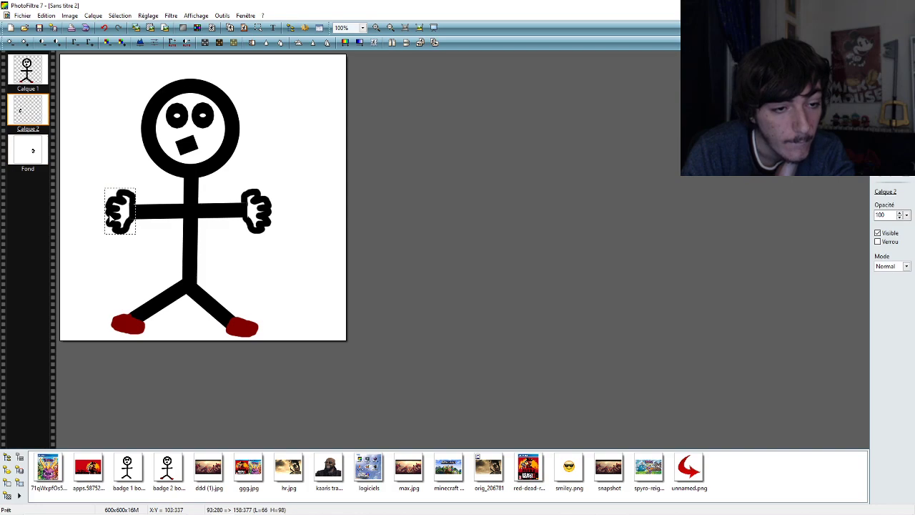
left_click(101, 263)
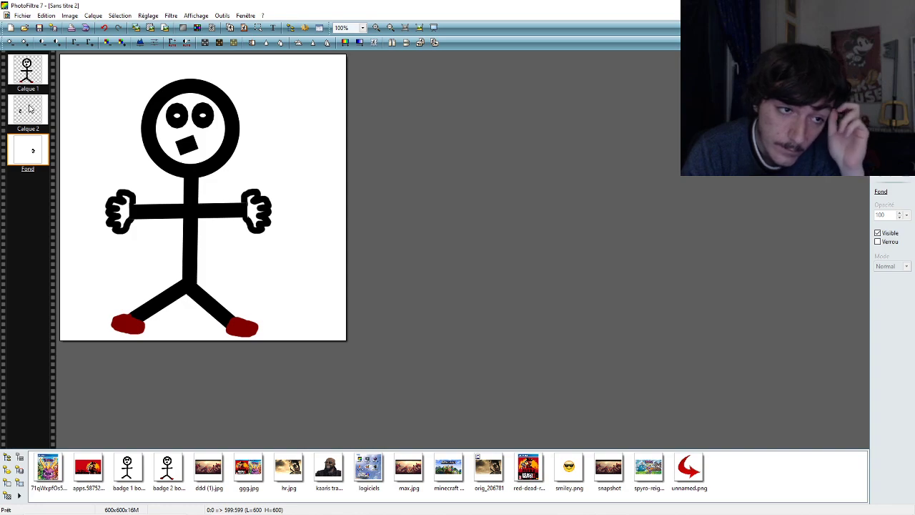
- Refine the flipped hand's alignment with the left arm, placing it at about 90, 277, and return to the Fond layer
left_click(29, 77)
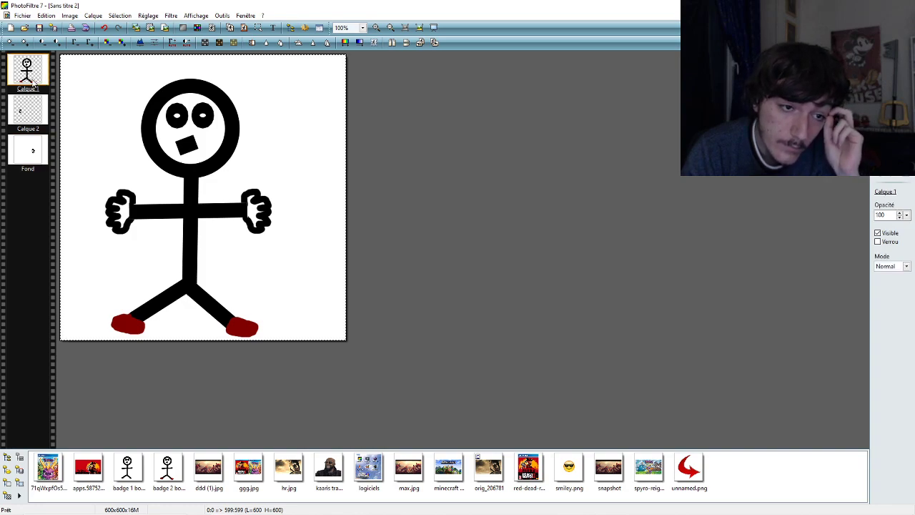
left_click(112, 214)
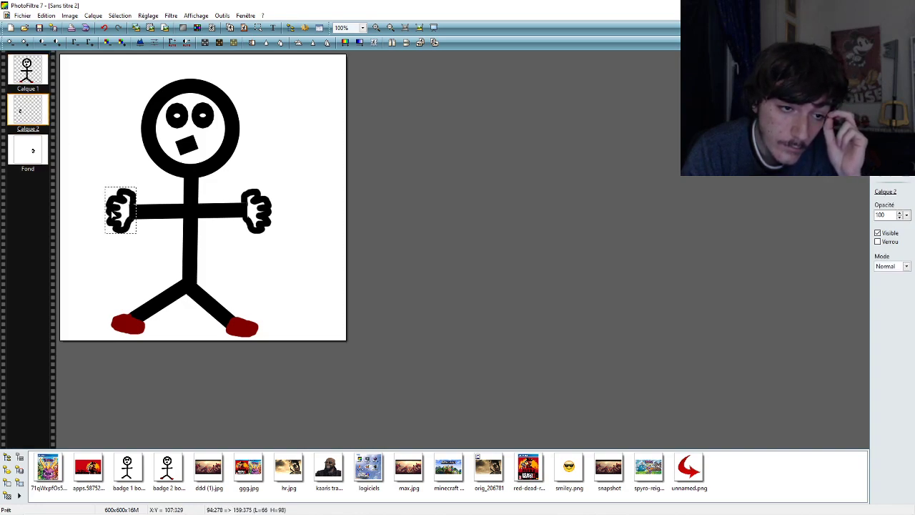
left_click(129, 284)
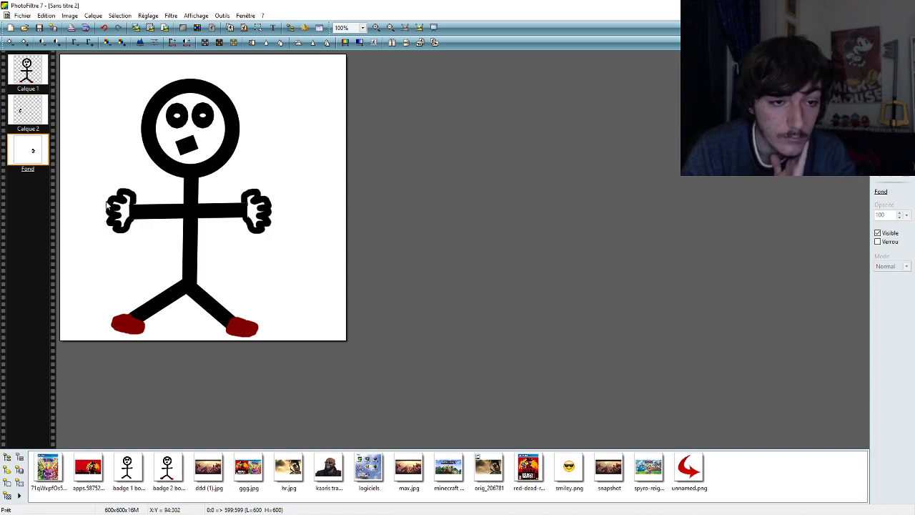
left_click(37, 109)
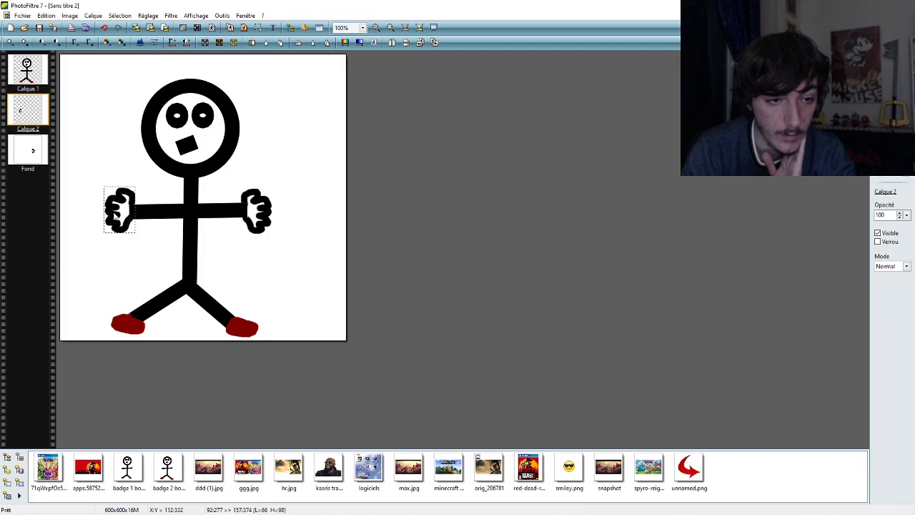
left_click_drag(115, 213, 116, 213)
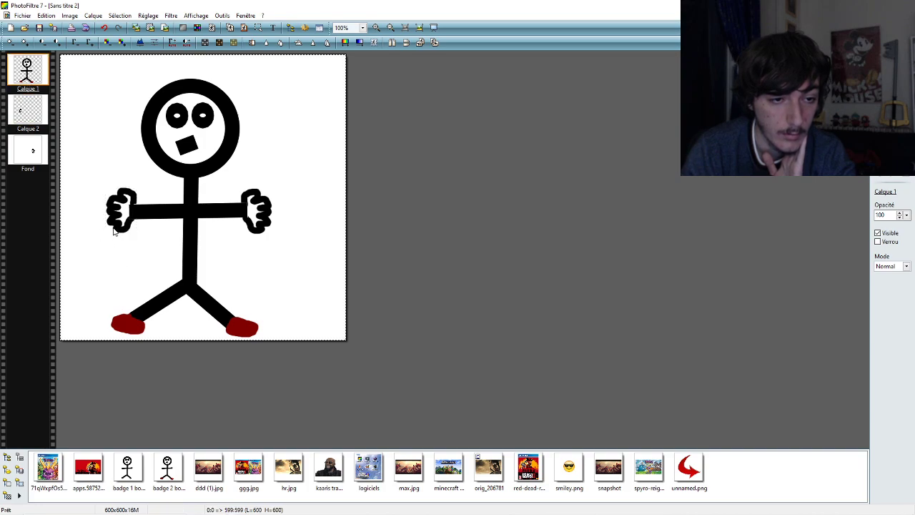
left_click_drag(109, 222, 108, 221)
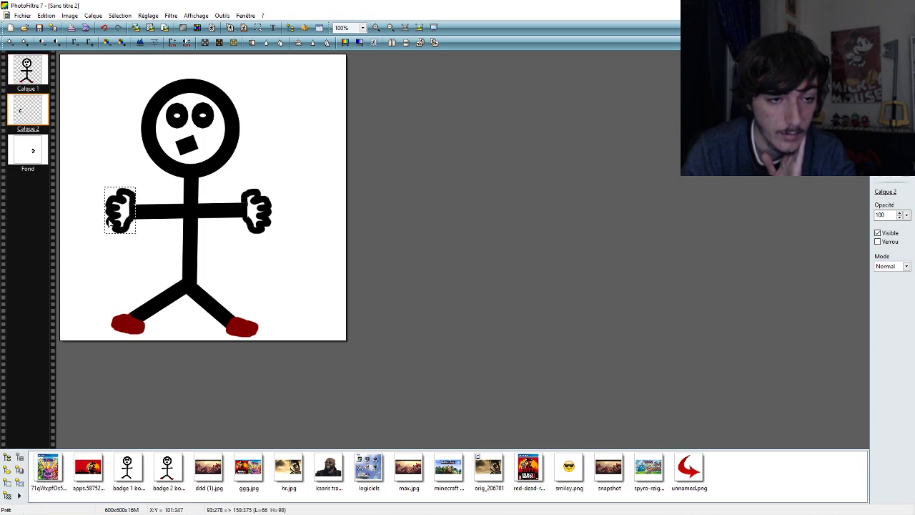
left_click(27, 150)
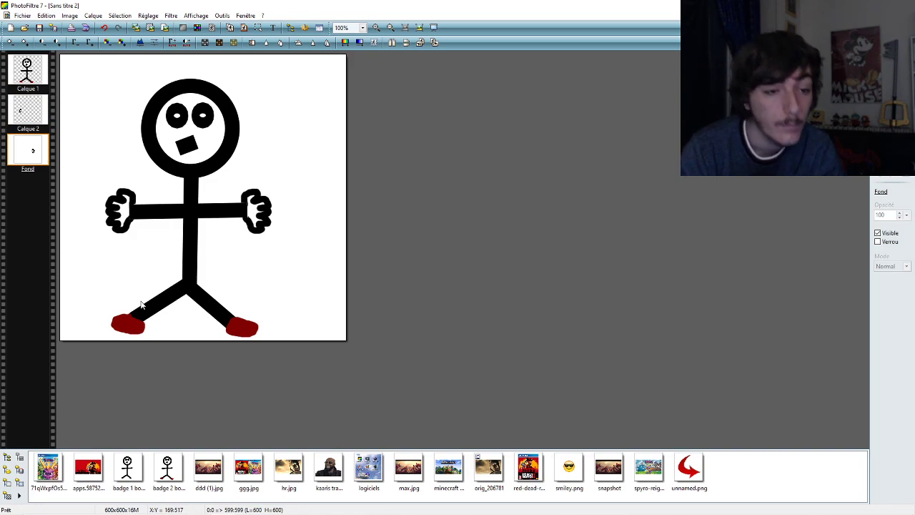
left_click(114, 215)
left_click_drag(115, 215, 113, 214)
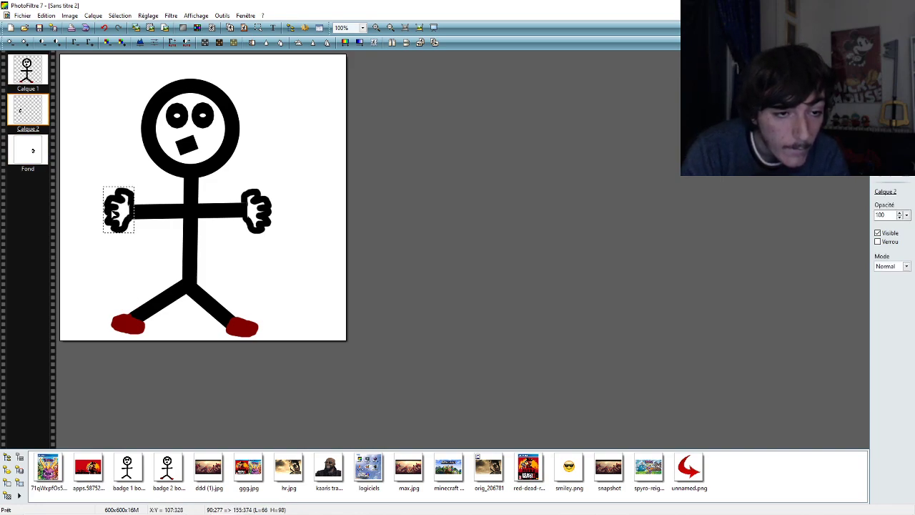
left_click(156, 285)
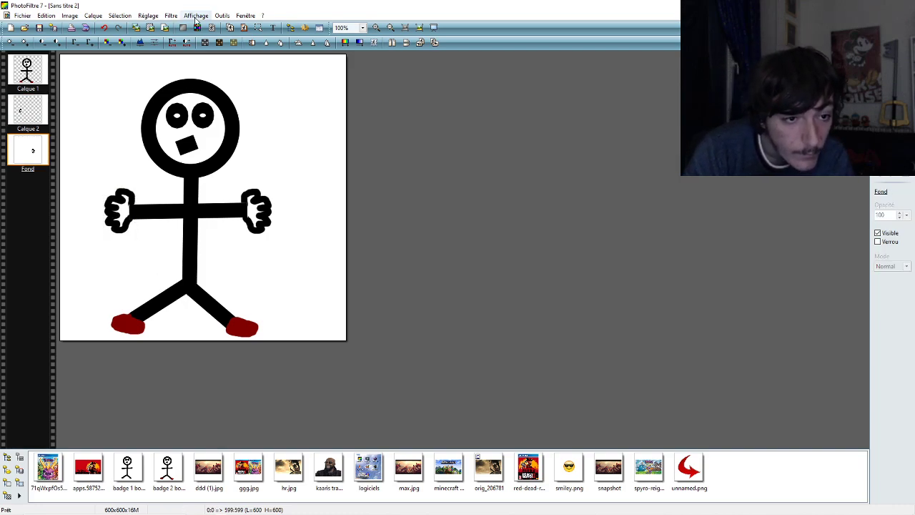
- Examine the whole figure at 10% and 25% zoom, and return to 100%
left_click(362, 28)
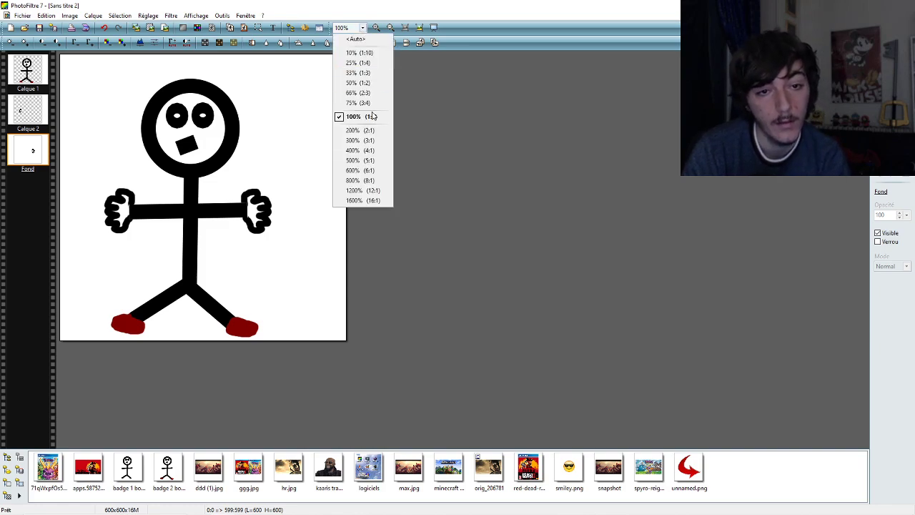
left_click(361, 55)
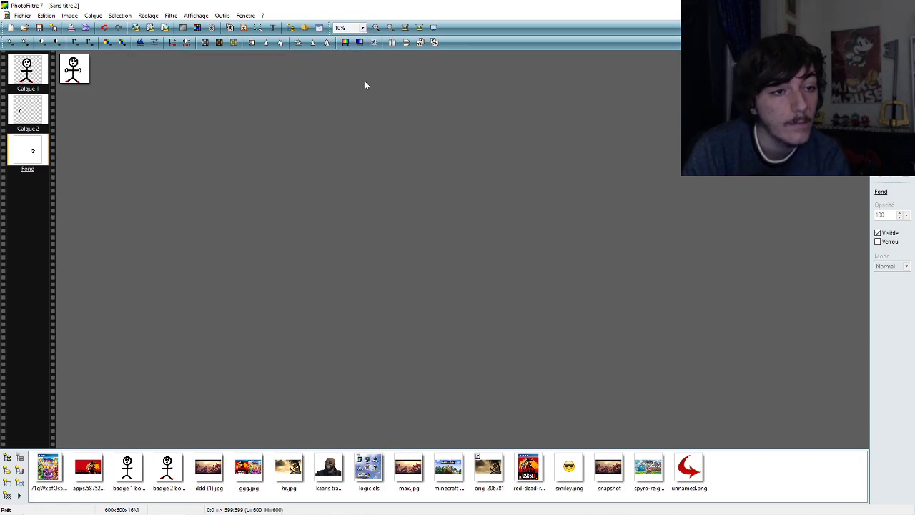
left_click(363, 27)
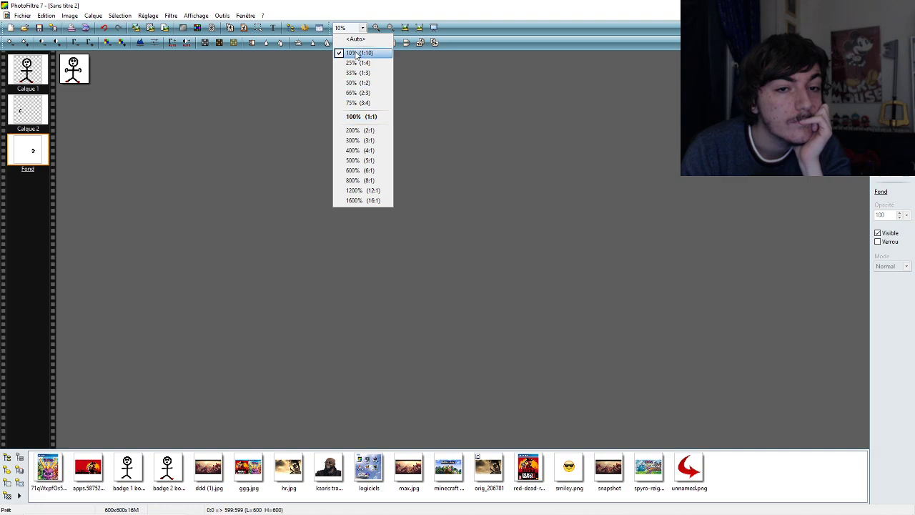
left_click(212, 175)
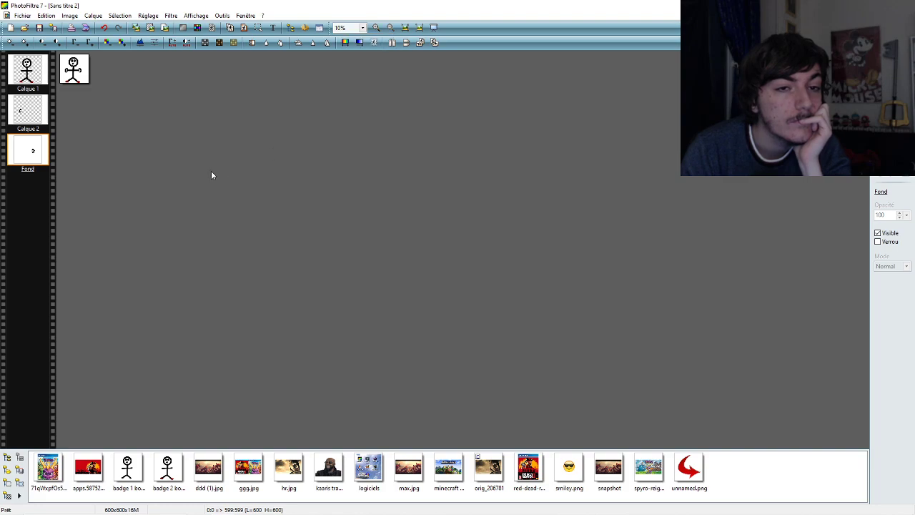
left_click(362, 28)
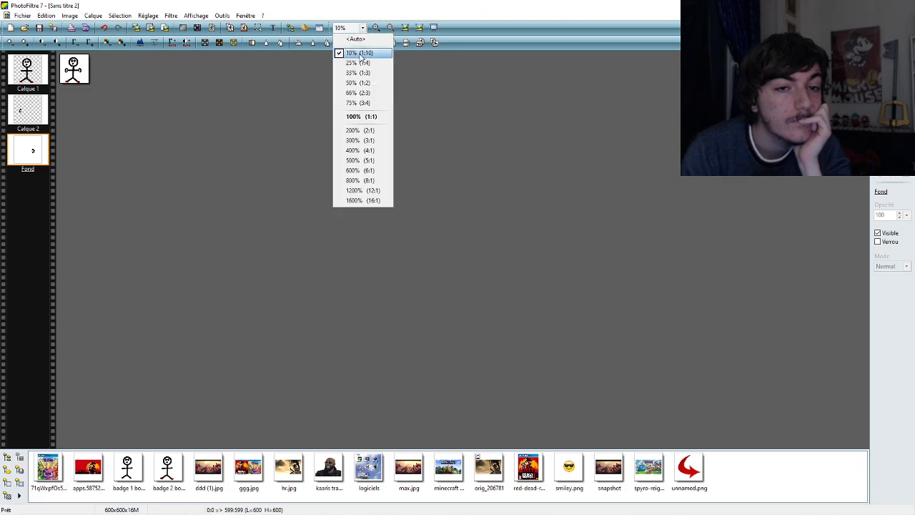
left_click(358, 61)
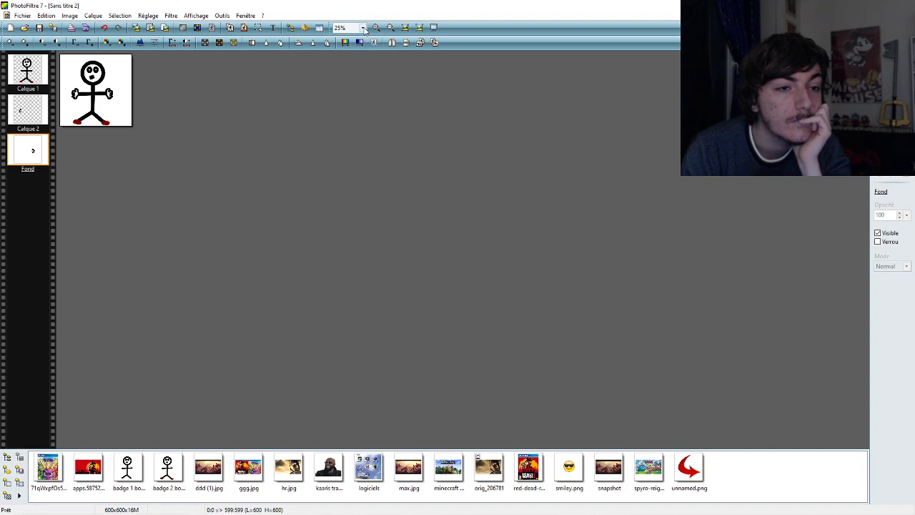
left_click(362, 28)
left_click(359, 60)
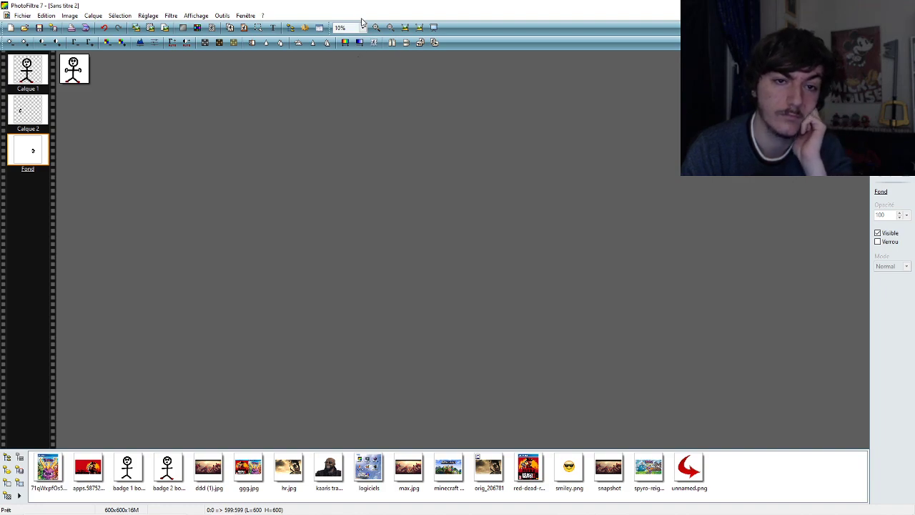
left_click(363, 29)
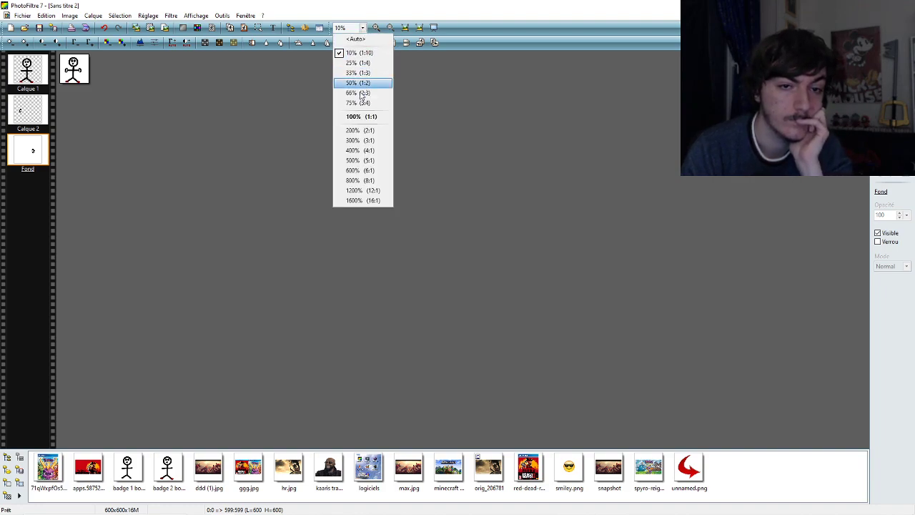
left_click(361, 115)
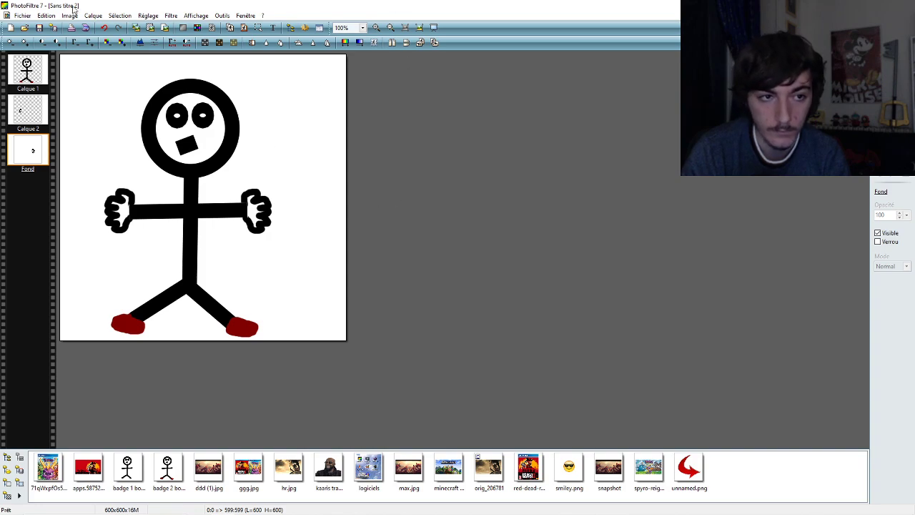
left_click(28, 17)
mouse_move(46, 15)
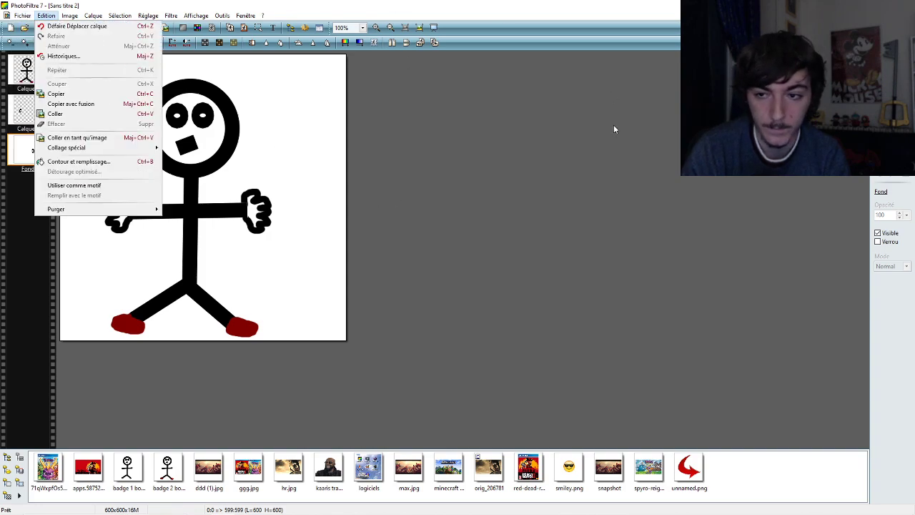
left_click(558, 137)
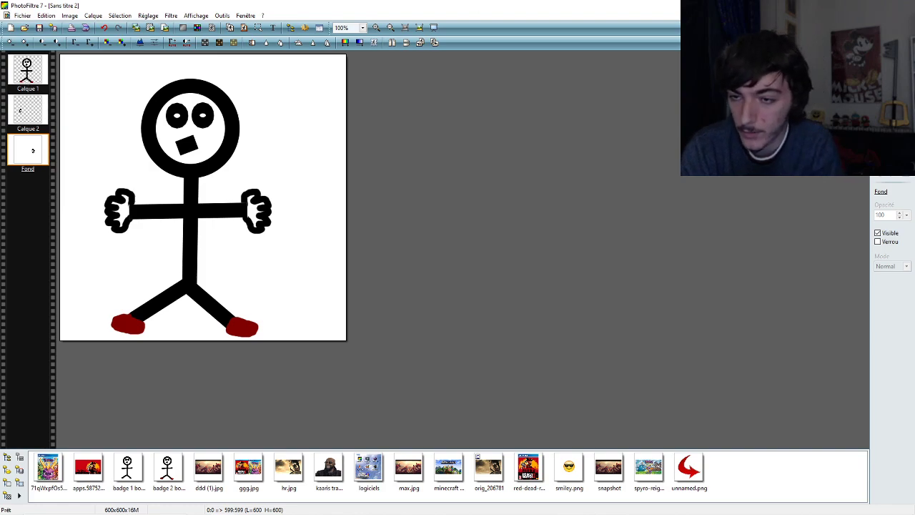
- Try to select the white background around the figure on Fond with the Magic wand at tolerance 30
left_click(901, 63)
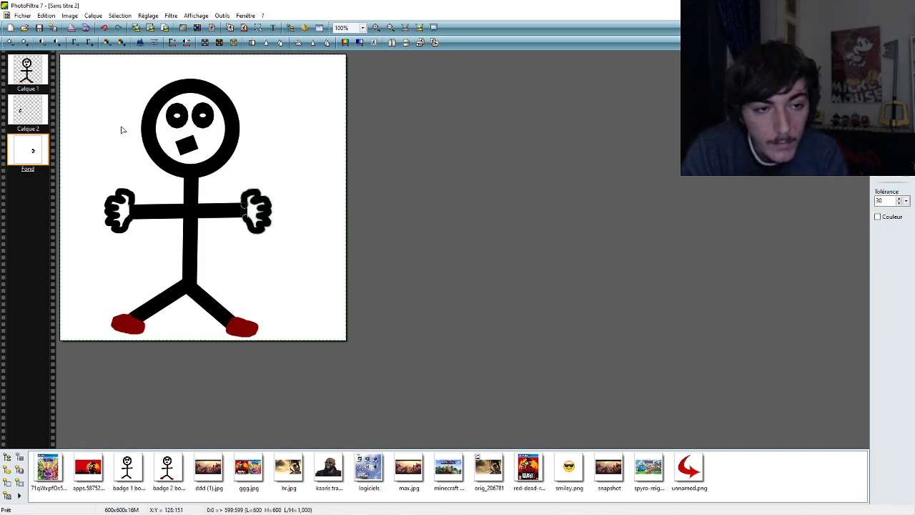
left_click(639, 170)
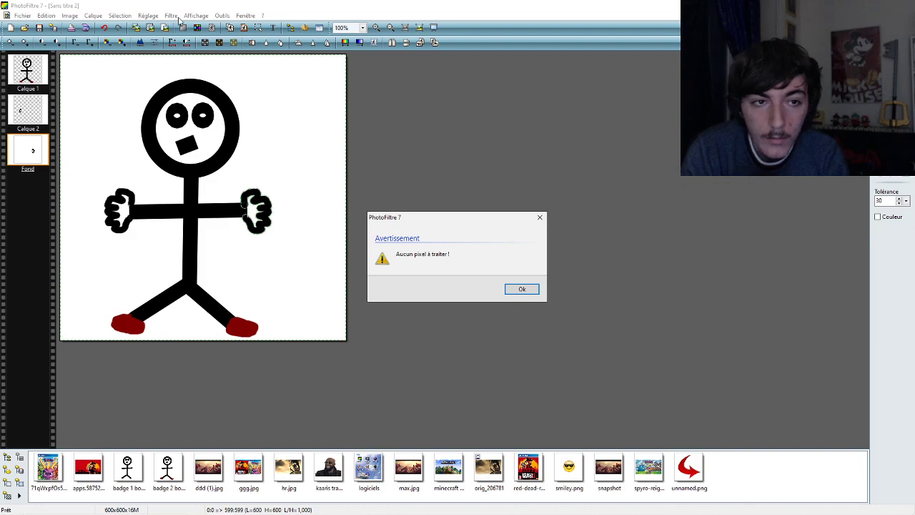
left_click(522, 288)
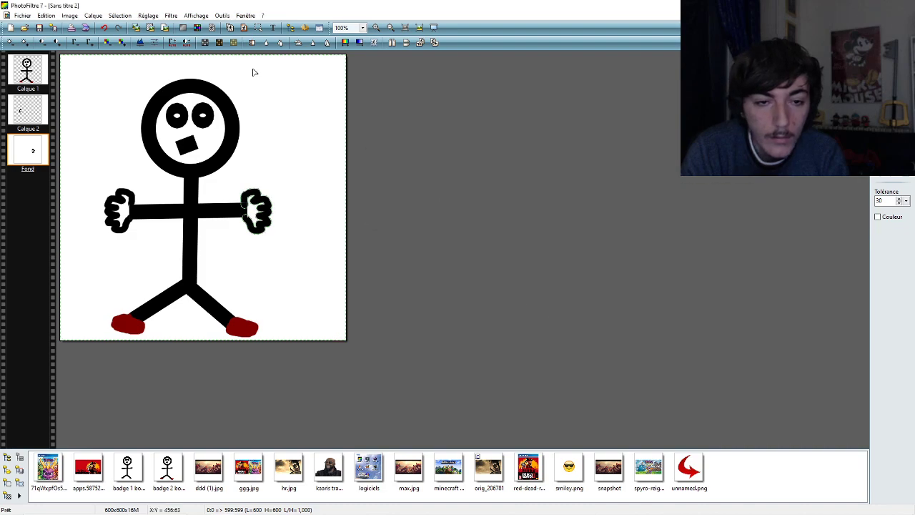
- Try to select the white background with the Magic wand on Calque 1, Fond and Calque 2
left_click(104, 28)
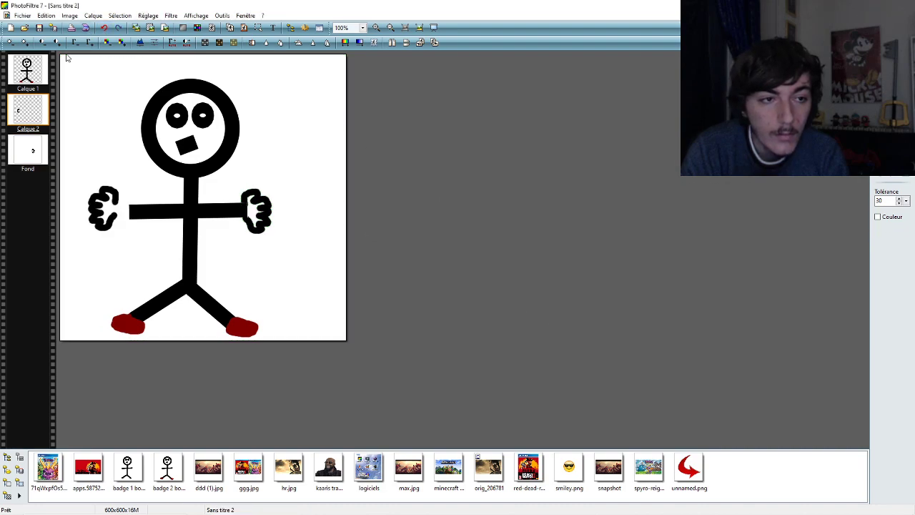
left_click(118, 28)
left_click(104, 128)
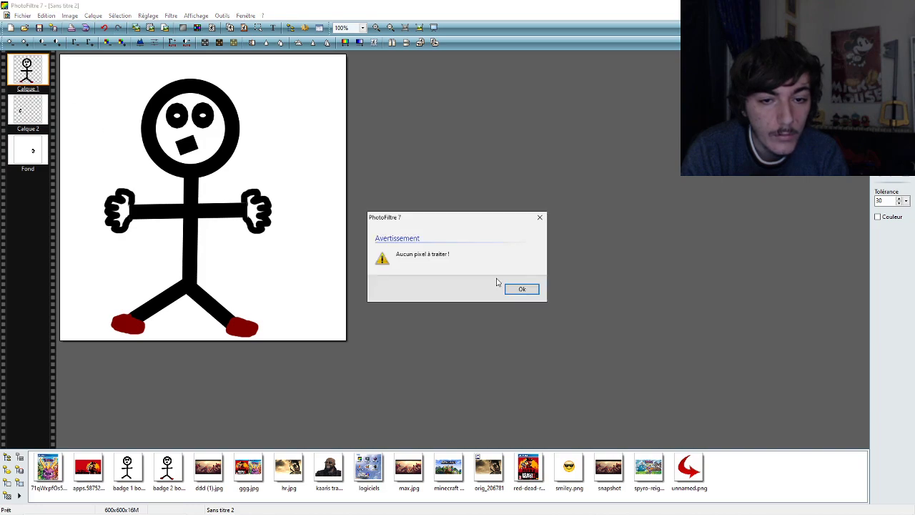
left_click(521, 292)
left_click(34, 160)
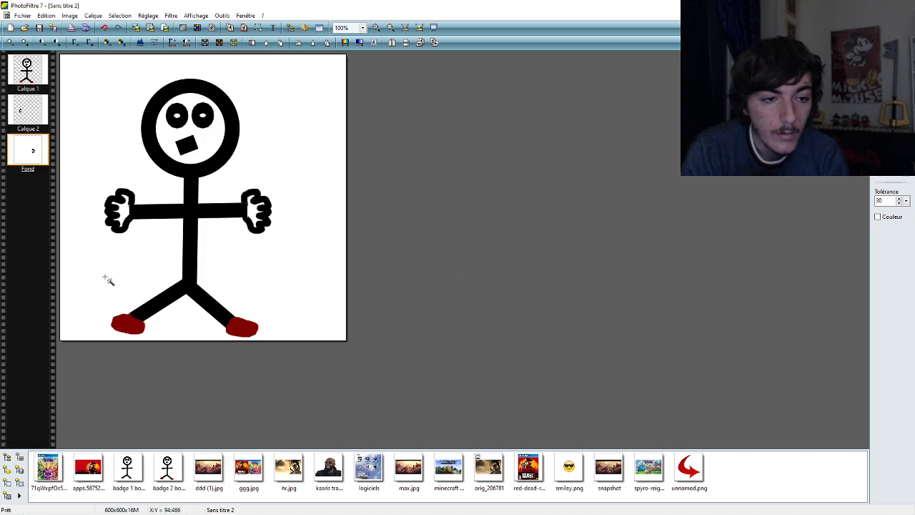
left_click(106, 279)
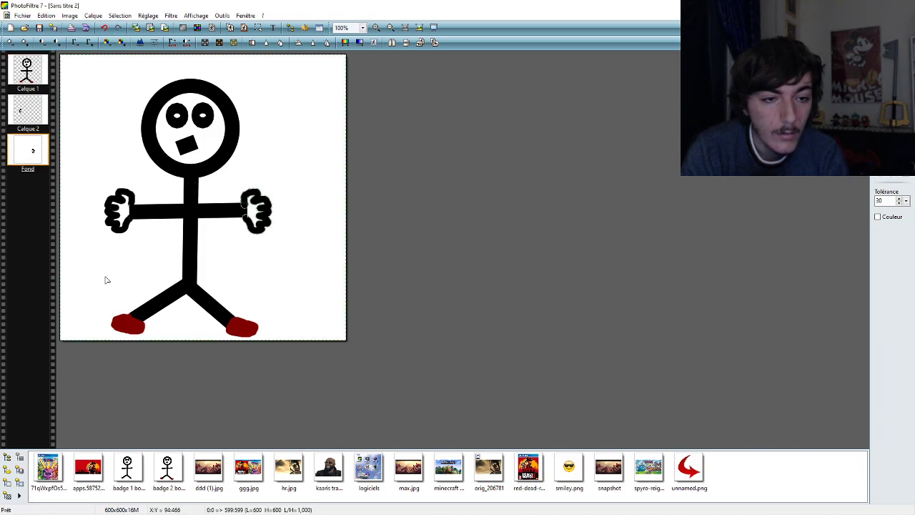
left_click(104, 28)
left_click(118, 29)
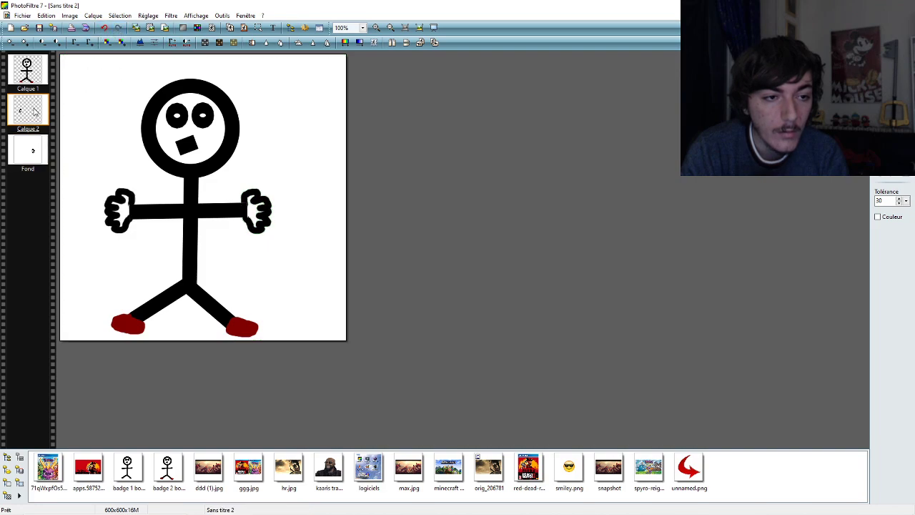
left_click(89, 110)
left_click(516, 293)
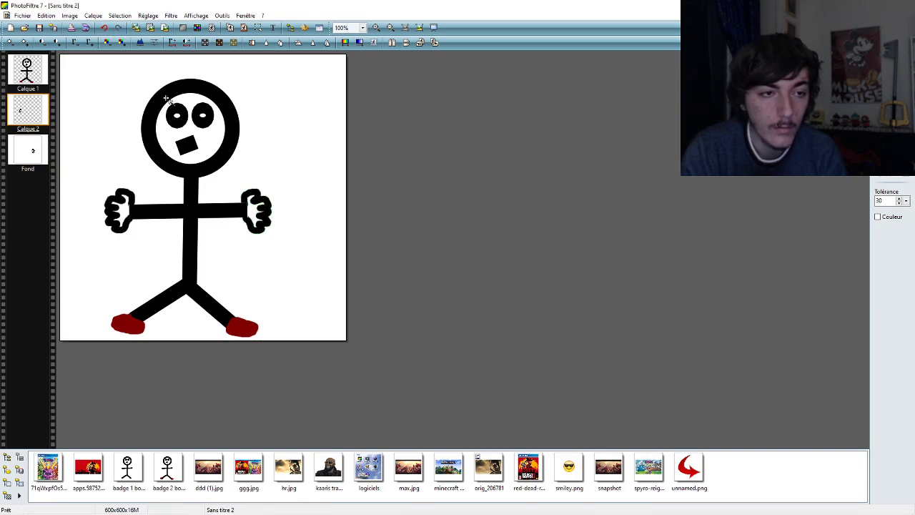
- Merge the figure layer Calque 1 down into Calque 2, and merge the result into Fond
right_click(44, 81)
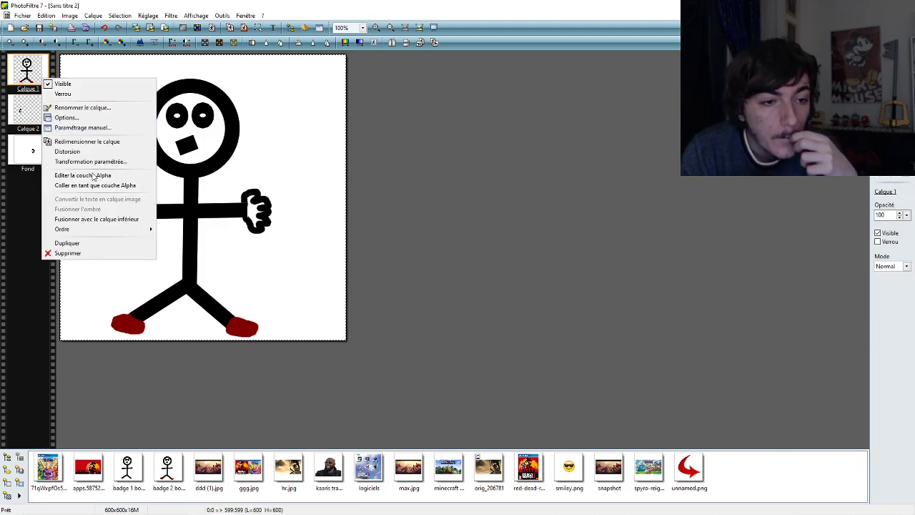
left_click(113, 219)
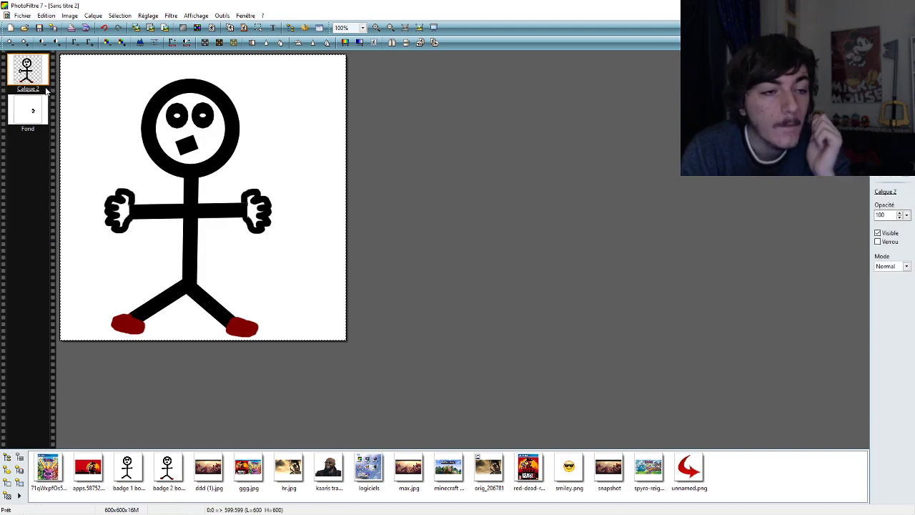
right_click(26, 108)
right_click(26, 76)
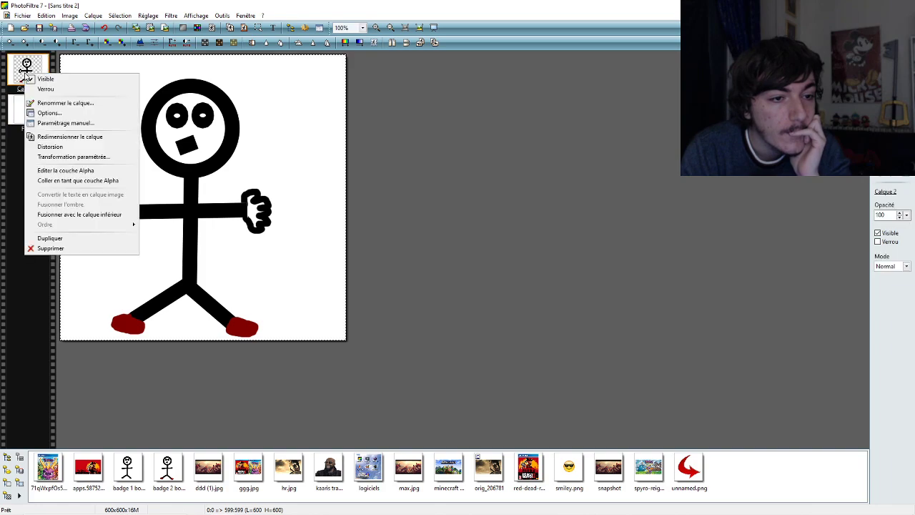
left_click(84, 217)
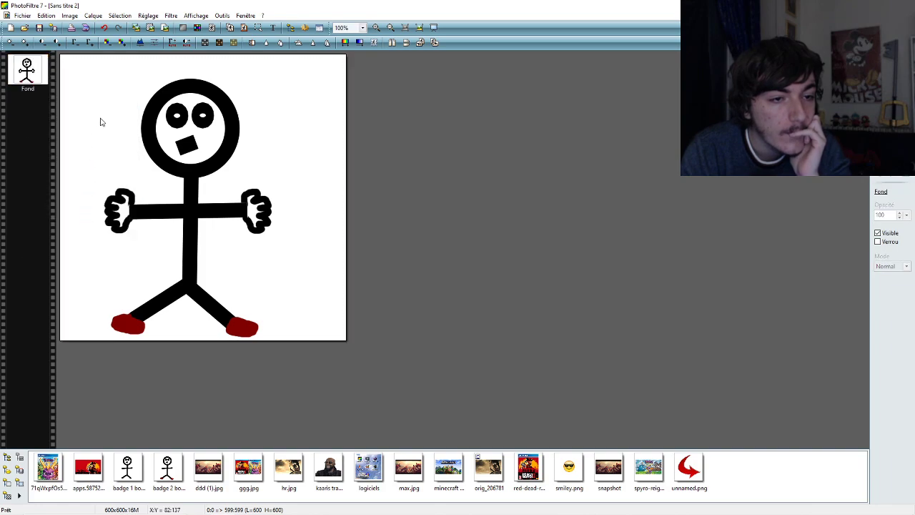
- Select the white background around the merged figure with the Magic wand at tolerance 30 and make it transparent
left_click(901, 61)
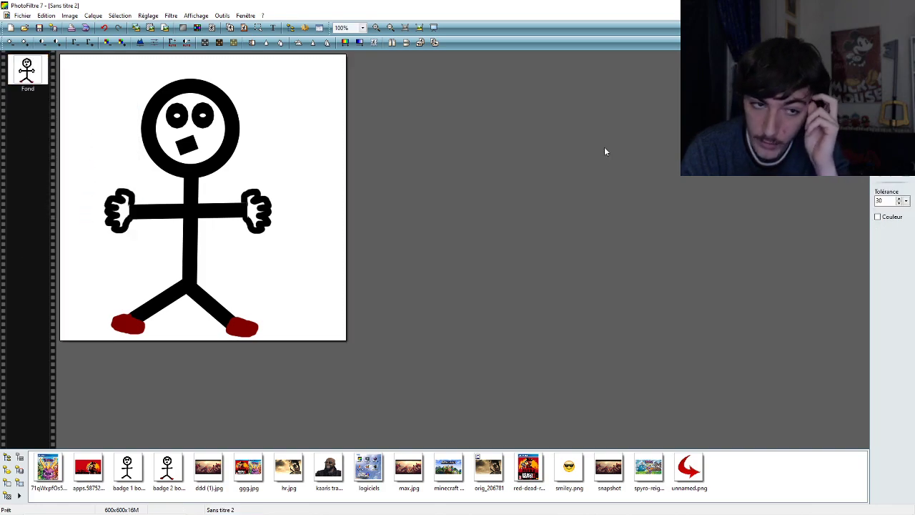
left_click(106, 143)
left_click(69, 15)
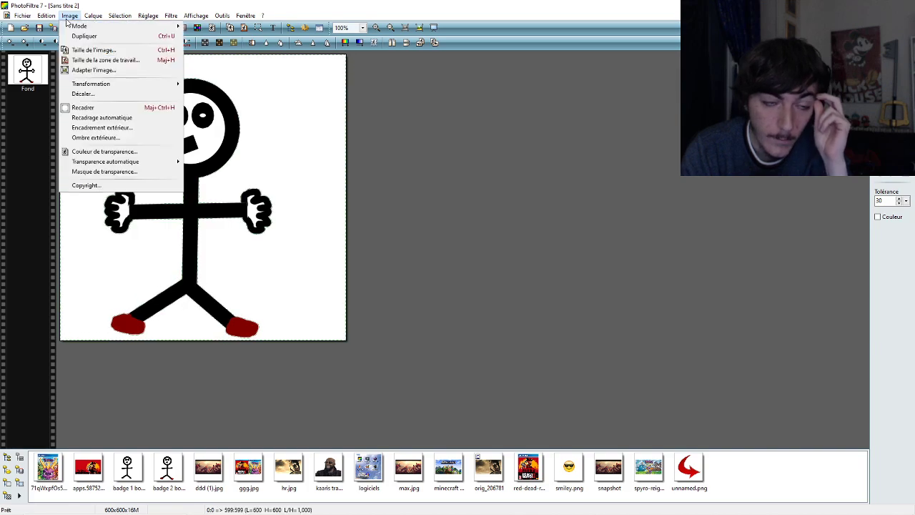
mouse_move(150, 161)
left_click(262, 173)
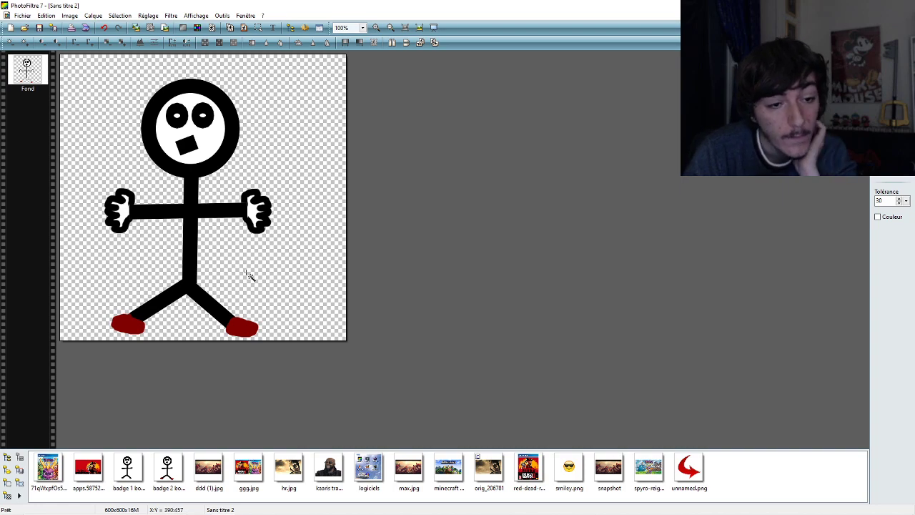
- Save the image to the Bureau folder as a PNG named badge 3 bonhomme, with filtering set to Aucun
left_click(46, 15)
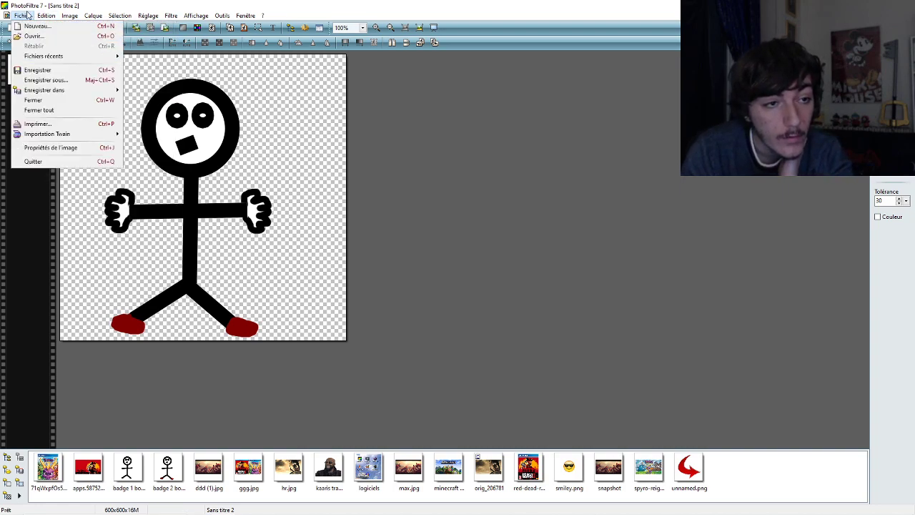
left_click(64, 73)
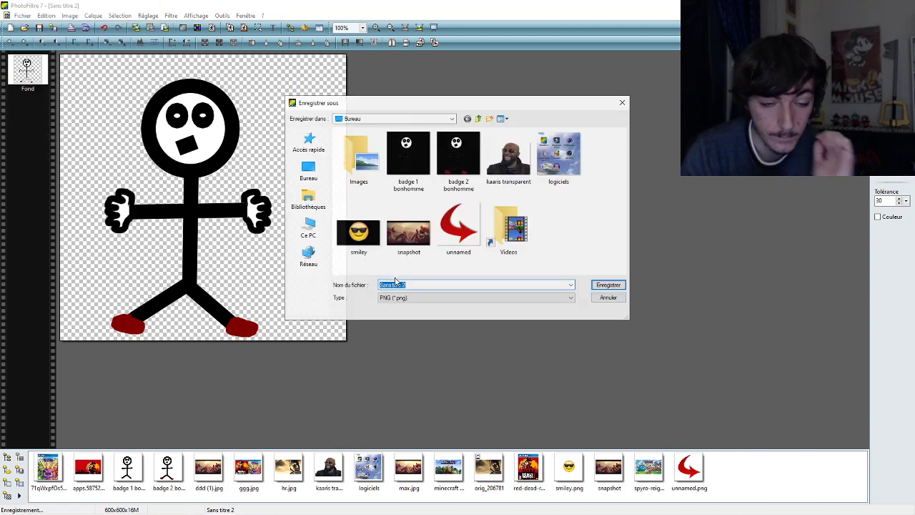
type("bad")
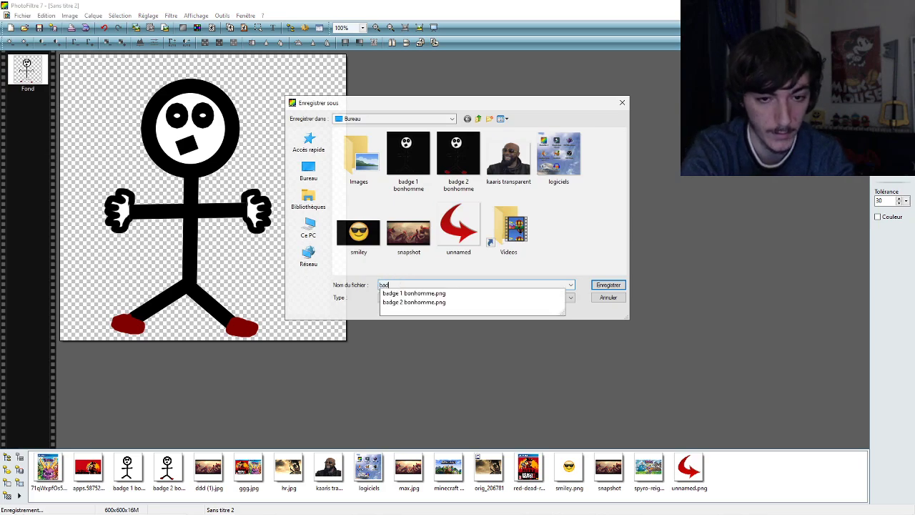
type("ge 3")
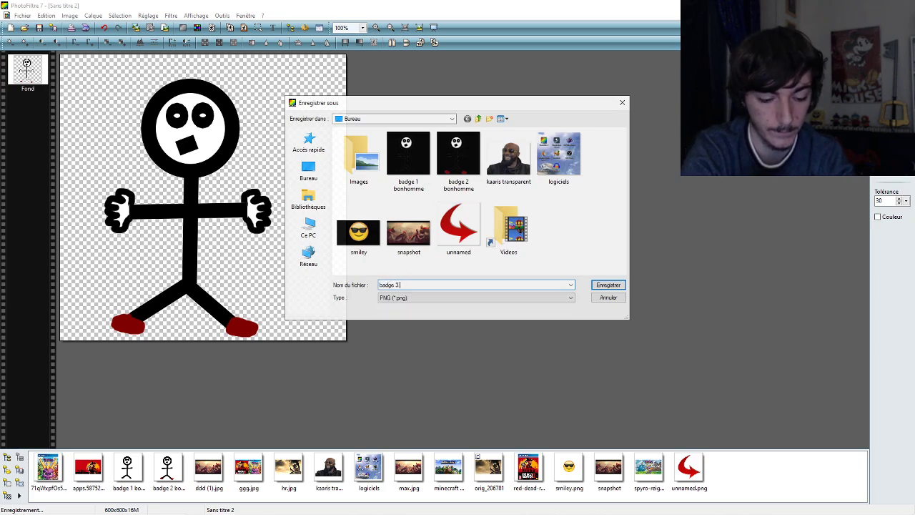
type(" bonhomme")
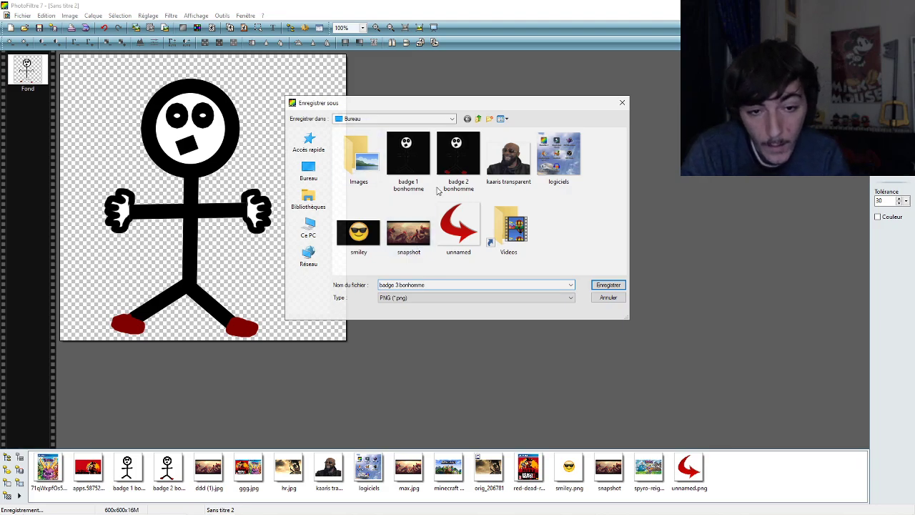
left_click(613, 287)
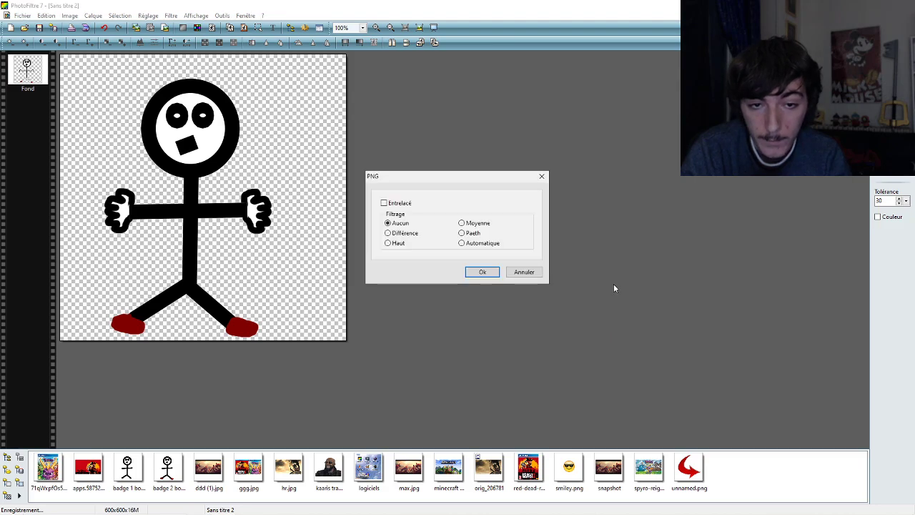
left_click(480, 273)
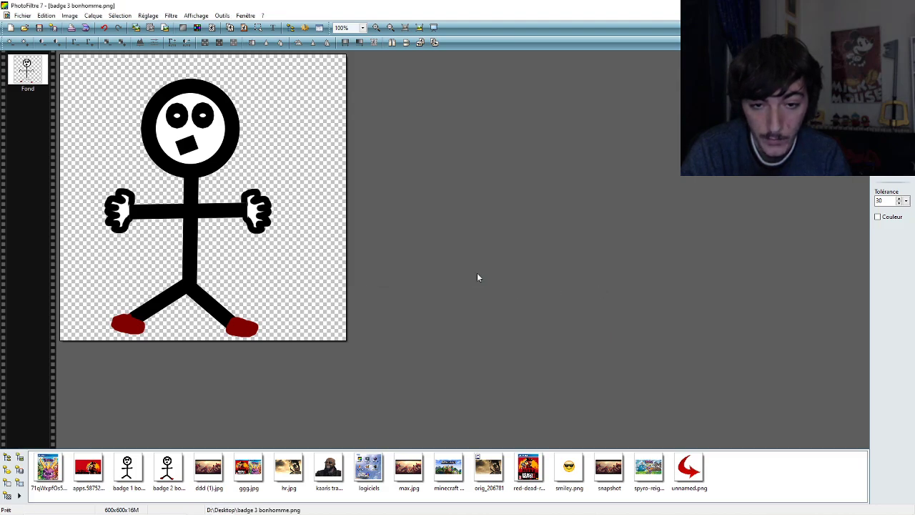
- Close the image editor and place the badge 3 bonhomme file beside the other two badges on the desktop
key("alt+F4")
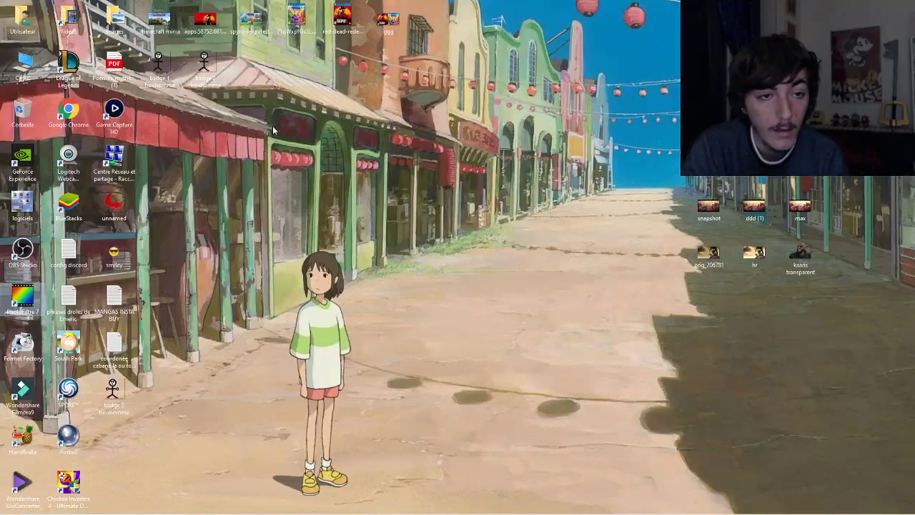
left_click_drag(112, 389, 249, 71)
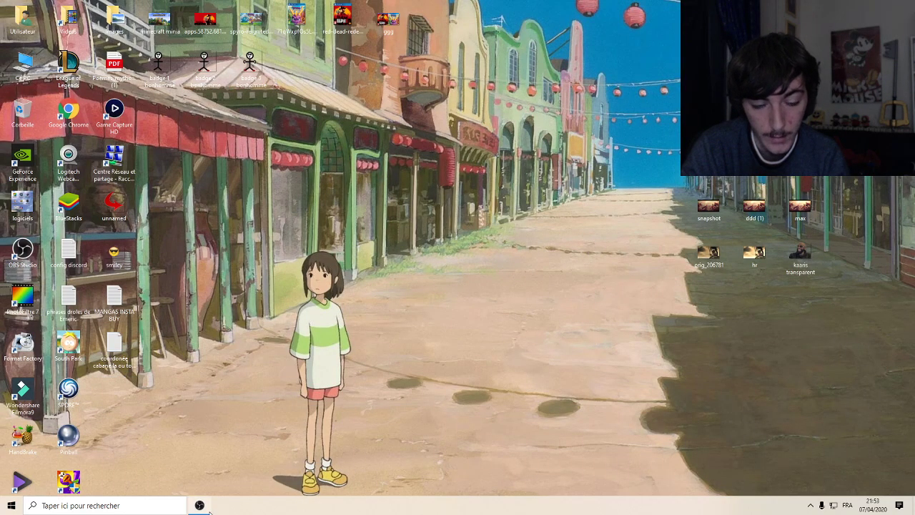
left_click(199, 505)
left_click(206, 508)
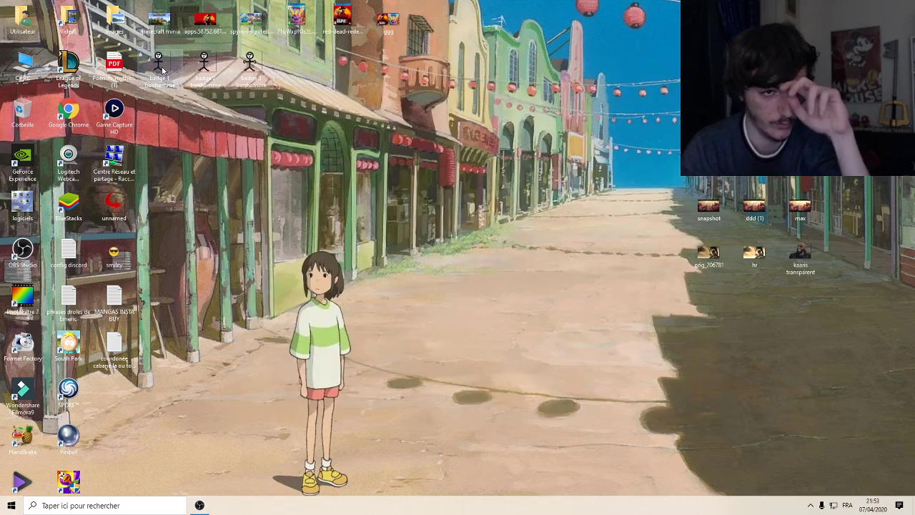
- View the badge 1, badge 2 and badge 3 bonhomme images in sequence in Photos, and close the viewer
double_click(160, 69)
key("Escape")
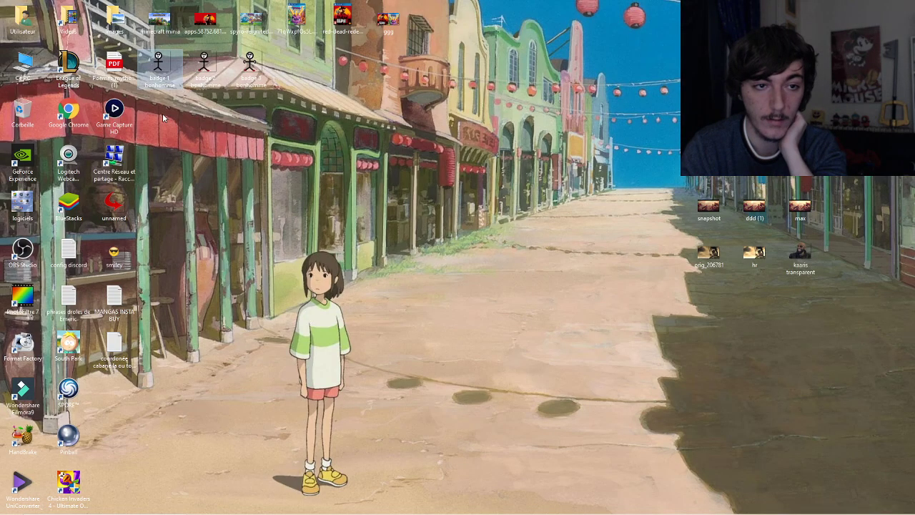
right_click(179, 57)
left_click(197, 61)
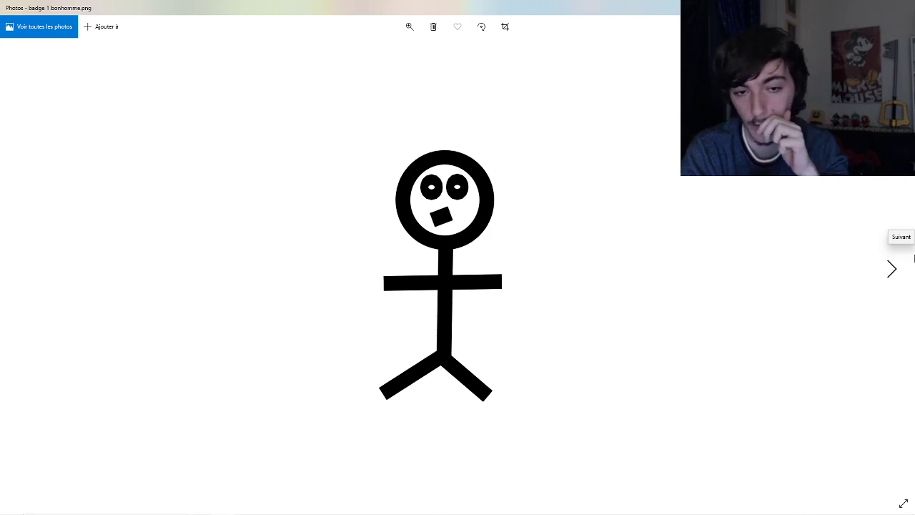
left_click(914, 258)
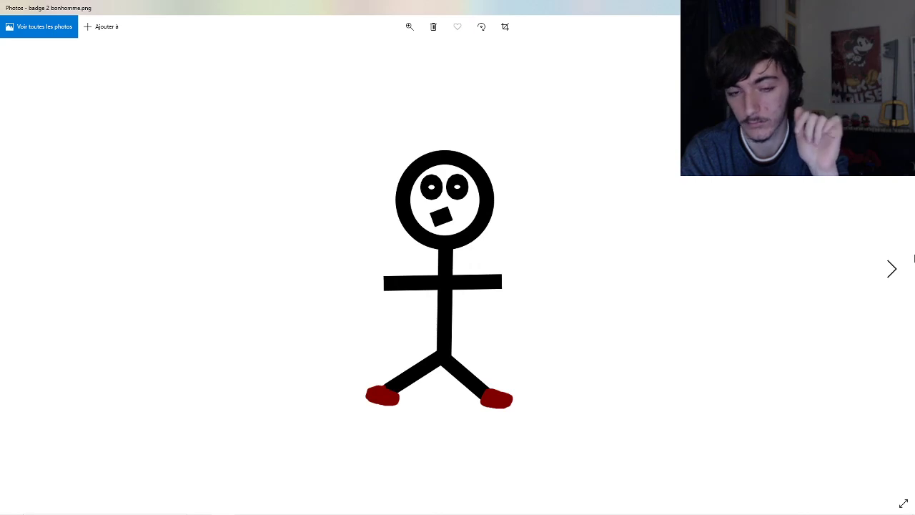
left_click(914, 258)
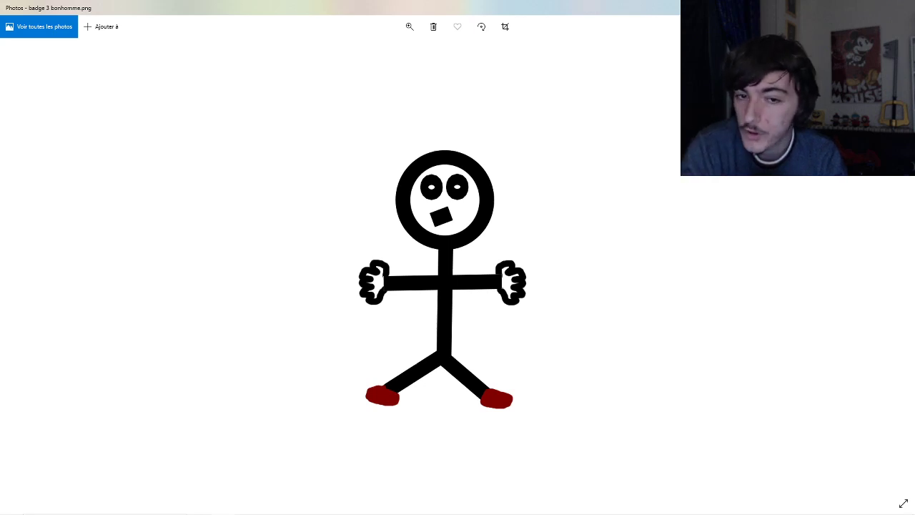
key("alt+F4")
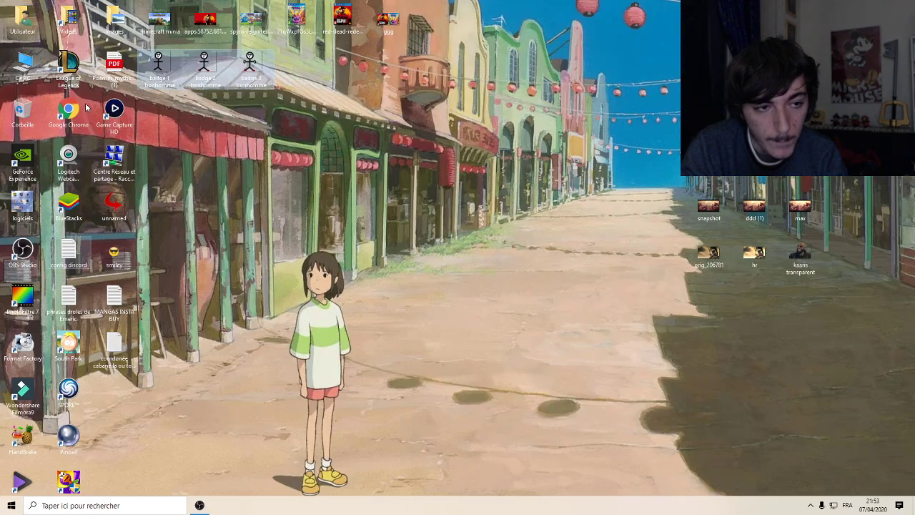
- Switch to PhotoFiltre 7 and open badge 3 bonhomme.png from the desktop
double_click(35, 300)
left_click(24, 28)
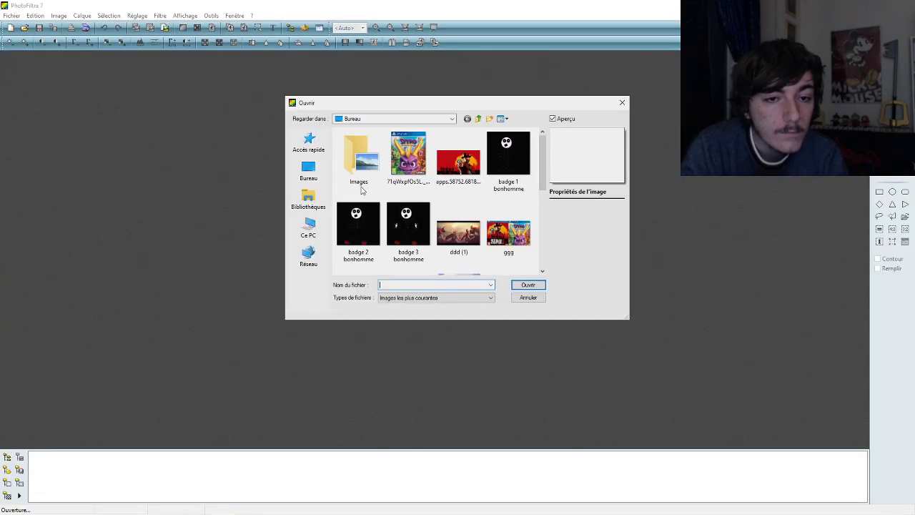
double_click(417, 228)
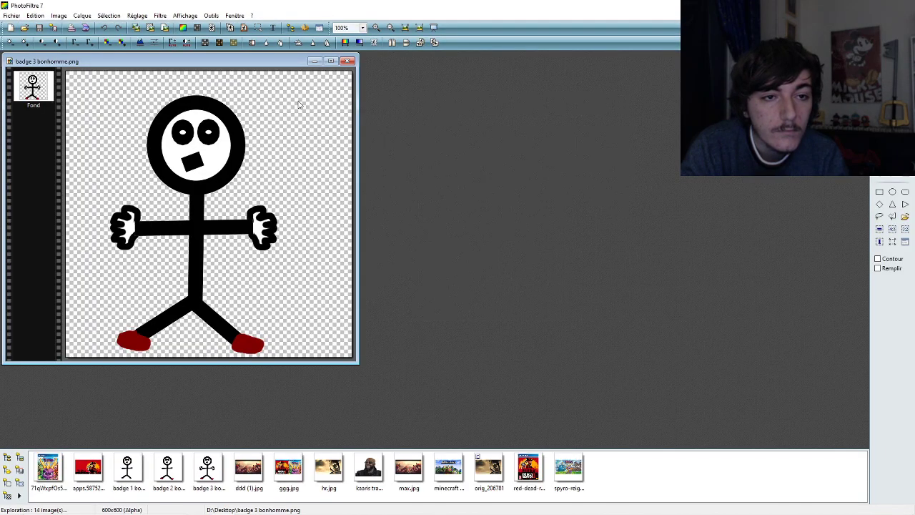
- Select the entire layer of the badge 3 image, copy it, and close the image
left_click(109, 15)
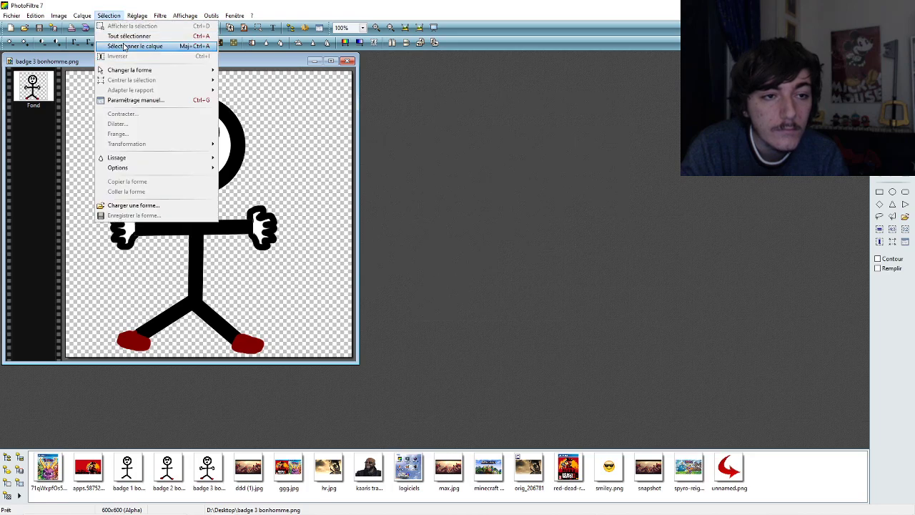
left_click(124, 46)
right_click(151, 146)
key("Escape")
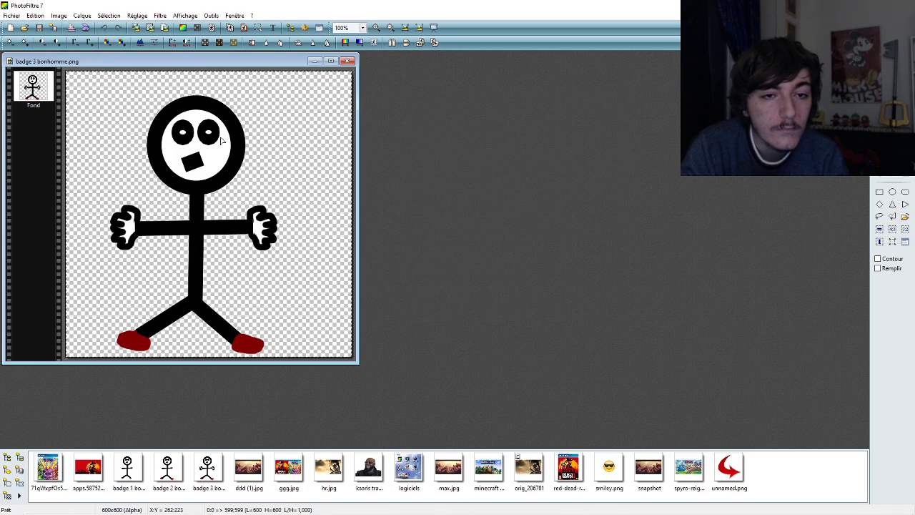
left_click(347, 61)
- Create a white 600 × 600 pixel image, paste the copied figure as a layer, and maximize the image window
left_click(10, 27)
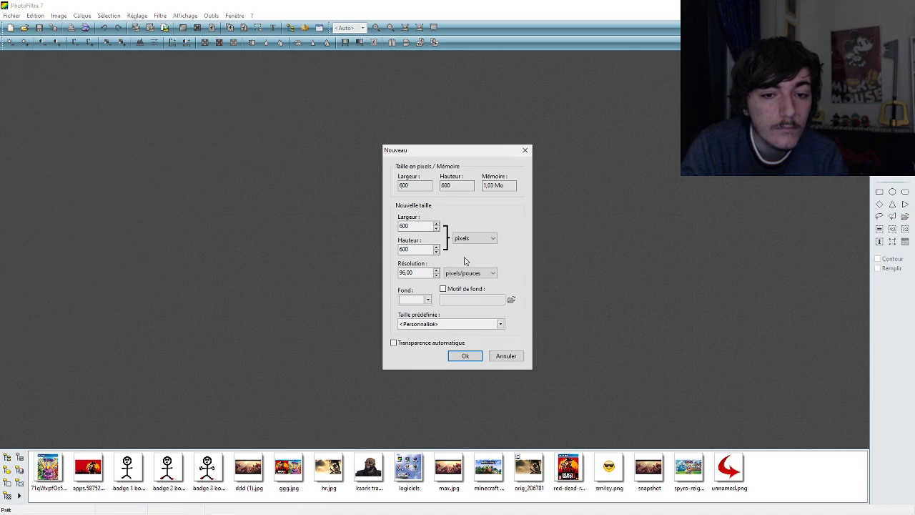
left_click(463, 355)
right_click(140, 198)
left_click(175, 253)
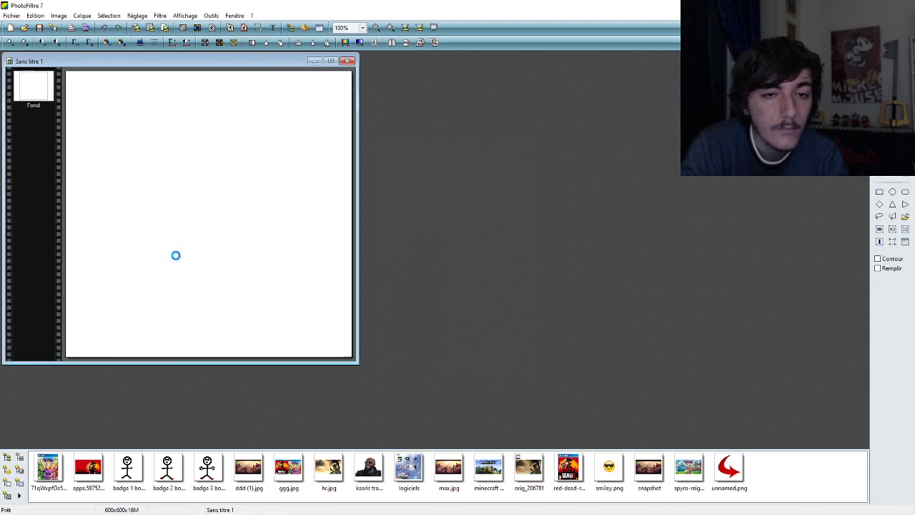
left_click(331, 61)
left_click(346, 190)
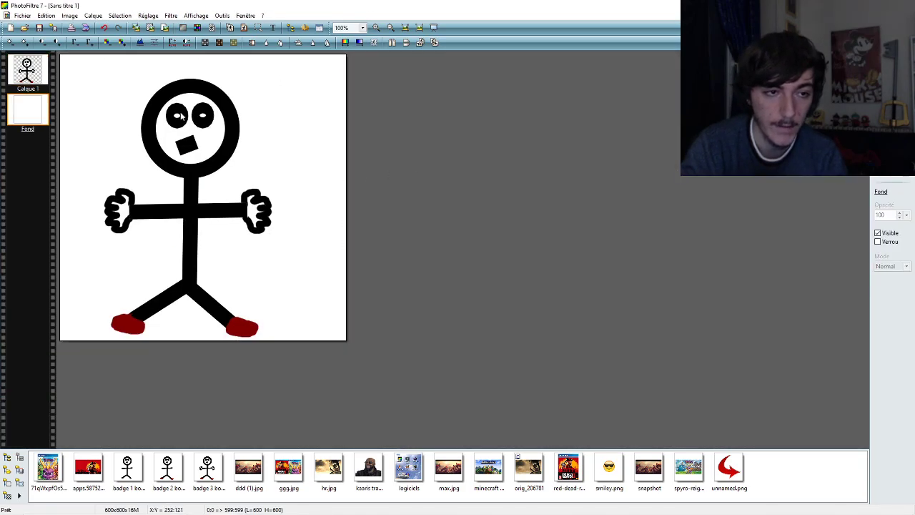
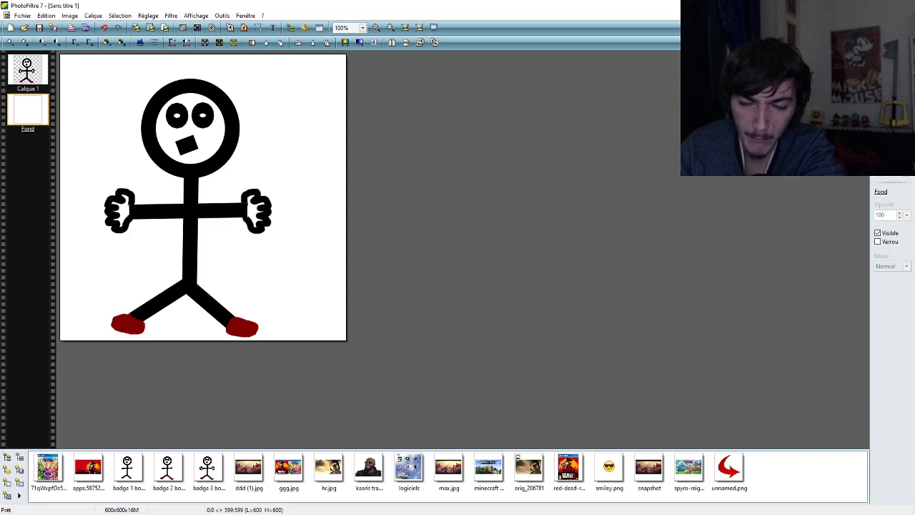
- Try a blue brush stroke over the figure's head, undo it, and make the Calque 1 layer active for painting
left_click(882, 115)
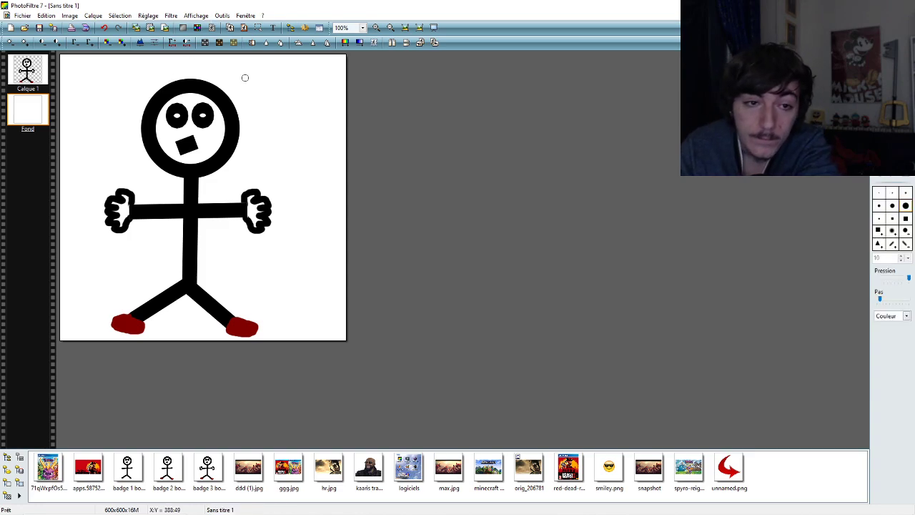
mouse_move(238, 88)
left_mouse_down()
mouse_move(248, 101)
mouse_move(223, 98)
mouse_move(243, 105)
mouse_move(237, 96)
mouse_move(240, 118)
mouse_move(231, 108)
mouse_move(233, 86)
mouse_move(236, 106)
mouse_move(230, 92)
mouse_move(224, 102)
mouse_move(237, 97)
mouse_move(242, 111)
mouse_move(229, 86)
mouse_move(190, 66)
mouse_move(163, 75)
mouse_move(136, 114)
mouse_move(137, 106)
mouse_move(140, 133)
mouse_move(145, 122)
left_mouse_up()
left_click(104, 28)
left_click(104, 27)
left_click(37, 71)
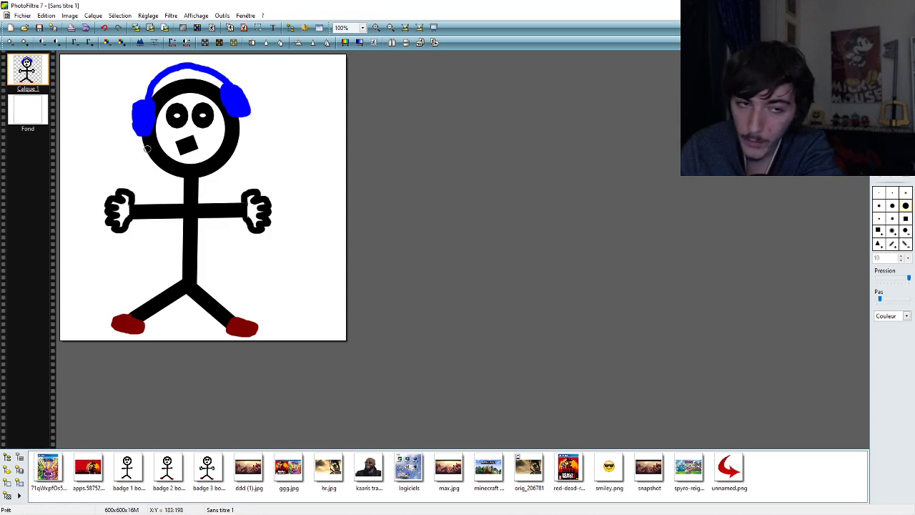
- Undo the blue headphones painted on the figure's head, including both ear cups and the band
left_click(103, 27)
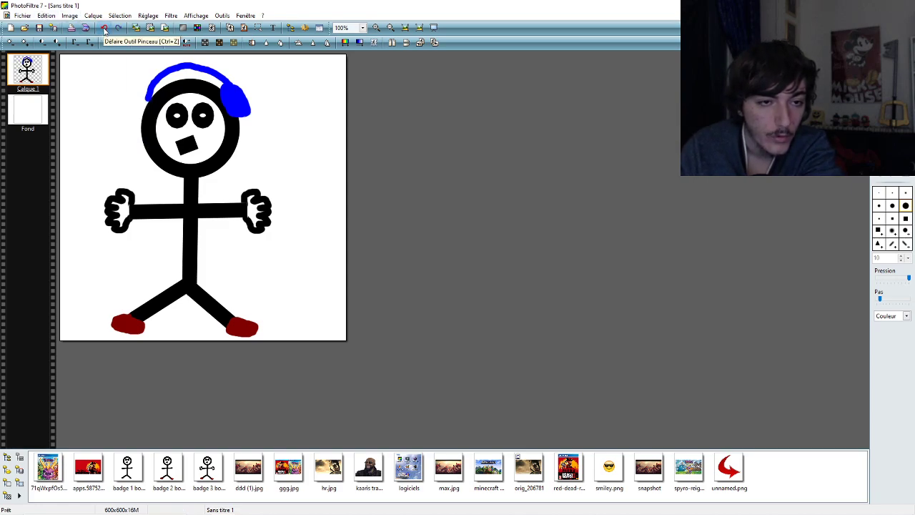
left_click(103, 27)
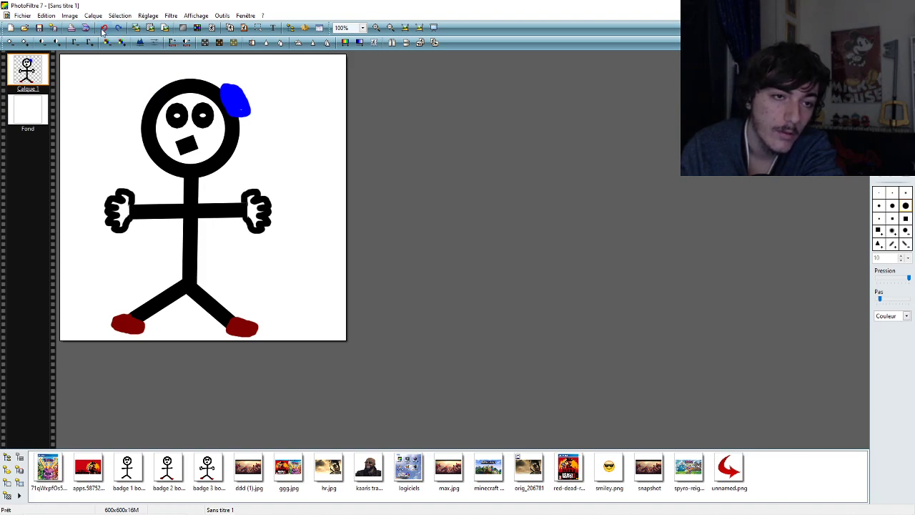
left_click(104, 27)
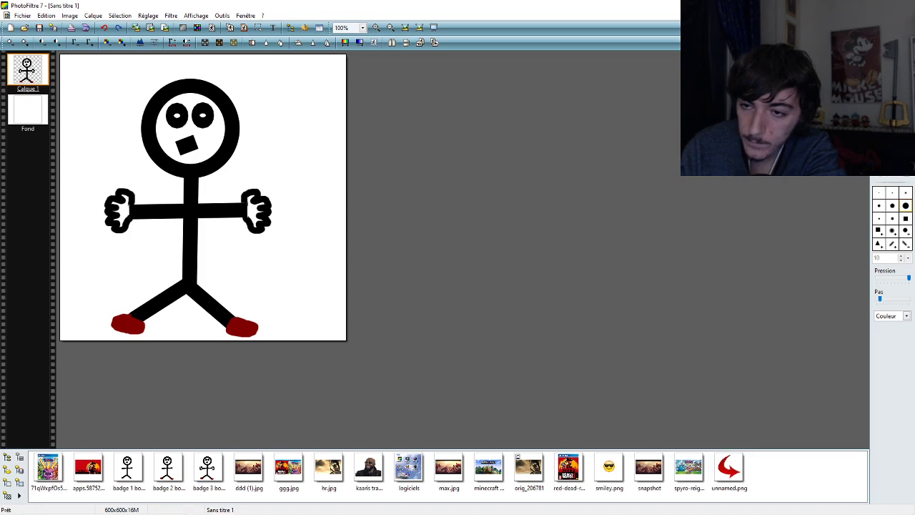
- Try blue ellipses with outline and fill as an ear cup, about 41 × 51 and 49 × 65 pixels, undoing each
key("ctrl+a")
key("ctrl+d")
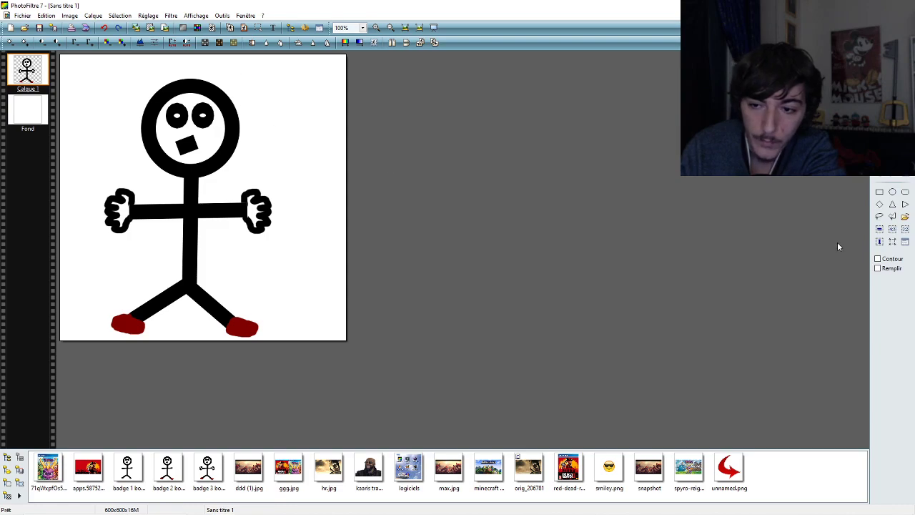
left_click(878, 268)
left_click(878, 259)
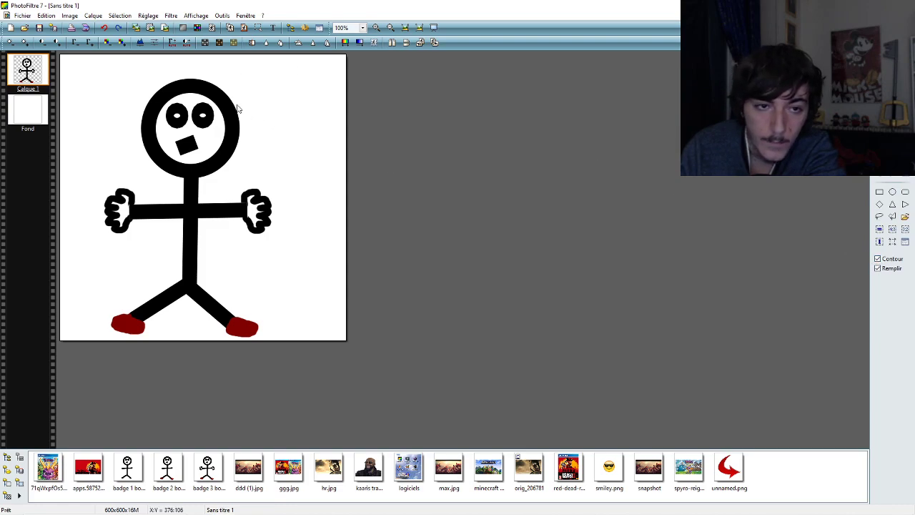
left_click_drag(229, 90, 254, 121)
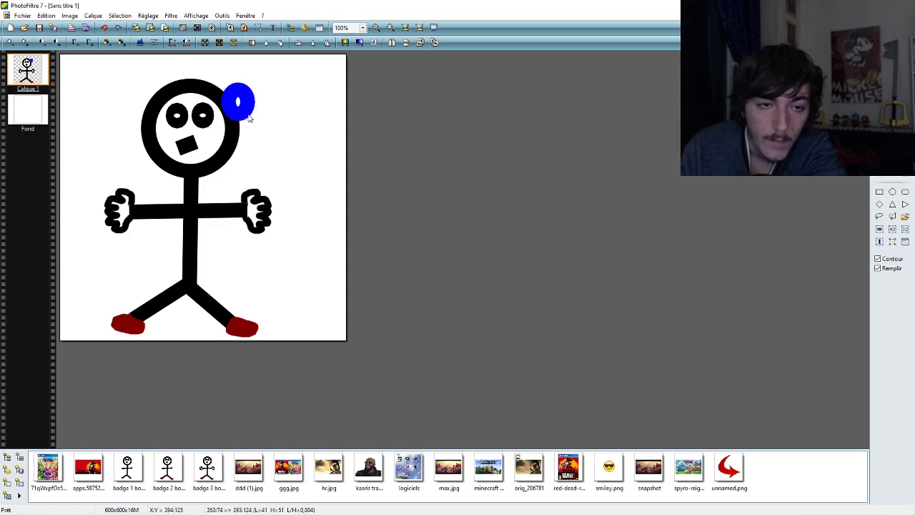
left_click(104, 27)
left_click_drag(225, 90, 256, 127)
left_click(205, 42)
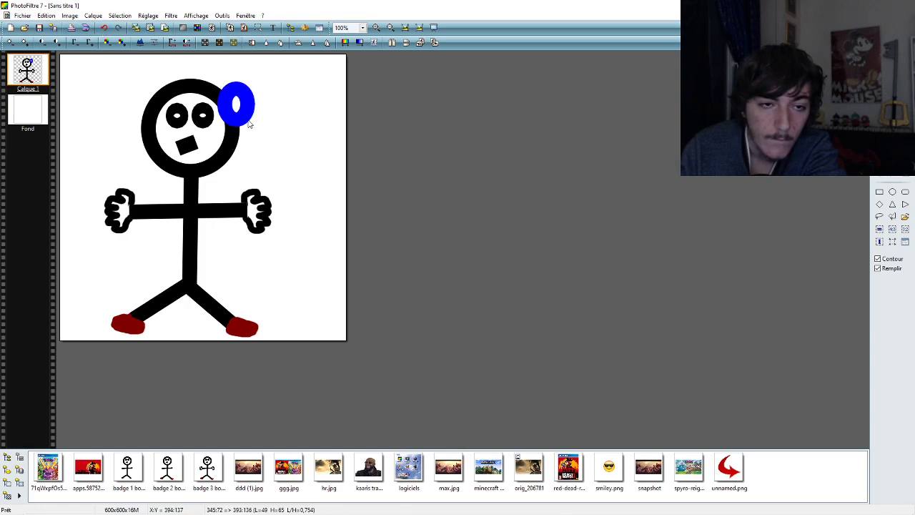
left_click(104, 27)
- Try a fill-only ellipse of about 83 × 120 pixels over the edge of the head, and undo it
left_click(878, 259)
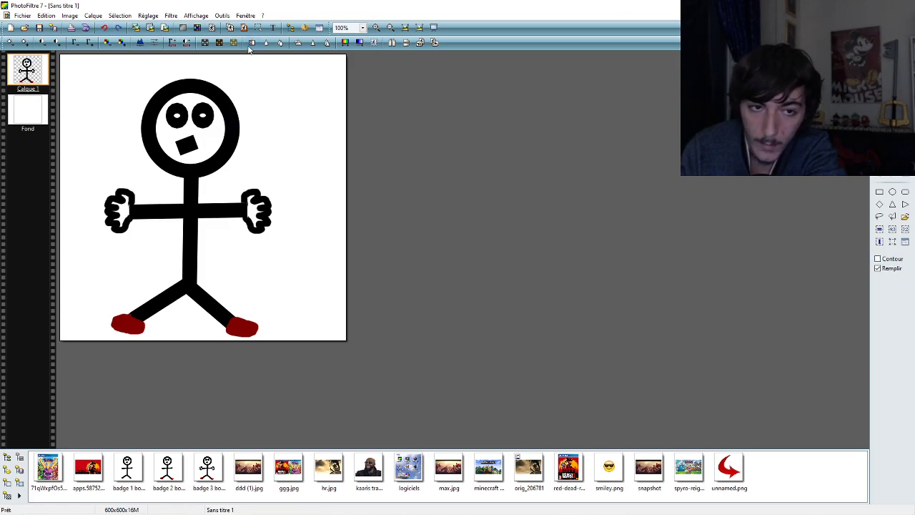
left_click_drag(233, 86, 268, 141)
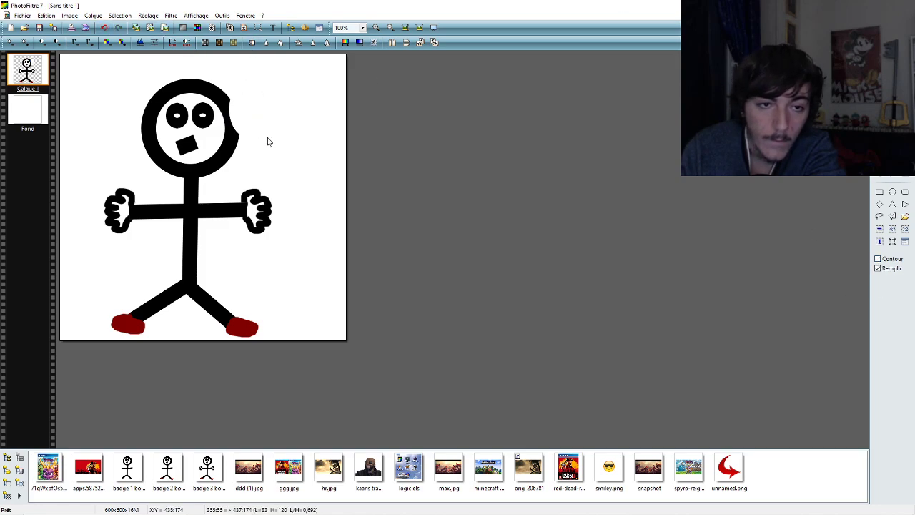
left_click(104, 27)
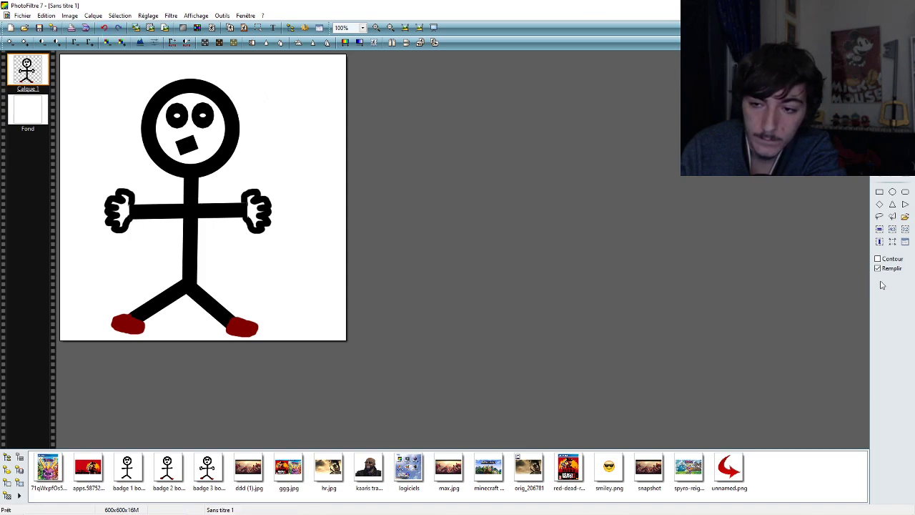
- Try larger outlined ellipses beside the head, about 108 × 90 and 149 × 148 pixels, undoing each
left_click(878, 259)
left_click_drag(283, 88, 326, 130)
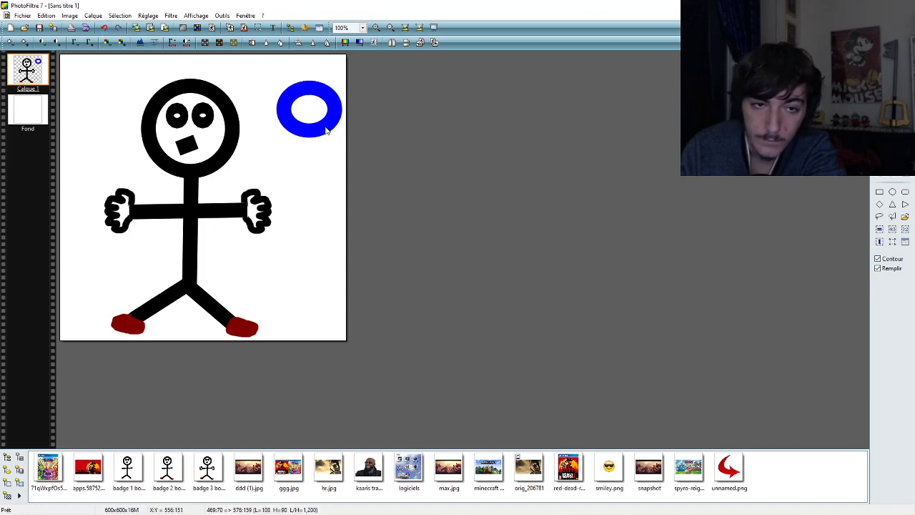
left_click(104, 27)
left_click_drag(239, 77, 311, 153)
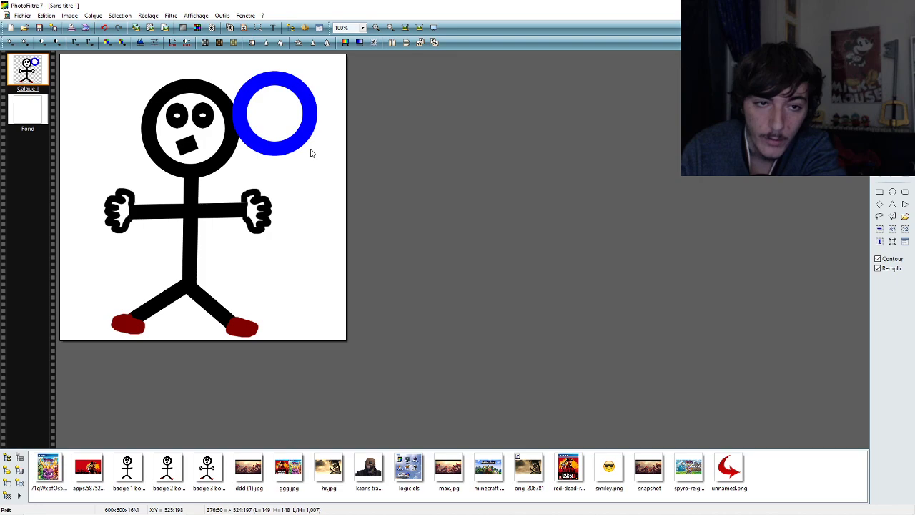
left_click(104, 27)
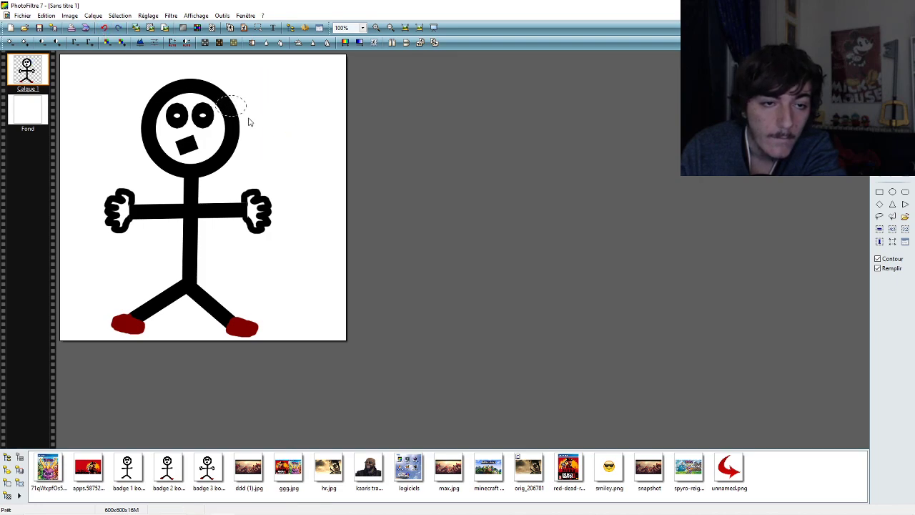
- Try smaller outlined blue ellipses on the head's edge, about 42 × 59 and 46 × 65 pixels, undoing each
mouse_move(252, 123)
left_mouse_down()
mouse_move(207, 89)
mouse_move(238, 121)
left_mouse_up()
left_click(104, 27)
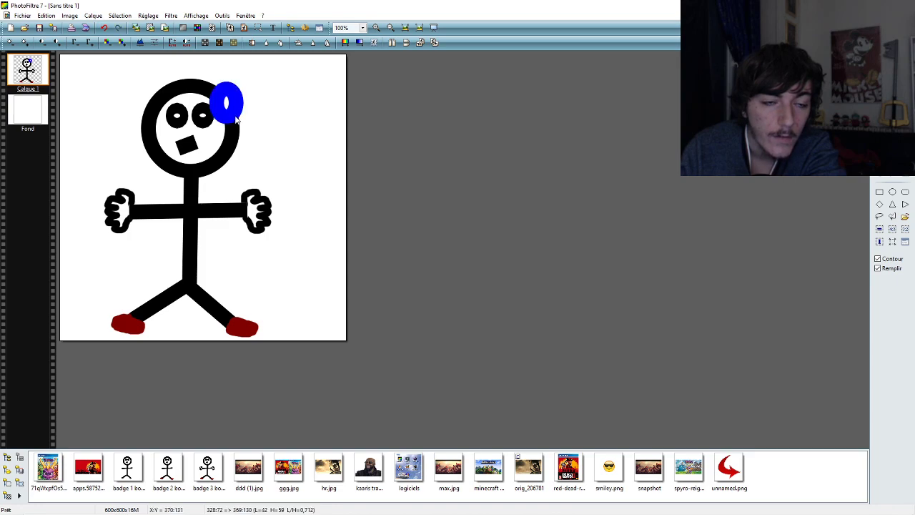
left_click(104, 27)
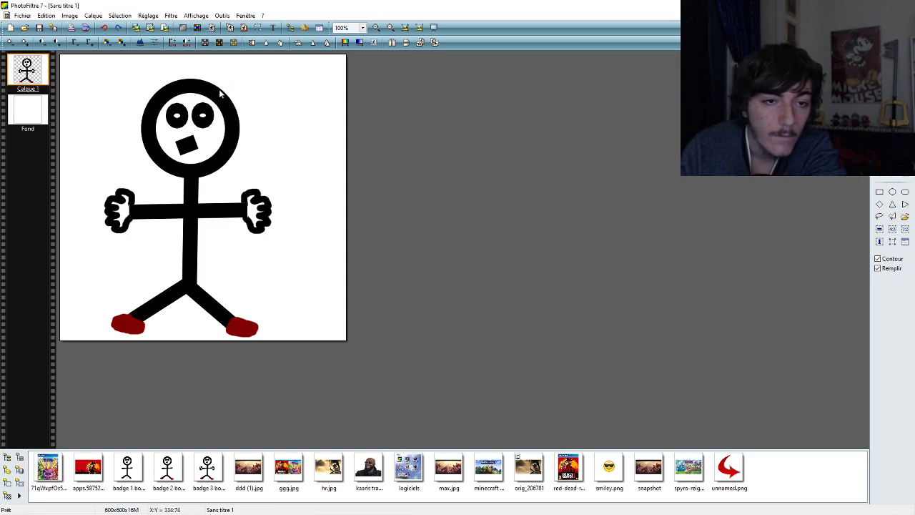
left_click_drag(219, 90, 248, 127)
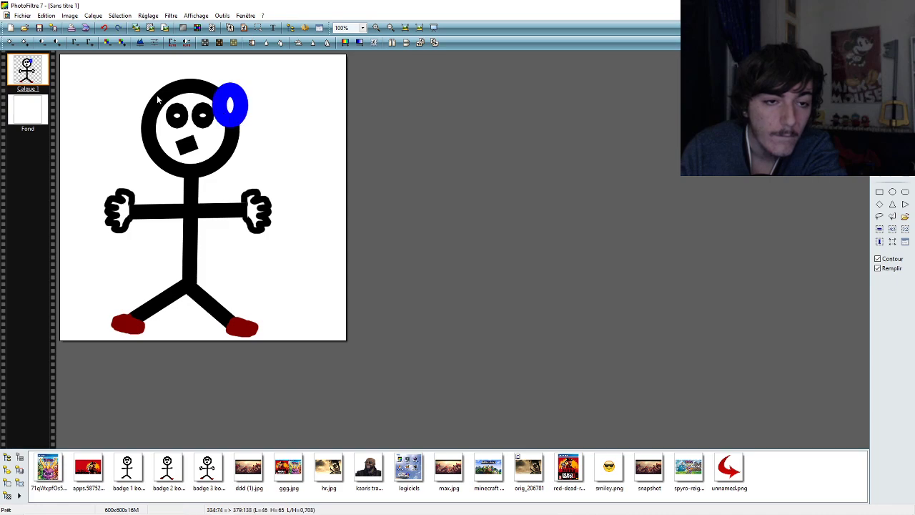
left_click(105, 27)
- Try matching outlined blue ellipses as ear cups on both sides of the head, and undo them
left_click_drag(243, 119, 256, 128)
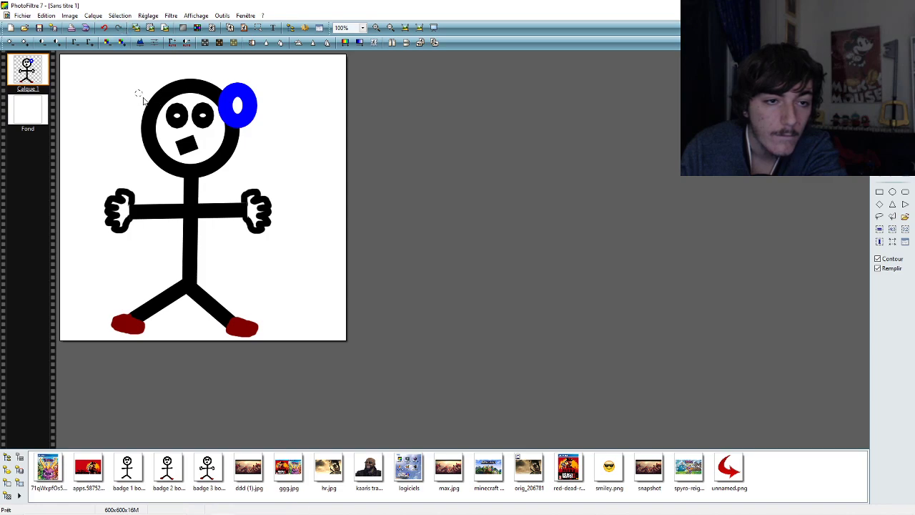
left_click_drag(129, 83, 165, 128)
left_click(105, 28)
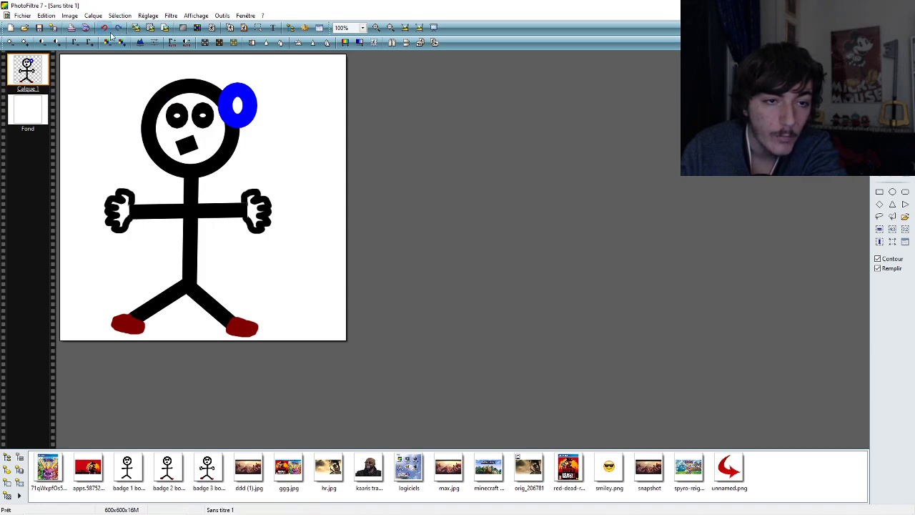
left_click(104, 27)
left_click(104, 27)
left_click(119, 29)
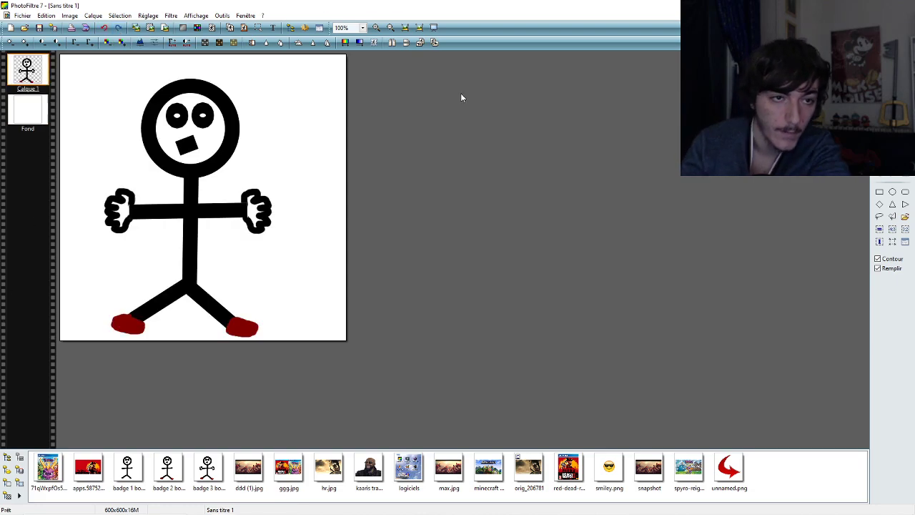
left_click(117, 29)
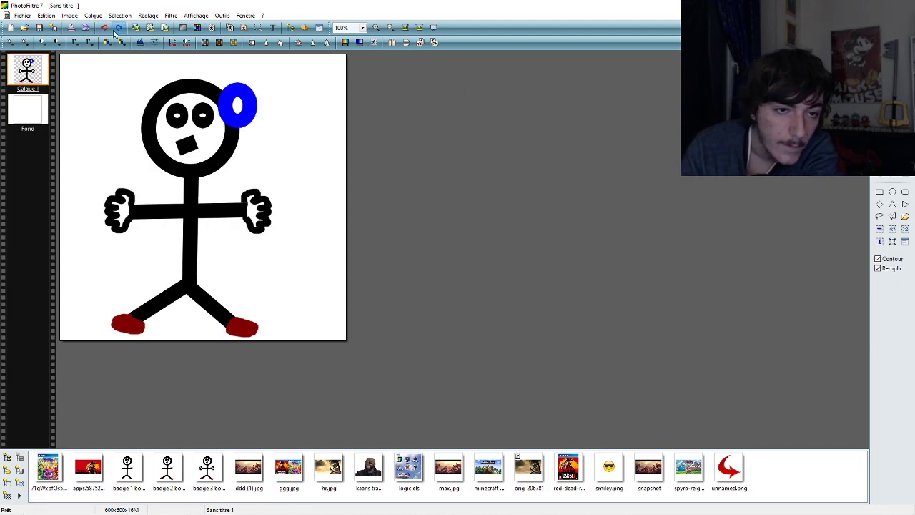
left_click(118, 28)
left_click(104, 28)
left_click(105, 28)
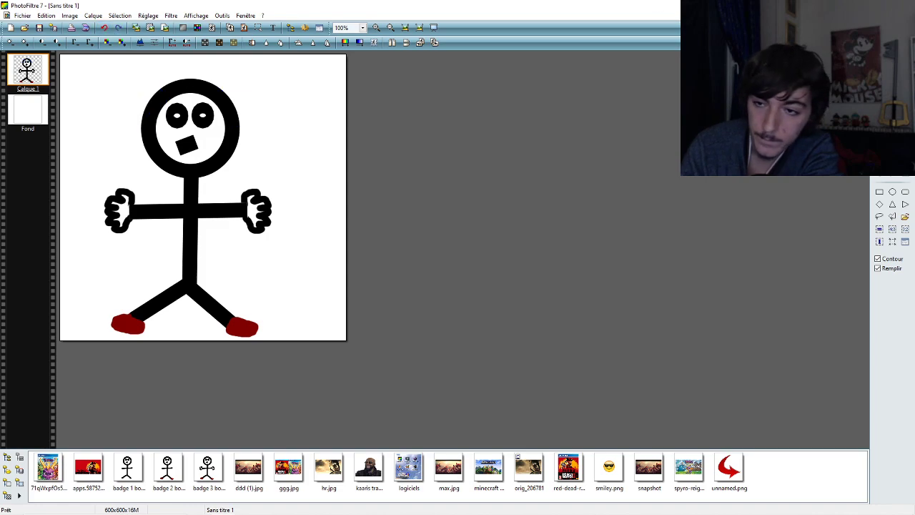
- Try painting blue headphones freehand with the brush, using small ear cups and a low band, and undo them
left_click(879, 129)
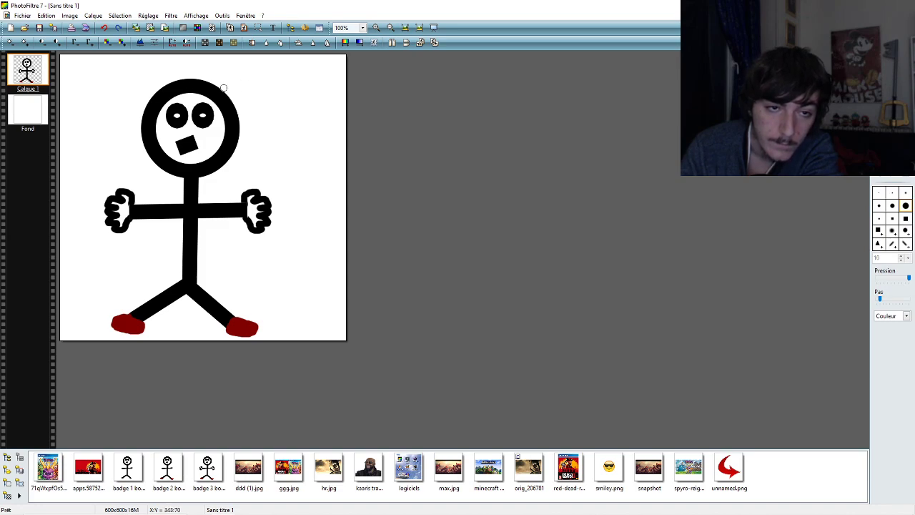
mouse_move(223, 87)
left_mouse_down()
mouse_move(243, 111)
mouse_move(224, 98)
mouse_move(222, 82)
mouse_move(178, 71)
mouse_move(148, 93)
mouse_move(146, 111)
mouse_move(148, 100)
left_mouse_up()
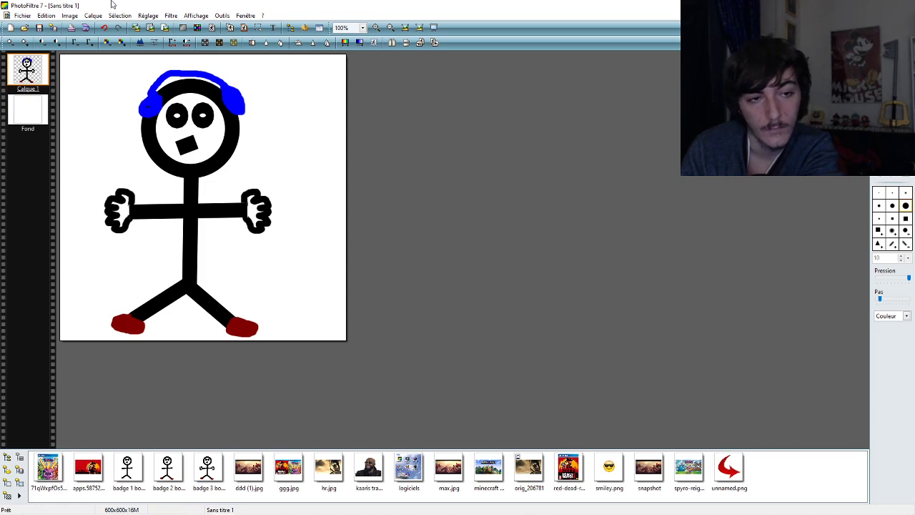
left_click(104, 28)
left_click(104, 28)
left_click(105, 27)
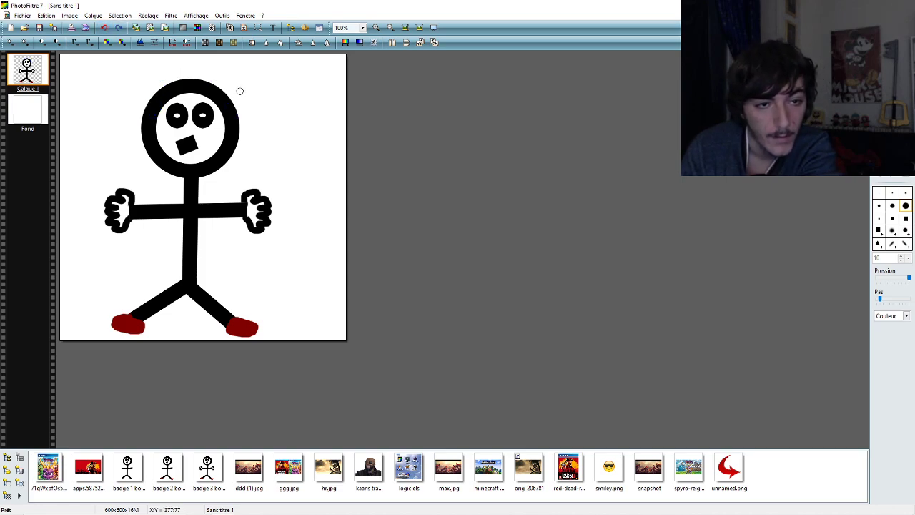
- Try brushing blue headphones with larger ear cups and a higher band, and undo back to the plain figure
mouse_move(236, 93)
left_mouse_down()
mouse_move(240, 116)
mouse_move(226, 113)
mouse_move(225, 91)
mouse_move(231, 114)
mouse_move(226, 91)
mouse_move(233, 112)
mouse_move(227, 93)
mouse_move(243, 100)
mouse_move(238, 93)
mouse_move(241, 105)
mouse_move(217, 72)
mouse_move(182, 67)
mouse_move(148, 95)
mouse_move(152, 88)
mouse_move(154, 116)
mouse_move(144, 93)
mouse_move(147, 120)
left_mouse_up()
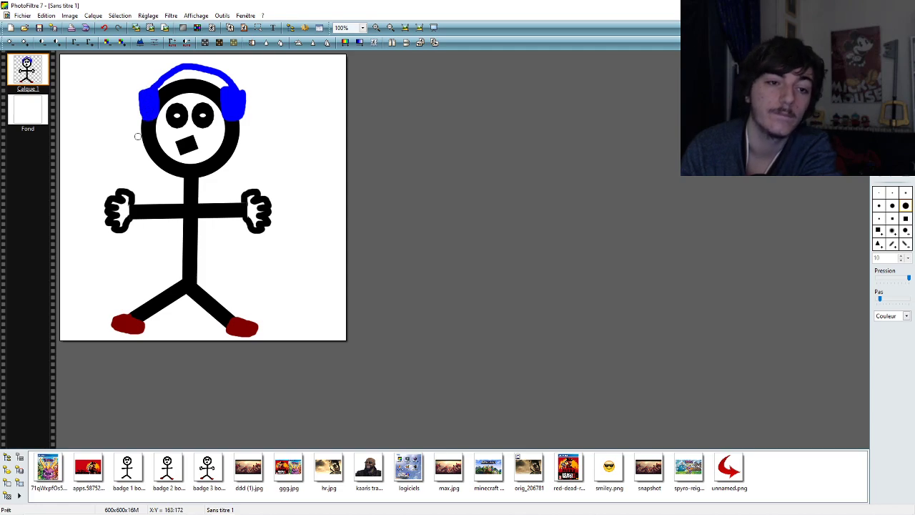
left_click(104, 29)
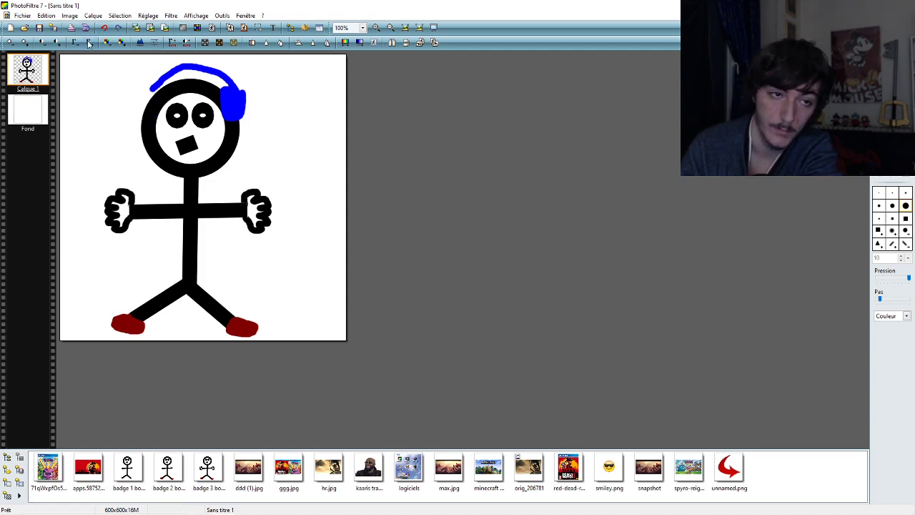
left_click(104, 28)
left_click(104, 29)
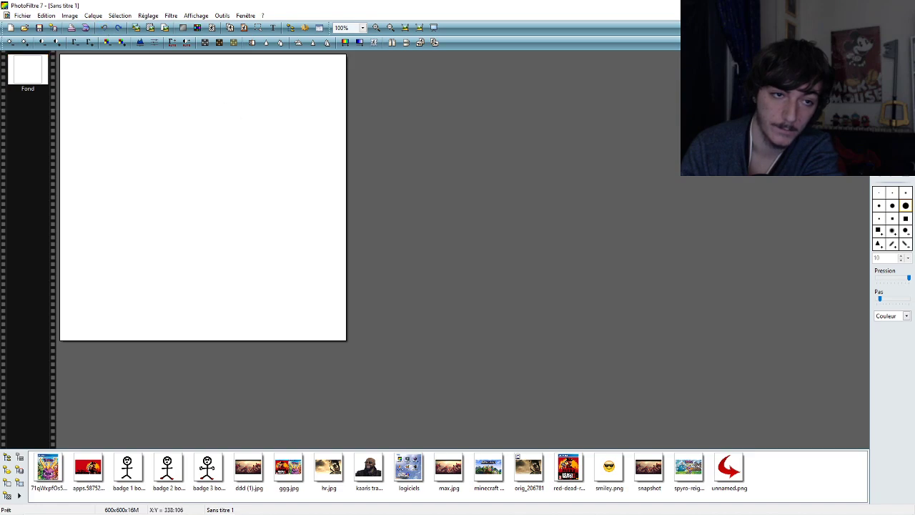
left_click(118, 29)
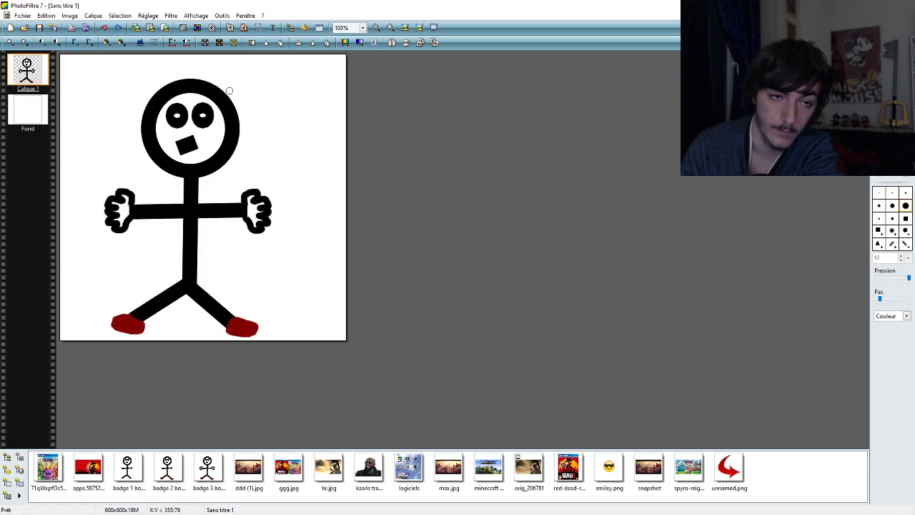
- Try another set of freehand blue headphones around the head, and undo all of its strokes
mouse_move(229, 91)
left_mouse_down()
mouse_move(227, 113)
mouse_move(192, 71)
mouse_move(149, 92)
mouse_move(160, 95)
mouse_move(133, 125)
mouse_move(149, 101)
mouse_move(167, 109)
left_mouse_up()
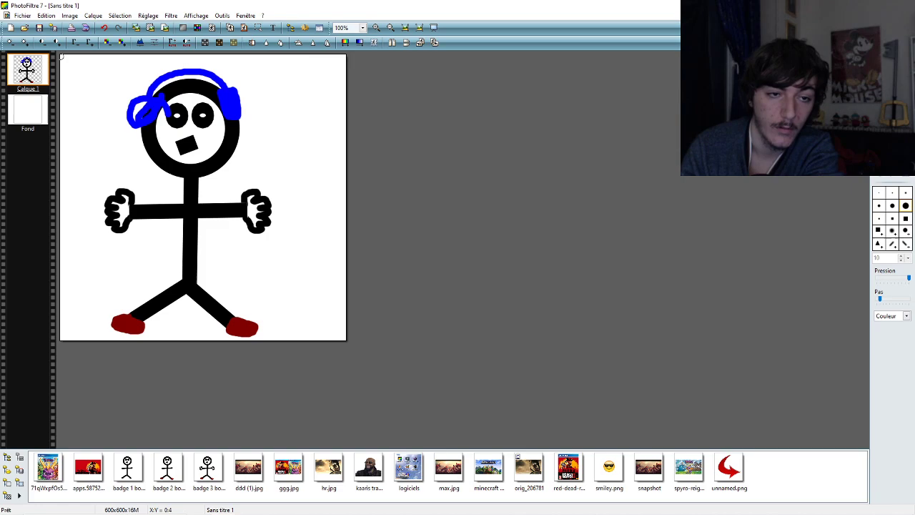
left_click(104, 28)
left_click(104, 28)
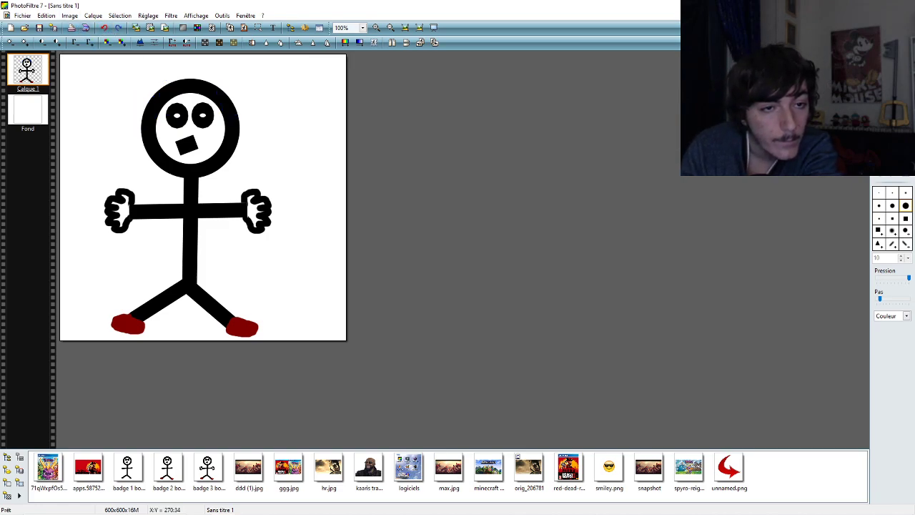
- Paint blue headphones on the figure's head, with a filled ear cup on each side and a band over the top
mouse_move(235, 93)
left_mouse_down()
mouse_move(236, 113)
mouse_move(222, 90)
mouse_move(220, 111)
mouse_move(226, 91)
left_mouse_up()
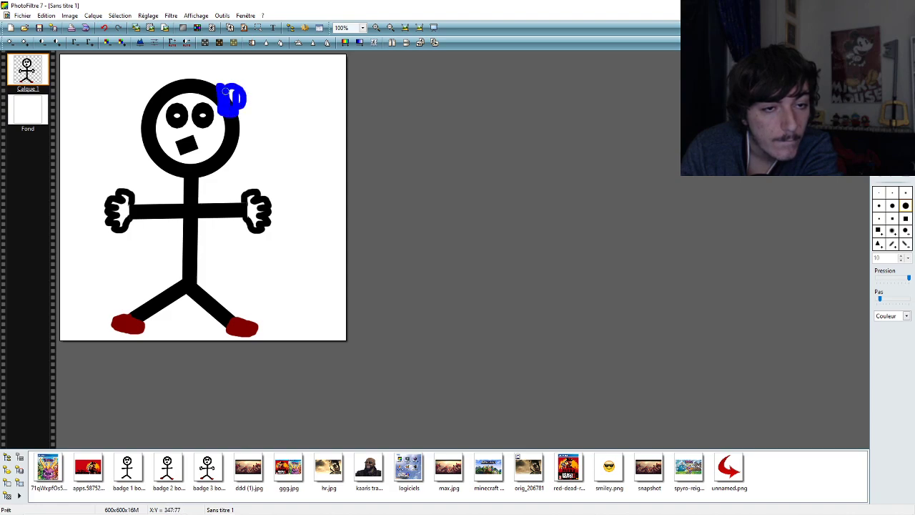
left_click(104, 27)
mouse_move(233, 91)
left_mouse_down()
mouse_move(232, 116)
mouse_move(220, 95)
mouse_move(226, 113)
mouse_move(216, 78)
mouse_move(191, 71)
mouse_move(170, 74)
mouse_move(147, 116)
left_mouse_up()
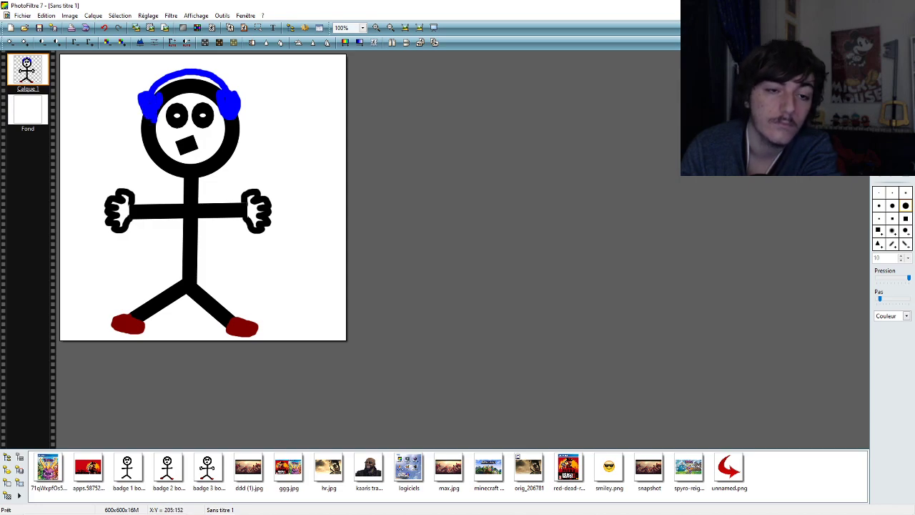
- Undo the strokes of the blue headphones back to the plain figure
left_click(104, 27)
left_click(103, 27)
left_click(104, 27)
- Try painting blue headphones with a wide ear cup outside the head's left edge, and undo all the strokes
mouse_move(231, 93)
left_mouse_down()
mouse_move(240, 116)
mouse_move(225, 113)
mouse_move(229, 98)
mouse_move(222, 112)
mouse_move(226, 106)
mouse_move(234, 124)
mouse_move(218, 83)
mouse_move(176, 70)
mouse_move(141, 100)
mouse_move(152, 93)
mouse_move(154, 115)
mouse_move(136, 126)
left_mouse_up()
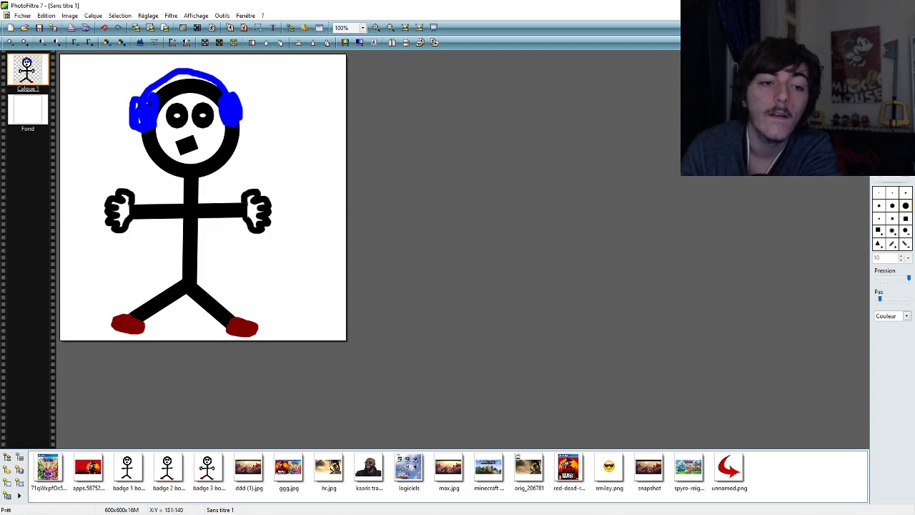
left_click_drag(137, 127, 127, 131)
left_click(104, 28)
left_click(105, 28)
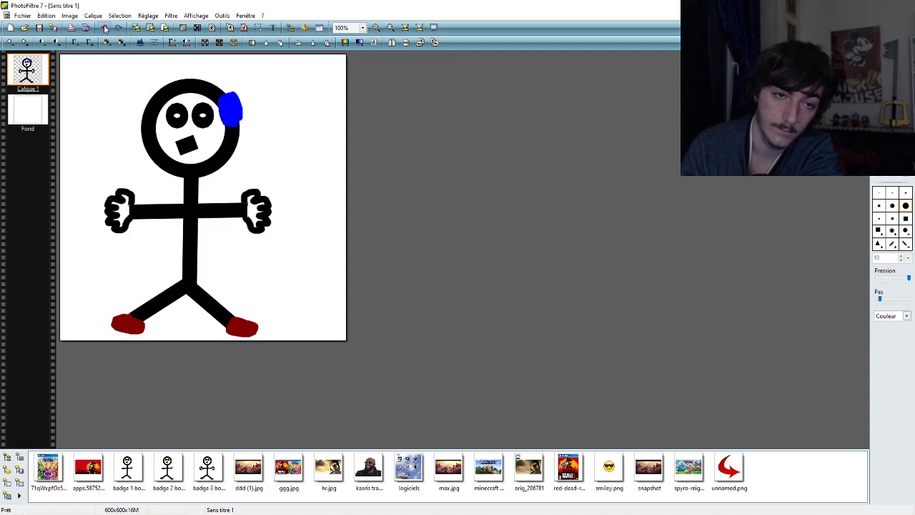
left_click(104, 28)
- Try painting a blue ear cup on the head's right side twice, and undo back to the plain figure
left_click_drag(235, 98, 233, 112)
left_click(104, 28)
left_click(105, 27)
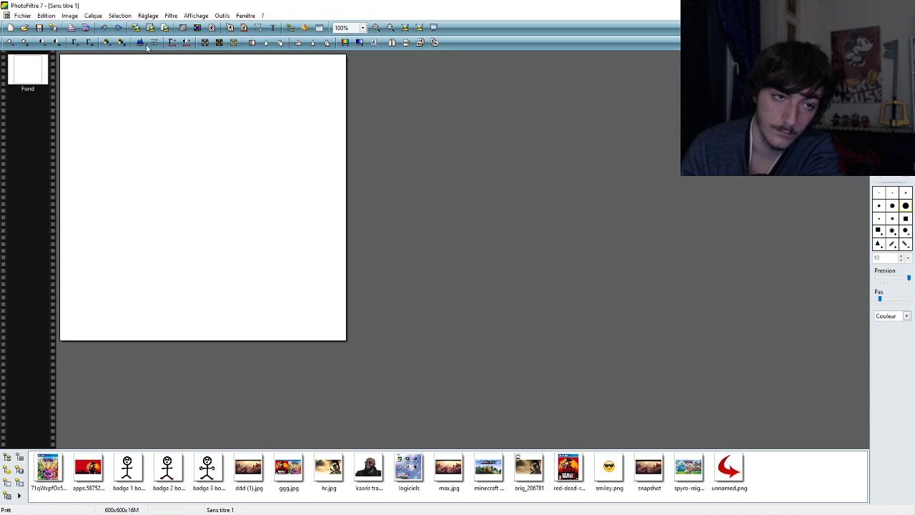
left_click(119, 29)
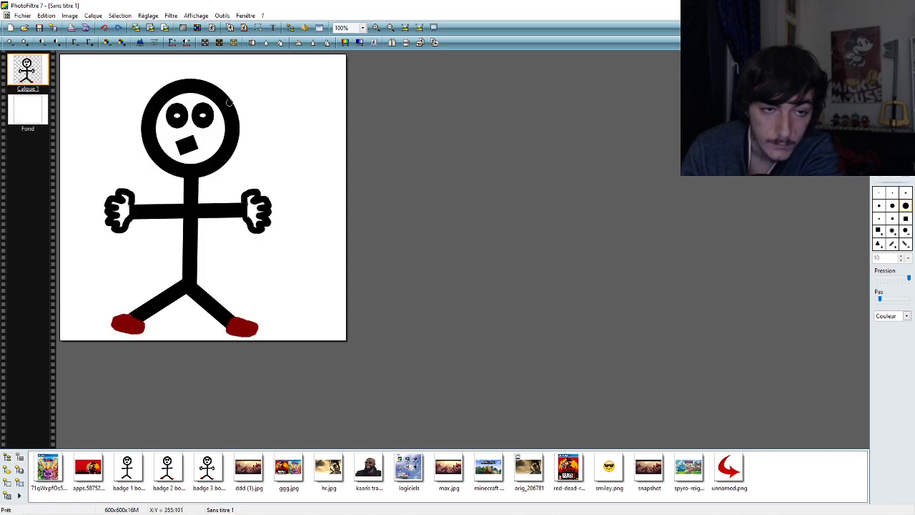
mouse_move(230, 98)
left_mouse_down()
mouse_move(233, 117)
mouse_move(218, 90)
mouse_move(227, 105)
left_mouse_up()
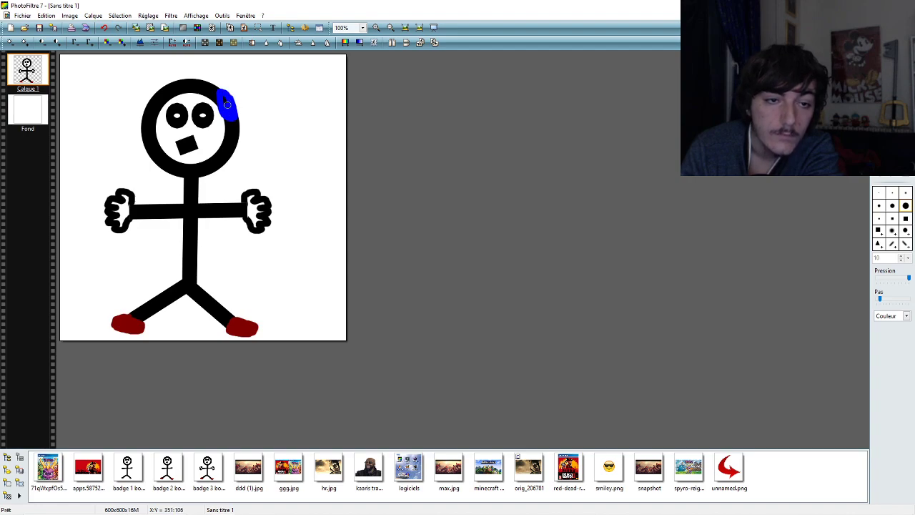
left_click(105, 28)
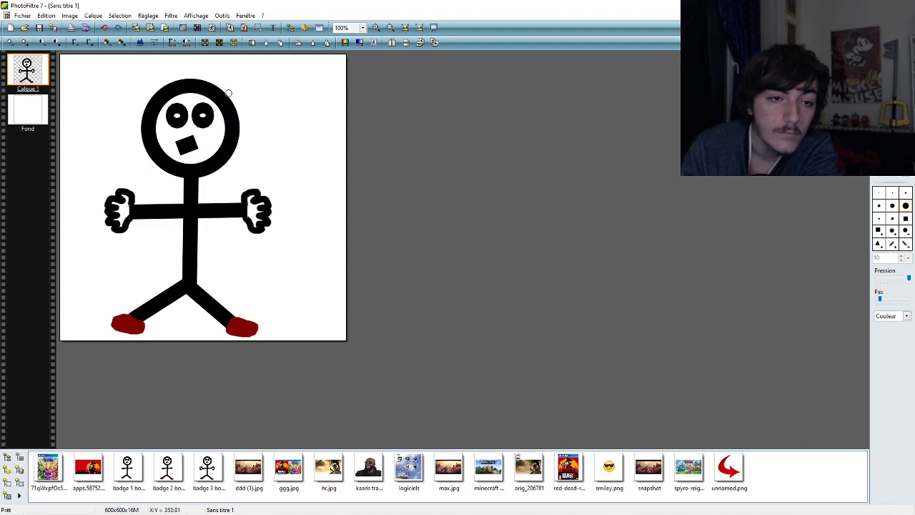
- Try painting blue headphones with slanted ear cups and a band close to the head, and undo them
mouse_move(233, 93)
left_mouse_down()
mouse_move(238, 114)
mouse_move(198, 74)
mouse_move(152, 92)
mouse_move(143, 107)
left_mouse_up()
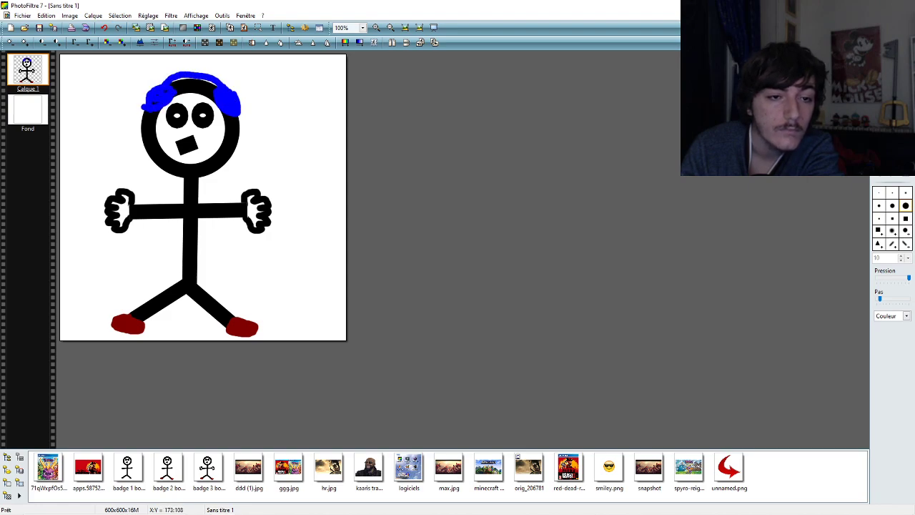
left_click(103, 27)
left_click(104, 27)
left_click(103, 27)
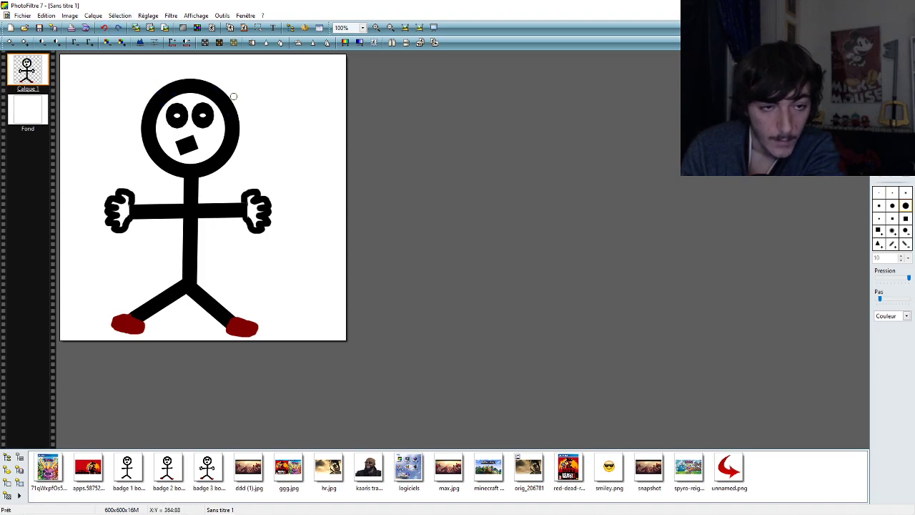
- Try painting a filled right ear cup again and extending blue strokes across to the head's left side, and undo them
mouse_move(234, 92)
left_mouse_down()
mouse_move(236, 112)
mouse_move(231, 103)
left_mouse_up()
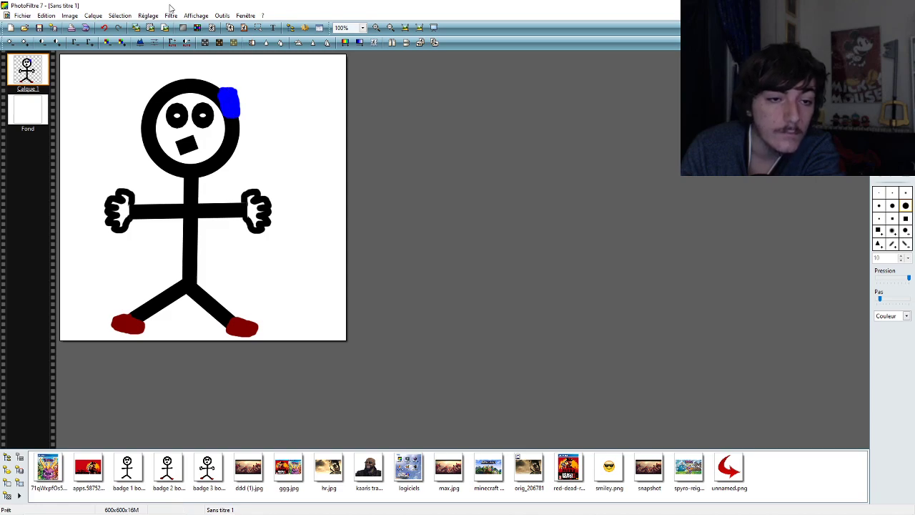
left_click(104, 28)
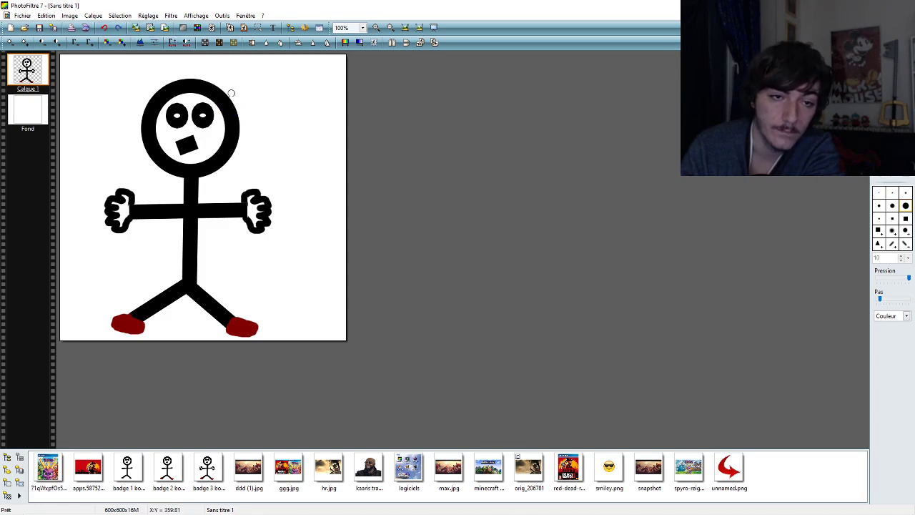
mouse_move(233, 94)
left_mouse_down()
mouse_move(240, 119)
mouse_move(224, 114)
mouse_move(222, 96)
mouse_move(233, 107)
mouse_move(228, 116)
mouse_move(221, 95)
mouse_move(236, 118)
mouse_move(213, 83)
mouse_move(182, 73)
mouse_move(150, 89)
left_mouse_up()
left_click(103, 28)
left_click(103, 28)
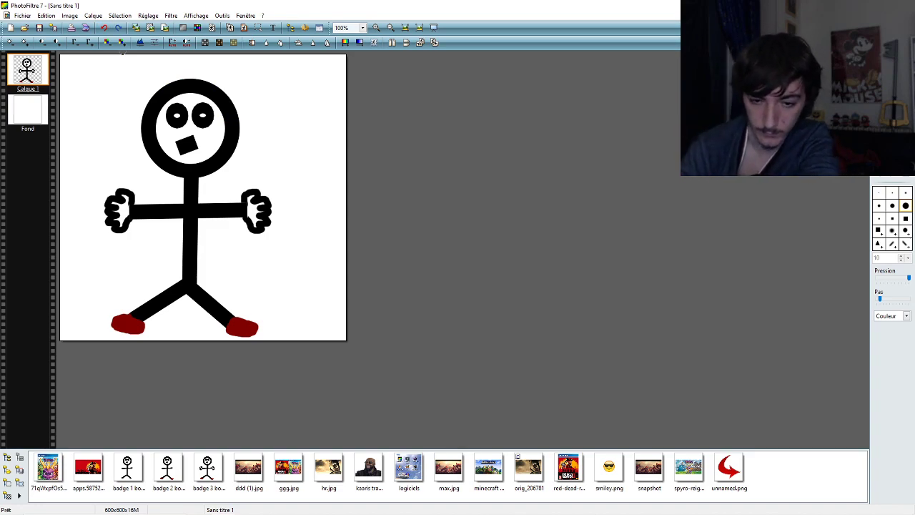
- Try a filled right ear cup with a blue band over the head, then a small cup outline, and undo both
mouse_move(235, 91)
left_mouse_down()
mouse_move(240, 110)
mouse_move(230, 95)
left_mouse_up()
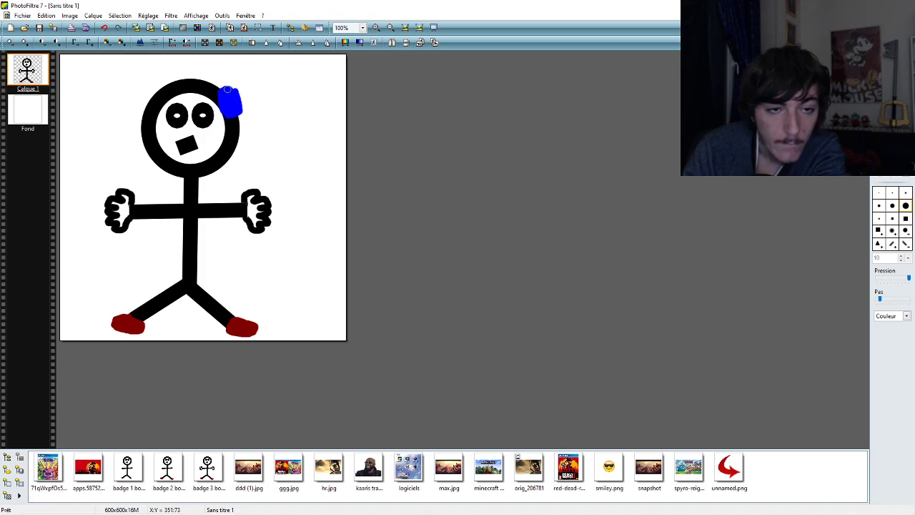
mouse_move(227, 90)
left_mouse_down()
mouse_move(230, 115)
mouse_move(222, 89)
mouse_move(186, 71)
mouse_move(153, 90)
left_mouse_up()
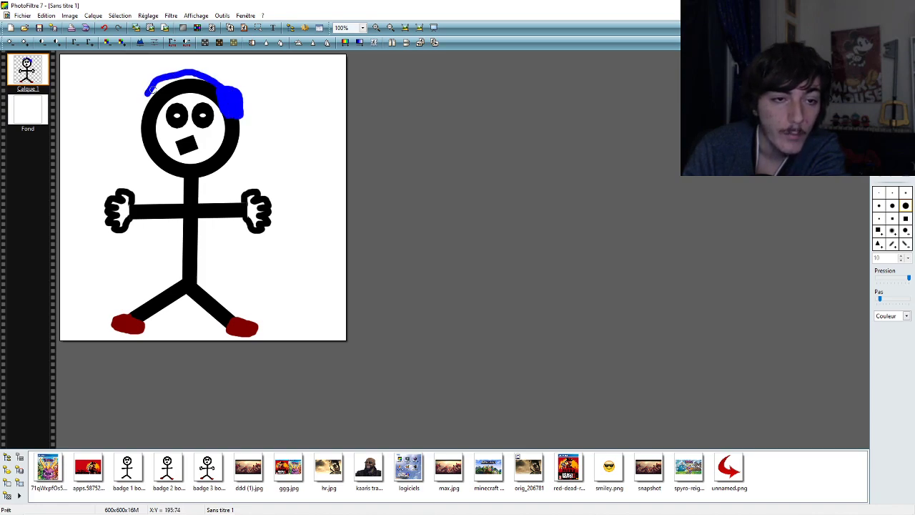
left_click(104, 27)
left_click(104, 27)
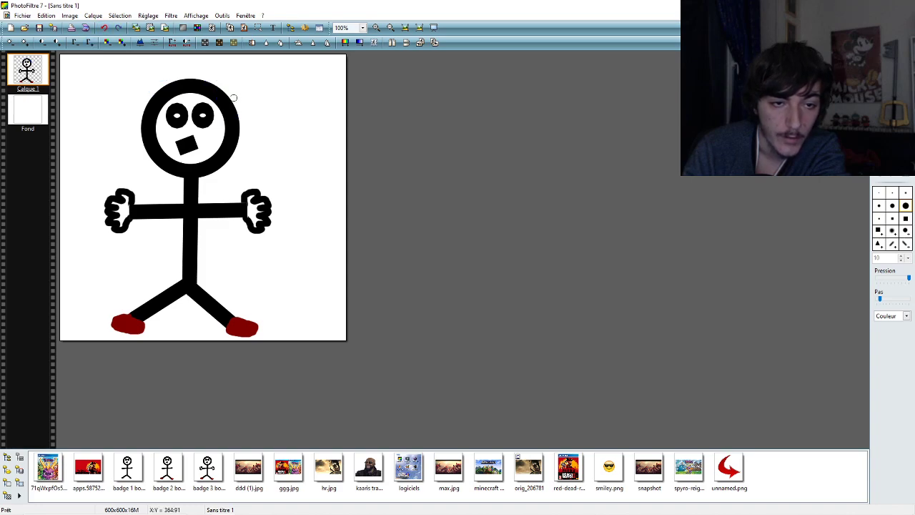
mouse_move(234, 97)
left_mouse_down()
mouse_move(228, 114)
mouse_move(236, 114)
left_mouse_up()
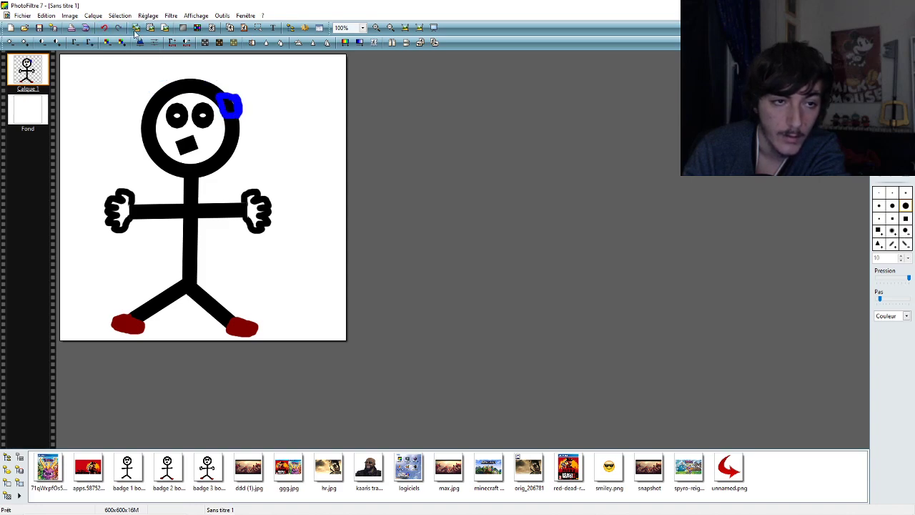
left_click(105, 27)
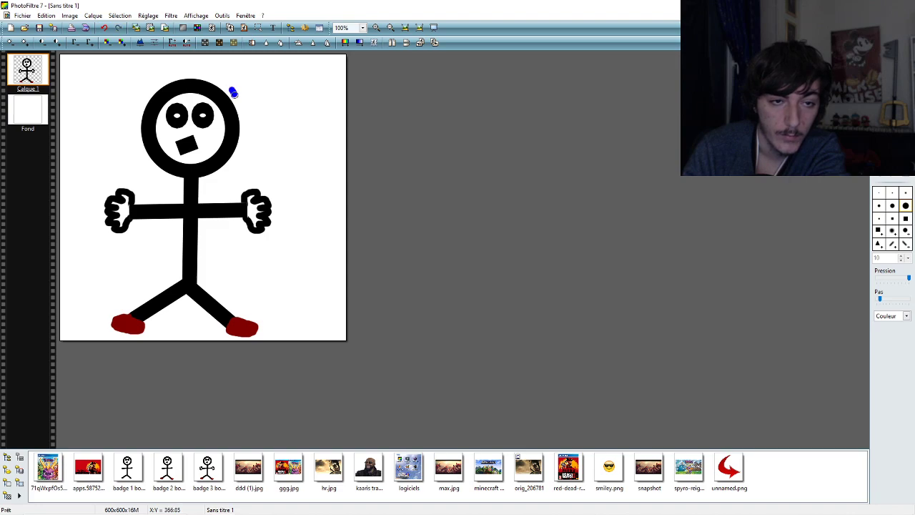
- Try painting blue headphones with a squarish left ear cup and a band well above the head, and undo them
mouse_move(233, 93)
left_mouse_down()
mouse_move(218, 119)
mouse_move(238, 92)
mouse_move(230, 106)
left_mouse_up()
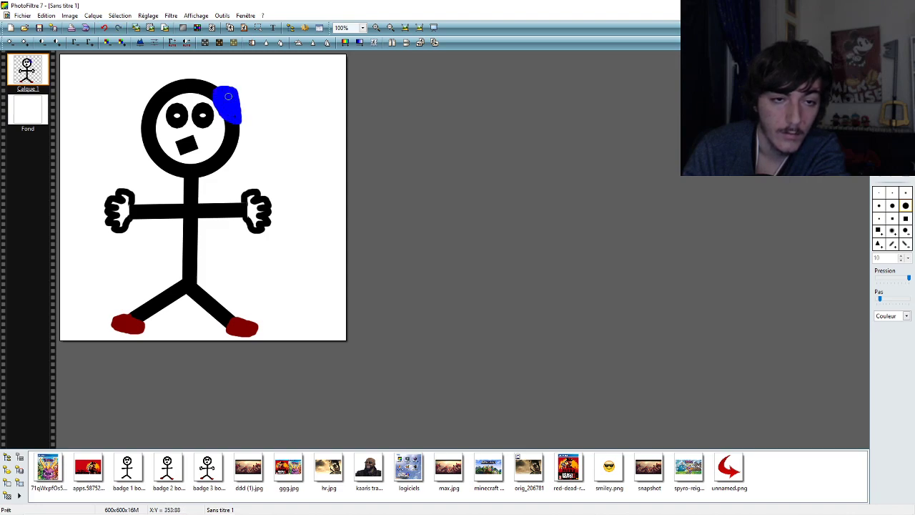
mouse_move(224, 90)
left_mouse_down()
mouse_move(201, 67)
mouse_move(156, 72)
mouse_move(143, 86)
mouse_move(148, 107)
left_mouse_up()
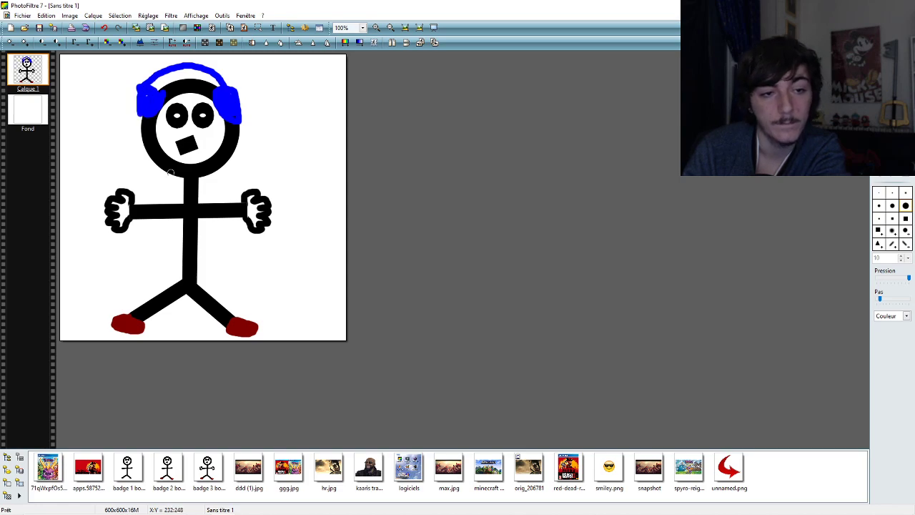
left_click(104, 28)
left_click(105, 28)
left_click(104, 28)
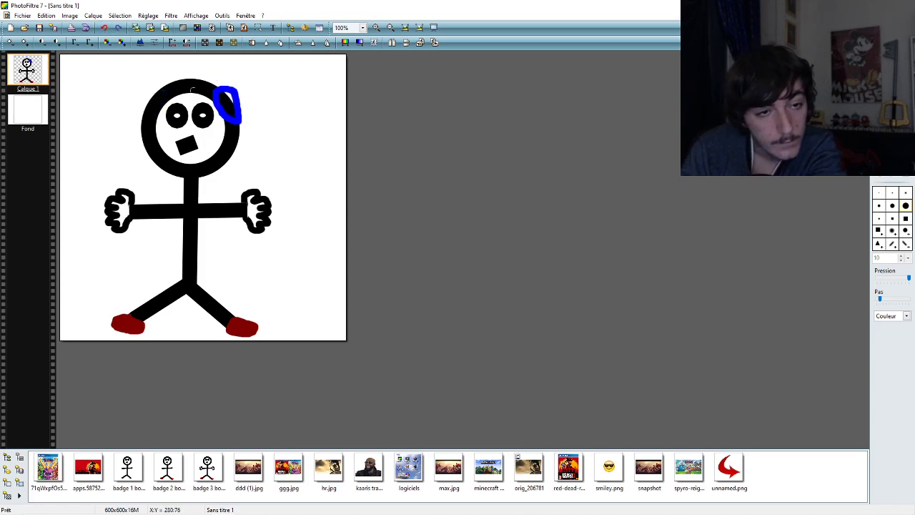
left_click(105, 28)
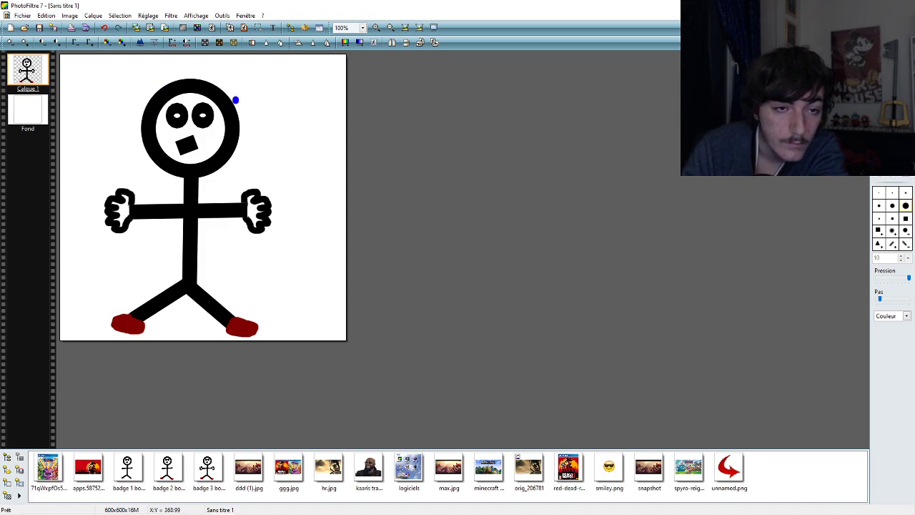
- Try painting blue headphones with a low band and rounded ear cups, then another right cup, and undo everything
mouse_move(236, 100)
left_mouse_down()
mouse_move(228, 122)
mouse_move(217, 97)
mouse_move(231, 100)
mouse_move(230, 123)
mouse_move(223, 99)
mouse_move(238, 108)
mouse_move(226, 95)
mouse_move(175, 72)
mouse_move(149, 93)
mouse_move(162, 89)
mouse_move(153, 123)
left_mouse_up()
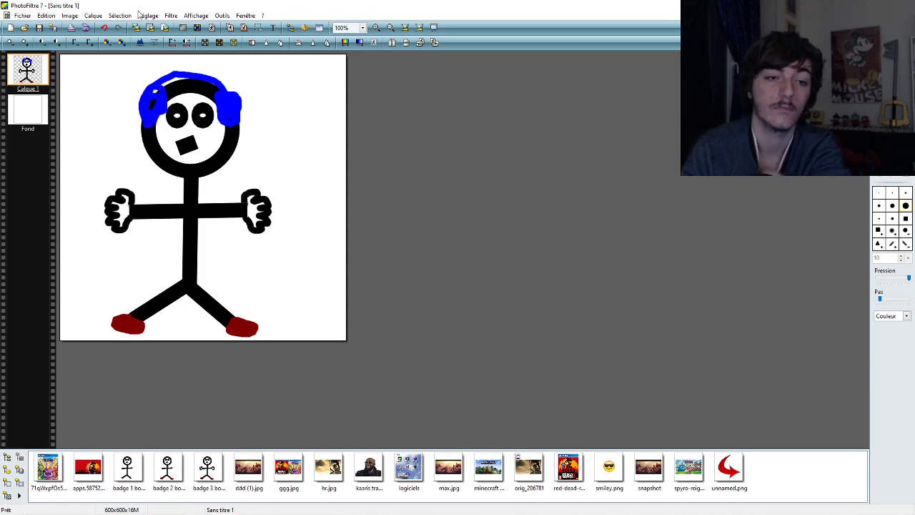
left_click(105, 29)
left_click(105, 28)
left_click(106, 29)
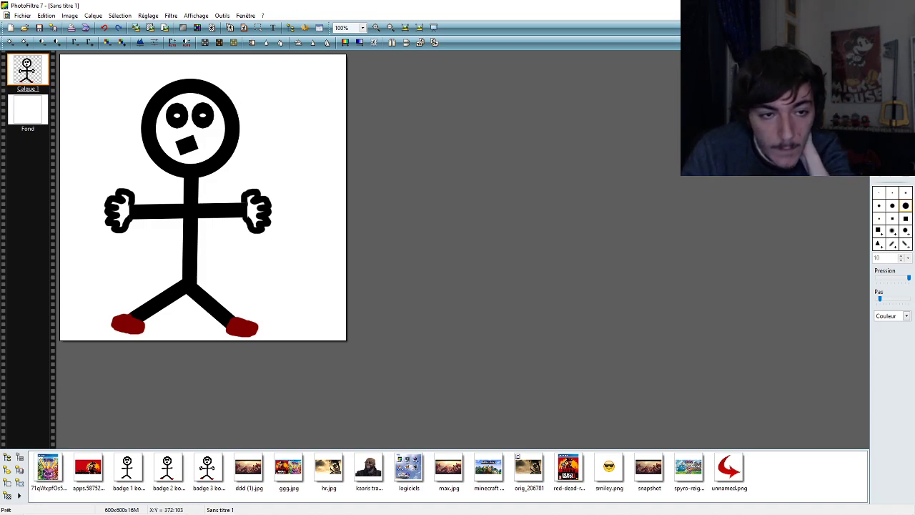
mouse_move(238, 99)
left_mouse_down()
mouse_move(240, 118)
mouse_move(228, 127)
mouse_move(233, 102)
left_mouse_up()
left_click(104, 28)
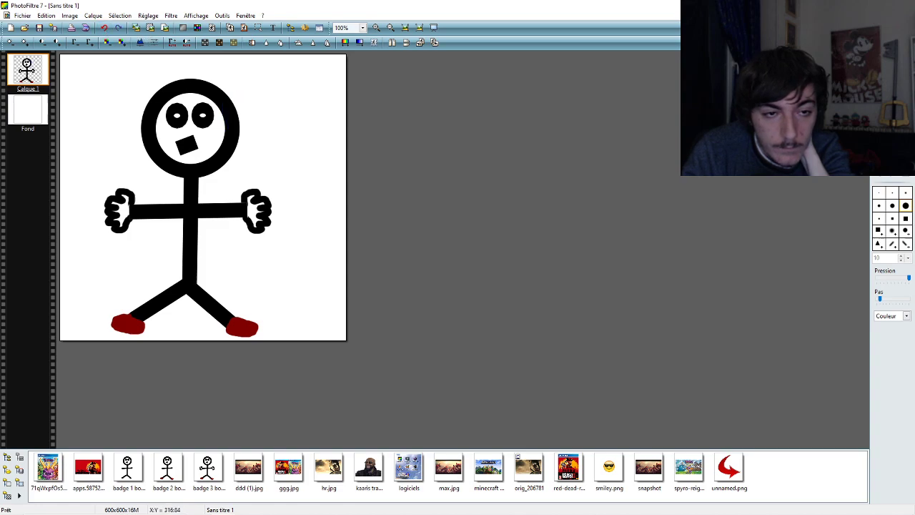
- Try painting blue headphones with unfilled outlined ear cups joined by a band, and undo all the strokes
mouse_move(239, 96)
left_mouse_down()
mouse_move(237, 123)
mouse_move(224, 92)
mouse_move(238, 114)
mouse_move(239, 104)
mouse_move(243, 115)
mouse_move(230, 118)
mouse_move(222, 100)
mouse_move(223, 88)
mouse_move(233, 89)
mouse_move(199, 71)
mouse_move(171, 72)
mouse_move(150, 87)
mouse_move(146, 95)
mouse_move(160, 98)
mouse_move(154, 110)
mouse_move(141, 114)
mouse_move(158, 100)
left_mouse_up()
left_click(105, 29)
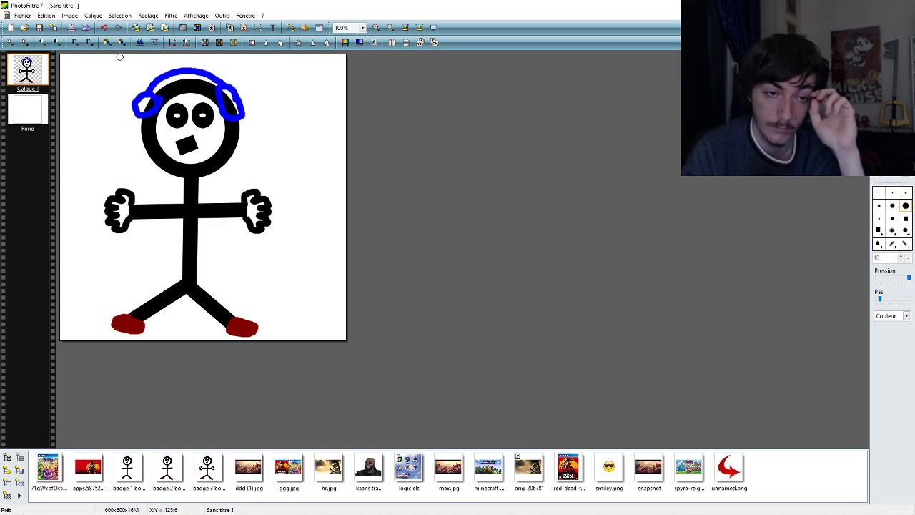
left_click(105, 29)
left_click(105, 29)
left_click(104, 30)
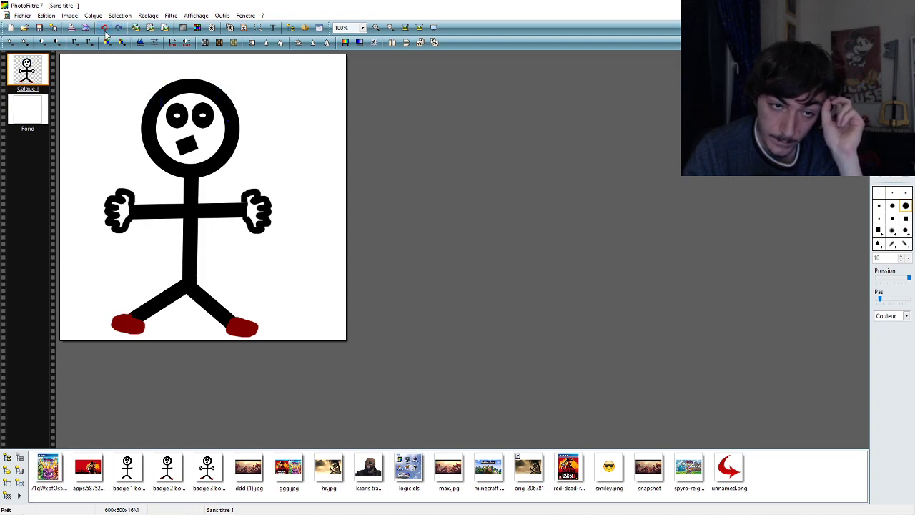
- Try painting an outlined right ear cup with a low blue band along the head, and undo both
mouse_move(228, 90)
left_mouse_down()
mouse_move(234, 119)
mouse_move(221, 91)
mouse_move(241, 107)
mouse_move(227, 118)
mouse_move(225, 85)
mouse_move(188, 75)
mouse_move(160, 91)
left_mouse_up()
left_click(105, 28)
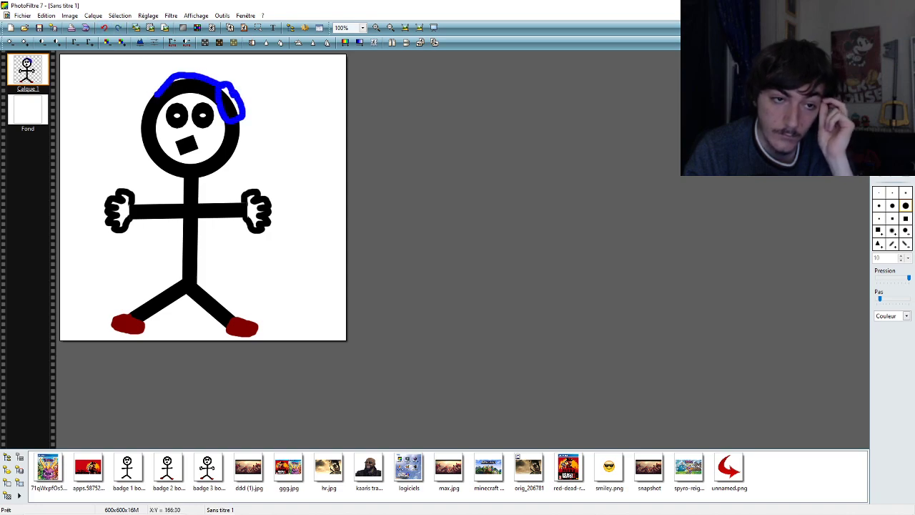
key("ctrl+z")
key("ctrl+z")
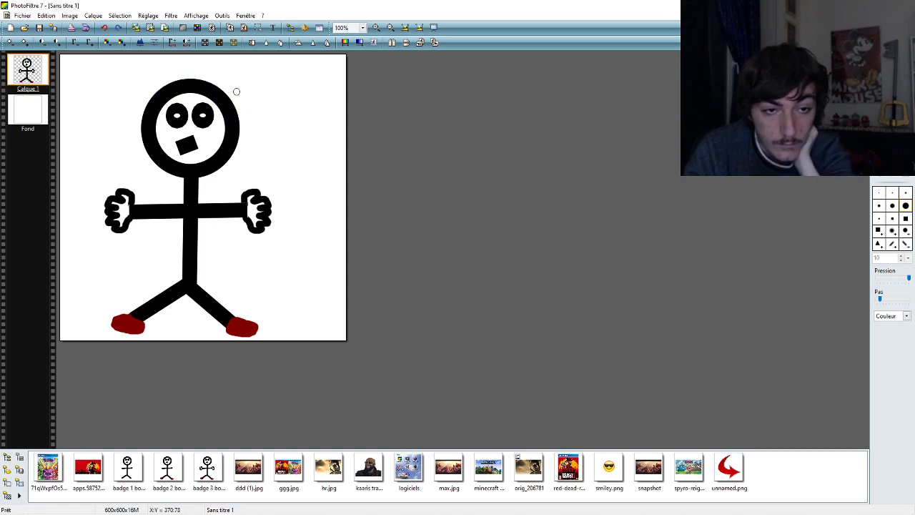
- Try painting outlined blue ear cups on both sides with a high band over the head, and undo them
mouse_move(238, 94)
left_mouse_down()
mouse_move(234, 118)
mouse_move(218, 89)
mouse_move(226, 84)
mouse_move(198, 66)
mouse_move(166, 72)
mouse_move(145, 89)
mouse_move(156, 92)
mouse_move(149, 113)
mouse_move(164, 100)
left_mouse_up()
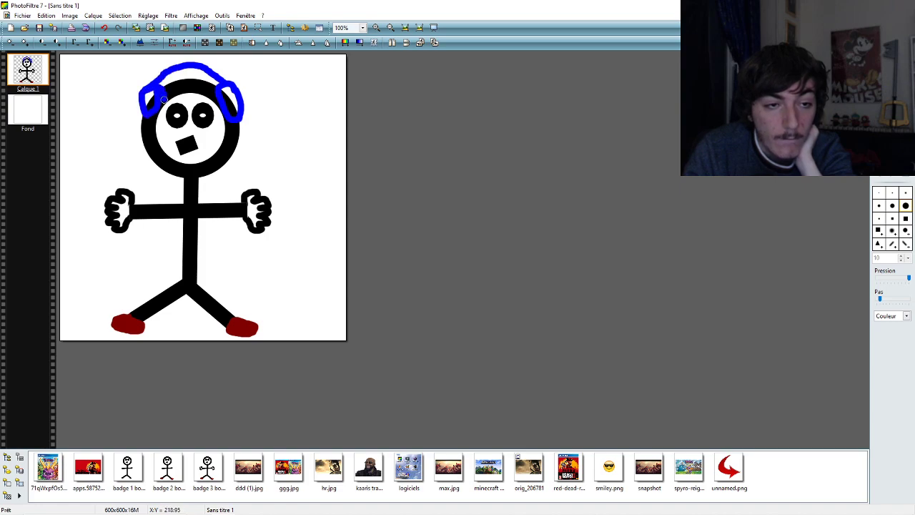
left_click(105, 28)
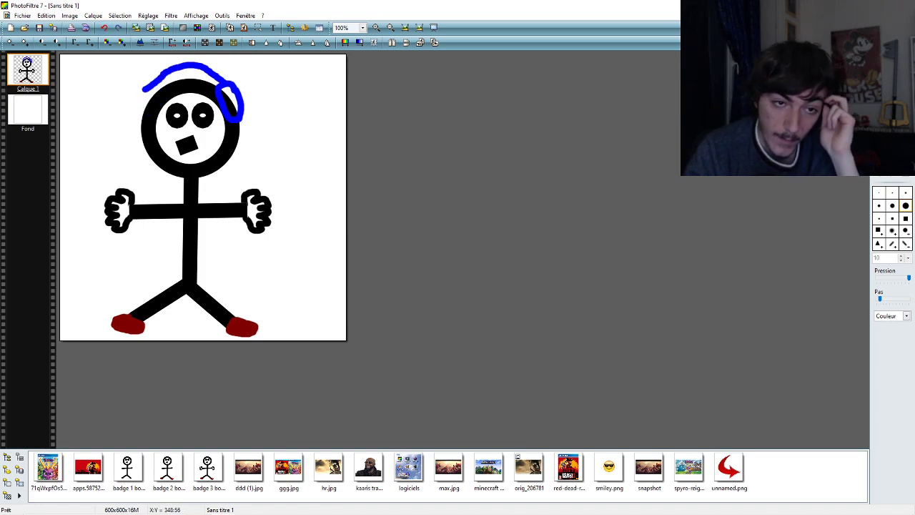
left_click(105, 28)
left_click(105, 28)
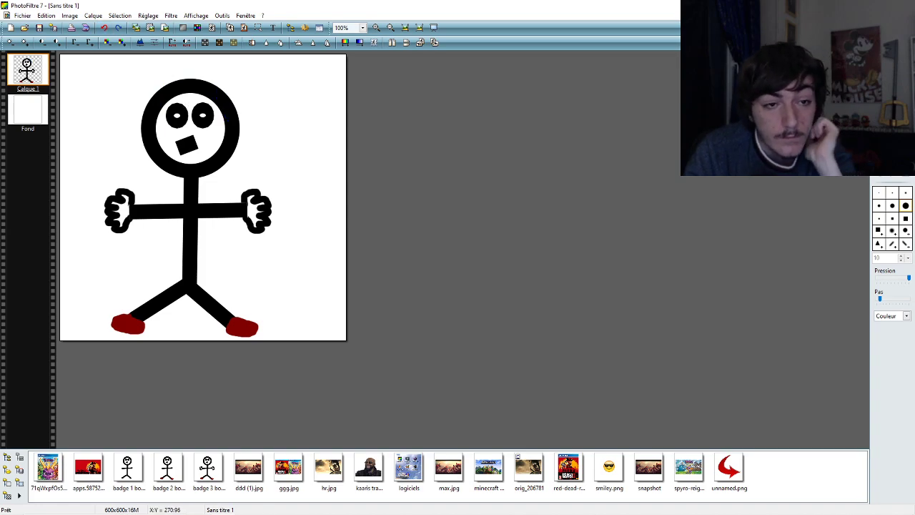
- Paint the outline of an elongated blue ear cup on the right side of the figure's head
mouse_move(235, 94)
left_mouse_down()
mouse_move(233, 116)
mouse_move(223, 90)
mouse_move(235, 100)
mouse_move(237, 90)
mouse_move(230, 117)
mouse_move(220, 98)
mouse_move(228, 82)
mouse_move(240, 93)
mouse_move(243, 122)
mouse_move(232, 127)
mouse_move(239, 101)
left_mouse_up()
left_click(105, 28)
left_click(105, 28)
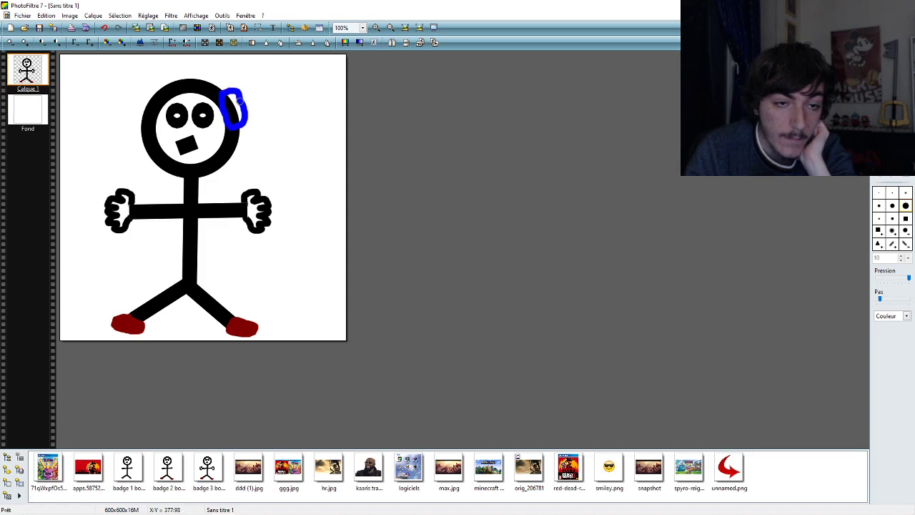
- Try painting a matching ear cup outline on the head's left side several times, undoing each attempt
mouse_move(159, 95)
left_mouse_down()
mouse_move(142, 115)
mouse_move(136, 92)
mouse_move(156, 84)
left_mouse_up()
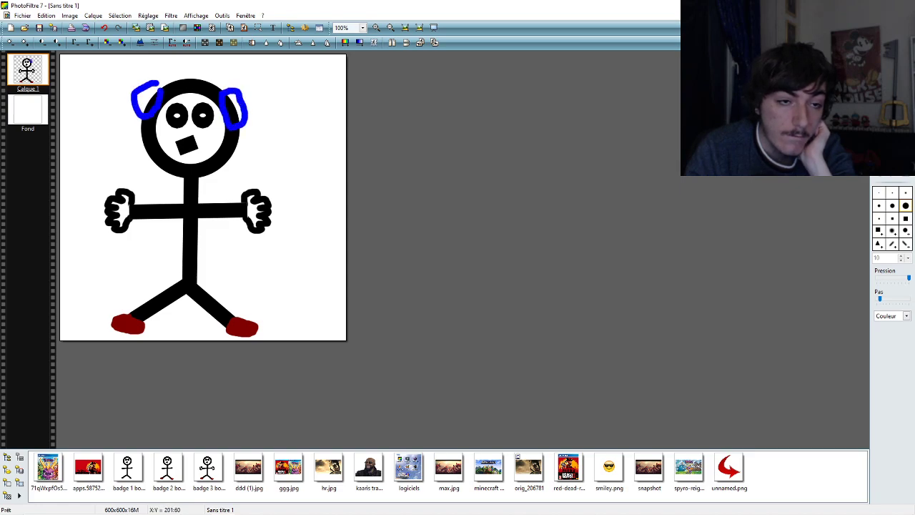
left_click(105, 28)
mouse_move(159, 92)
left_mouse_down()
mouse_move(141, 113)
mouse_move(153, 77)
mouse_move(160, 93)
mouse_move(147, 108)
mouse_move(164, 89)
left_mouse_up()
left_click(104, 28)
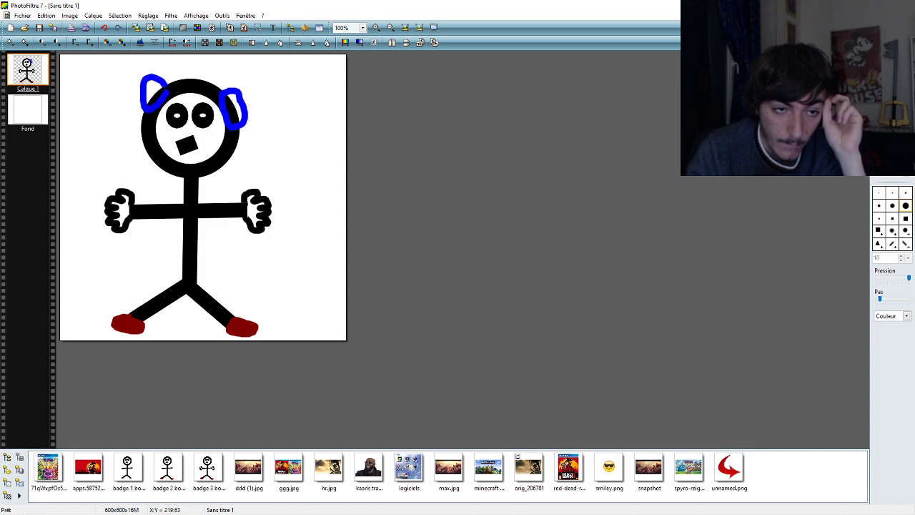
left_click(104, 27)
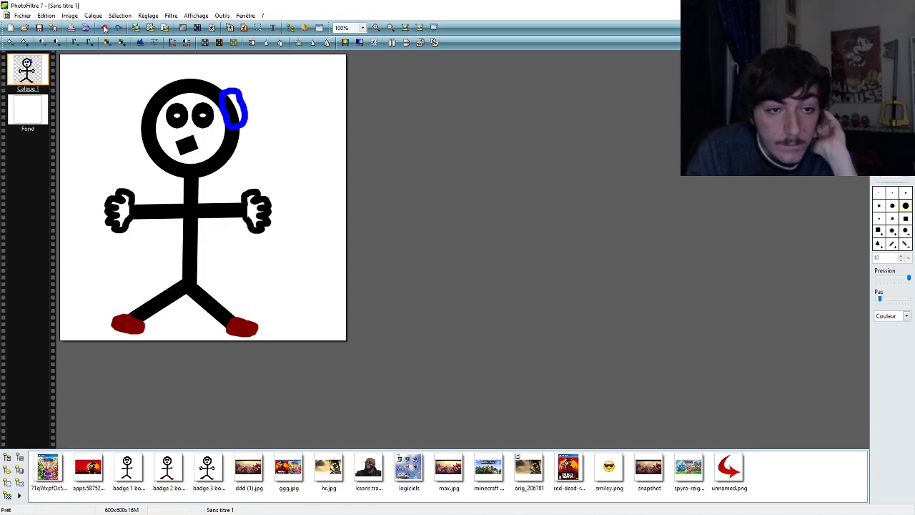
mouse_move(161, 97)
left_mouse_down()
mouse_move(144, 111)
mouse_move(163, 87)
left_mouse_up()
left_click(105, 27)
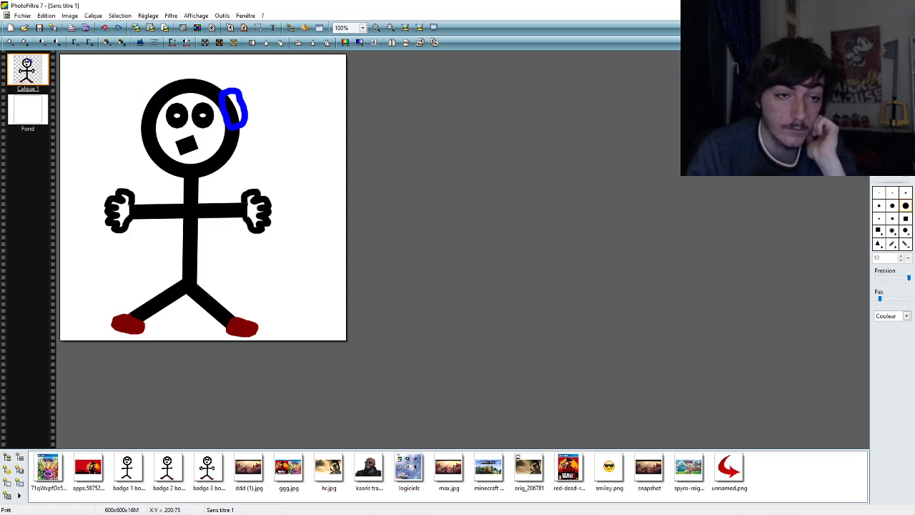
- Try painting a blue ear cup at the upper left of the head once more, and undo it
mouse_move(166, 94)
left_mouse_down()
mouse_move(148, 109)
mouse_move(175, 85)
mouse_move(170, 100)
mouse_move(148, 110)
mouse_move(160, 83)
left_mouse_up()
left_click(105, 28)
left_click(105, 28)
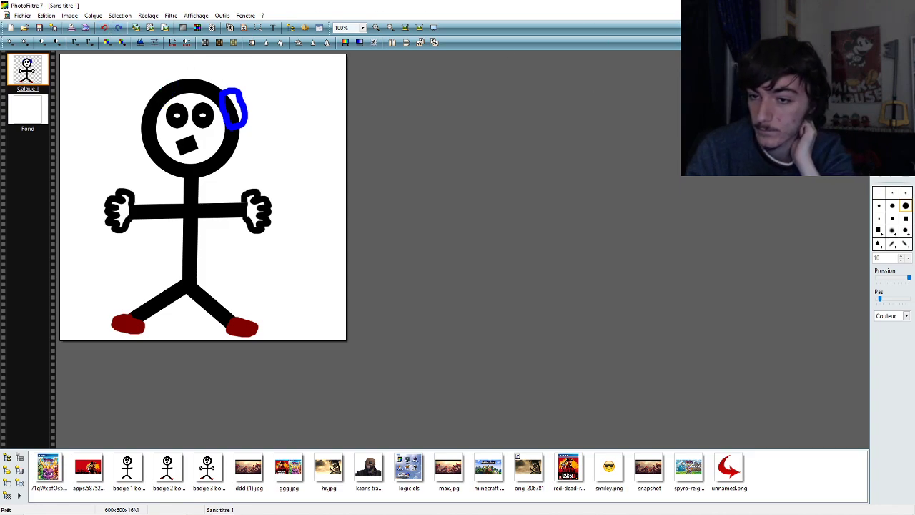
- Try flood-filling the right ear cup outline with blue at tolerance 30, and undo the fill
left_click(885, 92)
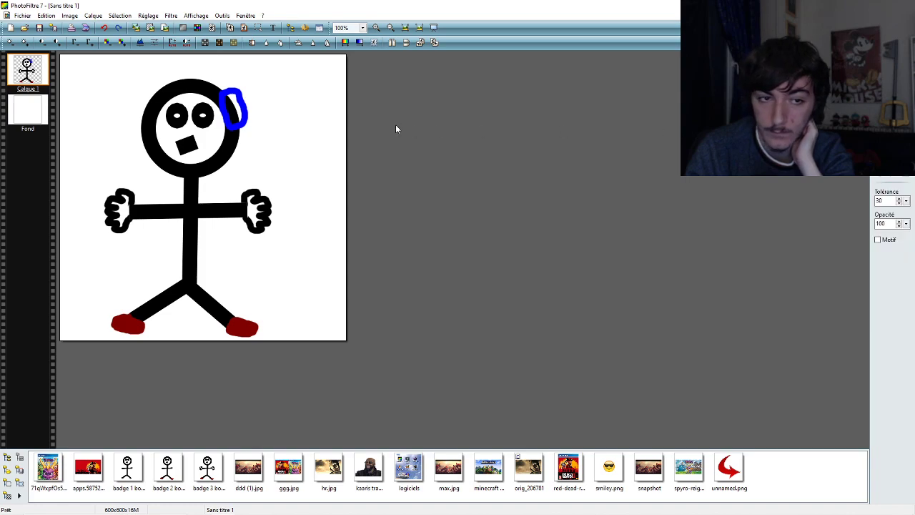
left_click(240, 108)
left_click(104, 28)
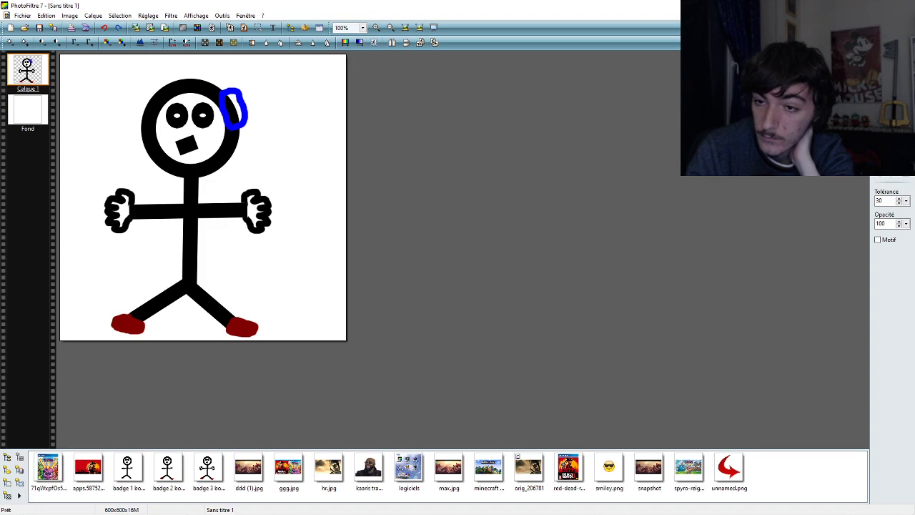
- Brush over the inside of the right ear cup until it is solid blue
left_click(892, 115)
left_click_drag(233, 94, 239, 110)
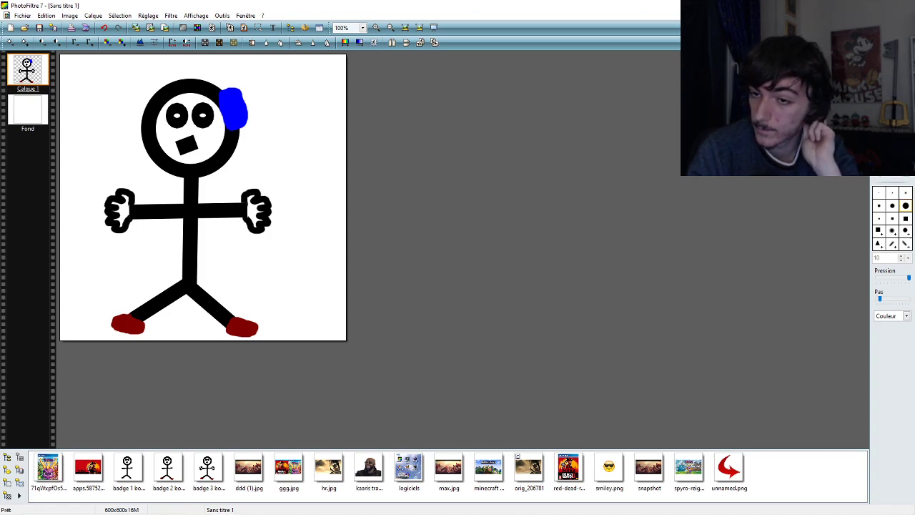
- Try an elliptical selection reduced to about 101 by 235 px beside the figure's right hand, and discard it
key("ctrl+a")
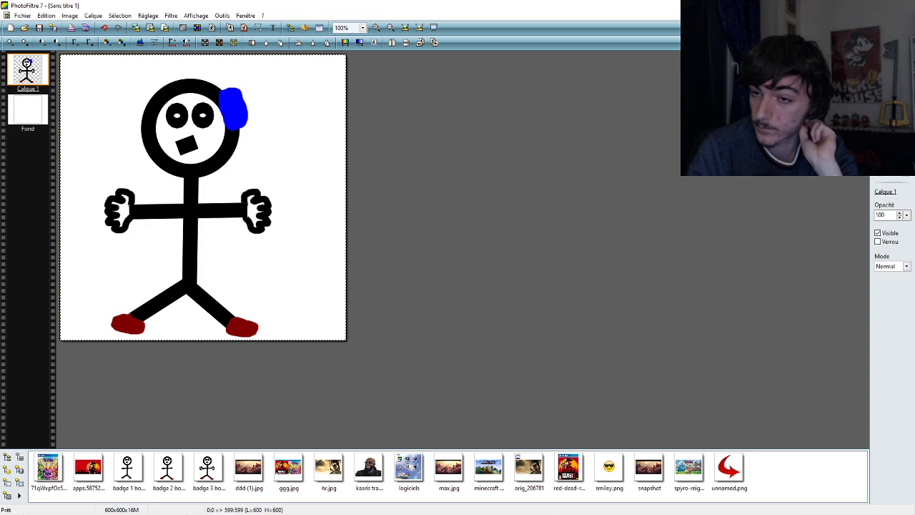
left_click(892, 242)
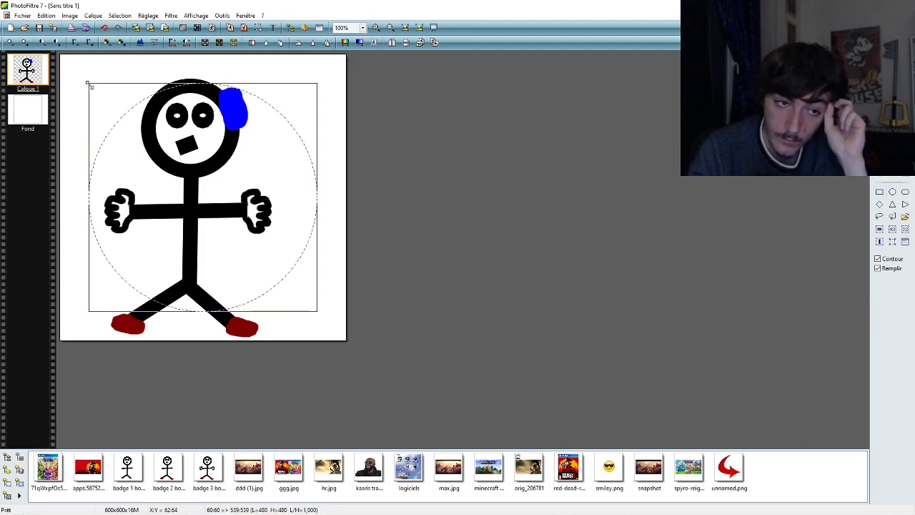
left_click_drag(89, 83, 270, 201)
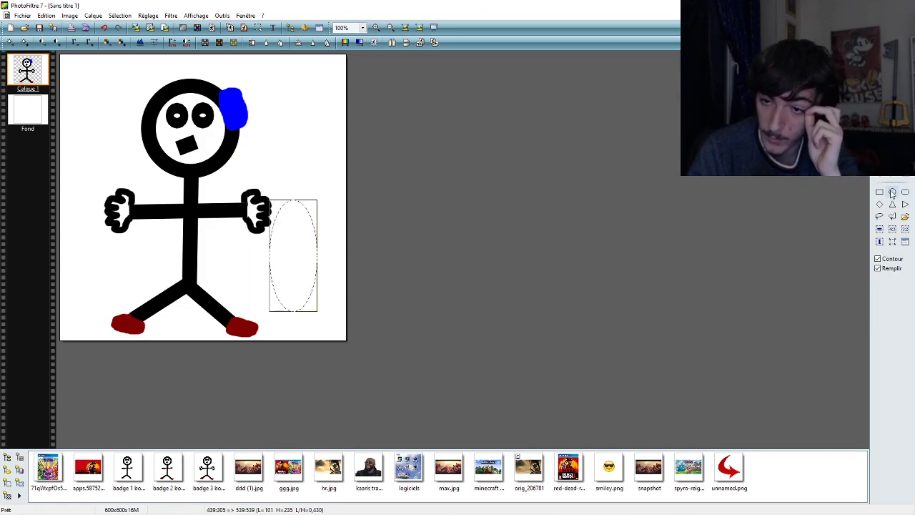
left_click(902, 63)
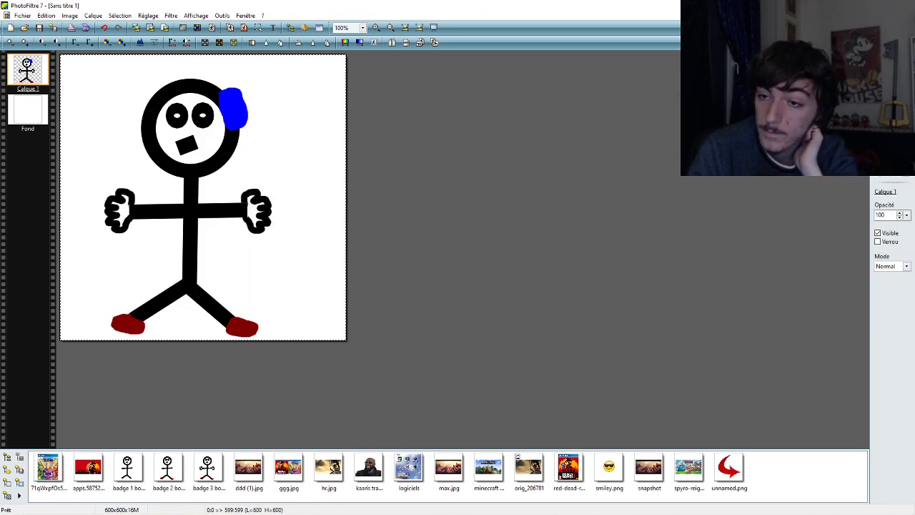
left_click(883, 63)
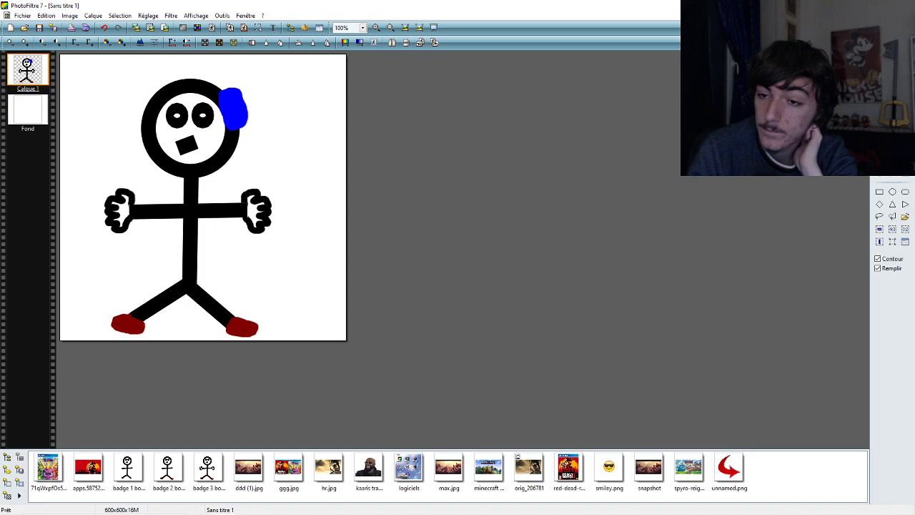
- Try fitting an elliptical selection of about 87 by 152 px around the right ear cup, and discard it
left_click(892, 242)
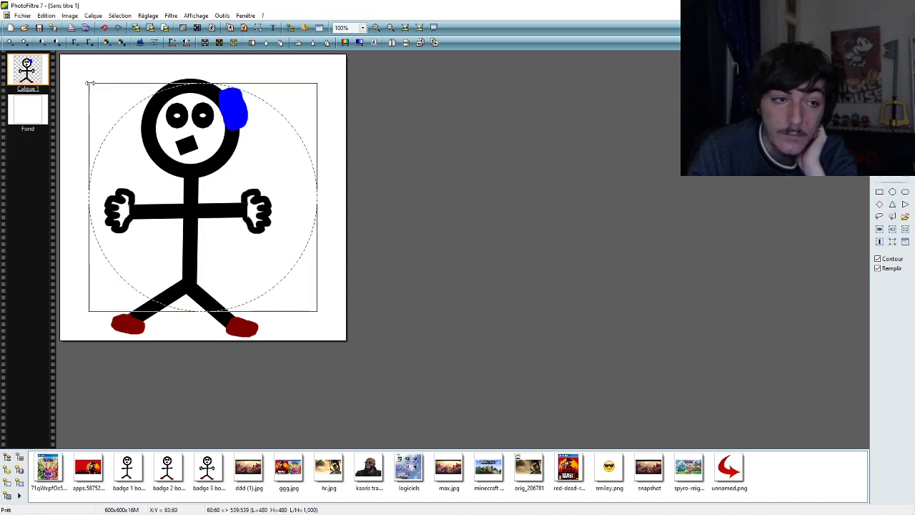
left_click_drag(87, 83, 219, 180)
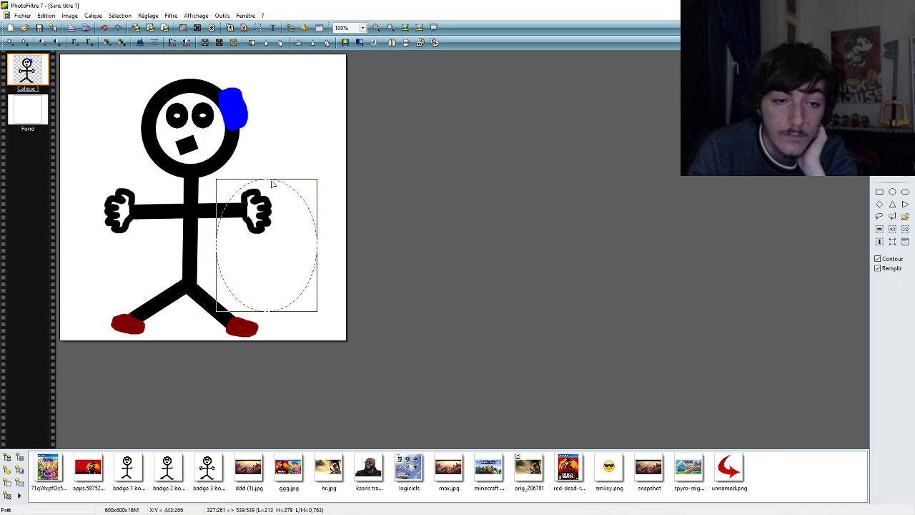
mouse_move(271, 180)
left_mouse_down()
mouse_move(271, 196)
mouse_move(270, 102)
mouse_move(270, 185)
left_mouse_up()
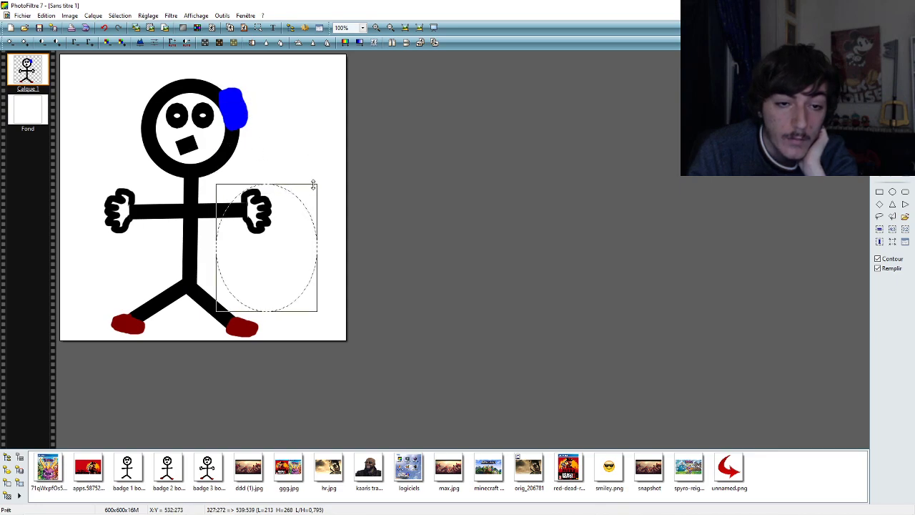
left_click_drag(315, 186, 282, 65)
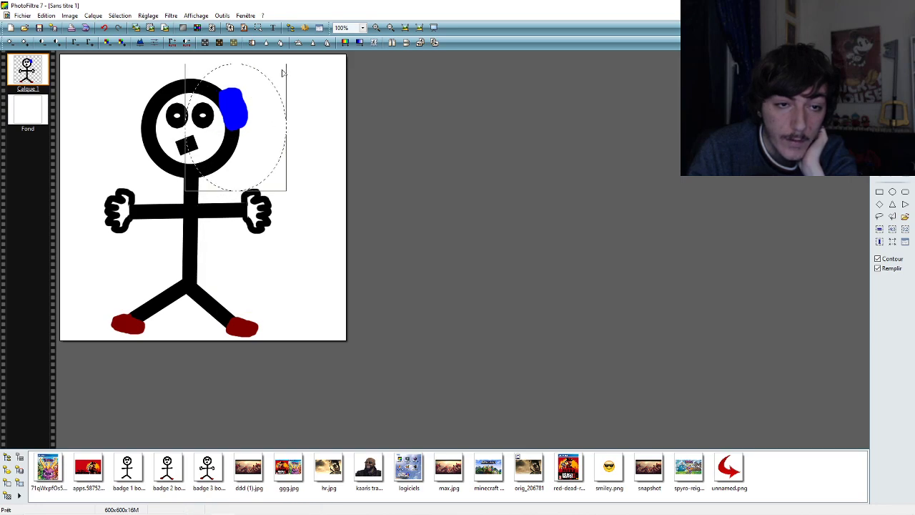
left_click_drag(185, 123, 212, 114)
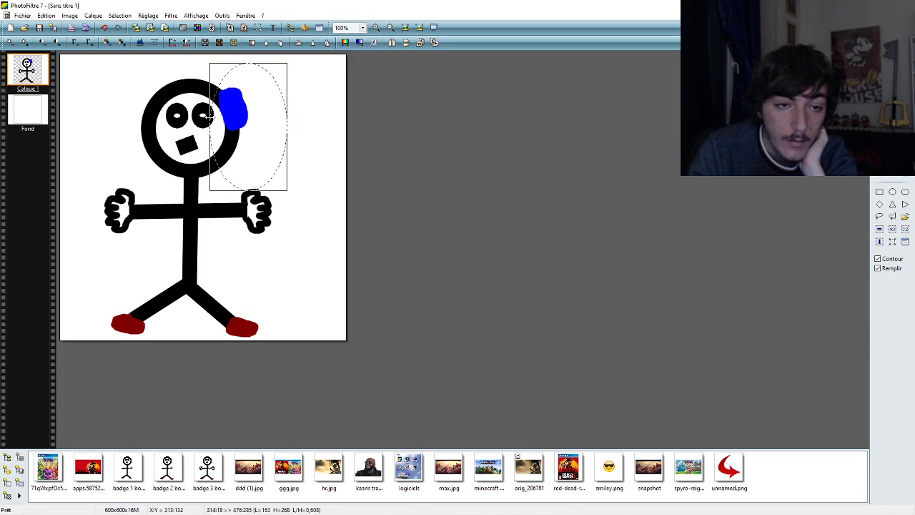
left_click_drag(241, 191, 240, 143)
left_click_drag(288, 105, 253, 109)
left_click_drag(253, 143, 253, 134)
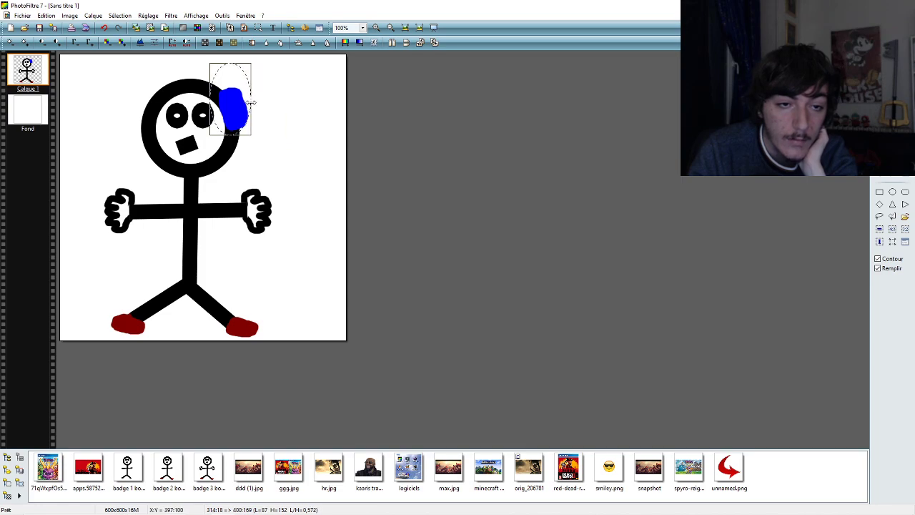
left_click(115, 27)
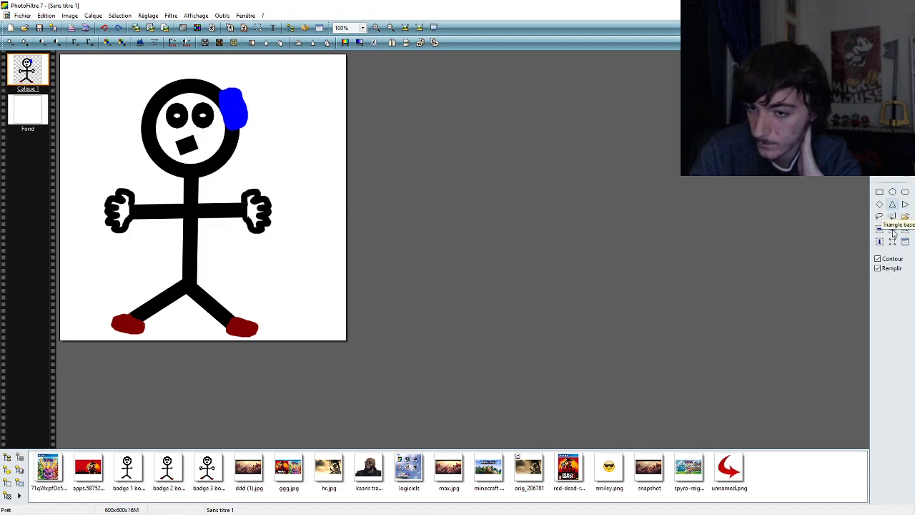
- Turn off the Contour and Remplir selection options, try a 480 by 480 px elliptical selection, and clear it
left_click(880, 268)
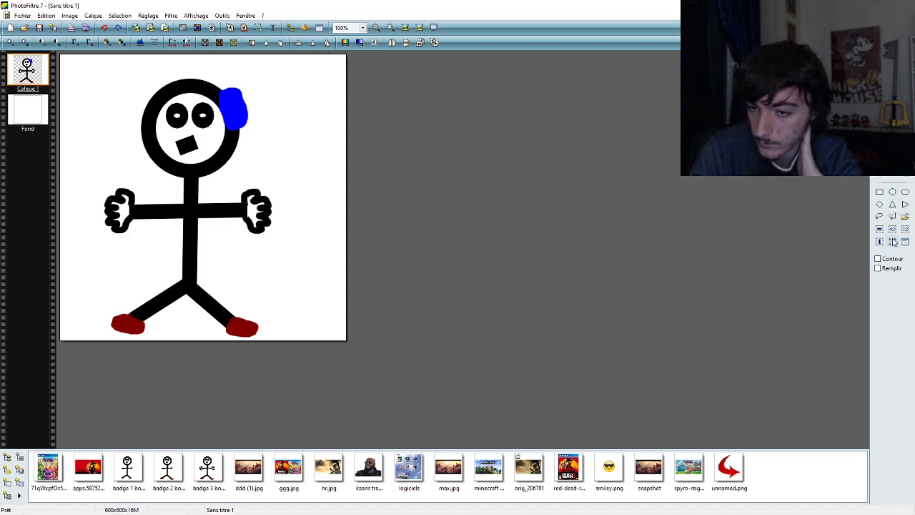
left_click(892, 241)
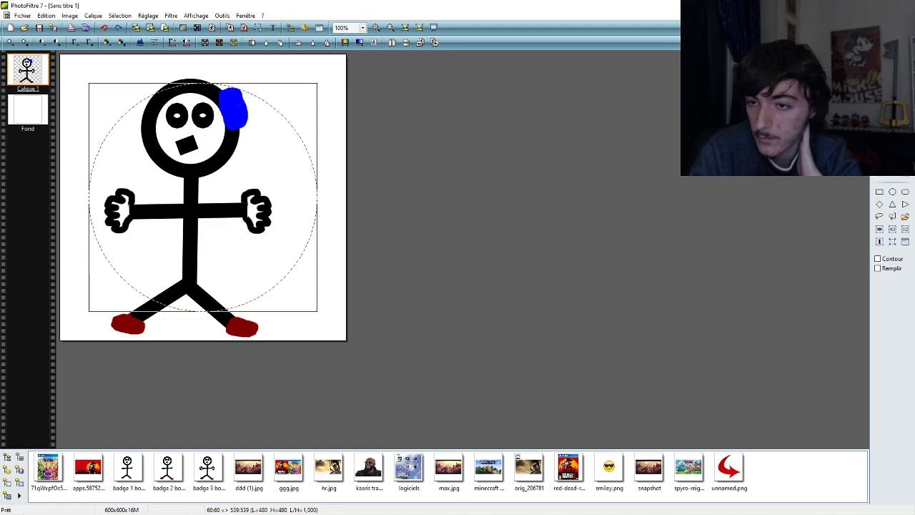
left_click(892, 114)
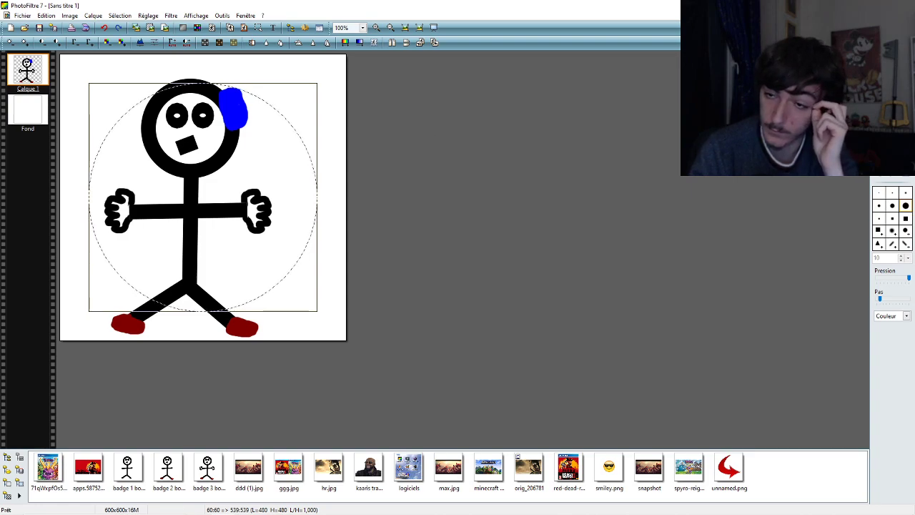
key("ctrl+d")
left_click(882, 59)
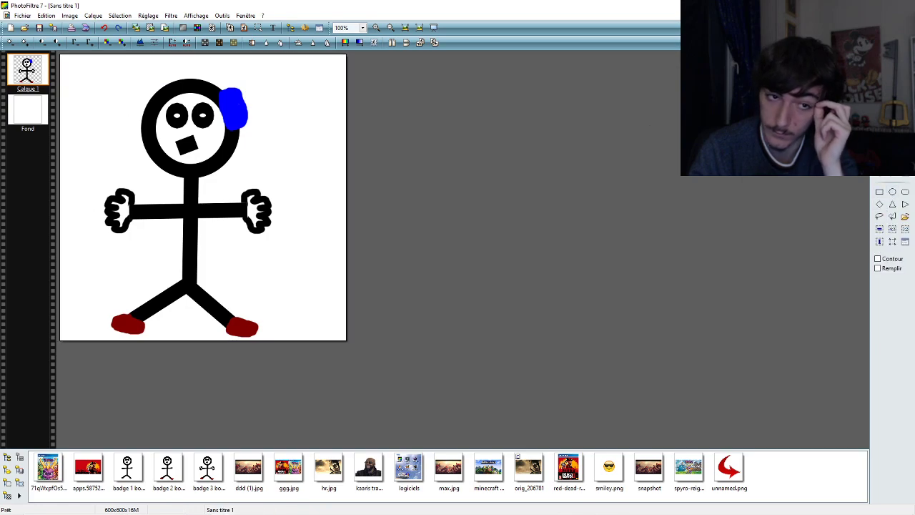
- Try painting blue ear cup shapes beside and on the head's left side, undoing each stroke
left_click(881, 106)
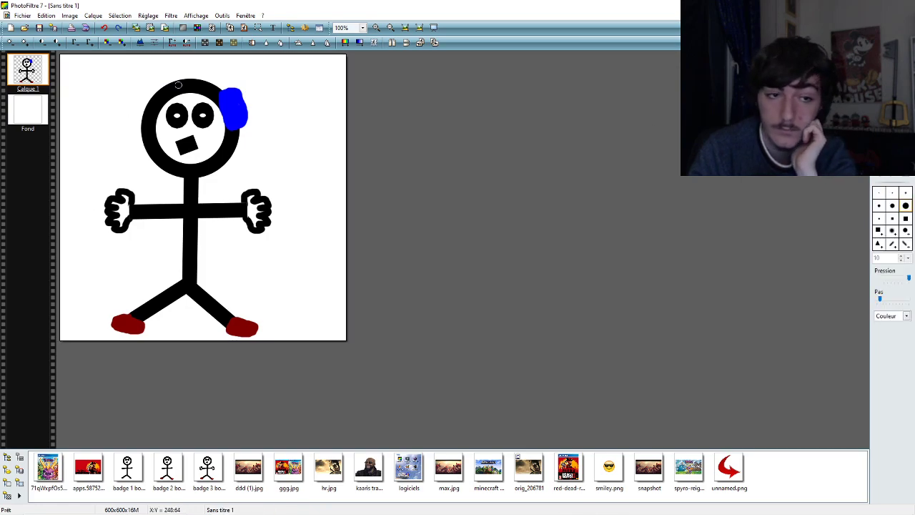
mouse_move(90, 92)
left_mouse_down()
mouse_move(111, 115)
mouse_move(96, 88)
left_mouse_up()
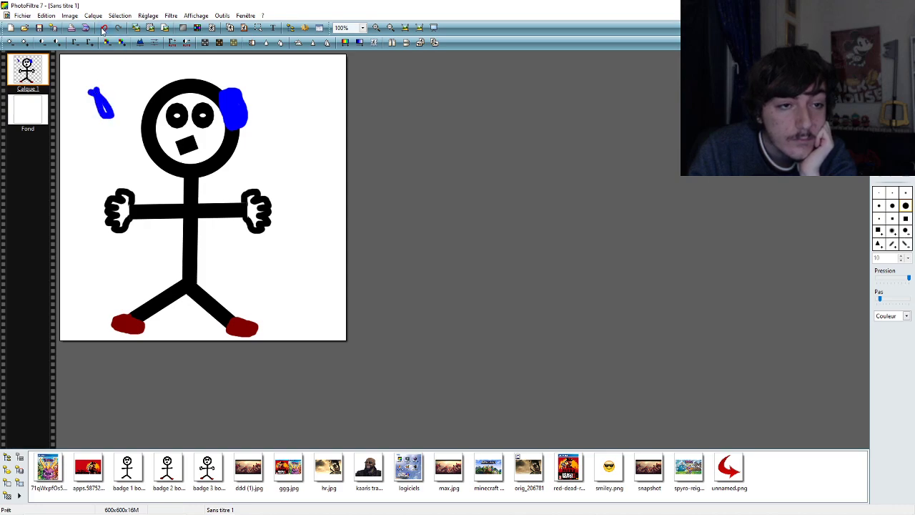
left_click(104, 28)
mouse_move(153, 92)
left_mouse_down()
mouse_move(146, 109)
mouse_move(153, 97)
left_mouse_up()
left_click(104, 28)
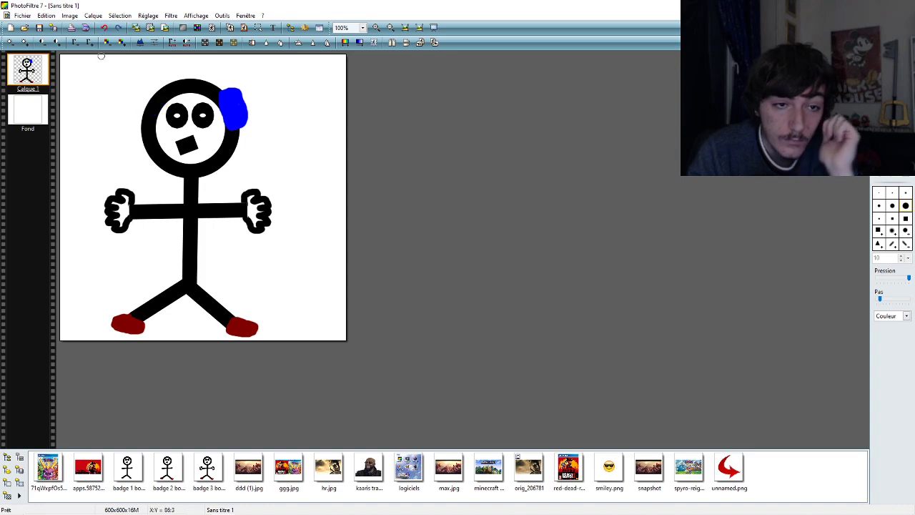
mouse_move(164, 95)
left_mouse_down()
mouse_move(139, 103)
mouse_move(161, 113)
left_mouse_up()
left_click(103, 28)
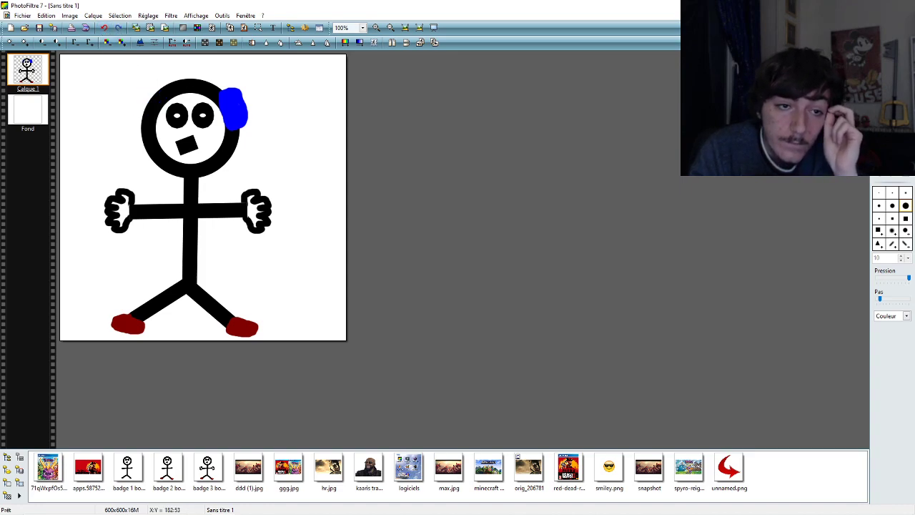
- Try painting a slanted, elongated blue ear cup along the head's upper-left edge three times, undoing each attempt
left_click_drag(154, 91, 147, 116)
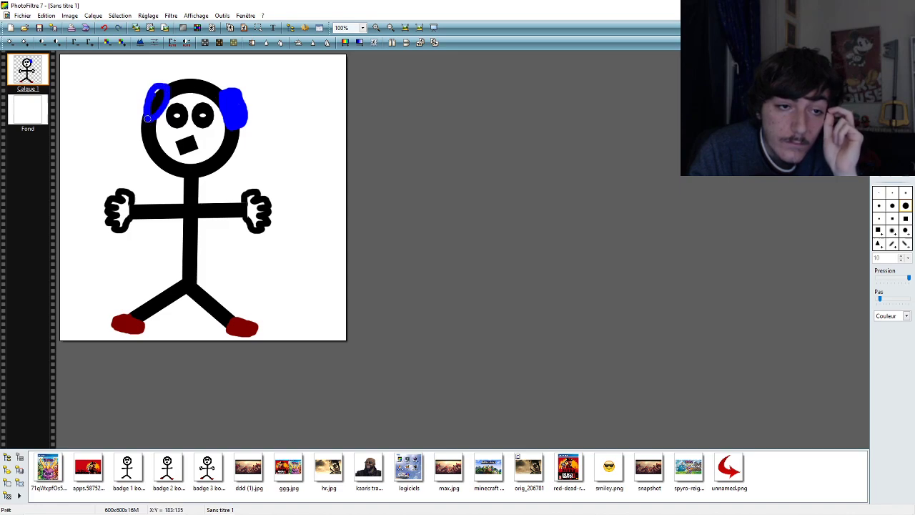
left_click(104, 28)
left_click(103, 27)
mouse_move(153, 90)
left_mouse_down()
mouse_move(146, 113)
mouse_move(168, 90)
mouse_move(153, 108)
left_mouse_up()
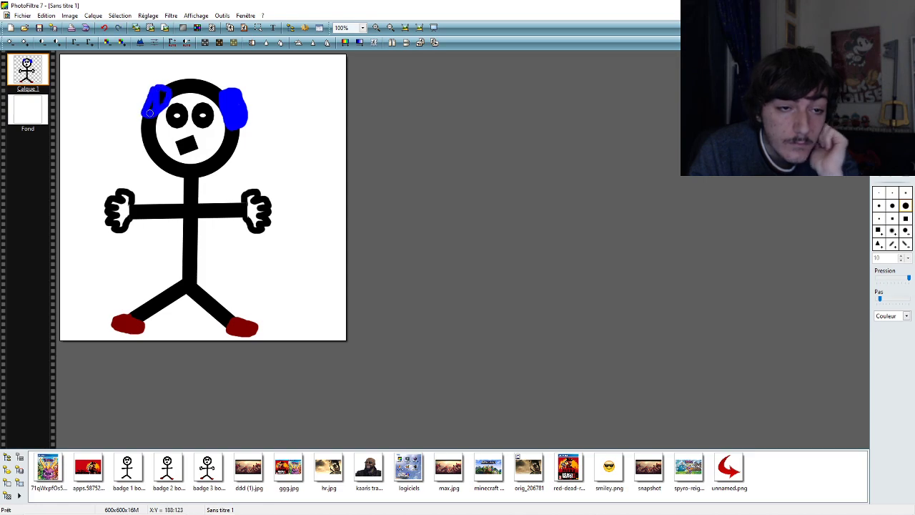
left_click(105, 28)
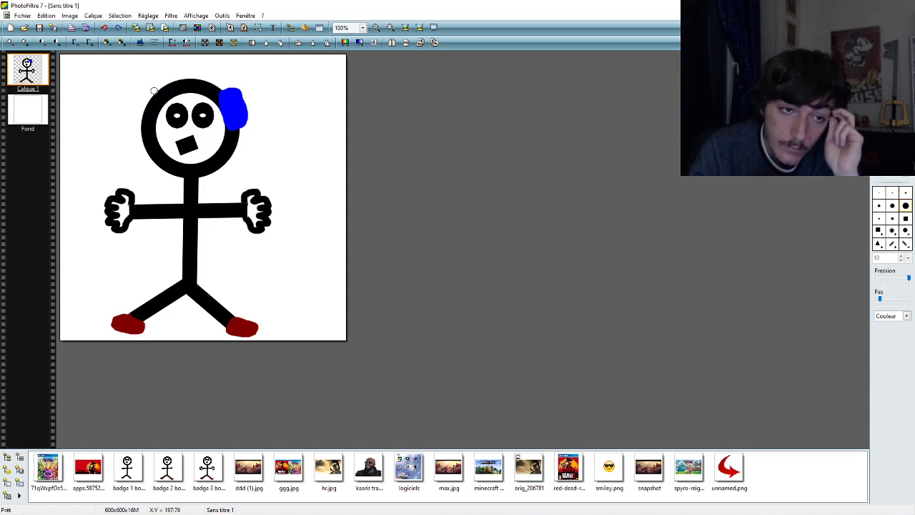
left_click_drag(154, 91, 147, 114)
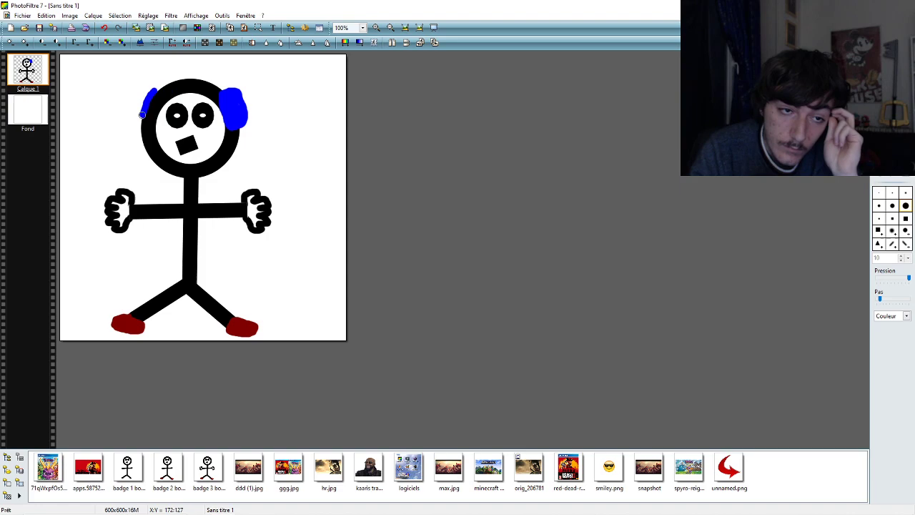
left_click(105, 28)
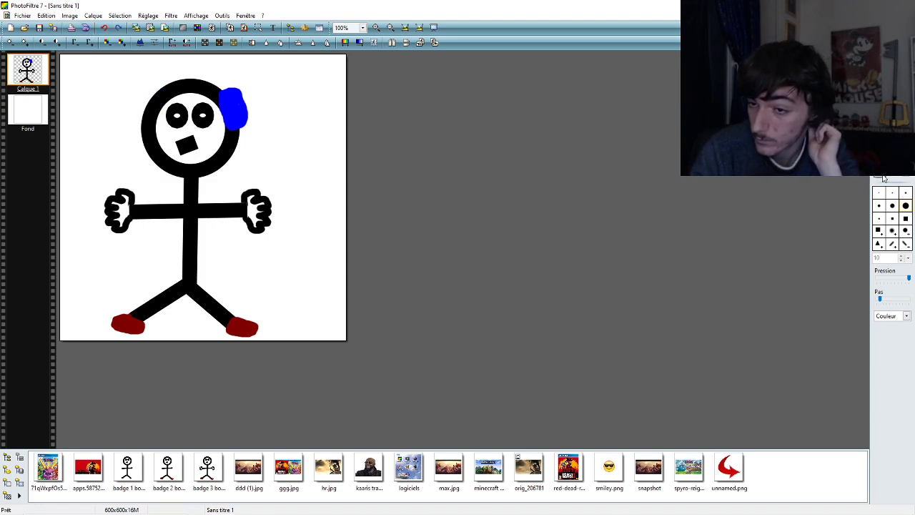
left_click(884, 86)
left_click(892, 242)
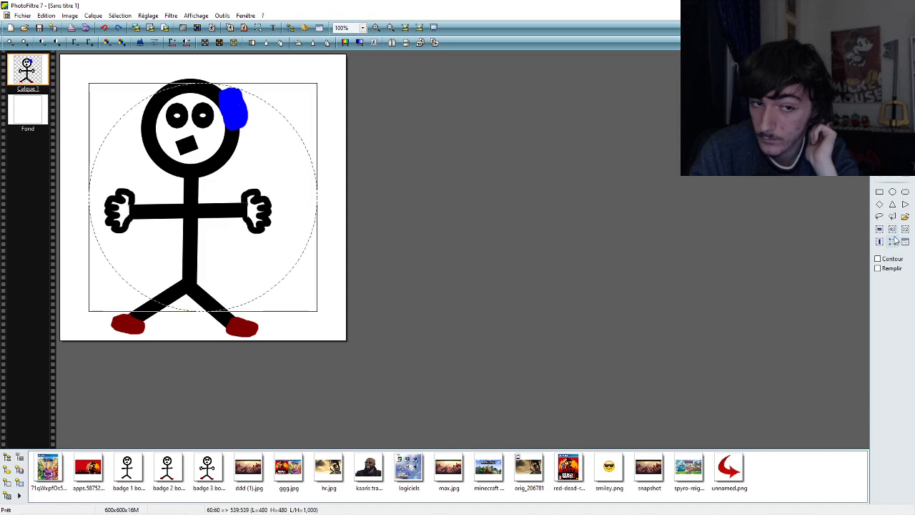
key("ctrl+d")
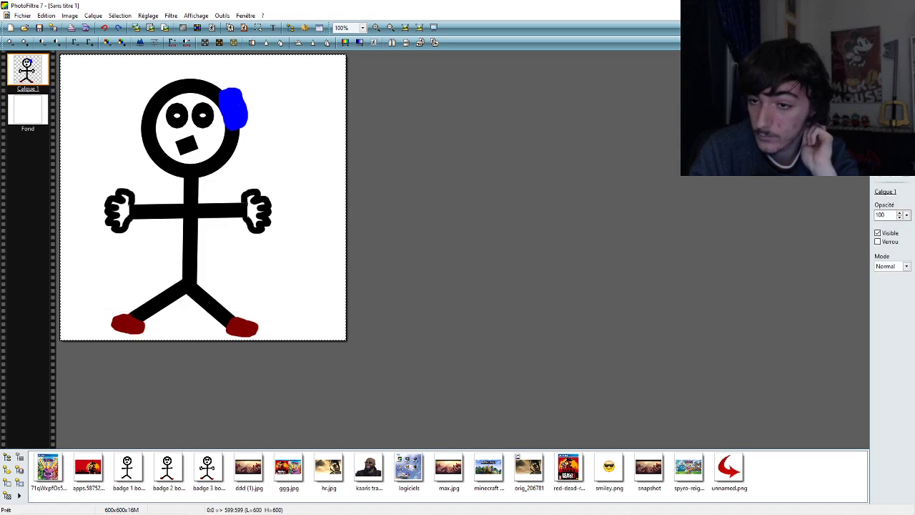
left_click(899, 86)
- Try painting a filled blue ear cup on the head's upper-left edge with the round brush, and undo it
left_click(899, 114)
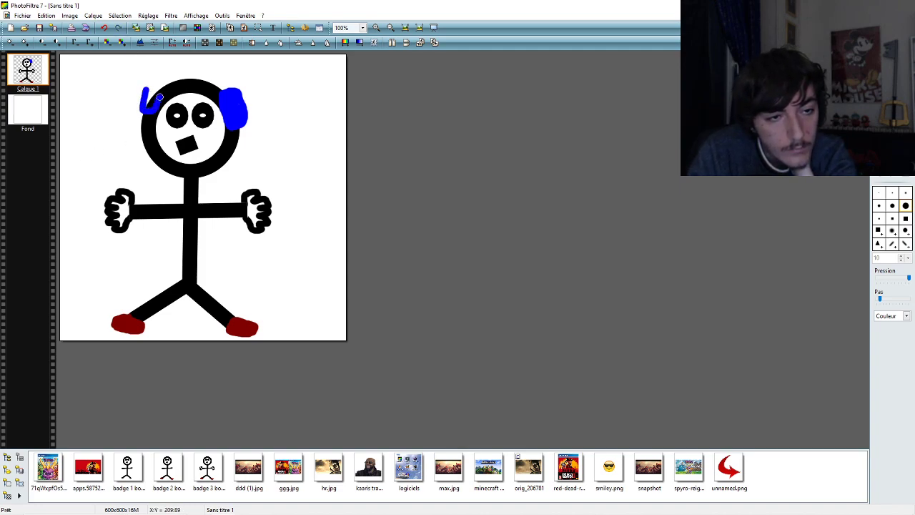
mouse_move(160, 97)
left_mouse_down()
mouse_move(142, 106)
mouse_move(168, 89)
mouse_move(156, 103)
left_mouse_up()
left_click(104, 27)
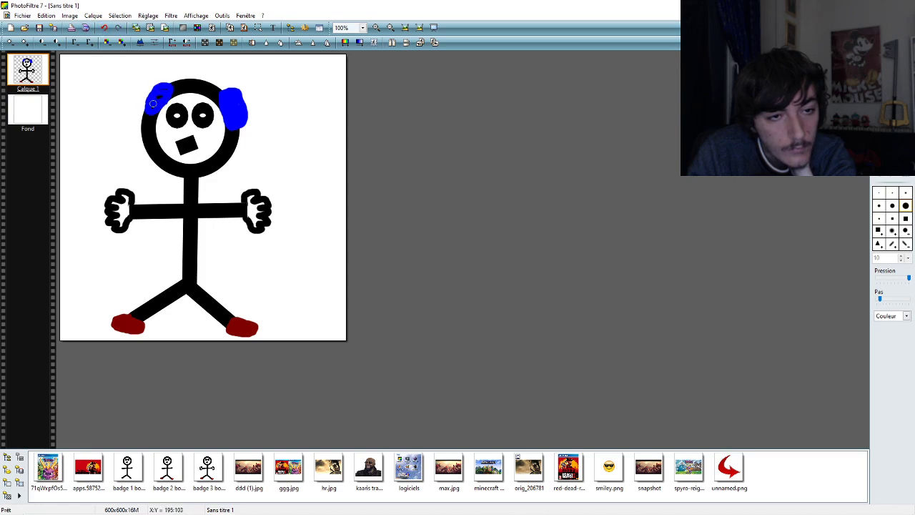
left_click(103, 28)
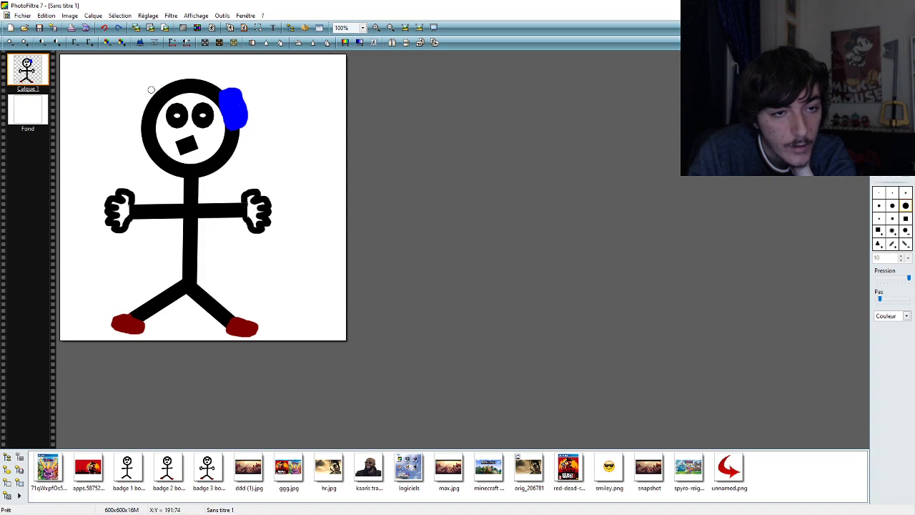
- Try painting a filled slanted blue ear cup and an oval outline on the head's upper-left edge, undoing each
mouse_move(146, 113)
left_mouse_down()
mouse_move(169, 89)
mouse_move(156, 97)
left_mouse_up()
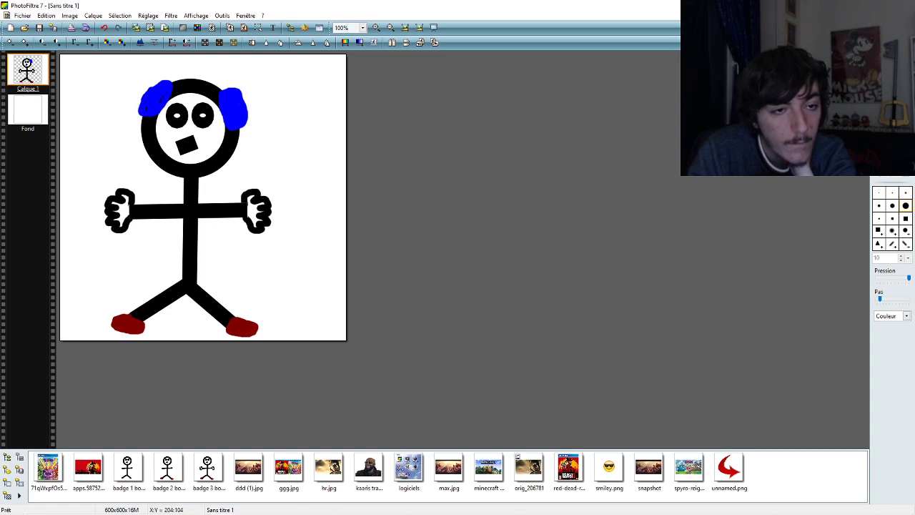
left_click(104, 28)
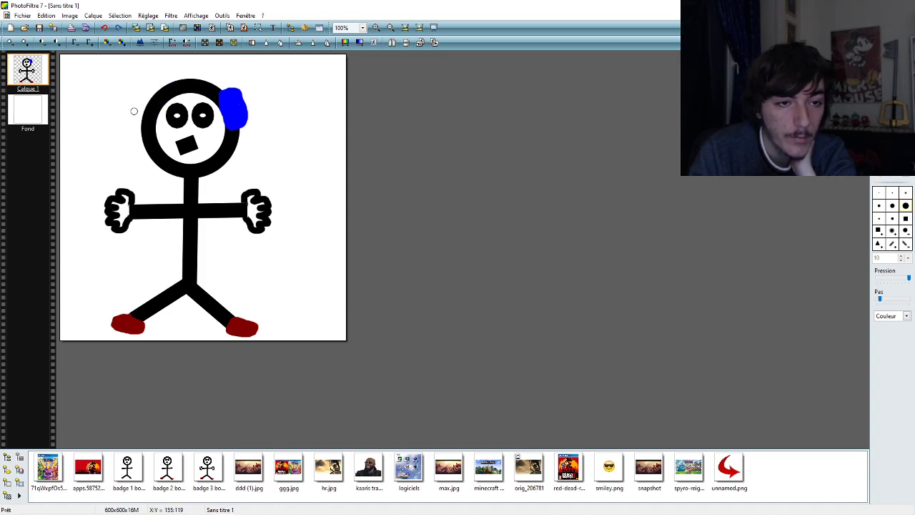
mouse_move(138, 117)
left_mouse_down()
mouse_move(153, 132)
mouse_move(143, 102)
left_mouse_up()
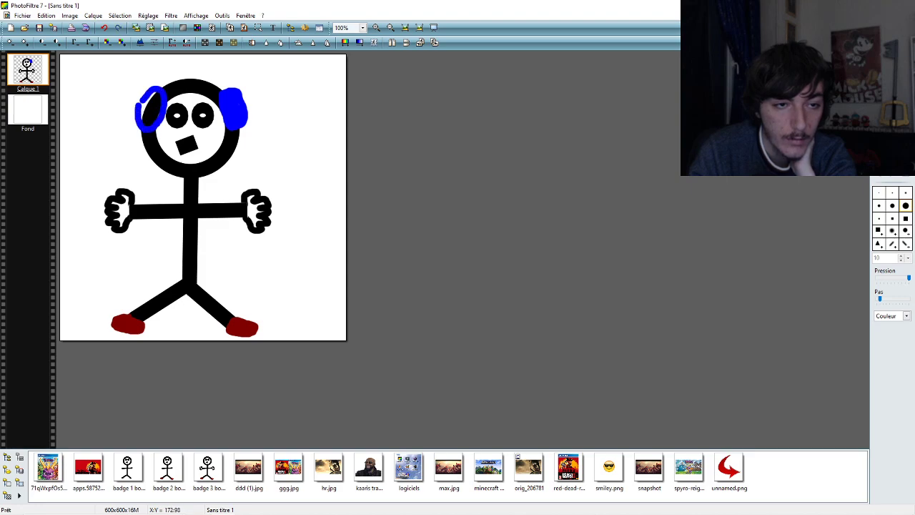
left_click(104, 28)
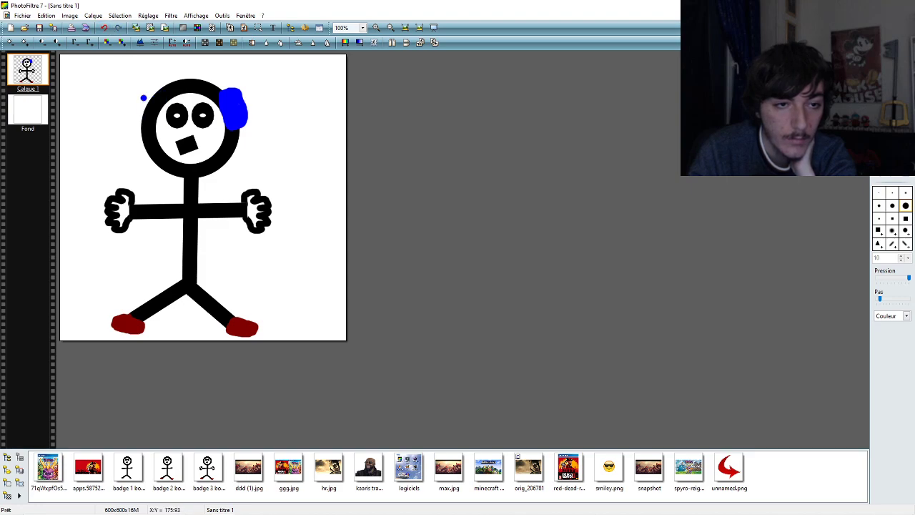
- Try painting narrower blue ear cup strokes along the head's upper-left edge, undoing every attempt
left_click_drag(151, 119, 149, 101)
left_click(104, 29)
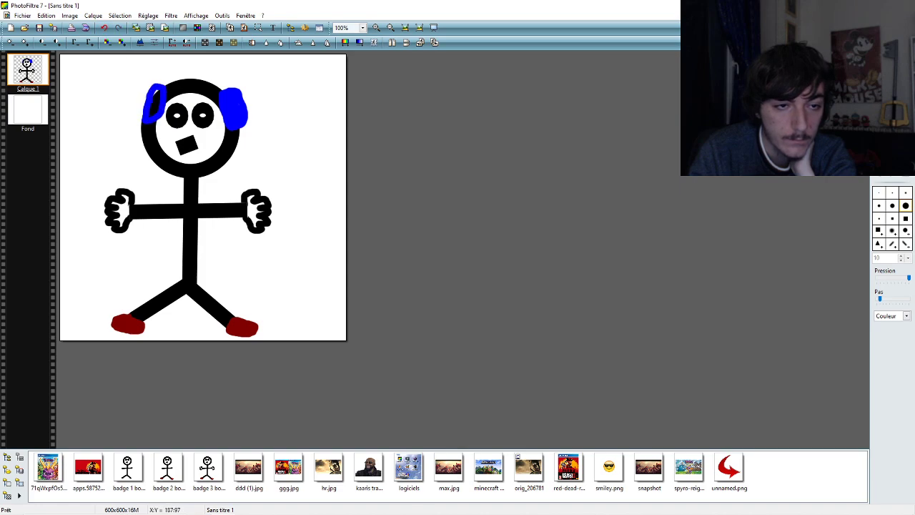
left_click(104, 29)
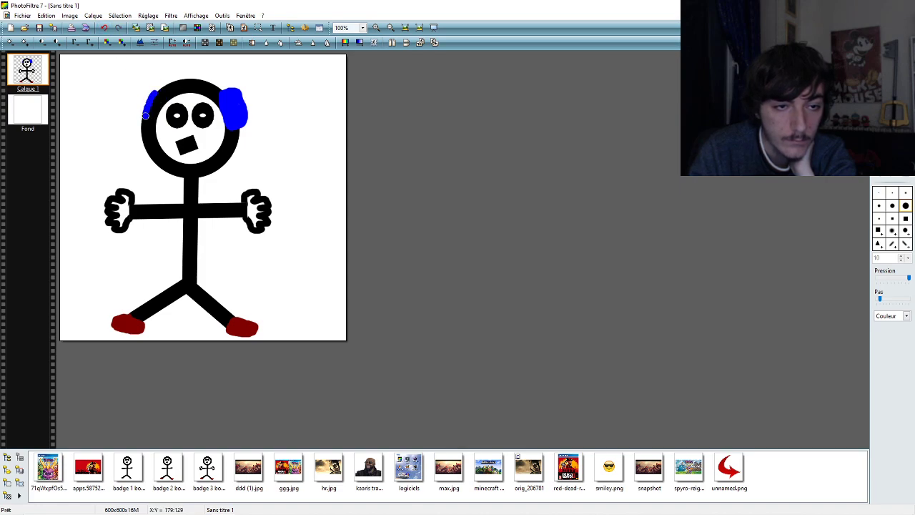
left_click(105, 28)
mouse_move(152, 89)
left_mouse_down()
mouse_move(142, 110)
mouse_move(166, 89)
mouse_move(149, 96)
mouse_move(159, 86)
left_mouse_up()
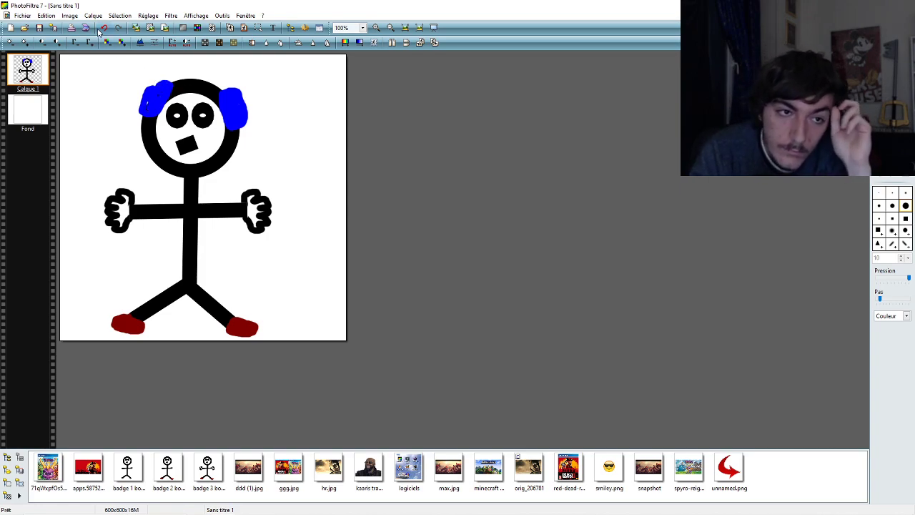
key("ctrl+z")
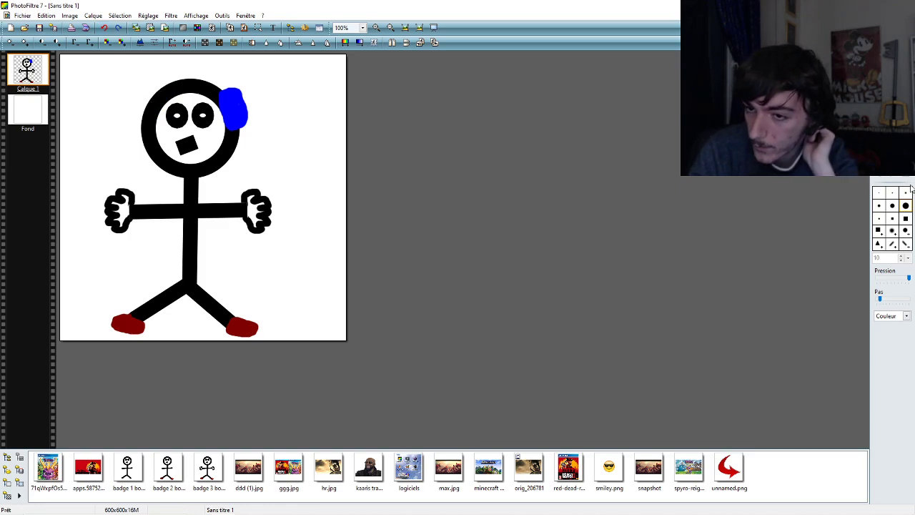
- Try drawing a straight blue headband segment of thickness 30 above the head with the Line tool, and undo it
left_click(892, 79)
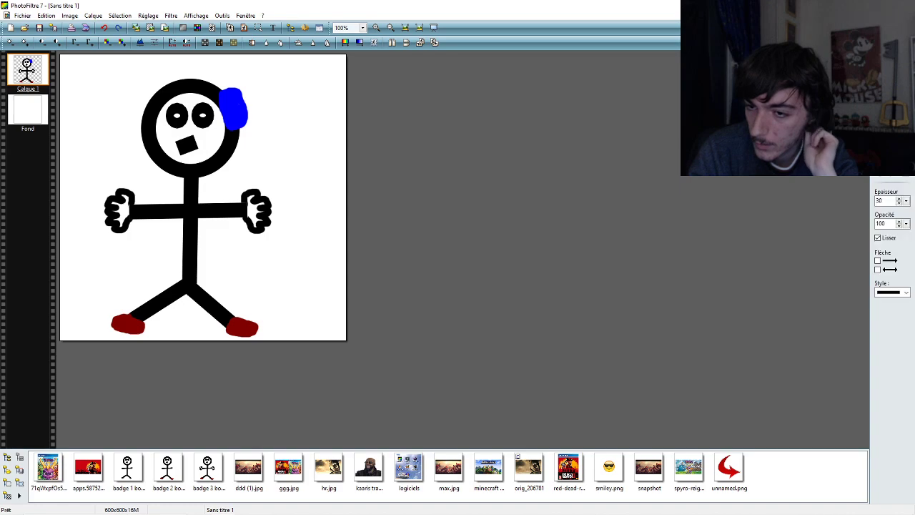
left_click(892, 292)
left_click(893, 292)
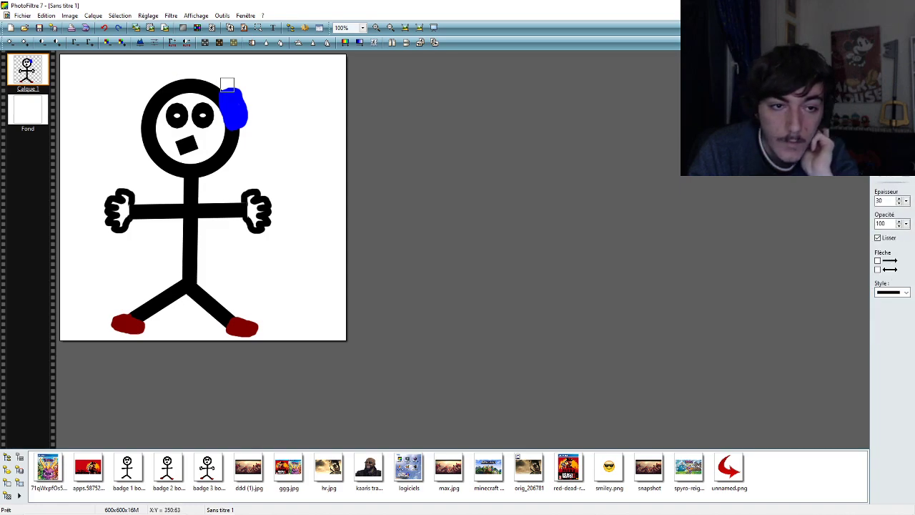
left_click_drag(221, 77, 177, 65)
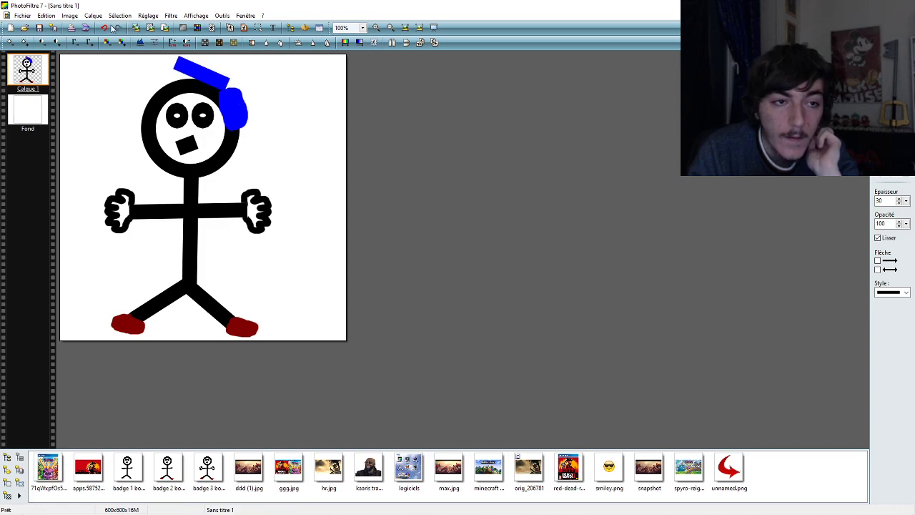
left_click(104, 28)
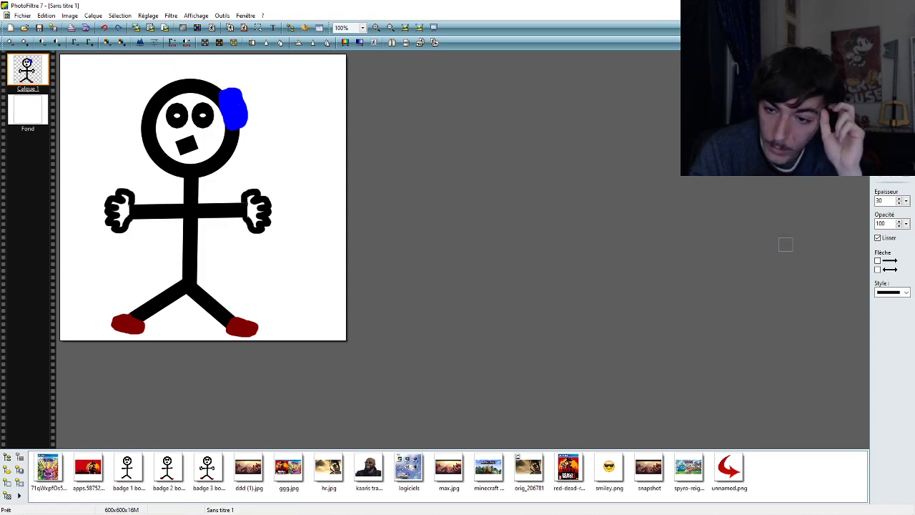
- Set the line style to the thinner solid line and its thickness to 10
left_click(904, 292)
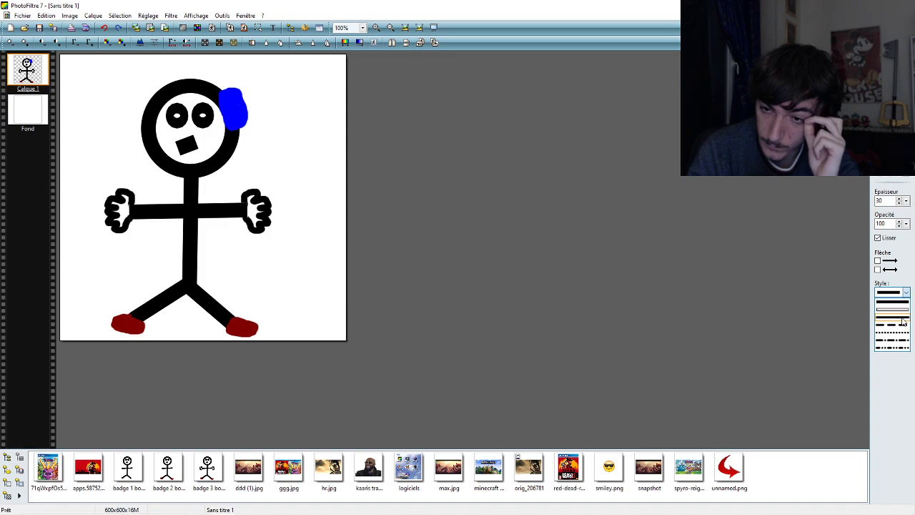
left_click(893, 309)
left_click(904, 293)
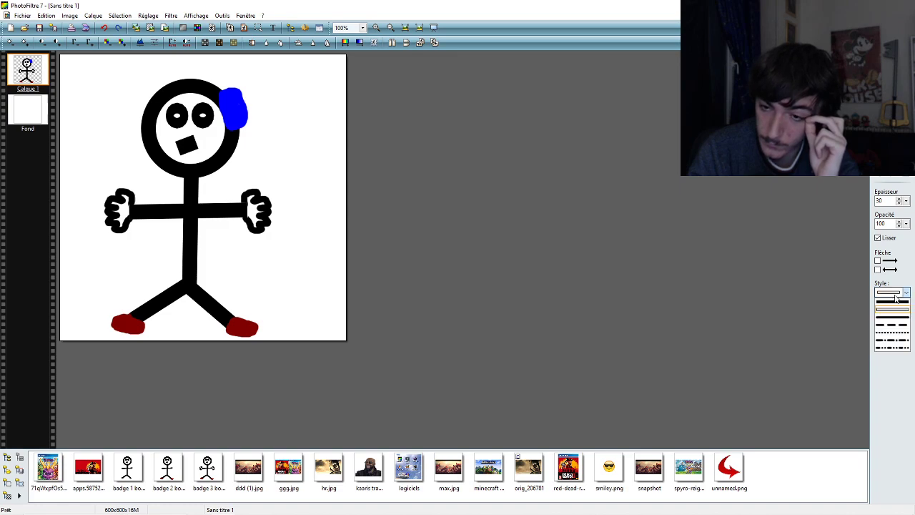
left_click(898, 320)
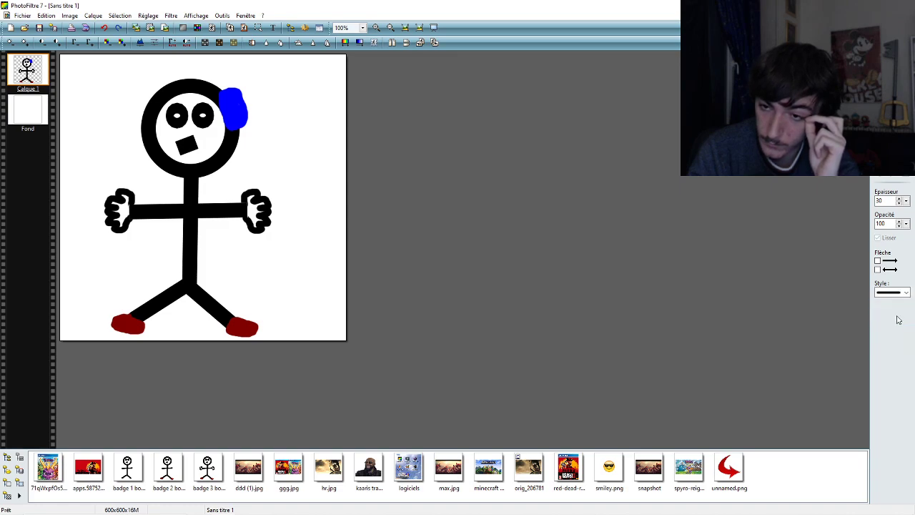
left_click(904, 202)
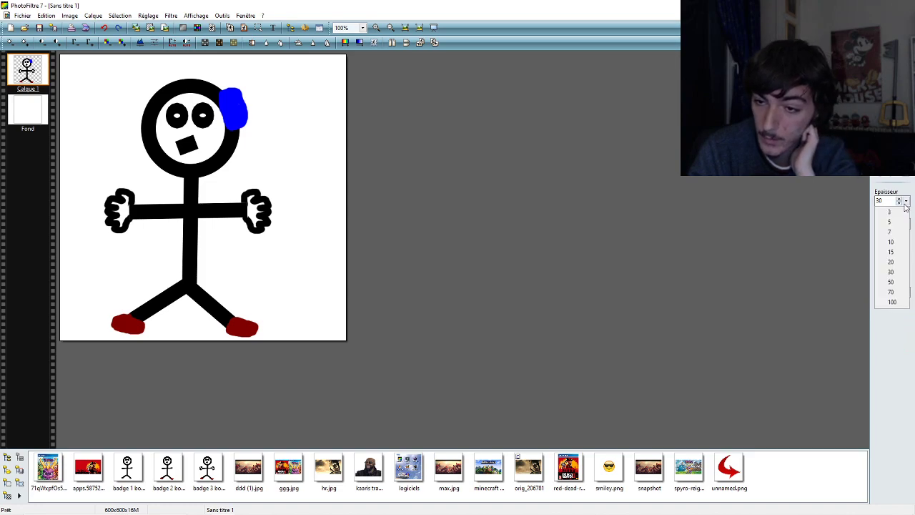
left_click(887, 234)
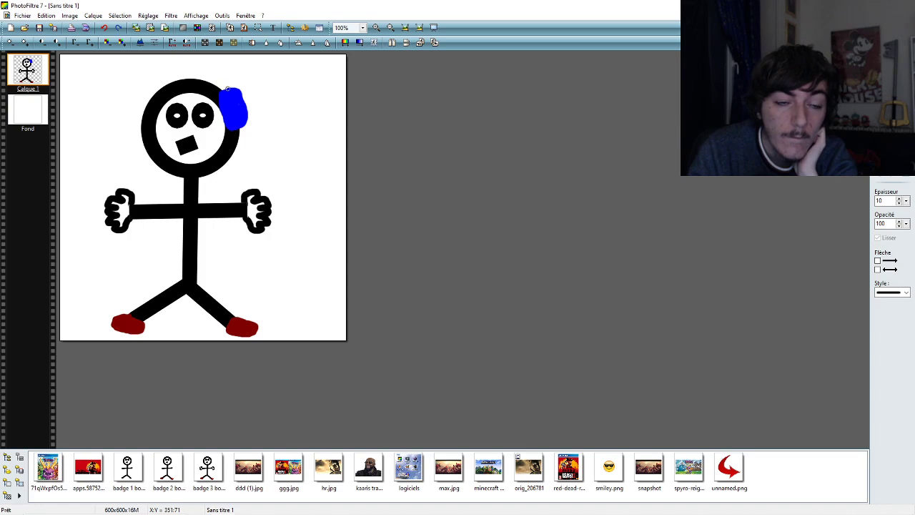
- Try drawing a three-segment blue headband over the head from the existing ear cup to the opposite side, and undo it
mouse_move(228, 88)
left_mouse_down()
mouse_move(204, 61)
mouse_move(160, 70)
mouse_move(146, 75)
mouse_move(156, 73)
mouse_move(138, 109)
left_mouse_up()
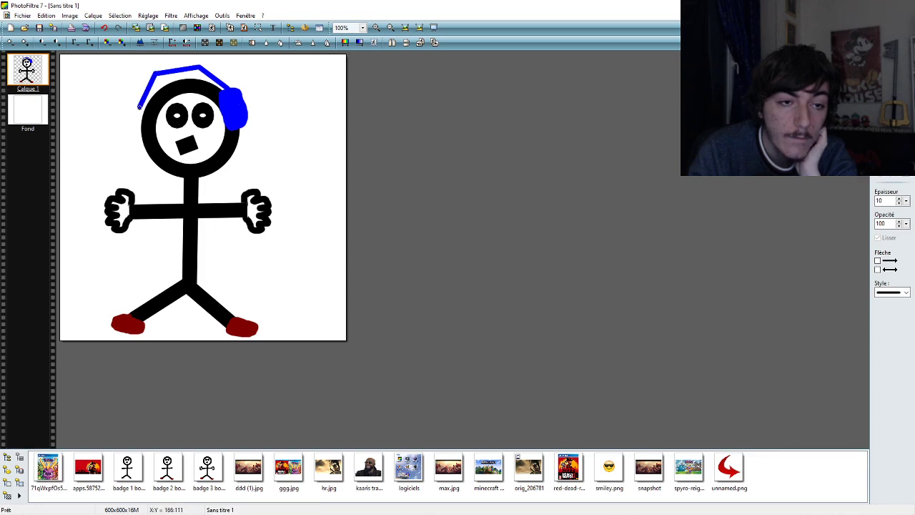
left_click(104, 26)
left_click(104, 27)
left_click(104, 26)
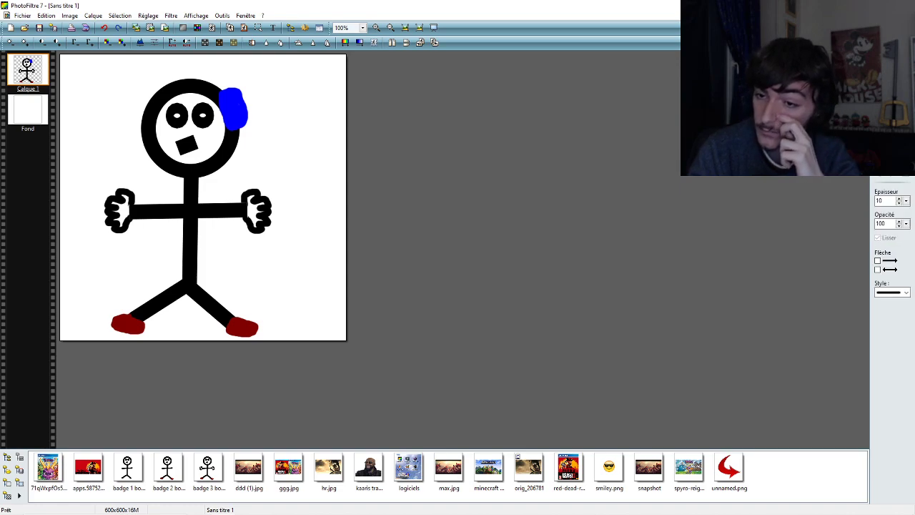
left_click(888, 293)
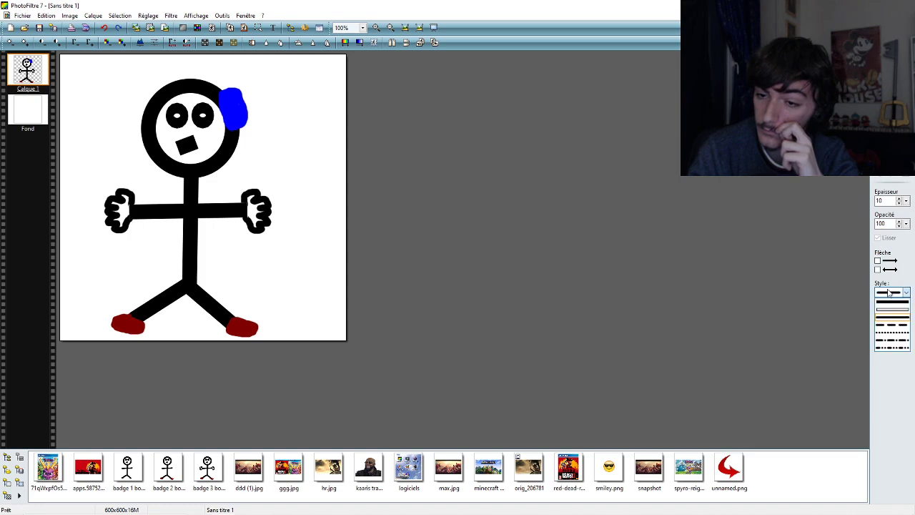
left_click(889, 293)
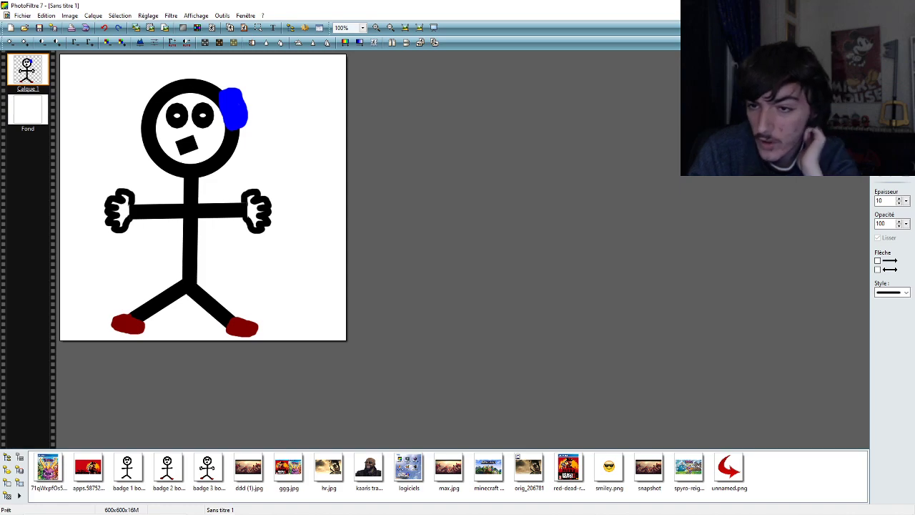
key("w")
key("l")
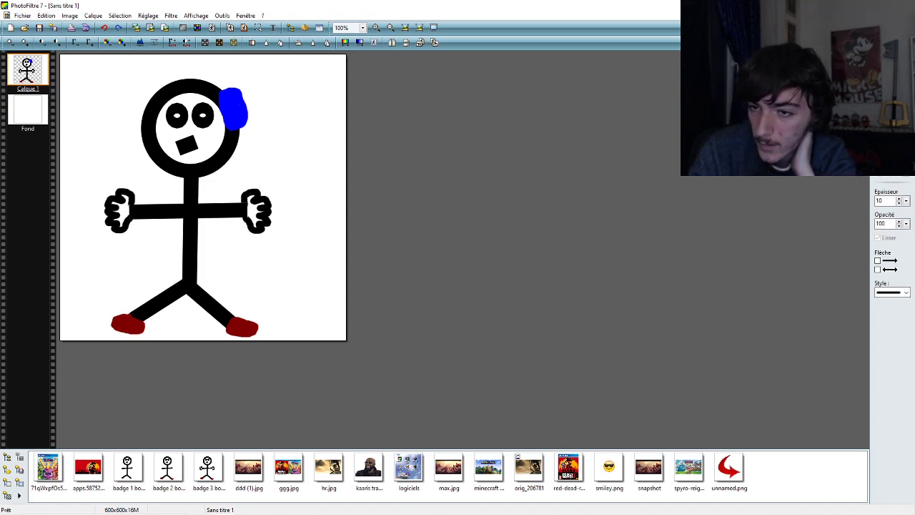
key("s")
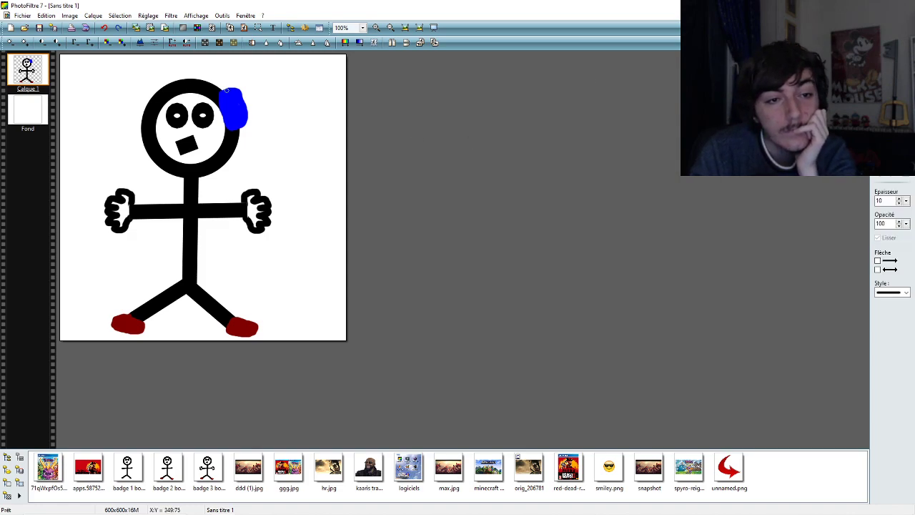
- Try a closer-fitting three-segment blue headband ending on the head's upper-left edge, and undo all its segments
mouse_move(227, 91)
left_mouse_down()
mouse_move(190, 56)
mouse_move(198, 69)
mouse_move(158, 69)
mouse_move(149, 99)
left_mouse_up()
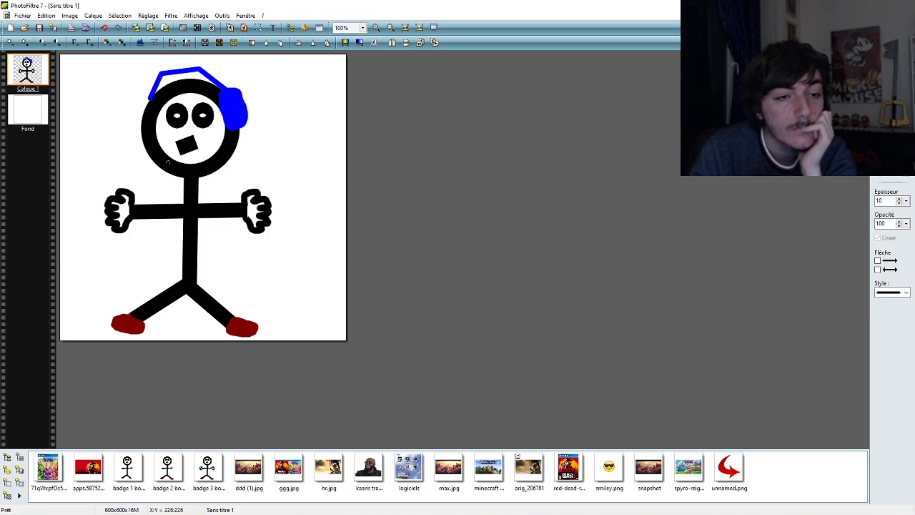
left_click(105, 28)
left_click(105, 28)
left_click(105, 28)
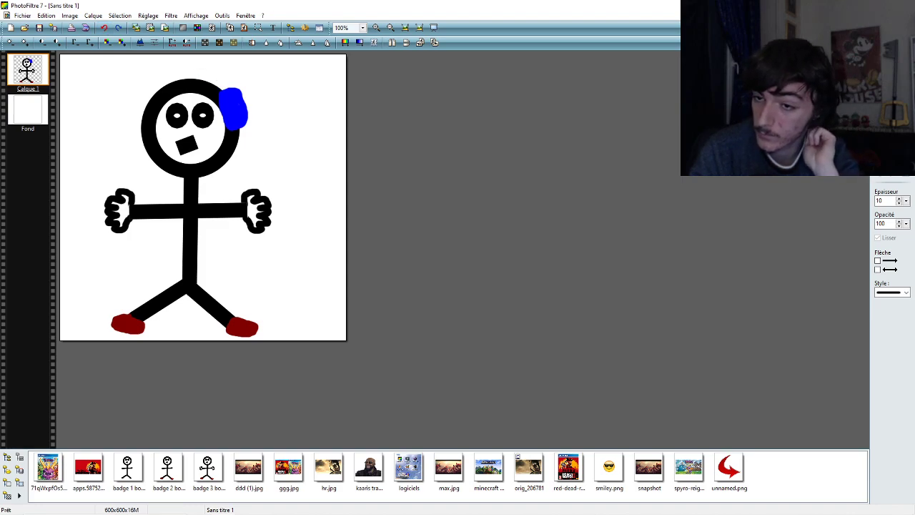
- Try painting filled blue ear cups on the head's upper-left edge with the large round brush, undoing each one
left_click(883, 114)
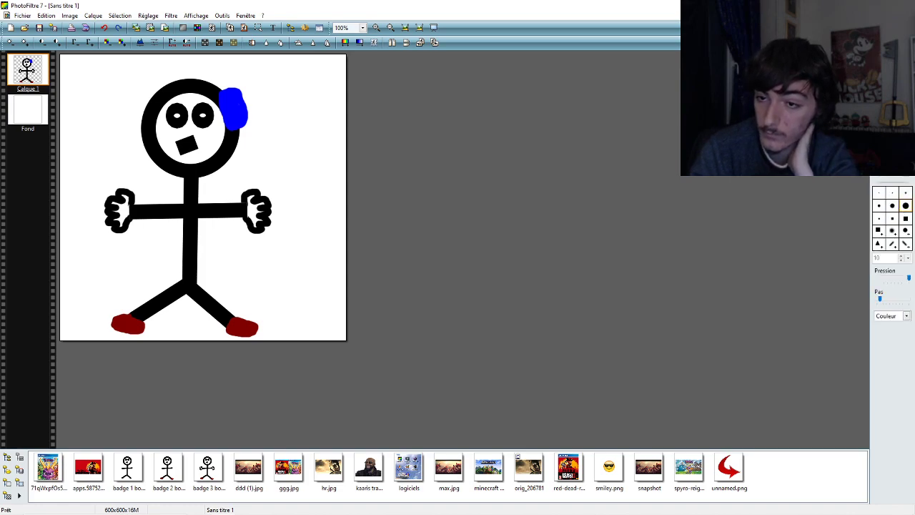
left_click_drag(153, 91, 148, 119)
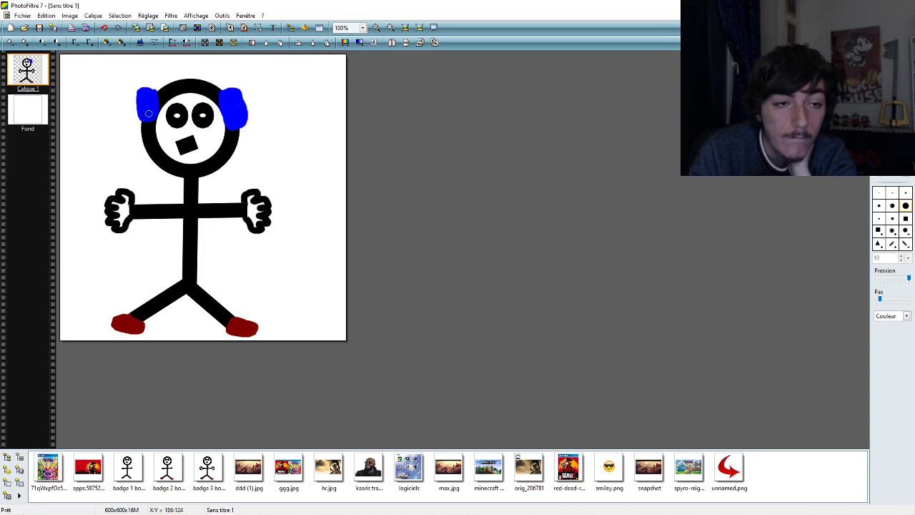
left_click(104, 28)
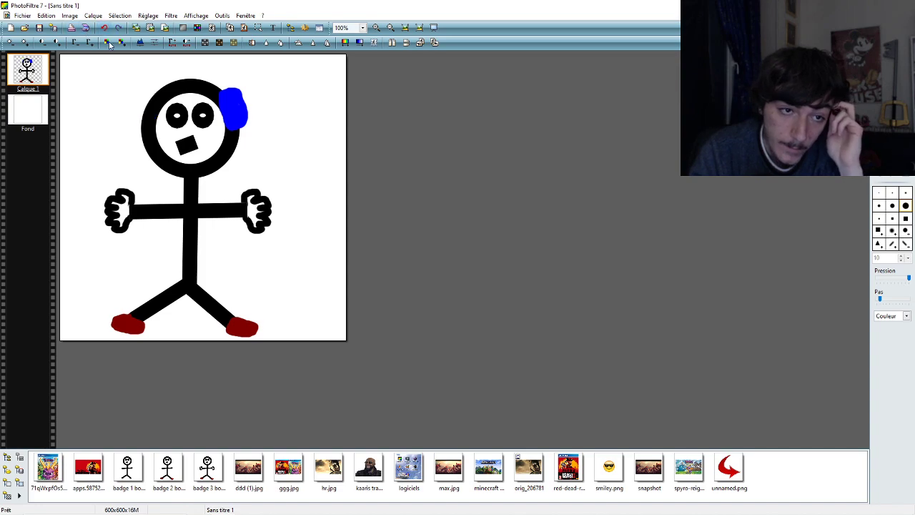
mouse_move(139, 93)
left_mouse_down()
mouse_move(136, 113)
mouse_move(147, 124)
mouse_move(143, 90)
mouse_move(149, 111)
mouse_move(144, 104)
mouse_move(140, 120)
mouse_move(150, 116)
left_mouse_up()
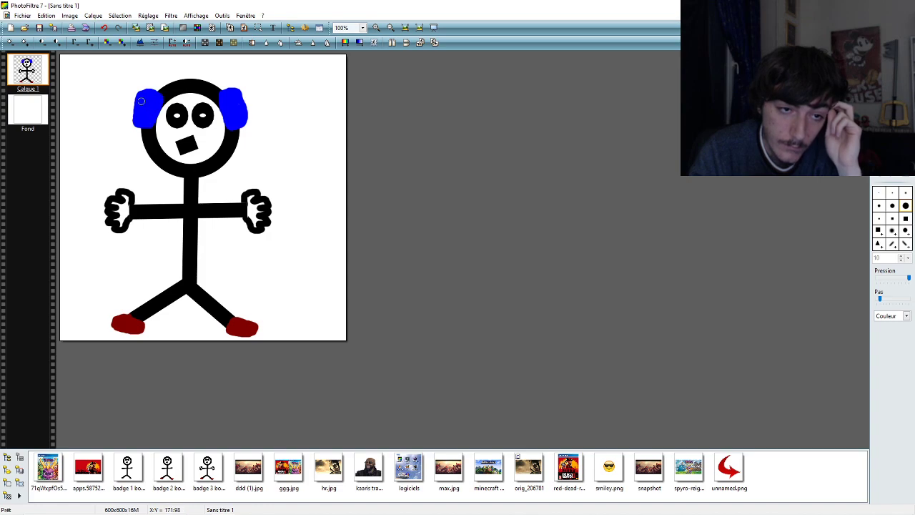
left_click(103, 27)
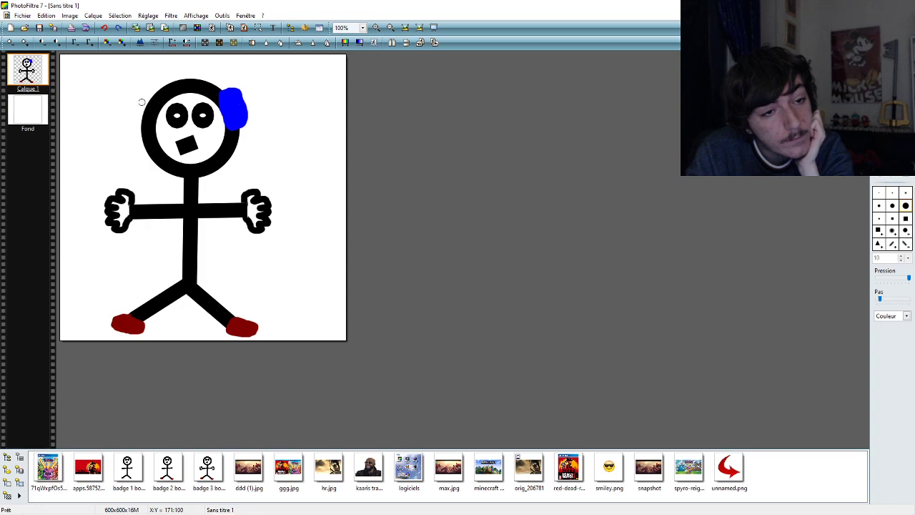
mouse_move(158, 99)
left_mouse_down()
mouse_move(139, 104)
mouse_move(151, 113)
mouse_move(134, 118)
mouse_move(142, 100)
mouse_move(124, 108)
left_mouse_up()
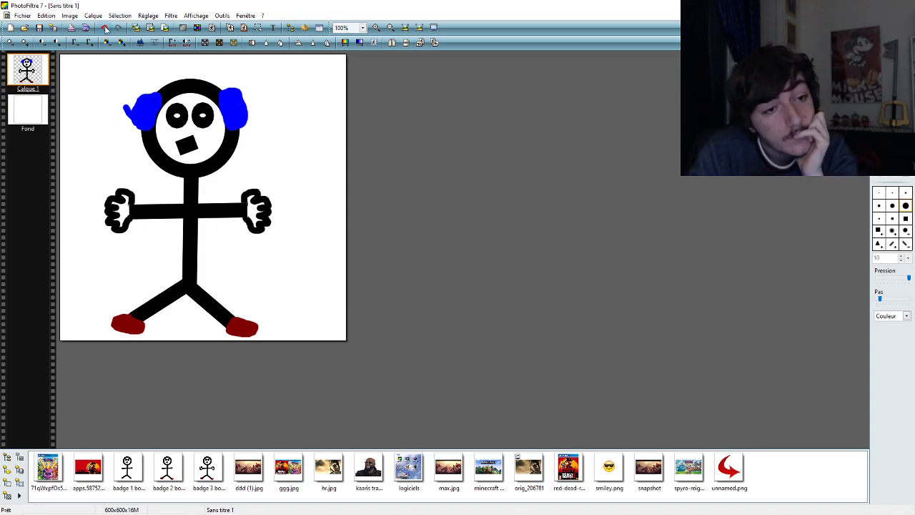
left_click(105, 28)
mouse_move(143, 91)
left_mouse_down()
mouse_move(140, 117)
mouse_move(156, 113)
mouse_move(164, 87)
mouse_move(147, 106)
left_mouse_up()
left_click(106, 28)
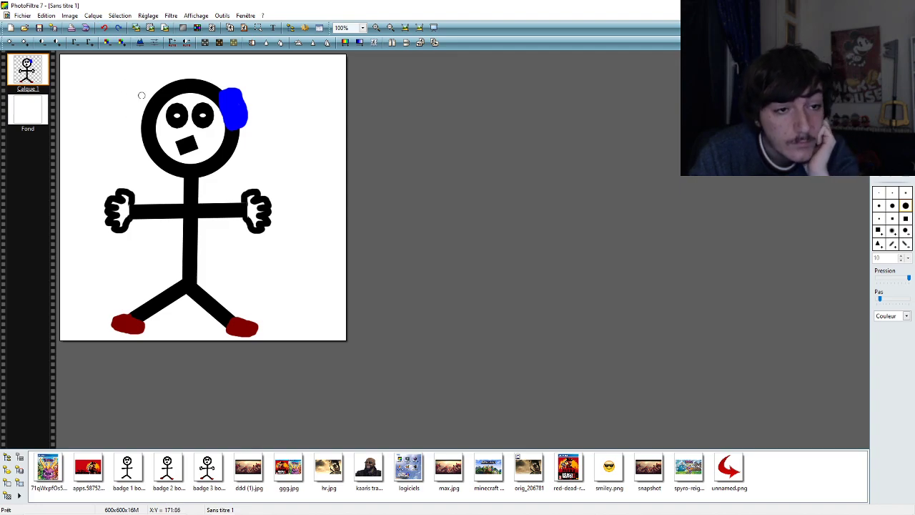
- Paint a solid blue ear cup on the head's upper-left edge to match the existing one, comparing it through undo and redo
mouse_move(144, 95)
left_mouse_down()
mouse_move(139, 125)
mouse_move(153, 123)
mouse_move(164, 98)
mouse_move(144, 116)
left_mouse_up()
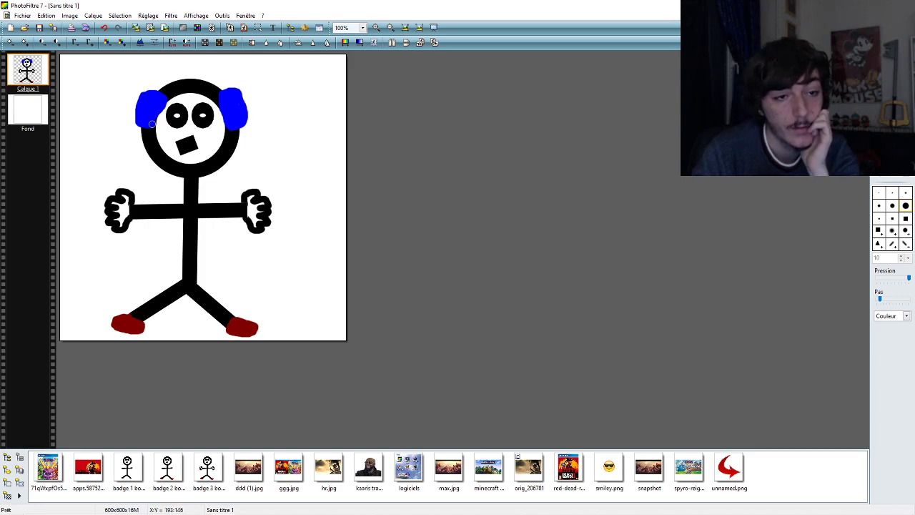
left_click(105, 28)
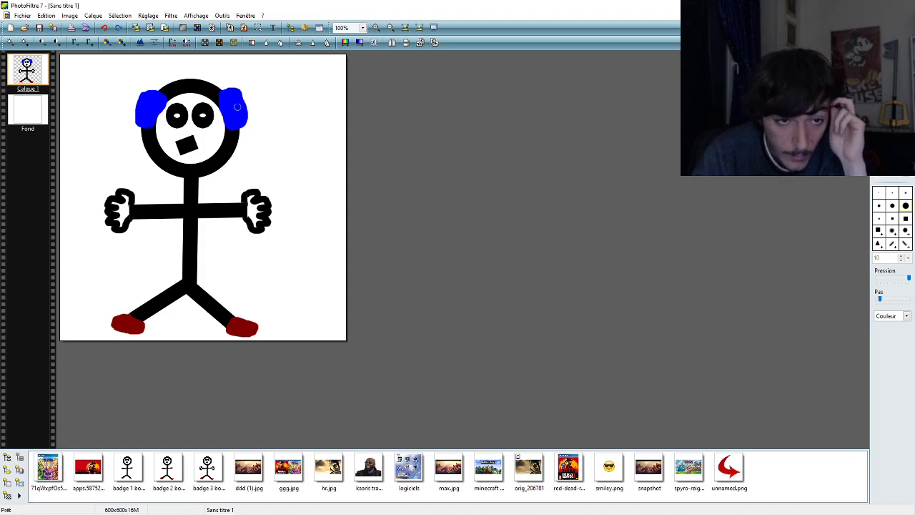
left_click(105, 28)
left_click(118, 28)
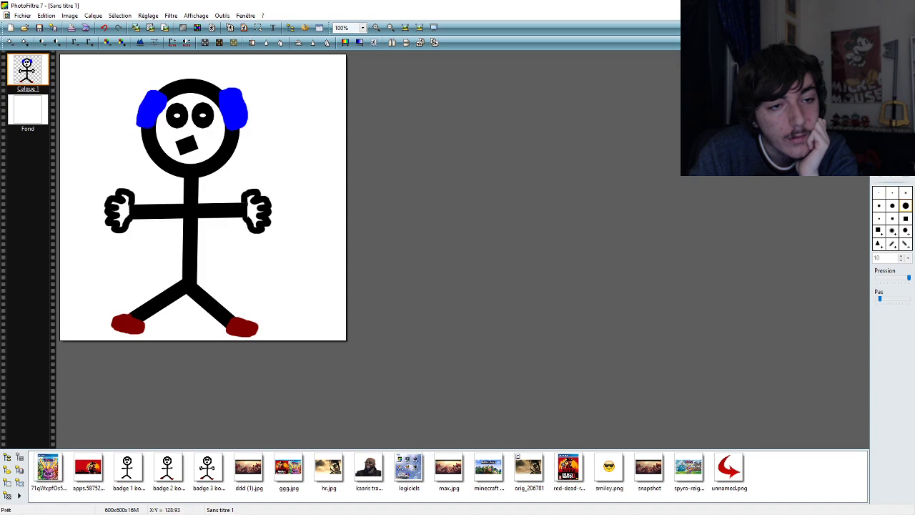
- Try trimming the outer edge of the ear cup on the head's left side with the eraser, comparing and undoing the erasures
left_click(105, 29)
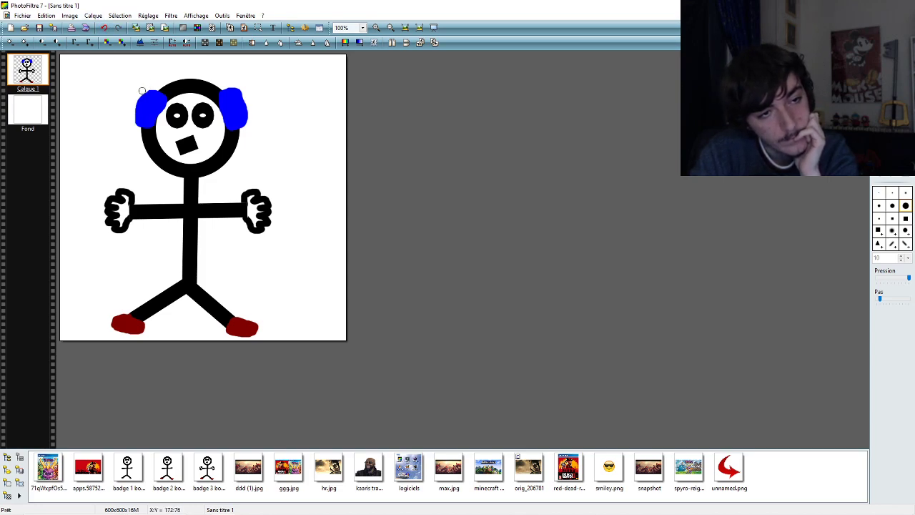
left_click_drag(138, 100, 134, 133)
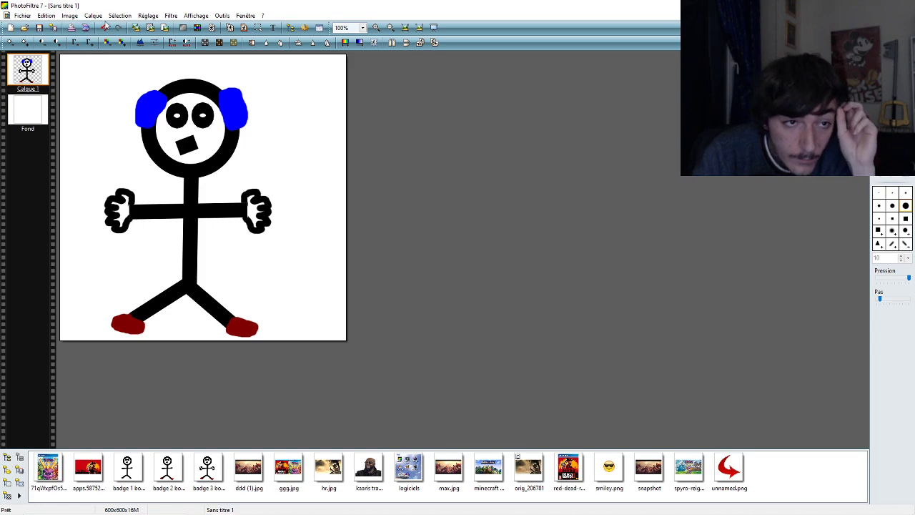
left_click(105, 28)
left_click(105, 27)
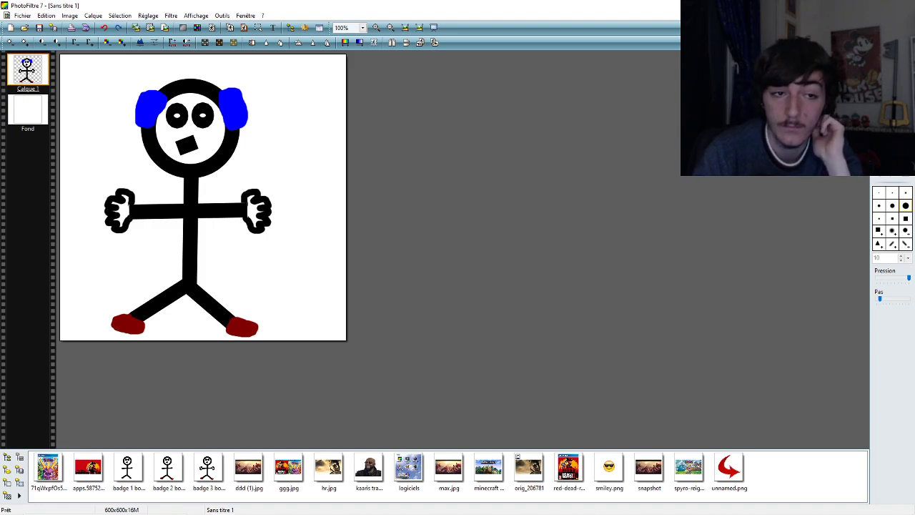
left_click(104, 28)
left_click(119, 28)
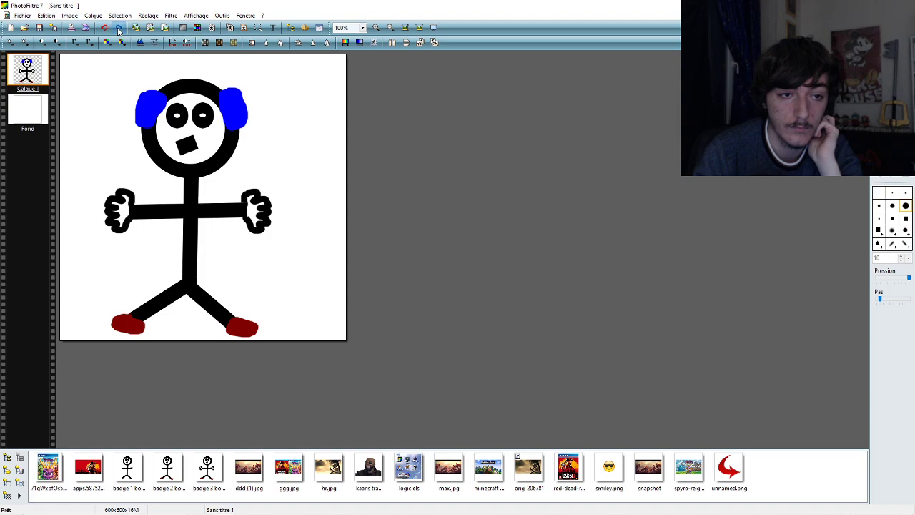
left_click(119, 29)
left_click(107, 29)
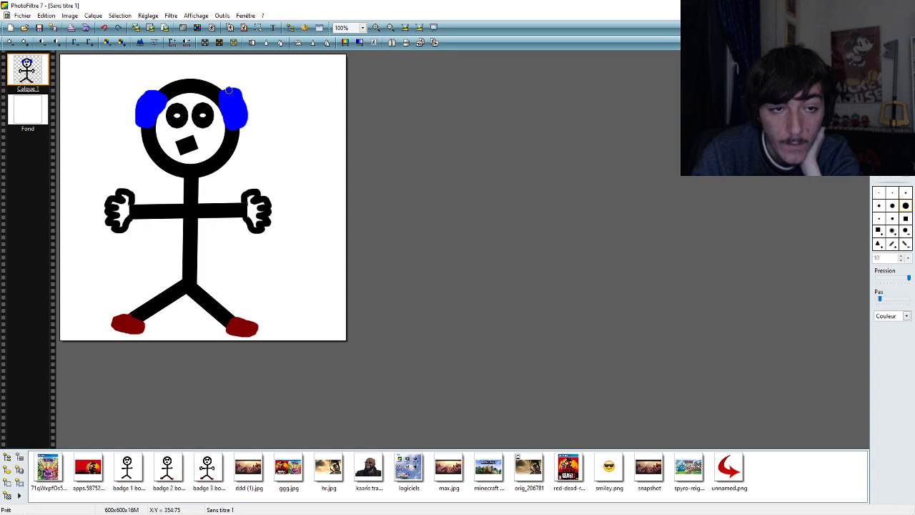
- Paint a freehand blue headband arching over the head between the two ear cups, undoing and redrawing it until the curve fits
mouse_move(228, 90)
left_mouse_down()
mouse_move(215, 69)
mouse_move(193, 67)
mouse_move(157, 92)
left_mouse_up()
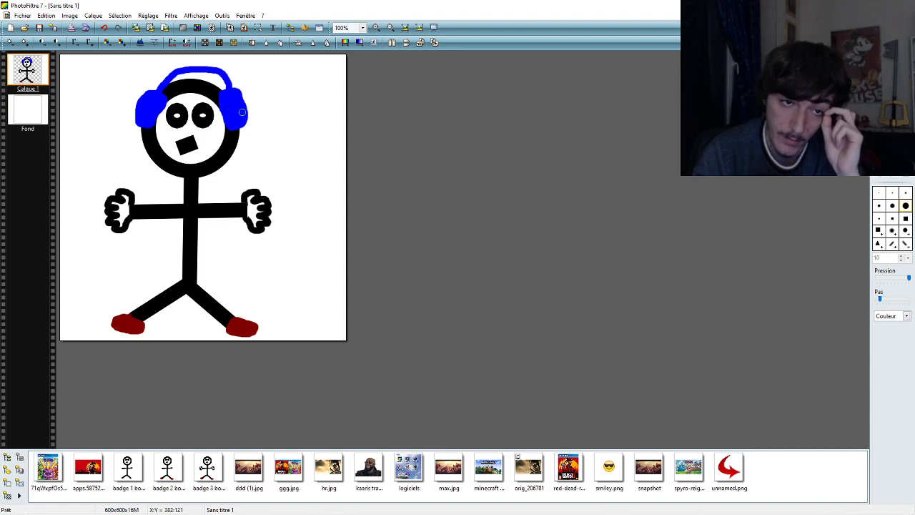
left_click(104, 28)
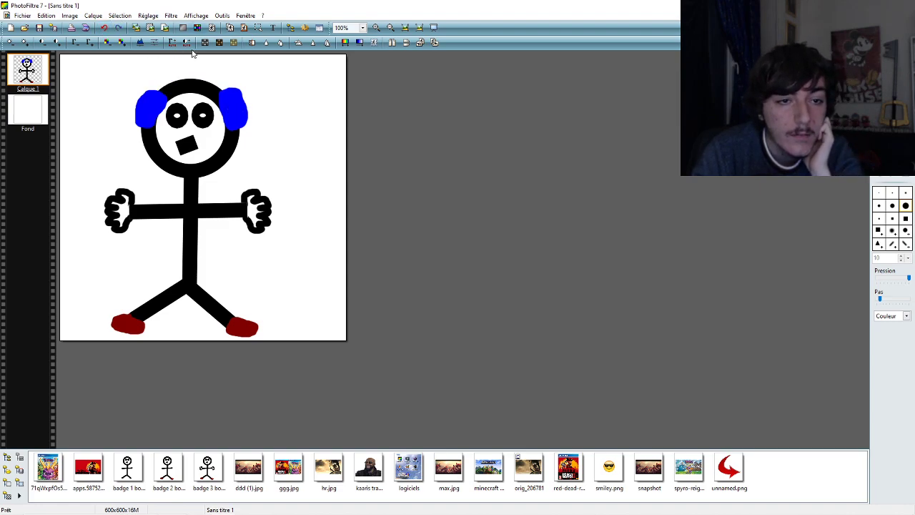
mouse_move(231, 87)
left_mouse_down()
mouse_move(221, 72)
mouse_move(190, 67)
mouse_move(150, 87)
left_mouse_up()
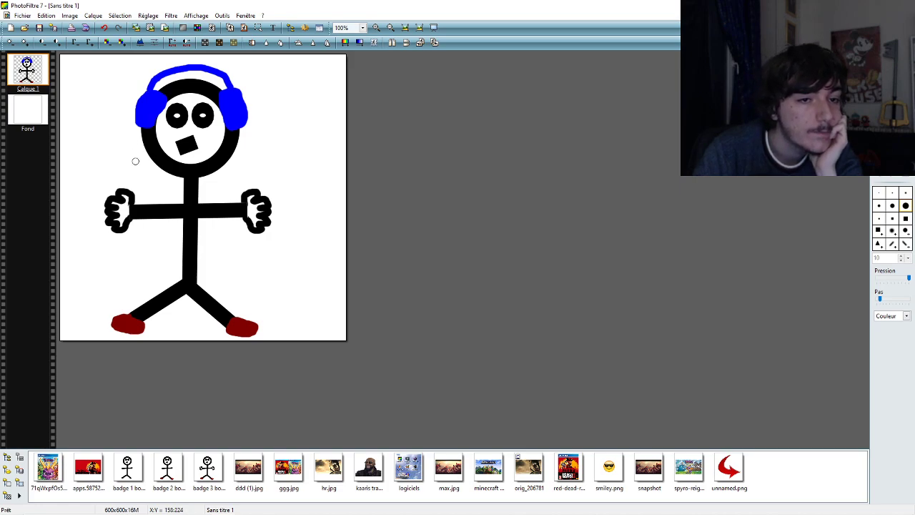
left_click(104, 29)
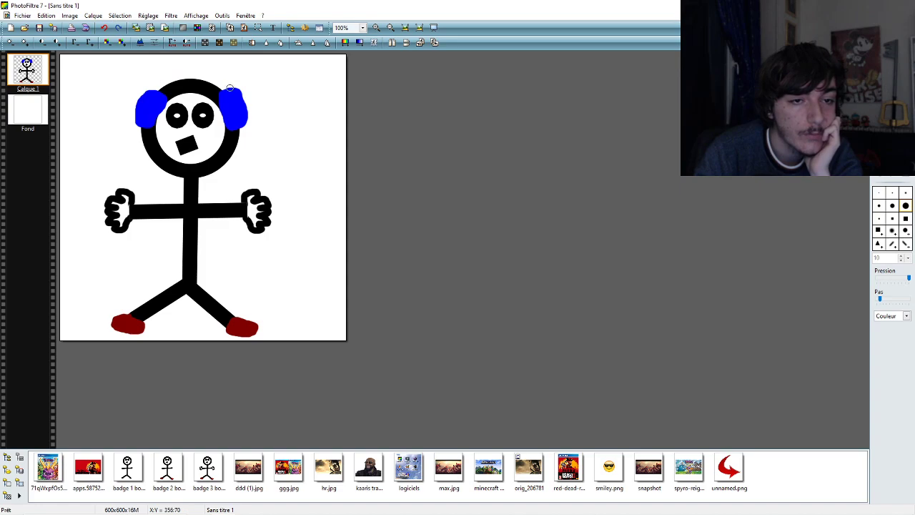
mouse_move(230, 86)
left_mouse_down()
mouse_move(221, 71)
mouse_move(170, 68)
mouse_move(154, 93)
left_mouse_up()
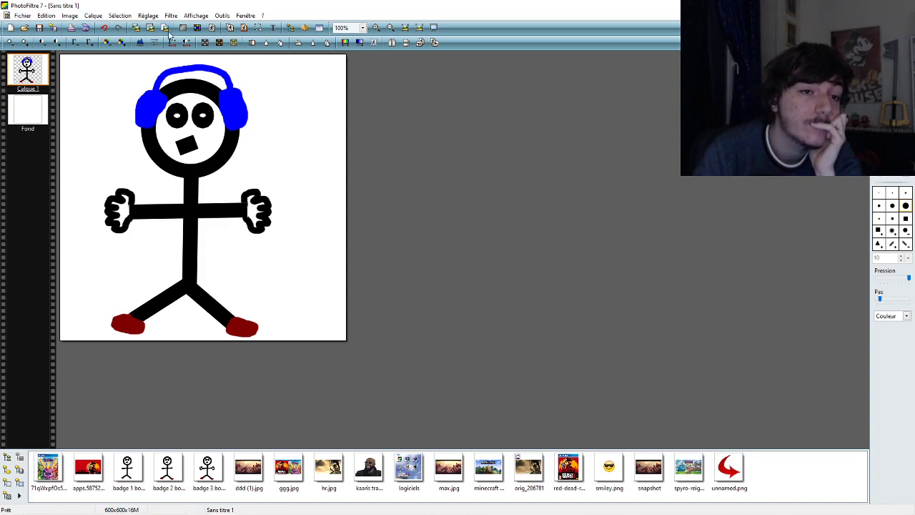
- Examine how the figure with headphones reads at 10% and 25% zoom, and return to 100%
left_click(363, 27)
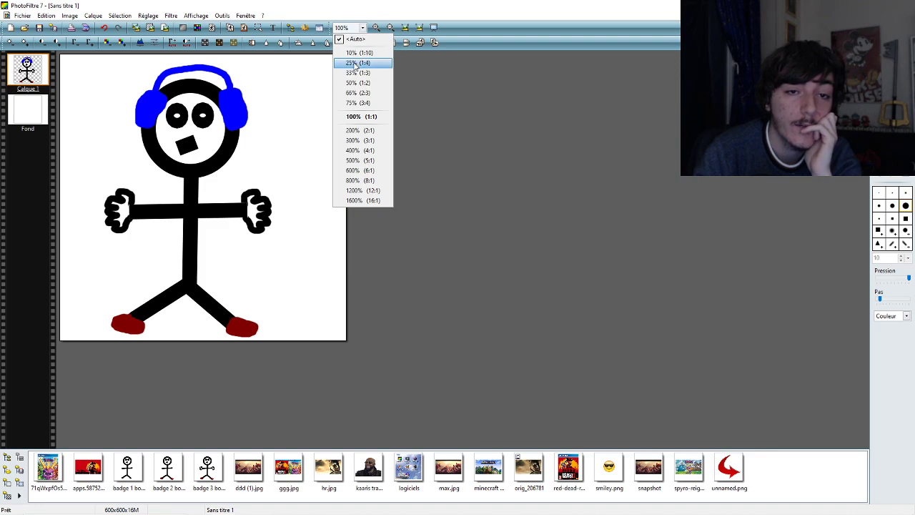
left_click(350, 54)
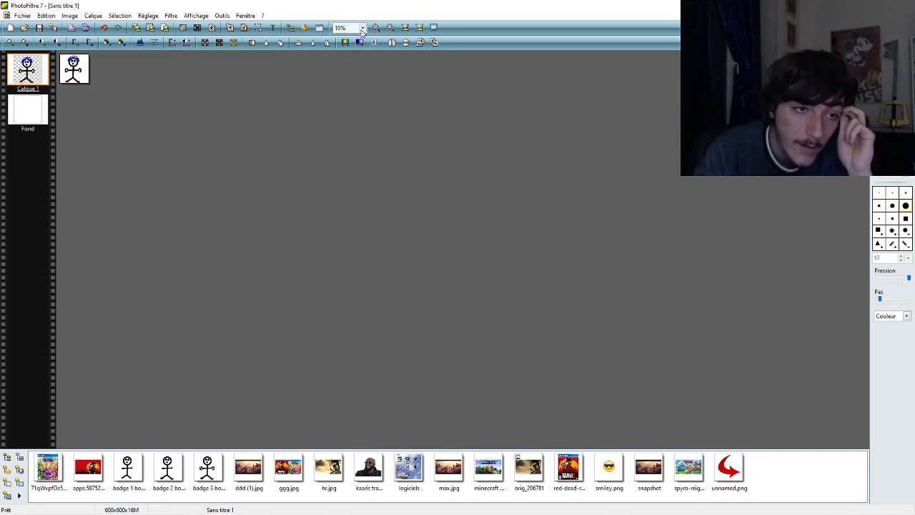
left_click(362, 28)
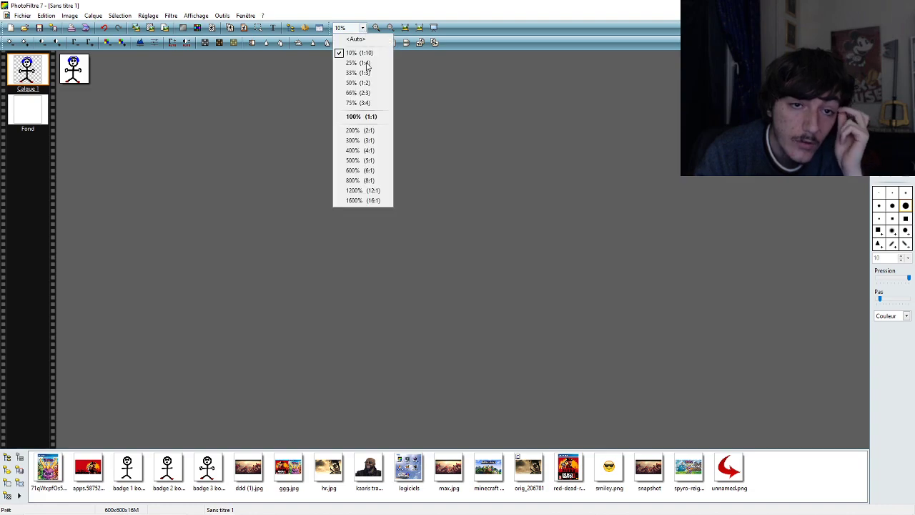
left_click(362, 116)
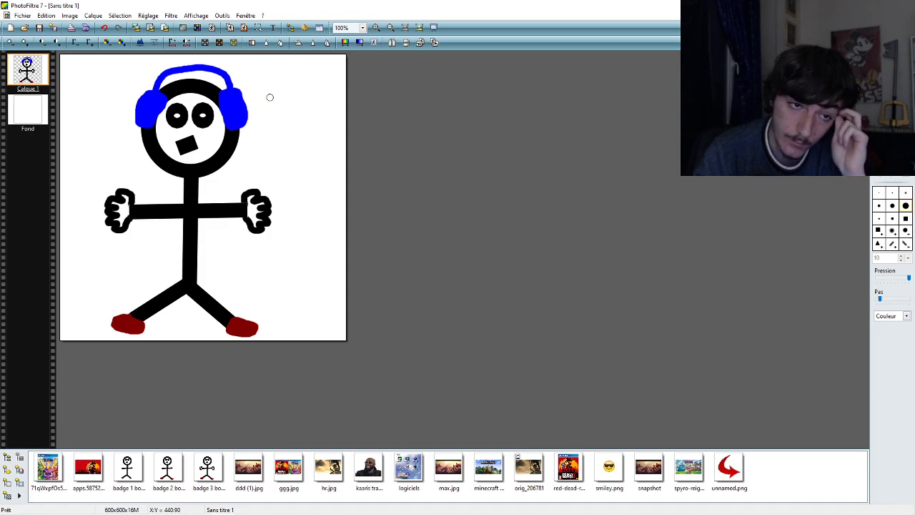
left_click(362, 29)
left_click(353, 63)
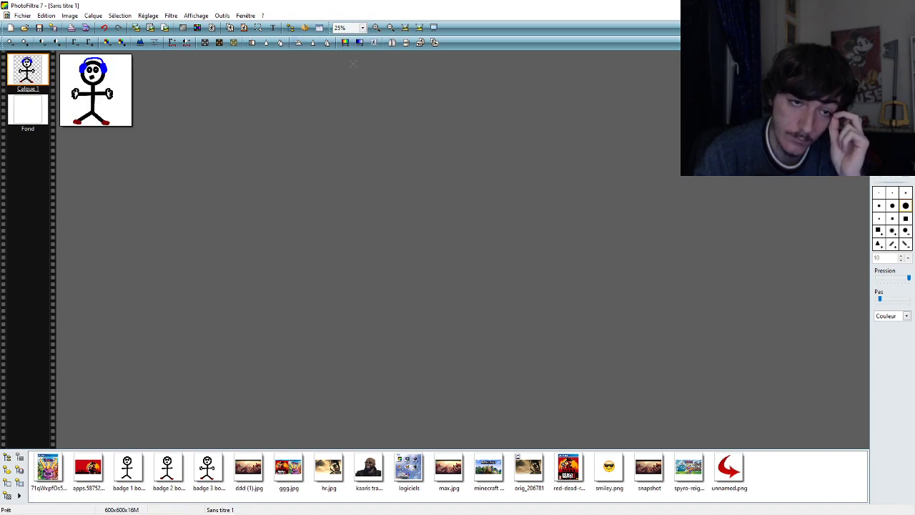
left_click(363, 28)
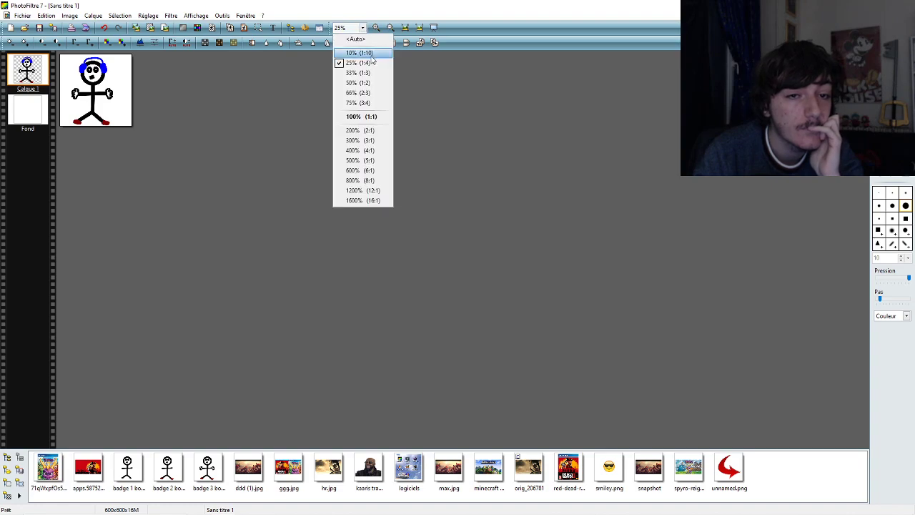
left_click(368, 116)
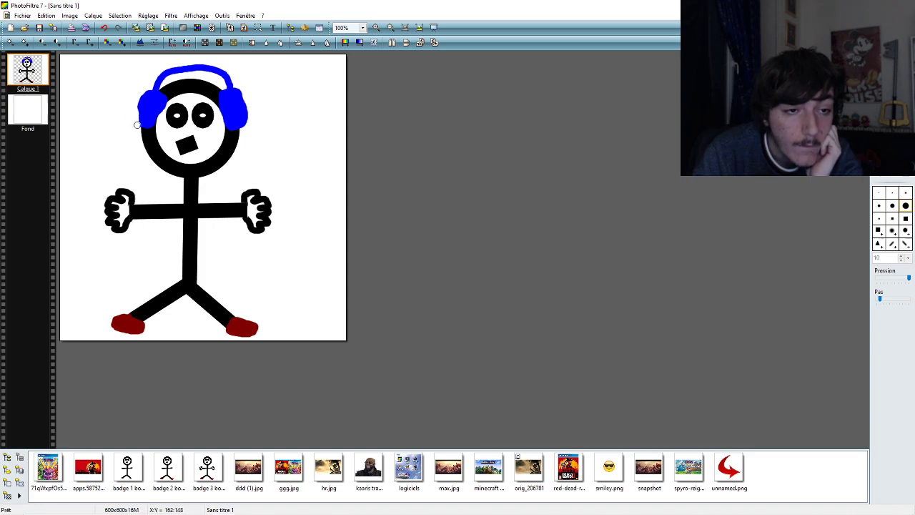
- Erase a thin strip along the outer edge of the ear cup on the head's left side to slim it
left_click_drag(139, 109, 138, 127)
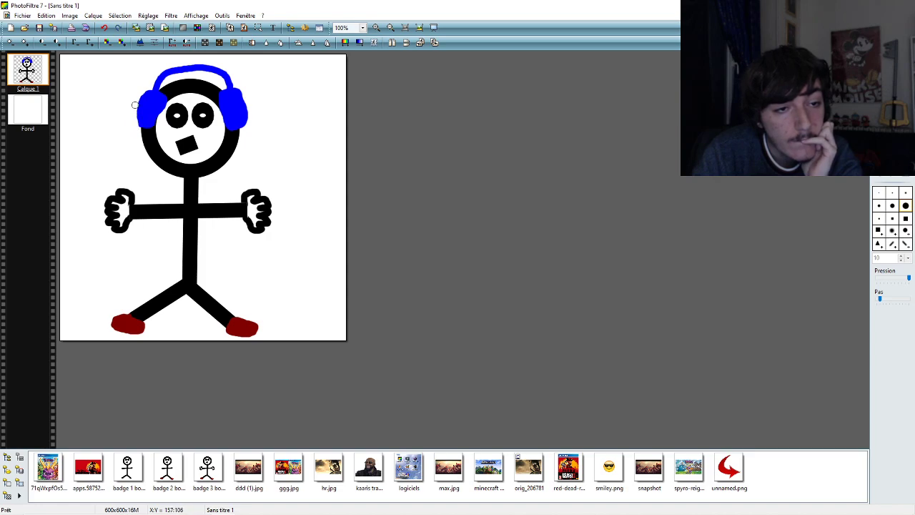
- Refine the outer edge of the left blue ear cup, undoing and redoing eraser strokes to compare its shape
key("ctrl+z")
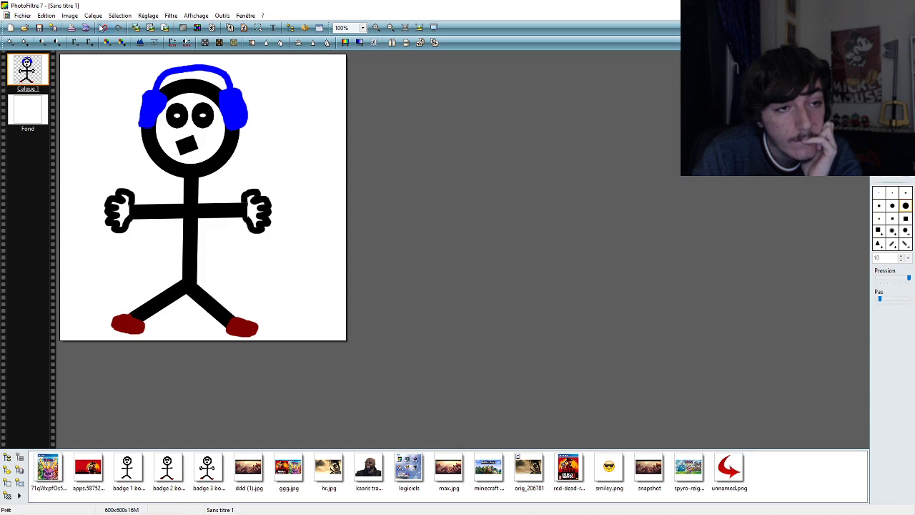
left_click_drag(138, 122, 133, 92)
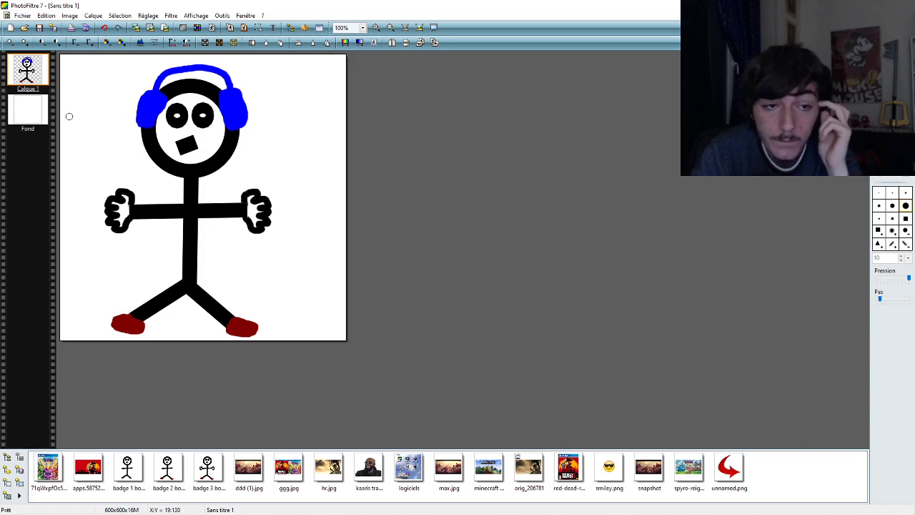
left_click(105, 27)
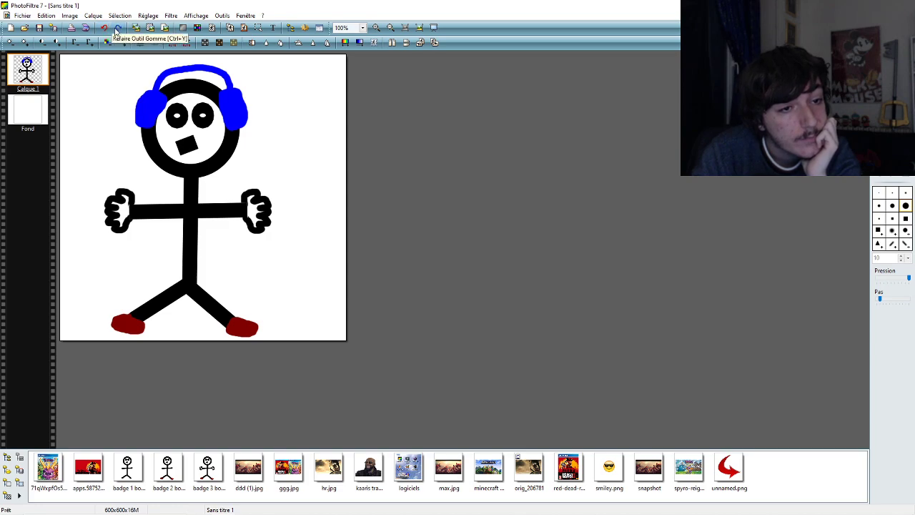
left_click(117, 30)
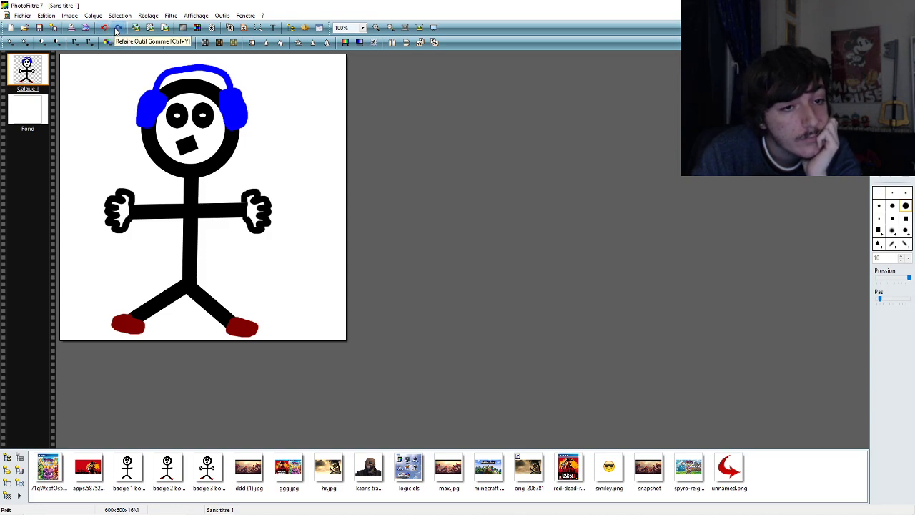
left_click(104, 28)
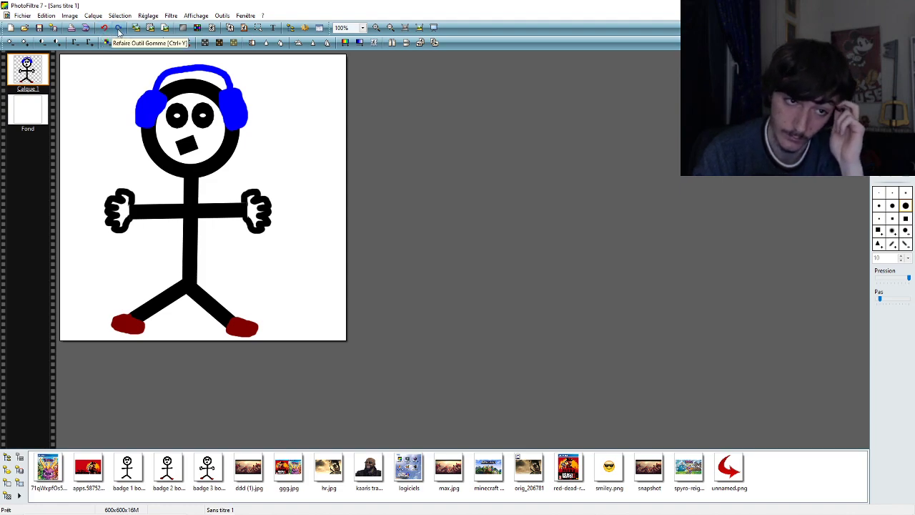
left_click(119, 32)
left_click(105, 30)
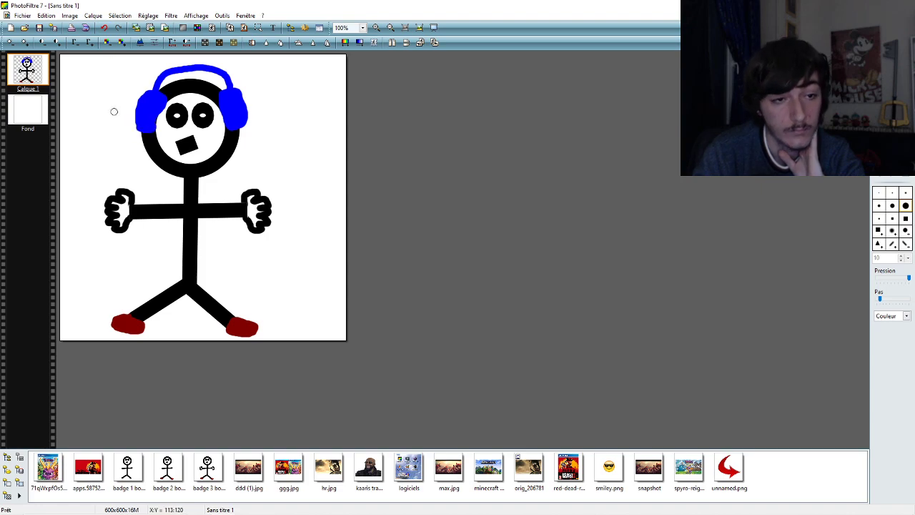
left_click(119, 30)
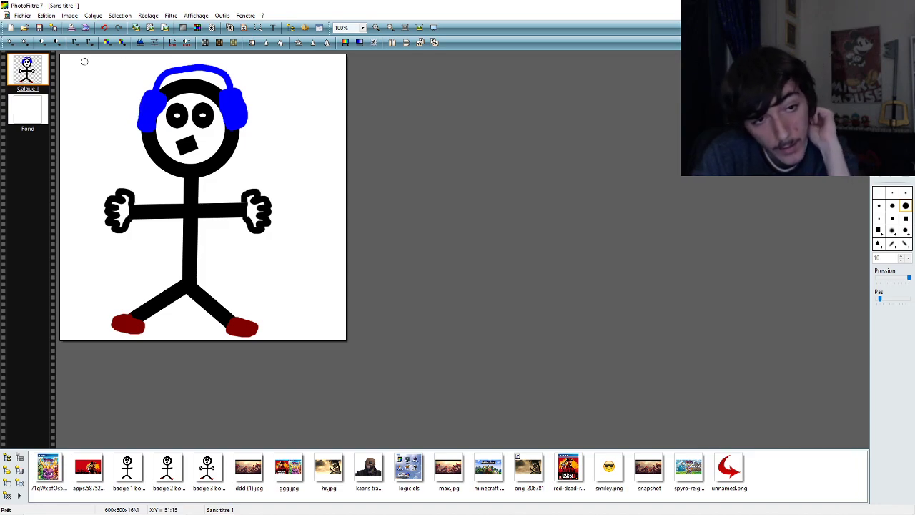
left_click(103, 28)
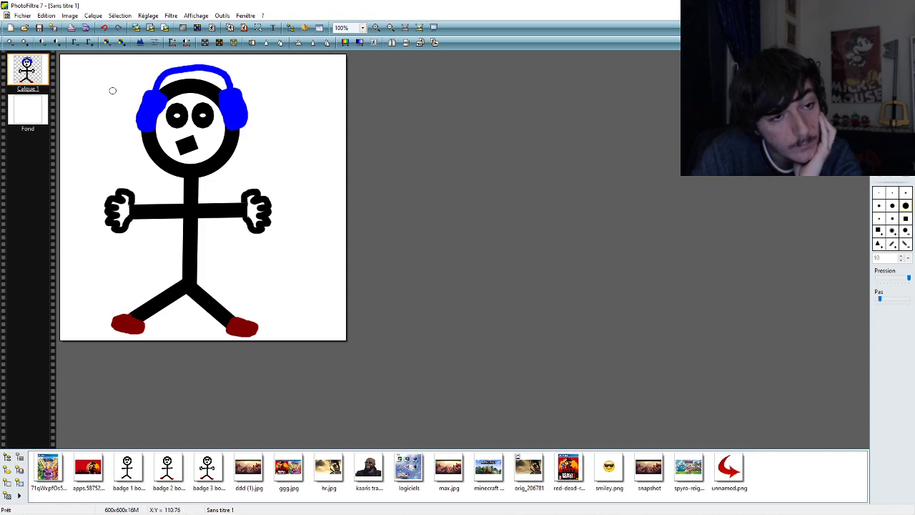
left_click(104, 28)
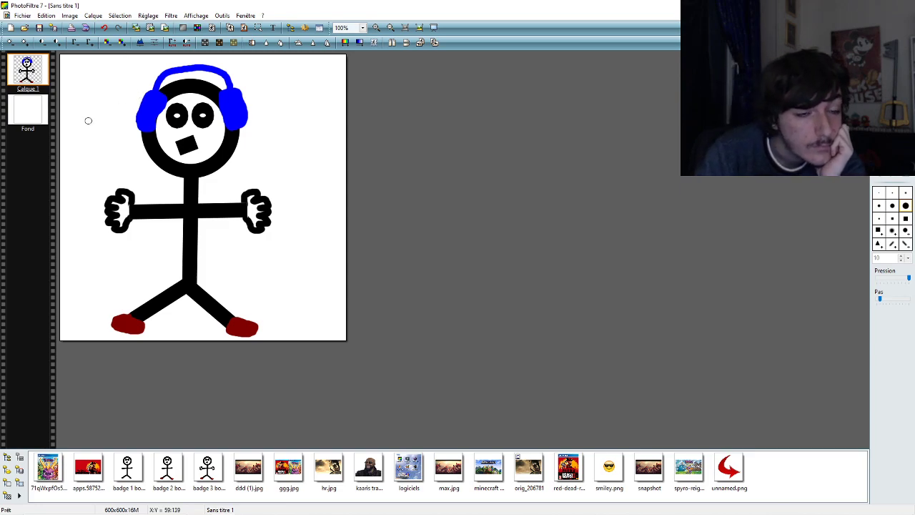
- Preview the drawing at 10% and 25% zoom and return to 100%
left_click(363, 29)
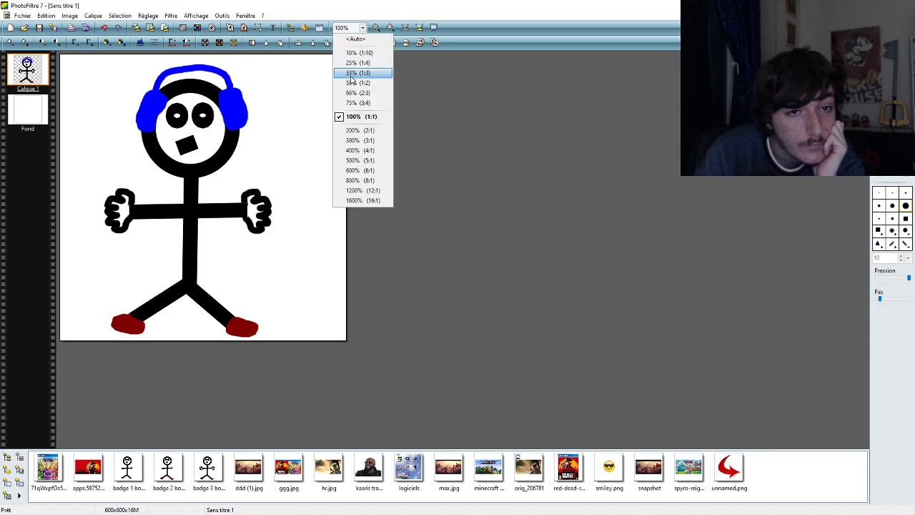
left_click(351, 57)
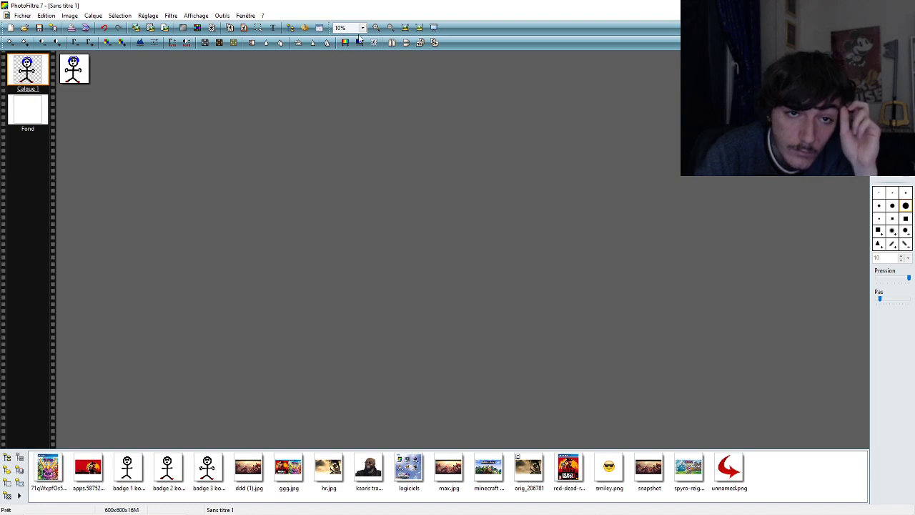
left_click(362, 28)
left_click(355, 63)
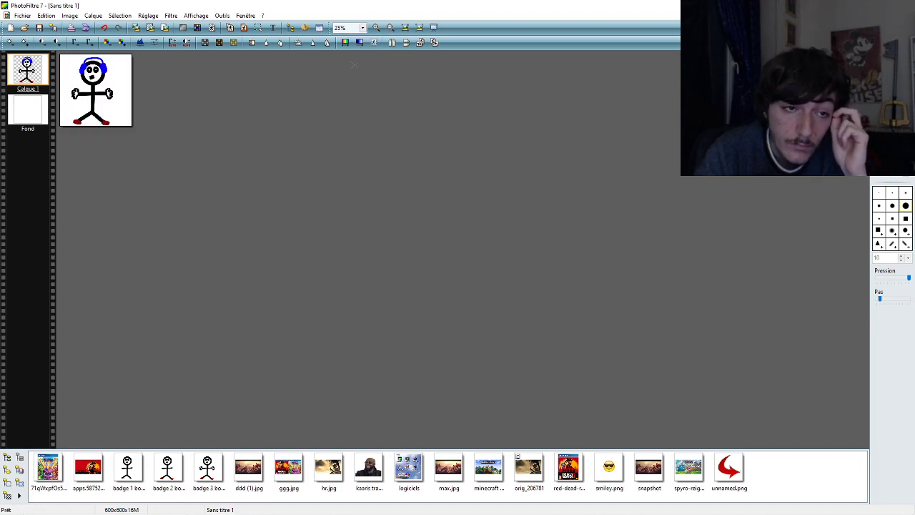
left_click(363, 28)
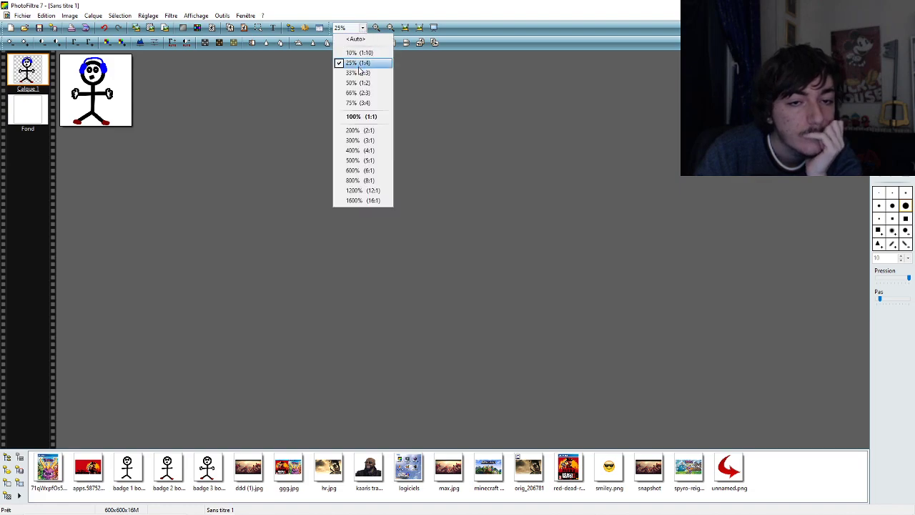
left_click(369, 117)
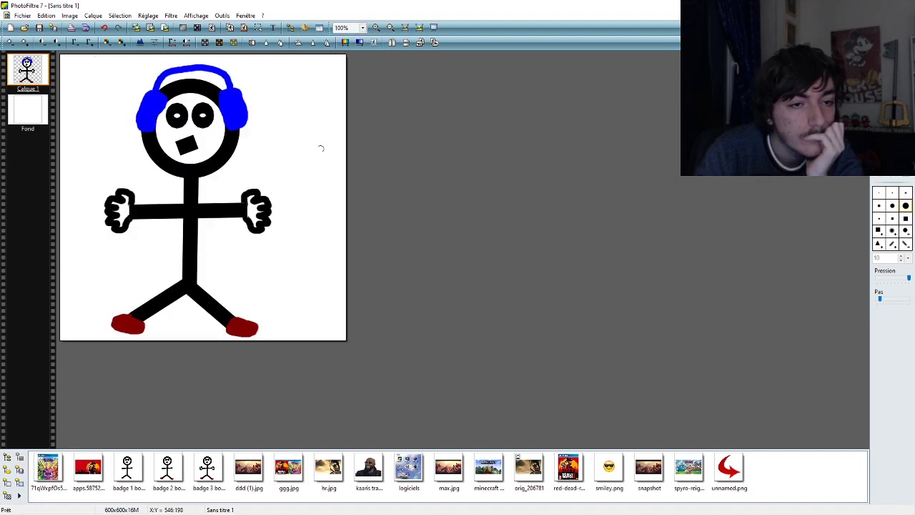
- Go back and forth through the eraser strokes on the left ear cup and settle on its final contour
left_click(119, 29)
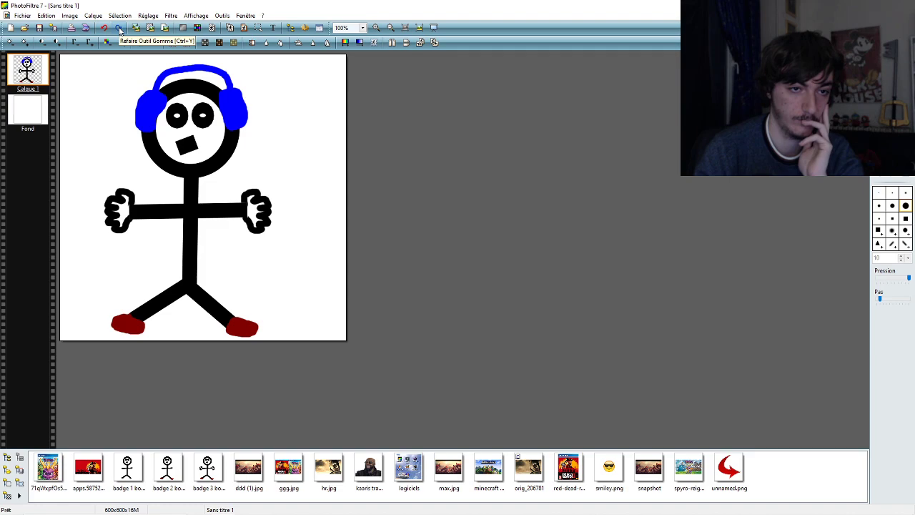
left_click(120, 29)
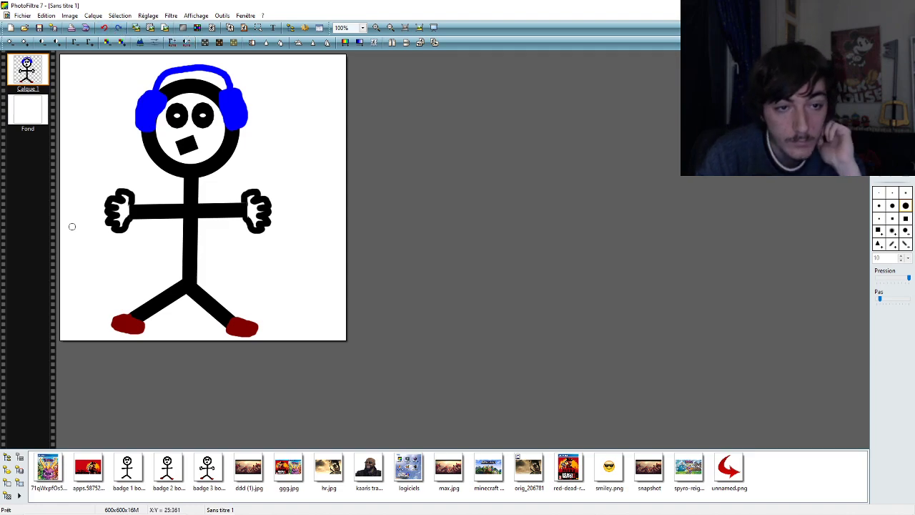
left_click(119, 28)
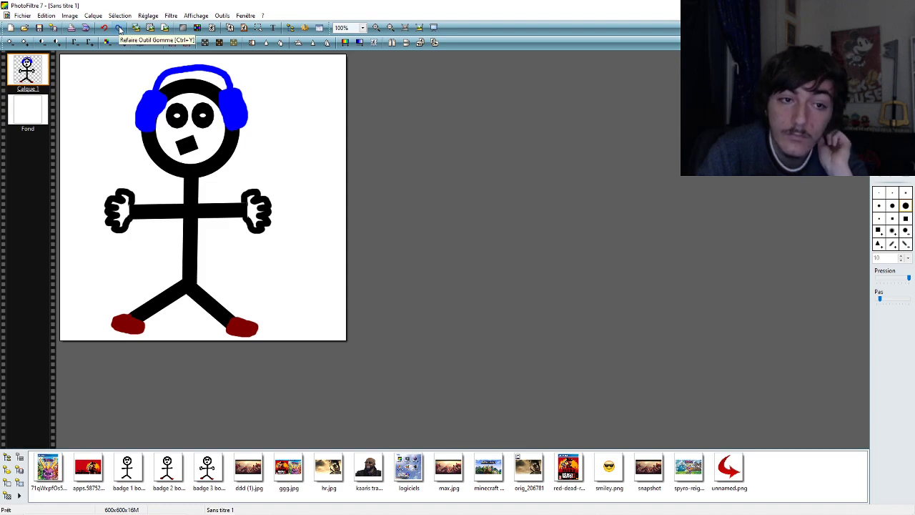
left_click(119, 29)
left_click(120, 29)
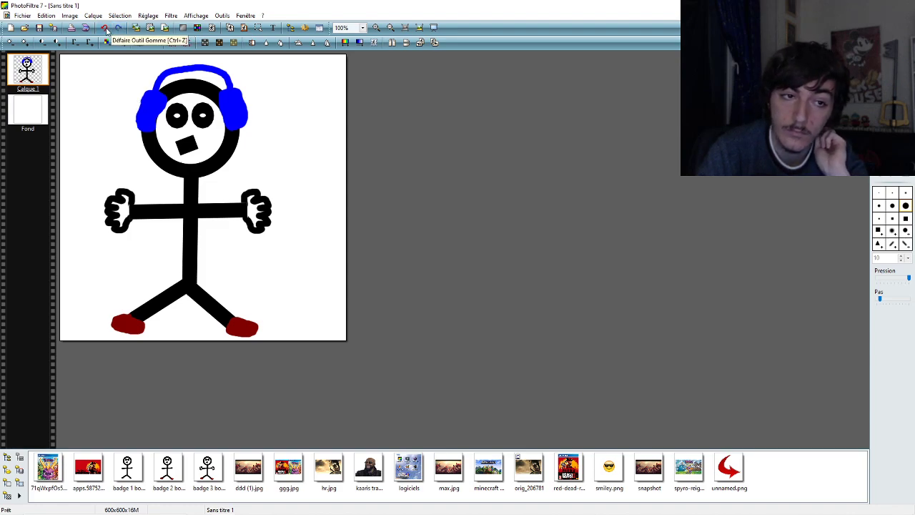
left_click(105, 29)
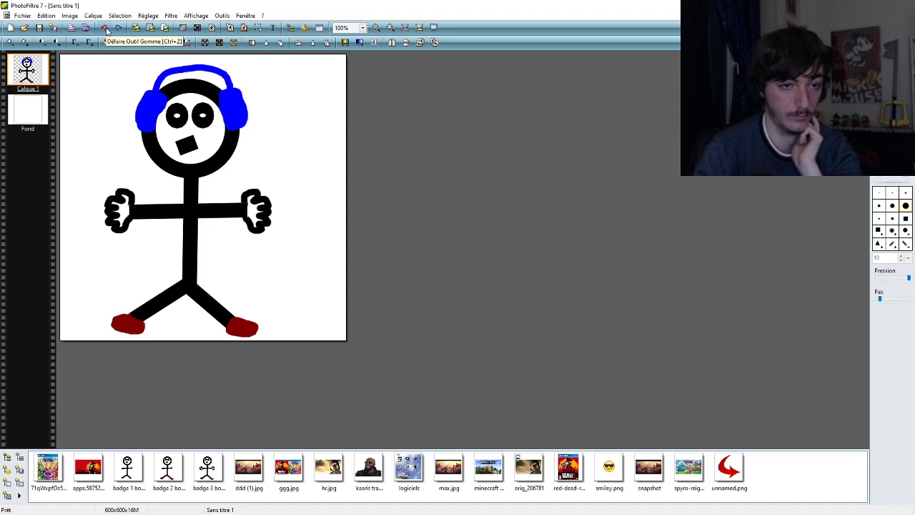
left_click(105, 28)
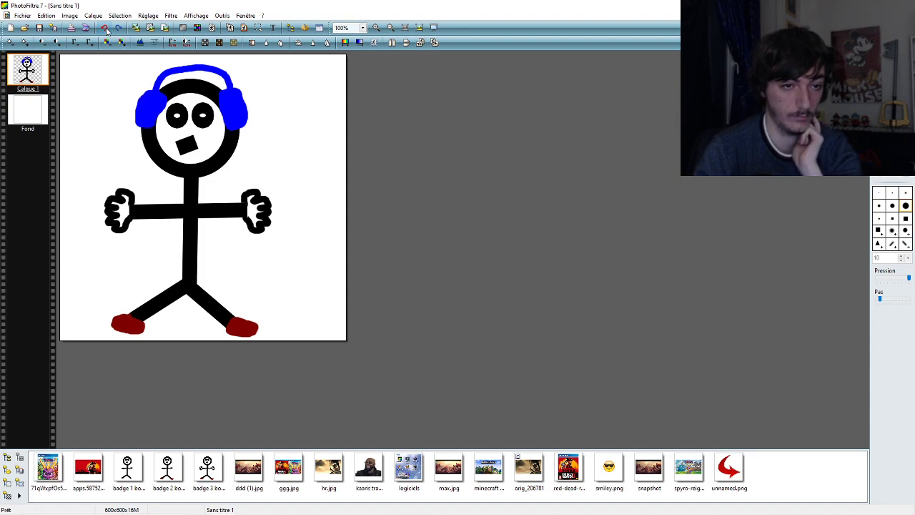
left_click(116, 30)
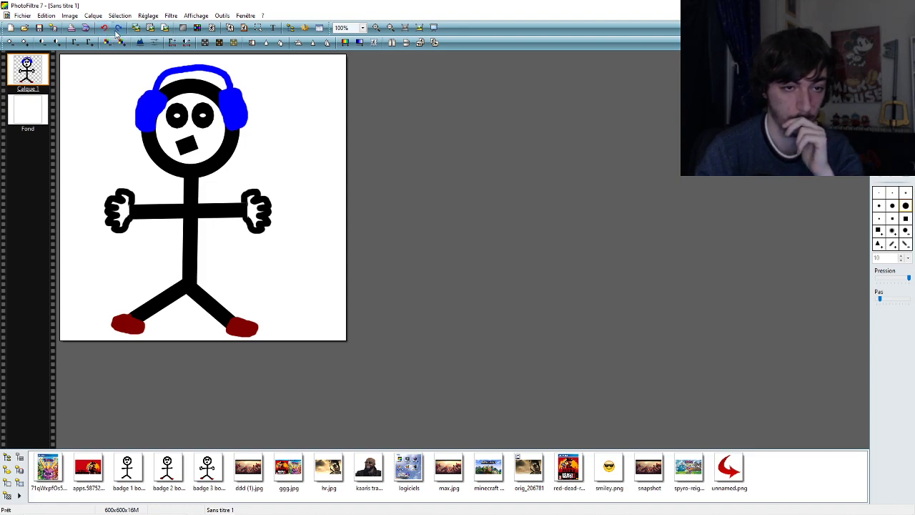
left_click(117, 29)
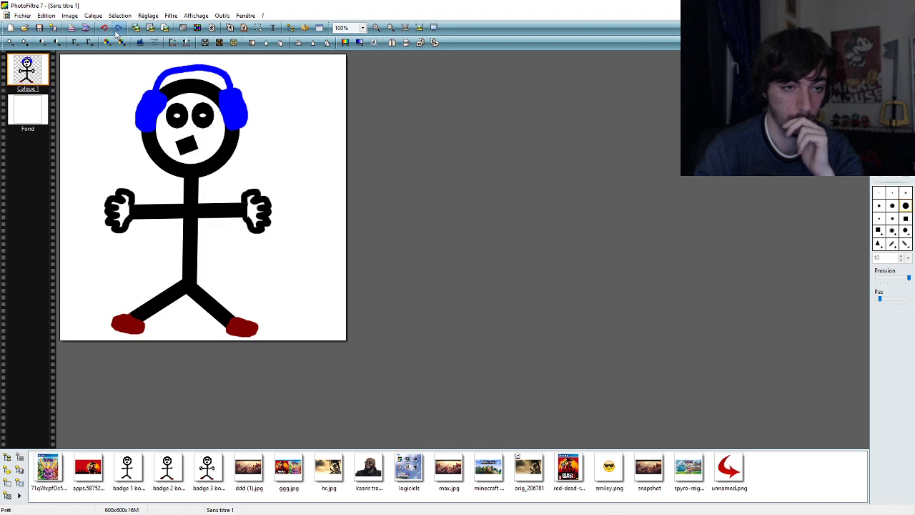
left_click(116, 31)
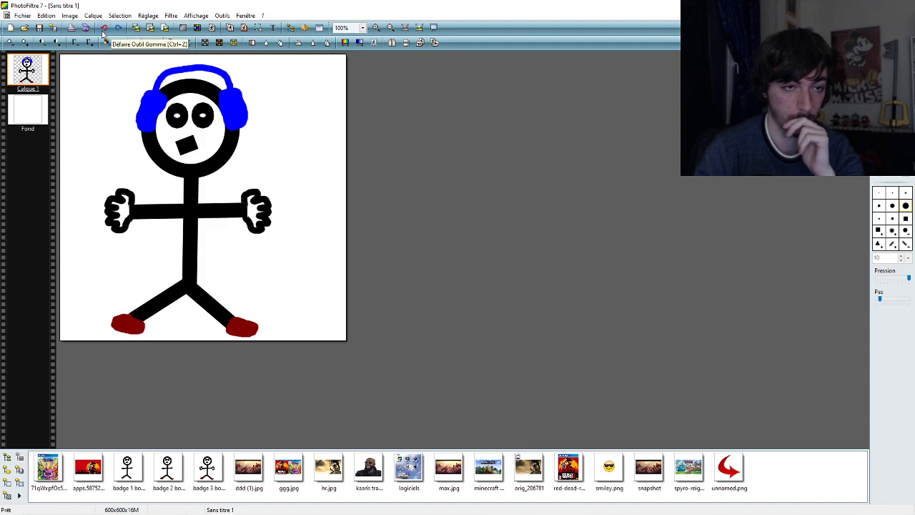
left_click(103, 30)
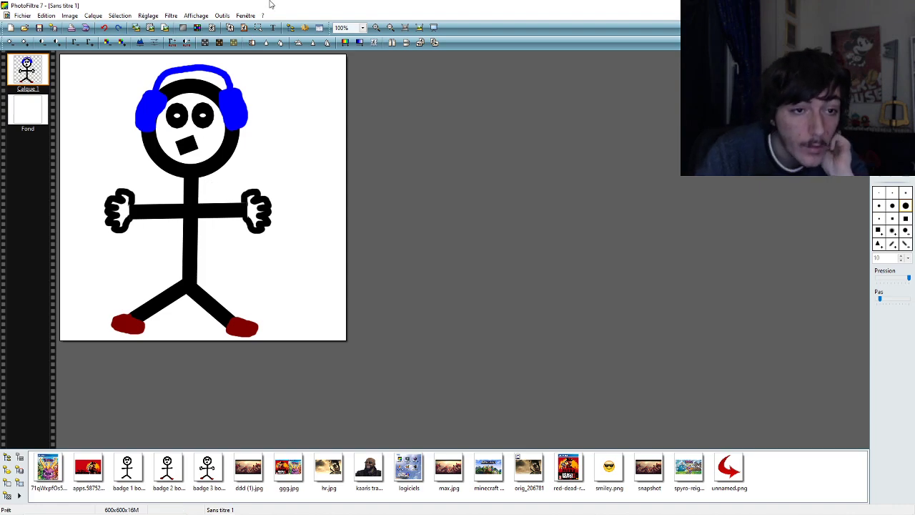
- Check the reshaped headphones at 10% zoom and restore the 100% view
left_click(363, 27)
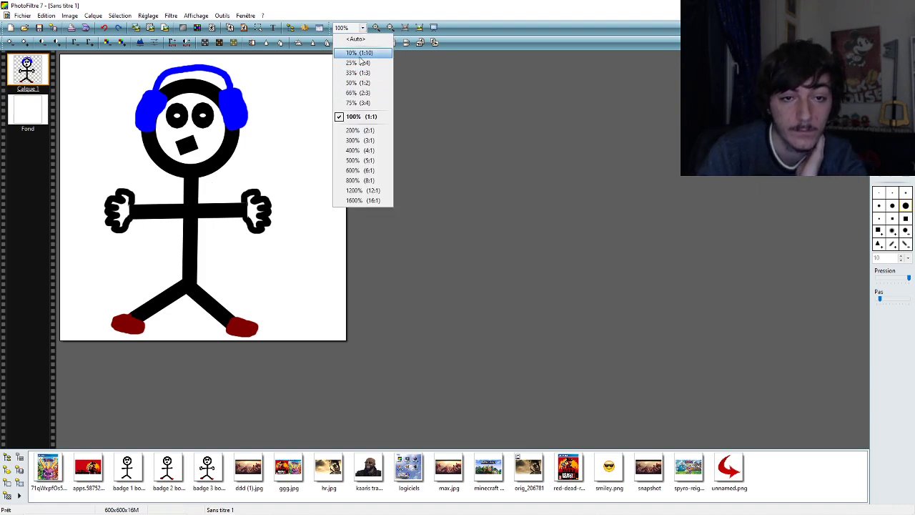
left_click(357, 52)
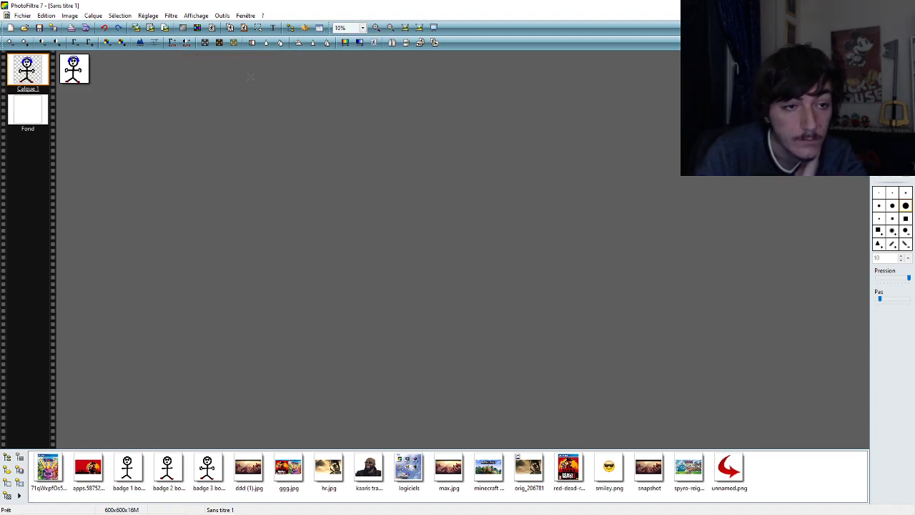
left_click(363, 27)
left_click(361, 116)
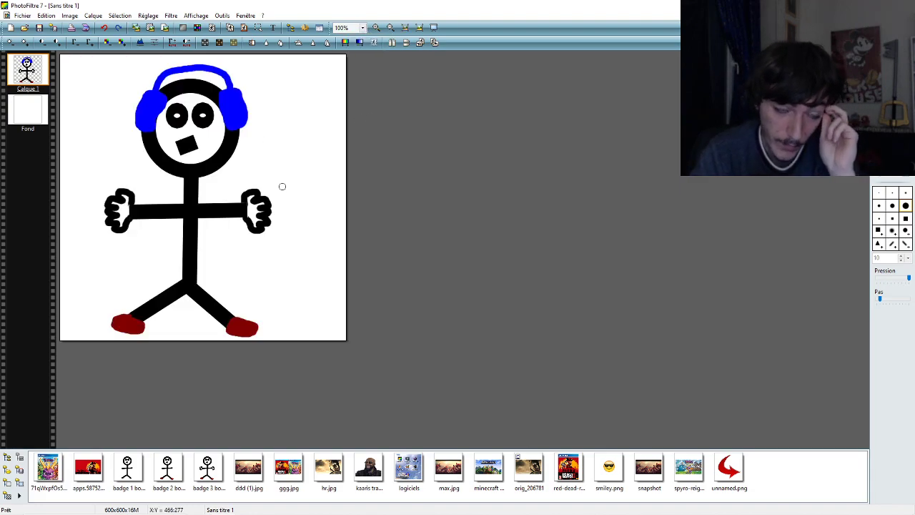
- Merge the Calque 1 figure layer with the layer beneath it
right_click(30, 83)
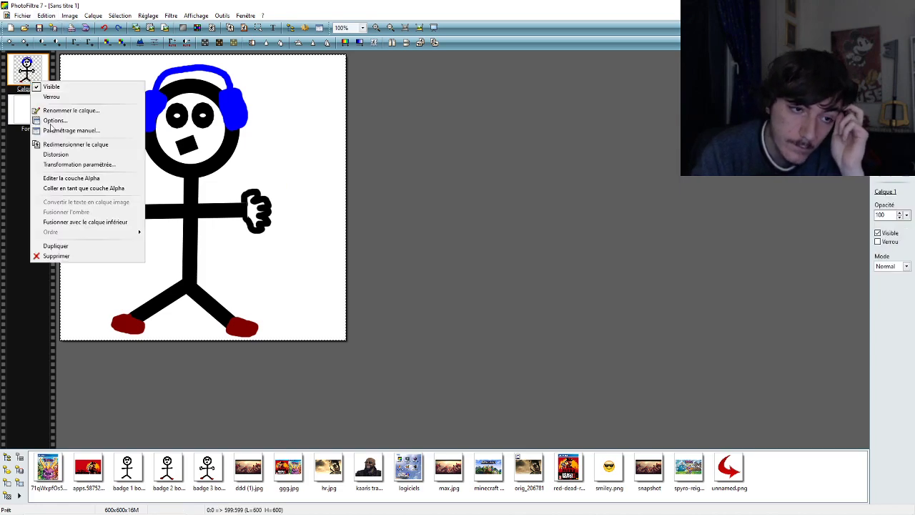
left_click(71, 227)
left_click(21, 15)
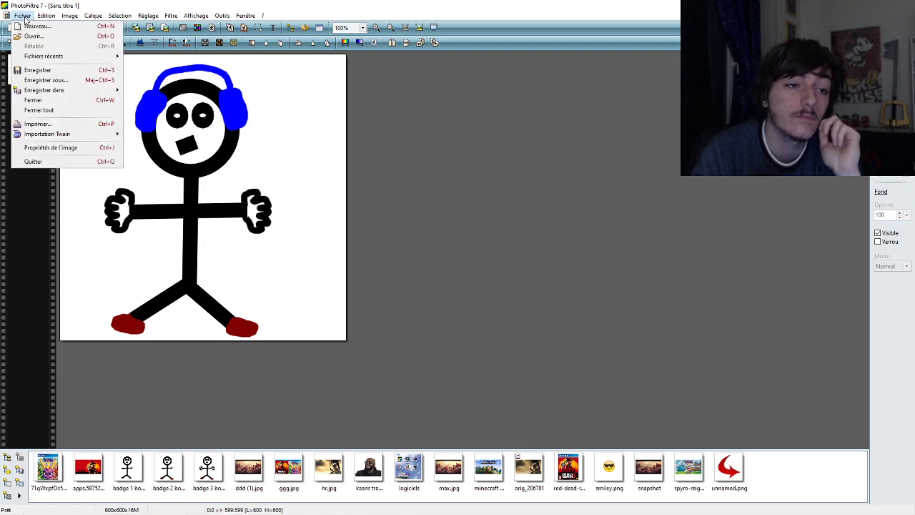
mouse_move(69, 15)
mouse_move(171, 15)
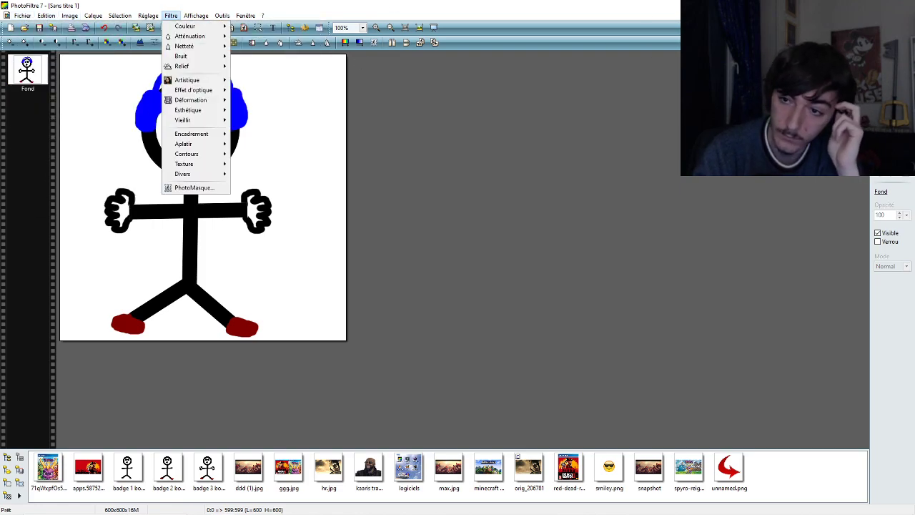
key("Escape")
- Select the white background around the stick figure with the magic wand and apply automatic transparency to it
left_click(902, 68)
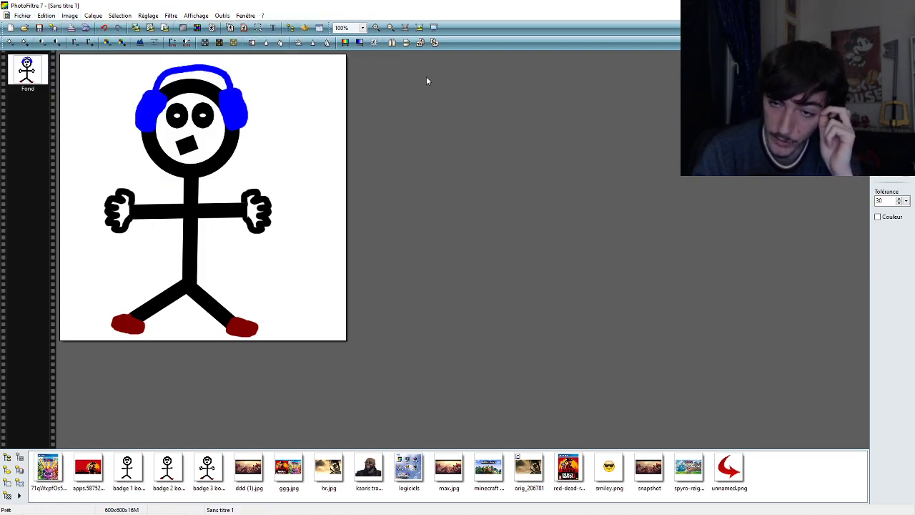
left_click(312, 125)
left_click(46, 15)
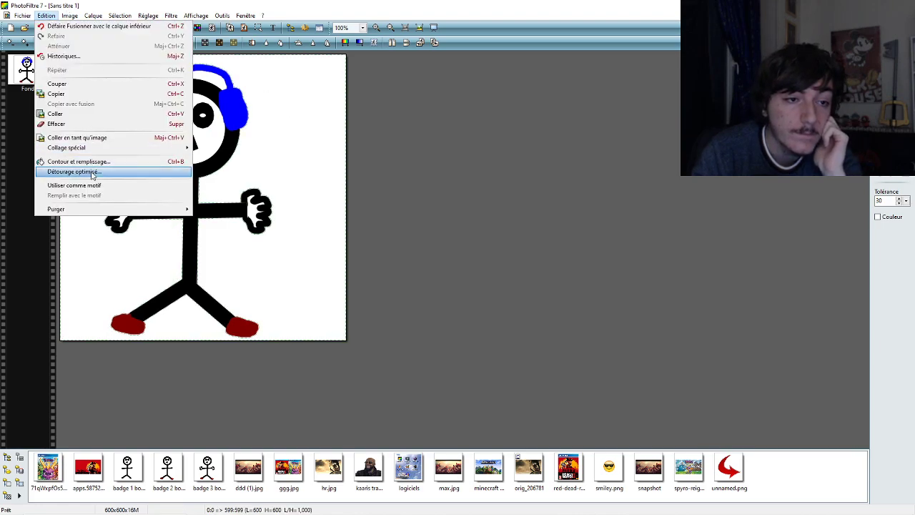
mouse_move(69, 15)
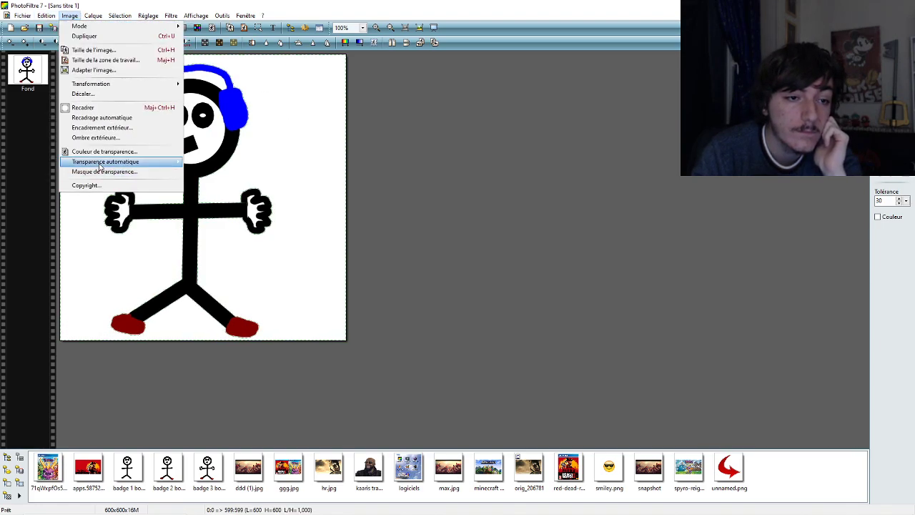
mouse_move(143, 162)
left_click(198, 163)
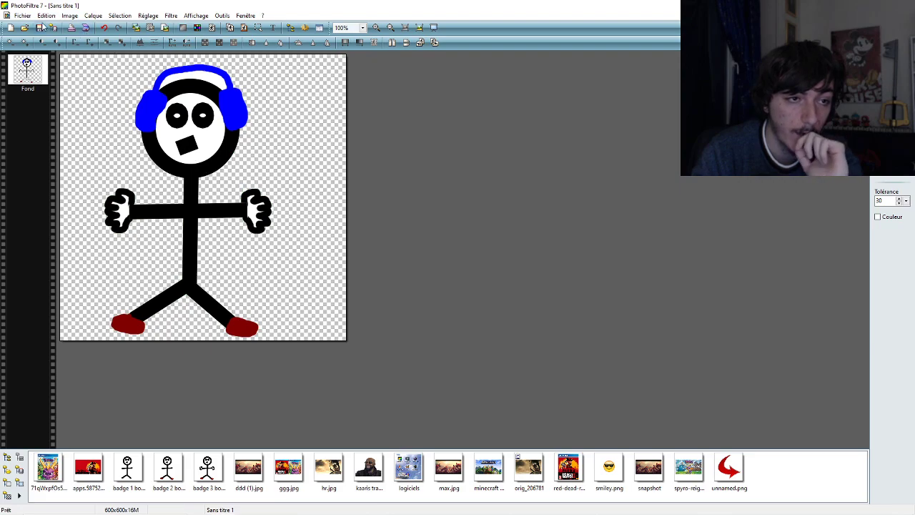
- Save the transparent figure on the desktop as a PNG named badge 4 bonhomme
left_click(22, 15)
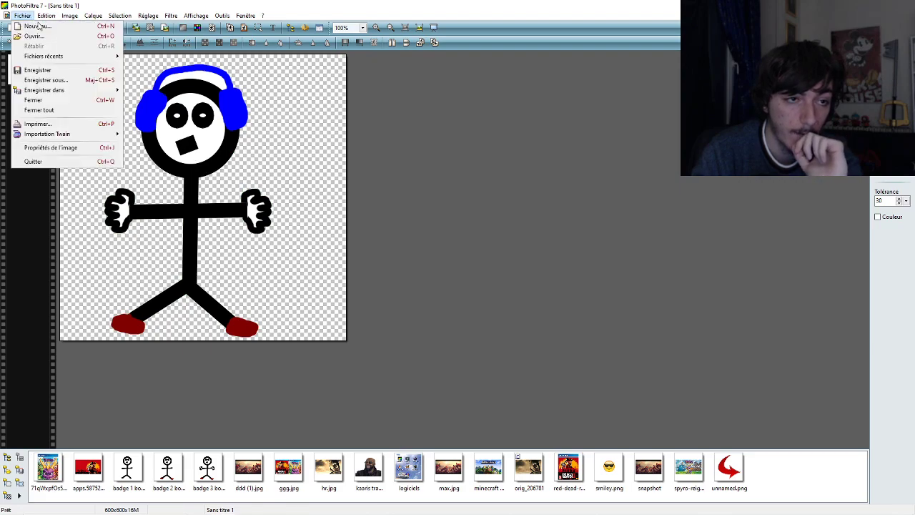
left_click(46, 80)
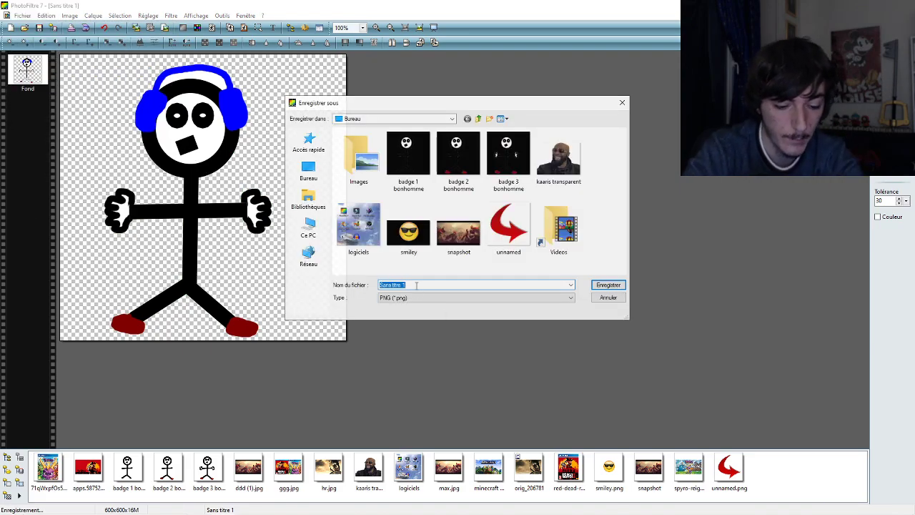
type("badge")
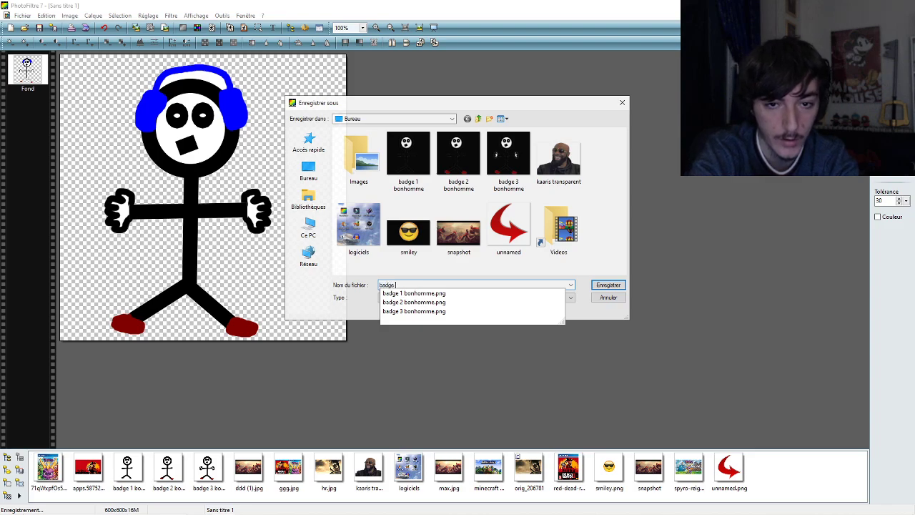
type(" 4 bo")
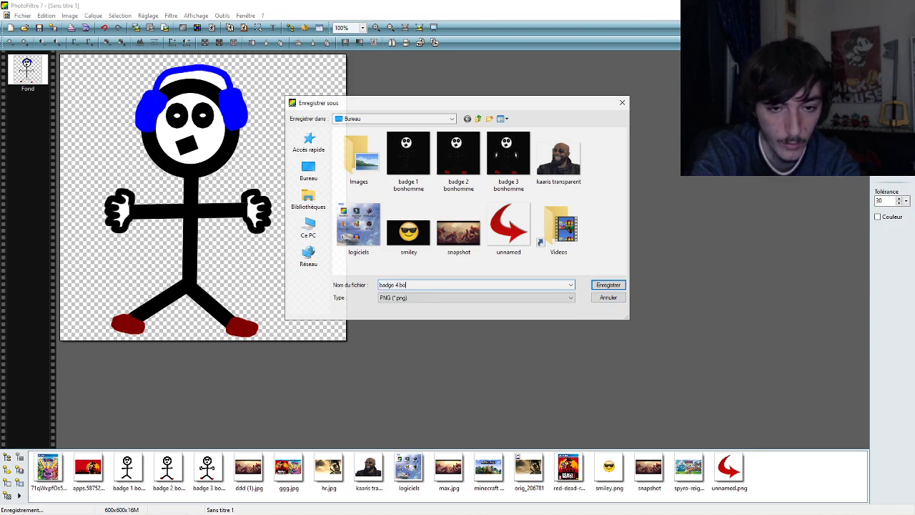
type("nhomme")
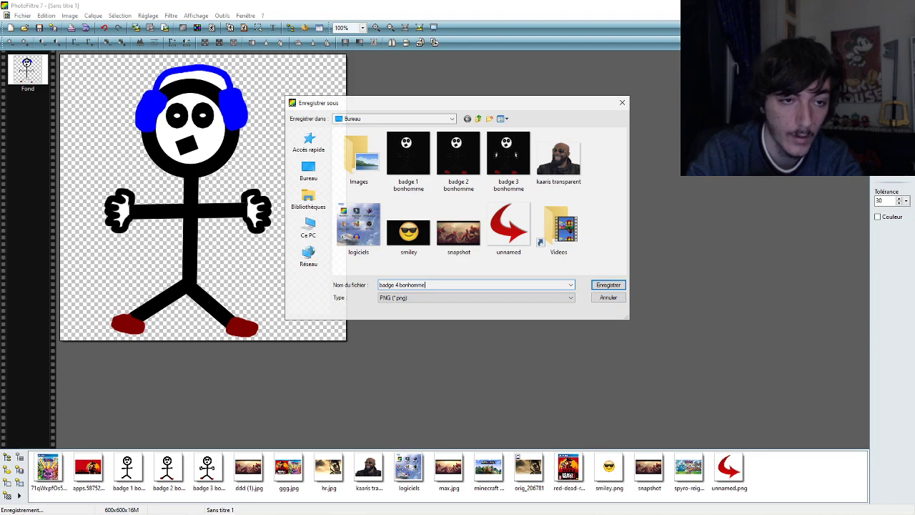
left_click(617, 286)
left_click(489, 273)
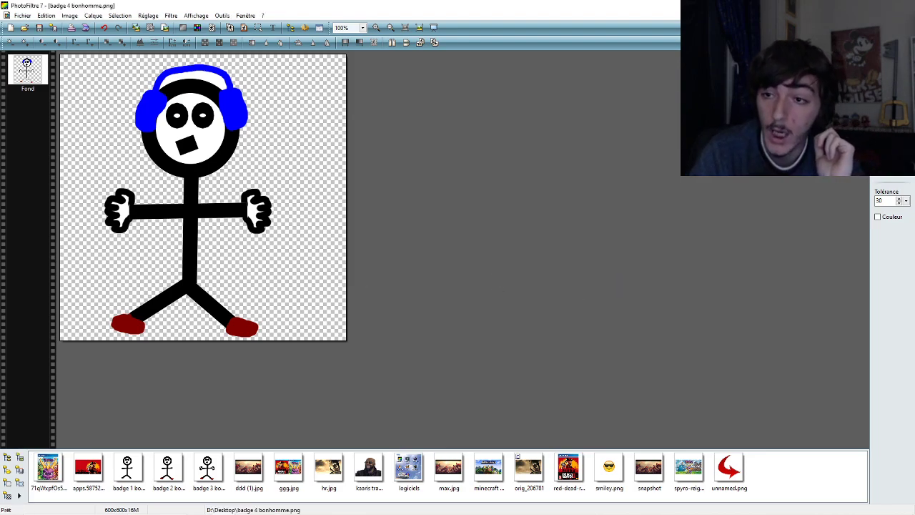
- Close the image editor and place the badge 4 bonhomme file beside badges 1 to 3 on the desktop
key("alt+F4")
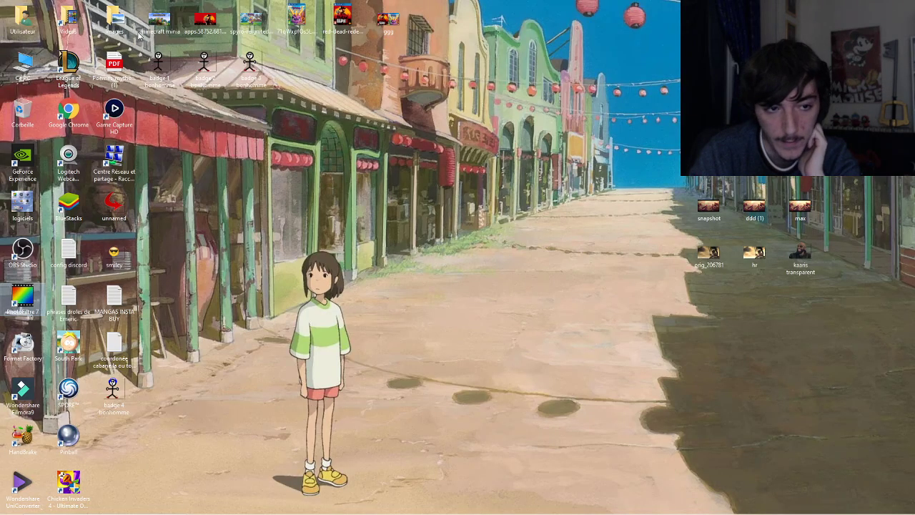
left_click_drag(113, 390, 304, 75)
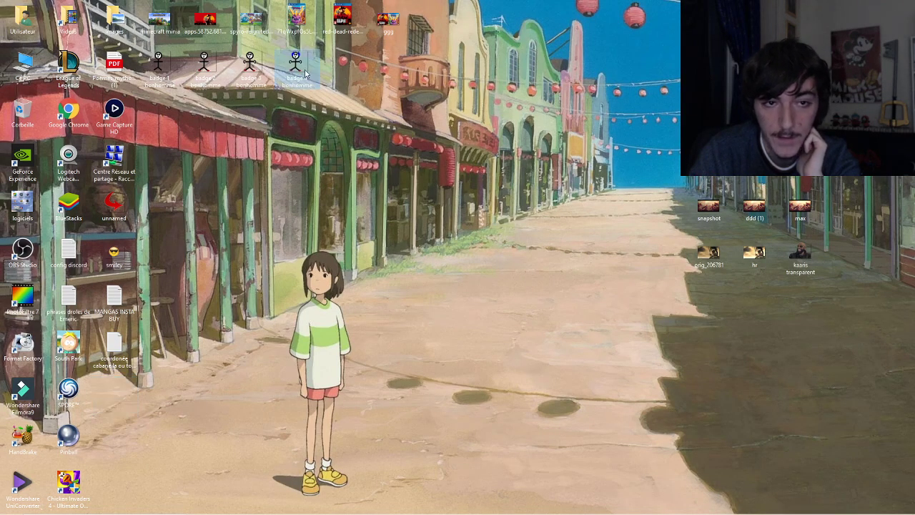
- View badge 4 bonhomme in Photos, review badges 1 to 4 in order, and close the viewer
double_click(304, 74)
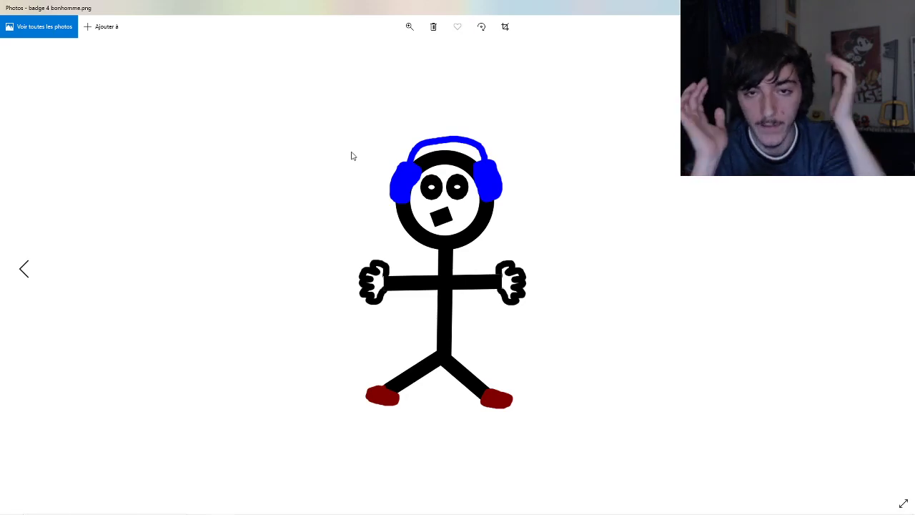
left_click(21, 278)
left_click(22, 275)
left_click(22, 276)
left_click(22, 276)
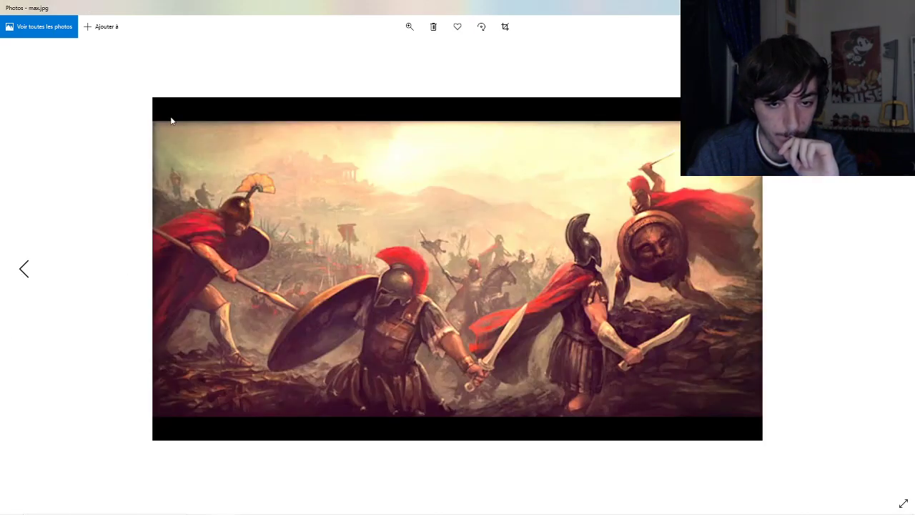
left_click(892, 269)
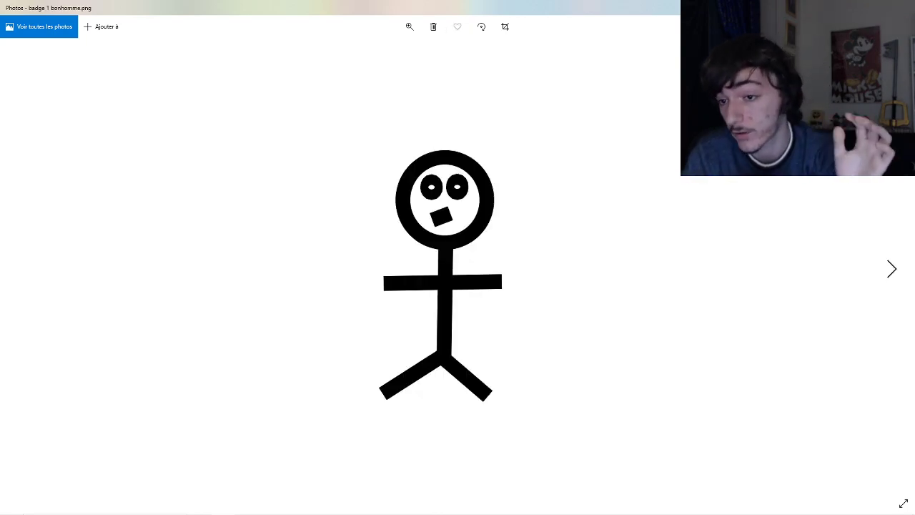
left_click(892, 268)
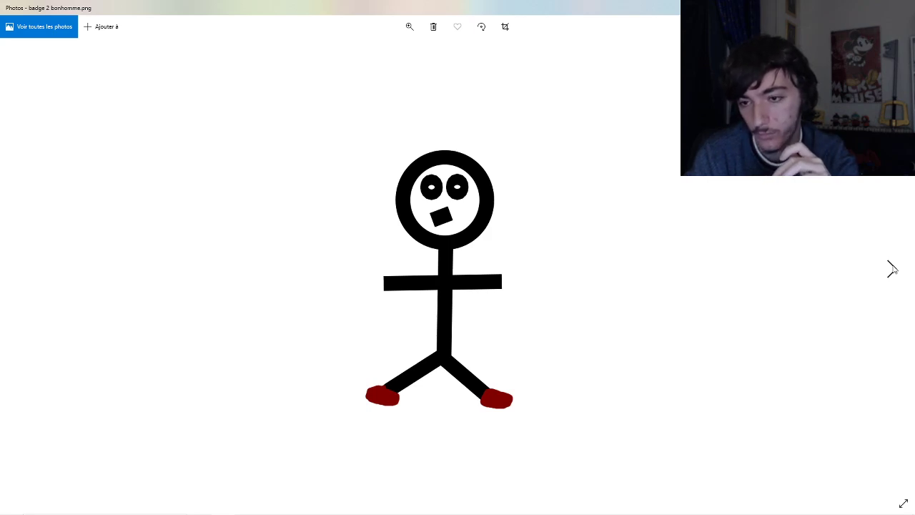
left_click(892, 269)
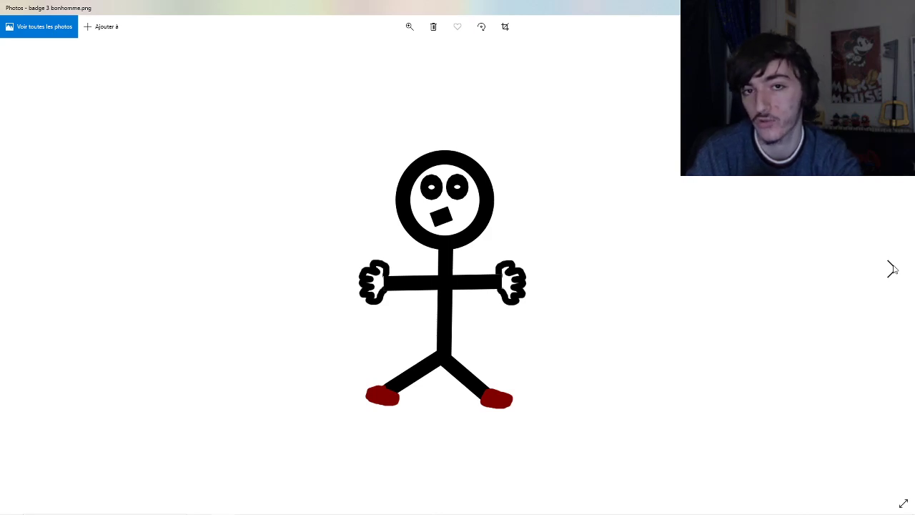
left_click(892, 268)
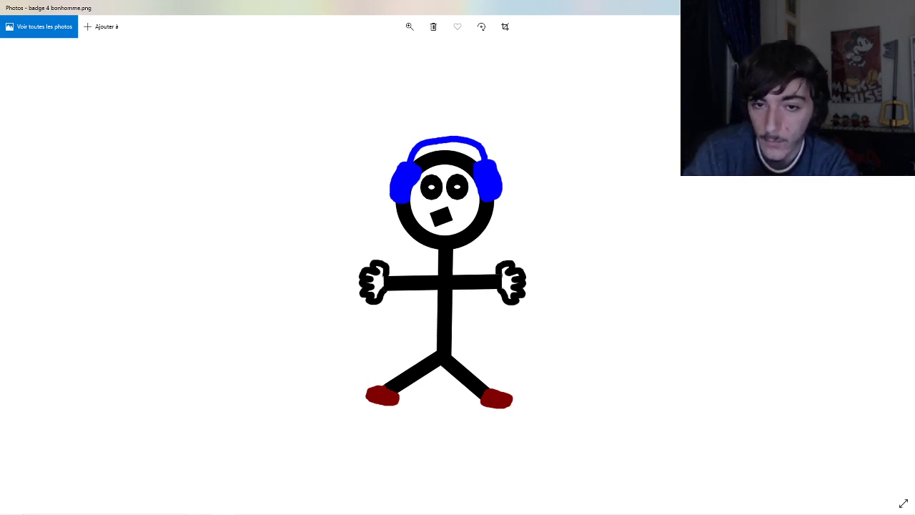
key("alt+F4")
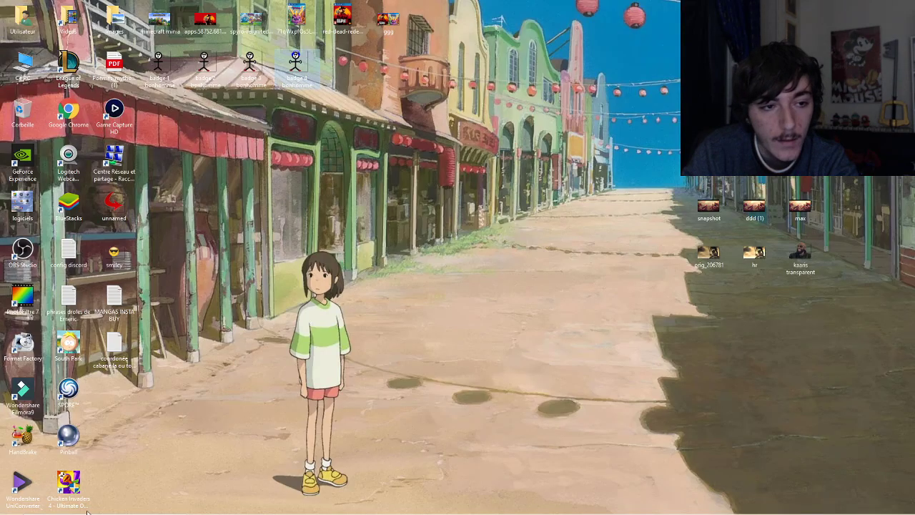
- Start PhotoFiltre 7 and open the badge 4 bonhomme image from the desktop
double_click(30, 309)
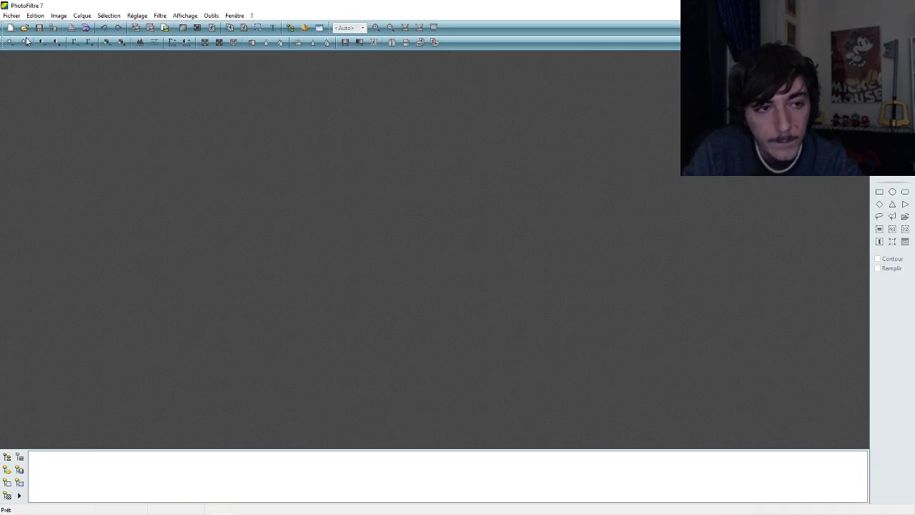
left_click(25, 28)
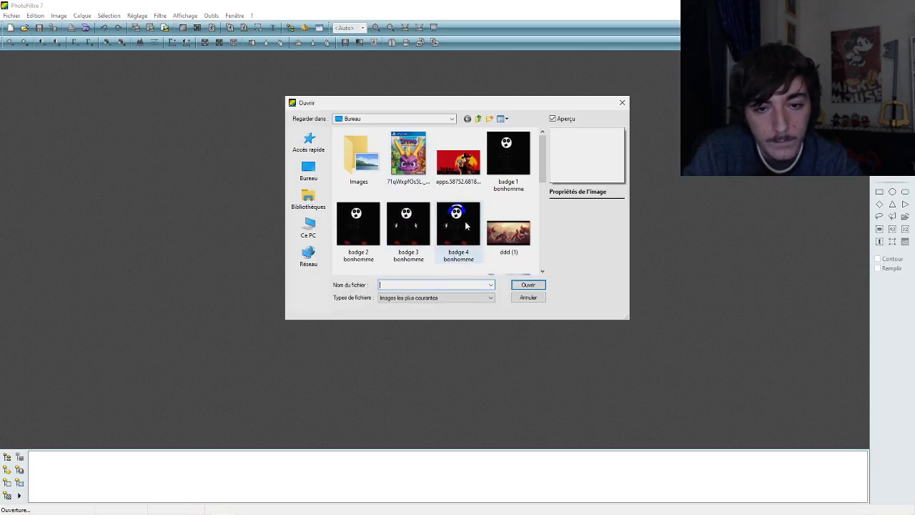
left_click(621, 102)
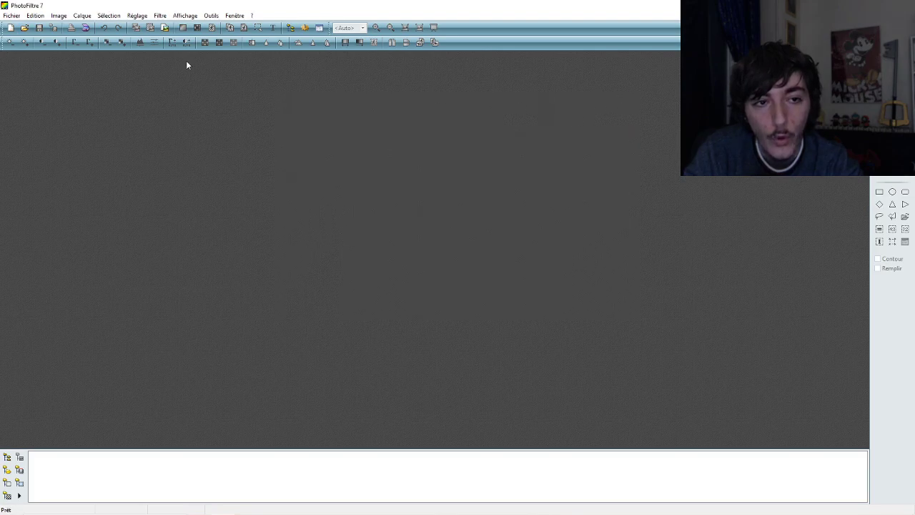
left_click(24, 27)
double_click(443, 211)
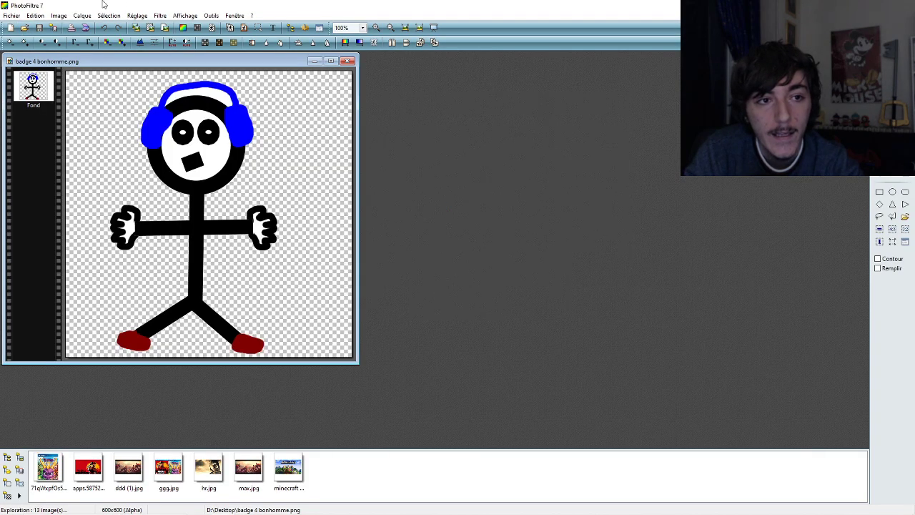
- Copy the entire badge 4 bonhomme image to the clipboard and close its window
left_click(109, 15)
left_click(118, 35)
right_click(176, 149)
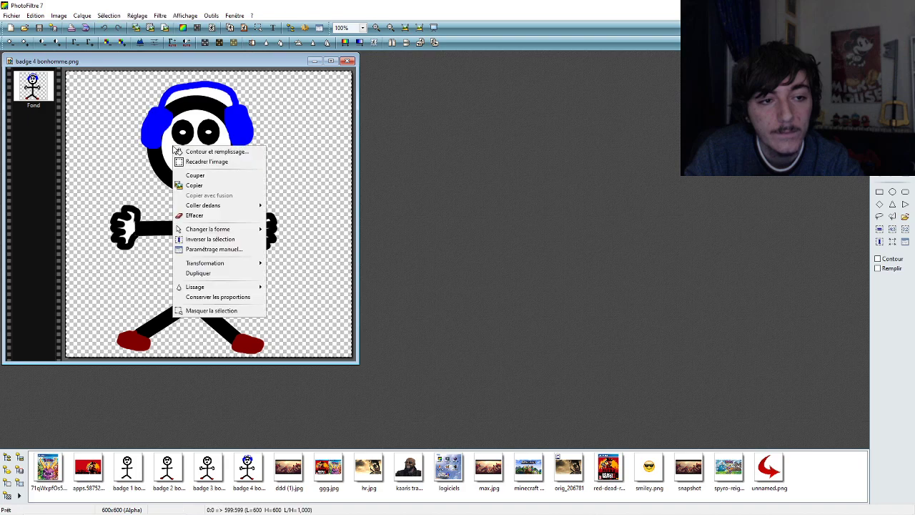
left_click(194, 185)
left_click(348, 61)
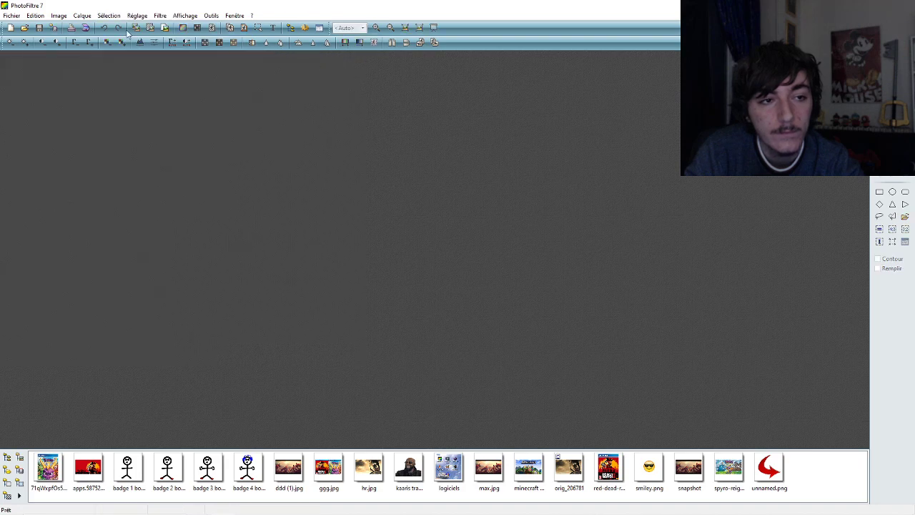
left_click(24, 28)
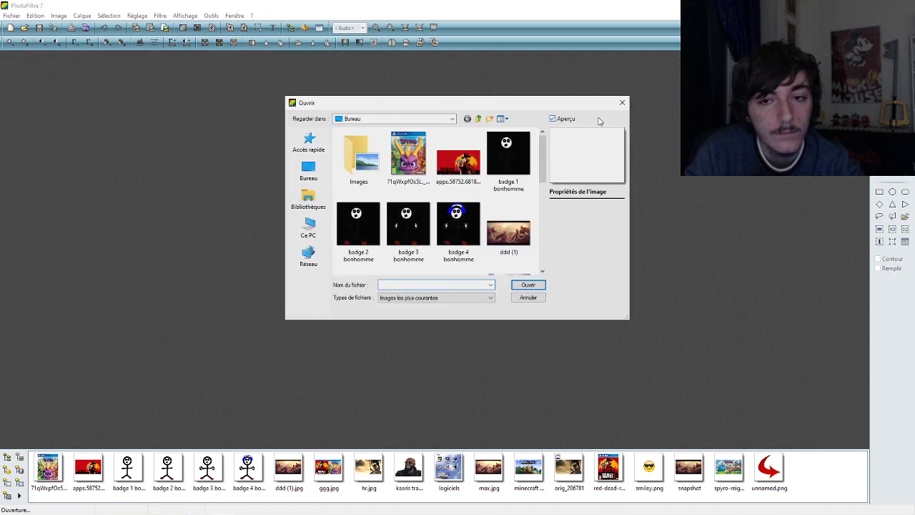
left_click(622, 103)
left_click(10, 27)
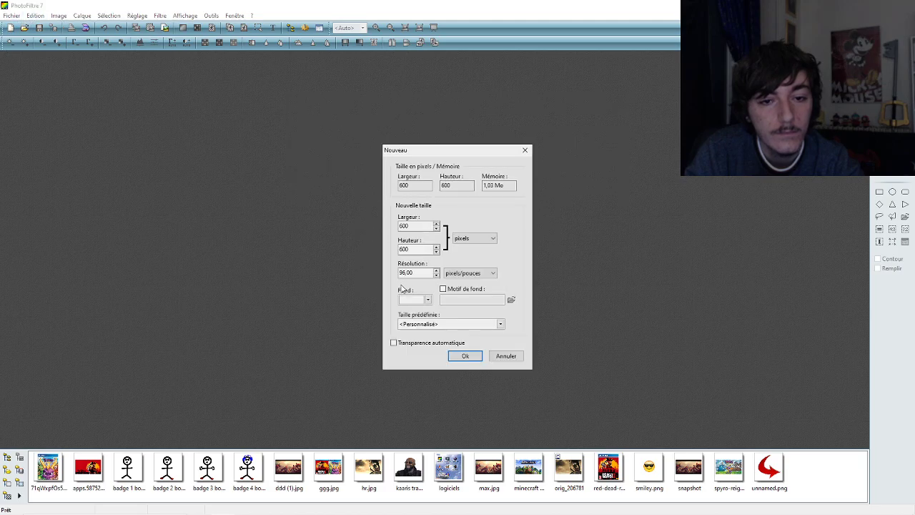
left_click(463, 343)
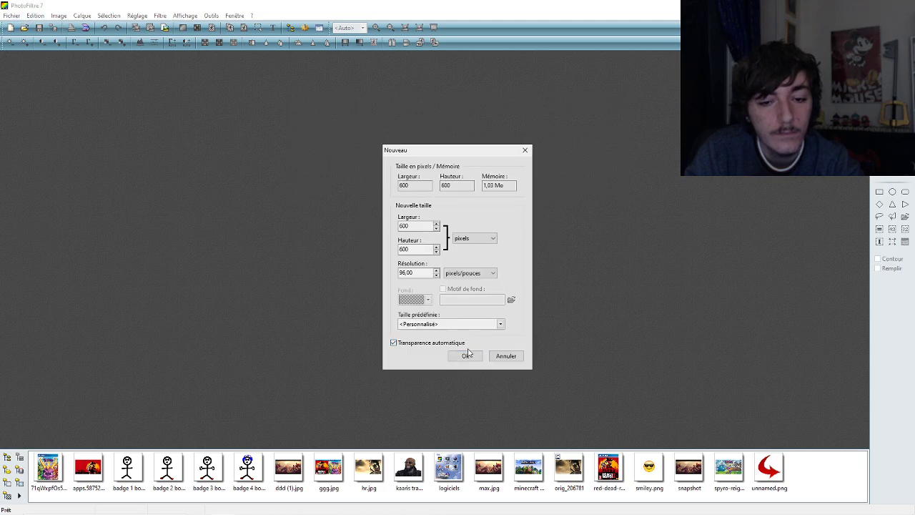
left_click(506, 356)
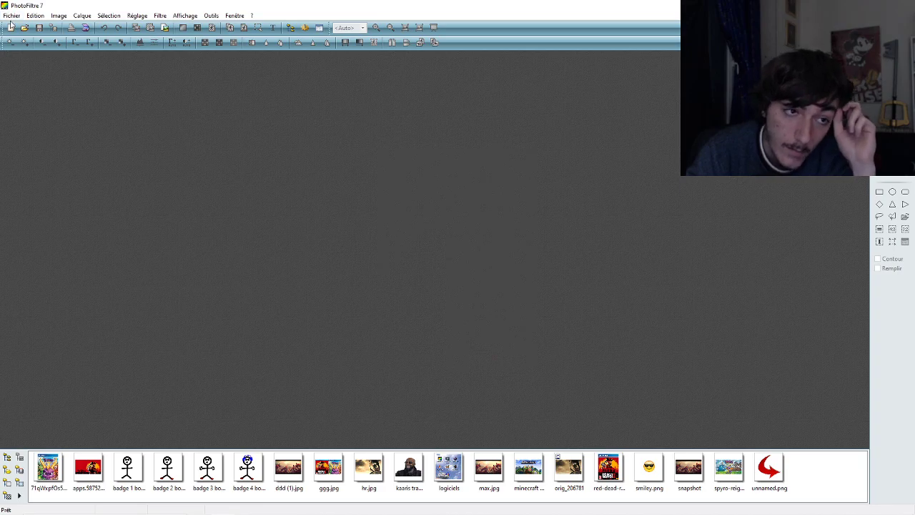
- Create a 600 by 600 pixel image with a white background, paste the copied figure into it, and maximize its window
left_click(10, 28)
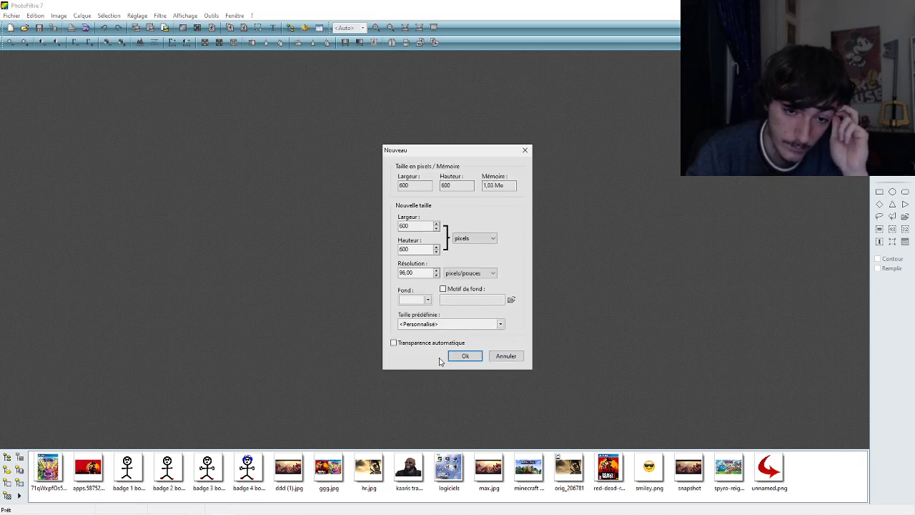
left_click(464, 355)
right_click(156, 187)
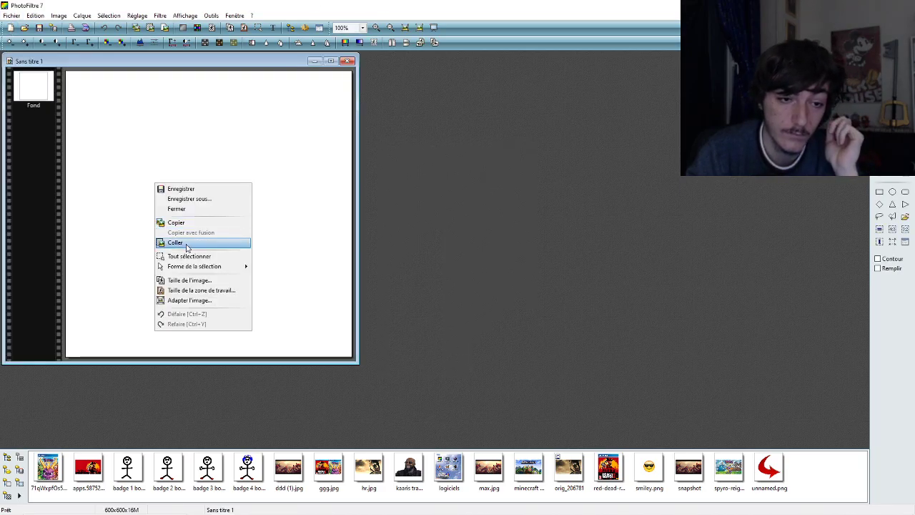
left_click(175, 243)
left_click(331, 60)
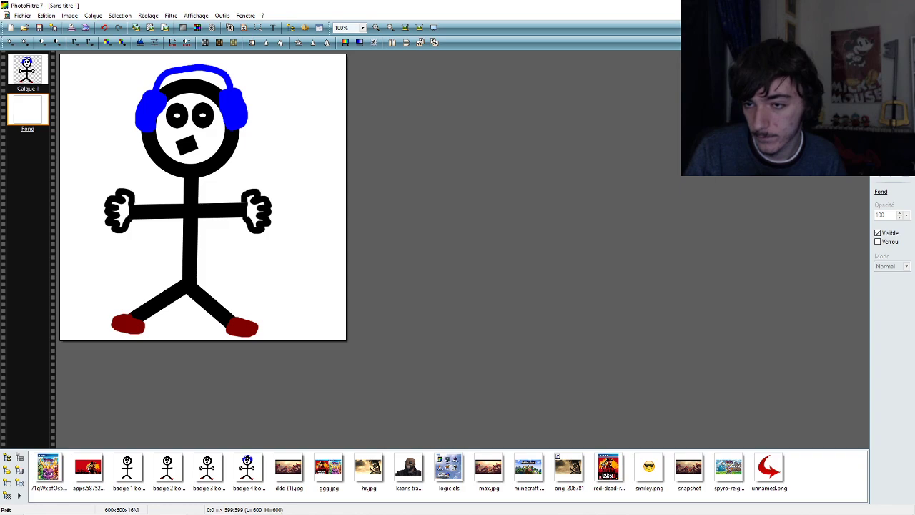
- Select the Calque 1 figure layer and undo its displacement on the white canvas
left_click(191, 200)
left_click_drag(191, 200, 172, 203)
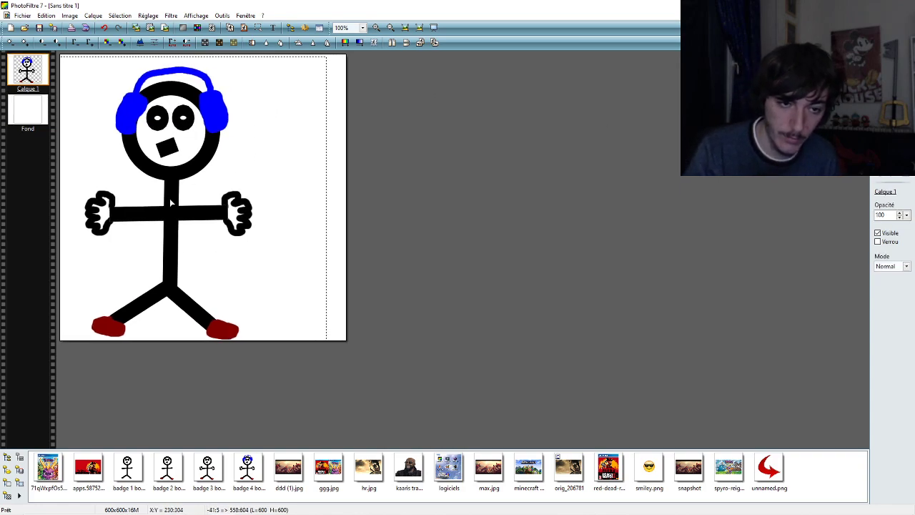
key("ctrl+z")
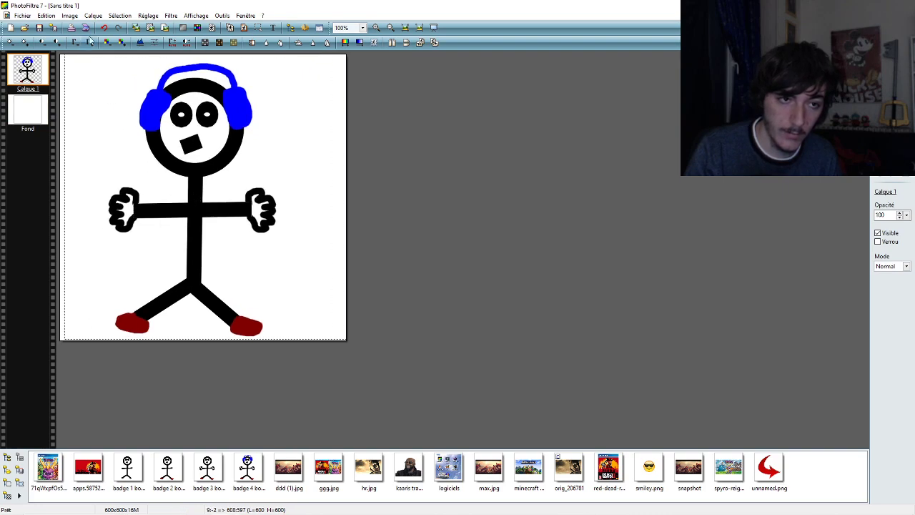
left_click(105, 28)
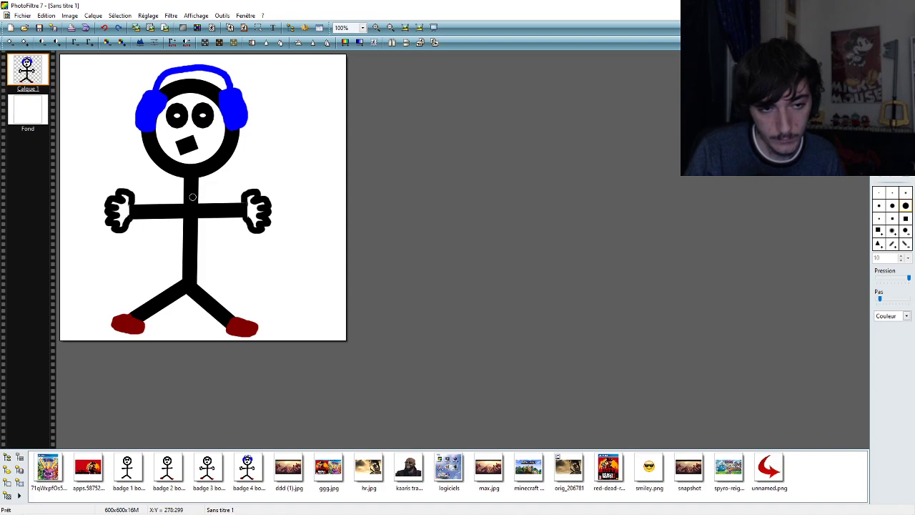
- Try to outline a yellow bow tie with the brush where the figure's neck meets the arms
mouse_move(204, 195)
left_mouse_down()
mouse_move(219, 191)
mouse_move(219, 206)
mouse_move(195, 210)
left_mouse_up()
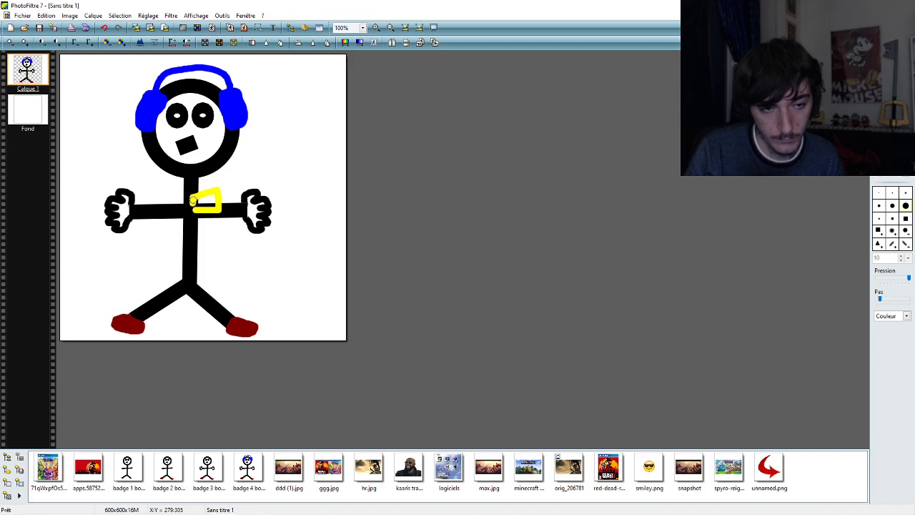
mouse_move(191, 199)
left_mouse_down()
mouse_move(173, 196)
mouse_move(173, 211)
mouse_move(195, 210)
left_mouse_up()
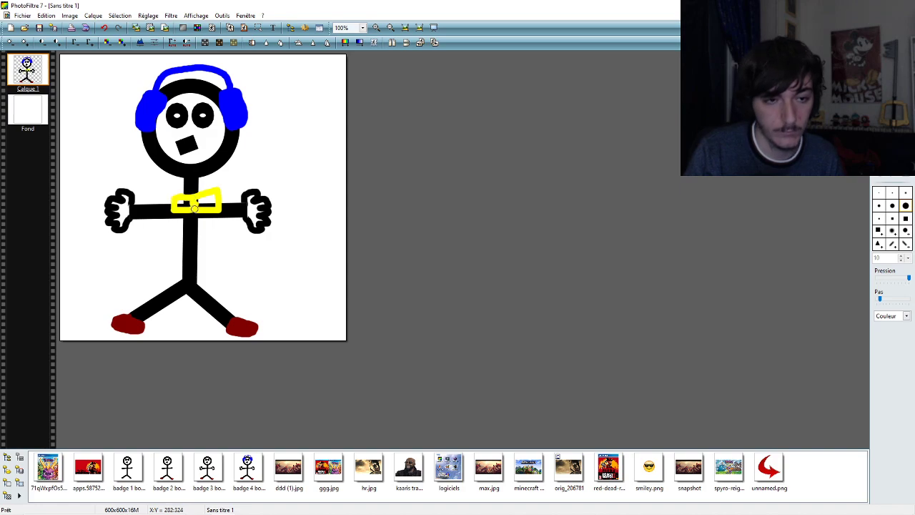
left_click(104, 27)
left_click(105, 27)
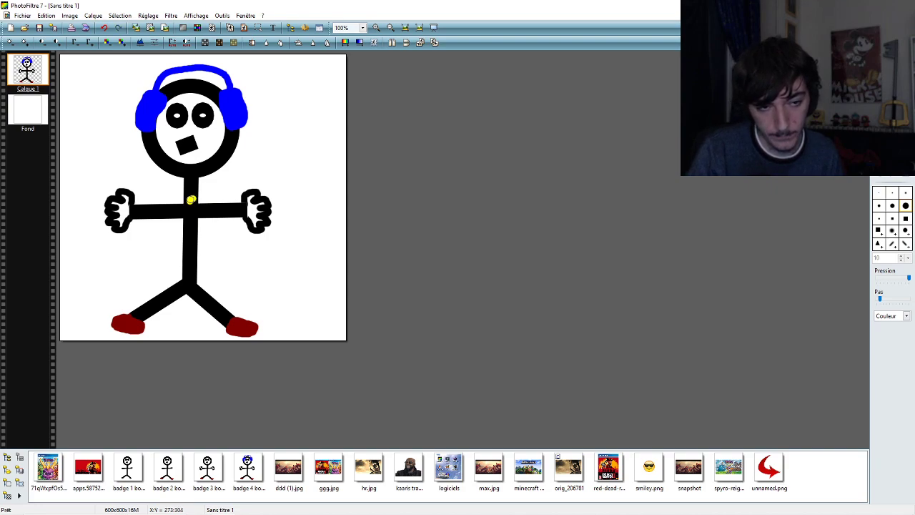
- Try to paint a yellow bow tie where the figure's neck meets the arms, and undo its brush strokes
mouse_move(191, 200)
left_mouse_down()
mouse_move(222, 189)
mouse_move(219, 200)
mouse_move(182, 208)
left_mouse_up()
left_click(103, 27)
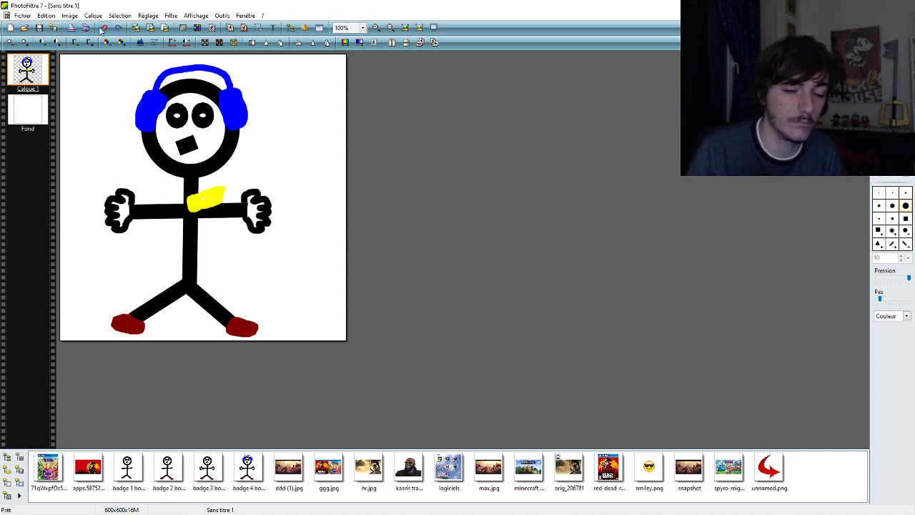
left_click(104, 27)
left_click(103, 27)
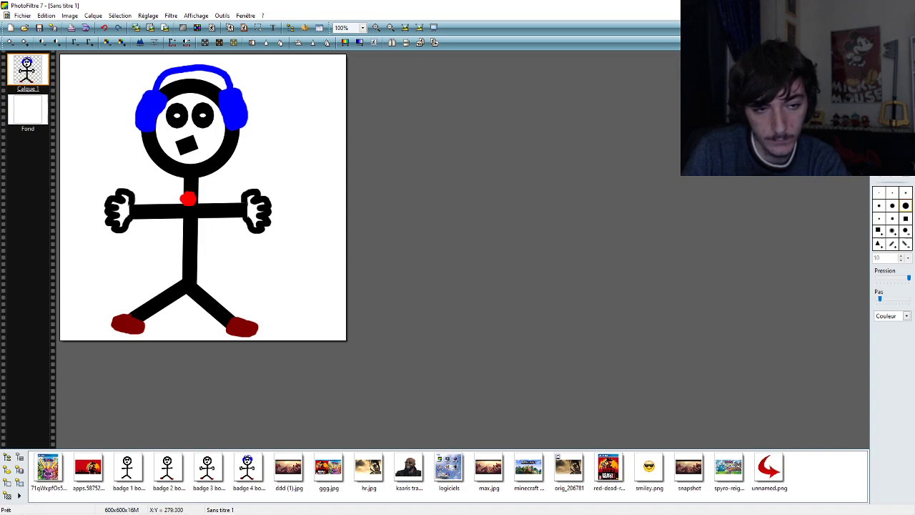
- Try to paint a solid red bow tie with a central knot at the base of the neck, and undo its strokes
mouse_move(191, 192)
left_mouse_down()
mouse_move(214, 183)
mouse_move(196, 202)
mouse_move(169, 188)
mouse_move(163, 202)
mouse_move(192, 203)
left_mouse_up()
left_click(103, 27)
left_click(104, 27)
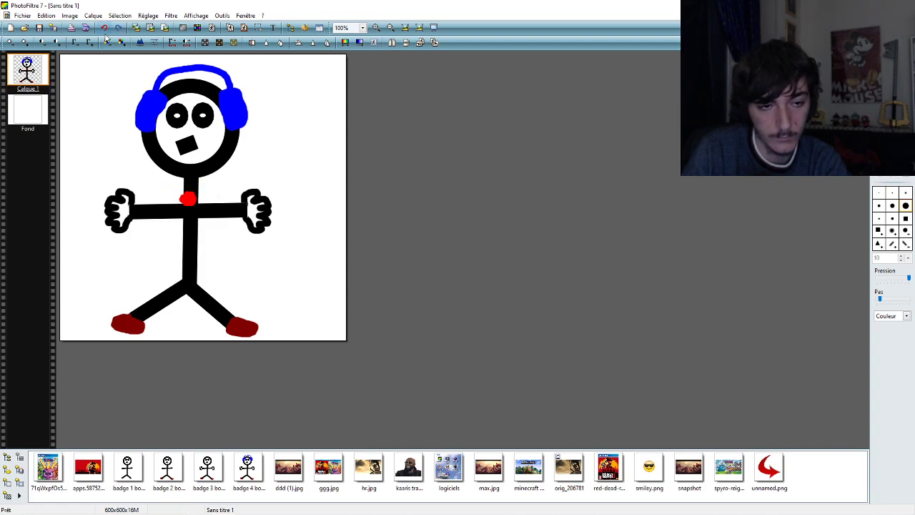
left_click(104, 27)
mouse_move(186, 200)
left_mouse_down()
mouse_move(190, 208)
mouse_move(214, 187)
mouse_move(218, 202)
mouse_move(164, 198)
mouse_move(168, 209)
mouse_move(220, 198)
left_mouse_up()
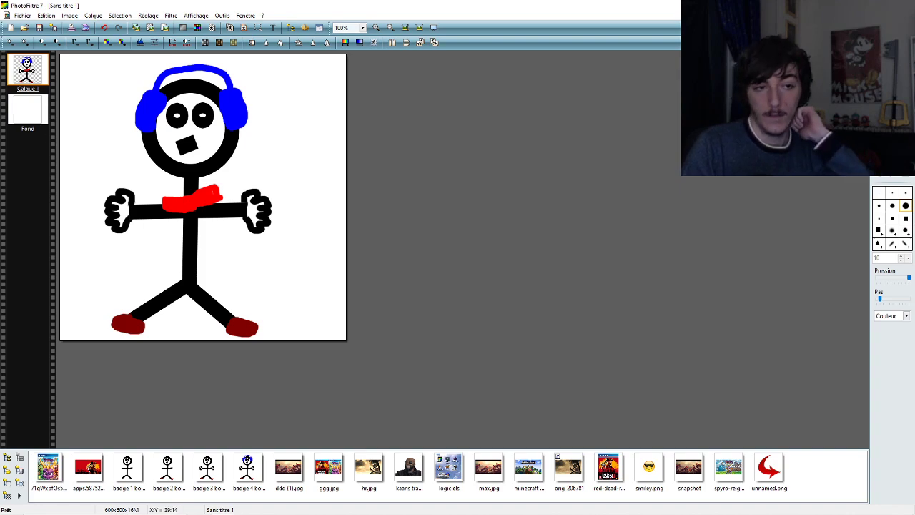
left_click(104, 27)
left_click(104, 27)
left_click(104, 27)
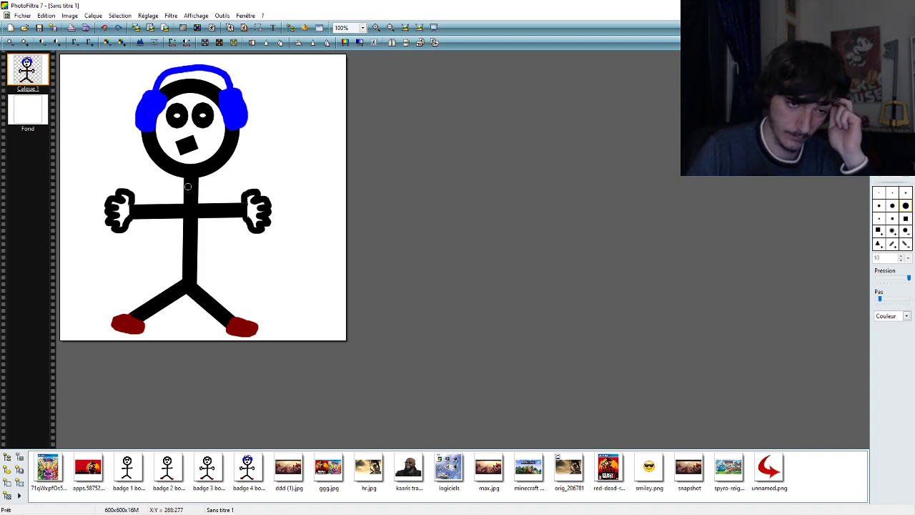
- Try to outline a red bow tie with two open loops, plus a single yellow stroke across the neck, and undo both
mouse_move(188, 199)
left_mouse_down()
mouse_move(189, 206)
mouse_move(215, 193)
mouse_move(217, 203)
mouse_move(198, 207)
mouse_move(165, 191)
mouse_move(160, 209)
mouse_move(175, 207)
left_mouse_up()
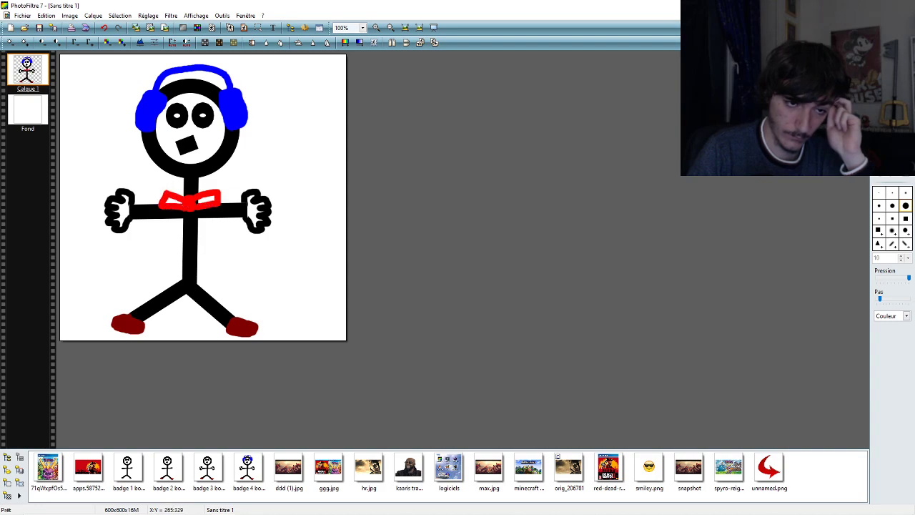
left_click(104, 28)
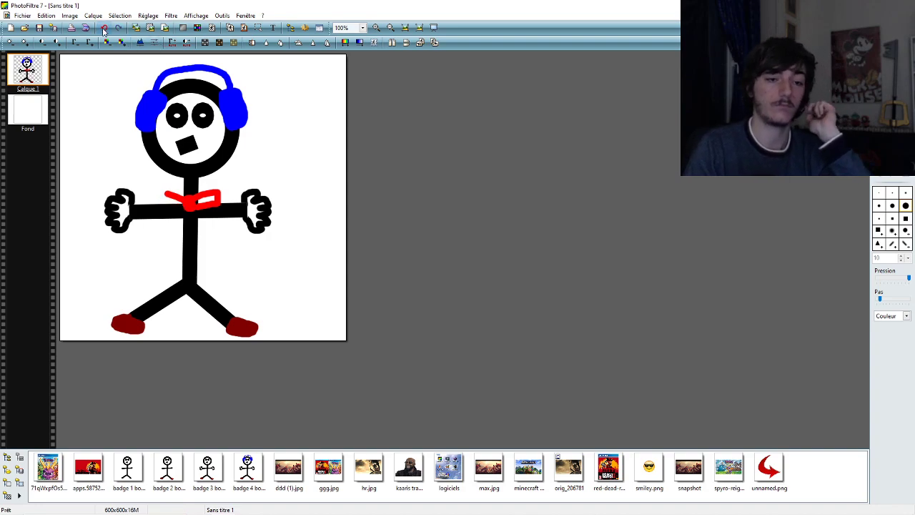
left_click(104, 28)
left_click(103, 27)
left_click(104, 27)
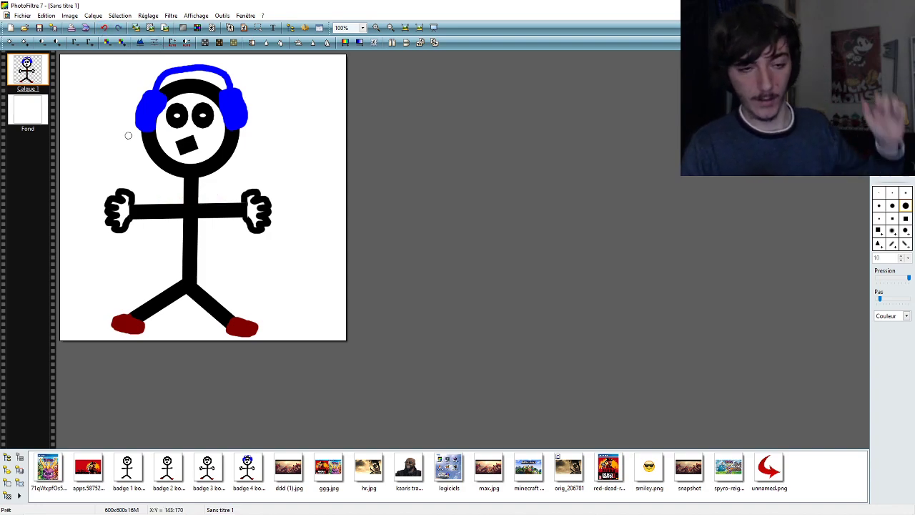
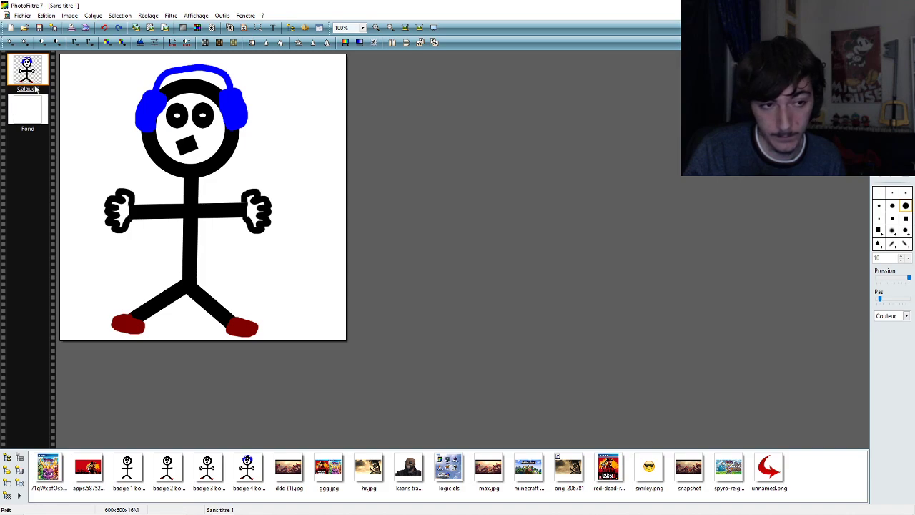
left_click_drag(180, 191, 193, 213)
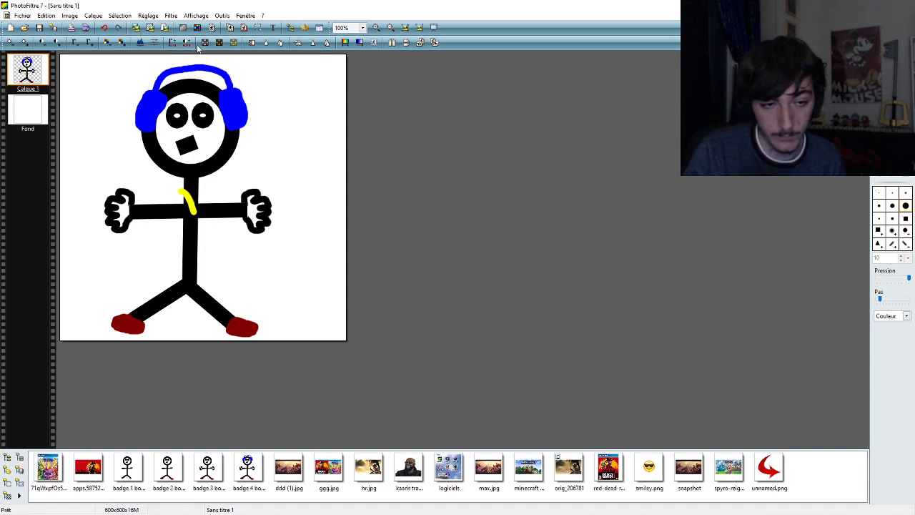
left_click(102, 27)
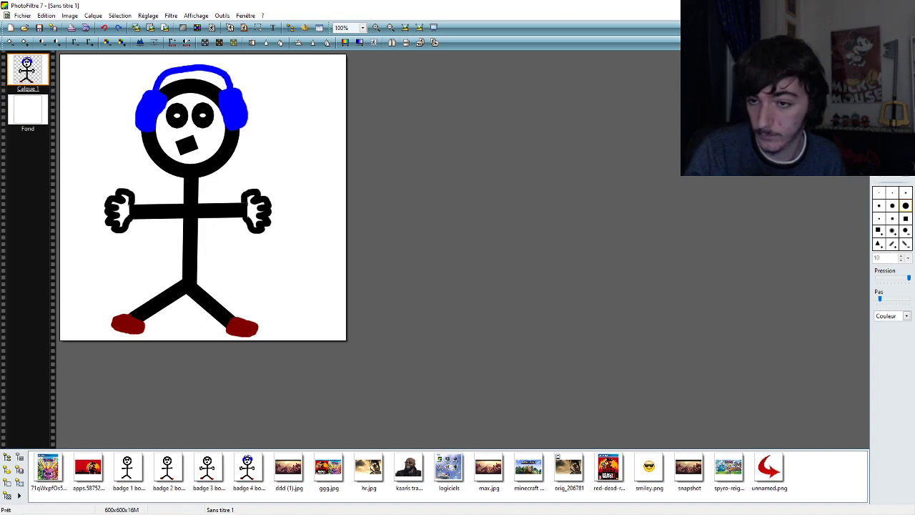
- Switch to the selection tool and turn on the Remplir option, keeping the pasted figure layer in place
left_click(895, 165)
left_click(895, 166)
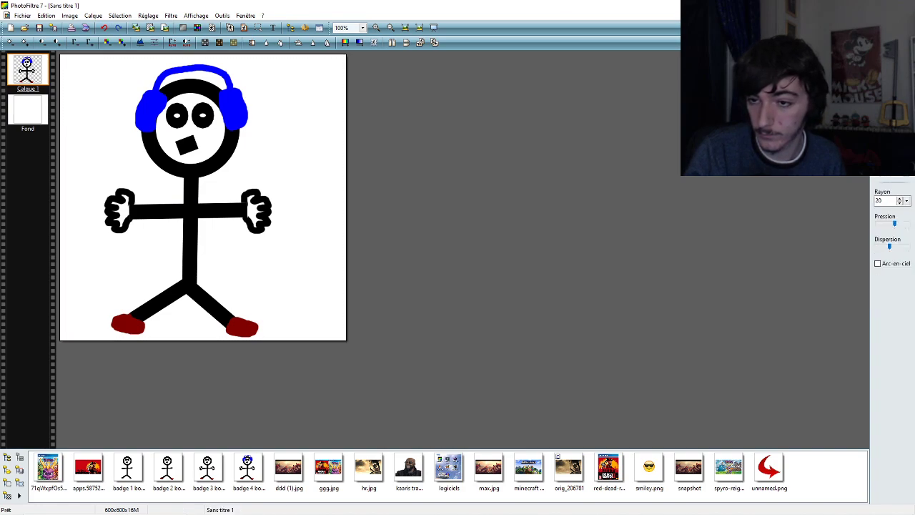
left_click(884, 65)
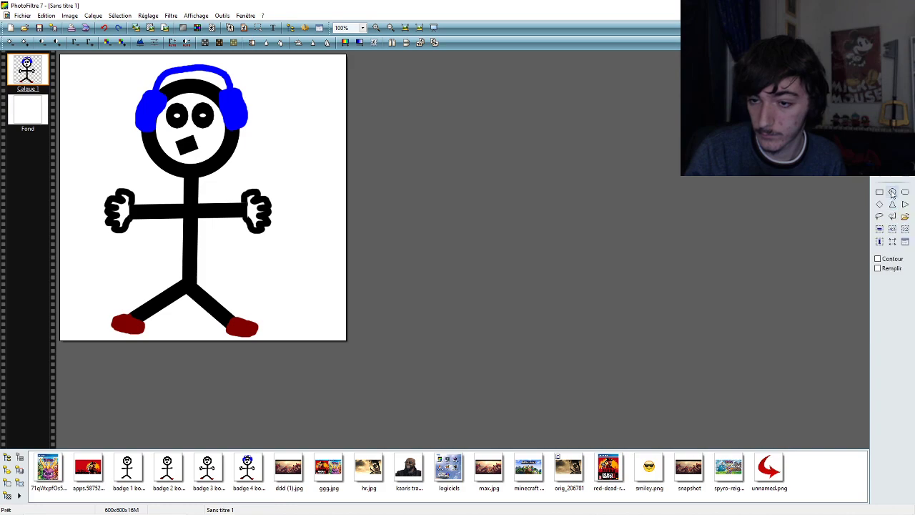
left_click_drag(186, 188, 195, 199)
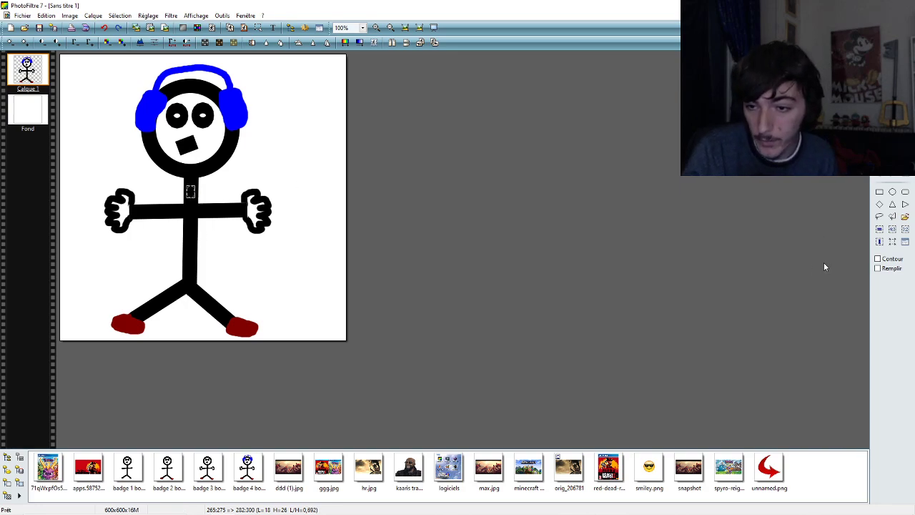
left_click(879, 268)
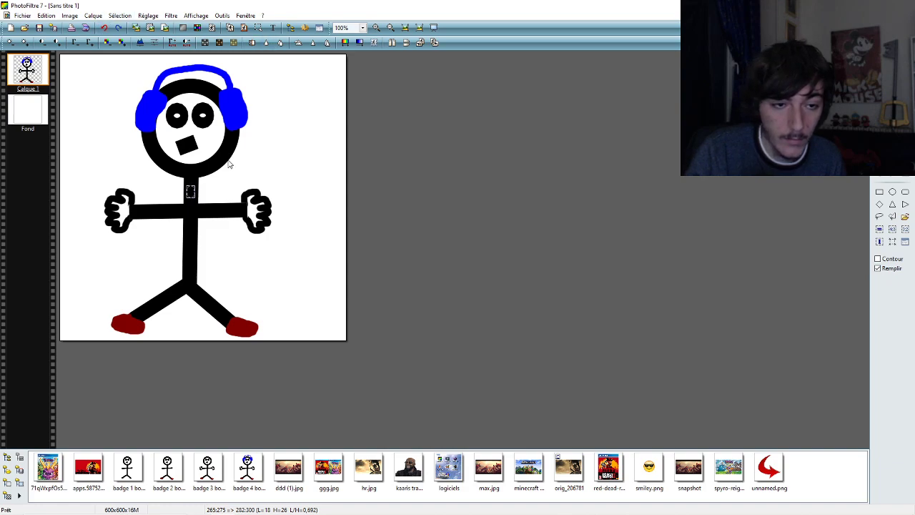
left_click(105, 30)
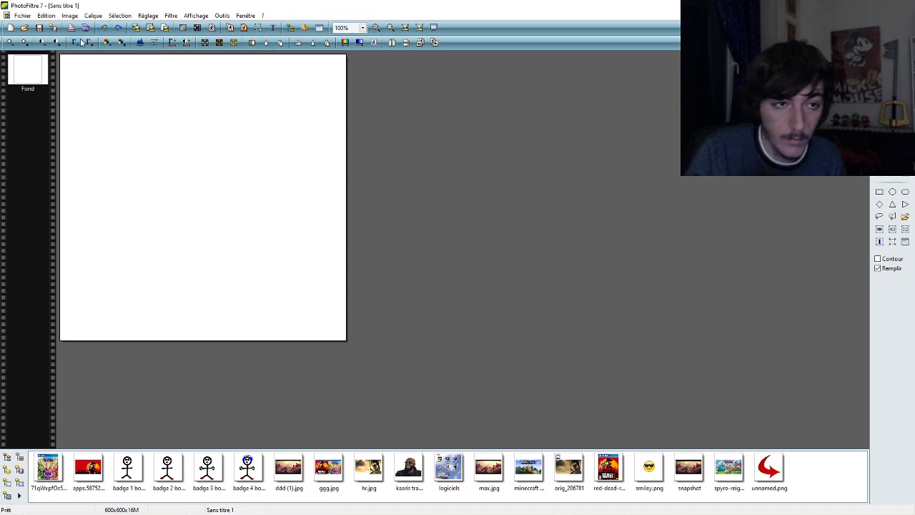
left_click(118, 28)
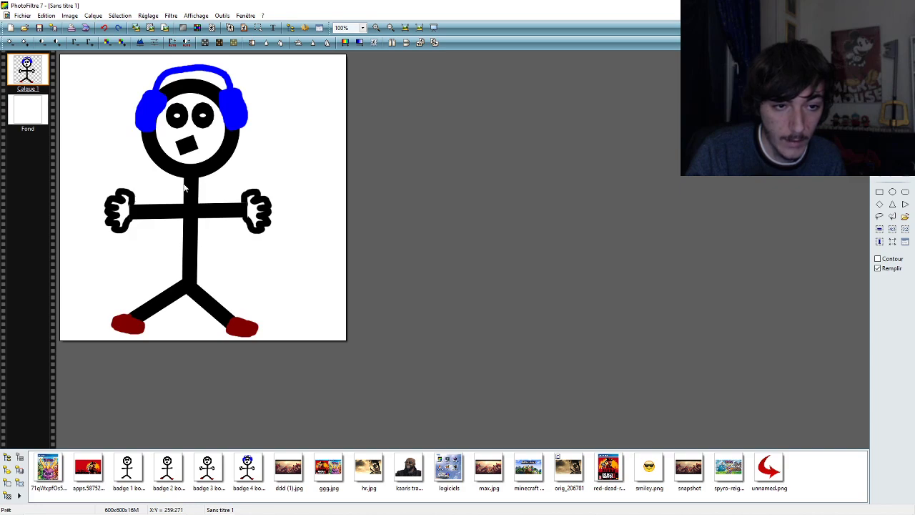
- Try to clear an elliptical area of about 17 by 28 pixels on the neck to white, and undo it
left_click_drag(186, 187, 194, 200)
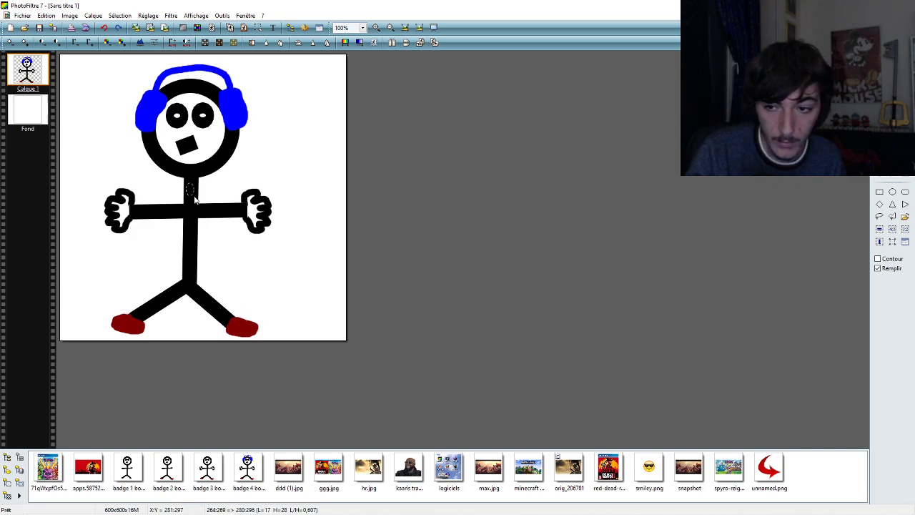
key("Delete")
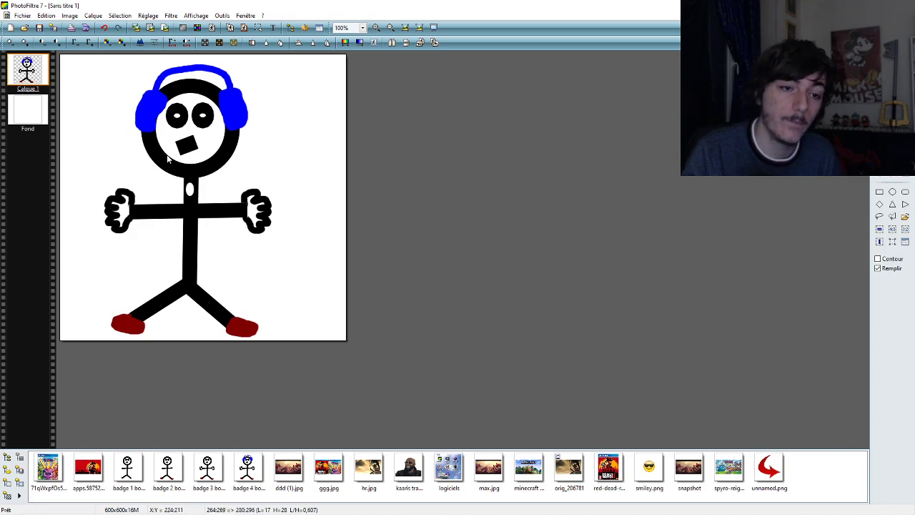
left_click(103, 28)
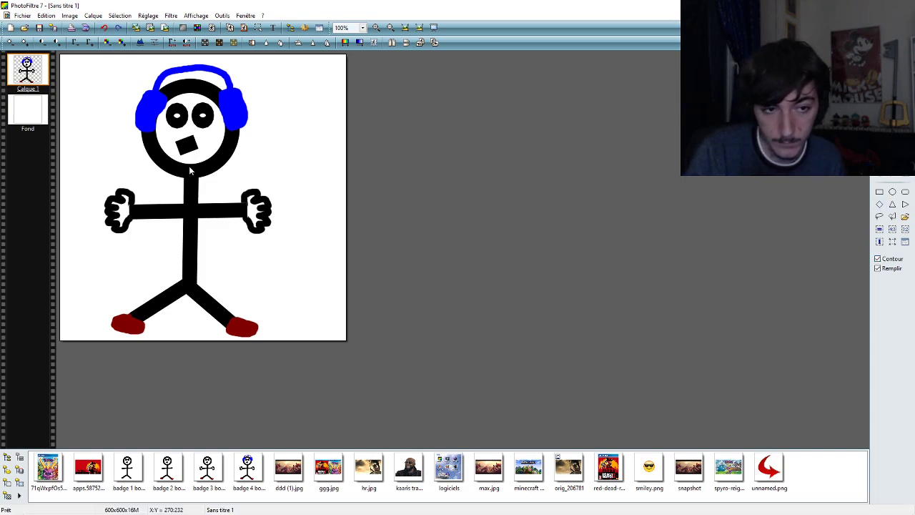
- Try to place a small yellow ellipse on the neck as a button with Contour and Remplir on, and undo each attempt
left_click_drag(186, 184, 194, 200)
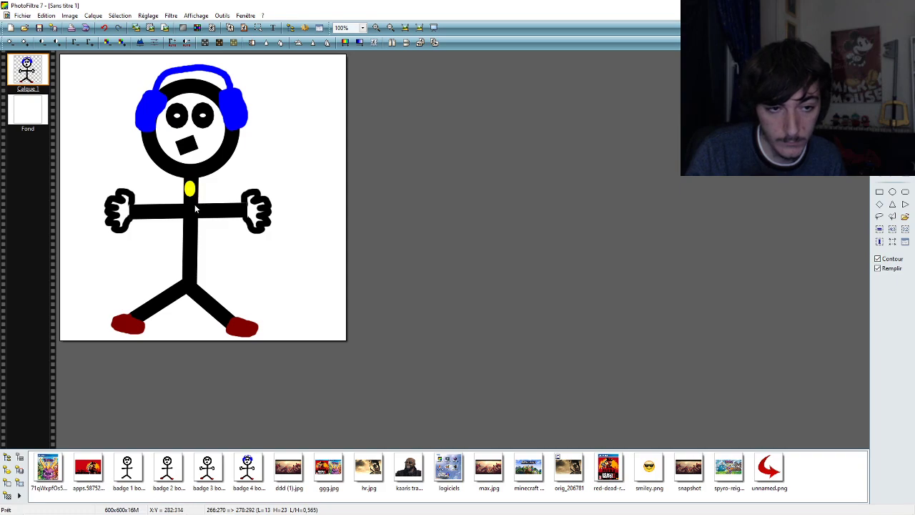
left_click(104, 27)
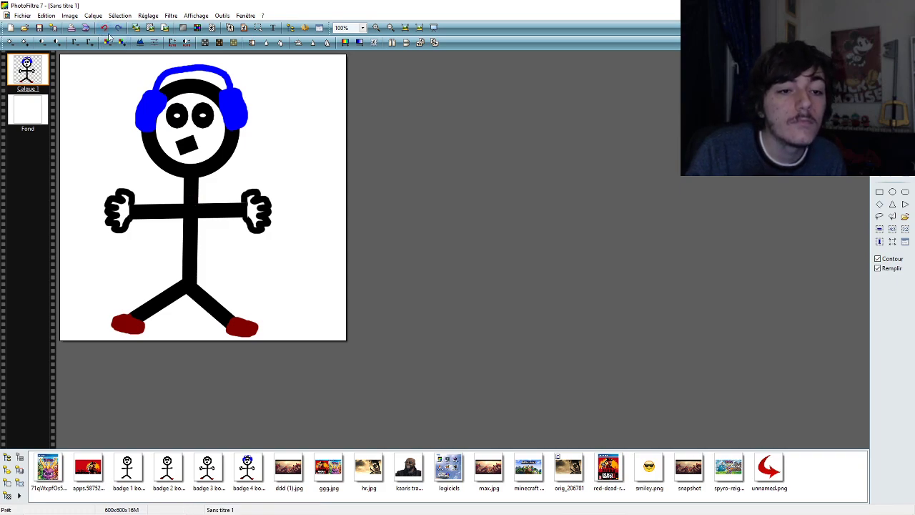
left_click_drag(188, 189, 196, 201)
left_click(105, 27)
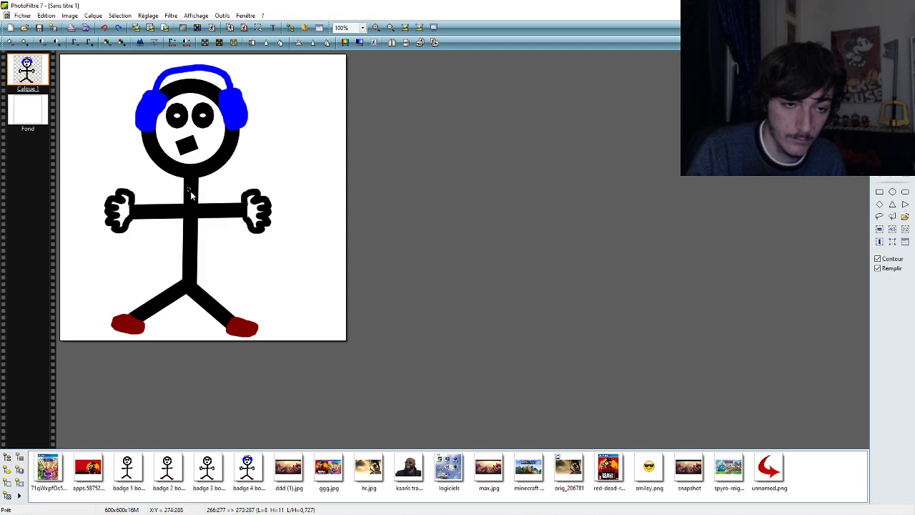
left_click_drag(188, 190, 194, 200)
left_click(104, 28)
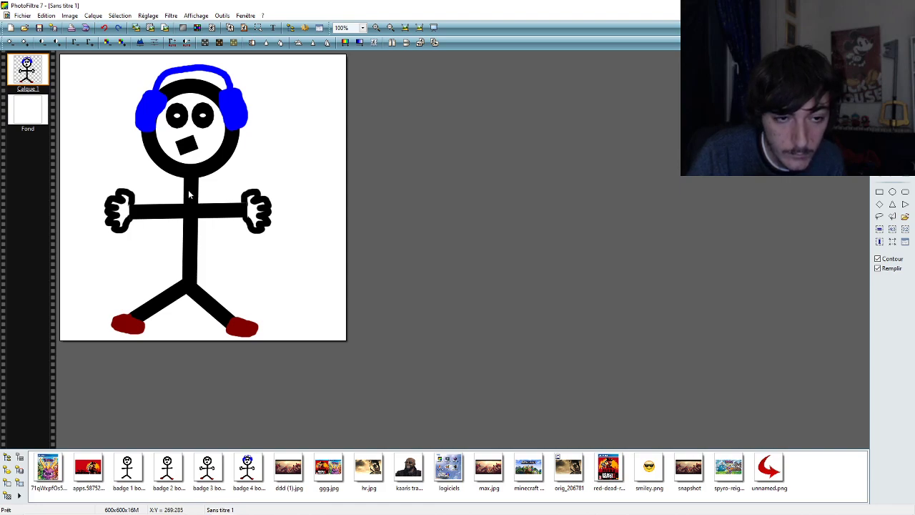
left_click_drag(188, 193, 194, 201)
left_click(104, 29)
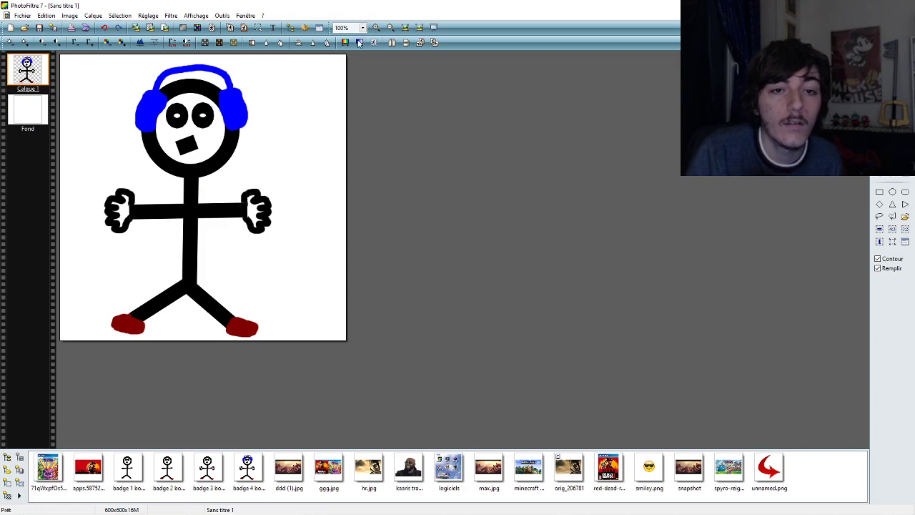
- At 200% zoom, try a yellow-outlined elliptical button of about 18 by 21 pixels on the neck, and undo it
left_click(363, 27)
left_click(361, 129)
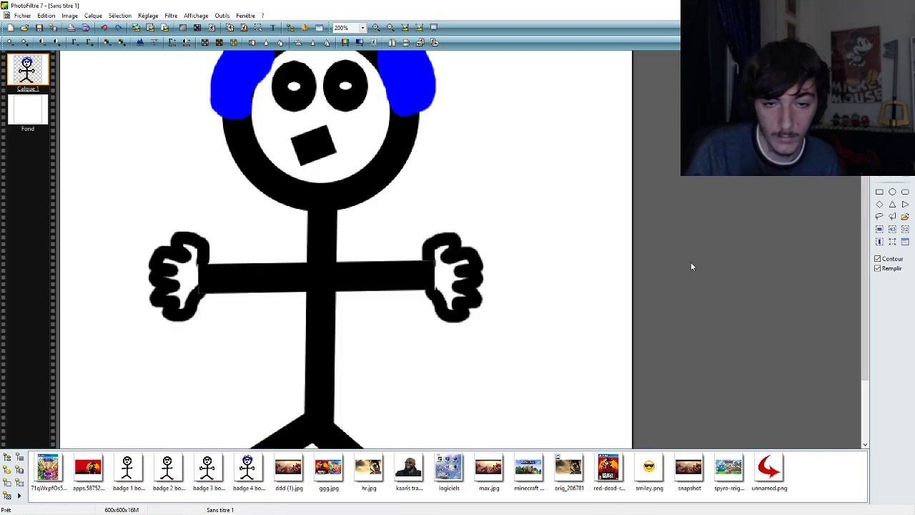
left_click_drag(866, 286, 866, 316)
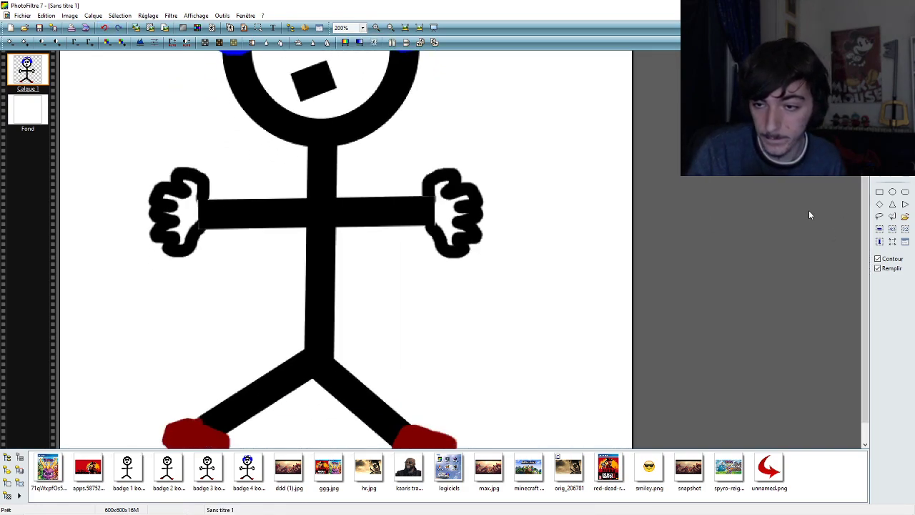
left_click_drag(313, 162, 328, 186)
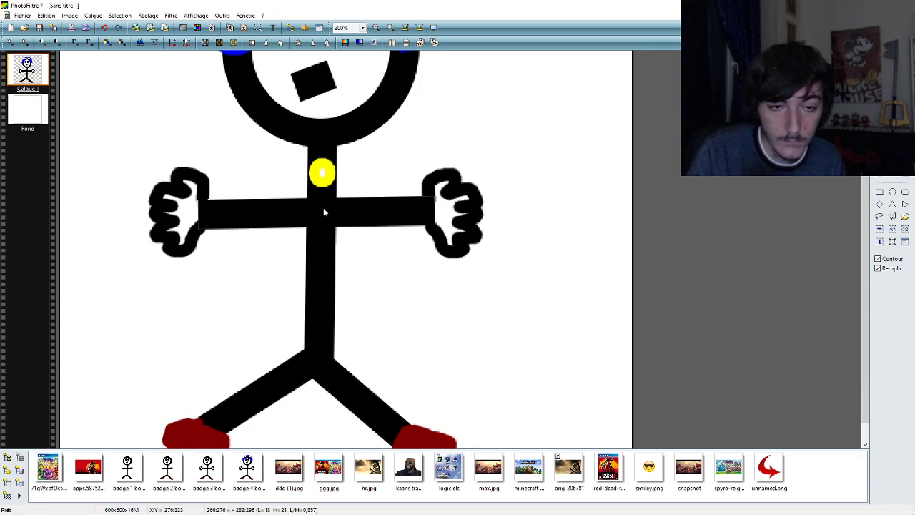
key("ctrl+z")
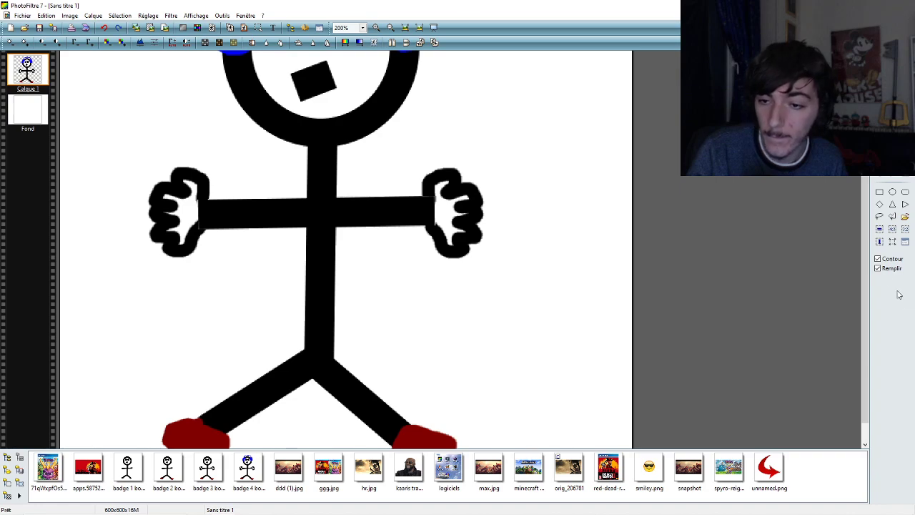
- With Contour off, draw three white filled elliptical buttons of about 18 by 22 pixels in a column down the neck and torso
left_click(878, 259)
left_click_drag(314, 160, 329, 180)
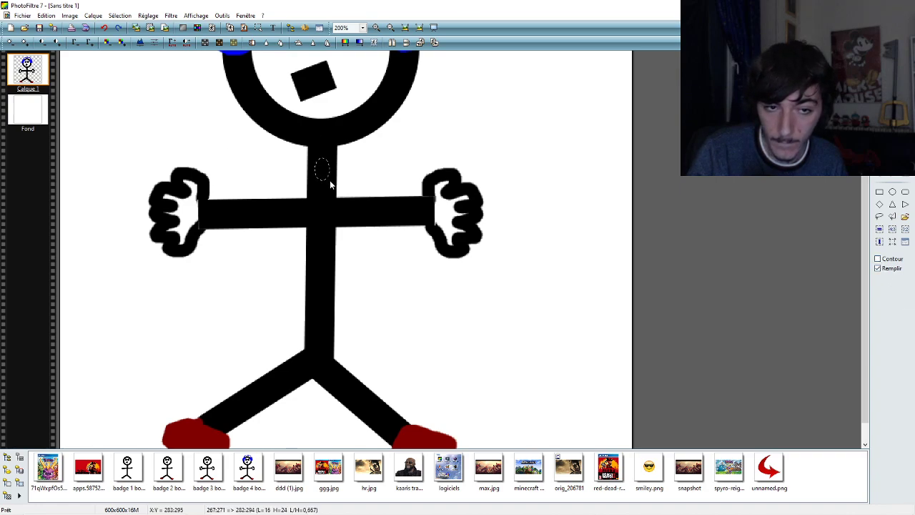
left_click(104, 28)
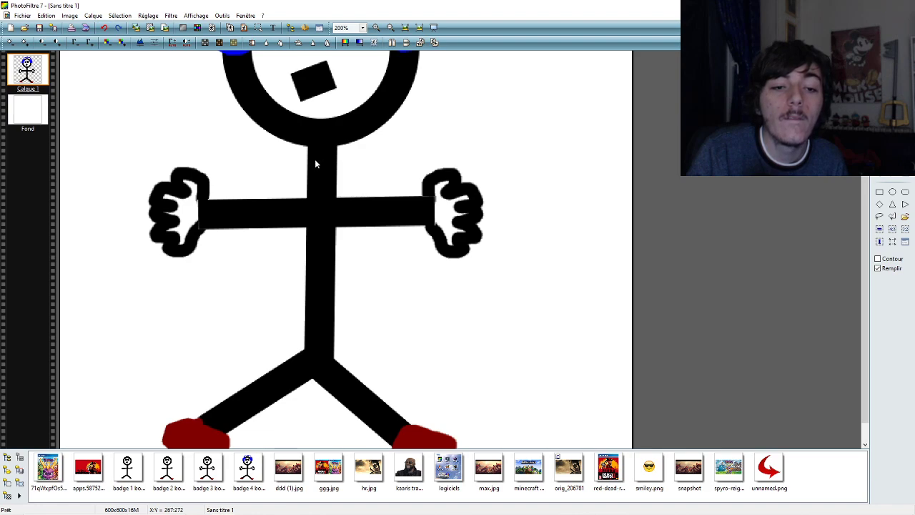
left_click_drag(312, 169, 331, 234)
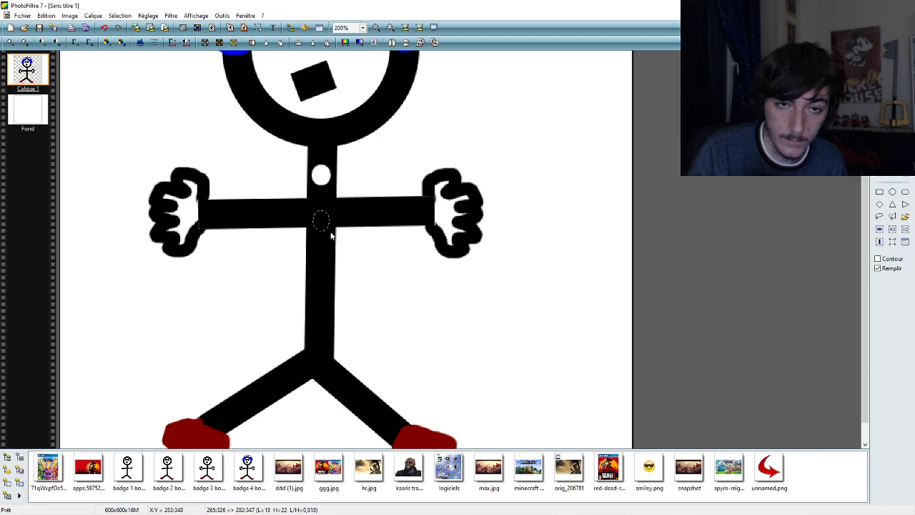
left_click_drag(331, 235, 329, 276)
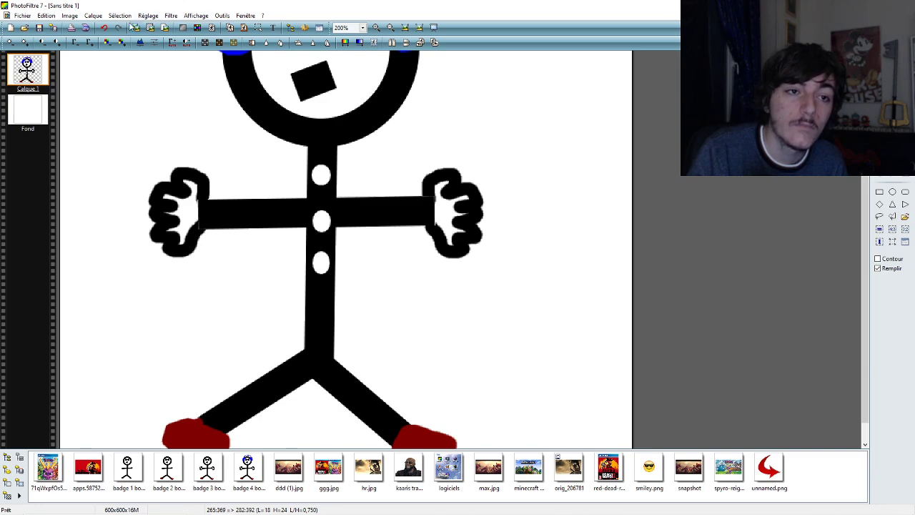
left_click(105, 29)
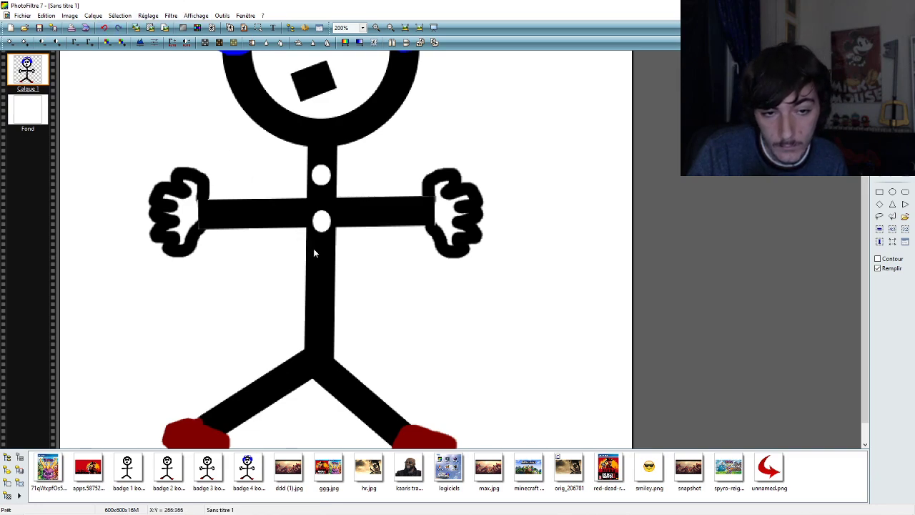
left_click_drag(315, 255, 327, 271)
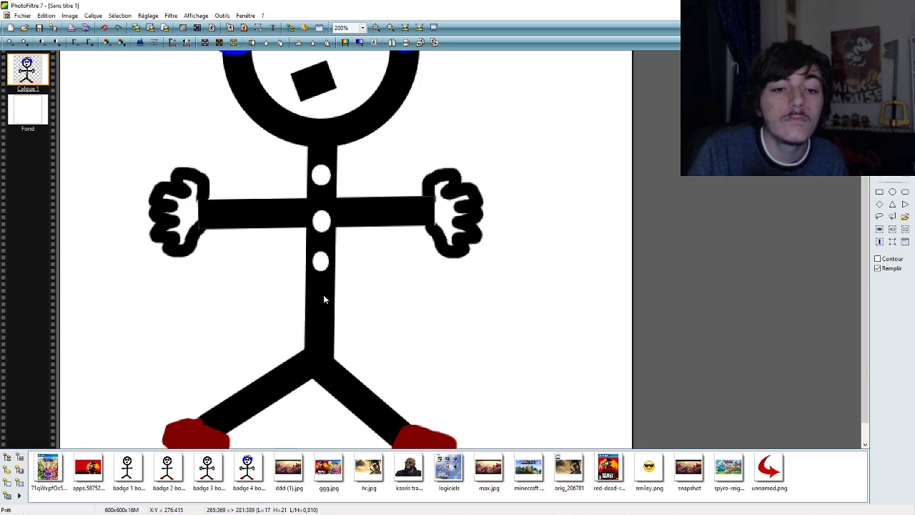
- Undo the third button, try redrawing it on the torso at about 18 by 24 and 19 by 24 pixels, and undo each attempt
key("Return")
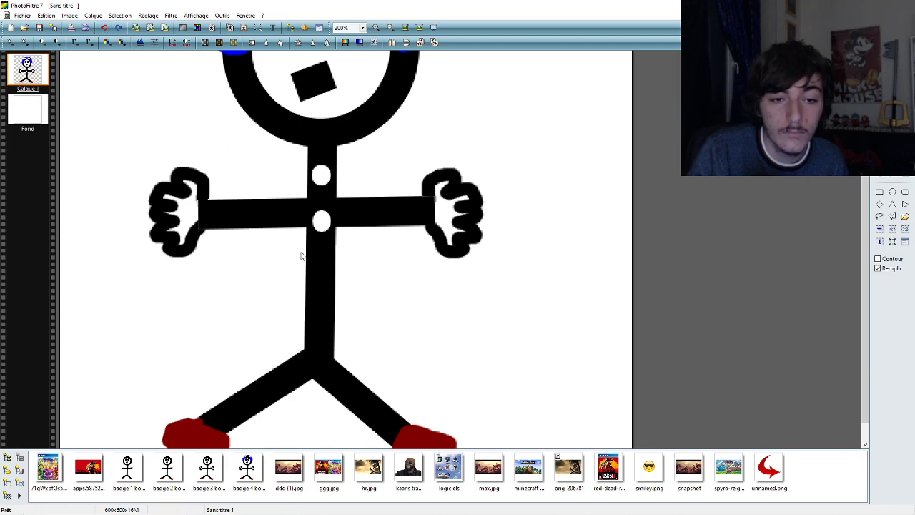
left_click_drag(312, 252, 328, 270)
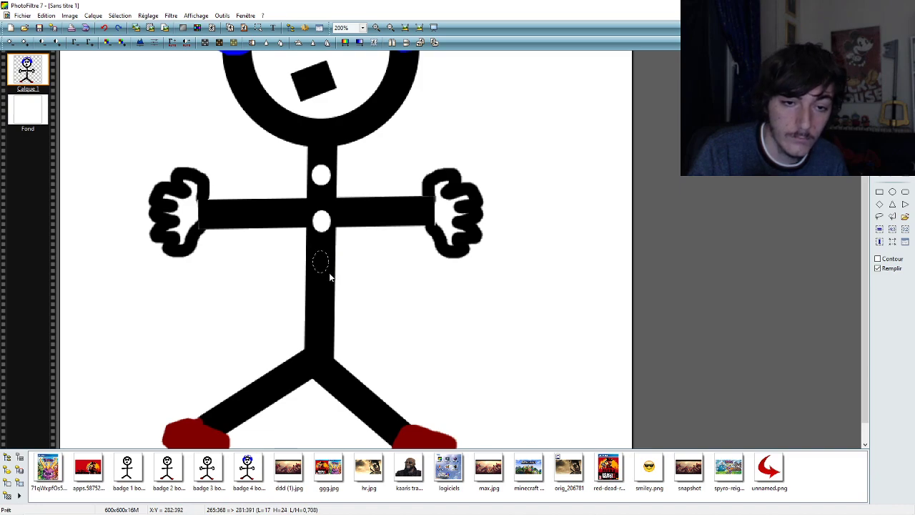
key("Return")
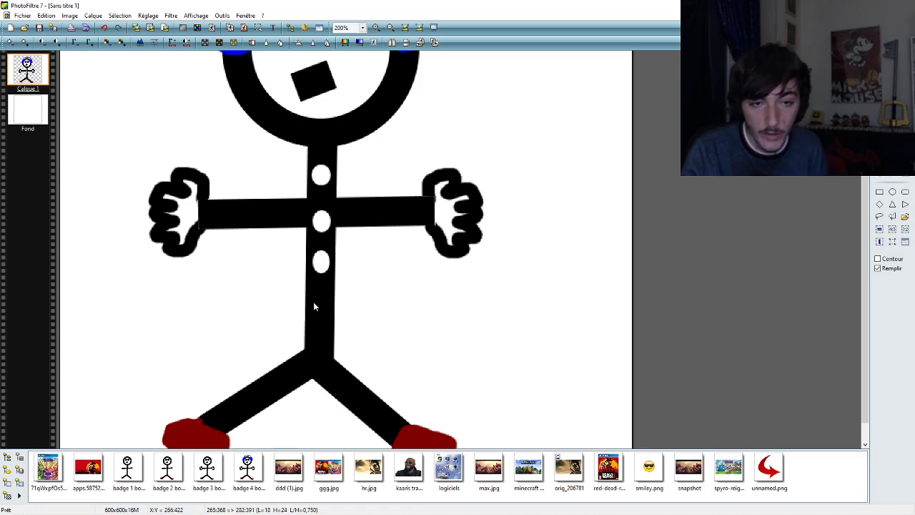
key("ctrl+z")
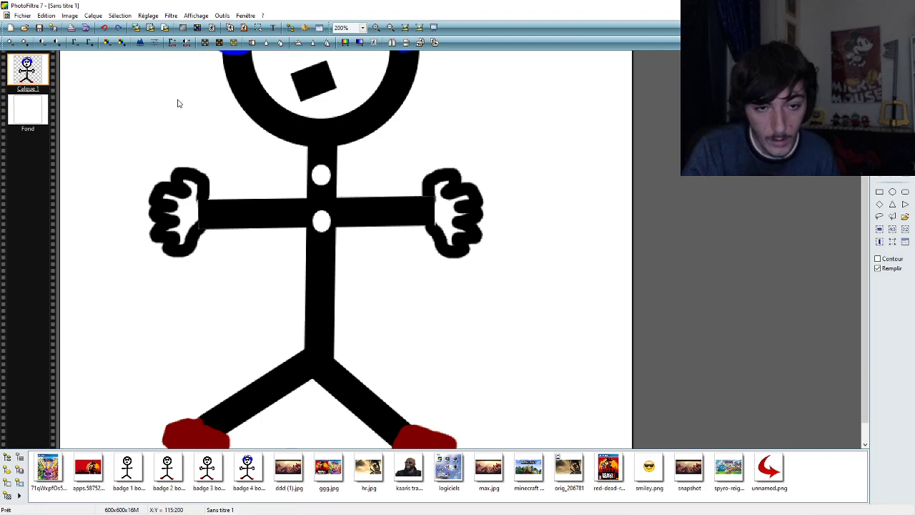
left_click_drag(313, 255, 327, 271)
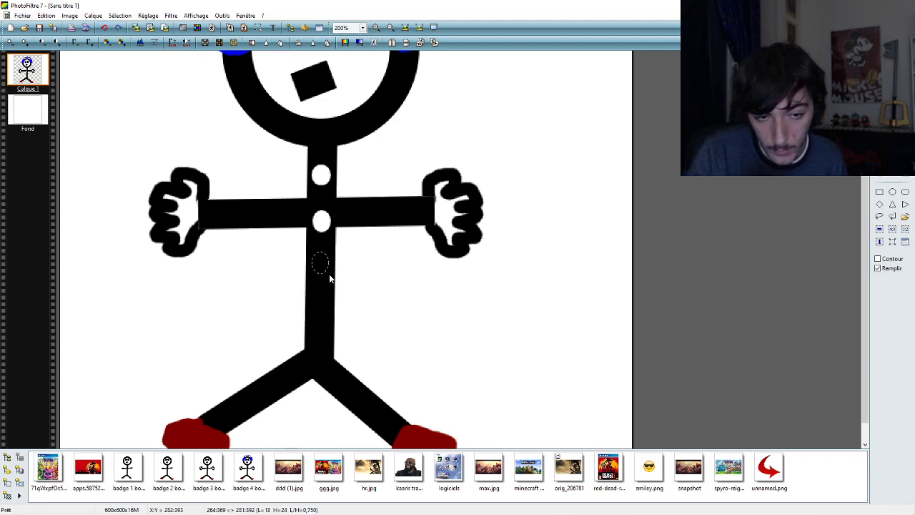
key("Return")
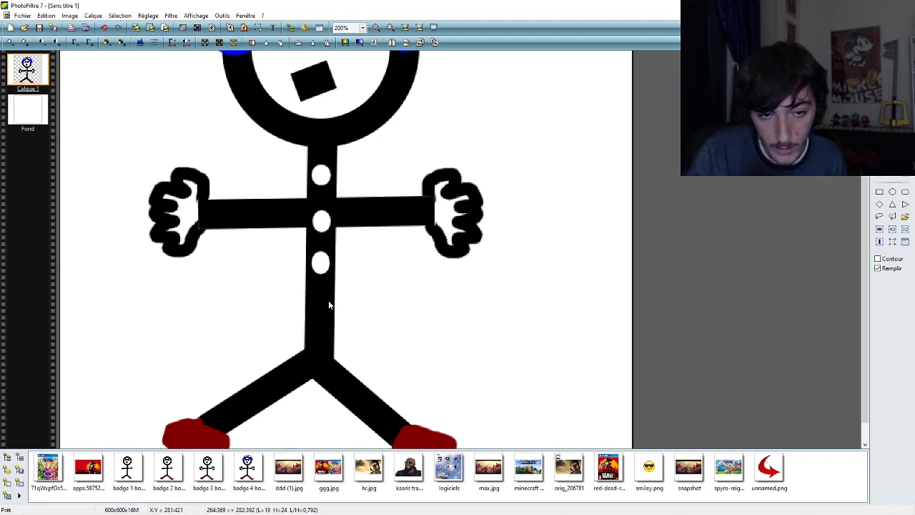
left_click(102, 30)
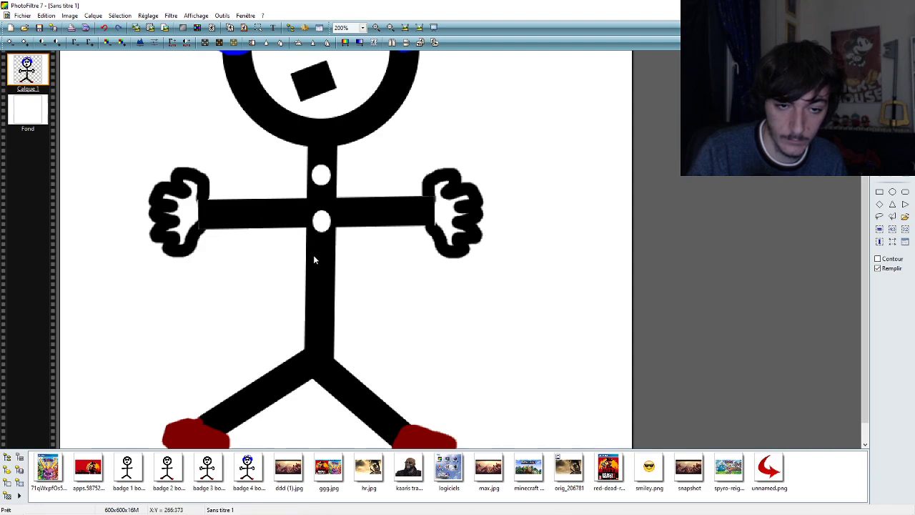
- Try the third white elliptical button at about 17 by 22 and 20 by 25 pixels, and undo both attempts
left_click_drag(314, 256, 331, 279)
key("Delete")
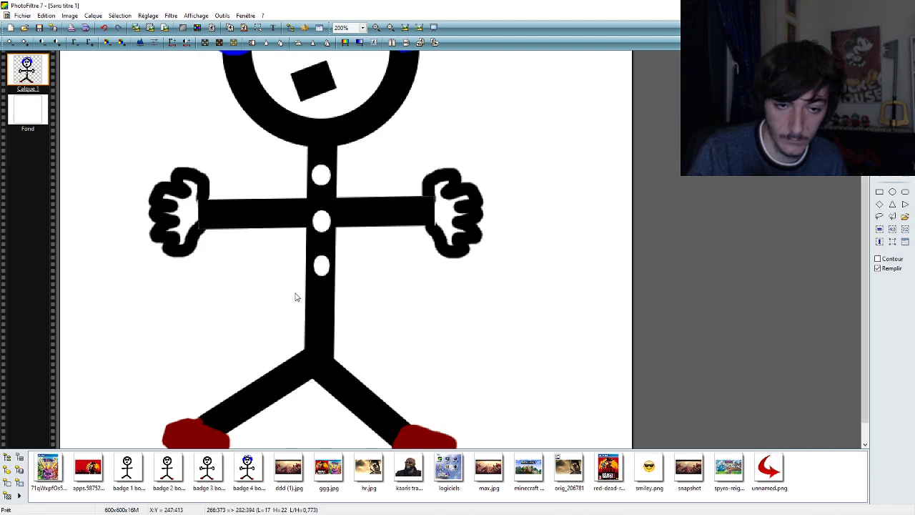
left_click(104, 27)
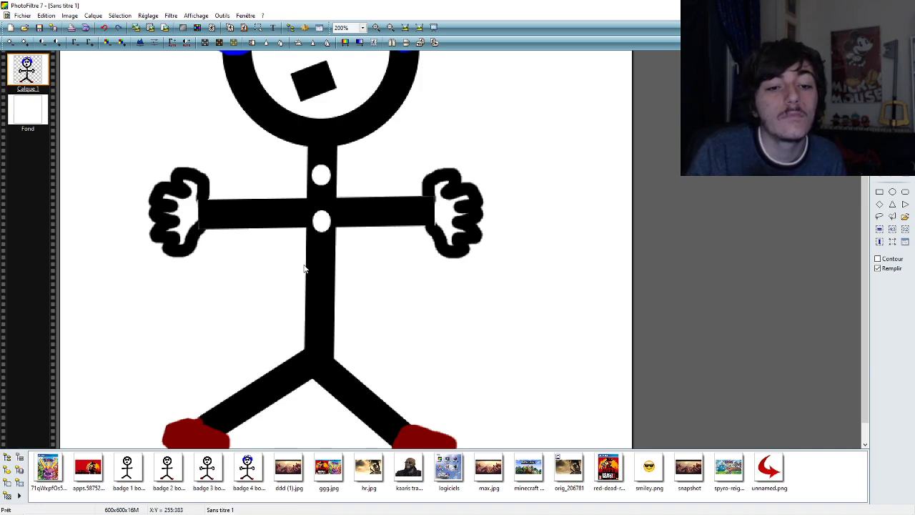
left_click_drag(312, 255, 331, 283)
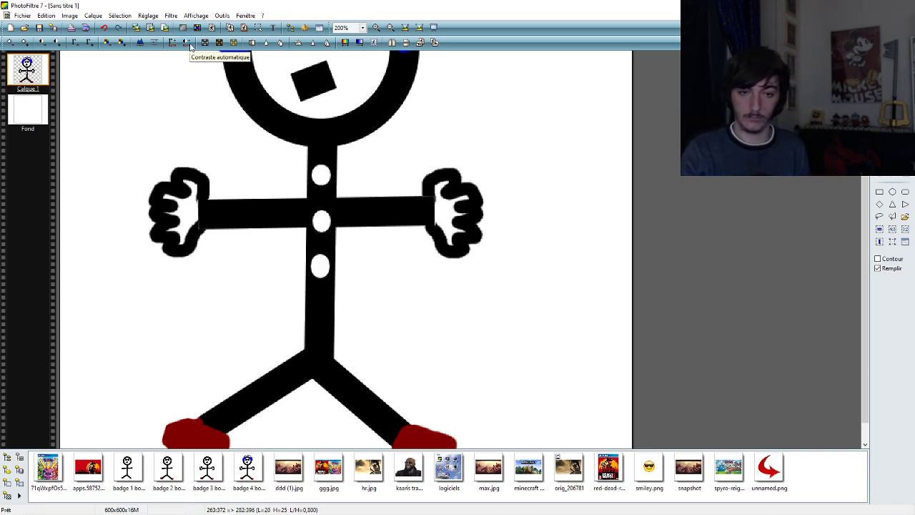
left_click(103, 28)
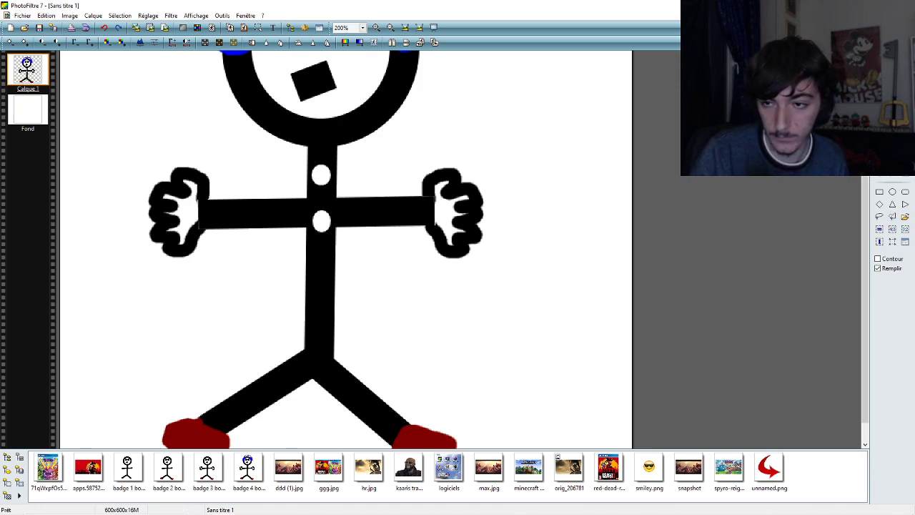
left_click(892, 242)
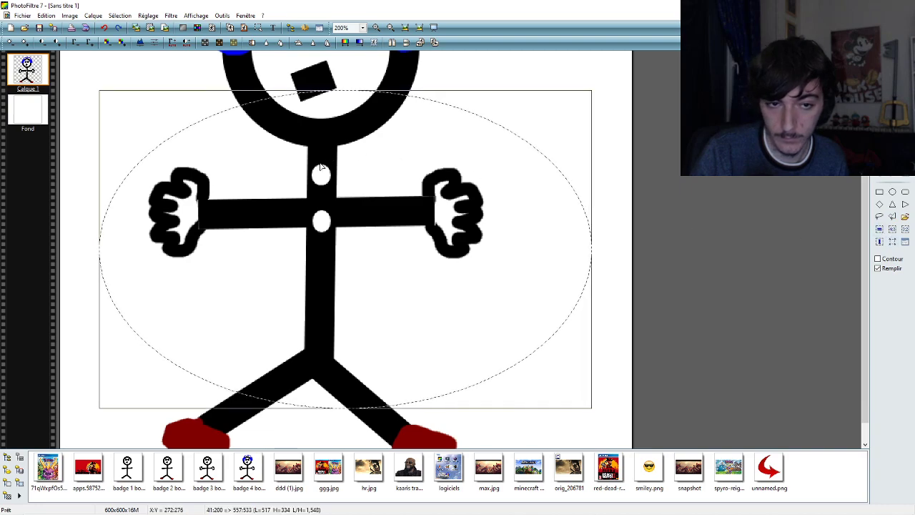
left_click_drag(99, 89, 314, 172)
left_click_drag(325, 263, 323, 193)
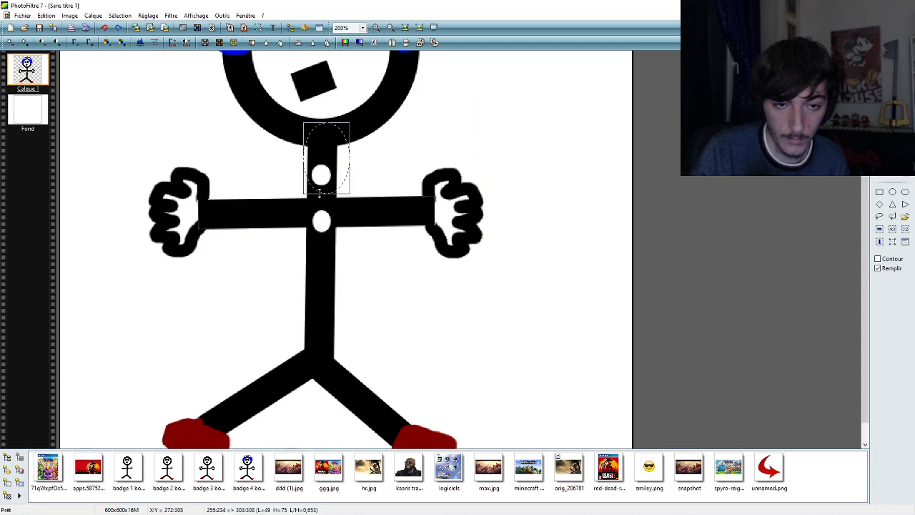
left_click_drag(348, 162, 334, 162)
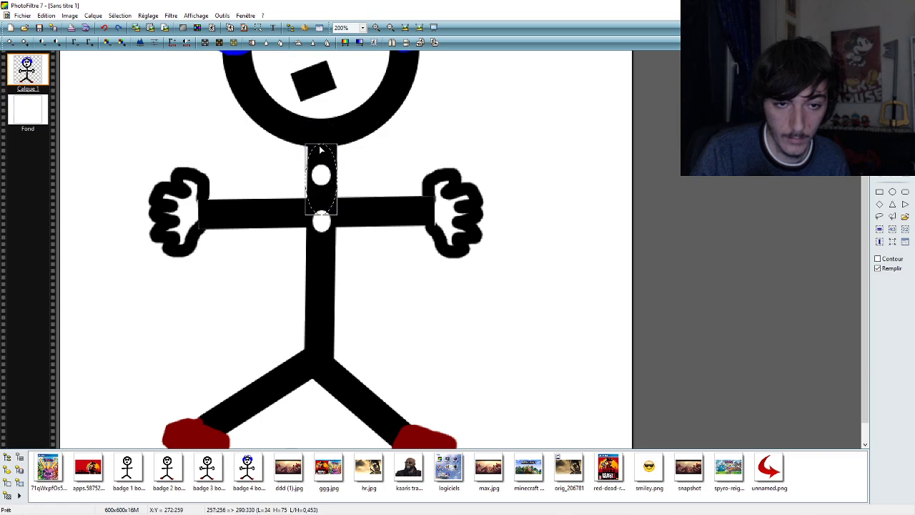
left_click(309, 172)
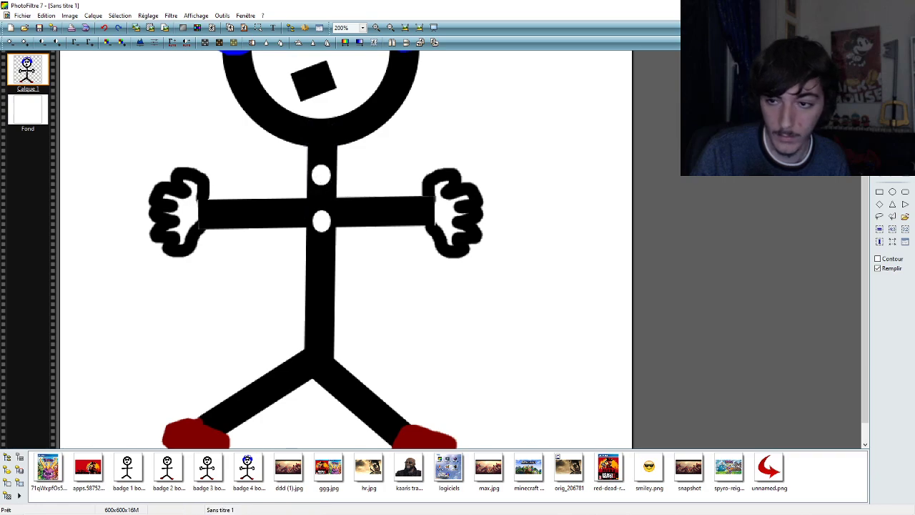
left_click(892, 229)
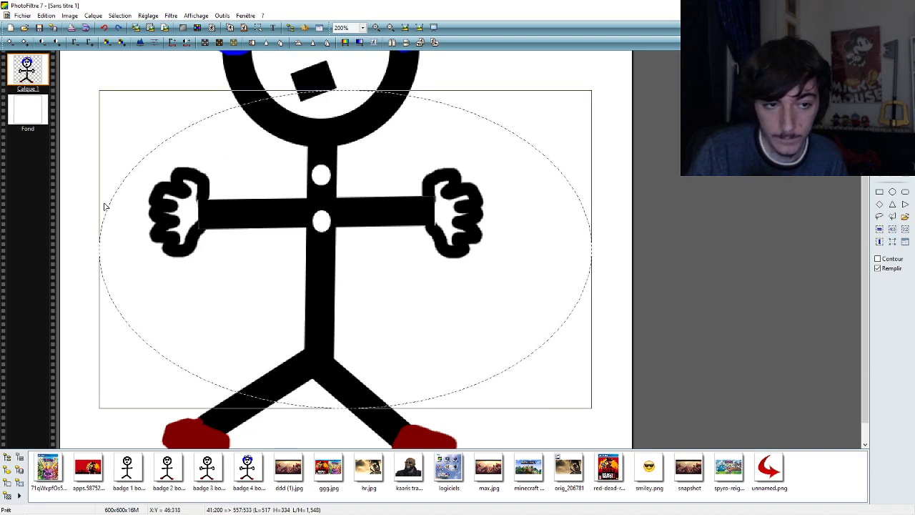
left_click_drag(99, 205, 265, 188)
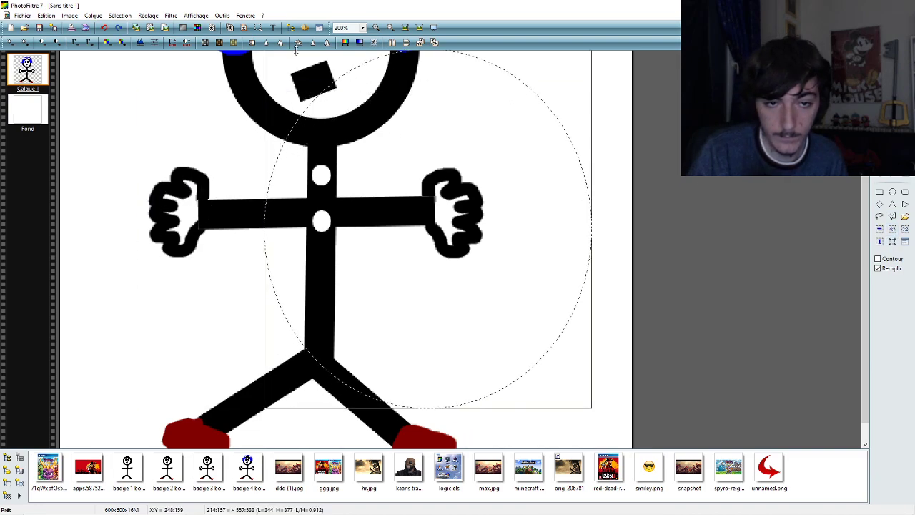
left_click_drag(325, 91, 325, 139)
left_click_drag(426, 256, 358, 188)
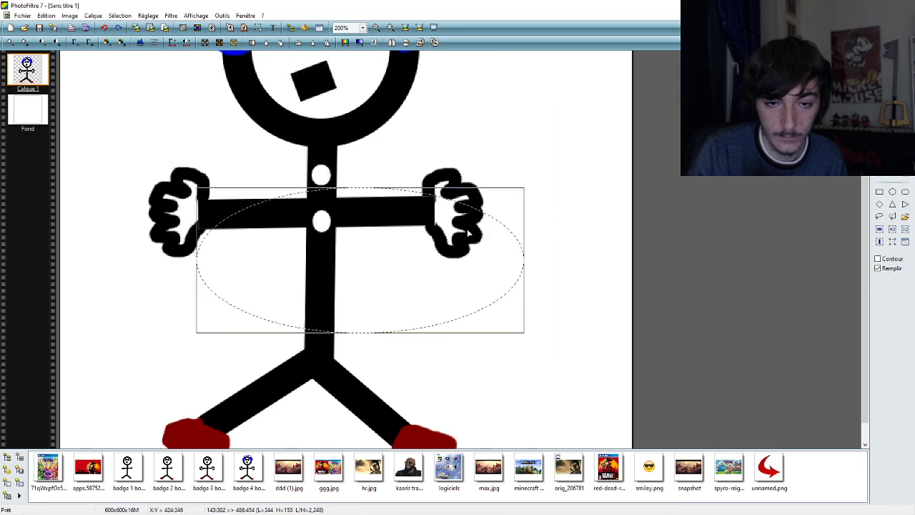
left_click(526, 259)
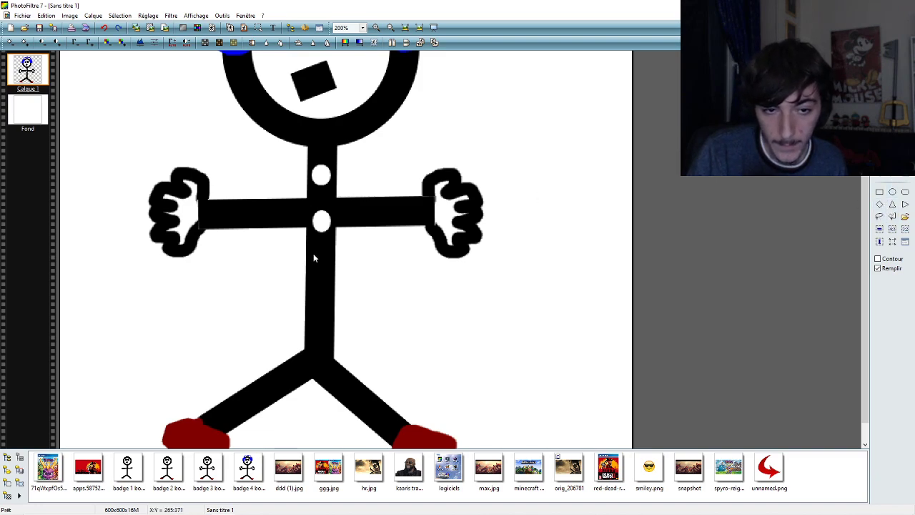
- Draw the third white elliptical button, about 19 by 24 pixels, on the torso just below the arms
left_click_drag(313, 254, 325, 276)
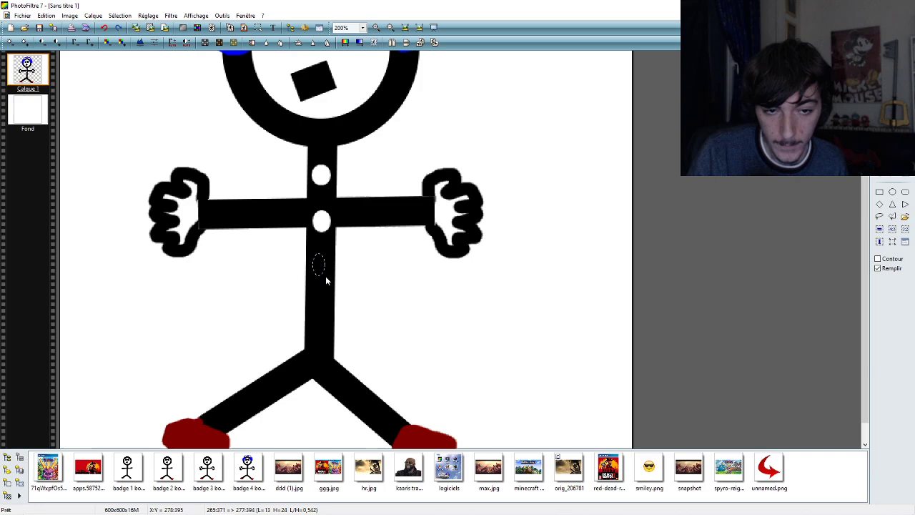
left_click(103, 28)
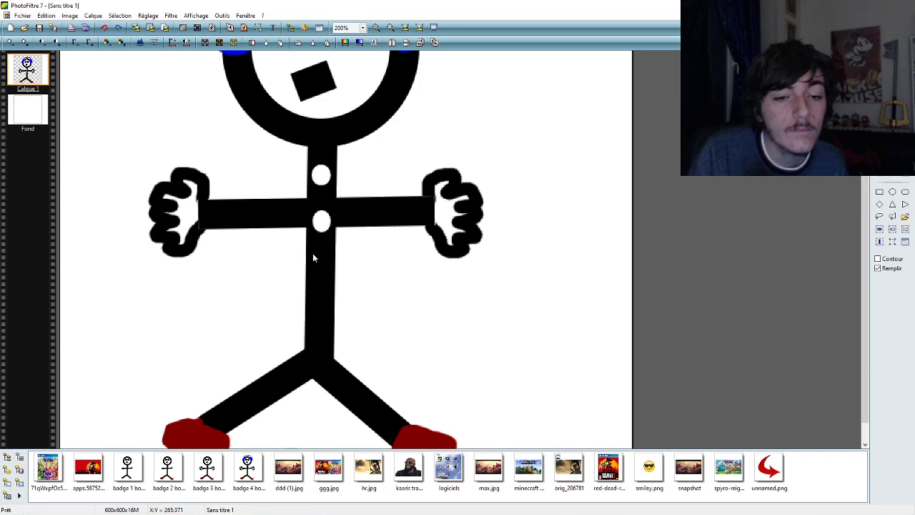
left_click_drag(312, 253, 332, 280)
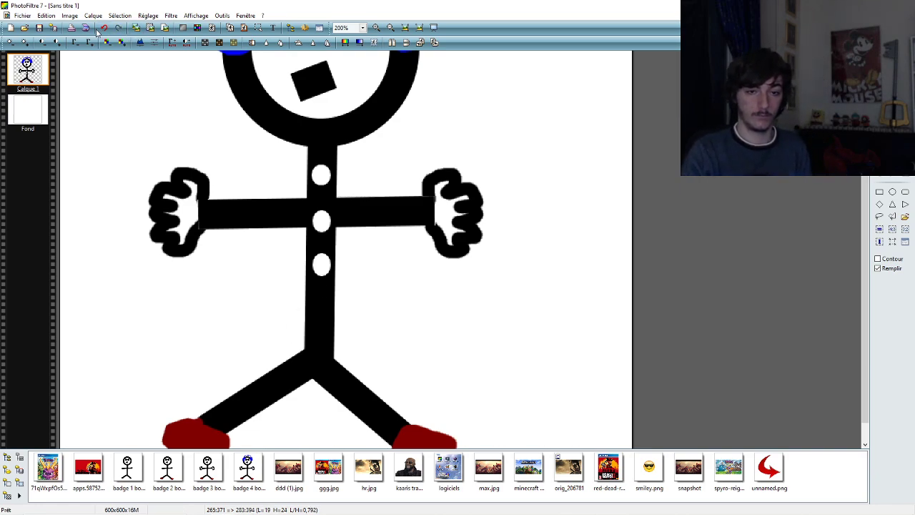
- Try a fourth white elliptical button of about 18 by 26 and 19 by 27 pixels on the lower torso, and undo both attempts
left_click(362, 28)
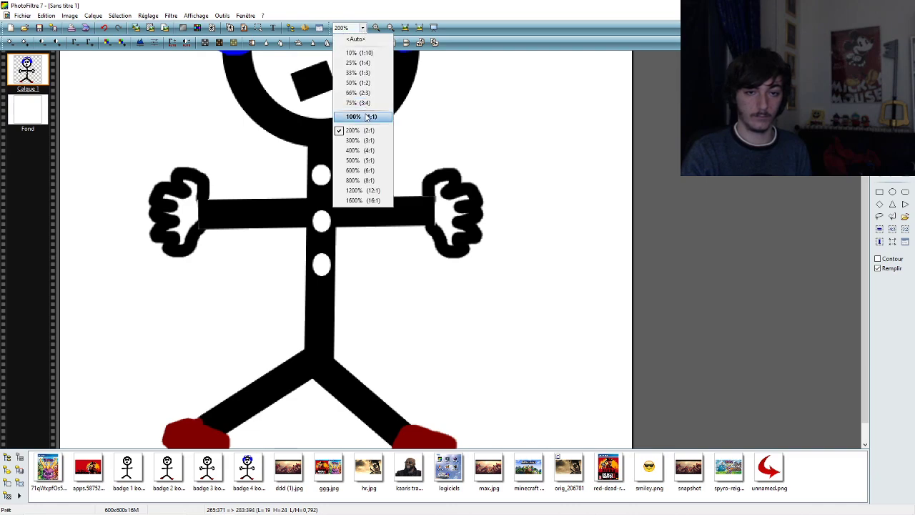
left_click(368, 116)
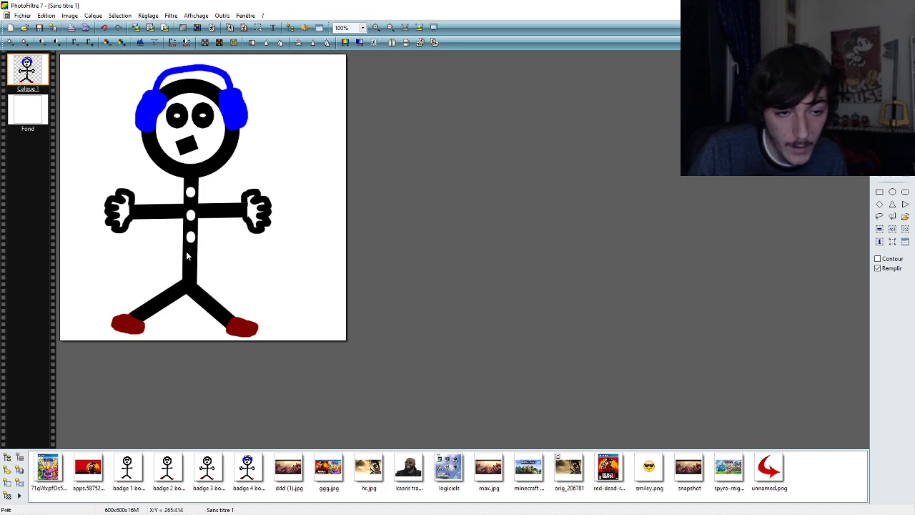
left_click_drag(187, 259, 196, 267)
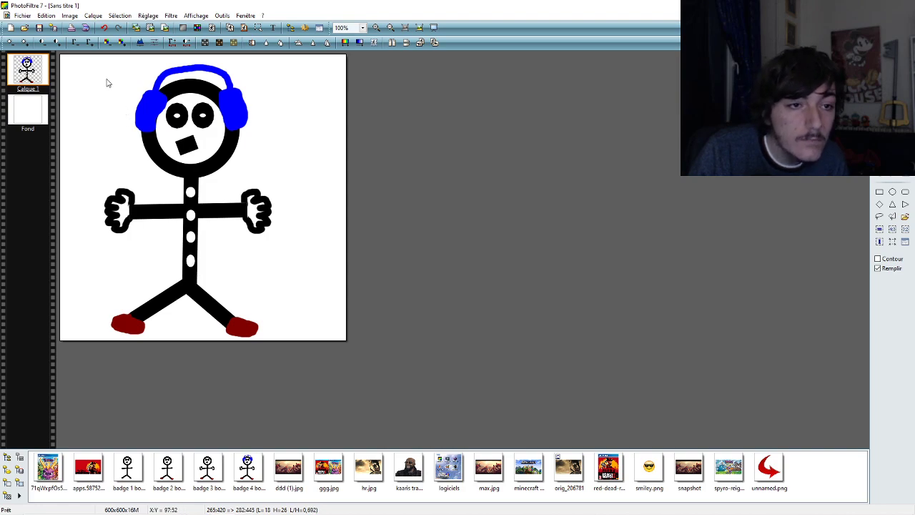
left_click(106, 42)
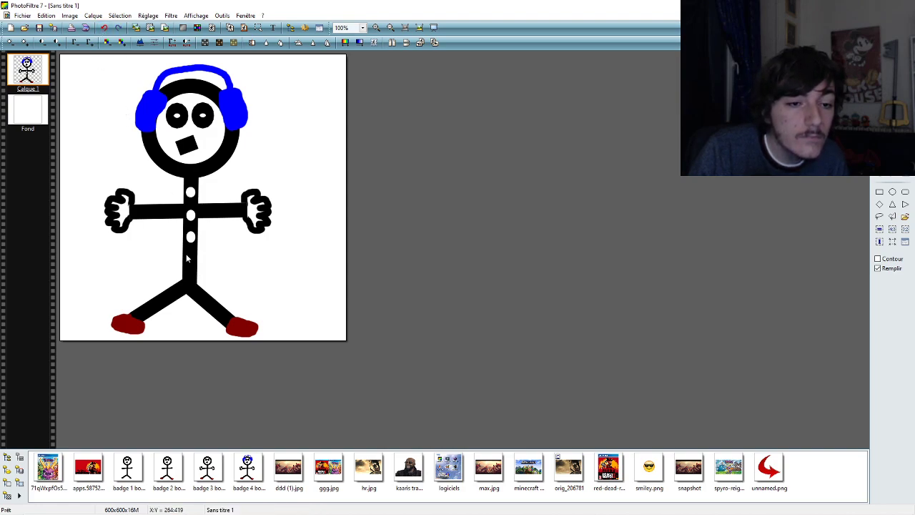
left_click_drag(189, 258, 198, 273)
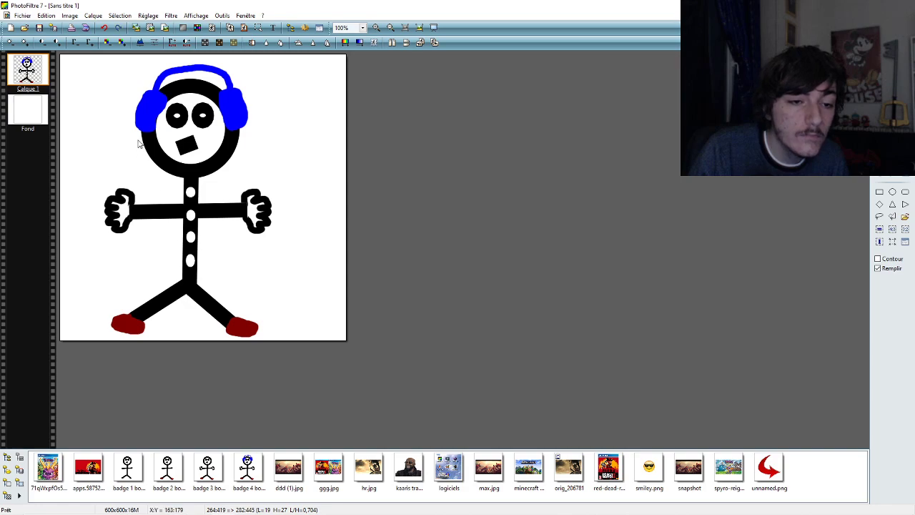
left_click(105, 28)
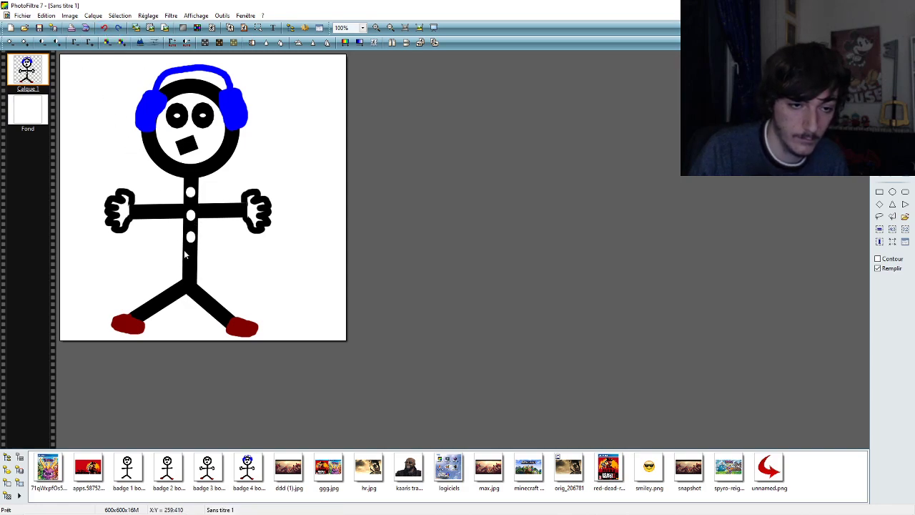
- Try the fourth button slightly higher at about 19 by 27 pixels and smaller at about 16 by 21 pixels, and undo each attempt
left_click_drag(186, 255, 194, 264)
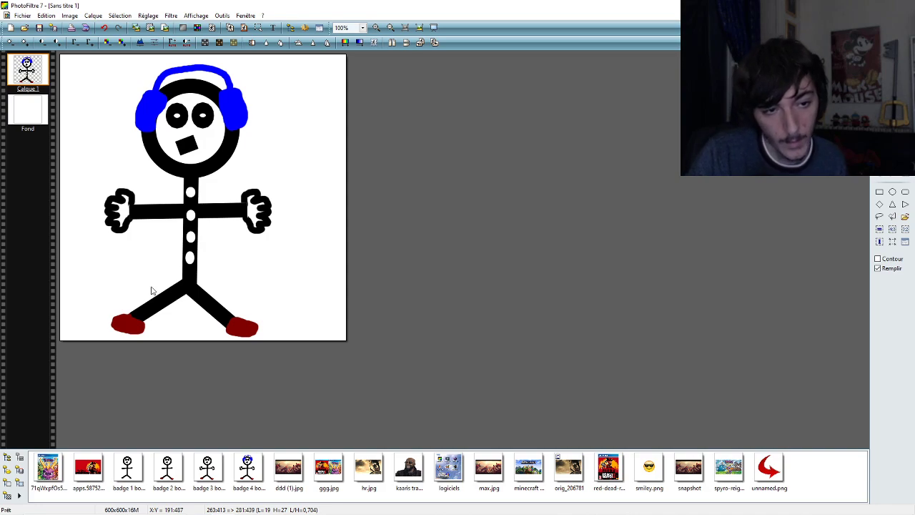
left_click(104, 28)
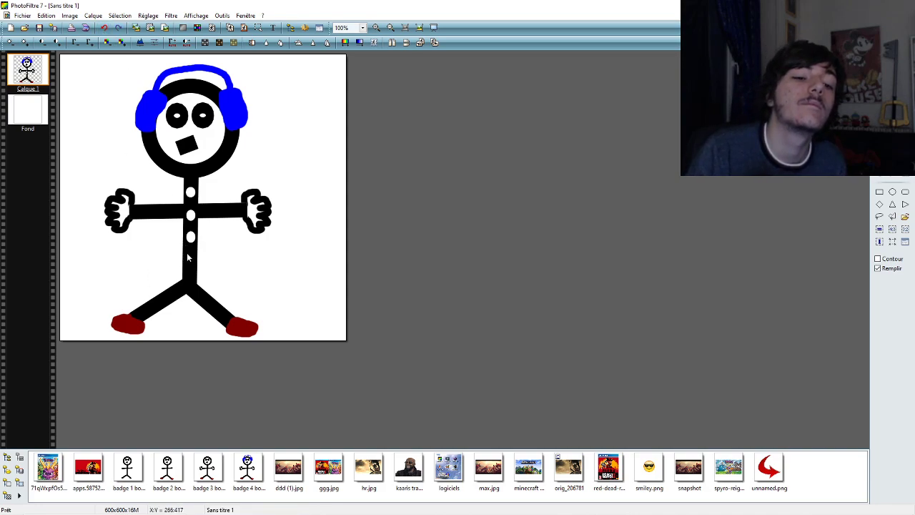
left_click_drag(188, 257, 195, 267)
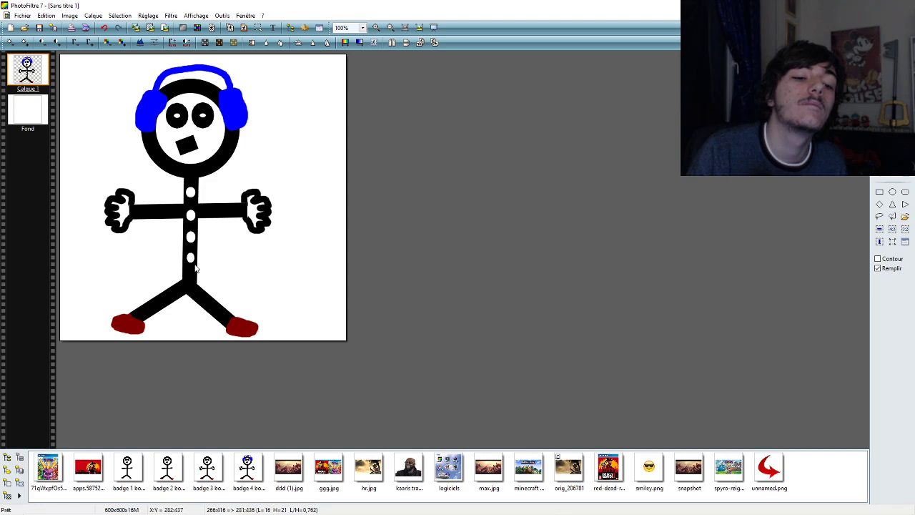
left_click(103, 27)
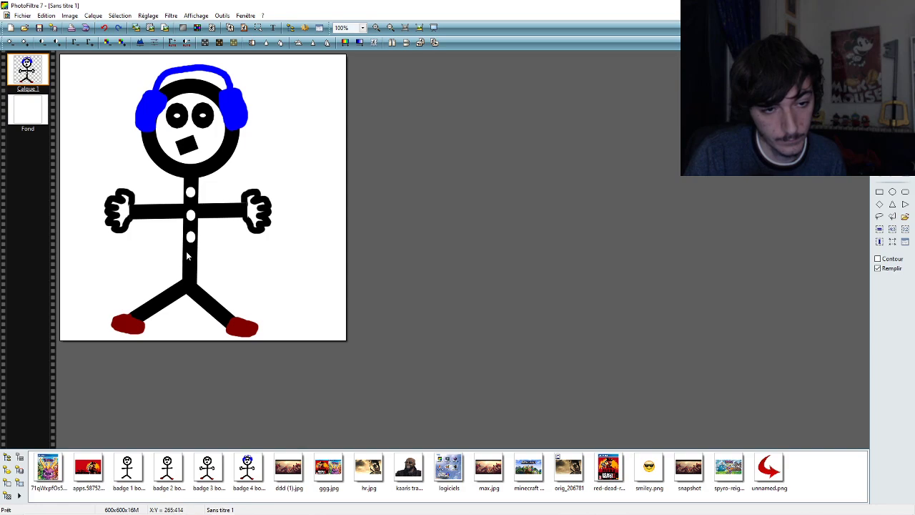
- Draw the fourth white elliptical button, about 18 by 29 pixels, on the lower torso beneath the third one
left_click_drag(187, 256, 194, 266)
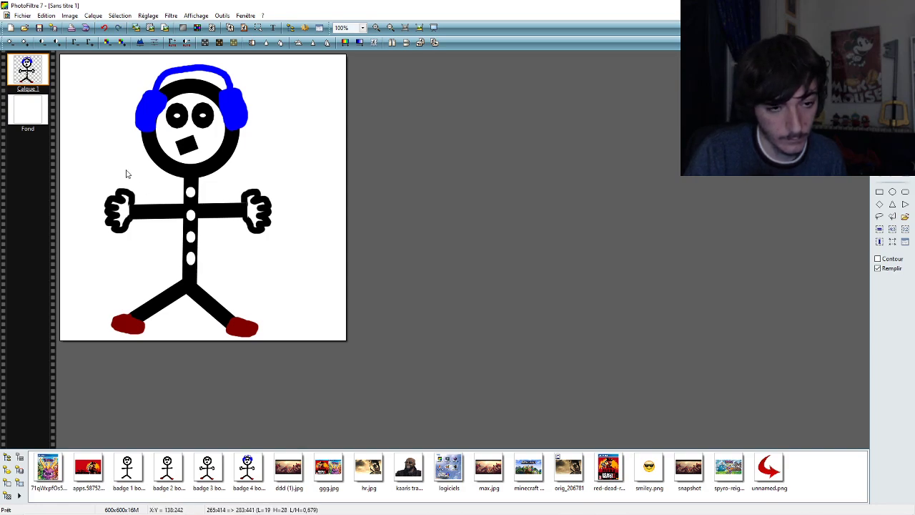
left_click(103, 27)
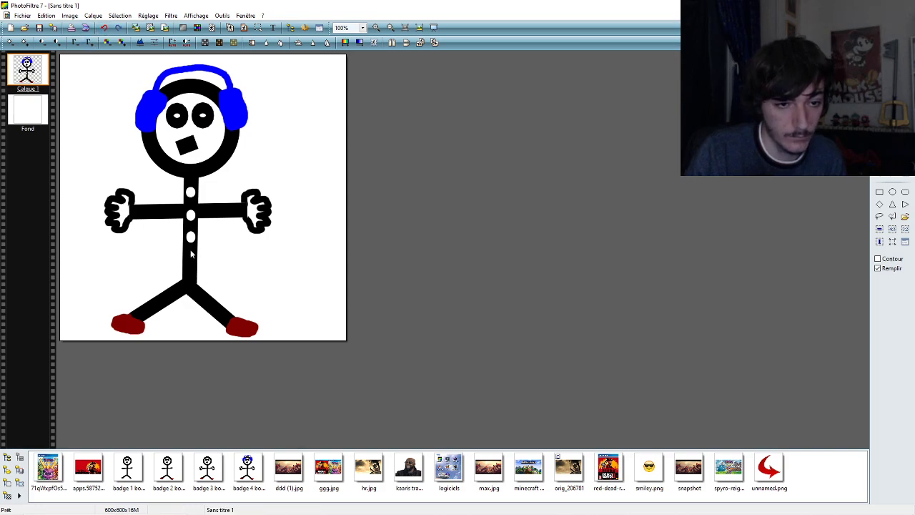
left_click_drag(188, 253, 196, 267)
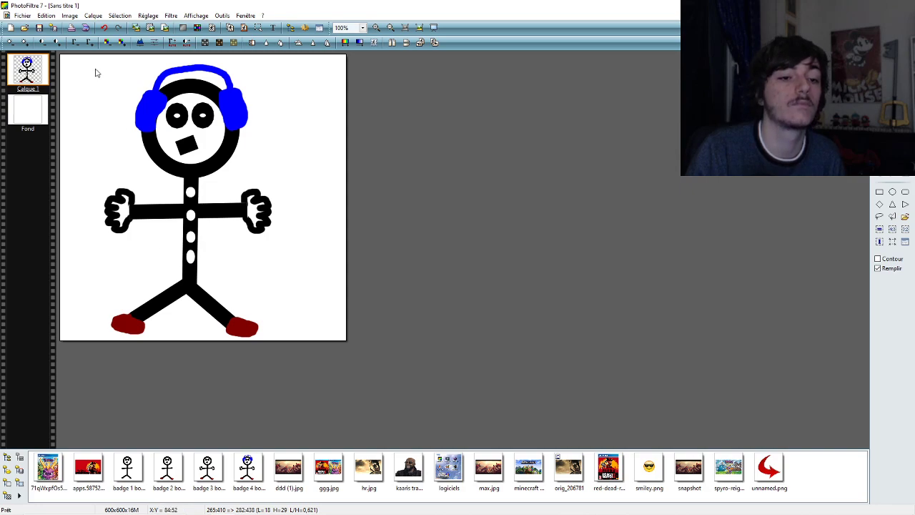
- Undo the fourth torso button, try replacement white ellipses of about 20 by 33 and 17 by 29 pixels, and undo both
left_click(103, 28)
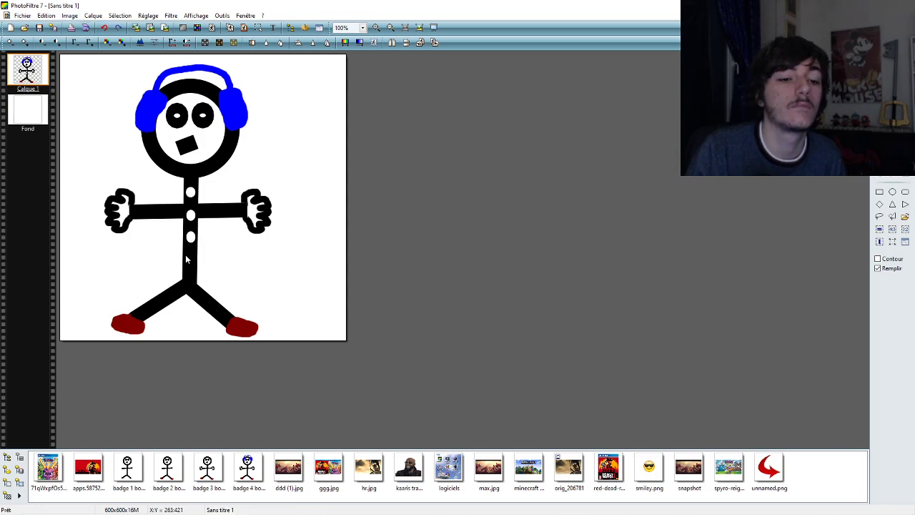
left_click_drag(186, 259, 196, 271)
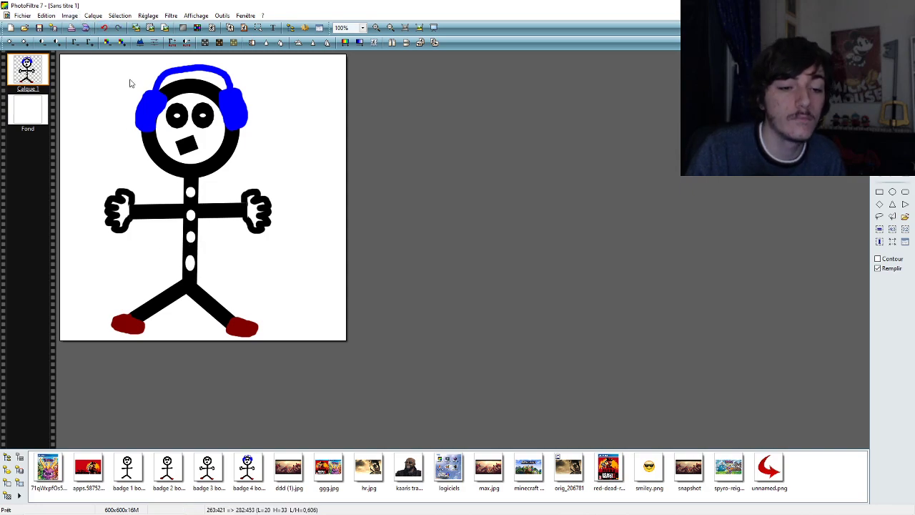
left_click(102, 28)
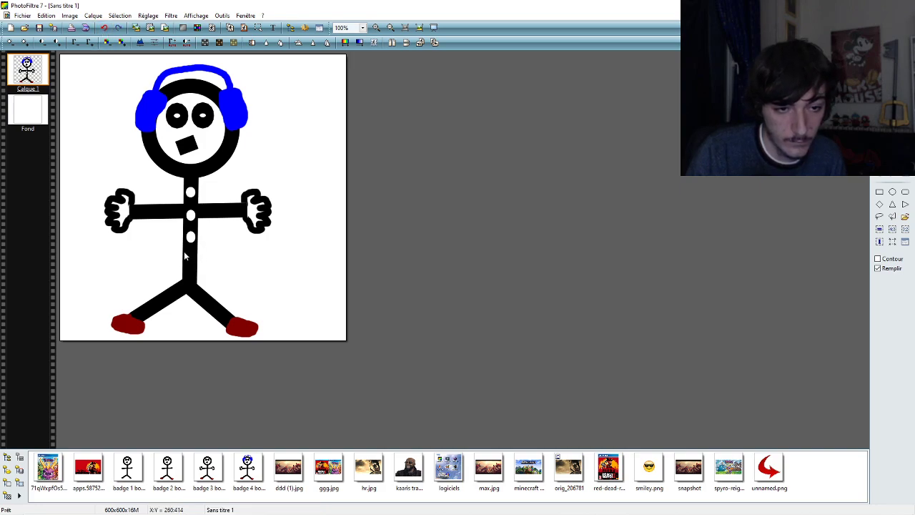
left_click_drag(190, 255, 196, 267)
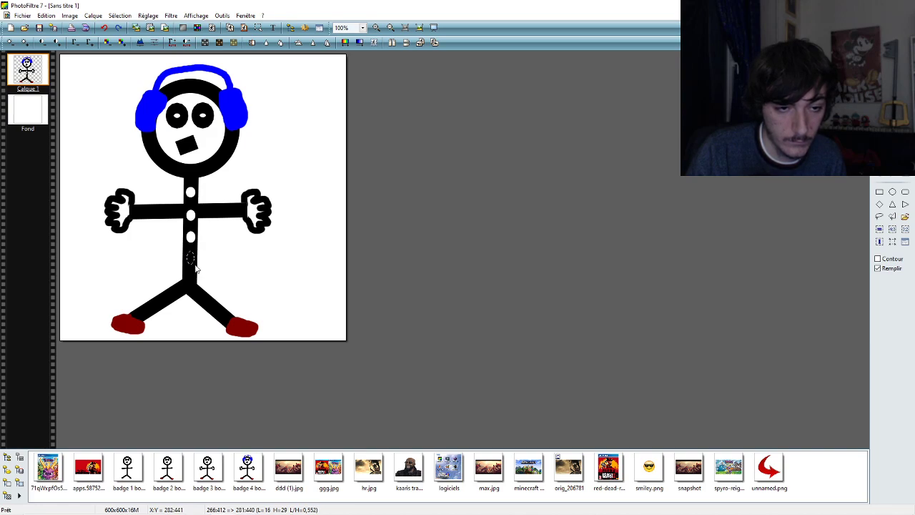
key("Delete")
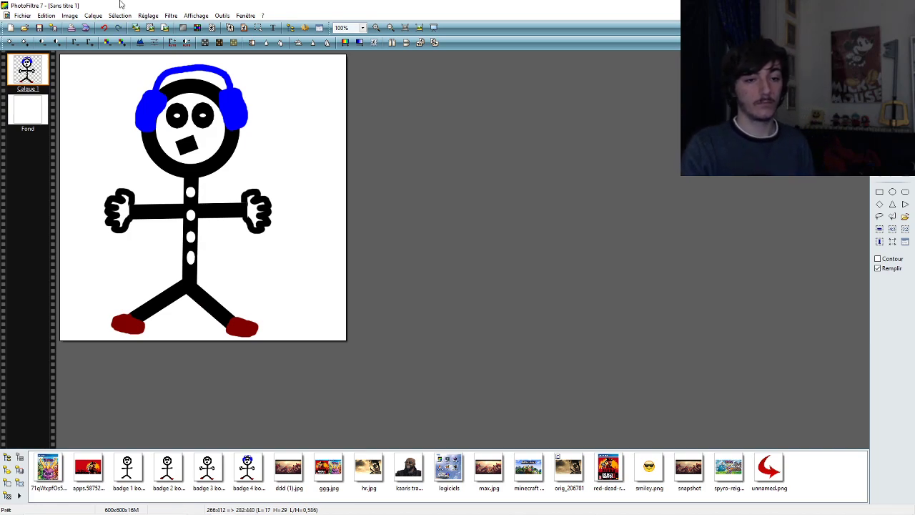
left_click(198, 228)
key("ctrl+z")
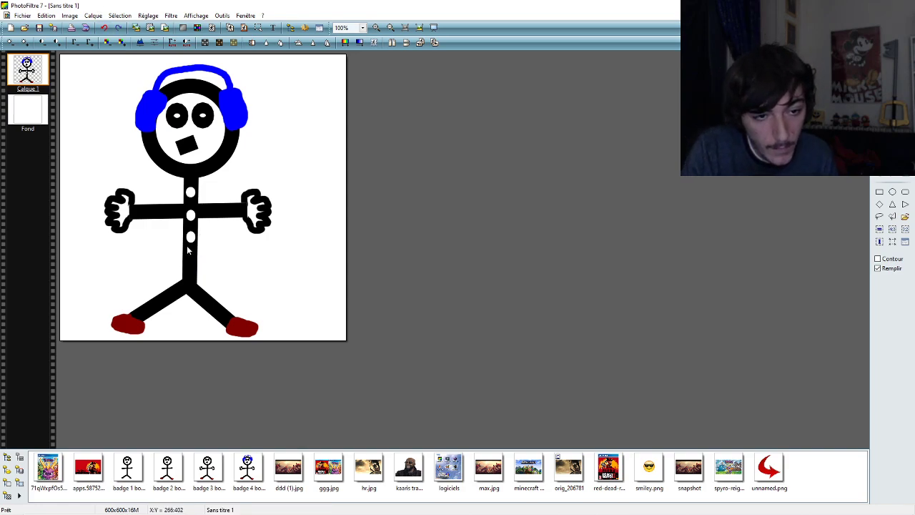
- Try a fourth white elliptical button of about 17 by 27 and 20 by 25 pixels beneath the third one, undoing both
left_click(362, 27)
left_click(355, 142)
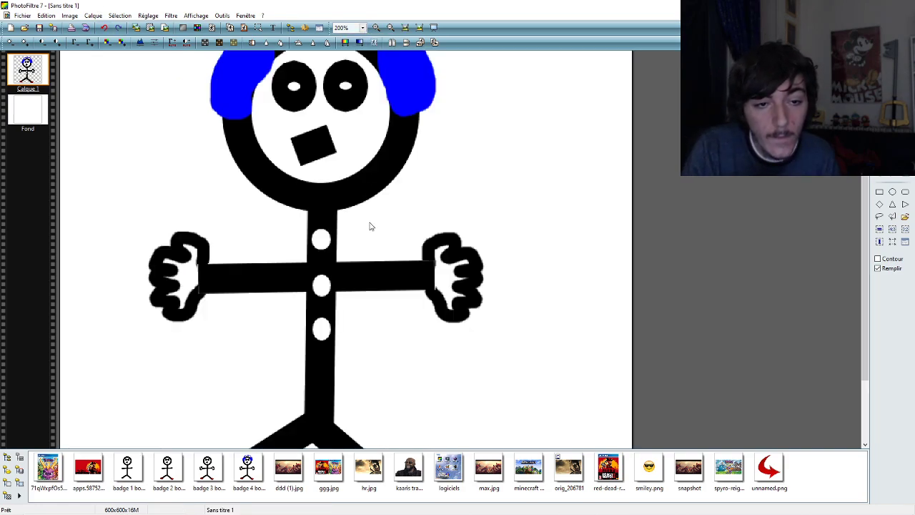
scroll(365, 304, "down", 3)
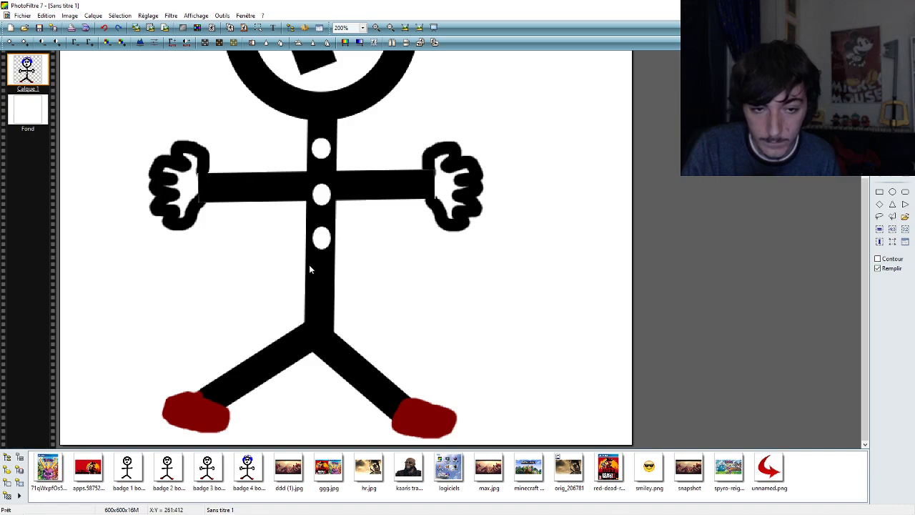
left_click_drag(314, 266, 331, 297)
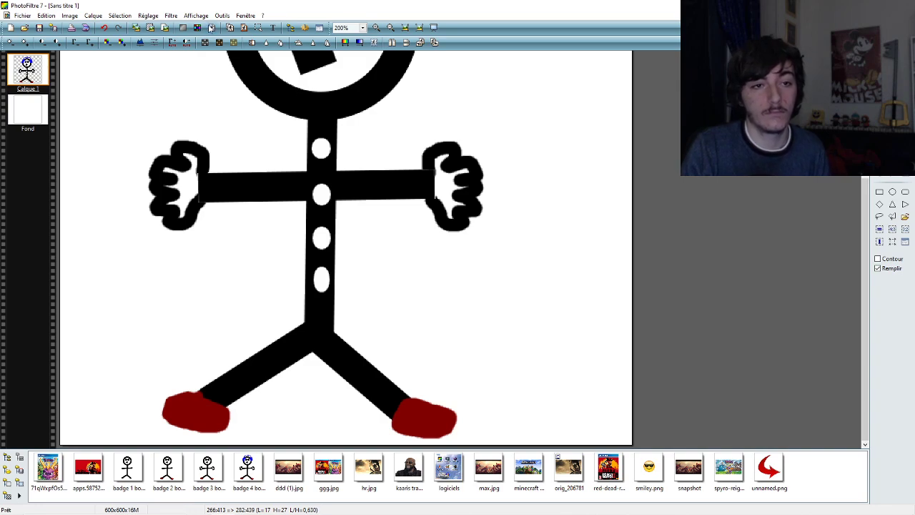
left_click(105, 30)
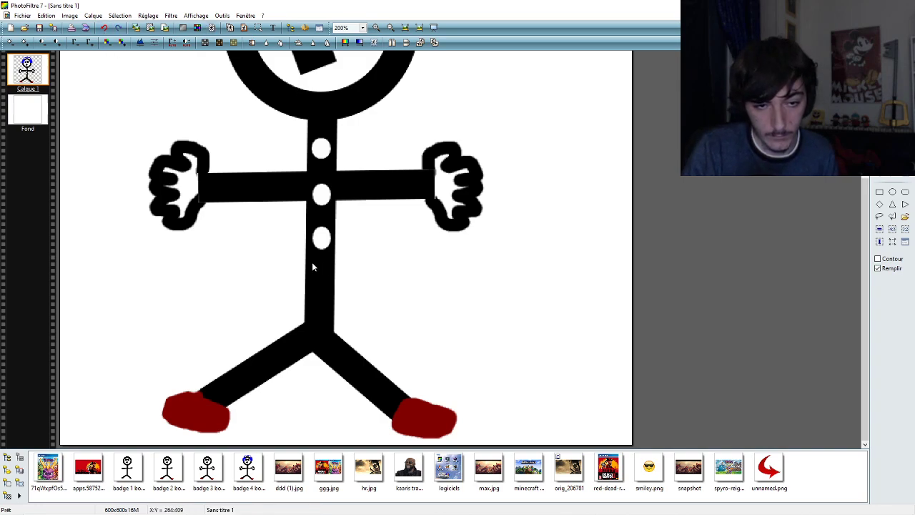
left_click_drag(312, 266, 333, 288)
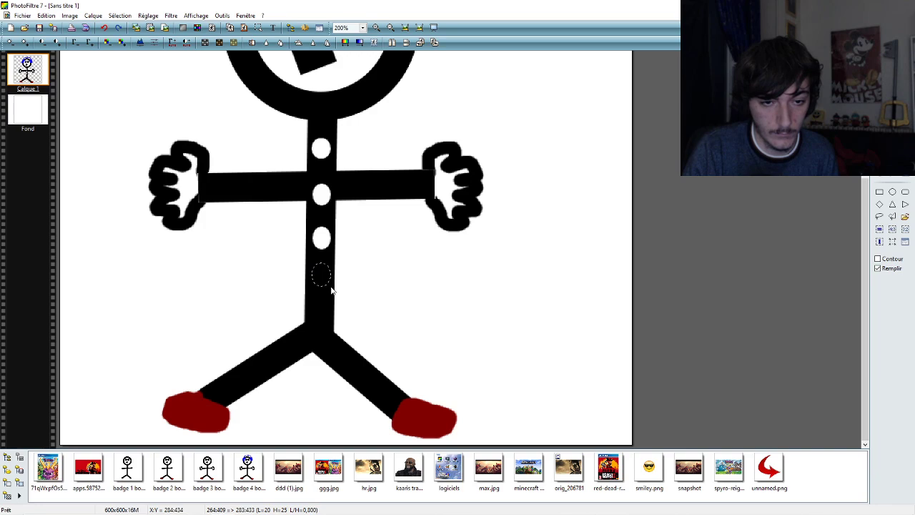
left_click_drag(332, 290, 332, 289)
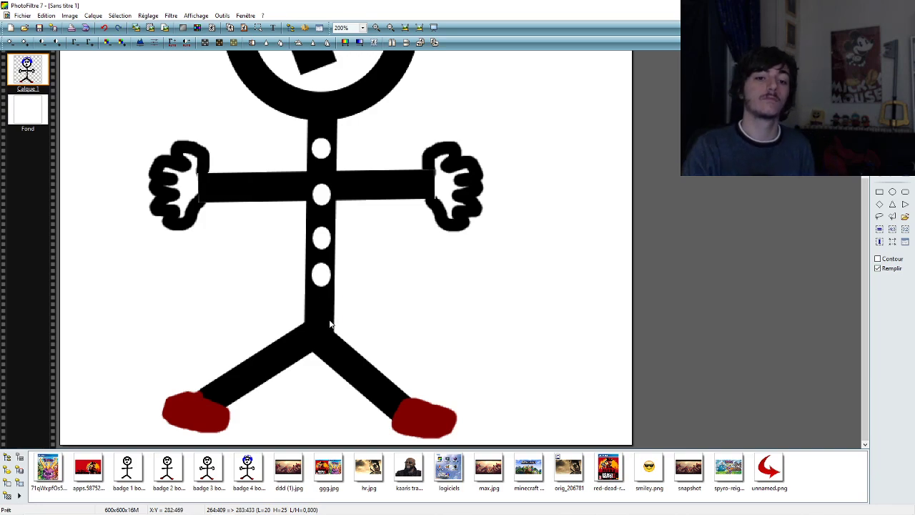
left_click(104, 28)
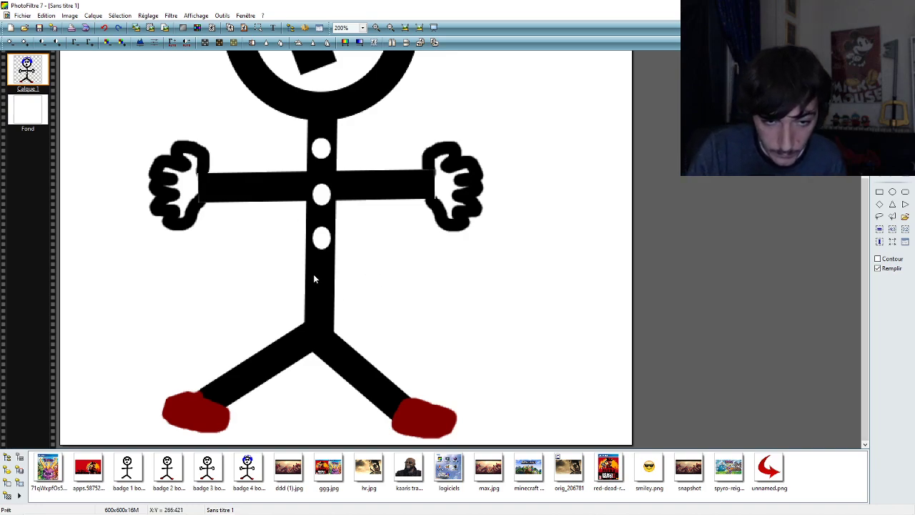
- Try the fourth white button at about 22 by 26 and 18 by 26 pixels on the lower torso, and undo each attempt
left_click_drag(313, 273, 334, 301)
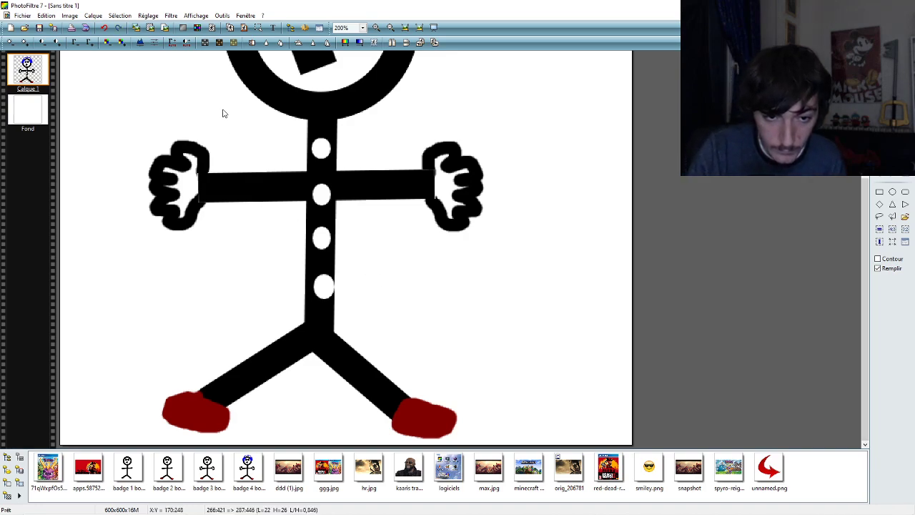
left_click(105, 28)
left_click_drag(313, 267, 331, 299)
key("Delete")
left_click(190, 110)
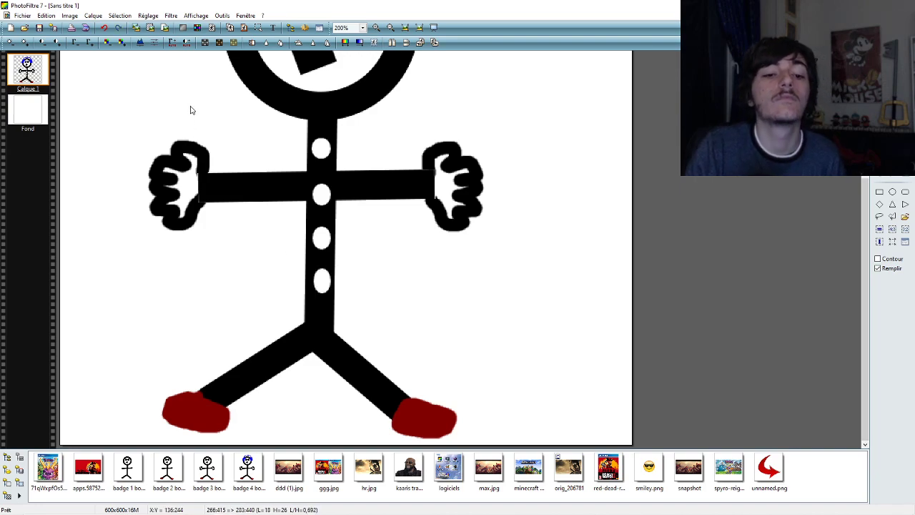
left_click(105, 28)
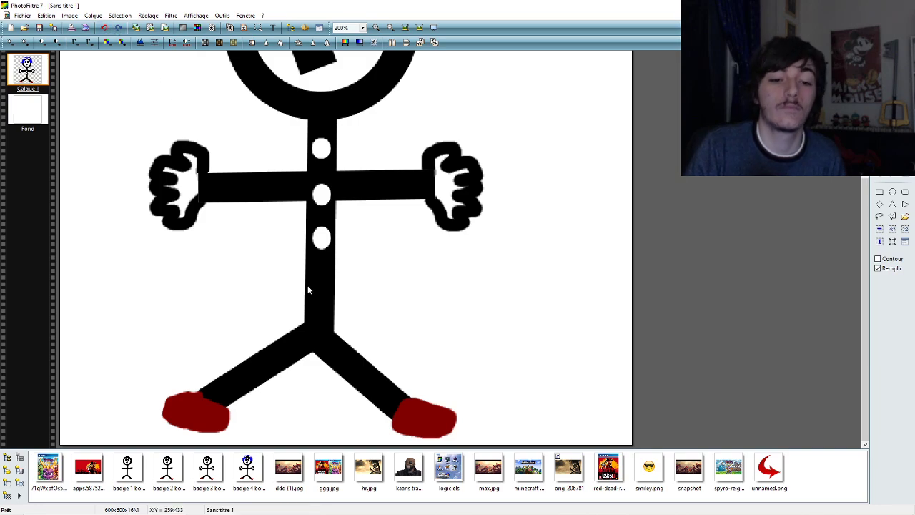
- Try the fourth white button at about 16 by 28 and 18 by 26 pixels slightly higher on the torso, undoing each attempt
left_click_drag(315, 264, 330, 294)
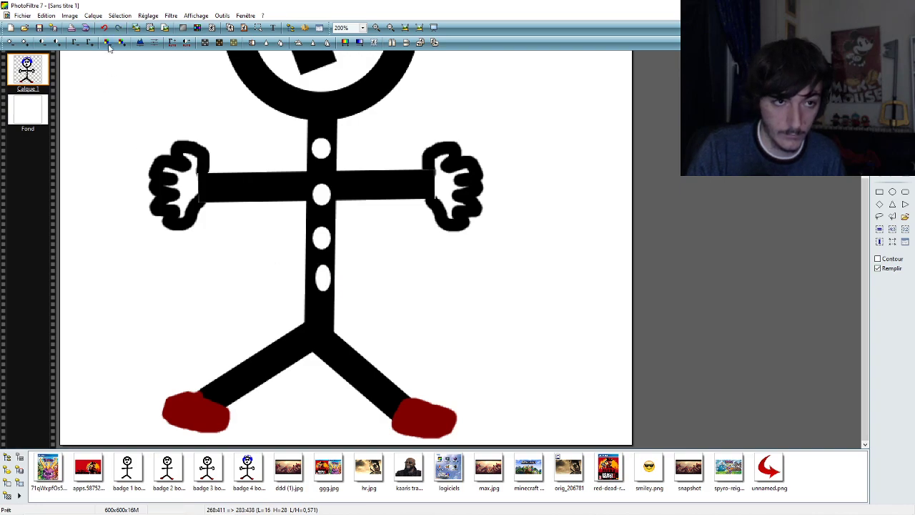
left_click(309, 263)
left_click_drag(311, 267, 335, 296)
left_click(104, 28)
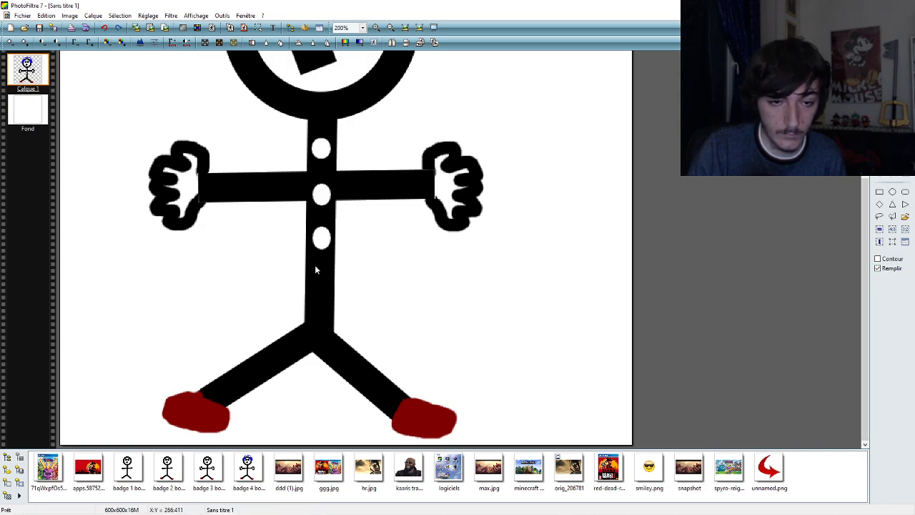
left_click_drag(315, 268, 330, 293)
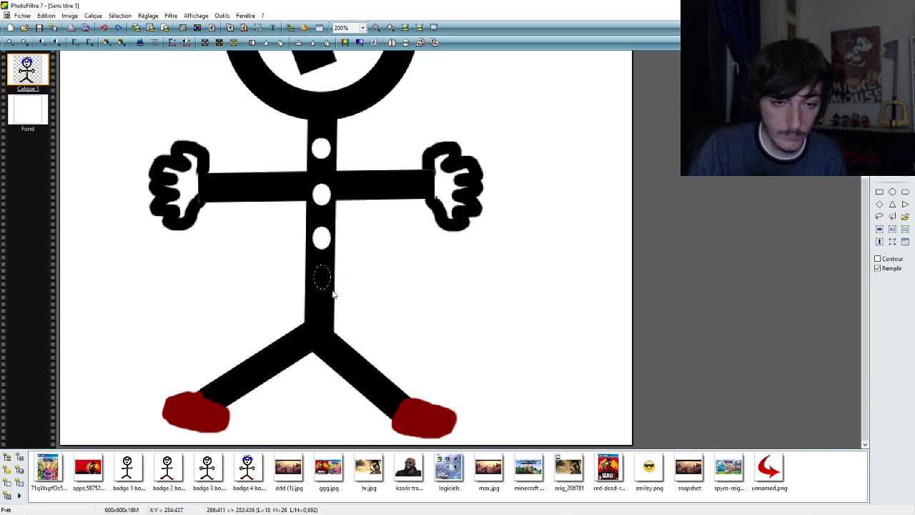
left_click_drag(331, 291, 332, 293)
key("ctrl+d")
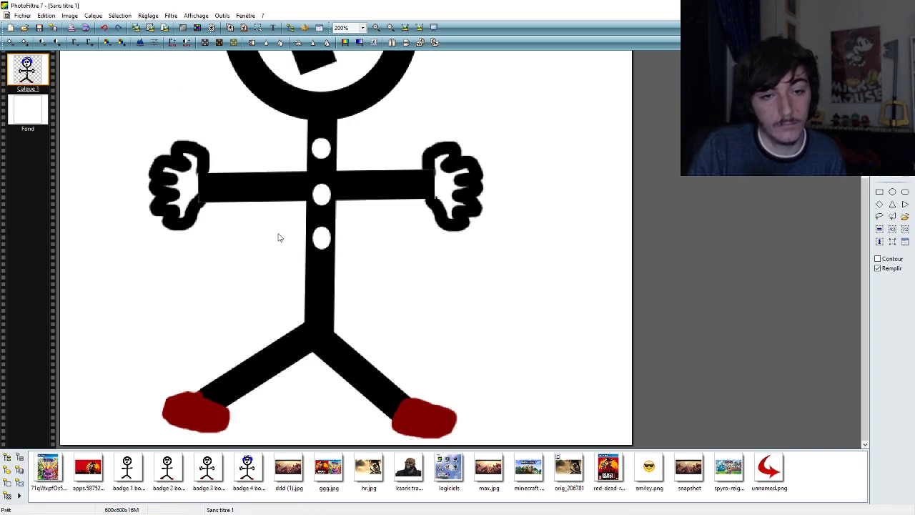
- Try a fourth white elliptical button of about 19 by 27 pixels below the third one, and undo it
left_click_drag(313, 268, 332, 298)
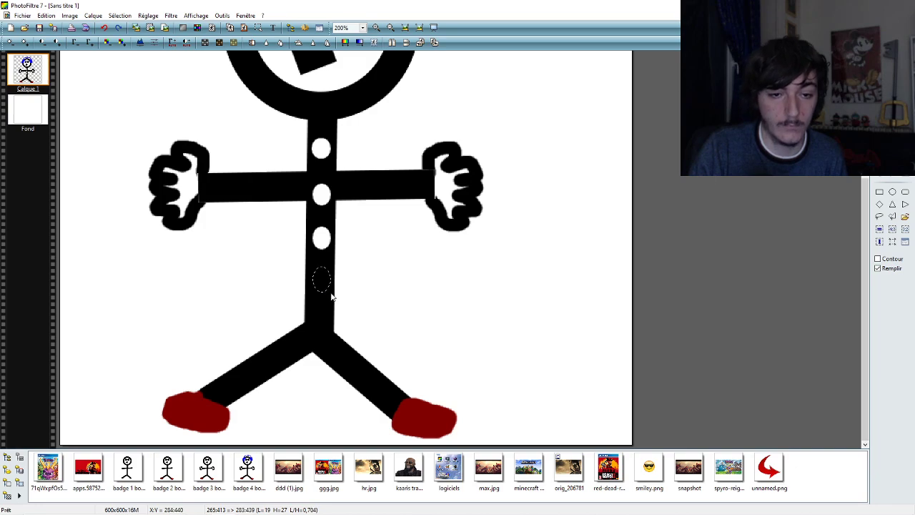
key("Return")
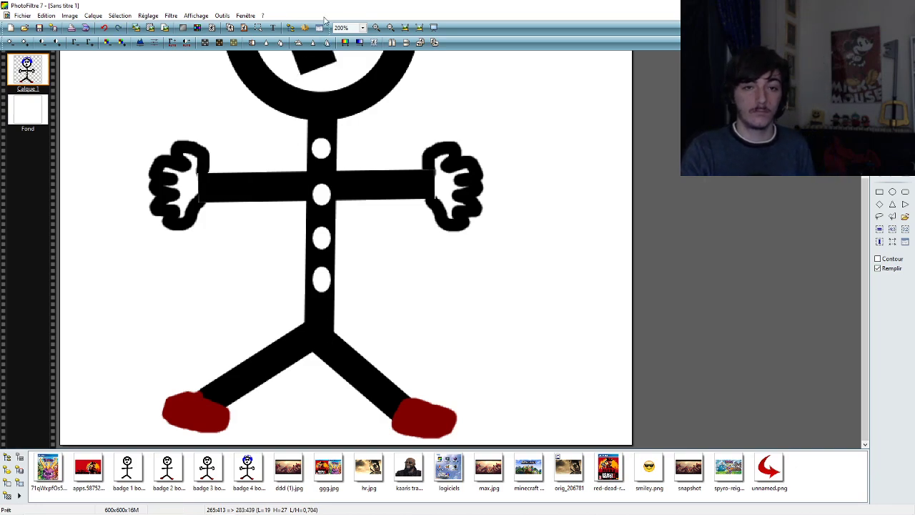
left_click(360, 28)
left_click(366, 115)
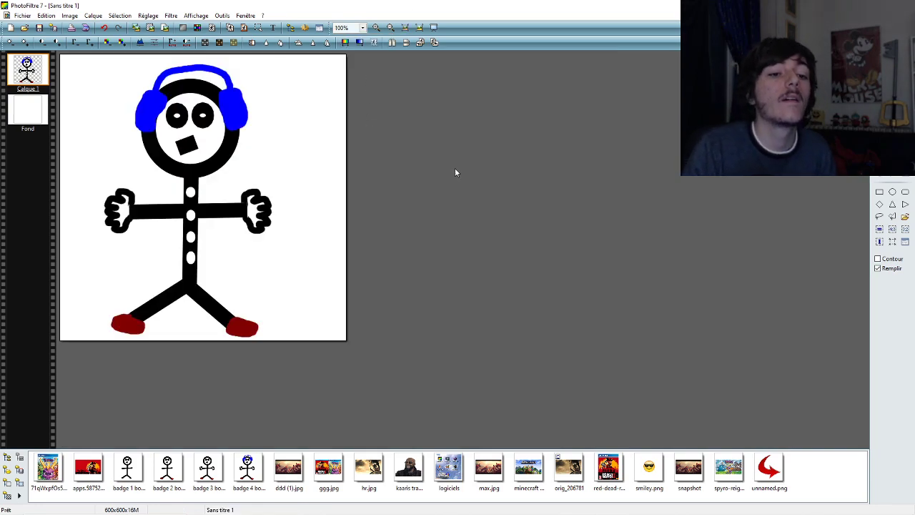
left_click(105, 28)
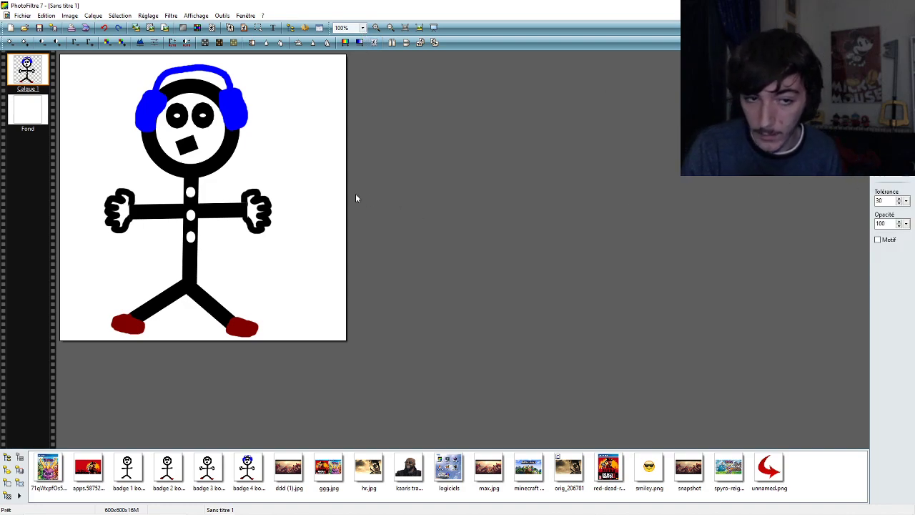
- Fill the three white buttons on the torso with yellow
left_click(191, 191)
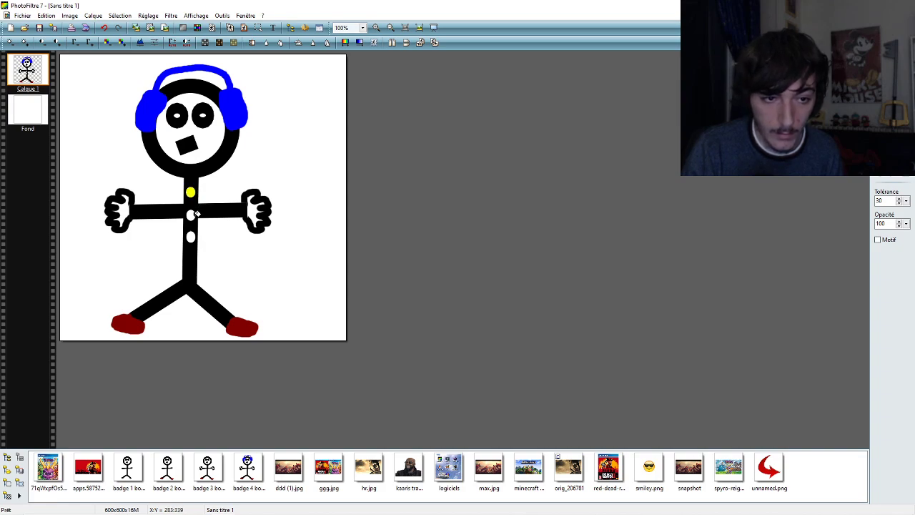
left_click(191, 237)
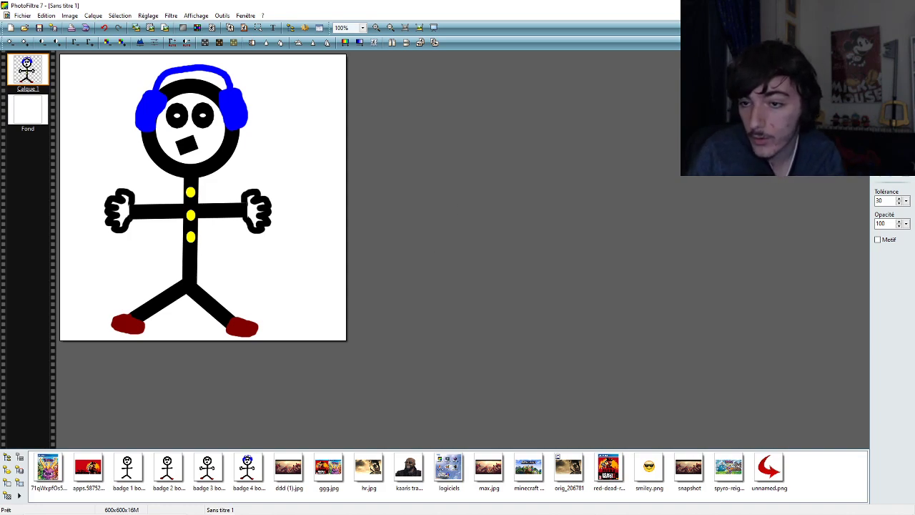
- Try painting a fourth yellow button with a short brush stroke below the third one, and undo the stroke
key("b")
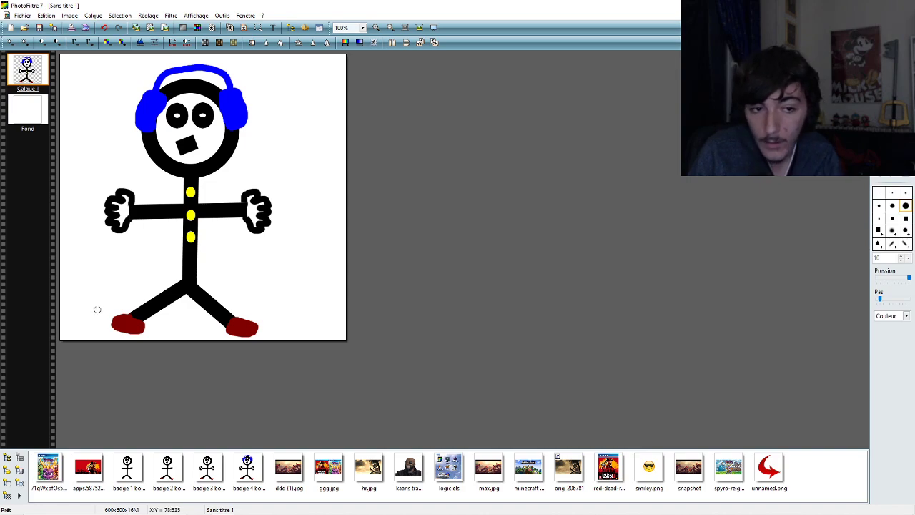
left_click_drag(185, 247, 190, 260)
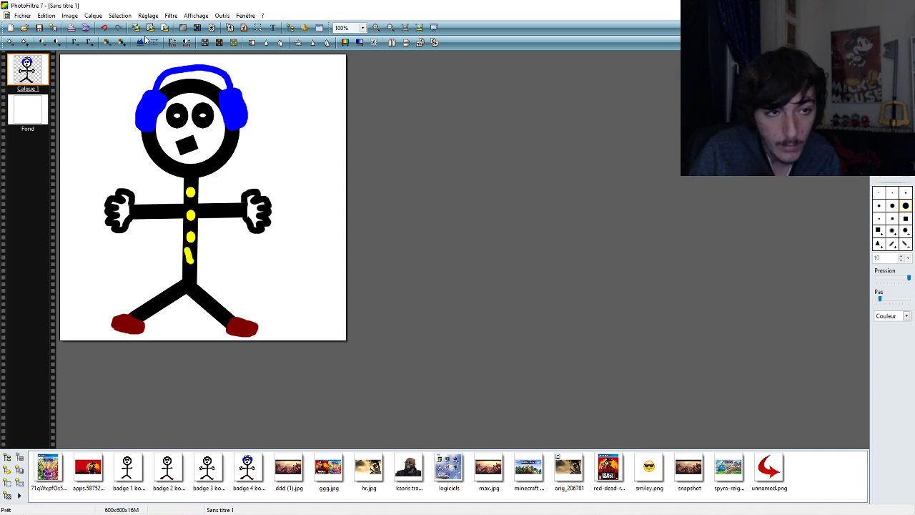
left_click(104, 28)
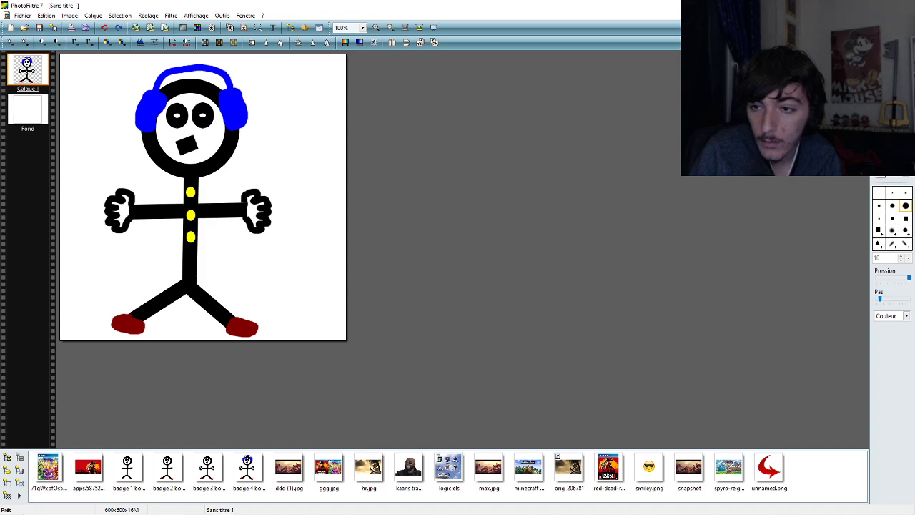
- Try a fourth elliptical button of about 21 by 27 pixels filled with yellow on the lower torso, and undo the fill and the ellipse
left_click(881, 154)
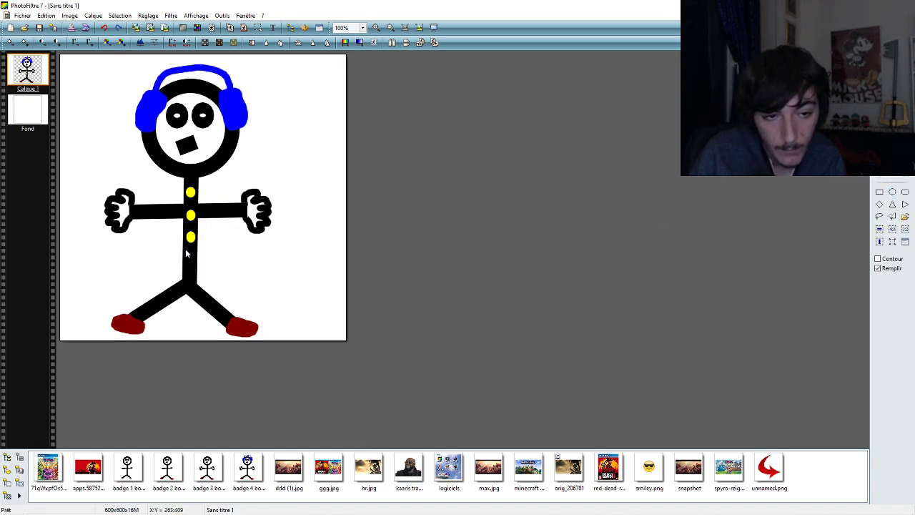
left_click_drag(186, 254, 197, 265)
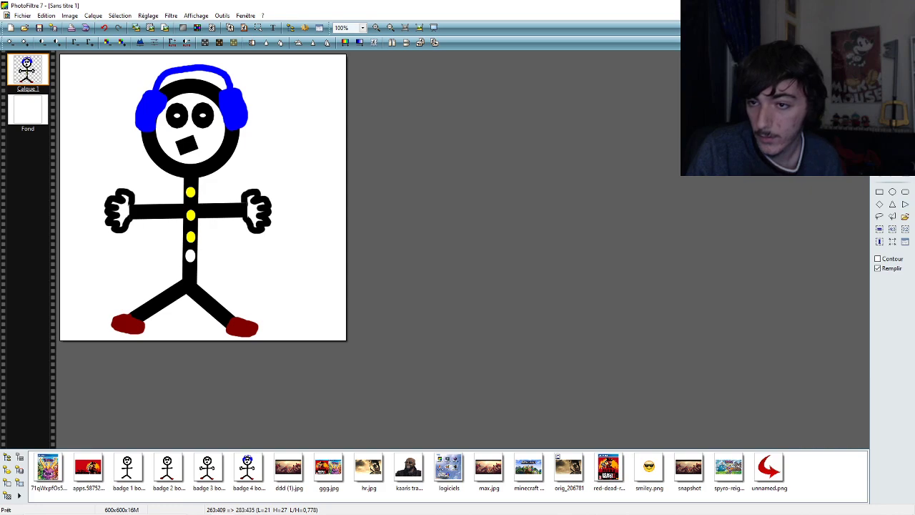
left_click(883, 94)
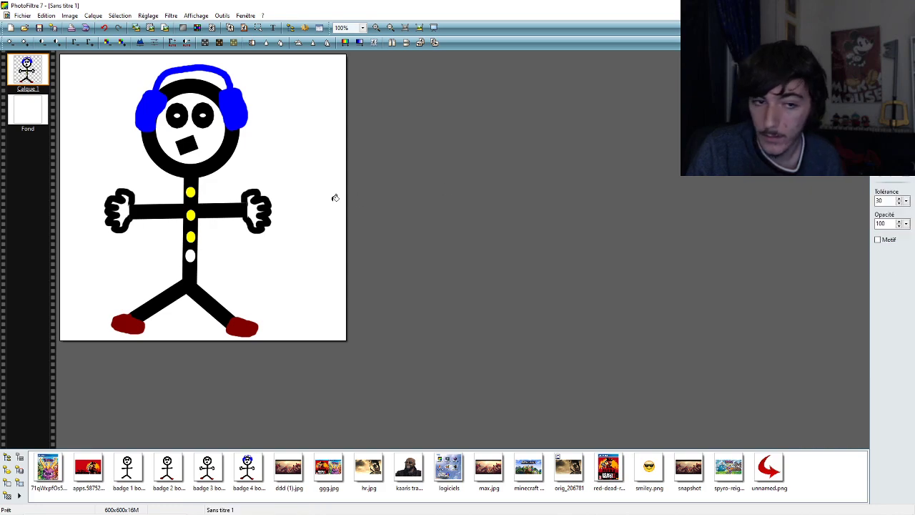
left_click(191, 255)
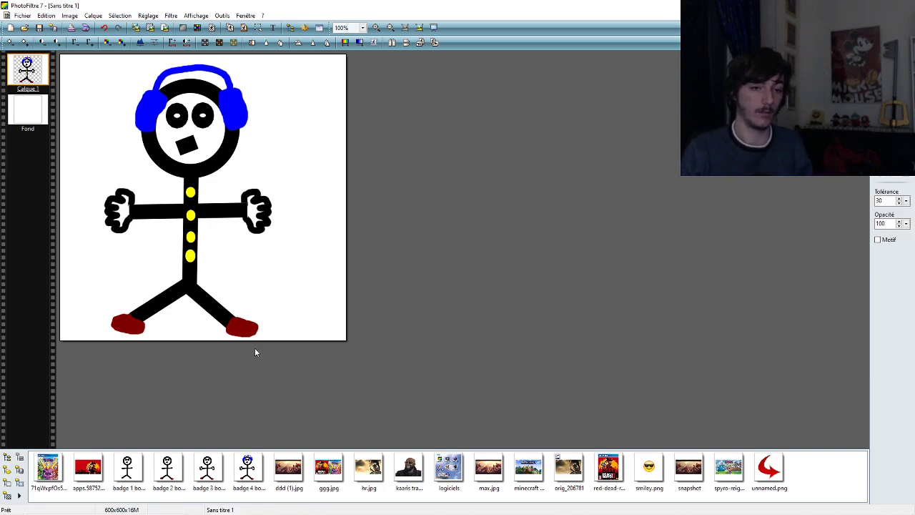
left_click(104, 27)
left_click(105, 28)
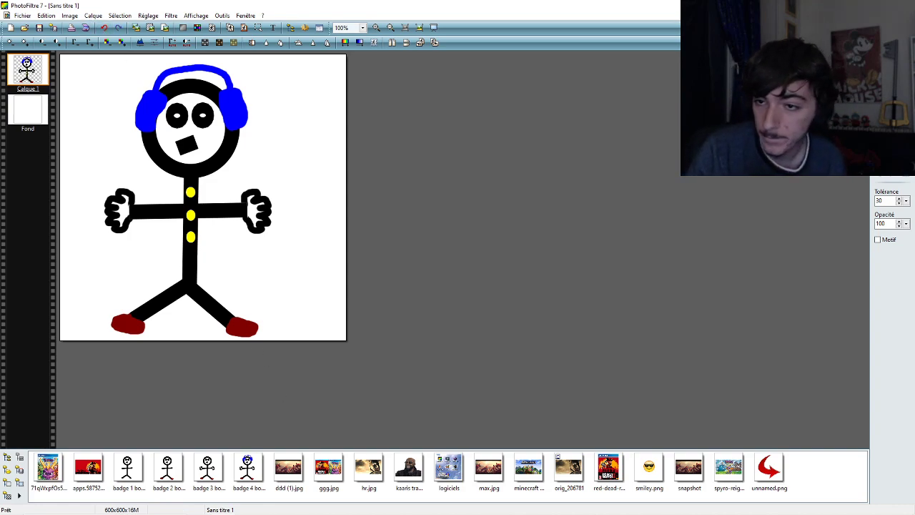
key("ctrl+a")
key("ctrl+d")
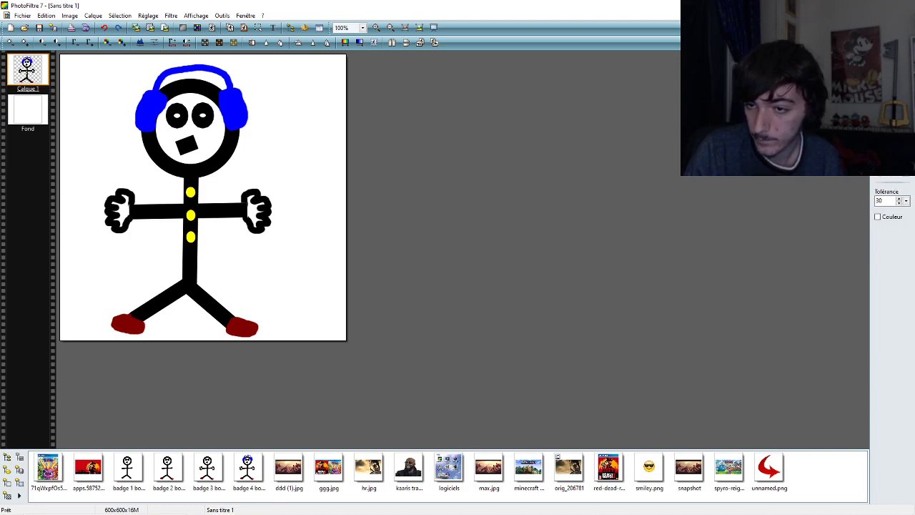
- Try a fourth white elliptical button of about 17 by 27 pixels below the third one, and undo it
left_click(892, 161)
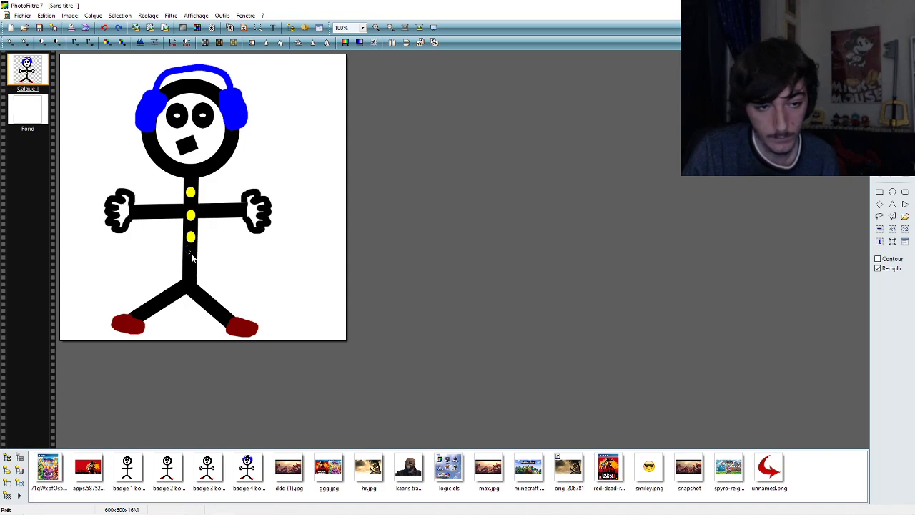
left_click_drag(188, 252, 195, 267)
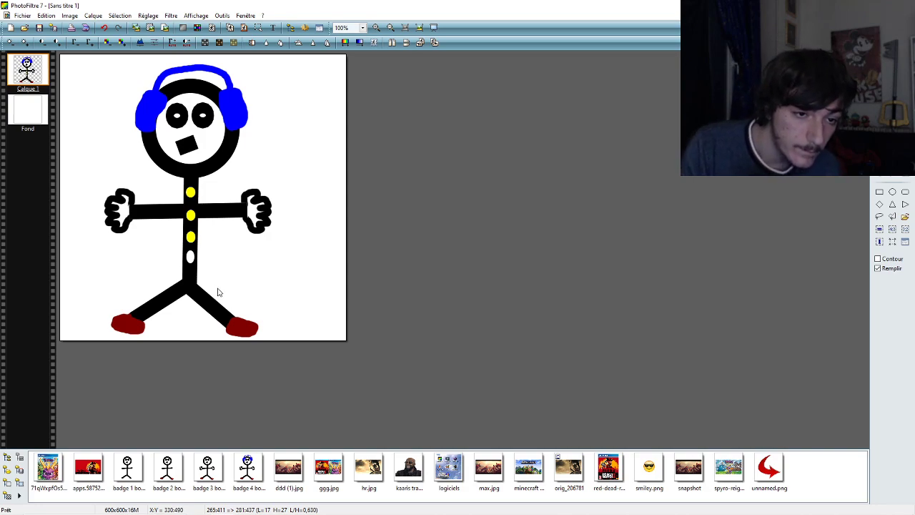
left_click(103, 28)
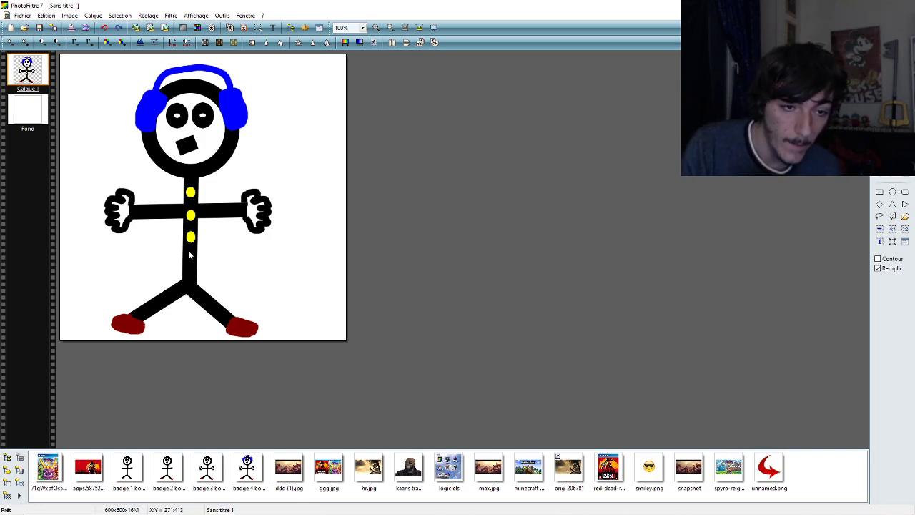
- Discard a small elliptical selection, try a white button of about 18 by 32 pixels below the third one, and undo it
left_click_drag(188, 254, 195, 265)
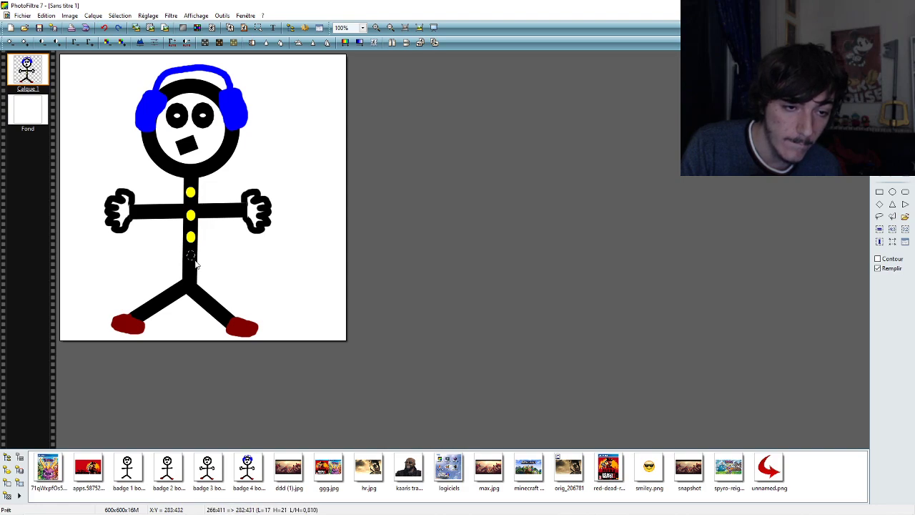
left_click(186, 261)
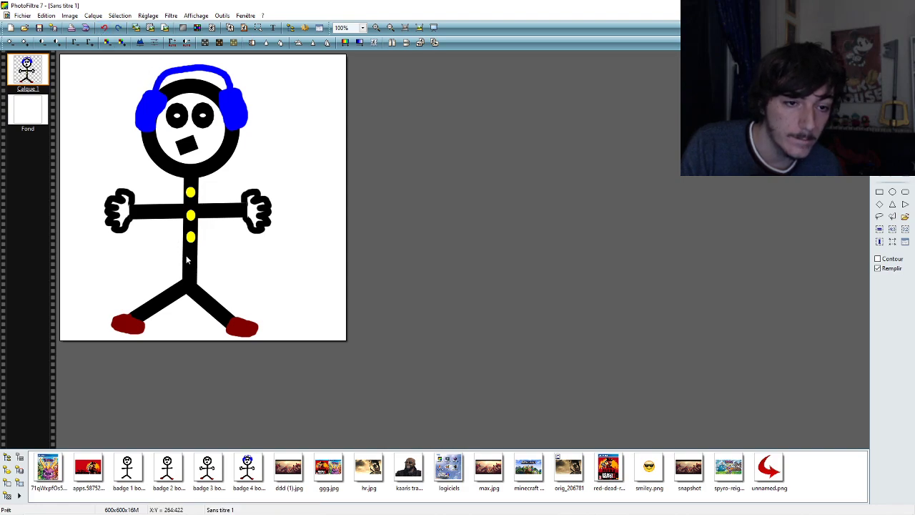
left_click_drag(187, 252, 193, 263)
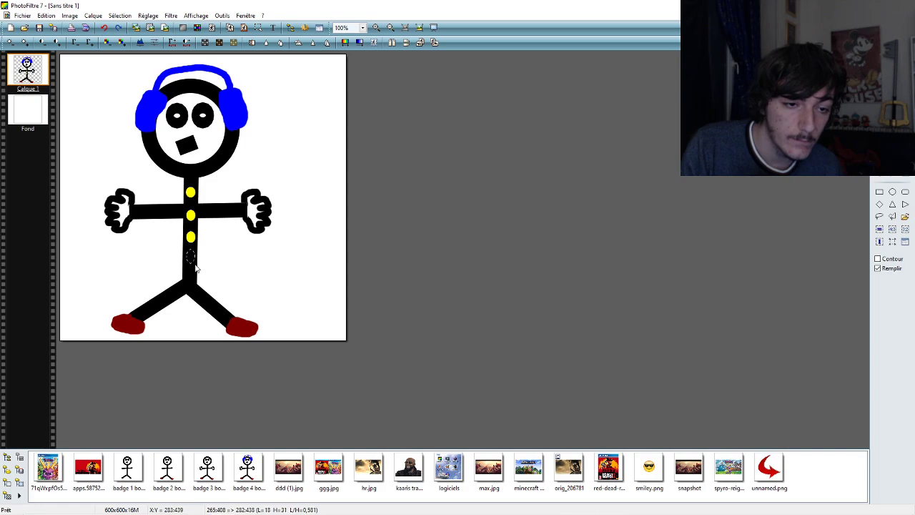
key("Delete")
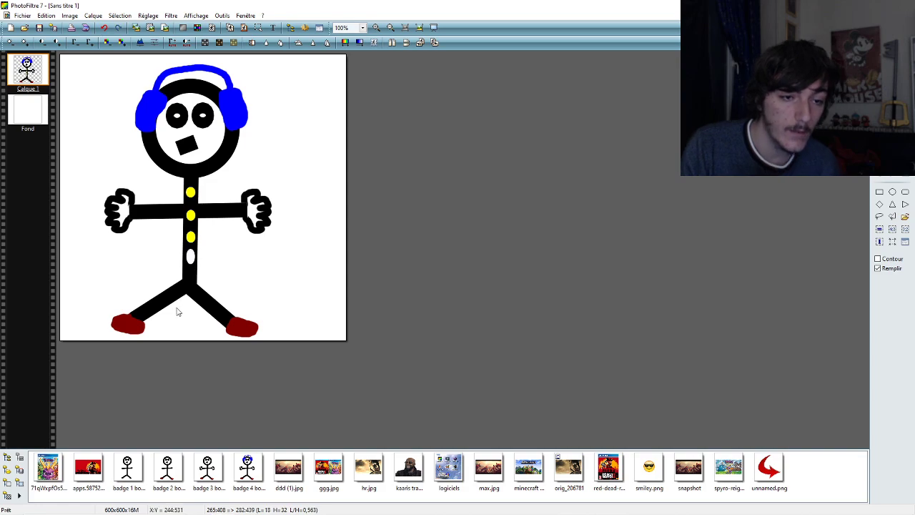
left_click(104, 28)
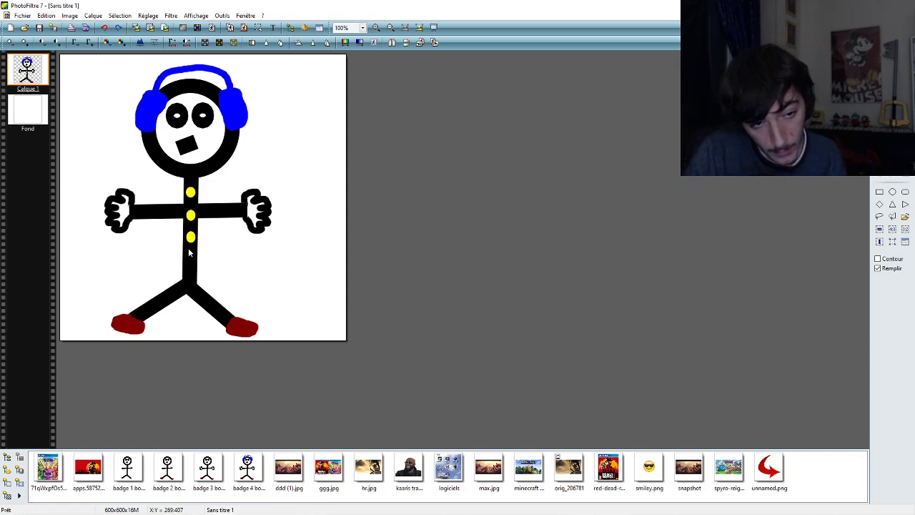
- Try a white elliptical button of about 17 by 26 pixels just below the third one, and undo it
left_click_drag(187, 252, 199, 270)
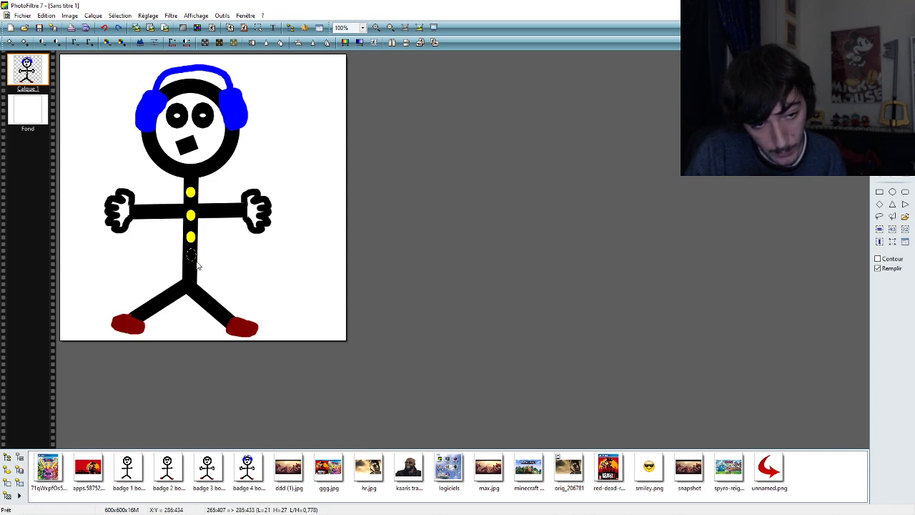
key("Delete")
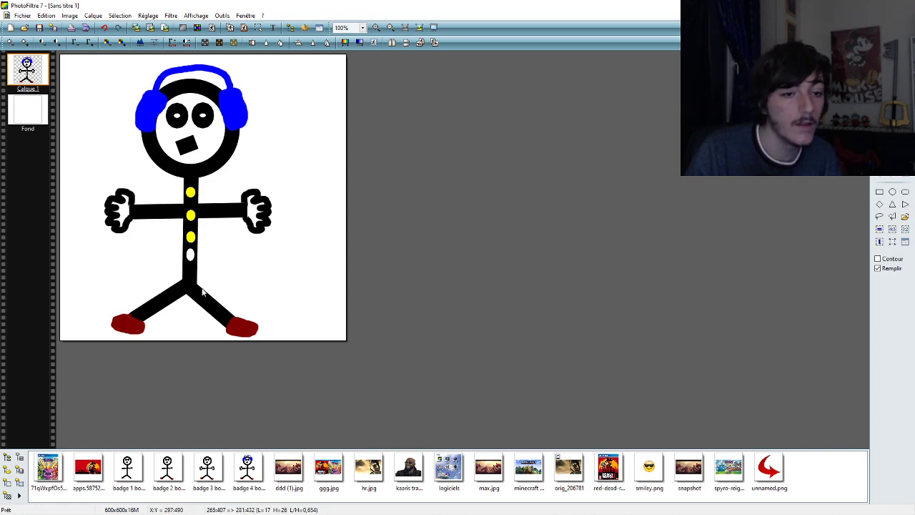
left_click(104, 28)
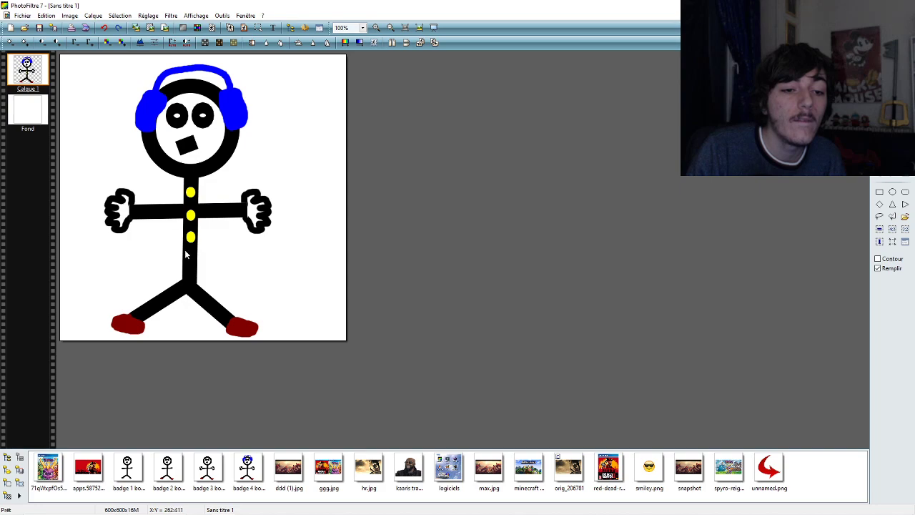
- Try a fourth elliptical button of about 19 by 30 pixels filled with yellow, and undo the fill and the ellipse
left_click_drag(187, 256, 194, 268)
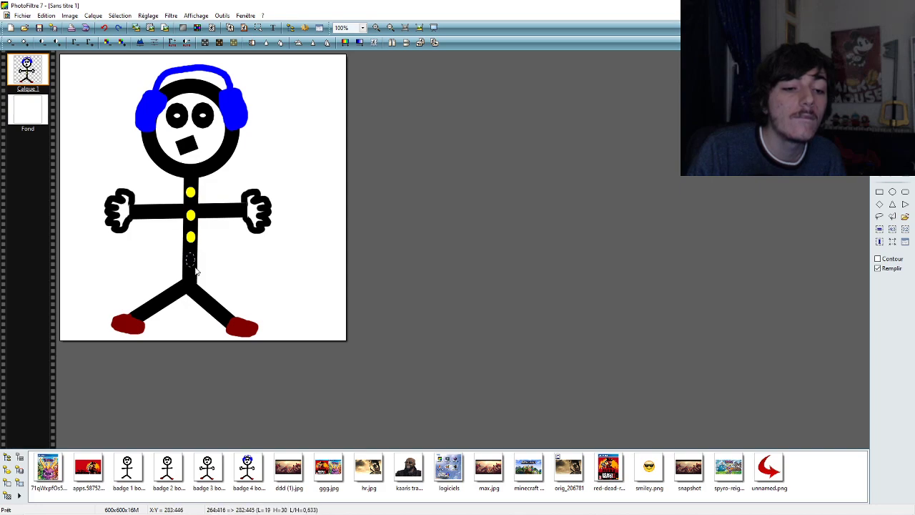
key("Delete")
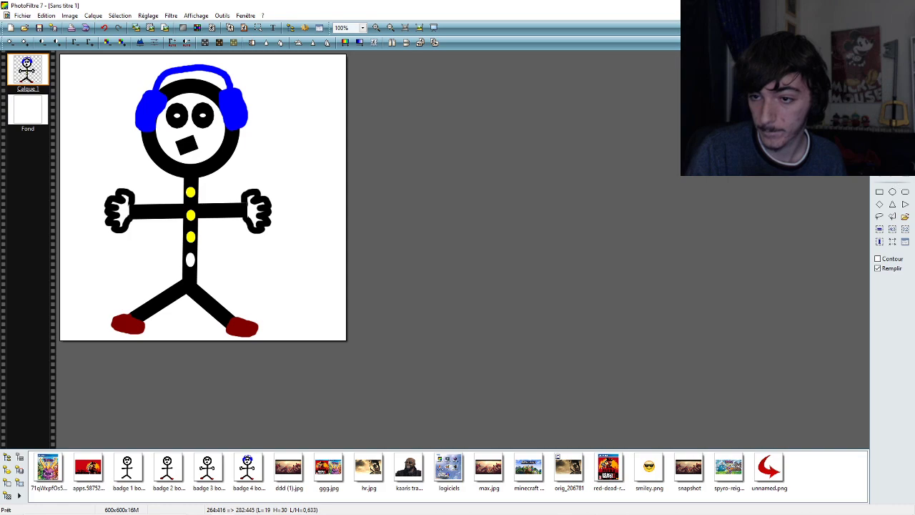
left_click(897, 183)
left_click(887, 154)
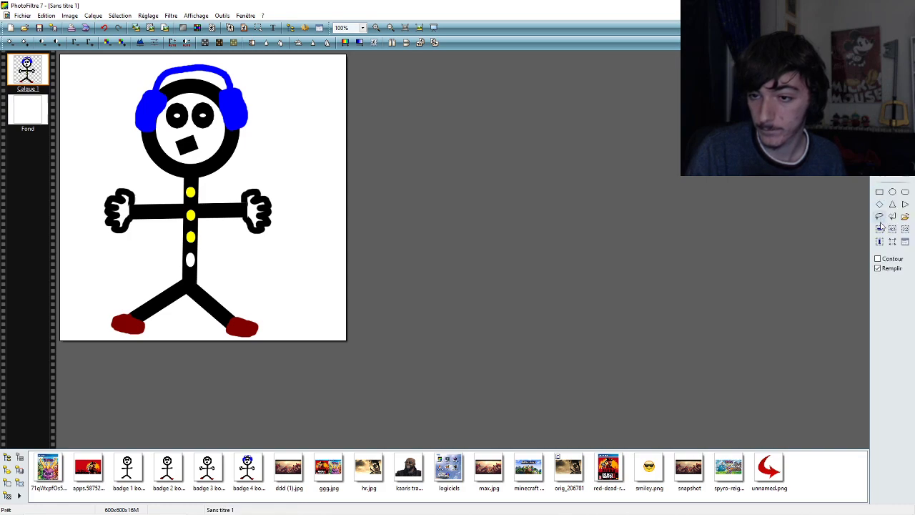
left_click(902, 154)
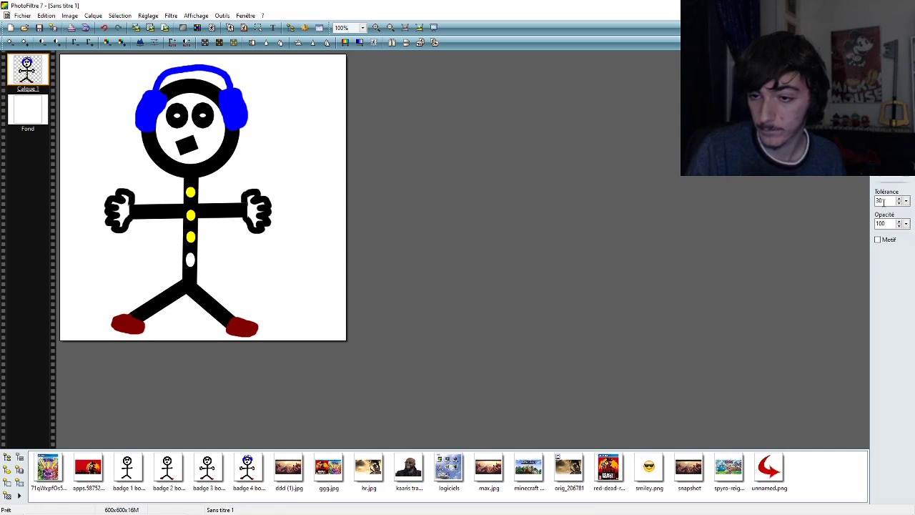
left_click(191, 258)
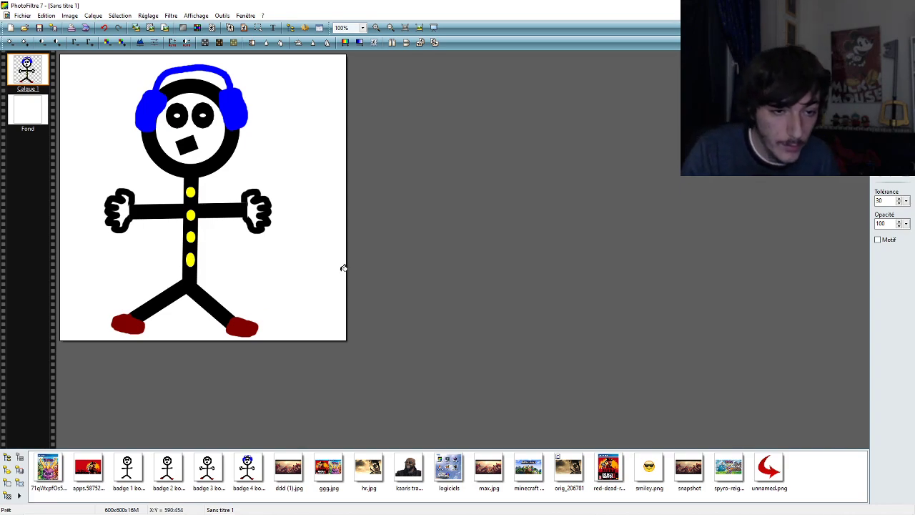
left_click(104, 27)
left_click(104, 27)
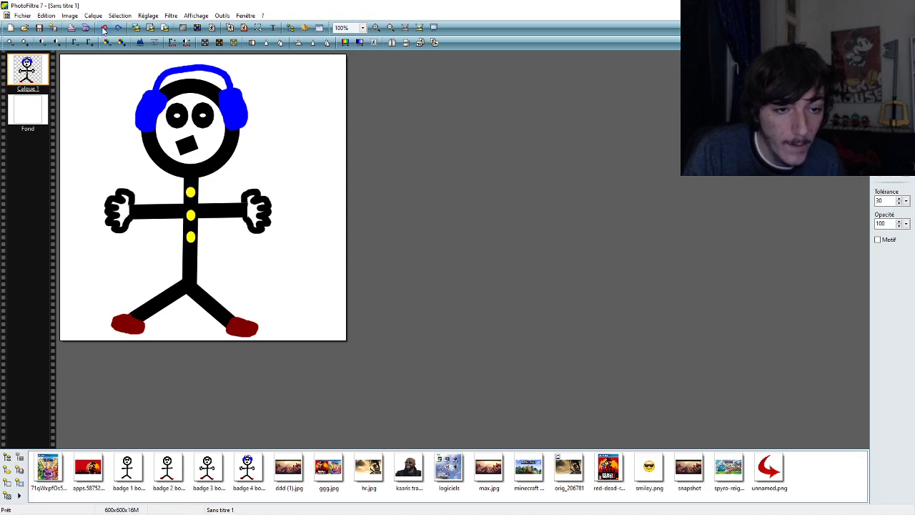
- Try a white elliptical button of about 17 by 28 pixels on the lower torso, and undo it
key("ctrl+a")
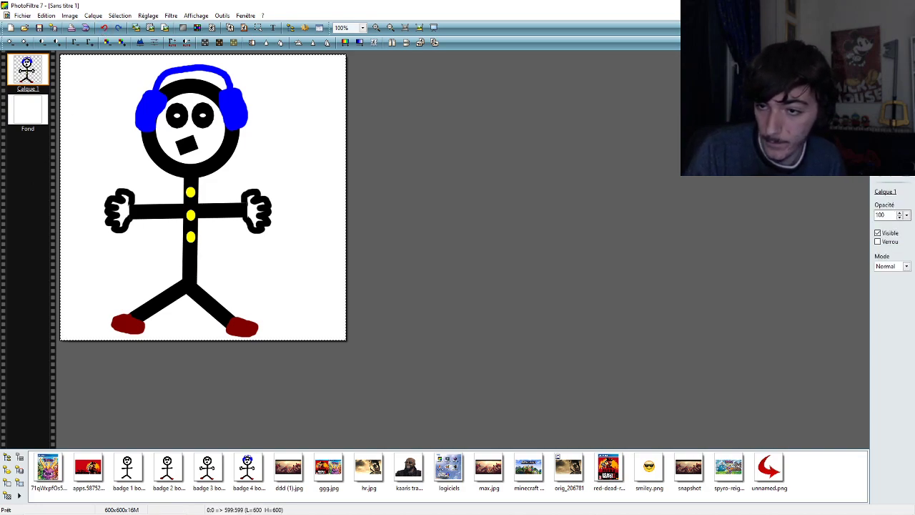
key("ctrl+d")
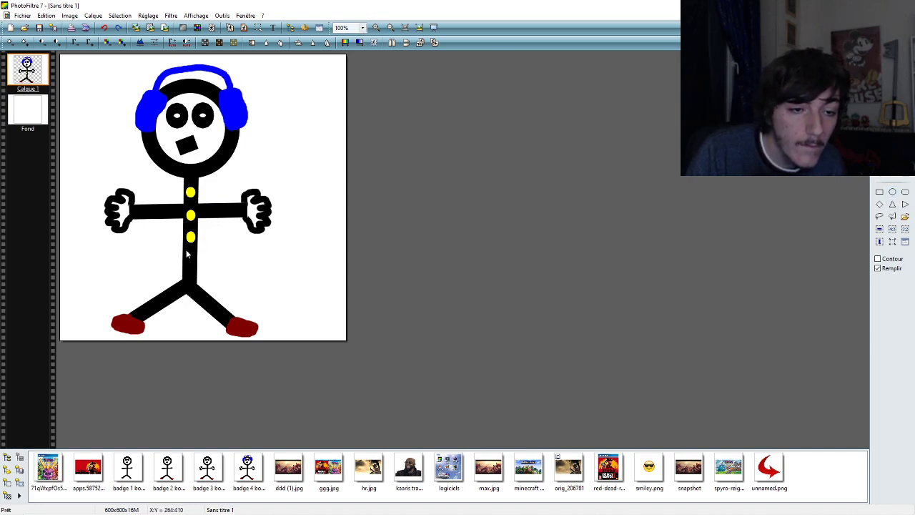
left_click_drag(186, 250, 195, 268)
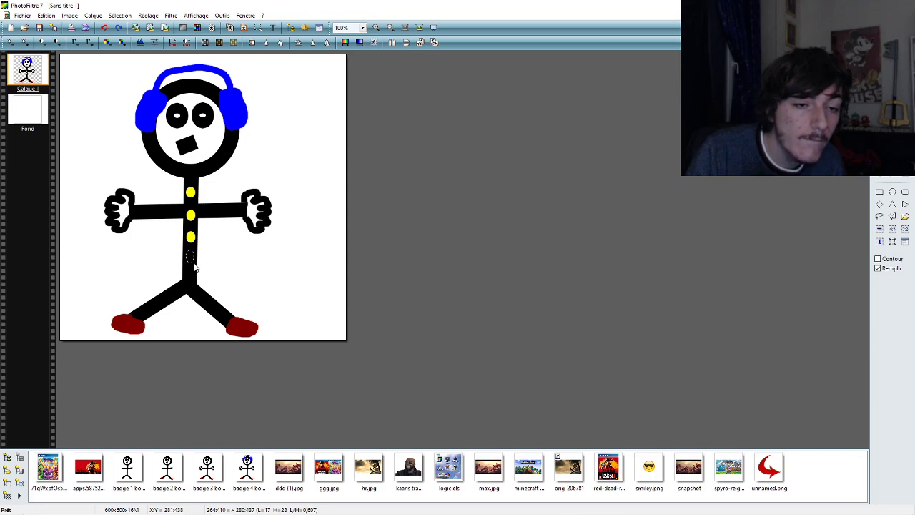
key("Delete")
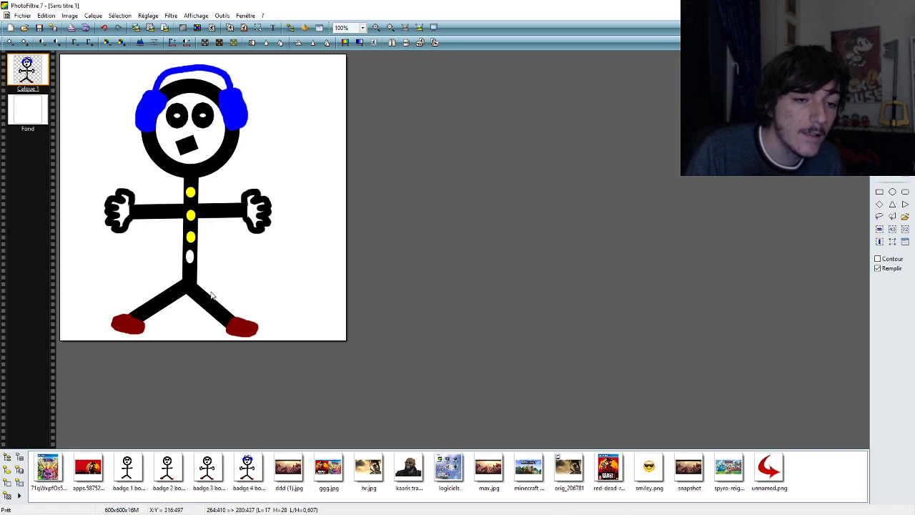
left_click(103, 29)
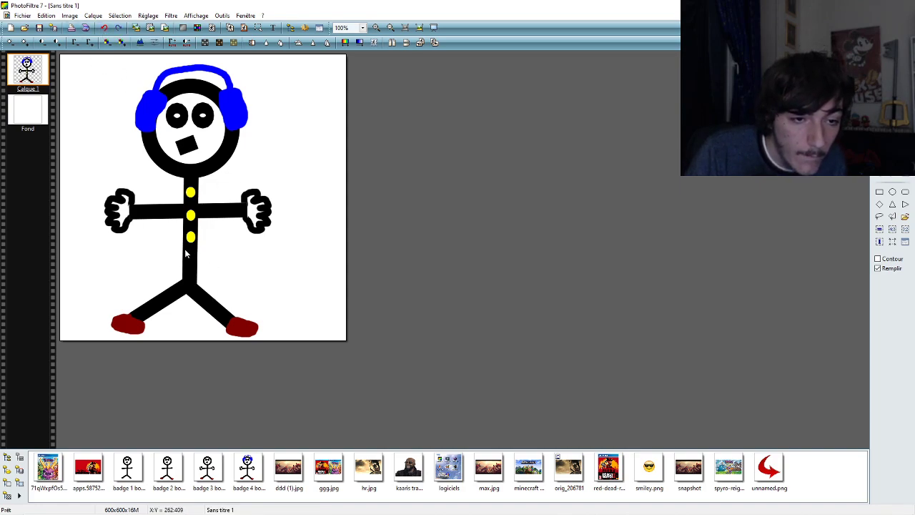
- Try a rounder white button of about 19 by 22 pixels below the third one, and undo it
left_click_drag(187, 251, 195, 261)
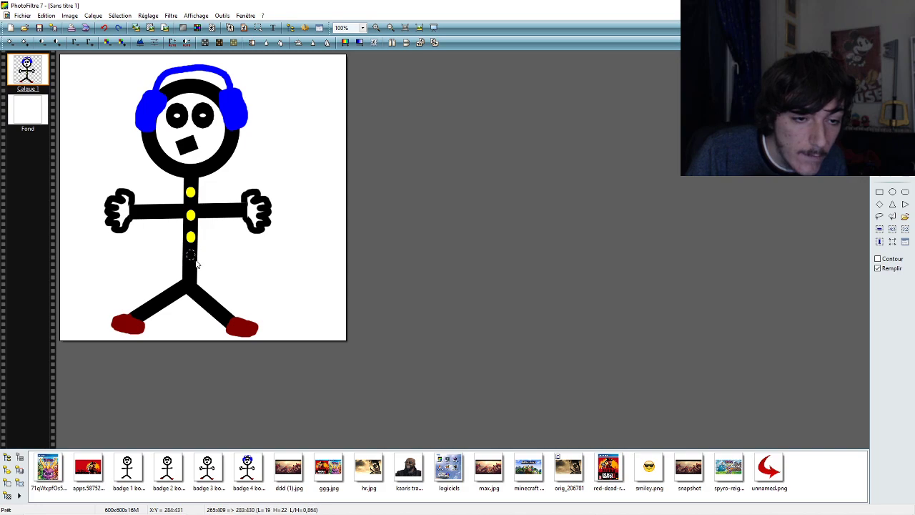
key("Delete")
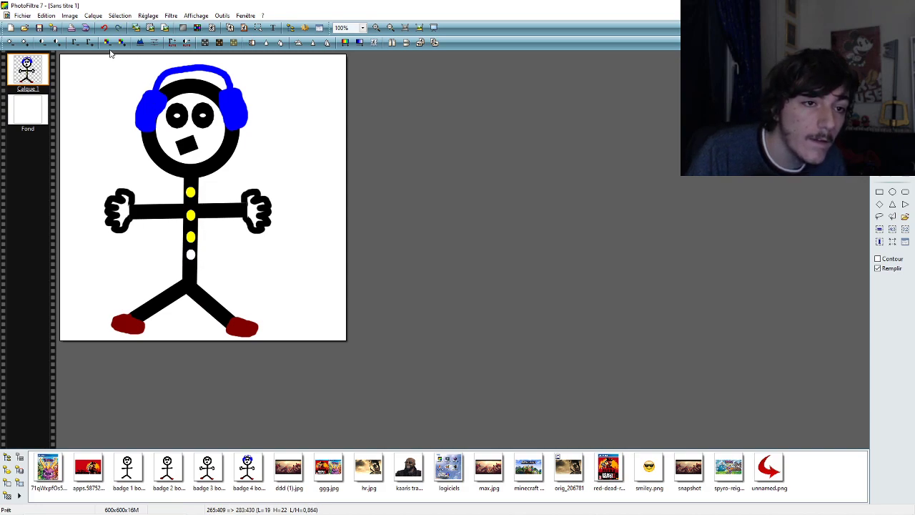
left_click(103, 29)
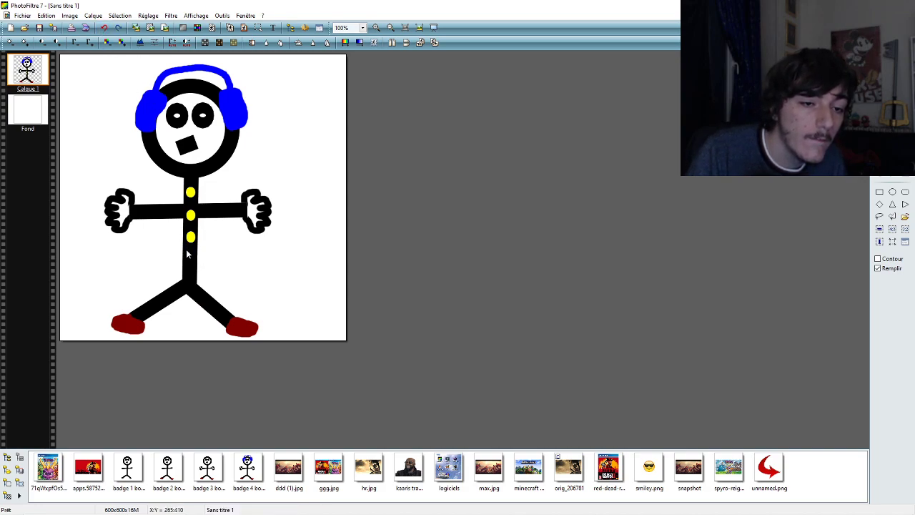
- Cut out a fourth elliptical button of about 17 by 24 pixels below the third one and fill it with yellow
left_click_drag(186, 250, 194, 266)
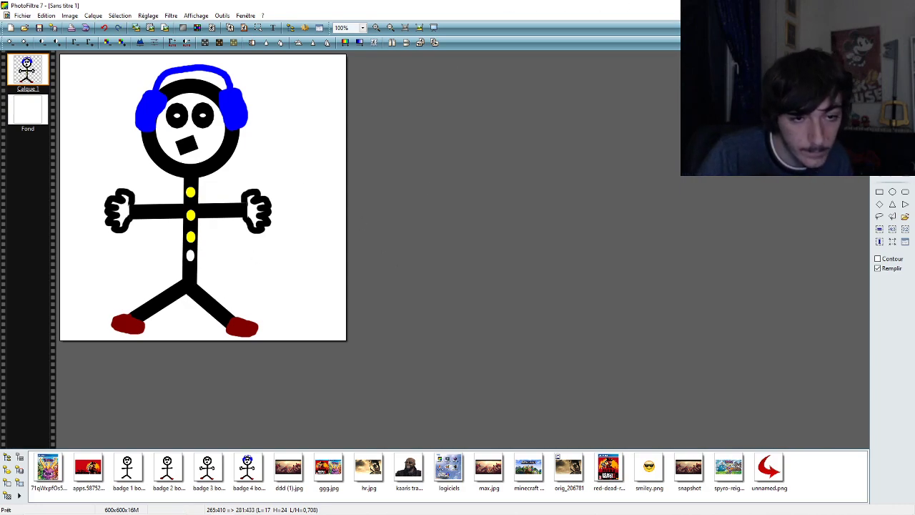
left_click(882, 107)
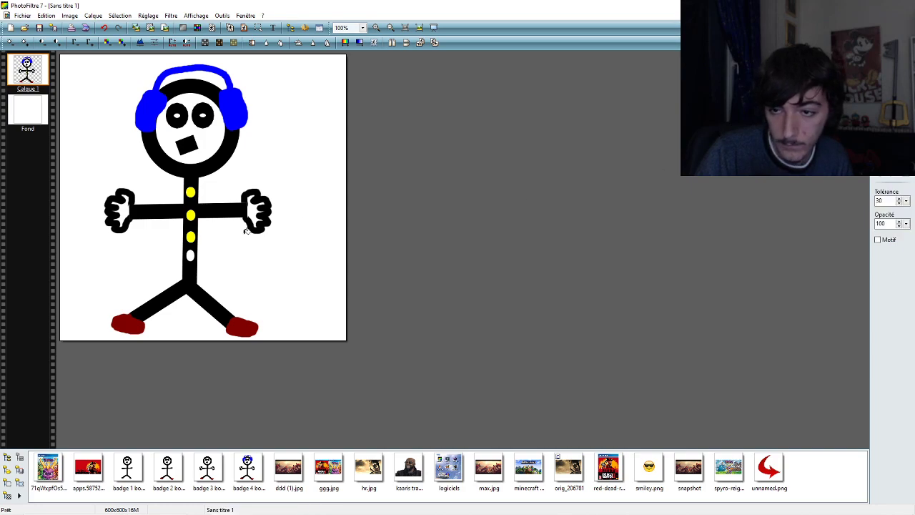
left_click(192, 256)
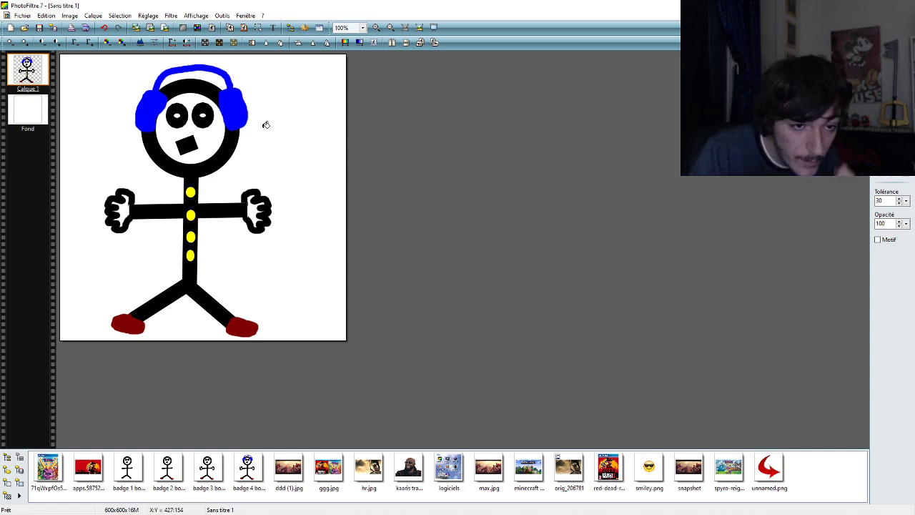
- Examine the button column at 200%, 25% and 100% zoom, undoing and redoing the last yellow fill to compare
left_click(362, 28)
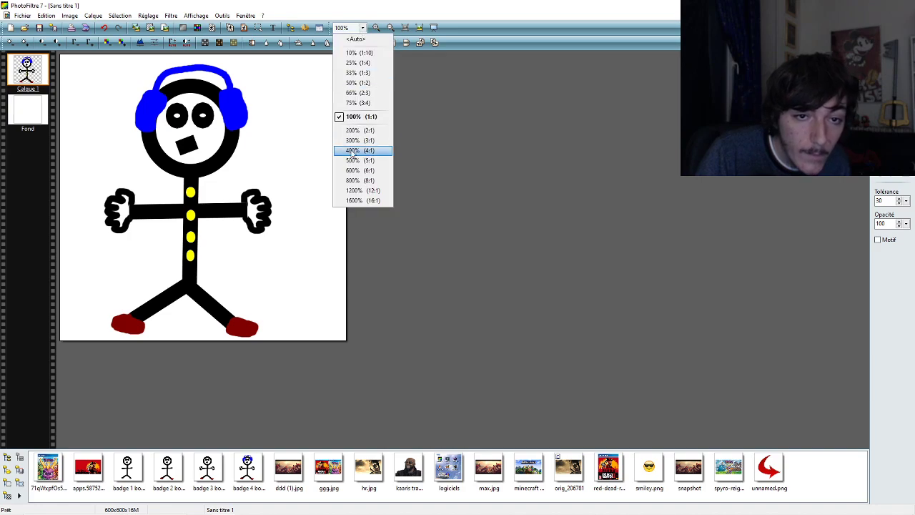
left_click(353, 133)
left_click_drag(861, 257, 862, 324)
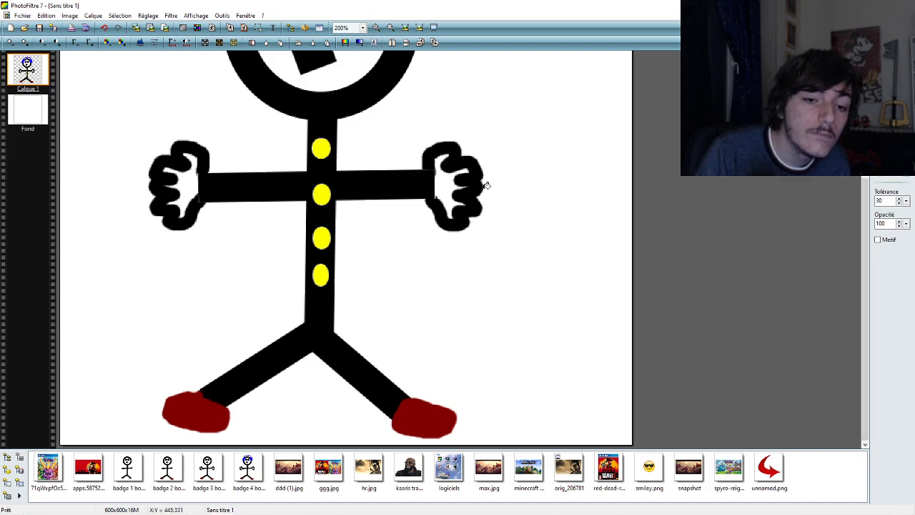
left_click(105, 28)
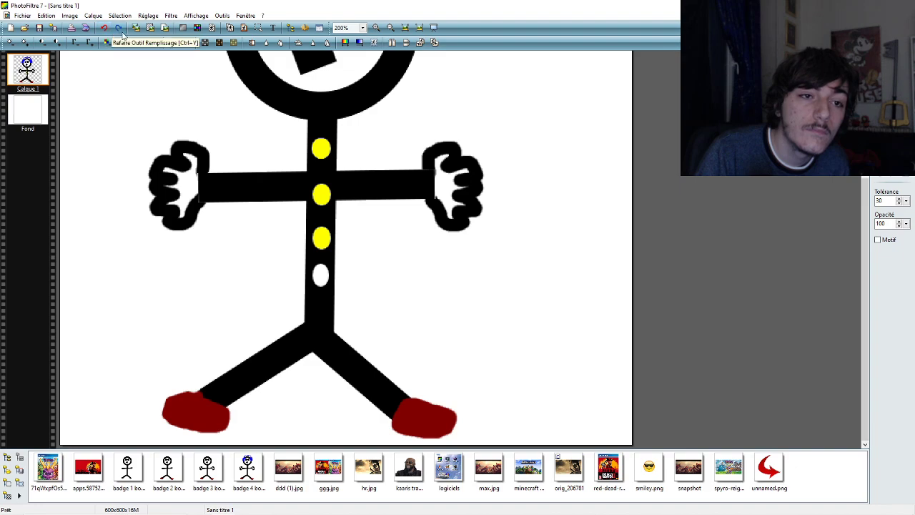
left_click(121, 28)
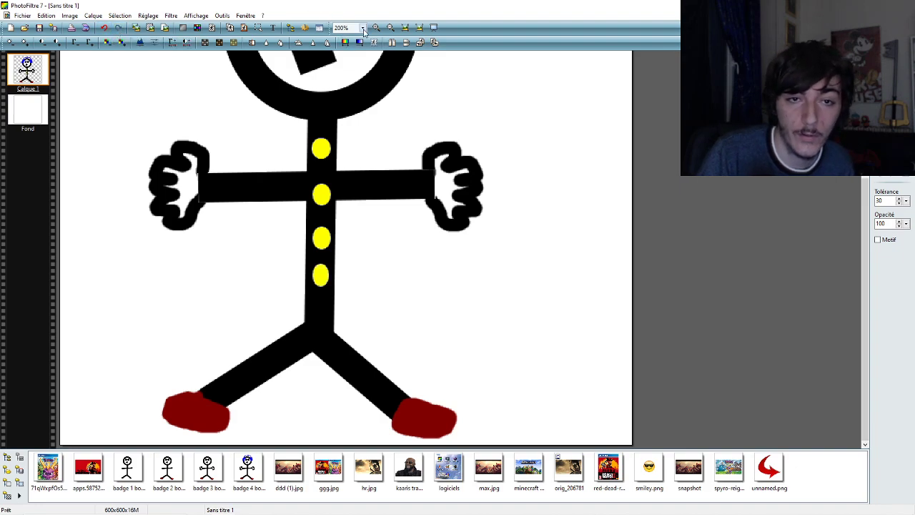
left_click(363, 28)
left_click(357, 61)
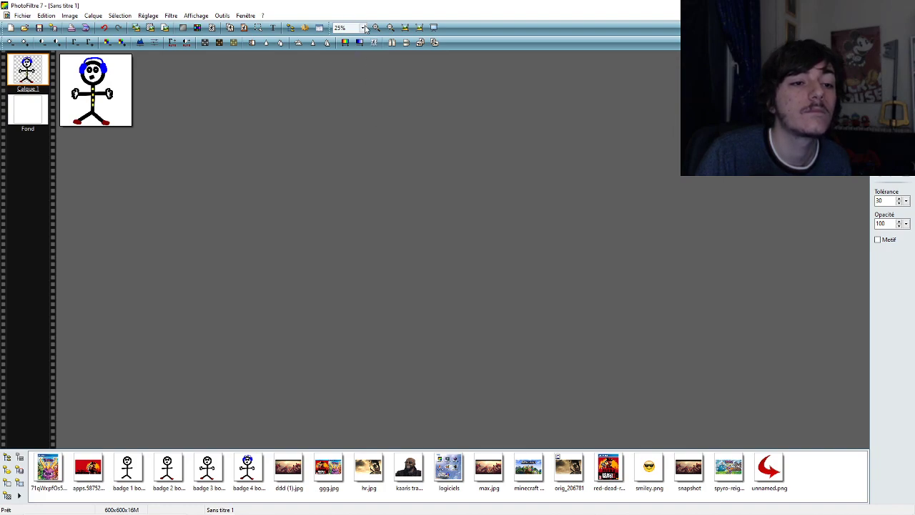
left_click(363, 28)
left_click(369, 118)
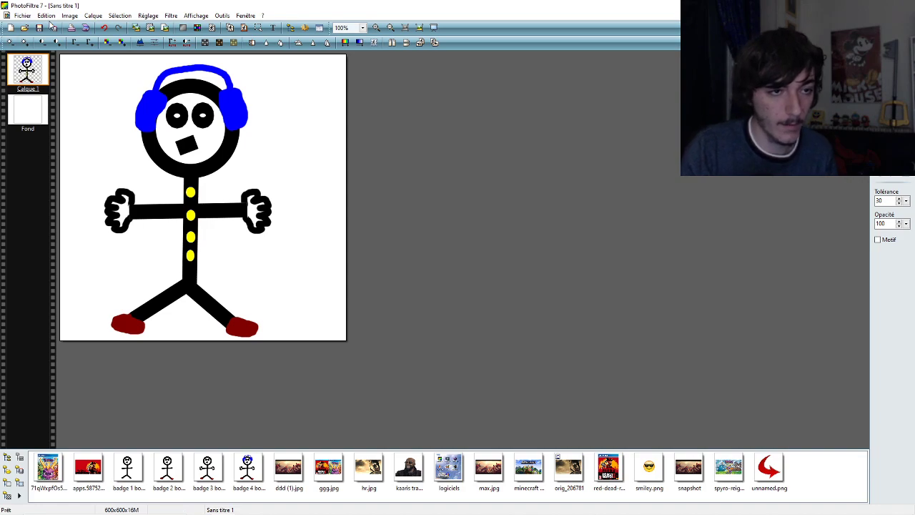
- Merge the stick figure layer into the background and make the white area around the figure transparent with automatic transparency
right_click(32, 72)
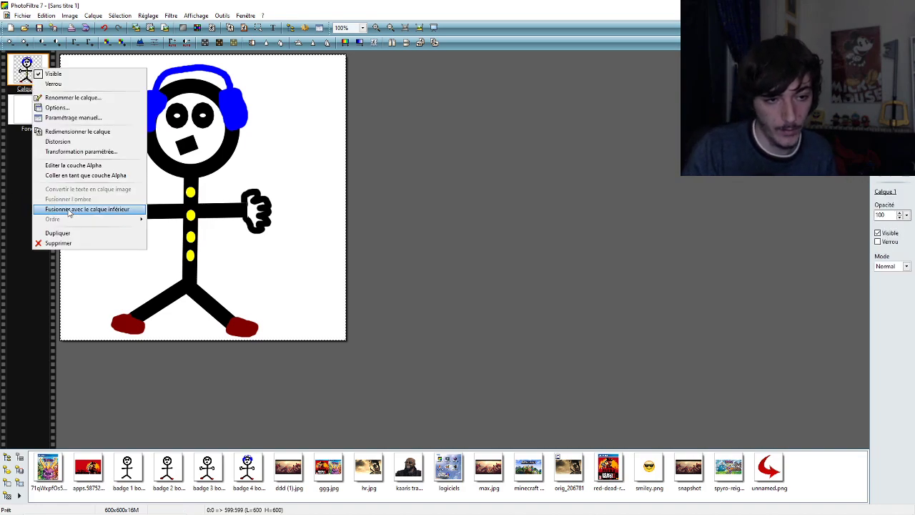
left_click(71, 213)
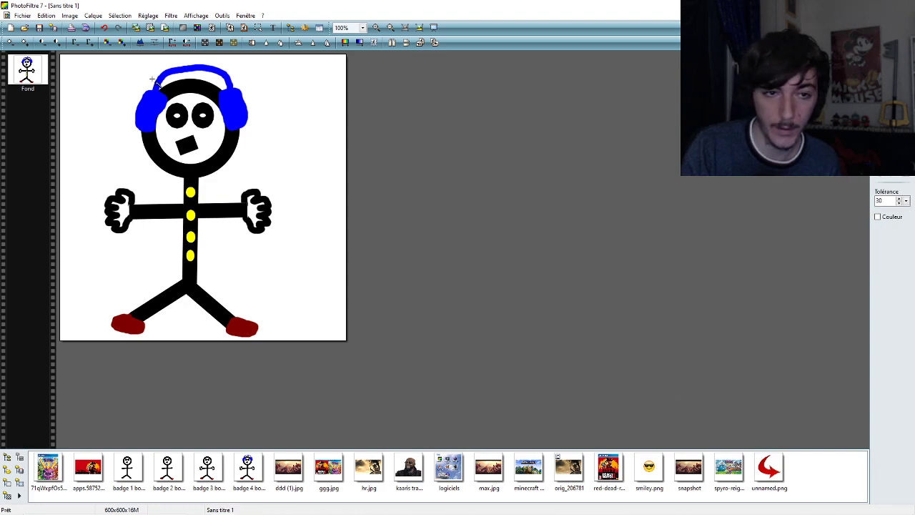
left_click(70, 15)
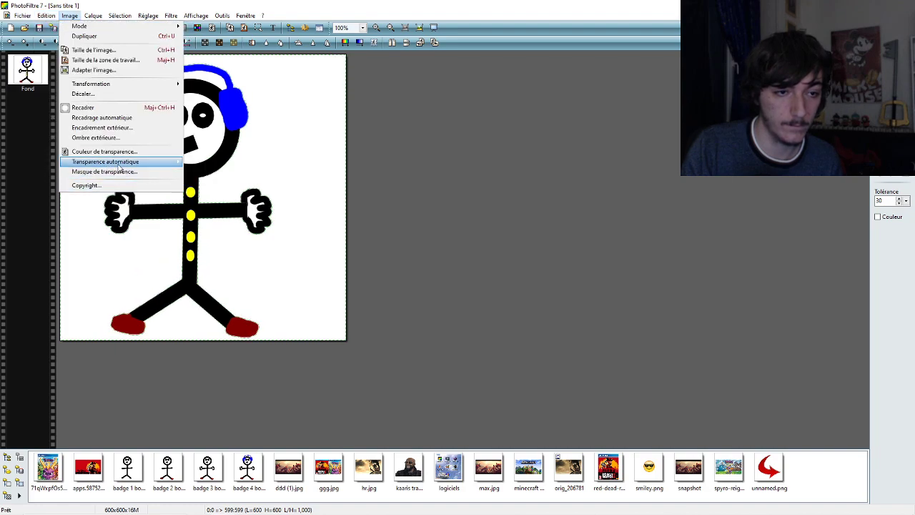
mouse_move(121, 164)
left_click(214, 172)
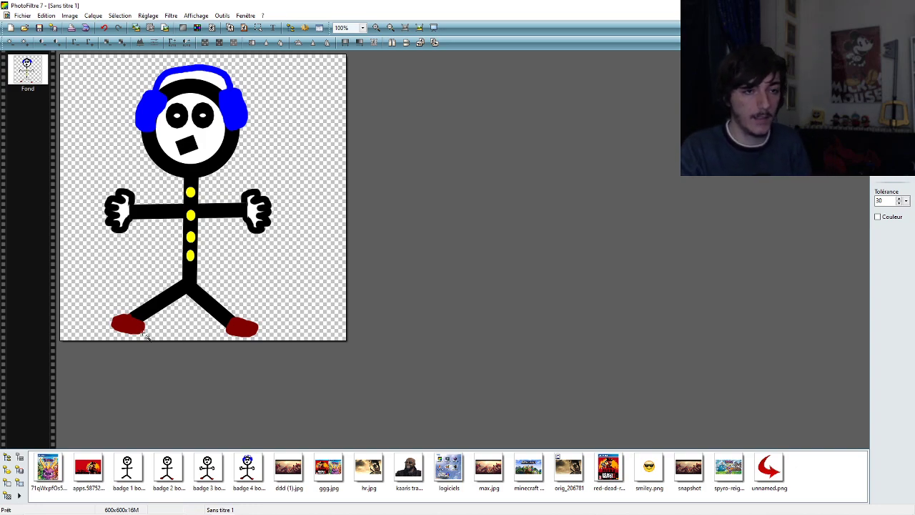
- Save the image as the PNG file "badge 5 bonhomme" on the desktop, without interlacing or filtering
left_click(23, 15)
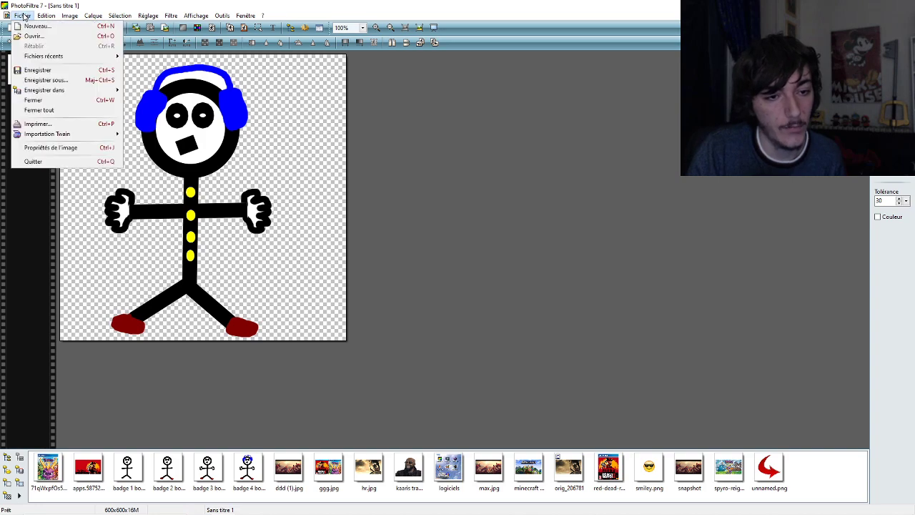
left_click(55, 83)
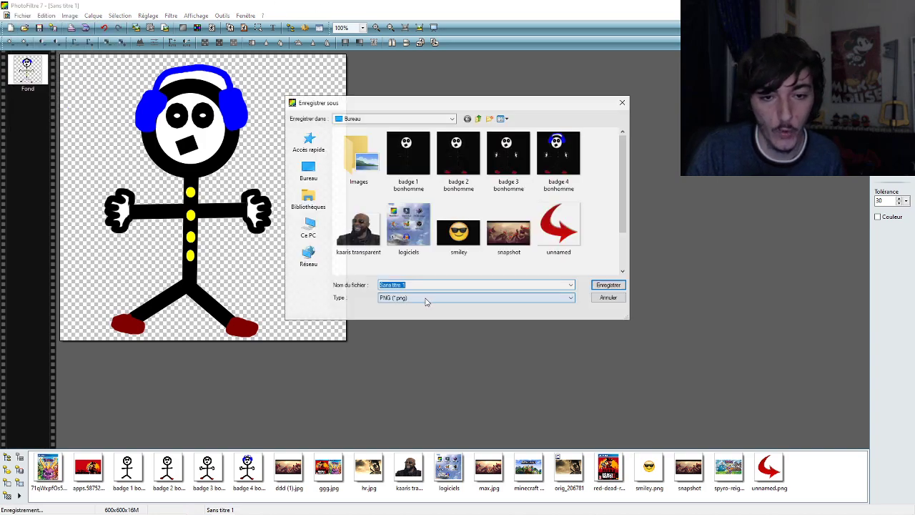
type("b")
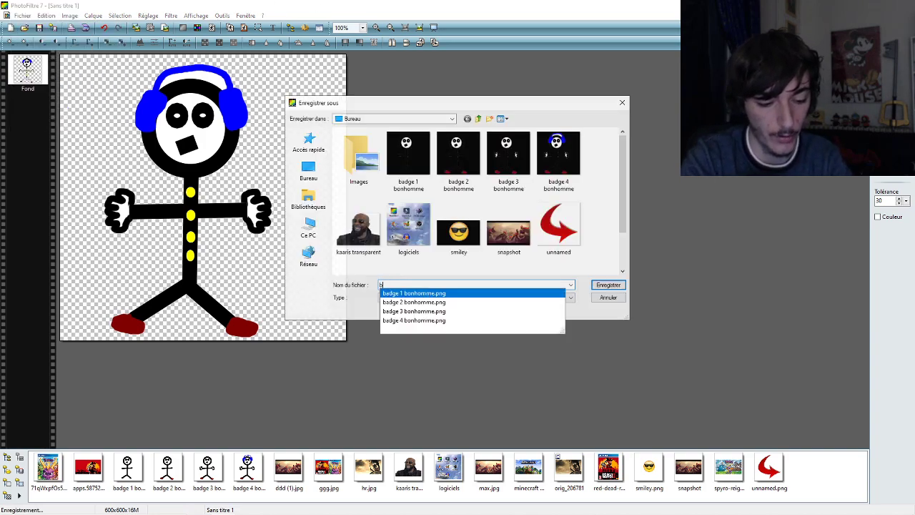
type("adge 5 bonhomme")
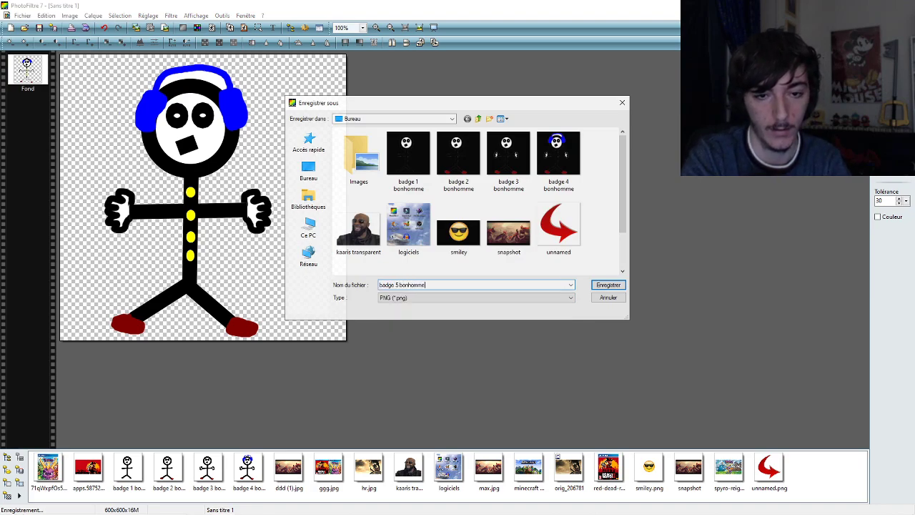
type(" 5")
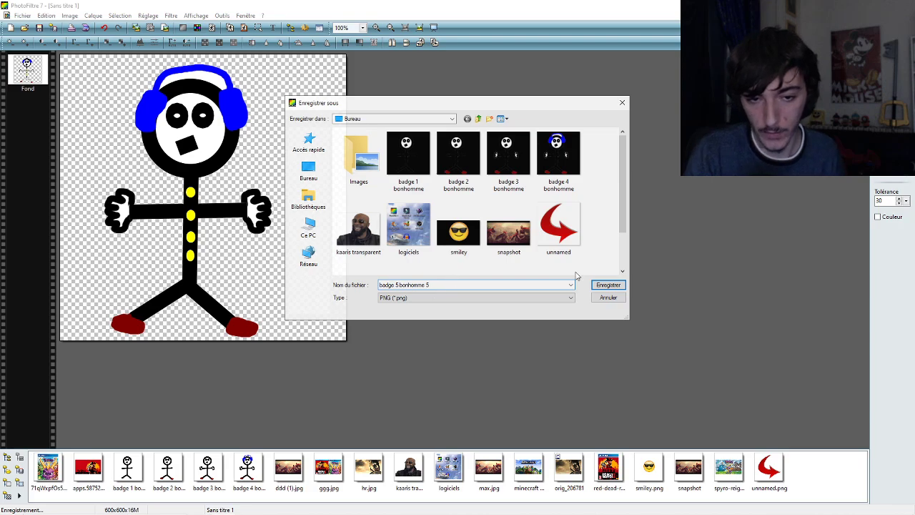
key("BackSpace")
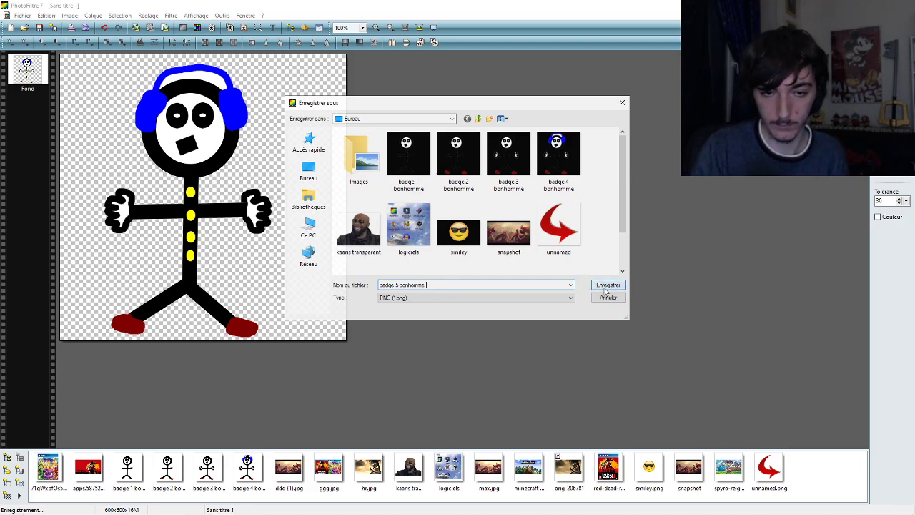
left_click(606, 288)
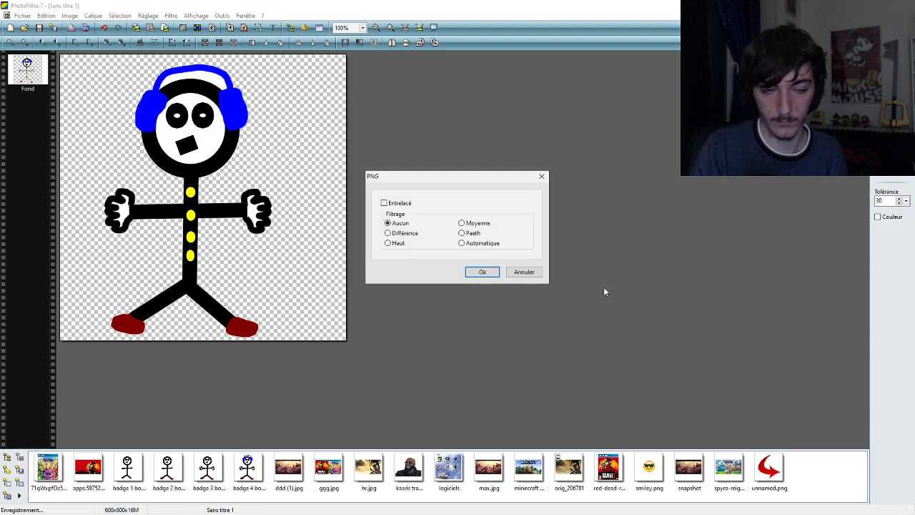
left_click(490, 274)
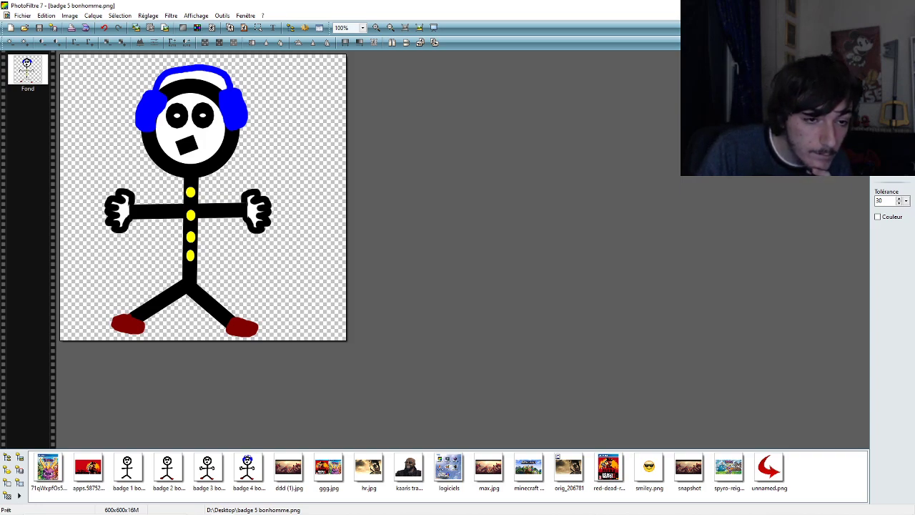
- View the saved badge 5 image from the desktop and compare it with badges 1 to 4 in the Photos viewer
key("super+d")
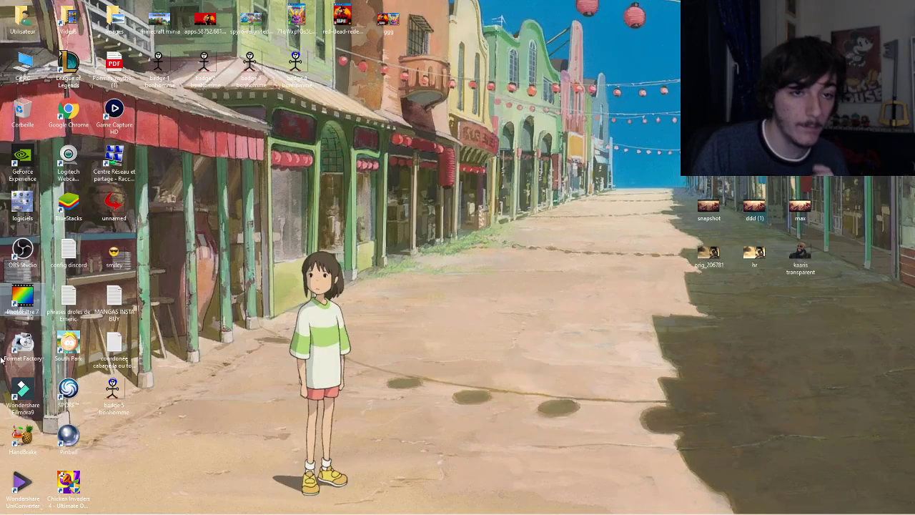
double_click(112, 388)
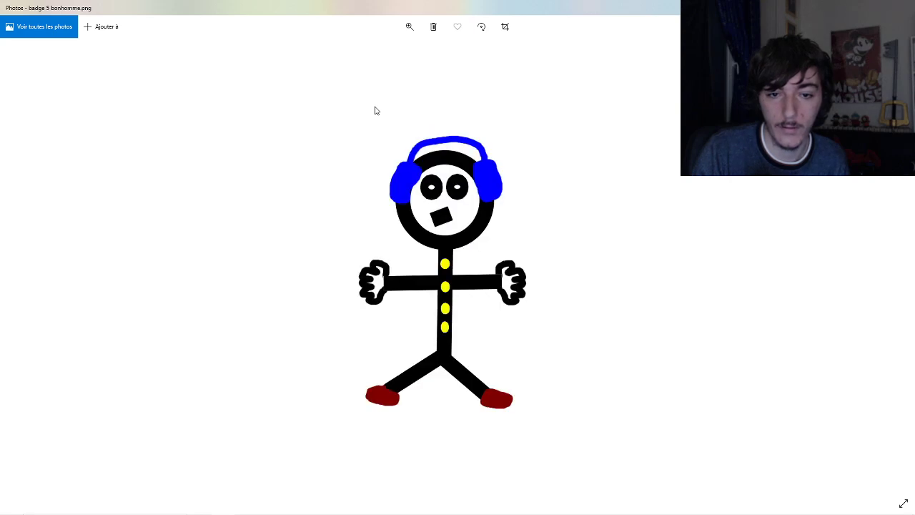
key("Left")
key("Left")
key("Left")
key("Left")
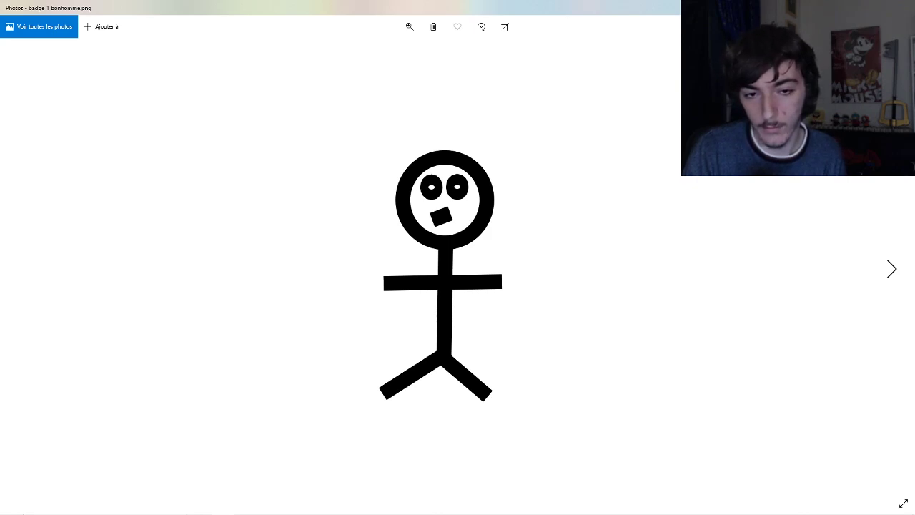
key("Right")
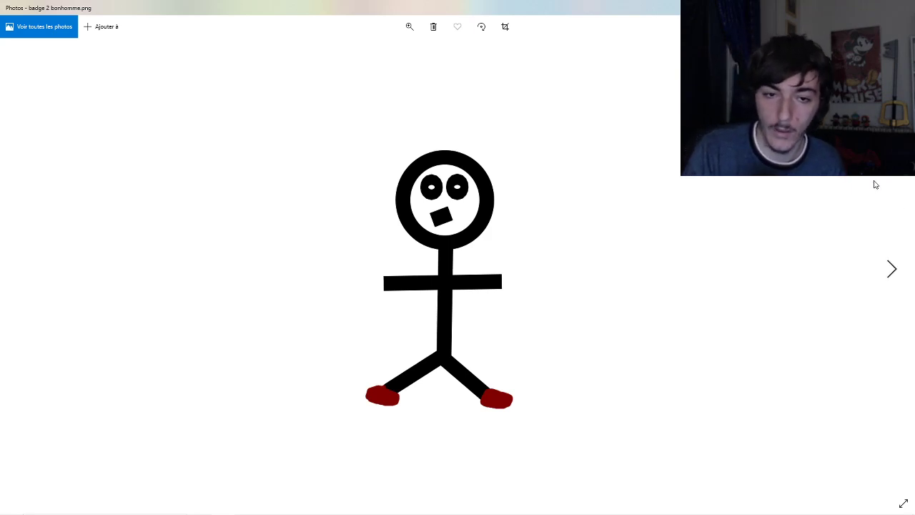
left_click(897, 271)
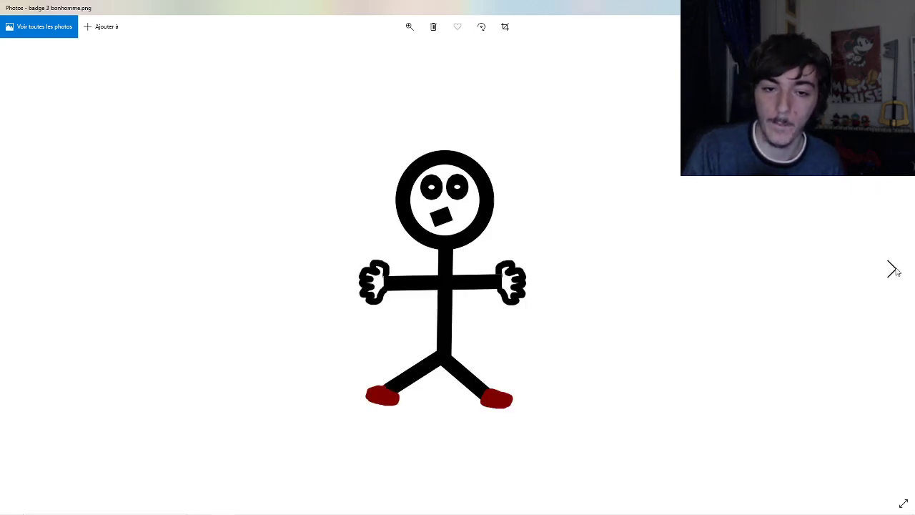
left_click(895, 271)
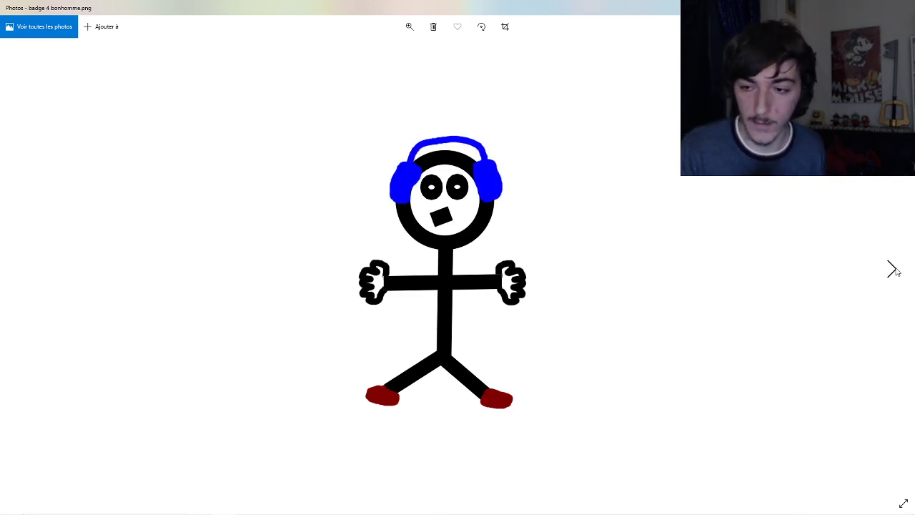
left_click(896, 270)
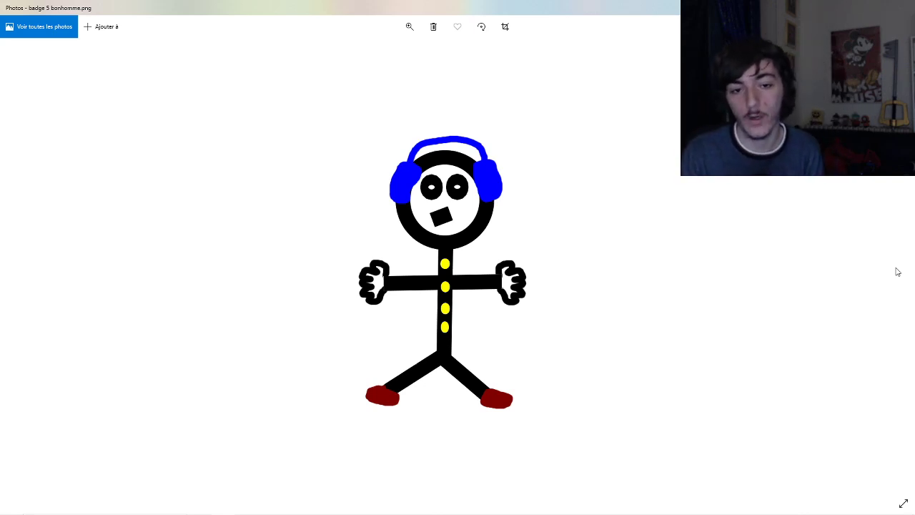
left_click(902, 7)
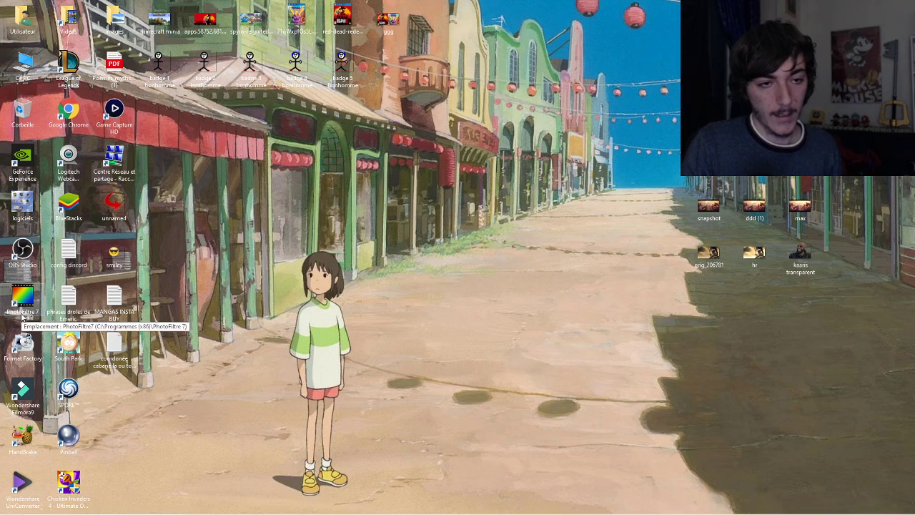
- Launch PhotoFiltre 7 again from the desktop
double_click(22, 316)
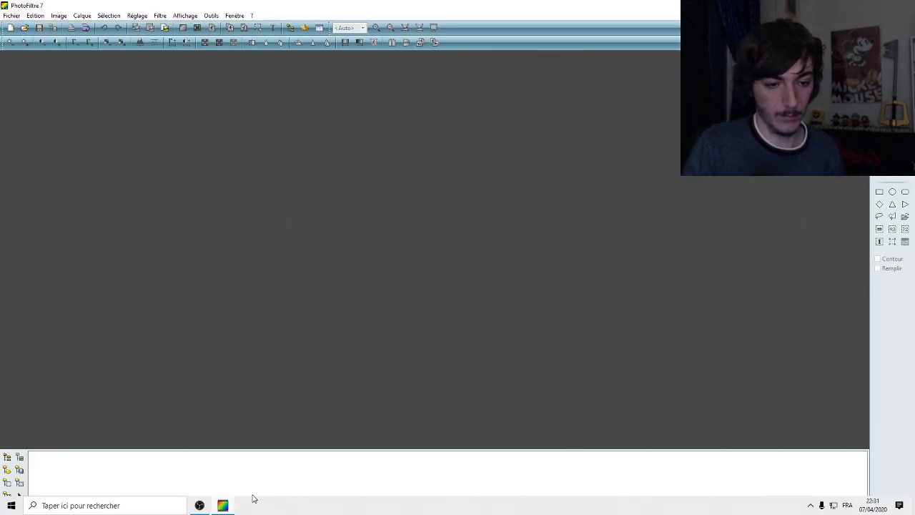
left_click(200, 505)
left_click(206, 481)
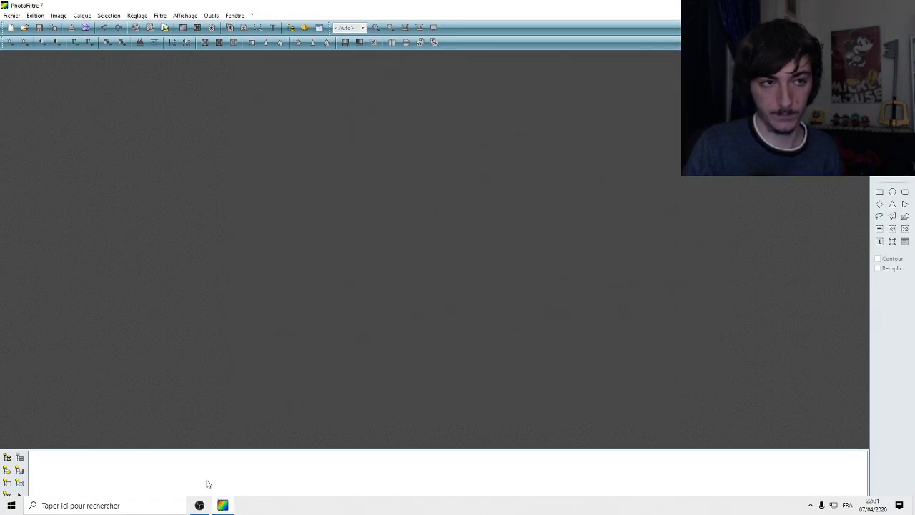
- Open badge 5 bonhomme.png, select the whole image and copy it
left_click(26, 28)
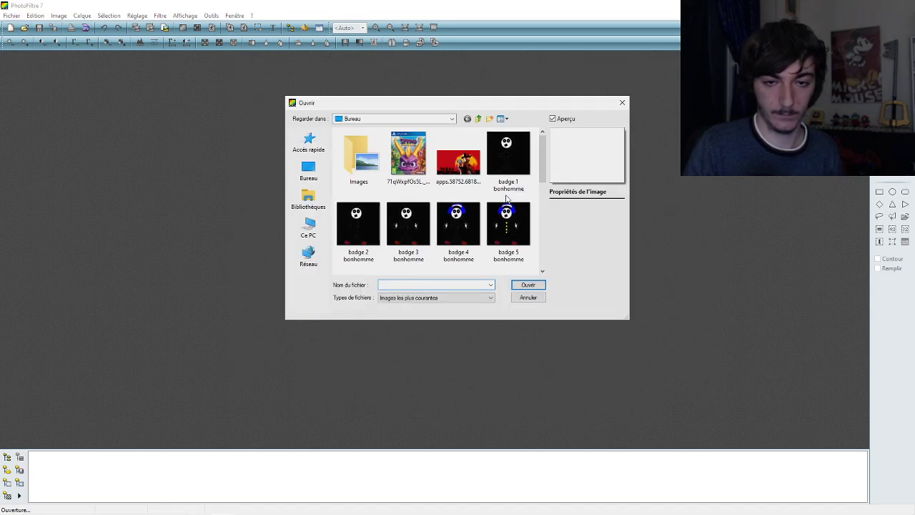
double_click(509, 223)
left_click(108, 15)
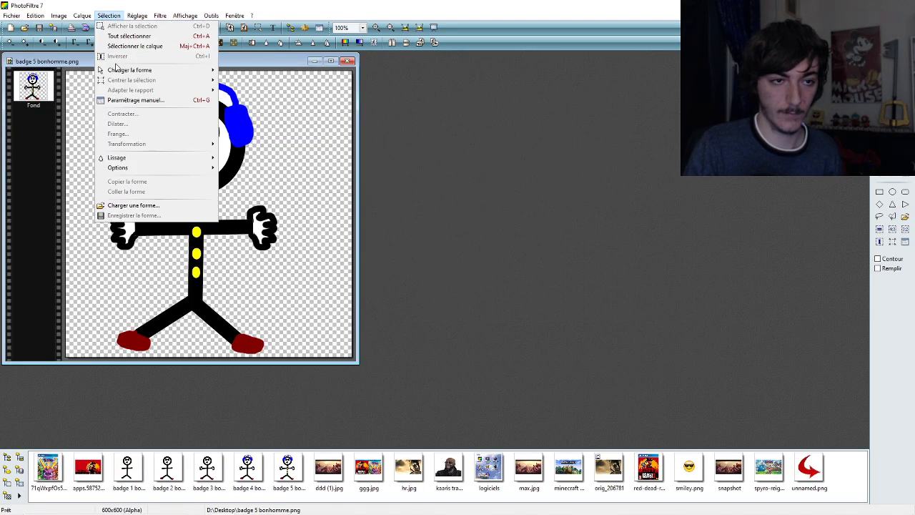
left_click(129, 35)
right_click(150, 140)
left_click(190, 179)
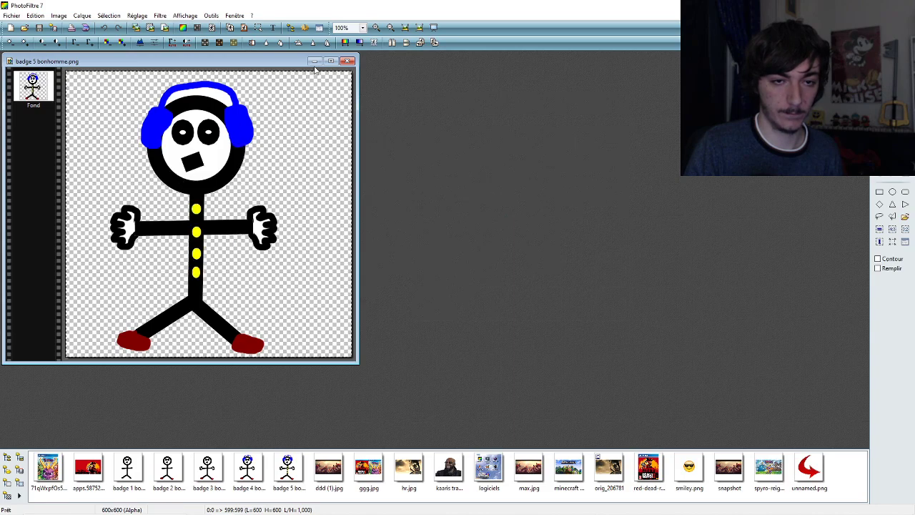
- Try to paste the figure onto a new white 600 by 600 pixel image, and discard that image without saving
left_click(347, 61)
left_click(25, 28)
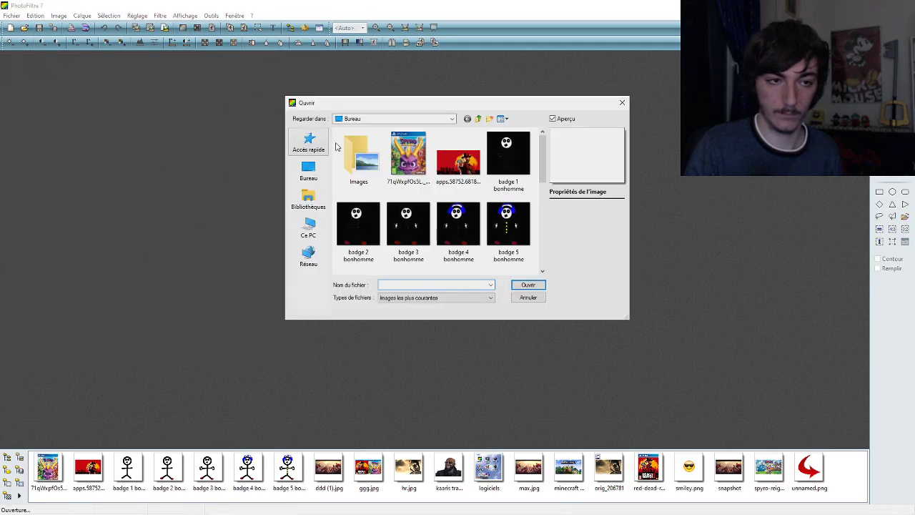
left_click(622, 102)
left_click(10, 27)
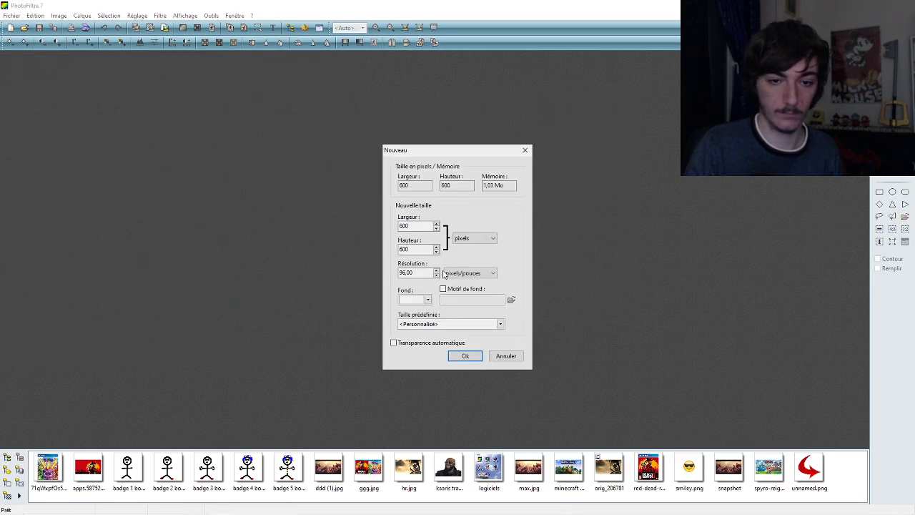
left_click(464, 355)
right_click(232, 273)
left_click(258, 318)
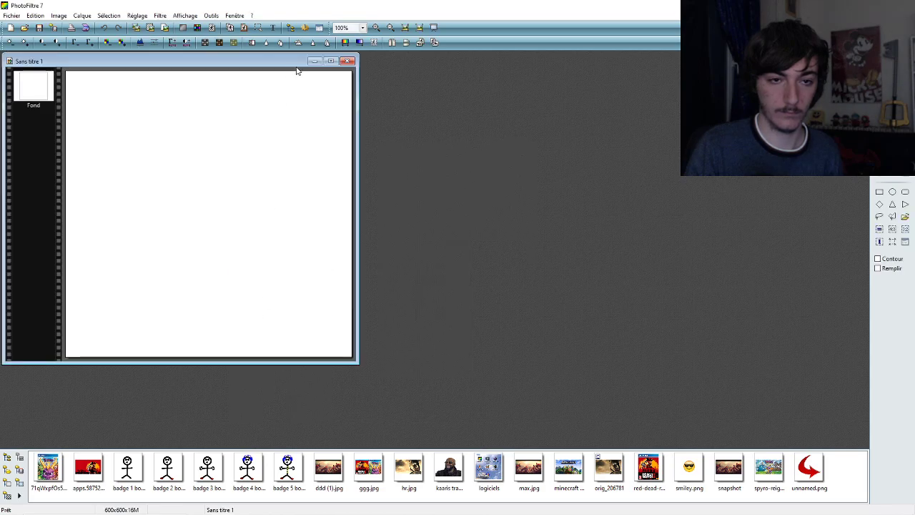
right_click(224, 132)
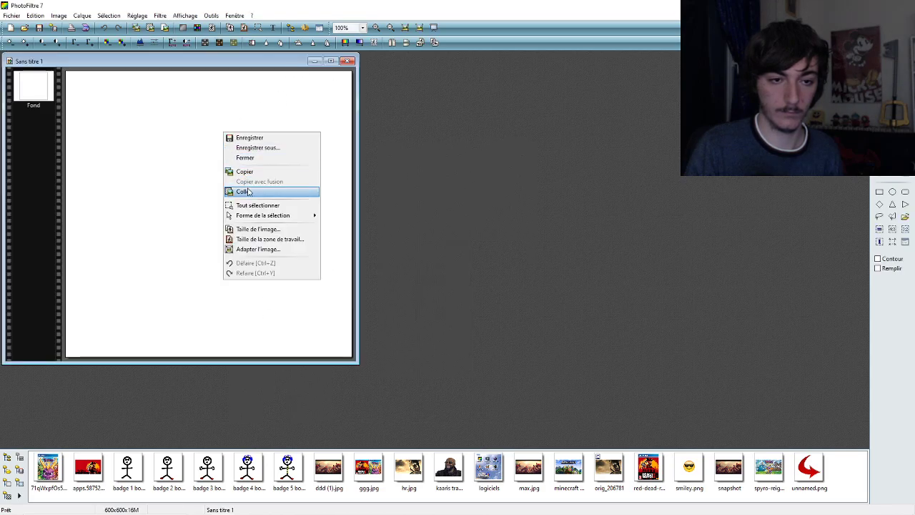
left_click(243, 190)
left_click(347, 61)
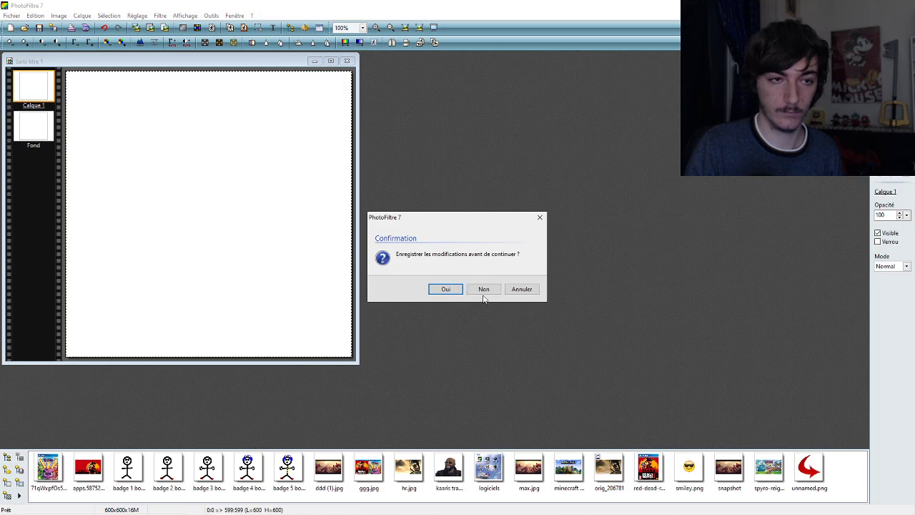
left_click(484, 290)
- Reopen badge 5 bonhomme.png, select its layer and copy it
left_click(24, 28)
double_click(486, 227)
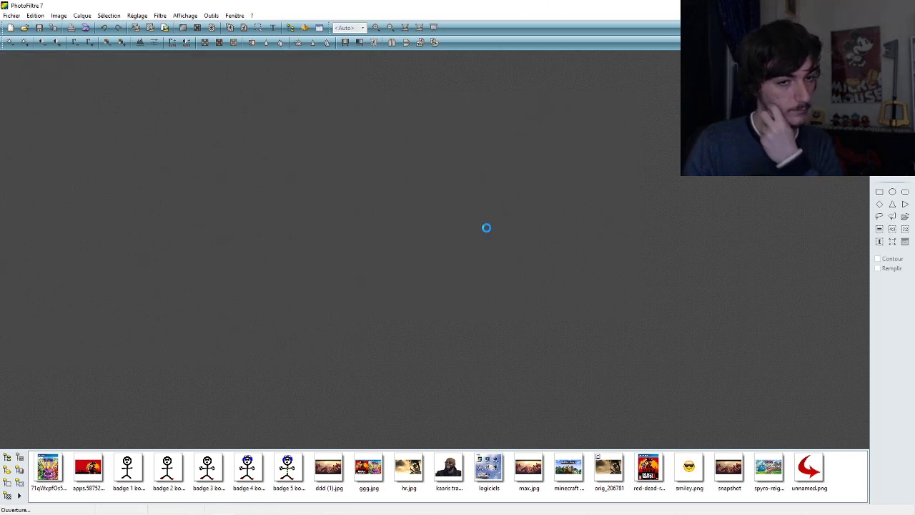
left_click(108, 15)
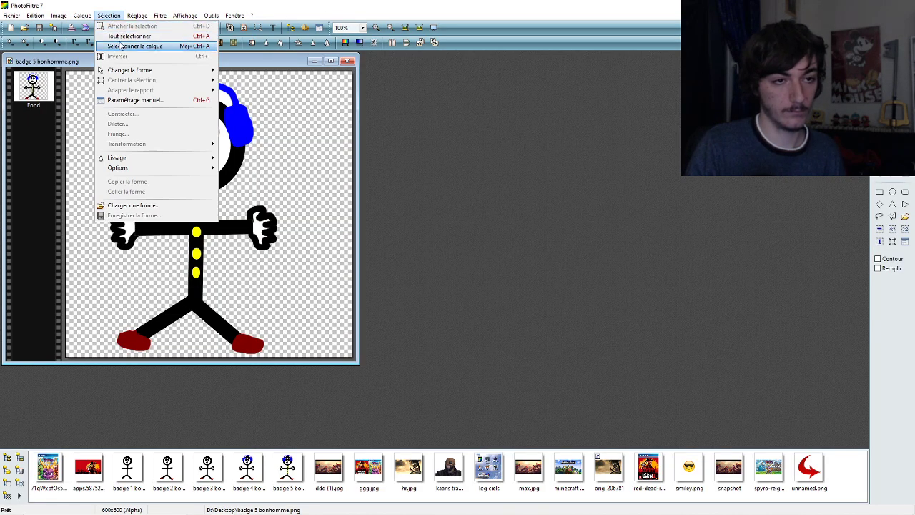
left_click(120, 46)
right_click(155, 174)
left_click(176, 210)
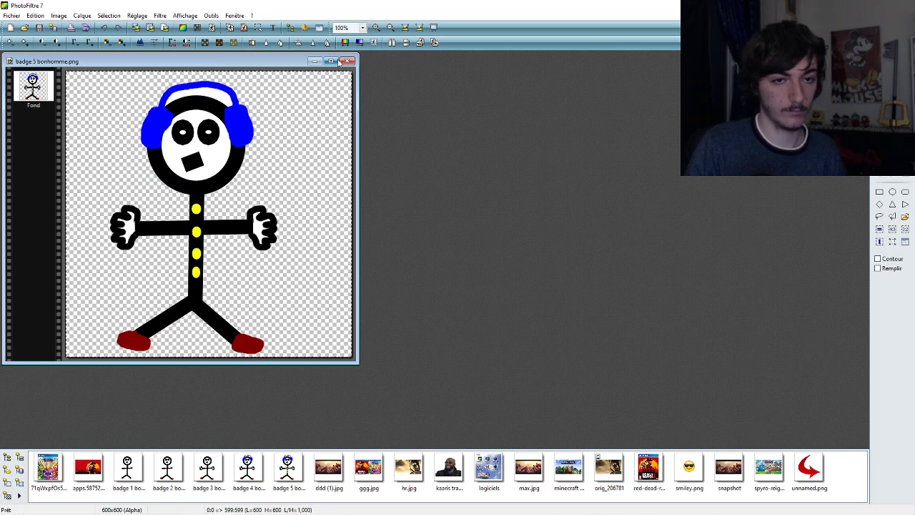
- Close the badge 5 image, create a new white 600 by 600 pixel image and paste the copied figure onto it
left_click(347, 61)
left_click(11, 28)
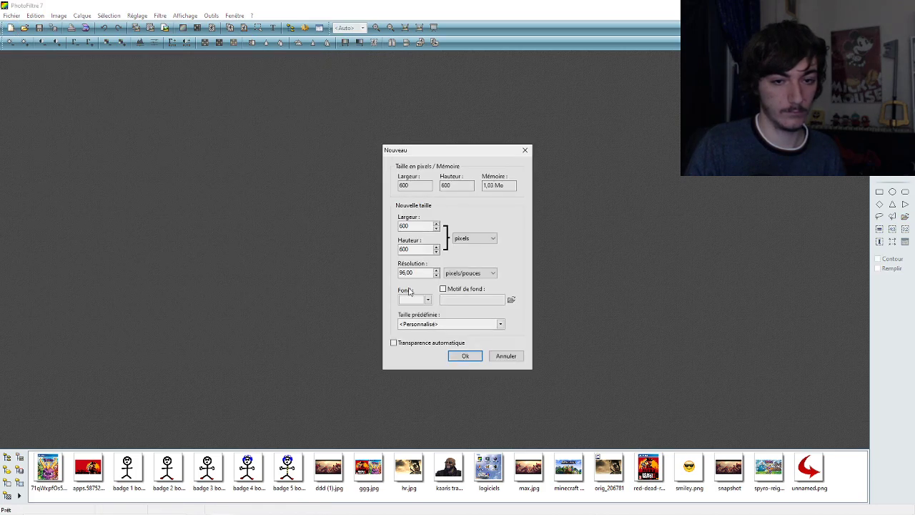
left_click(458, 355)
right_click(102, 210)
left_click(138, 273)
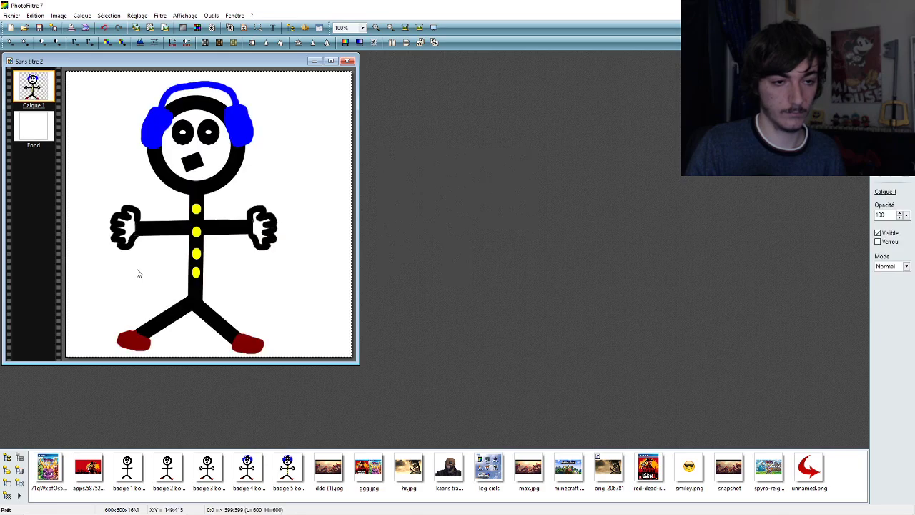
- Maximize the window of the new image containing the pasted stick figure
left_click(330, 60)
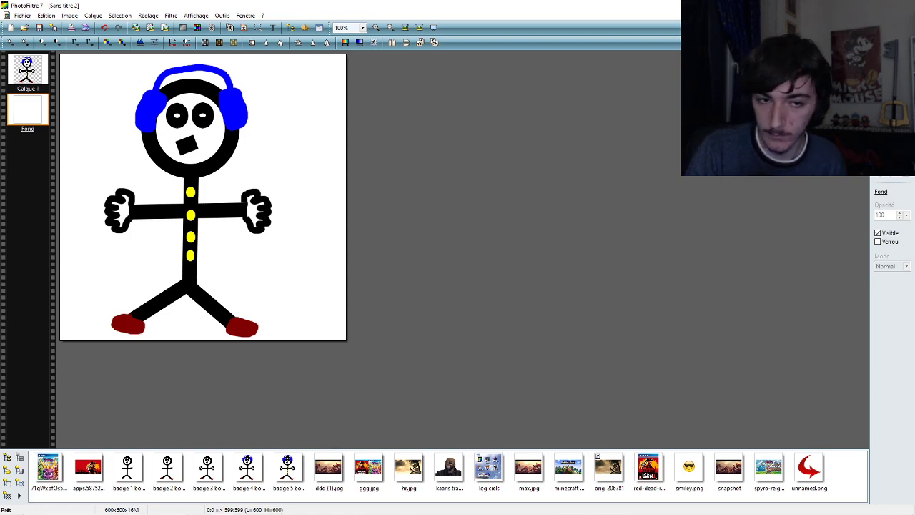
- Switch to Google Chrome, open YouTube and go to the channel's YouTube Studio dashboard
mouse_move(457, 513)
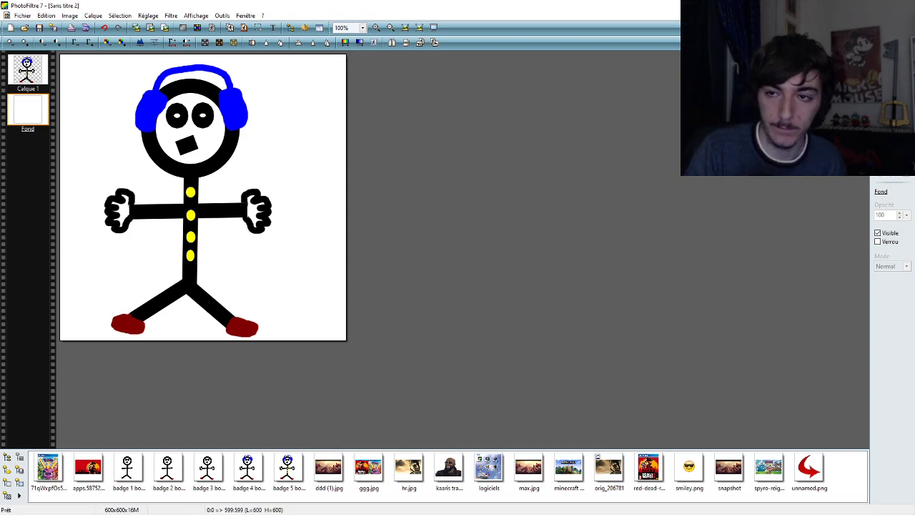
key("super+d")
double_click(70, 116)
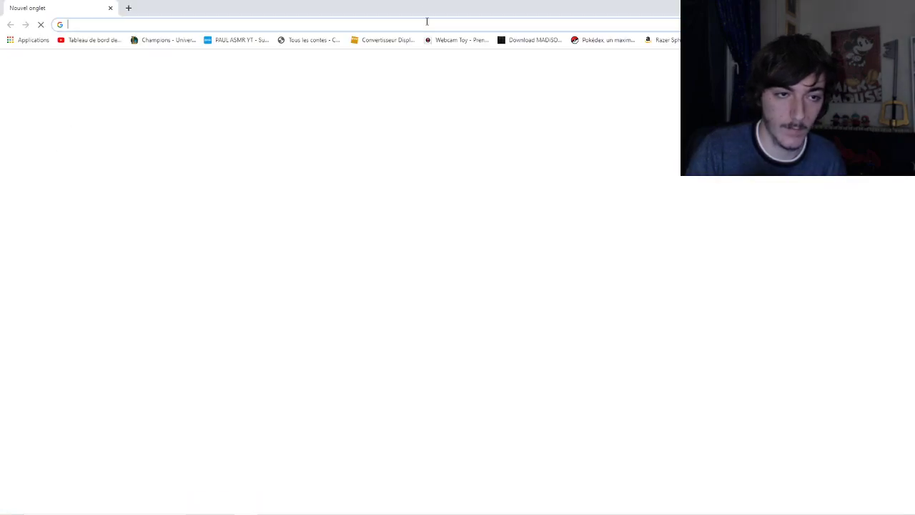
left_click(409, 246)
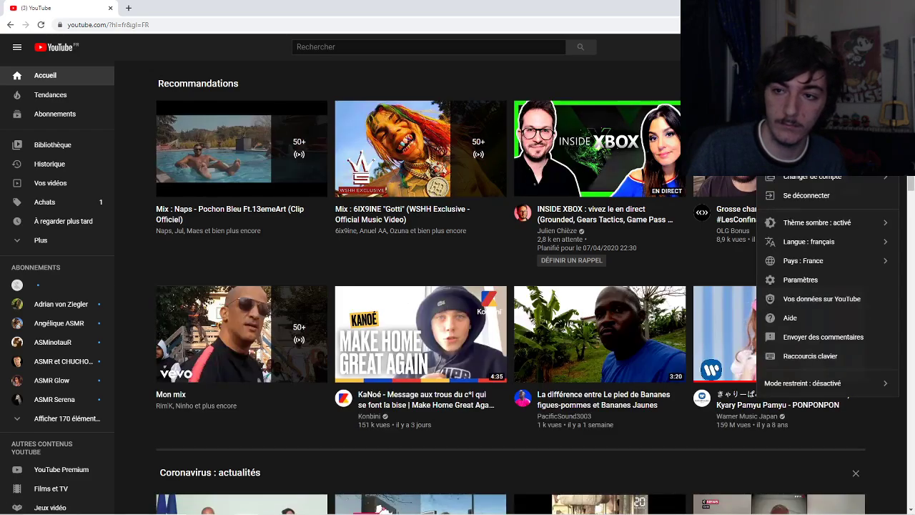
left_click(857, 46)
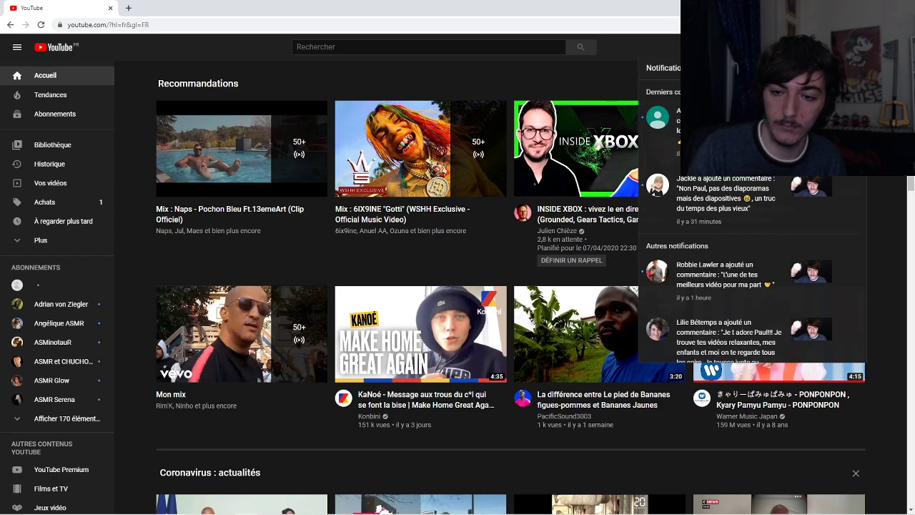
left_click(894, 47)
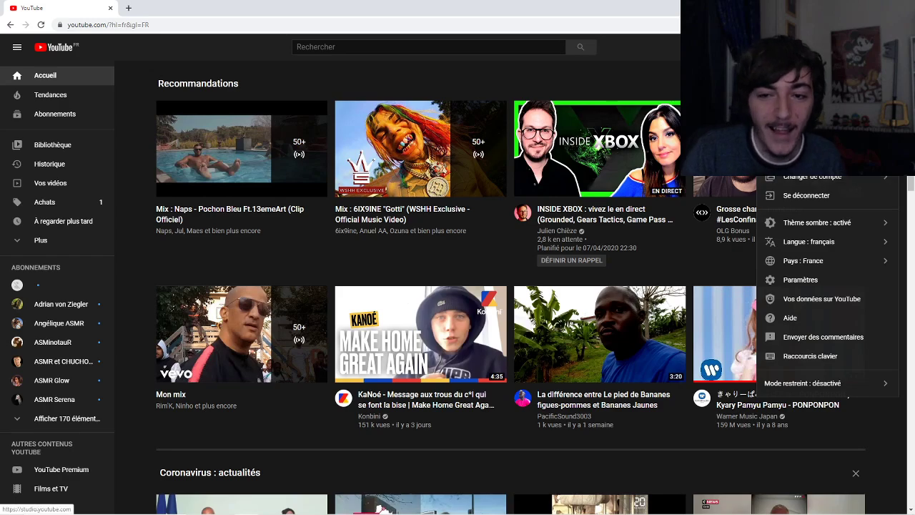
left_click(807, 157)
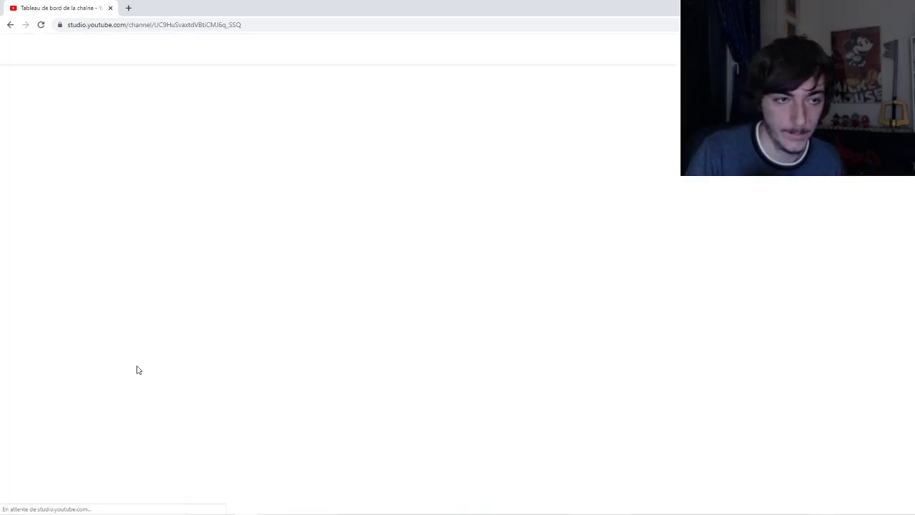
- Switch to Creator Studio classique, giving the missing specific feature as the reason in the survey
left_click(79, 497)
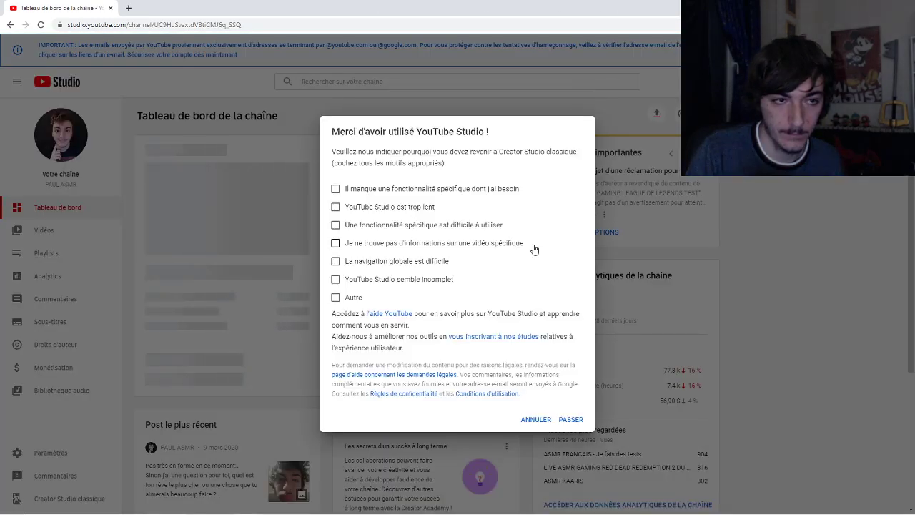
left_click(471, 190)
left_click(567, 436)
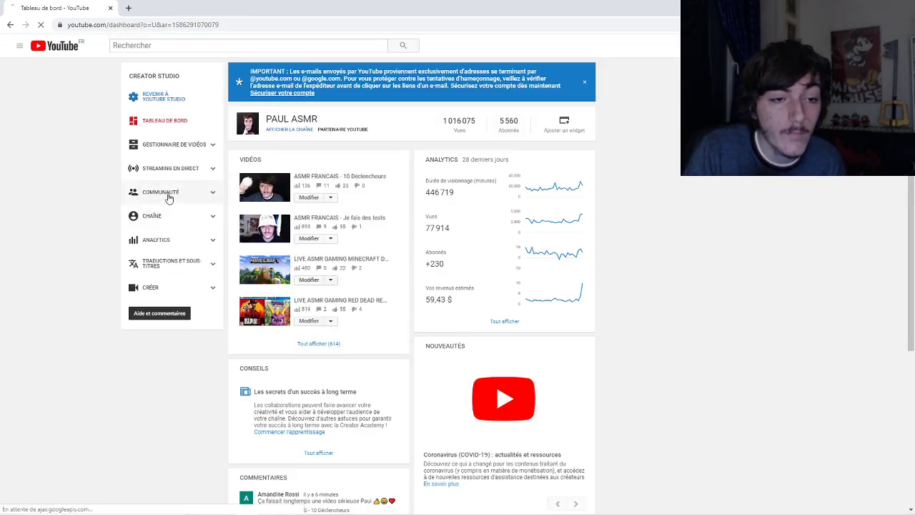
- Open the channel memberships setup from the Communauté section and find the badge and emoji import stage
left_click(169, 198)
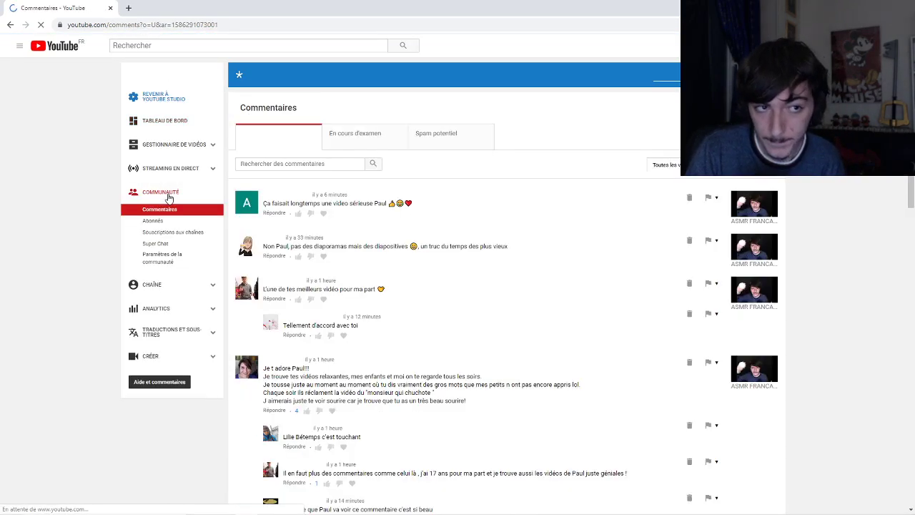
left_click(164, 235)
left_click(515, 308)
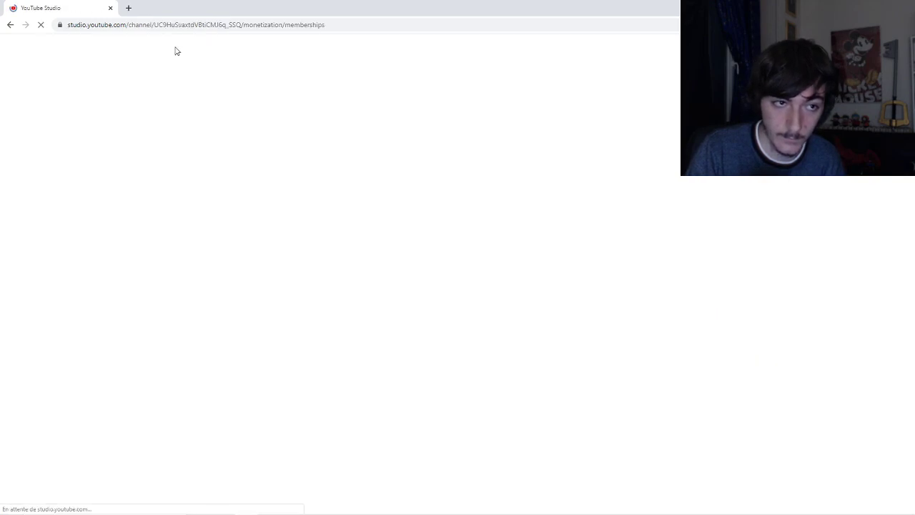
scroll(480, 312, "down", 3)
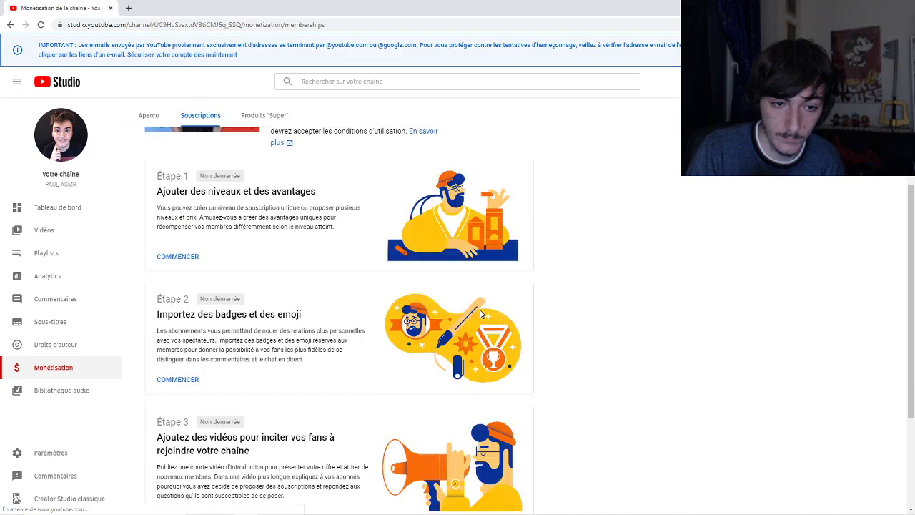
- Examine the badge levels and image requirements in the Étape 2 import dialog, cancel it and close the browser
left_click(173, 380)
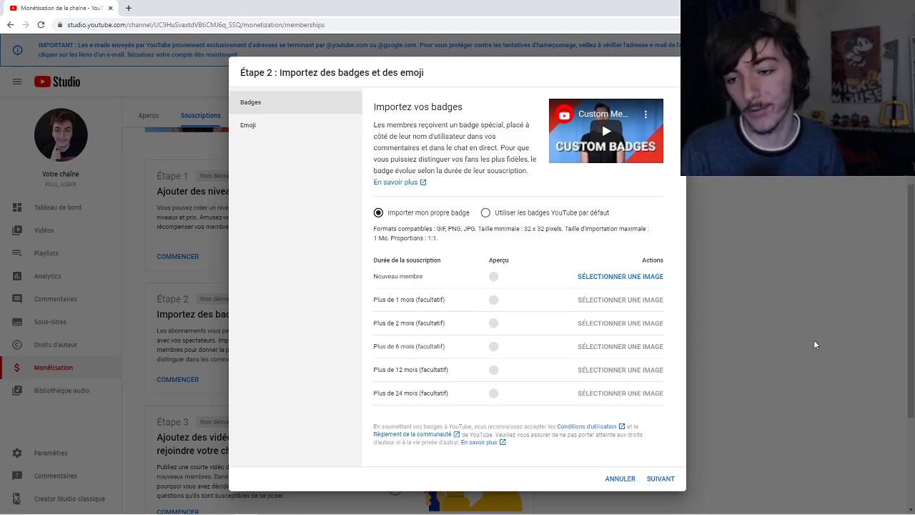
left_click(614, 478)
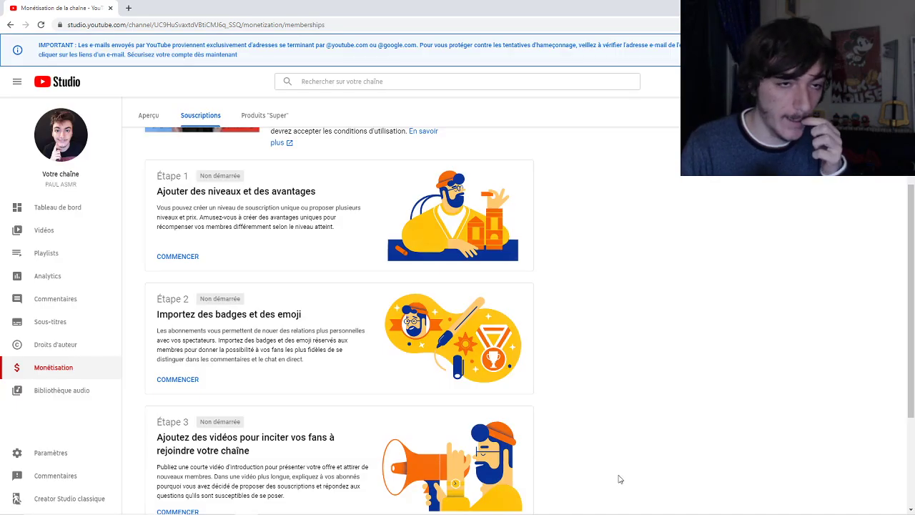
left_click(110, 8)
- View badge 5 bonhomme.png in the Photos viewer, close it and return to PhotoFiltre 7
double_click(325, 75)
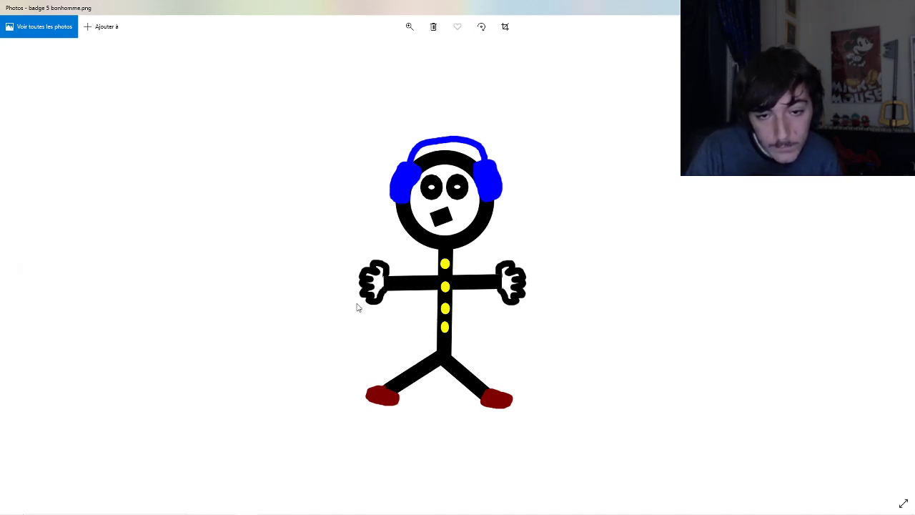
key("alt+F4")
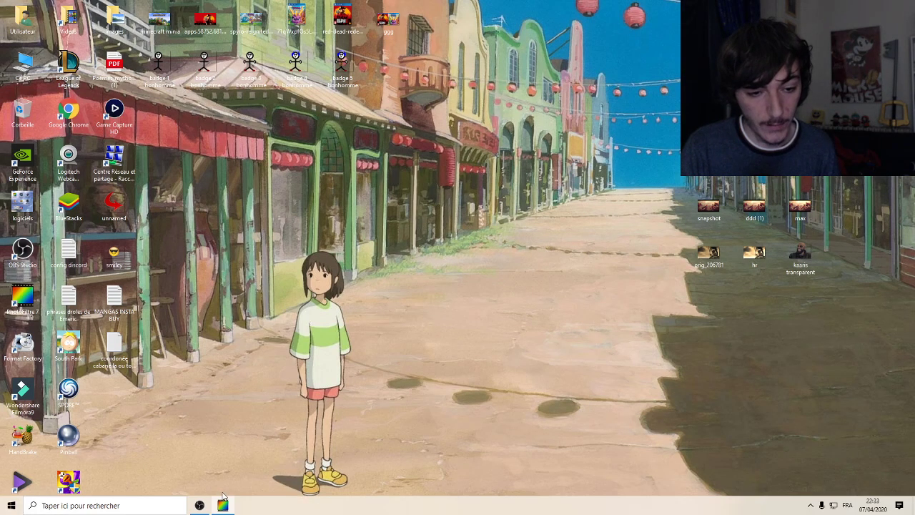
left_click(223, 506)
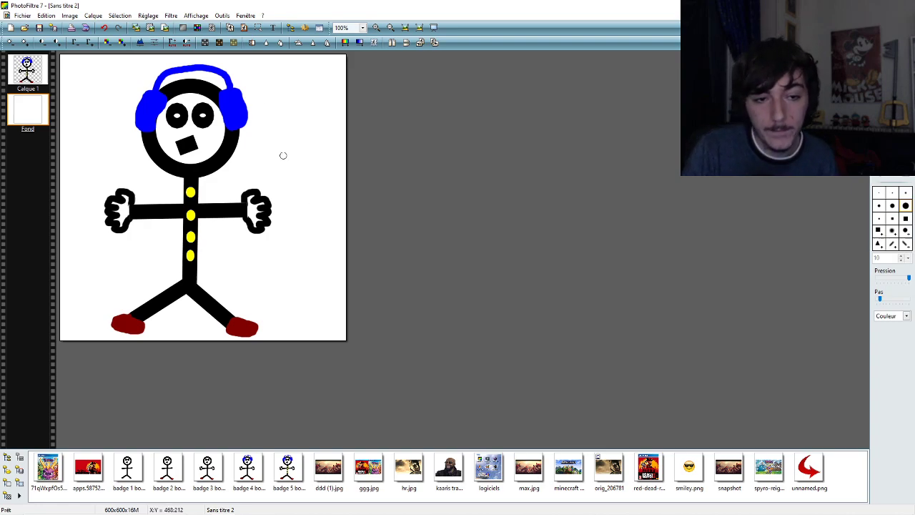
- Try painting a yellow stroke, and a black sword and shield at the figure's hands on the Fond layer, and undo them all
left_click_drag(292, 196, 291, 234)
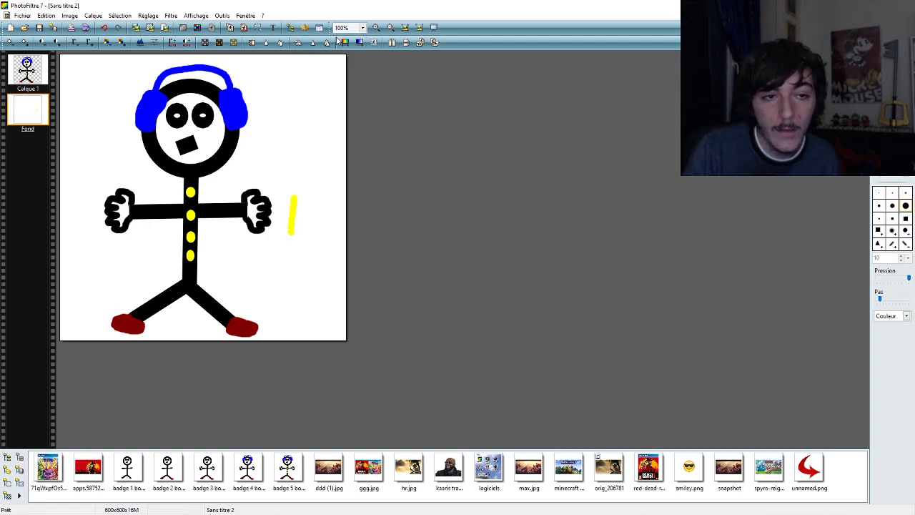
left_click(104, 27)
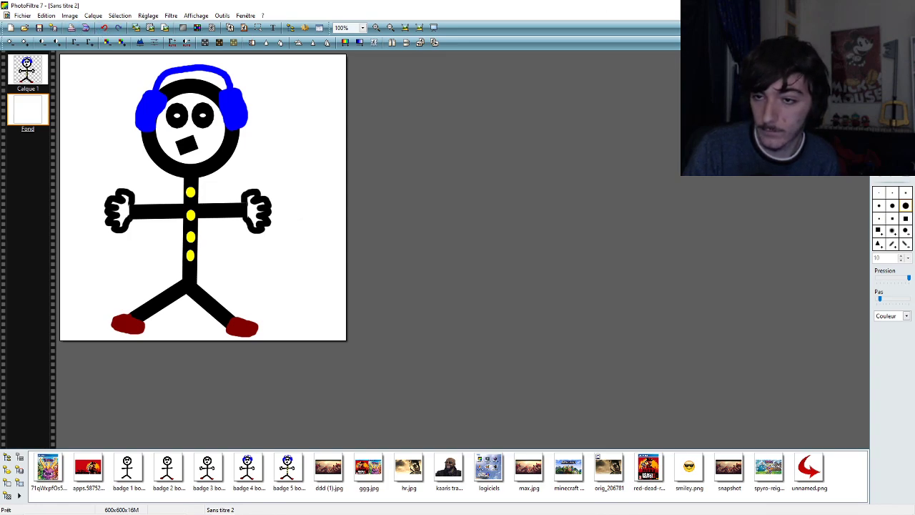
mouse_move(289, 198)
left_mouse_down()
mouse_move(287, 234)
mouse_move(274, 220)
mouse_move(272, 191)
mouse_move(292, 208)
mouse_move(310, 188)
mouse_move(260, 187)
mouse_move(263, 194)
mouse_move(289, 184)
mouse_move(279, 129)
mouse_move(273, 177)
left_mouse_up()
mouse_move(78, 163)
left_mouse_down()
mouse_move(110, 140)
mouse_move(73, 188)
left_mouse_up()
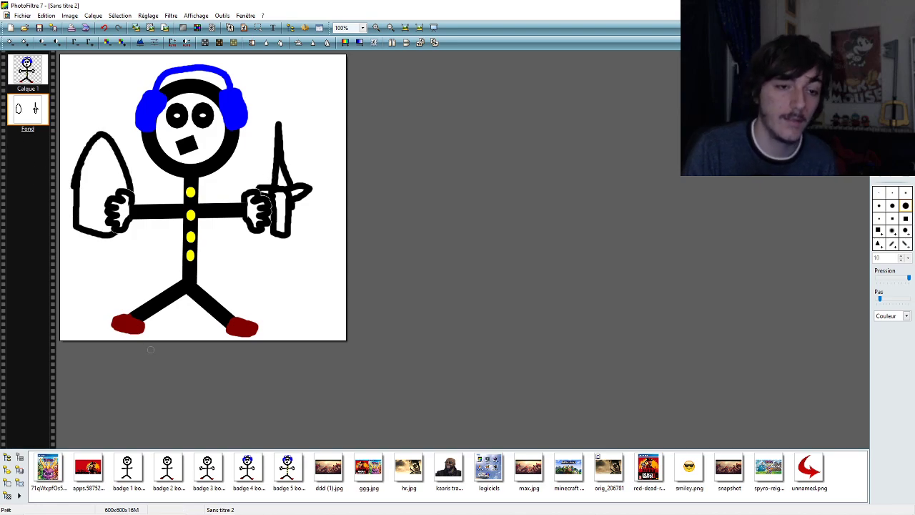
left_click(104, 27)
left_click(105, 28)
left_click(105, 28)
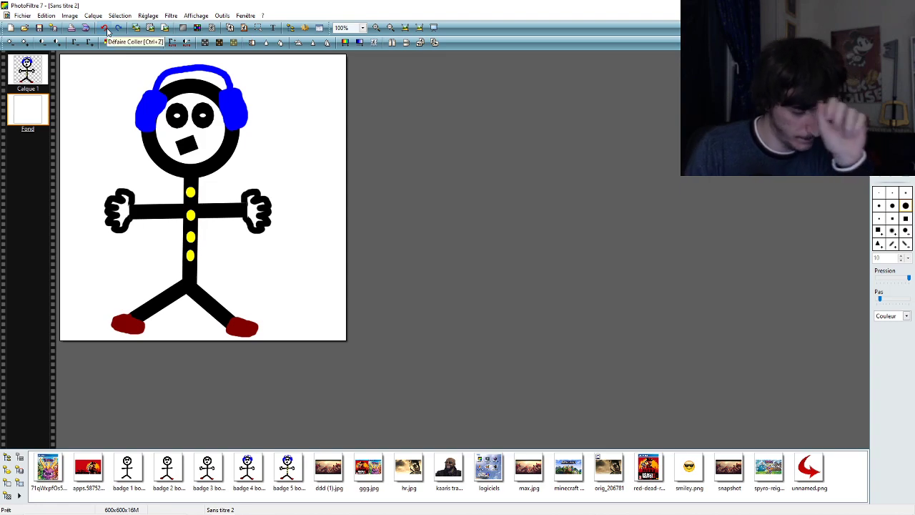
- Activate Calque 1, try rectangular selections beside the figure's right-side hand and enable the Contour option
left_click(27, 67)
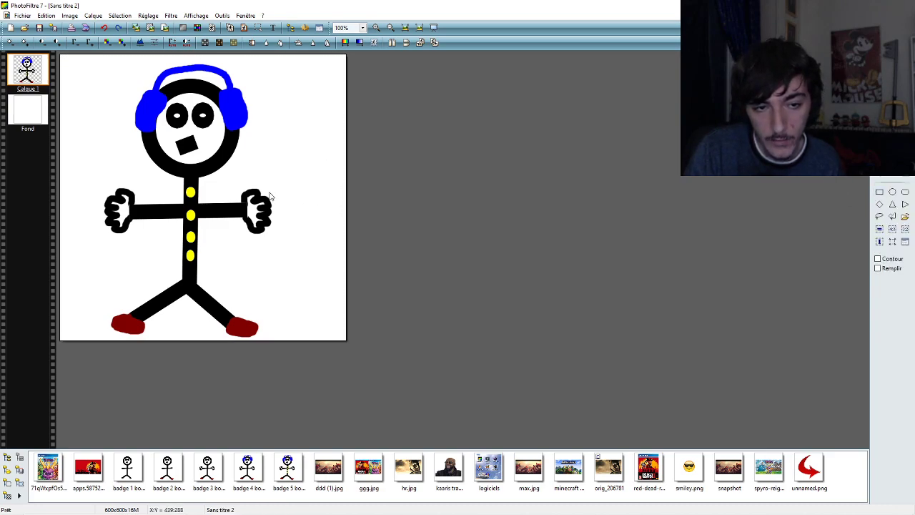
left_click_drag(270, 195, 285, 241)
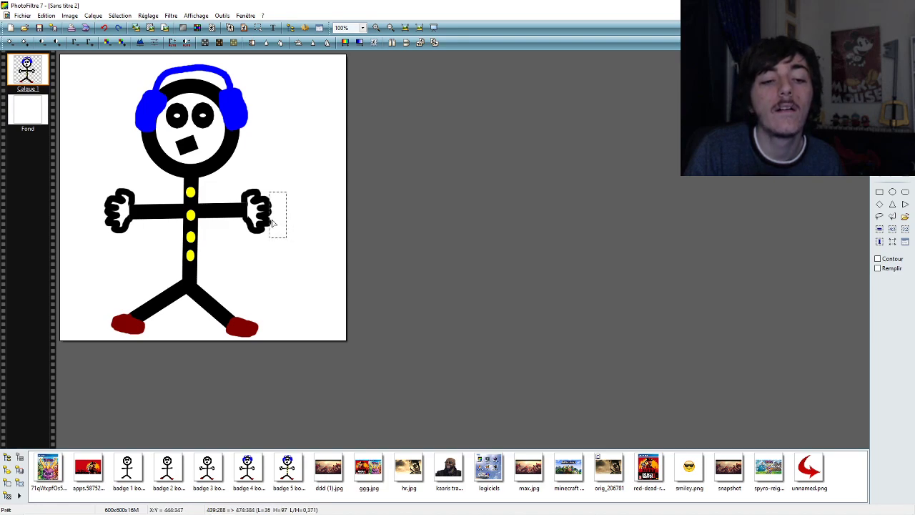
left_click(304, 246)
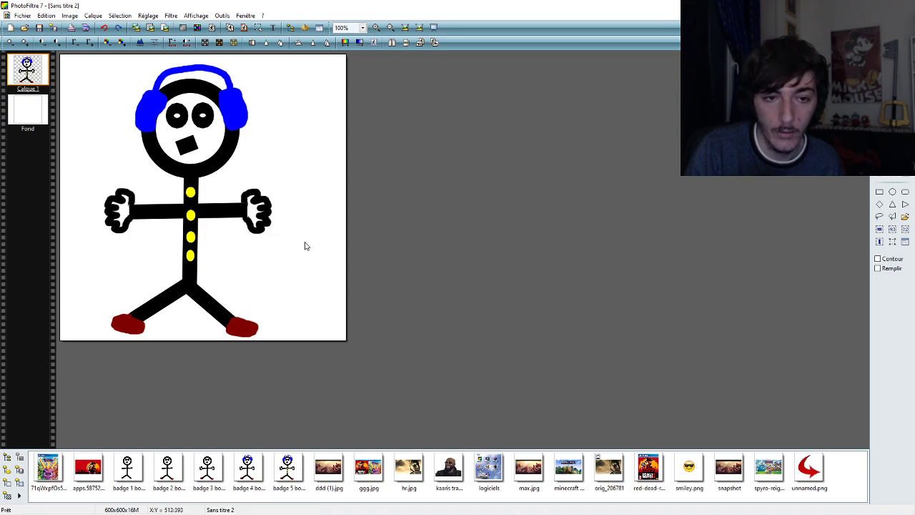
left_click_drag(271, 191, 303, 249)
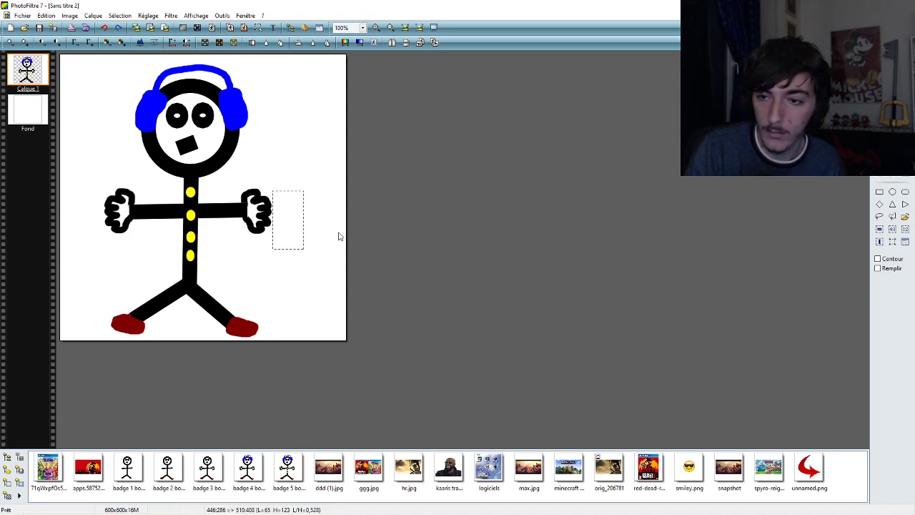
left_click(878, 259)
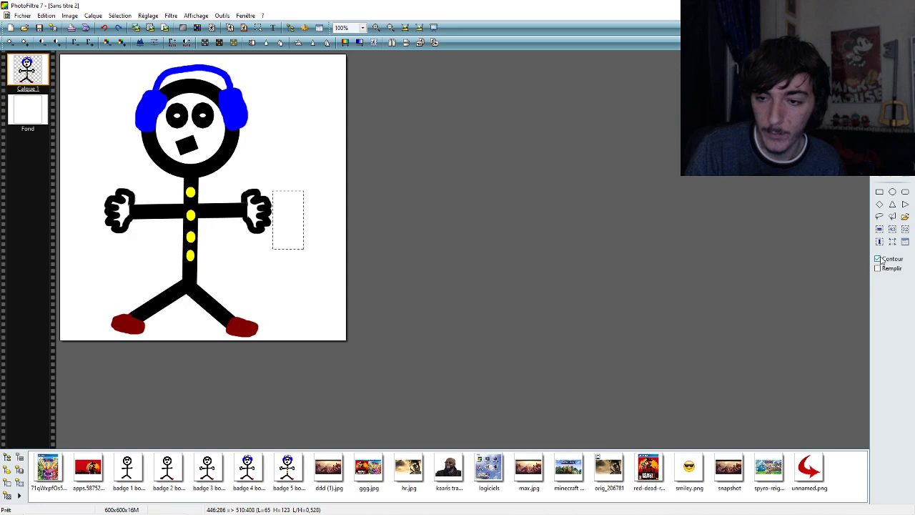
- Try black outlined rectangles at the right-side hand, one about 91 by 150 pixels, and undo them
left_click(304, 253)
left_click_drag(269, 182, 315, 258)
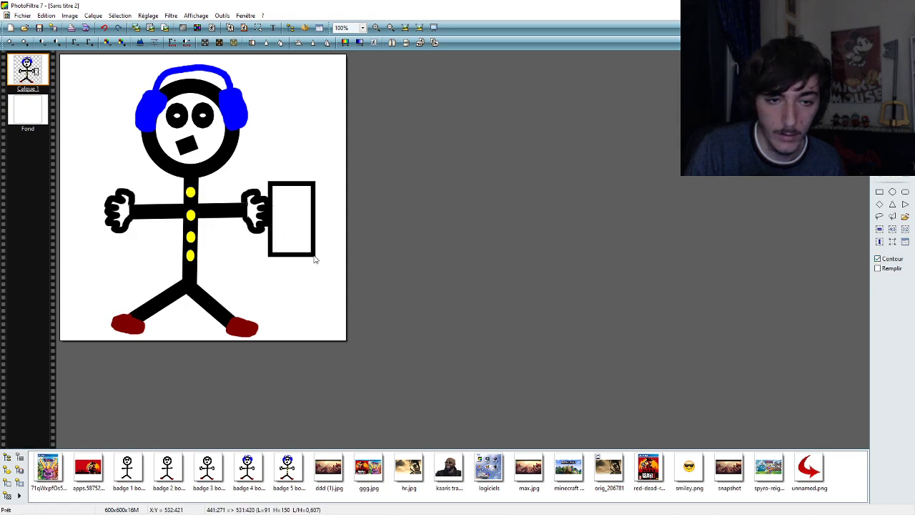
left_click(256, 193)
left_click_drag(264, 184, 296, 236)
left_click(104, 27)
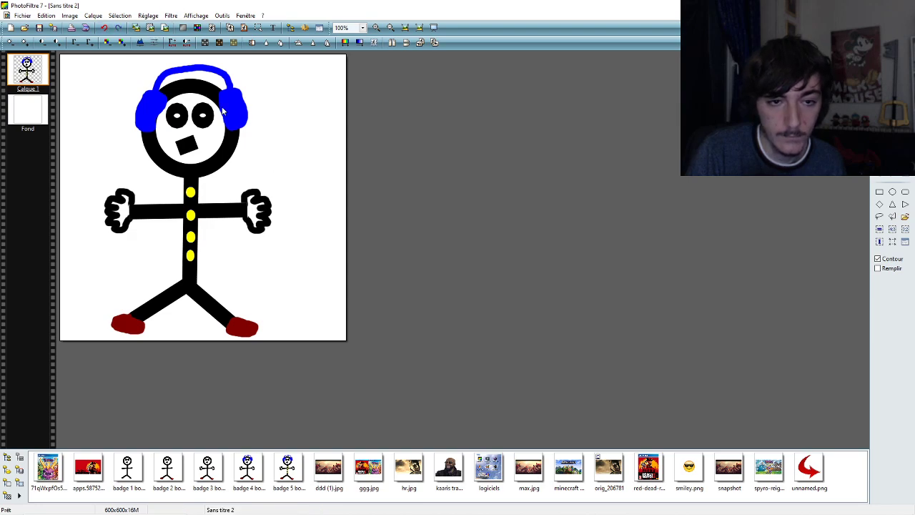
- Try smaller outlined rectangles at the same hand, about 53 by 113, 59 by 101 and 48 by 103 pixels, undoing each one
mouse_move(263, 188)
left_mouse_down()
mouse_move(300, 245)
mouse_move(292, 246)
left_mouse_up()
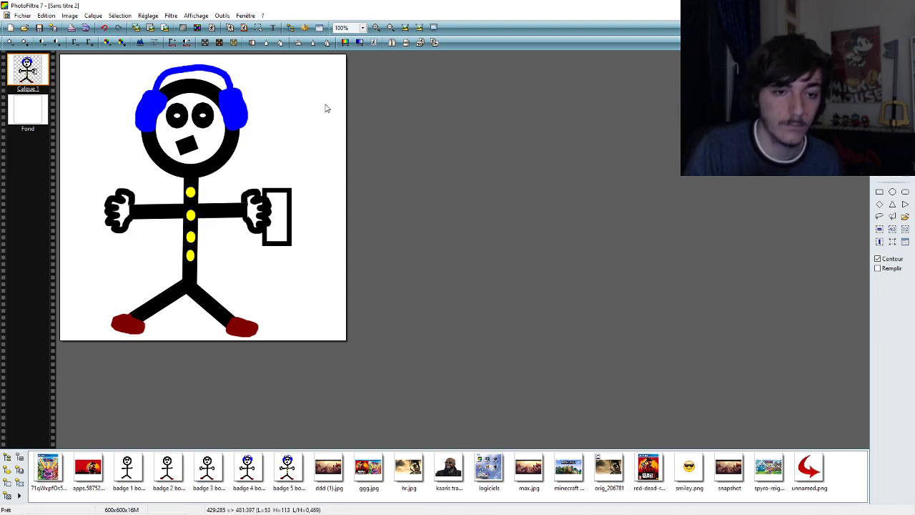
left_click(104, 27)
left_click_drag(264, 188, 296, 239)
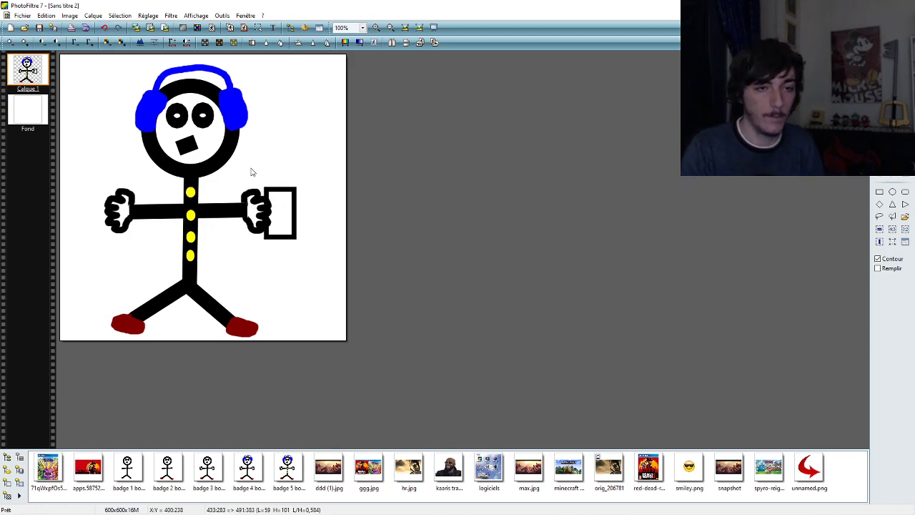
left_click(107, 28)
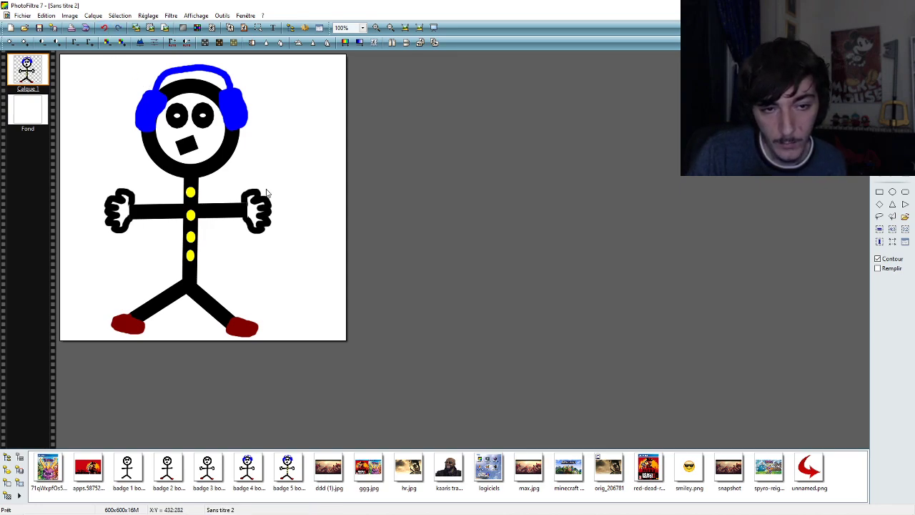
left_click_drag(266, 190, 289, 242)
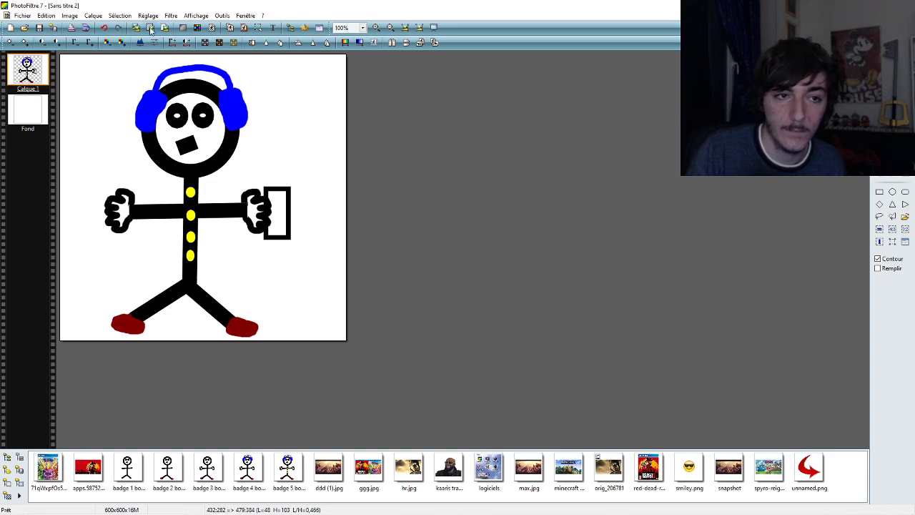
left_click(105, 28)
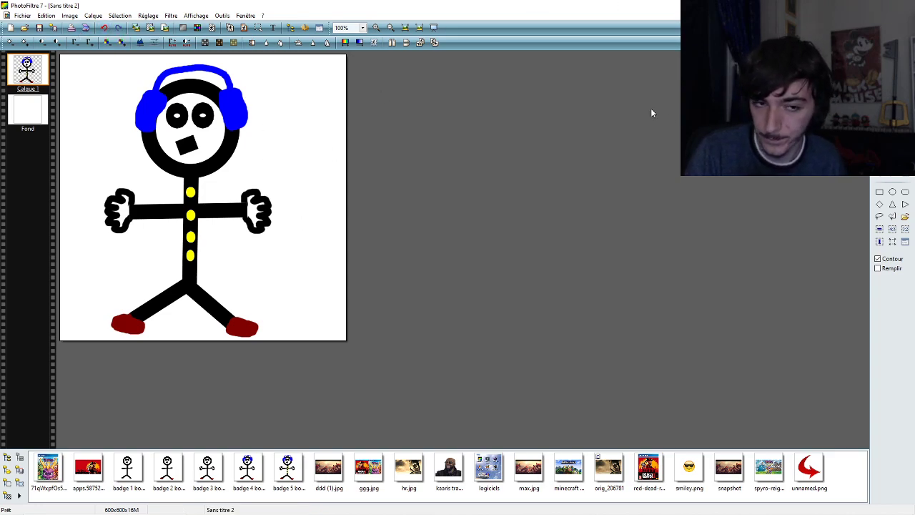
left_click_drag(264, 185, 290, 242)
left_click(104, 28)
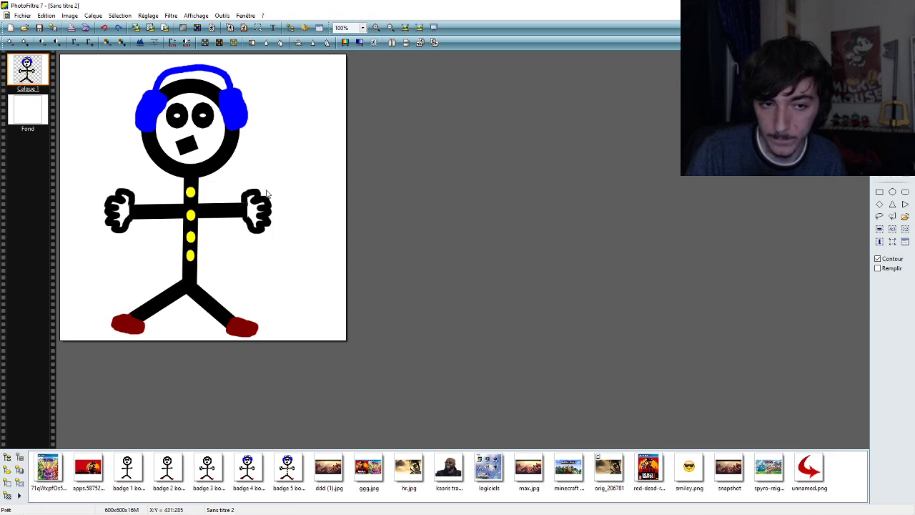
- Draw a black outlined rectangle about 55 by 108 pixels against the fingers of the right-side hand on Calque 1
left_click_drag(265, 186, 293, 241)
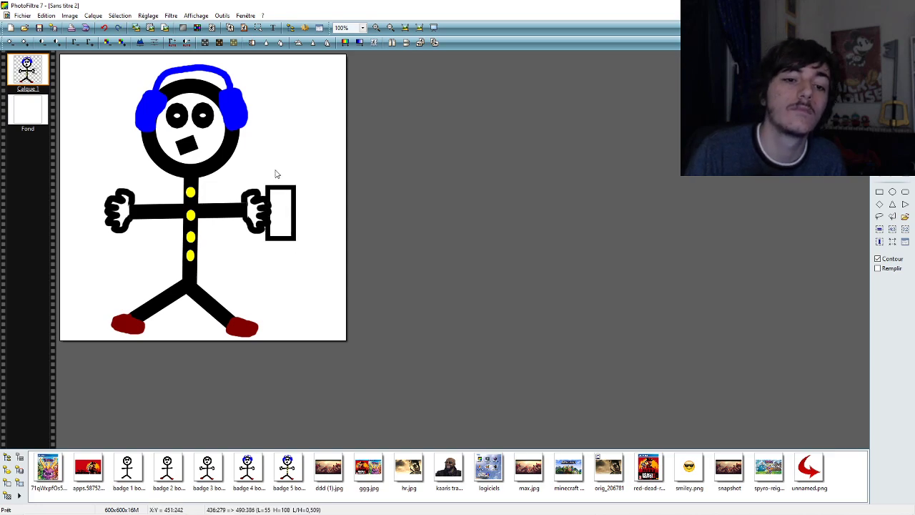
- Undo the previous rectangle, then try outlined rectangles about 50 by 111 and 62 by 132 pixels at the right-side hand, undoing each
left_click(104, 28)
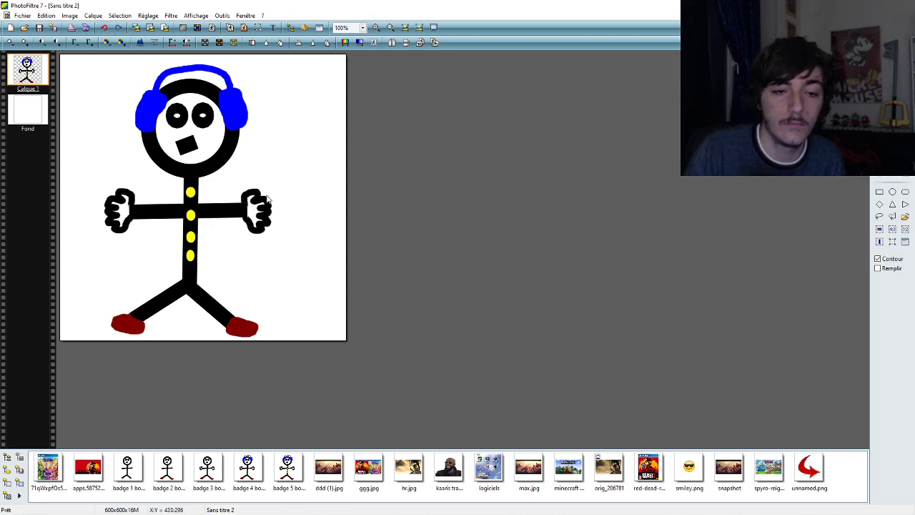
mouse_move(268, 193)
left_mouse_down()
mouse_move(303, 251)
mouse_move(293, 251)
left_mouse_up()
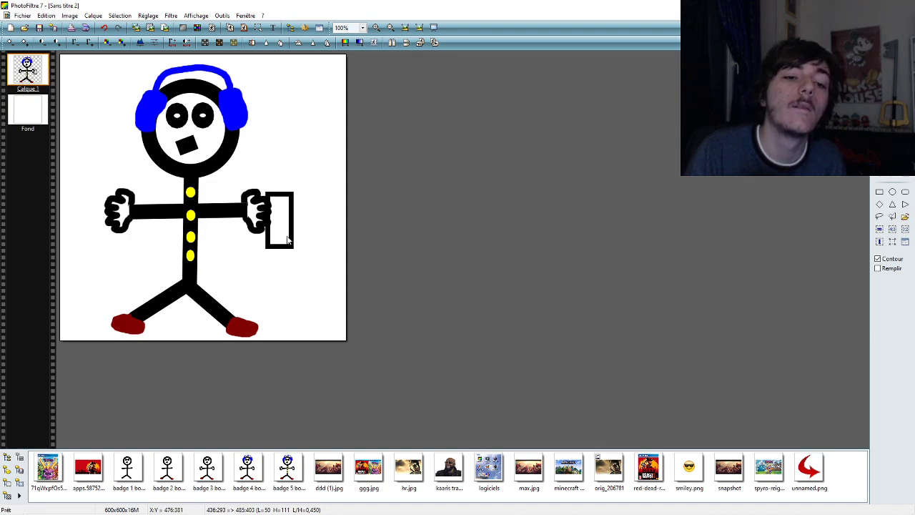
left_click(104, 28)
left_click_drag(265, 184, 296, 246)
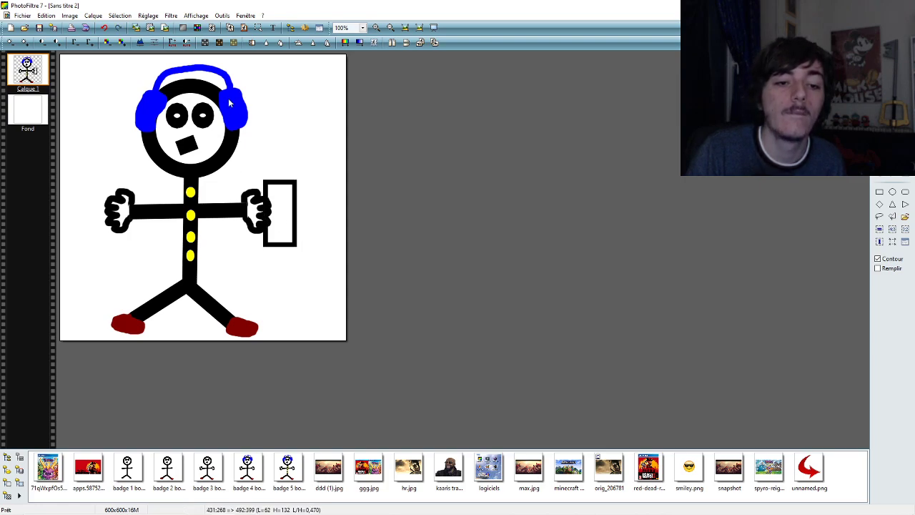
left_click(104, 28)
- Try an outlined rectangle about 50 by 107 pixels at the hand with a narrow triangle about 20 by 140 pixels above it, and undo both
left_click_drag(267, 191, 293, 245)
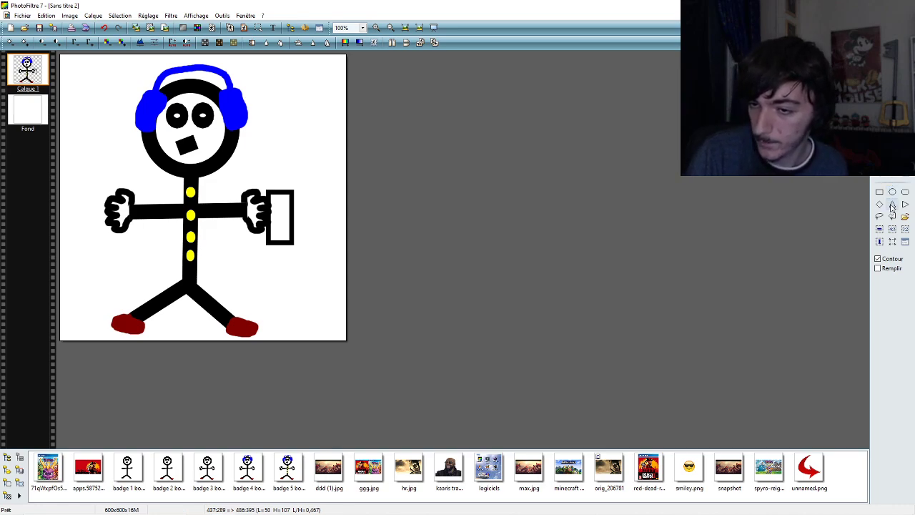
left_click_drag(290, 186, 264, 125)
left_click(104, 28)
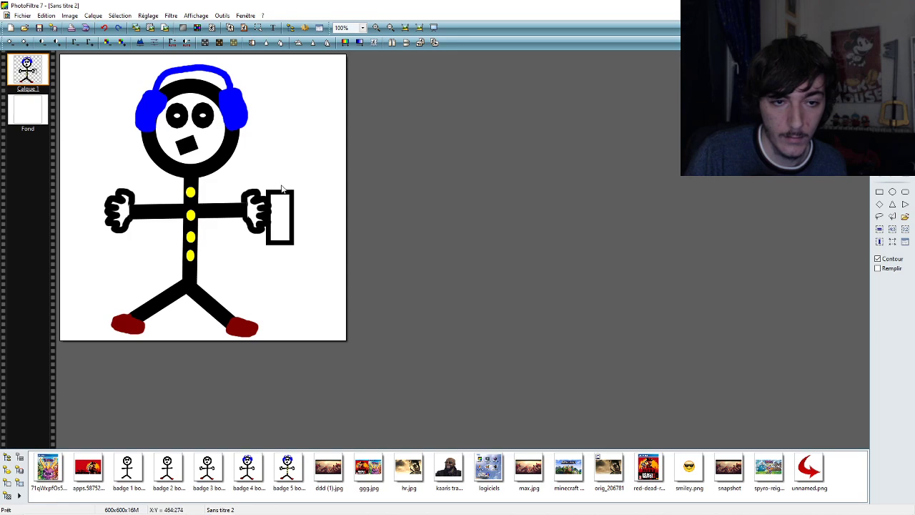
left_click_drag(274, 116, 288, 190)
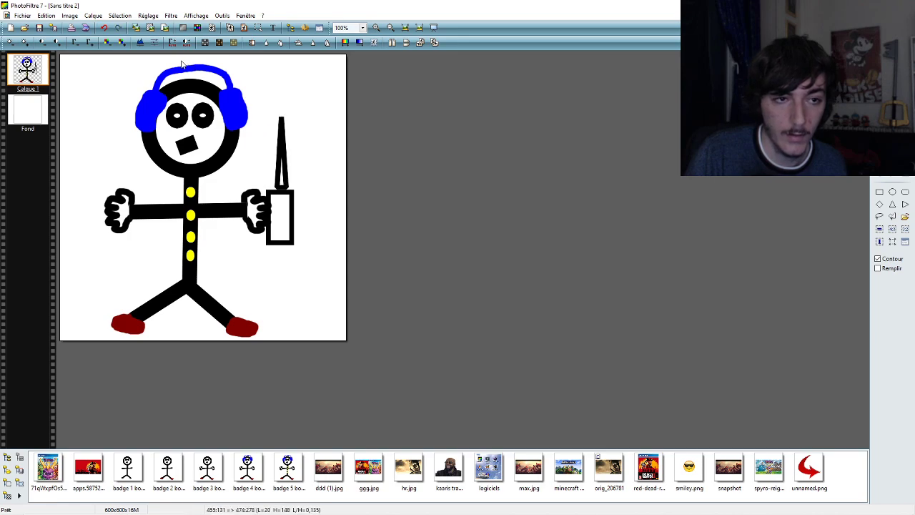
left_click(104, 28)
left_click(103, 28)
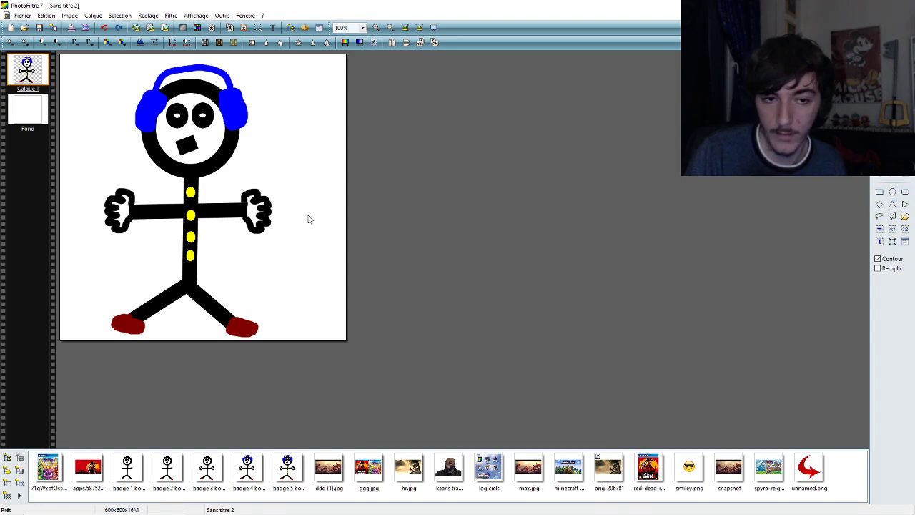
- Draw a black outlined rectangle about 56 by 156 pixels at the right-side hand and divide it with four horizontal lines of thickness 10
left_click_drag(270, 194, 298, 270)
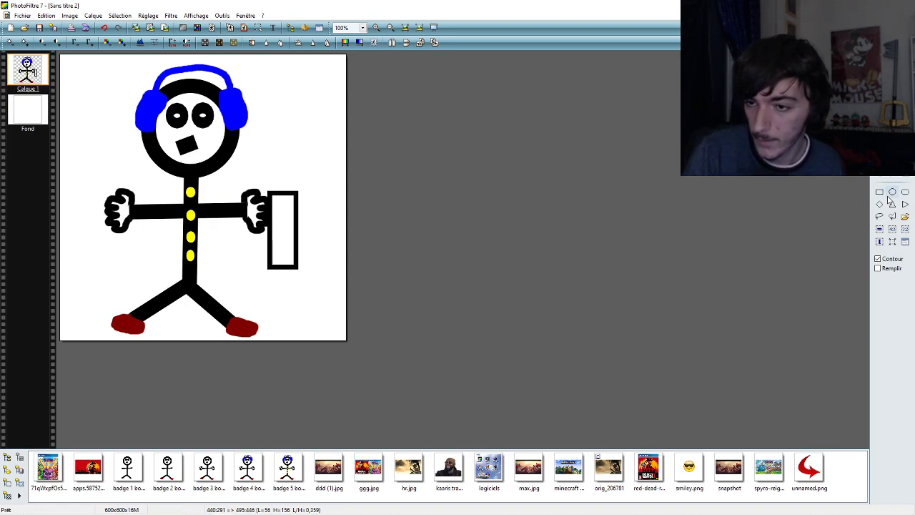
left_click(897, 86)
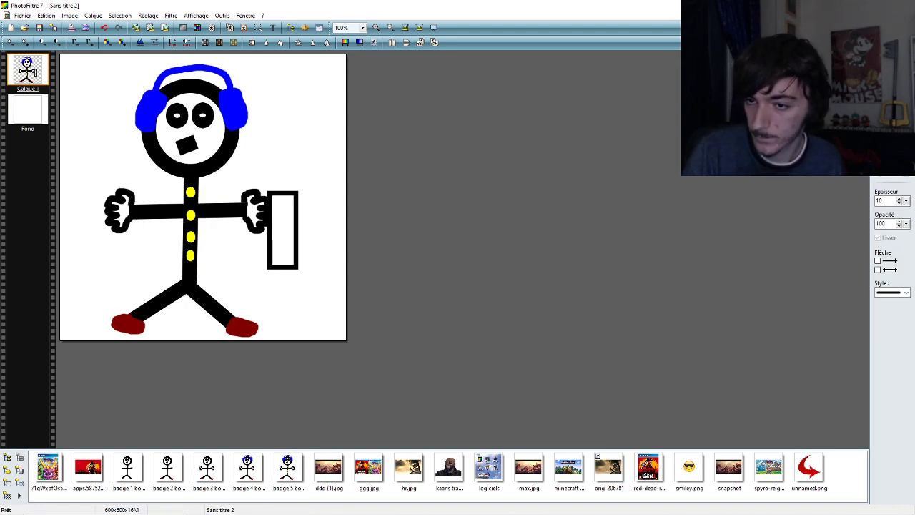
left_click_drag(272, 208, 295, 207)
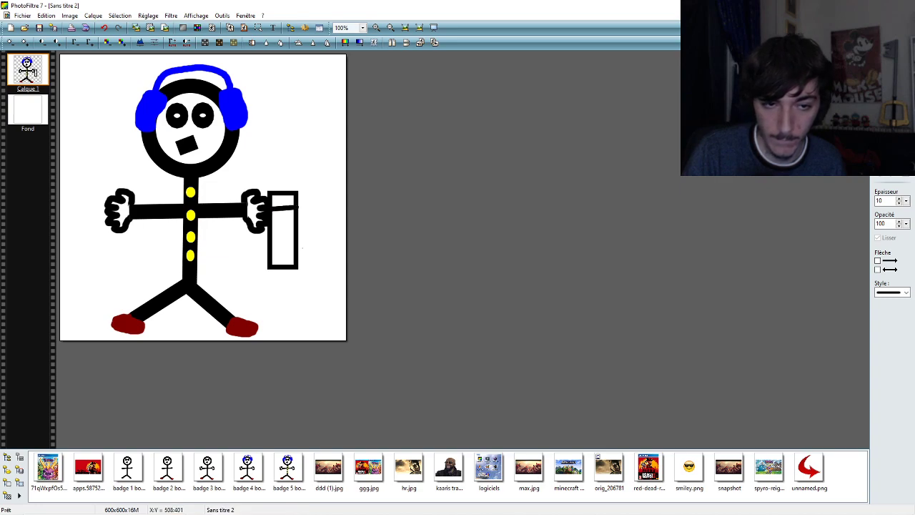
left_click(281, 196)
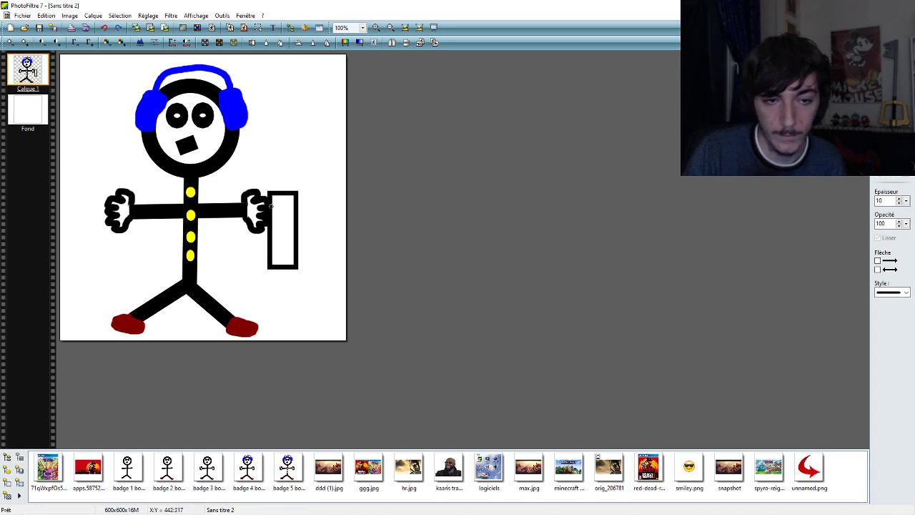
left_click_drag(272, 208, 295, 209)
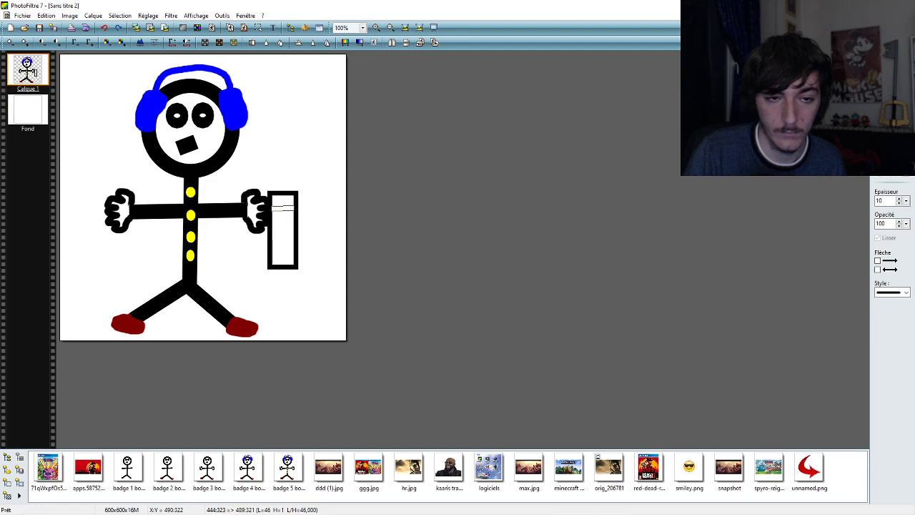
left_click(294, 208)
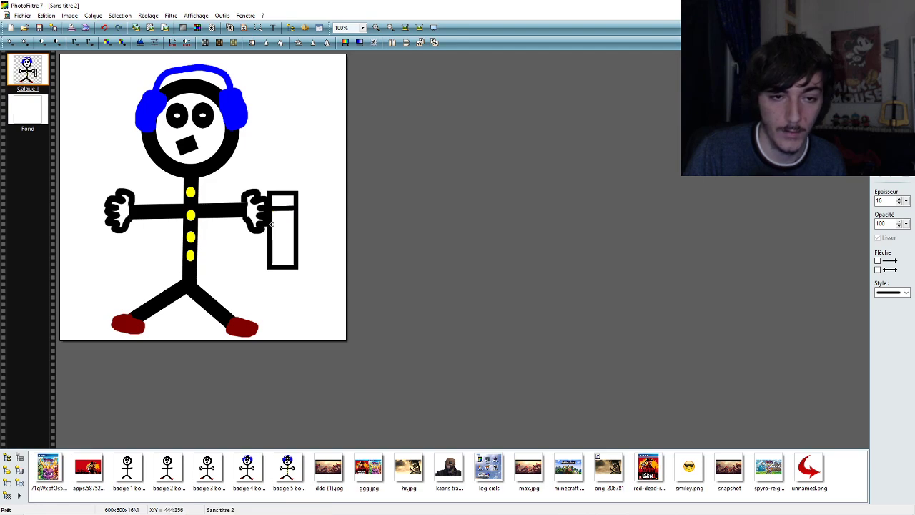
left_click_drag(272, 225, 294, 254)
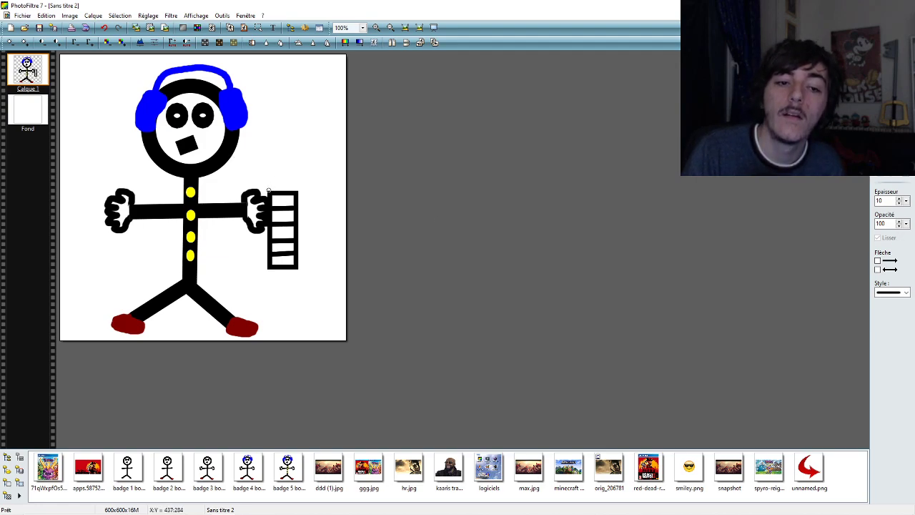
- Try a pointed blade made of two slanted lines on top of the striped handle and undo it
left_click_drag(269, 190, 297, 192)
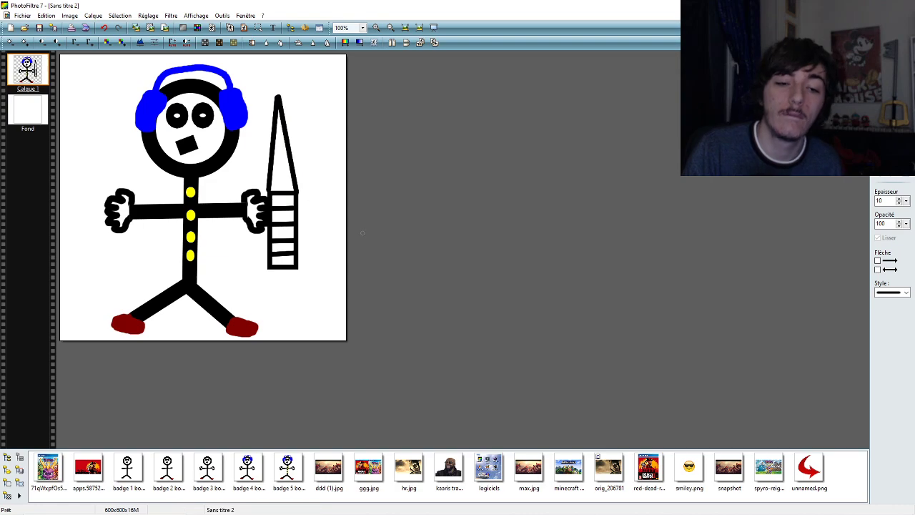
left_click(105, 27)
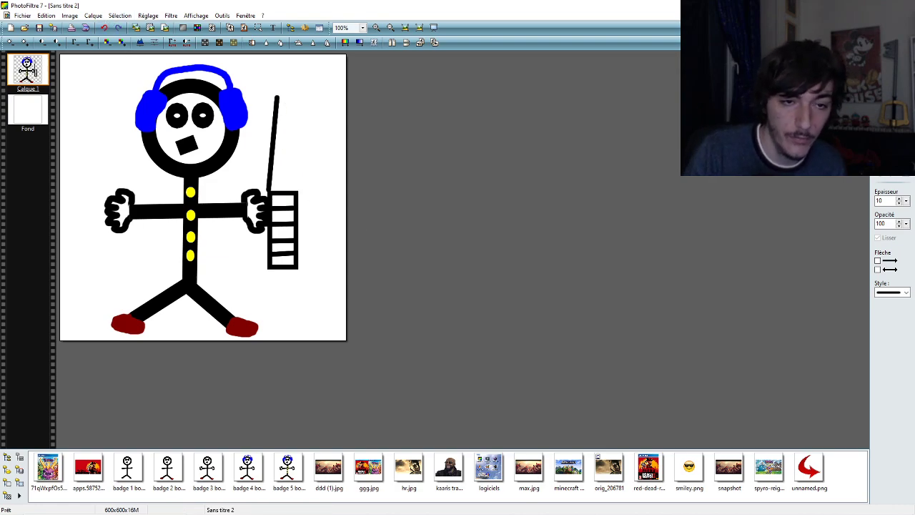
left_click(104, 27)
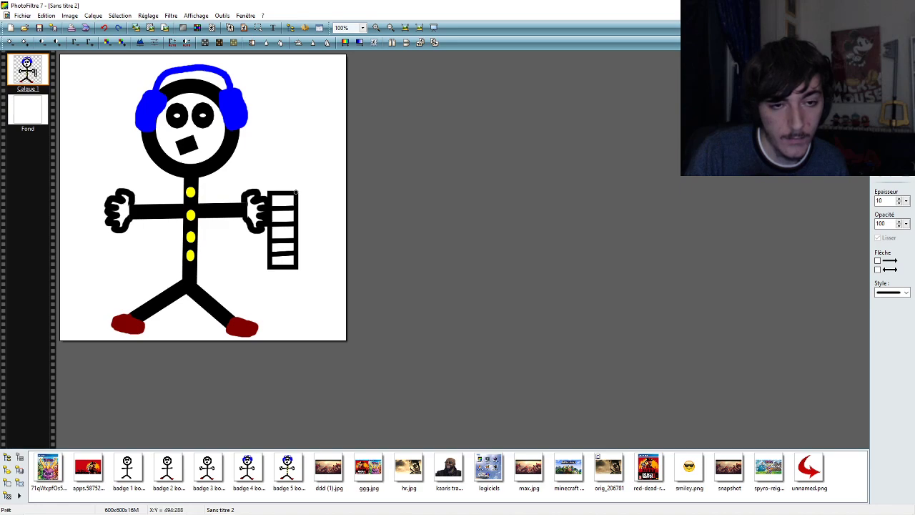
- Try a flat-topped blade outline above the handle and a short horizontal guard line beside its upper corner, undoing both
mouse_move(296, 191)
left_mouse_down()
mouse_move(299, 95)
mouse_move(268, 95)
mouse_move(266, 193)
left_mouse_up()
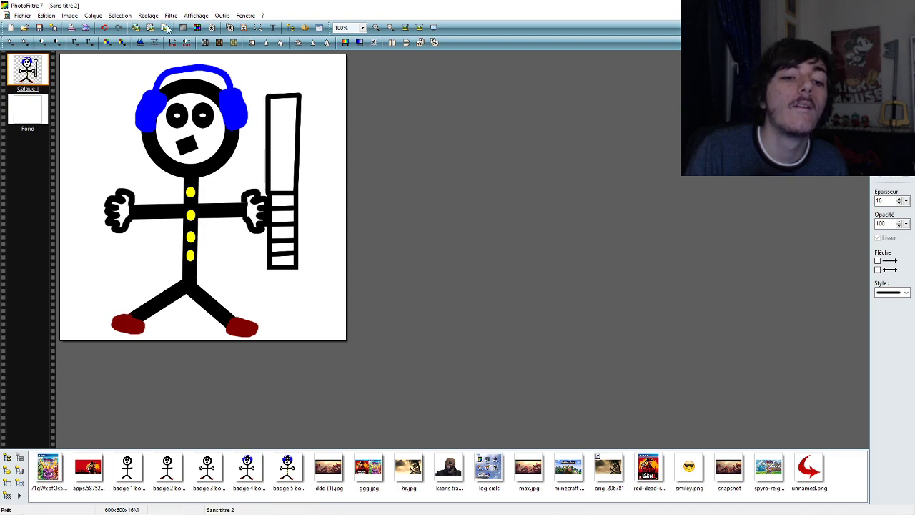
left_click(106, 28)
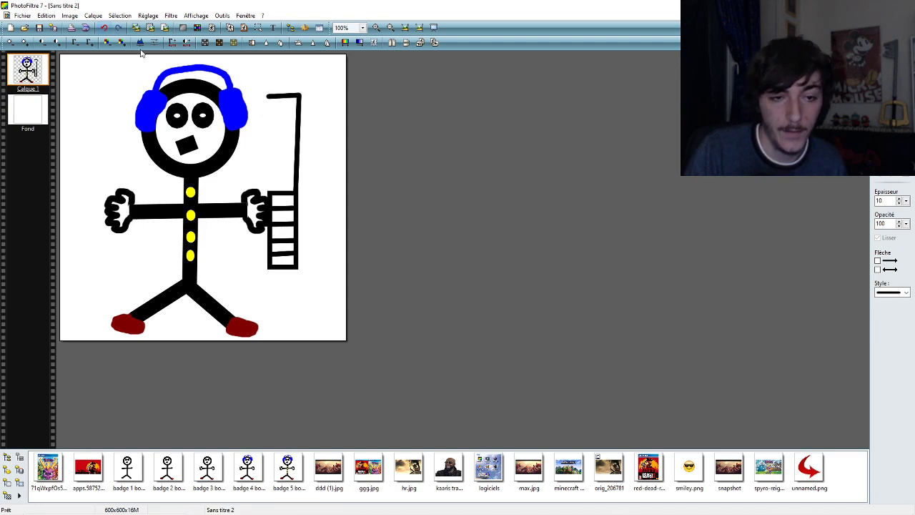
left_click(105, 28)
left_click(105, 28)
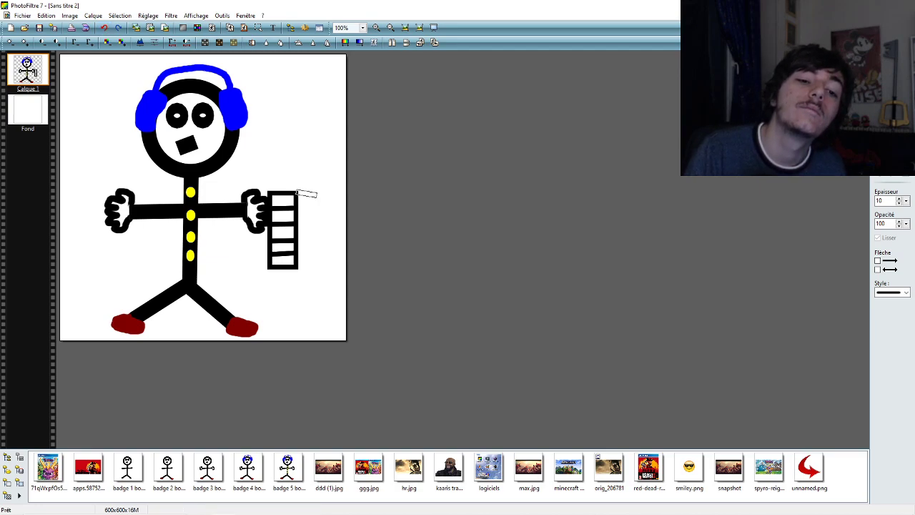
left_click_drag(296, 192, 325, 192)
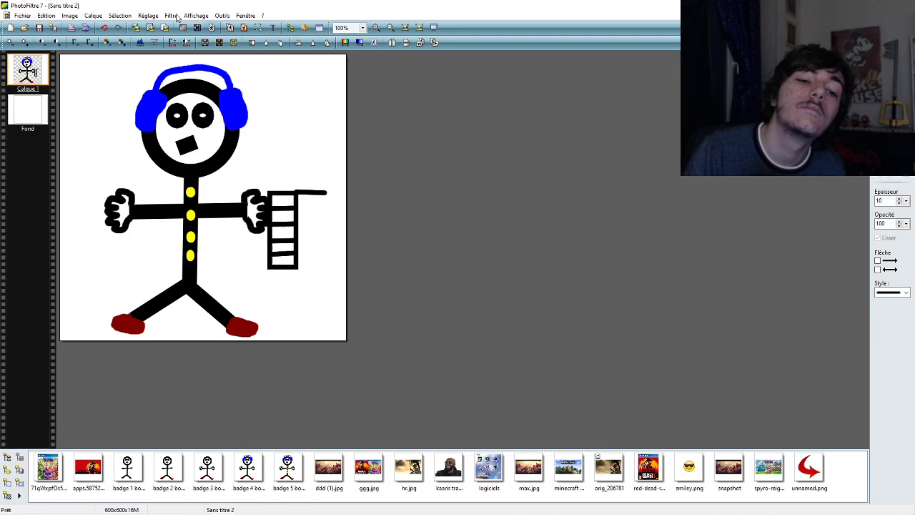
left_click(106, 28)
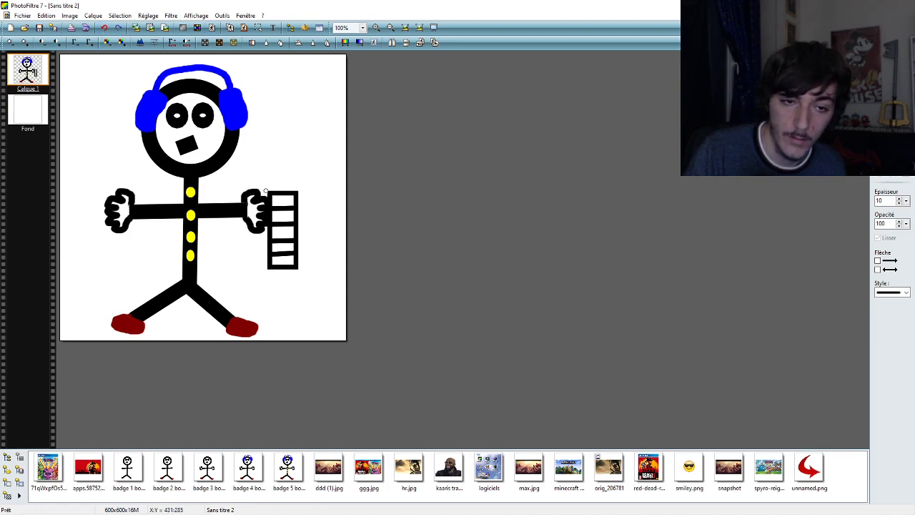
- Try a taller pointed blade centred above the handle and undo it, keeping all four handle stripes
mouse_move(270, 191)
left_mouse_down()
mouse_move(282, 90)
mouse_move(298, 147)
mouse_move(293, 193)
left_mouse_up()
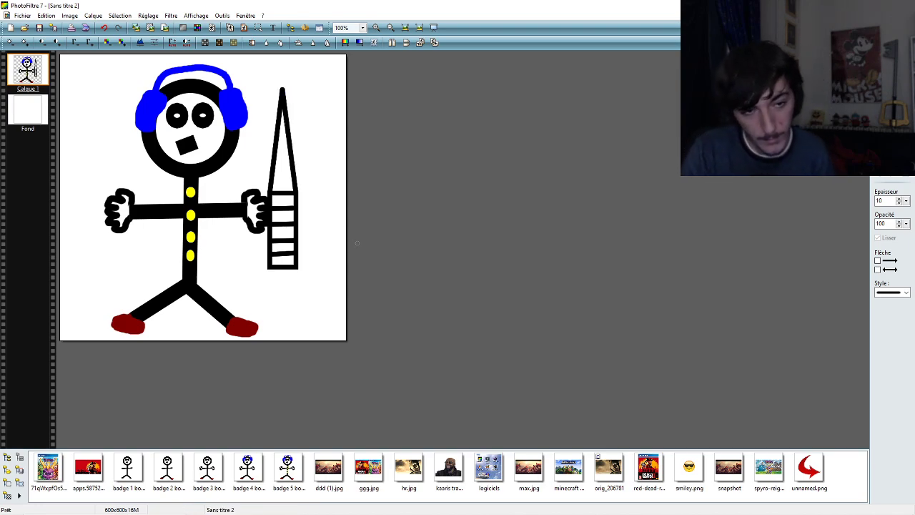
left_click(105, 28)
left_click(105, 29)
left_click(104, 29)
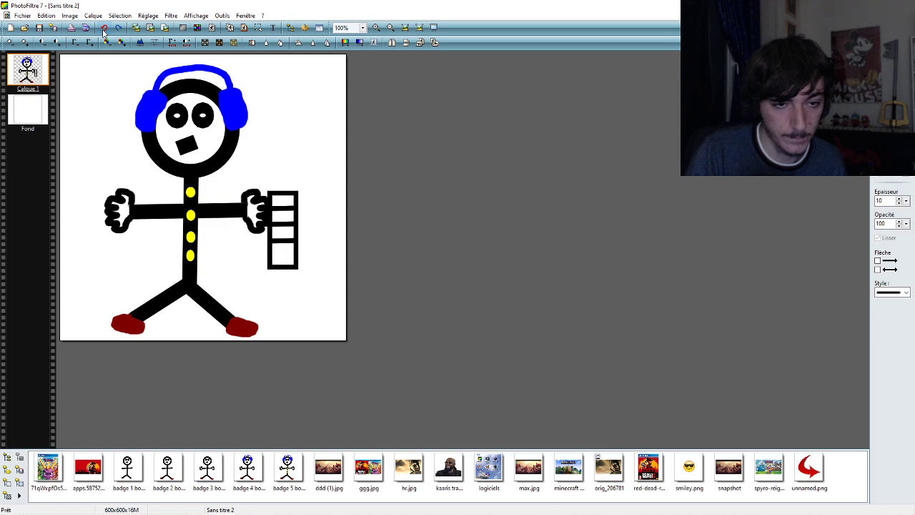
left_click(117, 28)
- Switch to Google Chrome and search the web for "epee"
key("super")
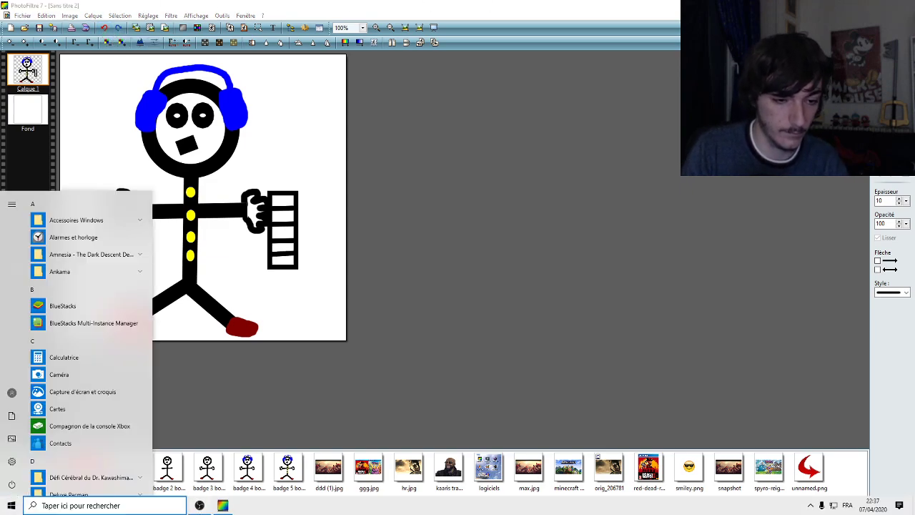
type("chrome")
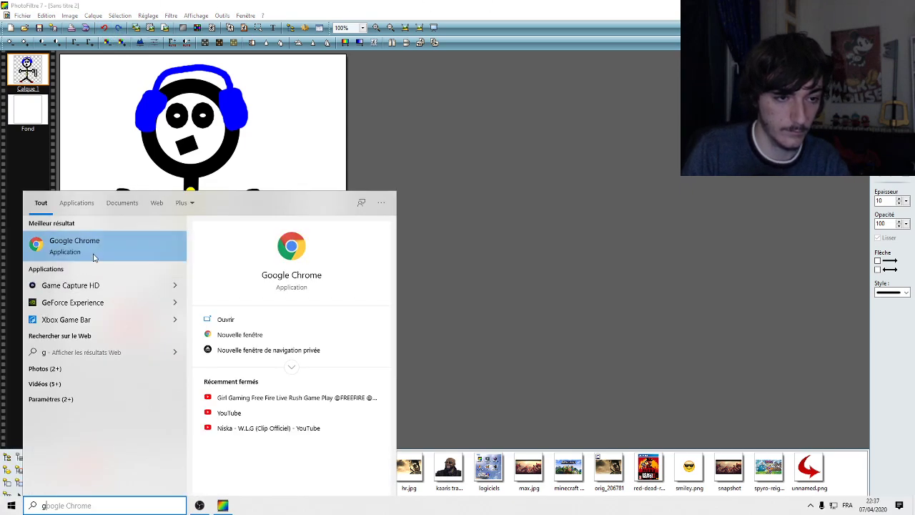
key("Return")
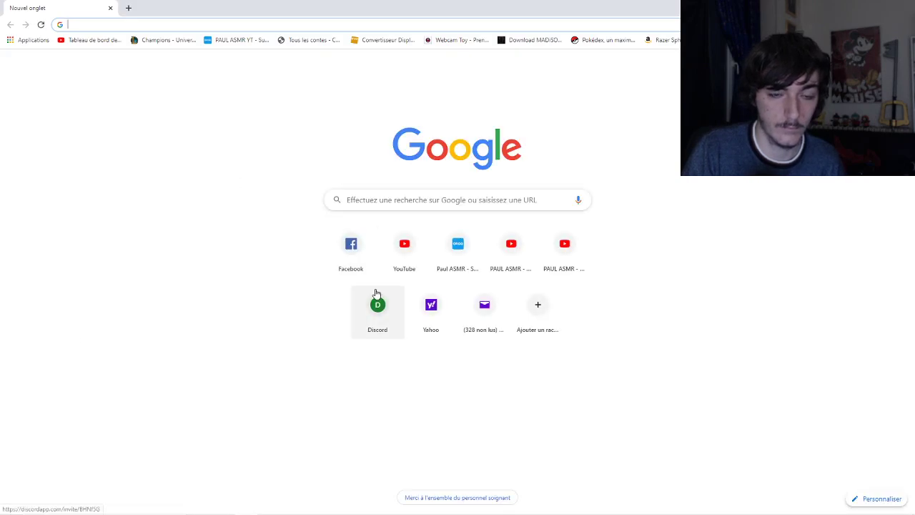
left_click(359, 204)
type("e")
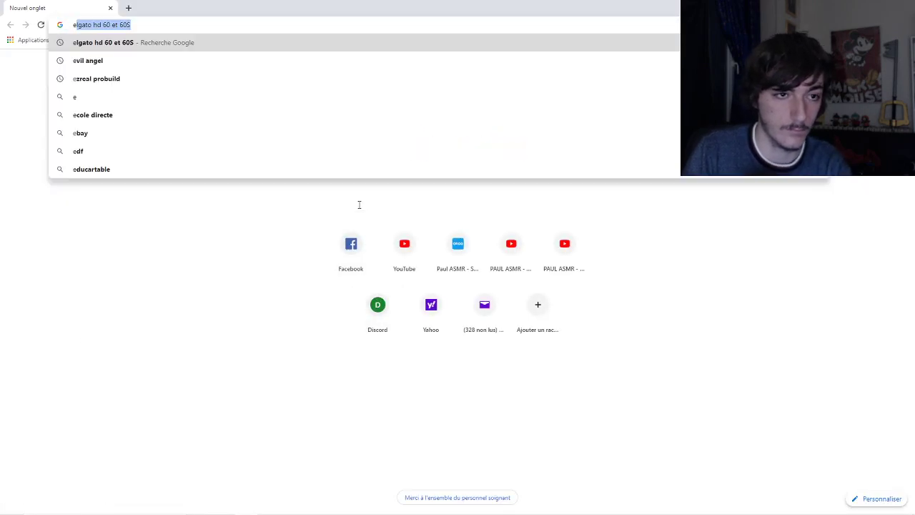
type("pee")
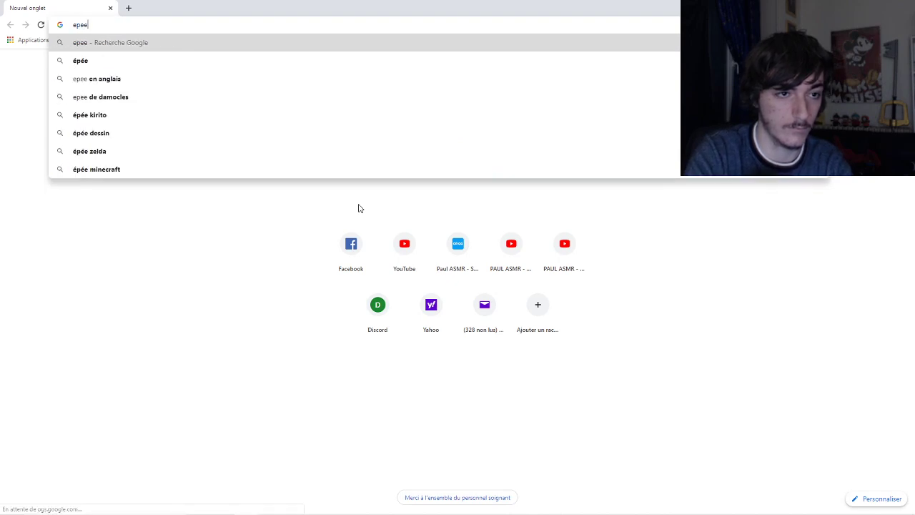
key("Return")
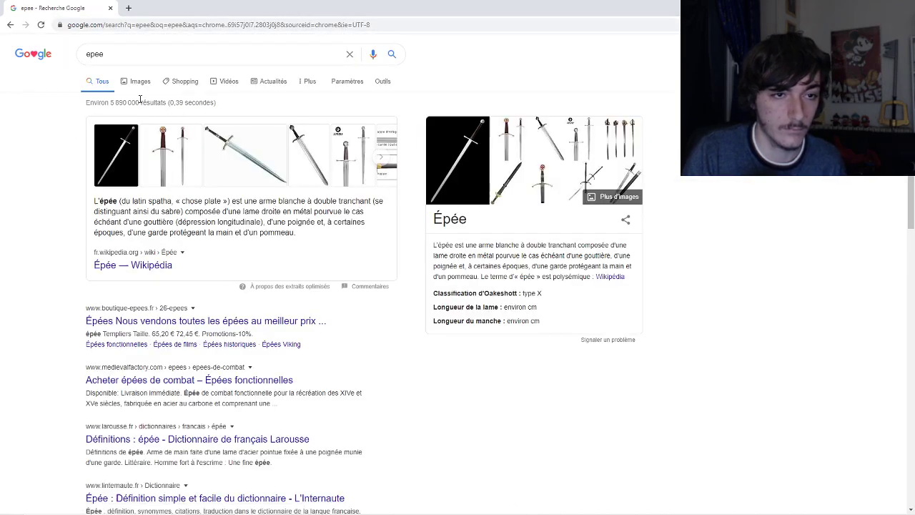
- Show the image results for "epee" and look through the sword pictures
left_click(136, 89)
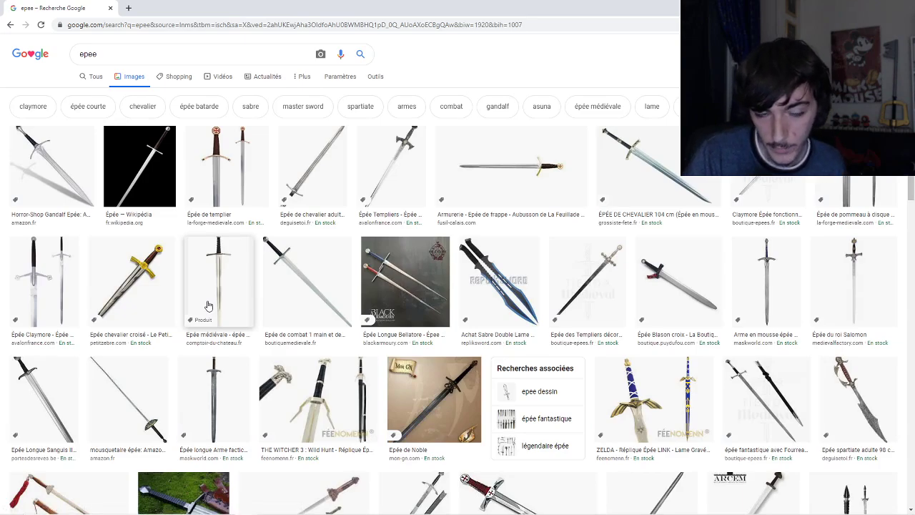
scroll(208, 305, "down", 2)
scroll(208, 305, "up", 2)
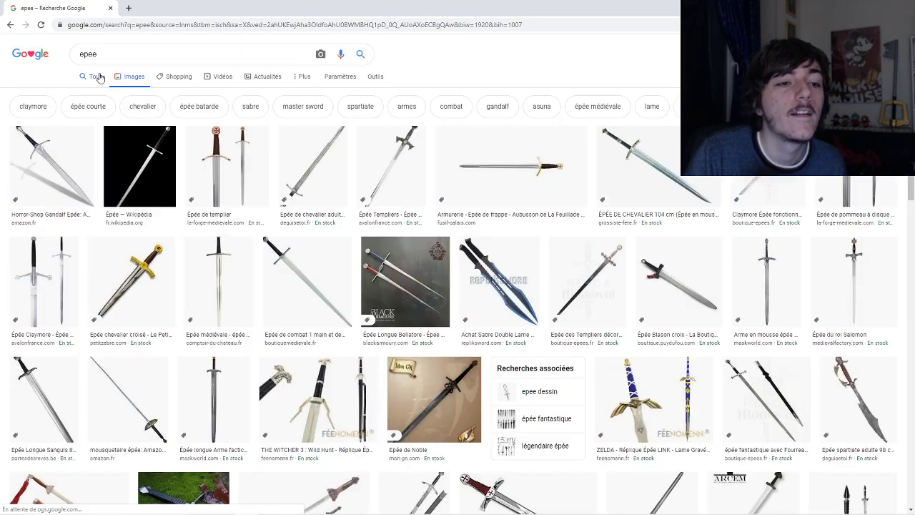
- Refine the image search to "epee fond blanc libre de droit"
left_click(117, 58)
type("fond")
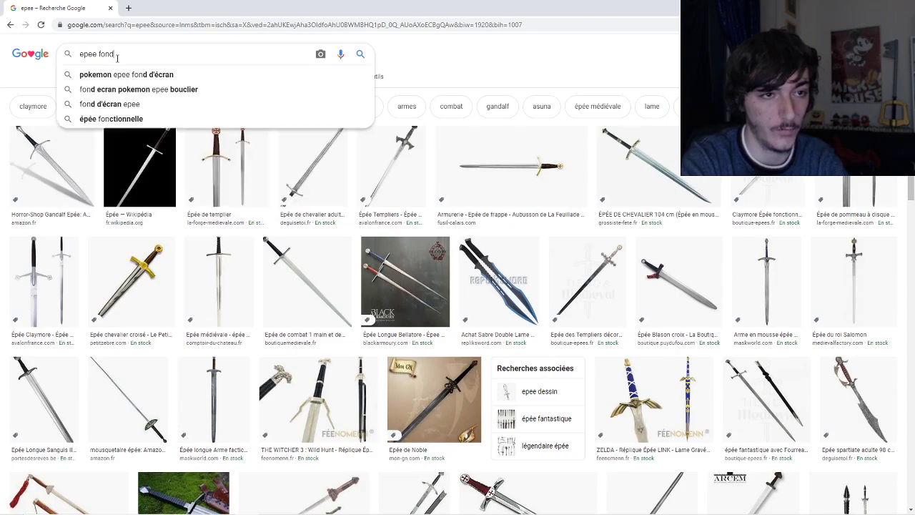
type(" blac")
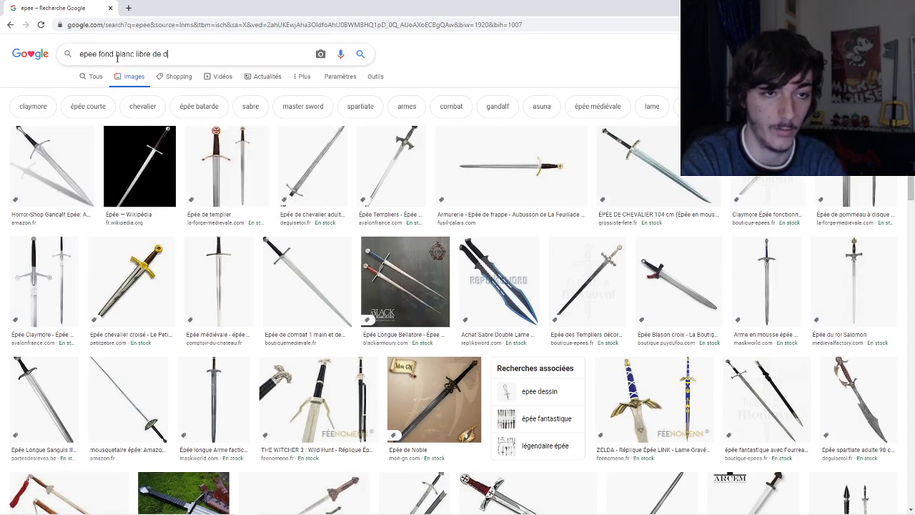
key("Return")
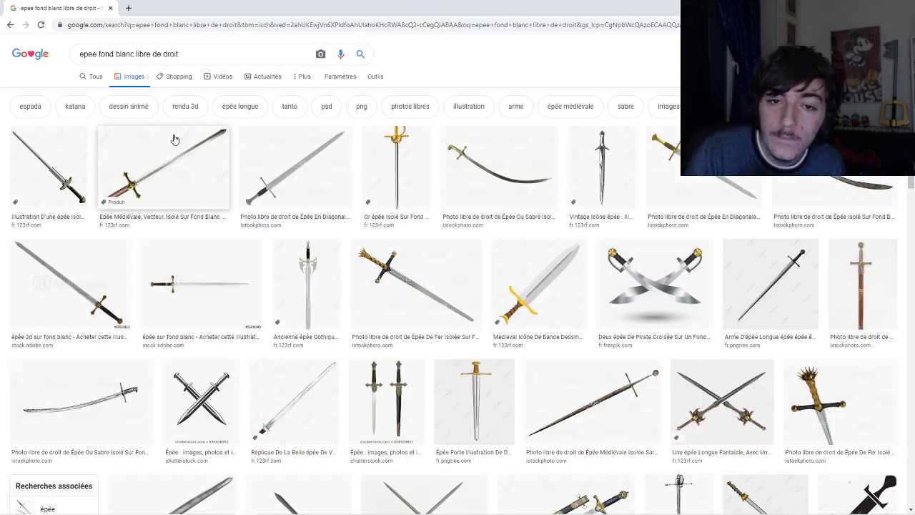
- Preview the cartoon medieval sword with the yellow guard and brown grip from the image results
left_click(531, 275)
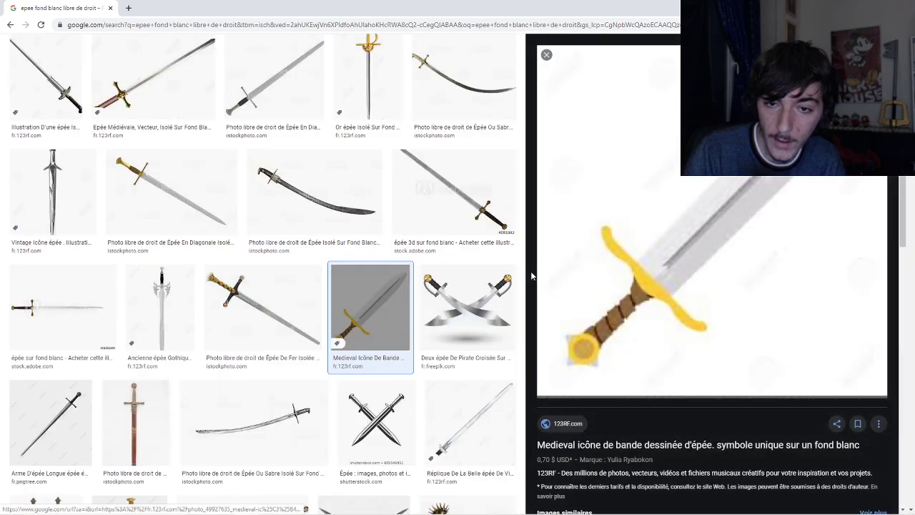
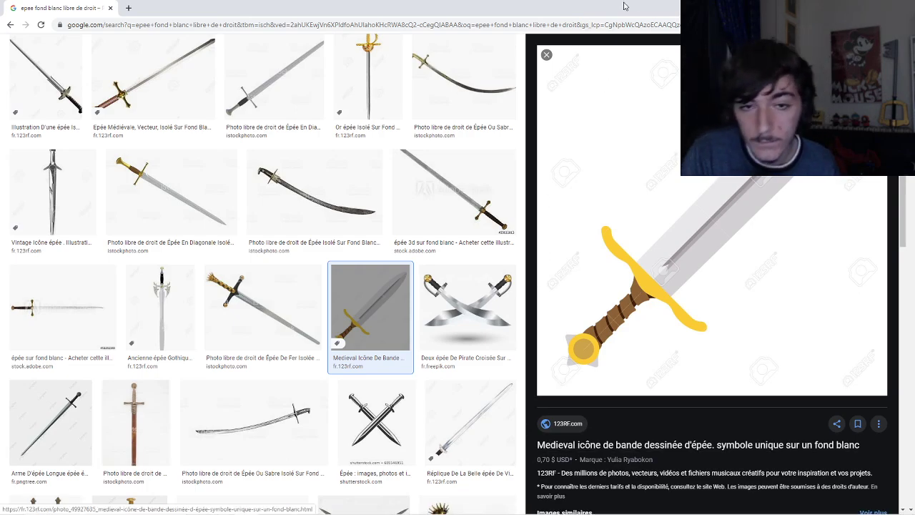
left_click(546, 54)
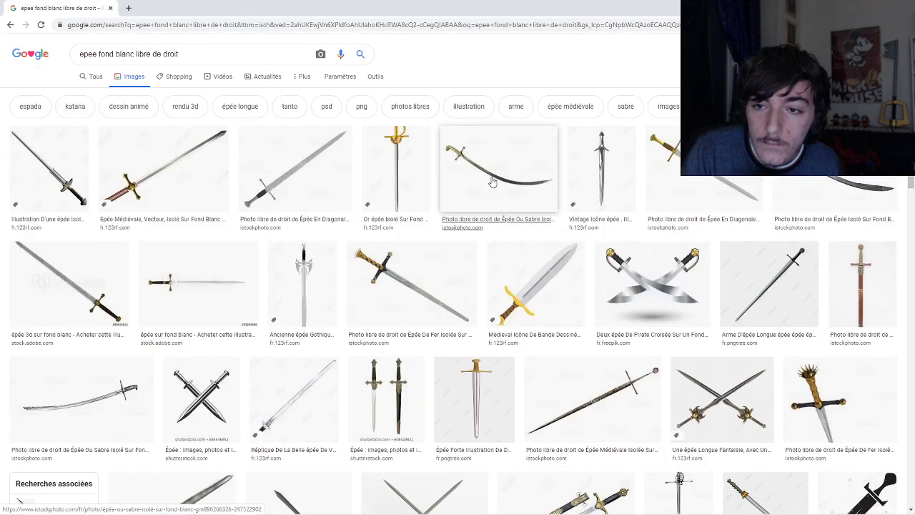
scroll(500, 180, "down", 2)
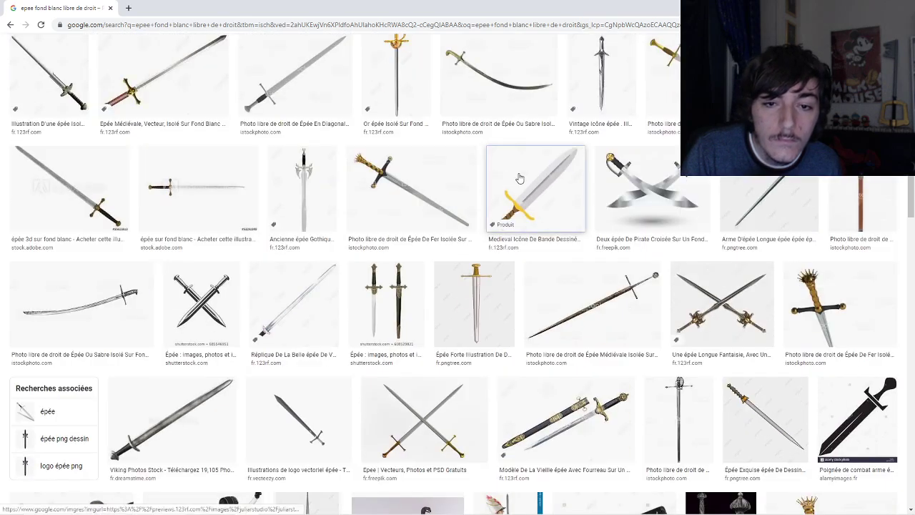
left_click(519, 178)
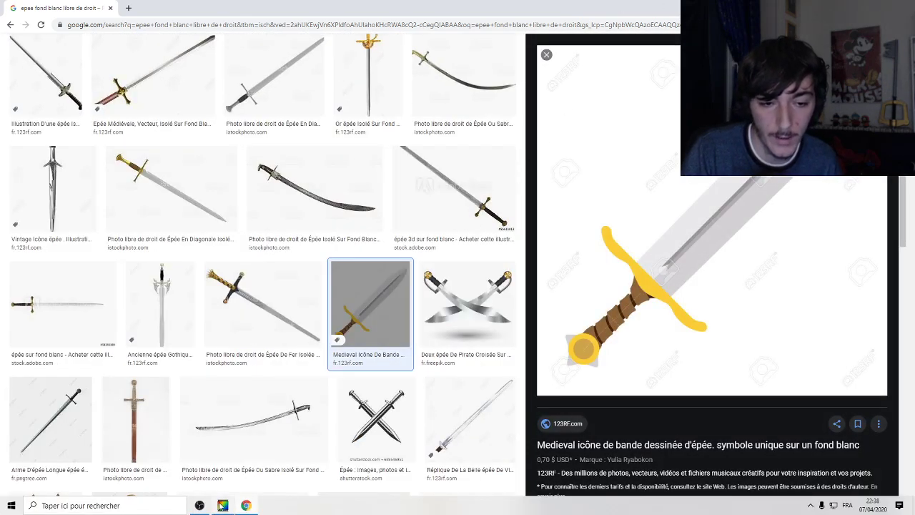
- Switch to PhotoFiltre 7, try a slanted straight line as the blade's edge above the handle, and undo it
mouse_move(224, 509)
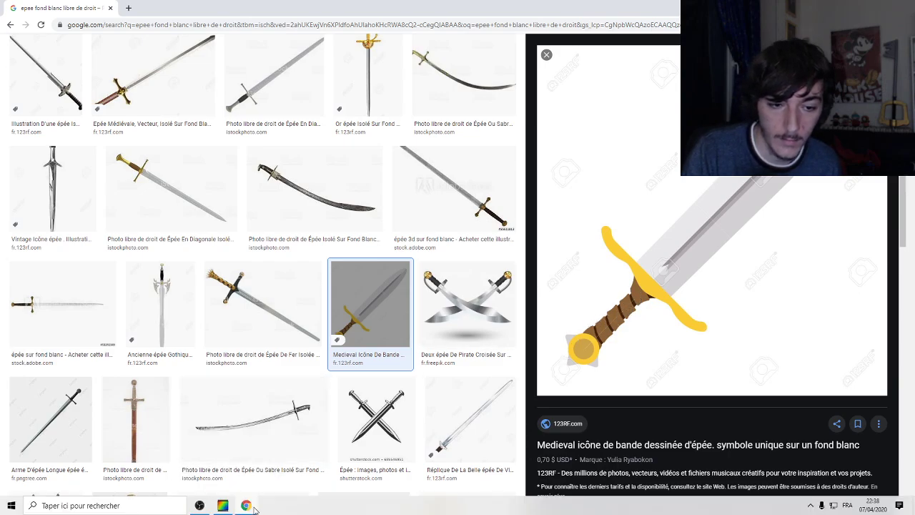
left_click(224, 506)
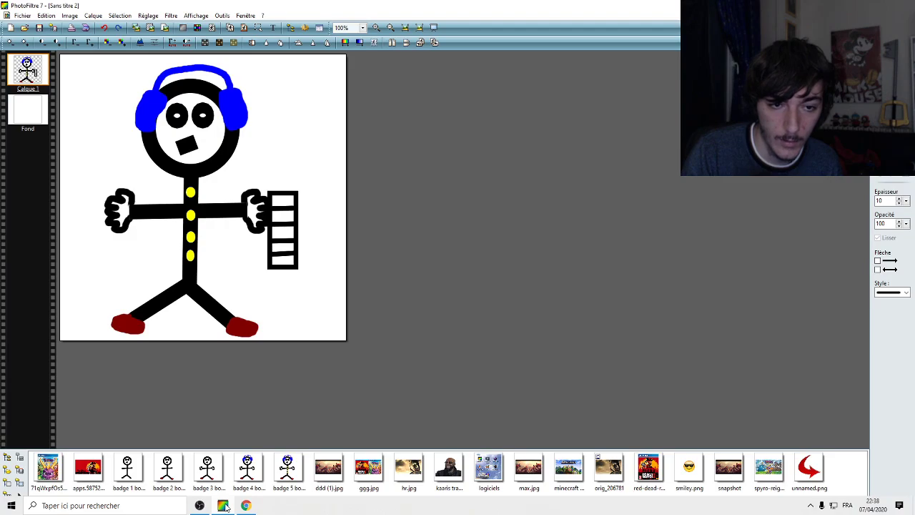
left_click(224, 506)
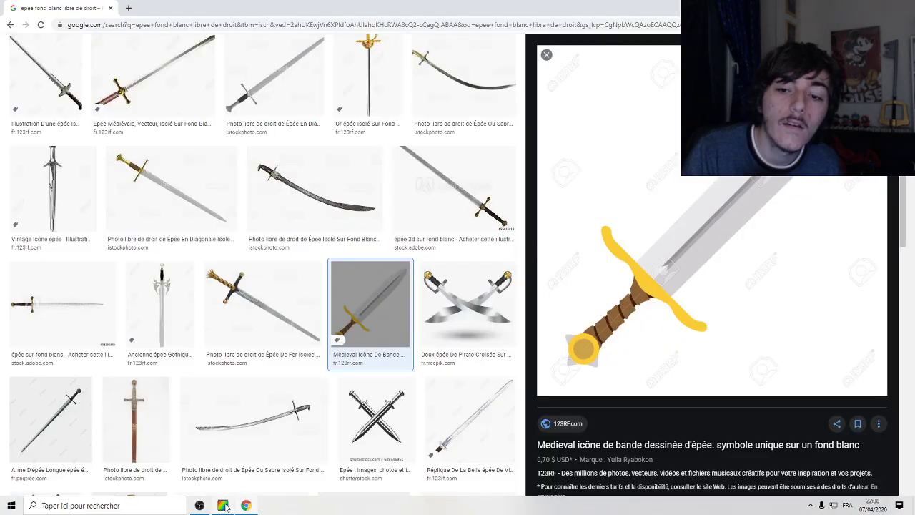
left_click(224, 507)
left_click(245, 506)
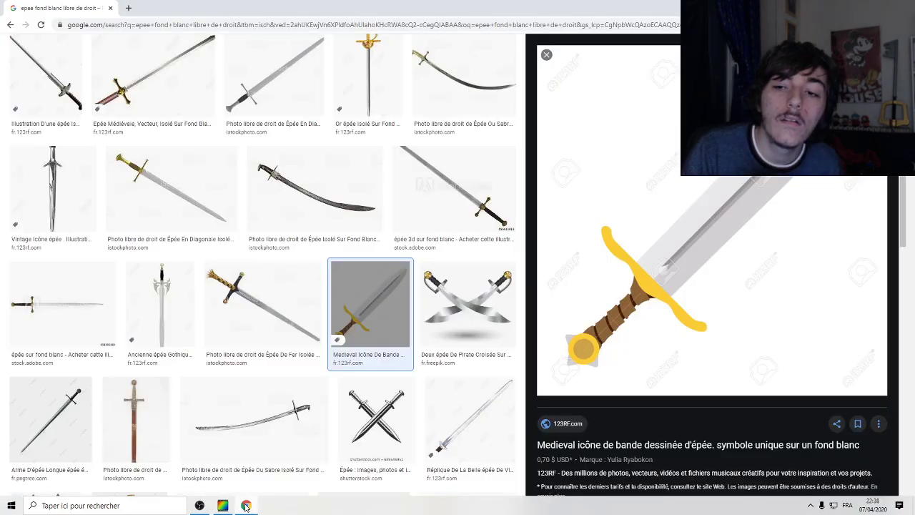
left_click(245, 506)
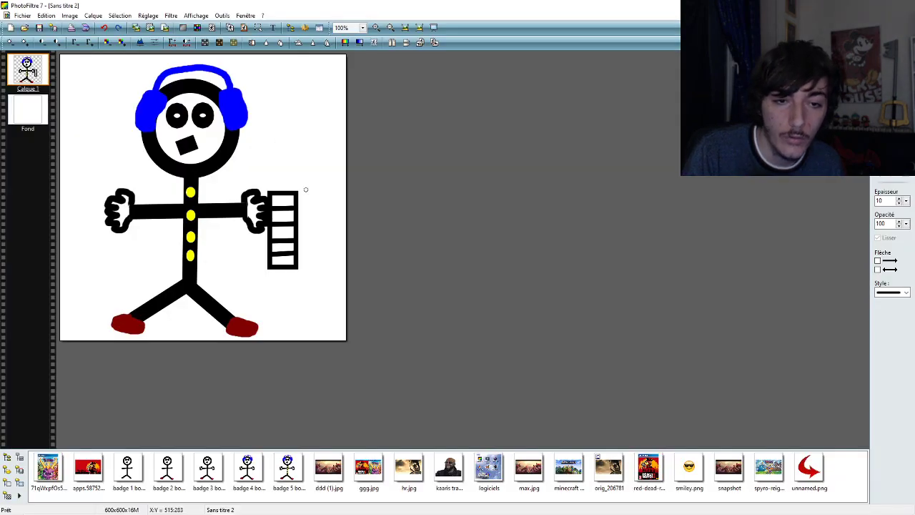
left_click_drag(299, 191, 288, 97)
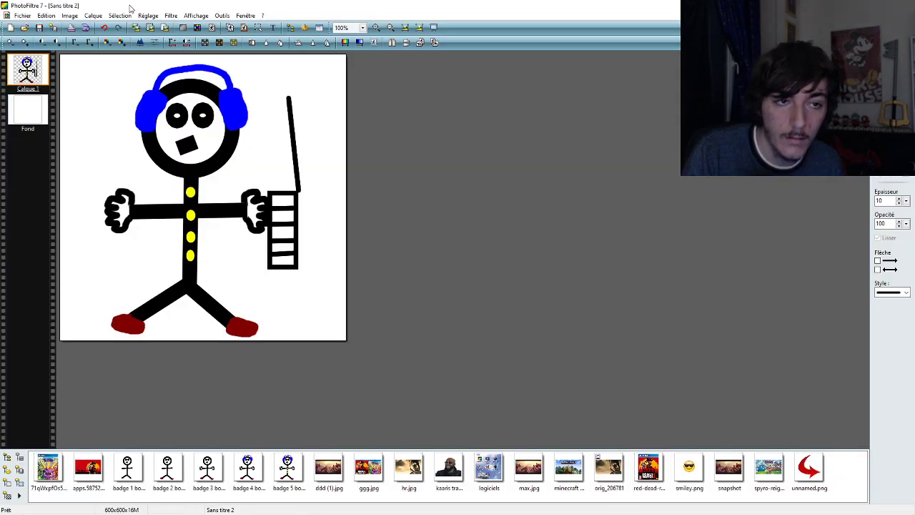
left_click(105, 28)
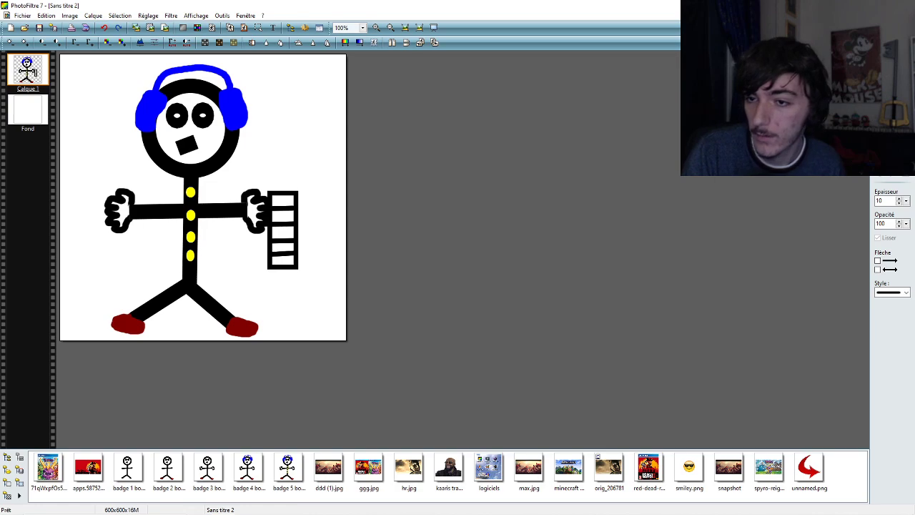
- Try a freehand brush outline of a round-tipped blade above the handle and undo it, keeping all four handle stripes
left_click(892, 136)
mouse_move(140, 494)
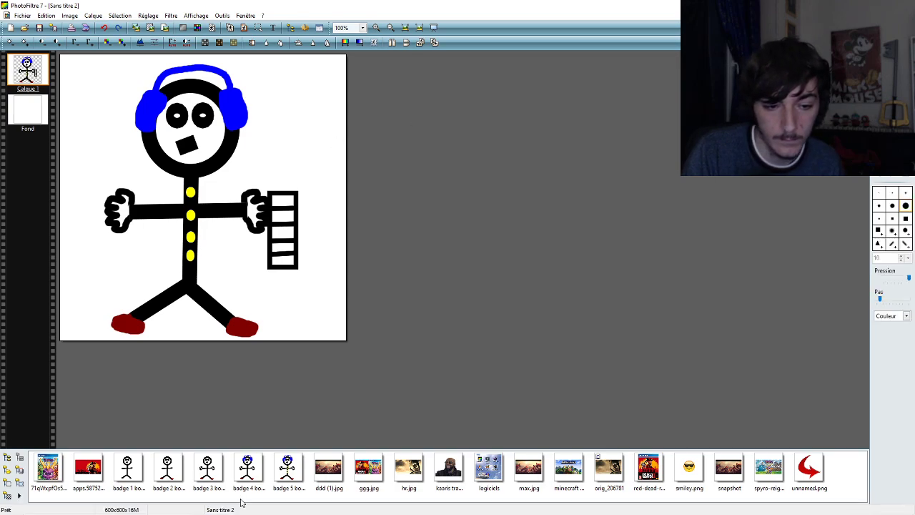
left_click(245, 505)
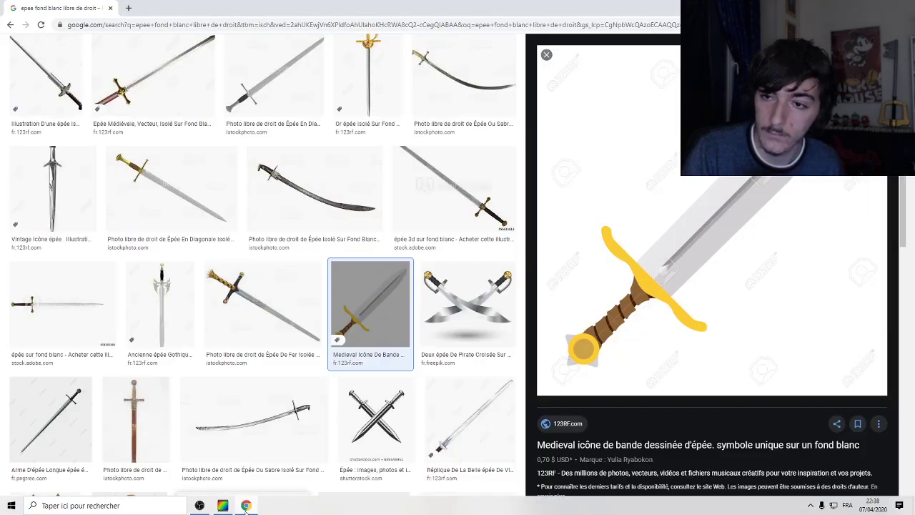
left_click(246, 505)
mouse_move(299, 199)
left_mouse_down()
mouse_move(292, 140)
mouse_move(275, 107)
mouse_move(268, 191)
left_mouse_up()
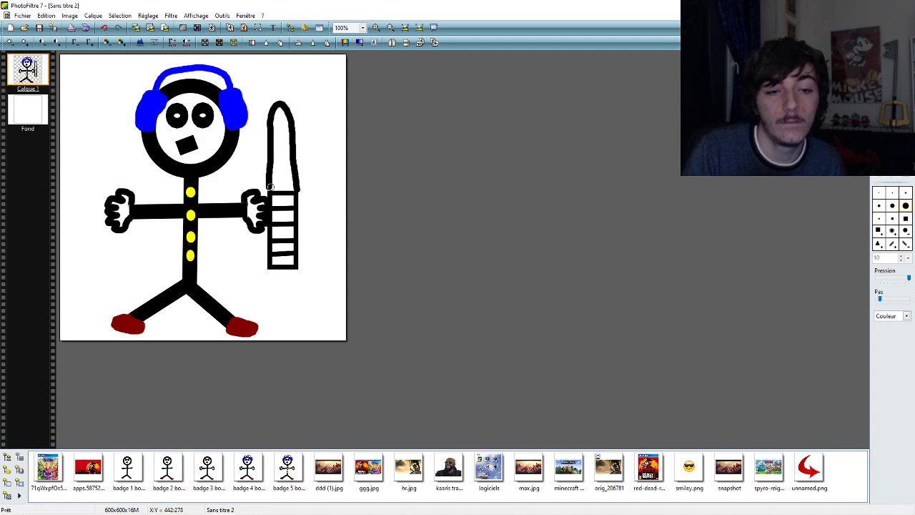
left_click(104, 27)
left_click(104, 27)
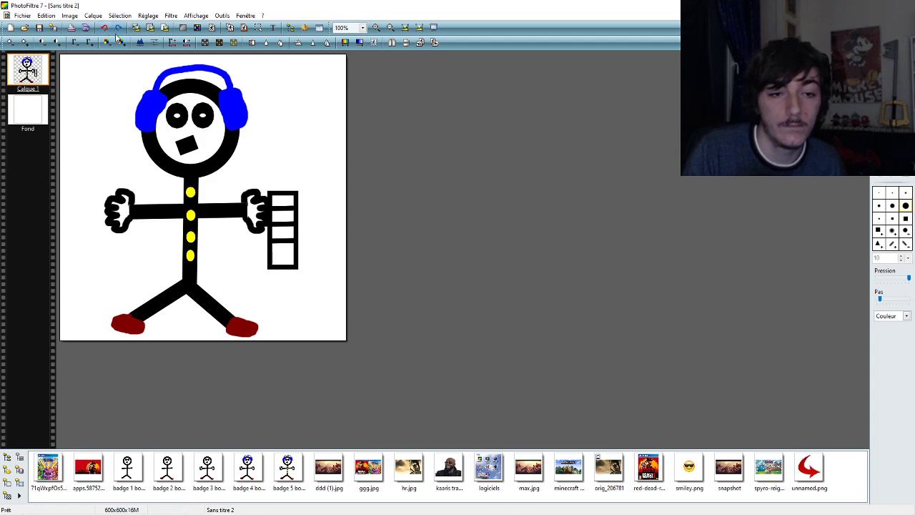
left_click(118, 27)
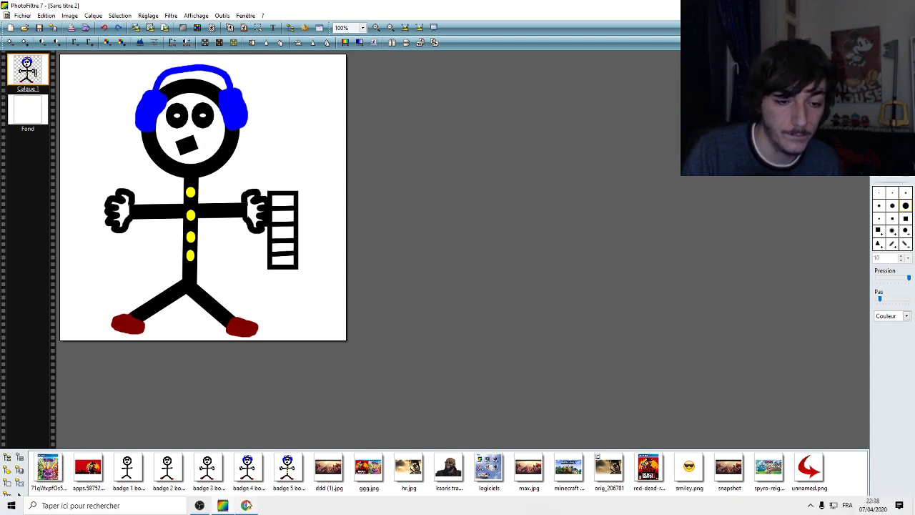
- Switch to Google Chrome to examine the cartoon medieval sword as a drawing reference
left_click(247, 506)
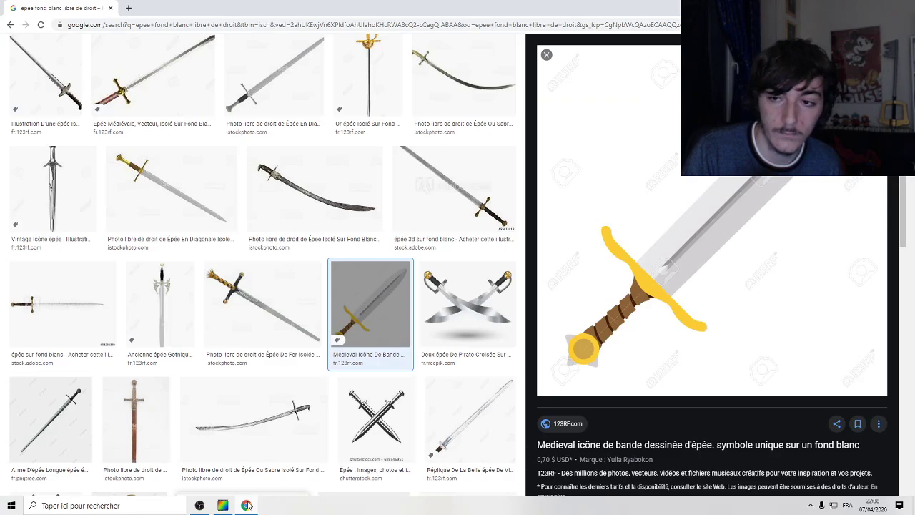
- Compare the crossguard of the medieval sword picture in Chrome with the unfinished sword in the PhotoFiltre drawing
left_click(247, 505)
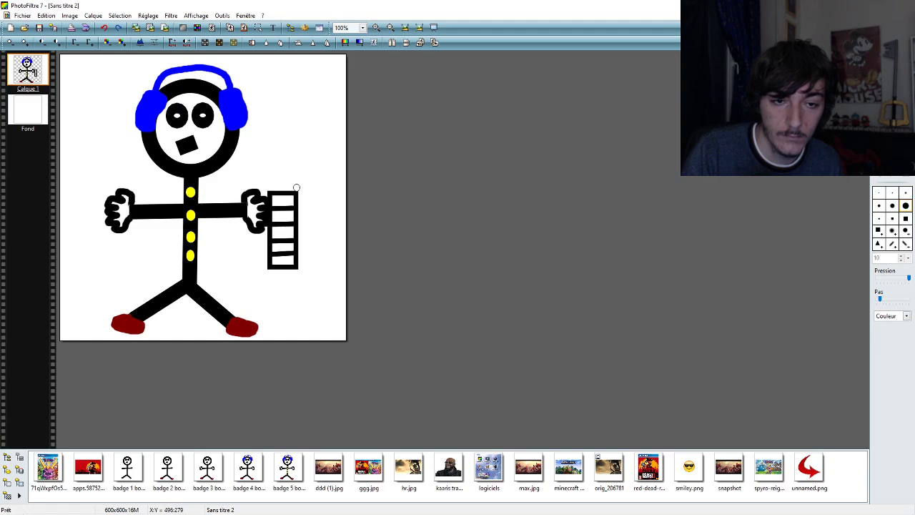
mouse_move(210, 506)
left_click(245, 505)
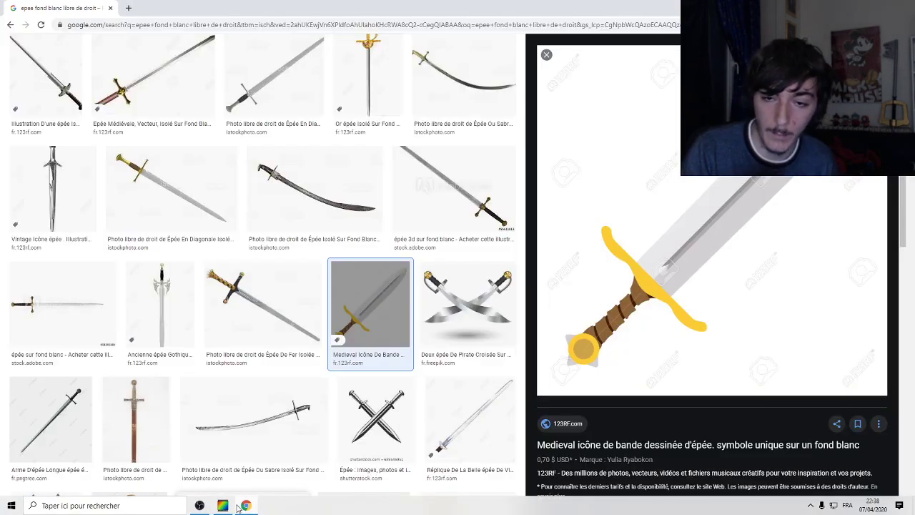
left_click(240, 505)
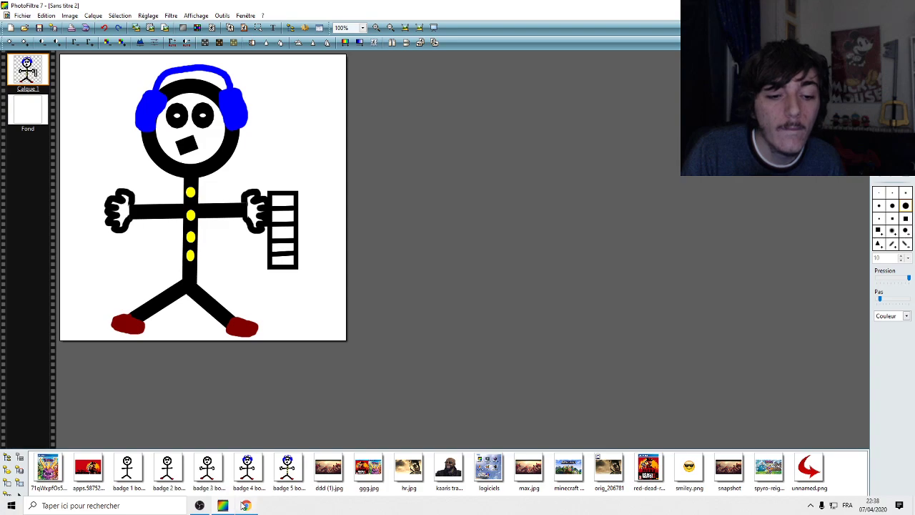
left_click(245, 505)
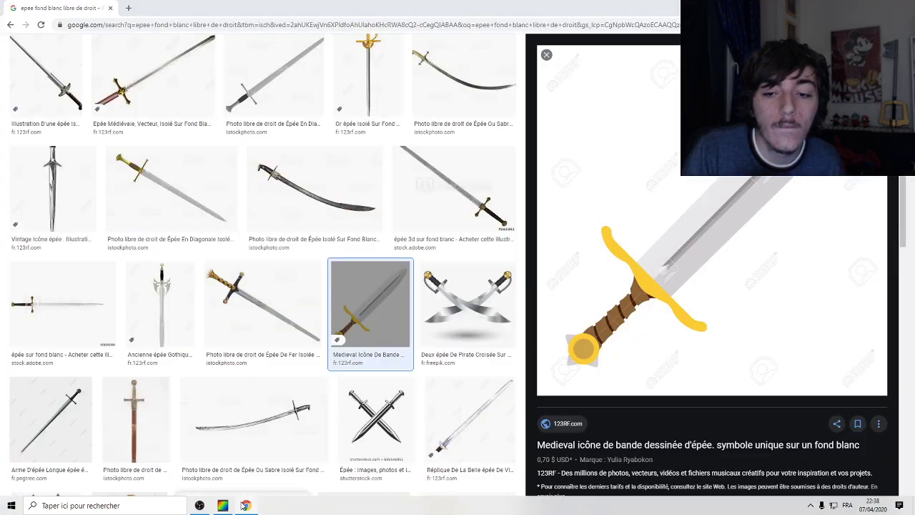
left_click(246, 505)
mouse_move(295, 192)
left_mouse_down()
mouse_move(323, 189)
mouse_move(313, 177)
mouse_move(246, 179)
mouse_move(267, 192)
left_mouse_up()
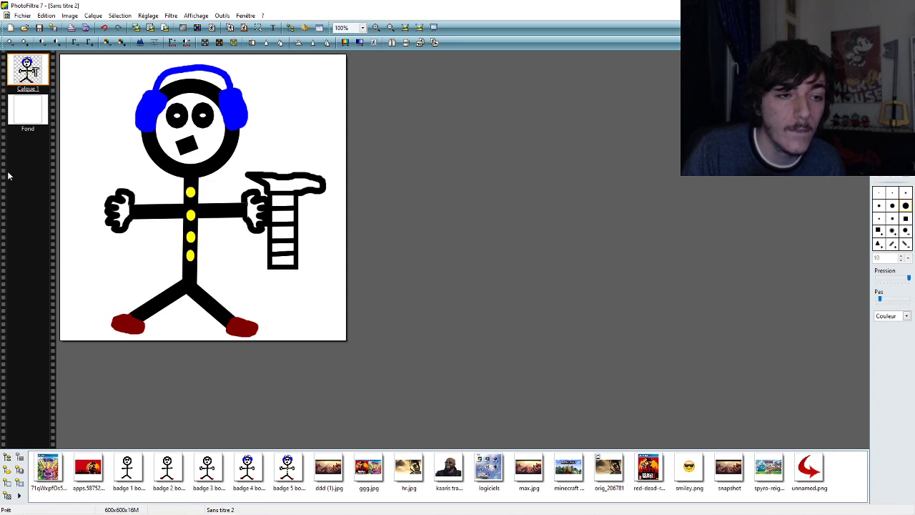
left_click(104, 27)
left_click(104, 27)
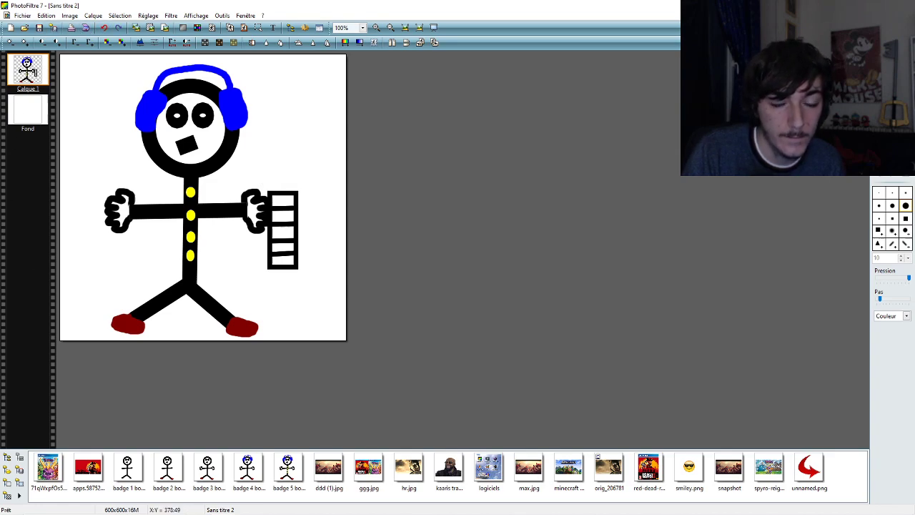
left_click(246, 506)
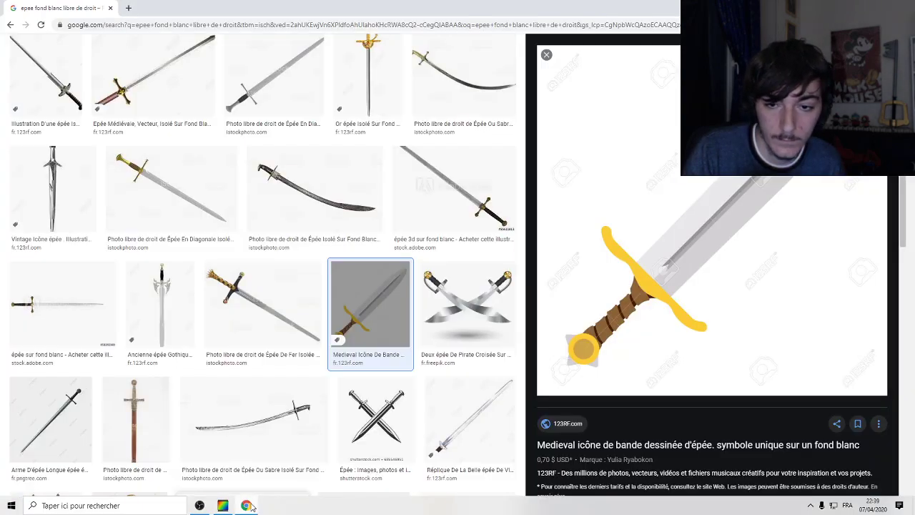
left_click(246, 505)
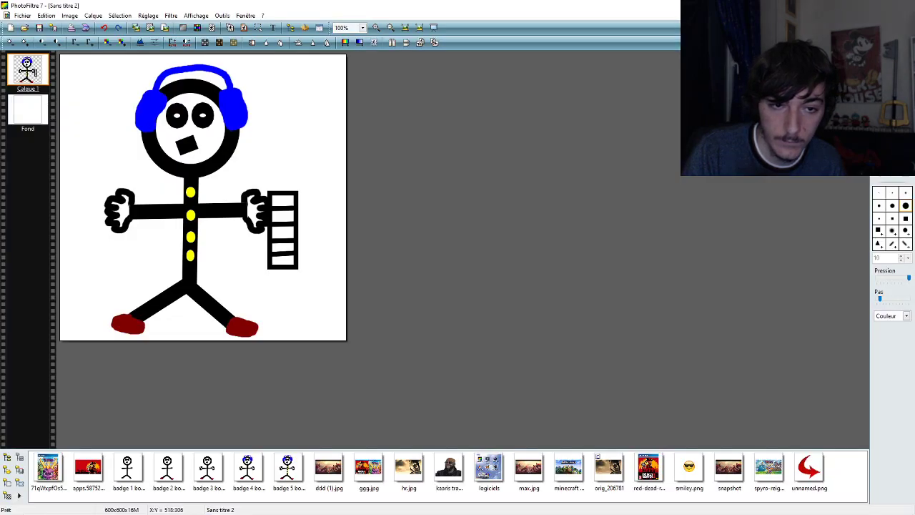
mouse_move(296, 191)
left_mouse_down()
mouse_move(324, 186)
mouse_move(311, 176)
mouse_move(256, 173)
mouse_move(273, 195)
left_mouse_up()
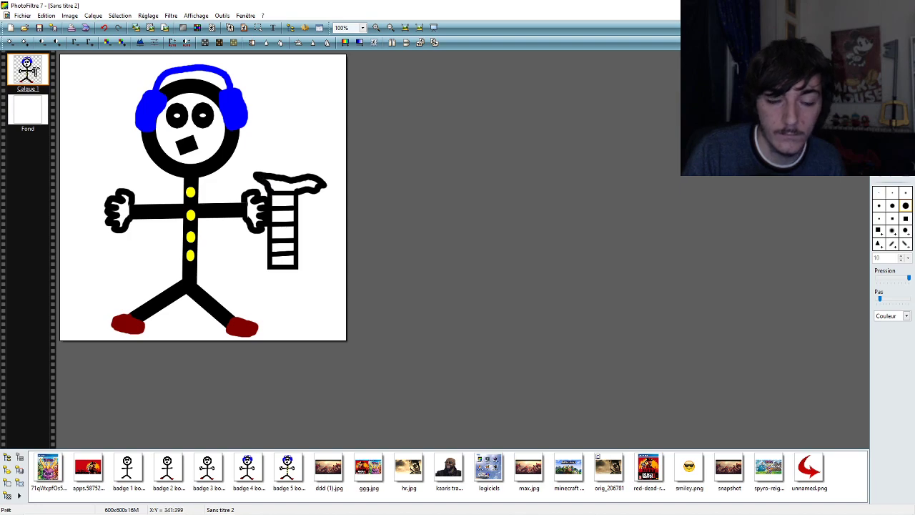
left_click(105, 29)
mouse_move(298, 191)
left_mouse_down()
mouse_move(313, 173)
mouse_move(260, 179)
left_mouse_up()
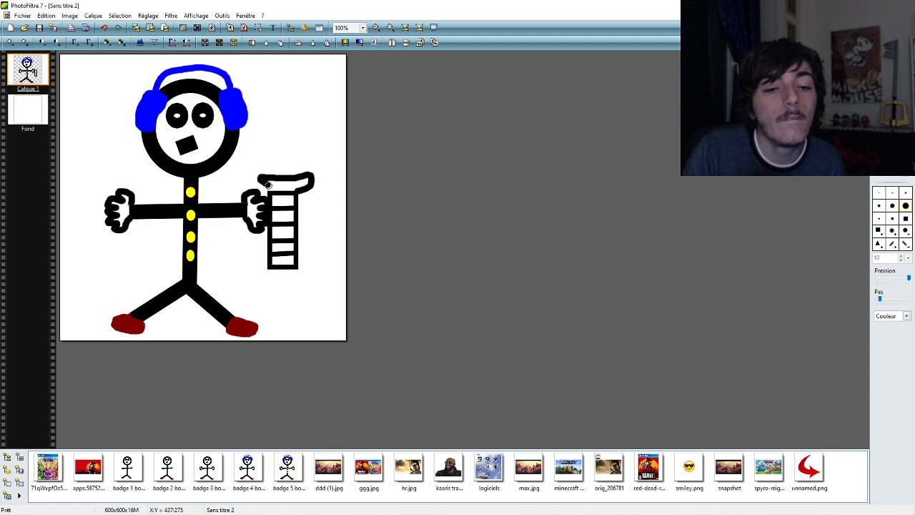
left_click(108, 28)
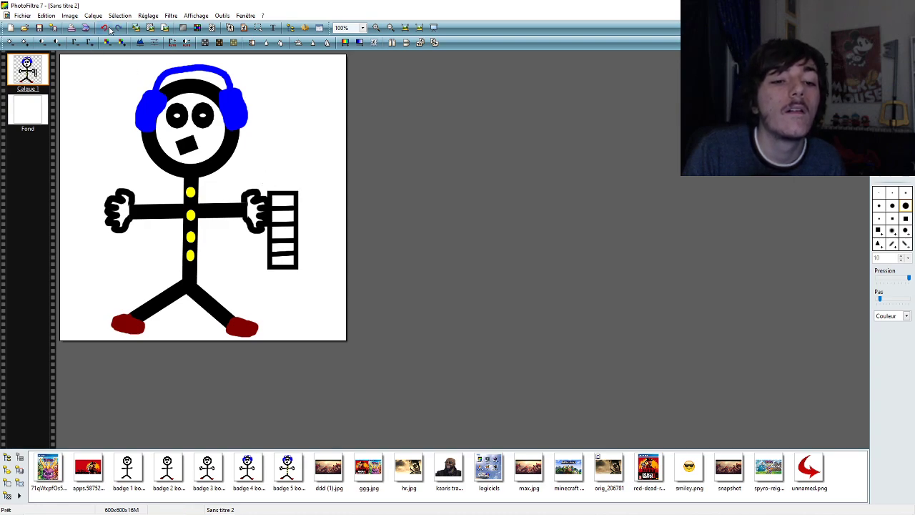
mouse_move(270, 190)
left_mouse_down()
mouse_move(256, 173)
mouse_move(313, 177)
mouse_move(301, 190)
left_mouse_up()
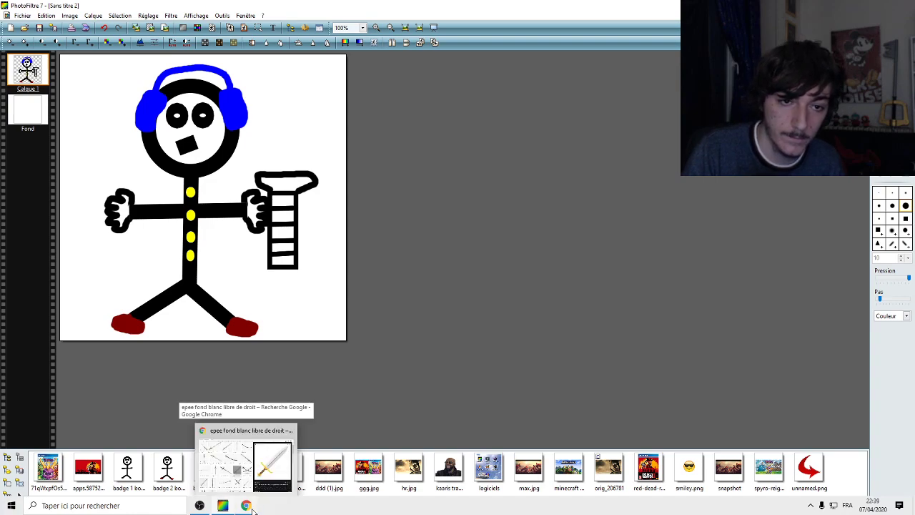
left_click(246, 506)
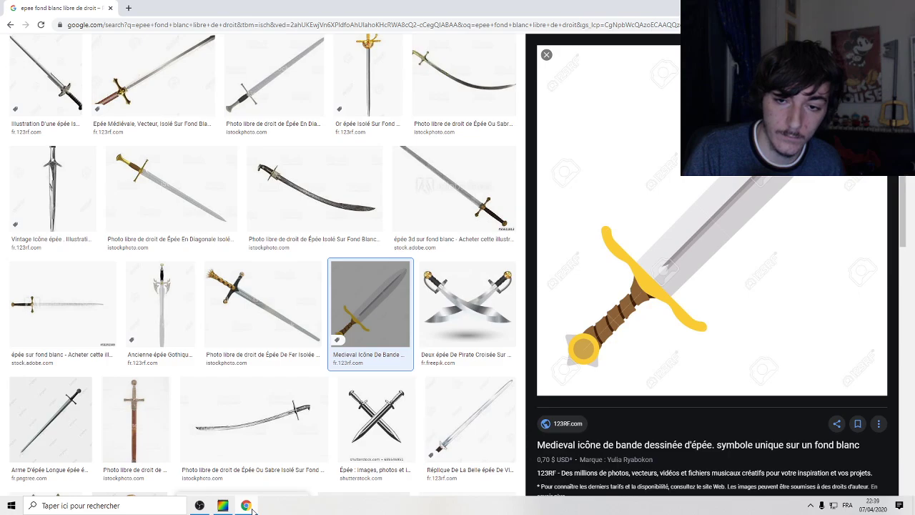
left_click(251, 508)
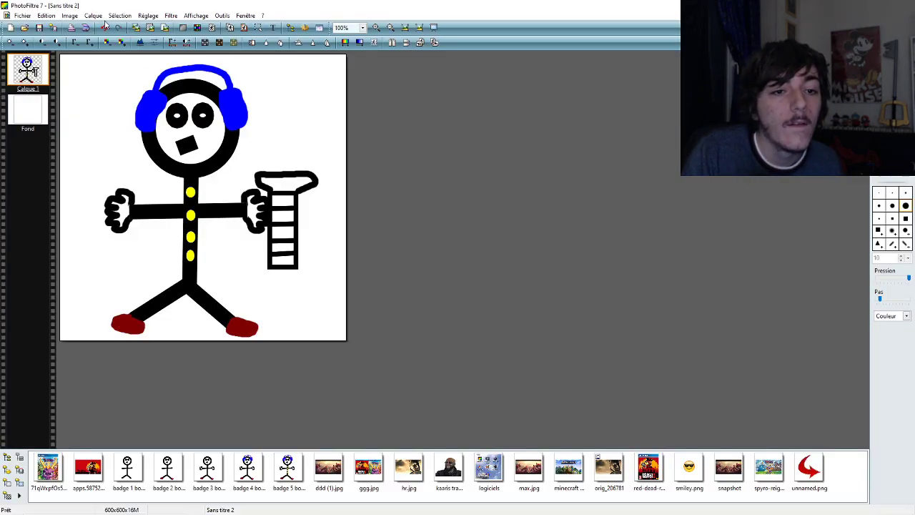
left_click(105, 27)
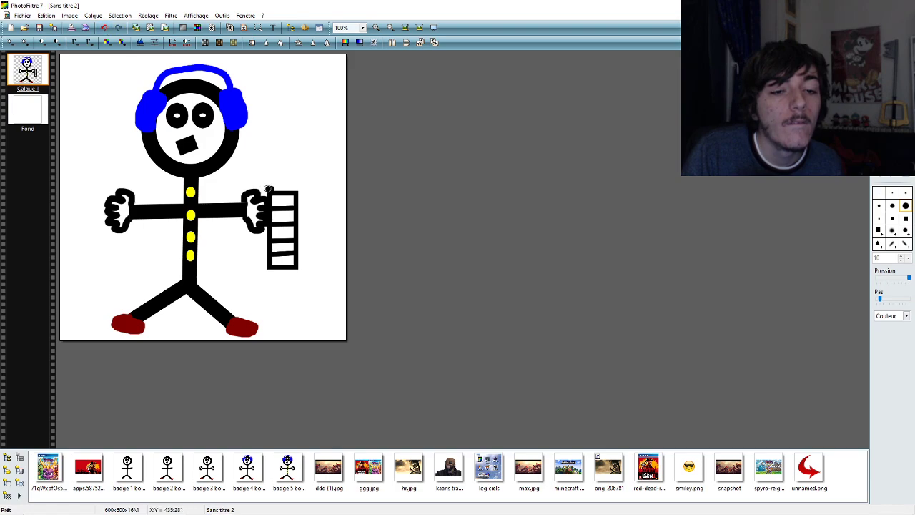
left_click(105, 26)
left_click_drag(270, 192, 258, 187)
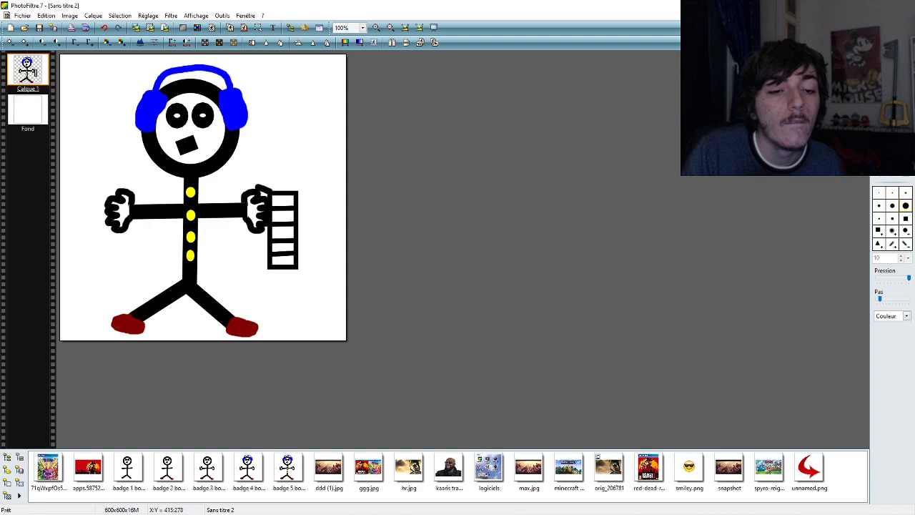
left_click(105, 27)
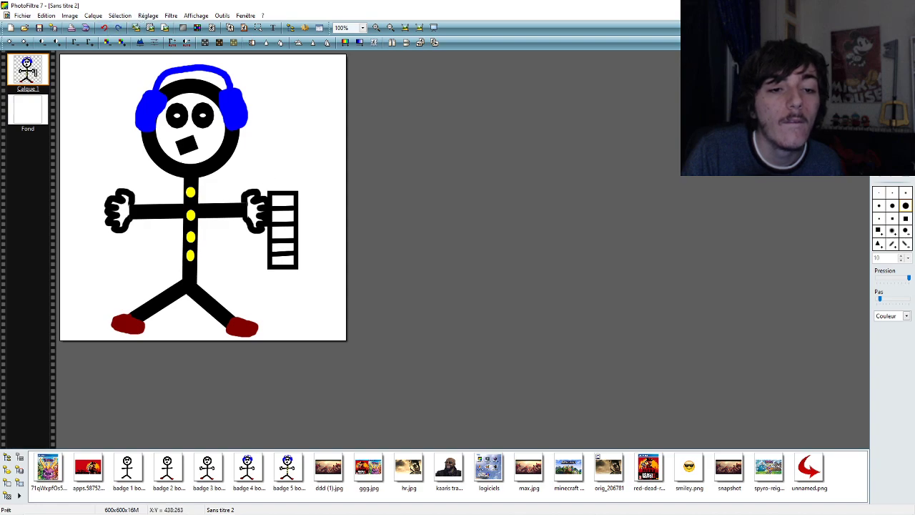
mouse_move(269, 191)
left_mouse_down()
mouse_move(257, 183)
mouse_move(306, 175)
left_mouse_up()
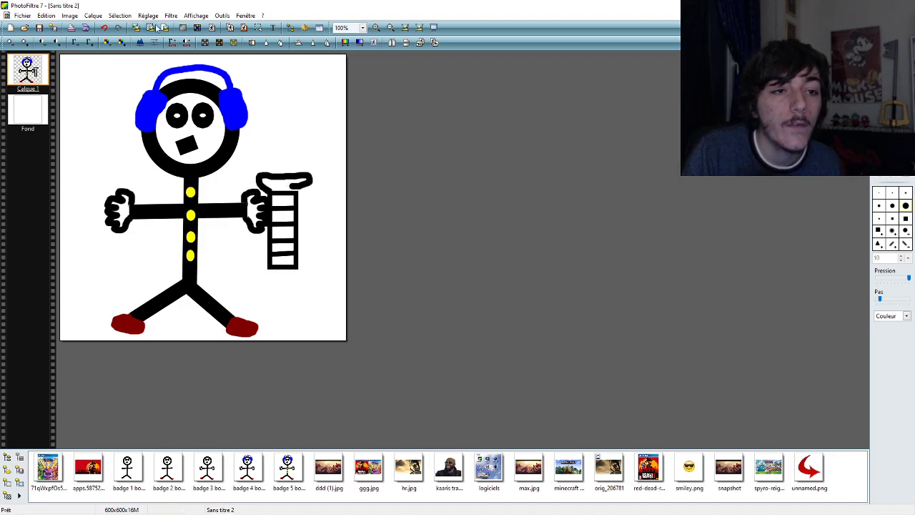
left_click(105, 29)
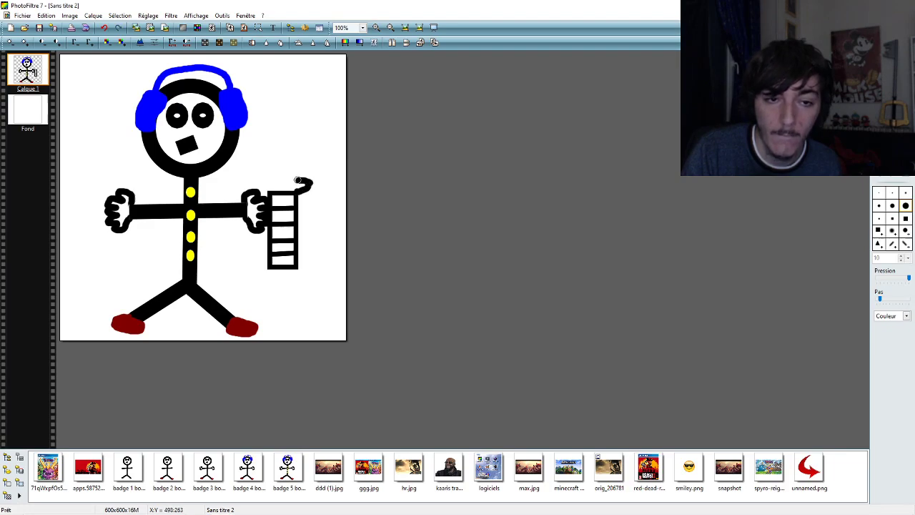
- Draw a thin flared black crossguard outline across the upper end of the sword handle, discarding the first stroke
left_click_drag(301, 181, 252, 179)
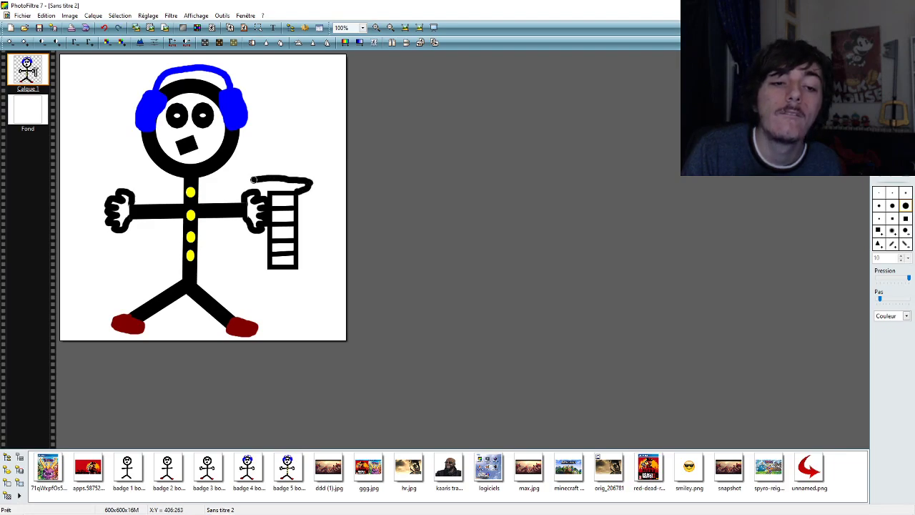
left_click(105, 29)
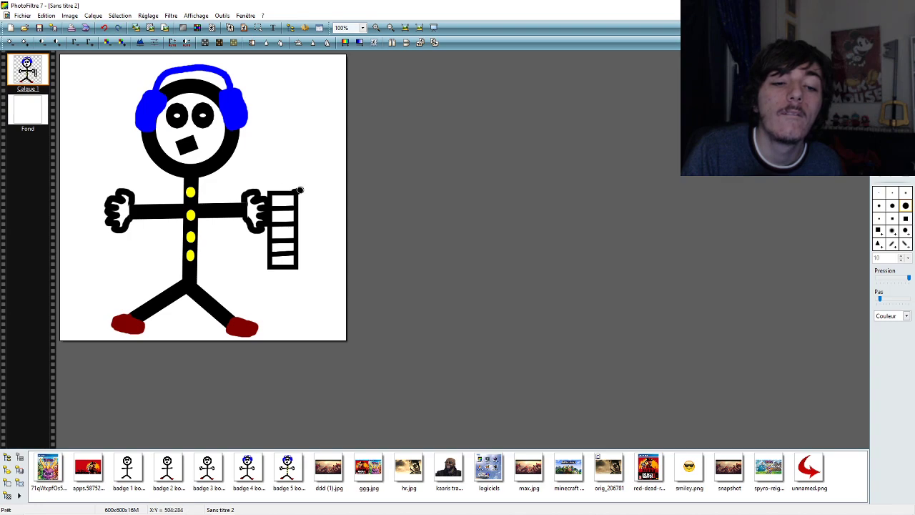
left_click_drag(284, 181, 268, 190)
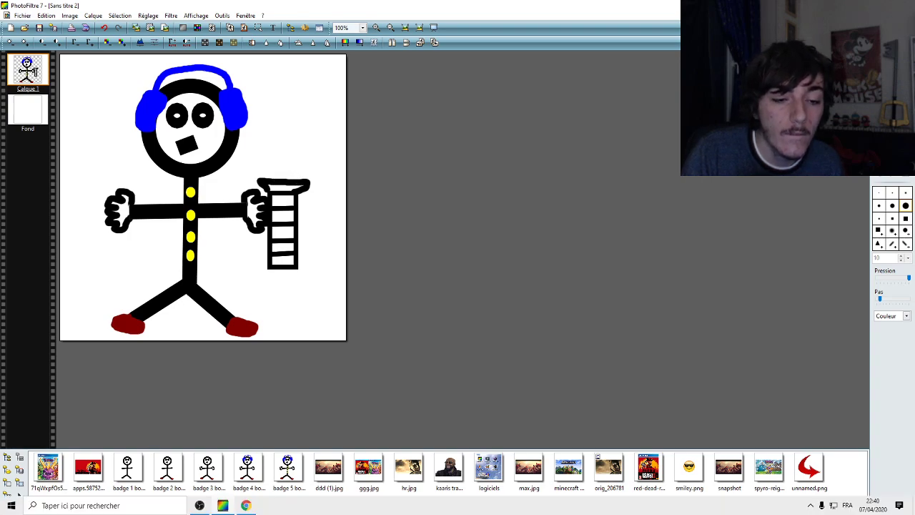
left_click(250, 506)
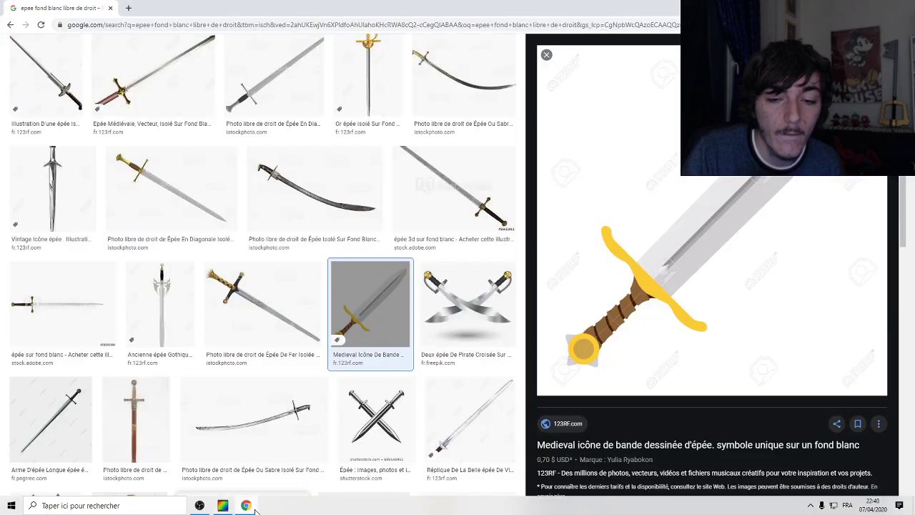
left_click(248, 506)
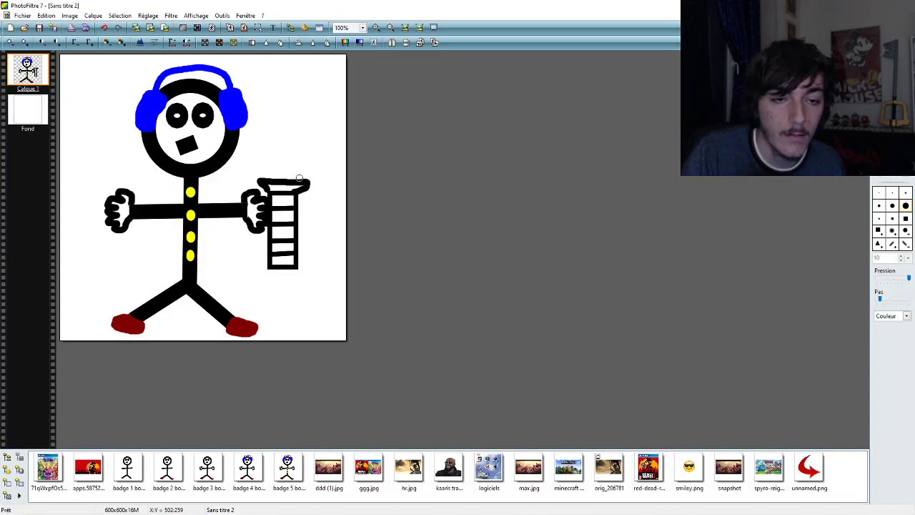
mouse_move(298, 180)
left_mouse_down()
mouse_move(294, 101)
mouse_move(282, 79)
mouse_move(260, 130)
mouse_move(263, 184)
left_mouse_up()
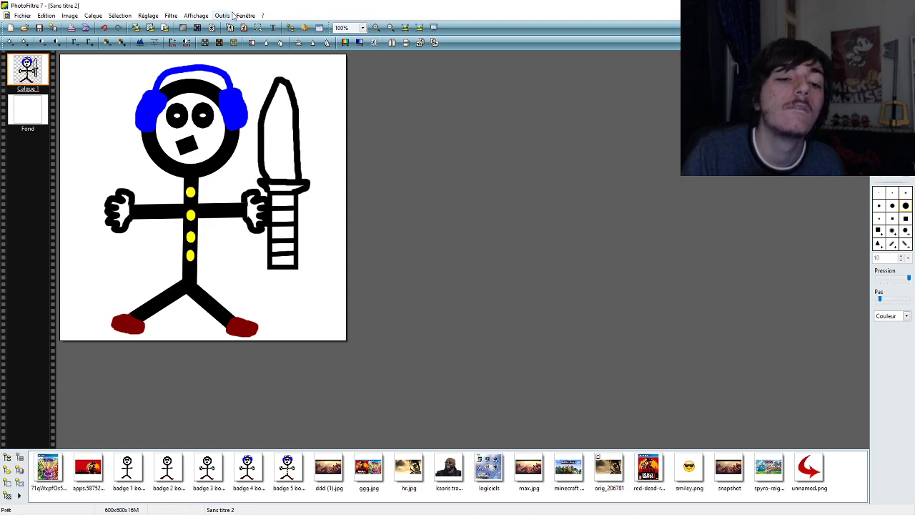
left_click(104, 27)
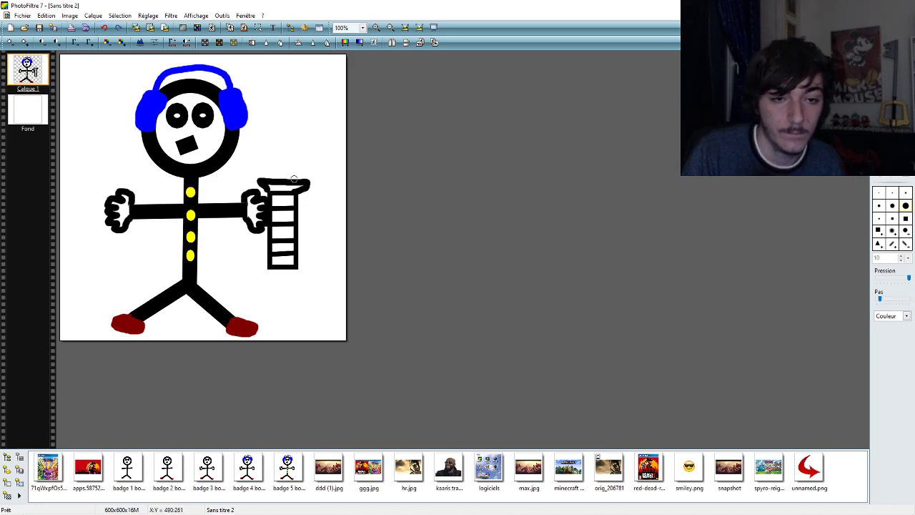
mouse_move(301, 179)
left_mouse_down()
mouse_move(303, 110)
mouse_move(289, 77)
mouse_move(267, 180)
left_mouse_up()
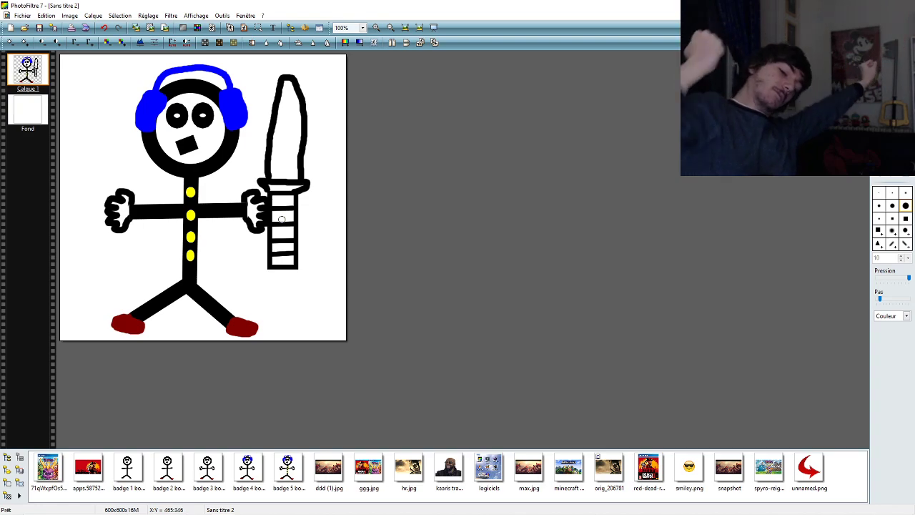
mouse_move(145, 490)
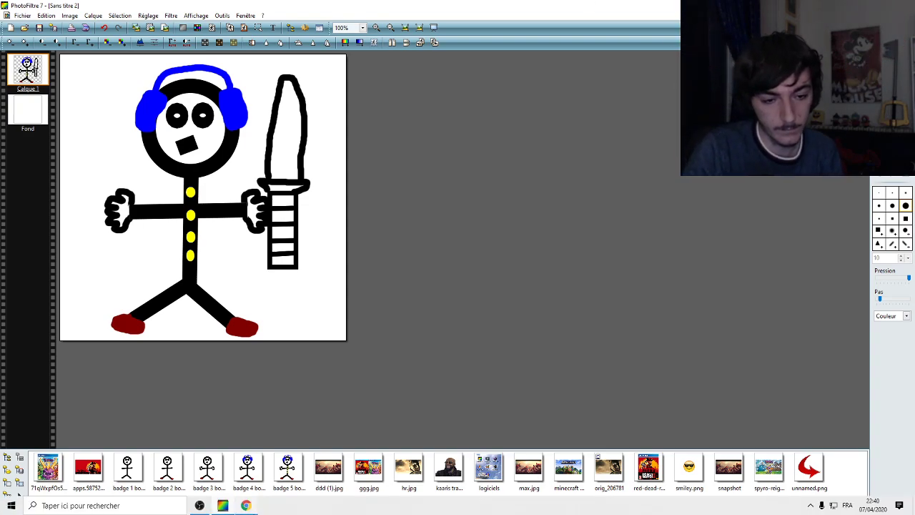
left_click(245, 505)
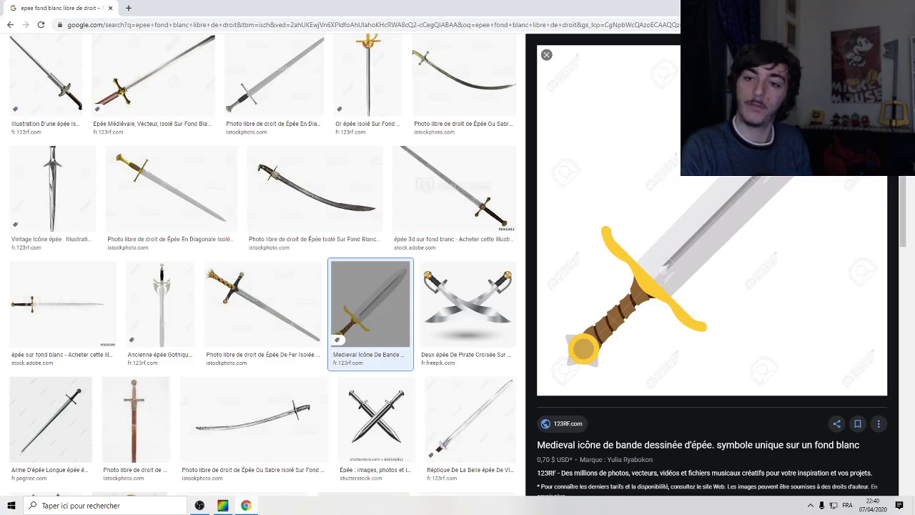
key("alt+Tab")
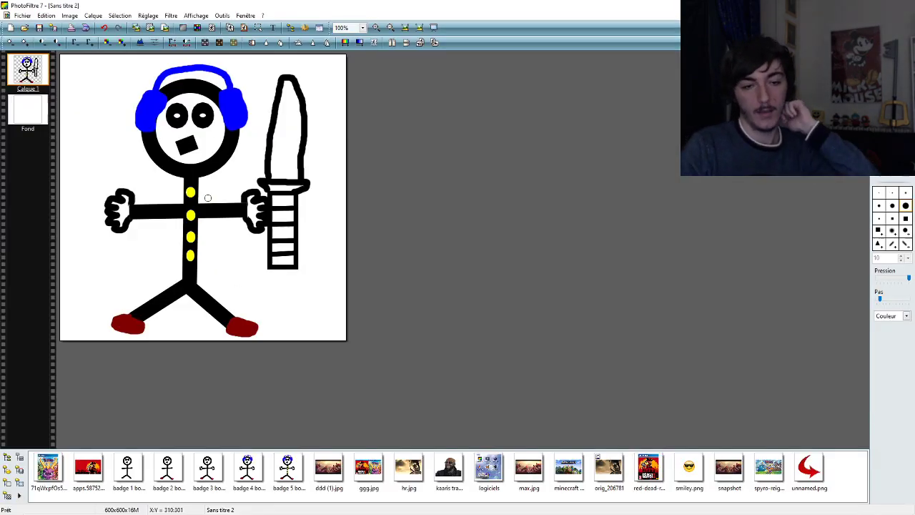
left_click(104, 28)
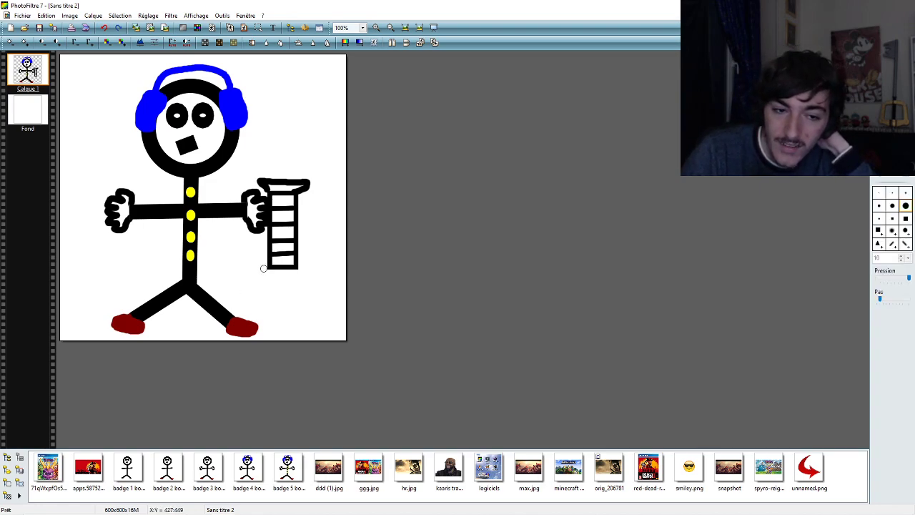
- Shorten the sword handle by removing its lowest section and tidying its lower edge
key("ctrl+z")
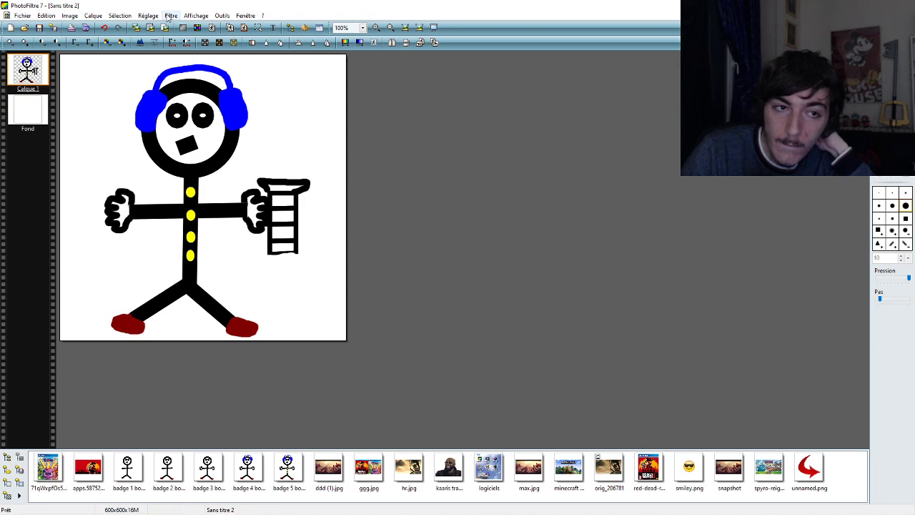
mouse_move(269, 253)
left_mouse_down()
mouse_move(288, 268)
mouse_move(263, 265)
mouse_move(298, 265)
mouse_move(270, 266)
left_mouse_up()
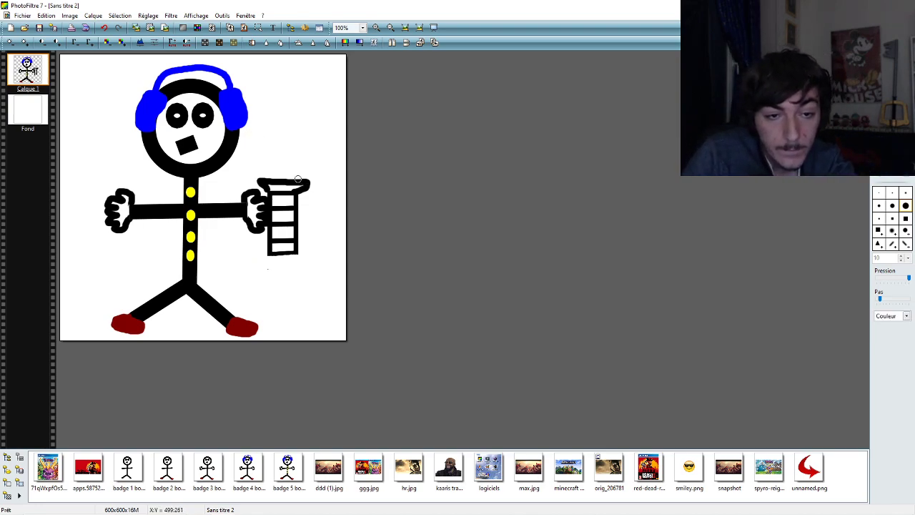
- Try to draw a tall blade outline with a slanted tip above the crossguard, and undo it
mouse_move(297, 178)
left_mouse_down()
mouse_move(297, 100)
mouse_move(278, 74)
mouse_move(272, 170)
left_mouse_up()
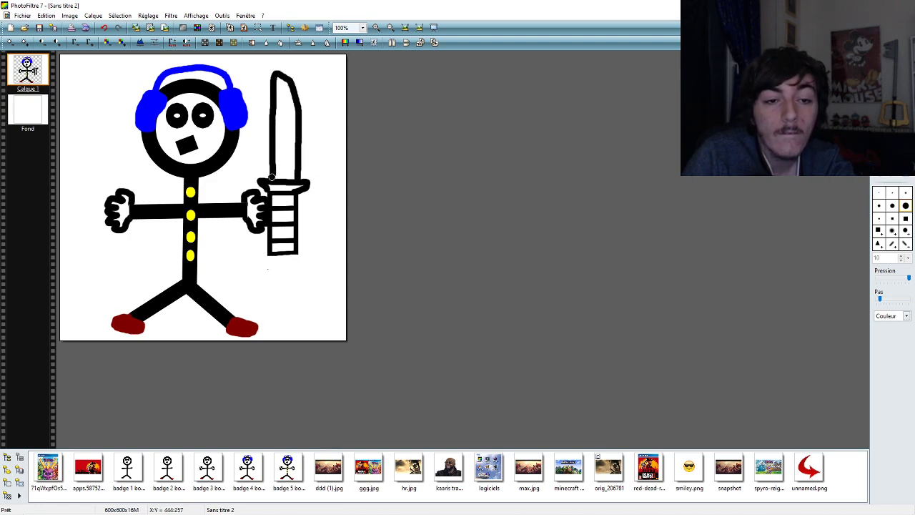
left_click(104, 28)
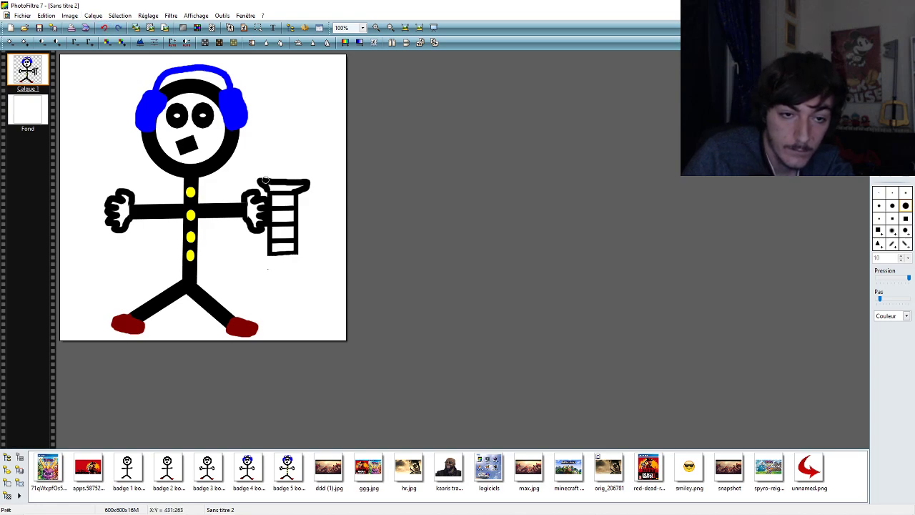
- Try two tall black blade outlines with rounded tips above the crossguard, undoing each one
mouse_move(266, 180)
left_mouse_down()
mouse_move(285, 80)
mouse_move(303, 129)
mouse_move(299, 183)
left_mouse_up()
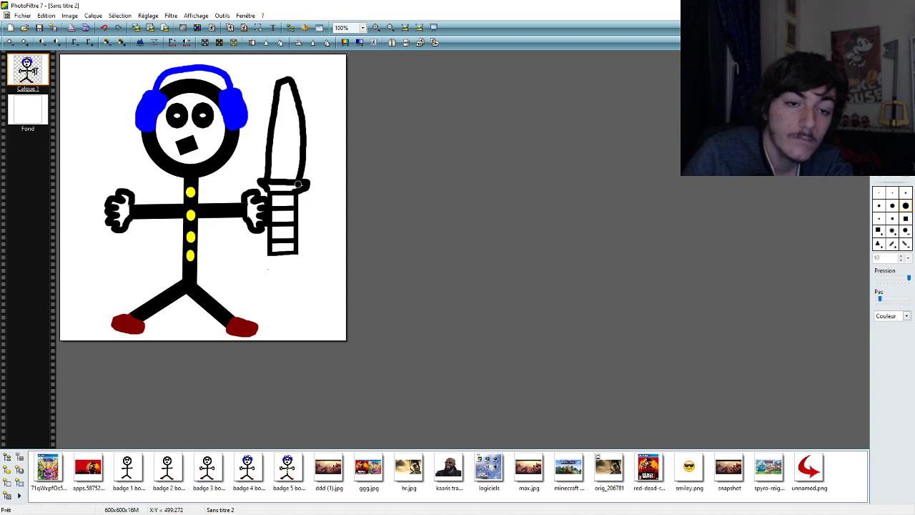
left_click(104, 28)
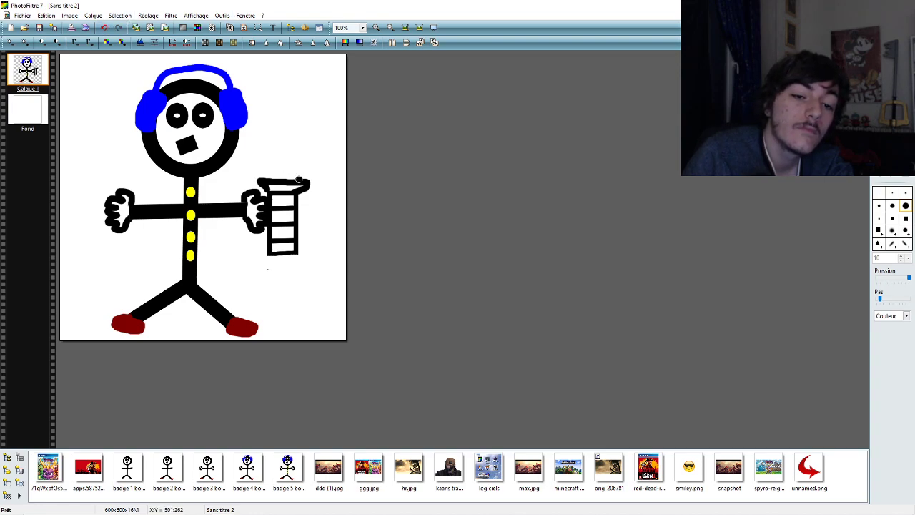
mouse_move(299, 180)
left_mouse_down()
mouse_move(292, 73)
mouse_move(276, 81)
mouse_move(271, 182)
left_mouse_up()
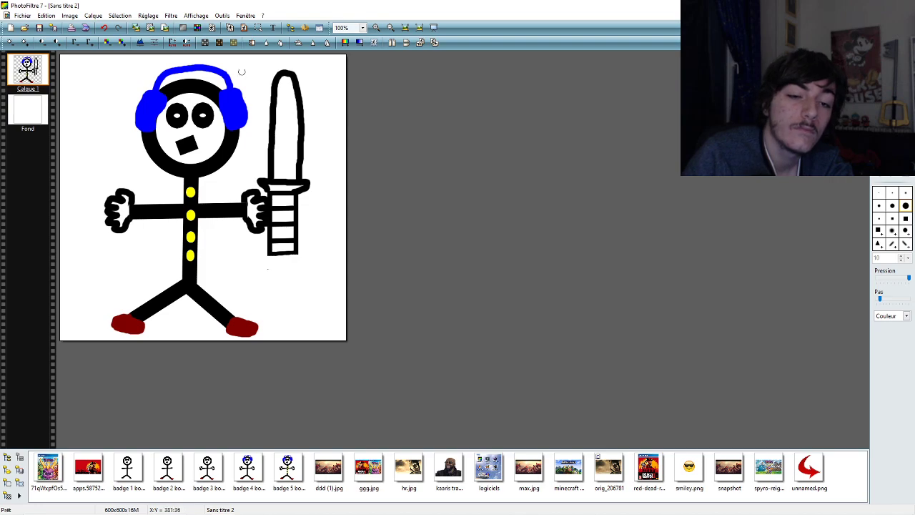
left_click(104, 27)
- Draw a tall black blade outline with a rounded tip rising from the crossguard, discarding the first tapered stroke
mouse_move(193, 505)
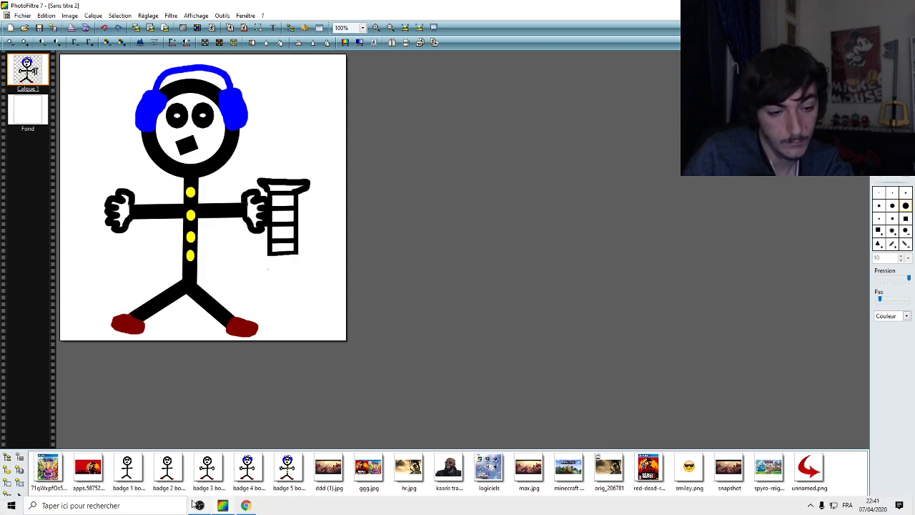
left_click(241, 506)
left_click(246, 506)
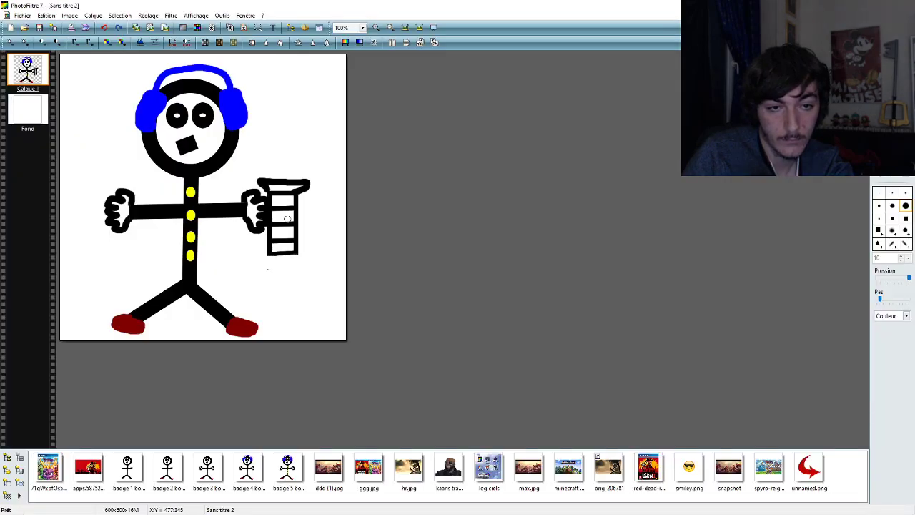
mouse_move(301, 182)
left_mouse_down()
mouse_move(290, 85)
mouse_move(275, 72)
mouse_move(269, 180)
left_mouse_up()
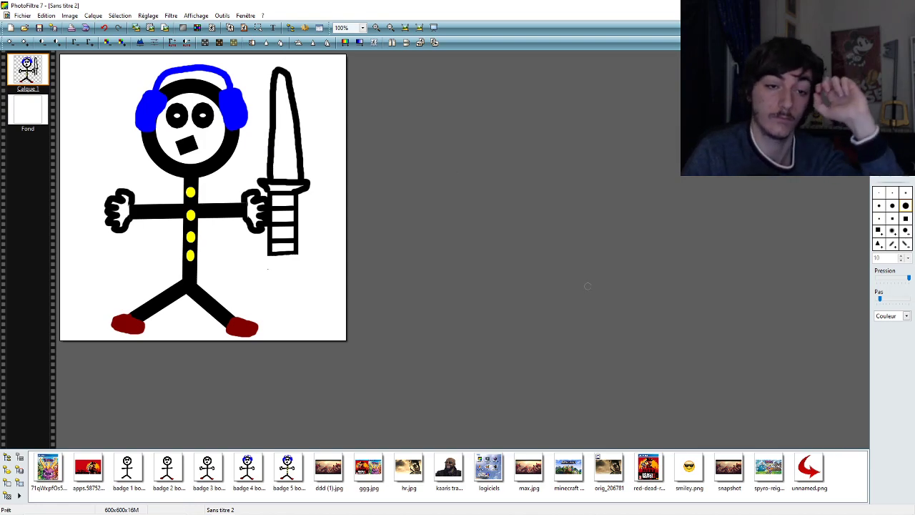
left_click(105, 28)
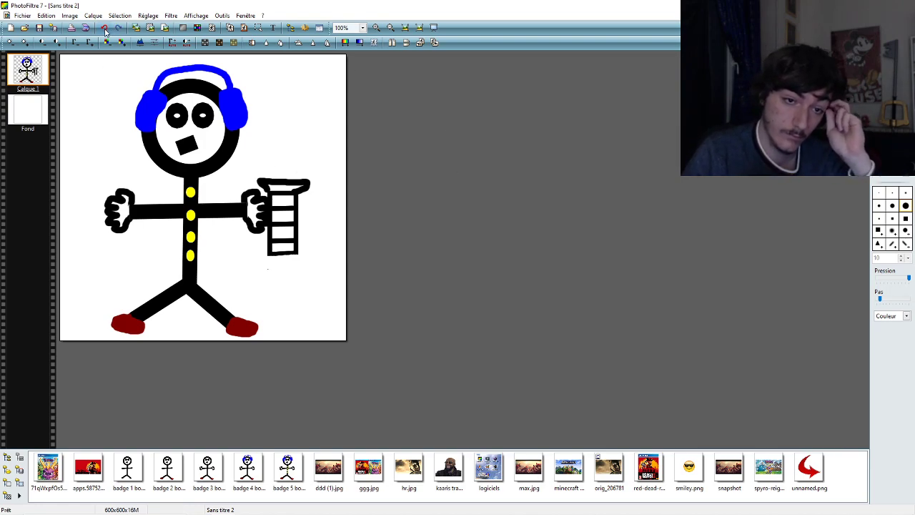
mouse_move(270, 179)
left_mouse_down()
mouse_move(274, 85)
mouse_move(293, 74)
mouse_move(301, 179)
left_mouse_up()
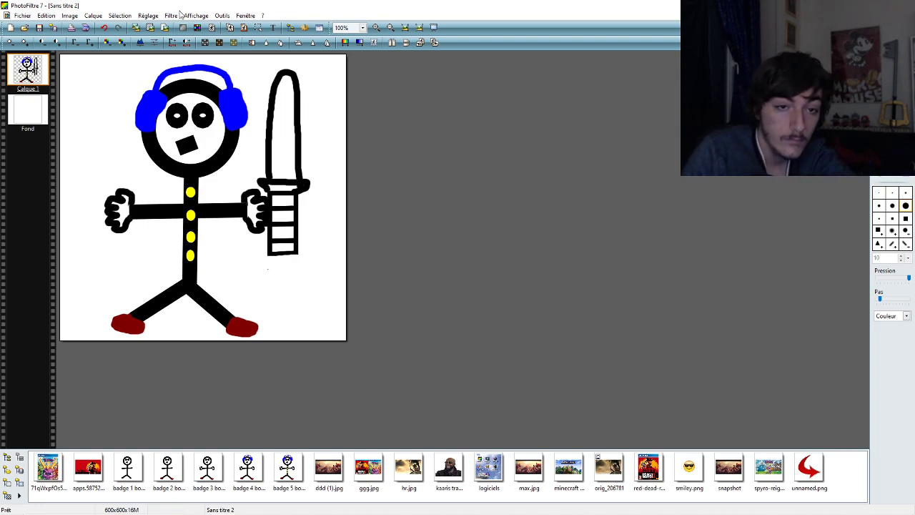
- Draw a black vertical groove line down the middle of the blade, checking it against the medieval sword picture in Chrome
mouse_move(250, 506)
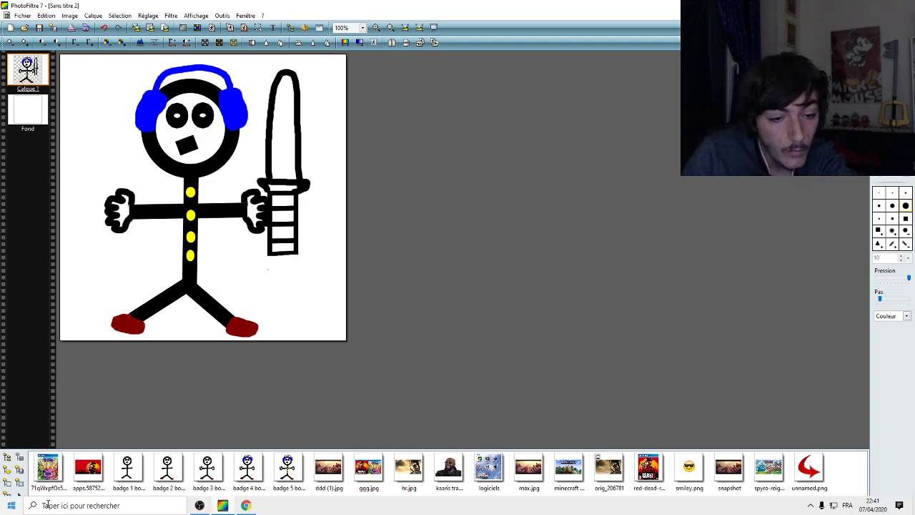
left_click(247, 506)
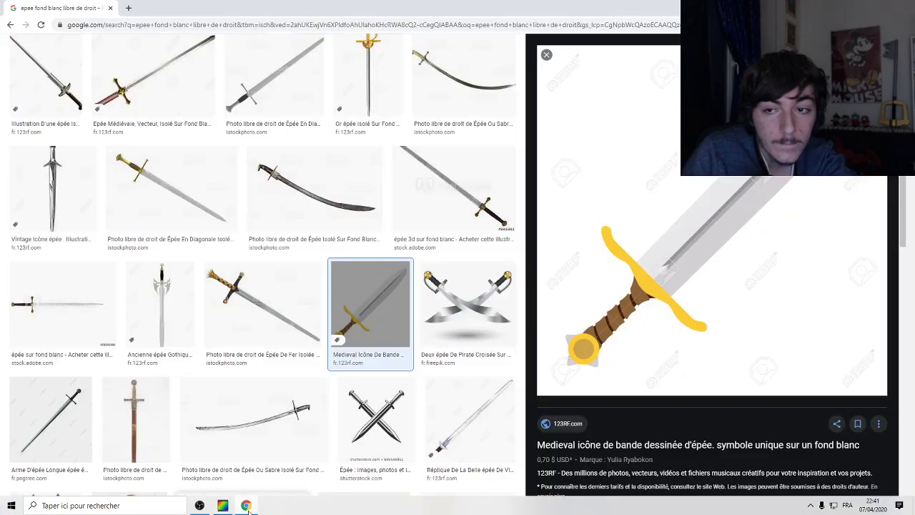
left_click(246, 505)
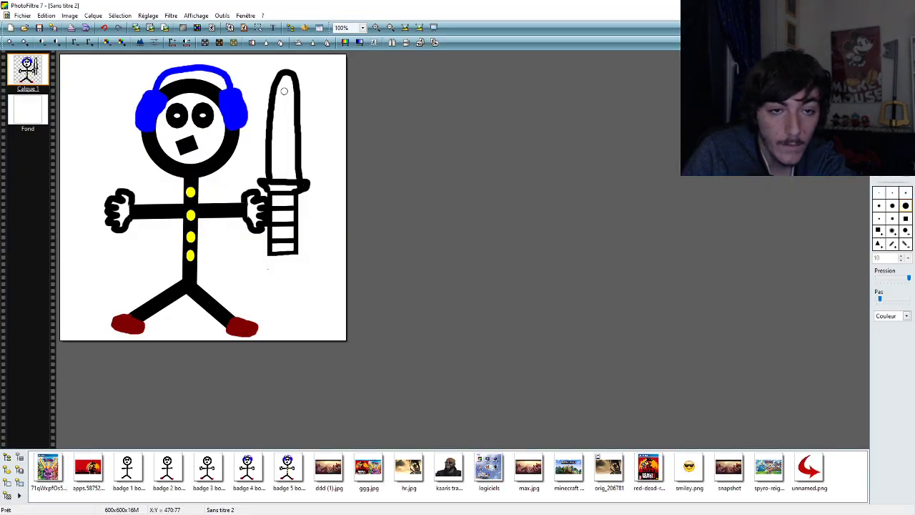
left_click_drag(284, 98, 284, 175)
left_click(247, 505)
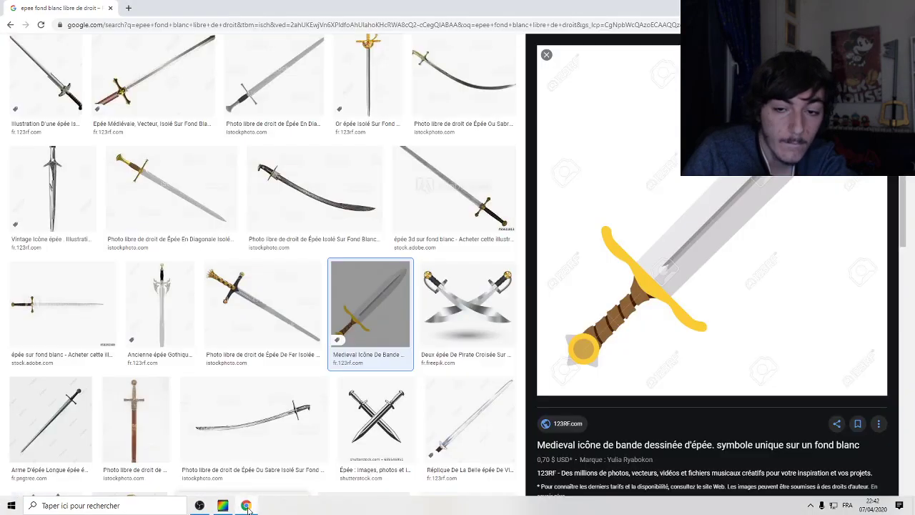
left_click(247, 505)
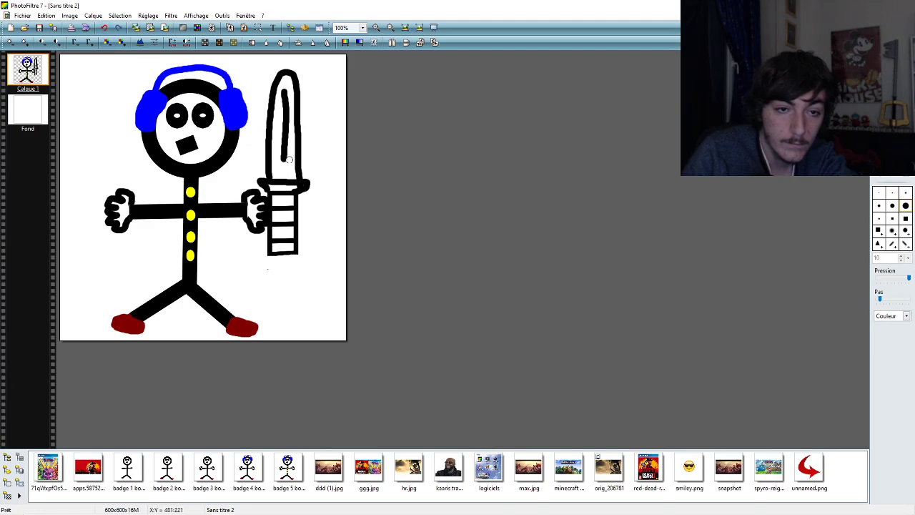
left_click_drag(283, 159, 284, 170)
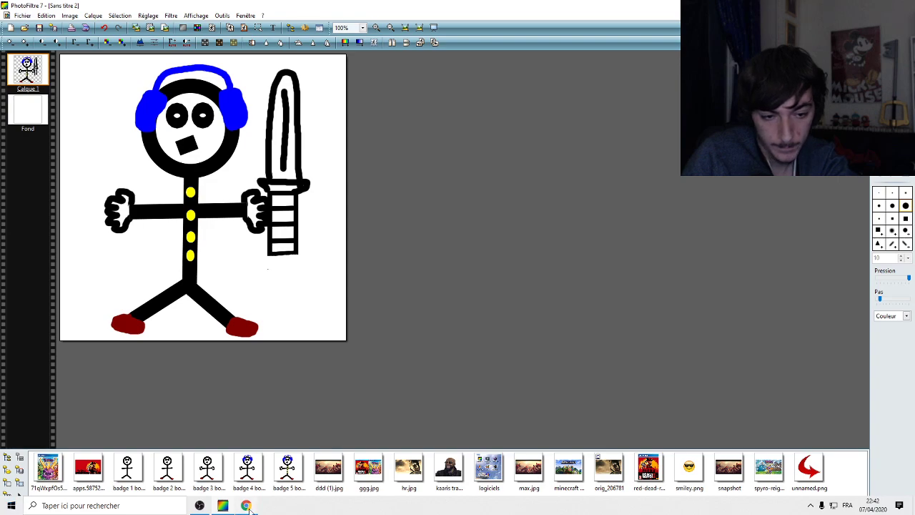
- Draw a black pommel outline across the lower end of the sword handle, using the sword picture in Chrome as reference
left_click(248, 506)
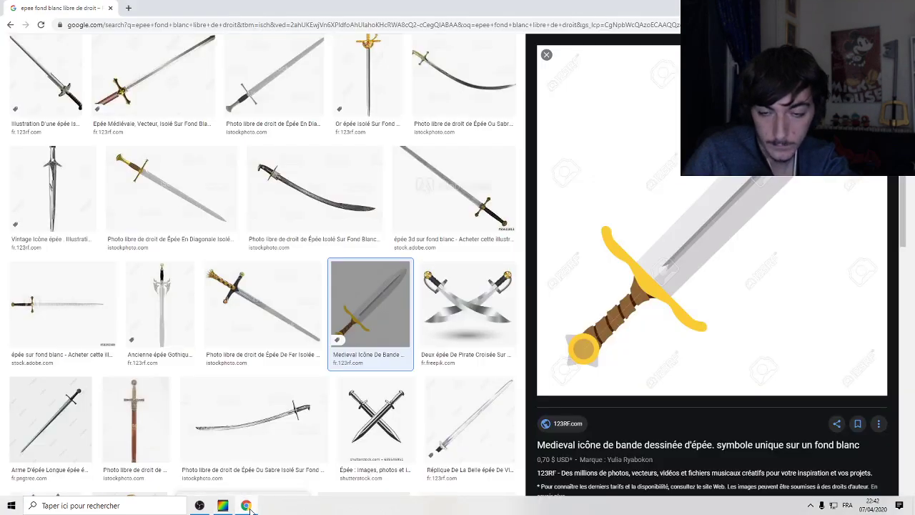
left_click(246, 505)
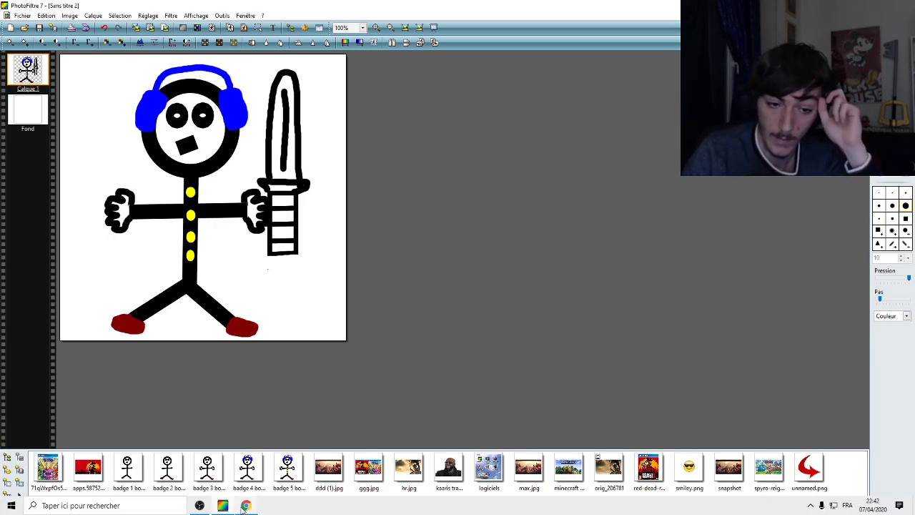
left_click(246, 505)
left_click(245, 505)
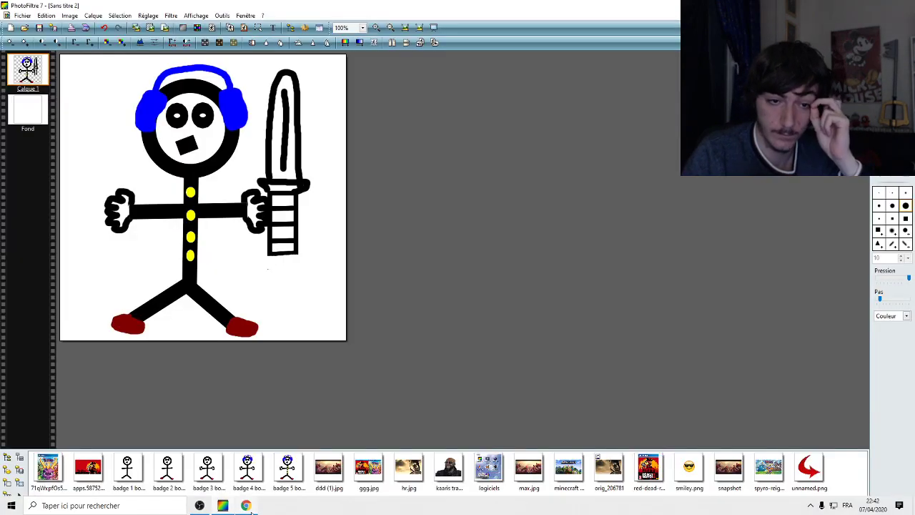
left_click(246, 505)
left_click(246, 505)
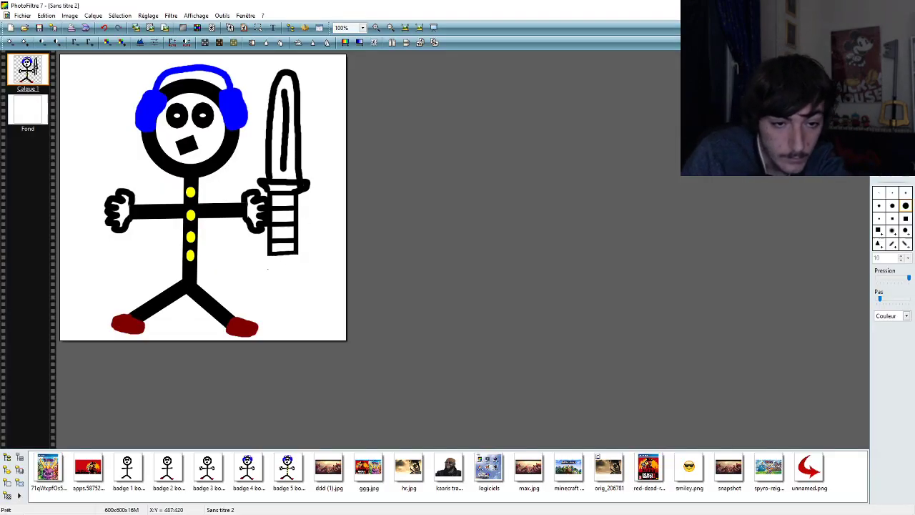
mouse_move(304, 254)
left_mouse_down()
mouse_move(274, 270)
mouse_move(276, 249)
mouse_move(268, 266)
mouse_move(292, 268)
mouse_move(298, 250)
left_mouse_up()
left_click(105, 28)
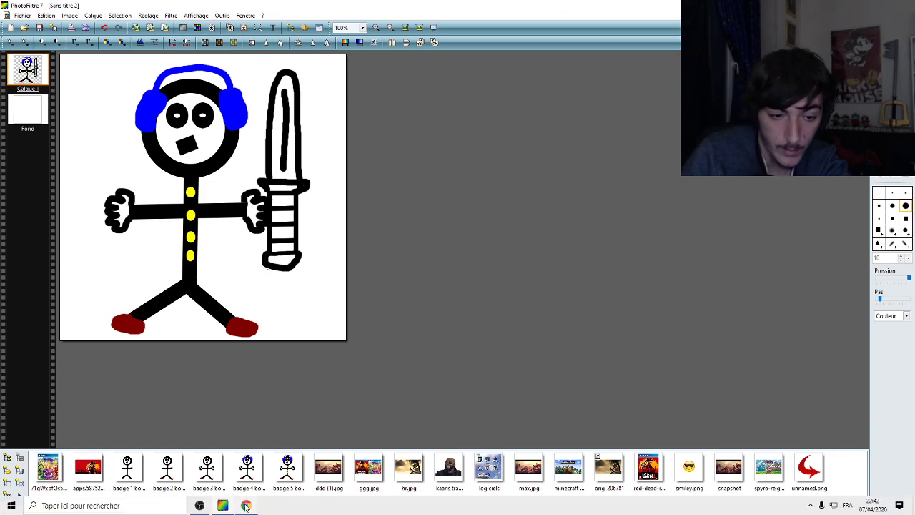
- Fill the four handle sections with brown after checking the reference sword's colours in Chrome, undoing the fill that recolours the black outlines
left_click(245, 505)
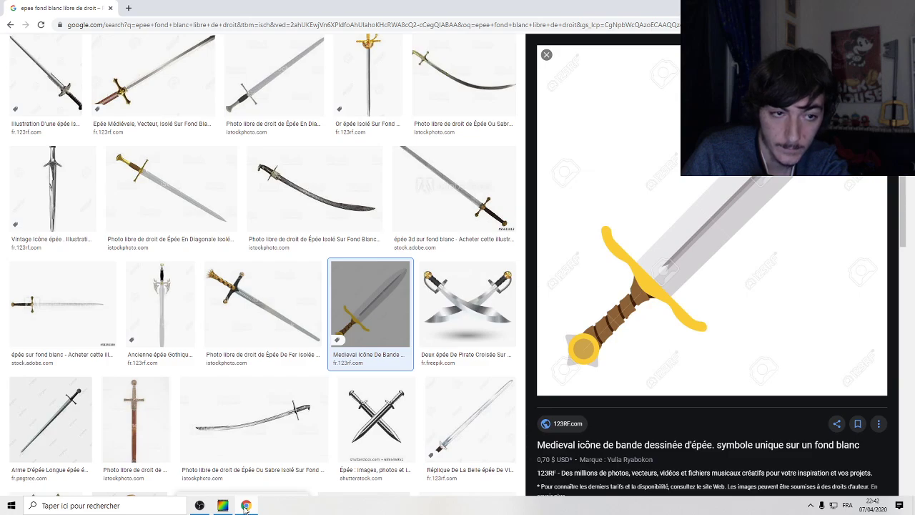
left_click(245, 506)
left_click(245, 505)
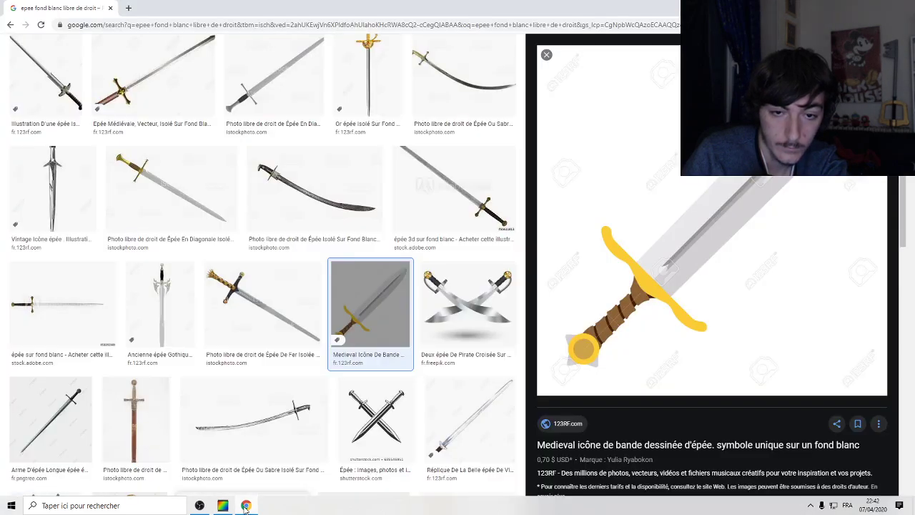
left_click(245, 505)
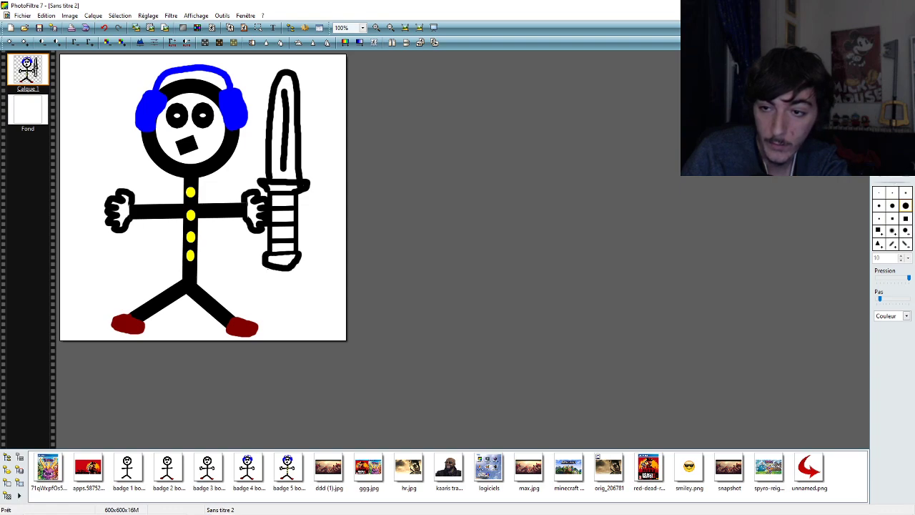
left_click(882, 93)
left_click(280, 200)
left_click(284, 215)
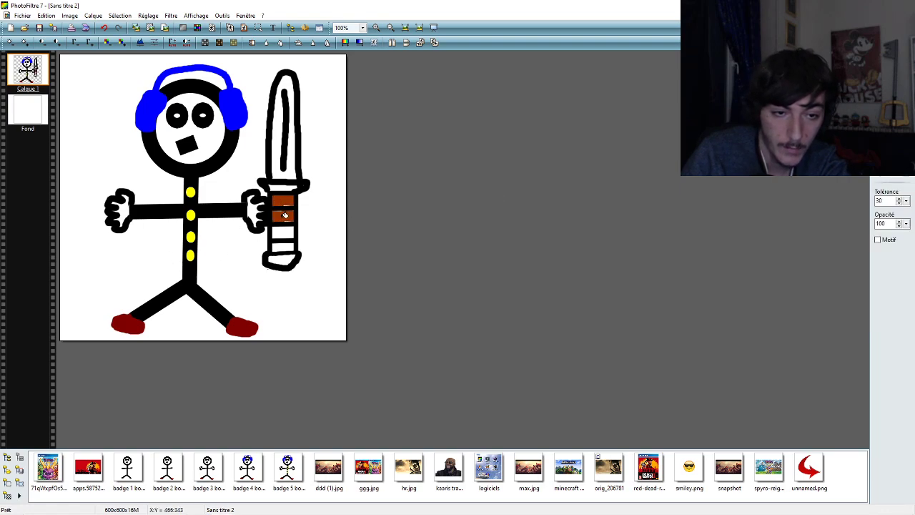
left_click(288, 230)
left_click(289, 247)
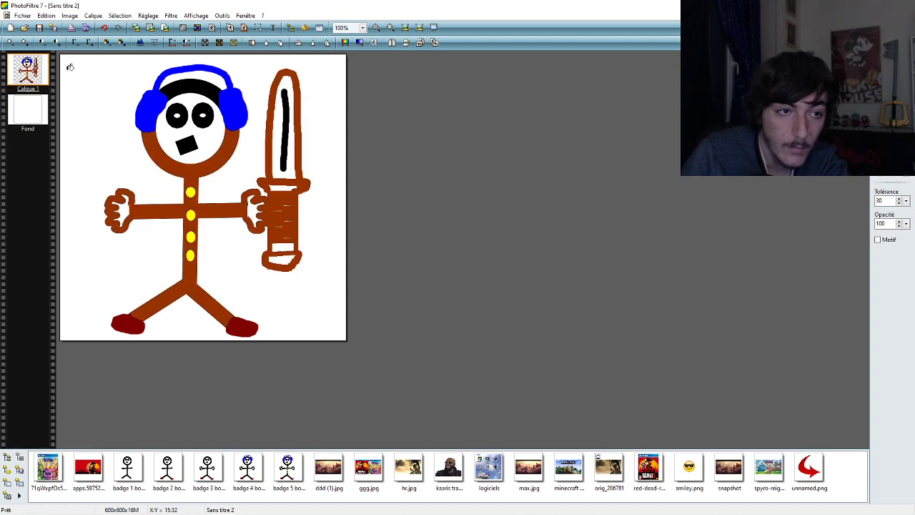
left_click(103, 27)
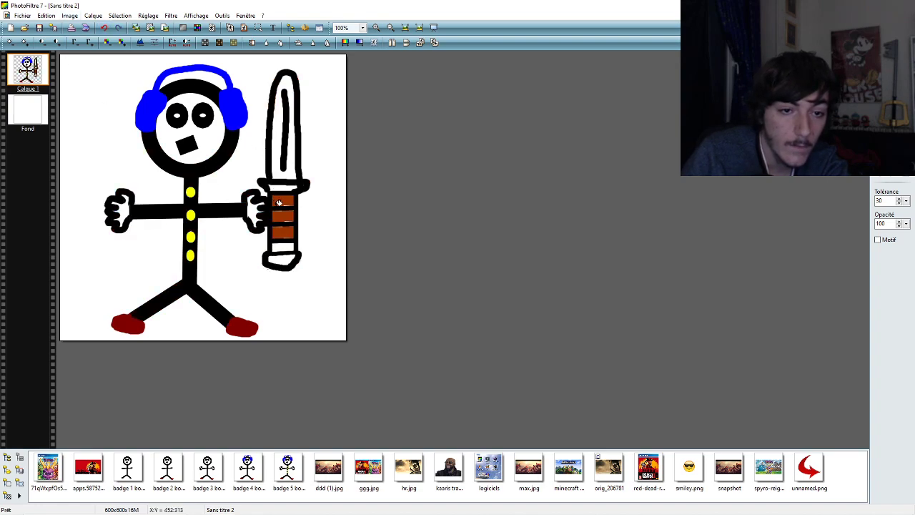
left_click(284, 246)
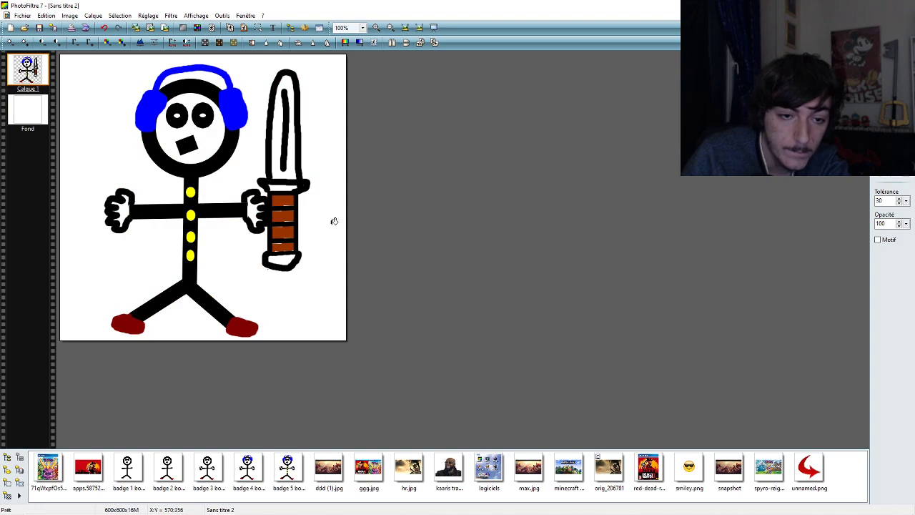
- Fill the sword's pommel and crossguard with yellow, following the colours of the reference picture in Chrome
left_click(245, 505)
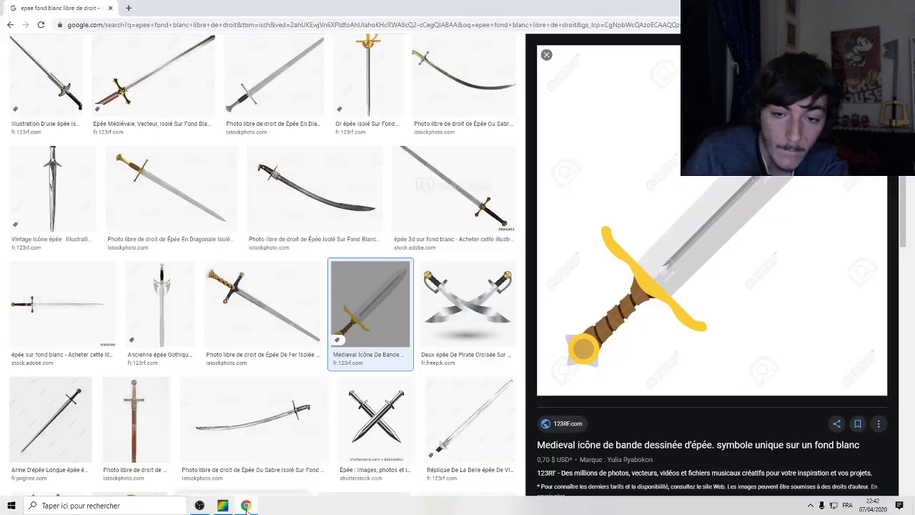
left_click(245, 505)
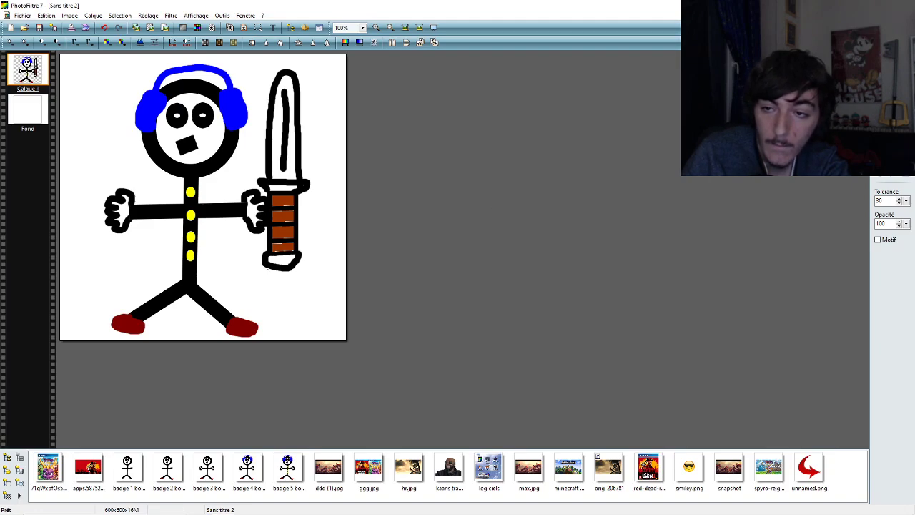
left_click(283, 261)
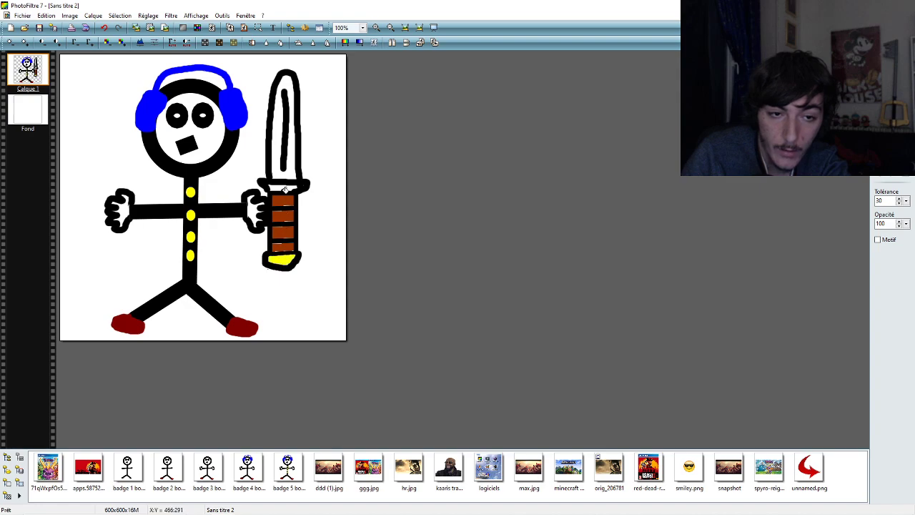
left_click(280, 188)
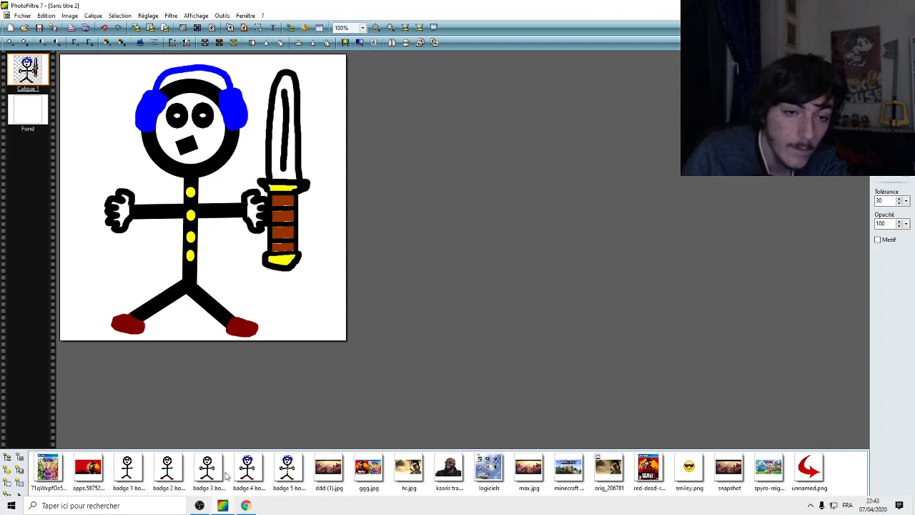
- Paint over the white gaps along the edges of the brown handle sections in brown with the smallest brush
left_click(363, 28)
left_click(350, 135)
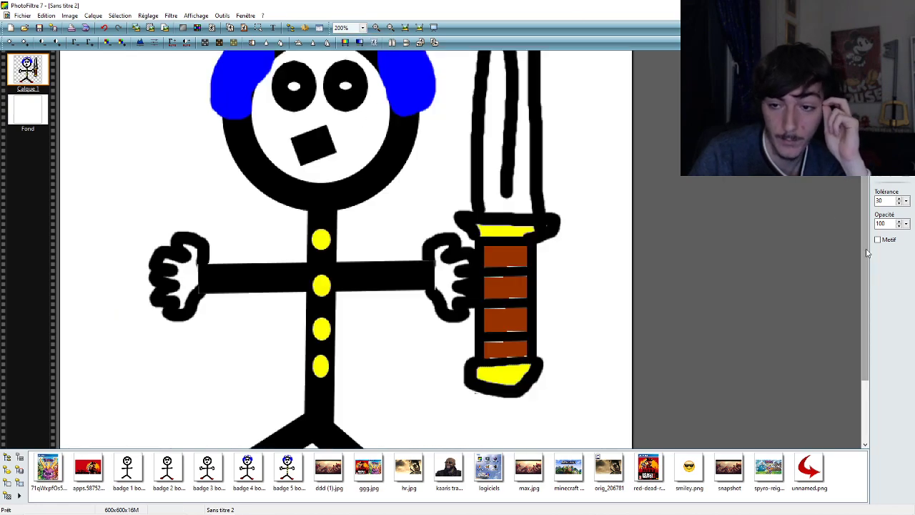
scroll(867, 253, "down", 2)
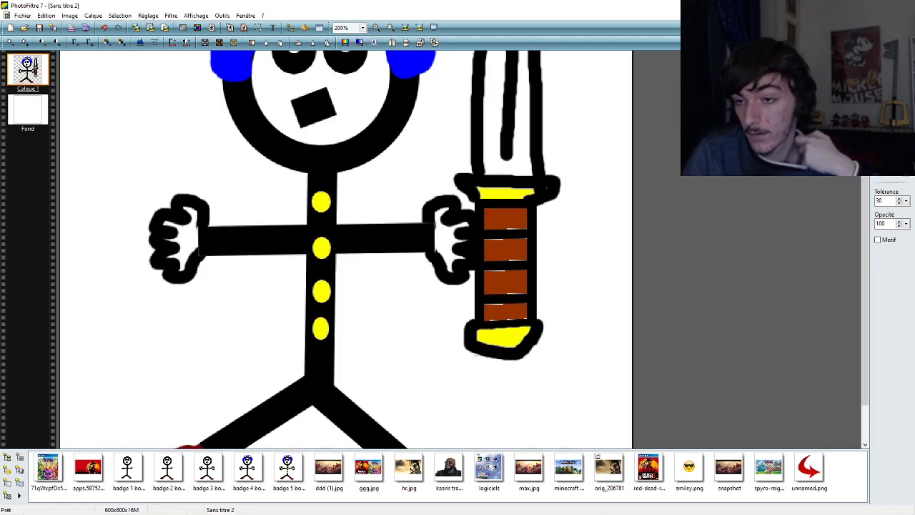
left_click(890, 128)
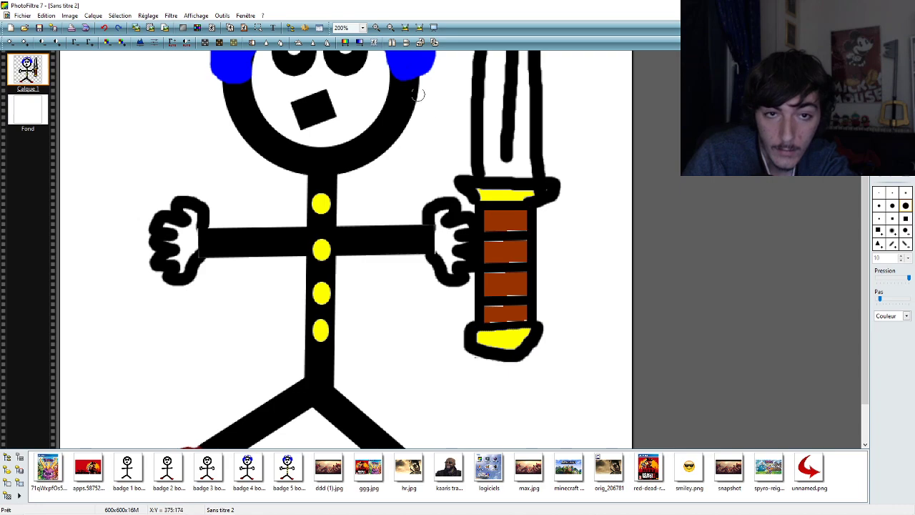
left_click(362, 27)
left_click(363, 162)
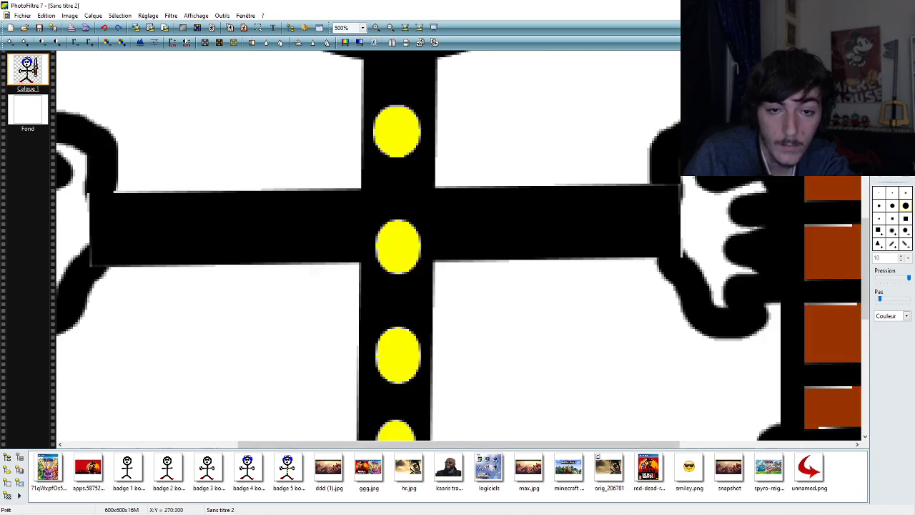
left_click_drag(636, 444, 731, 436)
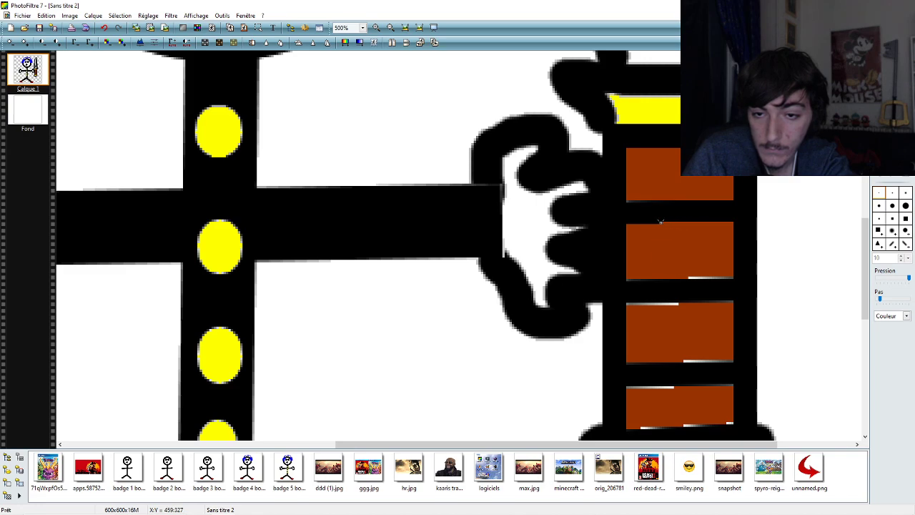
left_click(103, 27)
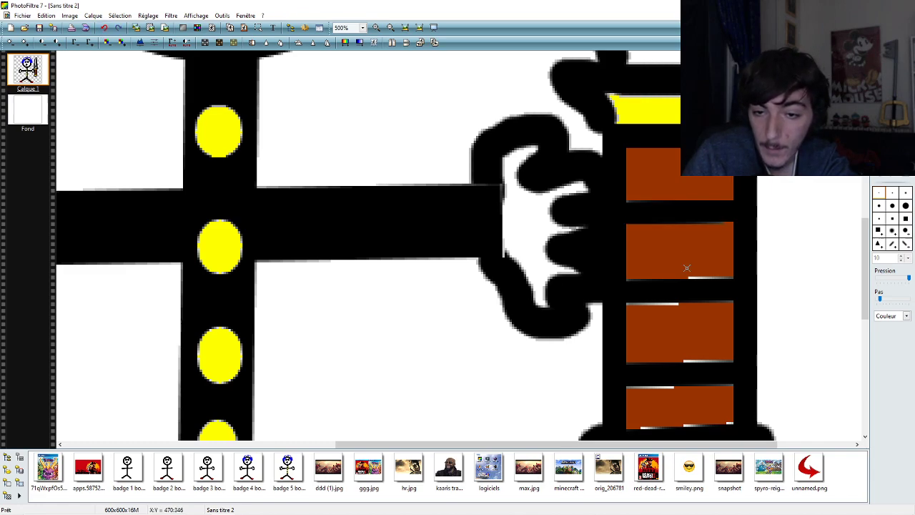
left_click_drag(688, 278, 711, 278)
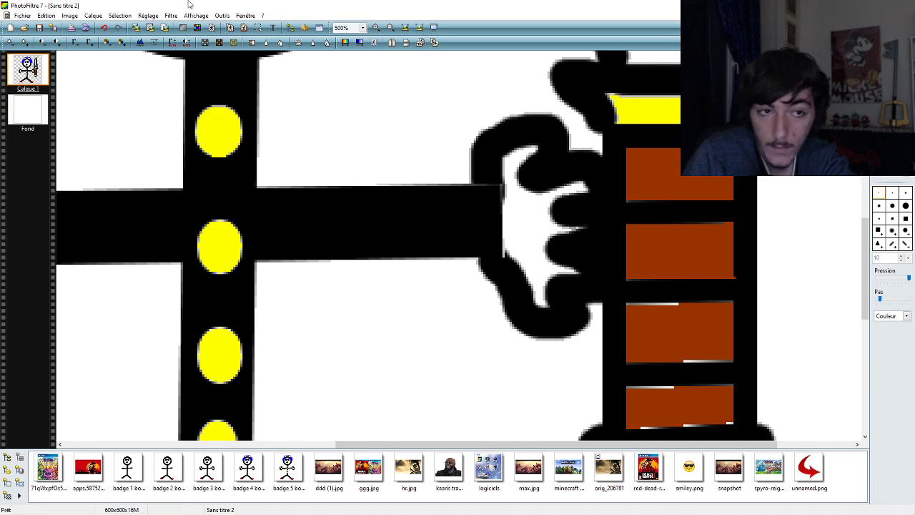
key("ctrl+z")
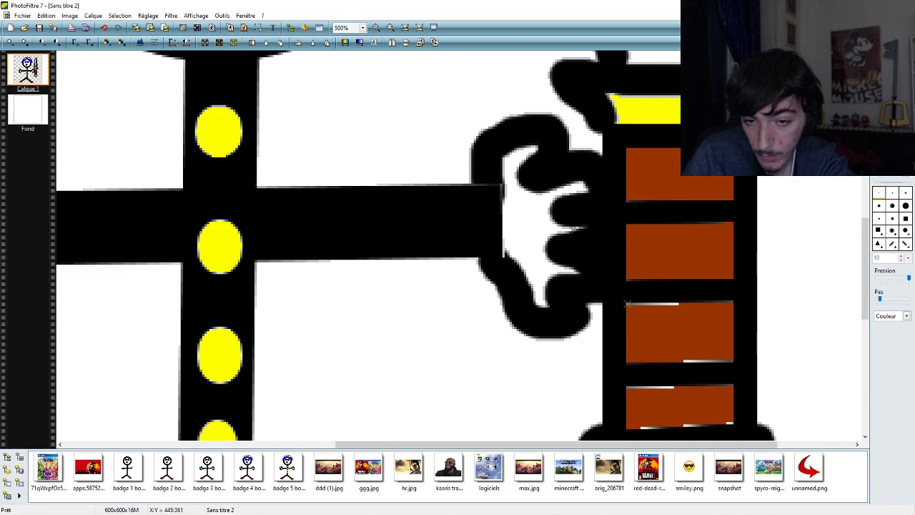
left_click_drag(626, 306, 675, 305)
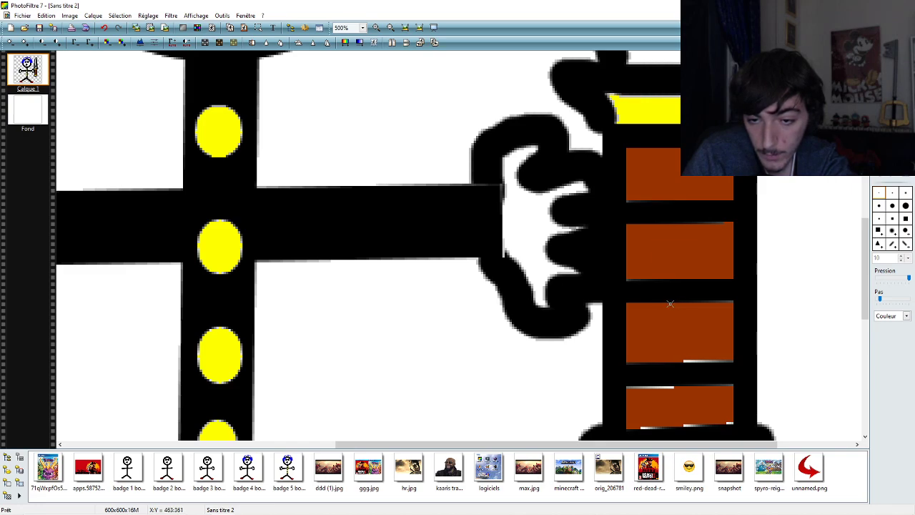
left_click_drag(684, 361, 693, 361)
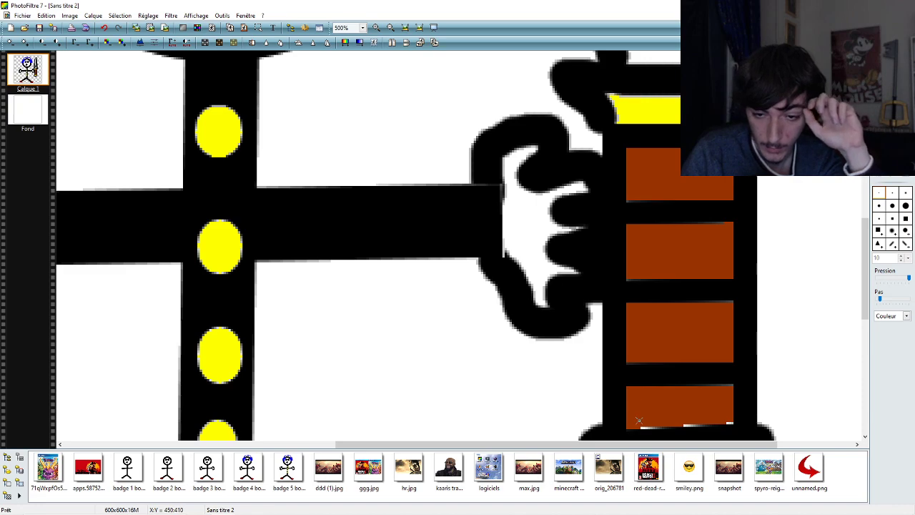
- Switch to OBS, move the webcam source to the scene's upper-left corner, and return to PhotoFiltre
left_click(199, 505)
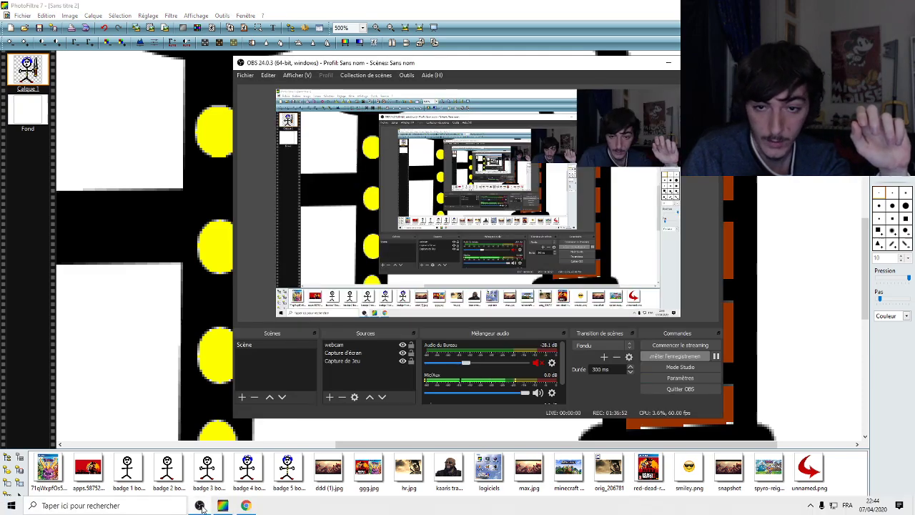
left_click(200, 505)
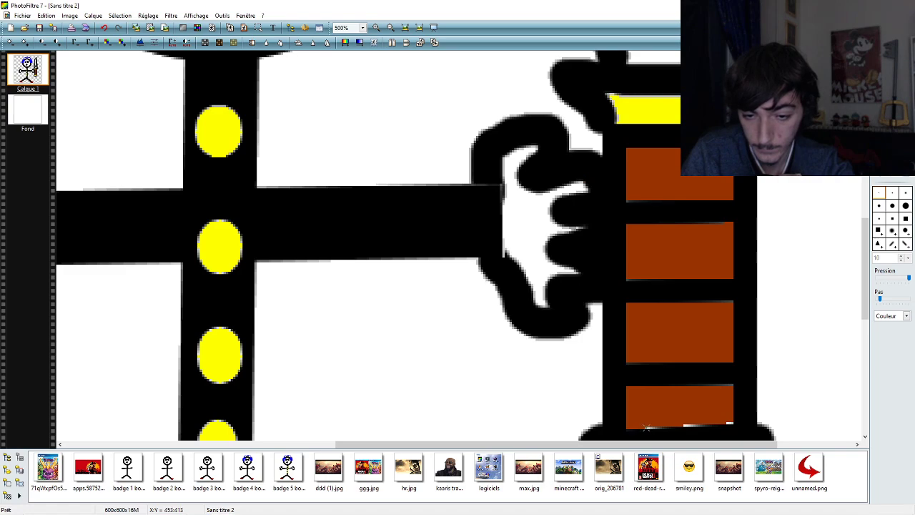
left_click(199, 505)
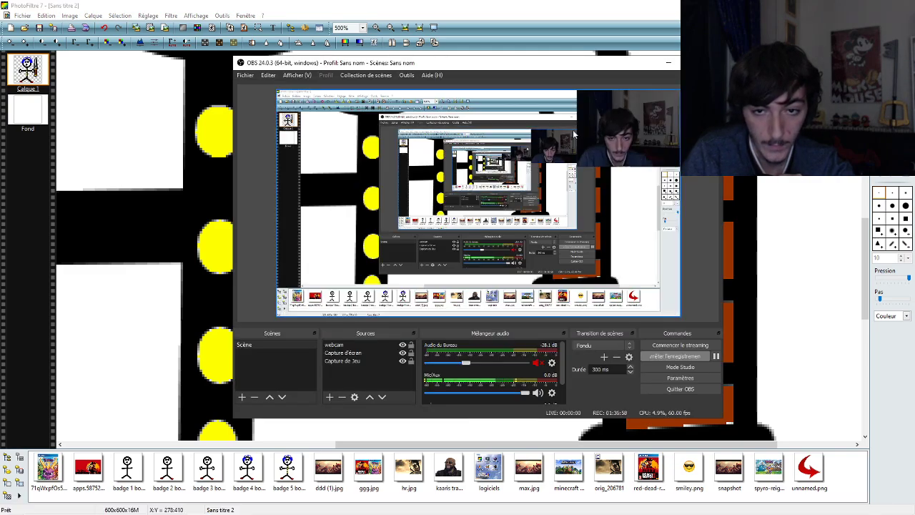
left_click_drag(573, 129, 302, 128)
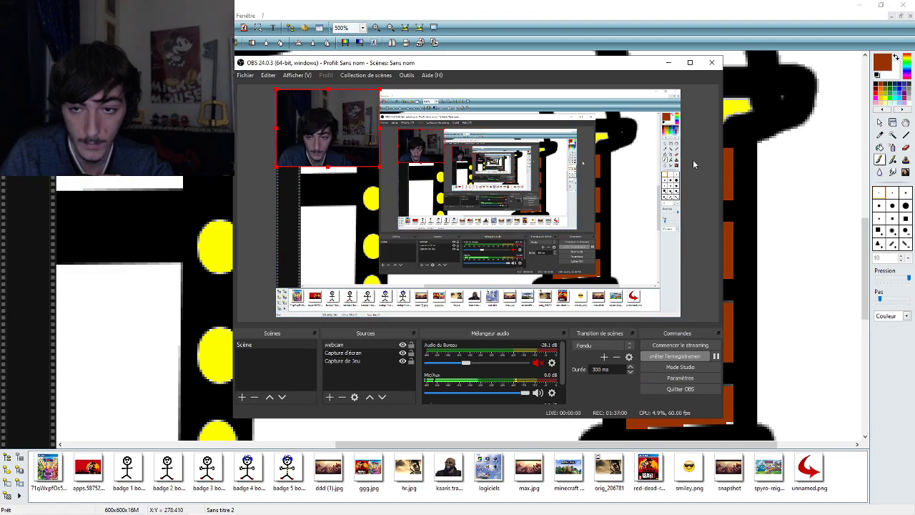
left_click(668, 63)
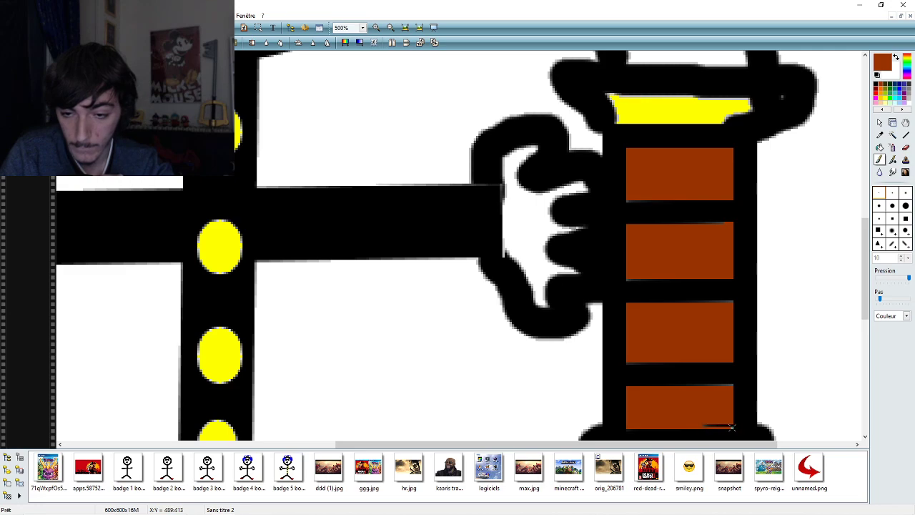
- Paint over the white gaps along the lower edge of the lowest handle section in brown
left_click_drag(702, 426, 728, 426)
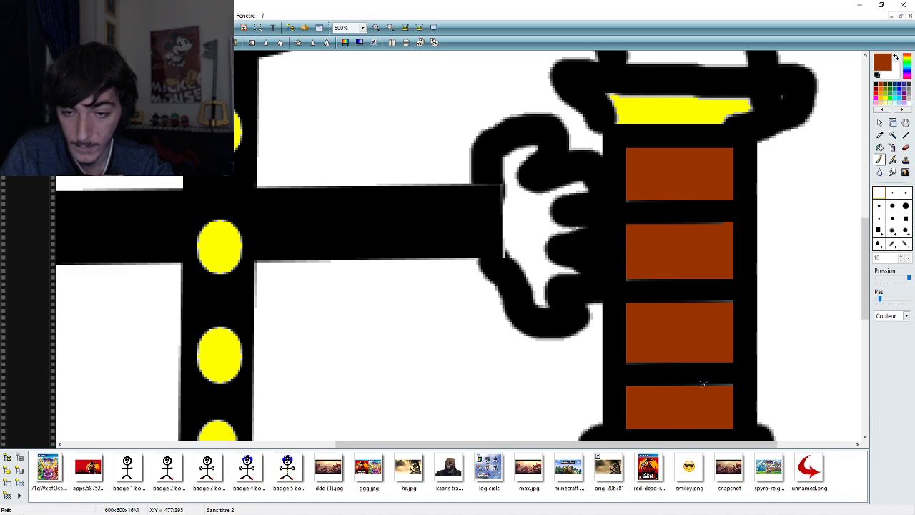
left_click(362, 27)
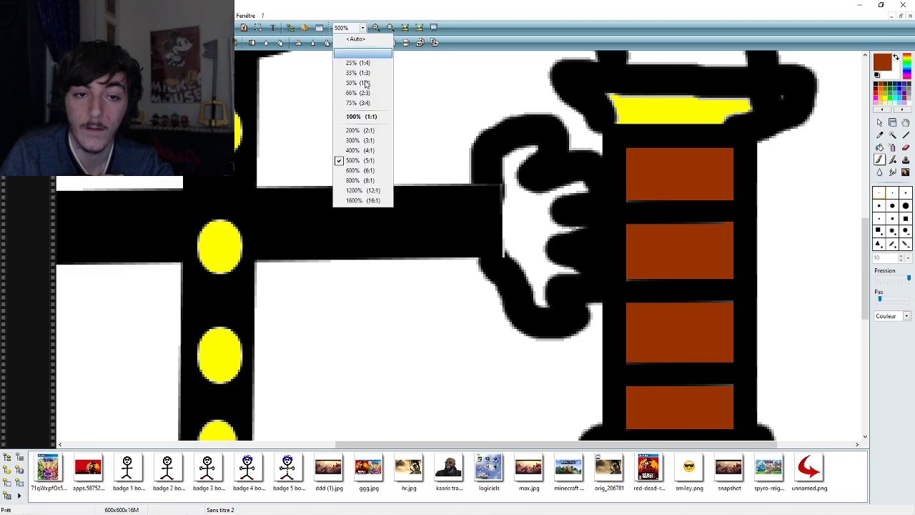
left_click(357, 117)
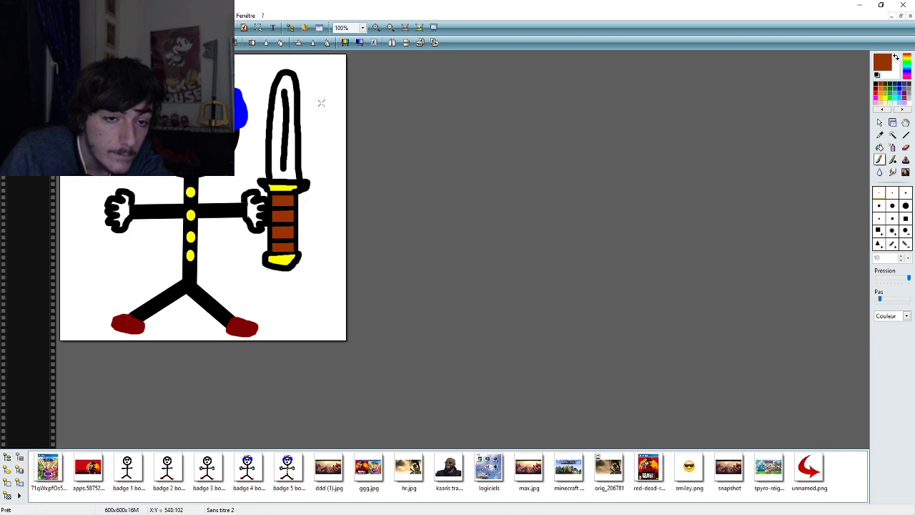
- Touch up the grey pixels along the top edge of the lowest handle section in brown
left_click(362, 28)
left_click(377, 133)
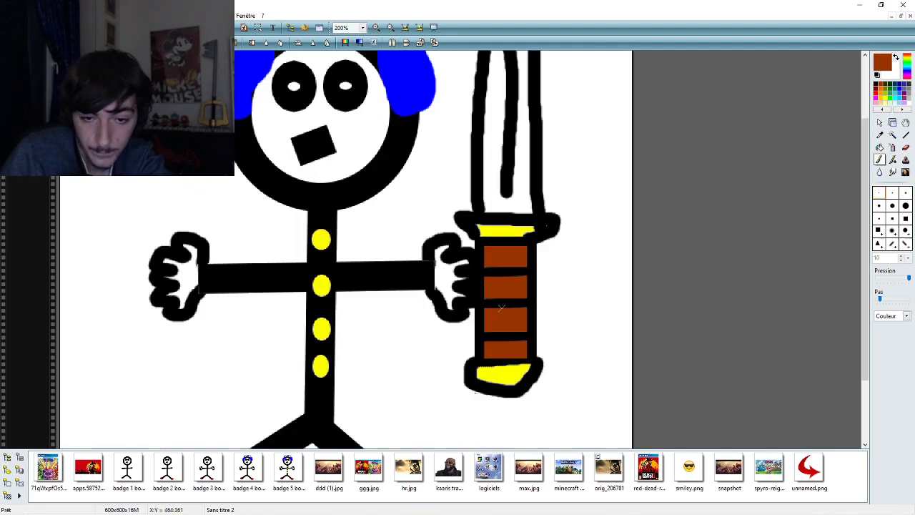
left_click(363, 28)
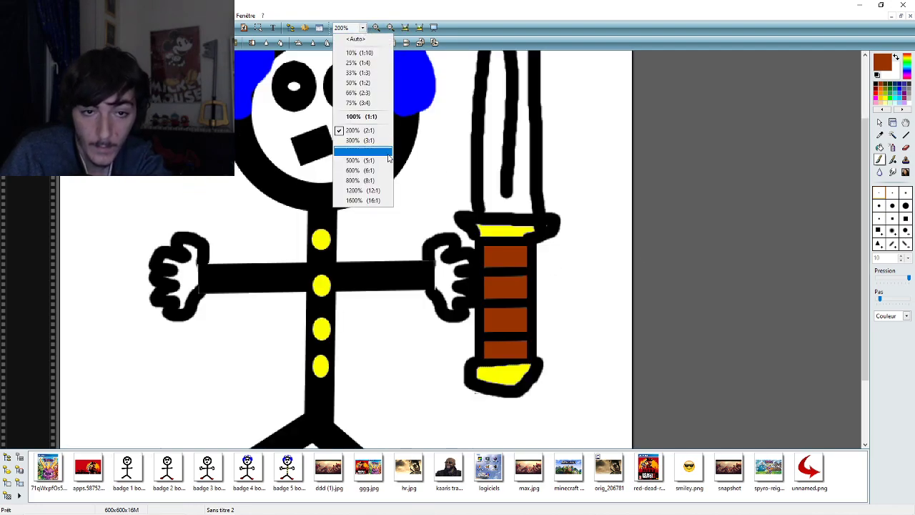
left_click(386, 161)
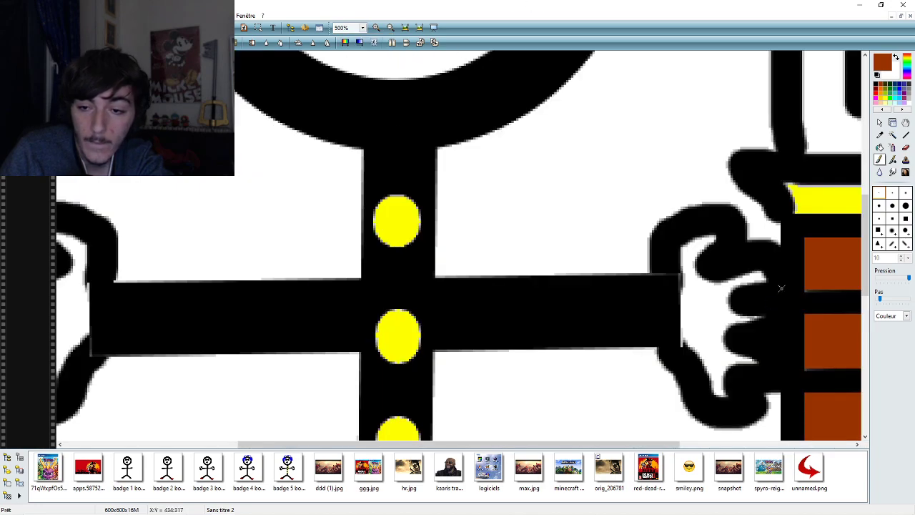
scroll(636, 444, "right", 3)
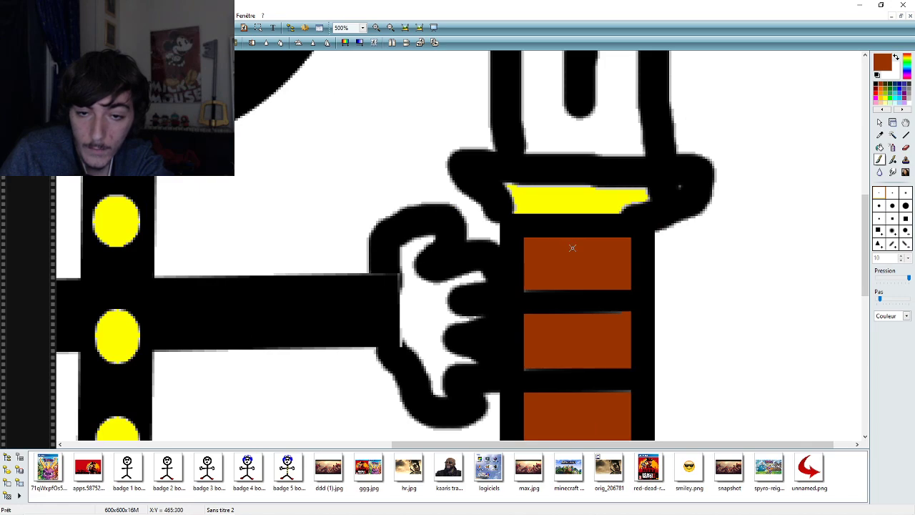
scroll(579, 300, "down", 5)
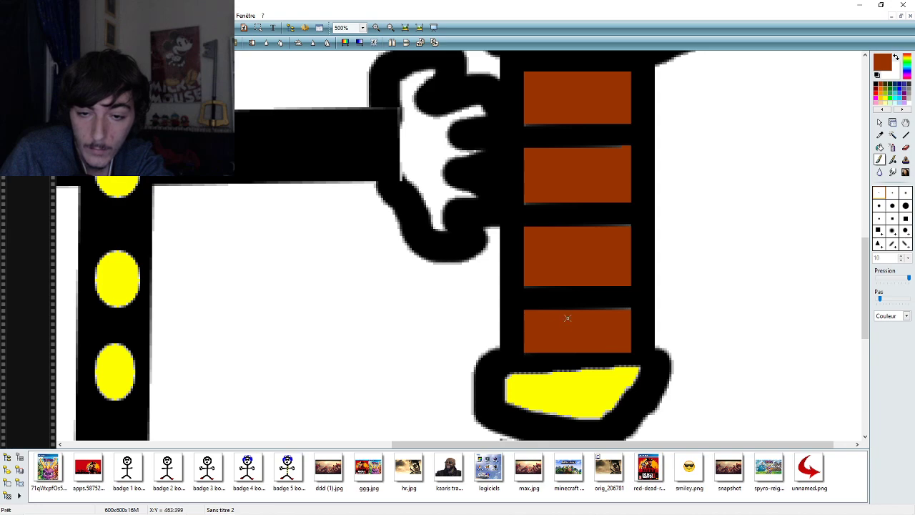
left_click(362, 27)
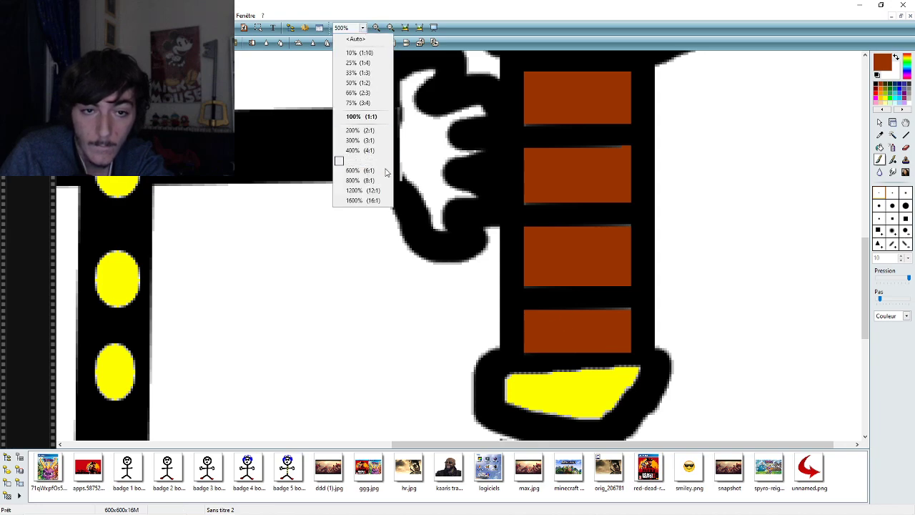
left_click(350, 180)
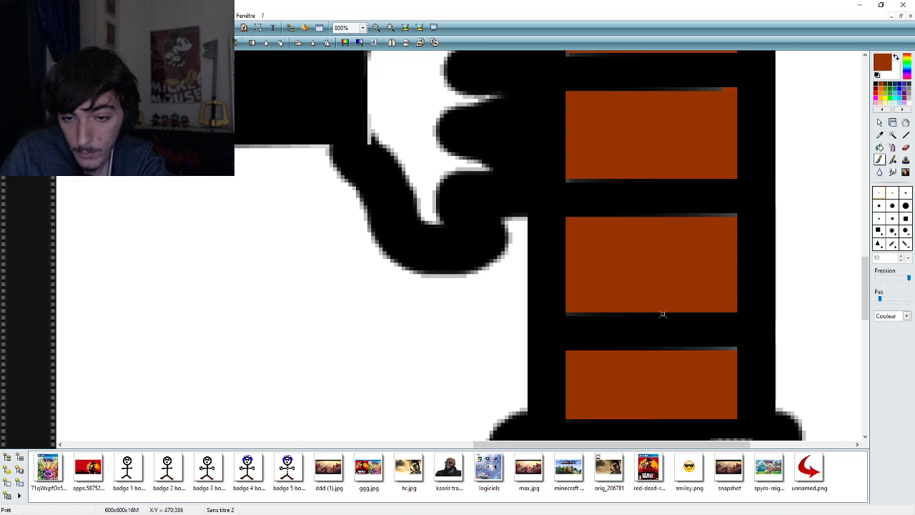
left_click_drag(862, 282, 880, 299)
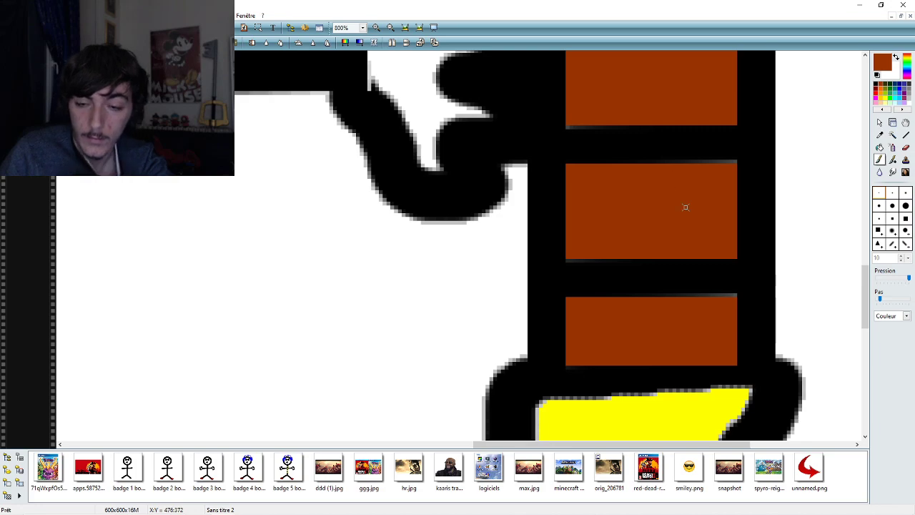
mouse_move(865, 284)
left_mouse_down()
mouse_move(869, 246)
mouse_move(868, 285)
left_mouse_up()
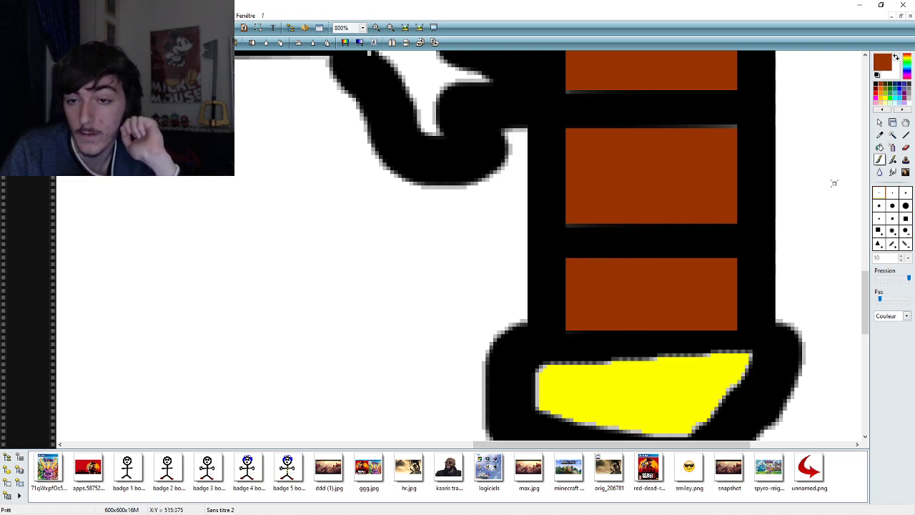
left_click_drag(865, 300, 870, 279)
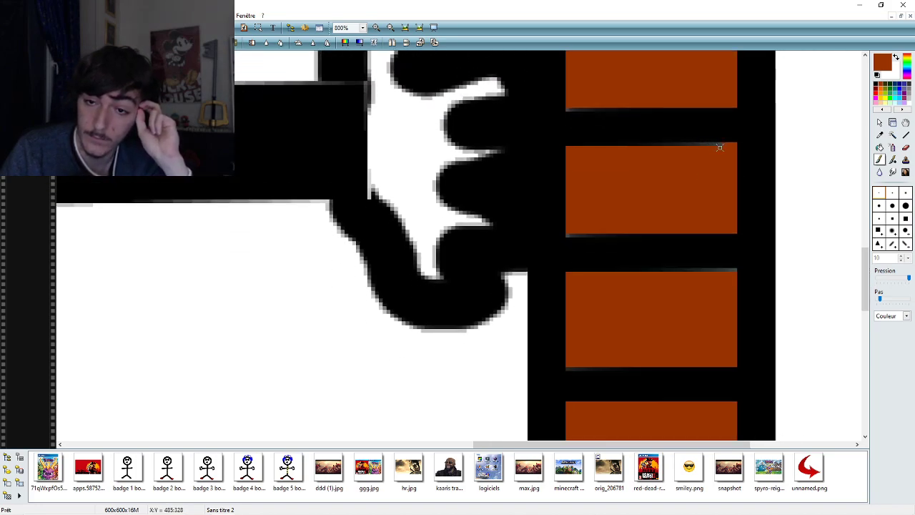
left_click(363, 27)
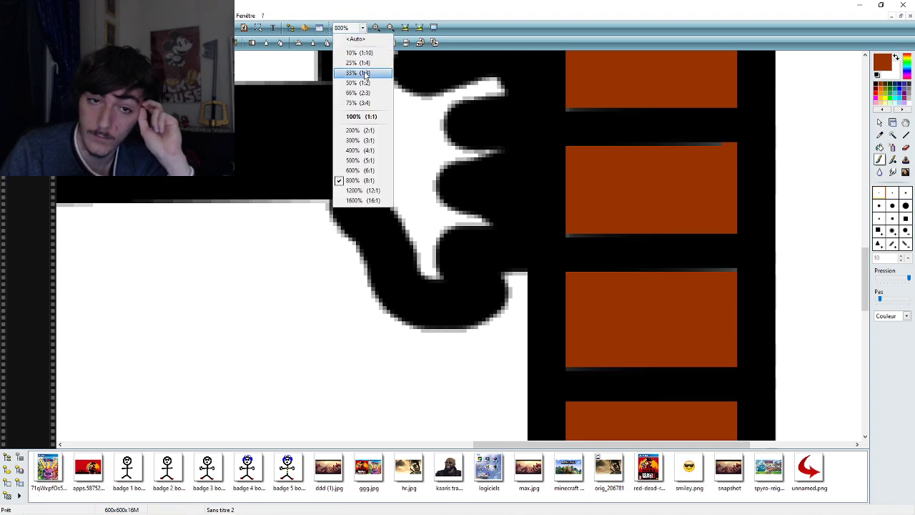
left_click(364, 117)
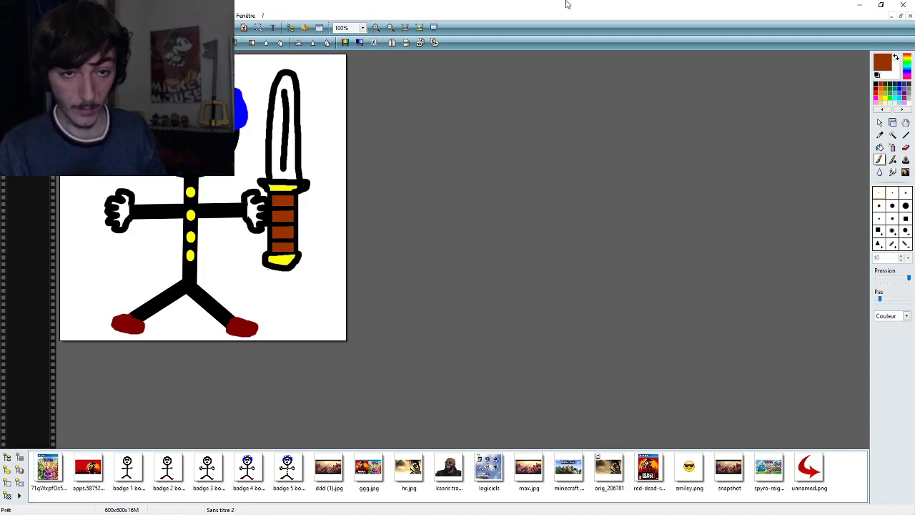
- Paint over the white gaps along the left edge of the sword's pommel in bright yellow
left_click(362, 27)
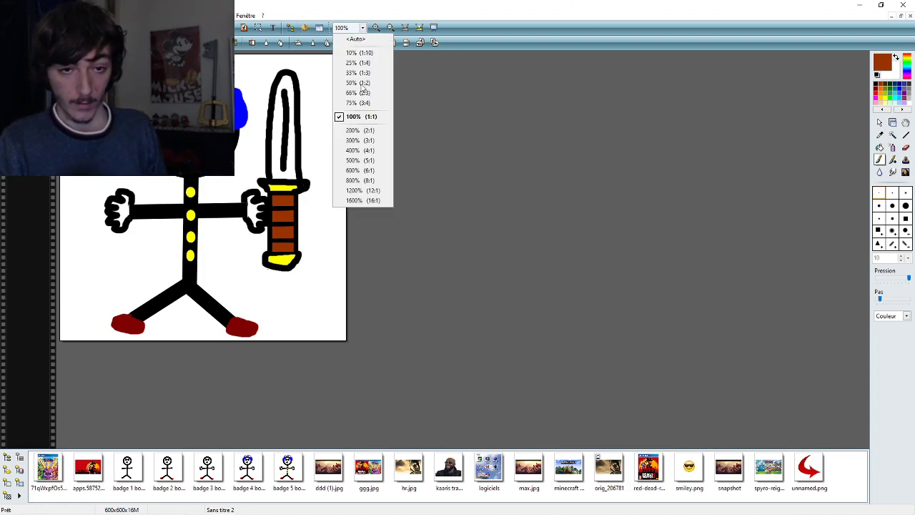
left_click(366, 141)
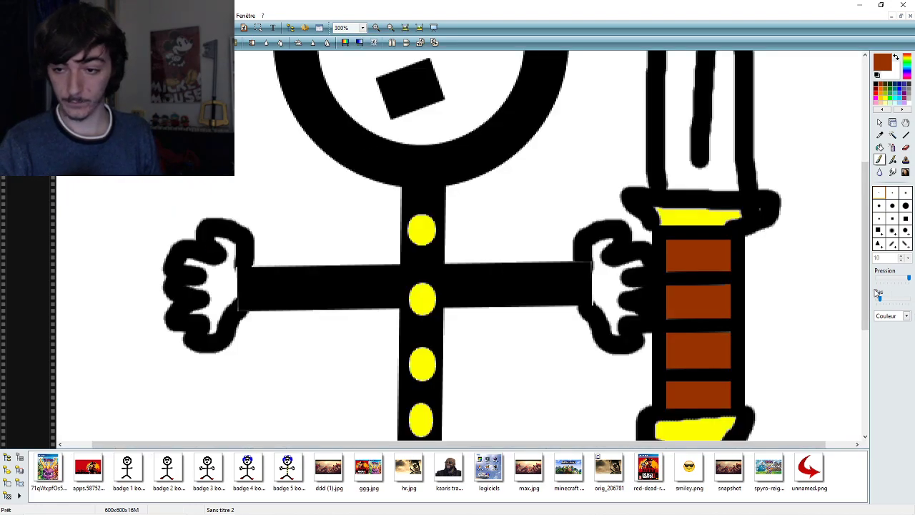
left_click_drag(868, 293, 870, 318)
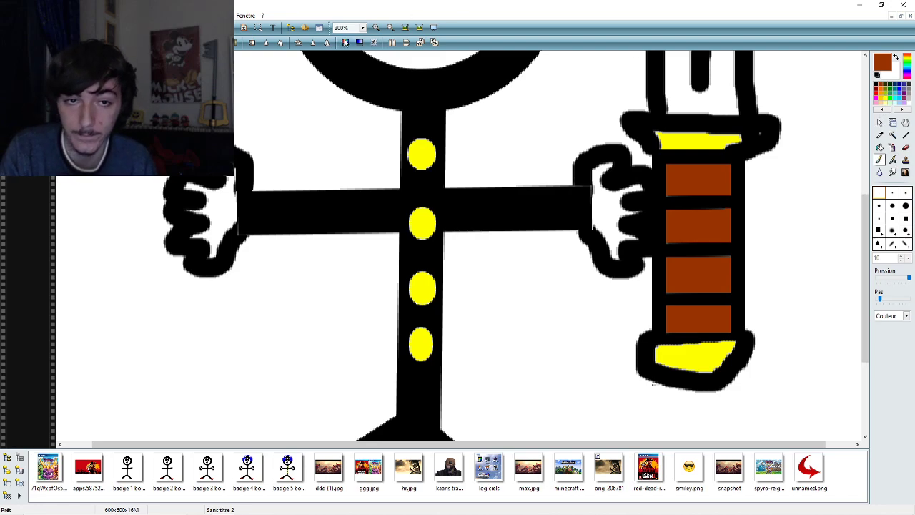
left_click(363, 29)
left_click(361, 170)
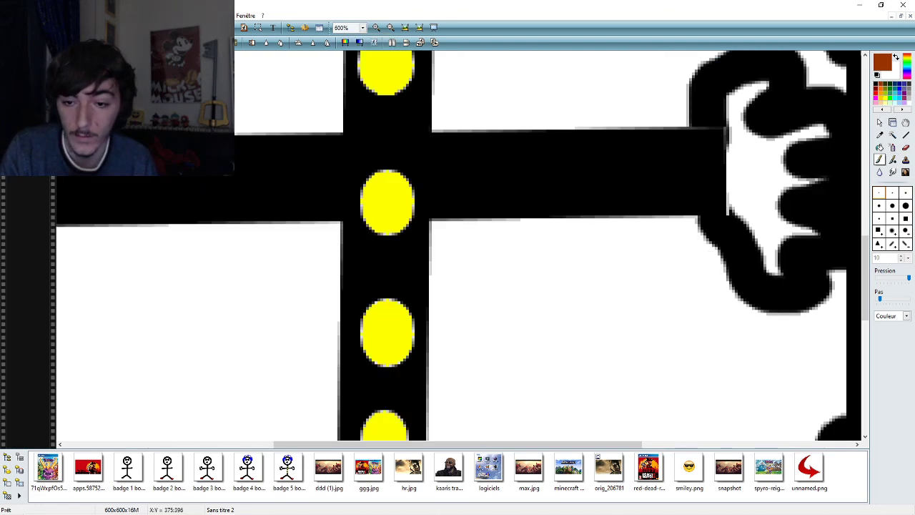
left_click_drag(602, 444, 762, 433)
left_click_drag(866, 322, 866, 371)
left_click(887, 96)
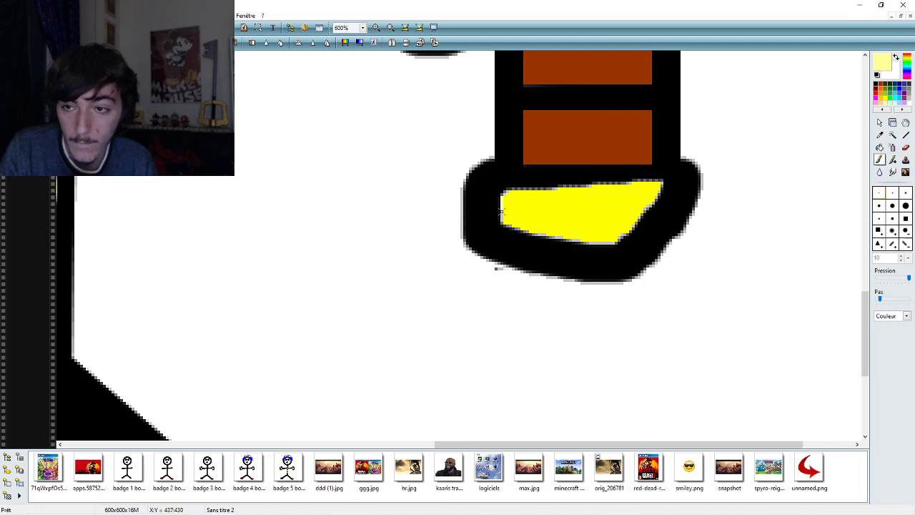
left_click(885, 96)
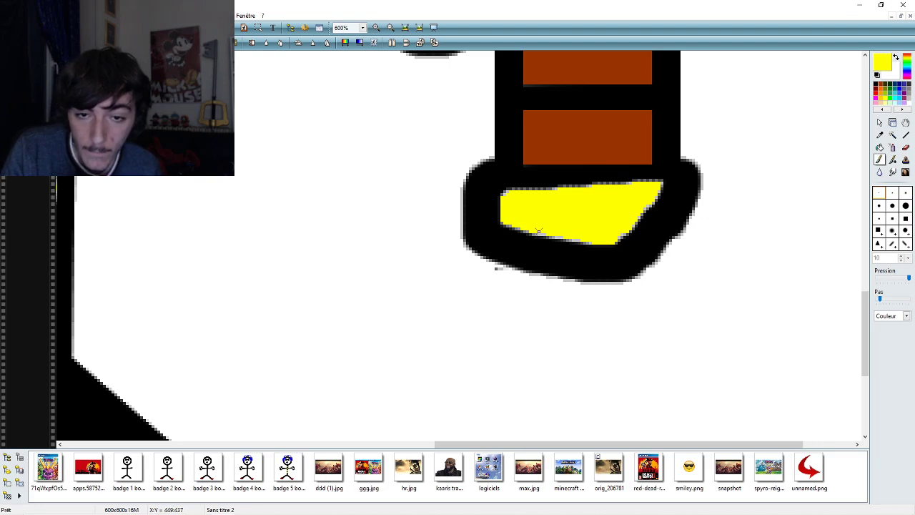
- Paint over the remaining white and grey pixels around the inner edges of the pommel in bright yellow
left_click(362, 27)
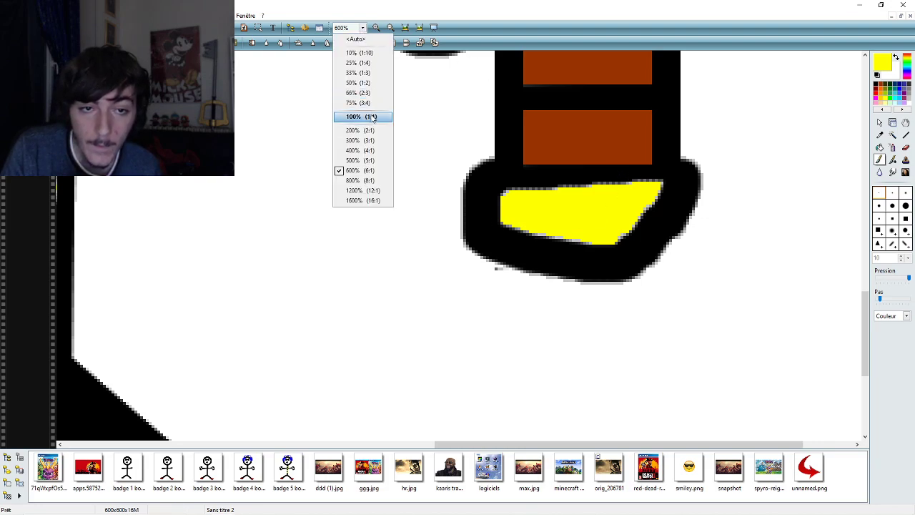
left_click(372, 119)
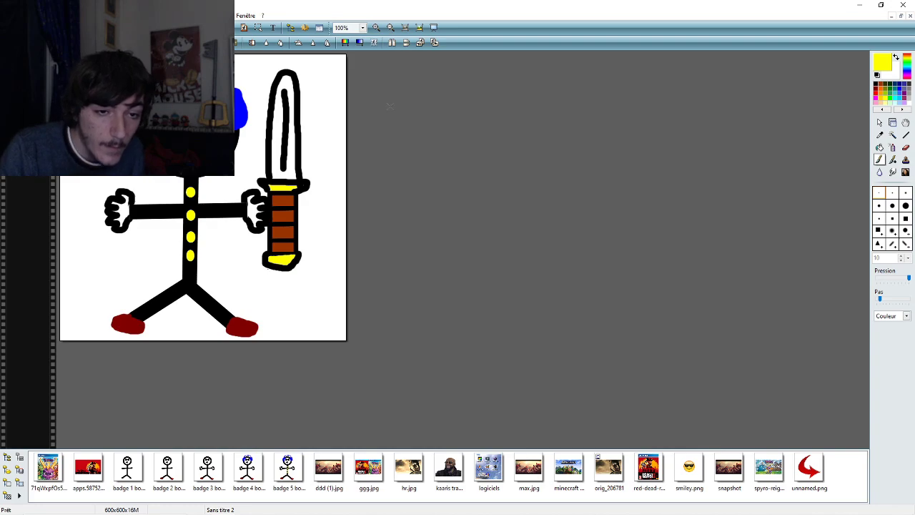
left_click(363, 28)
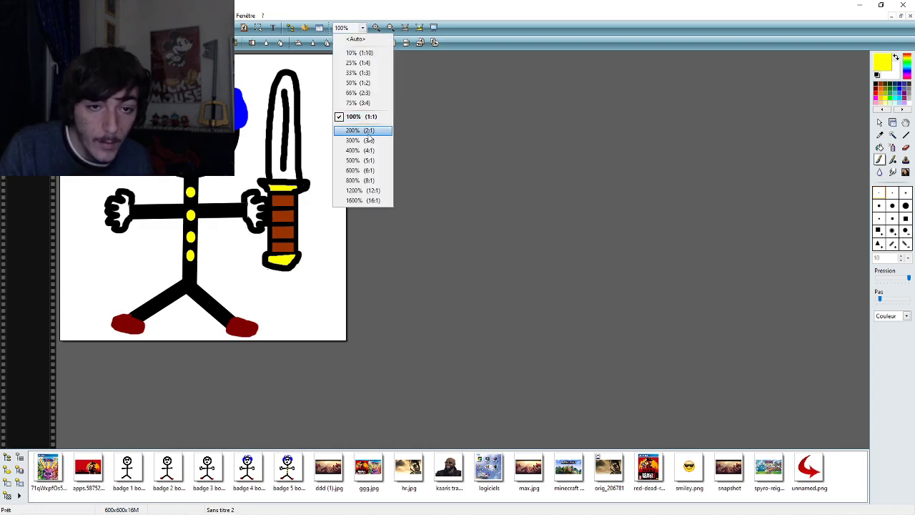
left_click(375, 162)
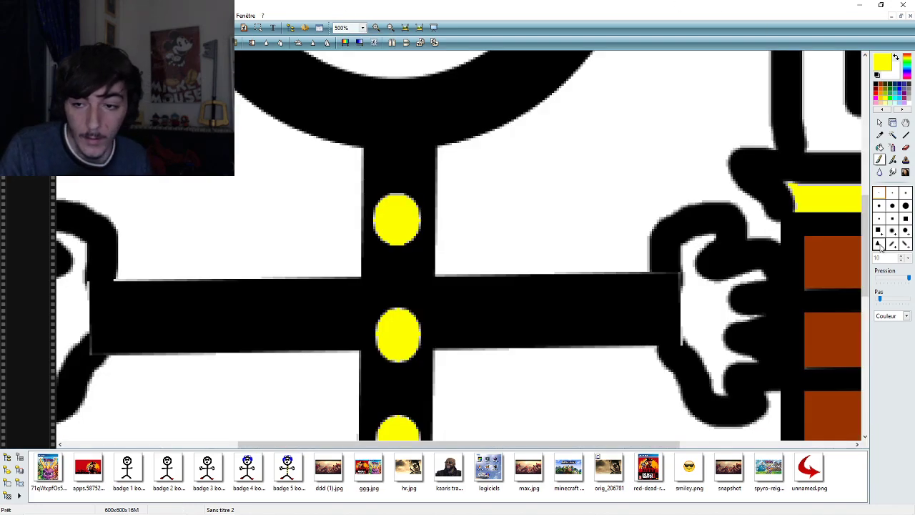
scroll(869, 245, "down", 5)
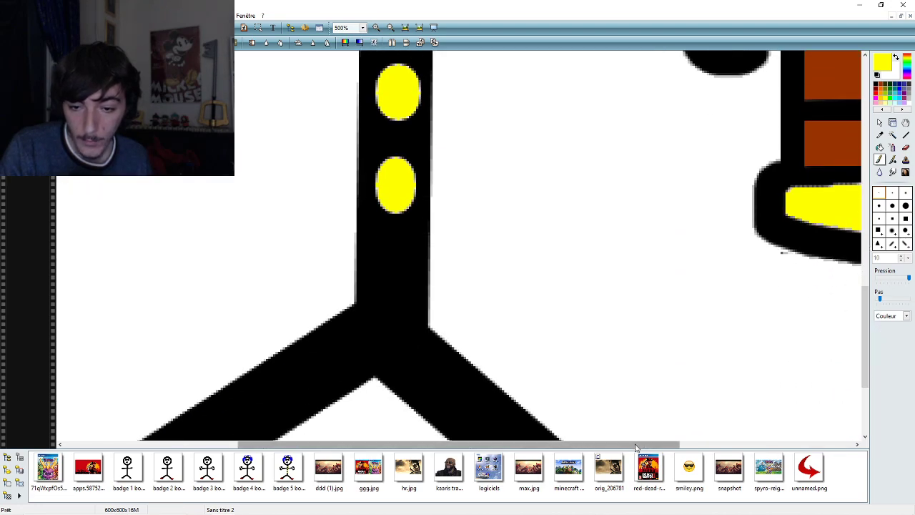
left_click_drag(636, 446, 708, 447)
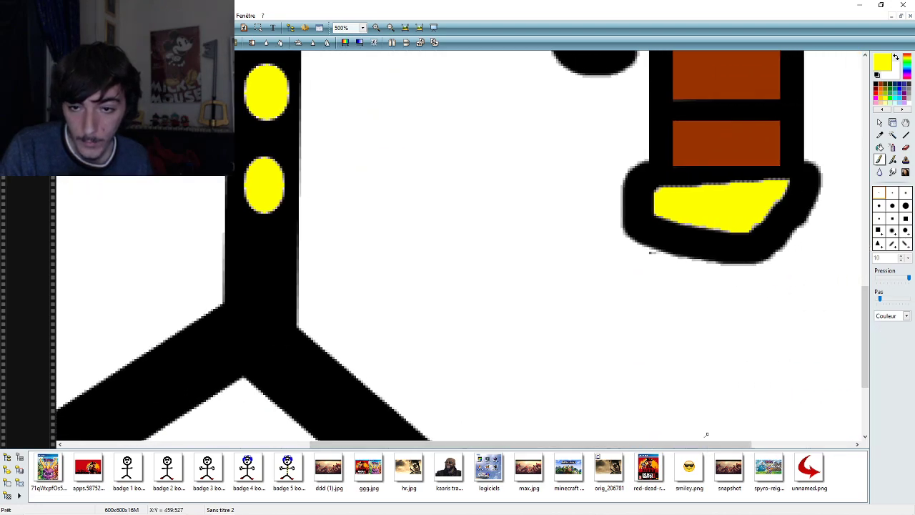
left_click(362, 27)
left_click(373, 180)
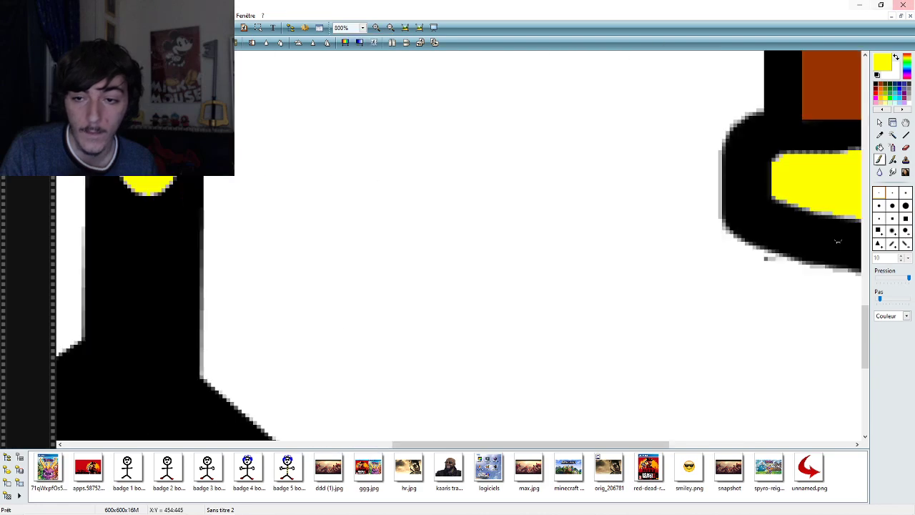
left_click_drag(642, 445, 769, 430)
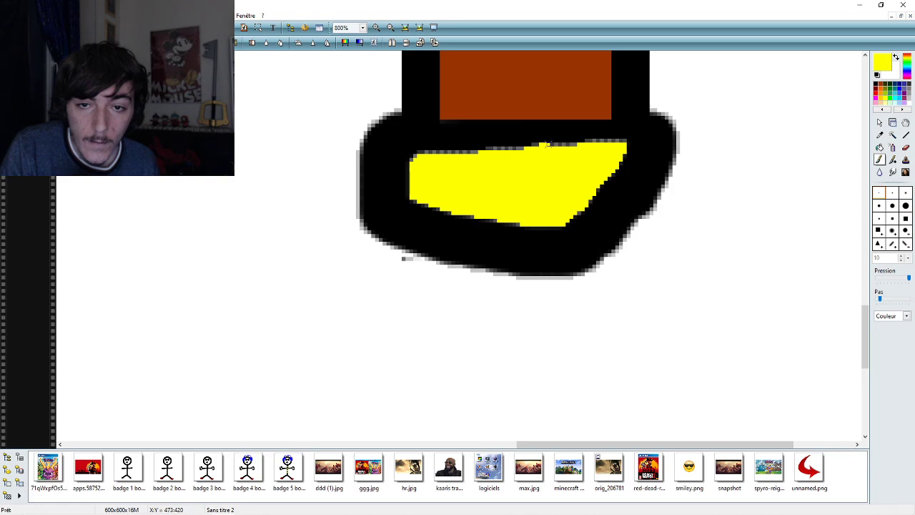
left_click_drag(547, 144, 614, 140)
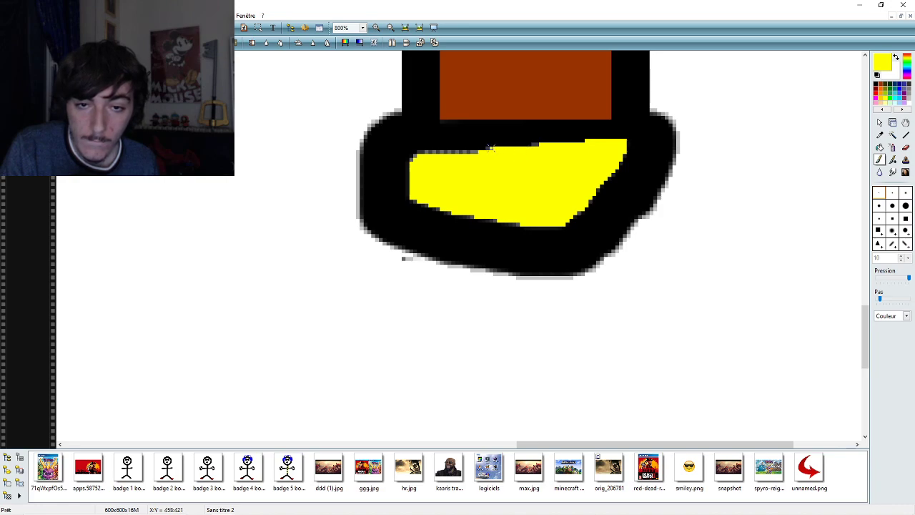
left_click_drag(472, 150, 428, 151)
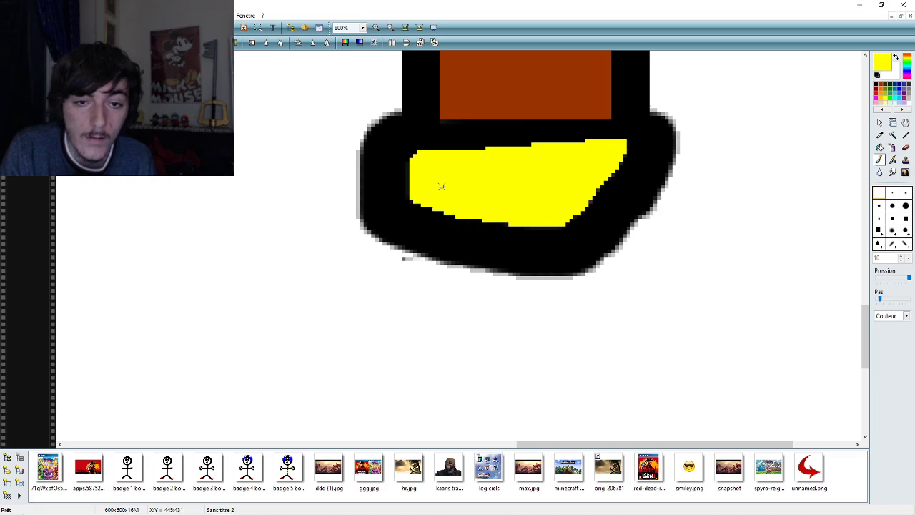
left_click_drag(406, 164, 406, 181)
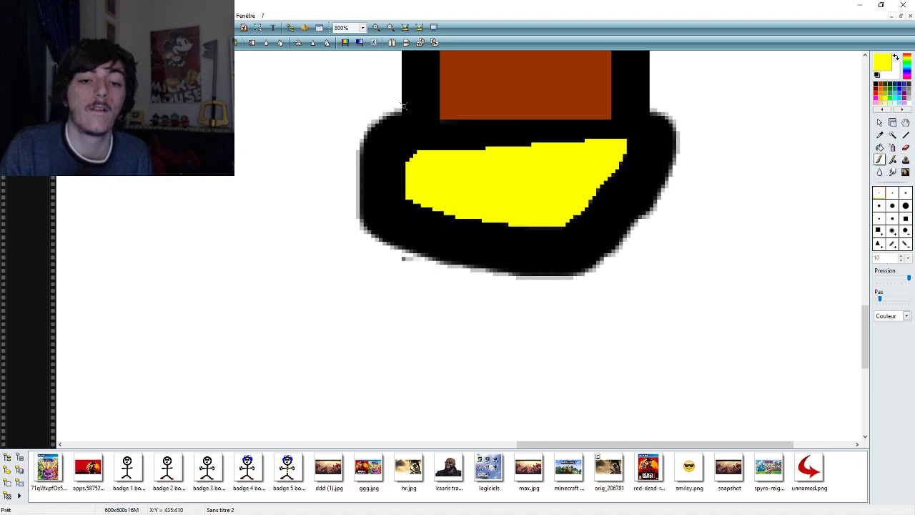
- Examine the retouched yellow pommel at actual size, at 800% and at 400% for leftover gaps
left_click(362, 27)
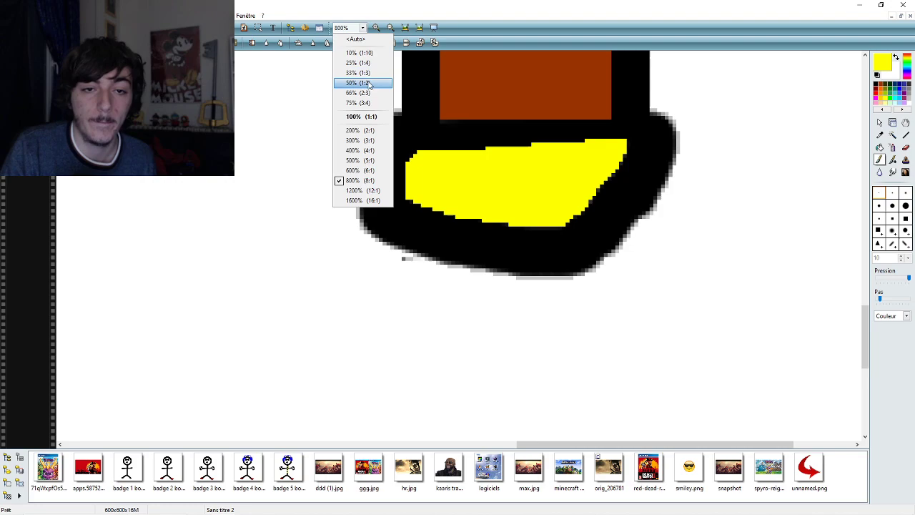
left_click(345, 117)
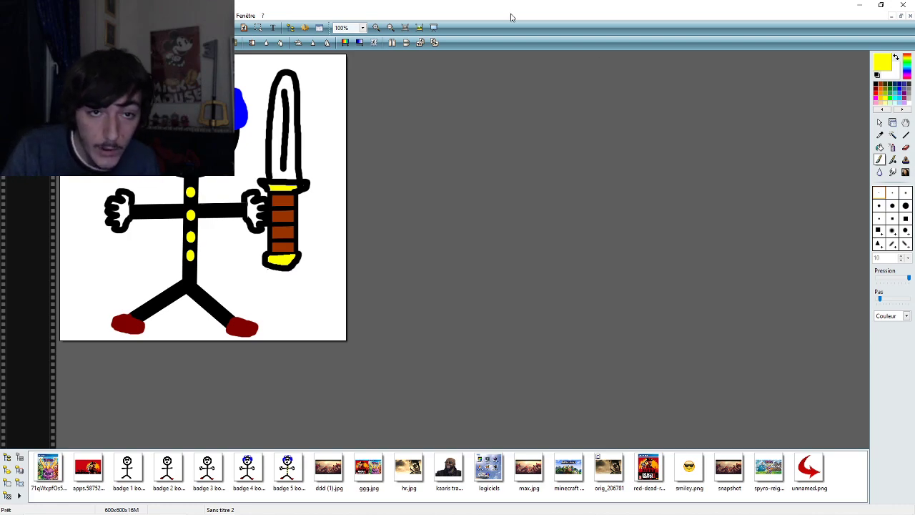
left_click(363, 28)
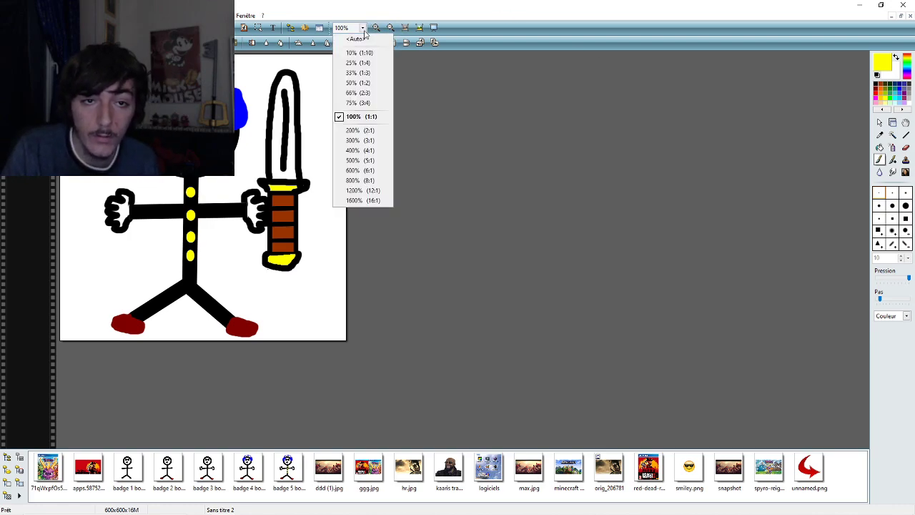
left_click(381, 181)
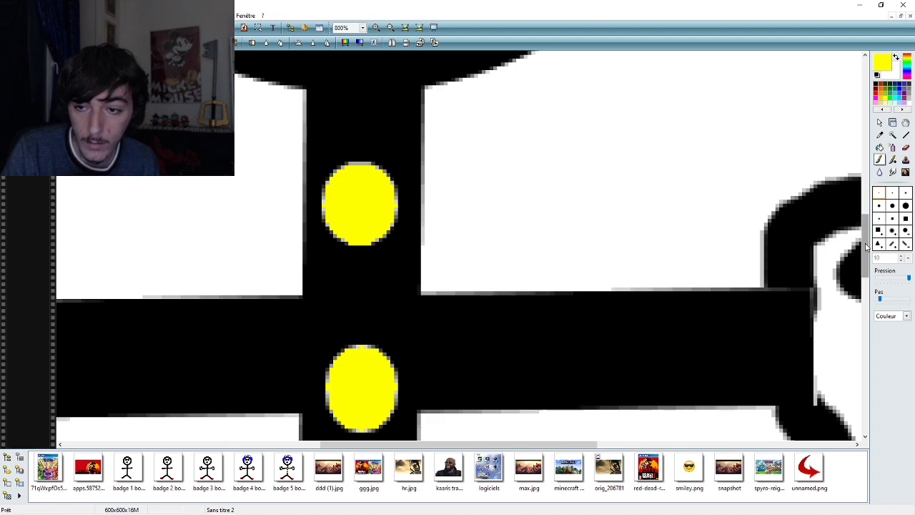
mouse_move(865, 245)
left_mouse_down()
mouse_move(876, 376)
mouse_move(876, 255)
left_mouse_up()
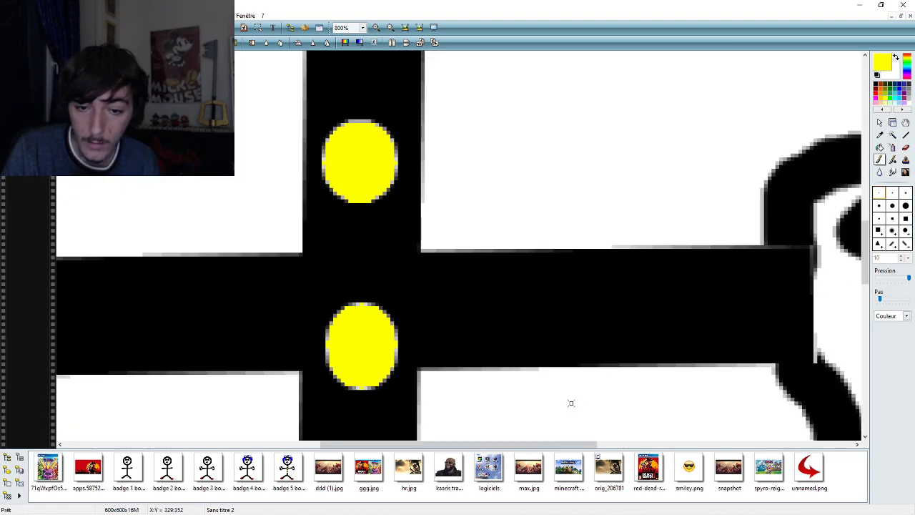
left_click_drag(579, 444, 759, 445)
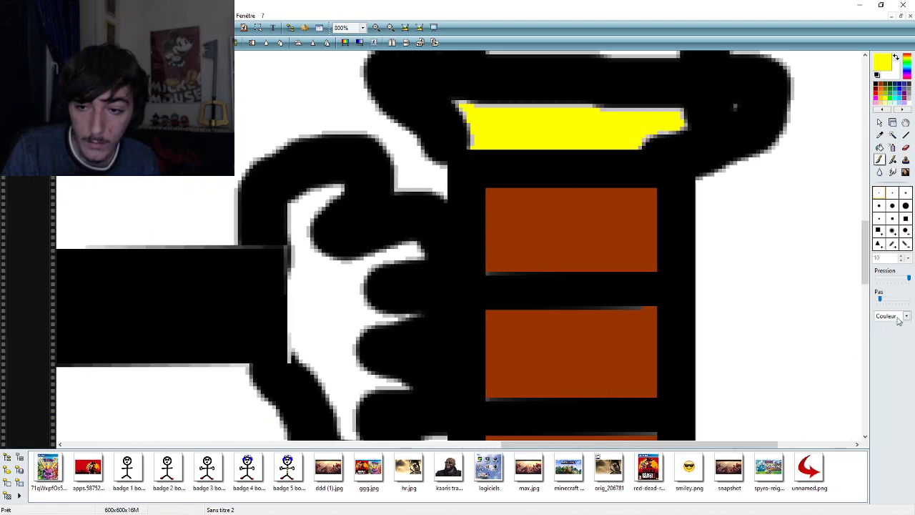
left_click_drag(867, 281, 865, 348)
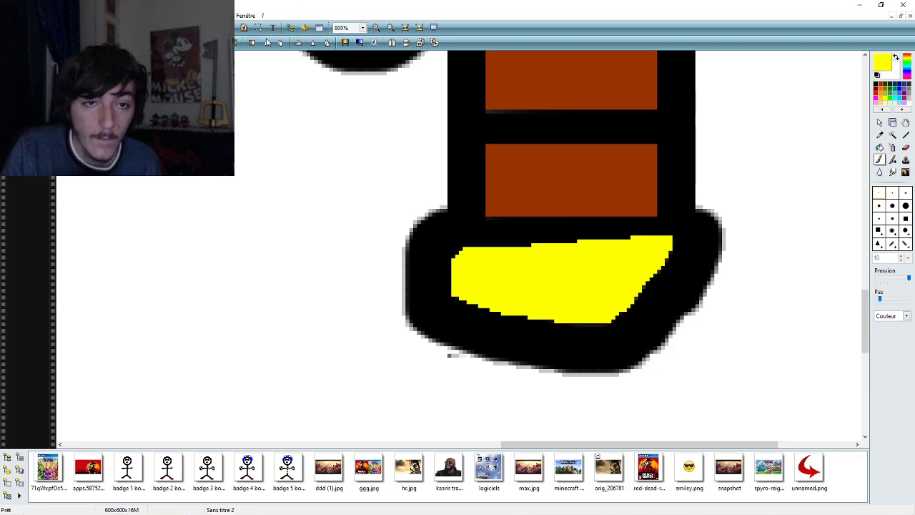
left_click(362, 27)
left_click(364, 108)
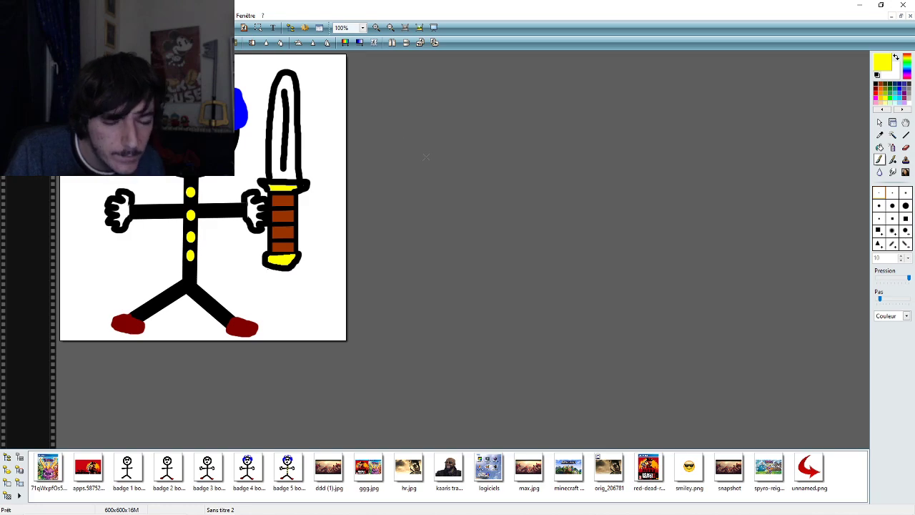
left_click(362, 27)
left_click(364, 149)
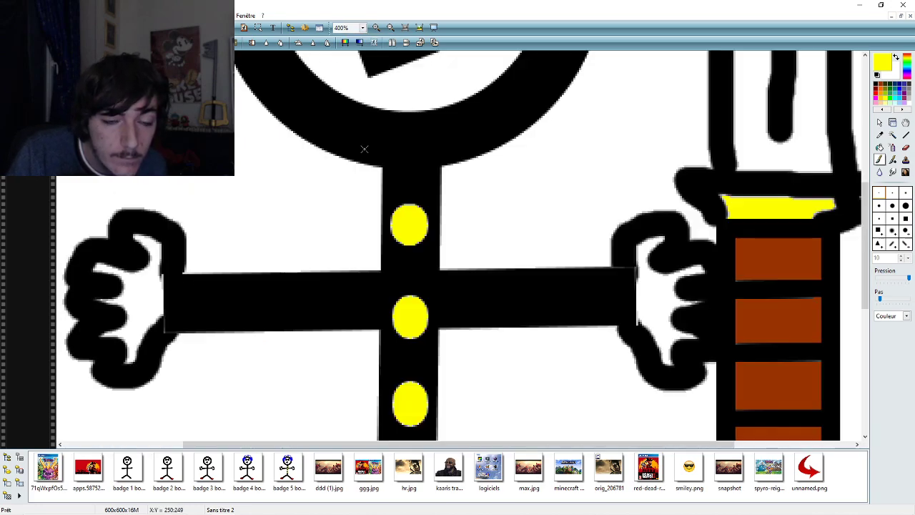
scroll(871, 277, "down", 2)
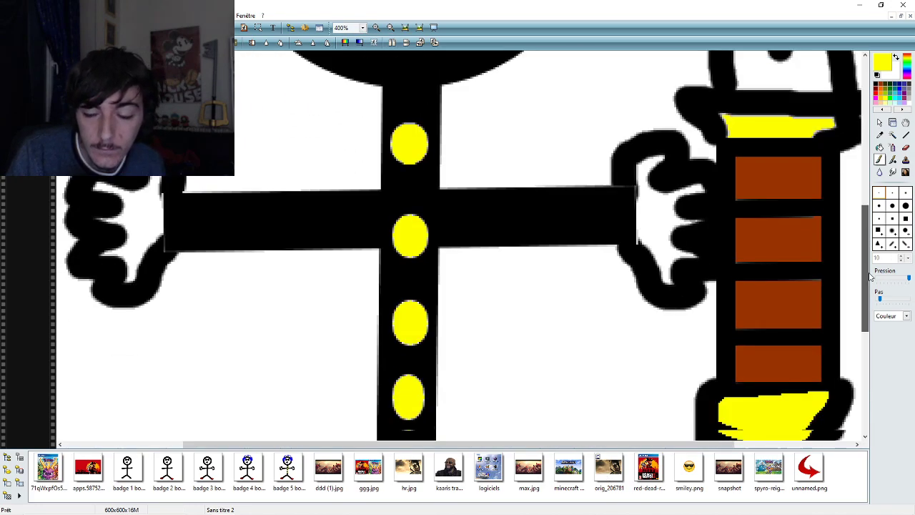
scroll(871, 276, "down", 5)
left_click_drag(604, 444, 722, 444)
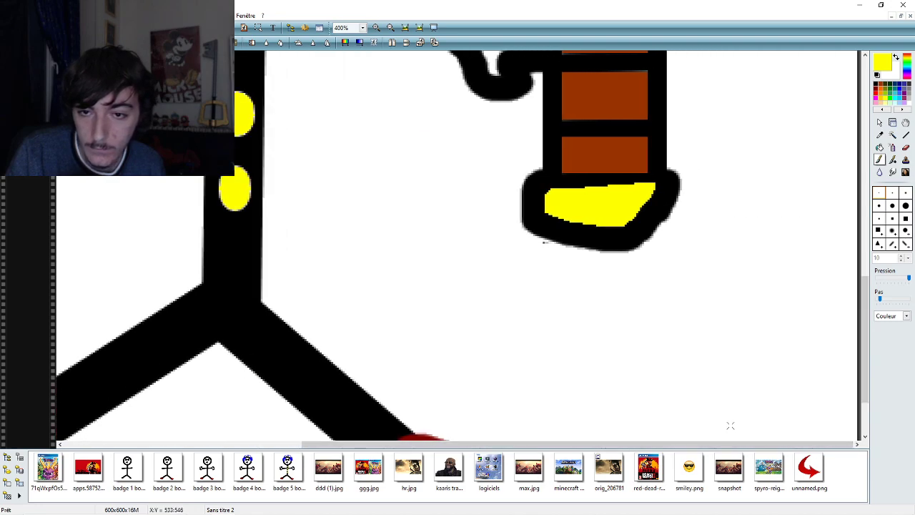
- Paint over the white and grey pixels along the upper edge of the sword's yellow crossguard in bright yellow
left_click_drag(865, 293, 866, 192)
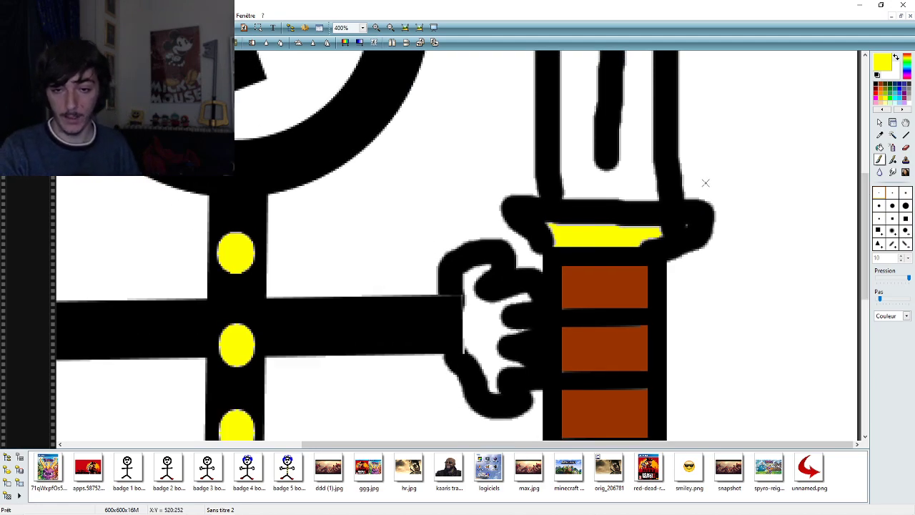
left_click(363, 27)
left_click(371, 188)
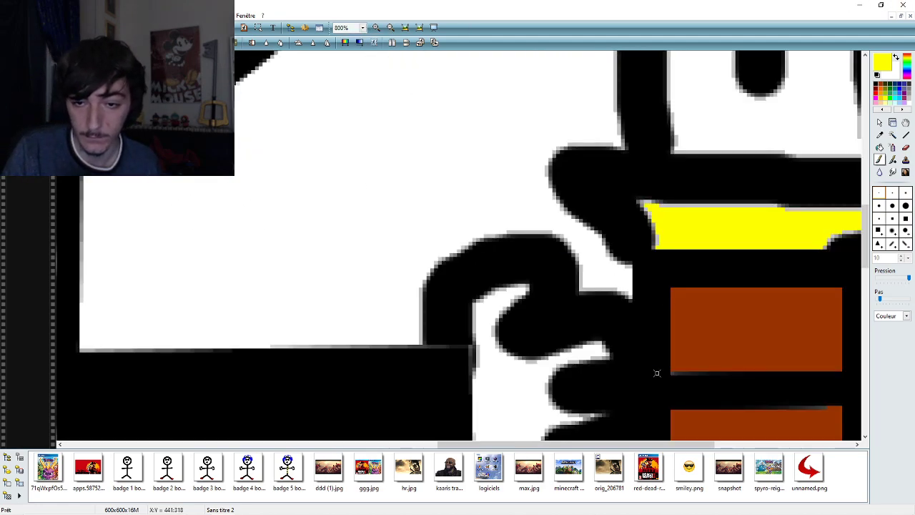
left_click_drag(604, 444, 497, 444)
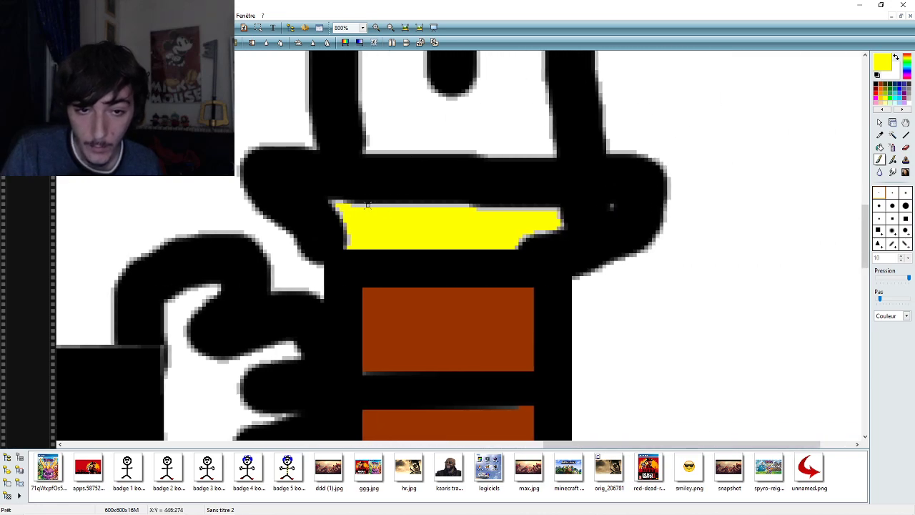
left_click_drag(352, 206, 379, 202)
key("ctrl+z")
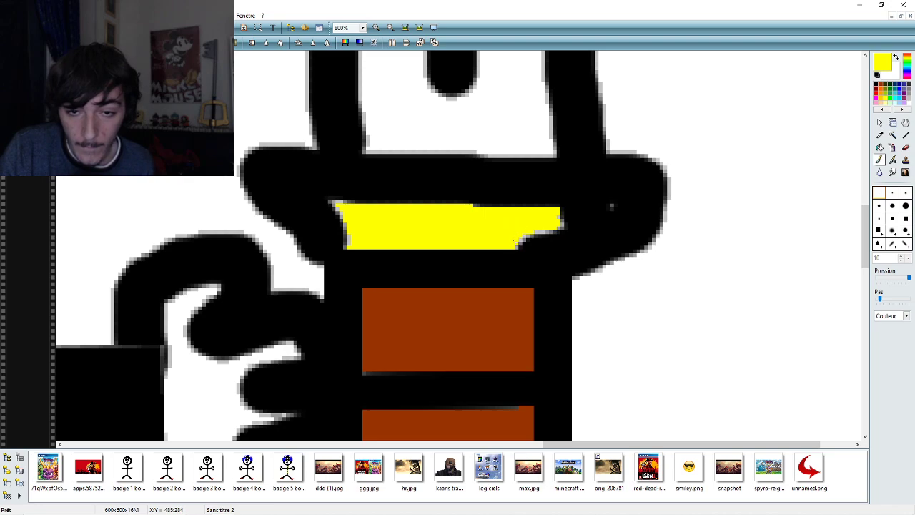
- Paint over the grey pixels along the crossguard's right end and lower-right edge in bright yellow, working at 1600% zoom
left_click(363, 28)
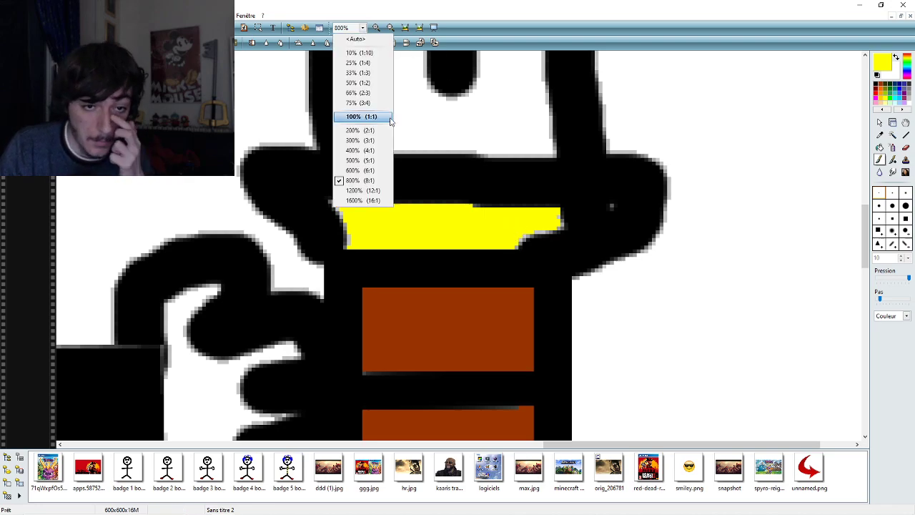
left_click(363, 190)
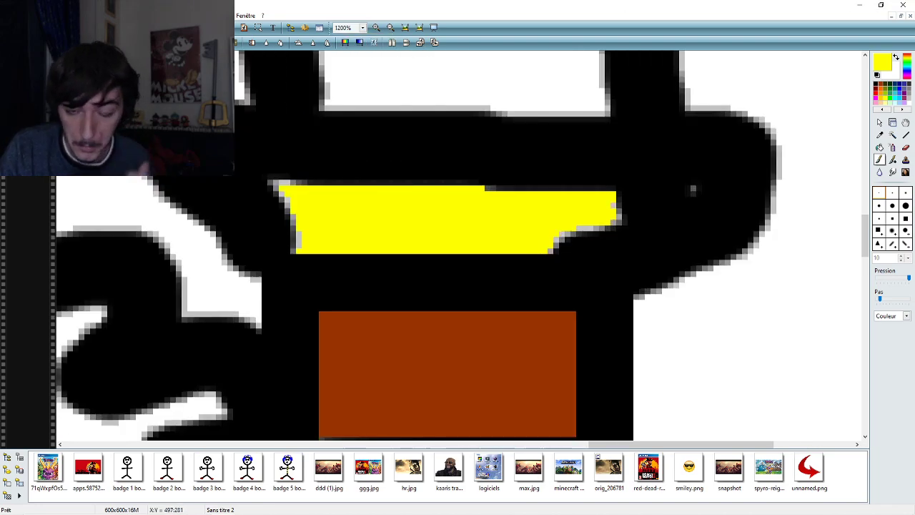
left_click(363, 27)
left_click(361, 200)
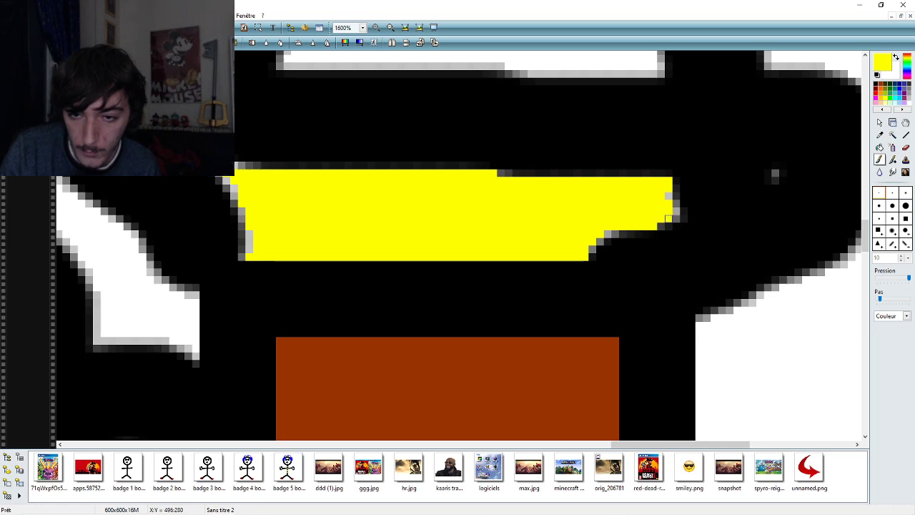
left_click_drag(676, 211, 676, 189)
left_click(676, 187)
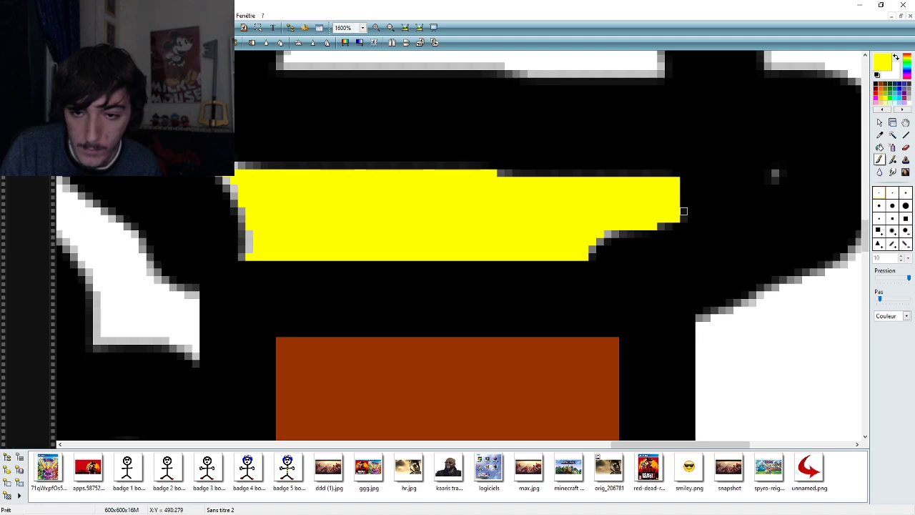
left_click_drag(668, 226, 659, 226)
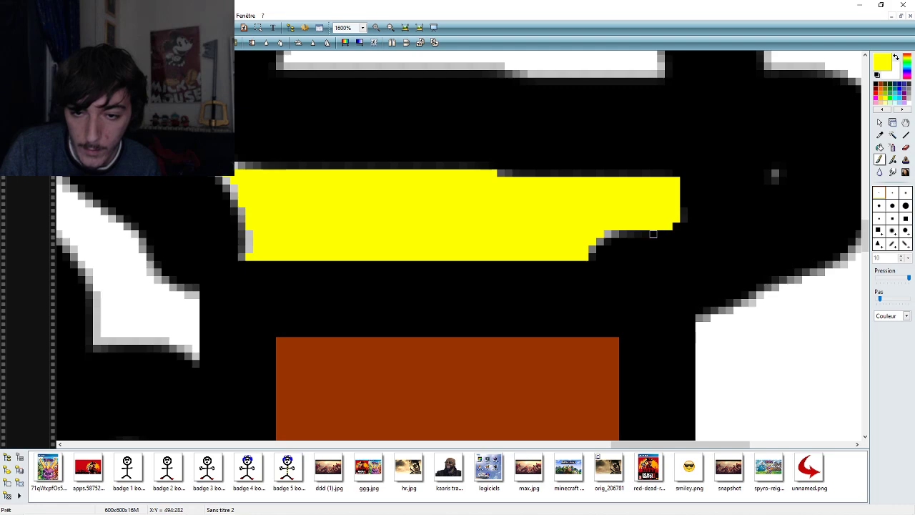
mouse_move(645, 234)
left_mouse_down()
mouse_move(607, 233)
mouse_move(608, 242)
left_mouse_up()
left_click(592, 249)
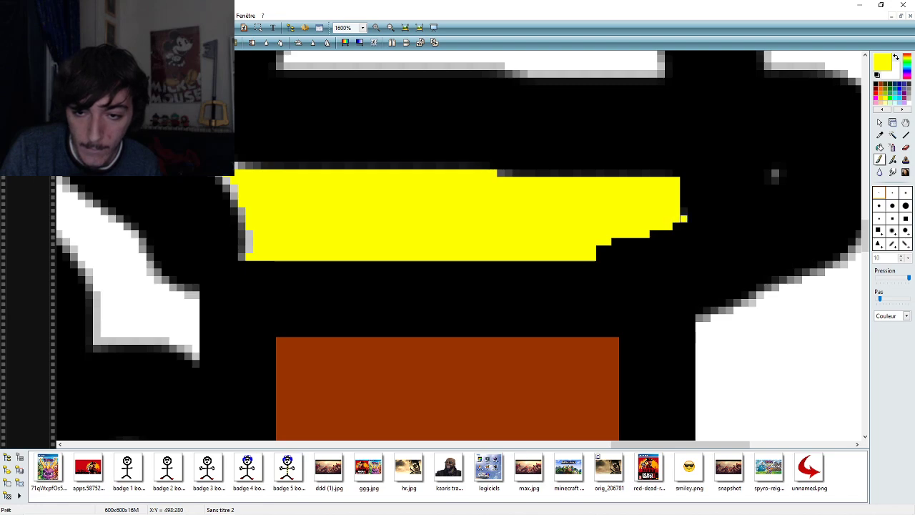
left_click(683, 211)
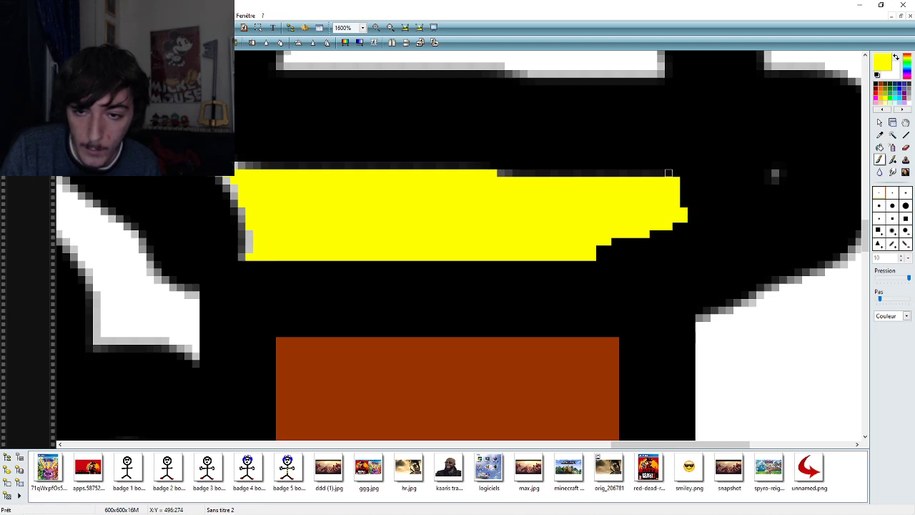
- Paint over the remaining grey and dark pixels along the crossguard's upper and left edges in bright yellow
left_click_drag(668, 173, 498, 173)
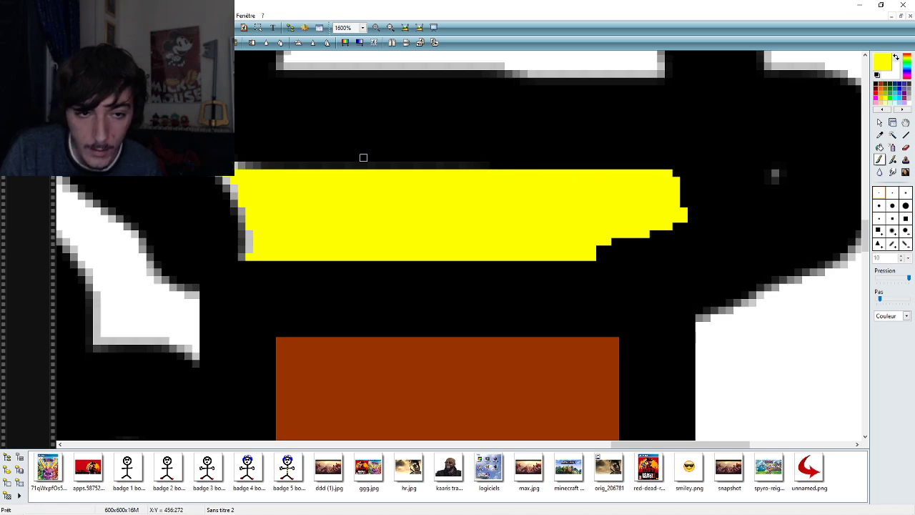
mouse_move(249, 252)
left_mouse_down()
mouse_move(243, 214)
mouse_move(249, 250)
left_mouse_up()
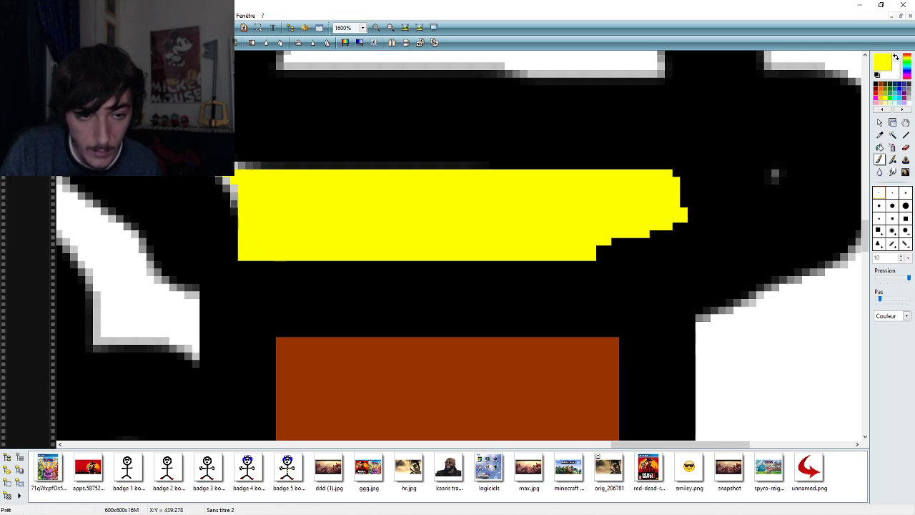
left_click_drag(233, 210, 232, 181)
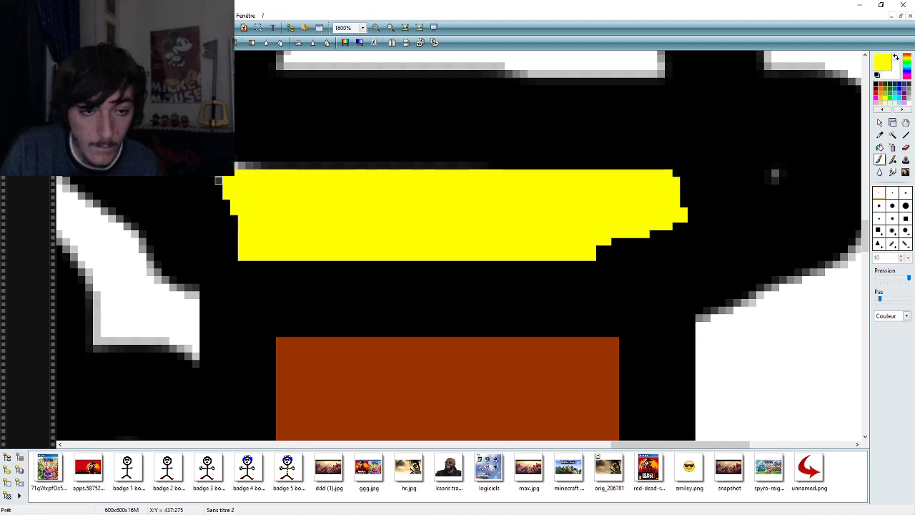
left_click(219, 180)
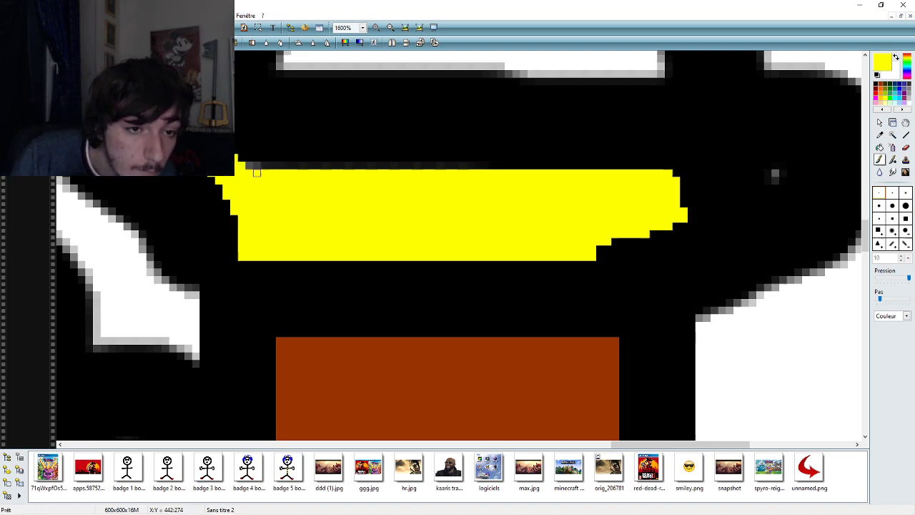
left_click_drag(250, 166, 305, 166)
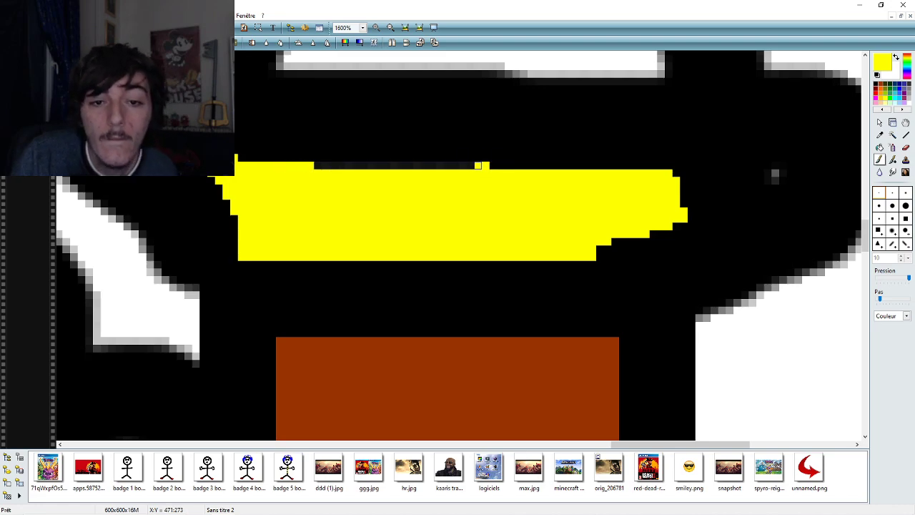
mouse_move(486, 165)
left_mouse_down()
mouse_move(310, 165)
mouse_move(348, 172)
left_mouse_up()
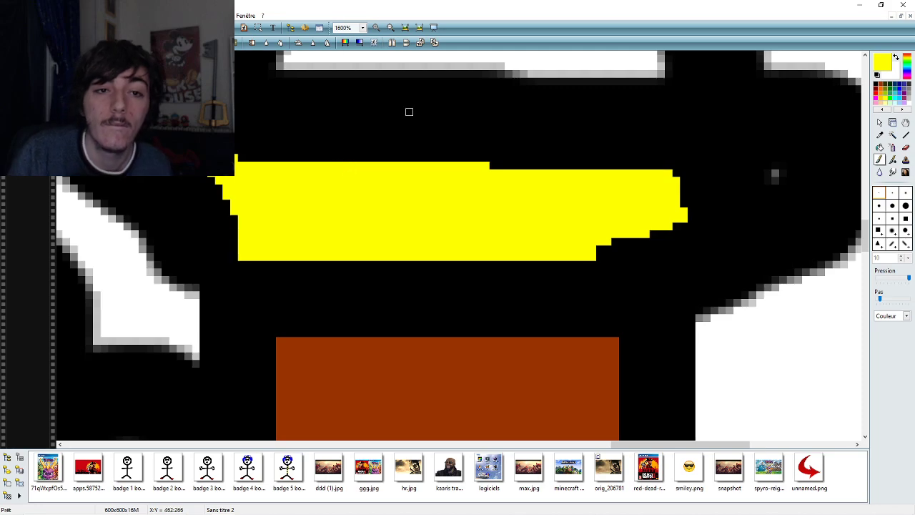
- Examine the retouched yellow crossguard at actual size and at 1600% for leftover gaps
left_click(362, 27)
left_click(362, 118)
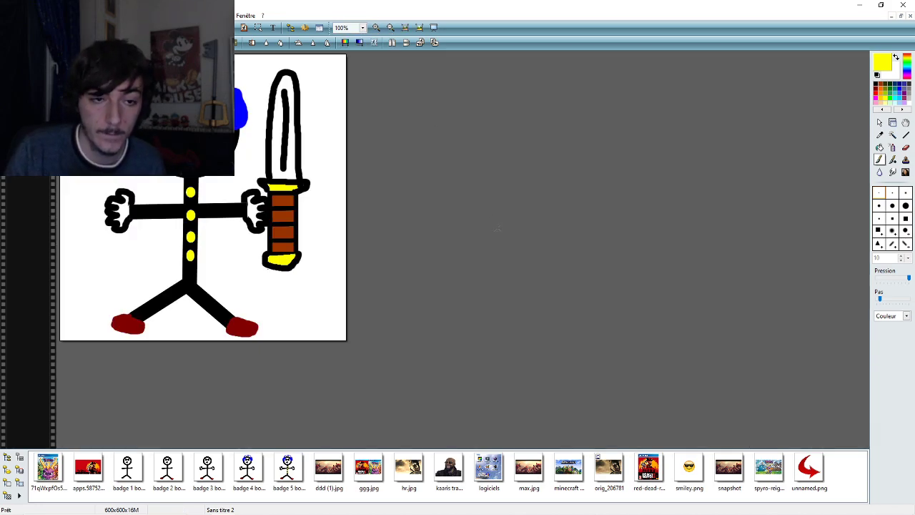
left_click(363, 27)
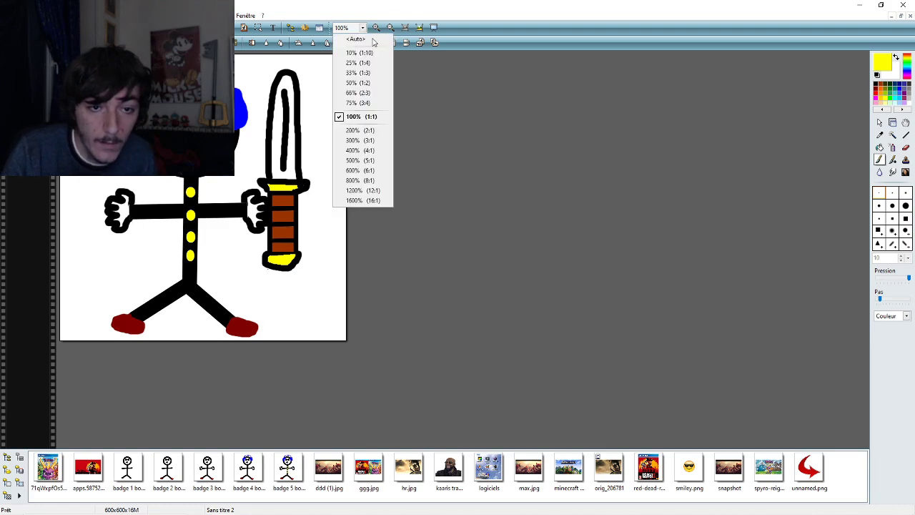
left_click(363, 200)
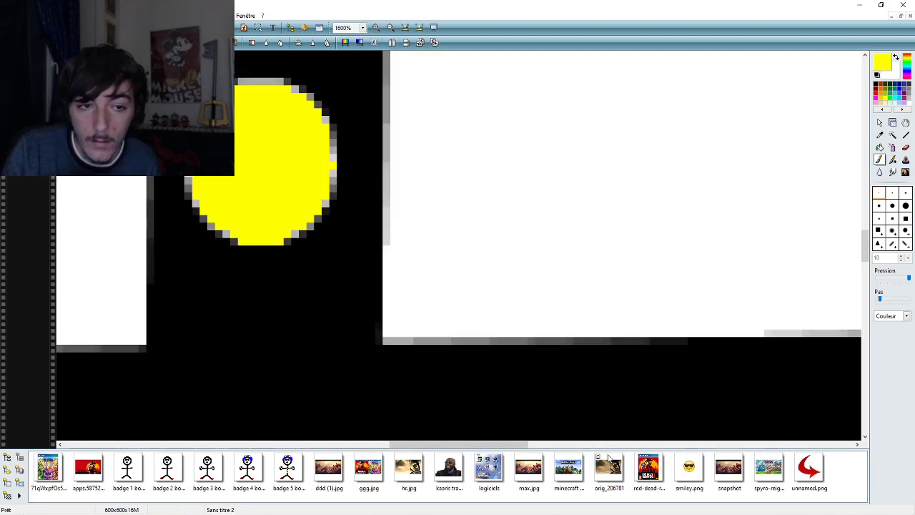
left_click_drag(526, 444, 760, 445)
left_click_drag(867, 249, 867, 237)
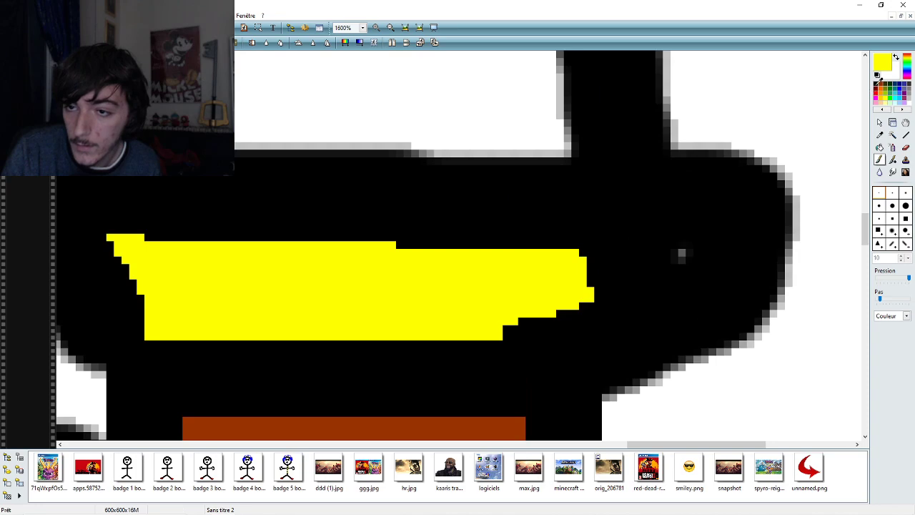
left_click(878, 74)
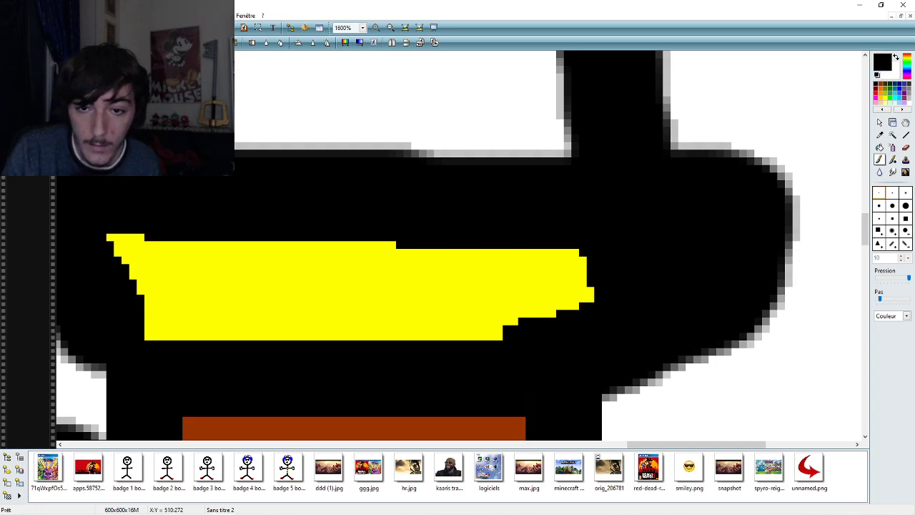
left_click_drag(636, 445, 585, 445)
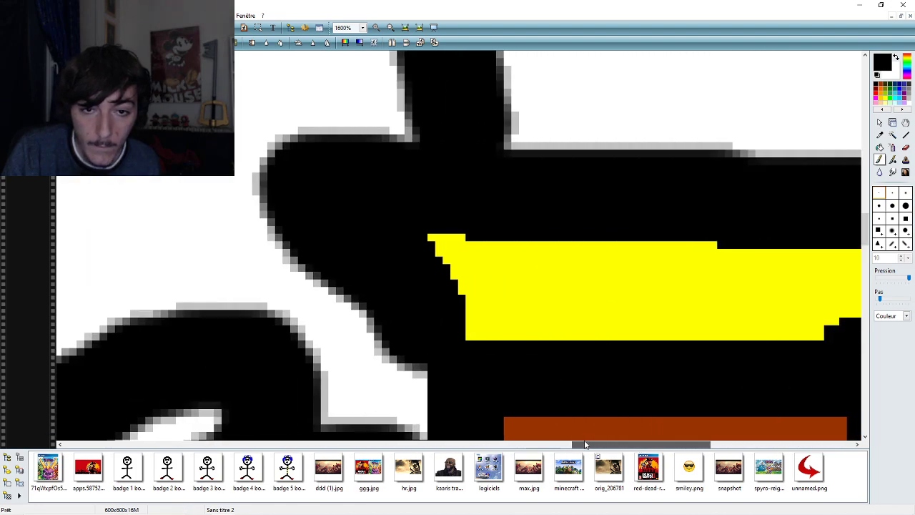
left_click(363, 27)
left_click(367, 117)
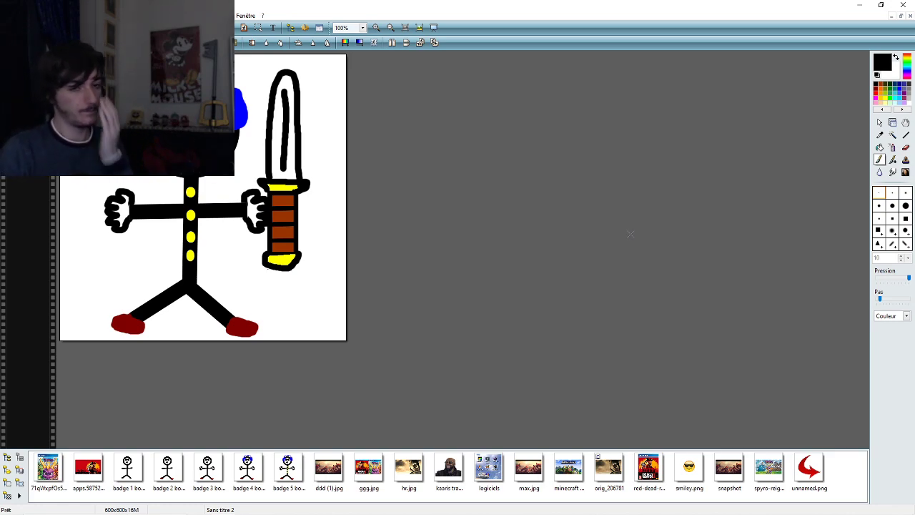
- Switch to Chrome to check the blade colour in the medieval sword reference image, and return to PhotoFiltre
mouse_move(458, 512)
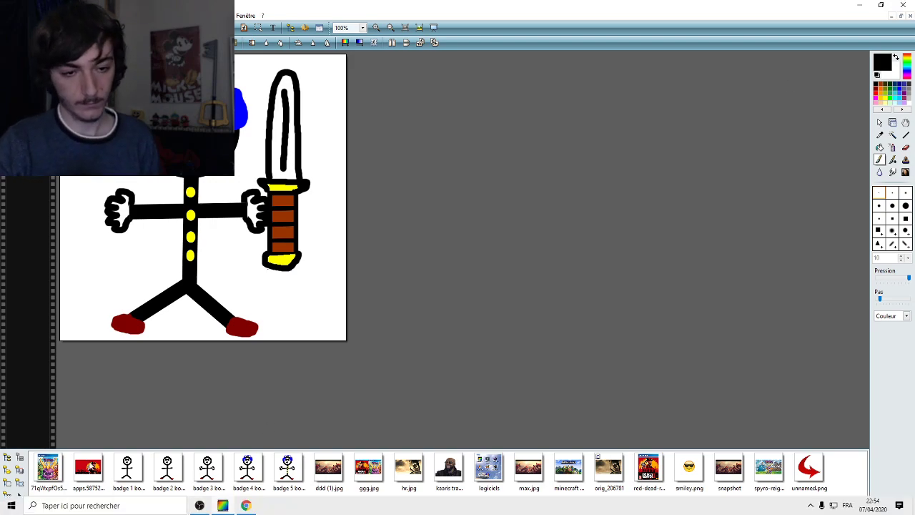
left_click(245, 505)
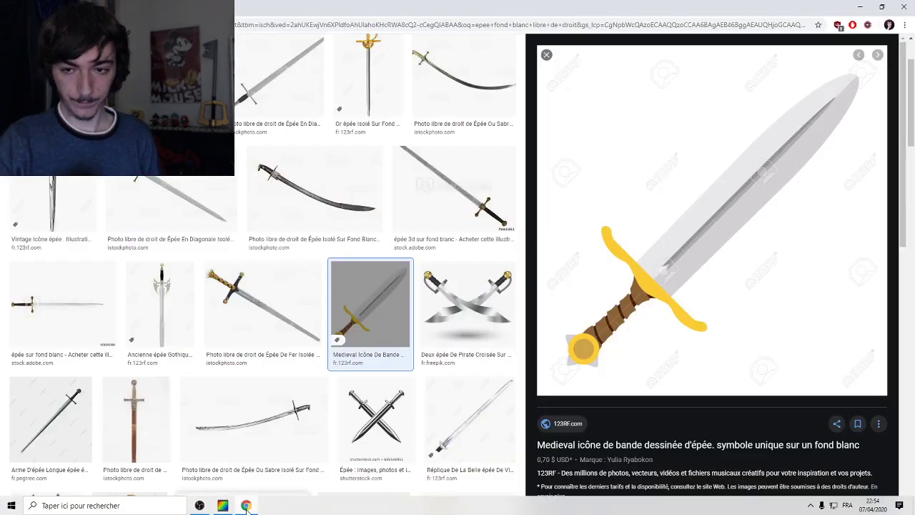
left_click(860, 6)
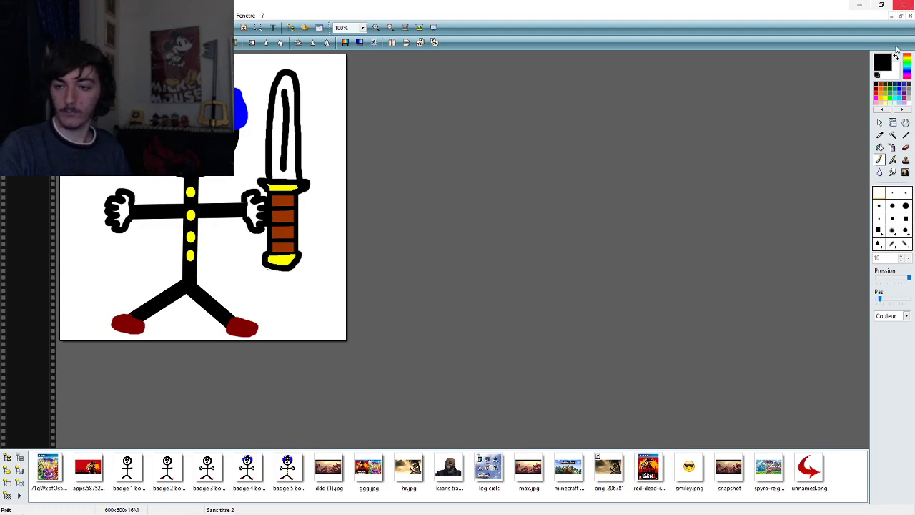
- Try filling the white blade of the sword with light grey, and undo the fill
left_click(878, 147)
left_click(909, 86)
left_click(909, 92)
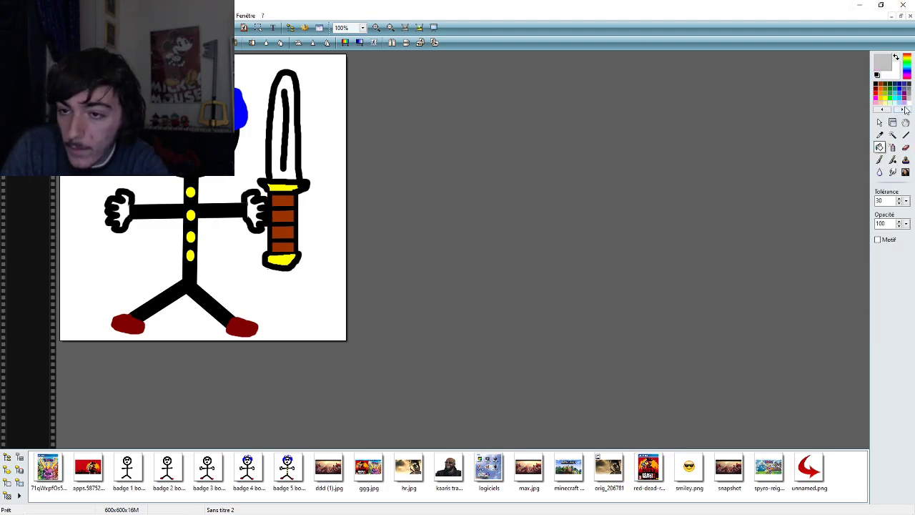
left_click(292, 171)
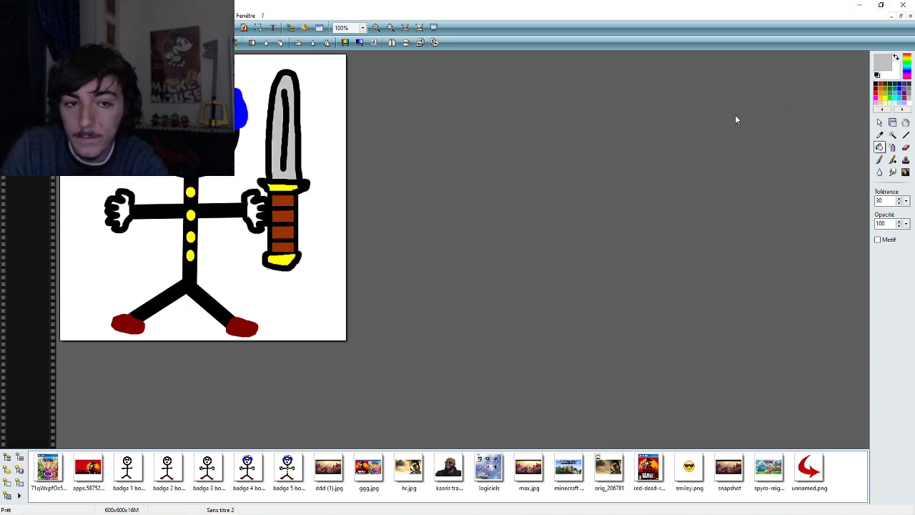
key("ctrl+z")
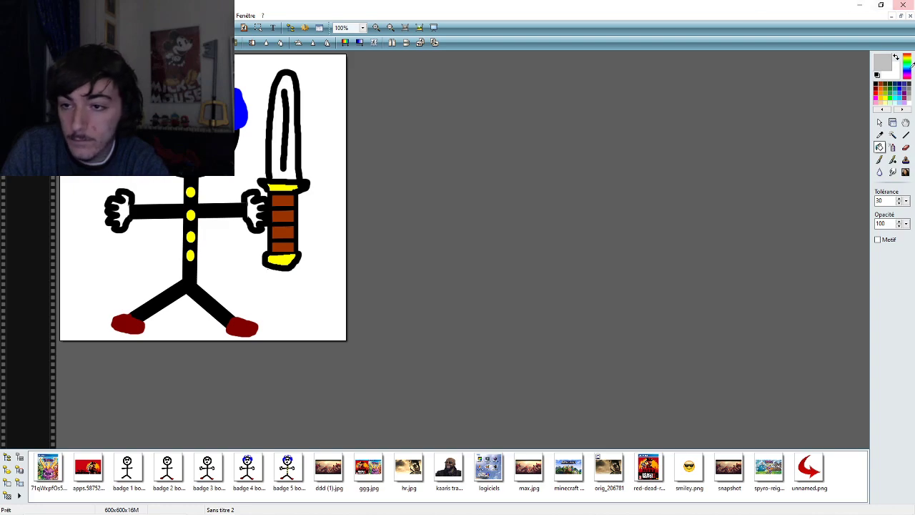
- Try filling the sword's white blade with dark grey, and undo the fill
left_click(909, 92)
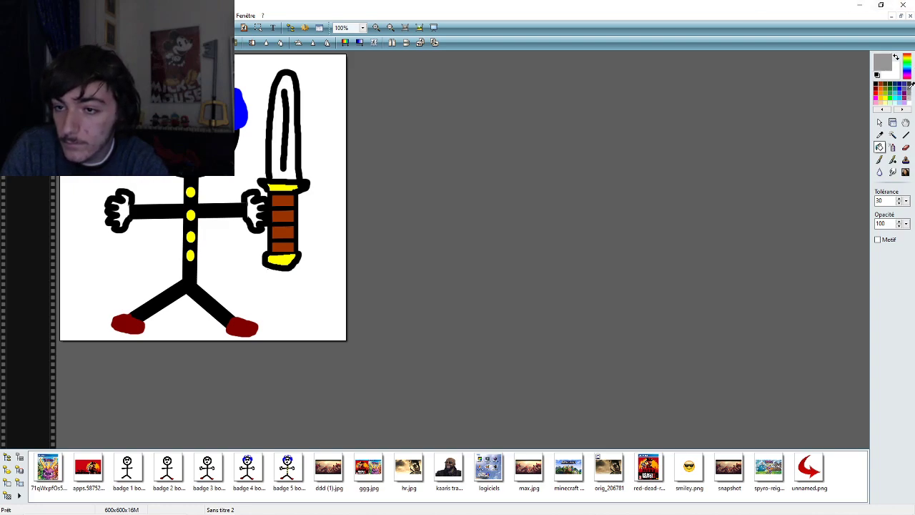
left_click(909, 86)
left_click(293, 169)
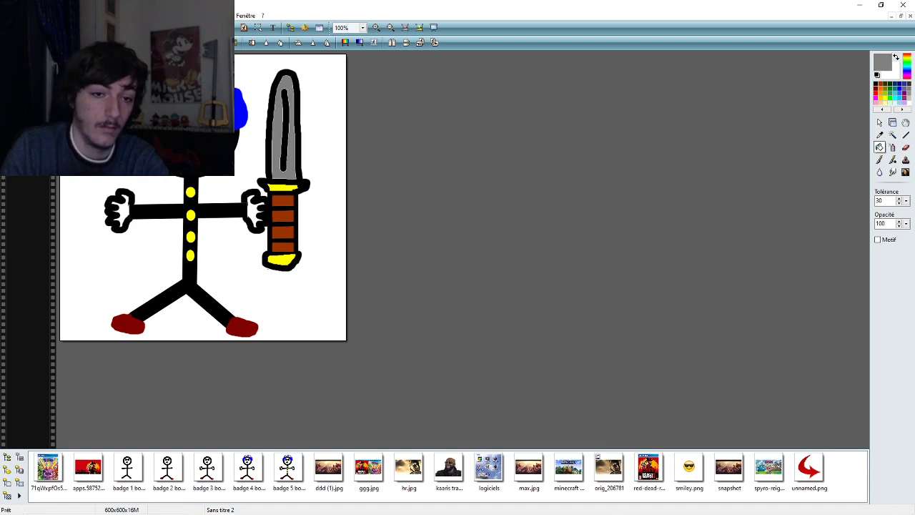
key("ctrl+z")
- Look through the palette colours for a medium grey, try it as the fill of the sword's blade, and undo it
left_click(909, 92)
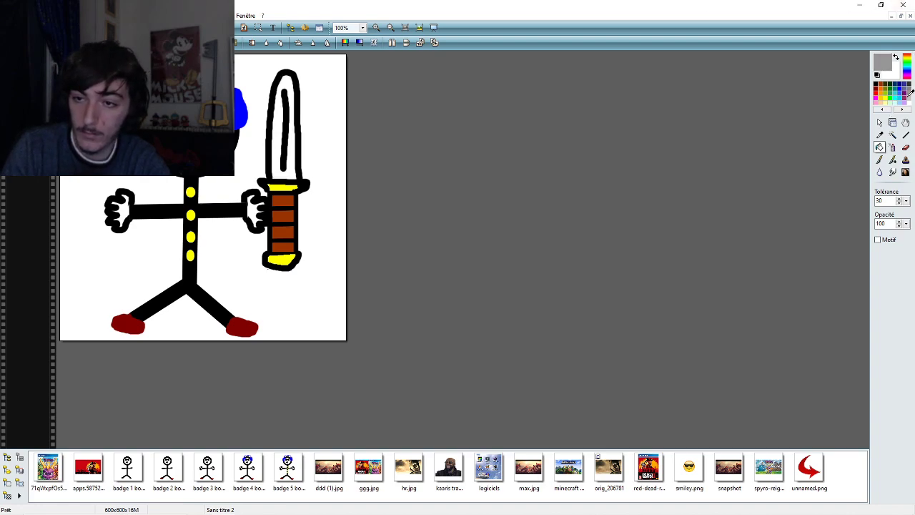
left_click(910, 98)
left_click(907, 94)
left_click(908, 89)
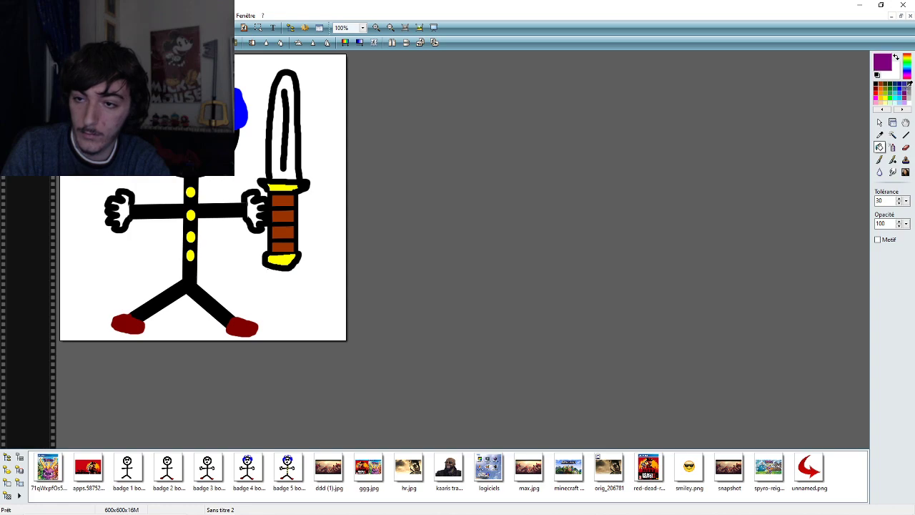
left_click(907, 85)
left_click(907, 92)
left_click(909, 94)
left_click(911, 87)
left_click(910, 85)
left_click(912, 86)
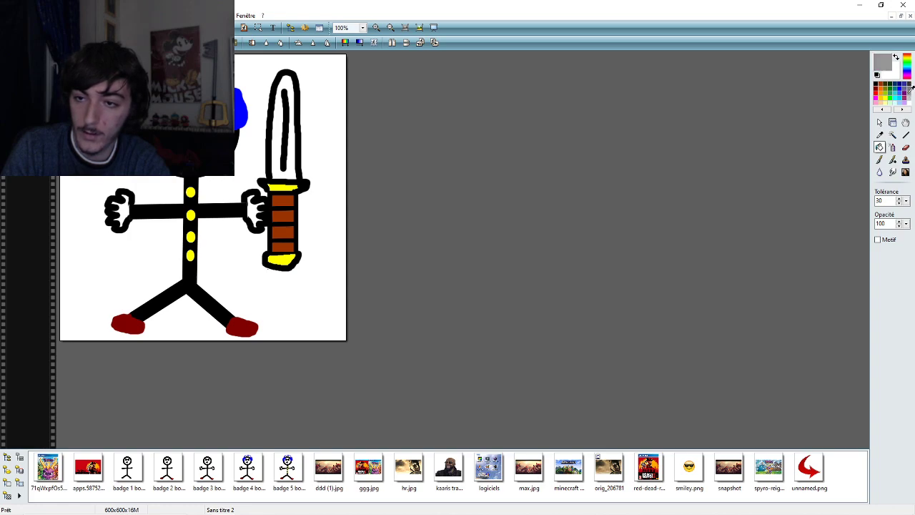
left_click(280, 163)
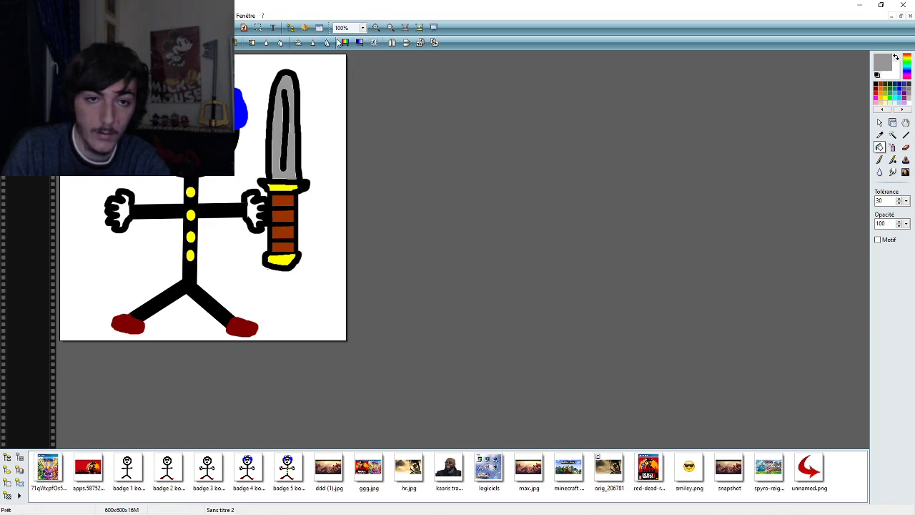
key("ctrl+z")
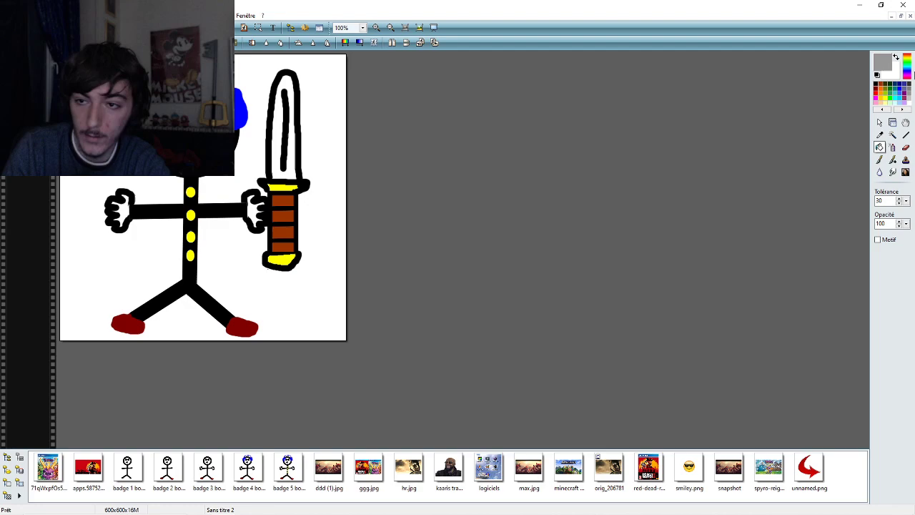
- Fill the sword's white blade with medium grey, undoing the misplaced fill of the black outline
left_click(910, 84)
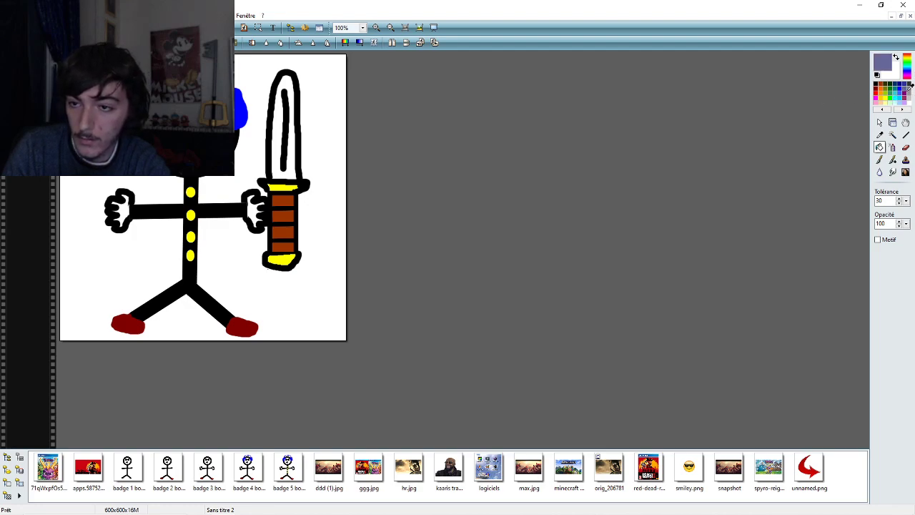
left_click(909, 85)
left_click(295, 177)
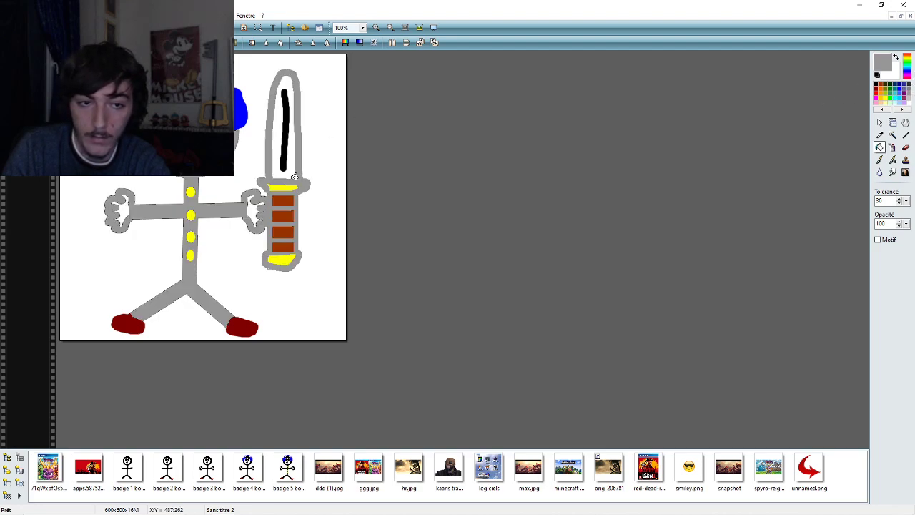
key("ctrl+z")
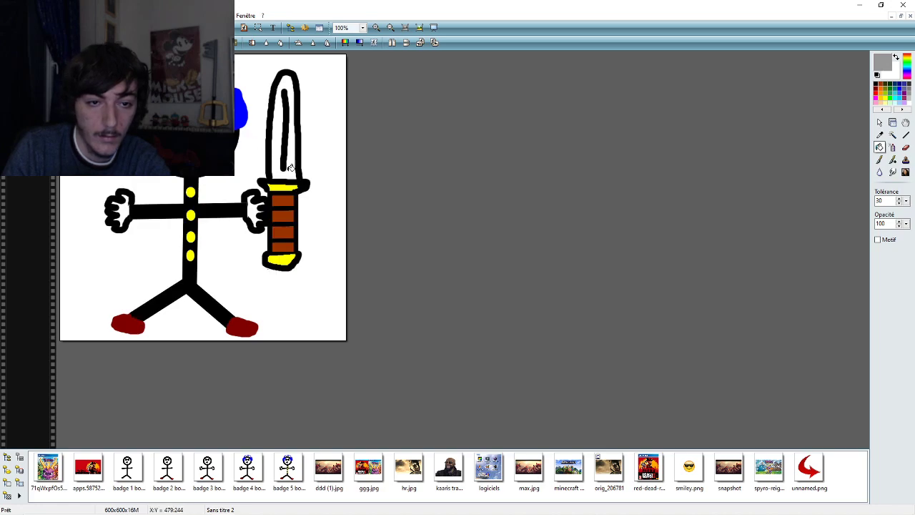
left_click(287, 161)
- Look through the palette colours beside the greys and try dark purple as the fill of the sword's blade
left_click(362, 27)
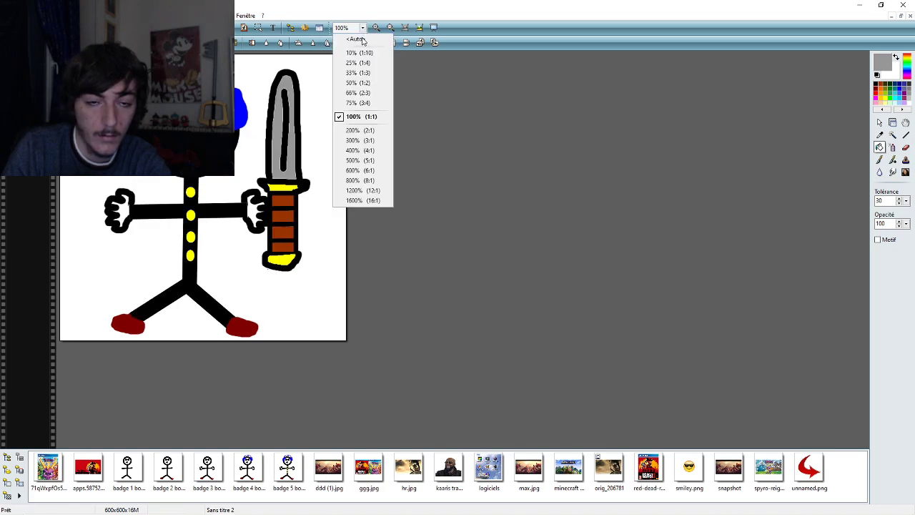
left_click(365, 141)
scroll(842, 215, "up", 5)
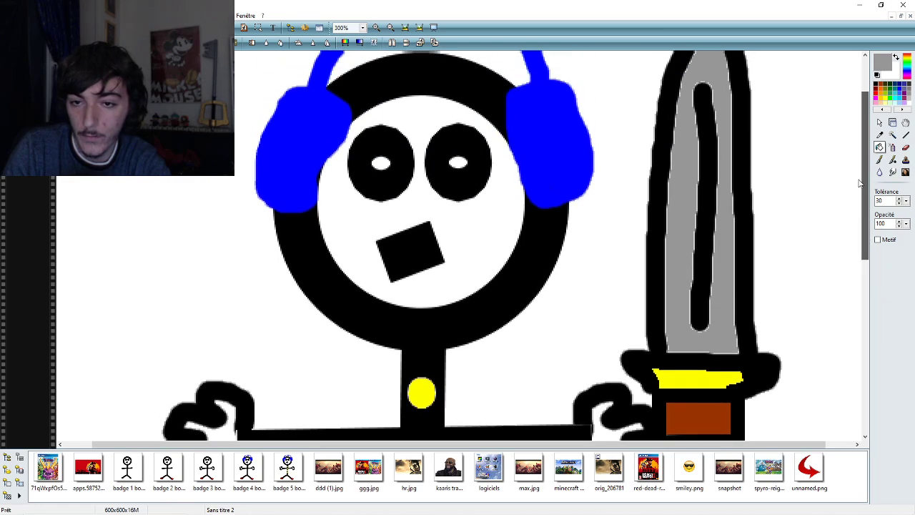
left_click_drag(610, 444, 637, 443)
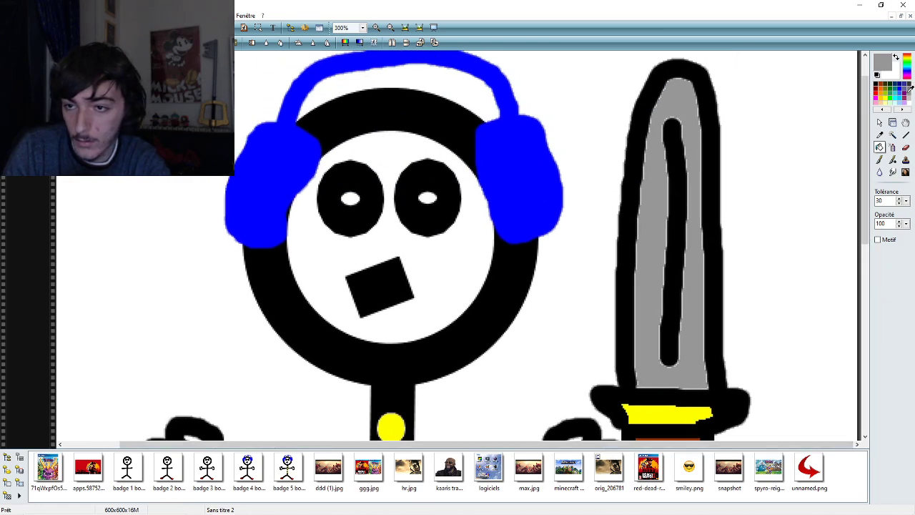
left_click(906, 89)
left_click(909, 92)
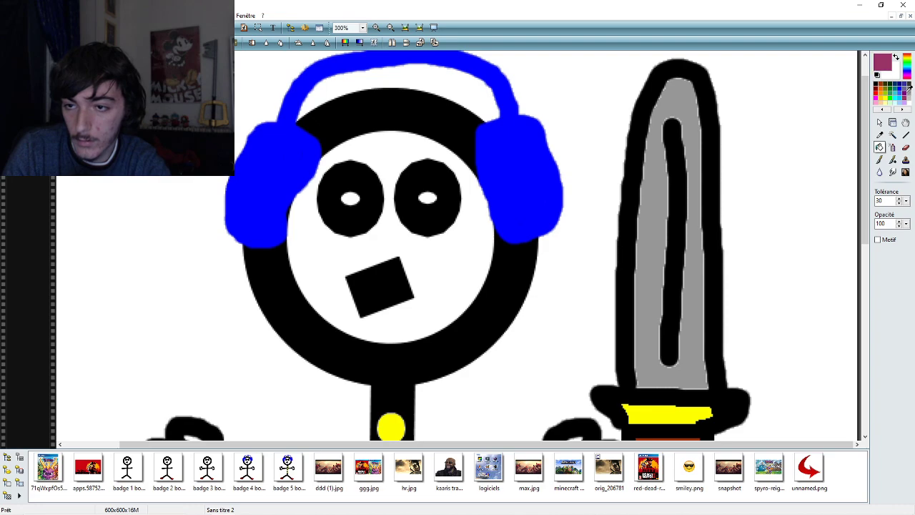
left_click(908, 90)
left_click(908, 89)
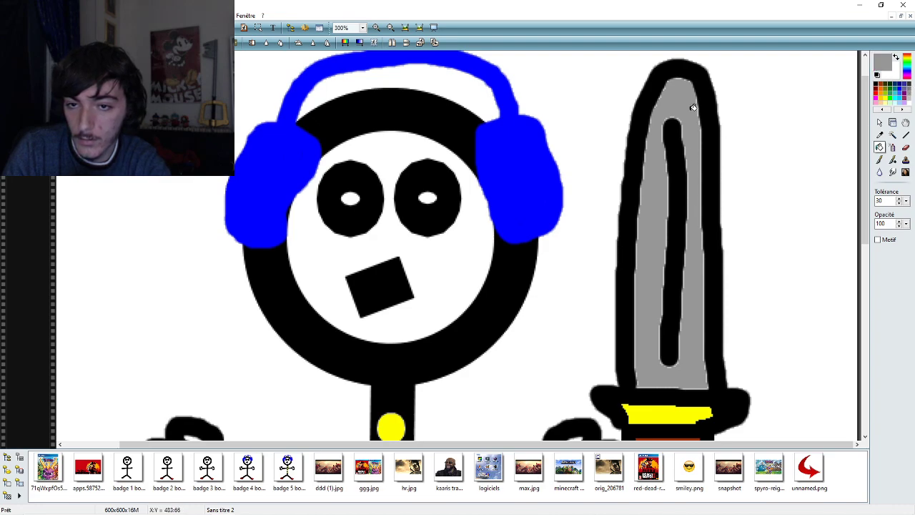
left_click(908, 89)
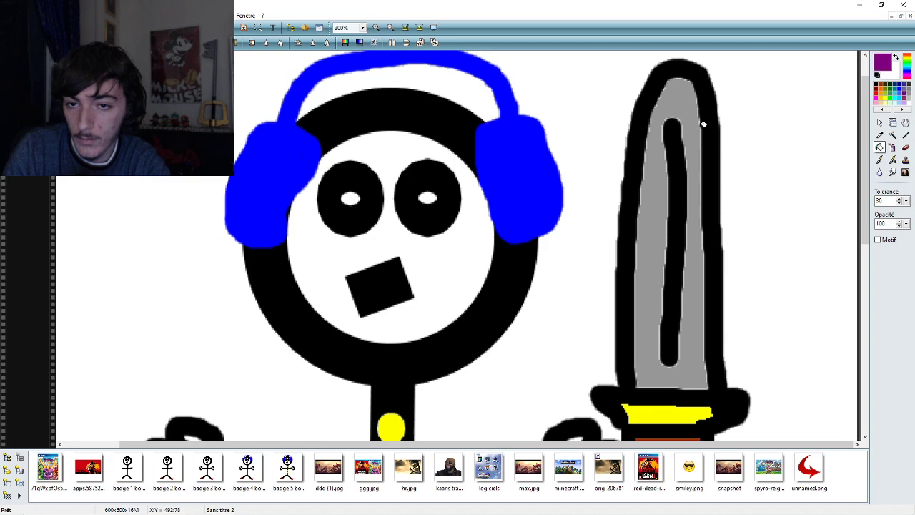
left_click(685, 116)
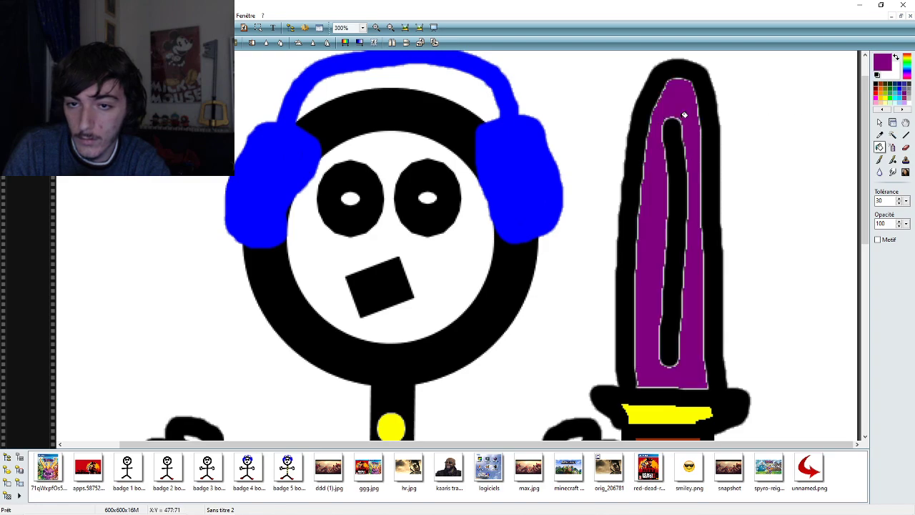
- Try light purple and a pale lilac-tinged grey as fills for the sword's blade
left_click(908, 95)
left_click(908, 97)
left_click(693, 118)
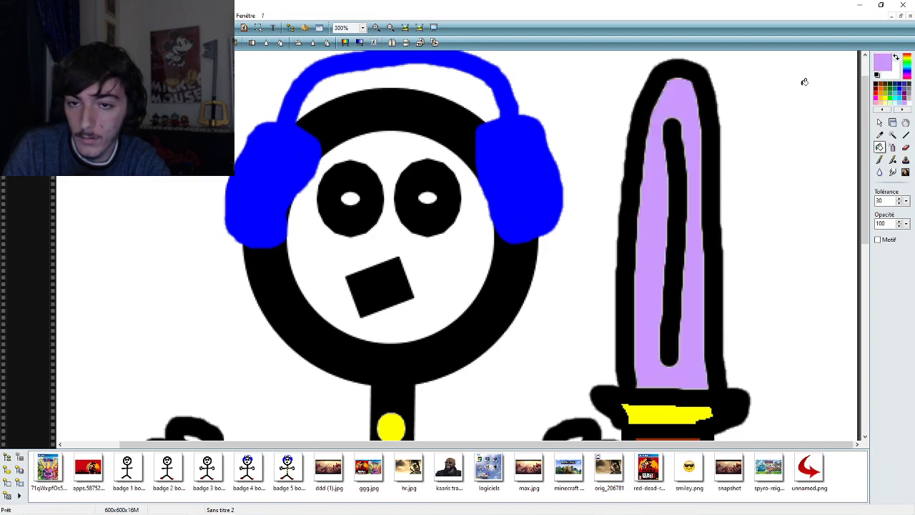
left_click(909, 97)
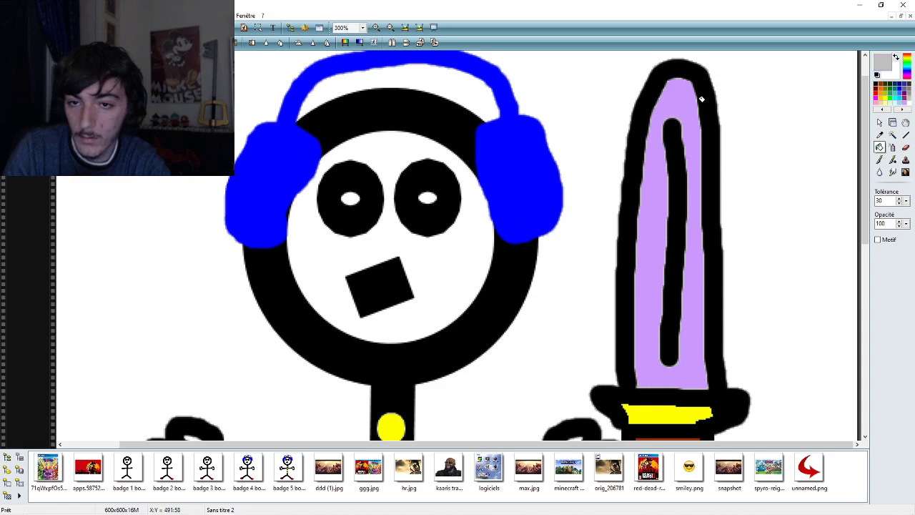
left_click(682, 108)
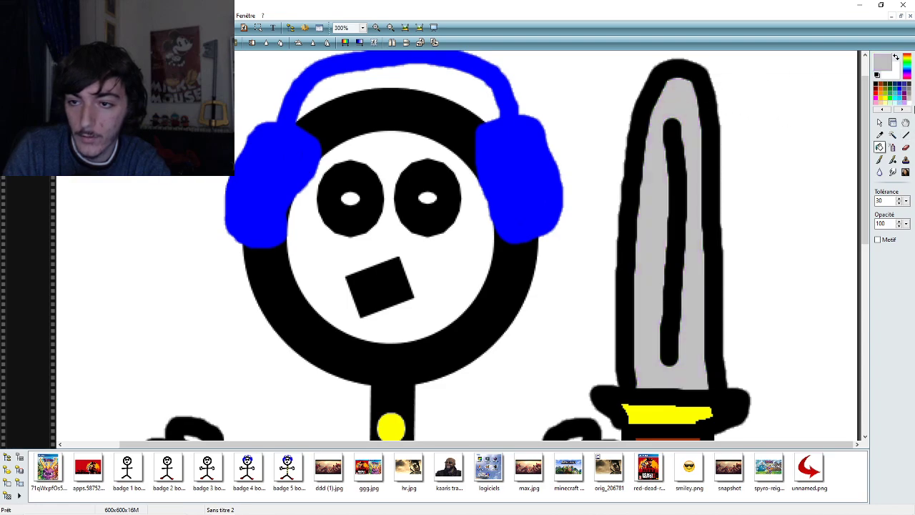
- Compare dark grey and medium grey as fills for the sword's blade
left_click(909, 85)
left_click(689, 101)
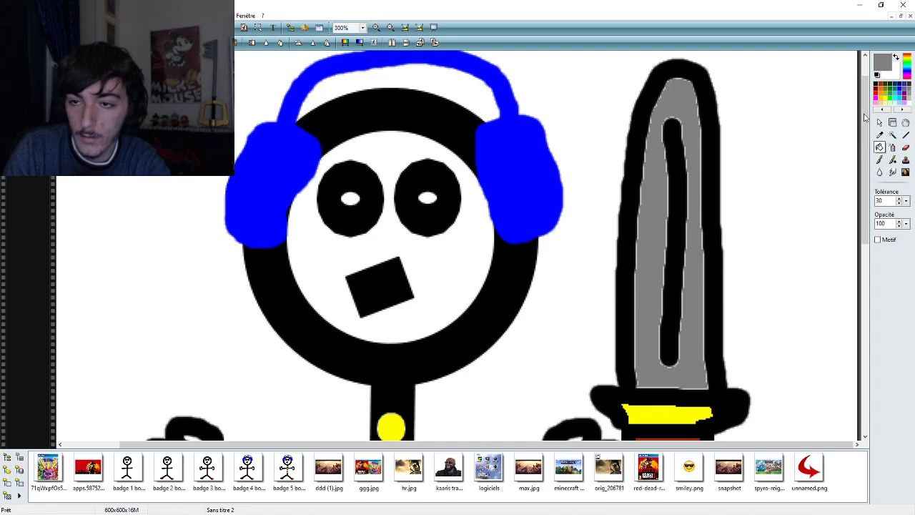
left_click(910, 89)
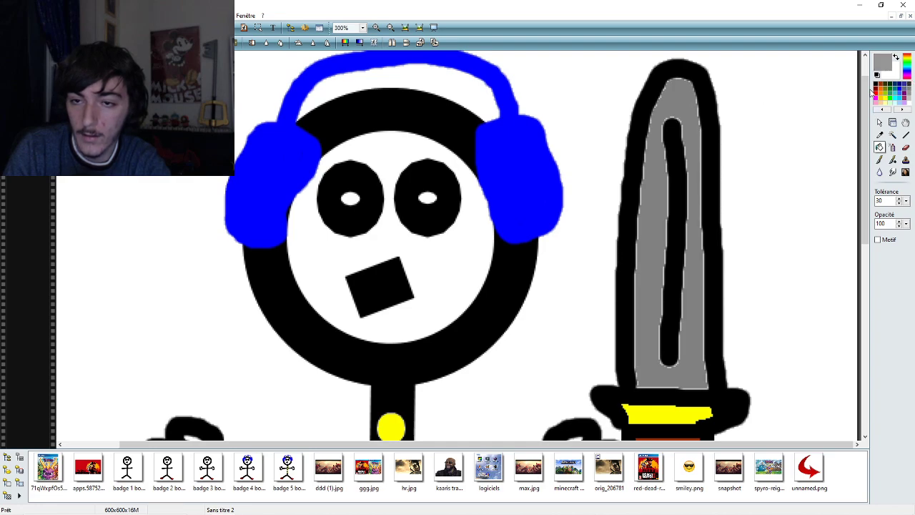
left_click(681, 102)
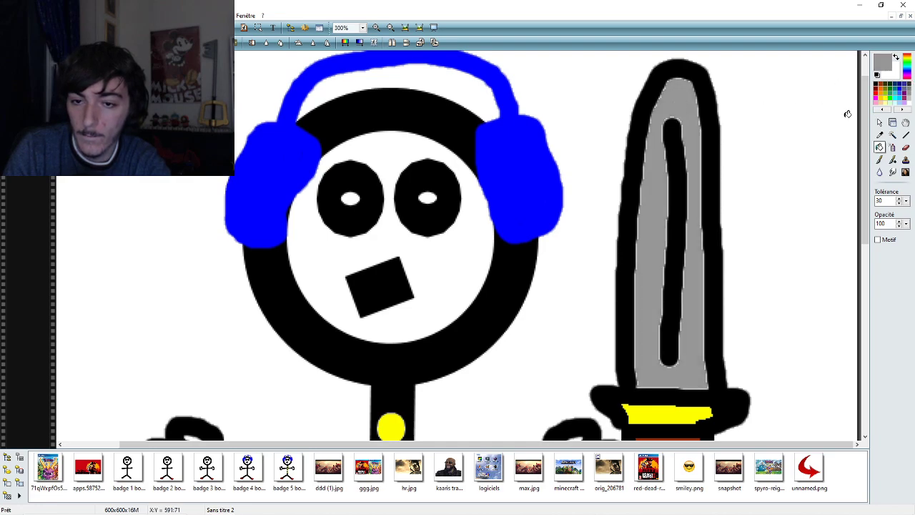
- Fill the sword's blade with light grey on both sides of its black centre line
left_click(911, 93)
left_click(688, 98)
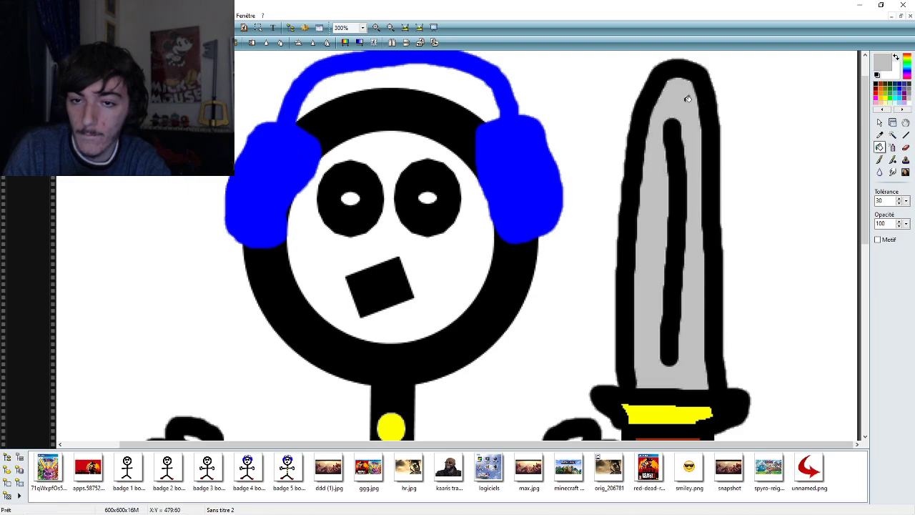
left_click(909, 94)
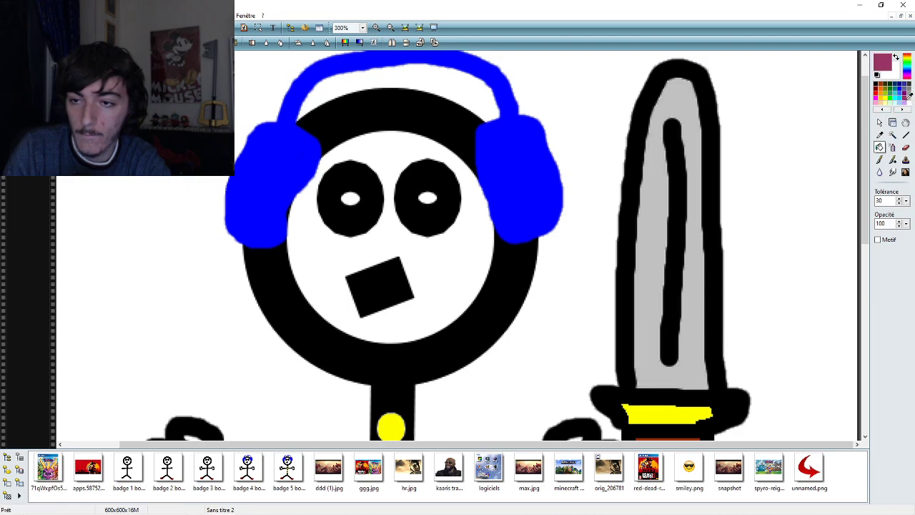
left_click(910, 96)
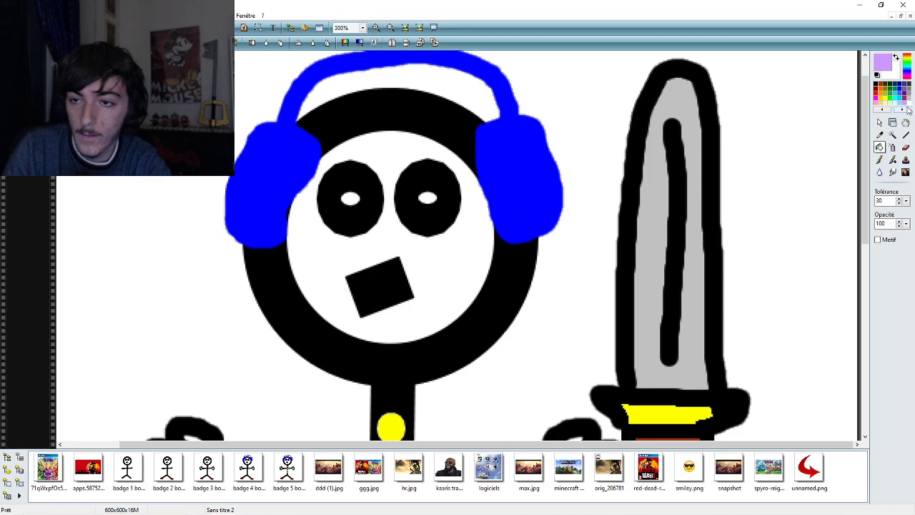
left_click(910, 95)
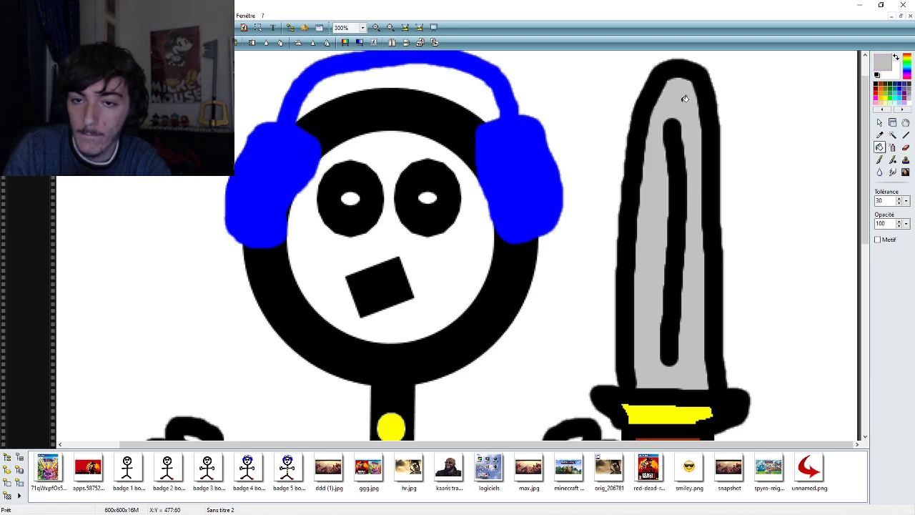
left_click(362, 28)
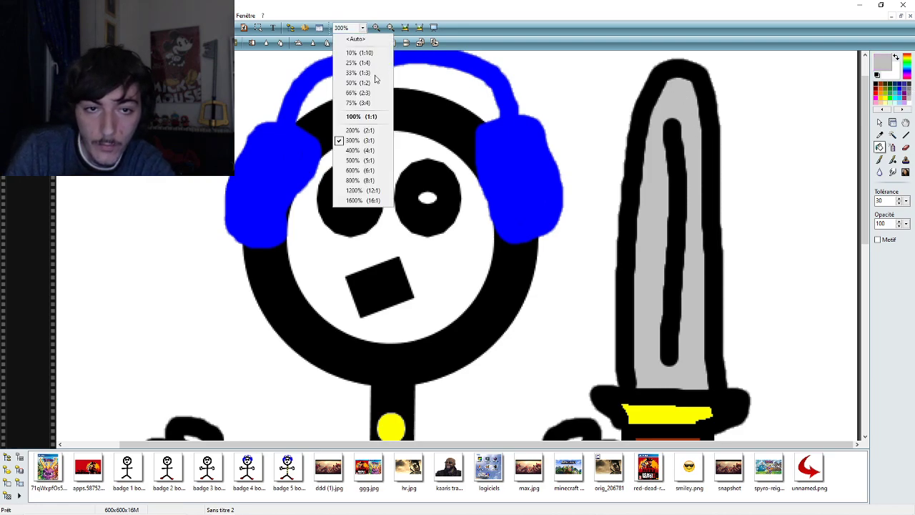
left_click(355, 119)
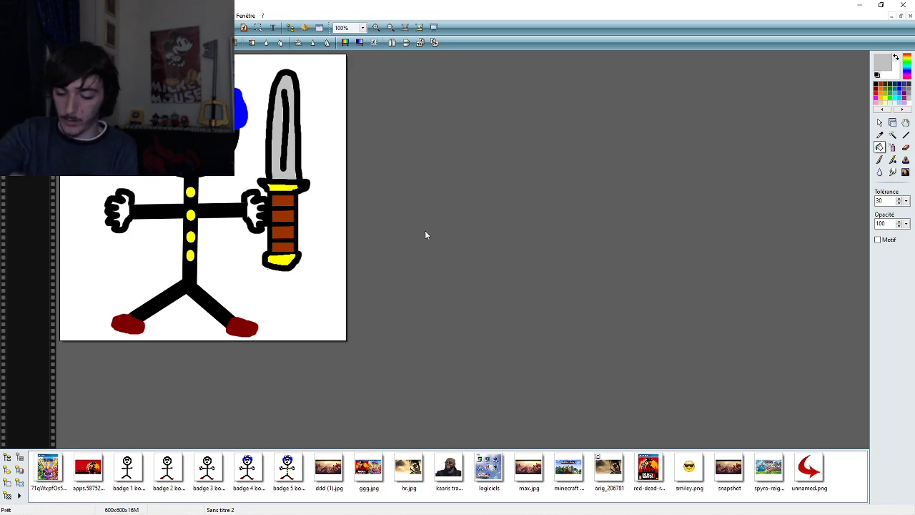
left_click(362, 28)
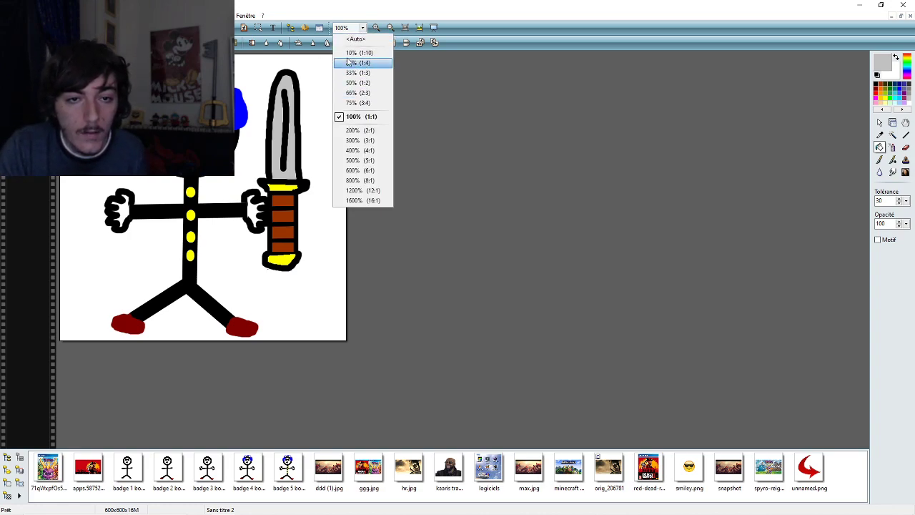
left_click(346, 54)
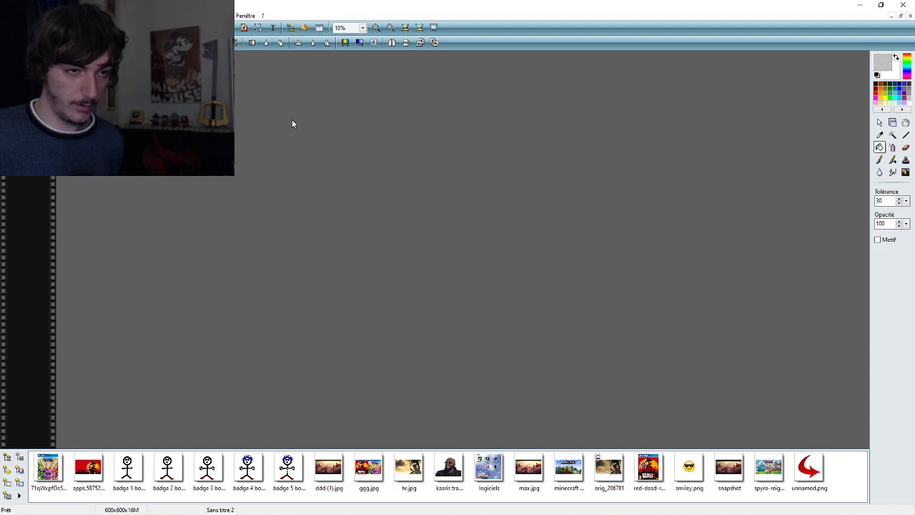
left_click(362, 27)
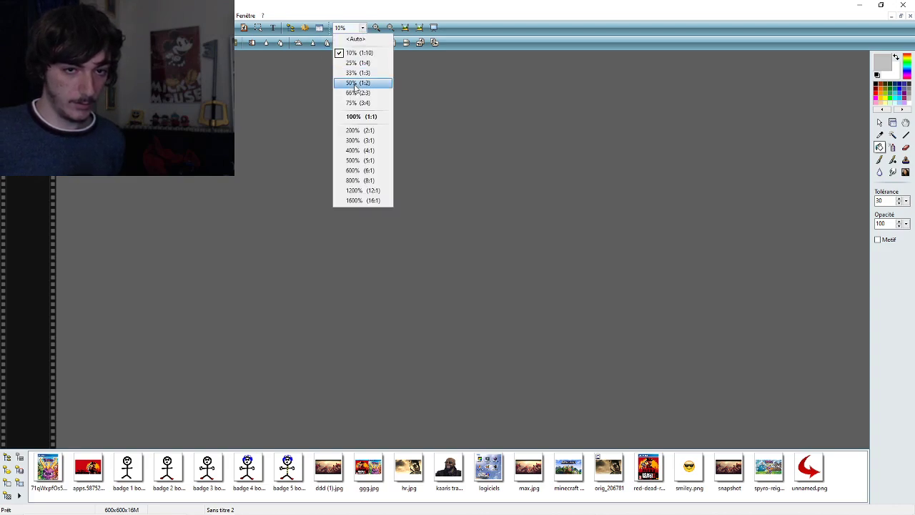
left_click(349, 63)
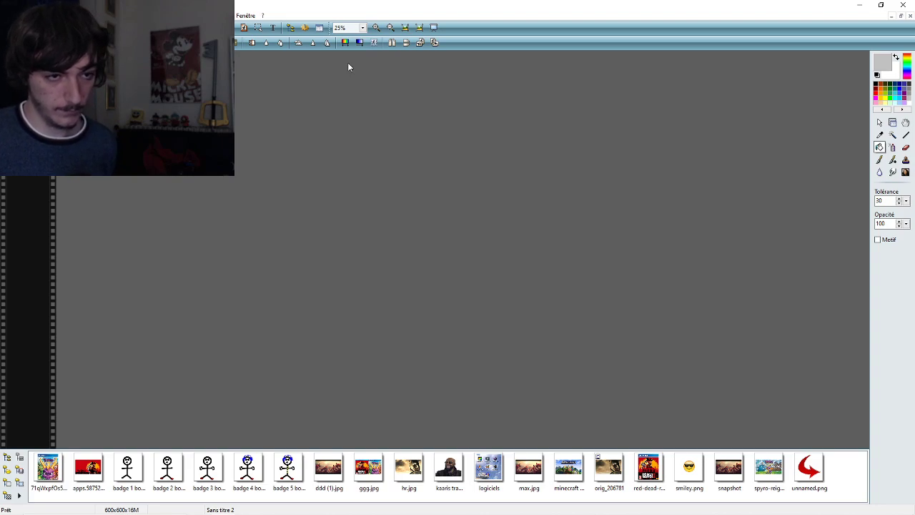
left_click(363, 27)
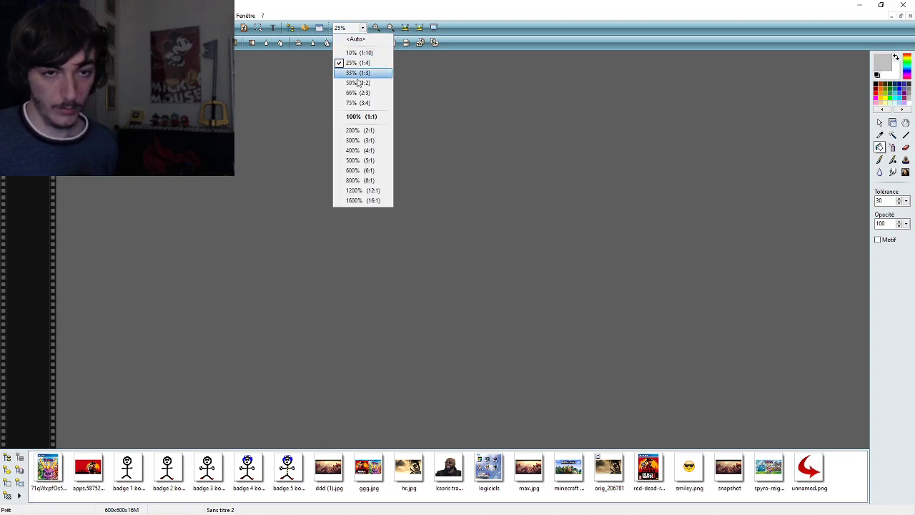
left_click(360, 116)
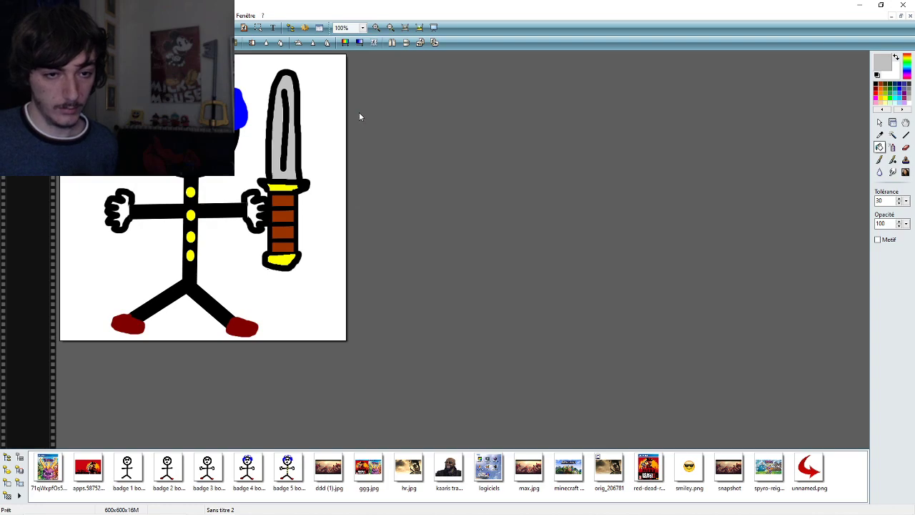
- Switch to OBS, move the webcam source to the upper-right corner of the scene, and return to PhotoFiltre
key("super")
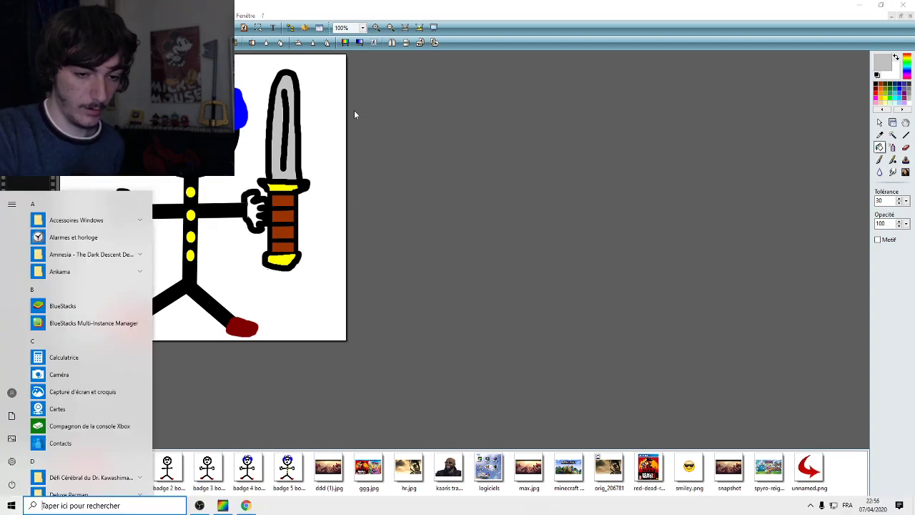
left_click(199, 505)
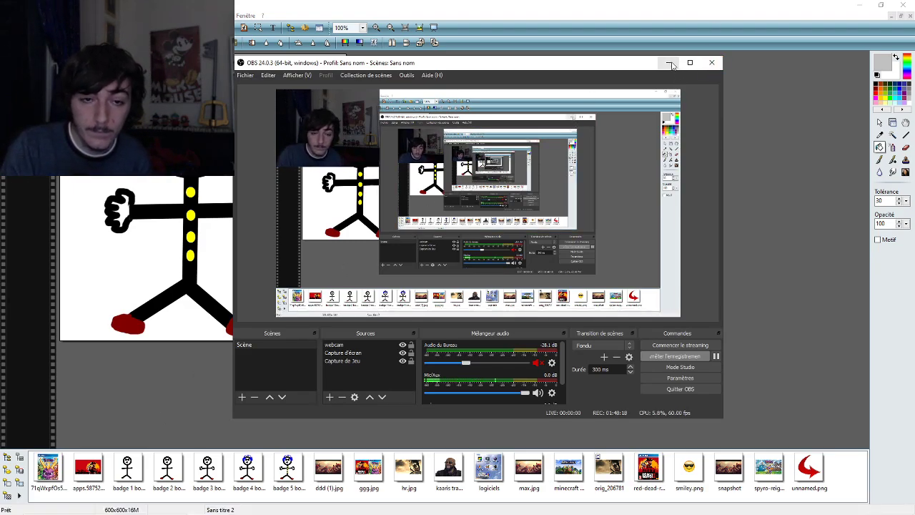
left_click_drag(328, 129, 629, 128)
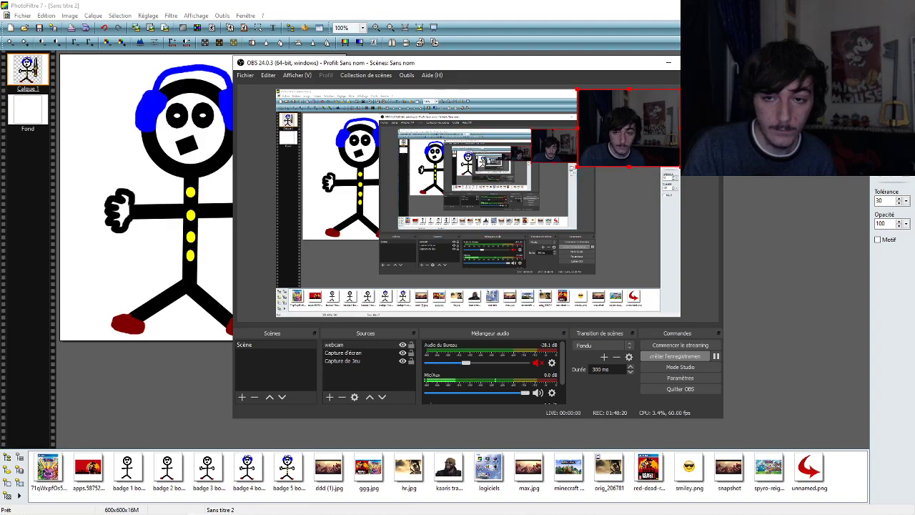
left_click(668, 62)
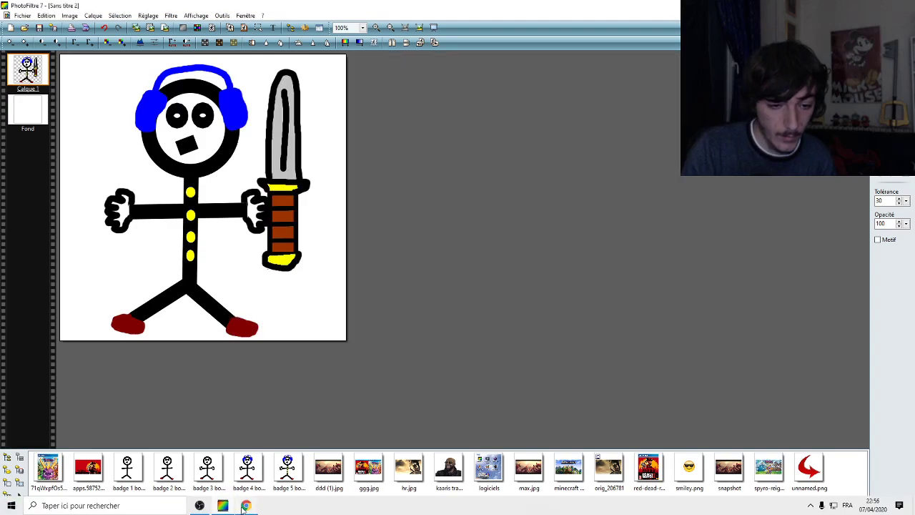
- Switch to Chrome to compare the finished sword with the medieval sword reference image, and return to PhotoFiltre
left_click(246, 505)
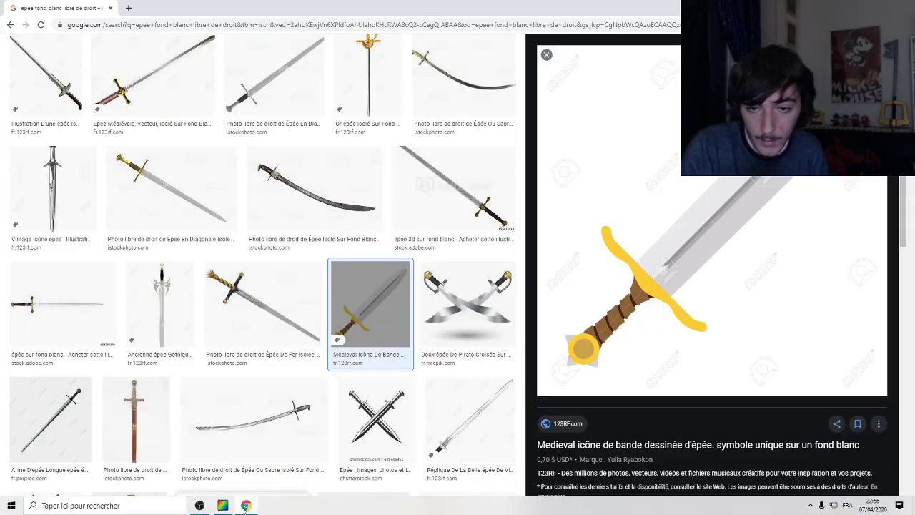
left_click(245, 505)
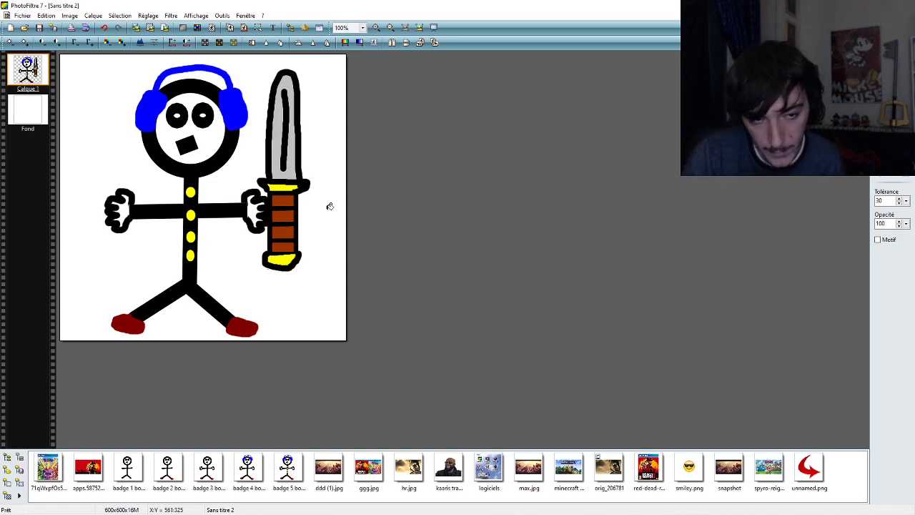
- Try a thick black brush zigzag down the outer side of the sword's handle, and undo it
right_click(28, 75)
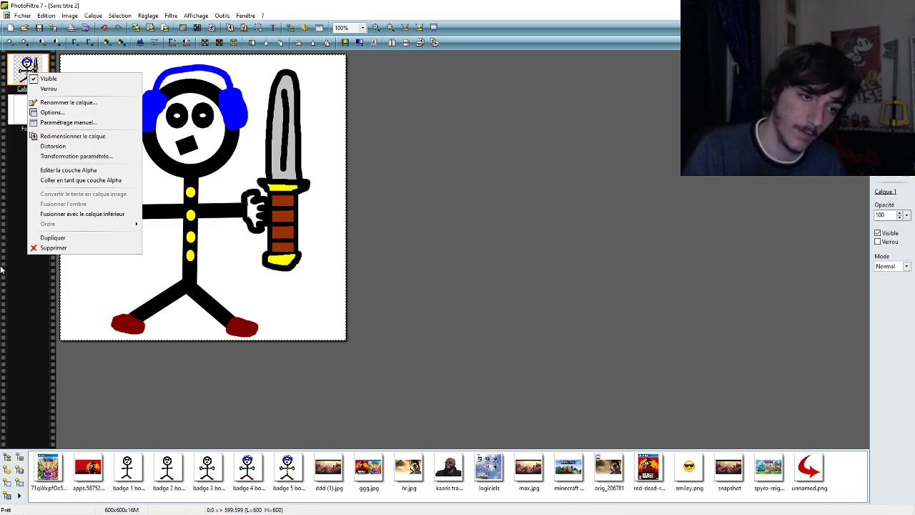
left_click(22, 325)
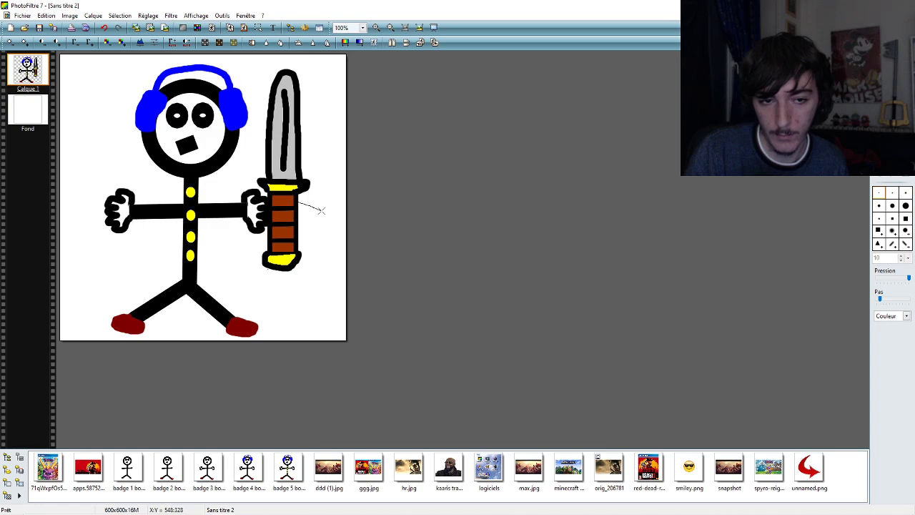
left_click(103, 28)
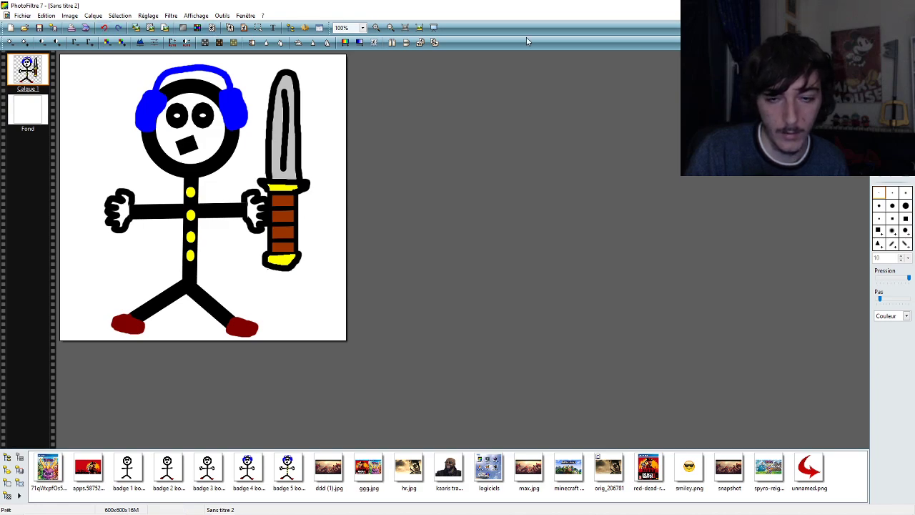
left_click(906, 205)
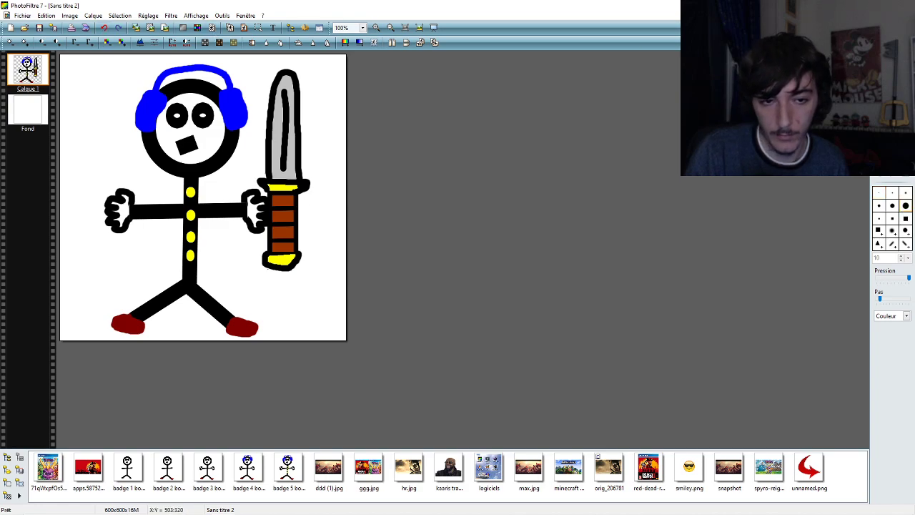
mouse_move(297, 207)
left_mouse_down()
mouse_move(313, 210)
mouse_move(301, 215)
mouse_move(314, 242)
mouse_move(297, 250)
left_mouse_up()
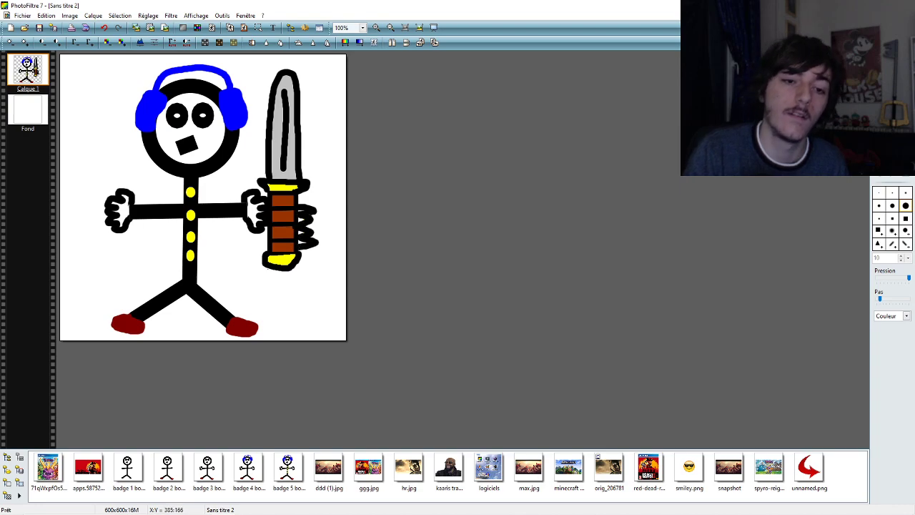
left_click(103, 28)
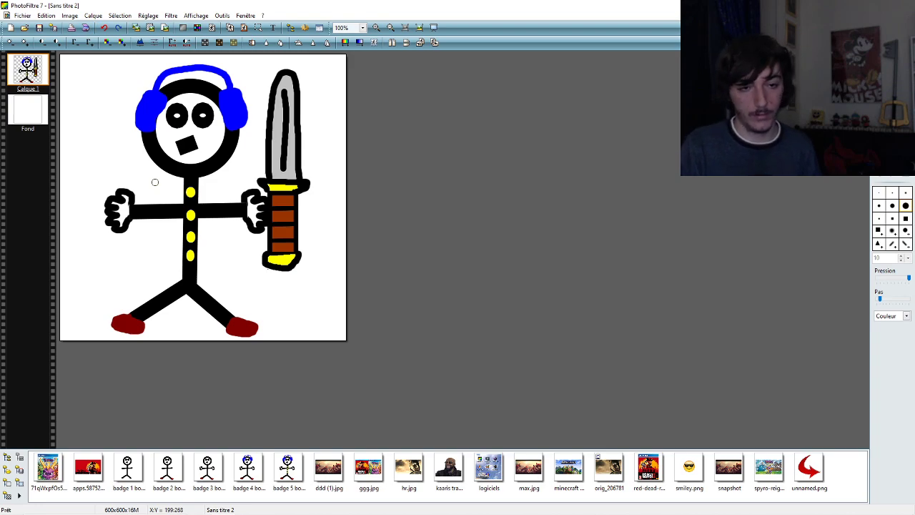
- Try several black brush outlines for spikes along the outer edge of the sword's blade, undoing each one
left_click_drag(298, 92, 333, 73)
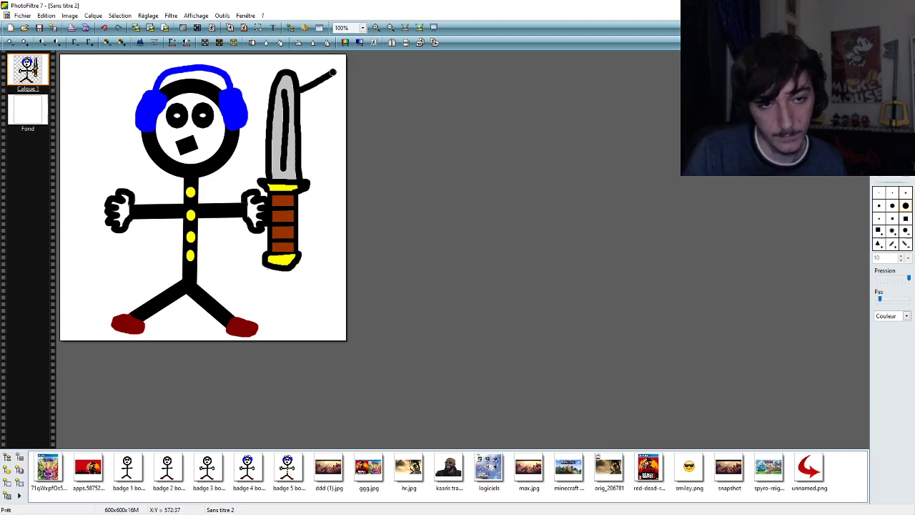
left_click(104, 28)
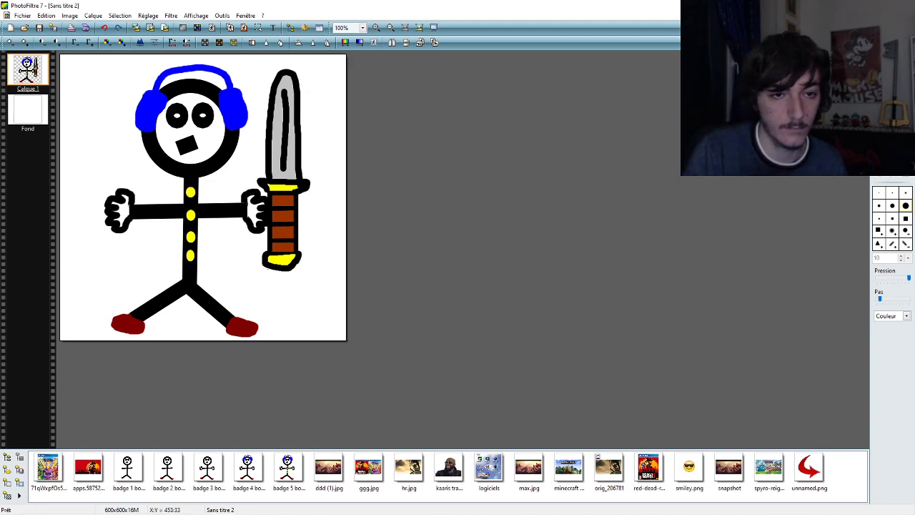
mouse_move(299, 82)
left_mouse_down()
mouse_move(309, 107)
mouse_move(296, 115)
mouse_move(316, 129)
mouse_move(297, 136)
mouse_move(307, 165)
left_mouse_up()
left_click(104, 28)
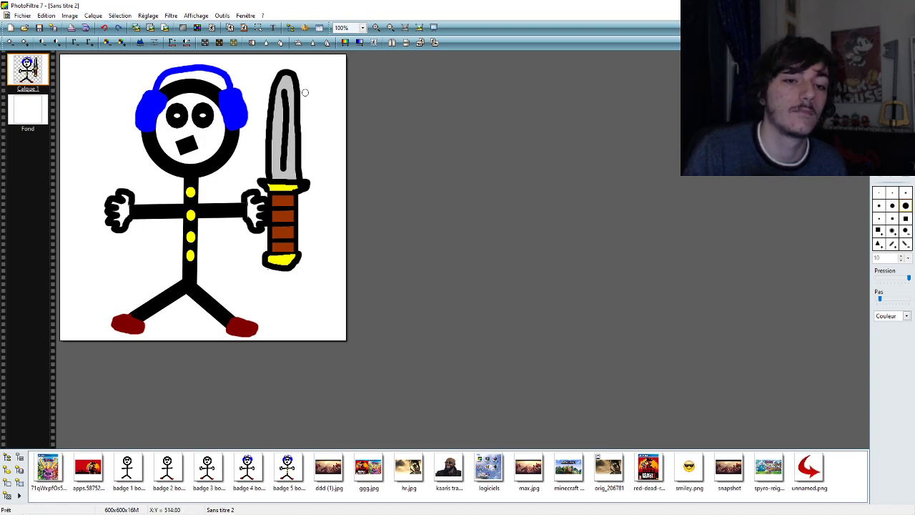
mouse_move(296, 88)
left_mouse_down()
mouse_move(319, 109)
mouse_move(301, 119)
mouse_move(318, 141)
mouse_move(300, 151)
mouse_move(323, 167)
mouse_move(304, 175)
left_mouse_up()
left_click(104, 28)
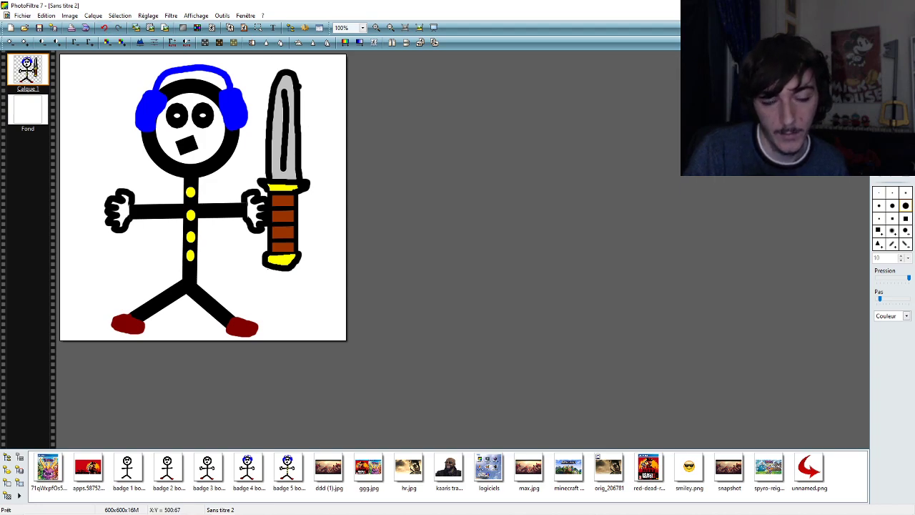
mouse_move(299, 84)
left_mouse_down()
mouse_move(296, 116)
mouse_move(315, 149)
mouse_move(289, 165)
left_mouse_up()
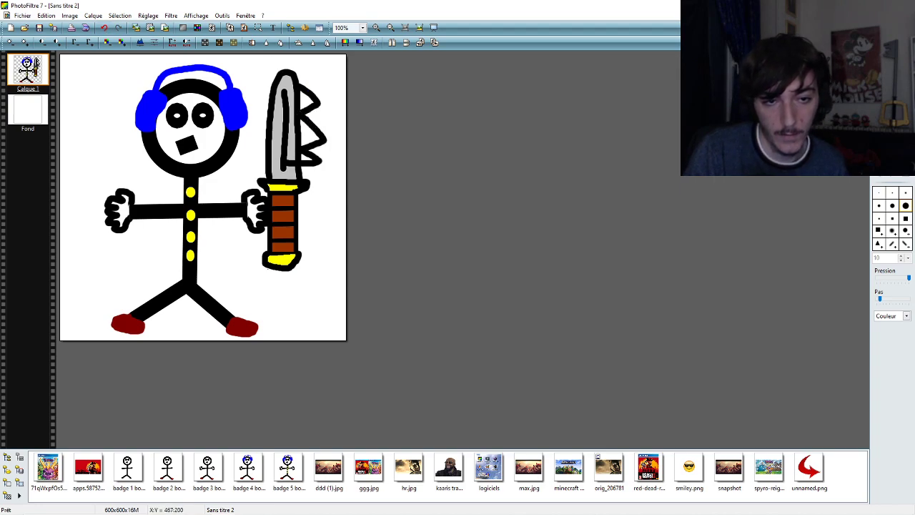
left_click(104, 28)
- Draw a jagged row of teeth along the blade's outer edge, preview the figure at 10% and 100%, and undo the teeth
mouse_move(298, 83)
left_mouse_down()
mouse_move(300, 105)
mouse_move(314, 116)
mouse_move(300, 132)
mouse_move(302, 152)
mouse_move(314, 163)
mouse_move(297, 173)
left_mouse_up()
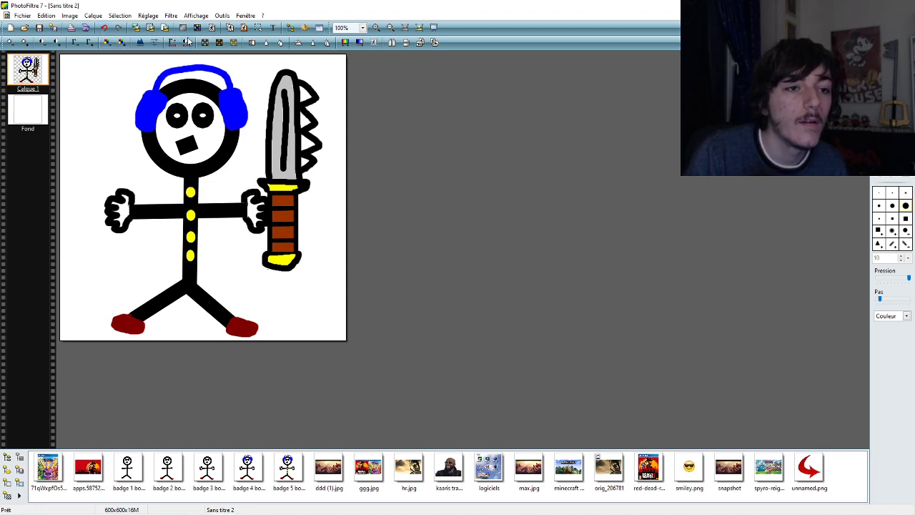
left_click(362, 27)
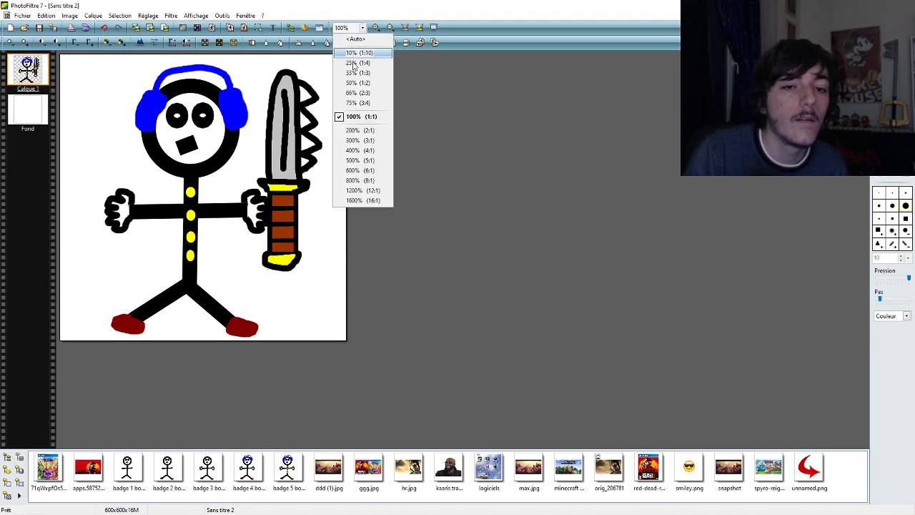
left_click(361, 51)
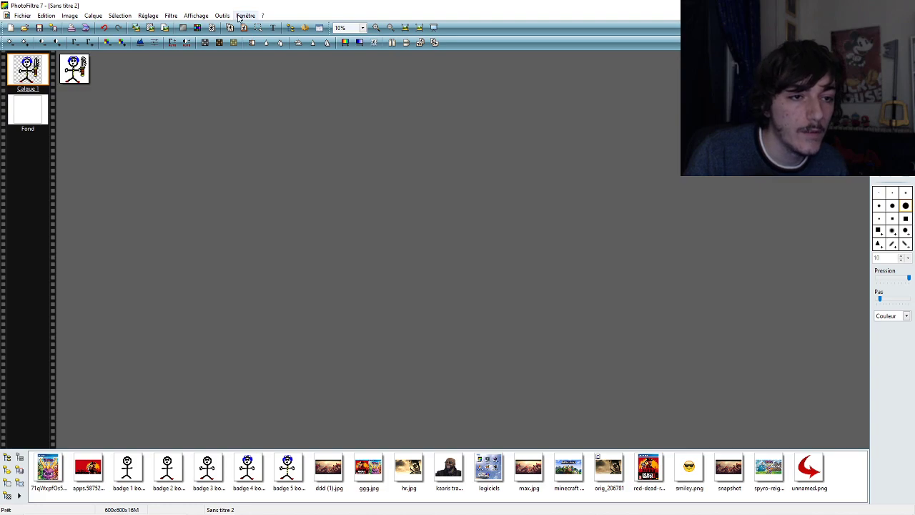
left_click(363, 29)
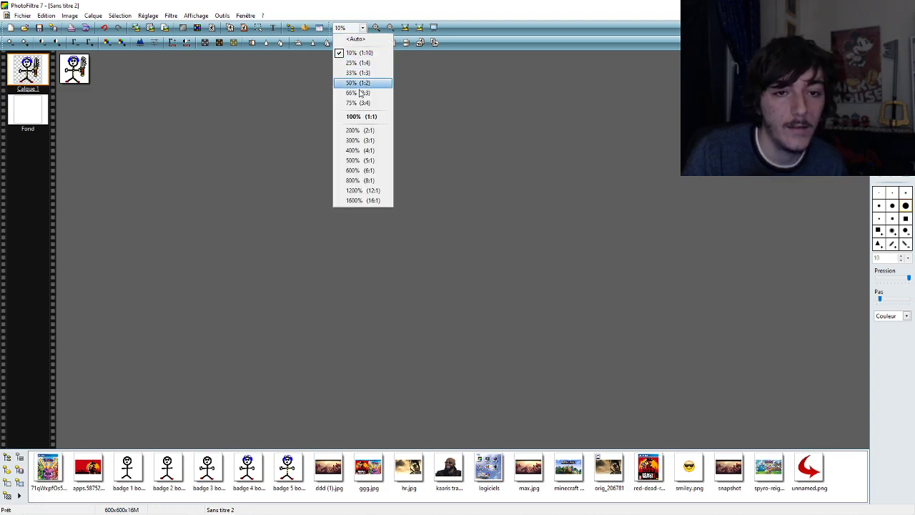
left_click(358, 115)
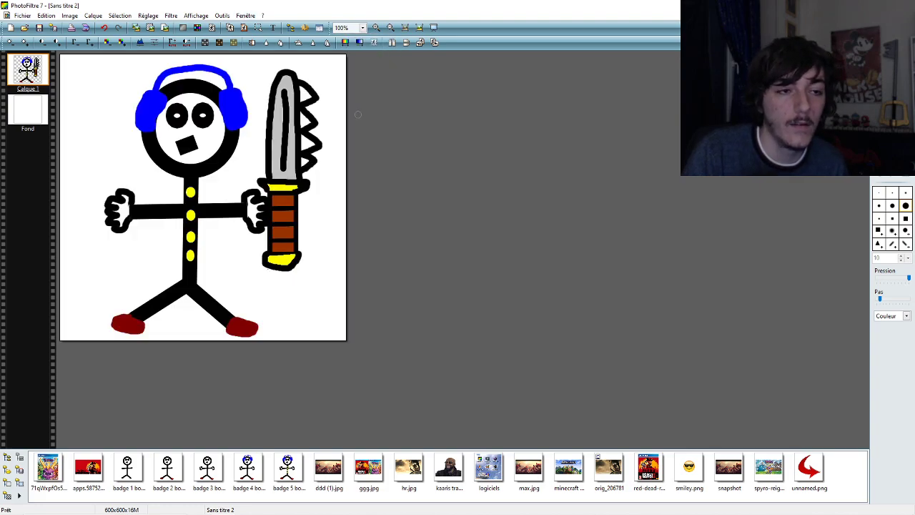
left_click(103, 27)
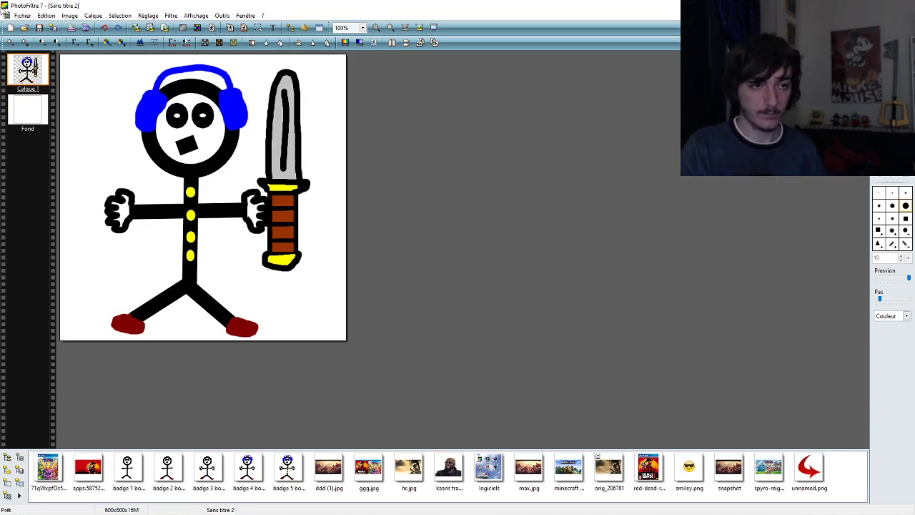
- Merge Calque 1 into the layer below and make the white area around the figure transparent with automatic transparency
right_click(25, 74)
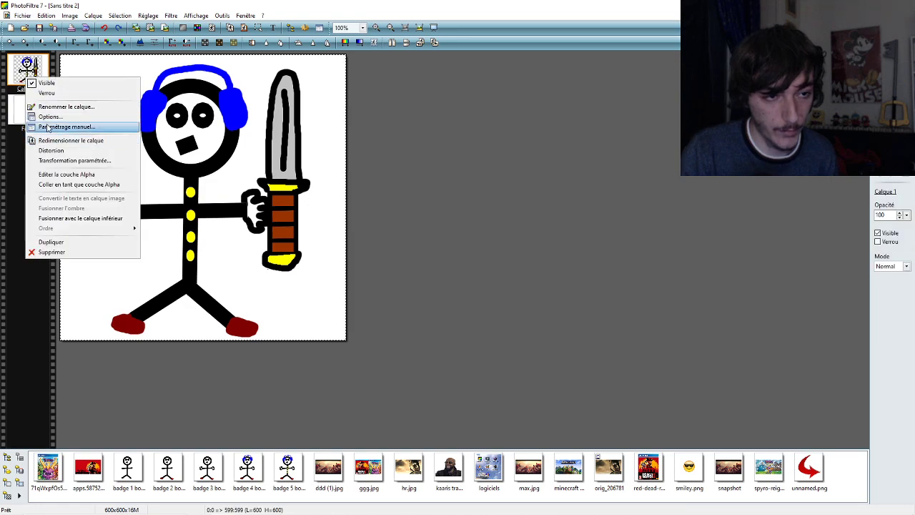
left_click(58, 220)
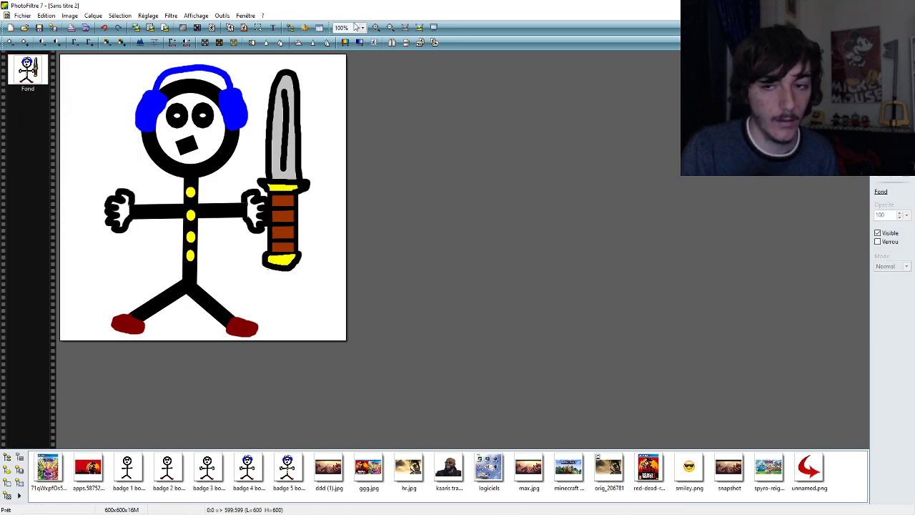
left_click(892, 72)
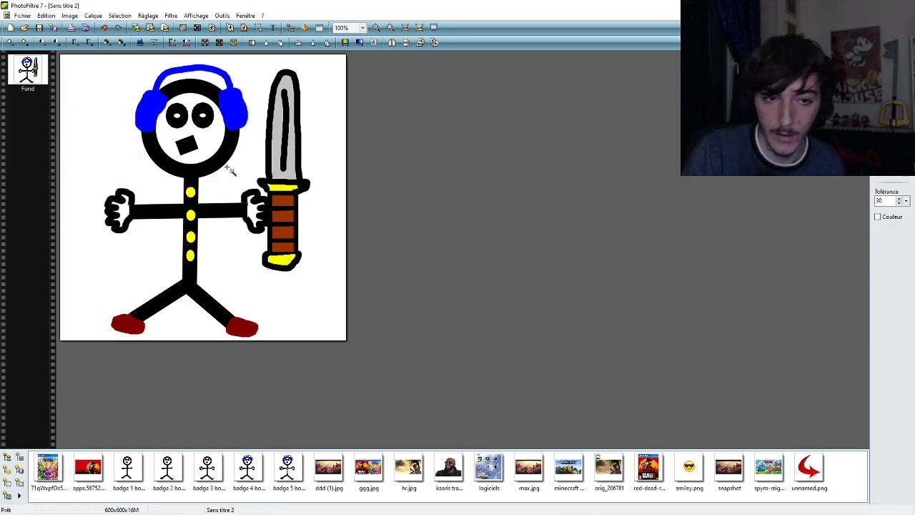
left_click(116, 173)
left_click(72, 18)
mouse_move(107, 161)
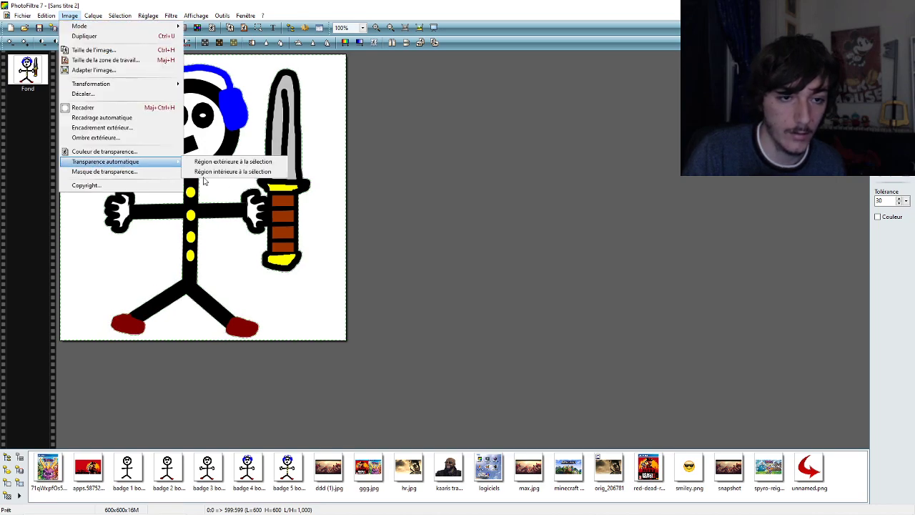
left_click(239, 173)
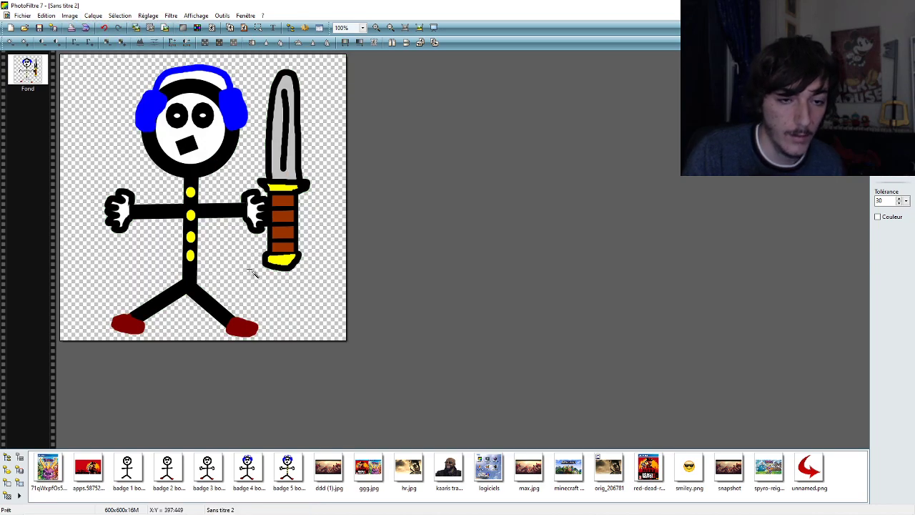
- Save the image to the desktop as a PNG named "badge 6 bonhomme rajouter bouclier", accepting the export options
left_click(22, 16)
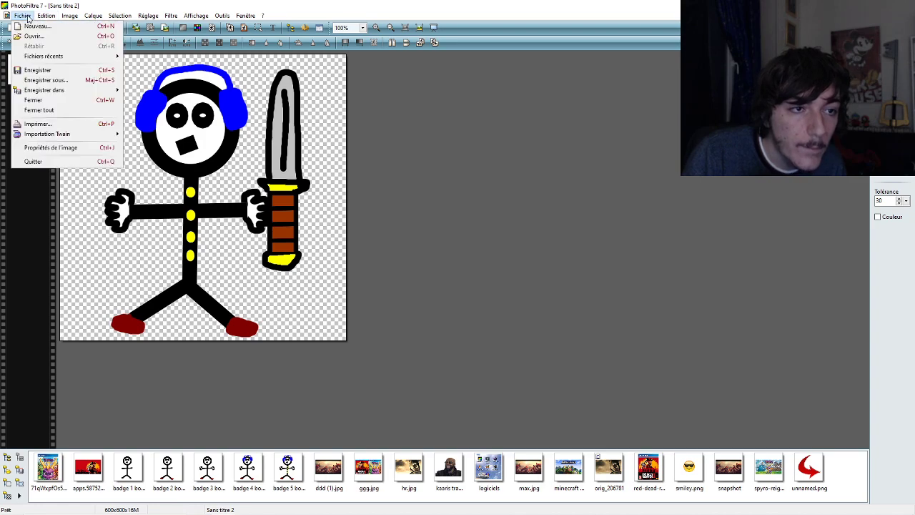
left_click(54, 81)
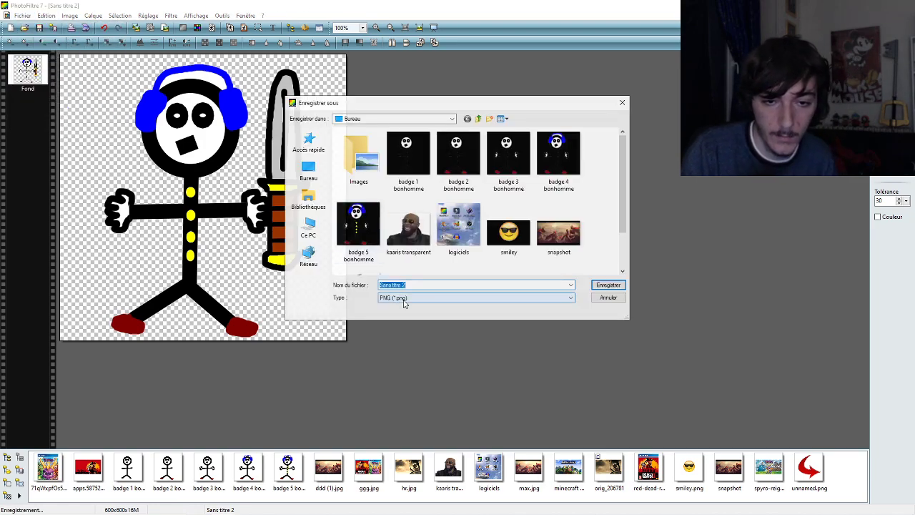
type("ba")
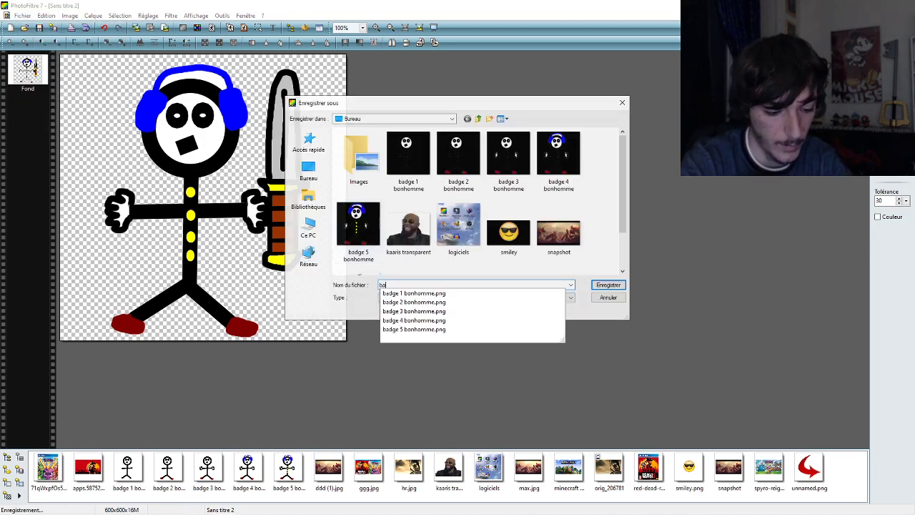
type("dge 6 bonhomme rajouter bouc")
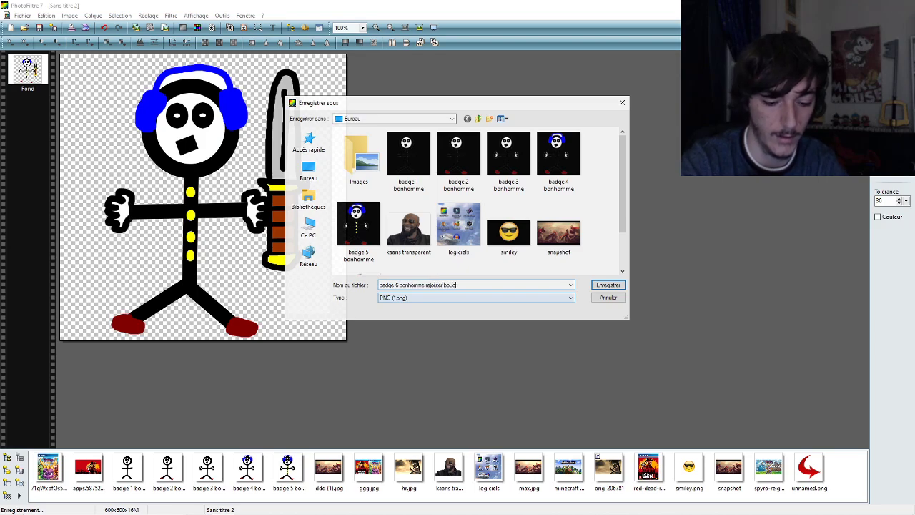
type("ier")
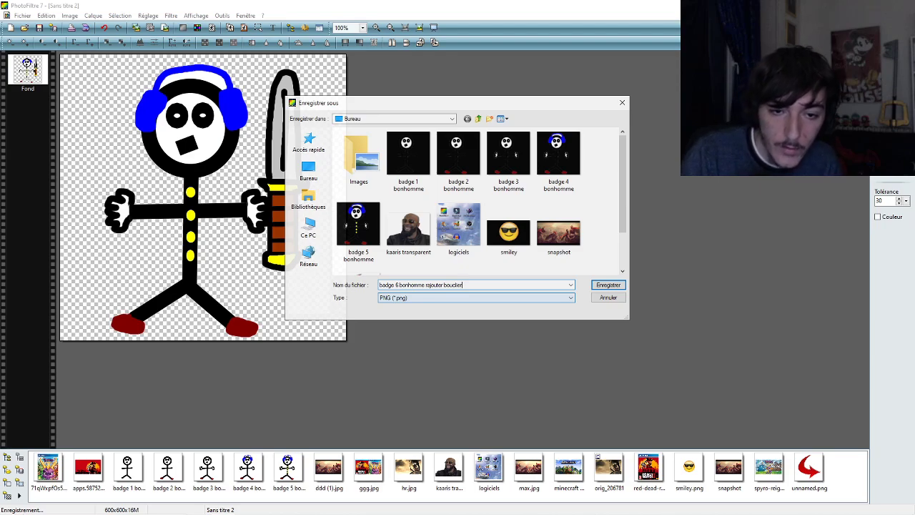
left_click(609, 285)
left_click(488, 276)
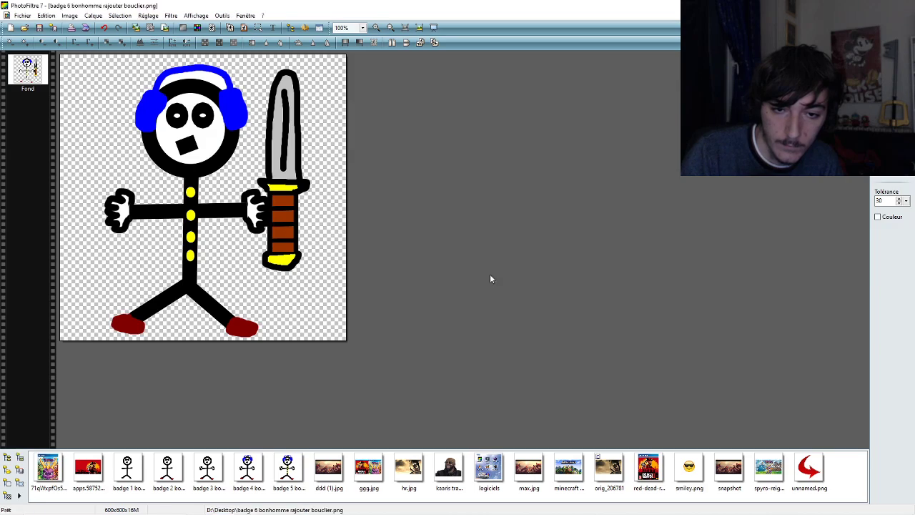
- Close PhotoFiltre and clear the Chrome window away to get back to the desktop
key("super+d")
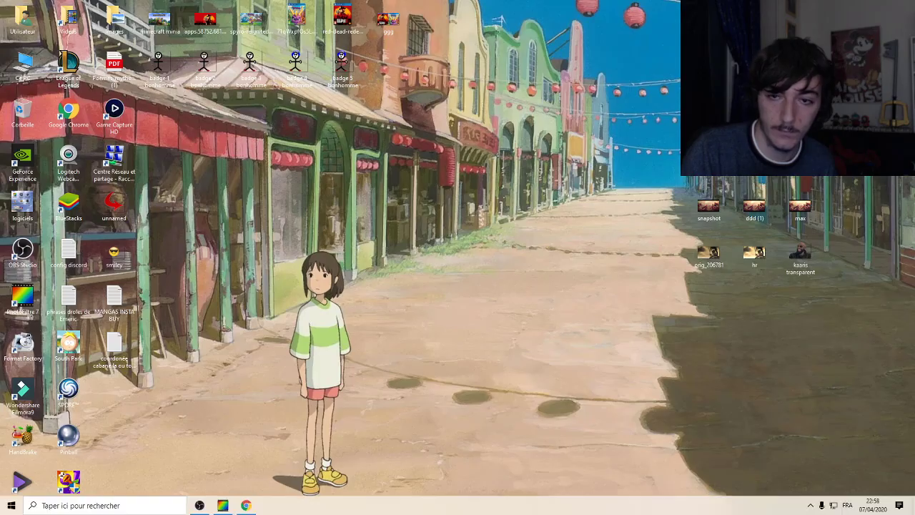
left_click(245, 506)
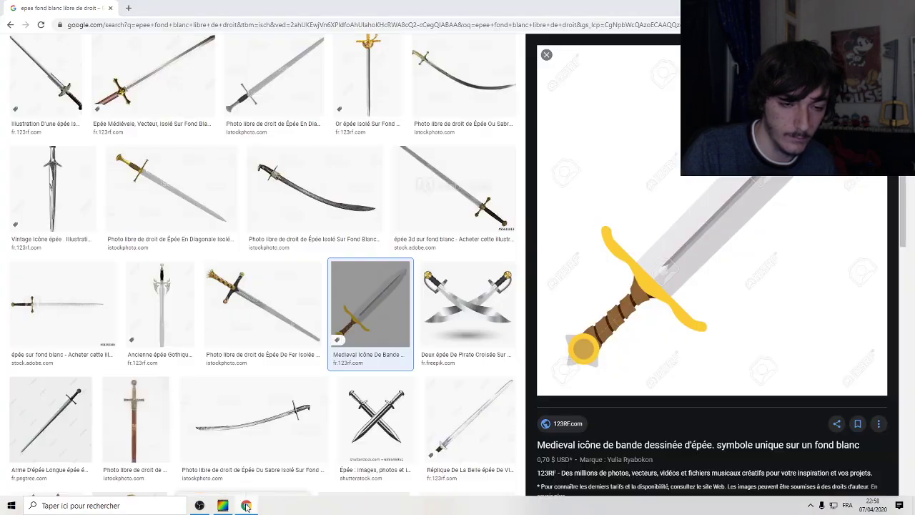
right_click(243, 503)
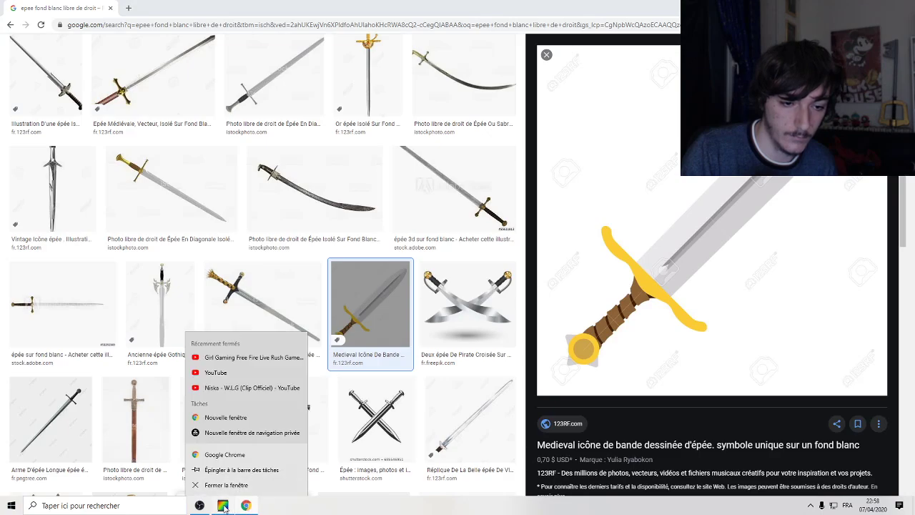
right_click(223, 507)
left_click(214, 485)
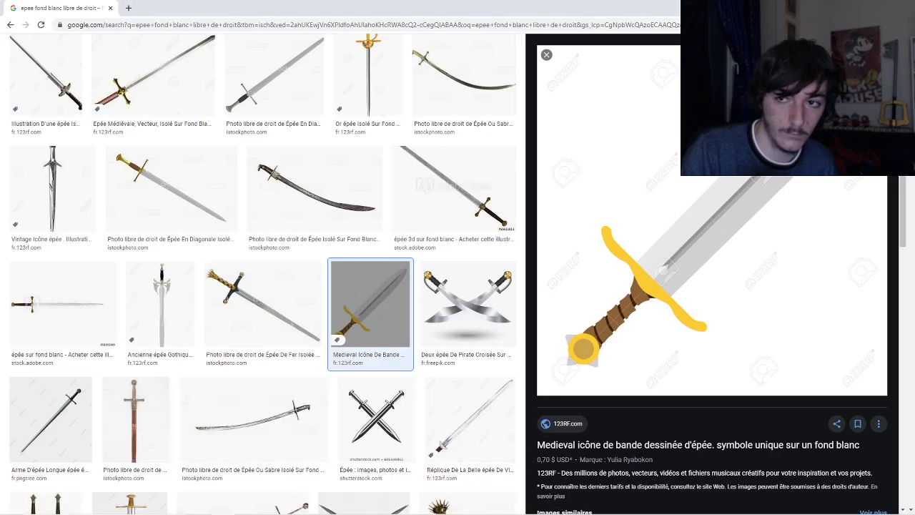
left_click(222, 505)
- Place the badge 6 file beside badge 5 on the desktop and check it in Photos, closing the viewer again
left_click_drag(113, 389, 399, 78)
double_click(398, 76)
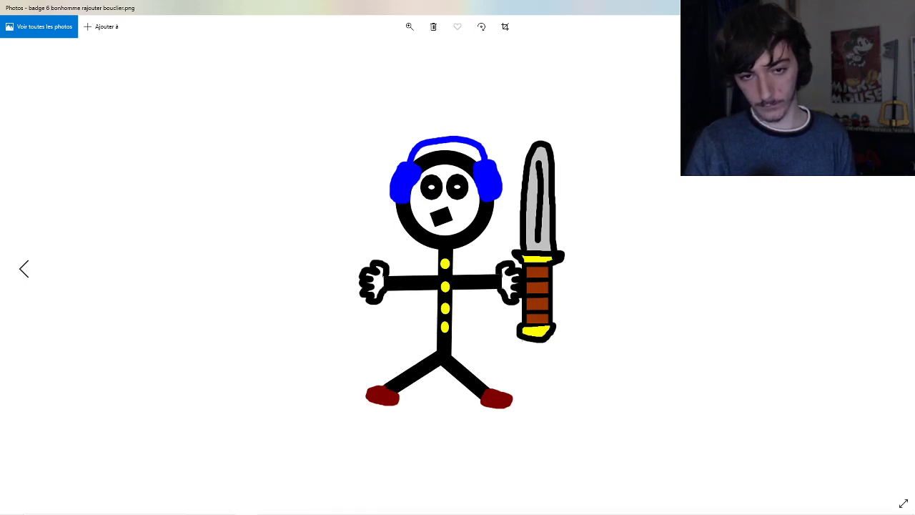
key("alt+F4")
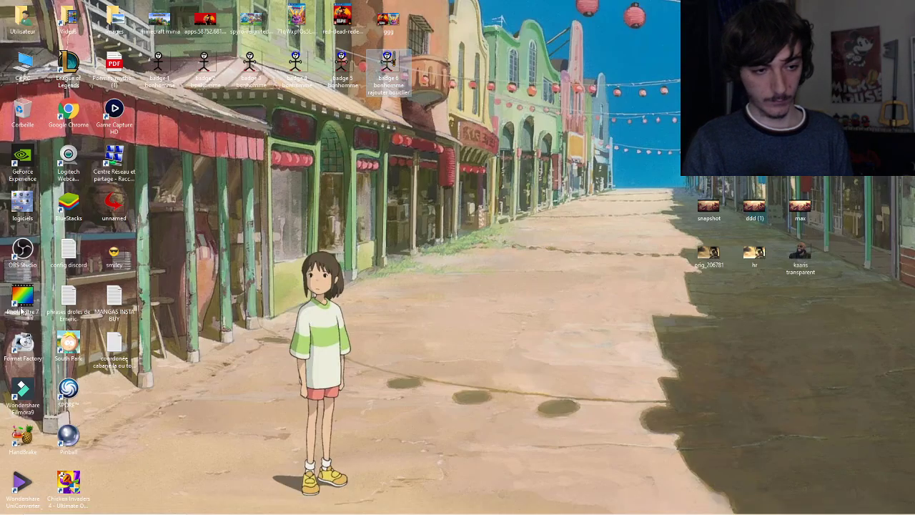
- Start PhotoFiltre 7 again from the desktop
double_click(22, 296)
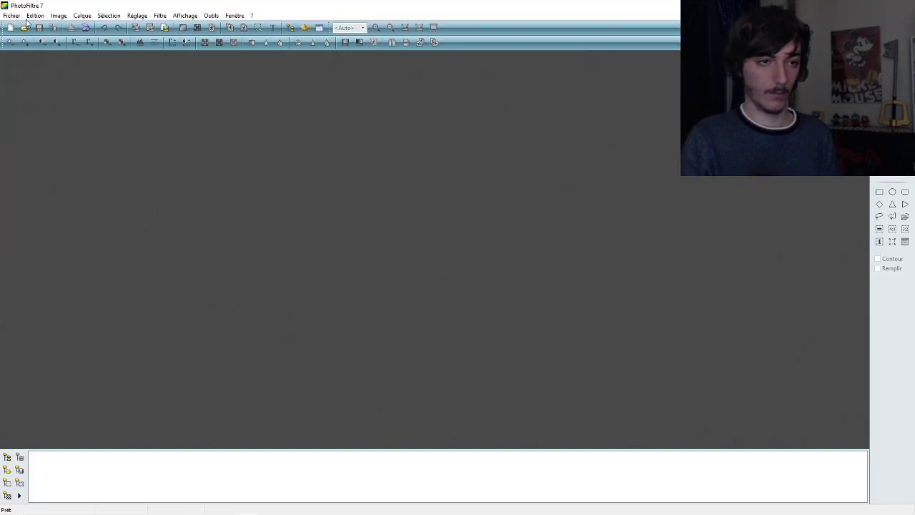
- Open the badge 6 bonhomme image from the desktop, copy its whole content and close it
left_click(24, 27)
scroll(503, 205, "down", 3)
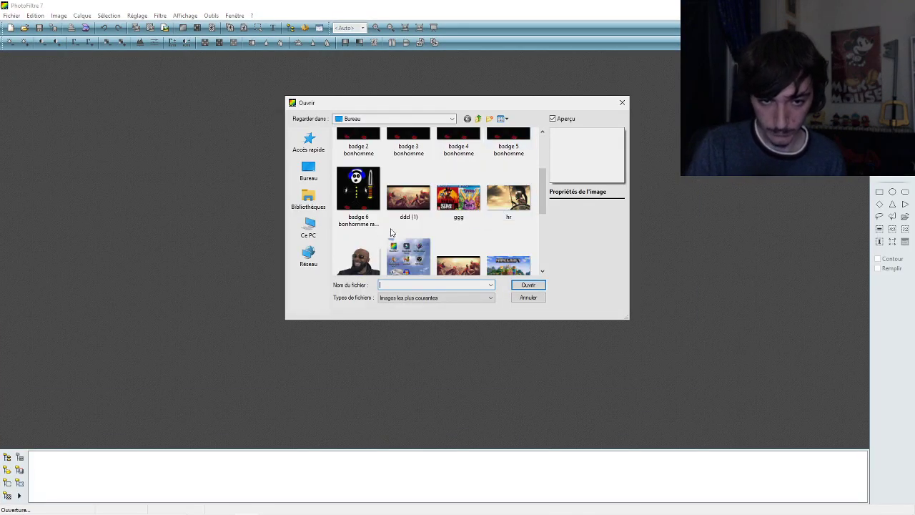
double_click(358, 185)
left_click(109, 15)
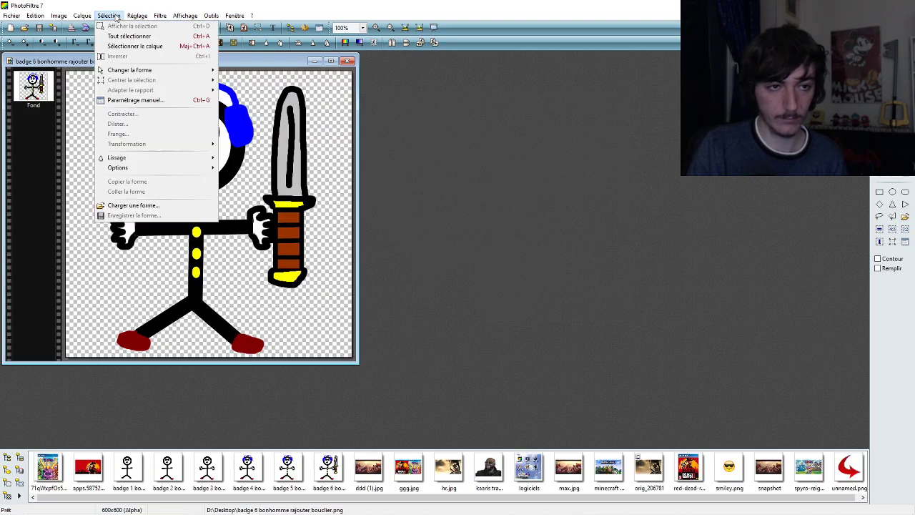
left_click(118, 34)
right_click(167, 170)
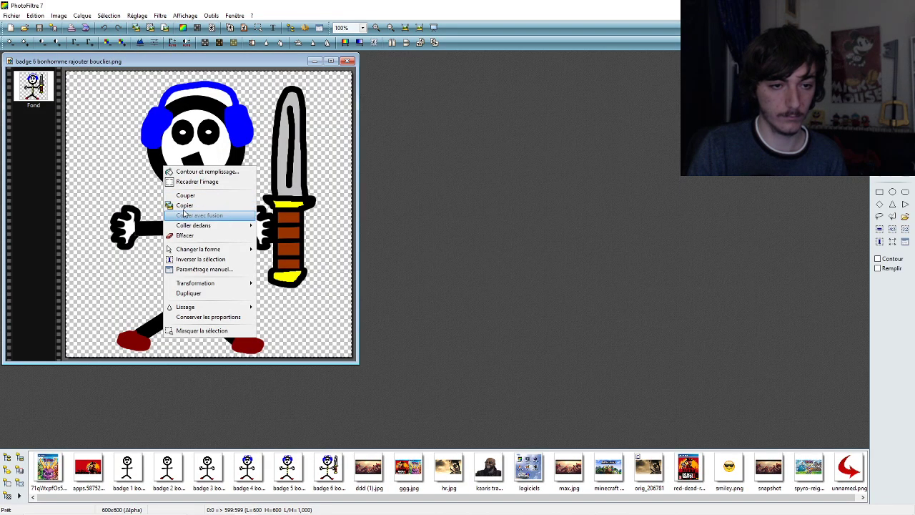
left_click(185, 205)
key("ctrl+w")
- Create a new 600 by 600 pixel image with a white background, paste the copied figure into it and maximize the image window
left_click(24, 28)
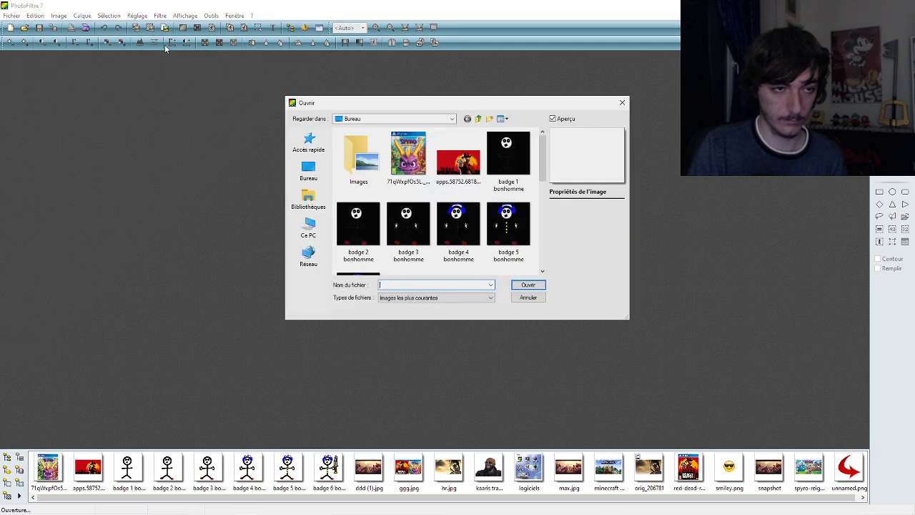
left_click(622, 102)
left_click(10, 27)
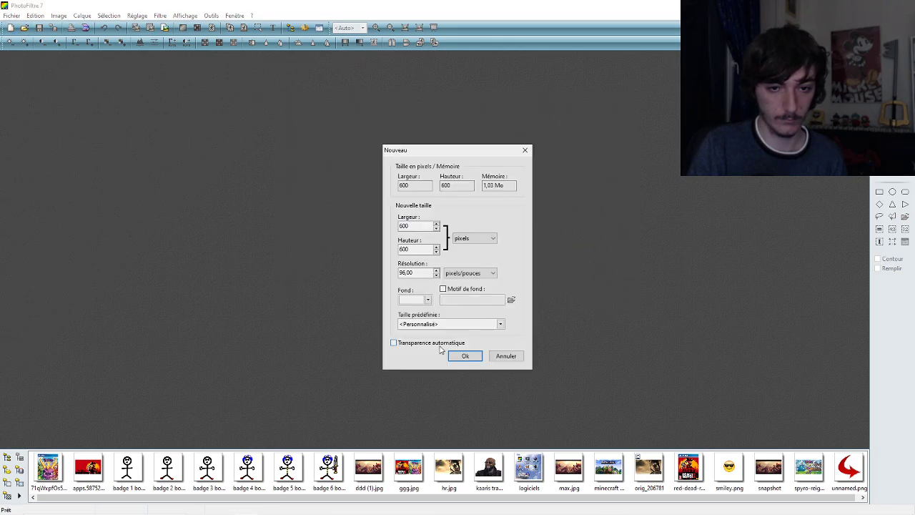
left_click(463, 356)
right_click(140, 191)
left_click(161, 248)
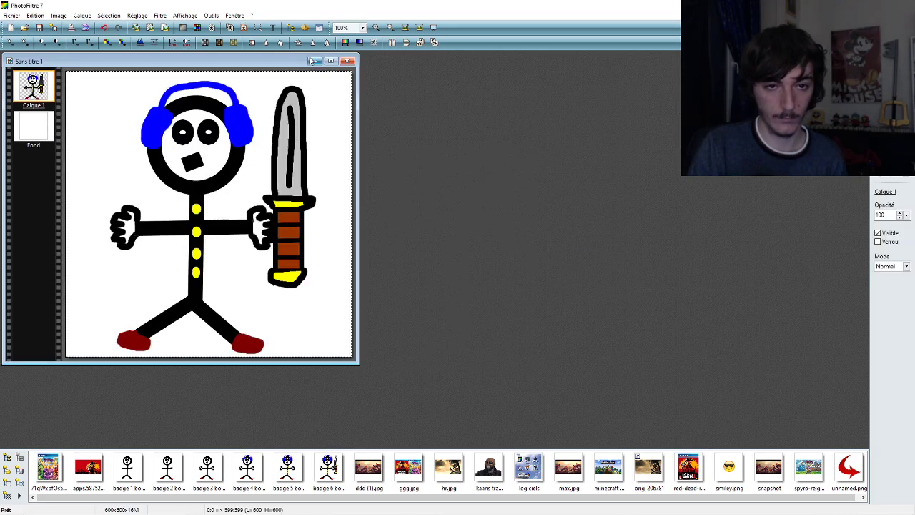
left_click(330, 61)
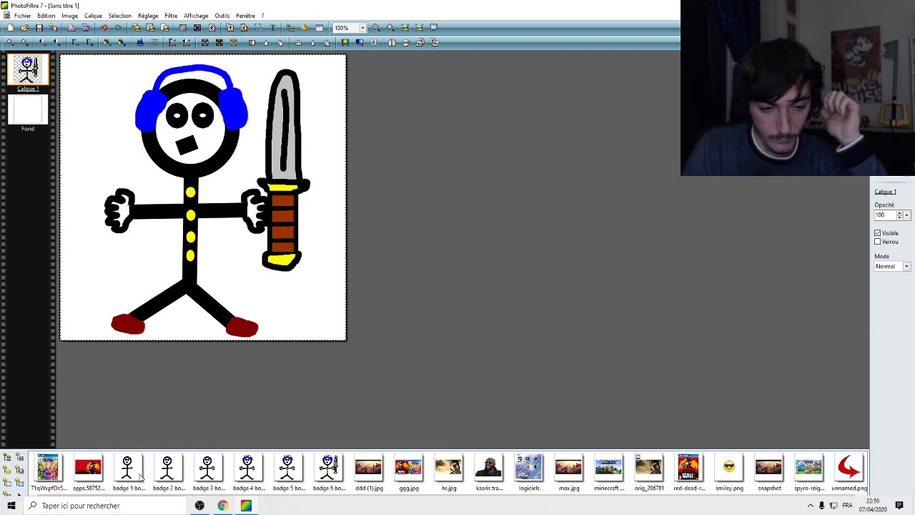
- Switch to Chrome, close the enlarged sword picture and search Google Images for "bouclier"
left_click(222, 505)
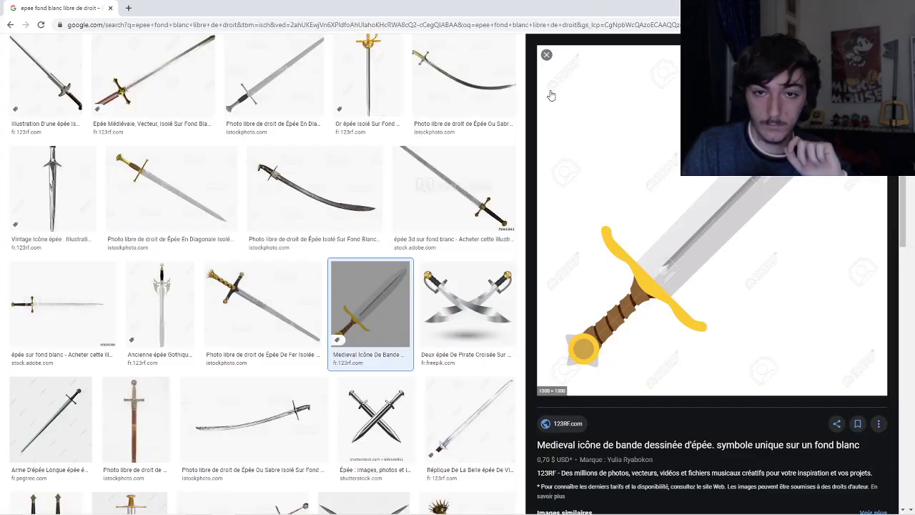
left_click(546, 55)
triple_click(165, 53)
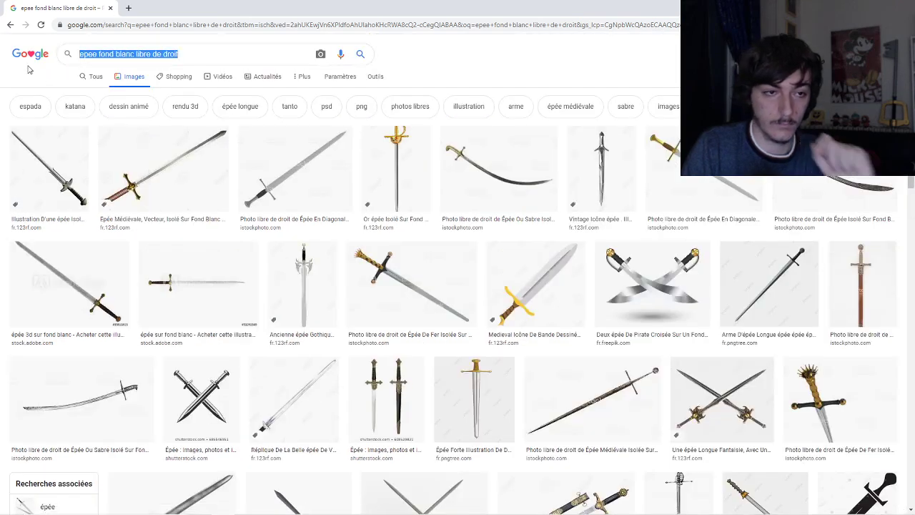
type("bouc")
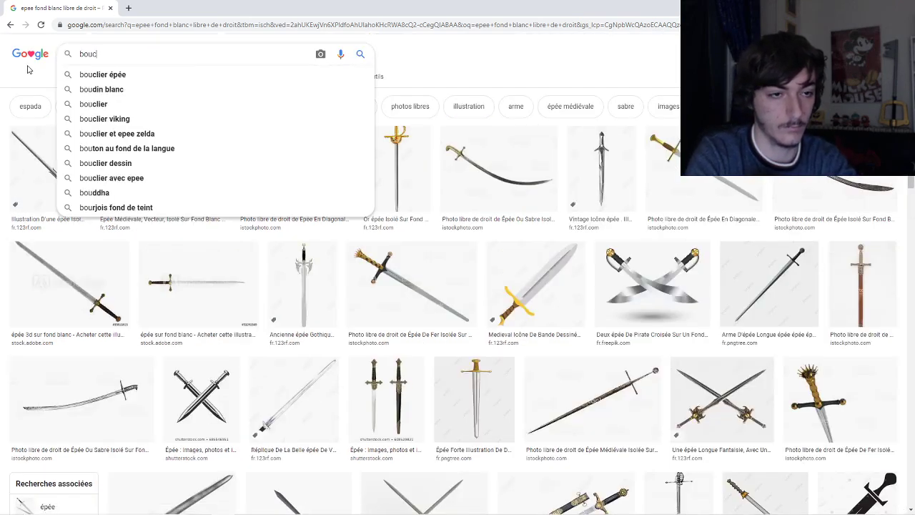
type("lier")
key("Return")
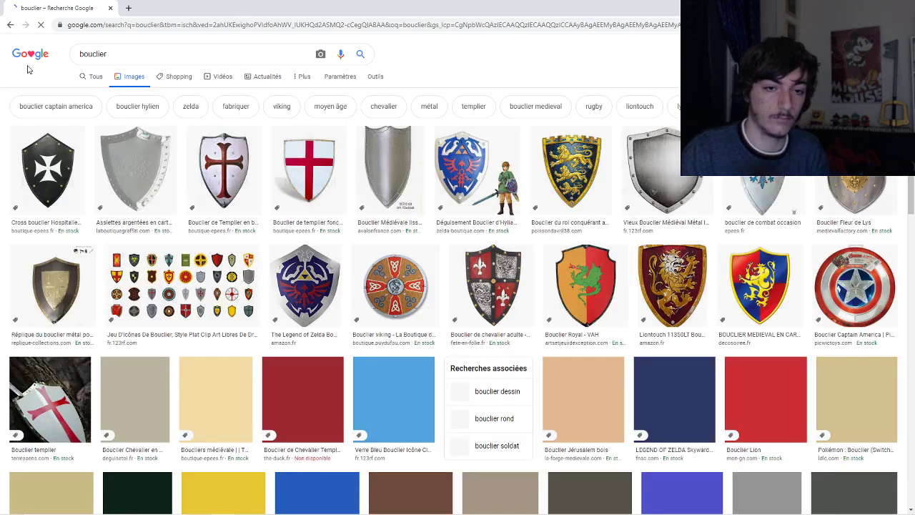
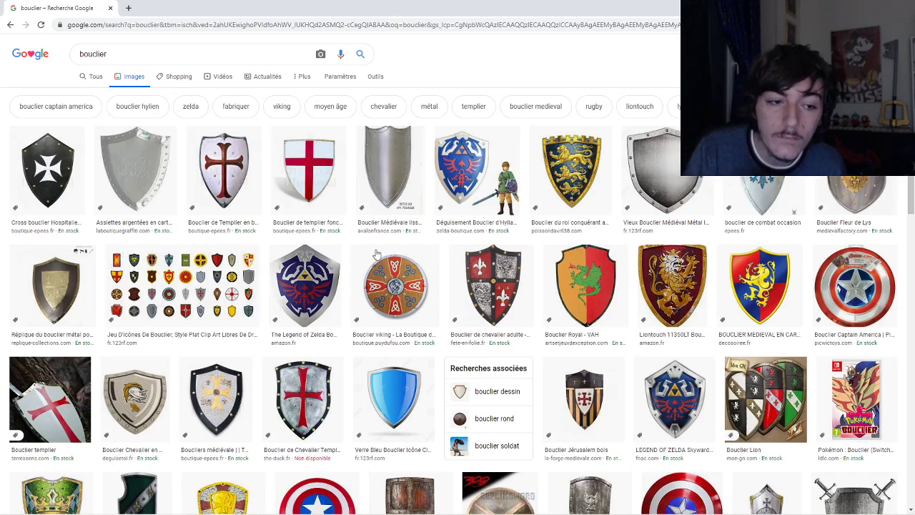
- Refine the image search to "bouclier rond" for round shield references
mouse_move(263, 512)
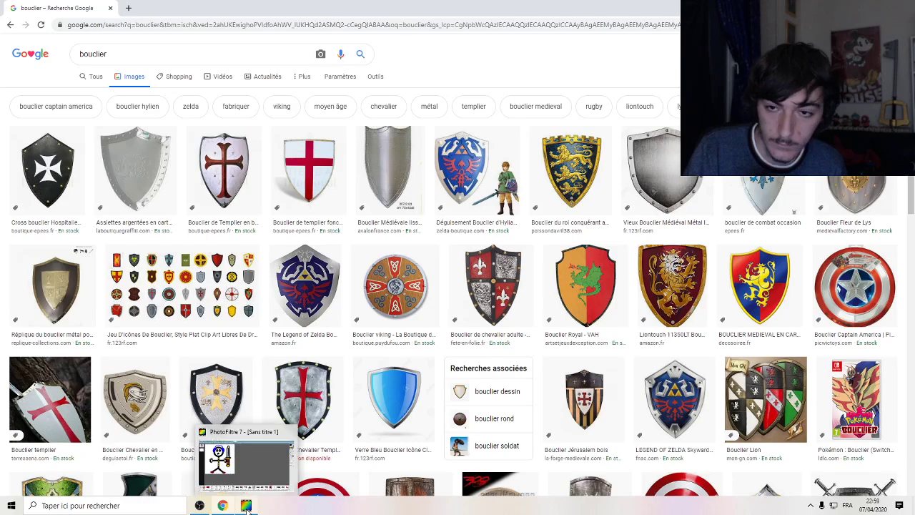
left_click(168, 50)
type("rond")
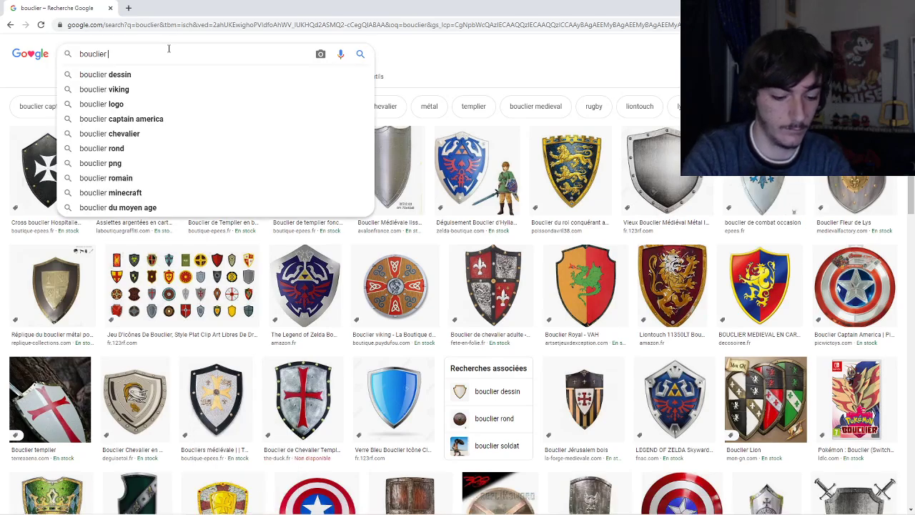
key("Return")
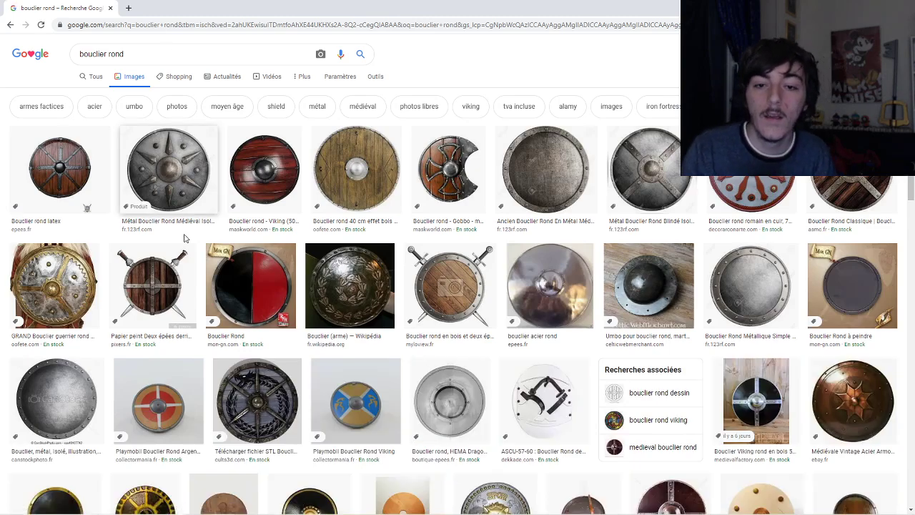
- Switch back to PhotoFiltre, turn on the Contour option for shapes and check the round shield references in Chrome once more
mouse_move(281, 508)
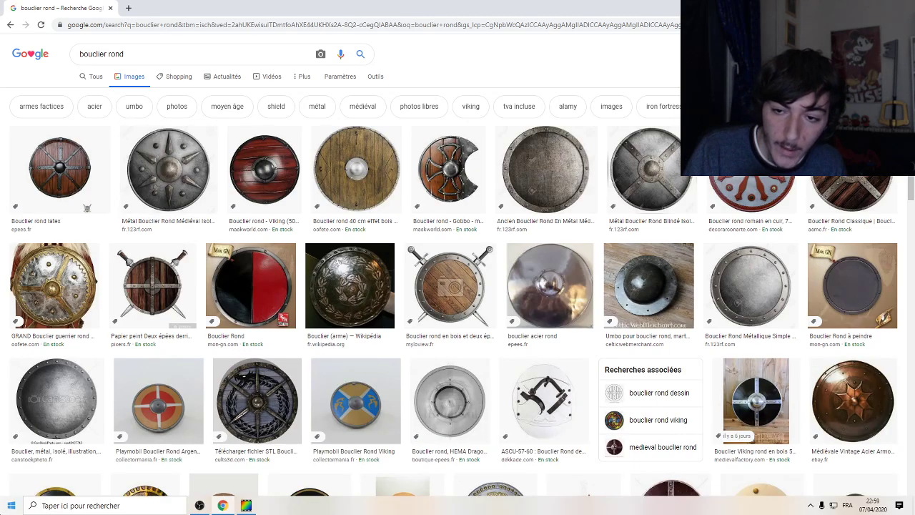
left_click(246, 505)
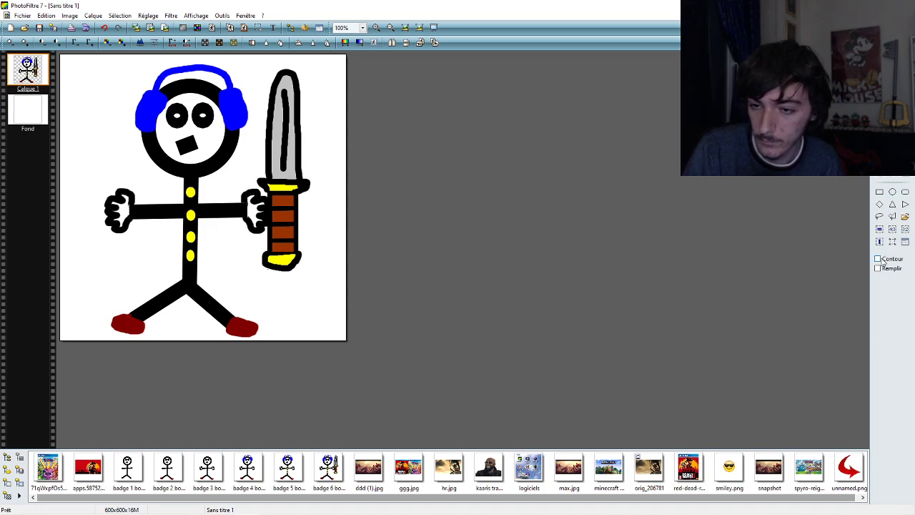
left_click(877, 259)
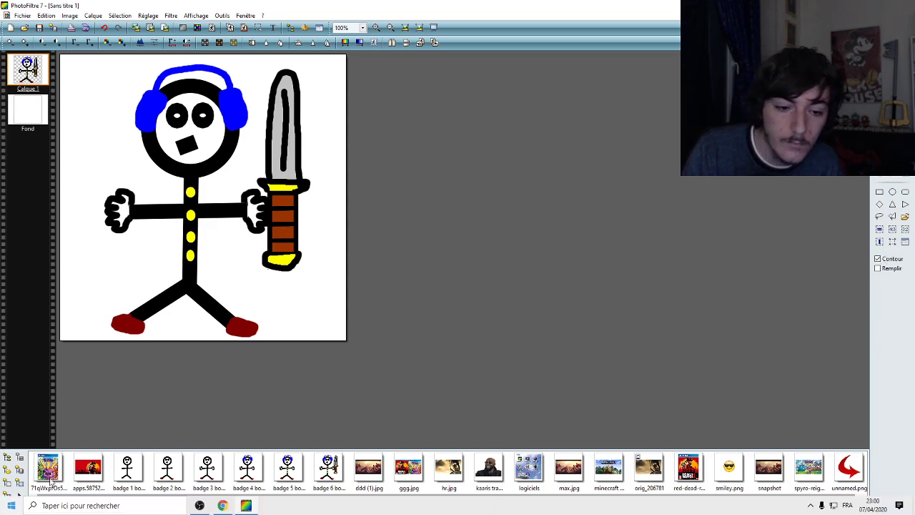
left_click(223, 505)
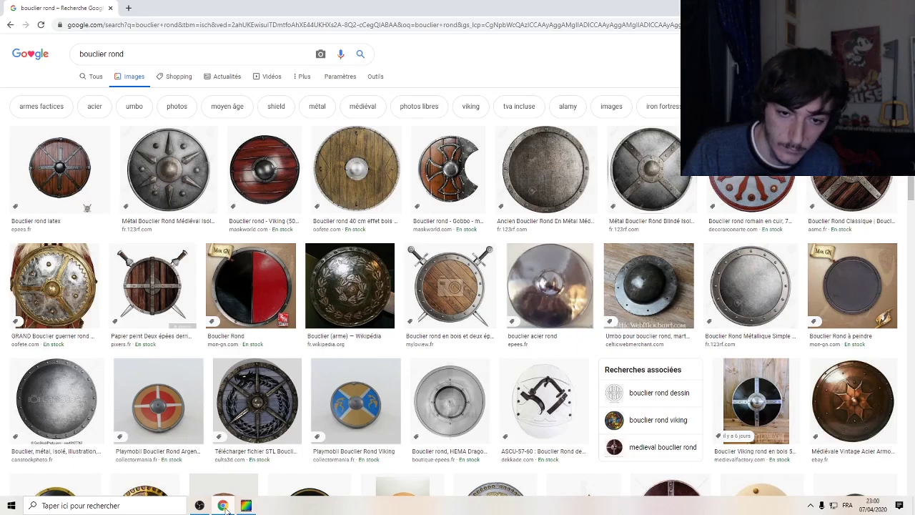
left_click(223, 505)
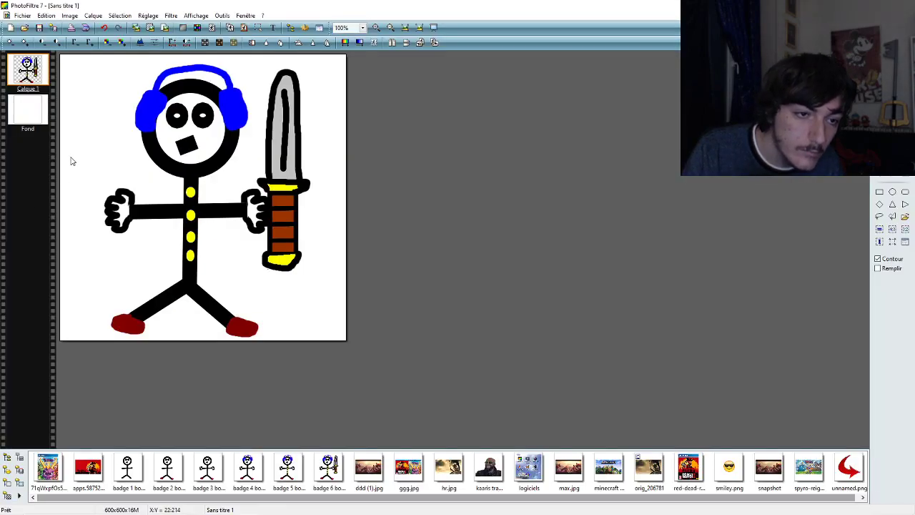
- Try several elliptical shield outlines, about 102 to 194 px wide, at the figure's empty hand, undoing each one
left_click_drag(68, 156, 136, 235)
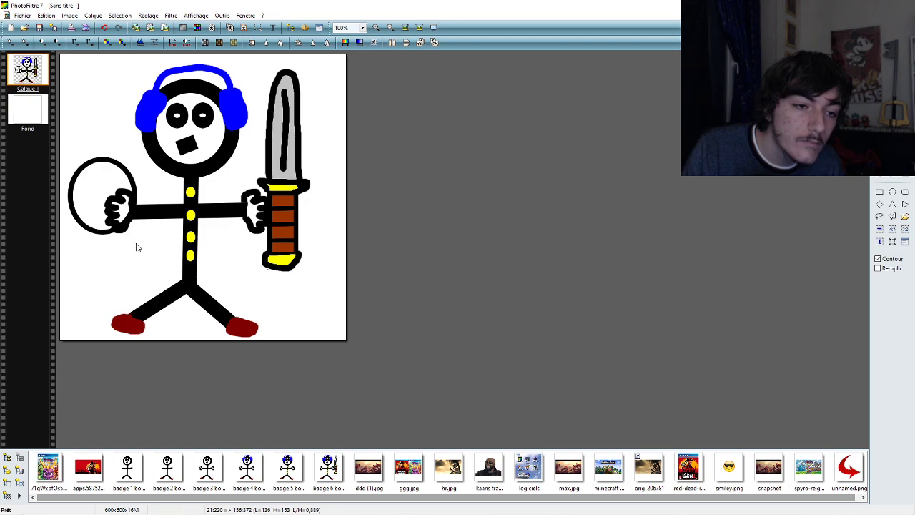
left_click(105, 28)
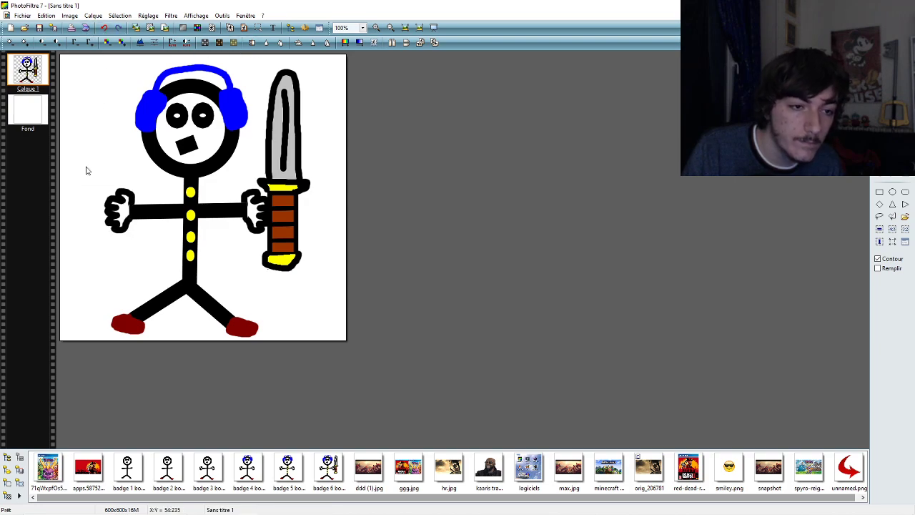
left_click_drag(70, 165, 152, 258)
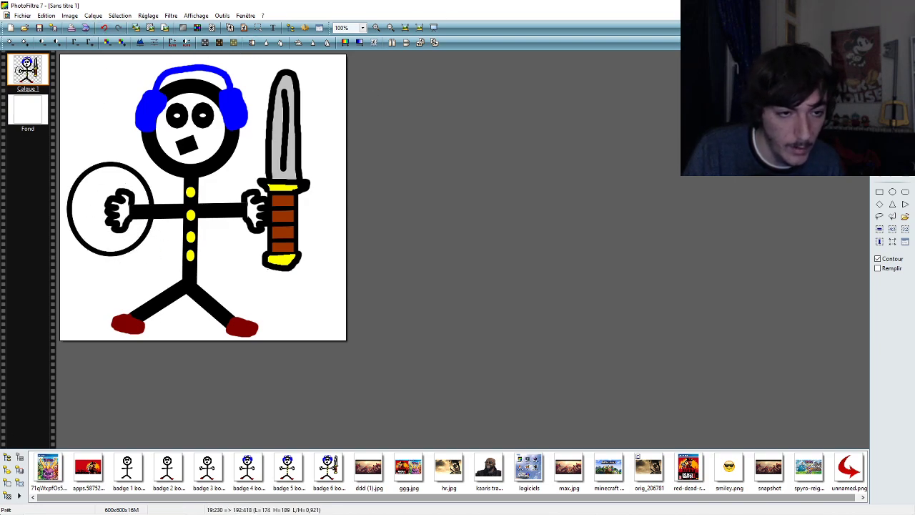
left_click(103, 28)
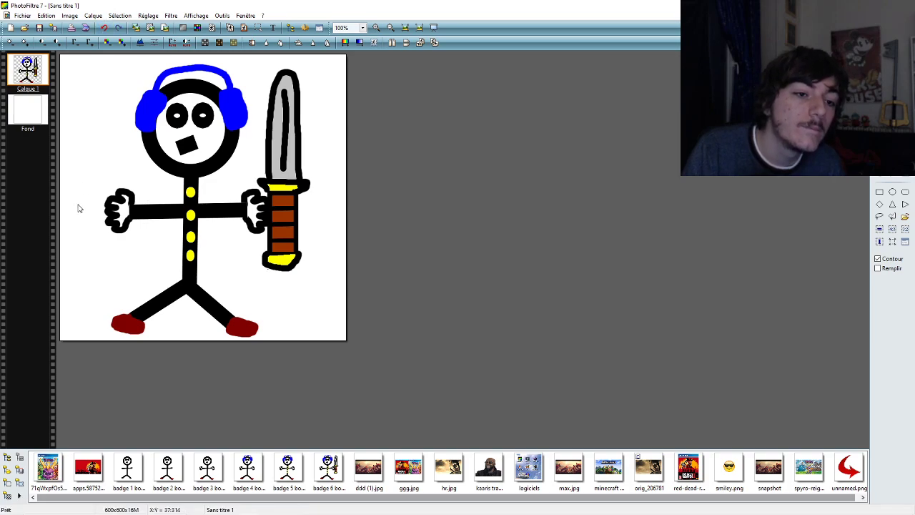
mouse_move(65, 163)
left_mouse_down()
mouse_move(159, 253)
mouse_move(114, 245)
left_mouse_up()
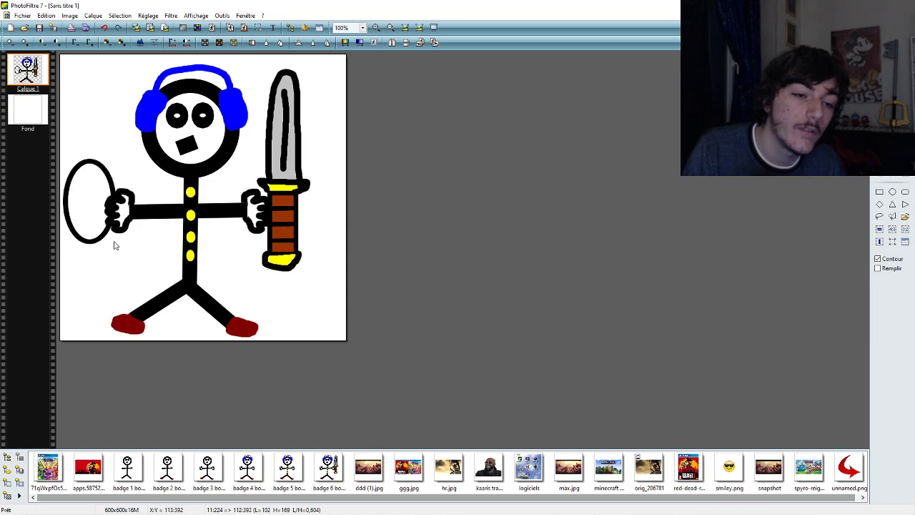
left_click(104, 28)
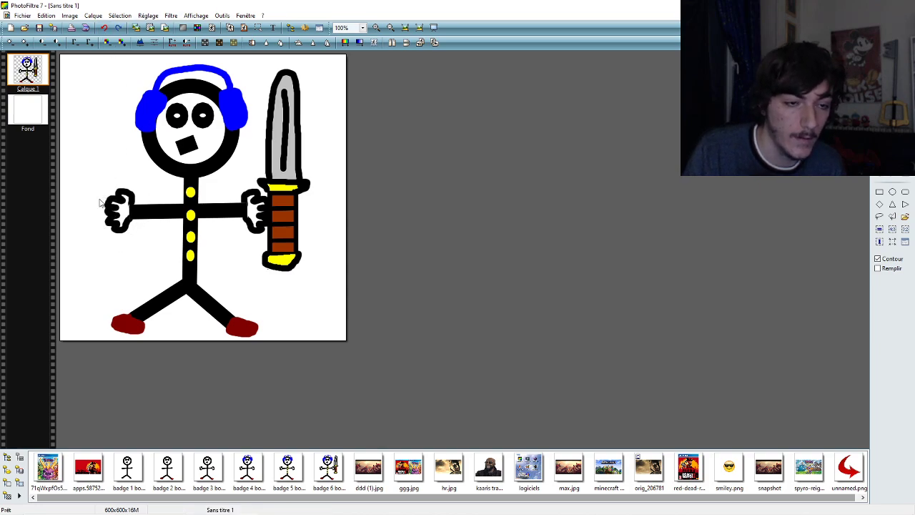
left_click_drag(81, 160, 156, 254)
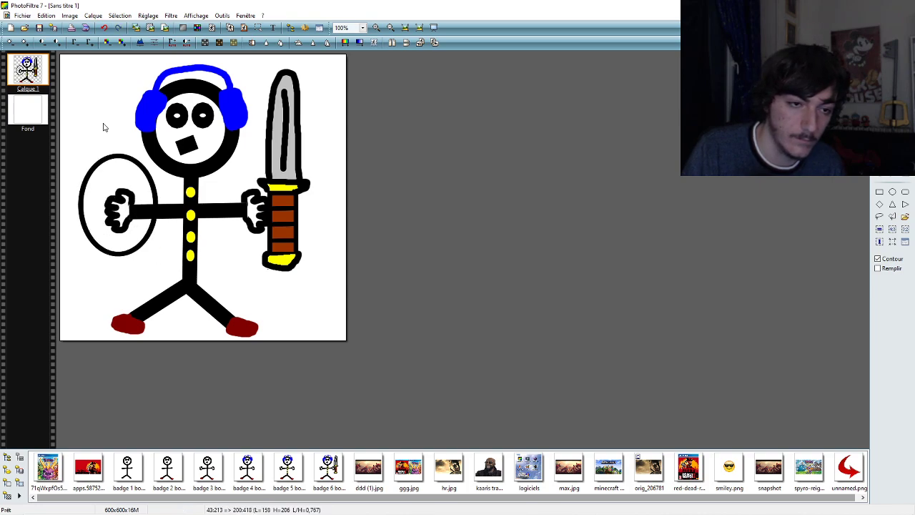
left_click(103, 31)
left_click_drag(70, 160, 162, 254)
left_click(105, 28)
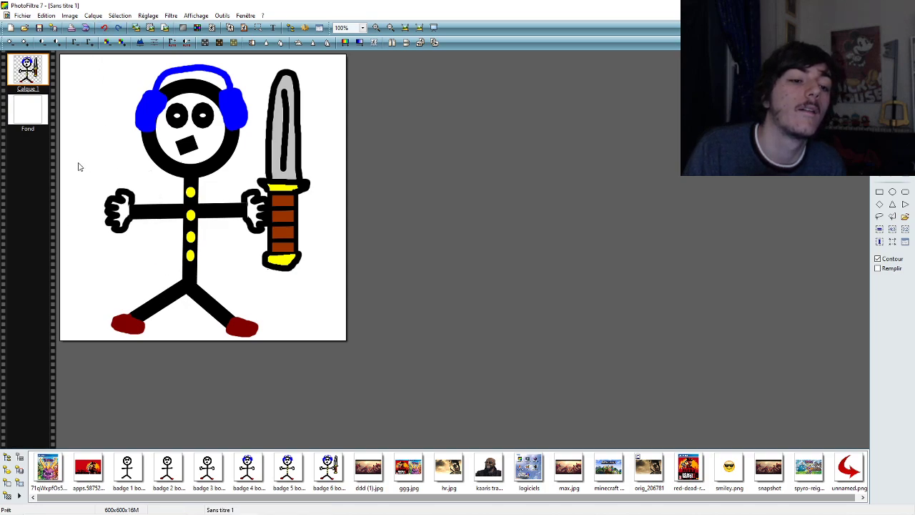
left_click_drag(72, 166, 162, 262)
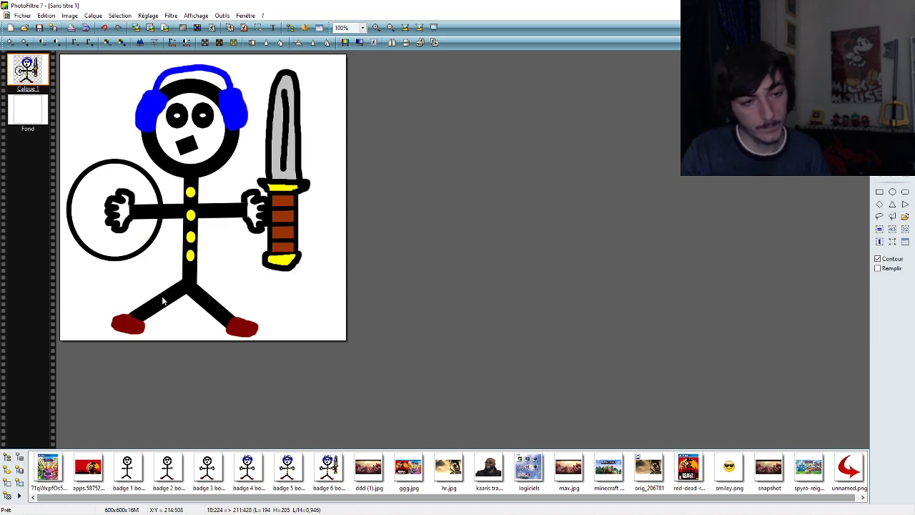
key("ctrl+z")
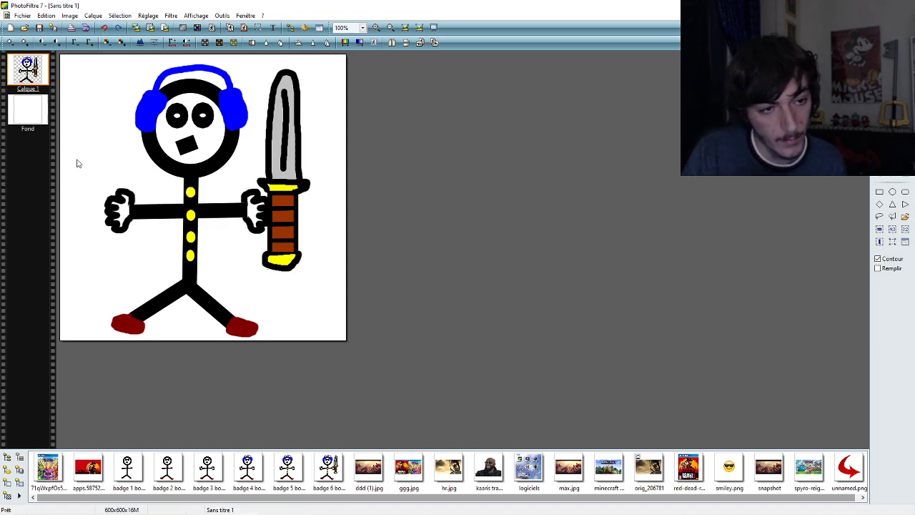
left_click_drag(129, 232, 159, 258)
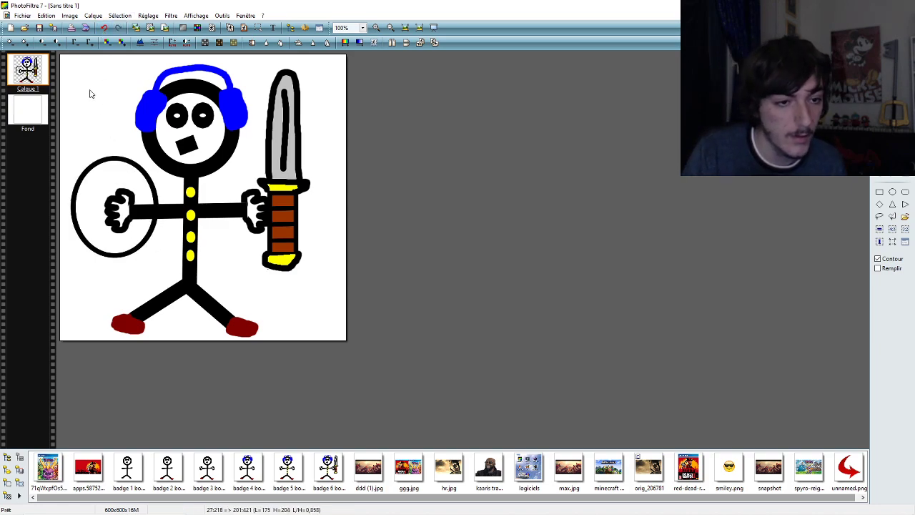
left_click(105, 27)
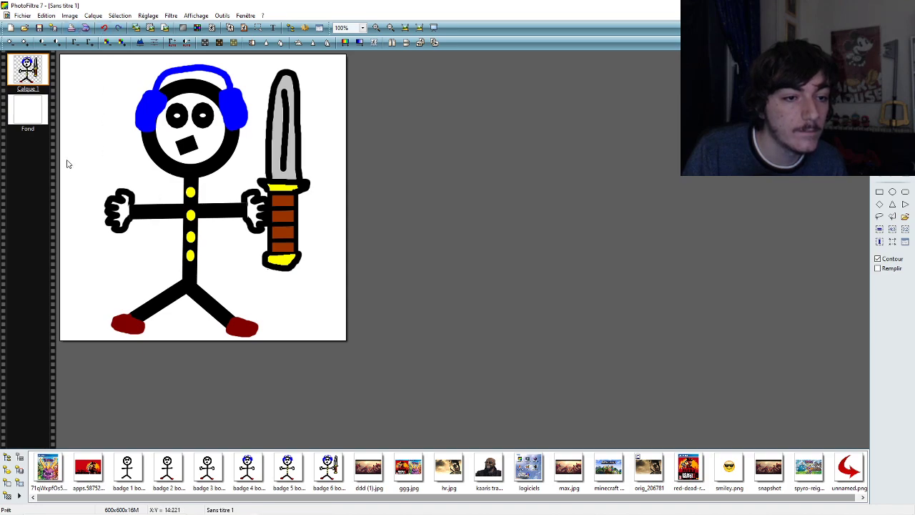
- Draw a shield outline about 193 by 205 px around the empty hand, undo it and redraw it about 183 by 198 px
left_click_drag(67, 161, 159, 261)
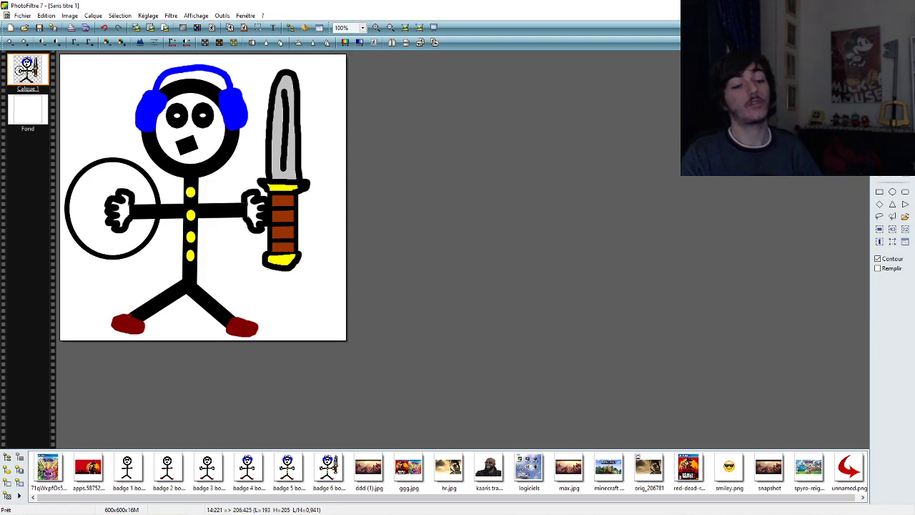
key("ctrl+z")
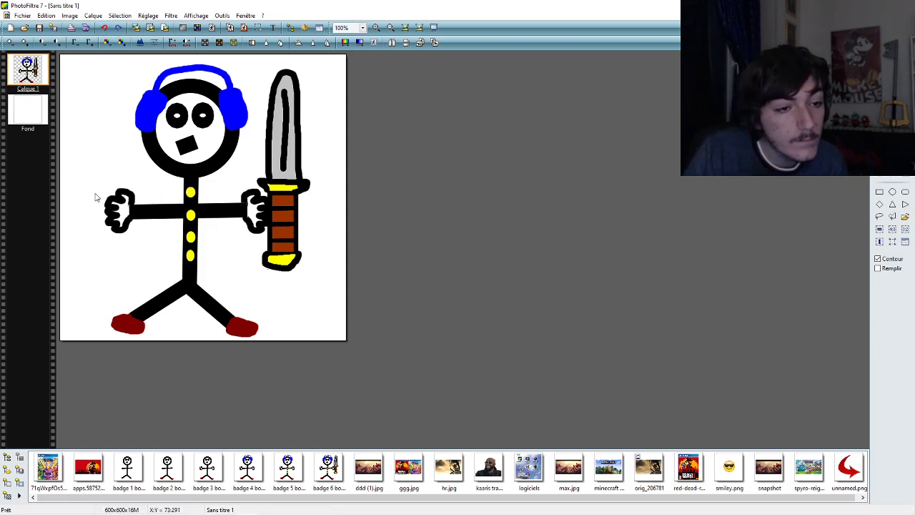
left_click_drag(66, 161, 154, 254)
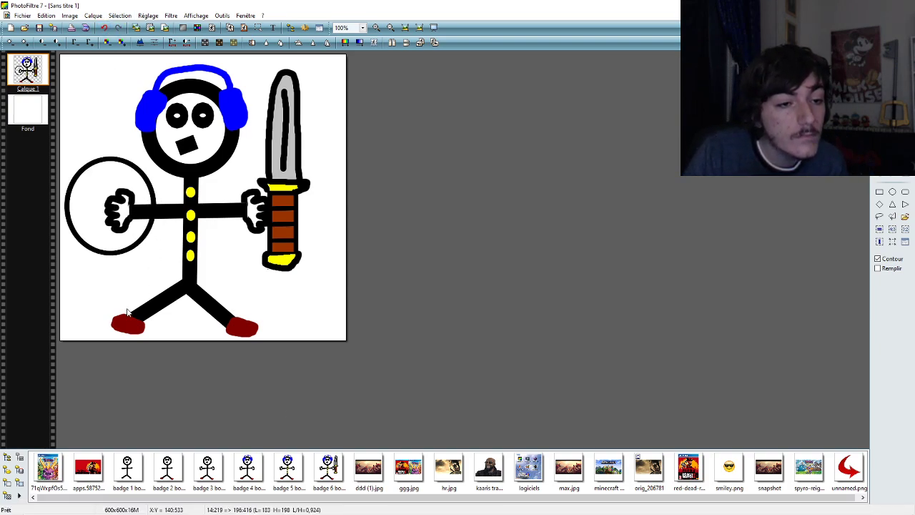
- Undo the current shield outline and try several others about 175 to 186 px wide around the empty hand, undoing each one
left_click(104, 27)
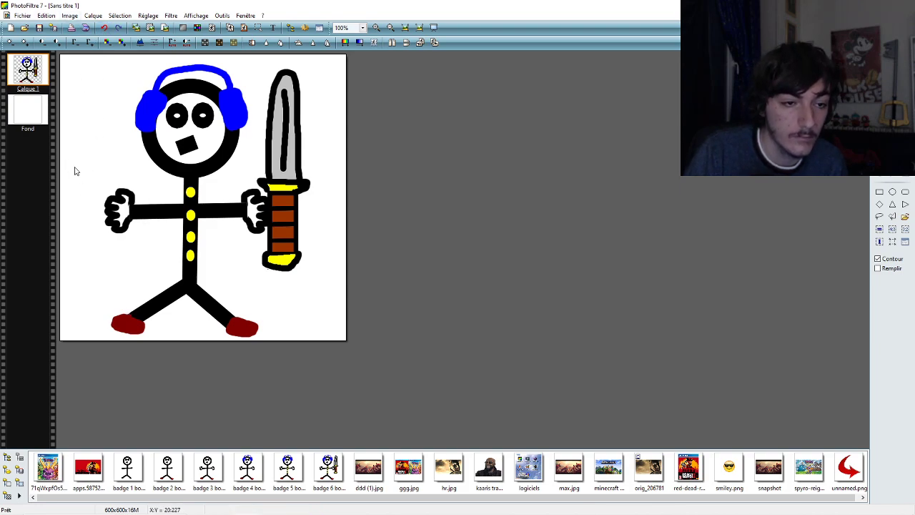
left_click_drag(68, 161, 156, 259)
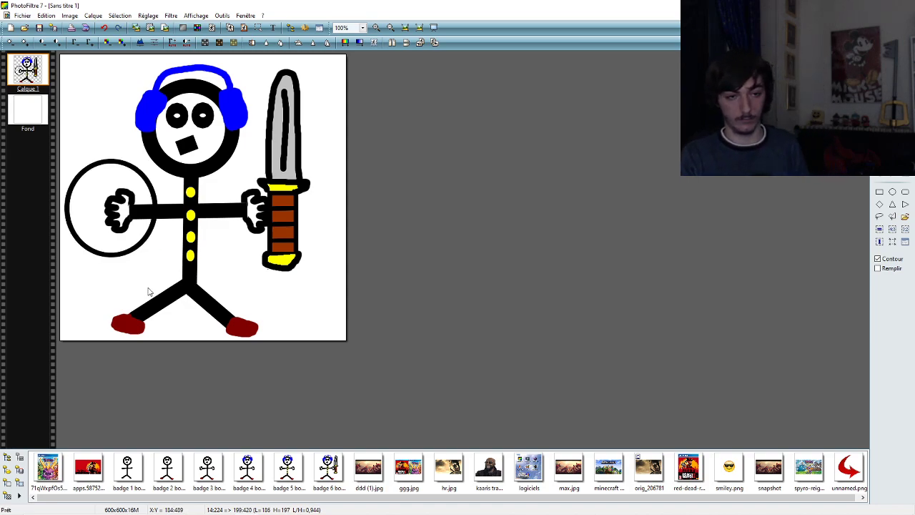
left_click(104, 27)
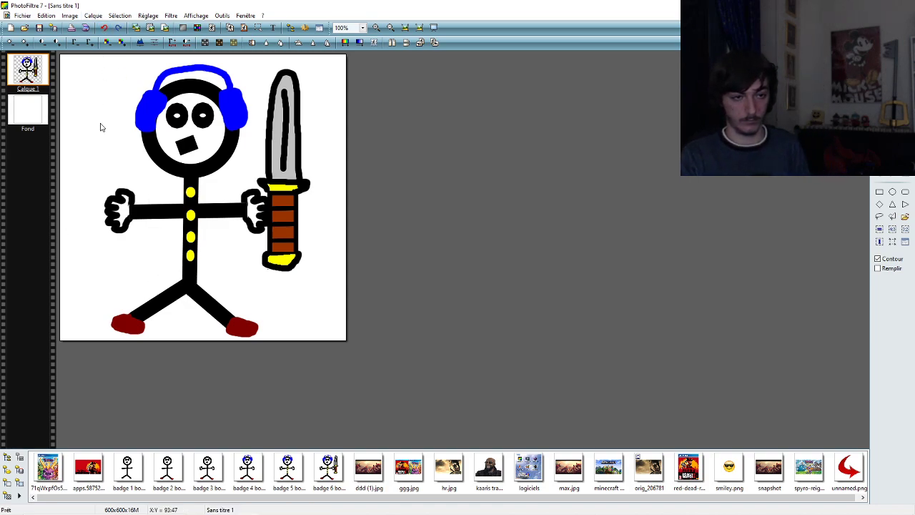
left_click_drag(69, 167, 155, 257)
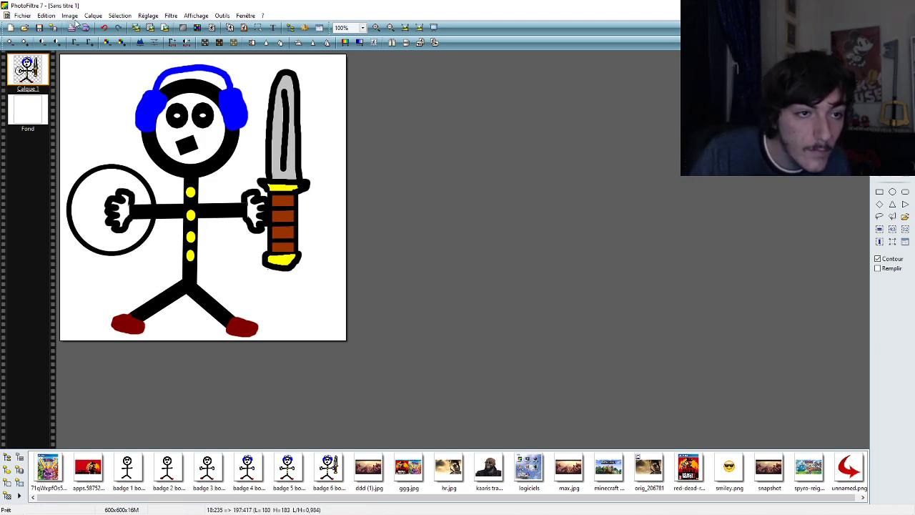
left_click(104, 27)
left_click_drag(72, 162, 153, 254)
left_click(104, 29)
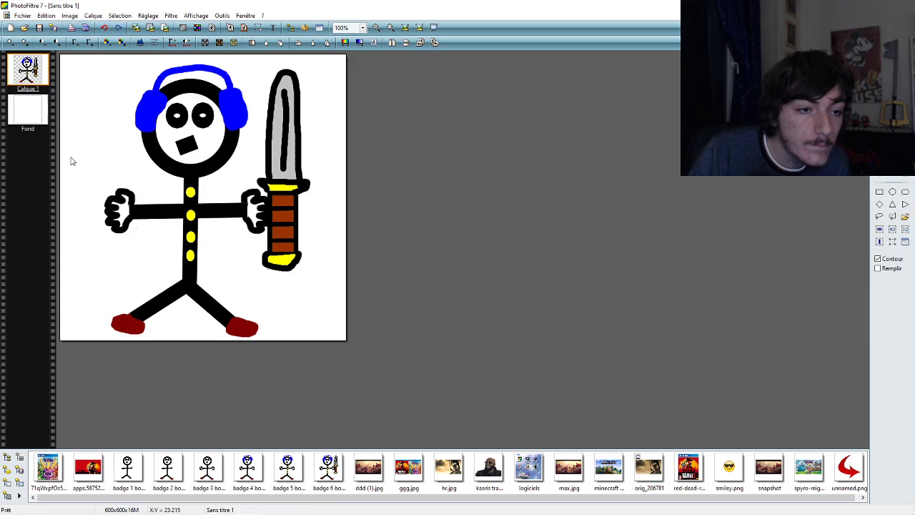
left_click_drag(70, 160, 155, 262)
left_click(104, 28)
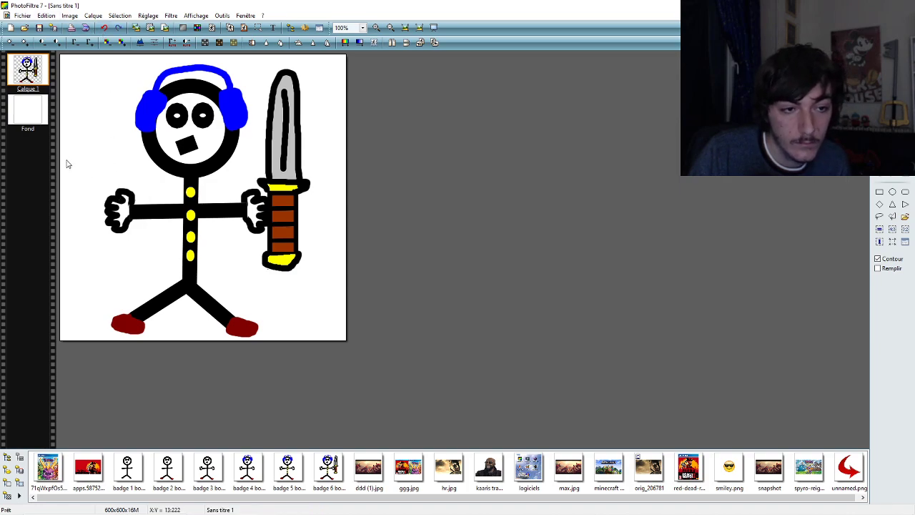
left_click_drag(73, 164, 157, 259)
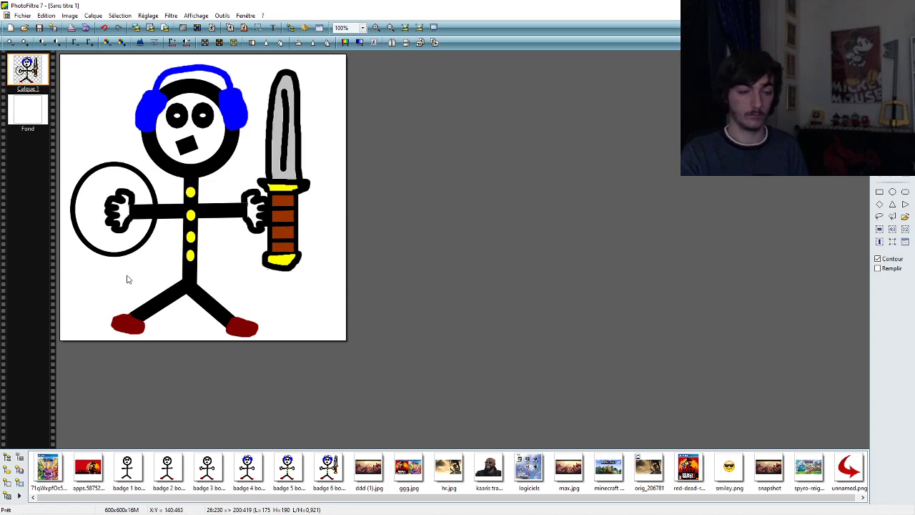
left_click(103, 27)
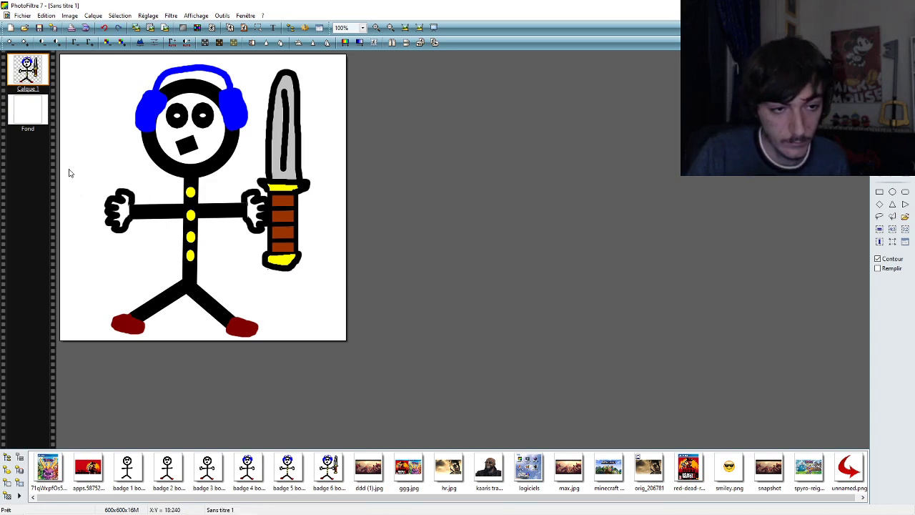
- Try more shield outlines around the empty hand, about 190 by 188 px to 179 by 200 px, undoing each one
left_click_drag(68, 173, 159, 260)
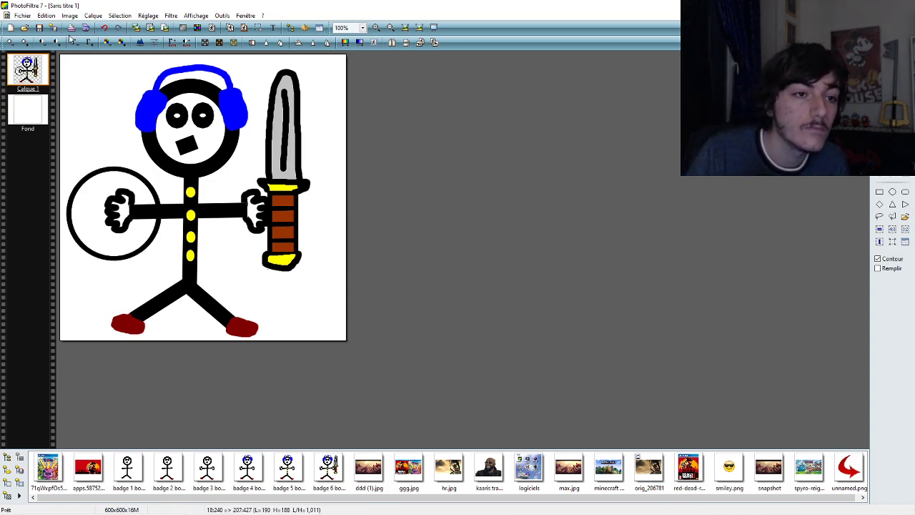
left_click(104, 28)
left_click_drag(79, 161, 158, 259)
left_click(103, 28)
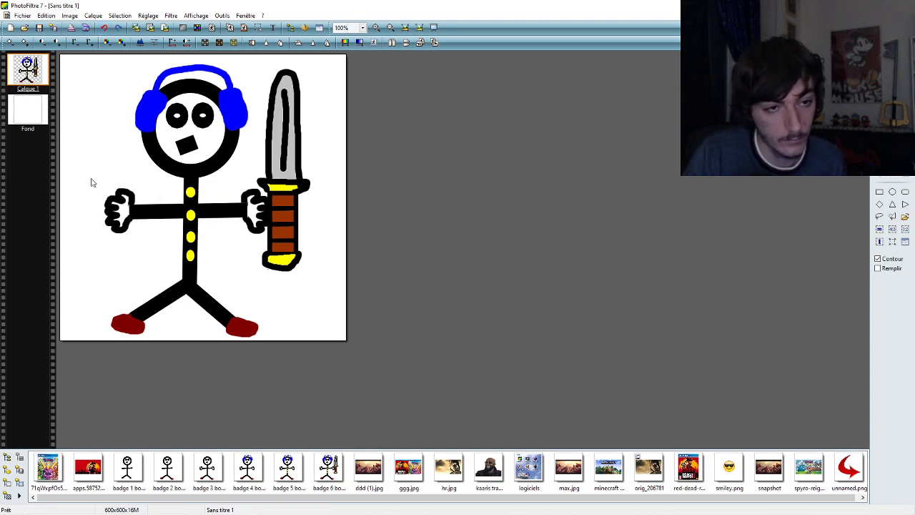
left_click_drag(73, 159, 159, 259)
double_click(83, 207)
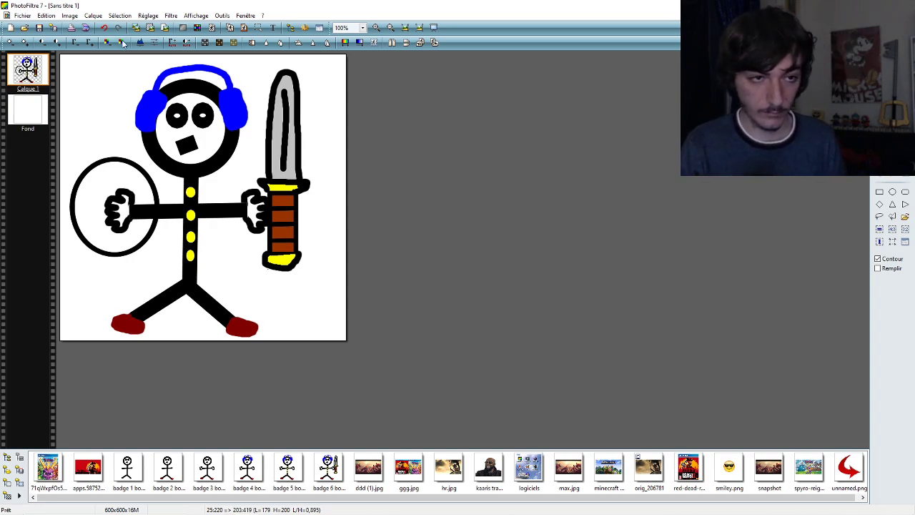
key("ctrl+z")
- Draw a shield outline about 188 by 198 px, undo it and redraw it about 181 by 180 px around the empty hand
left_click_drag(71, 160, 160, 258)
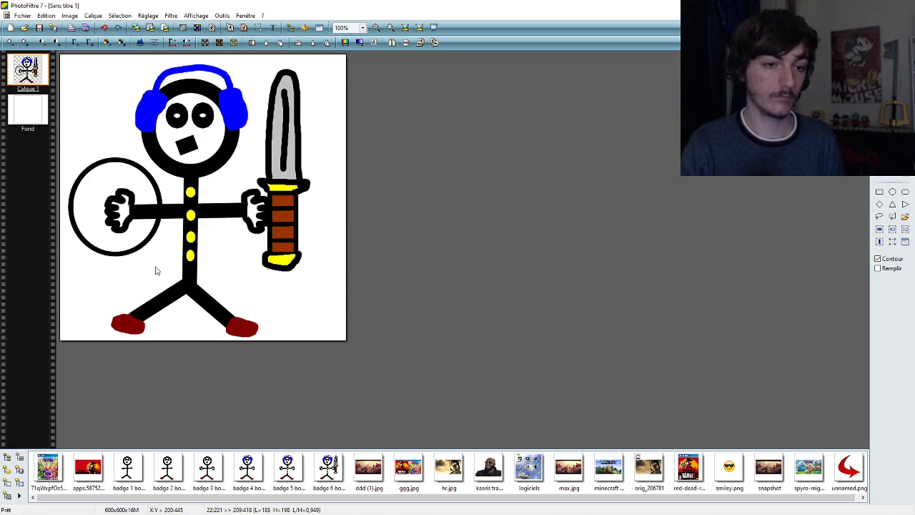
key("ctrl+z")
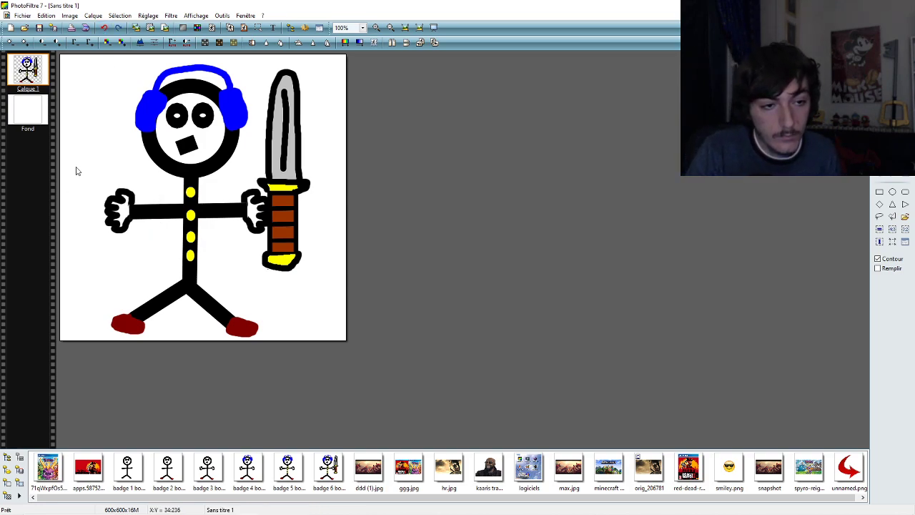
left_click_drag(78, 171, 160, 258)
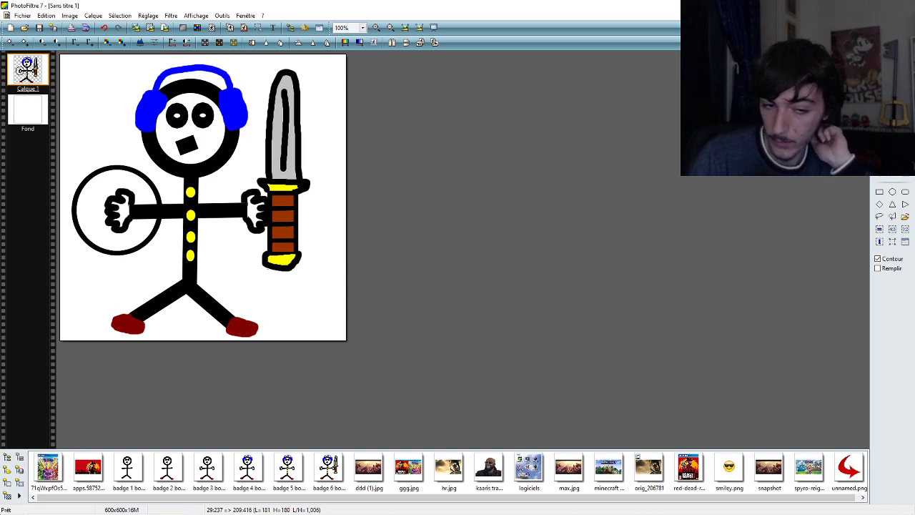
- Check the round shield reference images in Chrome again and return to the drawing in PhotoFiltre
left_click(224, 506)
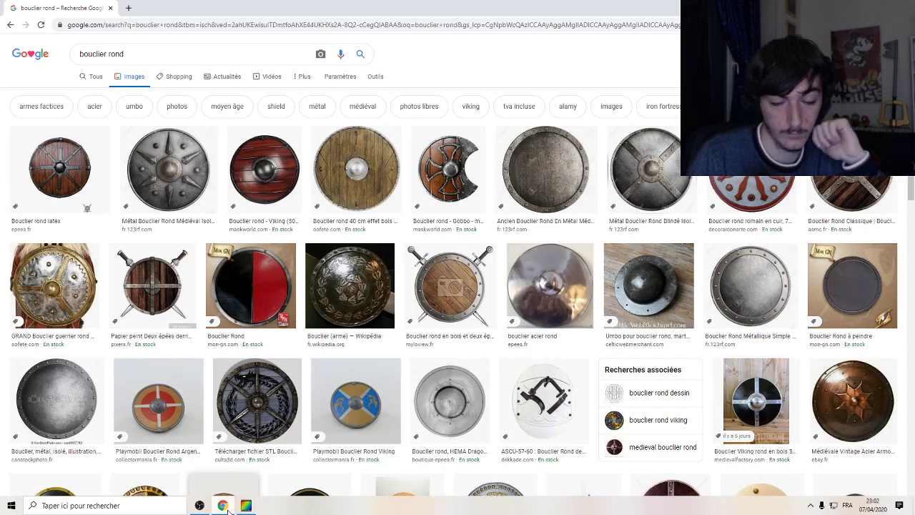
left_click(223, 505)
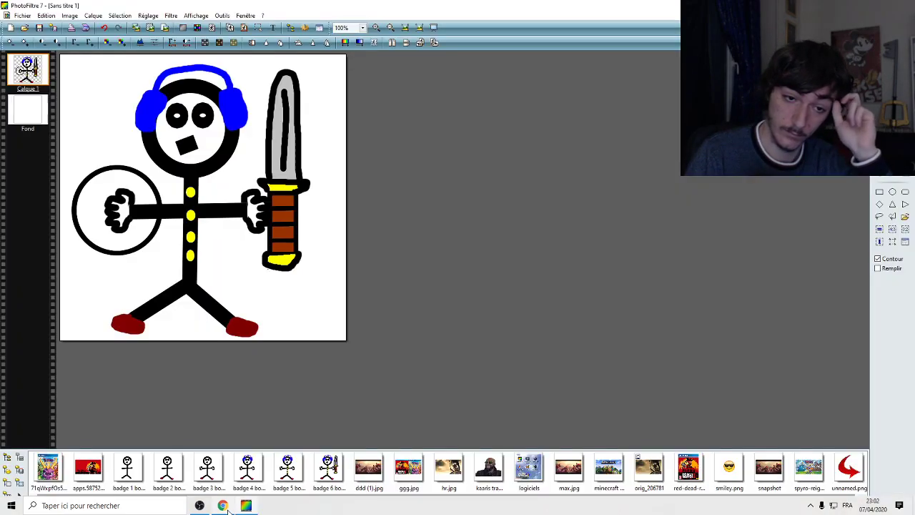
left_click(223, 505)
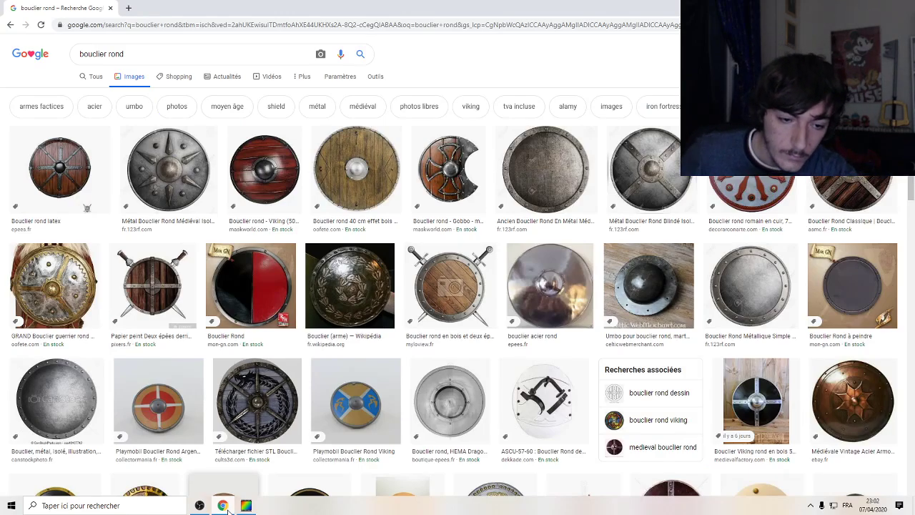
left_click(223, 506)
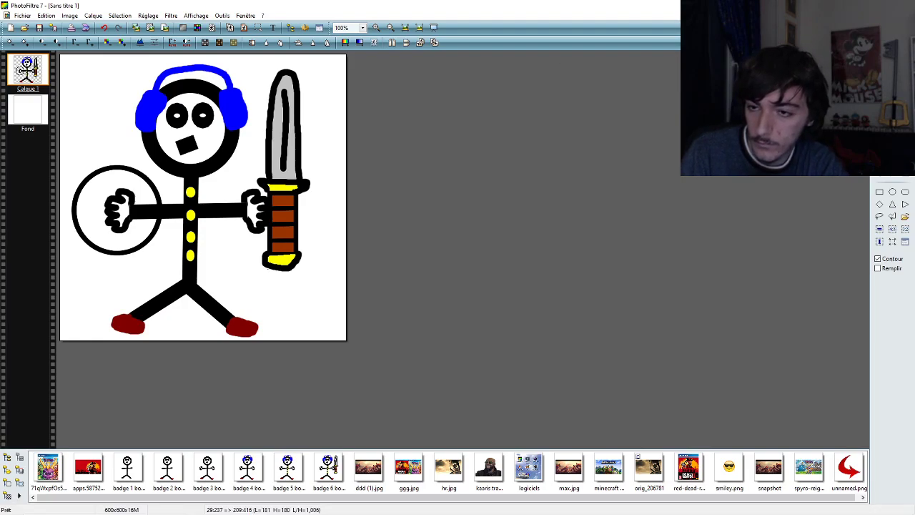
- Fill the inside of the round shield and the hand within it with the sword handle's brown
left_click(892, 93)
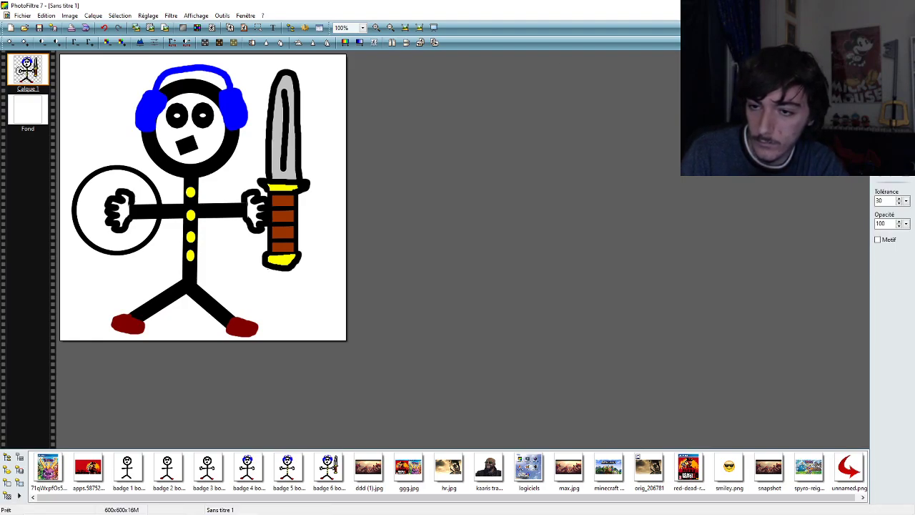
left_click(140, 187)
left_click(125, 211)
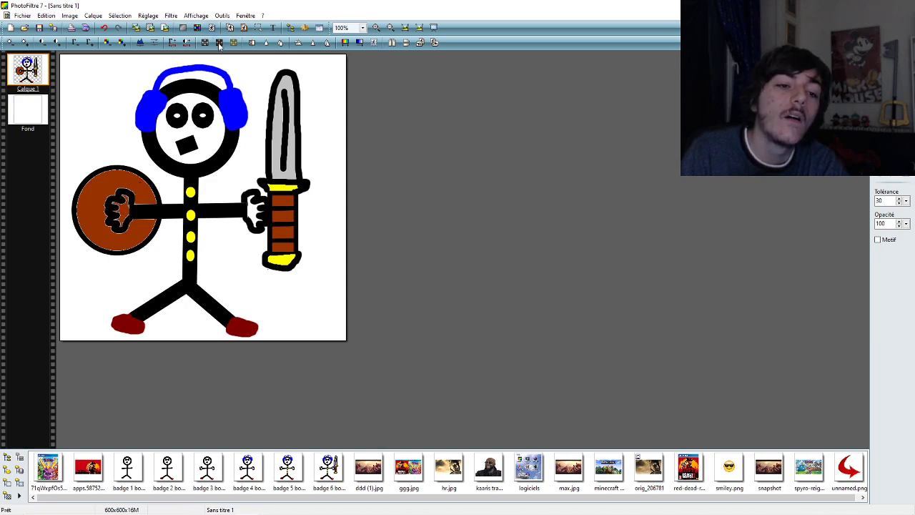
left_click(106, 27)
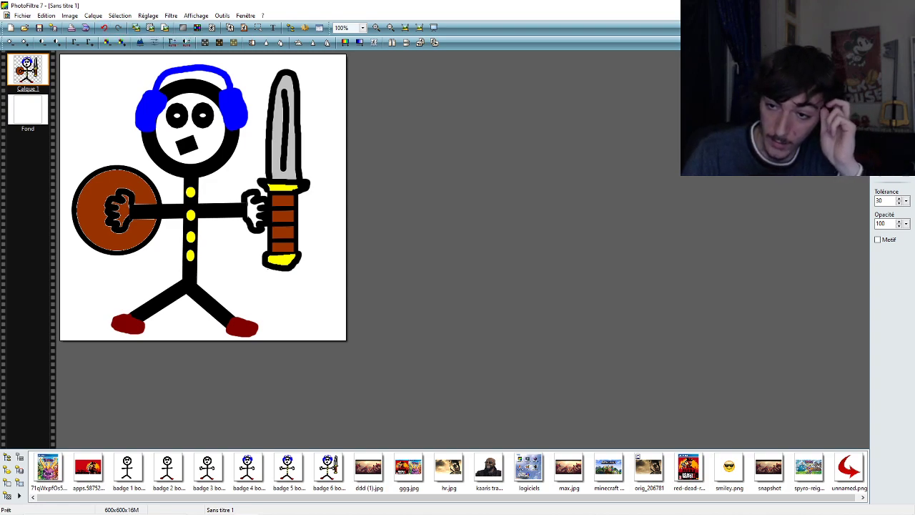
- Paint over the hand and the arm inside the shield on Calque 1 with the brown brush, after a short stroke on Fond
left_click(902, 101)
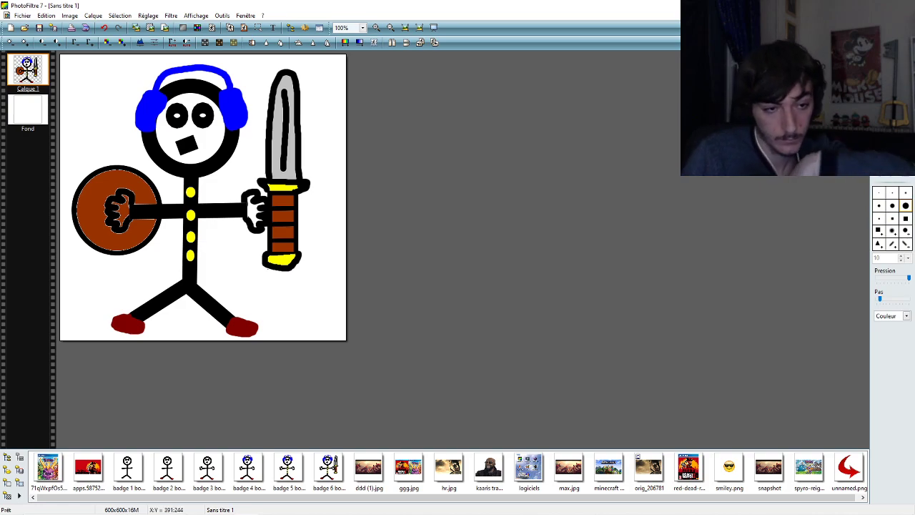
left_click(39, 107)
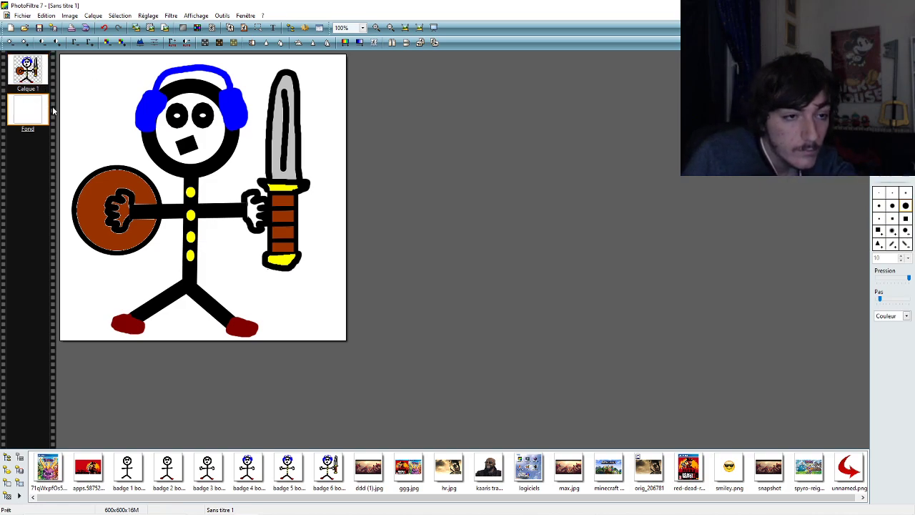
left_click(118, 218)
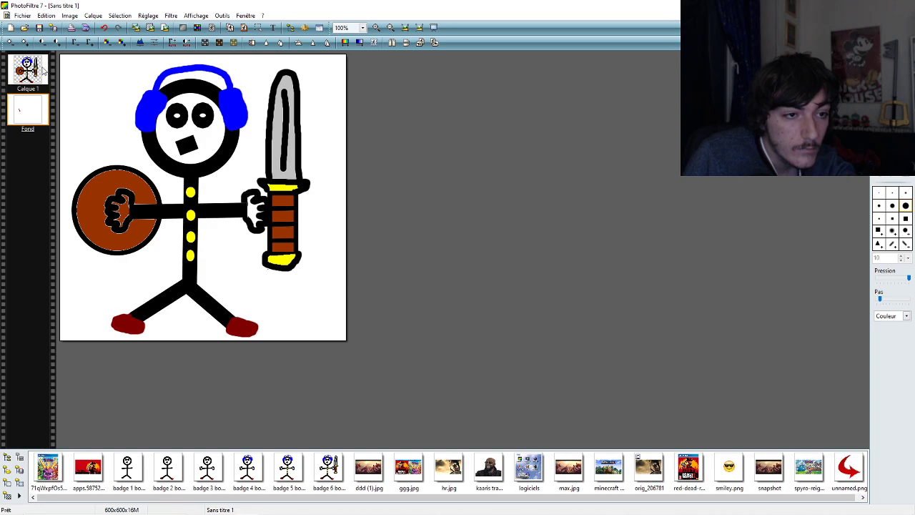
left_click(43, 70)
mouse_move(111, 199)
left_mouse_down()
mouse_move(121, 217)
mouse_move(108, 221)
left_mouse_up()
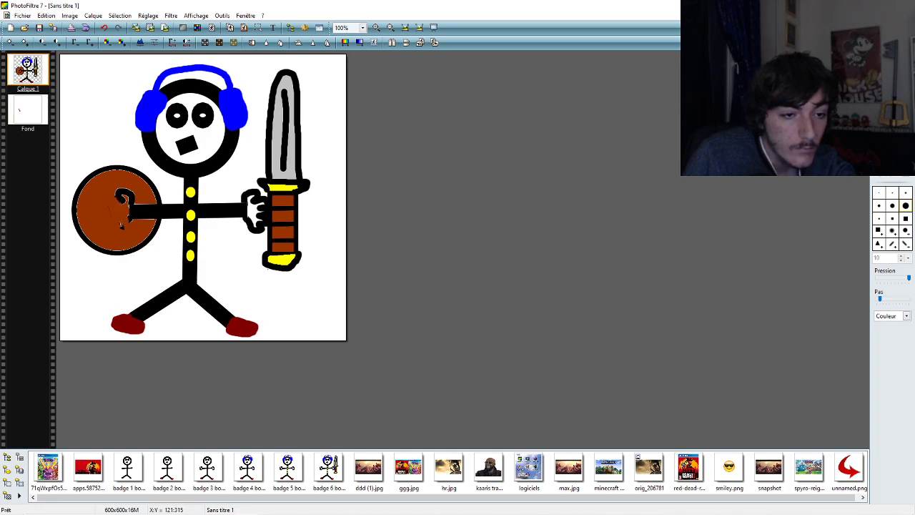
mouse_move(109, 210)
left_mouse_down()
mouse_move(130, 203)
mouse_move(119, 193)
left_mouse_up()
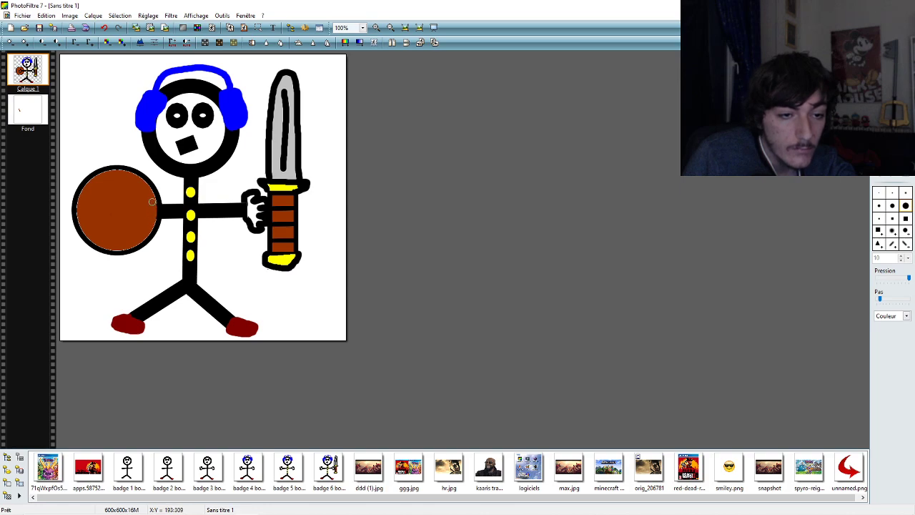
- Try to touch up the brown at the shield's inner edge where the arm meets it and undo the stroke
left_click(363, 28)
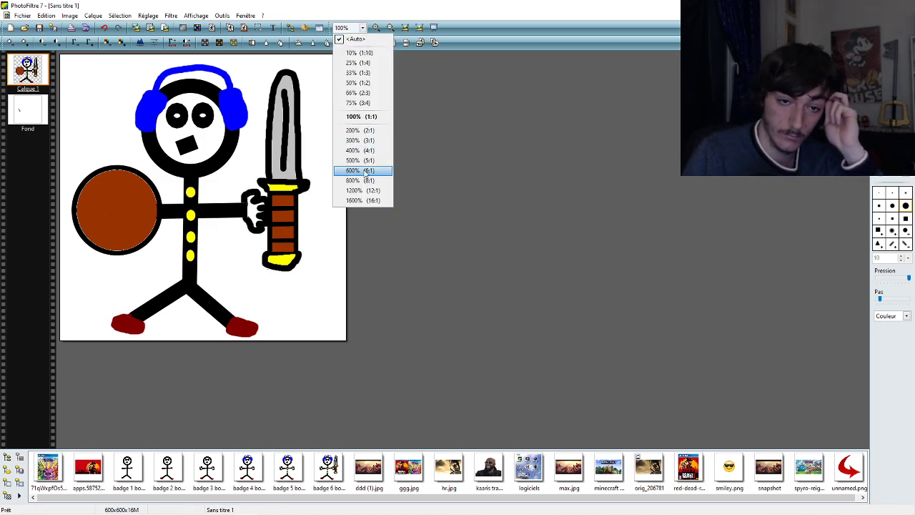
key("Escape")
scroll(361, 180, "down", 6)
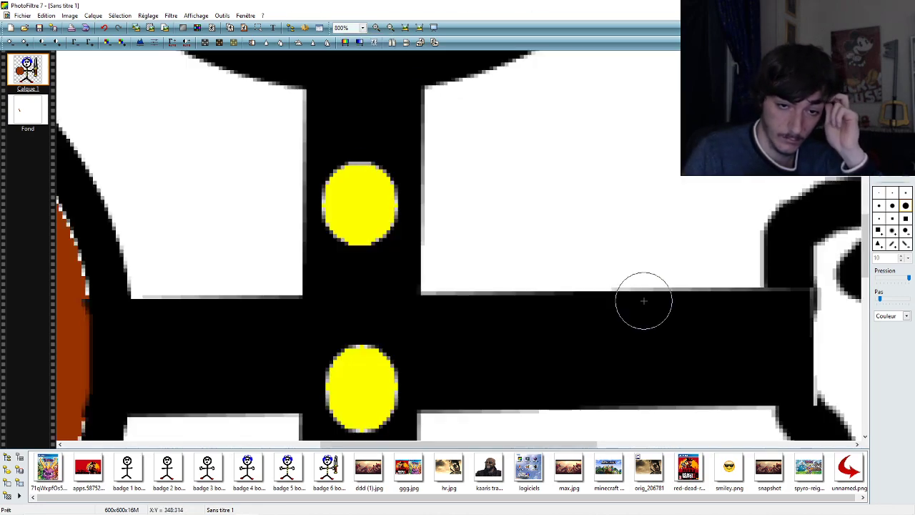
left_click(362, 28)
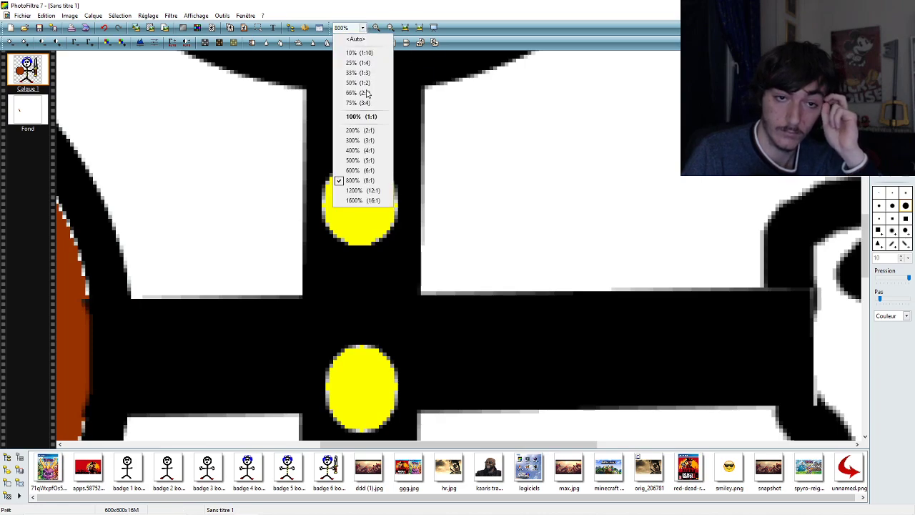
left_click(357, 150)
scroll(865, 246, "down", 2)
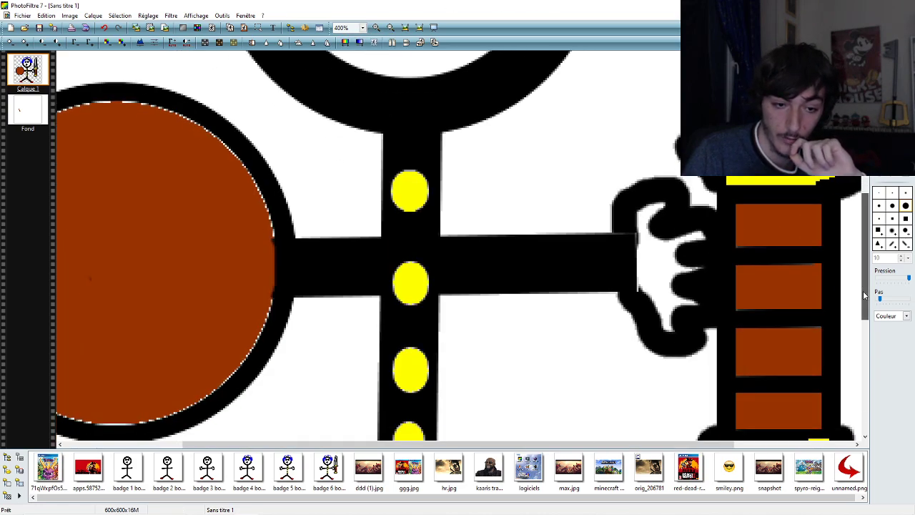
left_click_drag(531, 444, 417, 443)
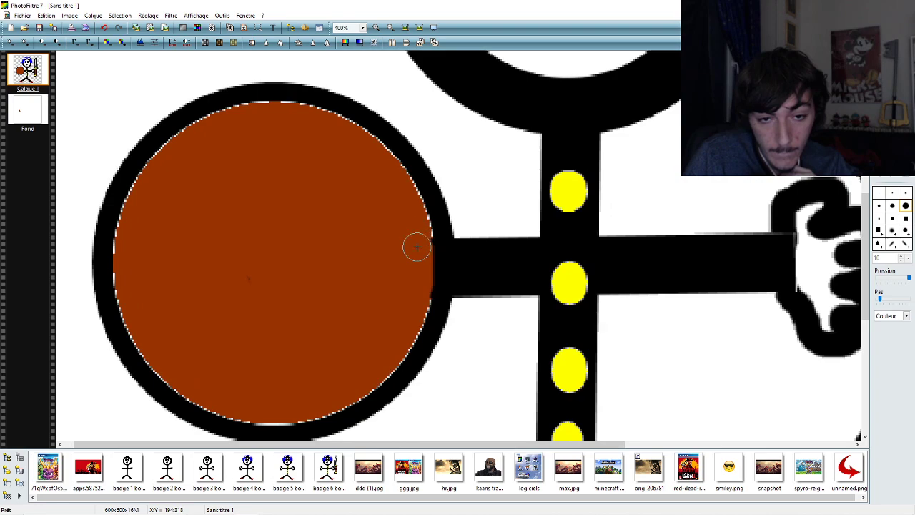
left_click_drag(420, 246, 423, 326)
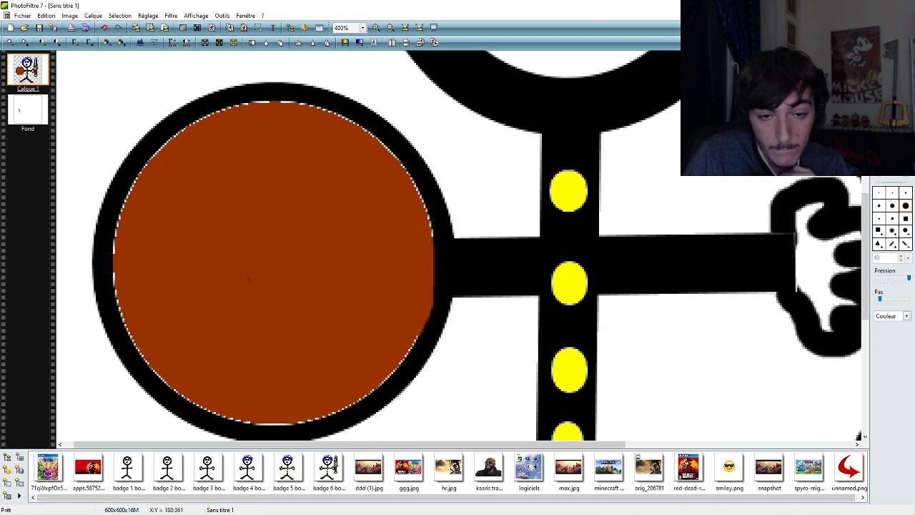
left_click(105, 29)
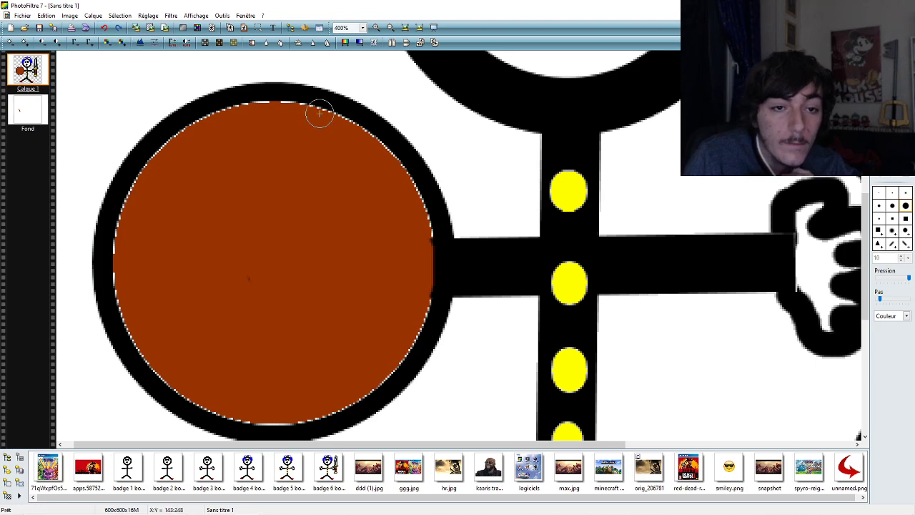
left_click(363, 28)
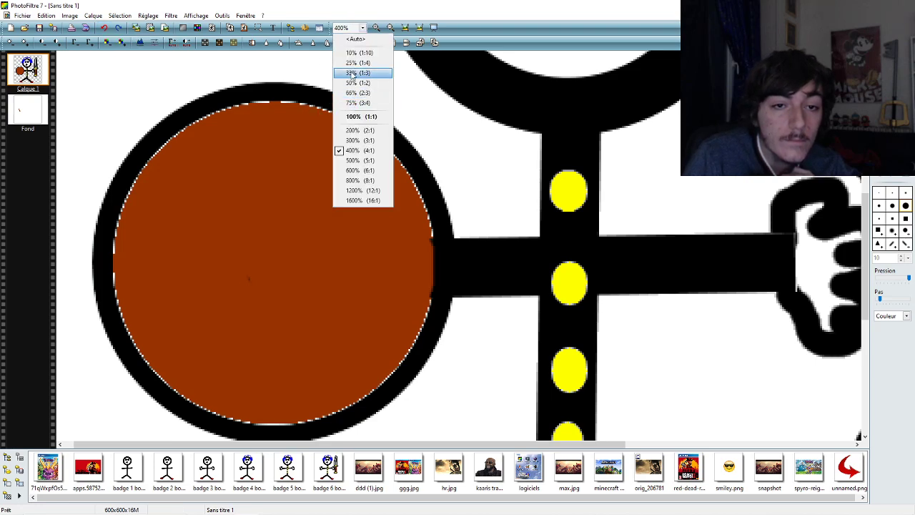
left_click(358, 52)
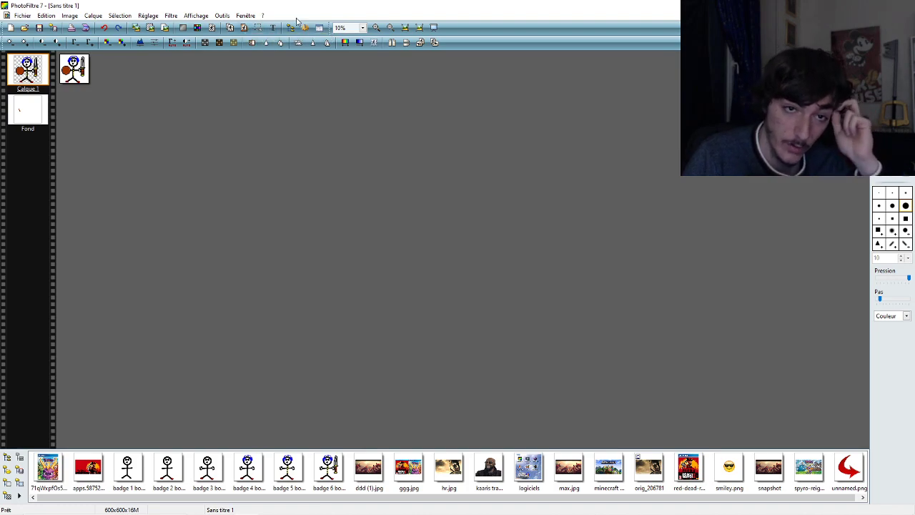
- Show the drawing at 100% and compare its brown shield with the round shield reference images in Chrome, returning to PhotoFiltre
left_click(363, 28)
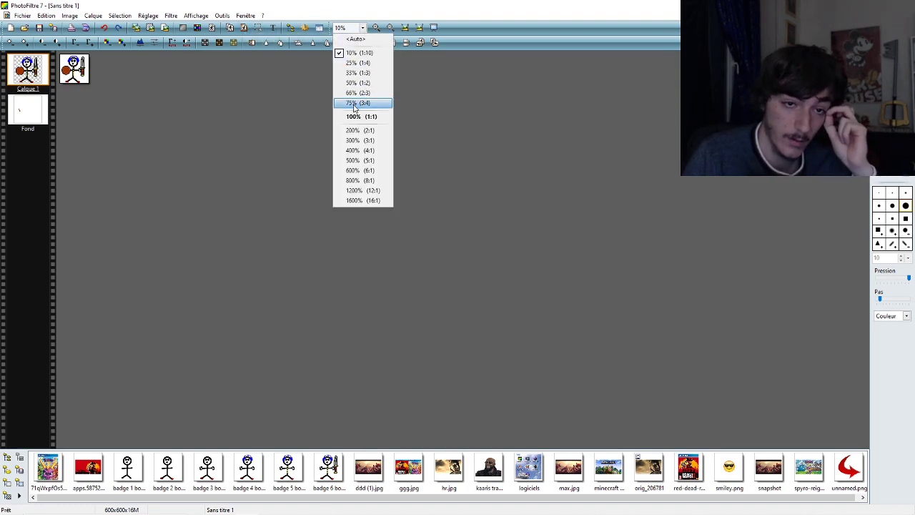
left_click(358, 116)
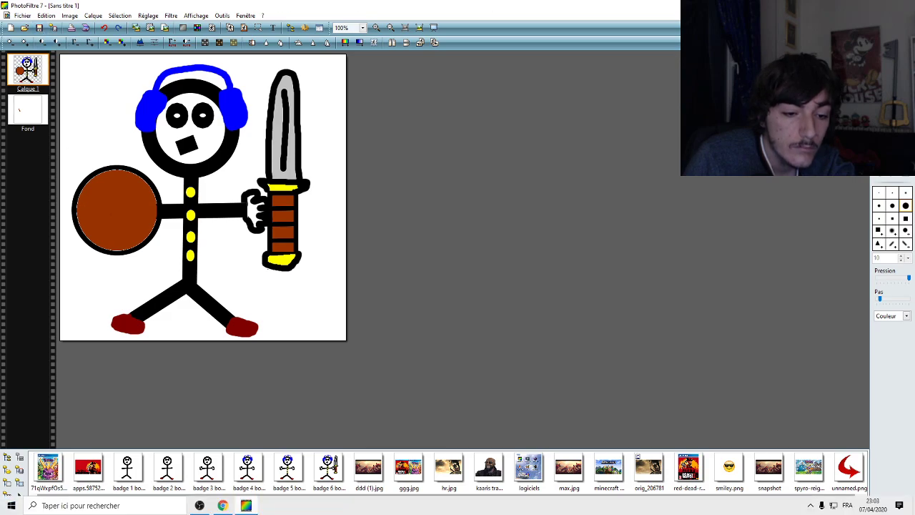
left_click(227, 506)
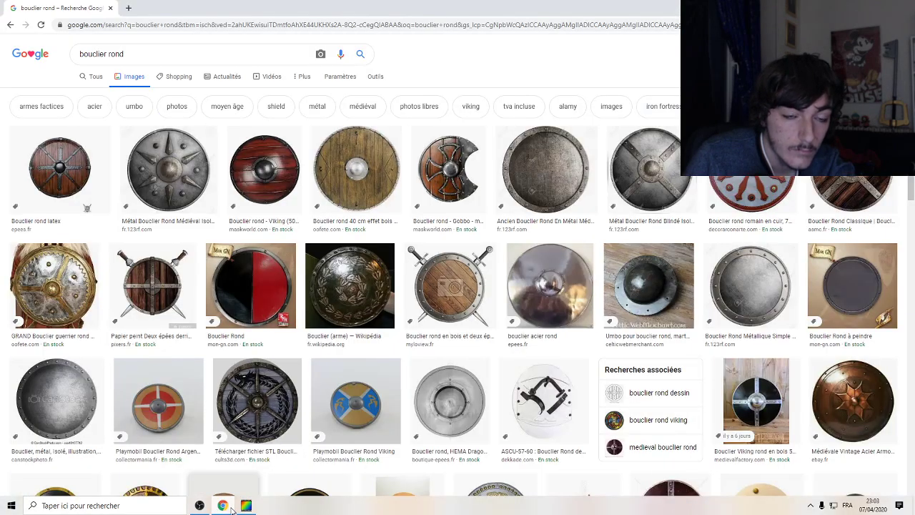
left_click(228, 506)
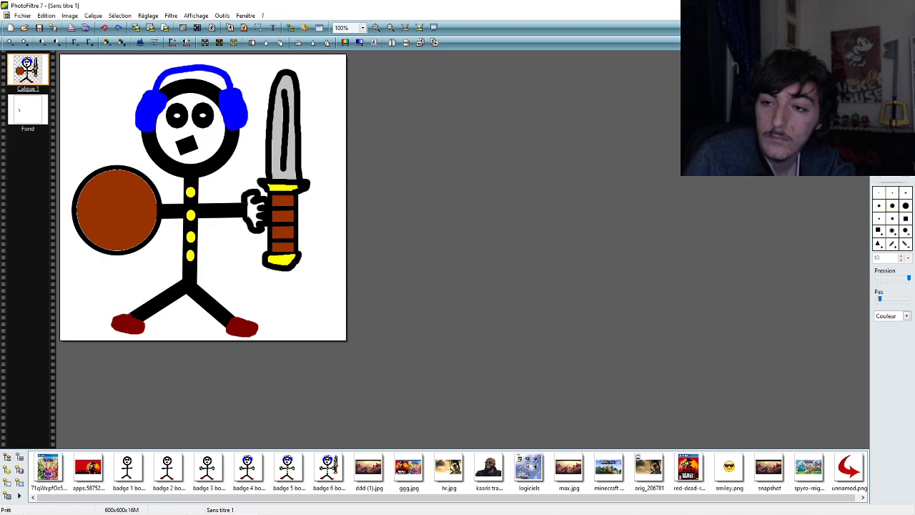
left_click(223, 505)
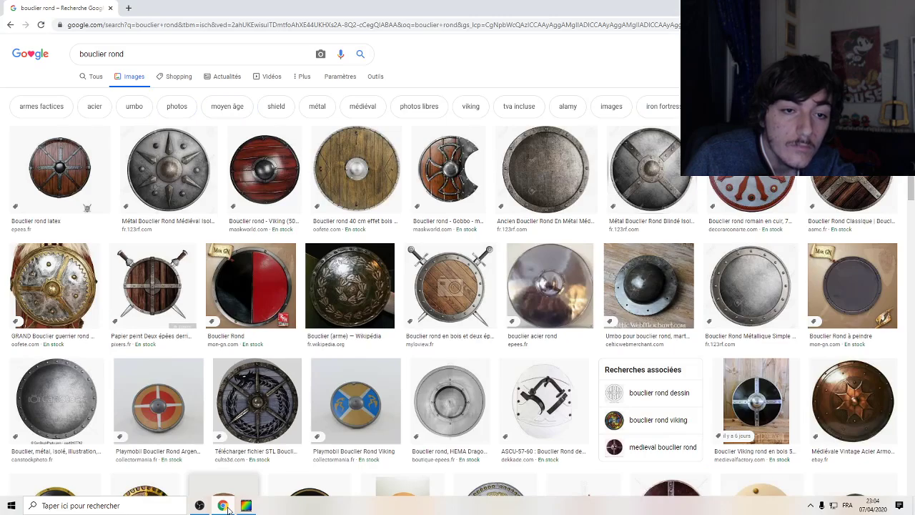
left_click(222, 506)
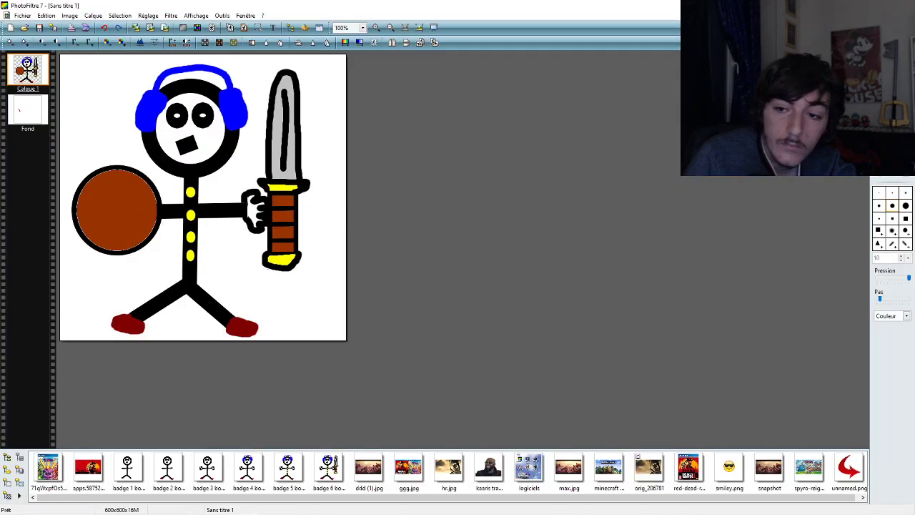
- Draw a black circle outline about 75 by 79 px at the centre of the brown shield, undoing the misplaced tries
left_click(892, 143)
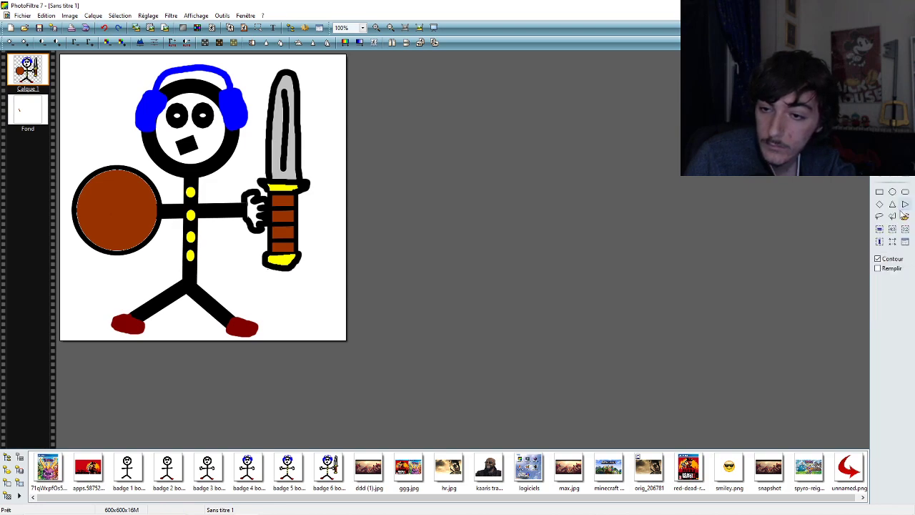
left_click_drag(106, 199, 131, 218)
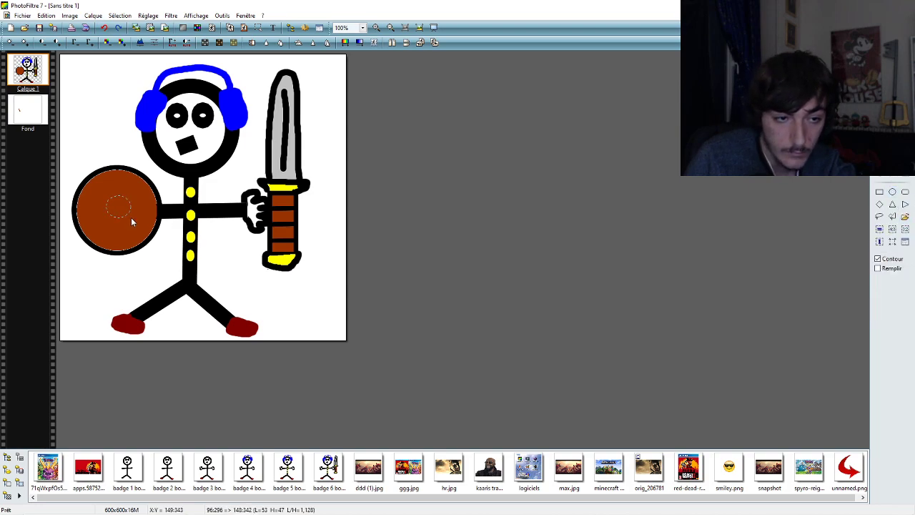
left_click(104, 27)
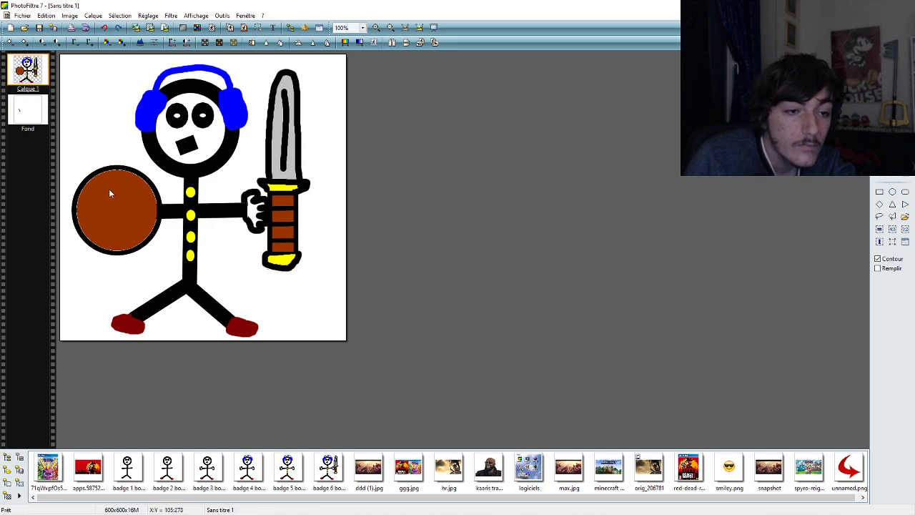
left_click_drag(101, 195, 134, 225)
left_click(104, 27)
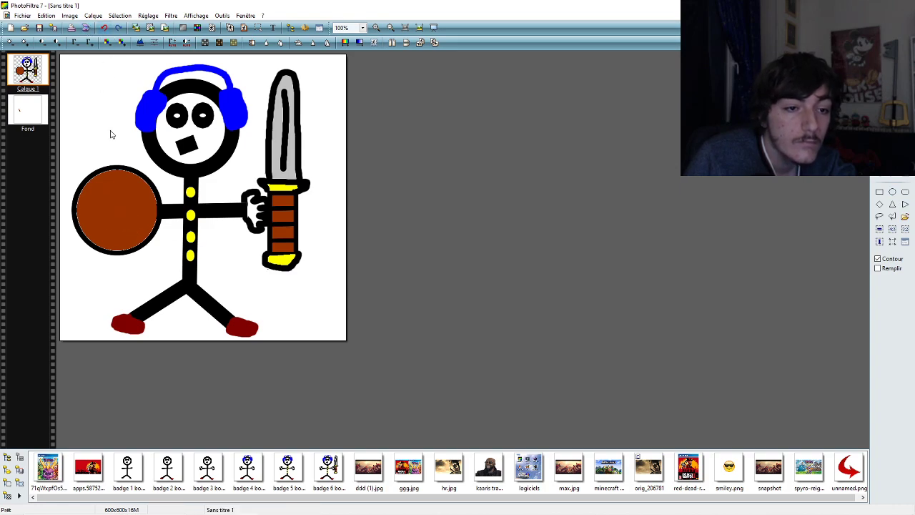
left_click_drag(100, 190, 136, 227)
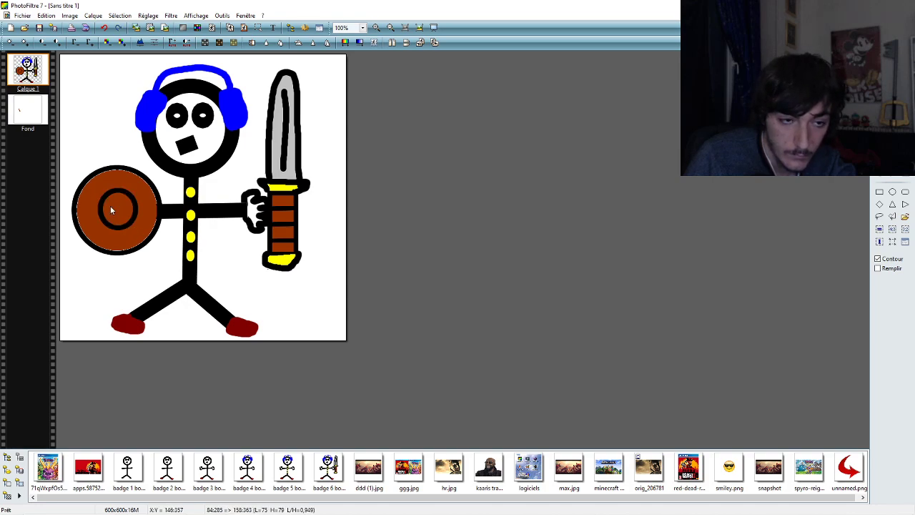
- Compare the shield and its new centre ring with the "bouclier rond" images in Chrome and return to PhotoFiltre
mouse_move(271, 505)
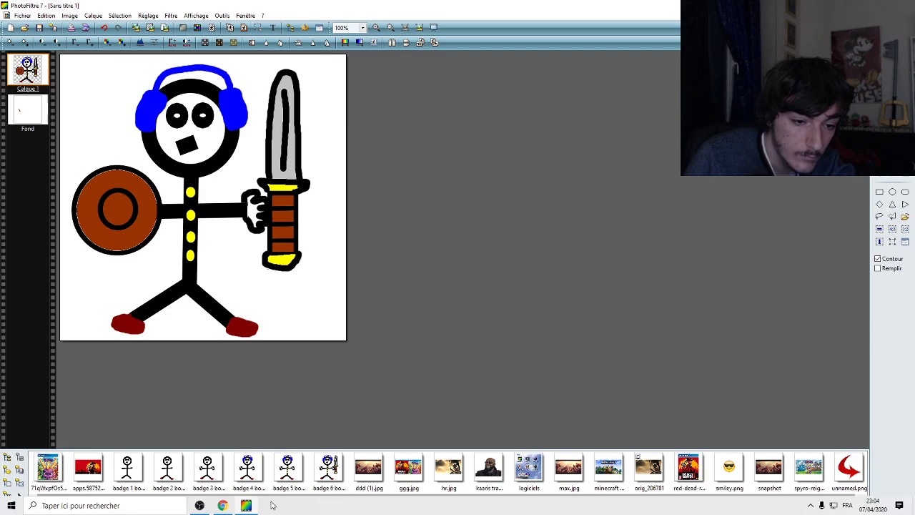
left_click(223, 506)
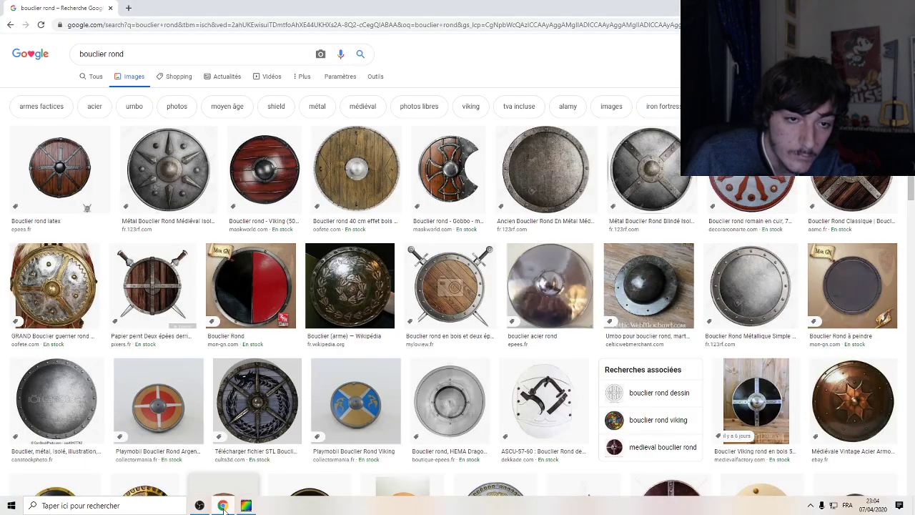
left_click(223, 506)
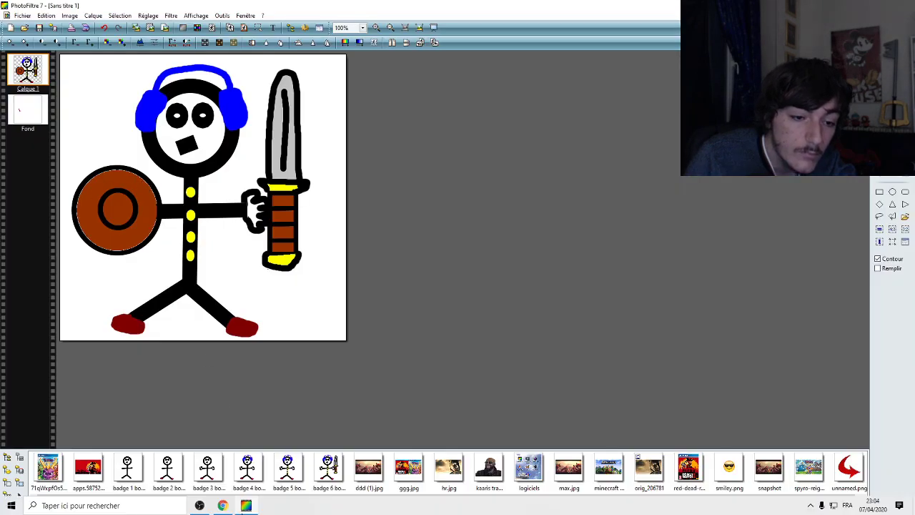
left_click(223, 505)
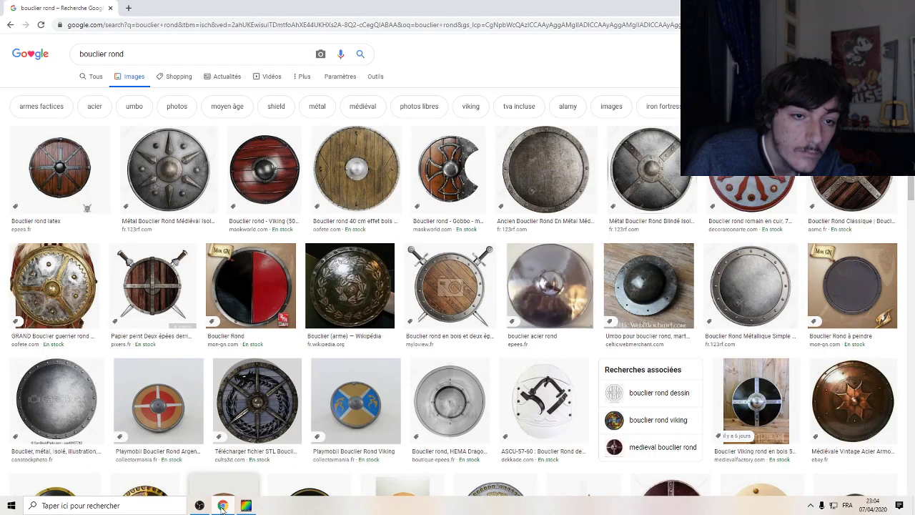
left_click(223, 506)
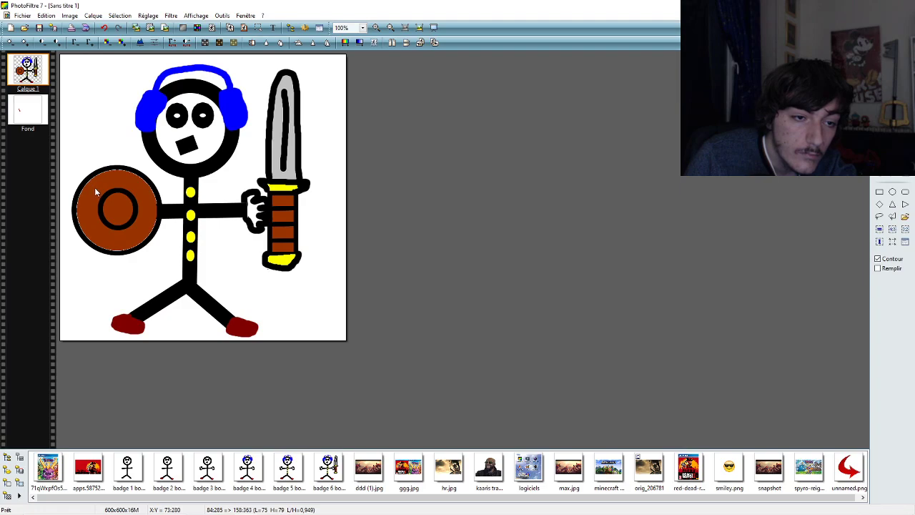
- Try to draw a second black ring about 98 by 97 px around the shield's centre circle, retry at 94 by 101 px and undo it
left_click_drag(94, 187, 144, 238)
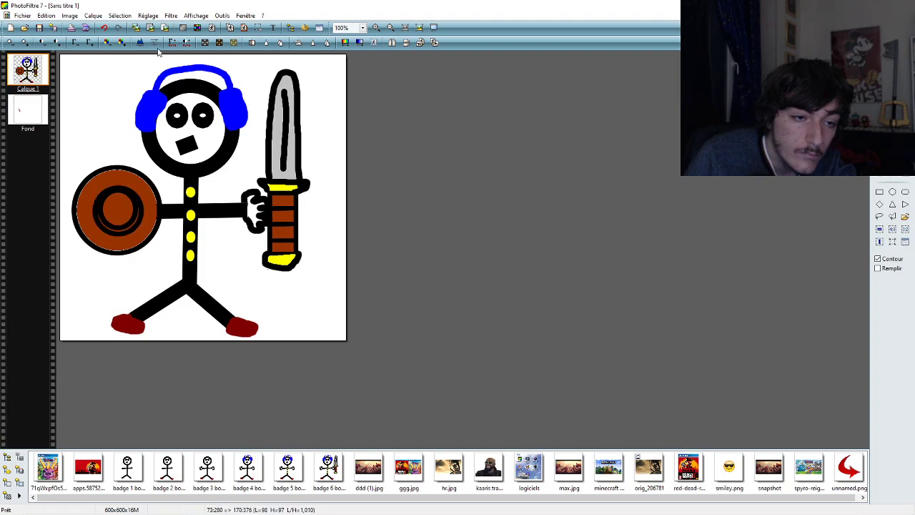
left_click(104, 28)
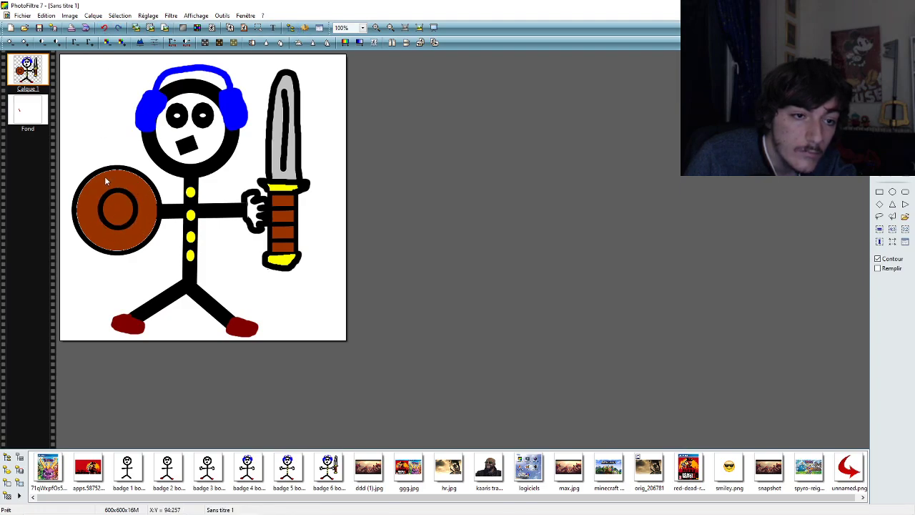
left_click_drag(141, 227, 133, 235)
key("ctrl+y")
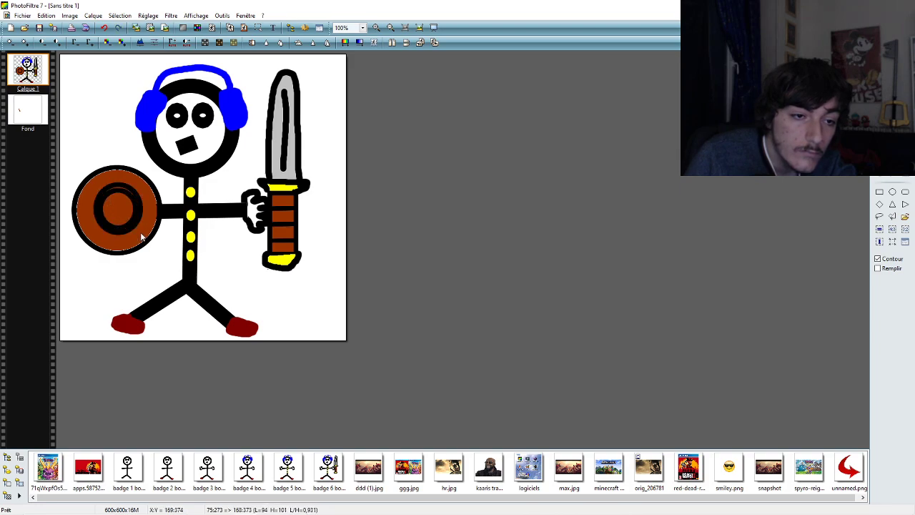
key("ctrl+z")
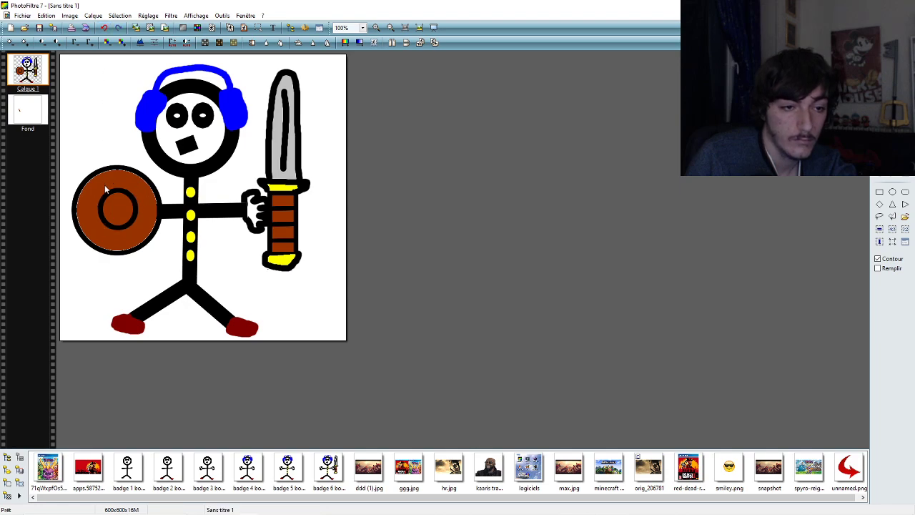
- Try at 200% zoom to outline the centre circle with a ring of about 93 by 95 px, redo it at 101 by 94 px and undo it
left_click(362, 27)
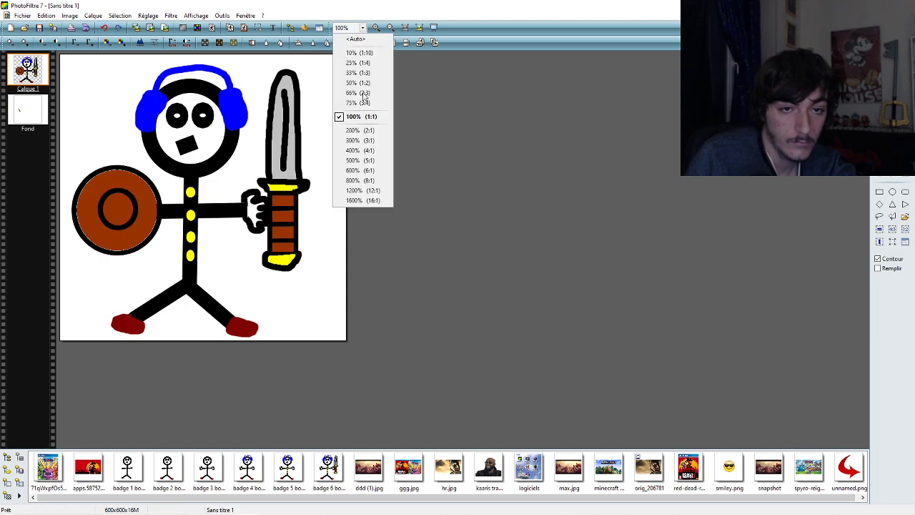
left_click(353, 128)
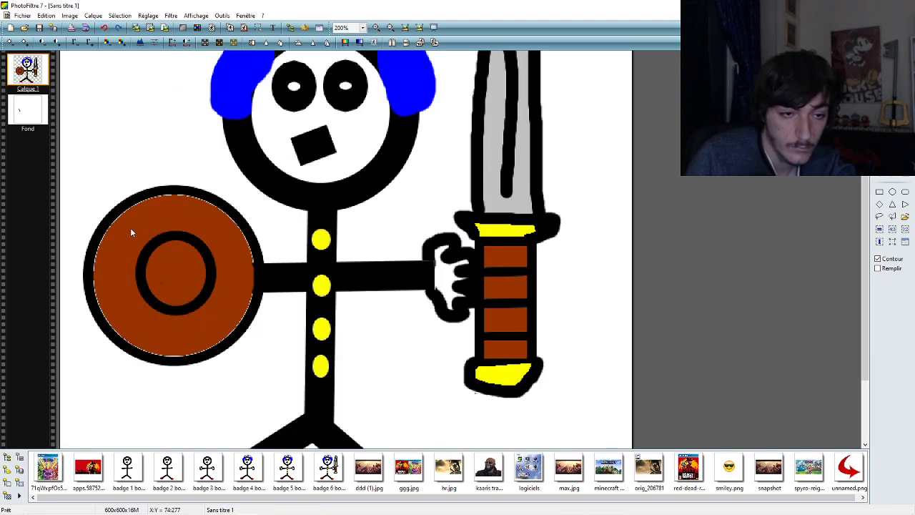
left_click_drag(131, 228, 219, 318)
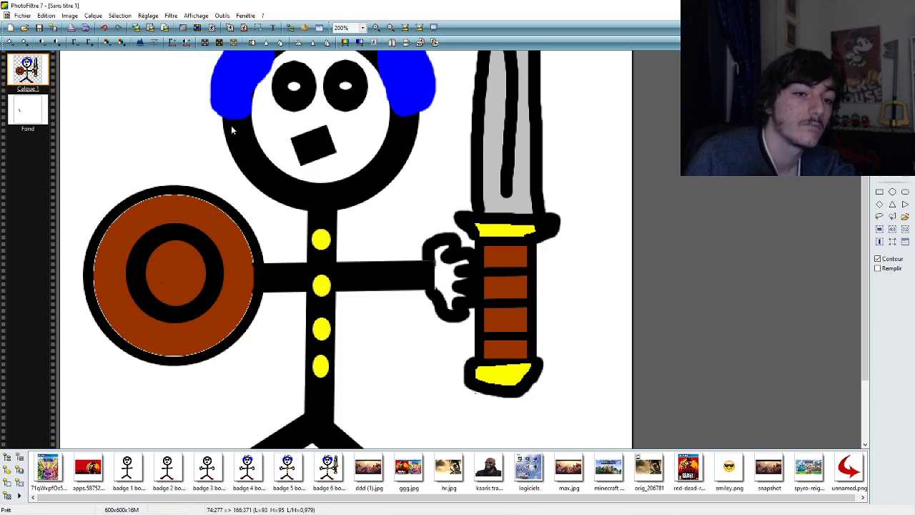
left_click(104, 28)
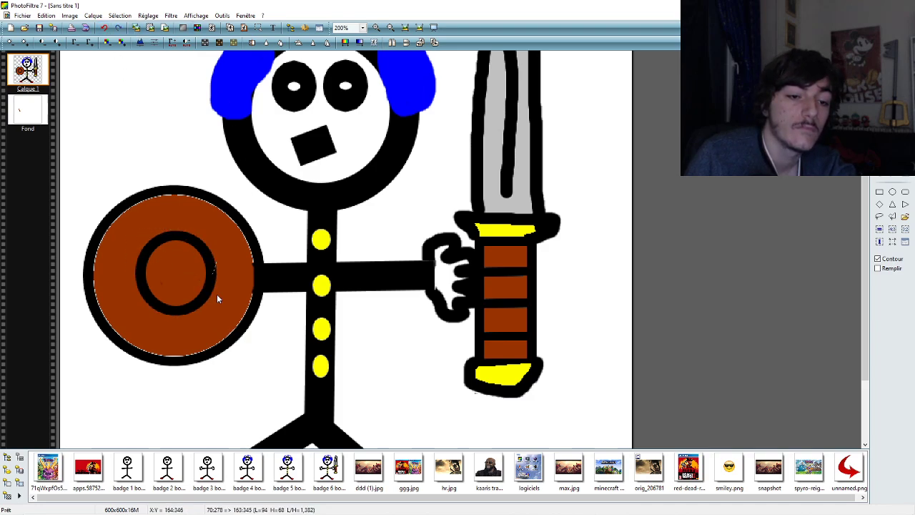
left_click(224, 317)
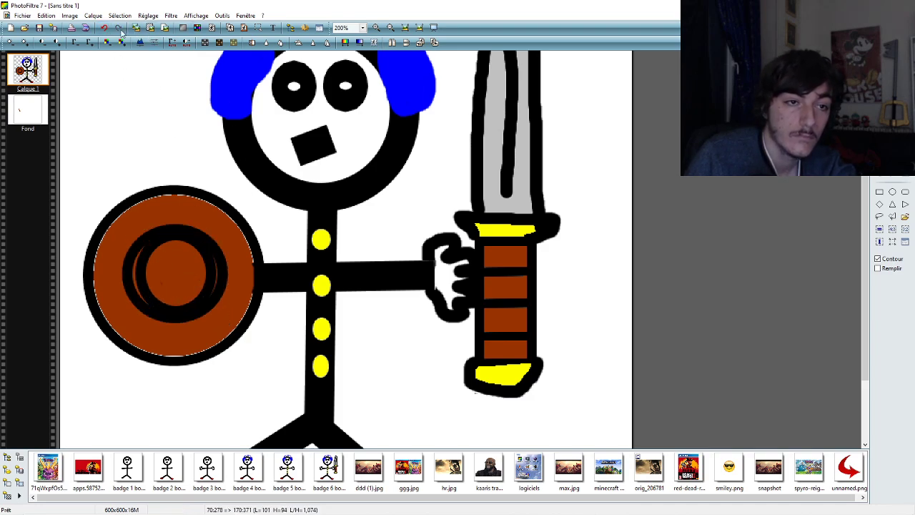
left_click(363, 28)
left_click(362, 117)
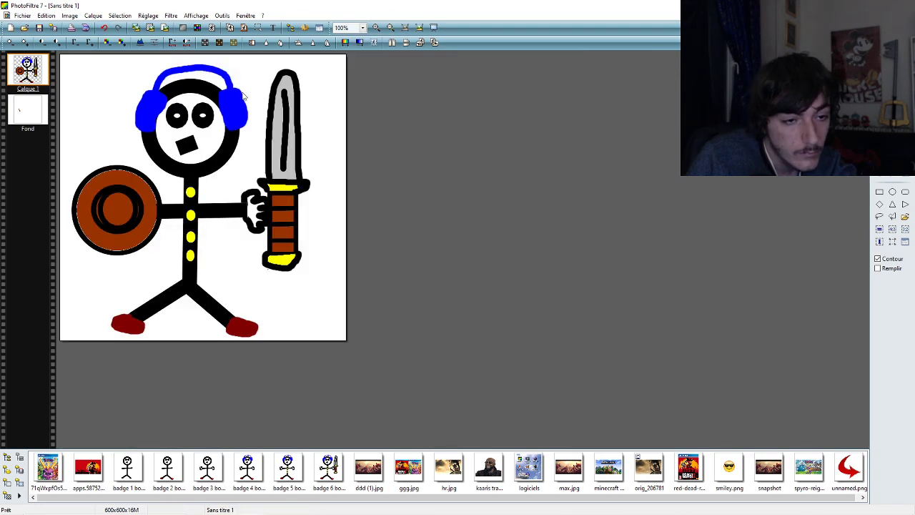
left_click(106, 29)
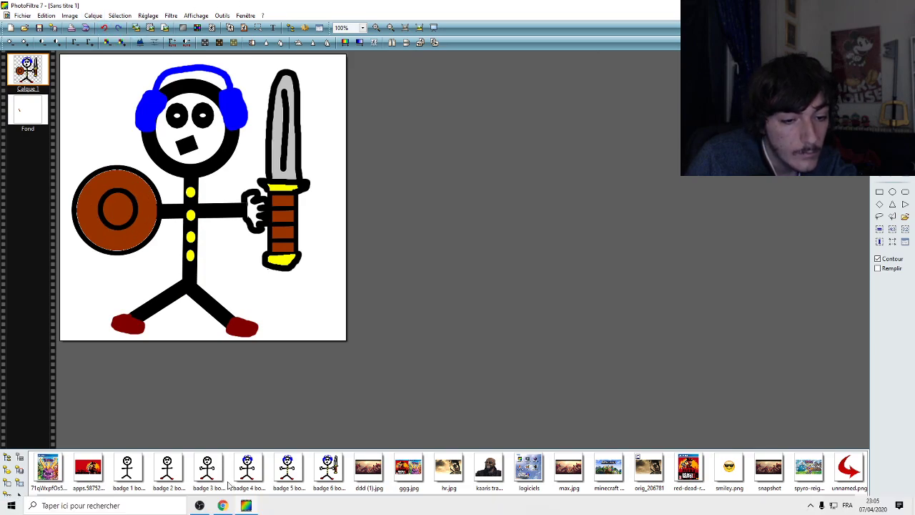
- Check the shield references in Chrome, try a larger ring of about 106 by 103 px around the shield's centre circle and undo it
left_click(228, 506)
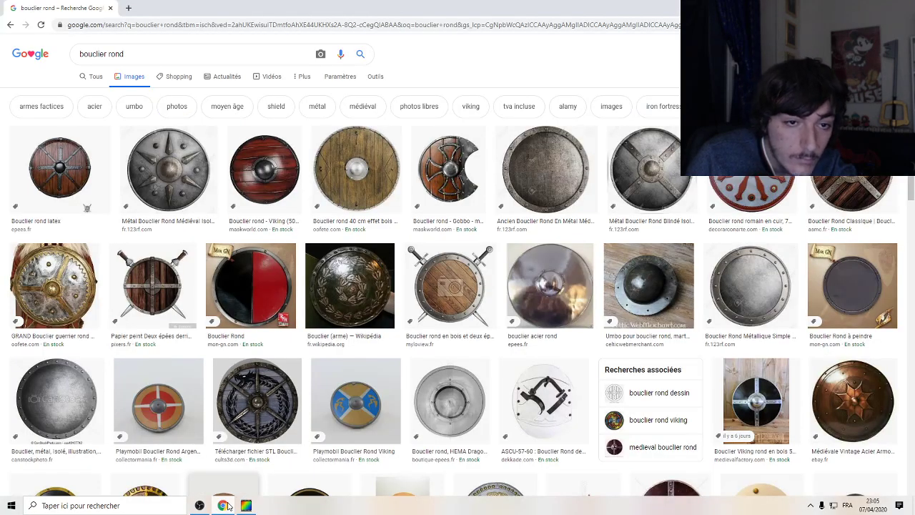
left_click(227, 505)
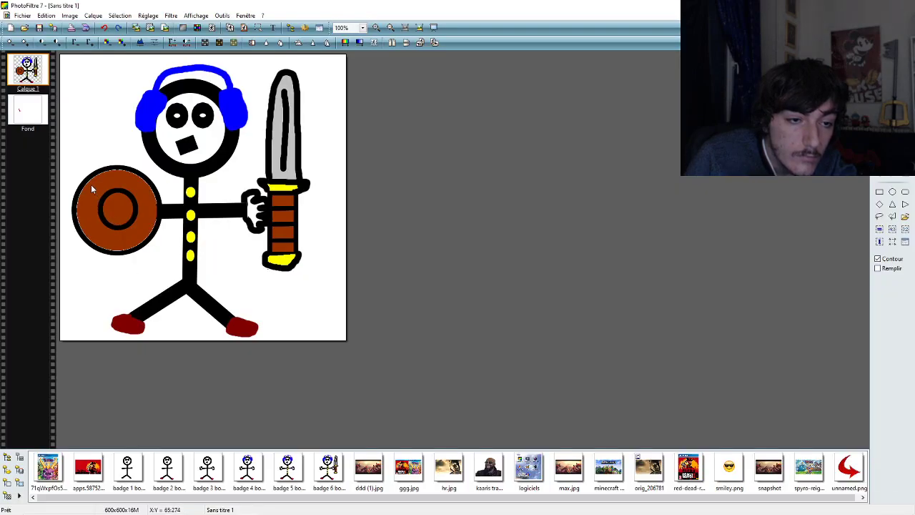
left_click_drag(91, 185, 144, 239)
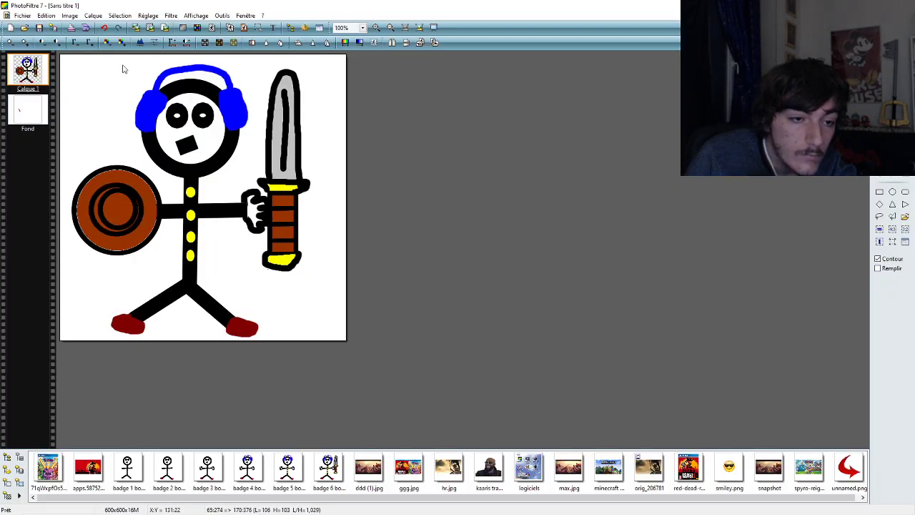
left_click(104, 29)
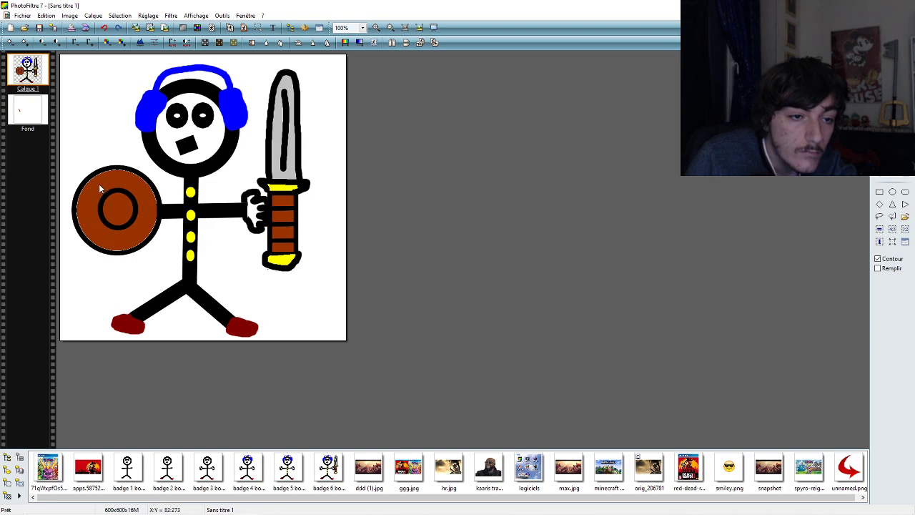
- Try to outline a larger black circle, roughly 95 × 100 px, concentric around the ring at the shield's centre, undoing each misaligned attempt
left_click_drag(99, 184, 141, 241)
left_click(141, 241)
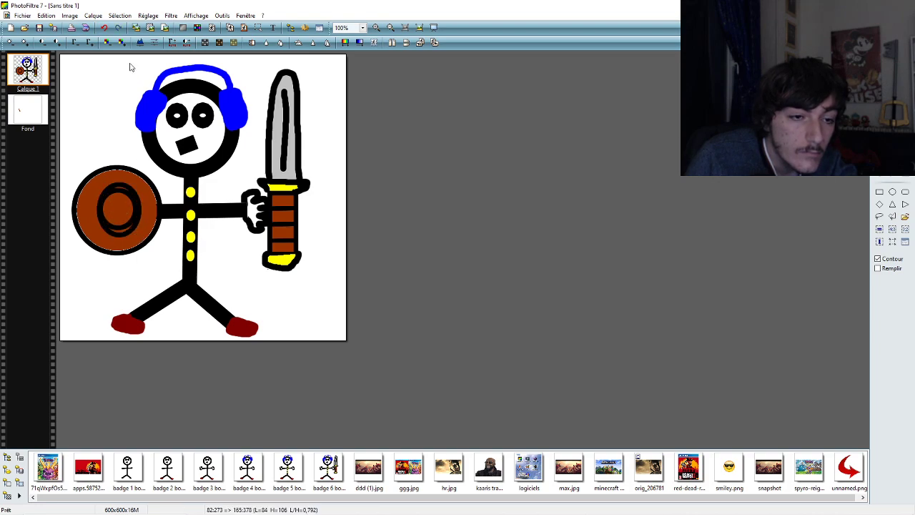
left_click(105, 29)
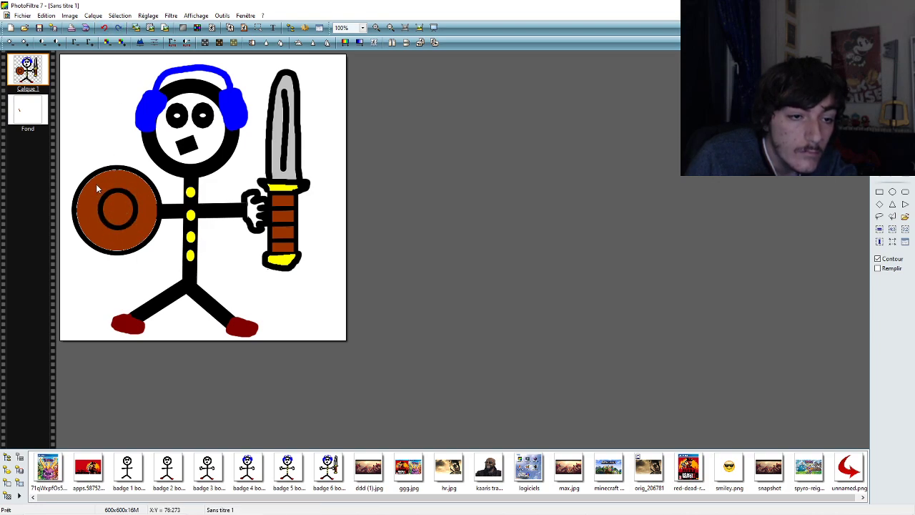
left_click_drag(96, 183, 141, 238)
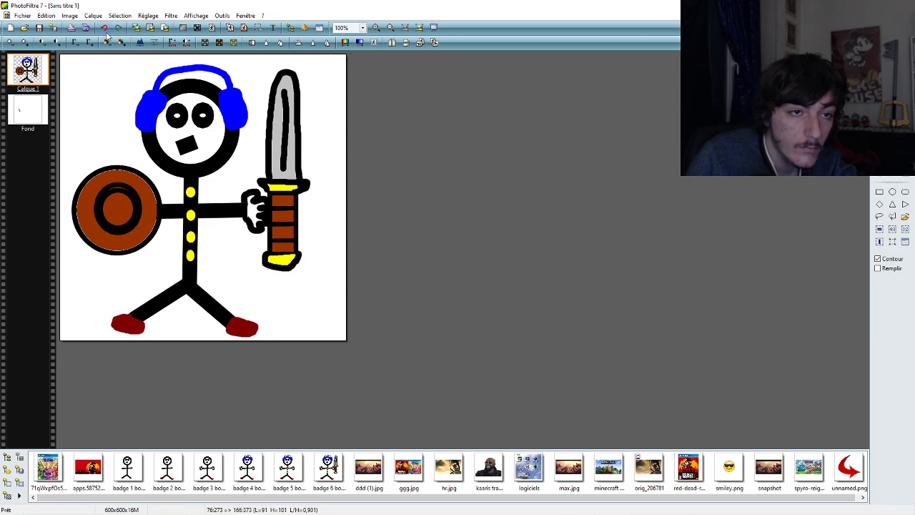
left_click(112, 157)
left_click_drag(91, 186, 142, 232)
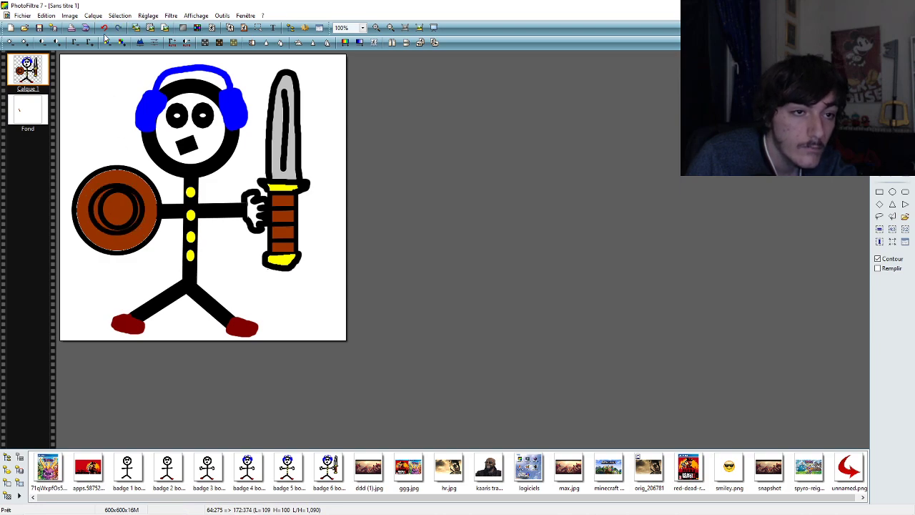
left_click(108, 195)
left_click_drag(96, 186, 142, 238)
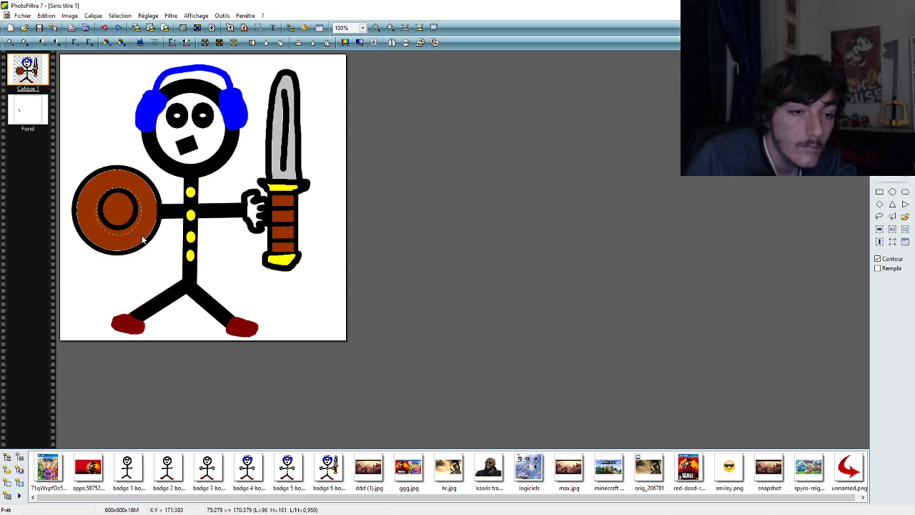
left_click(103, 28)
left_click_drag(97, 183, 140, 235)
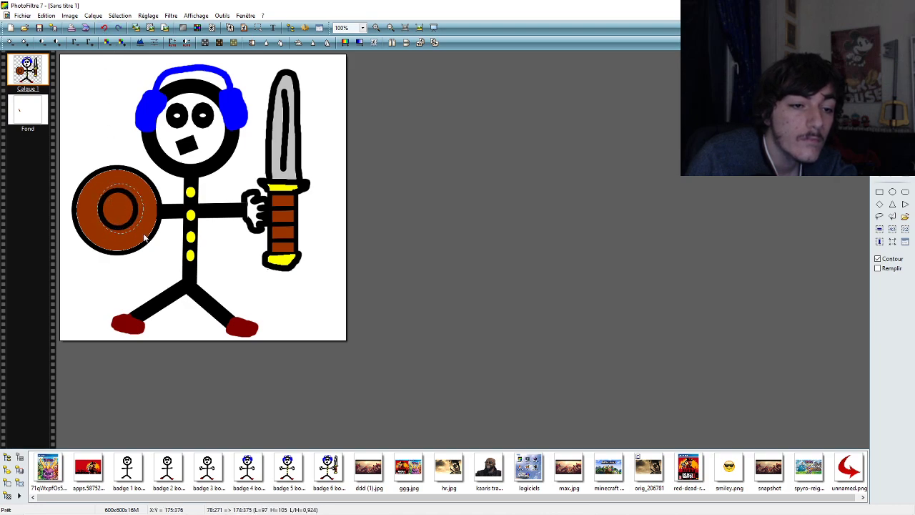
left_click(105, 27)
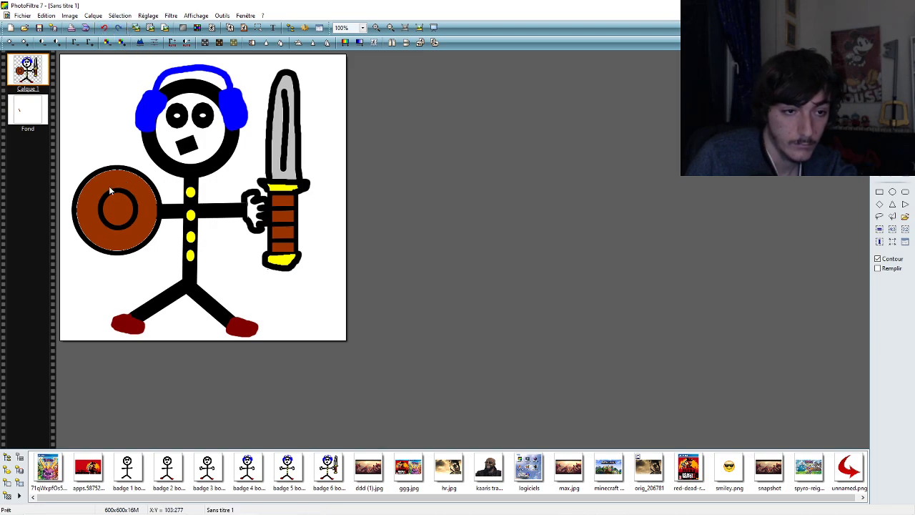
left_click_drag(97, 188, 140, 231)
left_click(108, 163)
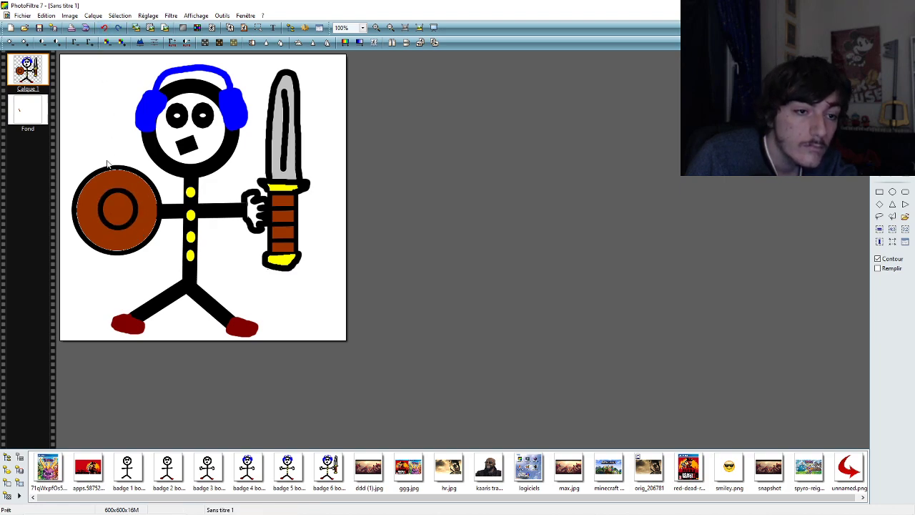
left_click_drag(95, 188, 141, 234)
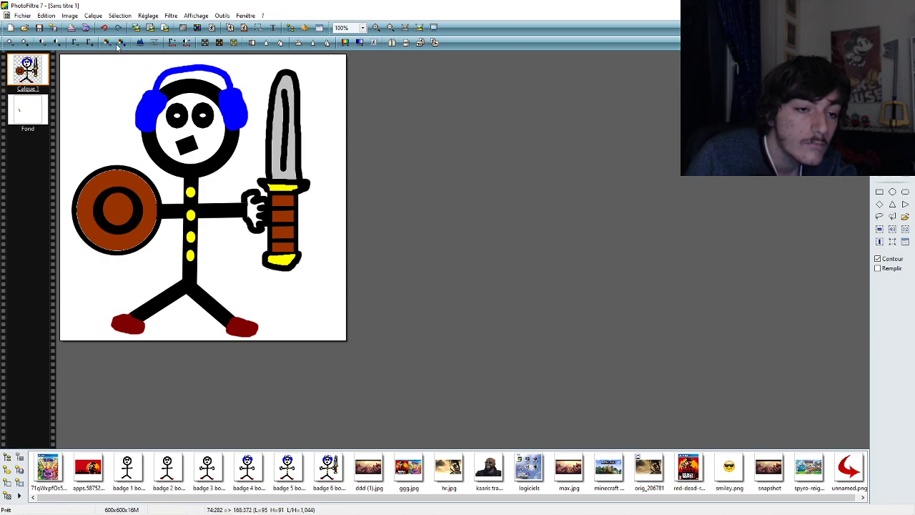
left_click(102, 186)
left_click_drag(95, 186, 141, 235)
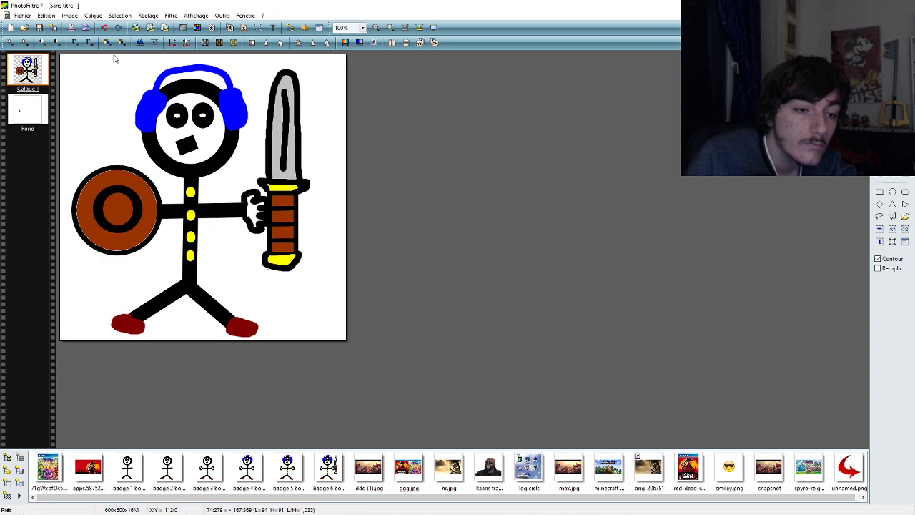
left_click(95, 188)
left_click_drag(119, 211, 141, 232)
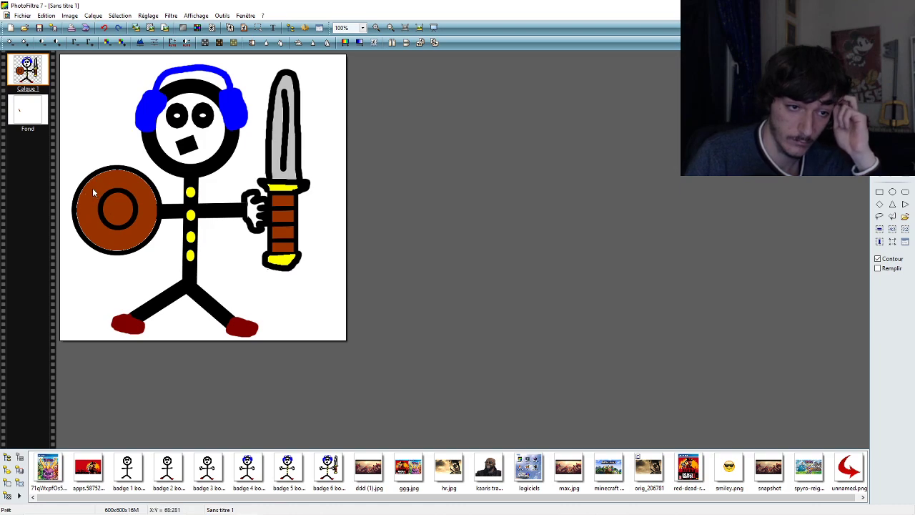
left_click_drag(87, 189, 148, 238)
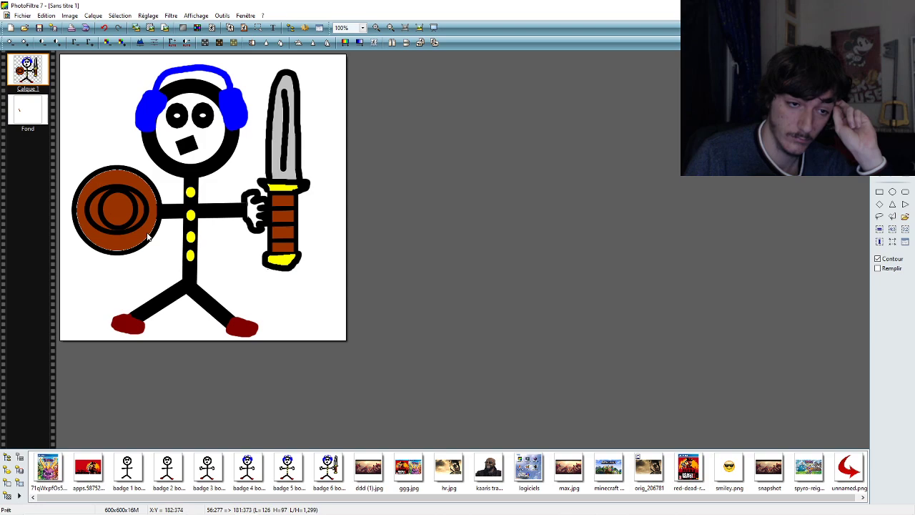
left_click(103, 27)
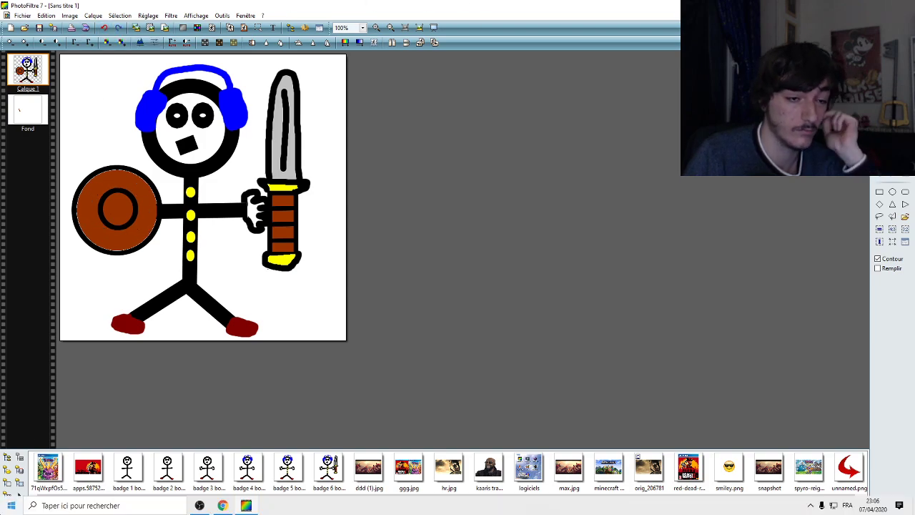
- Check the round shield pictures in Chrome, and try outlining a small black circle inside the shield's central ring, about 42 × 45 px at last
left_click(223, 506)
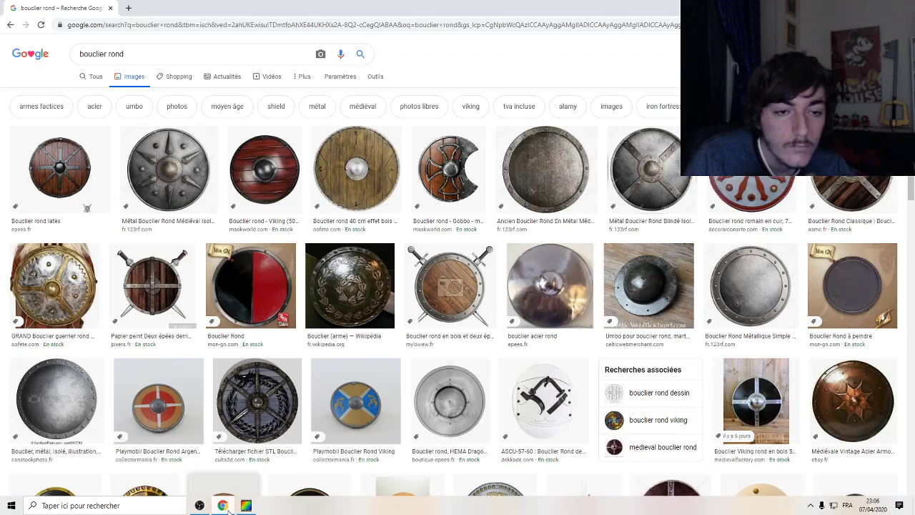
left_click(223, 505)
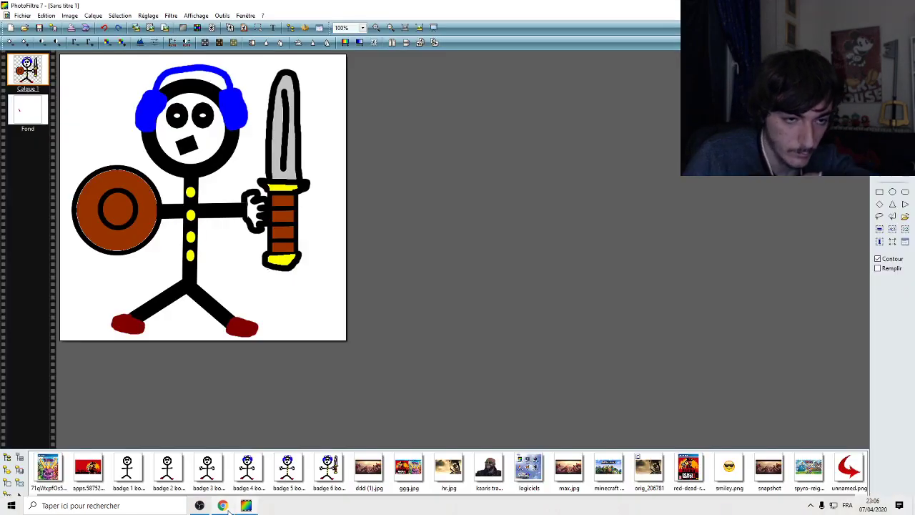
left_click_drag(106, 199, 127, 220)
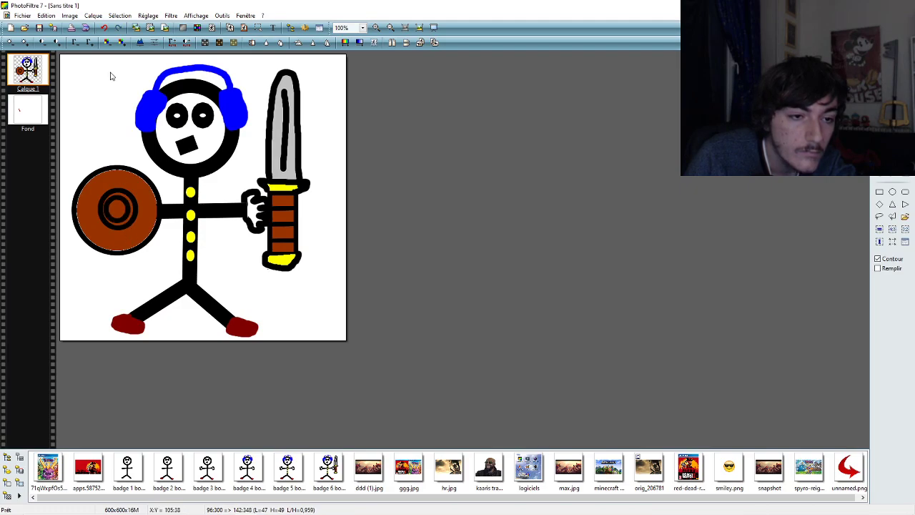
left_click(113, 200)
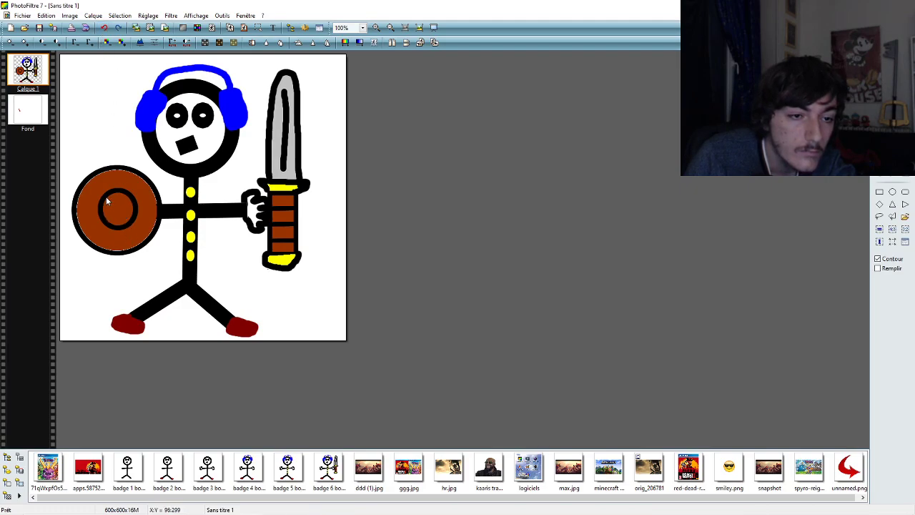
left_click_drag(106, 196, 129, 220)
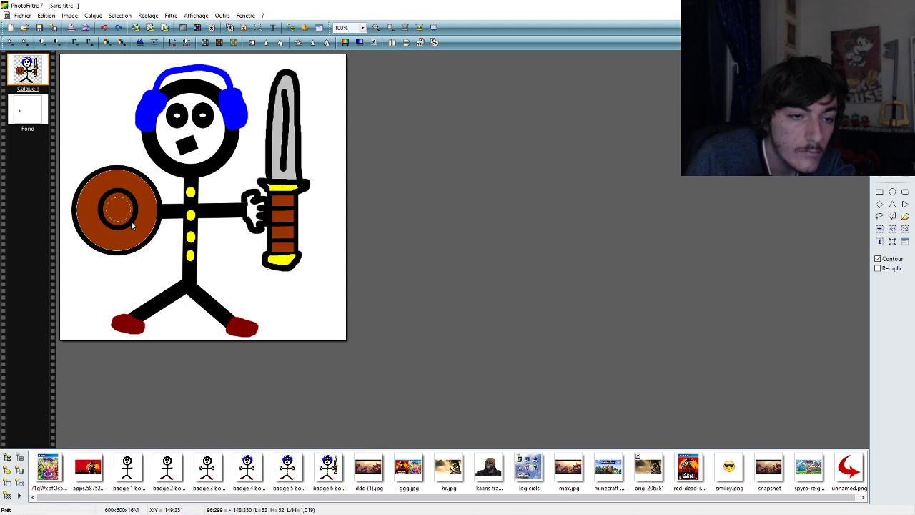
key("Return")
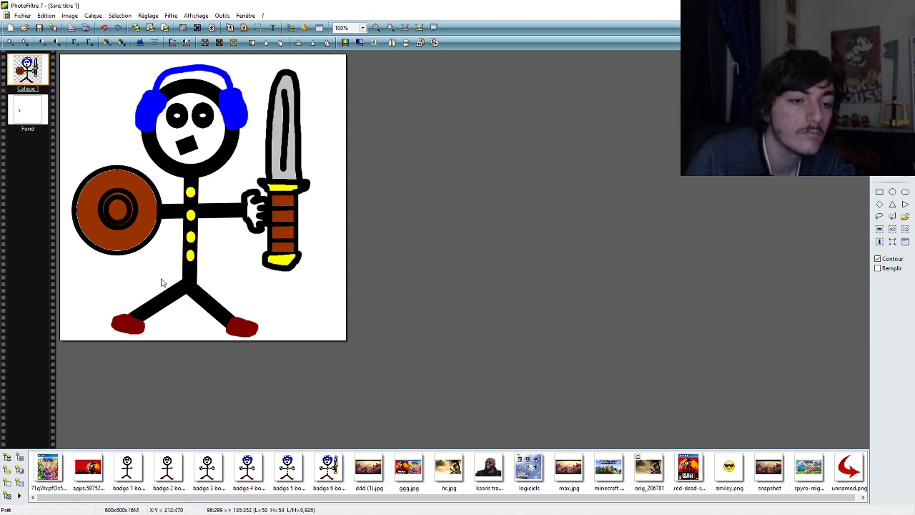
left_click(104, 28)
left_click_drag(109, 204, 129, 225)
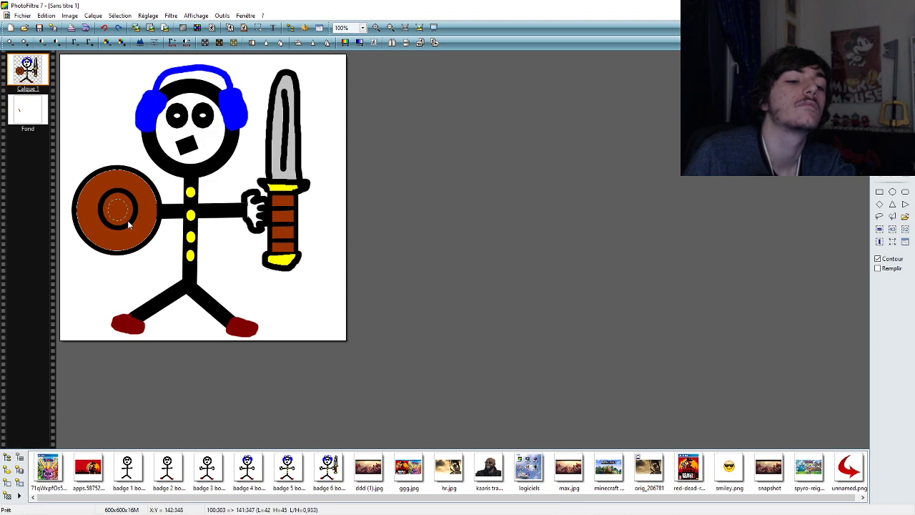
key("Return")
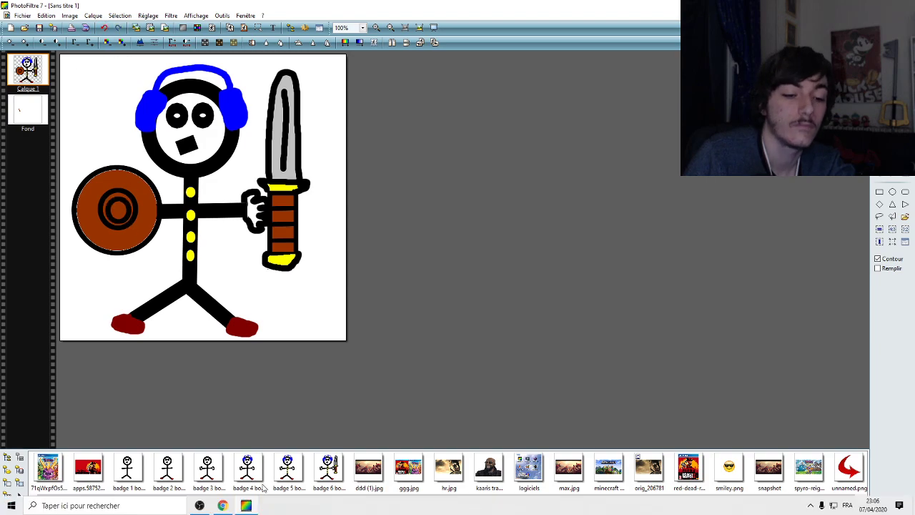
- Compare with the round shield pictures in Chrome again and undo the small circle inside the shield's central ring
key("super+d")
left_click(223, 505)
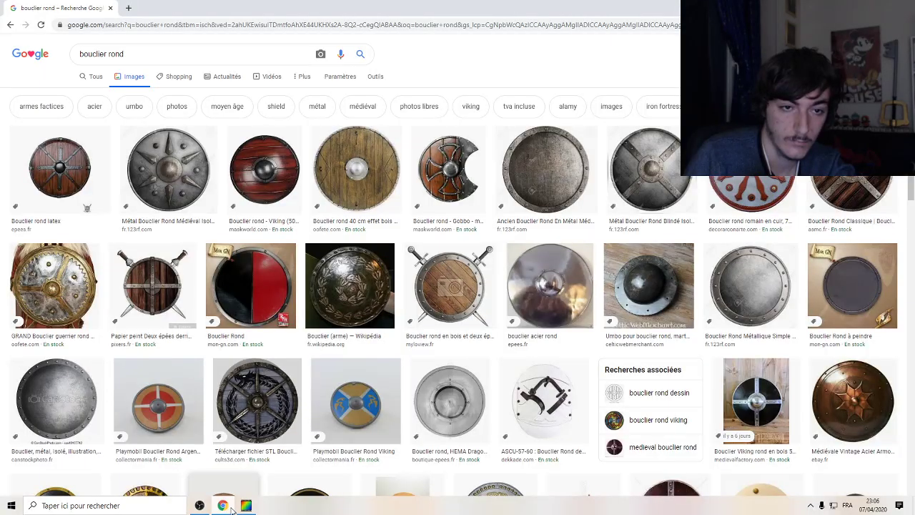
left_click(223, 505)
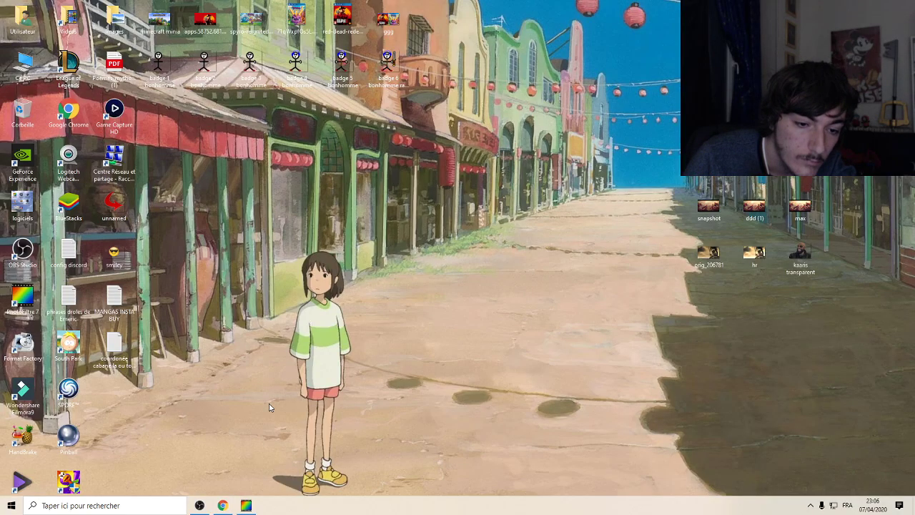
left_click(246, 505)
key("ctrl+z")
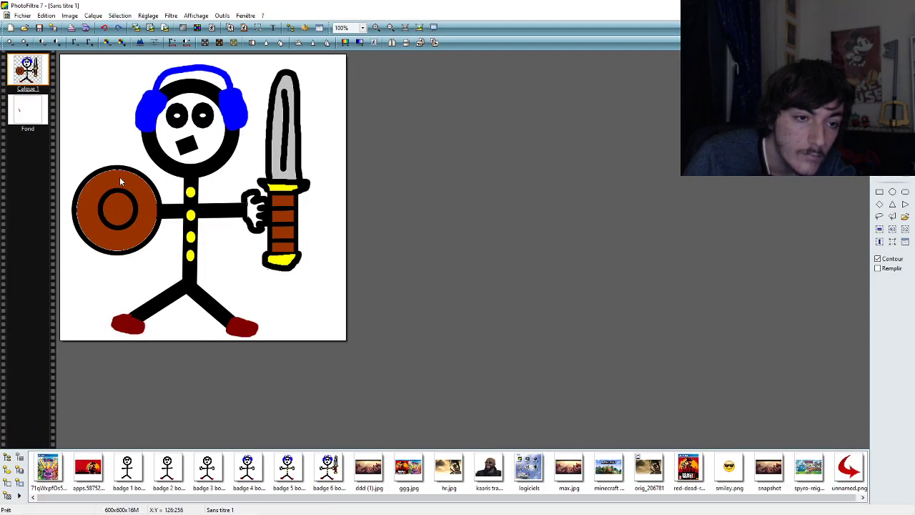
- Outline a black circle about 51 × 53 px centred inside the shield's central ring, redrawing it until it sits concentrically
left_click_drag(108, 202, 132, 223)
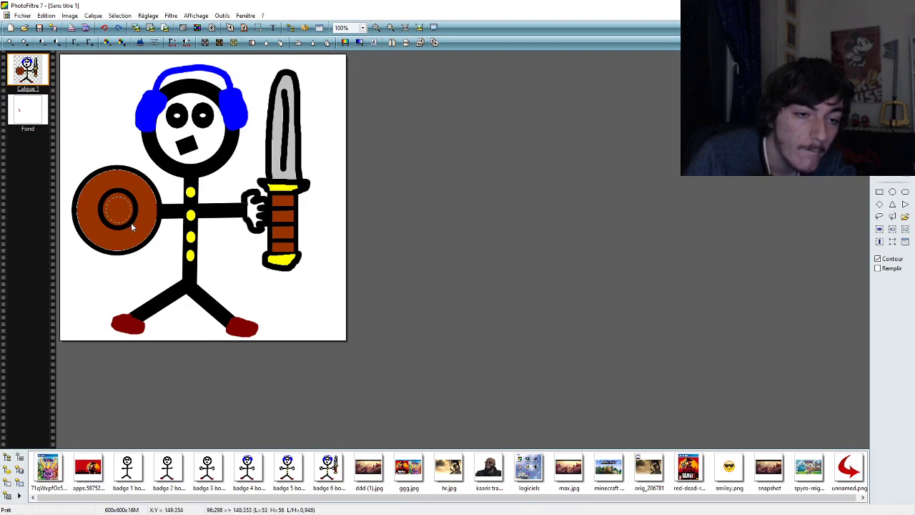
left_click(105, 27)
left_click_drag(106, 203, 127, 220)
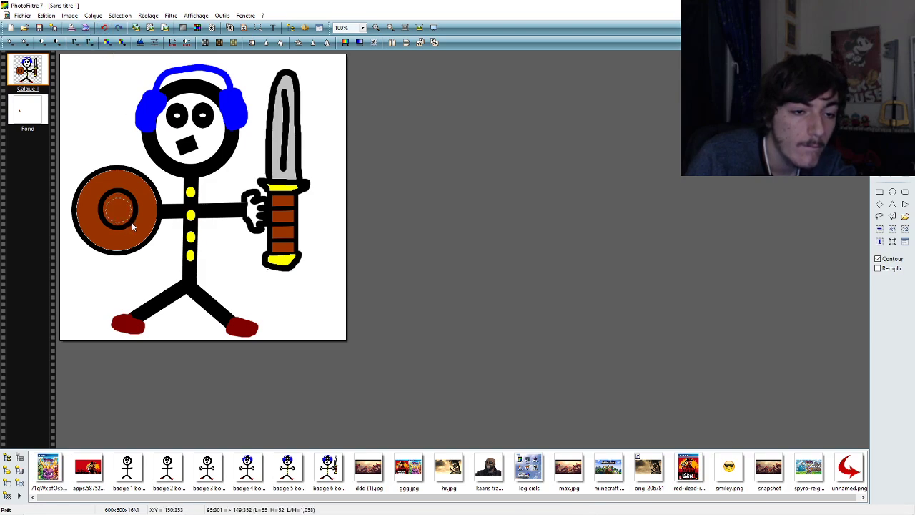
left_click(105, 27)
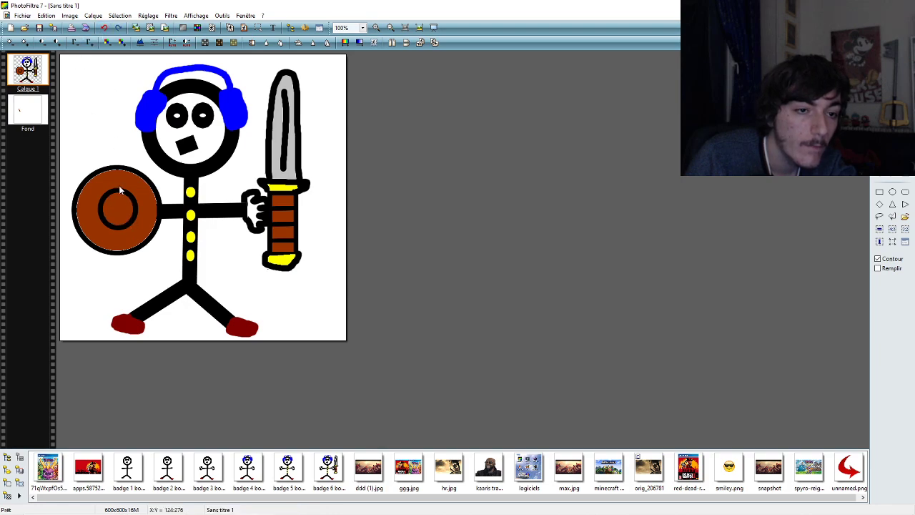
left_click_drag(106, 197, 129, 222)
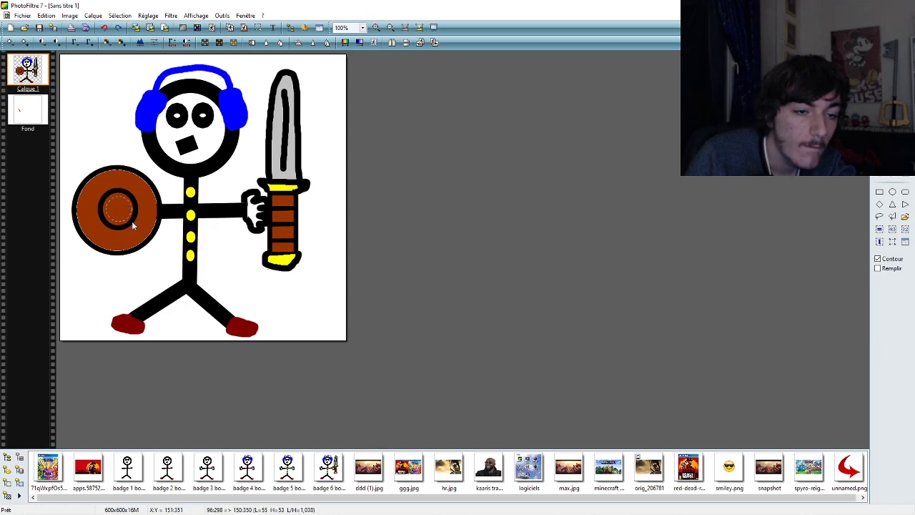
key("ctrl+e")
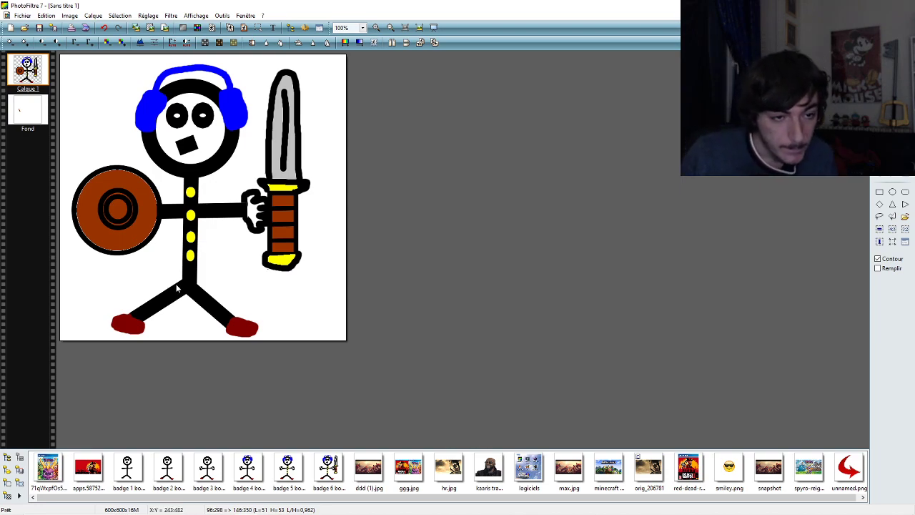
- Look at the round shield reference images in Chrome and return to the PhotoFiltre drawing
mouse_move(253, 512)
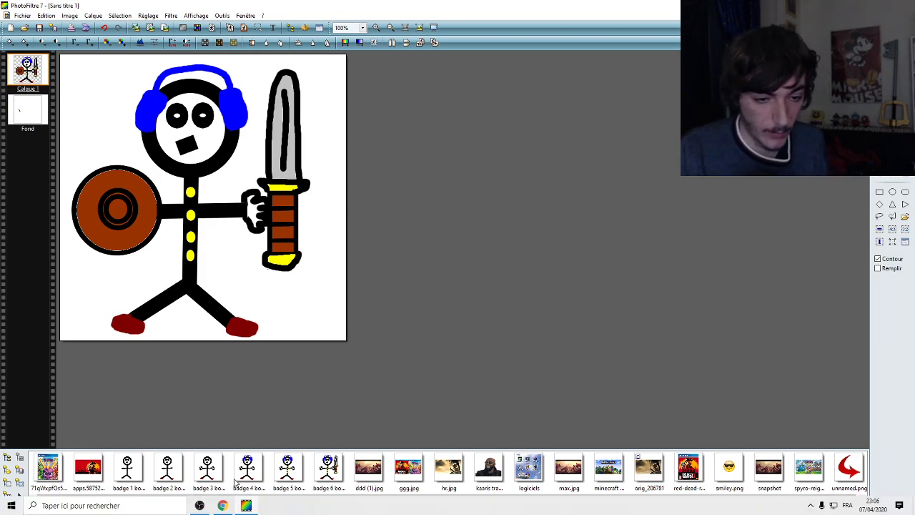
left_click(222, 506)
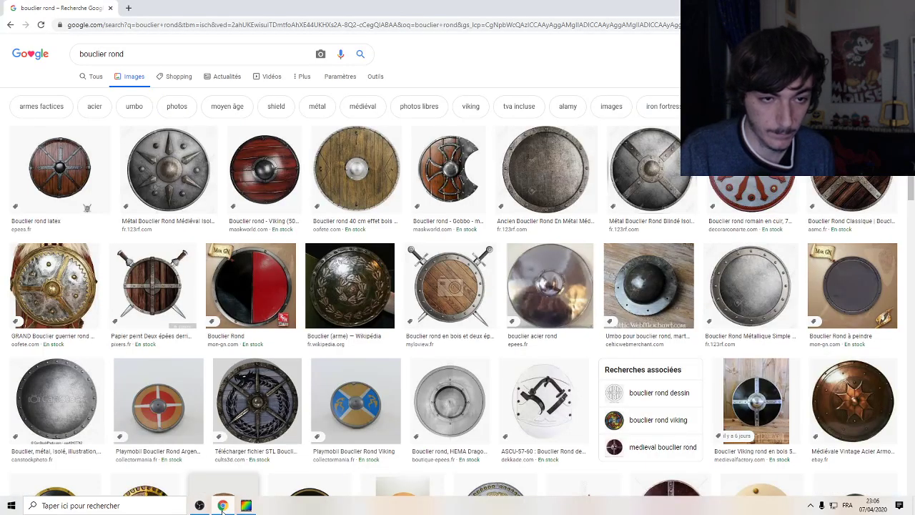
left_click(222, 505)
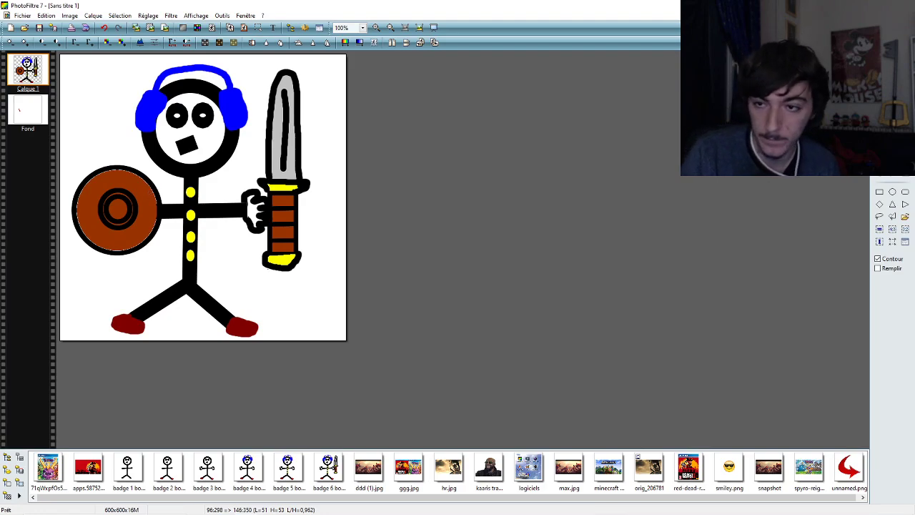
- Fill the small innermost black ring of the shield with grey at tolerance 30 and opacity 100
left_click(363, 27)
left_click(366, 152)
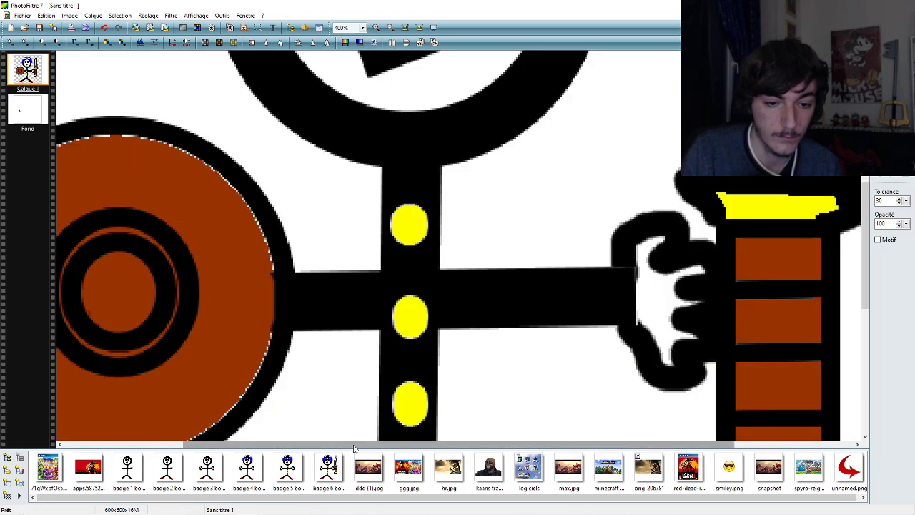
left_click_drag(353, 447, 300, 444)
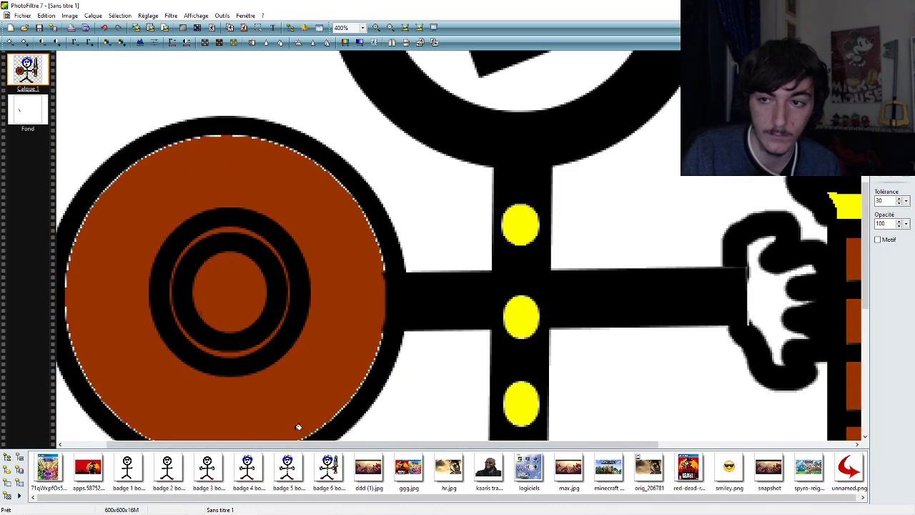
left_click(227, 229)
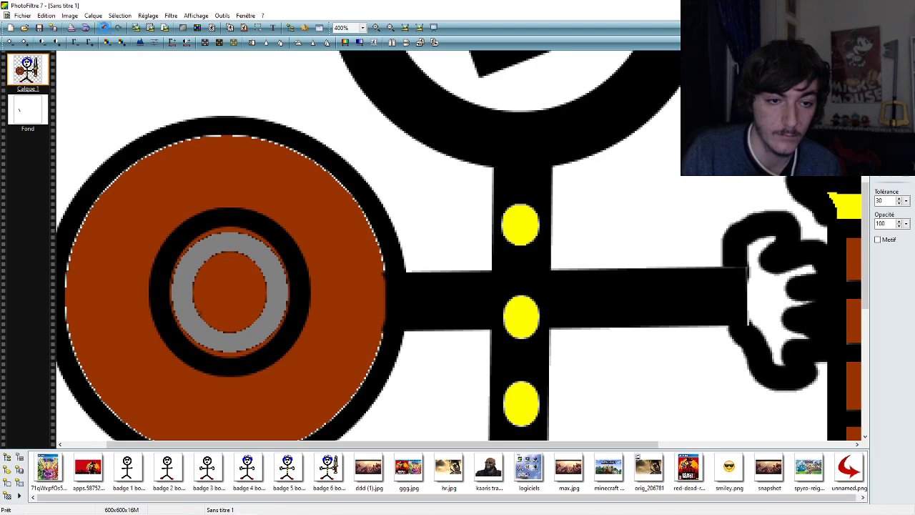
- Undo the grey fill of the innermost ring and enlarge the red Viking round shield picture in Chrome to compare it with the PhotoFiltre drawing
left_click(104, 27)
left_click(223, 506)
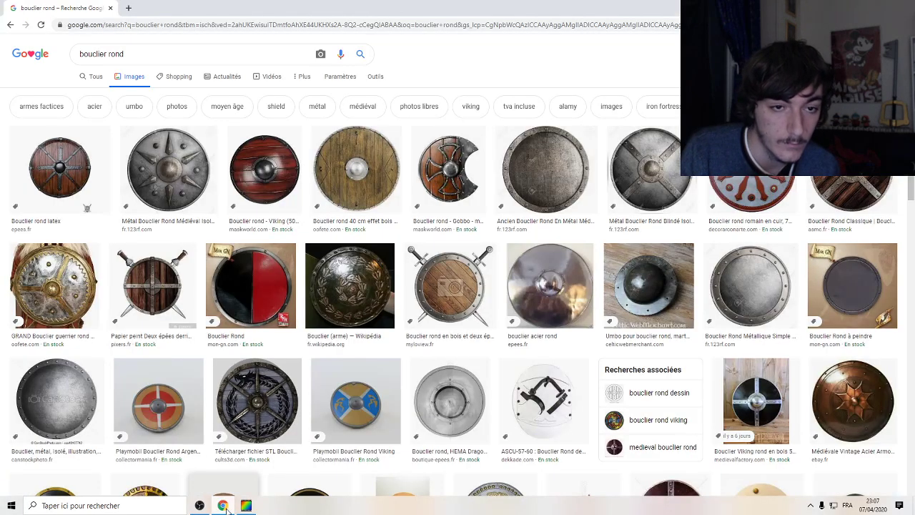
left_click(264, 169)
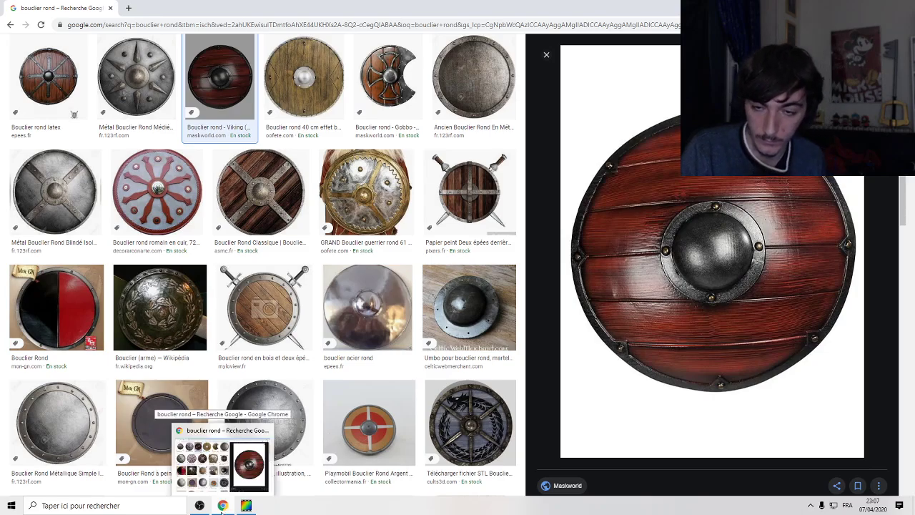
left_click(222, 506)
left_click(222, 506)
left_click(222, 506)
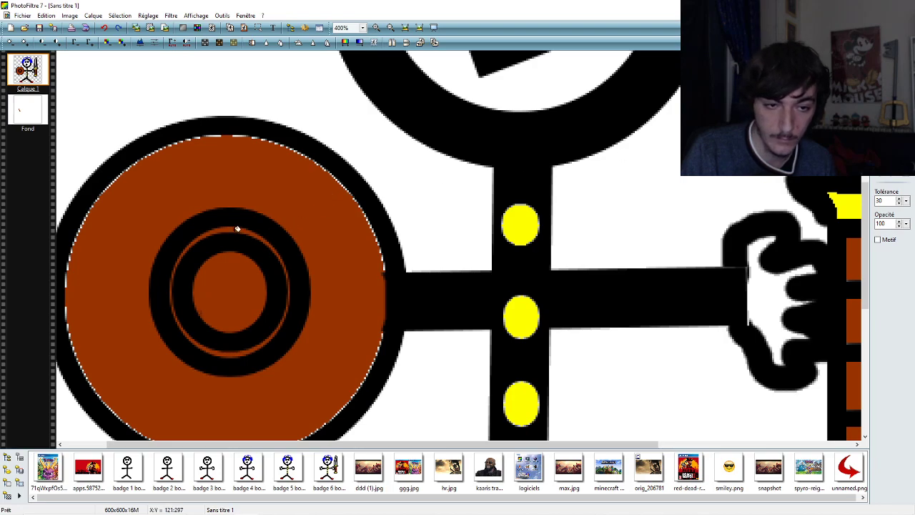
left_click(222, 506)
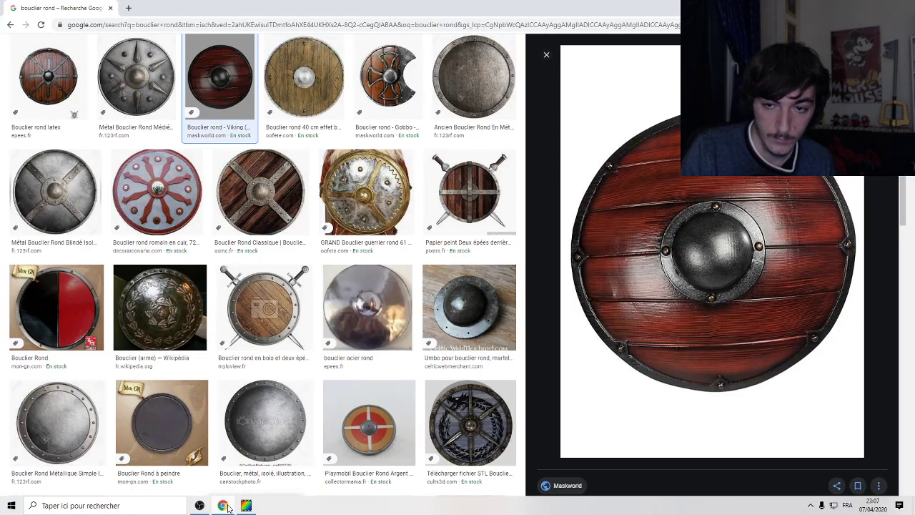
left_click(222, 505)
- Fill the upper and lower arcs of the thin brown gap between the two central rings with grey, undoing the misplaced fill of the inner ring
left_click(230, 227)
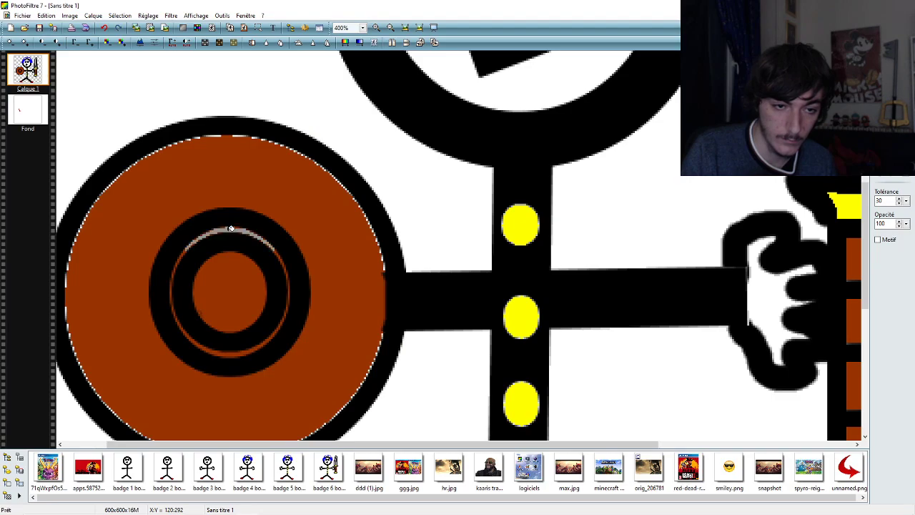
left_click(282, 258)
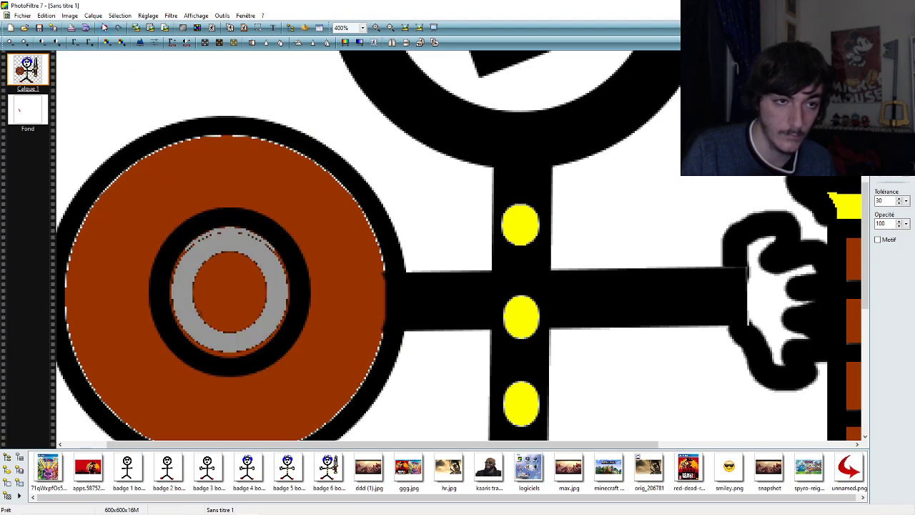
key("ctrl+z")
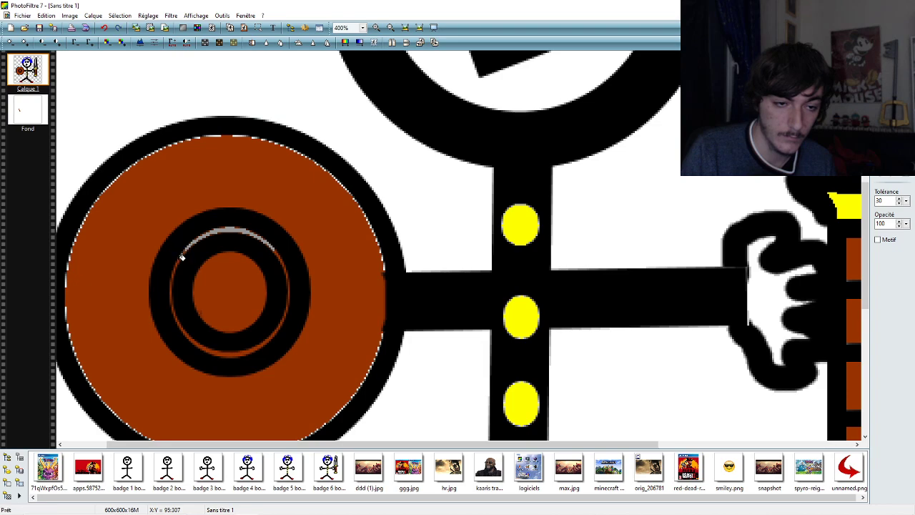
left_click(214, 349)
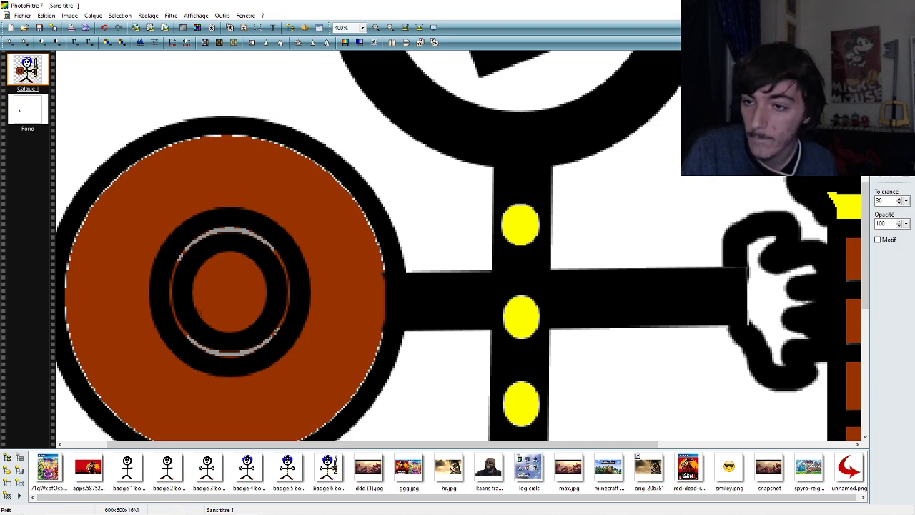
- Try filling the shield's central disc with blue-violet, grey and dark grey, undoing each fill
left_click(233, 295)
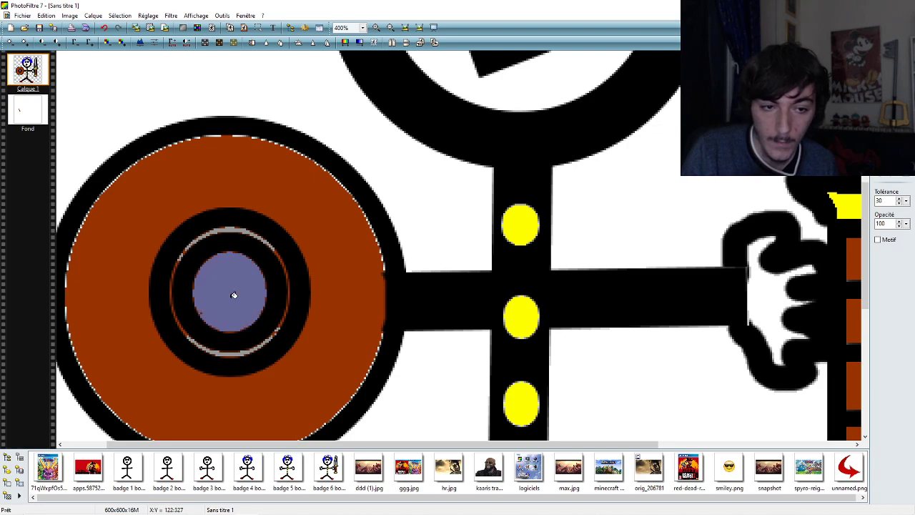
left_click(105, 28)
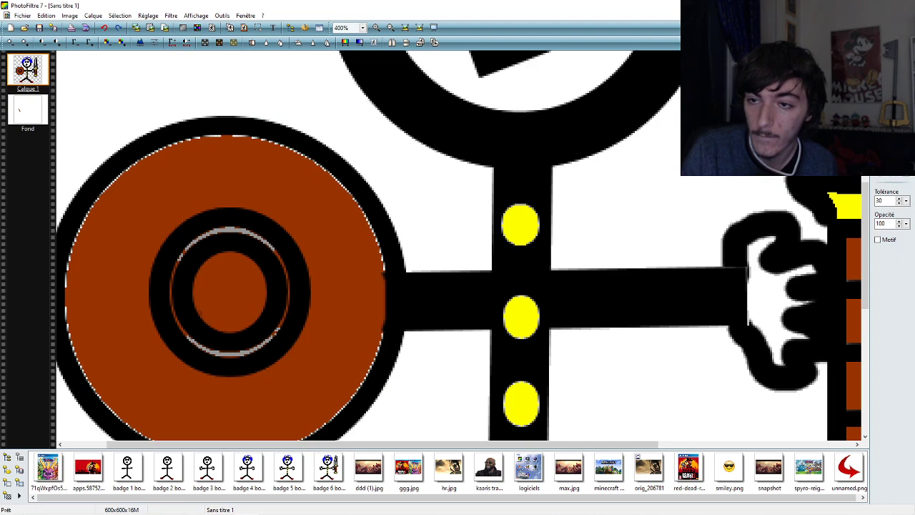
left_click(247, 278)
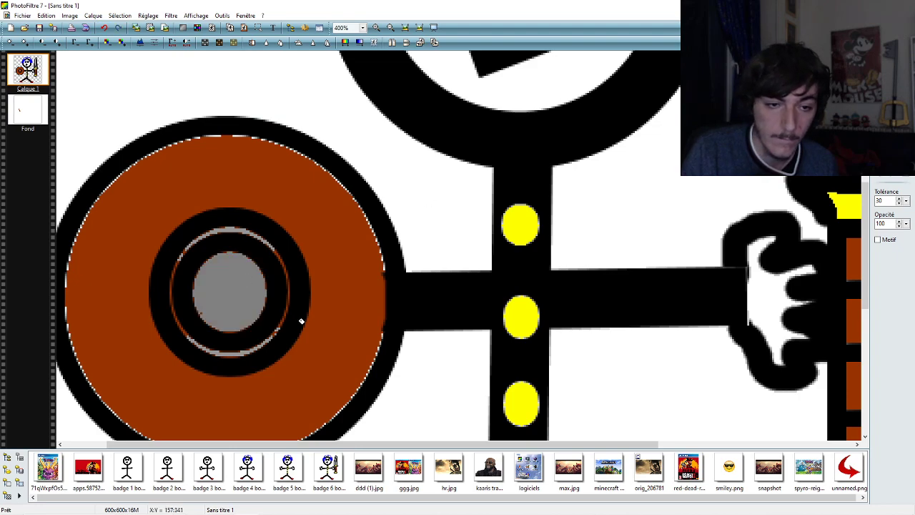
left_click(105, 29)
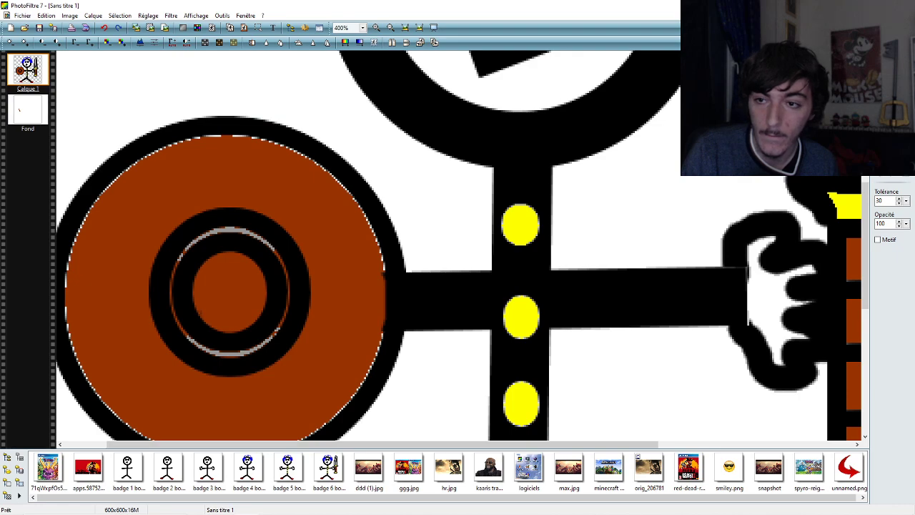
left_click(229, 286)
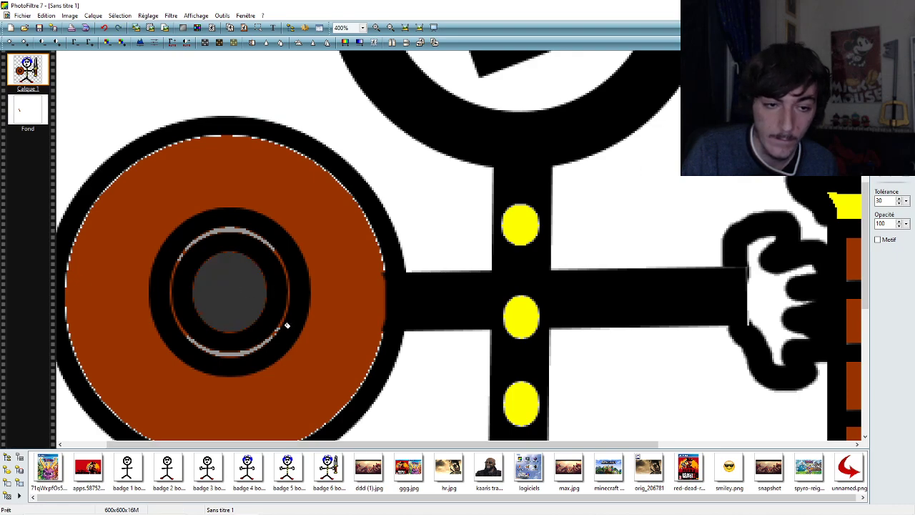
left_click(105, 29)
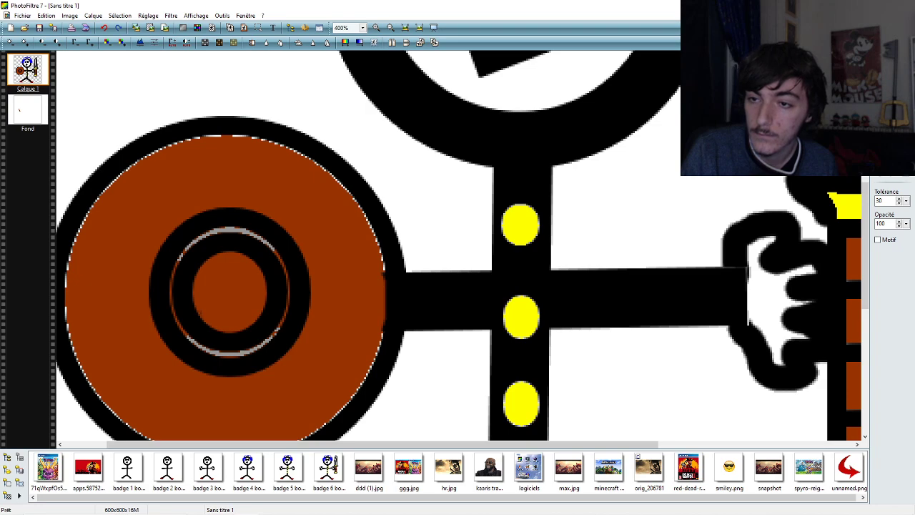
- Fill the shield's central disc with grey, compare it with the Chrome reference, and recolour the disc dark grey
left_click(230, 281)
left_click(362, 27)
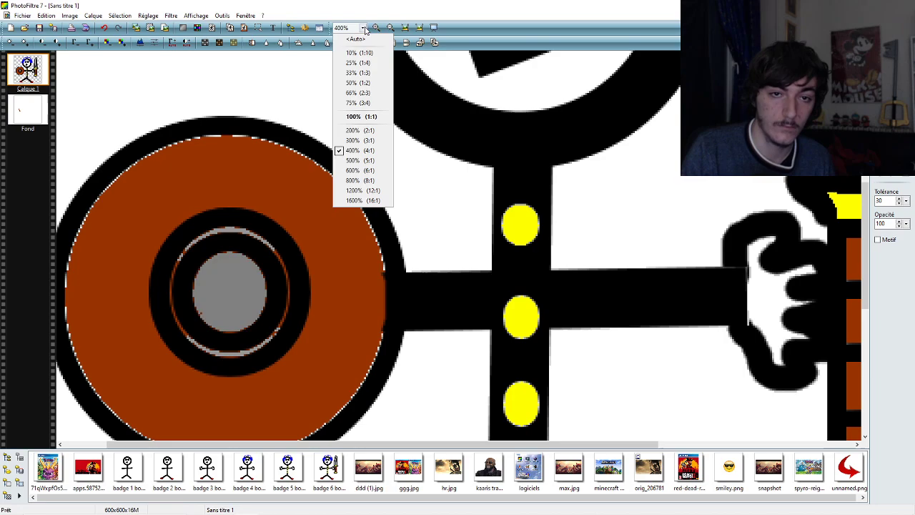
left_click(358, 134)
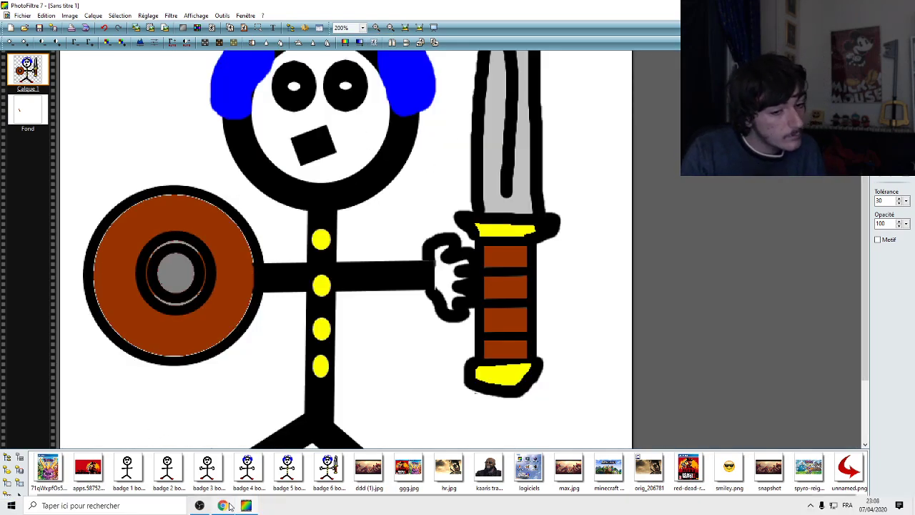
left_click(223, 506)
left_click(223, 505)
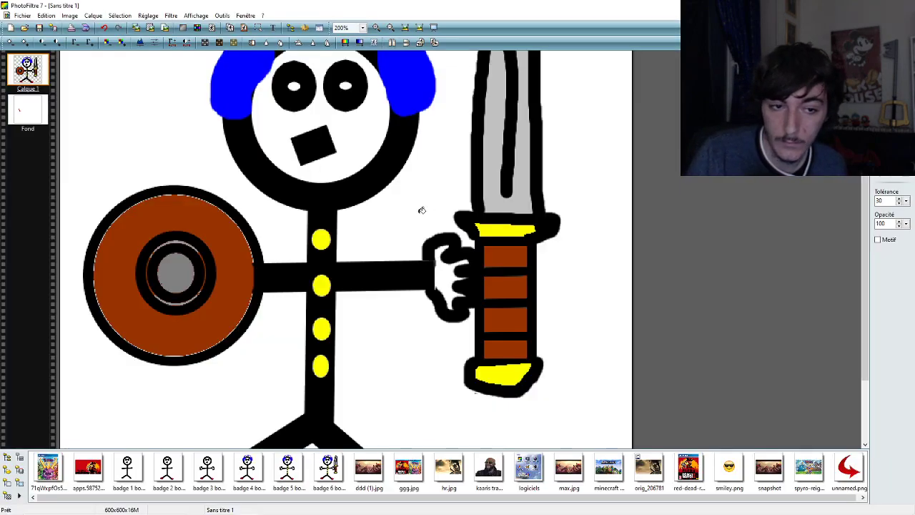
left_click(181, 270)
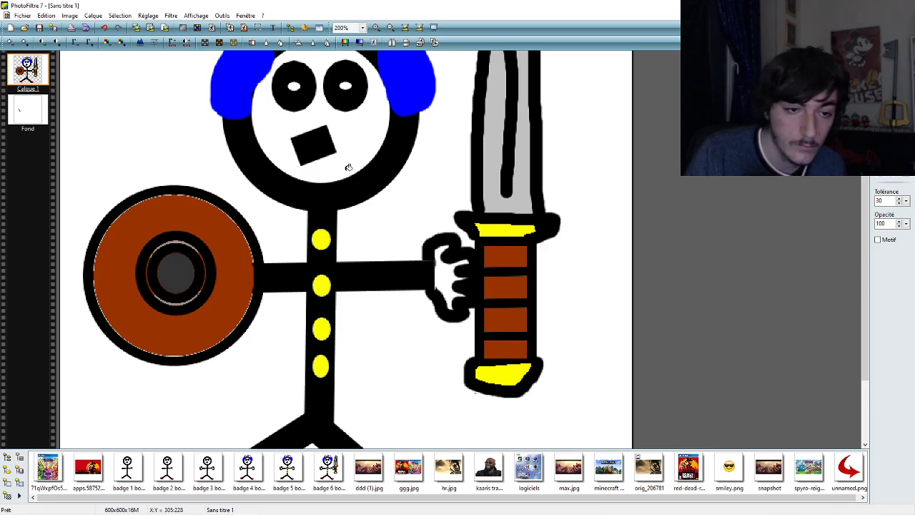
- Paint grey along the lower-right arc of the thin brown gap between the shield's central rings using the smallest round brush
left_click(362, 28)
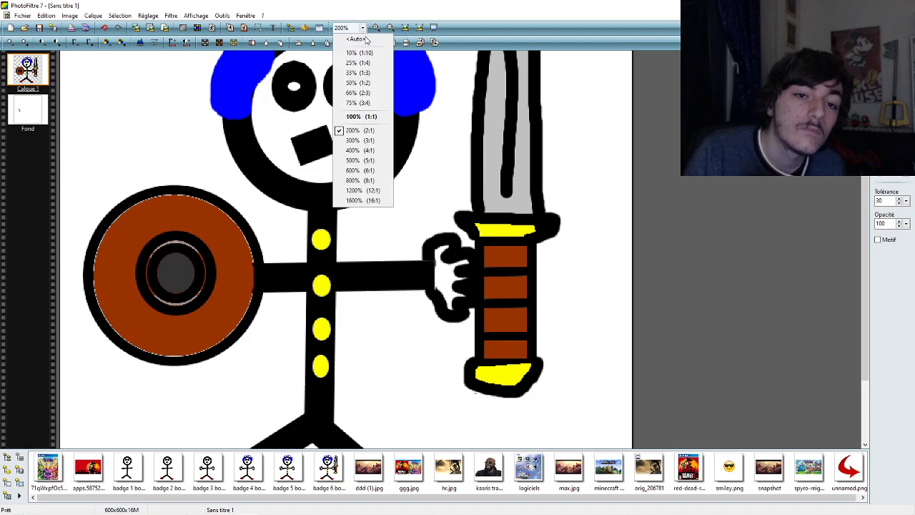
left_click(358, 116)
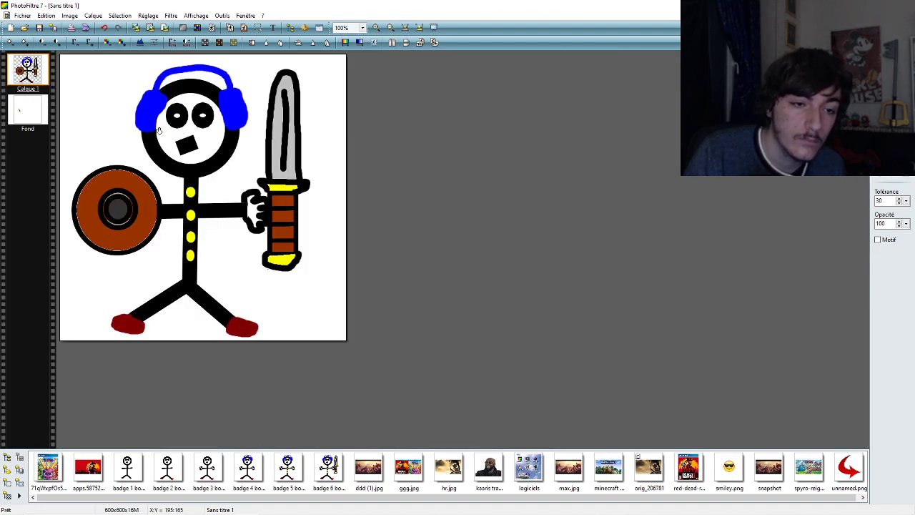
left_click(363, 28)
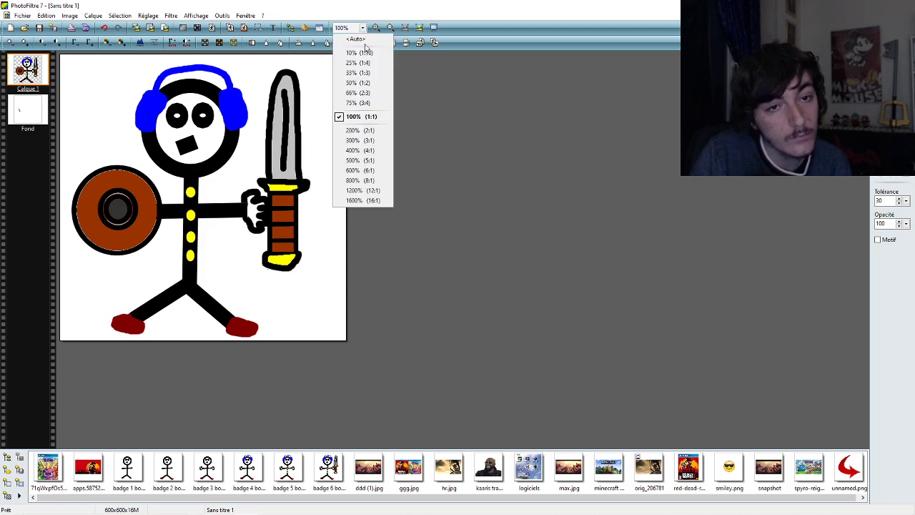
left_click(359, 150)
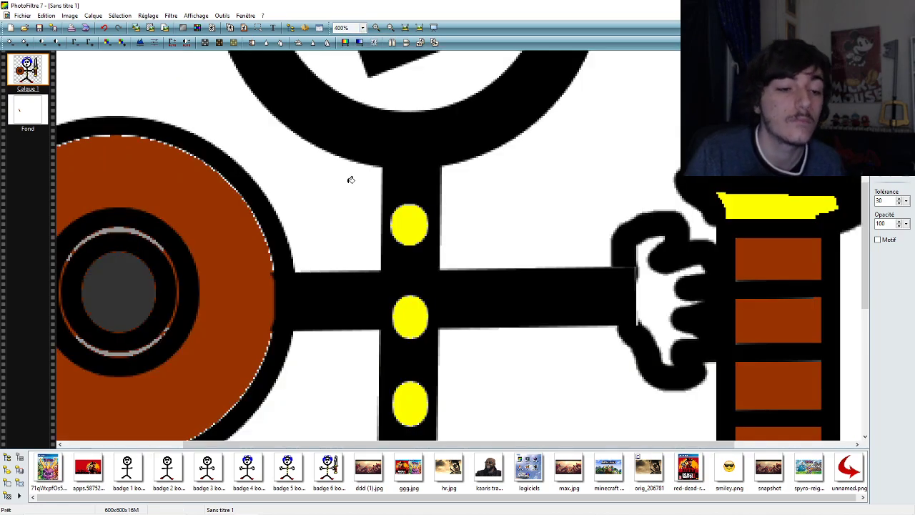
left_click_drag(413, 444, 336, 444)
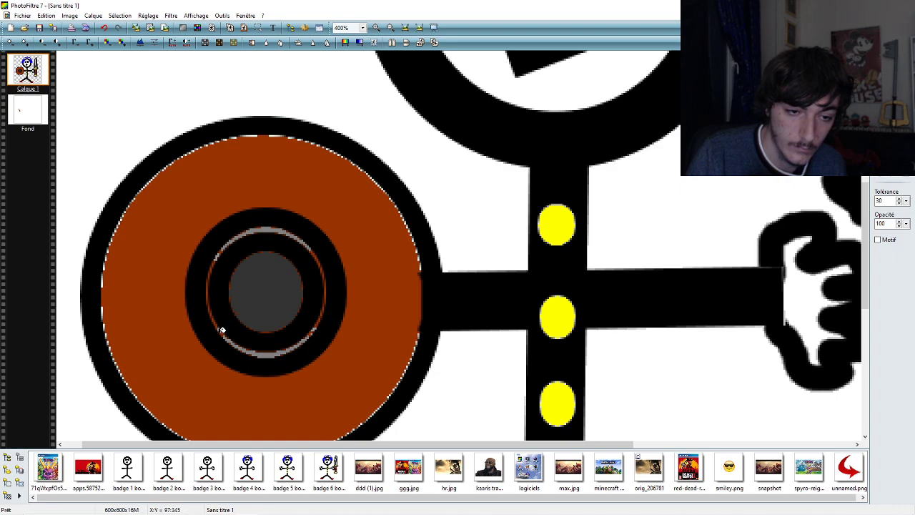
left_click(362, 27)
left_click(363, 190)
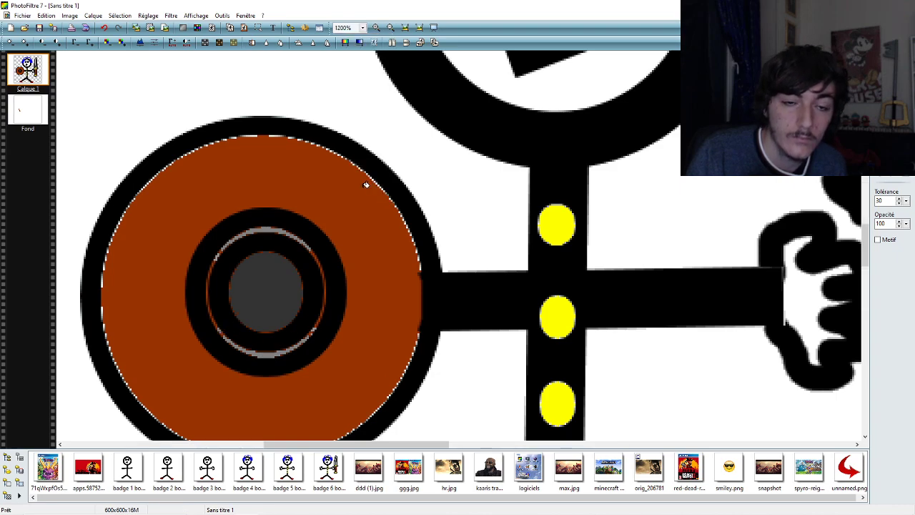
left_click_drag(441, 444, 348, 433)
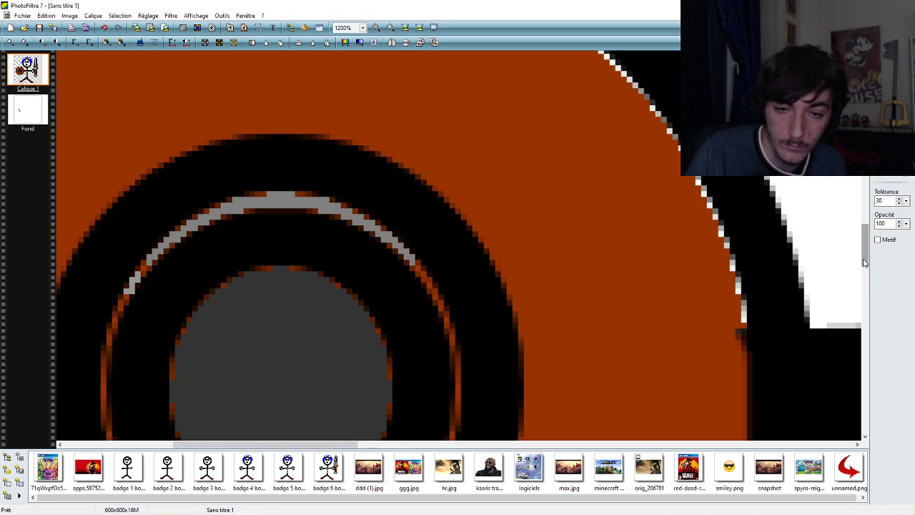
mouse_move(863, 257)
left_mouse_down()
mouse_move(859, 285)
mouse_move(863, 261)
left_mouse_up()
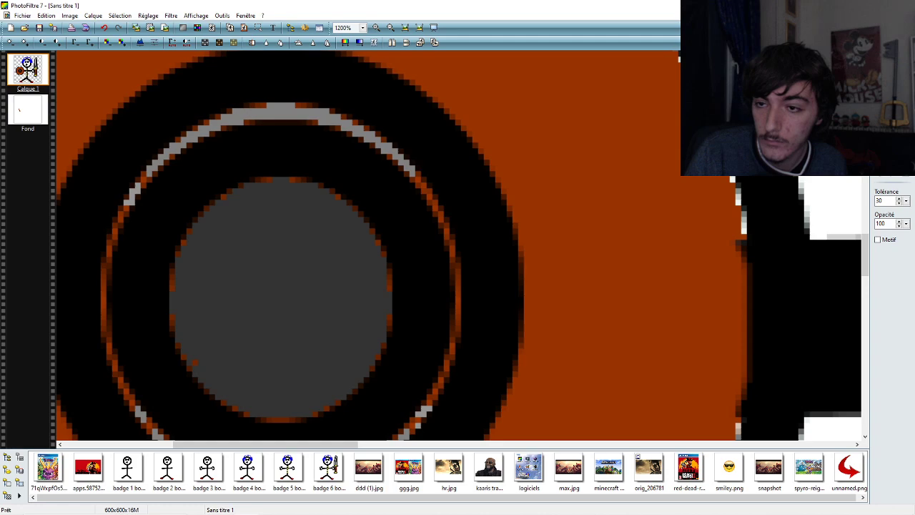
left_click(884, 175)
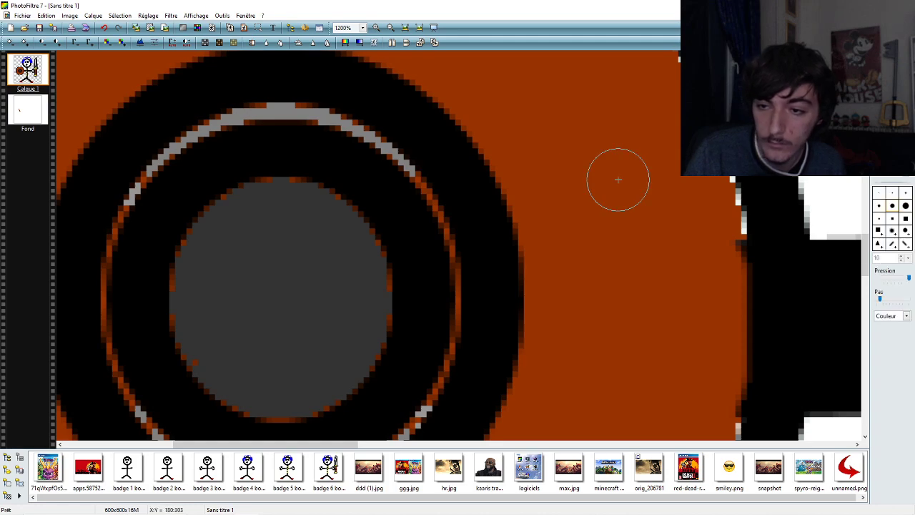
left_click(884, 198)
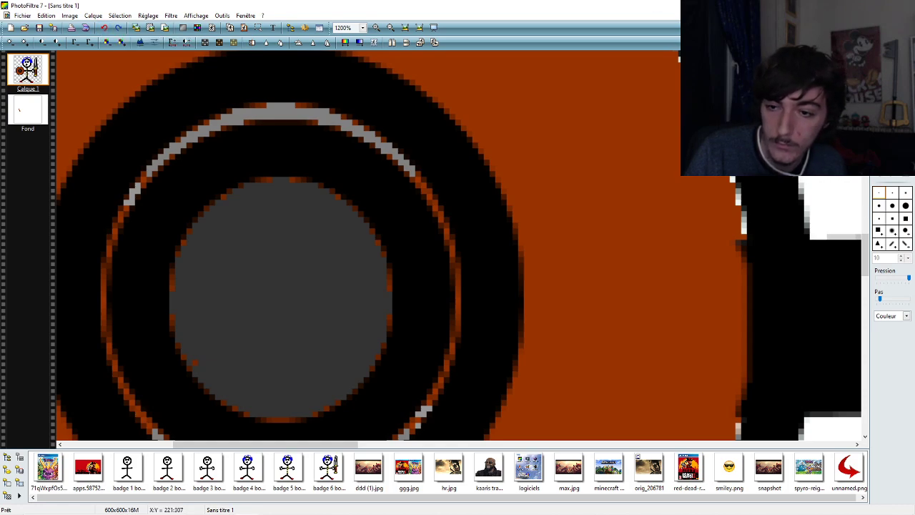
scroll(286, 243, "down", 5)
scroll(286, 243, "up", 2)
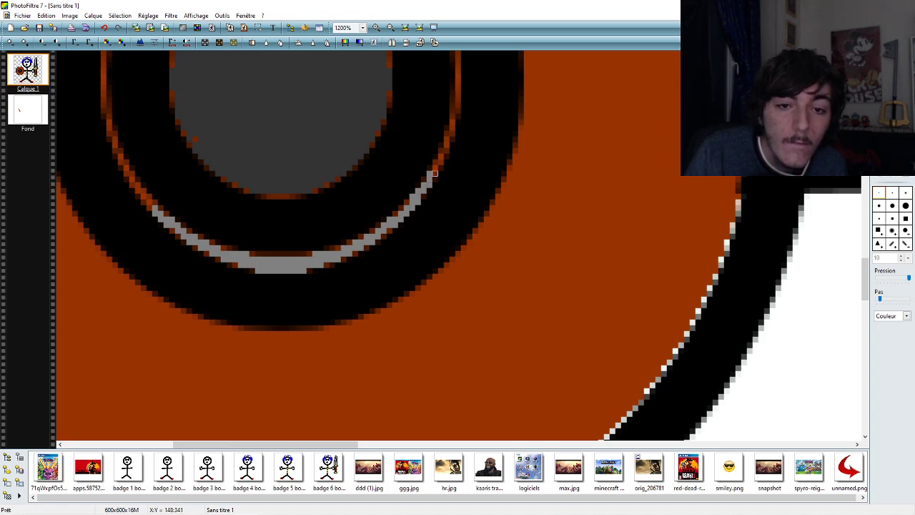
mouse_move(446, 162)
left_mouse_down()
mouse_move(439, 146)
mouse_move(457, 109)
mouse_move(459, 68)
left_mouse_up()
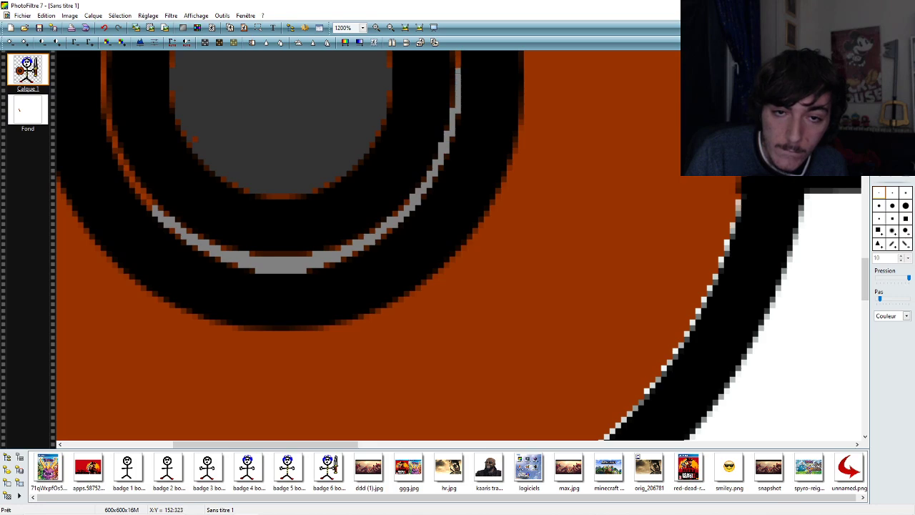
- Extend and thicken the thin grey ring along its right side, lower-right arc and bottom, undoing the stray pixel below it
mouse_move(863, 285)
left_mouse_down()
mouse_move(864, 264)
mouse_move(864, 274)
left_mouse_up()
mouse_move(459, 203)
left_mouse_down()
mouse_move(454, 171)
mouse_move(452, 240)
left_mouse_up()
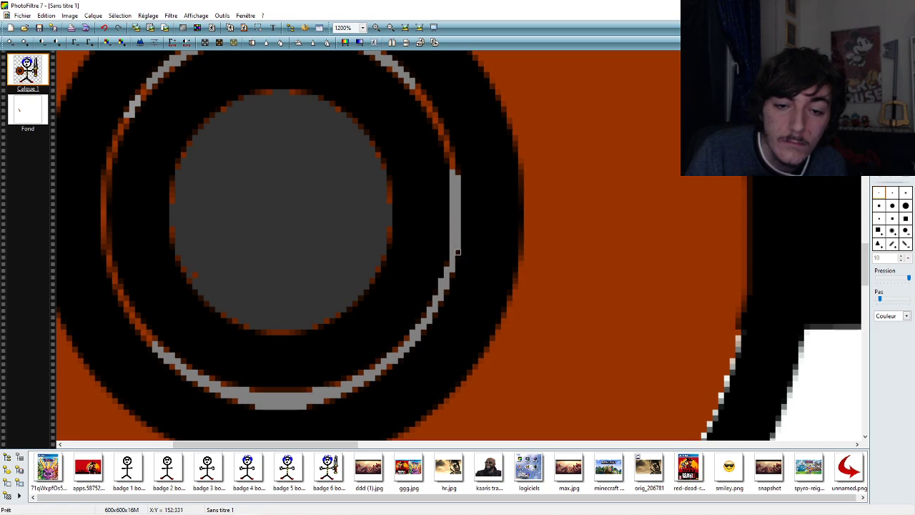
left_click_drag(452, 275, 424, 315)
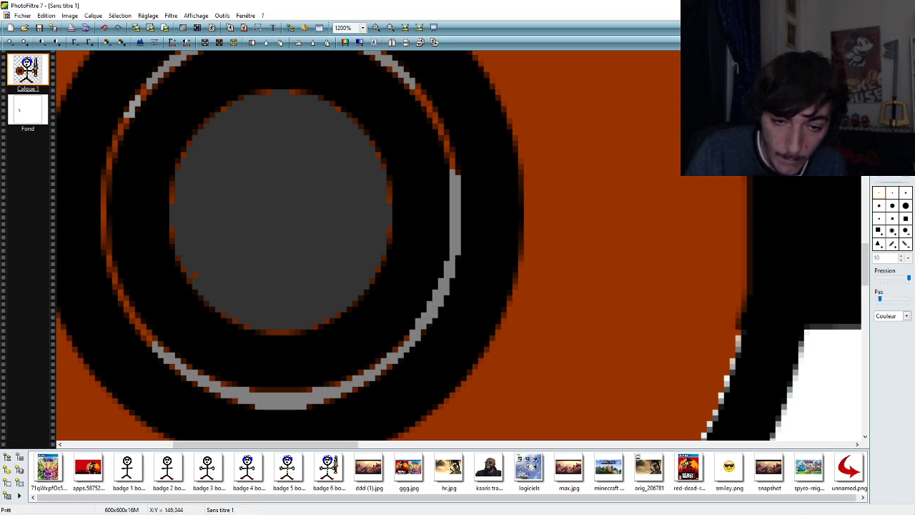
left_click_drag(428, 326, 423, 332)
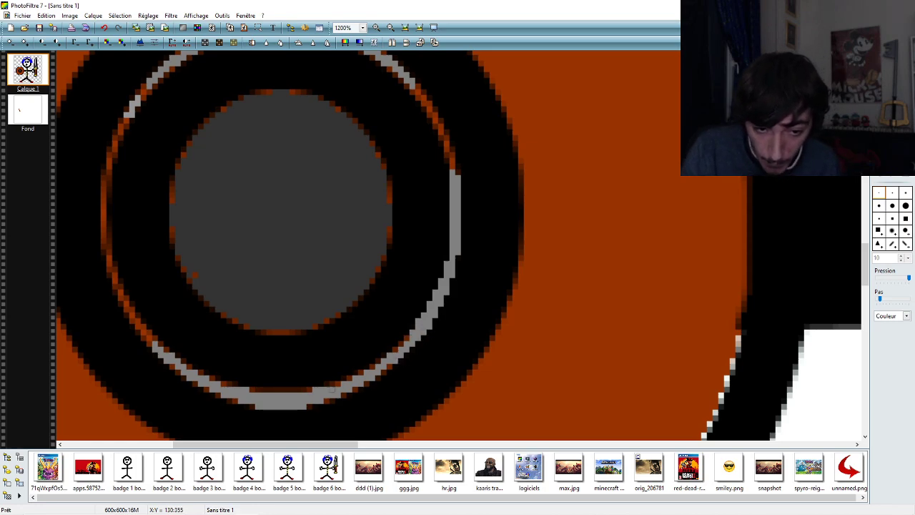
mouse_move(332, 386)
left_mouse_down()
mouse_move(326, 384)
mouse_move(389, 358)
mouse_move(406, 338)
mouse_move(371, 383)
mouse_move(315, 406)
mouse_move(306, 390)
mouse_move(256, 389)
mouse_move(254, 413)
left_mouse_up()
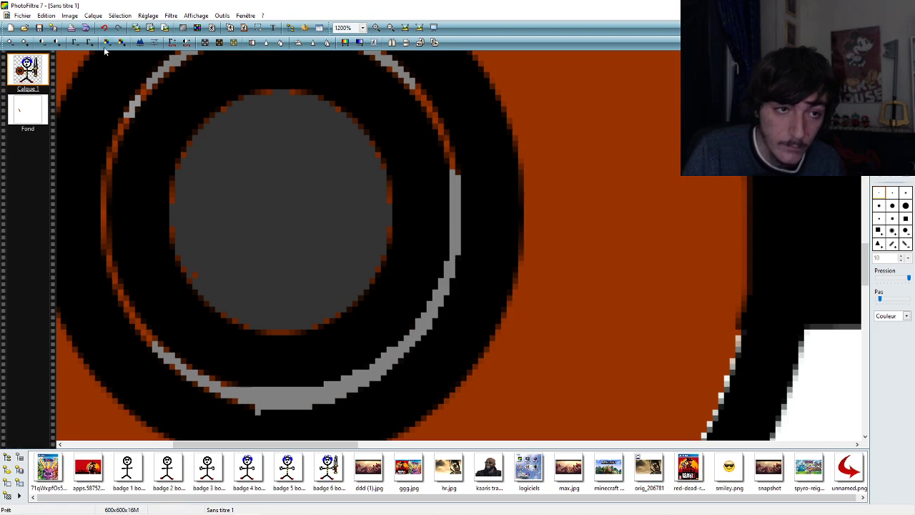
key("ctrl+z")
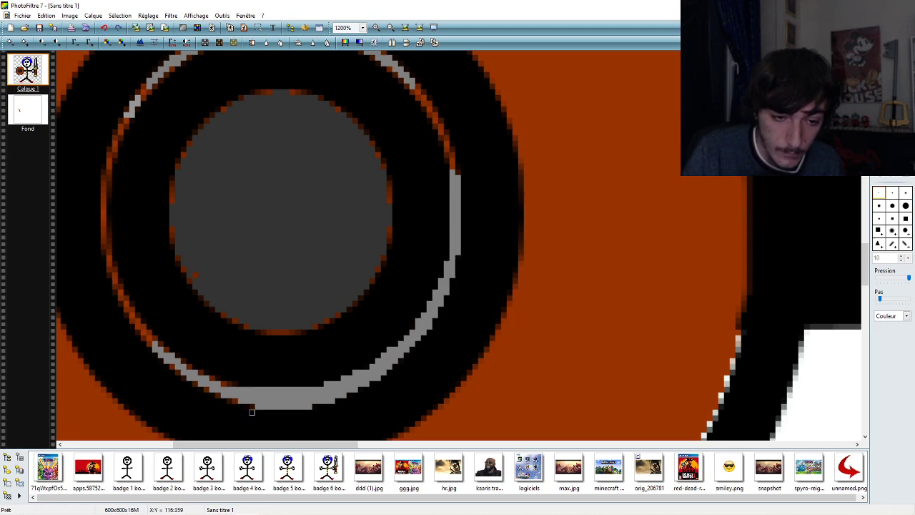
- Thicken the grey ring along its bottom and lower-left arc pixel by pixel, covering the brown pixels and extending it slightly up the left side
left_click(252, 406)
left_click(229, 389)
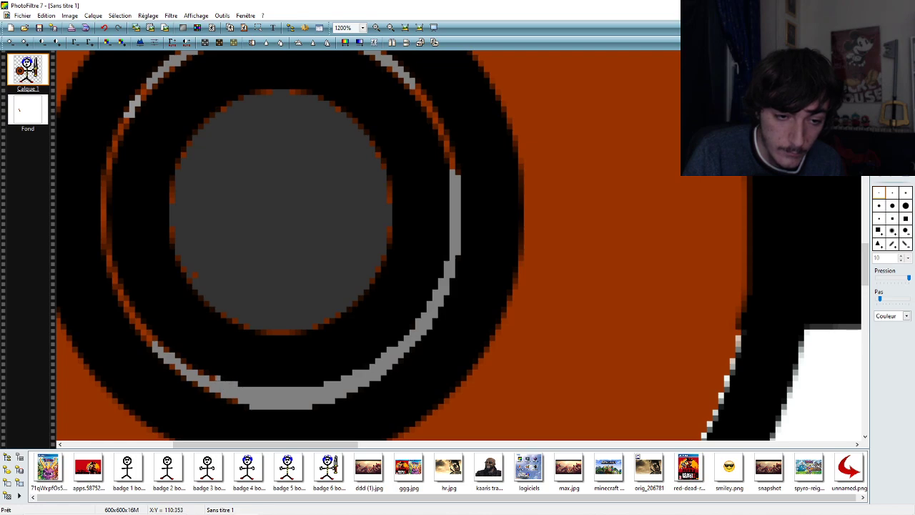
left_click(214, 378)
left_click(200, 373)
left_click(189, 367)
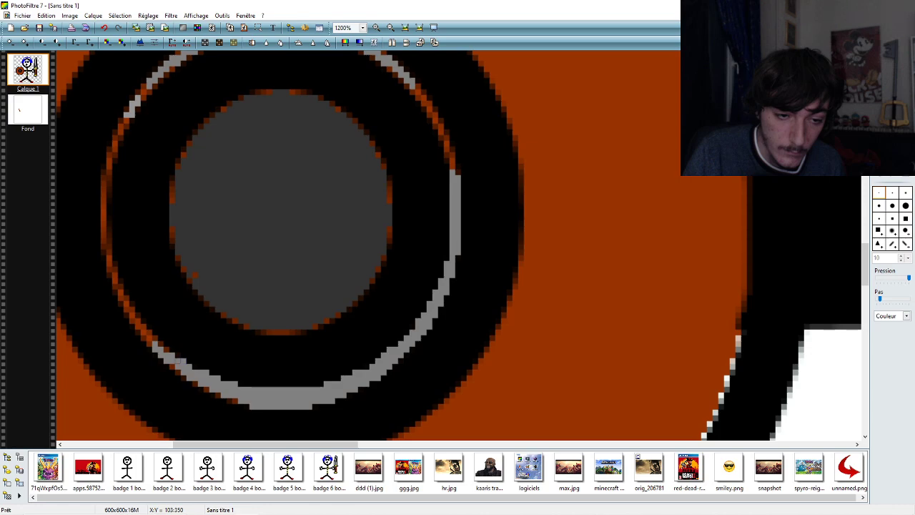
left_click(171, 367)
left_click(181, 371)
left_click(184, 378)
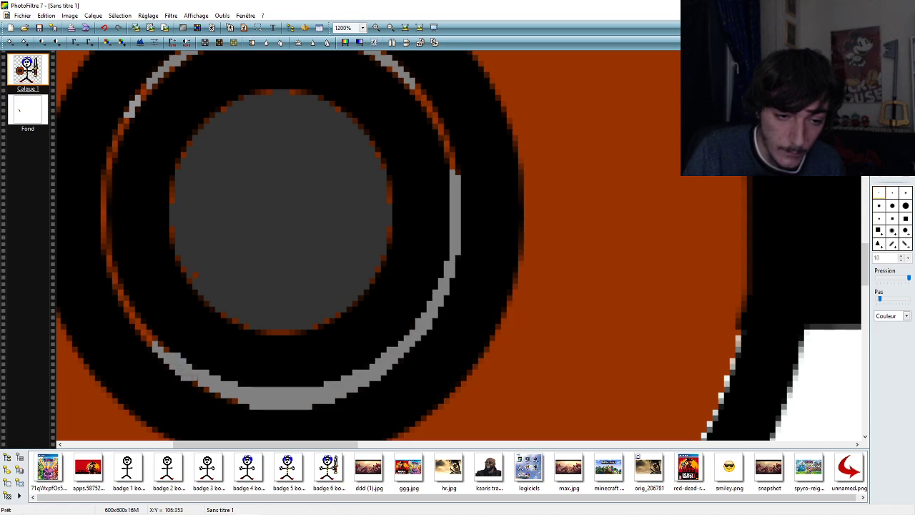
left_click(208, 390)
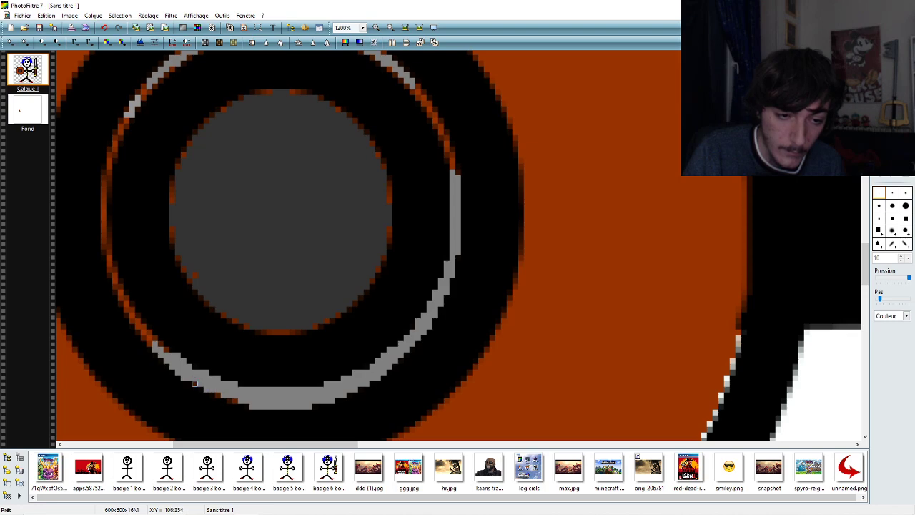
left_click(193, 383)
left_click(235, 401)
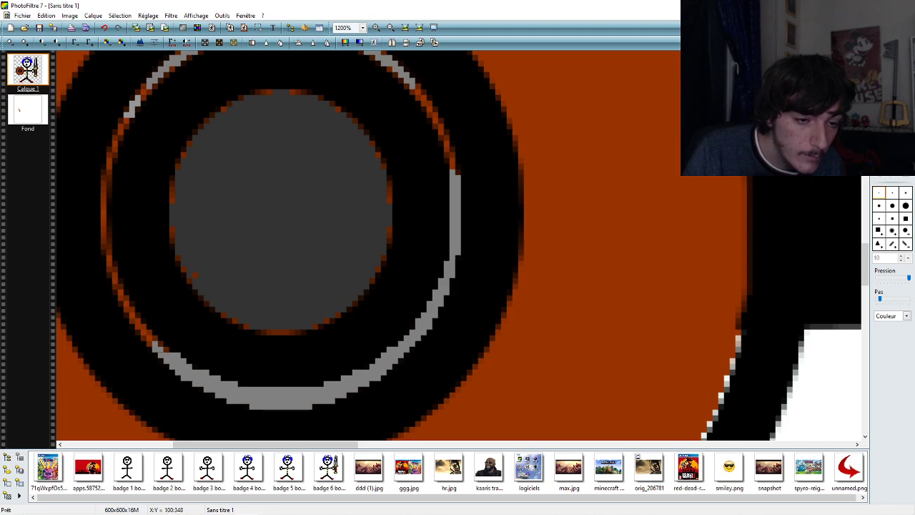
left_click(164, 349)
left_click(150, 338)
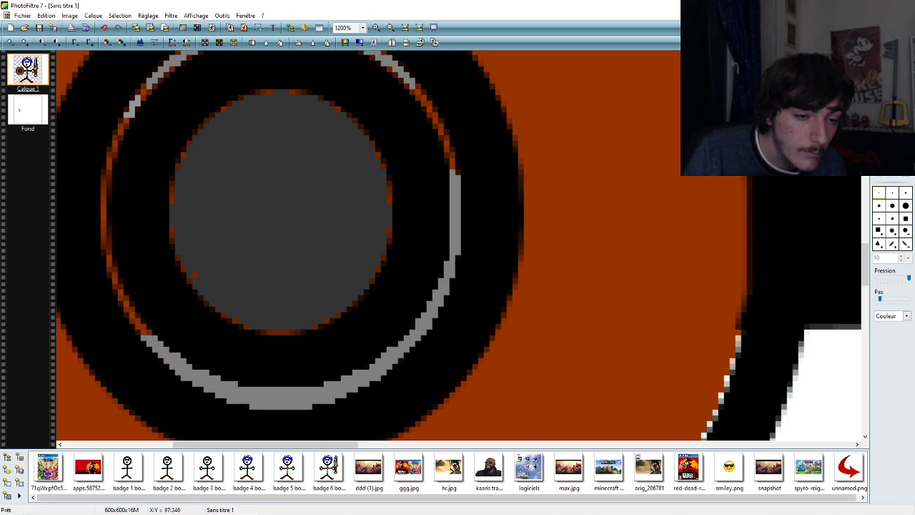
left_click(103, 187)
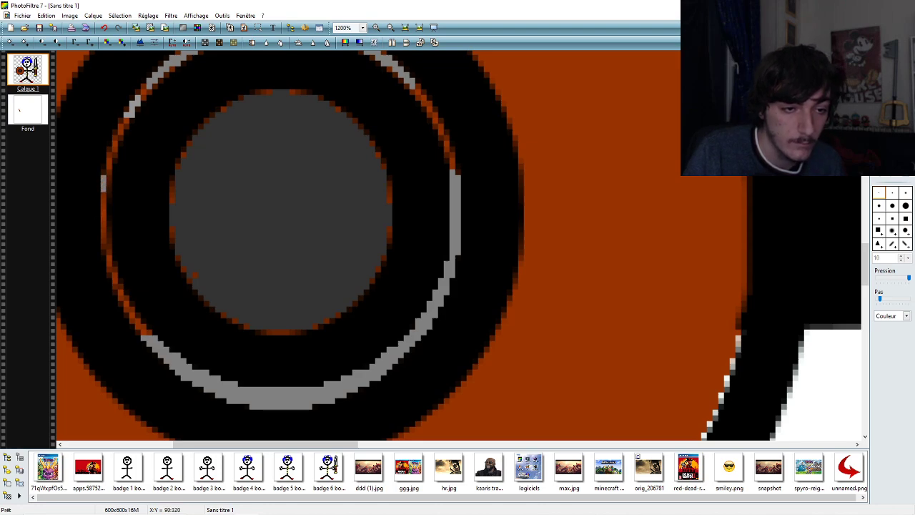
key("ctrl+z")
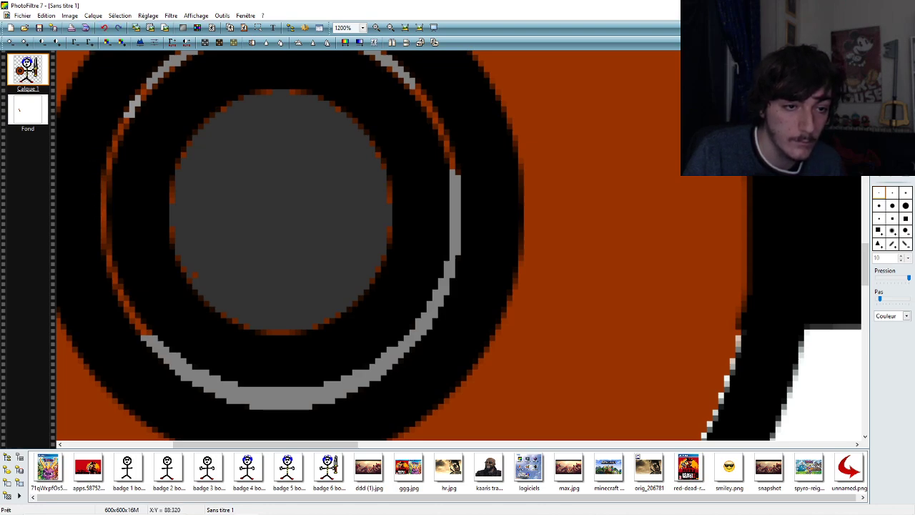
left_click_drag(103, 172, 101, 197)
left_click(100, 27)
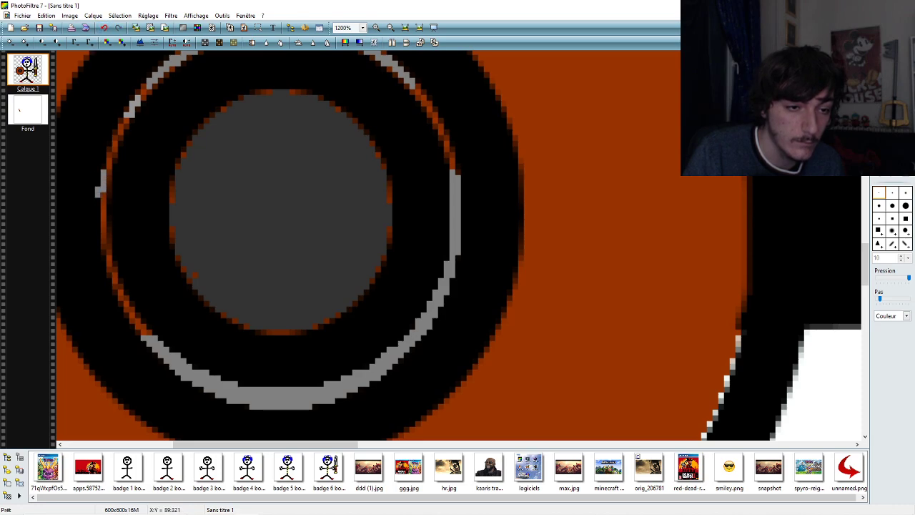
left_click(103, 28)
- Paint grey over the brown gap on the ring's left side, upper-left arc and upper-right arc
mouse_move(103, 245)
left_mouse_down()
mouse_move(104, 165)
mouse_move(108, 172)
mouse_move(142, 92)
left_mouse_up()
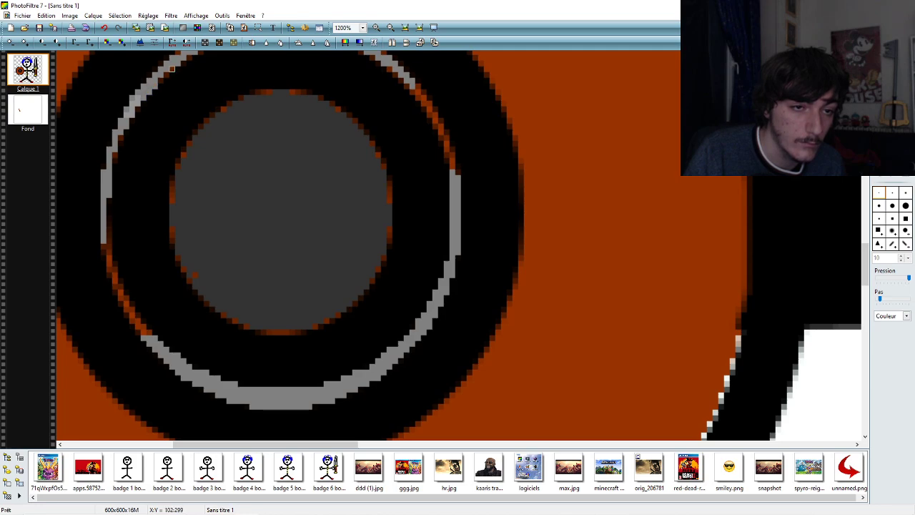
left_click(865, 206)
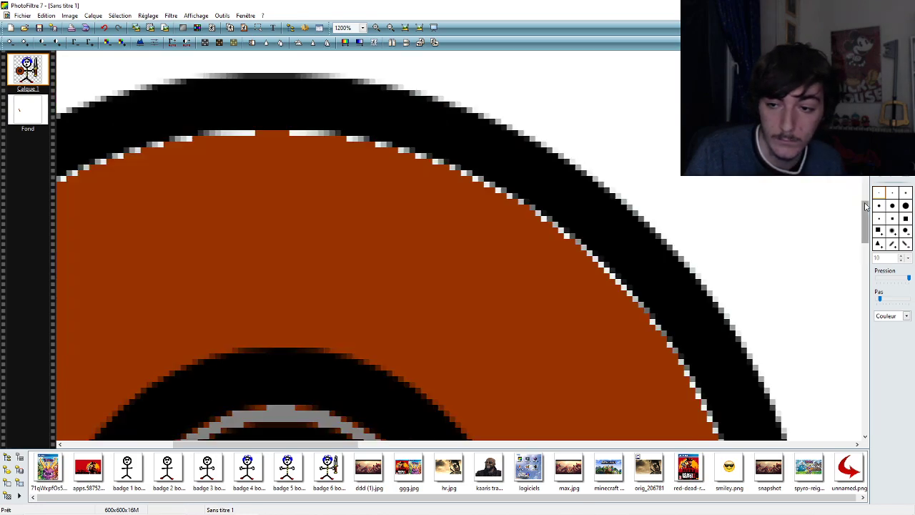
left_click_drag(865, 206, 861, 243)
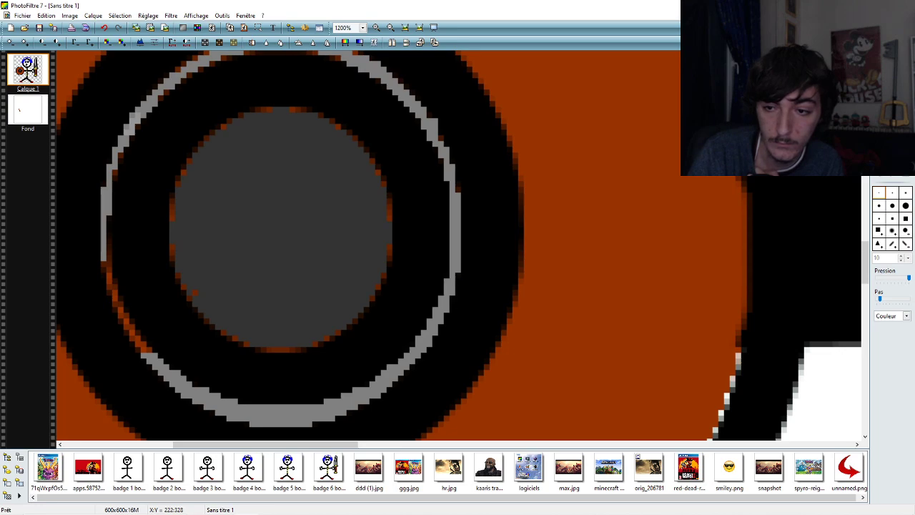
- Undo a trial stroke at the top of the grey ring, and thicken the top and its upper-right transition in grey
scroll(861, 265, "up", 2)
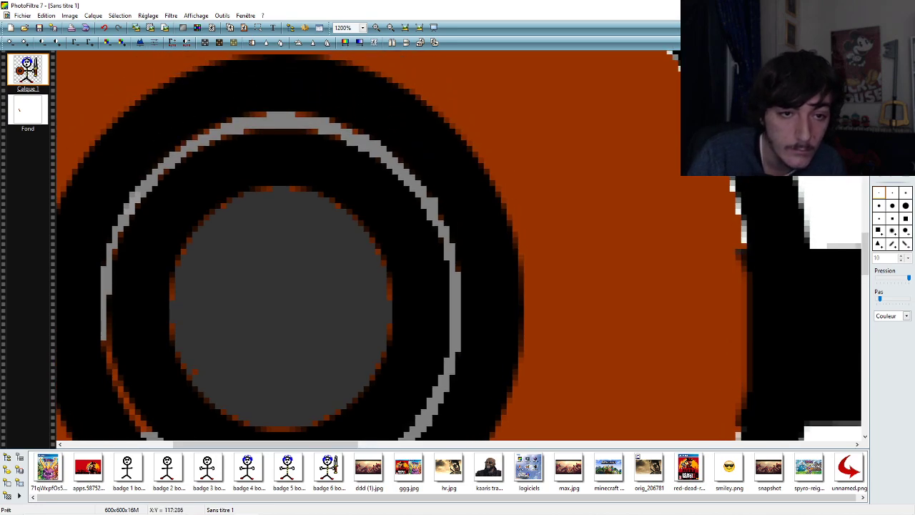
left_click_drag(252, 112, 263, 114)
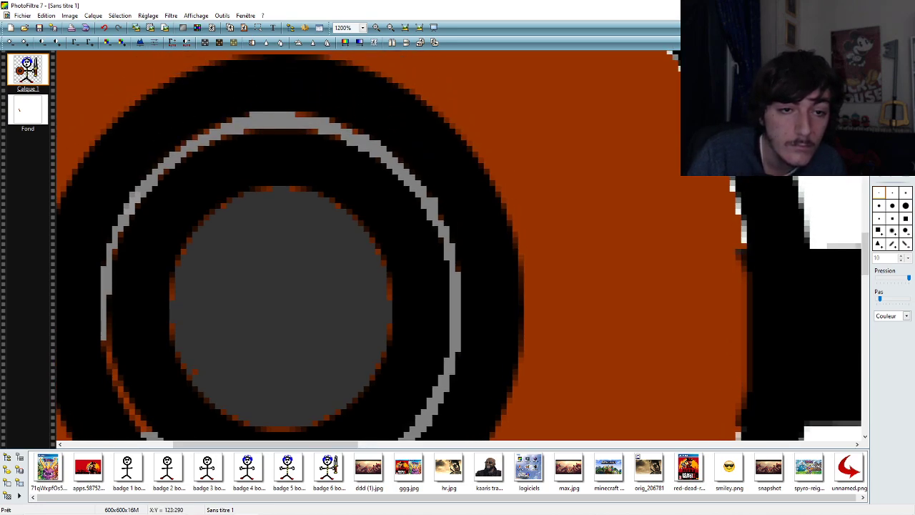
left_click(104, 28)
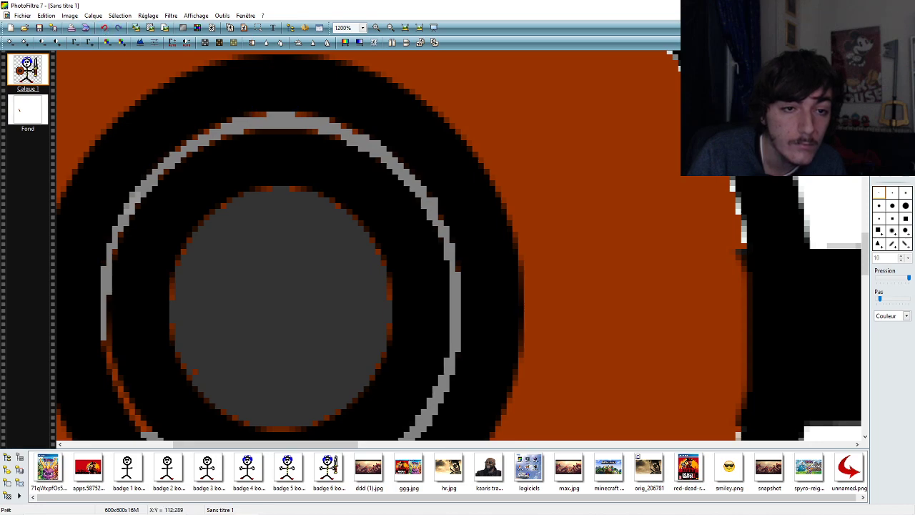
mouse_move(246, 115)
left_mouse_down()
mouse_move(318, 114)
mouse_move(303, 114)
mouse_move(313, 132)
mouse_move(258, 130)
mouse_move(271, 132)
left_mouse_up()
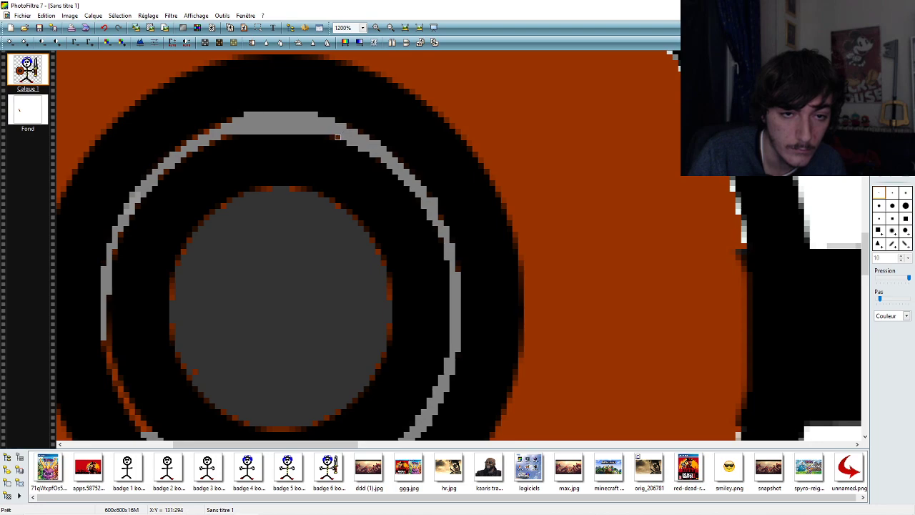
left_click_drag(339, 136, 331, 136)
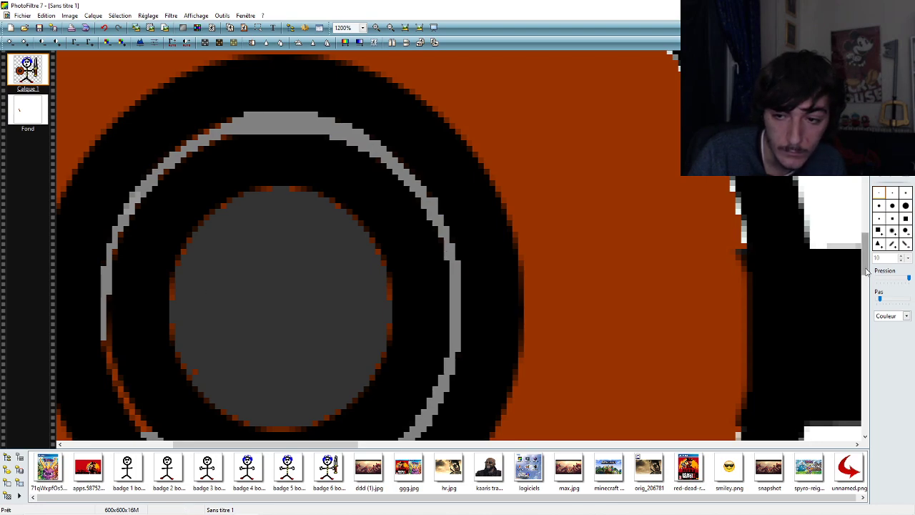
- Close the ring's remaining lower-left gap in grey, redoing the first stroke, and thicken its upper-left arc
scroll(108, 245, "down", 3)
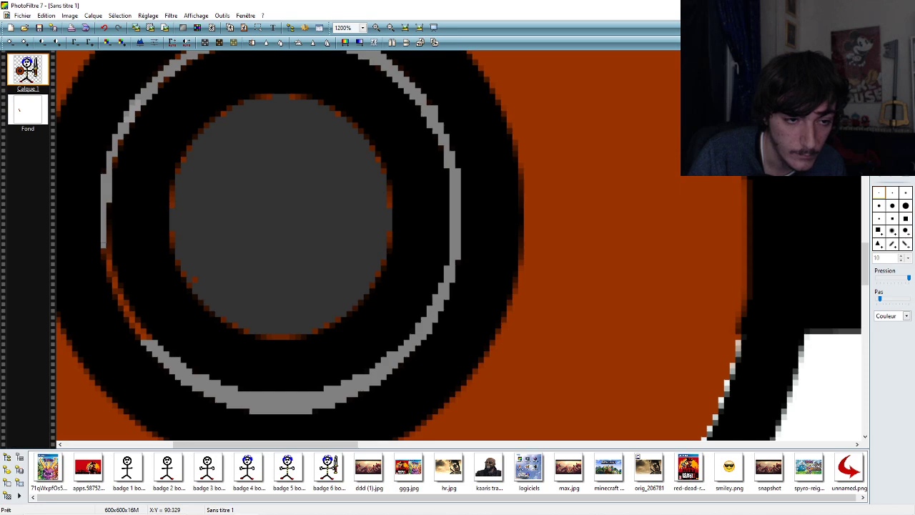
mouse_move(109, 245)
left_mouse_down()
mouse_move(109, 275)
mouse_move(138, 332)
left_mouse_up()
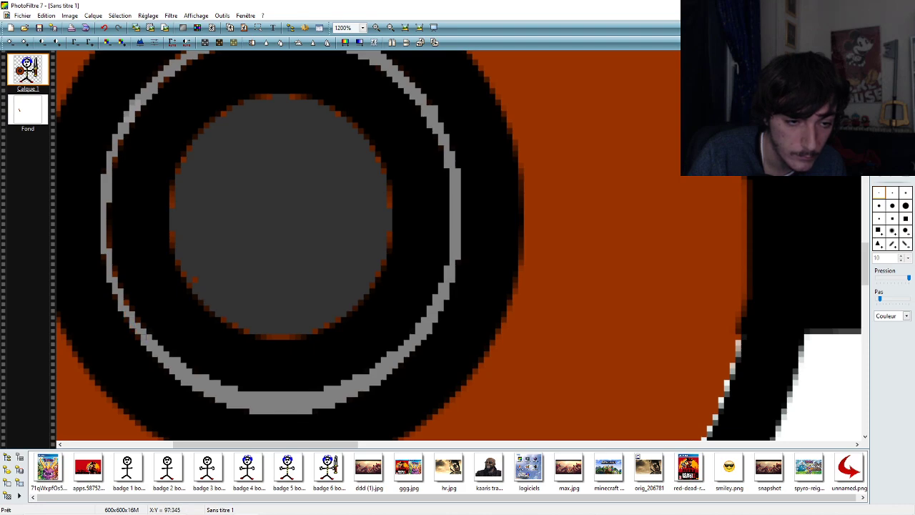
key("ctrl+z")
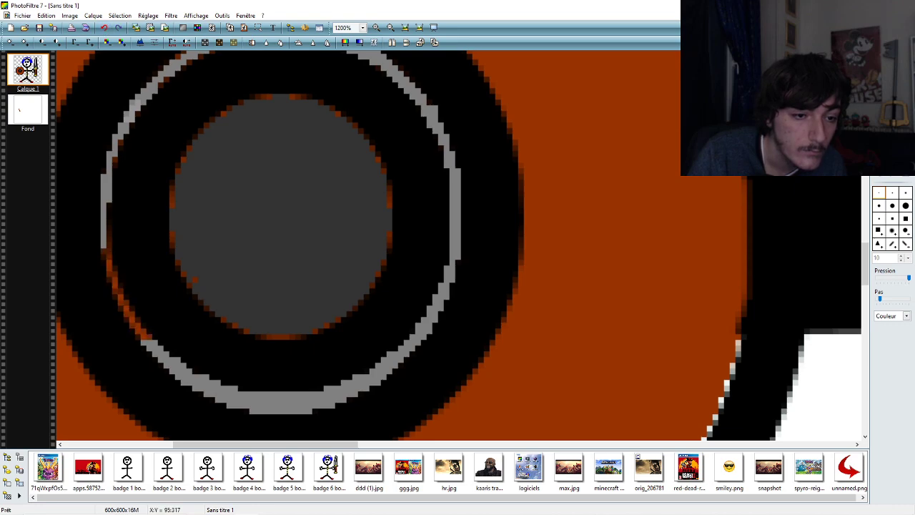
mouse_move(98, 245)
left_mouse_down()
mouse_move(109, 228)
mouse_move(104, 259)
mouse_move(115, 292)
mouse_move(149, 342)
left_mouse_up()
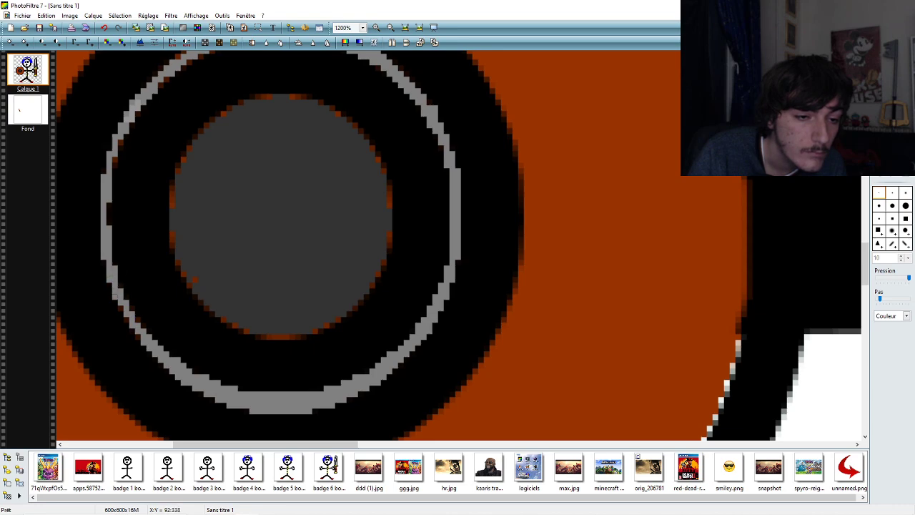
left_click_drag(122, 308, 122, 309)
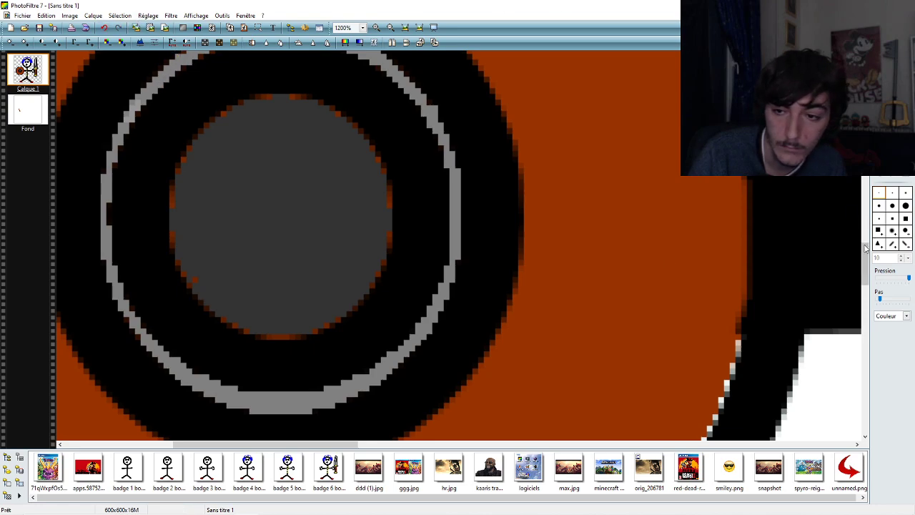
left_click_drag(865, 247, 865, 239)
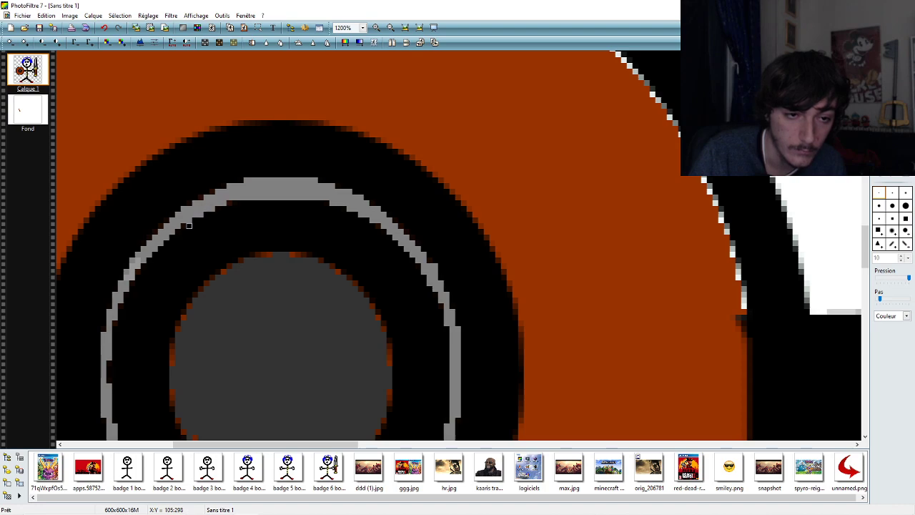
- At 100% zoom, try a magenta fill on the shield's wide brown band, undo it, and fill the band with red instead
left_click(363, 27)
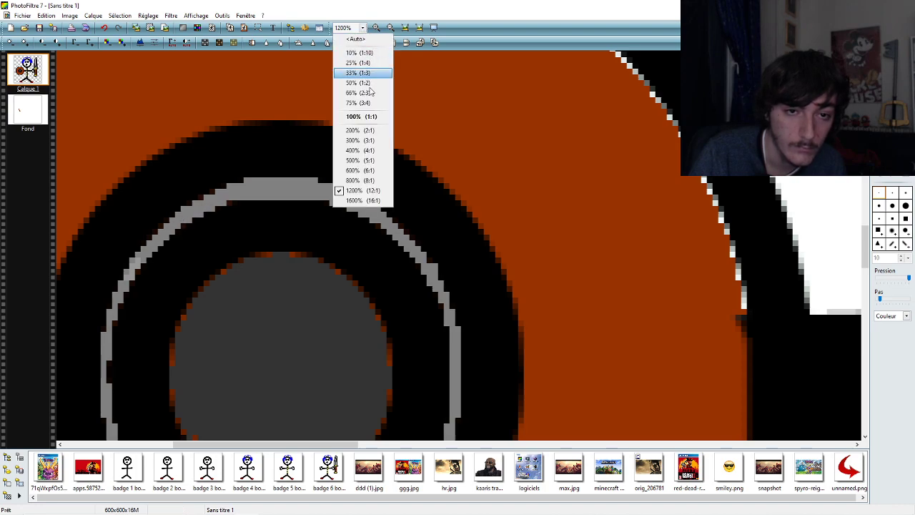
left_click(370, 116)
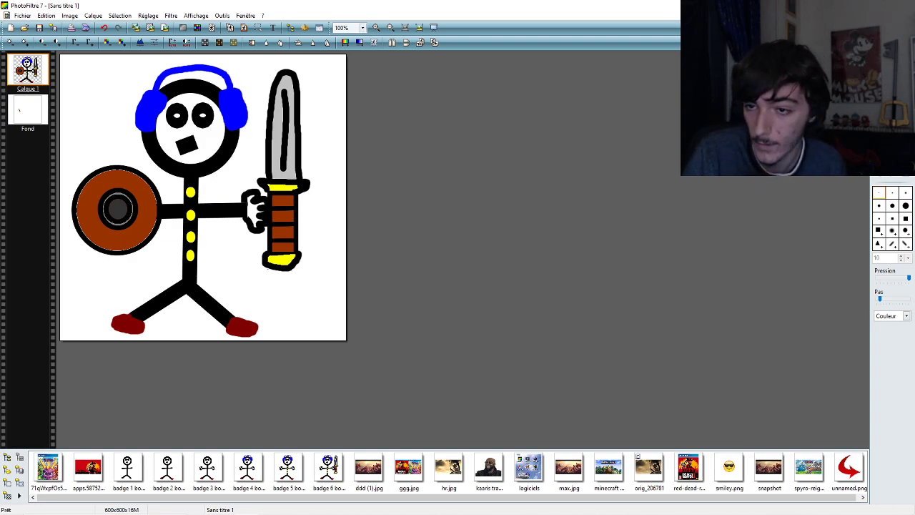
key("f")
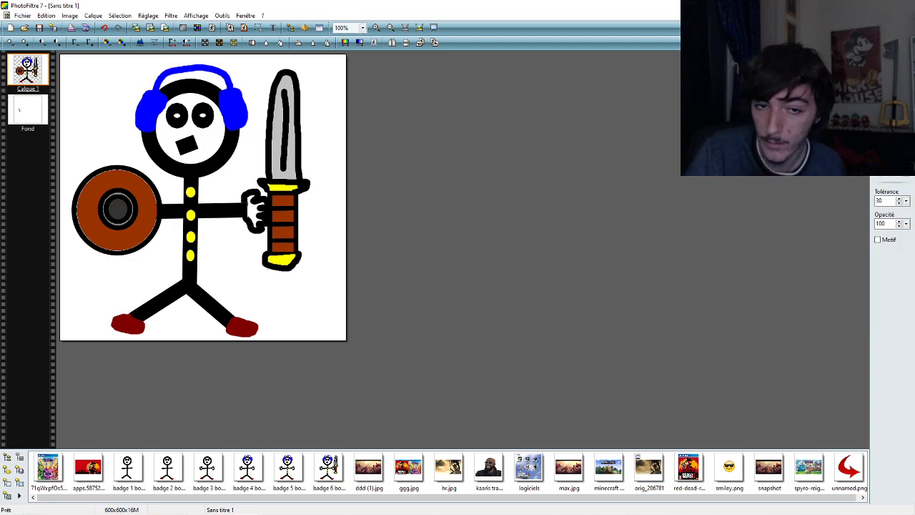
left_click(143, 214)
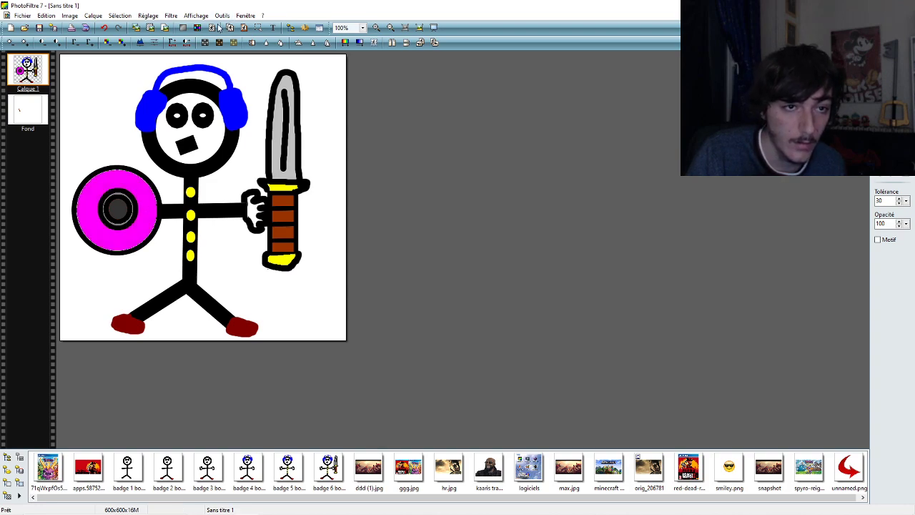
left_click(105, 27)
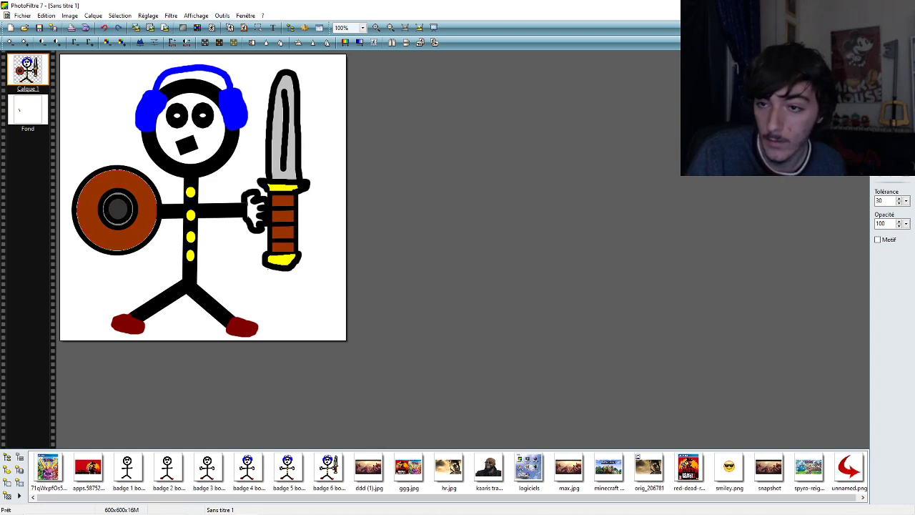
left_click(113, 183)
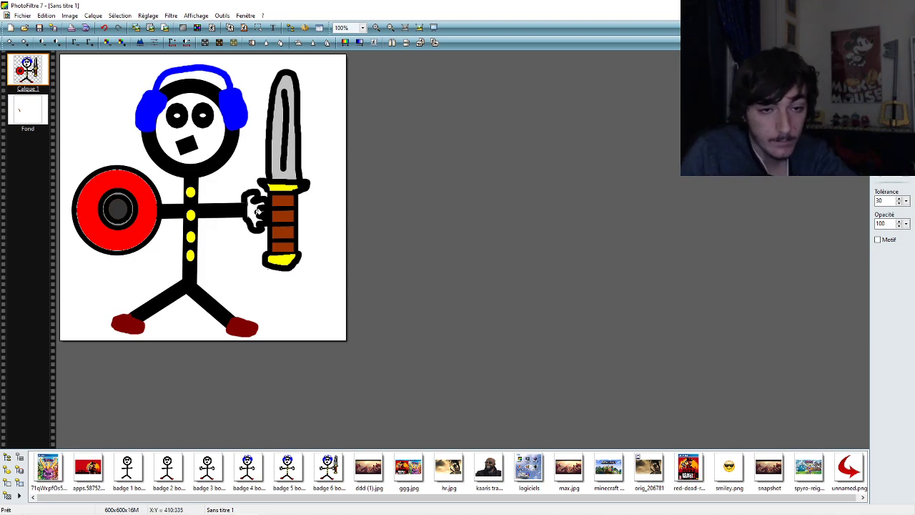
- Switch to Chrome to examine the red wooden Viking shield reference, and return to PhotoFiltre
mouse_move(276, 505)
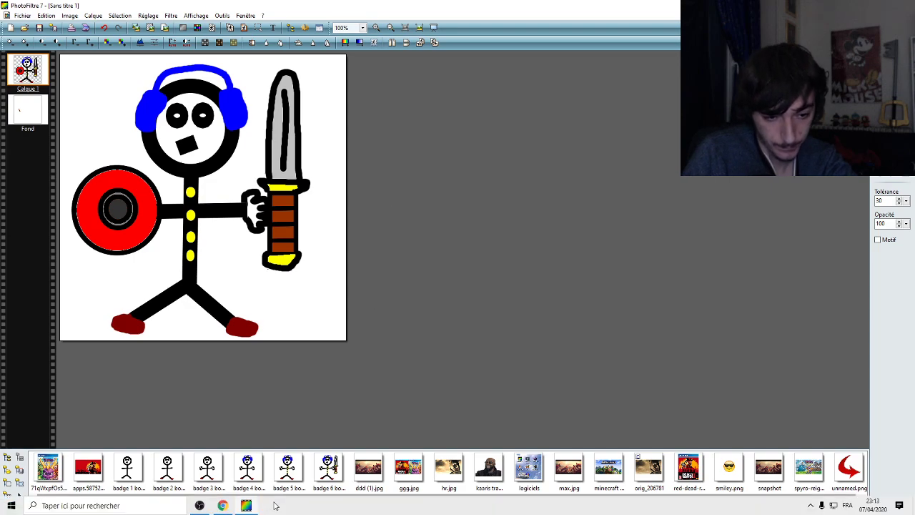
left_click(224, 507)
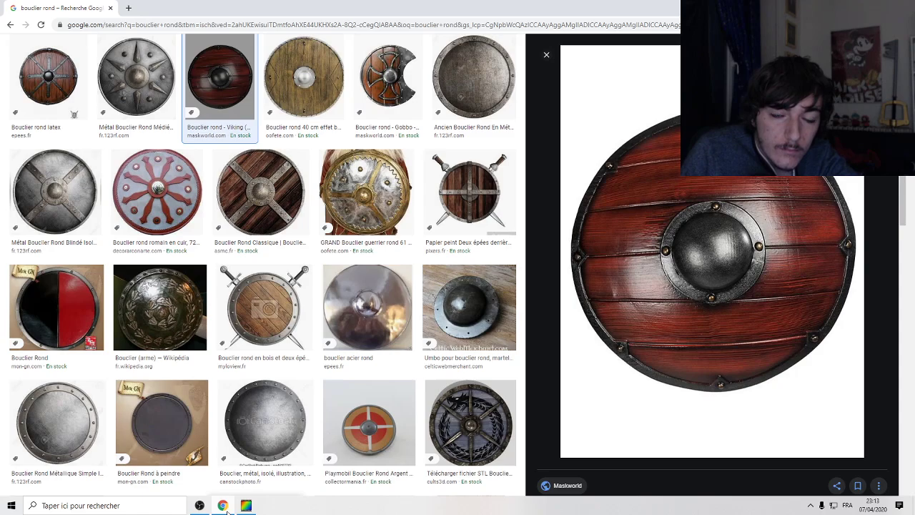
left_click(224, 508)
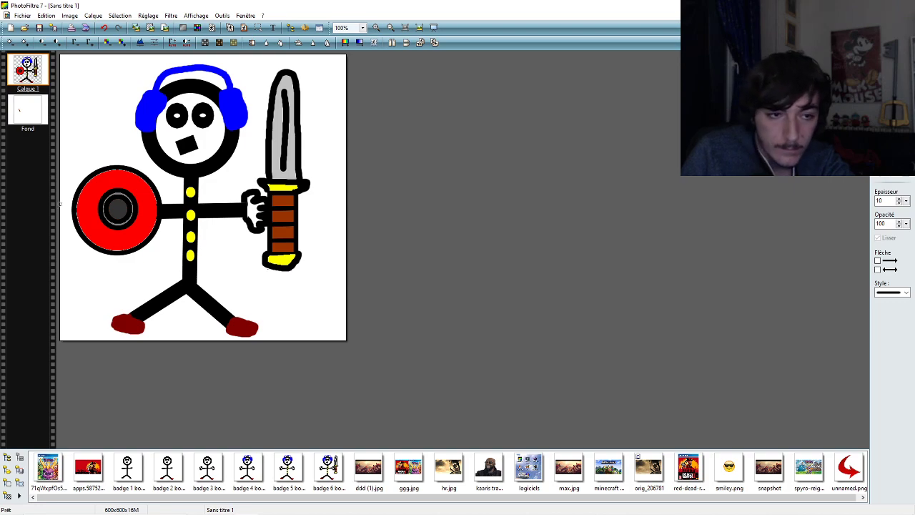
- Try a black line of thickness 10 across the upper part of the red shield, undo it, and switch back to the Chrome reference
left_click_drag(82, 187, 151, 183)
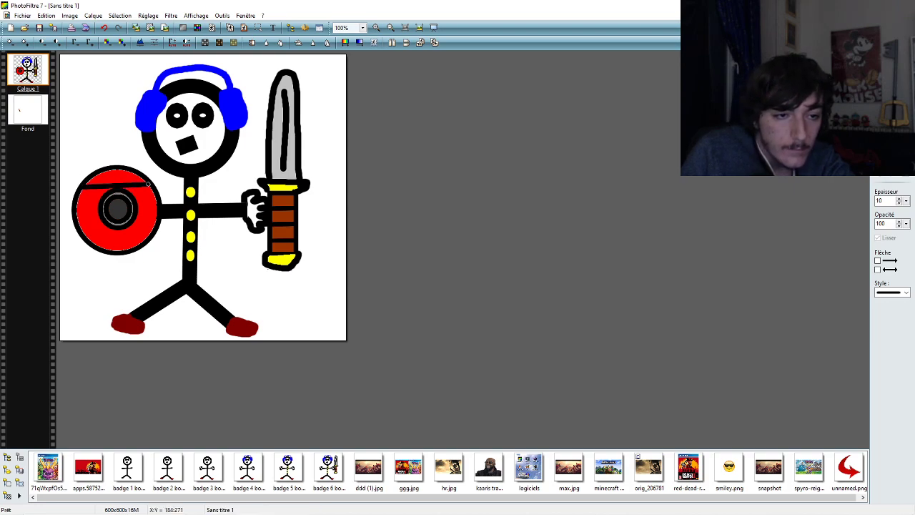
left_click(103, 27)
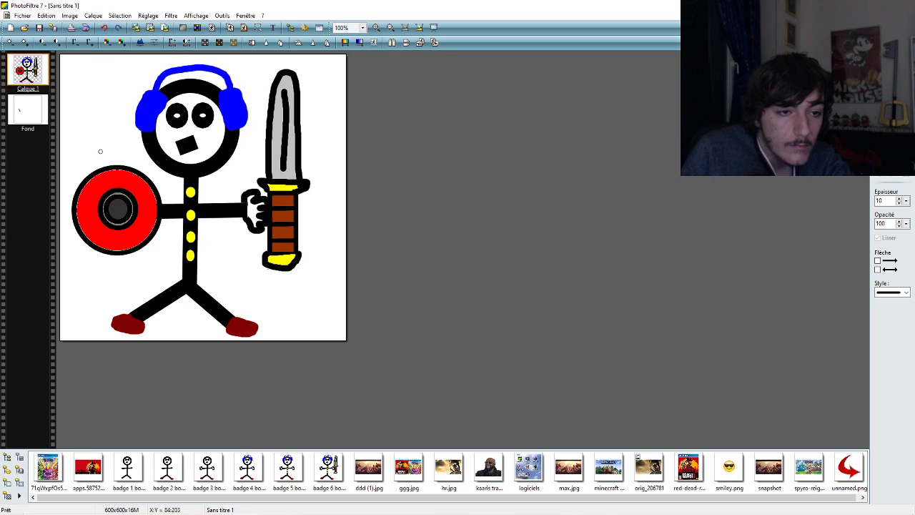
left_click(223, 506)
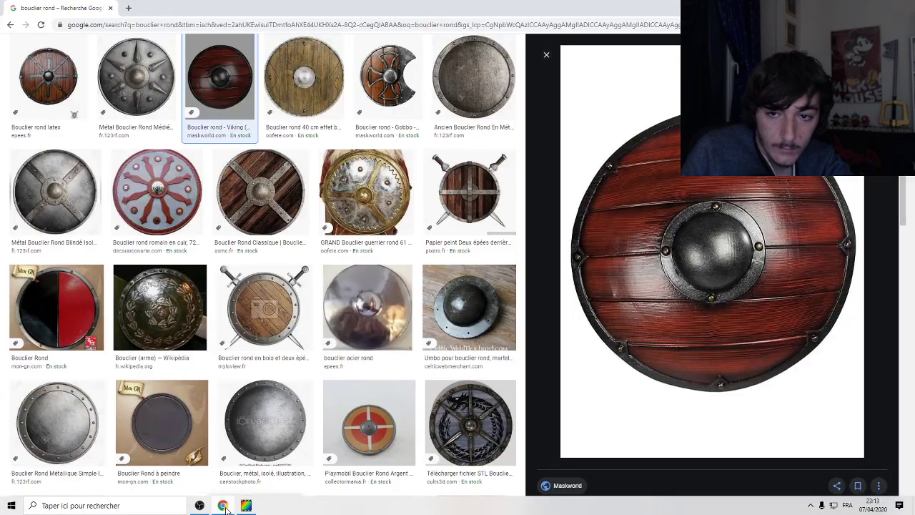
- Try black plank lines of thickness 10 across the upper part and middle of the red shield, checking the Chrome reference, and undo them all
left_click(226, 507)
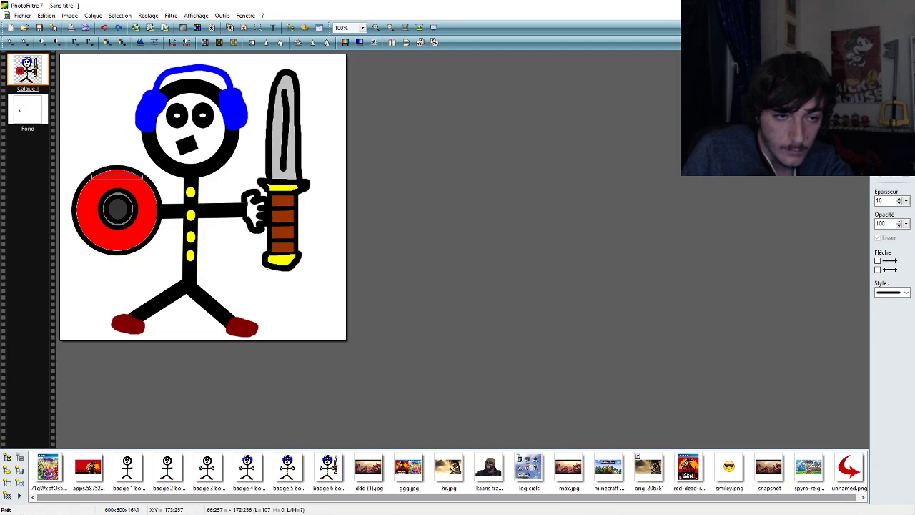
mouse_move(143, 178)
left_mouse_down()
mouse_move(90, 178)
mouse_move(97, 187)
mouse_move(152, 187)
left_mouse_up()
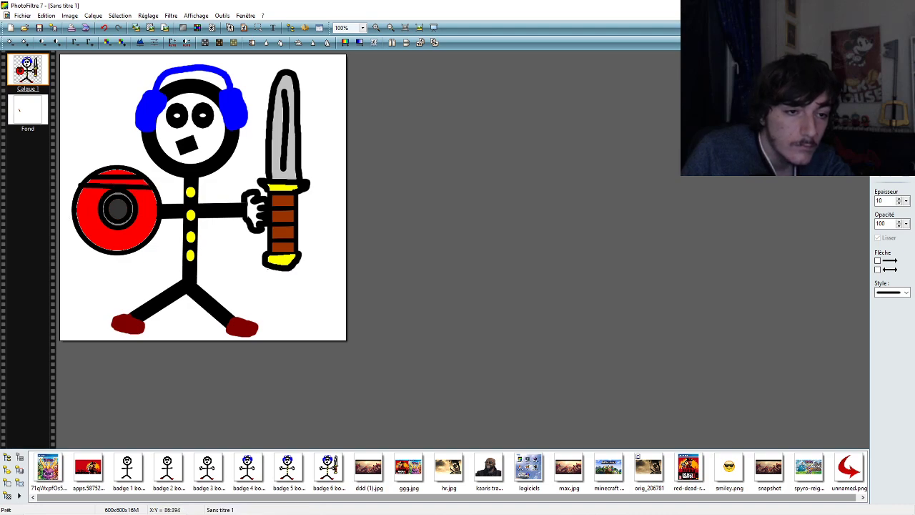
left_click(223, 505)
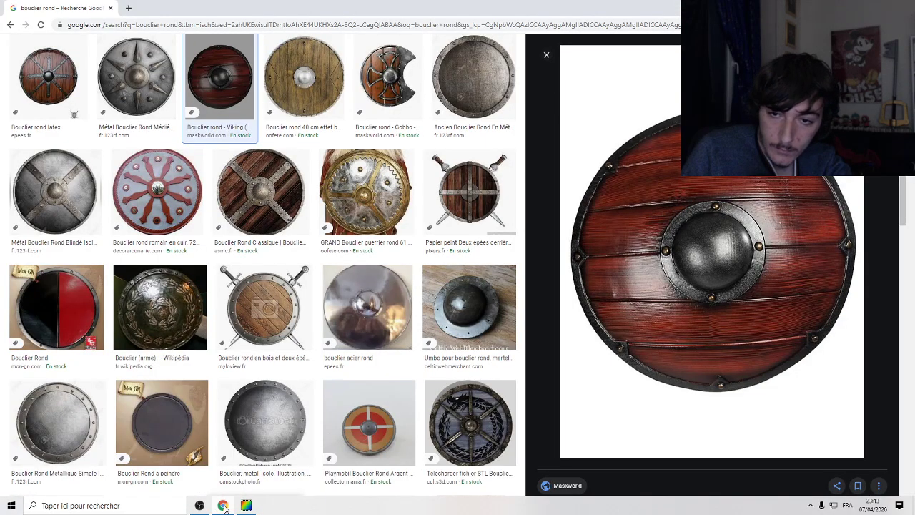
left_click(223, 505)
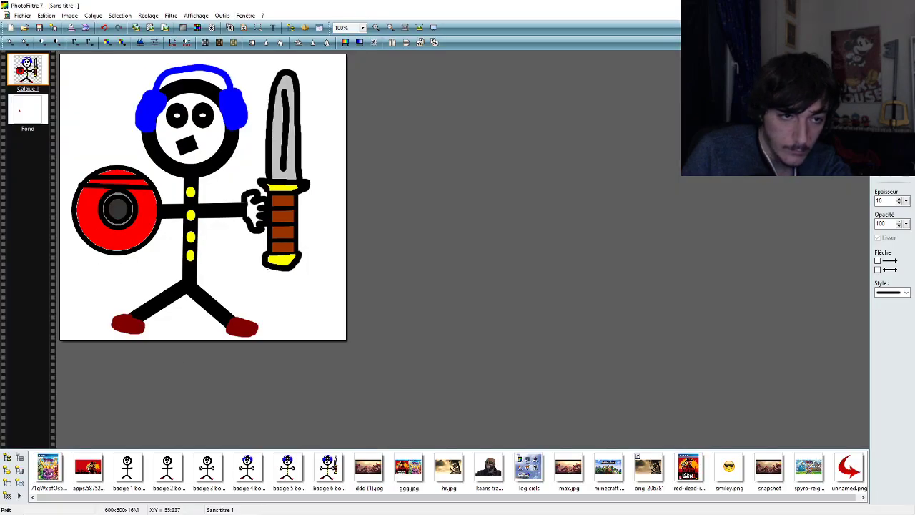
left_click_drag(74, 208, 158, 208)
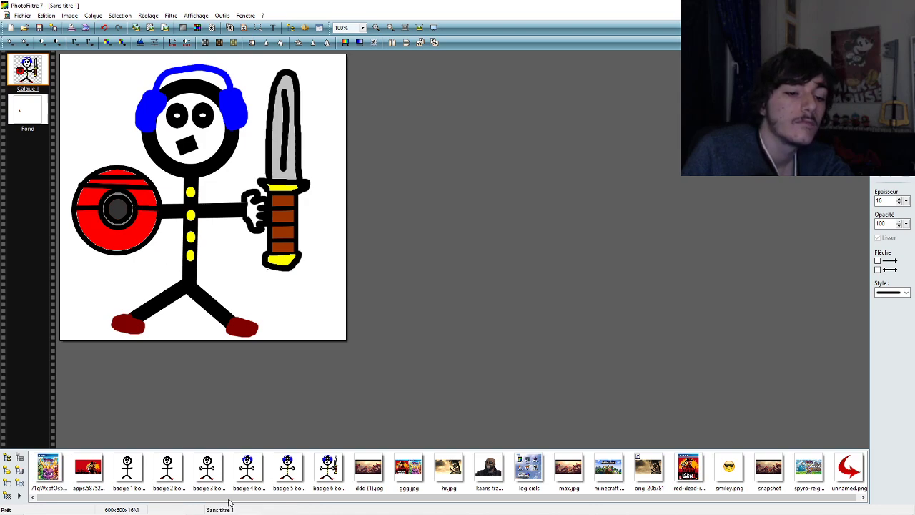
left_click(104, 27)
left_click(104, 27)
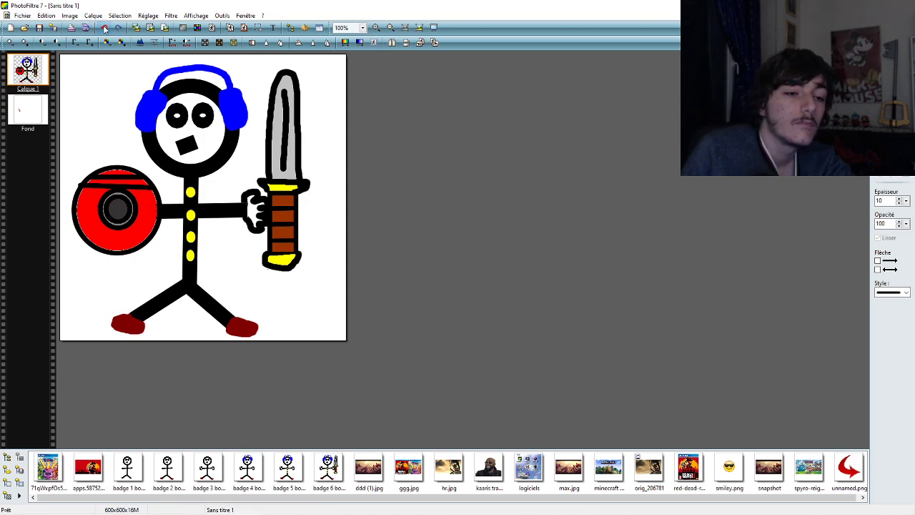
left_click(104, 27)
left_click(104, 27)
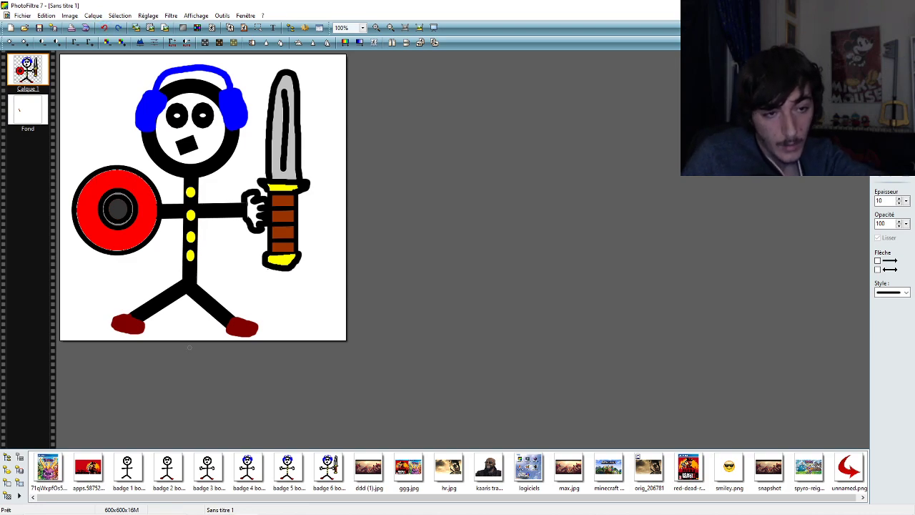
- At 800% zoom, cover the white pixels along the right inner edge of the shield's black rim with the smallest brush tip in red
left_click(362, 28)
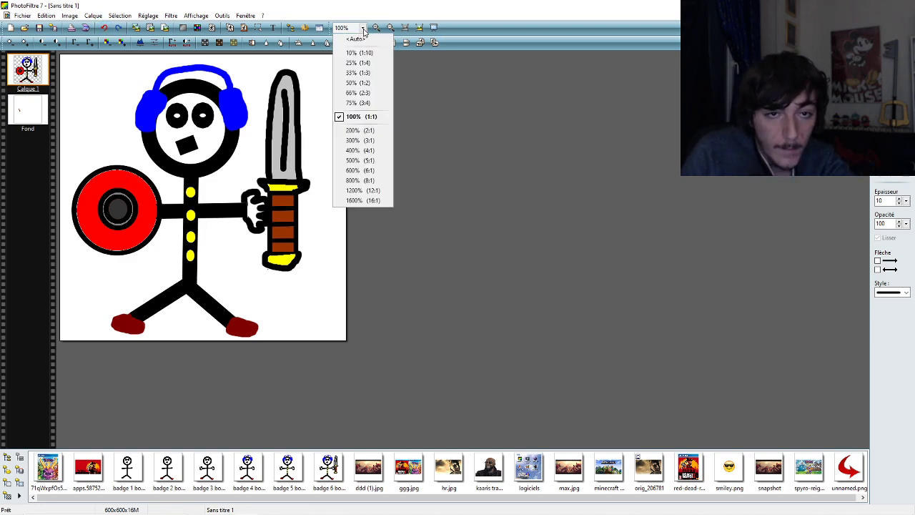
left_click(357, 170)
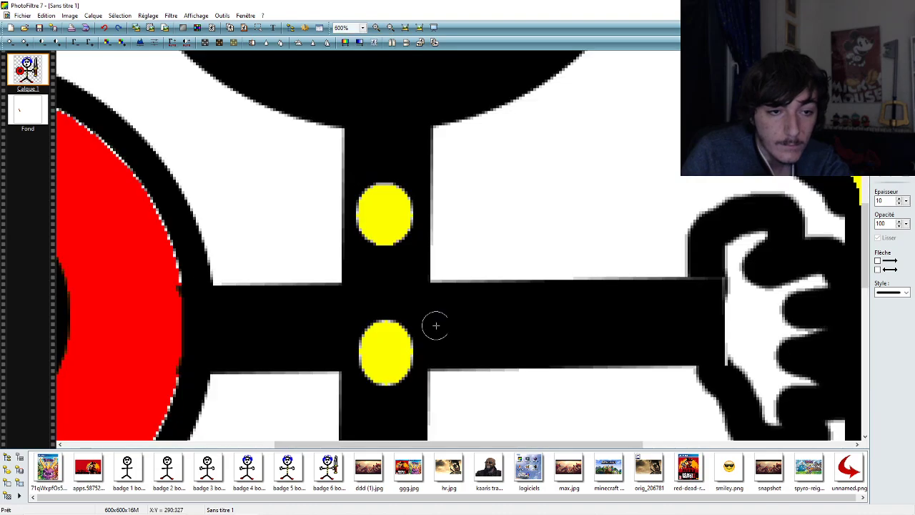
left_click_drag(391, 445, 225, 444)
left_click(362, 27)
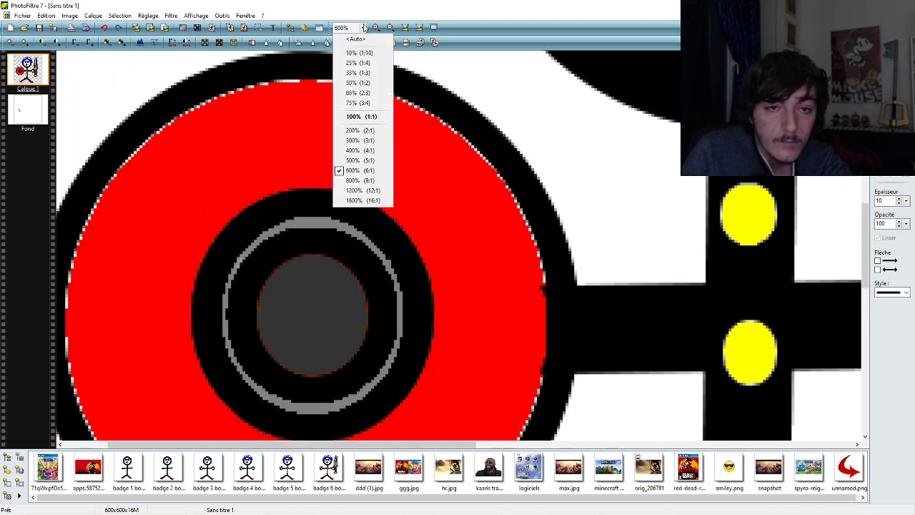
left_click(359, 180)
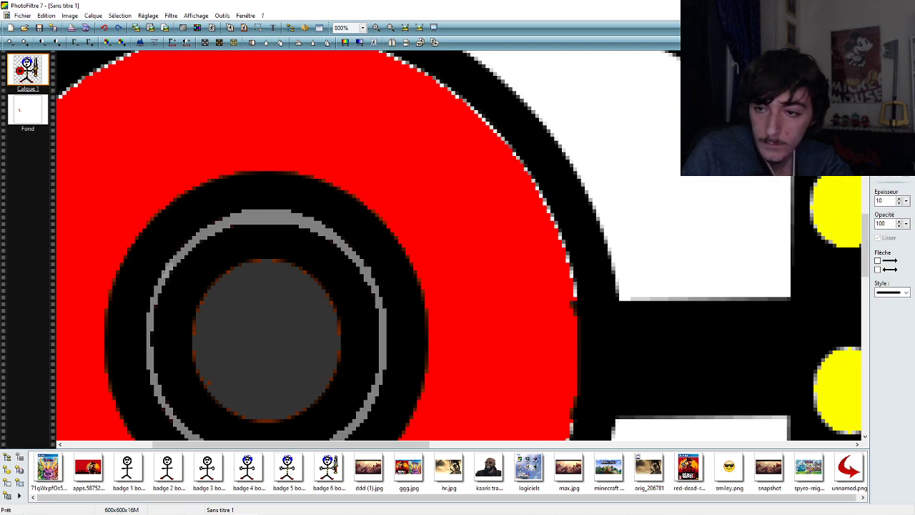
left_click(901, 62)
left_click(885, 111)
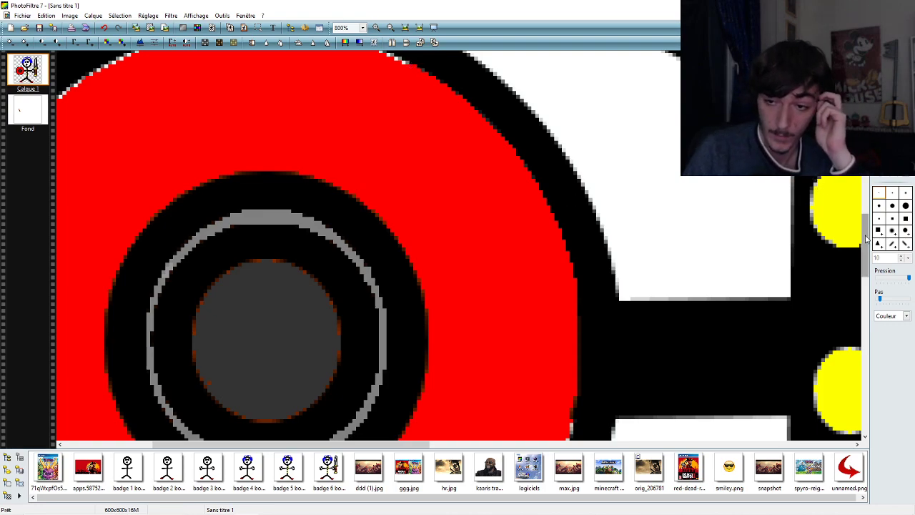
- Continue the red retouching along the shield's lower-right and bottom inner edge and on into its lower-left arc
scroll(560, 103, "down", 5)
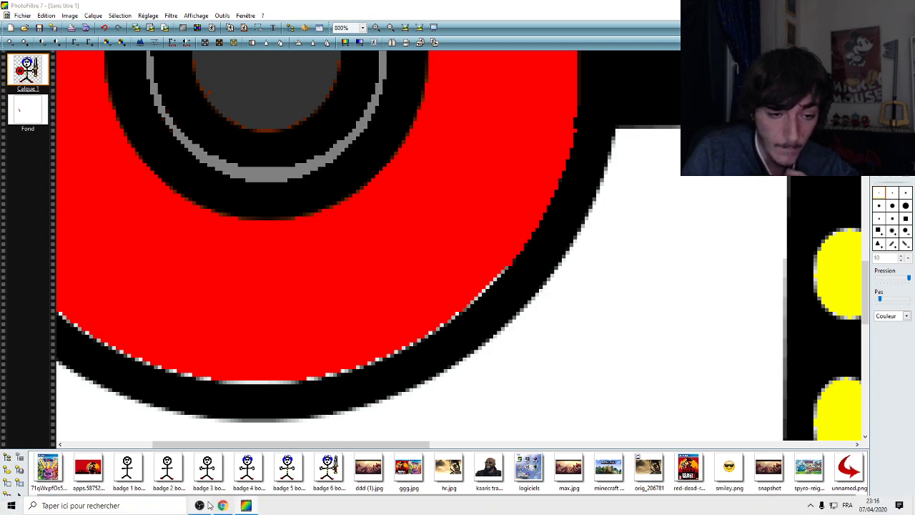
left_click(203, 505)
left_click(246, 505)
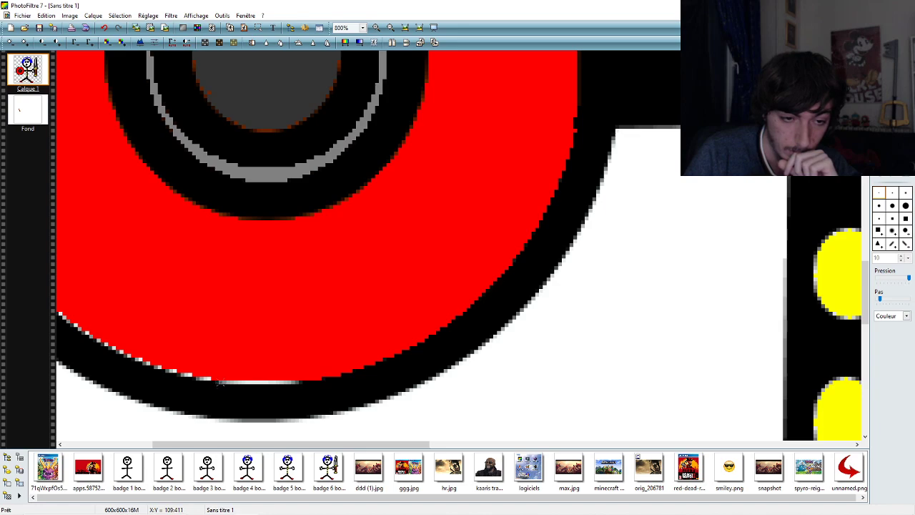
left_click_drag(235, 383, 245, 381)
left_click_drag(300, 383, 249, 383)
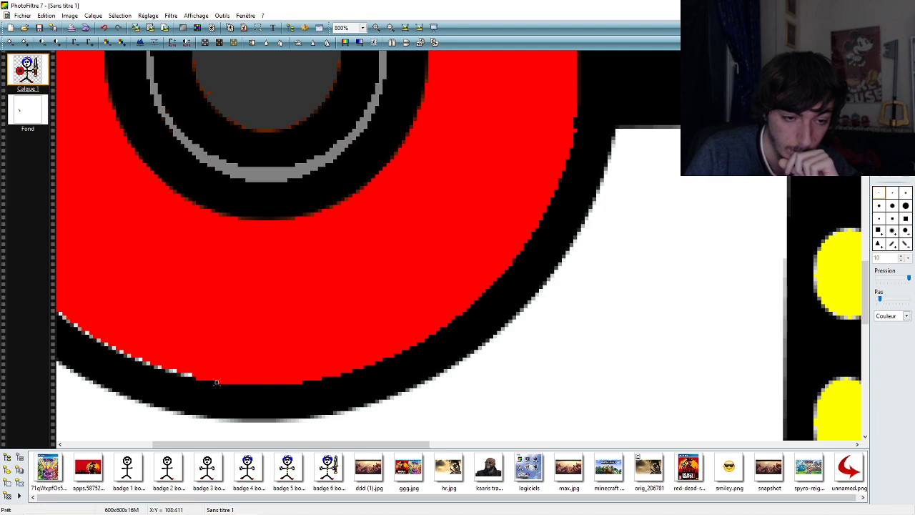
left_click_drag(286, 445, 214, 445)
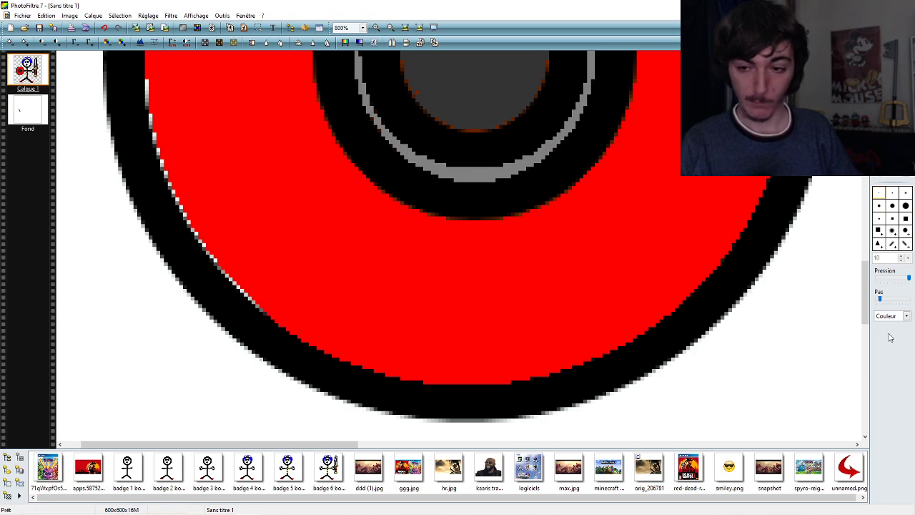
- Examine the shield's retouched edge and the whole badge, alternating between 100% and 800% zoom
left_click_drag(864, 323, 857, 249)
scroll(857, 249, "down", 5)
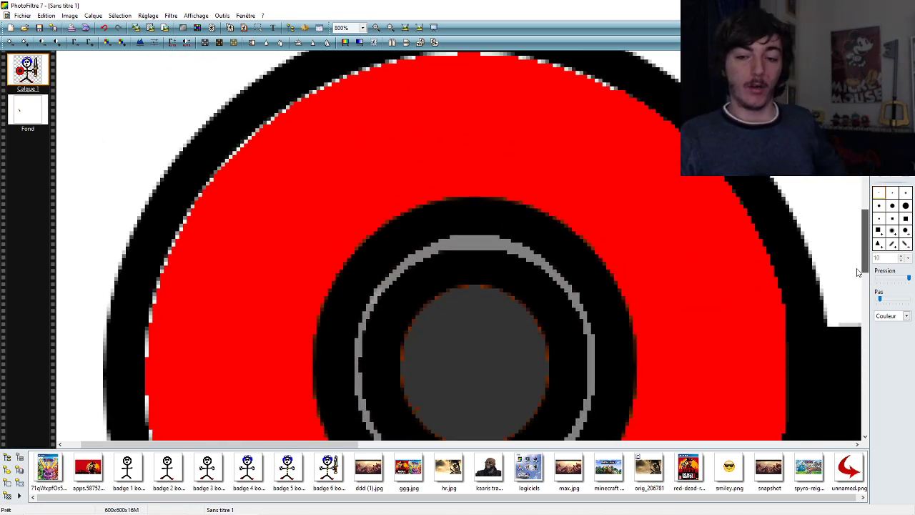
left_click(362, 28)
left_click(363, 117)
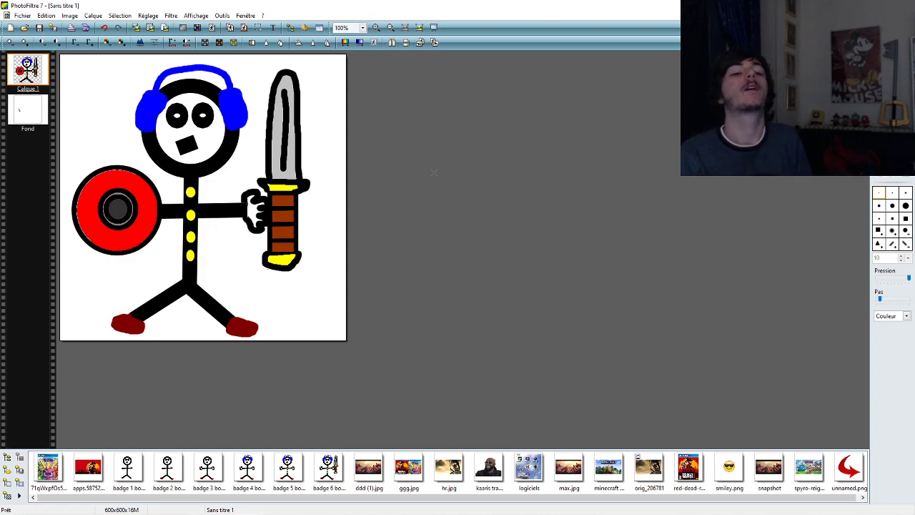
left_click(363, 28)
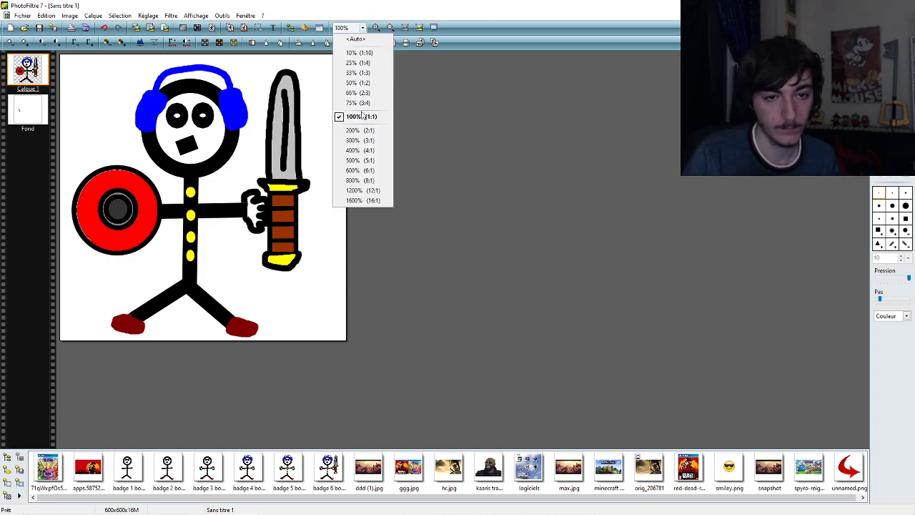
left_click(371, 181)
left_click_drag(446, 443, 322, 443)
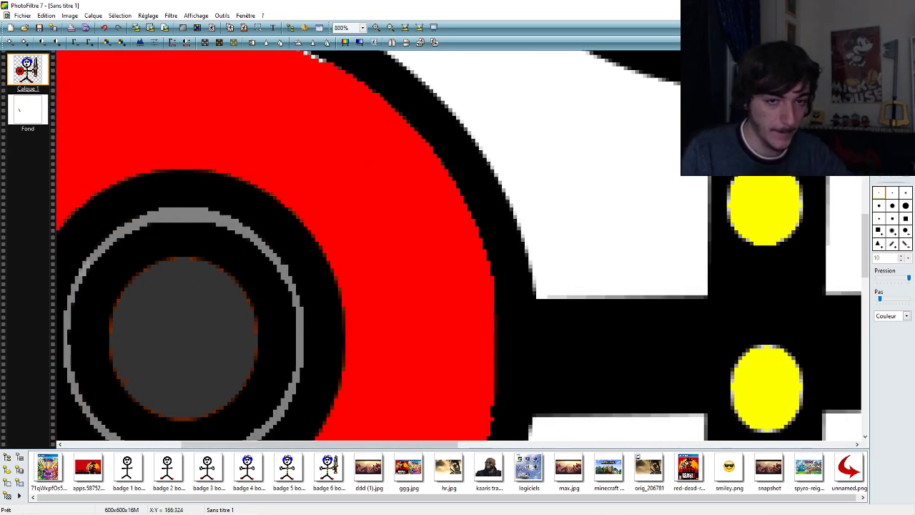
left_click(488, 445)
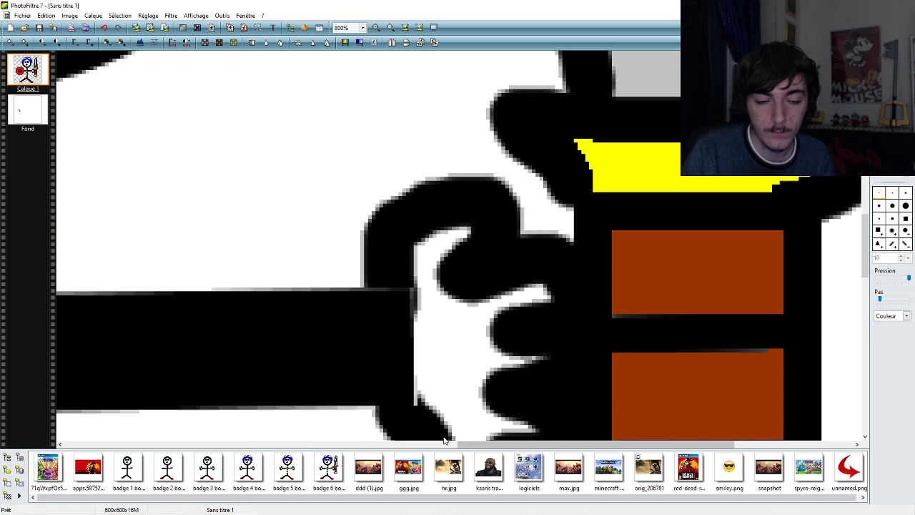
left_click(363, 28)
left_click(349, 117)
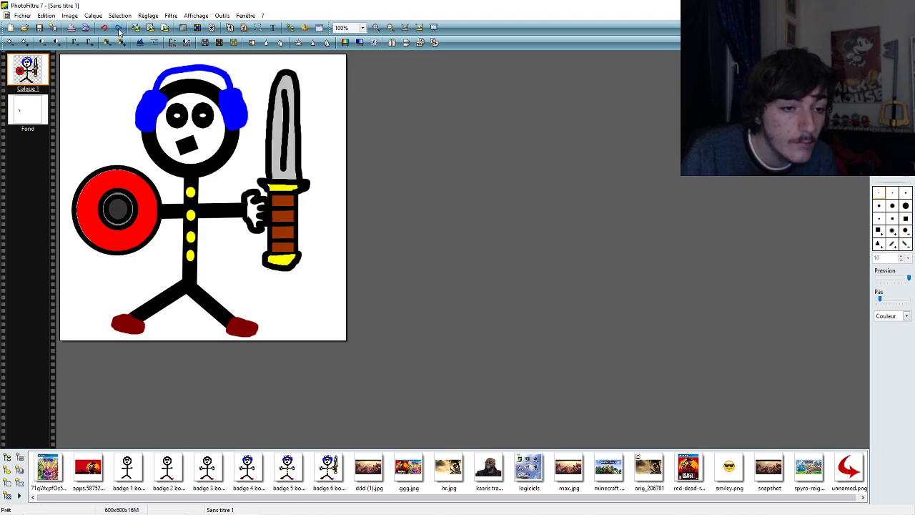
left_click(362, 27)
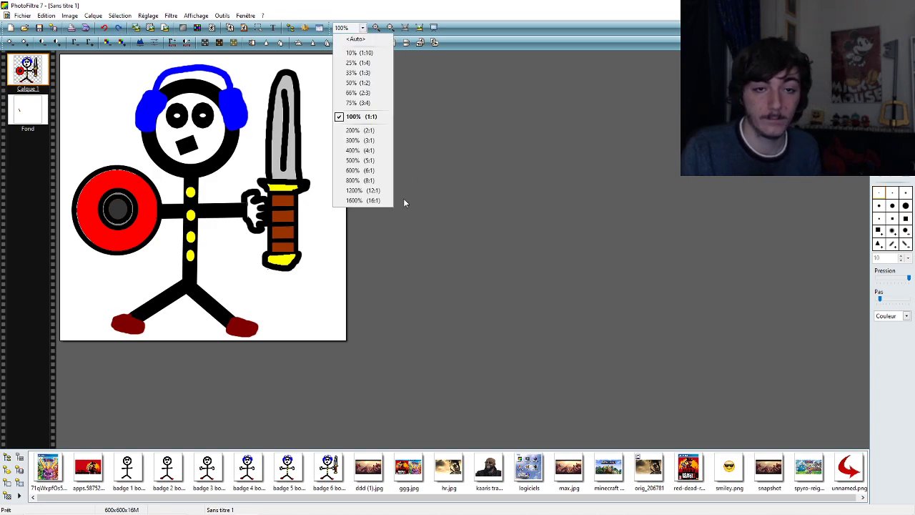
left_click(361, 180)
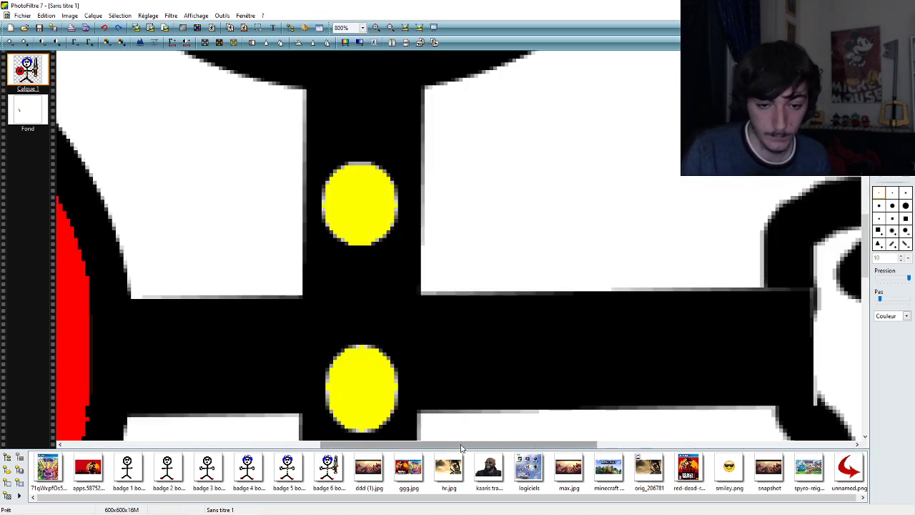
- Fill the remaining white pixels along the shield's lower-left inner edge in red, undoing and redoing brush strokes where needed
left_click_drag(461, 448, 256, 448)
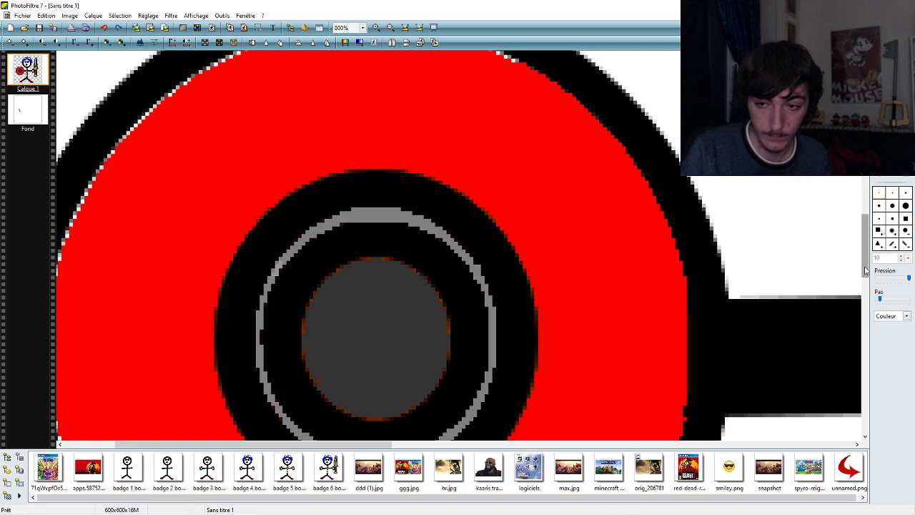
left_click_drag(865, 270, 865, 315)
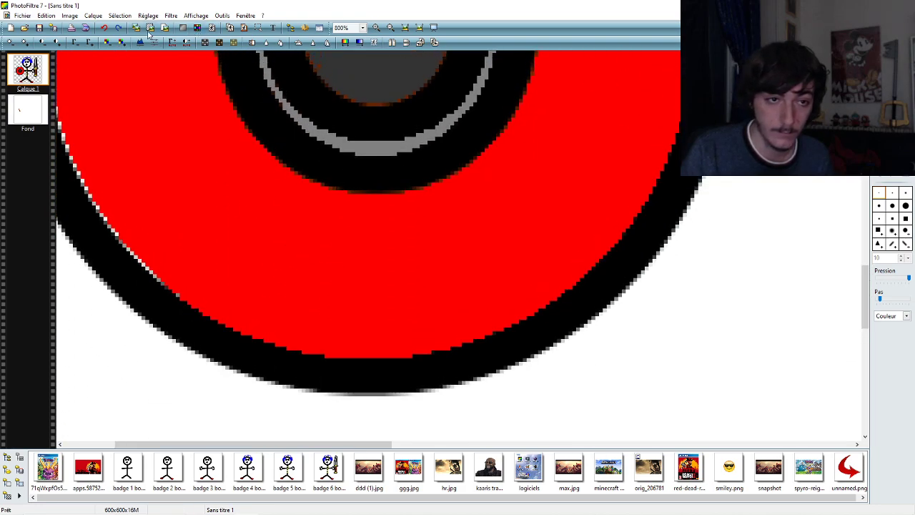
left_click(105, 27)
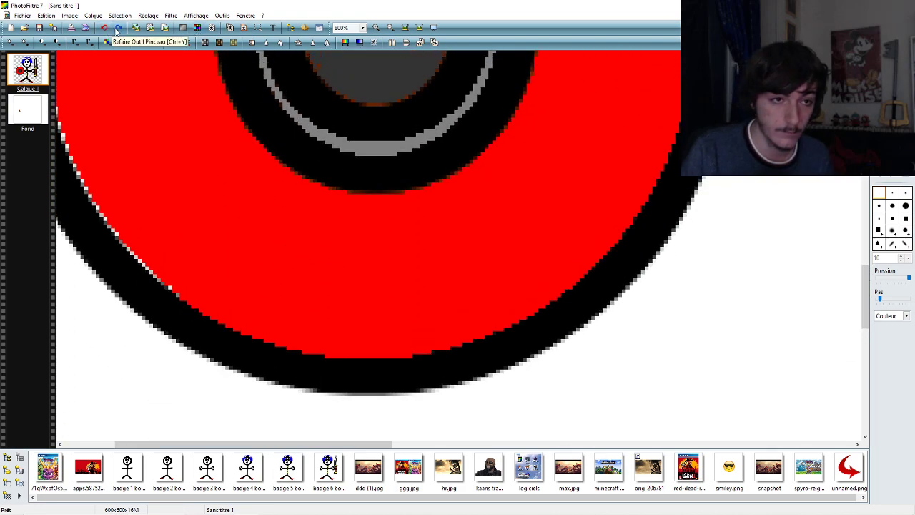
left_click(118, 29)
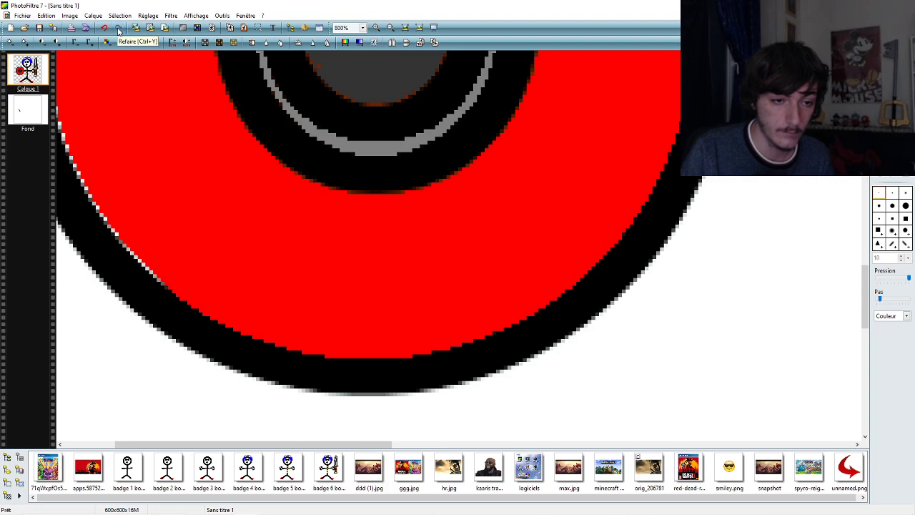
left_click(104, 28)
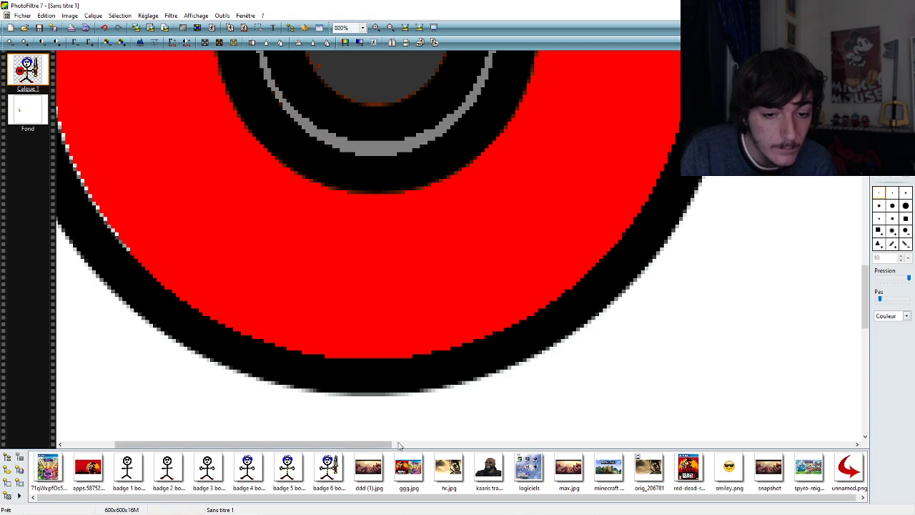
left_click_drag(386, 443, 312, 438)
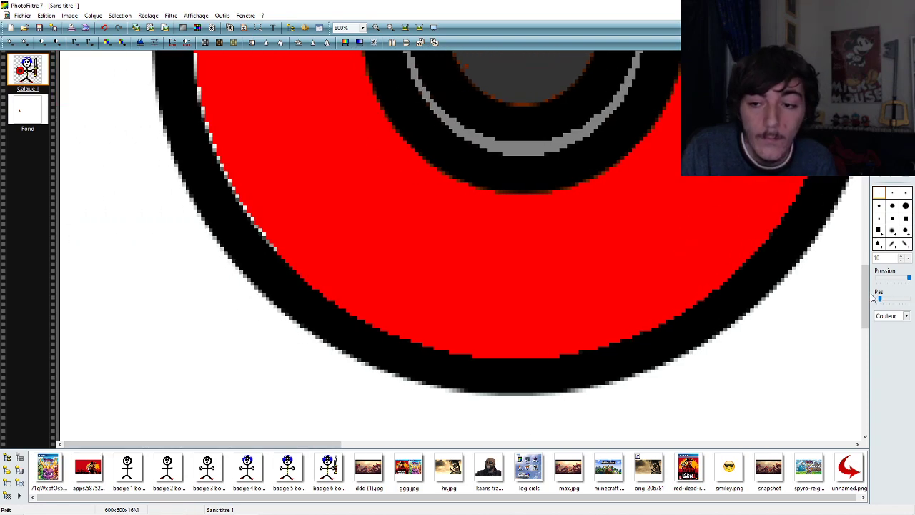
left_click_drag(865, 293, 856, 264)
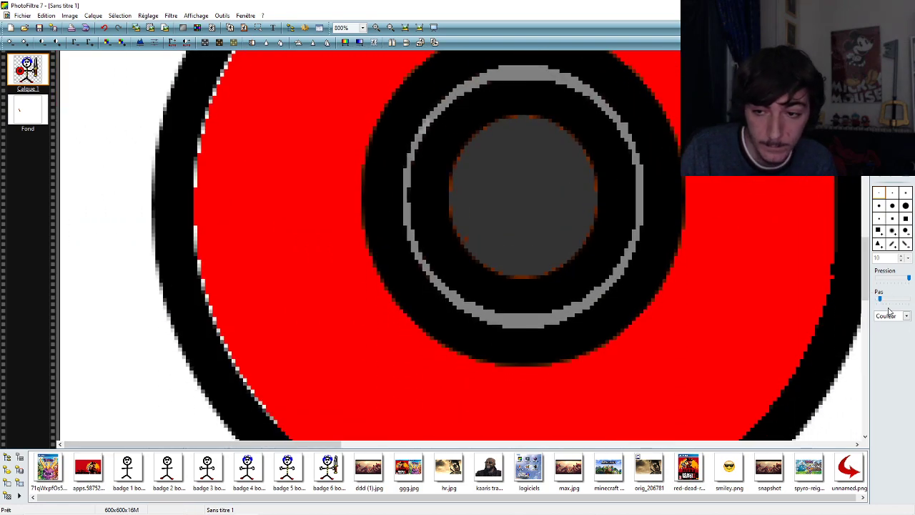
scroll(263, 182, "down", 3)
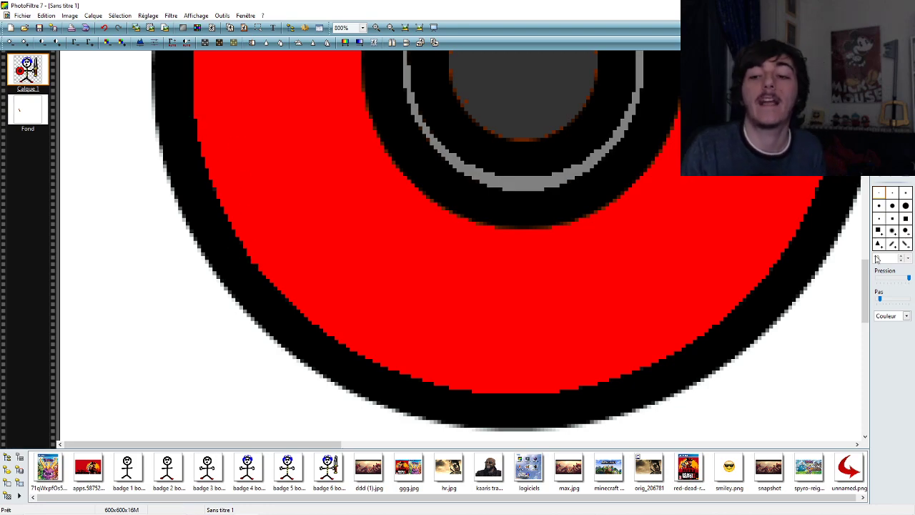
- Cover the white pixels along the shield's upper-left and top inner edge in red, undoing and redoing strokes where needed
scroll(865, 292, "up", 3)
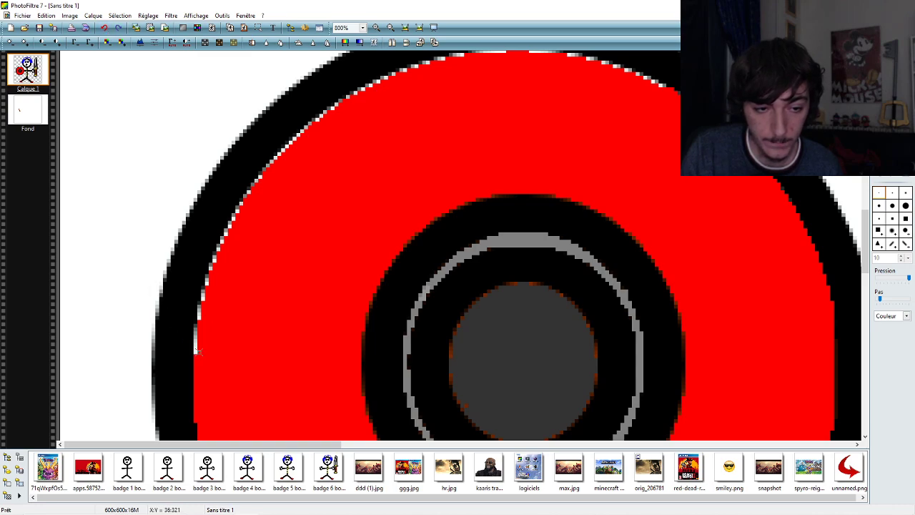
left_click(193, 350)
left_click(105, 28)
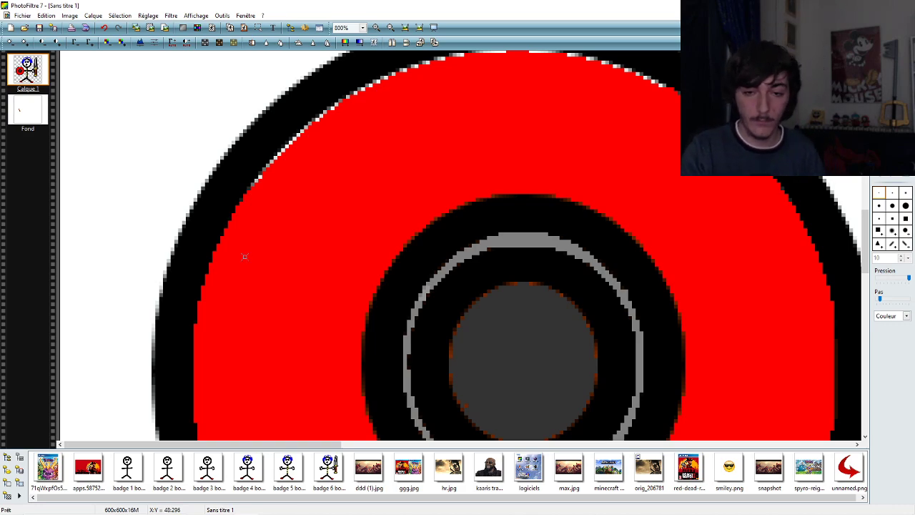
left_click_drag(865, 273, 867, 259)
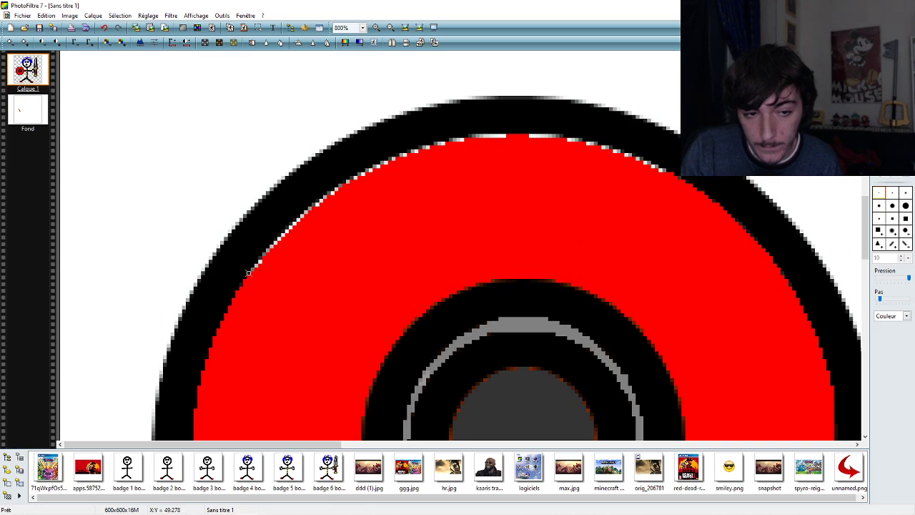
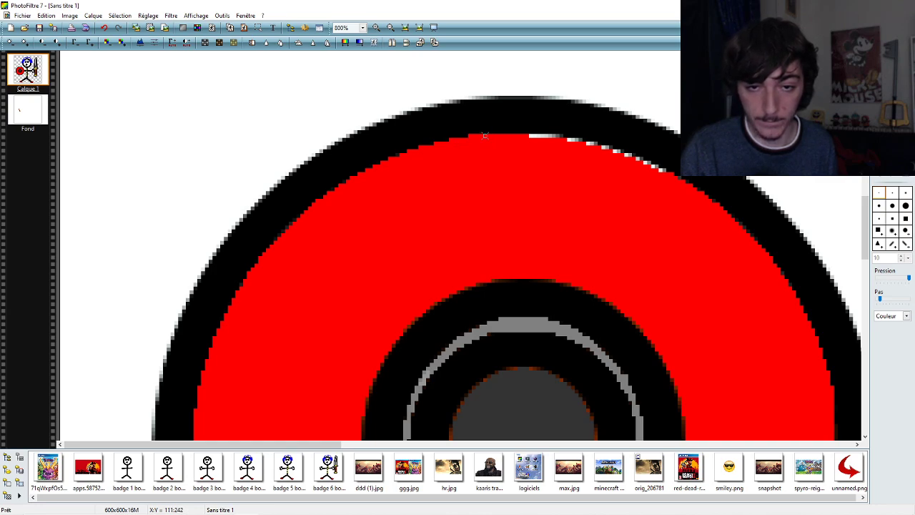
left_click_drag(537, 136, 545, 135)
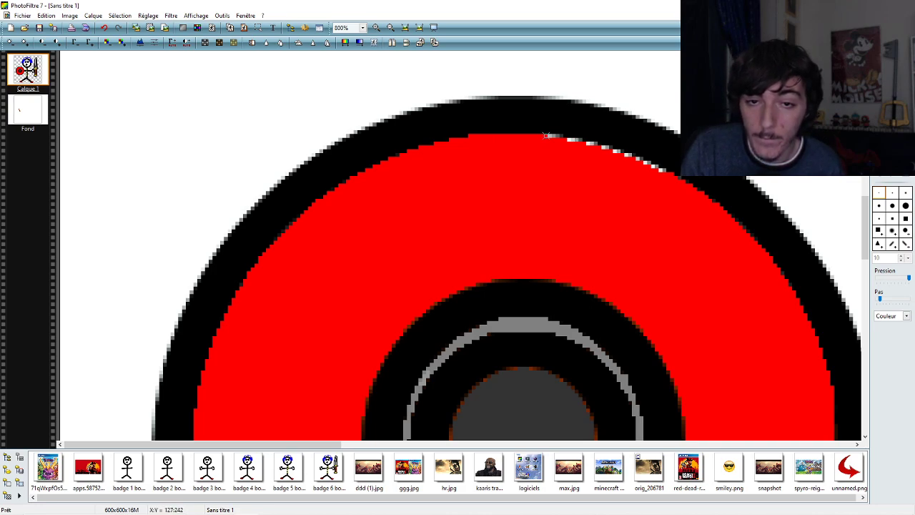
left_click(103, 27)
left_click_drag(532, 136, 593, 140)
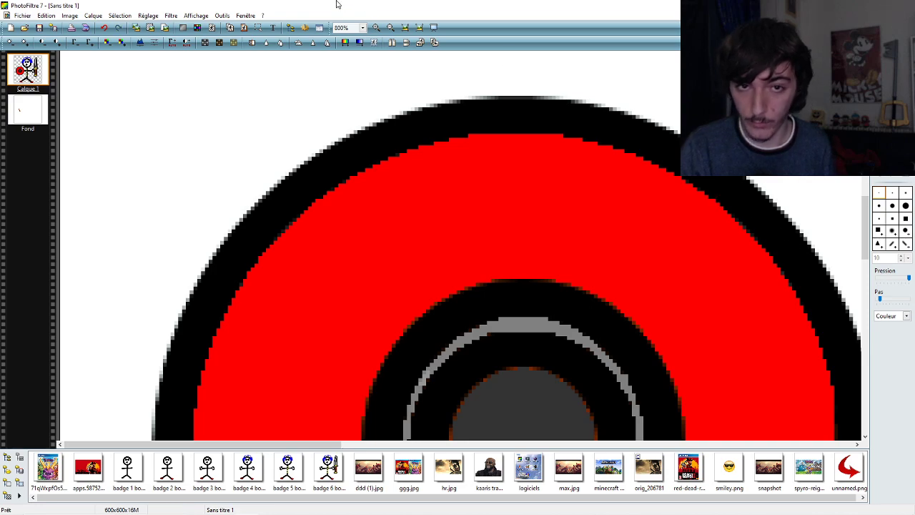
- Examine the retouched shield and the whole badge at 100%, 800% and 10% zoom
left_click(363, 27)
left_click(369, 118)
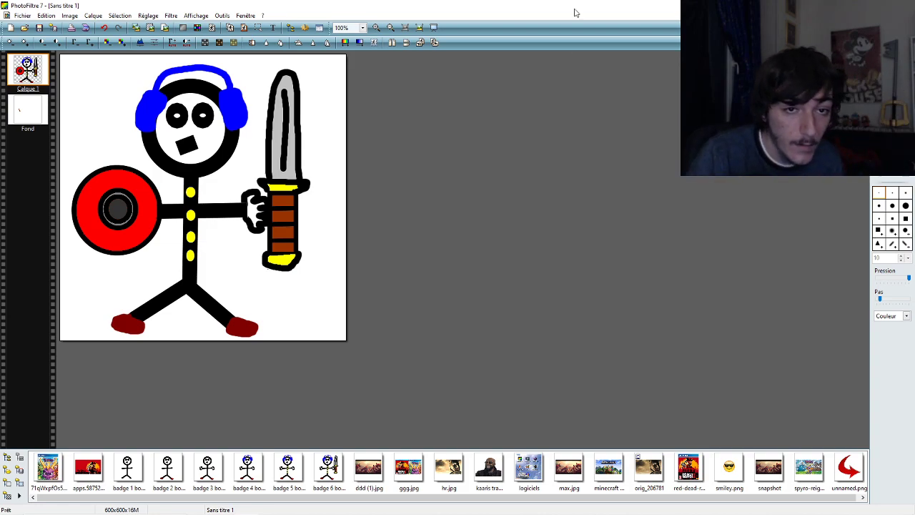
left_click(362, 28)
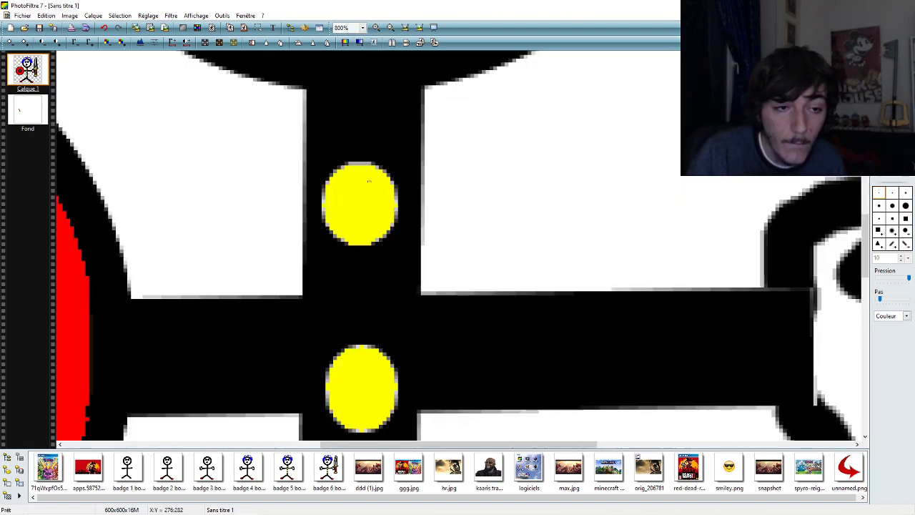
left_click(361, 178)
left_click_drag(443, 443, 255, 444)
left_click(362, 28)
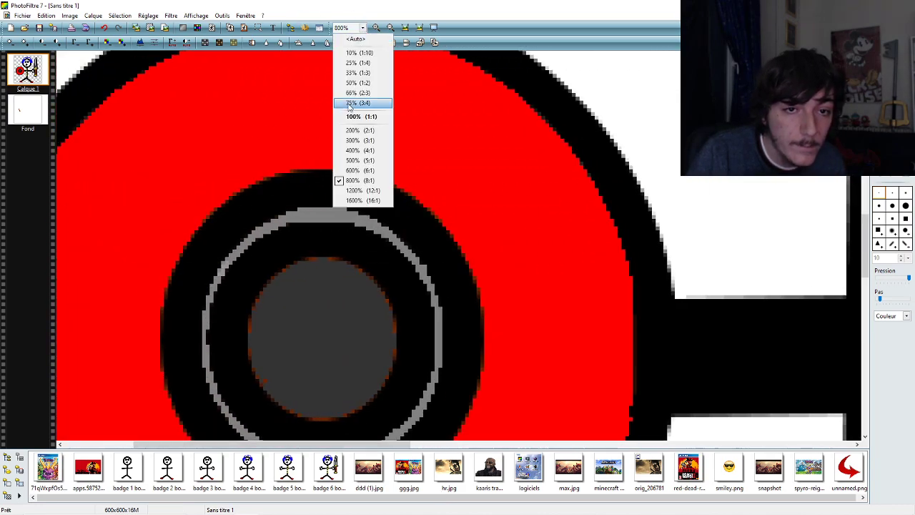
left_click(356, 113)
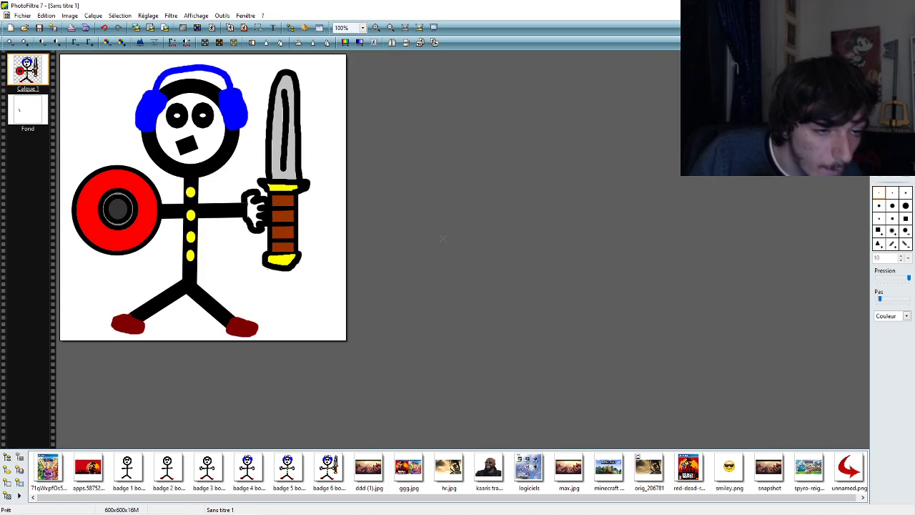
left_click(362, 28)
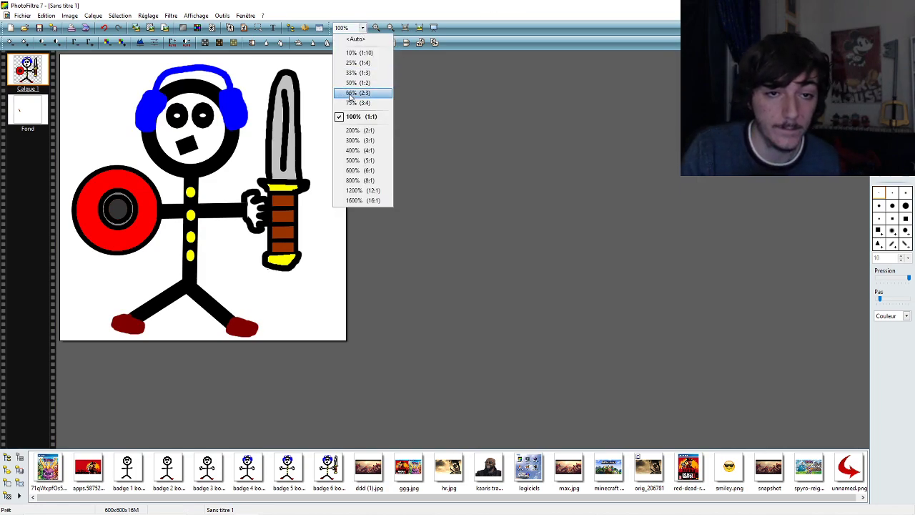
left_click(351, 50)
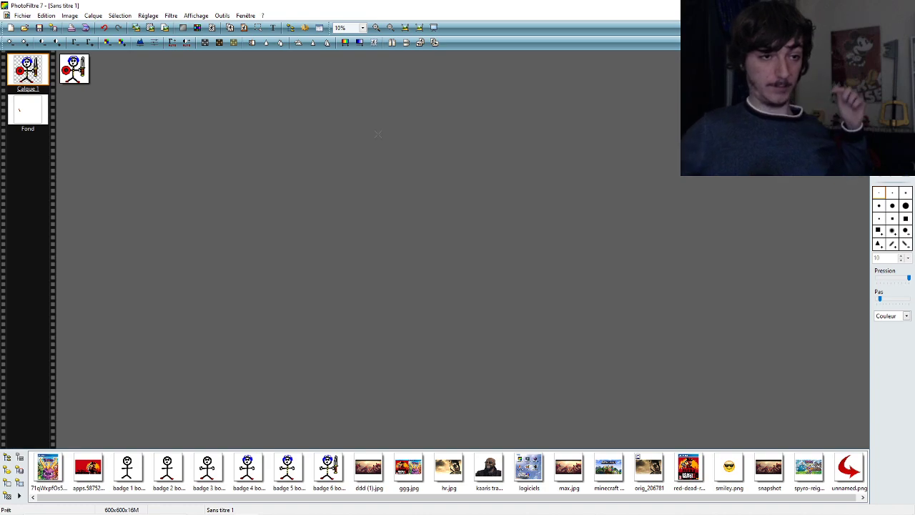
left_click(363, 29)
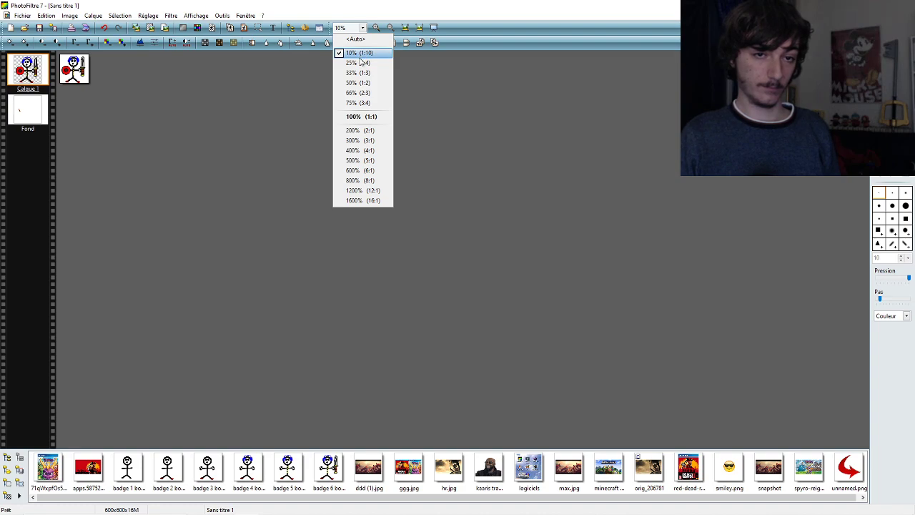
left_click(361, 117)
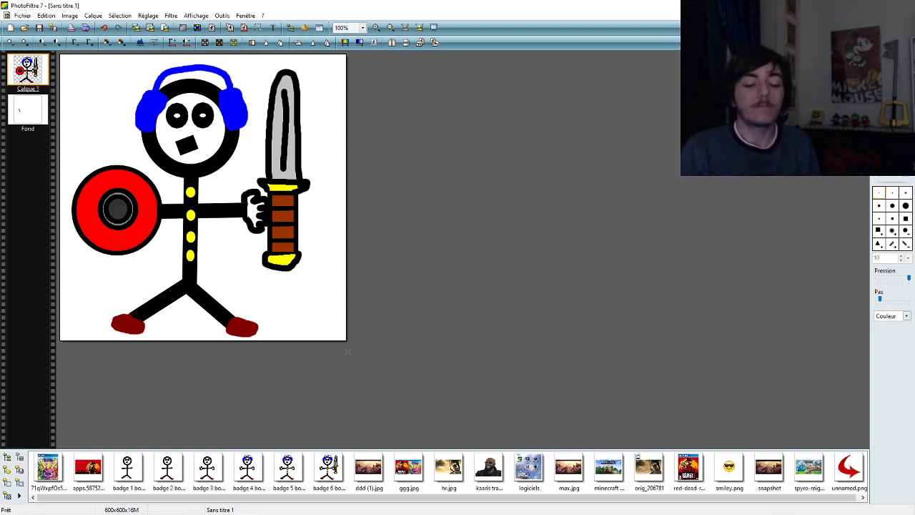
- In the browser, search Google Images for "bouclier rond gravé" and preview the round SPQR lion shield as a reference
left_click(230, 507)
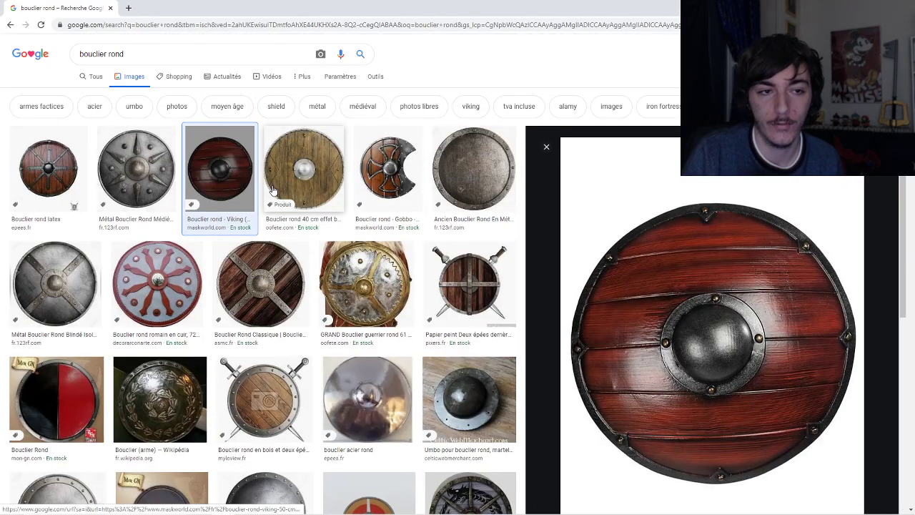
left_click(133, 54)
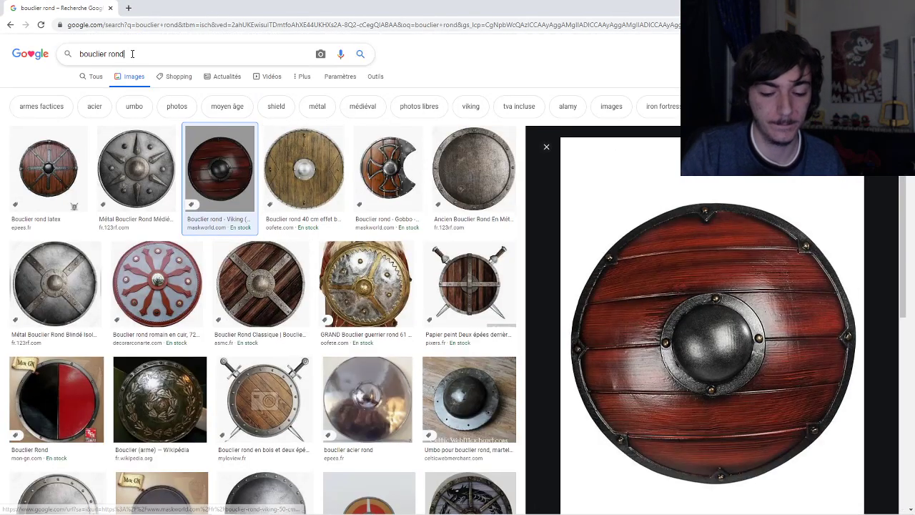
key("BackSpace")
key("BackSpace")
type("nd gravé")
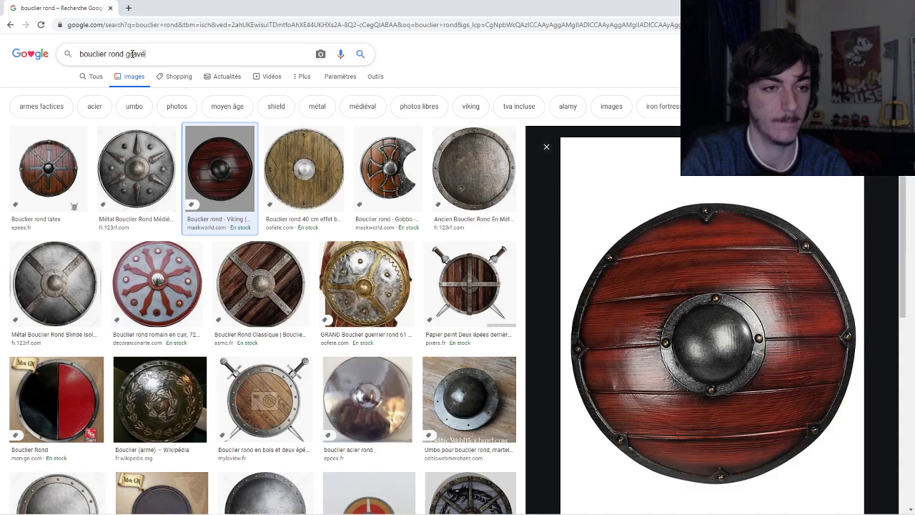
key("Return")
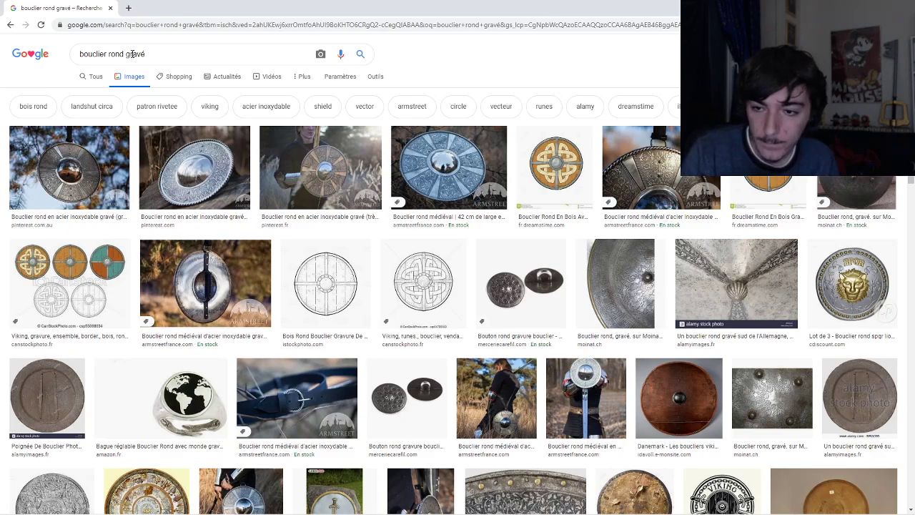
left_click(851, 283)
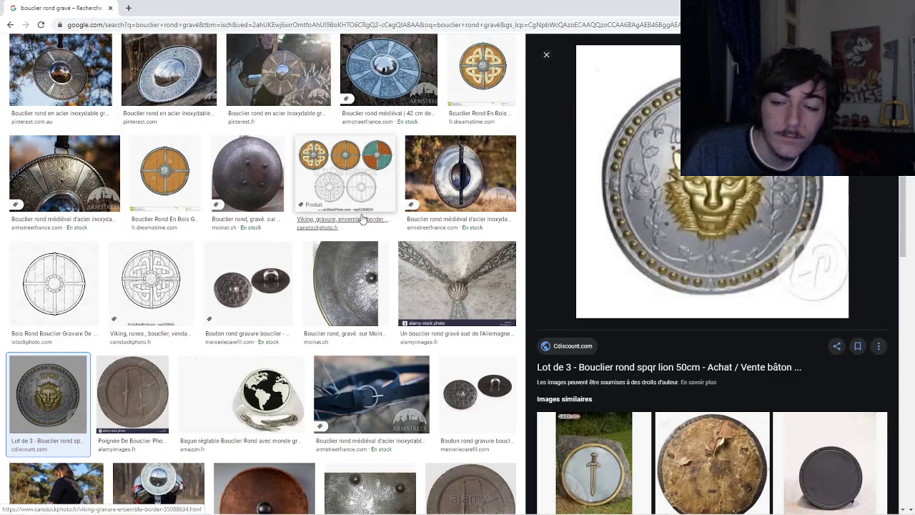
scroll(363, 218, "up", 2)
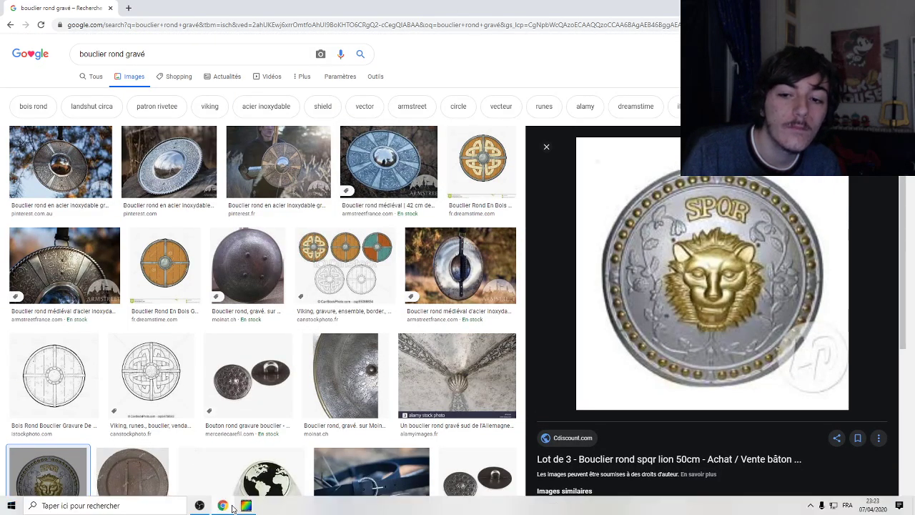
- Back in PhotoFiltre at 400% zoom, hand-letter the creator's first name above the shield's boss and "ASMR" below it in thin yellow strokes
left_click(246, 505)
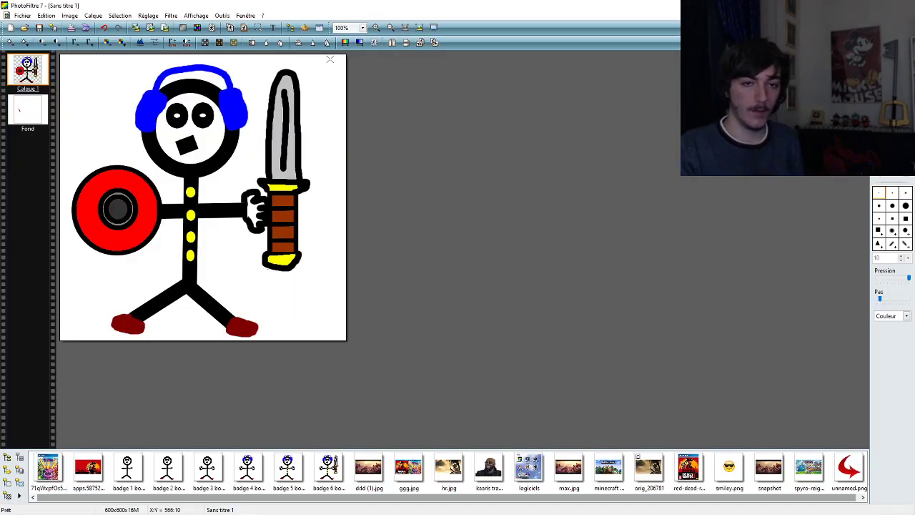
left_click(361, 28)
left_click(361, 155)
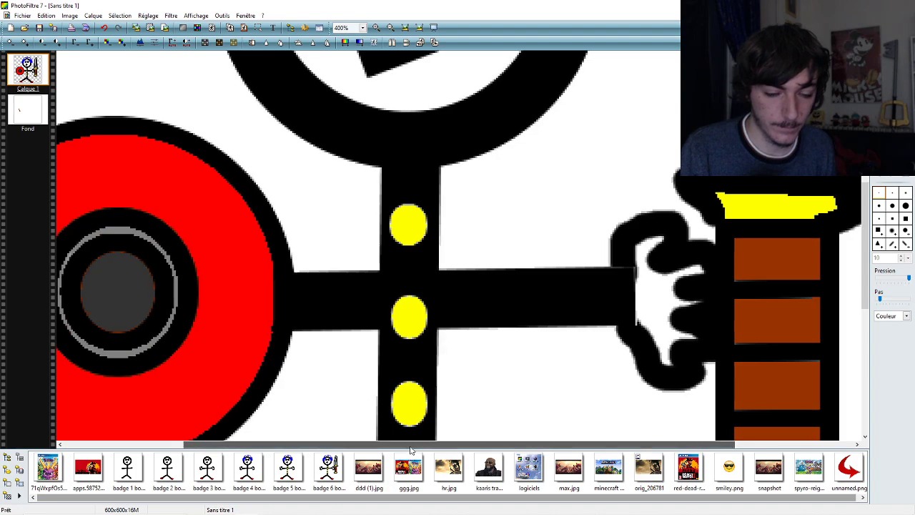
left_click_drag(408, 444, 338, 445)
left_click_drag(869, 241, 867, 256)
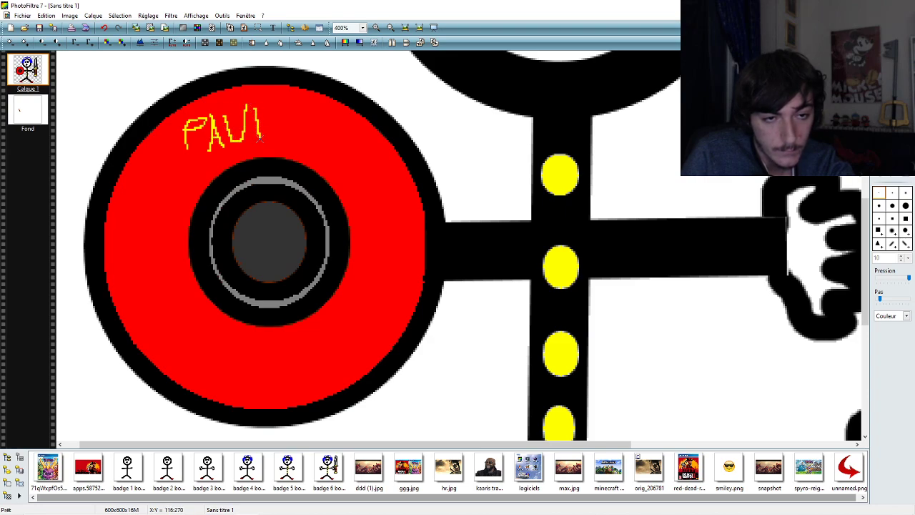
left_click_drag(260, 139, 282, 139)
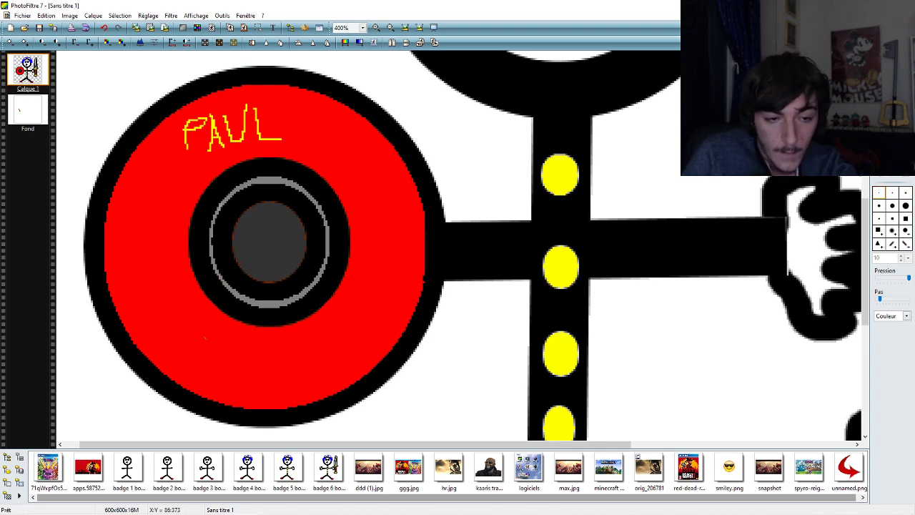
mouse_move(191, 365)
left_mouse_down()
mouse_move(188, 322)
mouse_move(219, 362)
mouse_move(209, 345)
mouse_move(199, 348)
mouse_move(238, 341)
mouse_move(252, 372)
left_mouse_up()
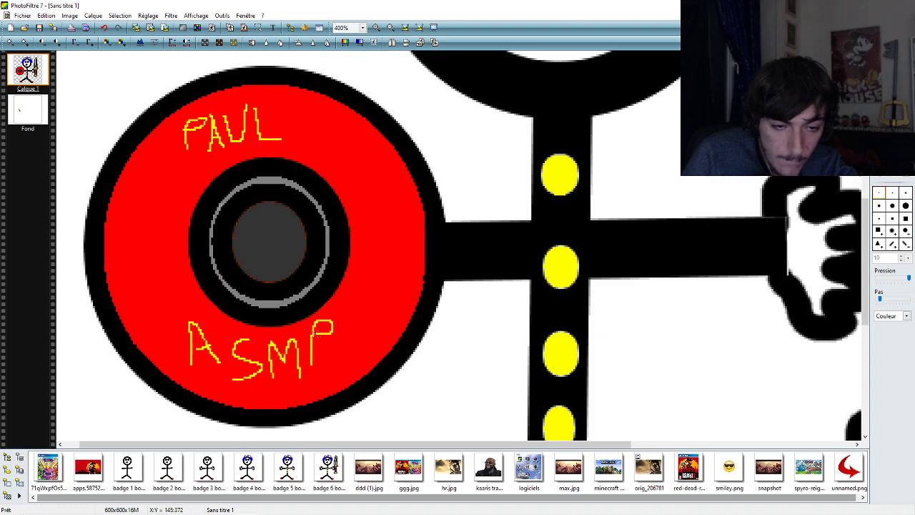
left_click_drag(313, 333, 328, 358)
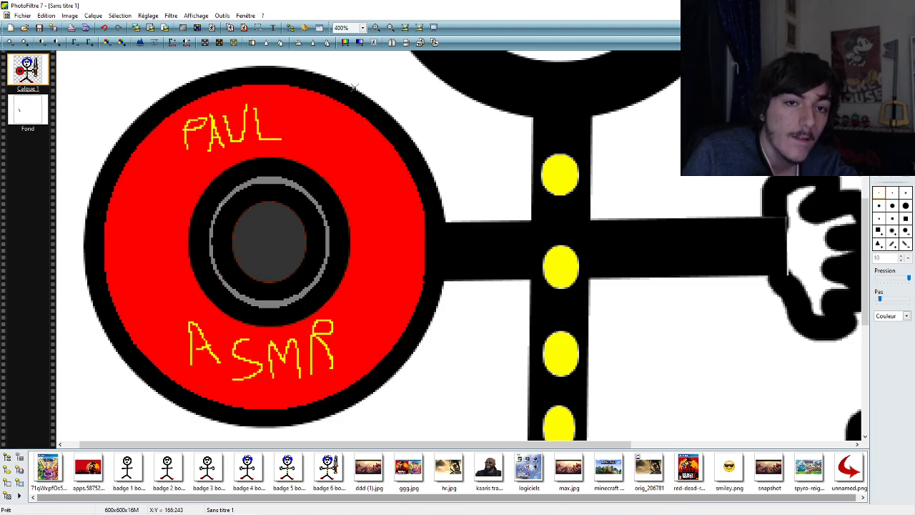
- Examine the yellow lettering on the shield, alternating between the whole badge at 100% and a close-up at 800% zoom
left_click(362, 27)
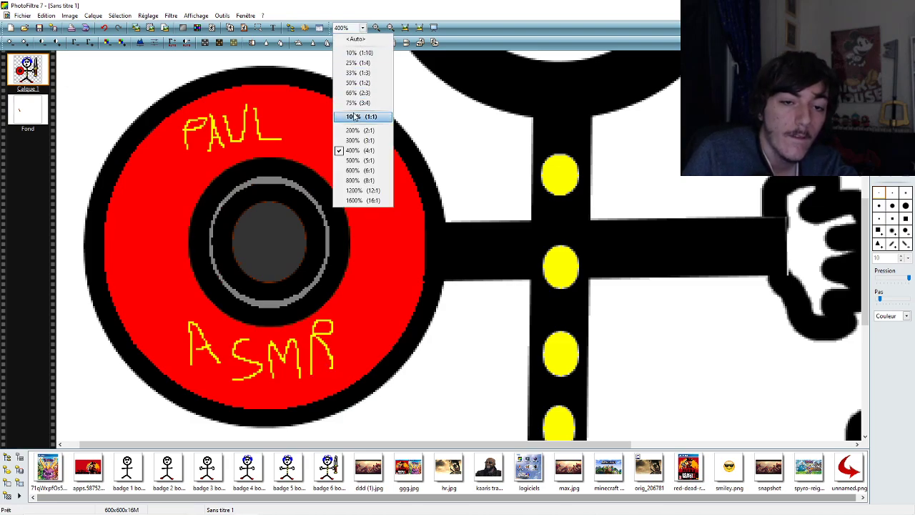
left_click(354, 111)
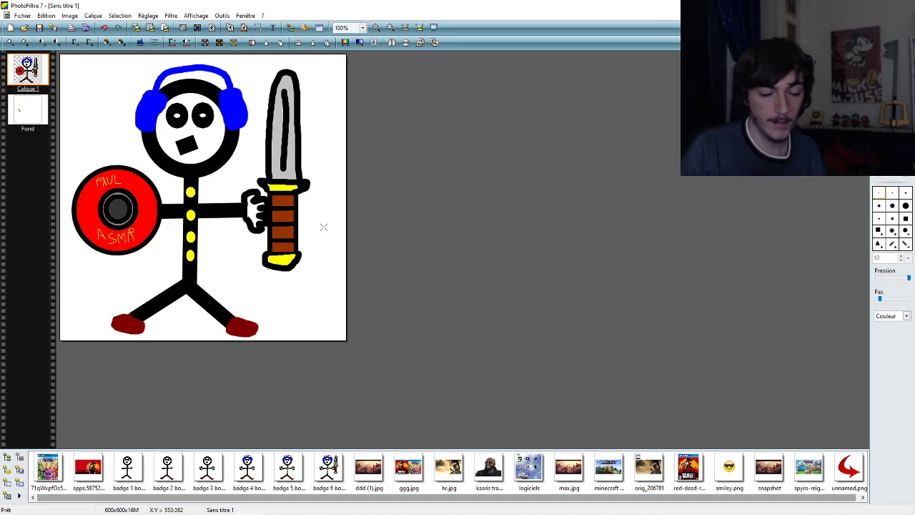
left_click(361, 29)
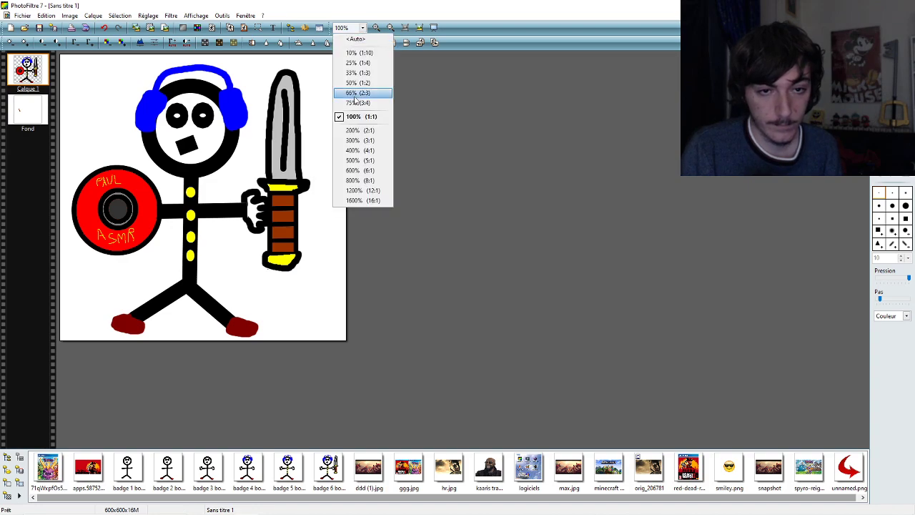
left_click(363, 181)
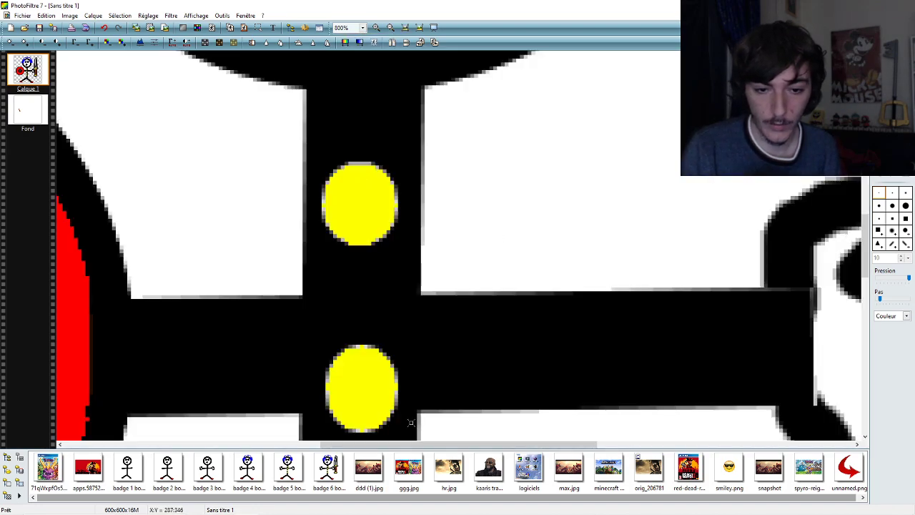
left_click_drag(411, 444, 229, 444)
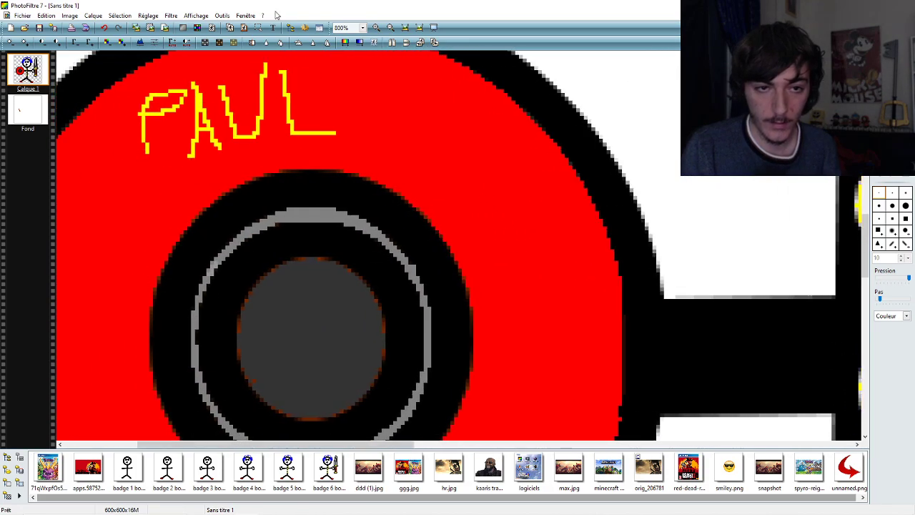
left_click(361, 29)
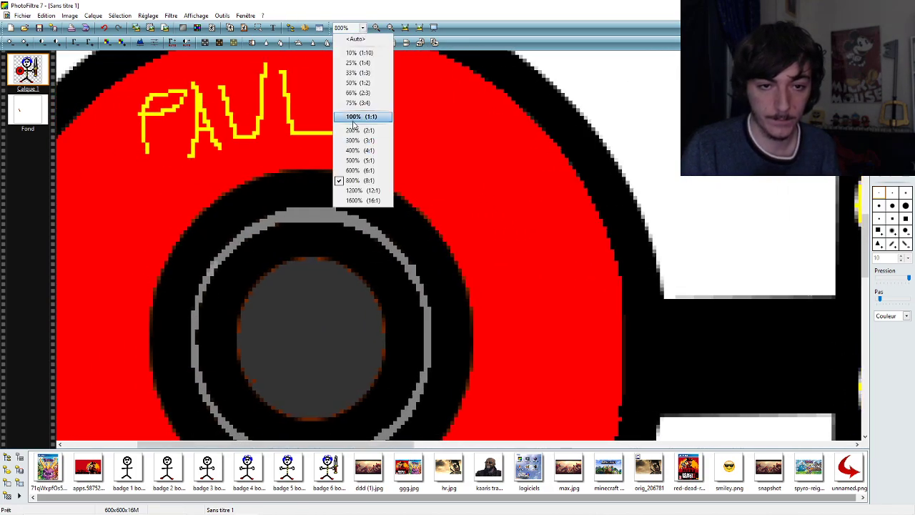
left_click(359, 116)
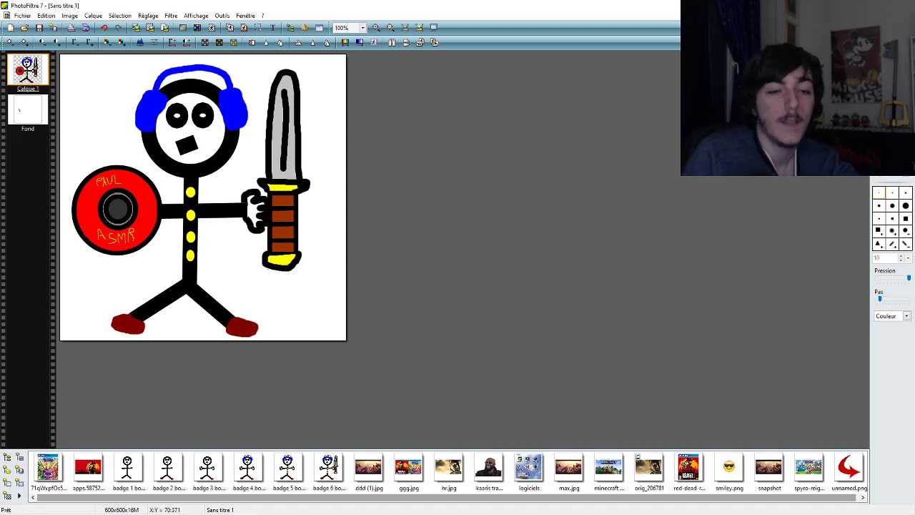
left_click(362, 28)
left_click(353, 174)
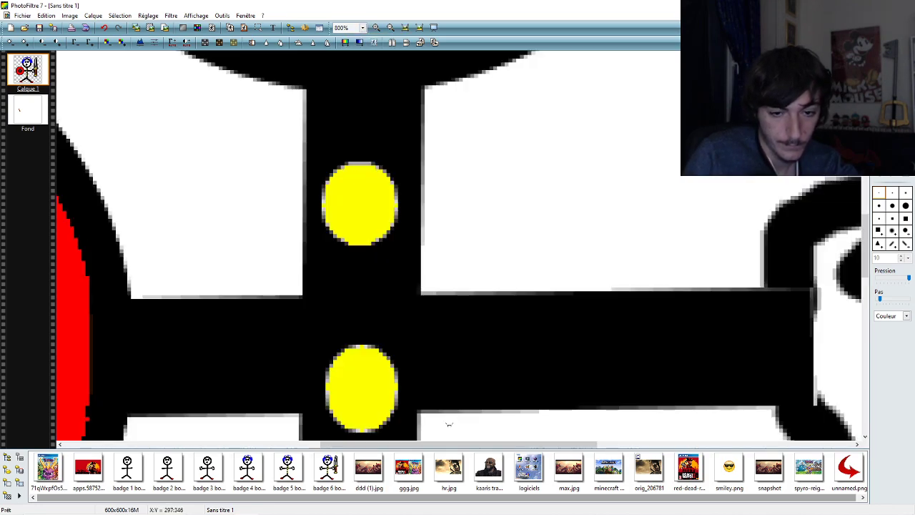
left_click_drag(452, 444, 331, 444)
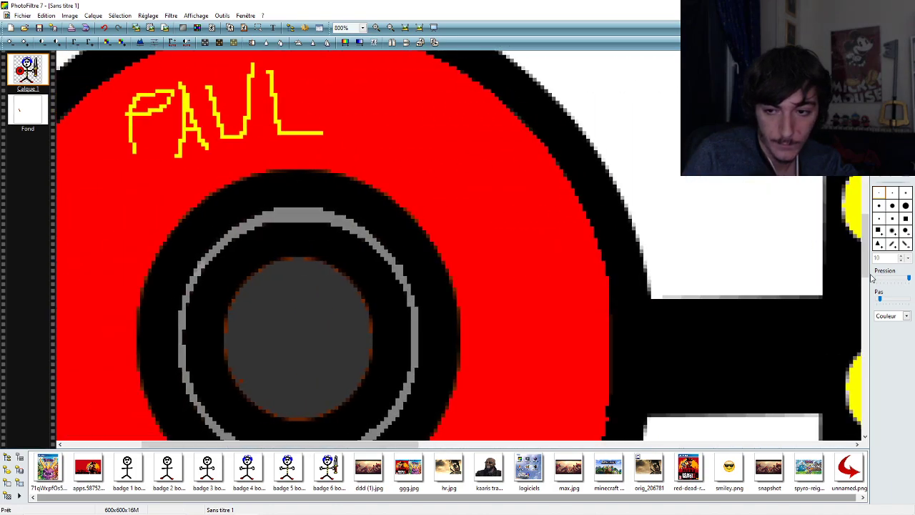
- Examine the thin yellow lettering on the shield and the whole badge at 100%, 10%, 25% and 50% zoom
scroll(423, 272, "down", 5)
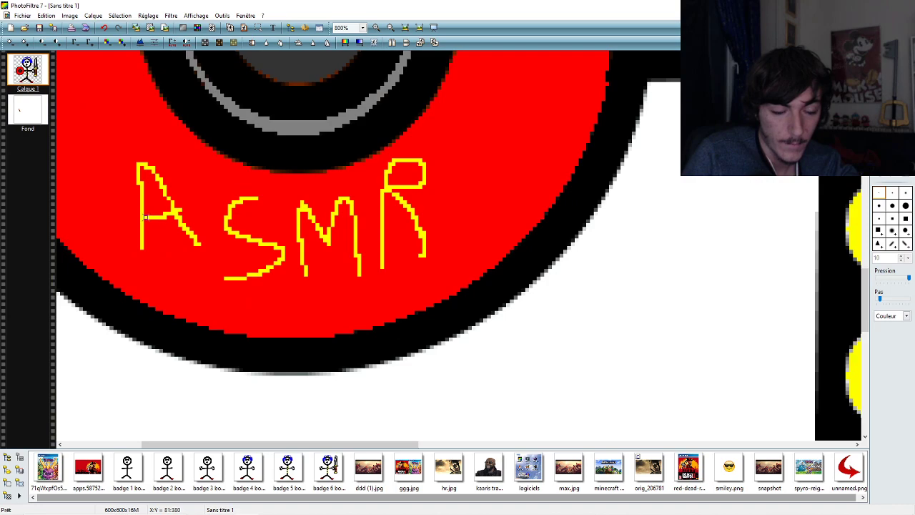
left_click(363, 28)
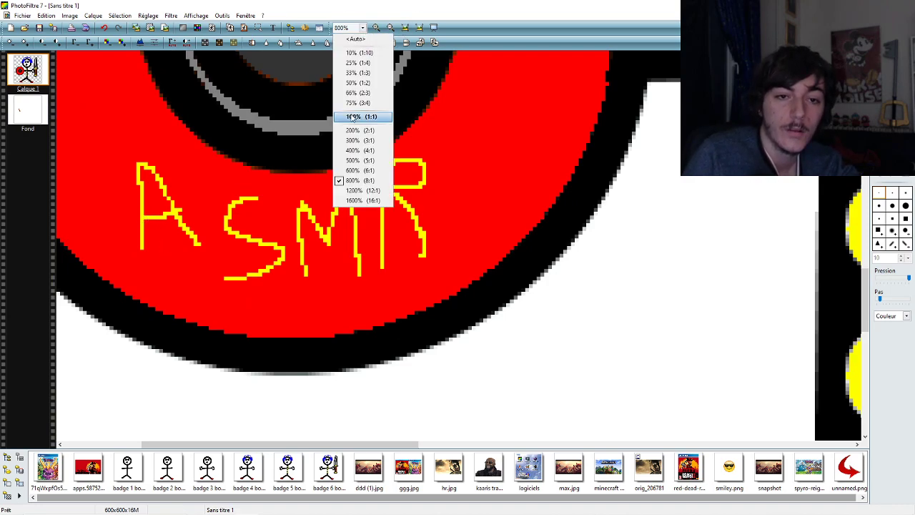
left_click(350, 118)
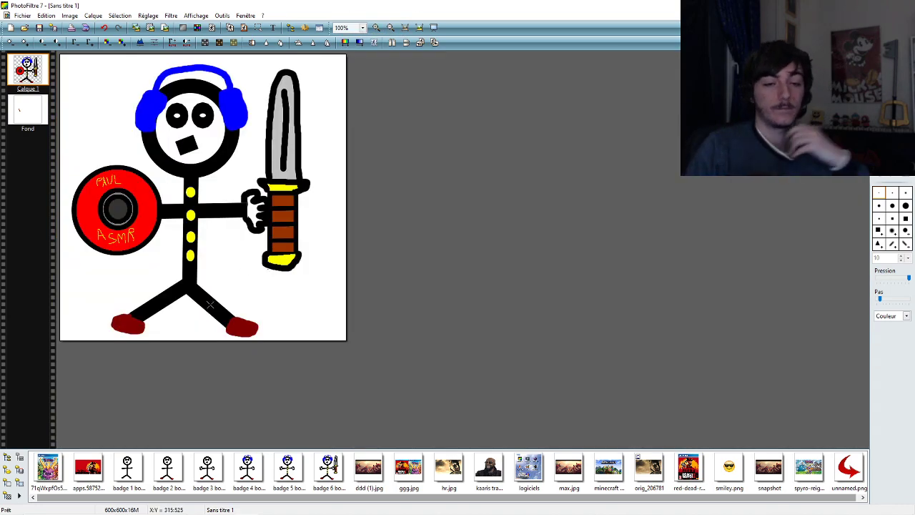
left_click(362, 28)
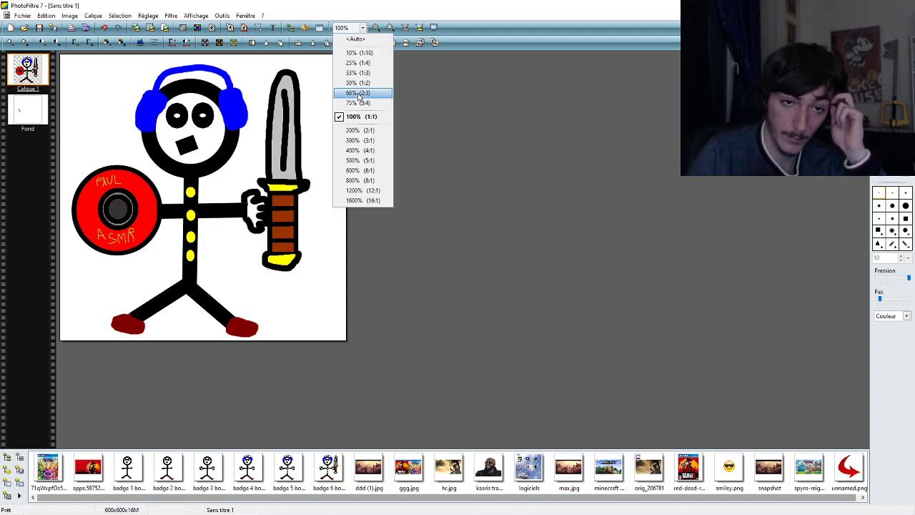
left_click(350, 53)
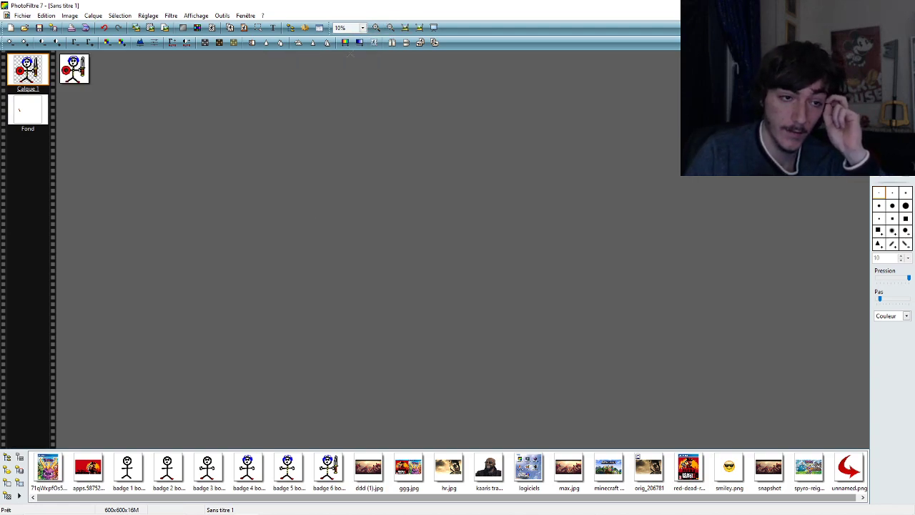
left_click(362, 27)
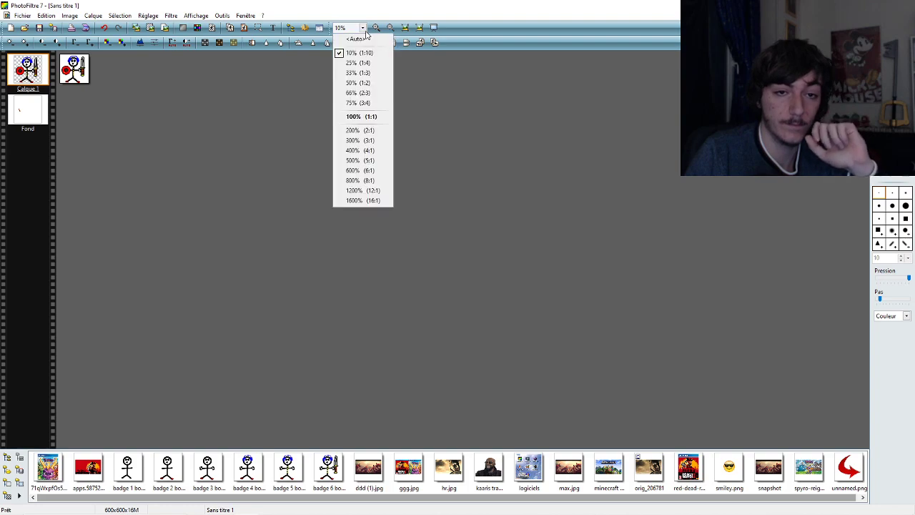
left_click(351, 64)
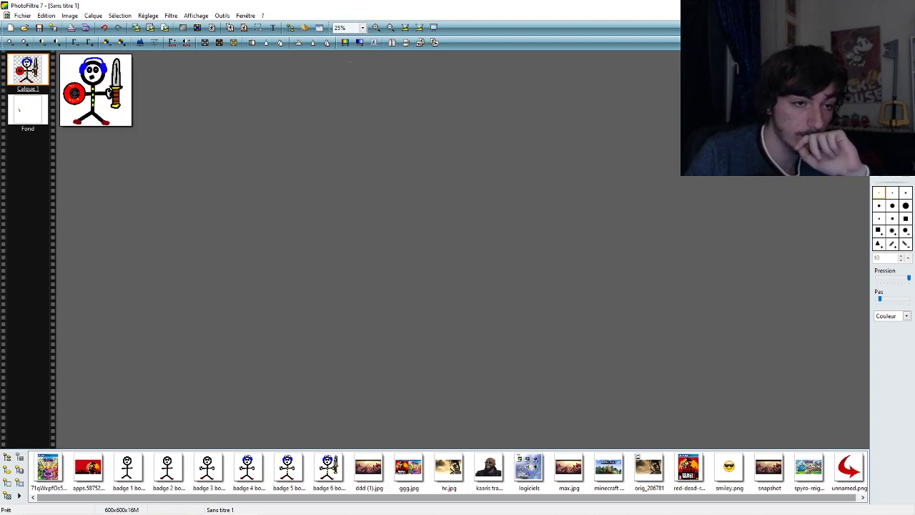
left_click(362, 28)
left_click(351, 74)
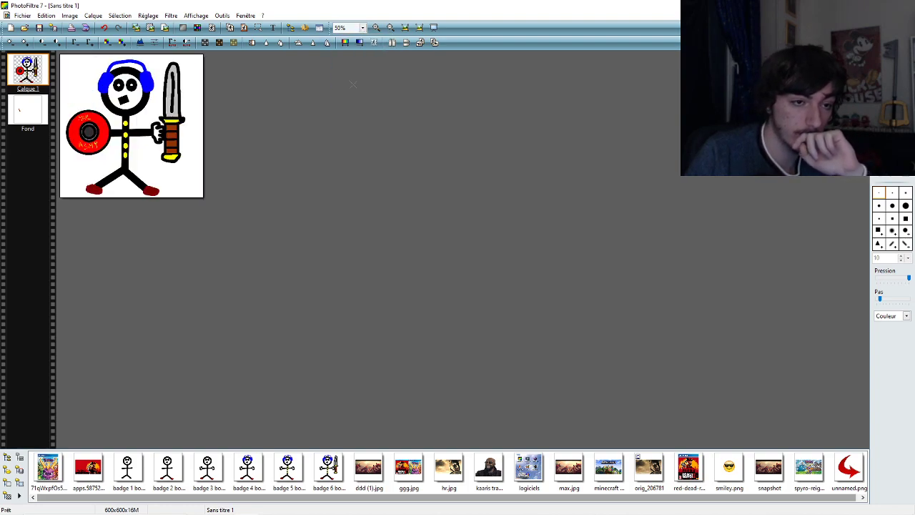
- Try thickening the third letter of the first name with two larger brushes at 800% zoom, undoing each yellow stroke
left_click(363, 28)
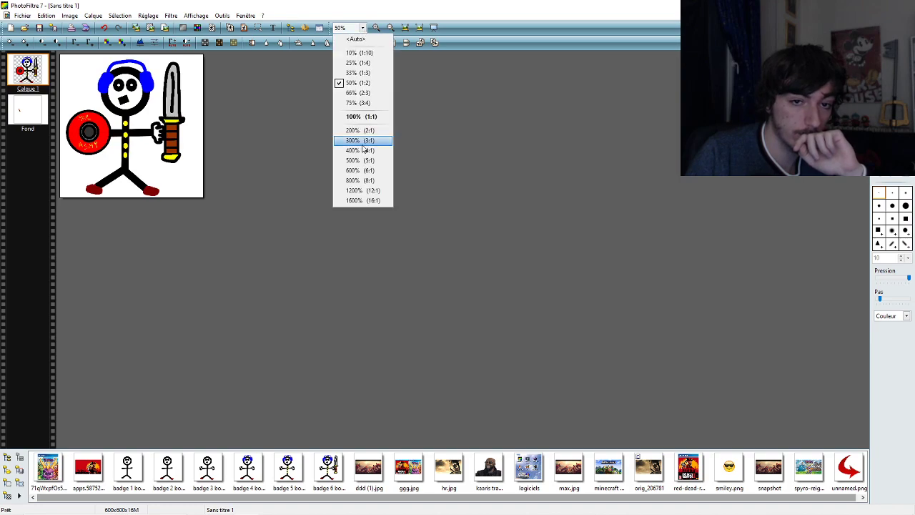
left_click(350, 187)
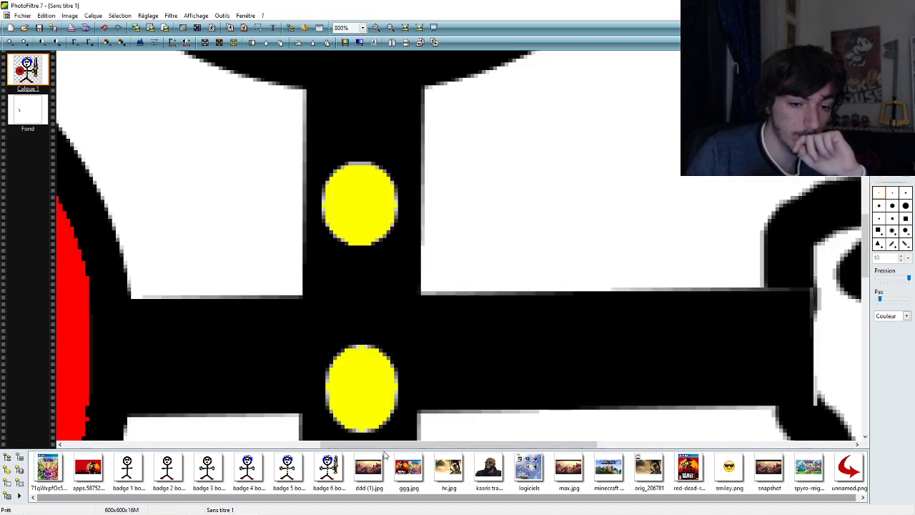
left_click_drag(385, 443, 203, 437)
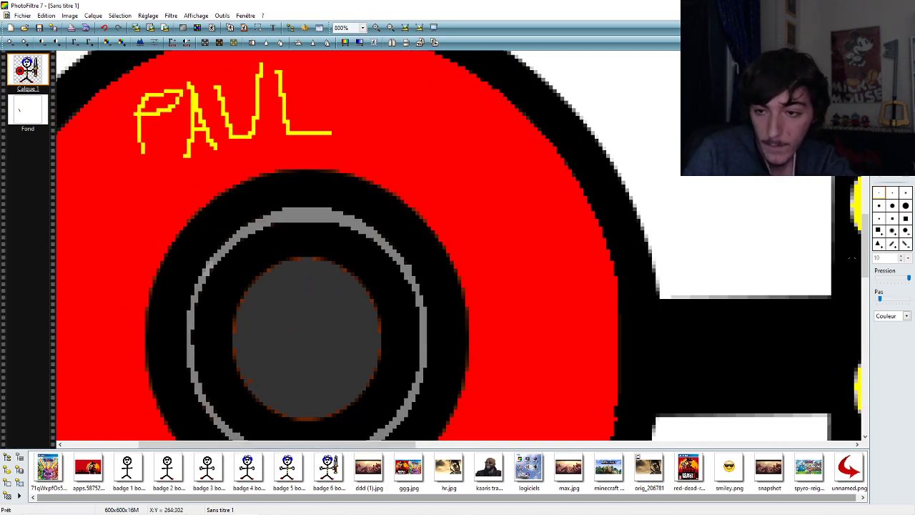
mouse_move(265, 84)
left_mouse_down()
mouse_move(239, 133)
mouse_move(209, 68)
mouse_move(228, 122)
left_mouse_up()
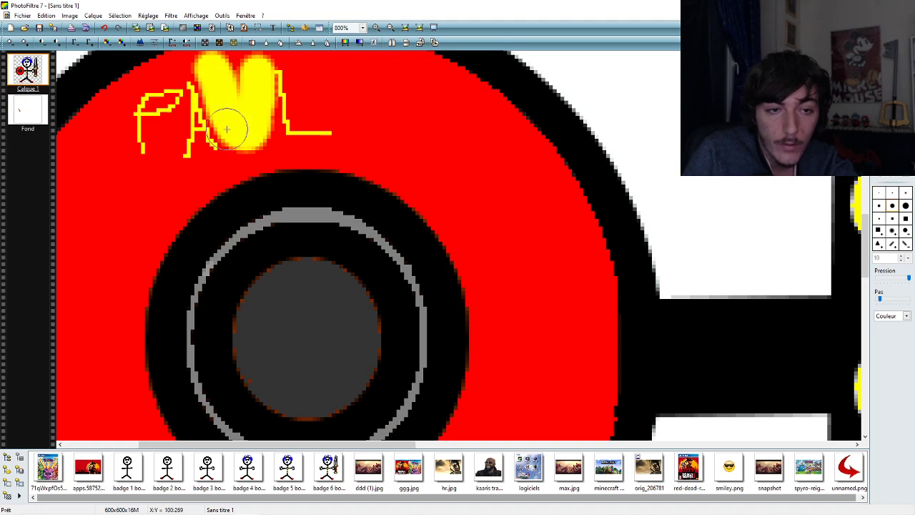
left_click(104, 28)
left_click(893, 194)
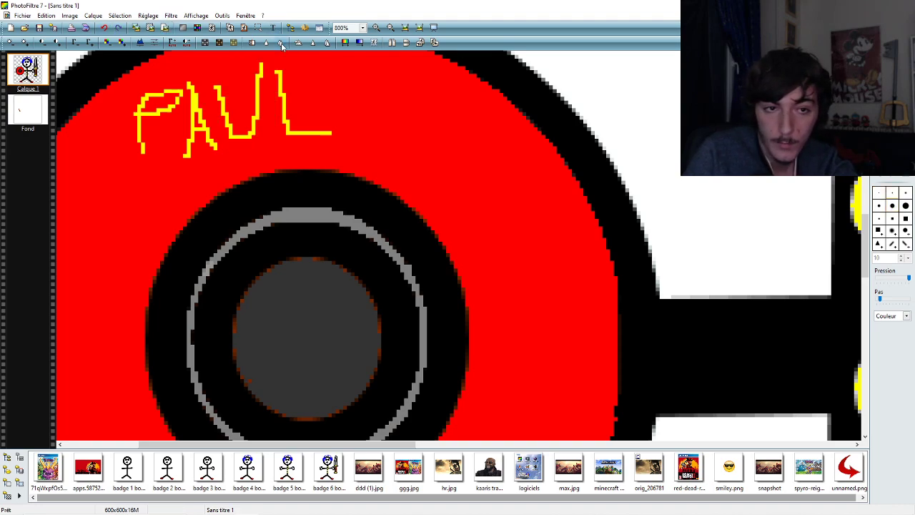
mouse_move(259, 61)
left_mouse_down()
mouse_move(246, 132)
mouse_move(232, 129)
mouse_move(211, 79)
left_mouse_up()
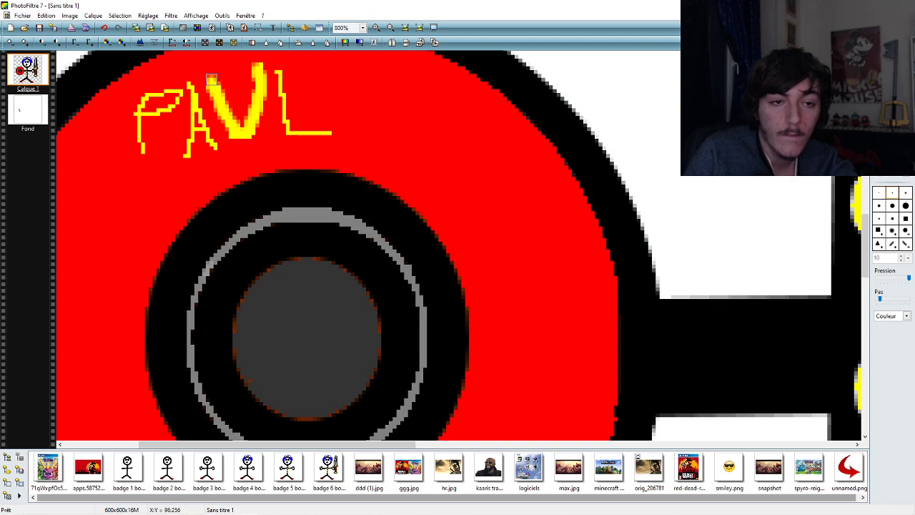
left_click(363, 28)
left_click(353, 118)
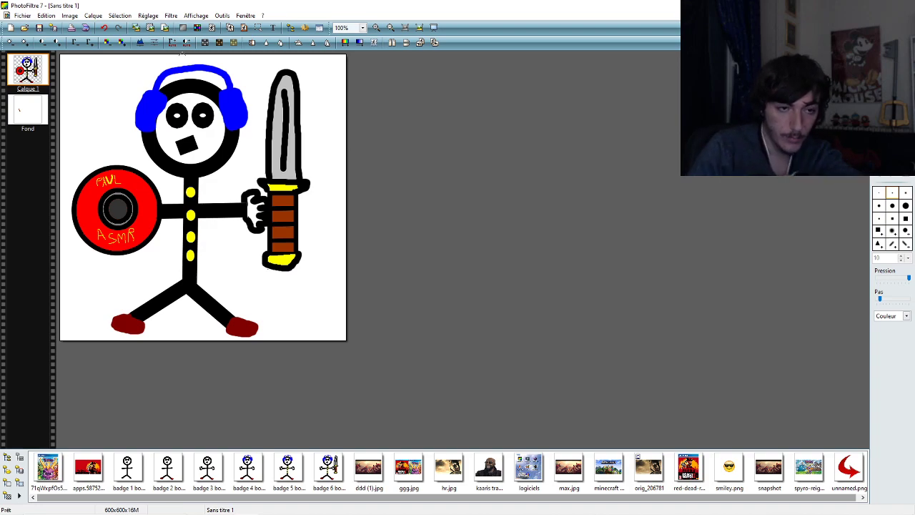
left_click(104, 27)
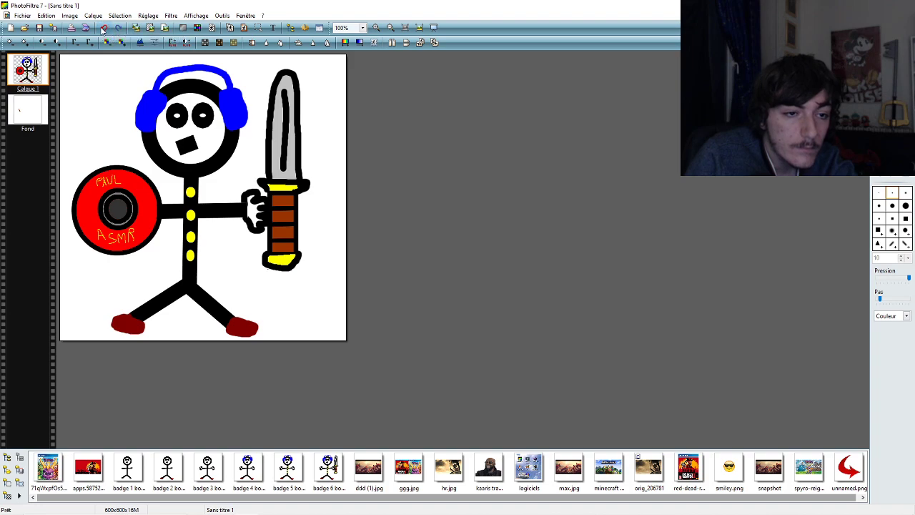
- Retrace every letter of the first name above the boss with a slightly thicker yellow brush and check it at 100% zoom
left_click(363, 27)
left_click(368, 151)
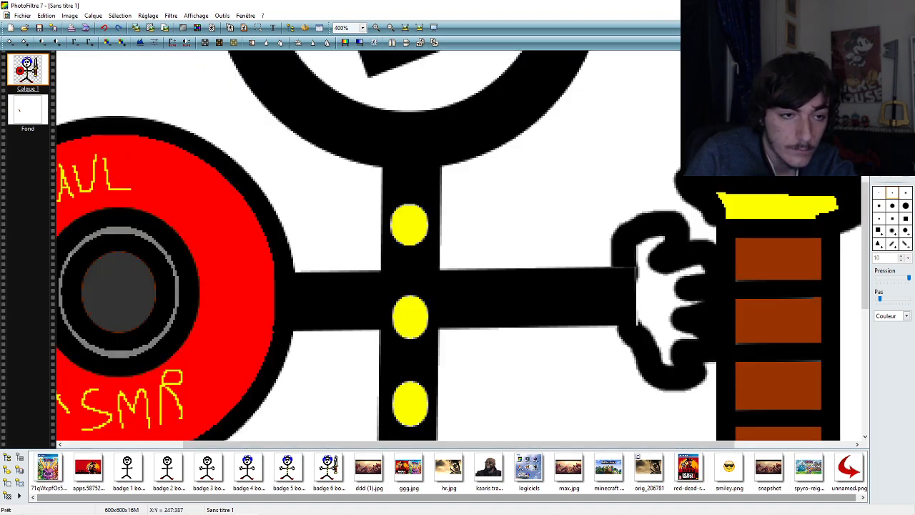
left_click(371, 449)
left_click(358, 29)
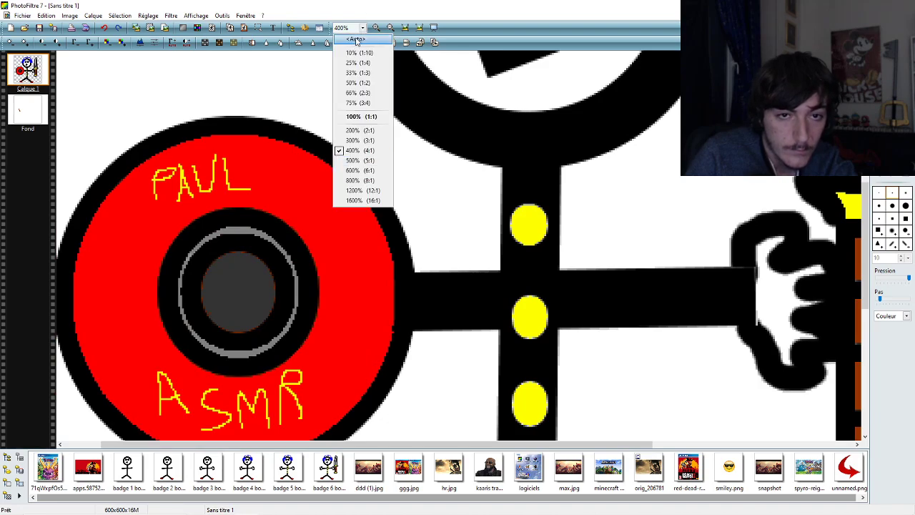
left_click(354, 180)
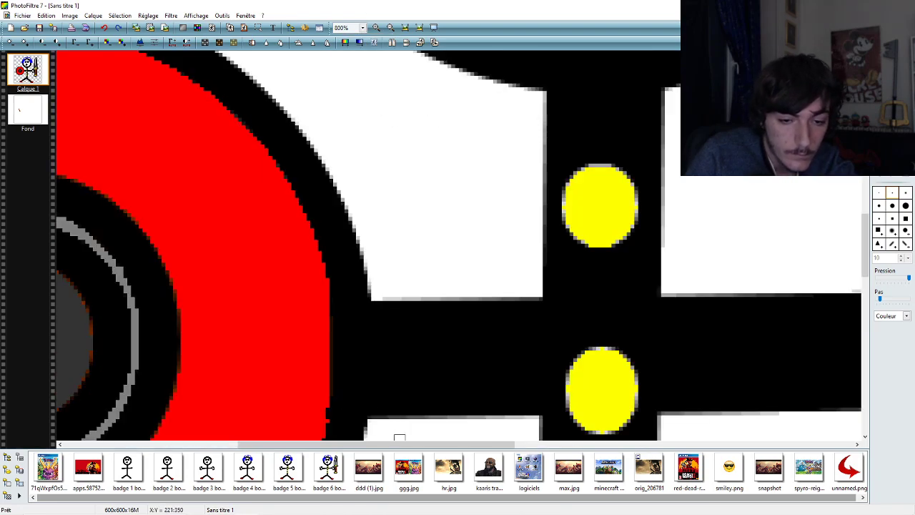
left_click_drag(400, 437, 285, 443)
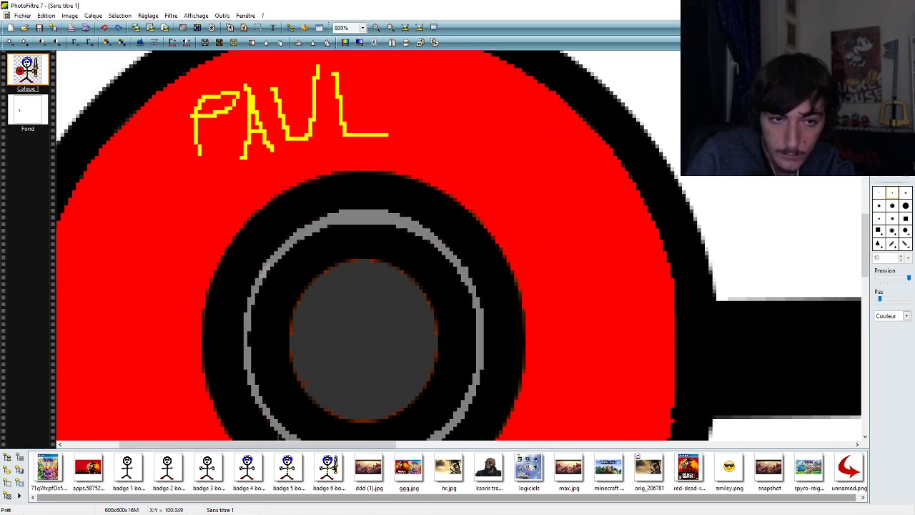
left_click(335, 74)
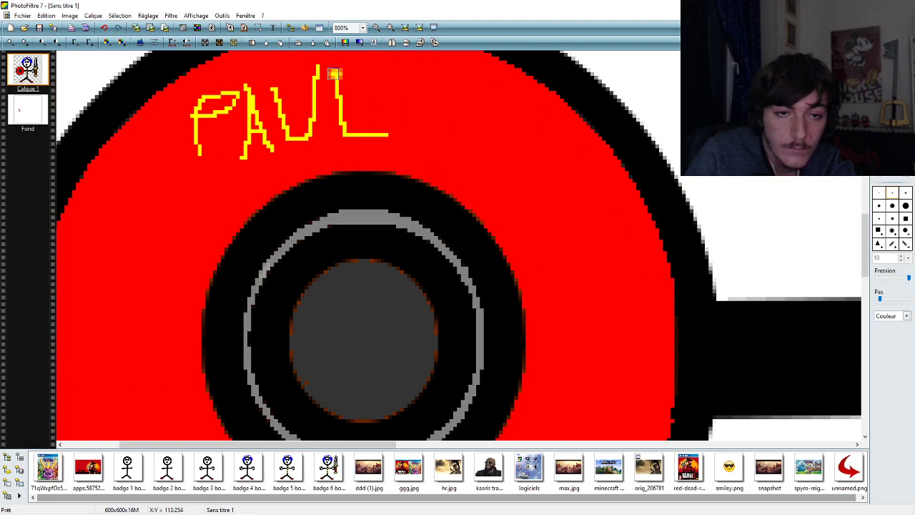
mouse_move(335, 74)
left_mouse_down()
mouse_move(340, 126)
mouse_move(375, 130)
left_mouse_up()
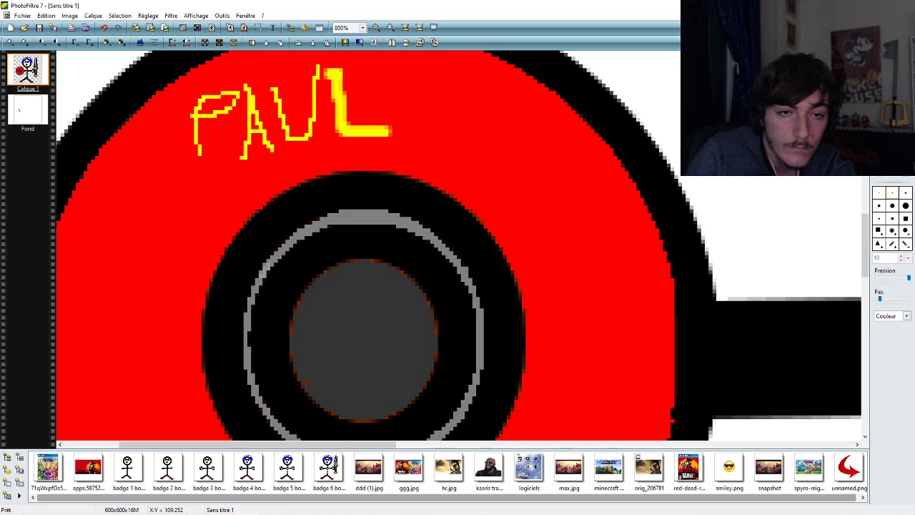
mouse_move(319, 62)
left_mouse_down()
mouse_move(314, 118)
mouse_move(295, 137)
mouse_move(275, 89)
mouse_move(243, 88)
mouse_move(240, 152)
mouse_move(271, 150)
mouse_move(253, 95)
mouse_move(254, 137)
left_mouse_up()
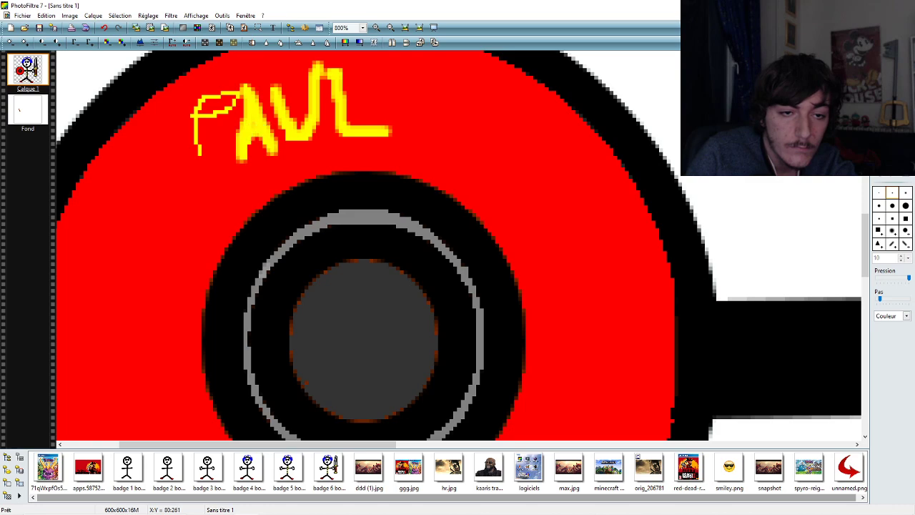
mouse_move(199, 151)
left_mouse_down()
mouse_move(199, 101)
mouse_move(219, 93)
mouse_move(229, 101)
mouse_move(207, 115)
left_mouse_up()
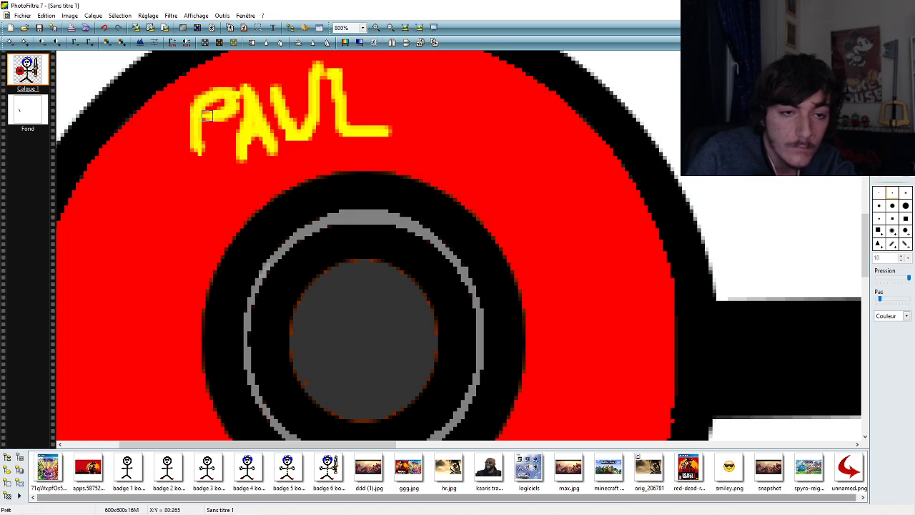
left_click(361, 27)
left_click(353, 116)
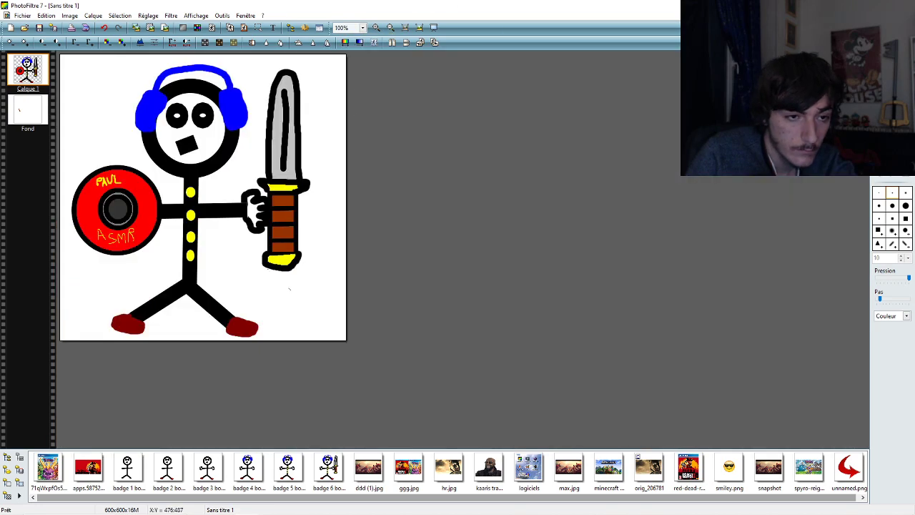
- Undo all the yellow lettering strokes until the shield's red ring is blank
left_click(105, 32)
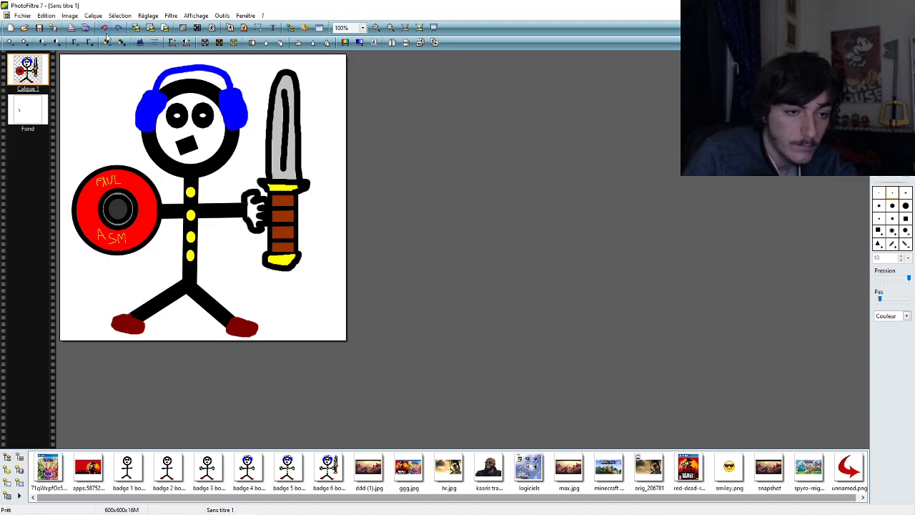
left_click(106, 34)
left_click(106, 33)
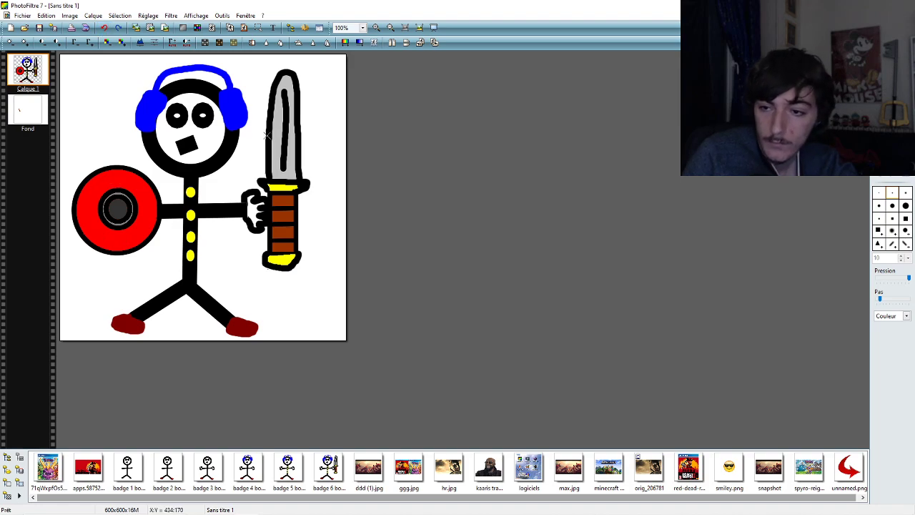
- At 400% zoom, hand-letter the creator's first name above the shield's boss with the slightly thicker yellow brush
left_click(363, 28)
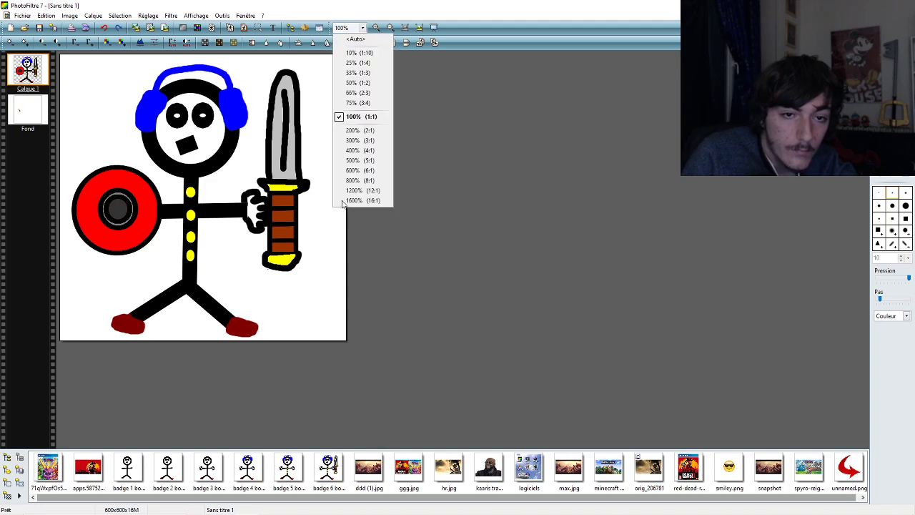
left_click(354, 150)
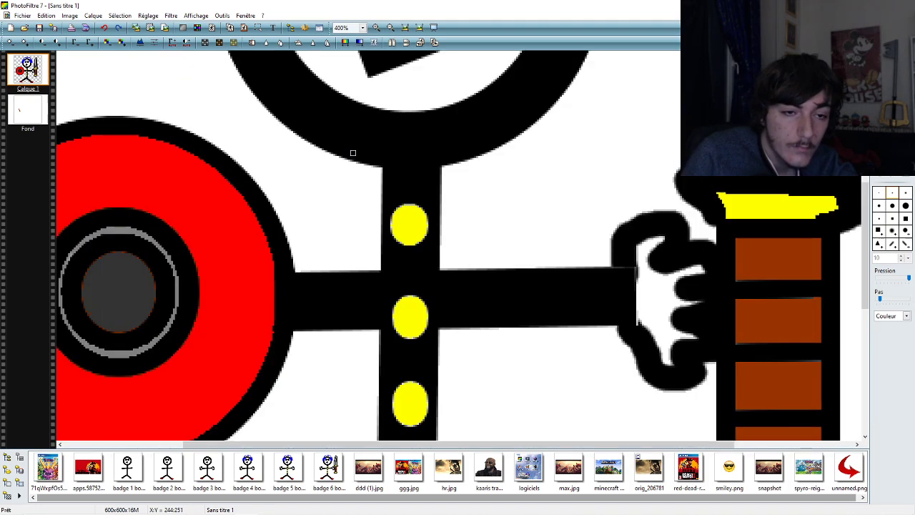
left_click_drag(385, 444, 266, 444)
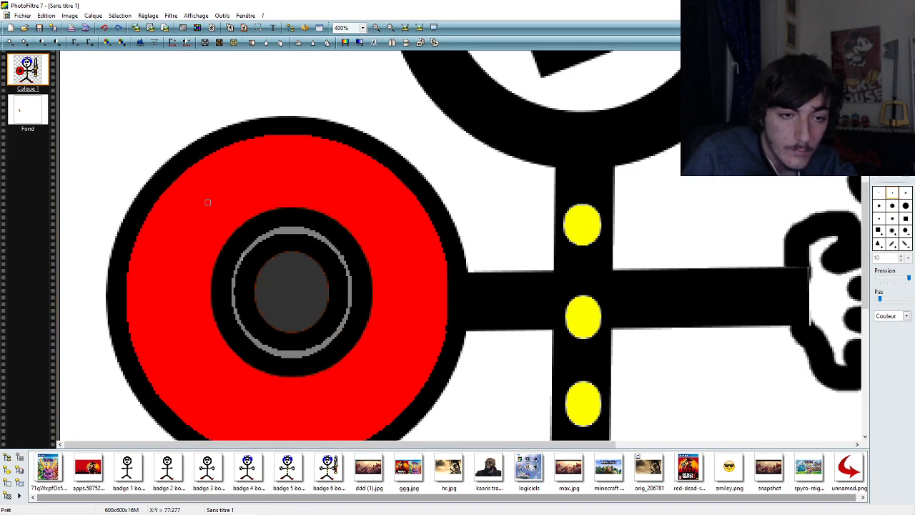
mouse_move(207, 217)
left_mouse_down()
mouse_move(203, 184)
mouse_move(228, 175)
mouse_move(203, 187)
mouse_move(236, 204)
mouse_move(237, 214)
left_mouse_up()
left_click_drag(241, 159, 263, 203)
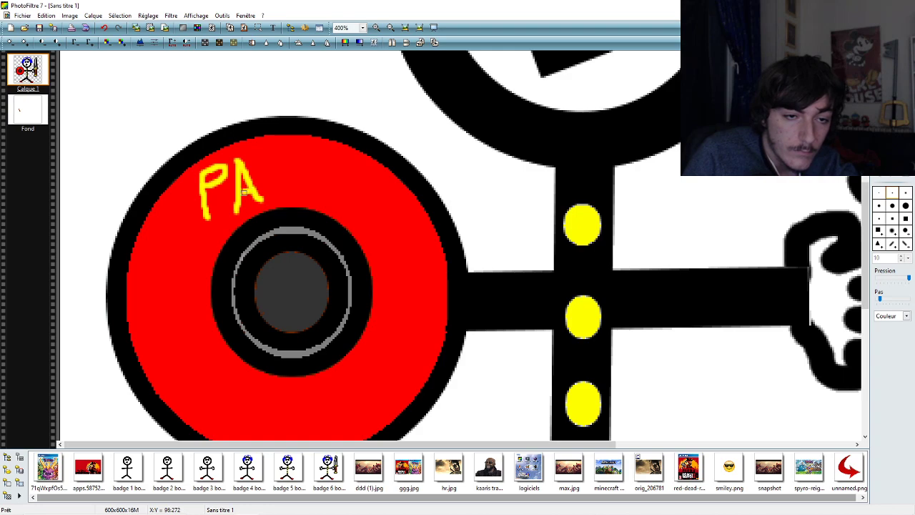
mouse_move(259, 157)
left_mouse_down()
mouse_move(261, 178)
mouse_move(278, 196)
mouse_move(287, 156)
mouse_move(306, 200)
mouse_move(328, 193)
left_mouse_up()
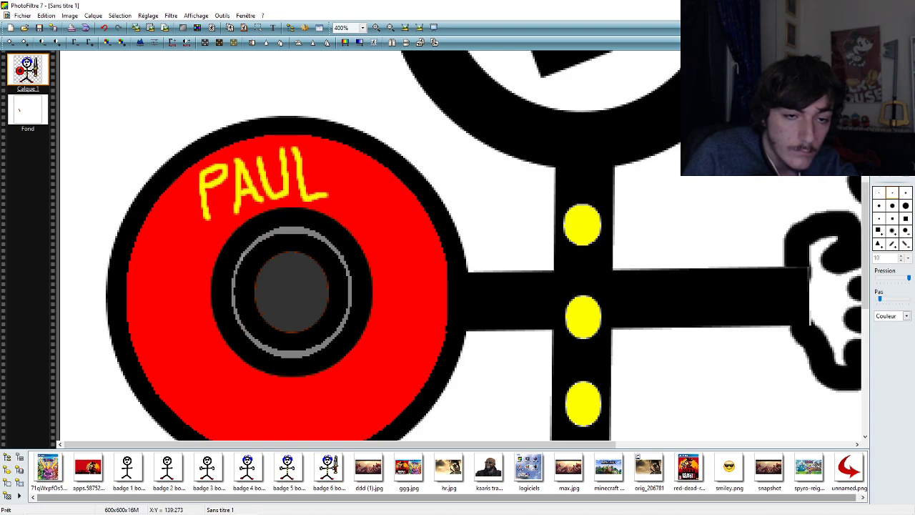
- Hand-letter "ASMR" below the shield's boss in the same thicker yellow strokes
left_click_drag(865, 243, 862, 268)
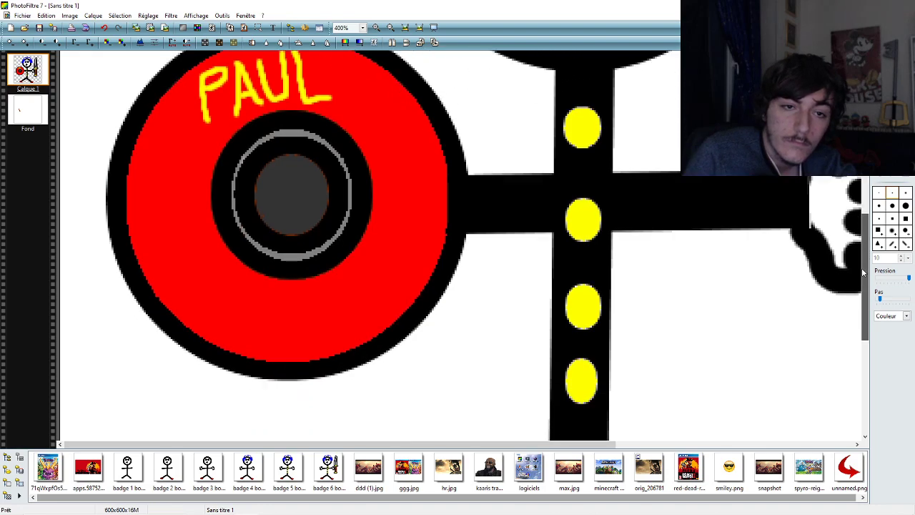
left_click_drag(226, 293, 221, 335)
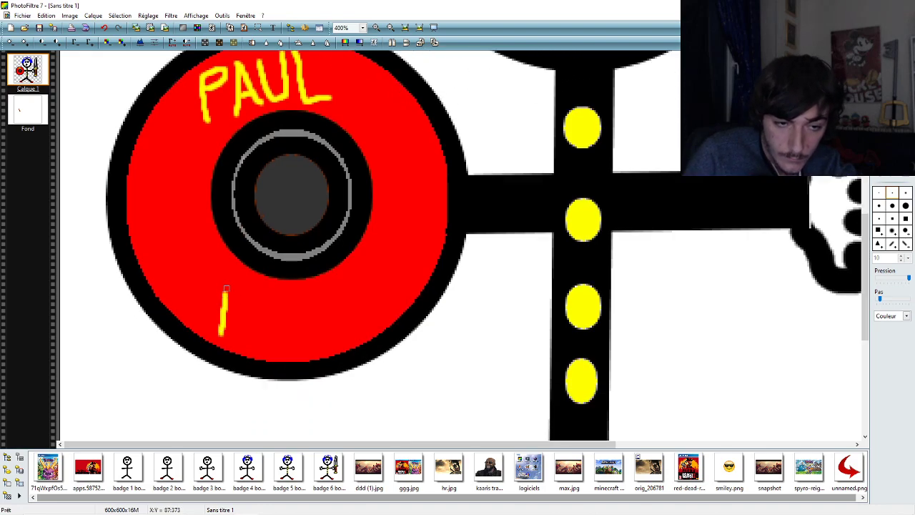
mouse_move(234, 291)
left_mouse_down()
mouse_move(253, 330)
mouse_move(223, 316)
left_mouse_up()
mouse_move(274, 291)
left_mouse_down()
mouse_move(285, 335)
mouse_move(270, 336)
mouse_move(299, 314)
mouse_move(299, 290)
mouse_move(318, 307)
mouse_move(326, 288)
mouse_move(335, 325)
mouse_move(351, 270)
mouse_move(360, 284)
mouse_move(346, 291)
mouse_move(363, 314)
left_mouse_up()
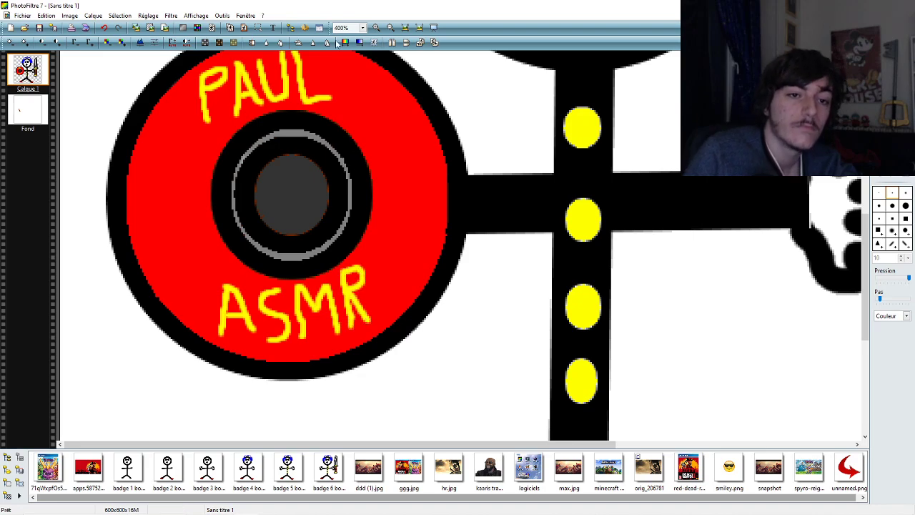
- Check the finished shield lettering at 100% zoom, inspect it closely at 500%, and return to 100%
left_click(363, 28)
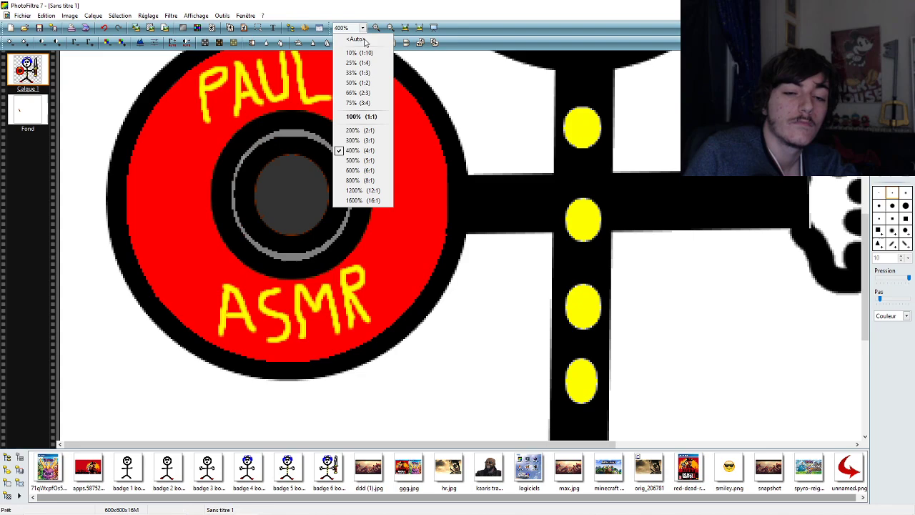
left_click(352, 117)
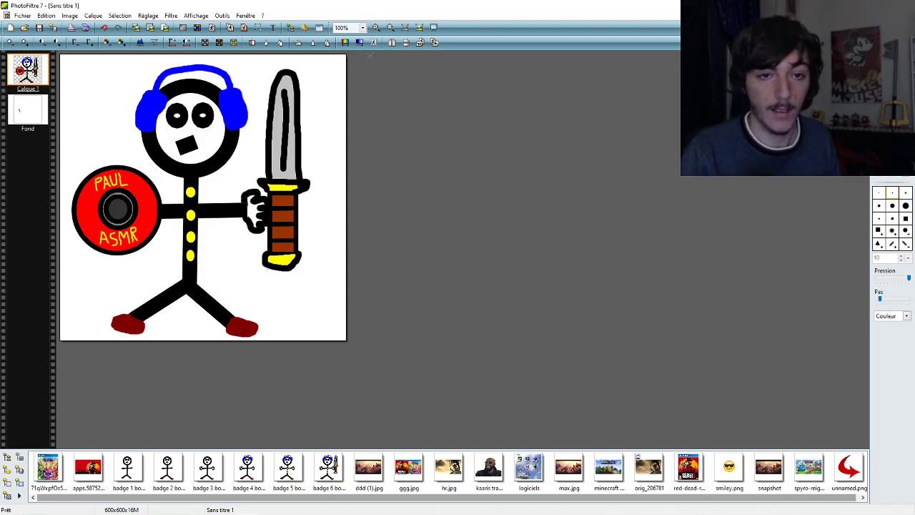
left_click(364, 27)
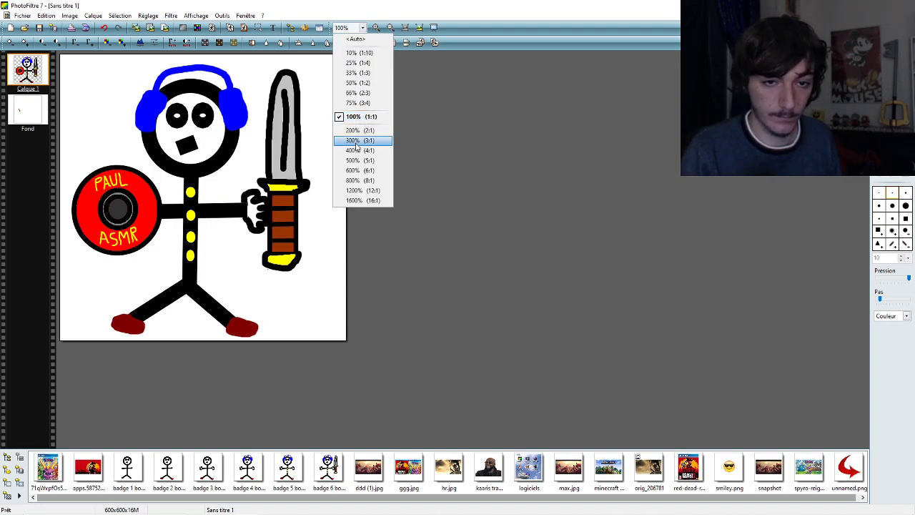
left_click(372, 161)
left_click_drag(364, 444, 295, 444)
left_click_drag(865, 246, 864, 307)
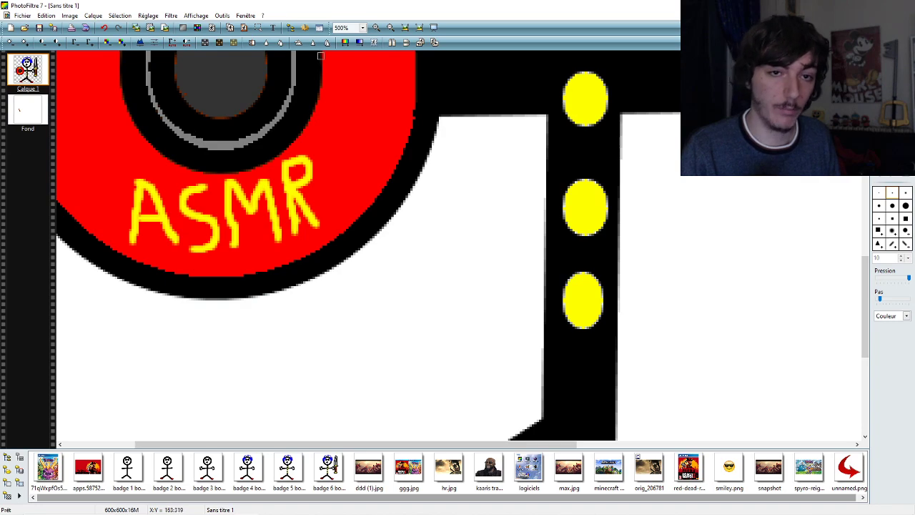
left_click(364, 27)
left_click(346, 116)
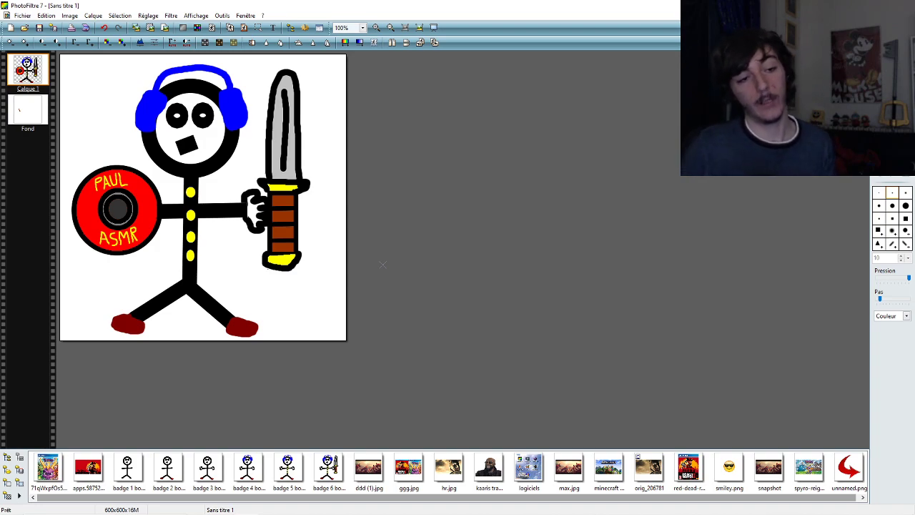
left_click(22, 16)
left_click(34, 70)
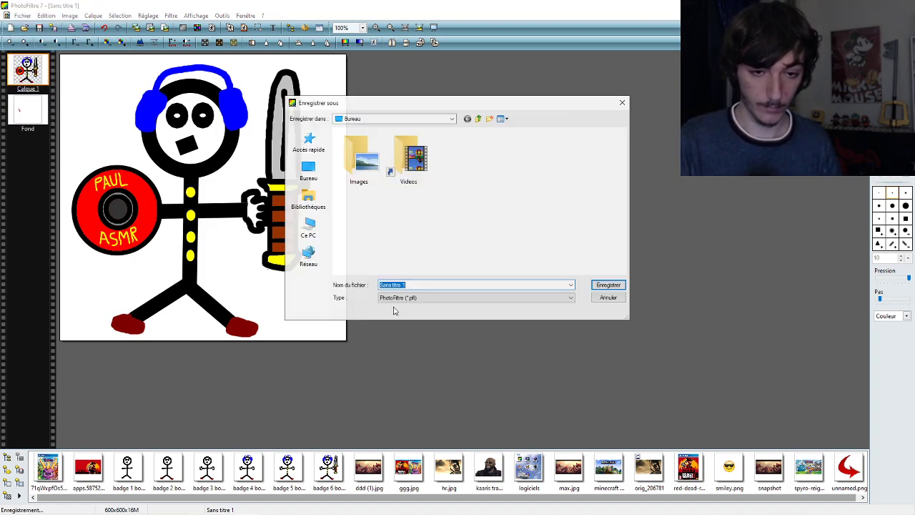
left_click(608, 298)
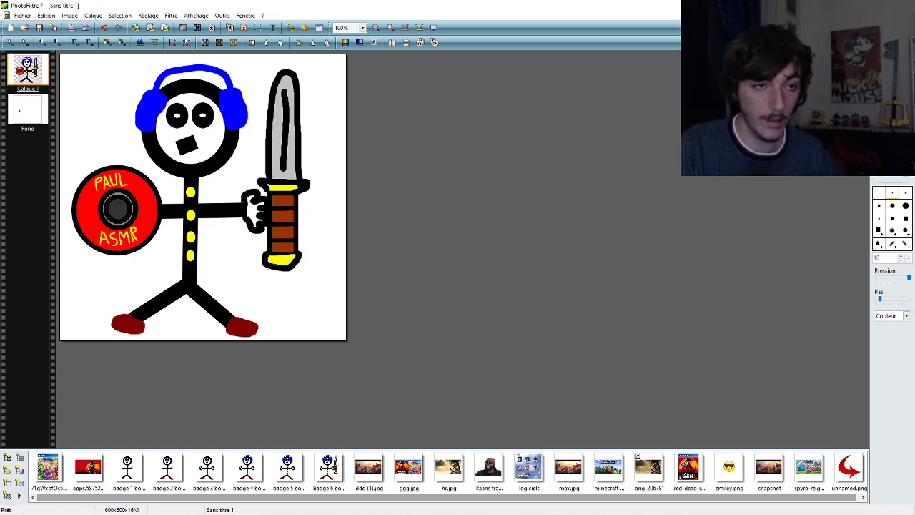
- Merge the drawing layer into the background layer and make the white area surrounding the figure transparent
right_click(26, 72)
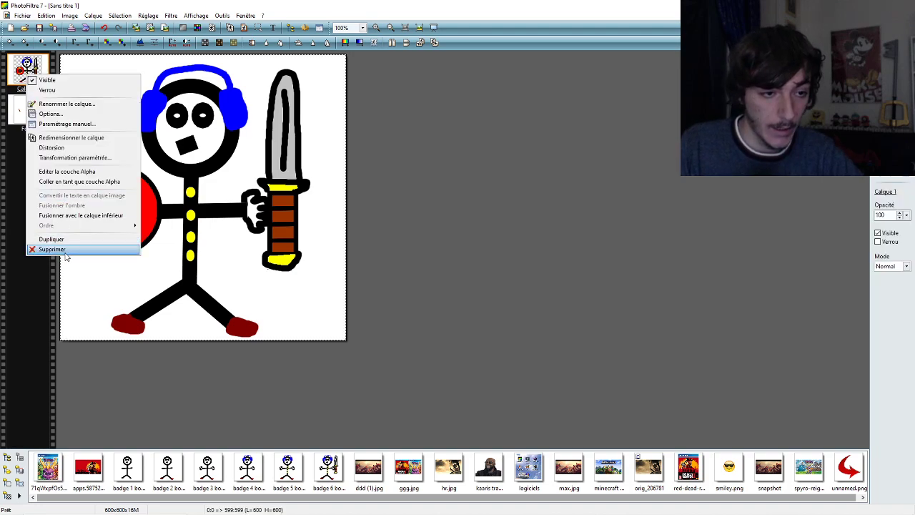
left_click(60, 217)
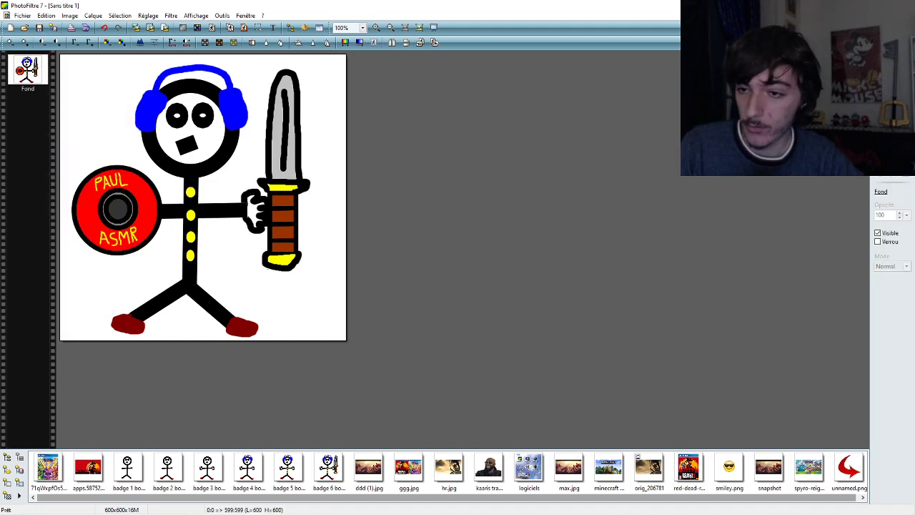
left_click(112, 117)
left_click(70, 15)
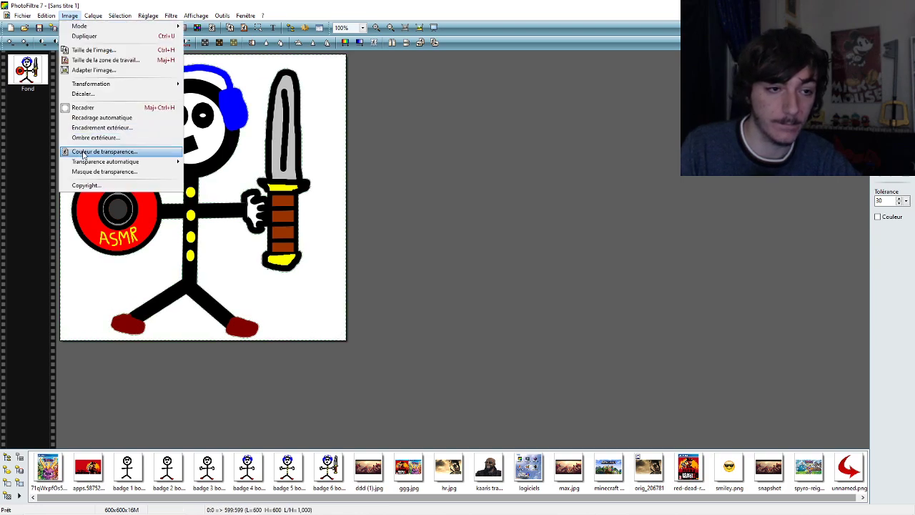
mouse_move(114, 163)
left_click(204, 173)
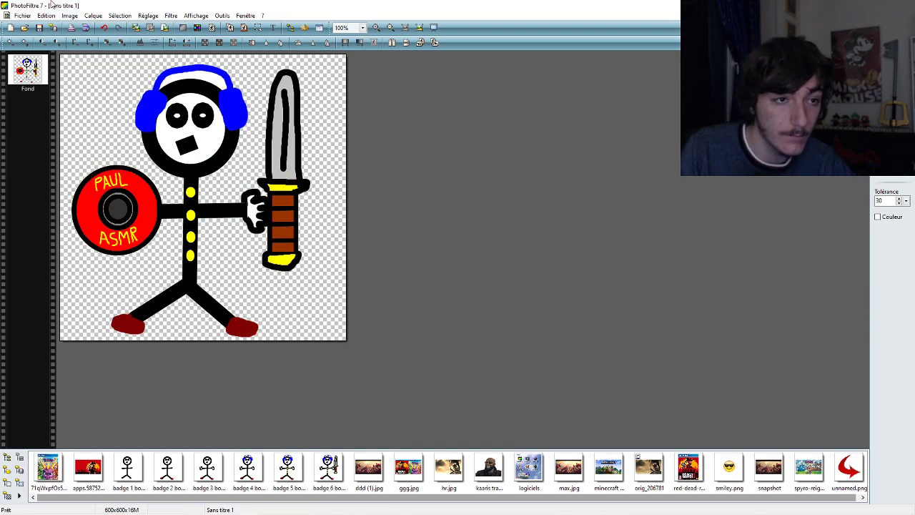
- Save the badge as a PNG on the desktop under the name "badge 6 bonhomme"
left_click(22, 15)
left_click(45, 82)
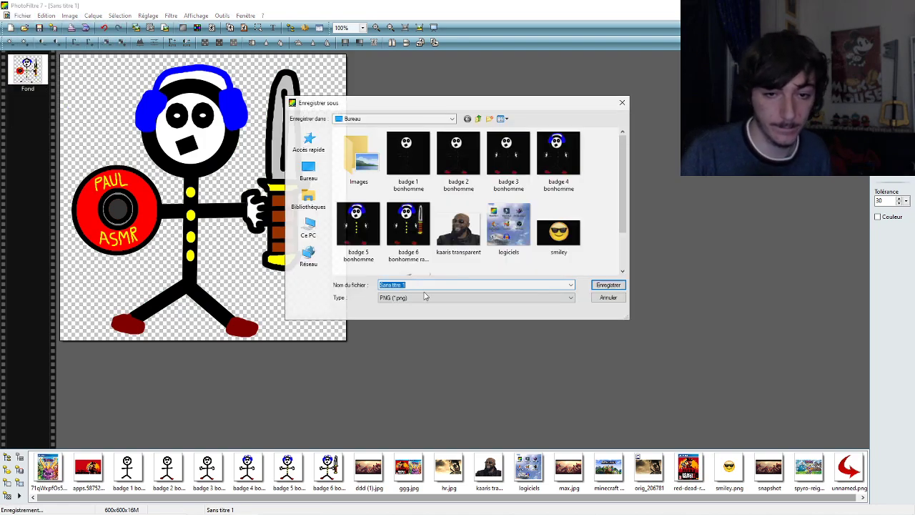
type("badge ")
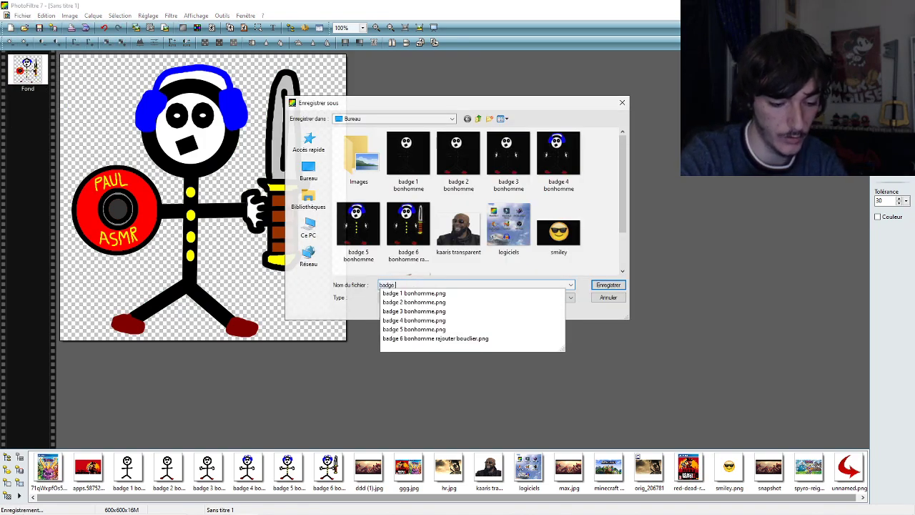
type("6 bonhomme")
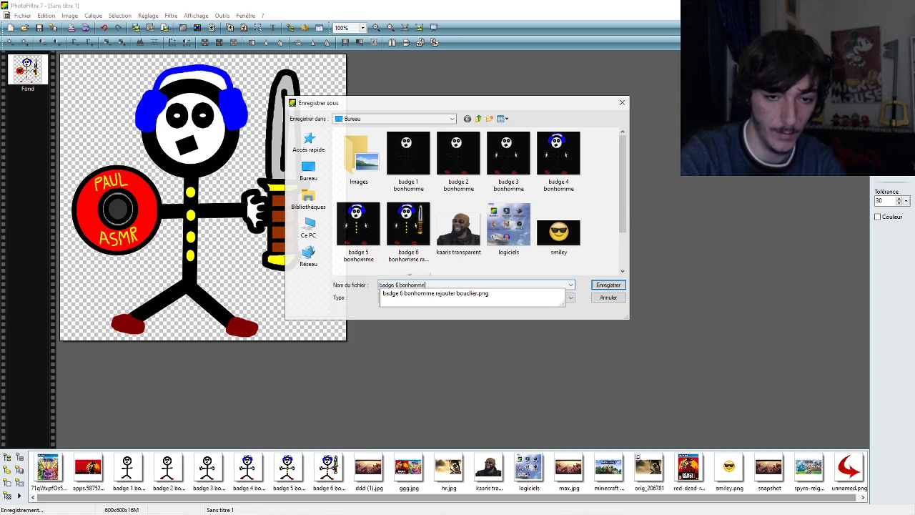
left_click(607, 285)
left_click(481, 271)
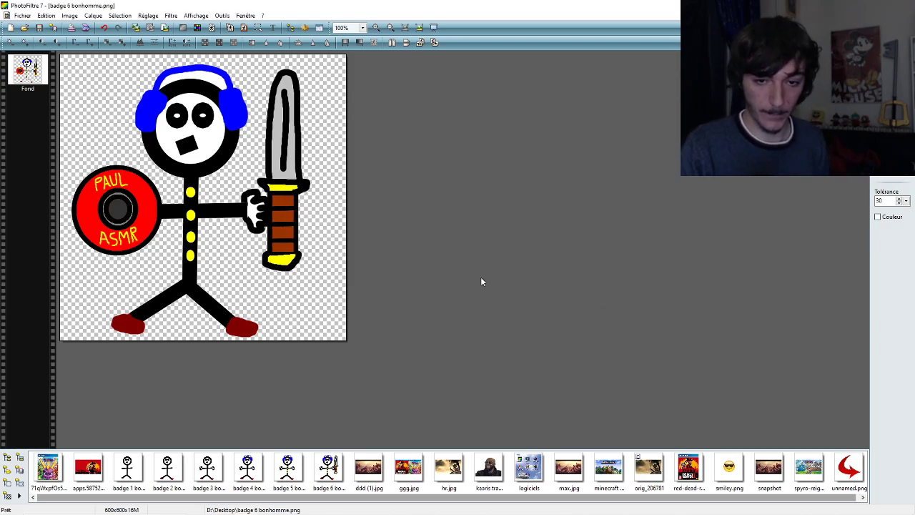
- On the desktop, move the "badge 6 bonhomme rajouter bouclier" file away from the other badges and close PhotoFiltre
key("super+d")
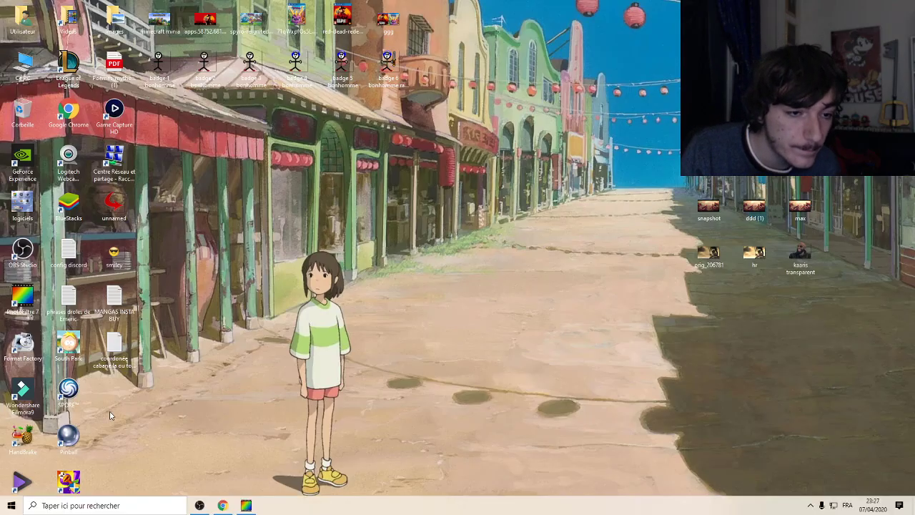
left_click_drag(125, 377, 617, 27)
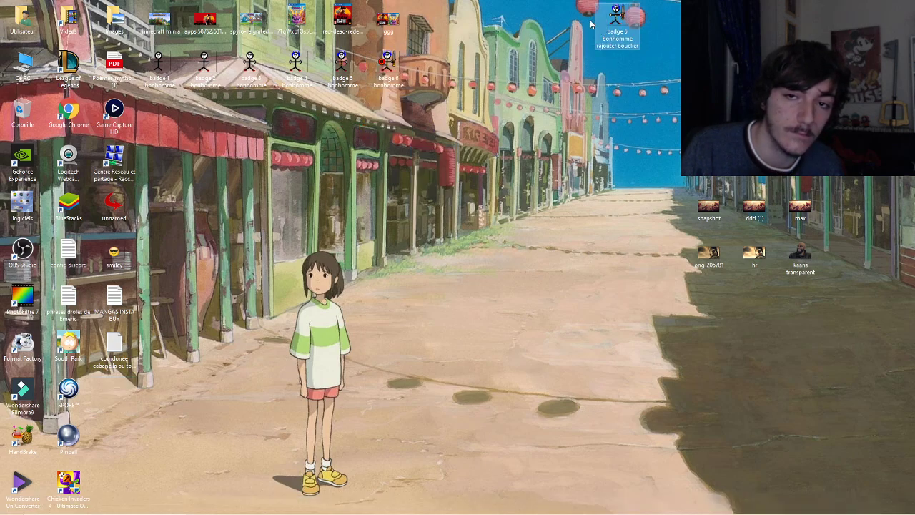
right_click(245, 505)
left_click(229, 482)
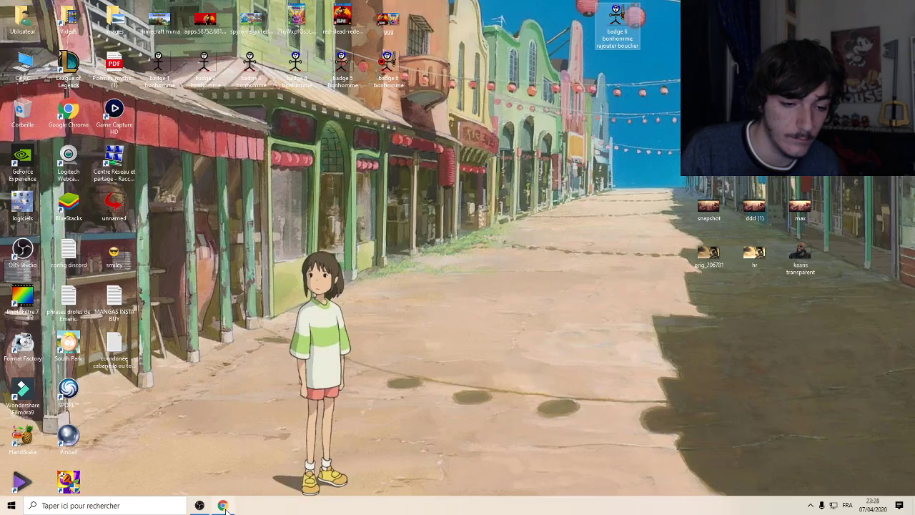
right_click(223, 505)
key("Escape")
- Open "badge 1 bonhomme" in Photos and view each badge in order up to "badge 6 bonhomme"
left_click(157, 68)
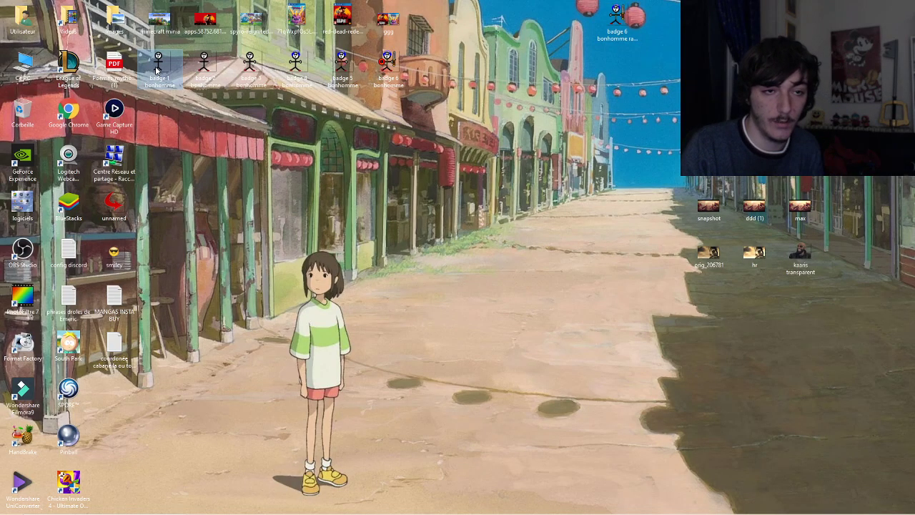
double_click(157, 68)
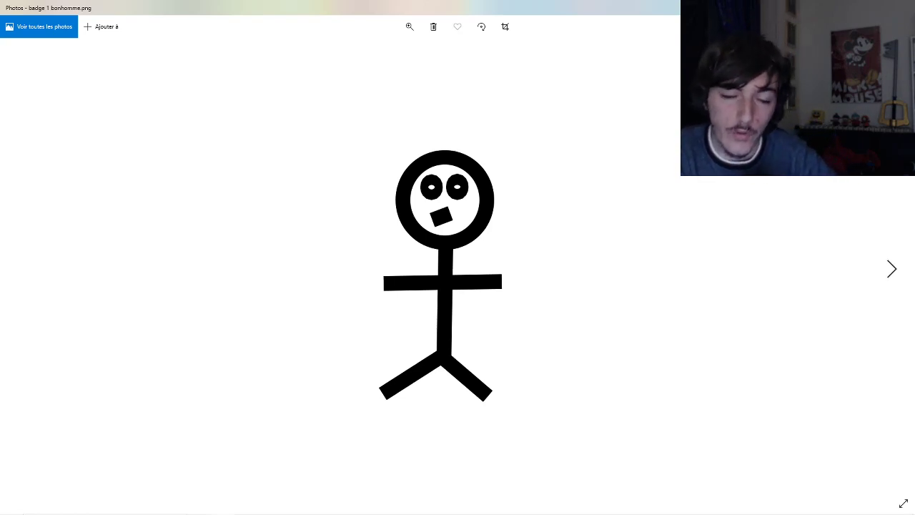
key("Right")
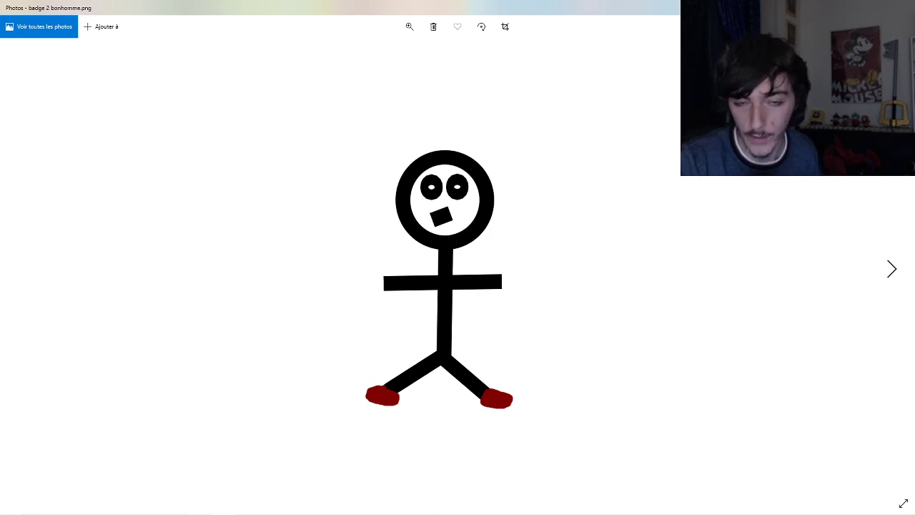
key("Right")
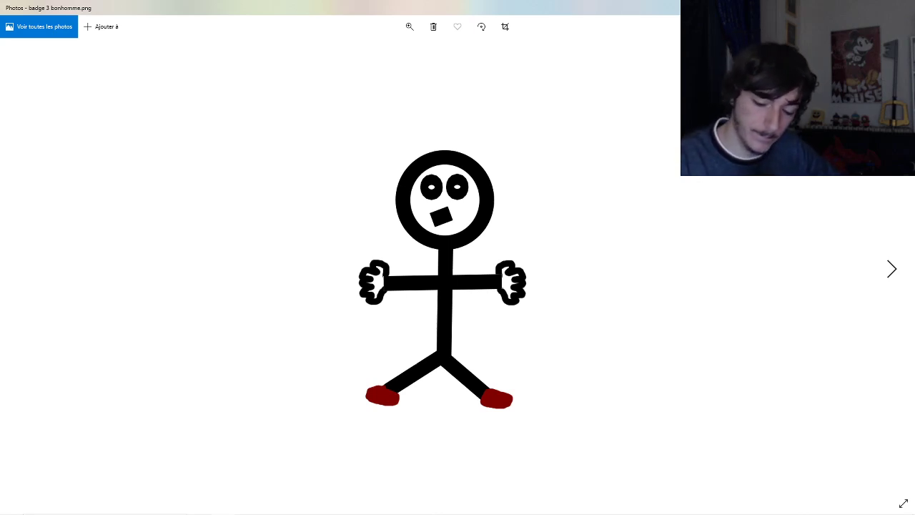
key("Right")
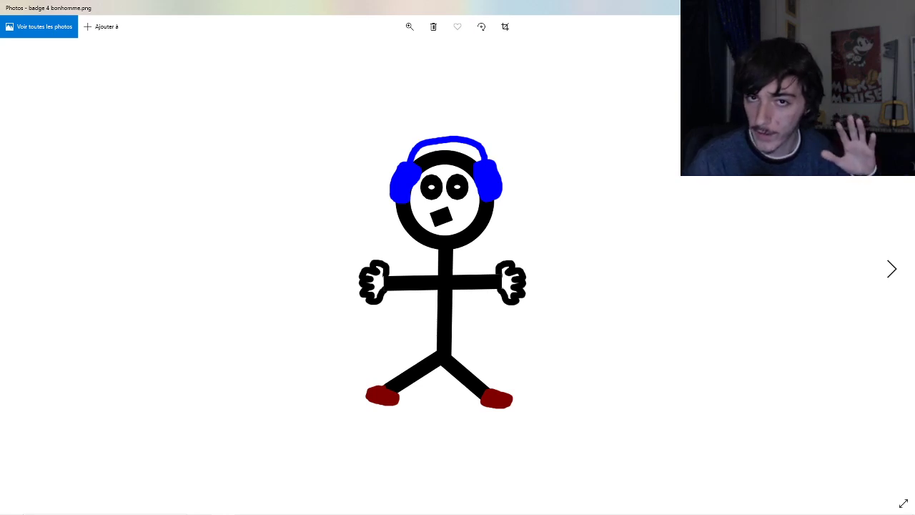
key("Right")
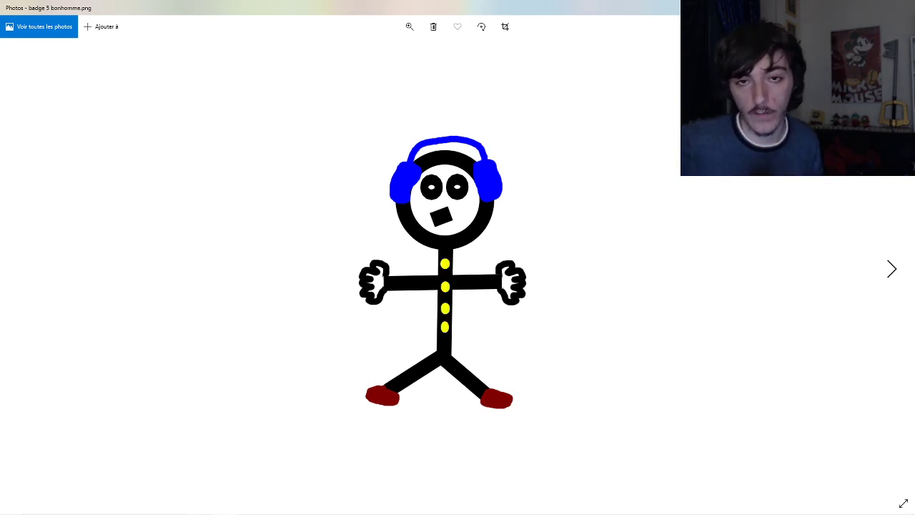
key("Right")
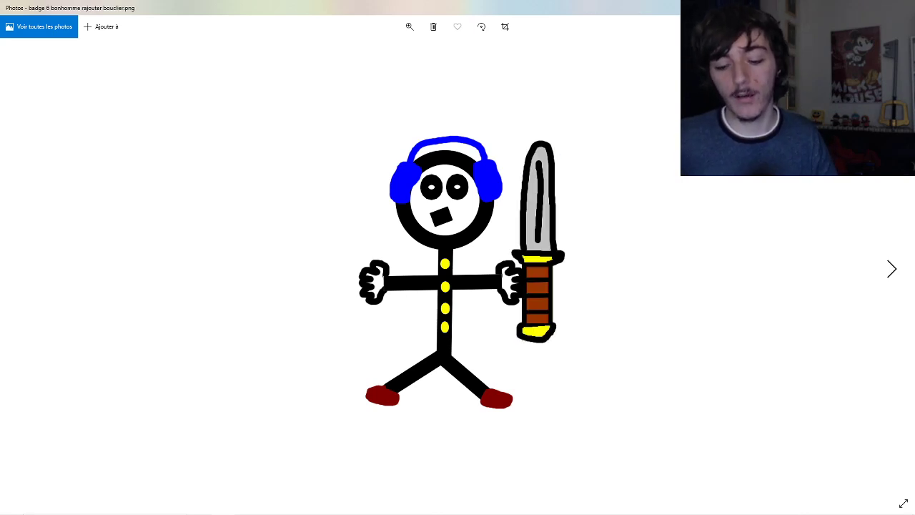
key("Right")
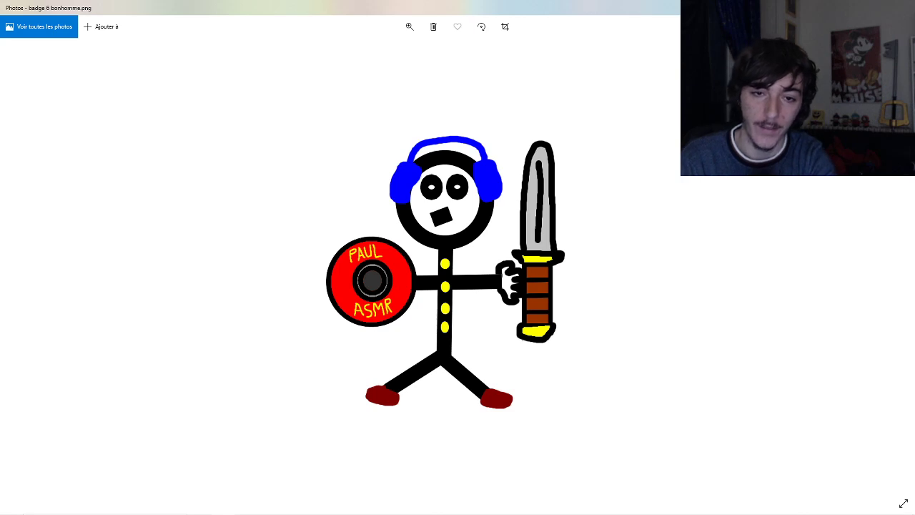
- Flip back and forth through the badge images to compare the character's progression, and close the viewer
key("Left")
key("Left")
key("Left")
key("Left")
key("Left")
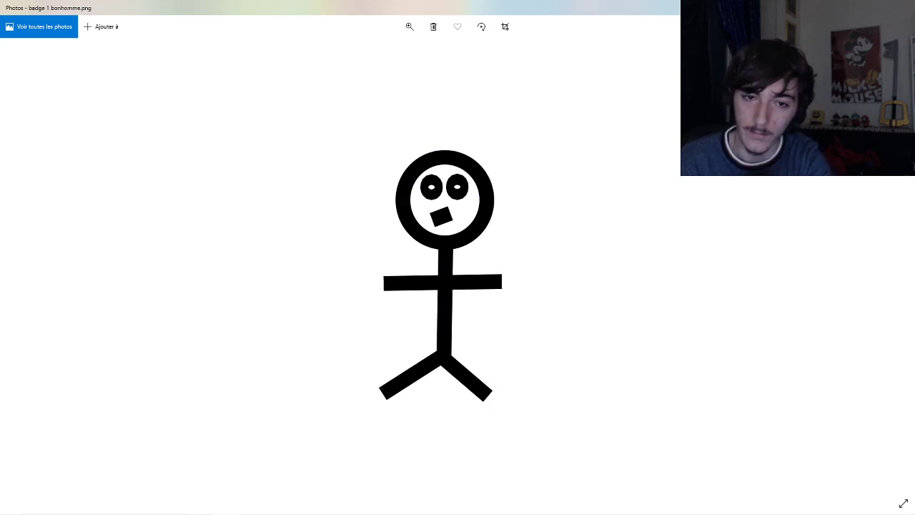
key("Right")
key("Right")
key("Right")
key("Right")
key("Right")
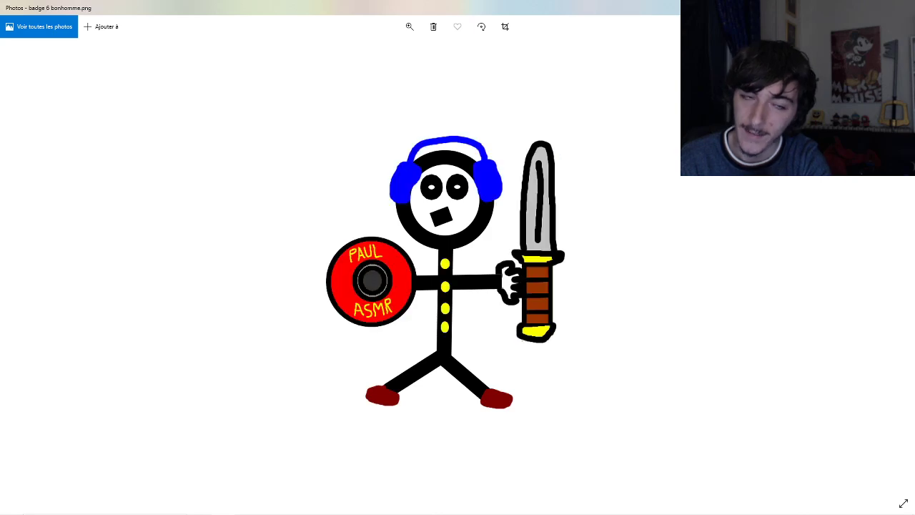
key("Left")
key("Left")
key("Left")
key("Left")
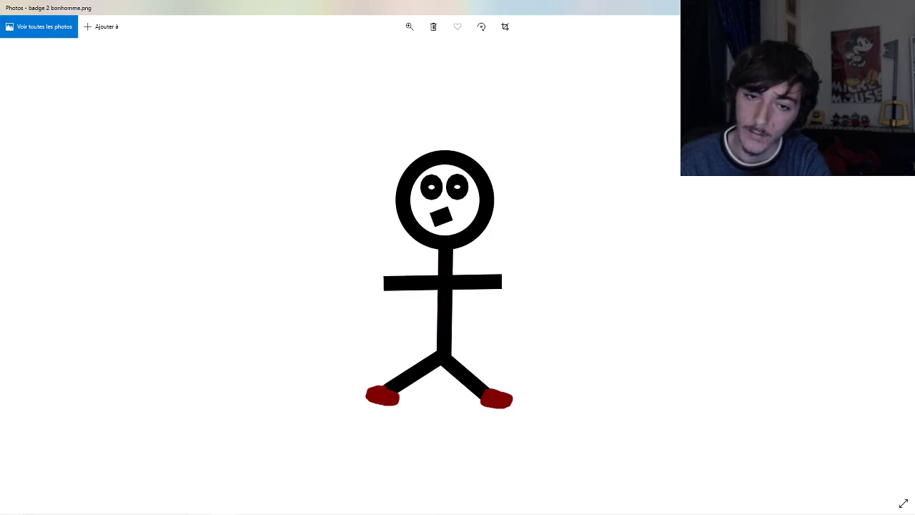
key("Right")
key("Right")
key("Right")
key("Right")
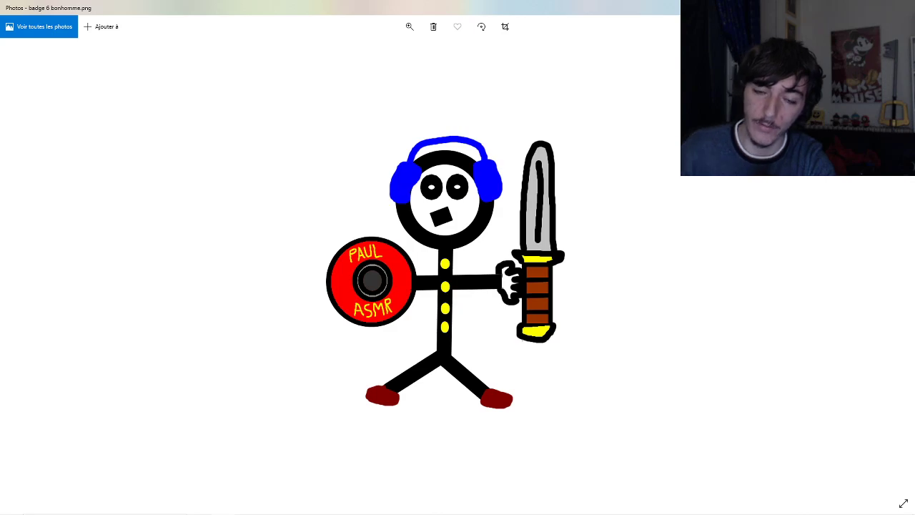
key("alt+F4")
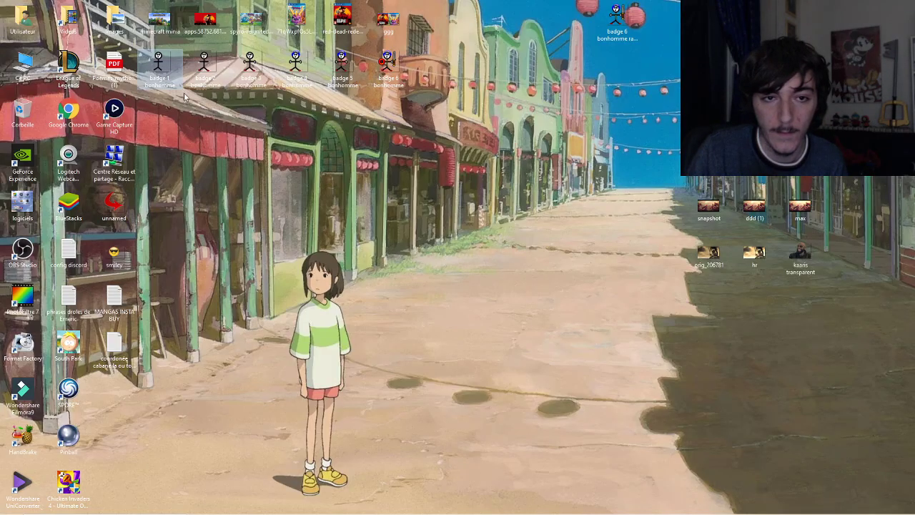
- Reopen the selected badge images from the desktop, go back to badge 2, and advance to badge 4
right_click(356, 72)
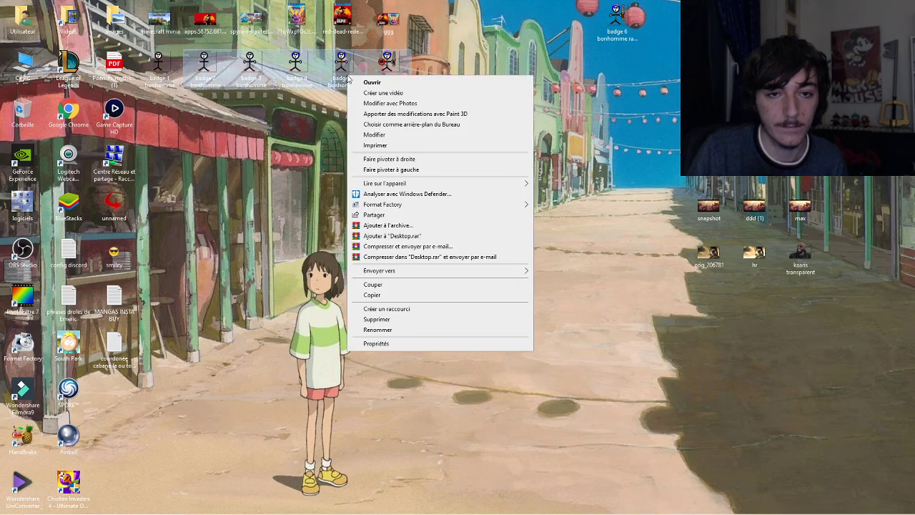
left_click(359, 82)
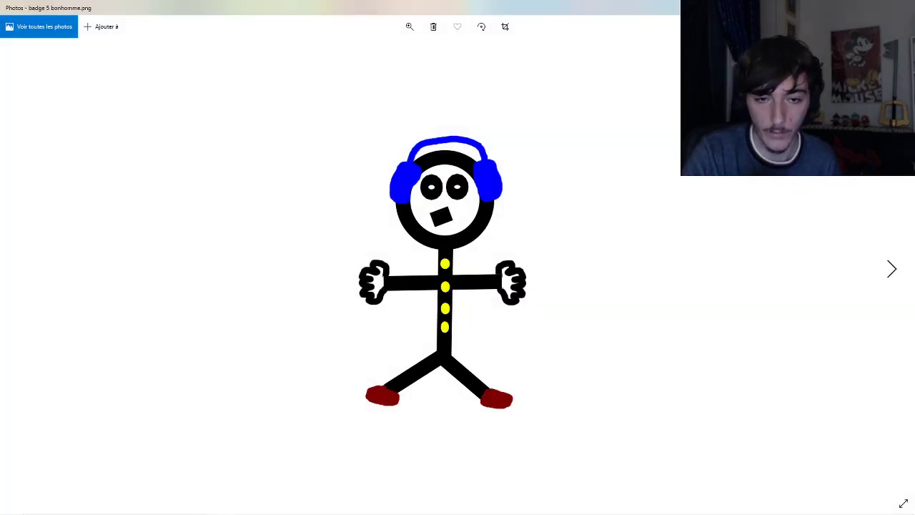
key("Left")
key("Left")
key("Left")
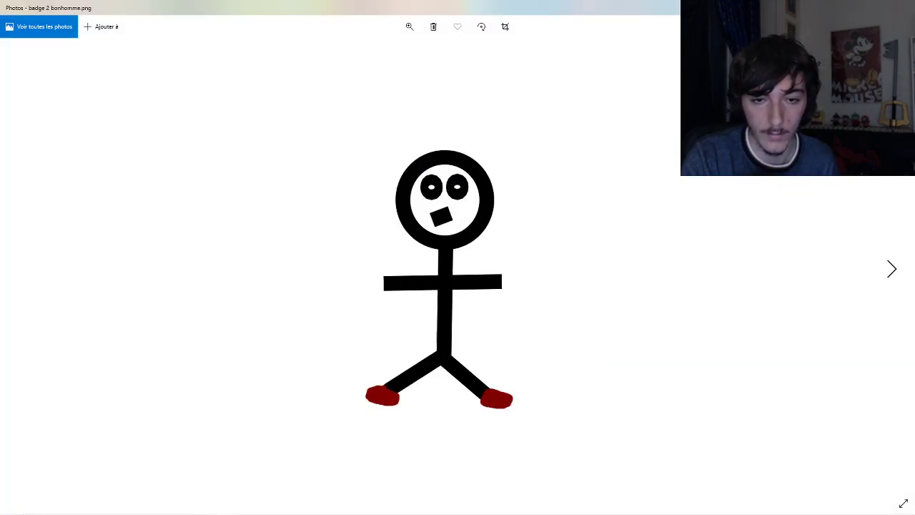
key("Right")
key("Right")
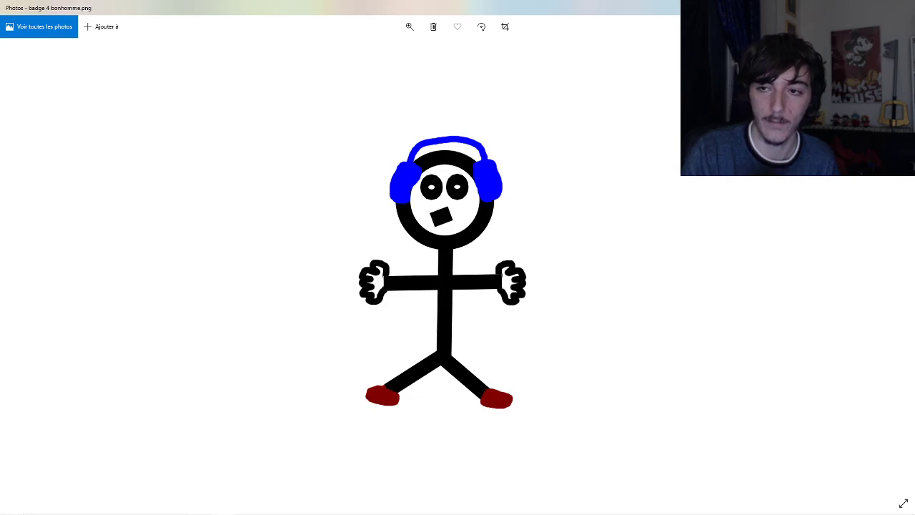
- Close the current viewer, reopen "badge 1 bonhomme" from the desktop, and flip back and forth through the first badges
key("alt+F4")
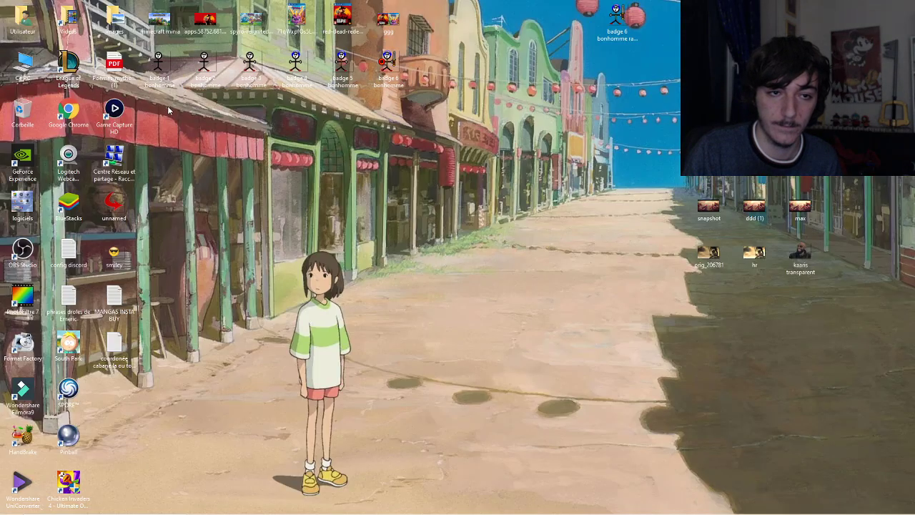
double_click(169, 79)
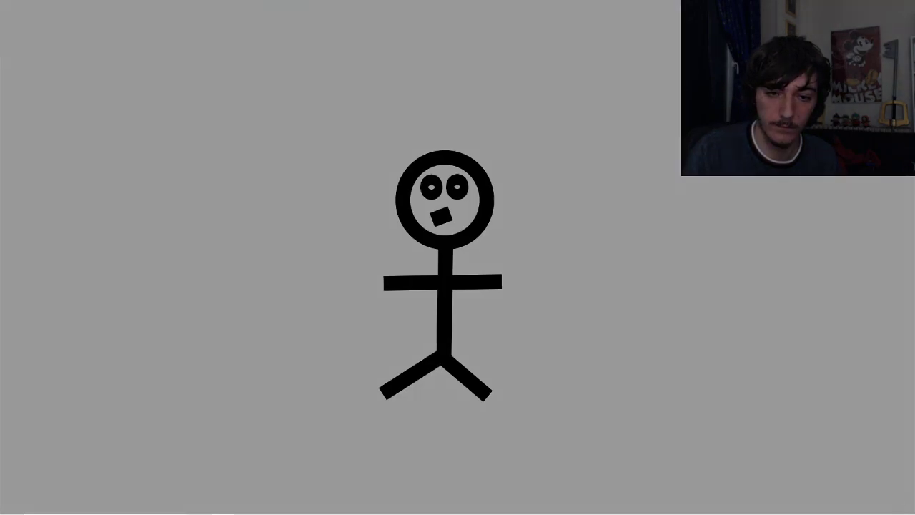
key("Right")
key("Right")
key("Right")
key("Right")
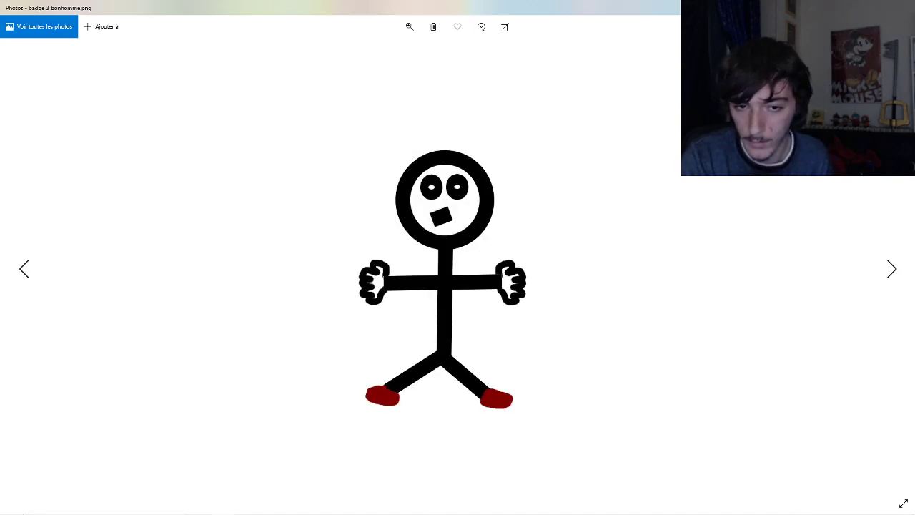
key("Left")
key("Left")
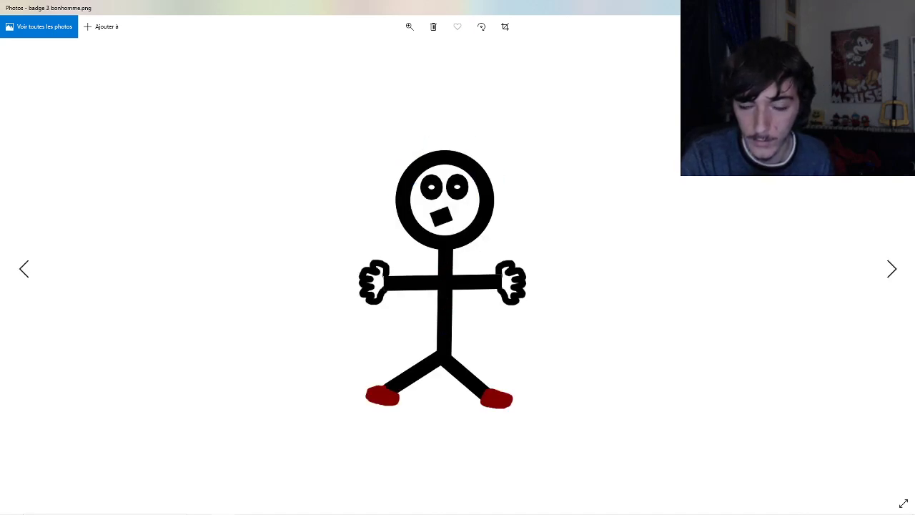
key("Right")
key("Right")
key("Left")
key("Left")
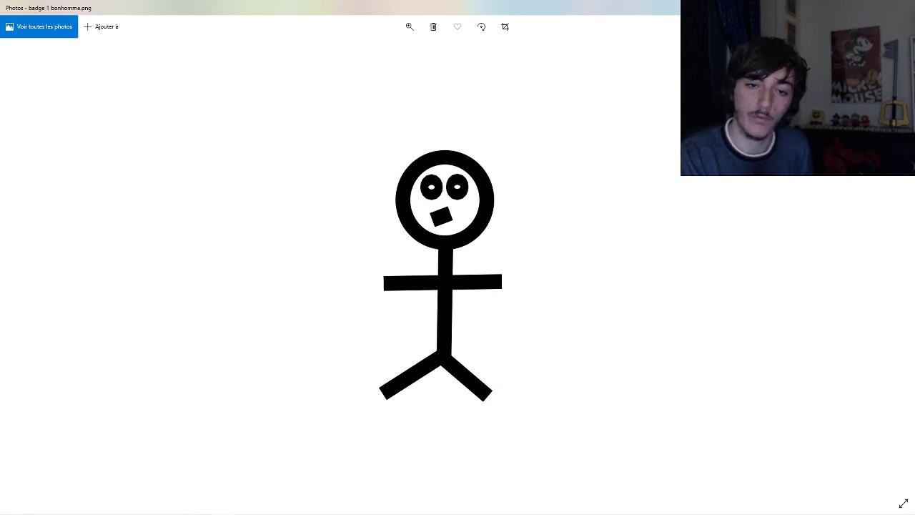
- Advance from badge 1 to "badge 6 bonhomme" and go back through the earlier badges to compare the character's stages
key("Right")
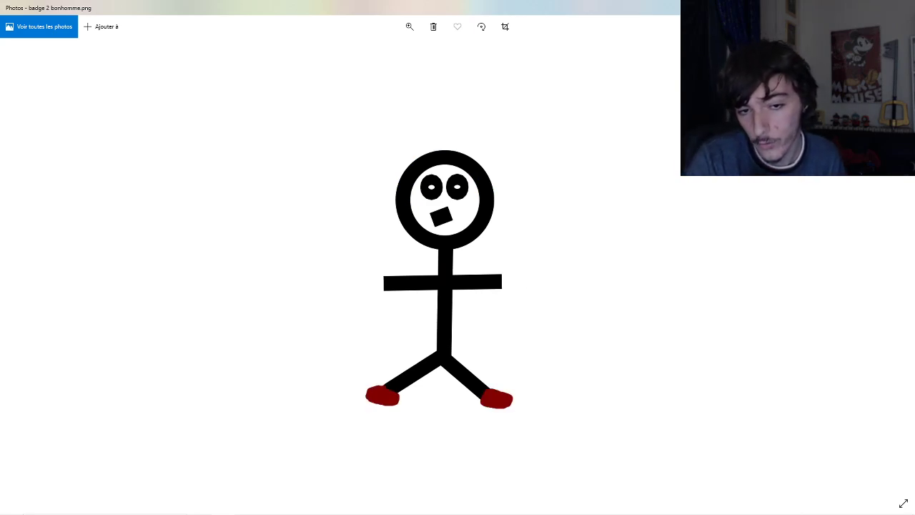
key("Right")
key("Right")
key("Right")
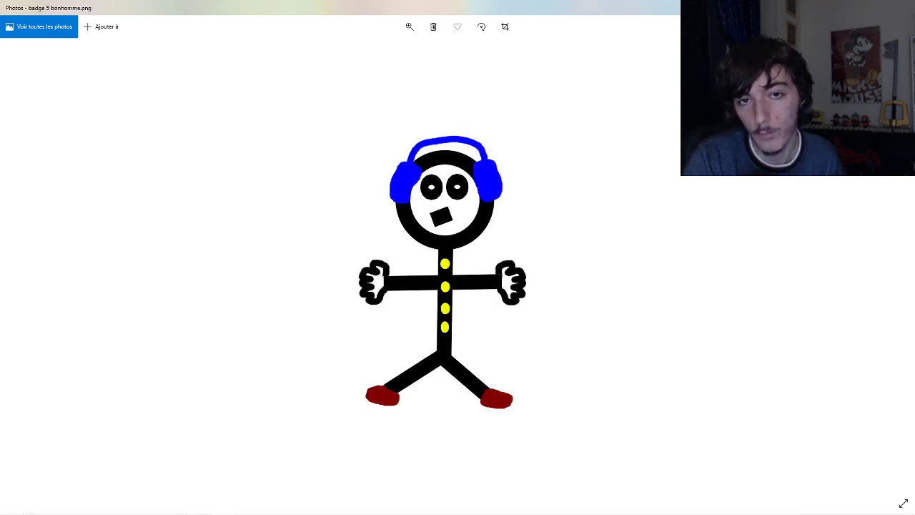
key("Right")
key("Left")
key("Left")
key("Left")
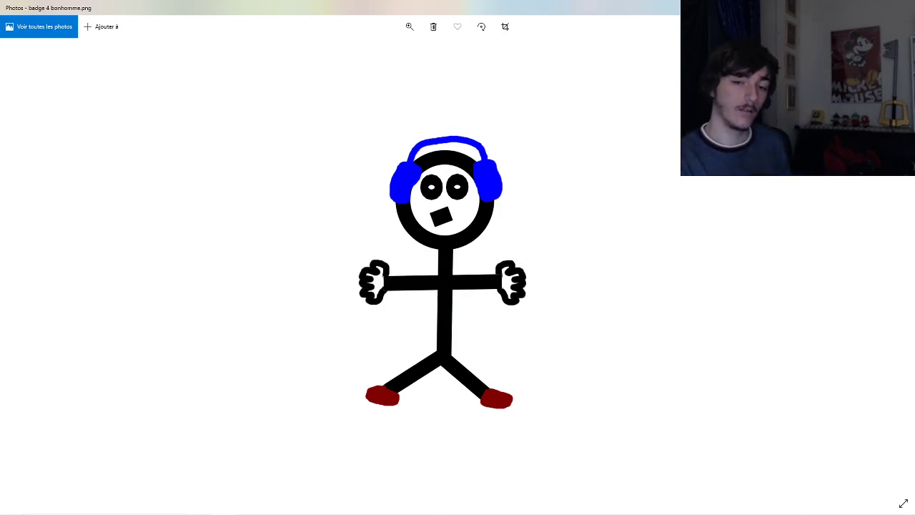
key("Right")
key("Right")
key("Right")
key("Left")
key("Left")
key("Left")
key("Left")
key("Left")
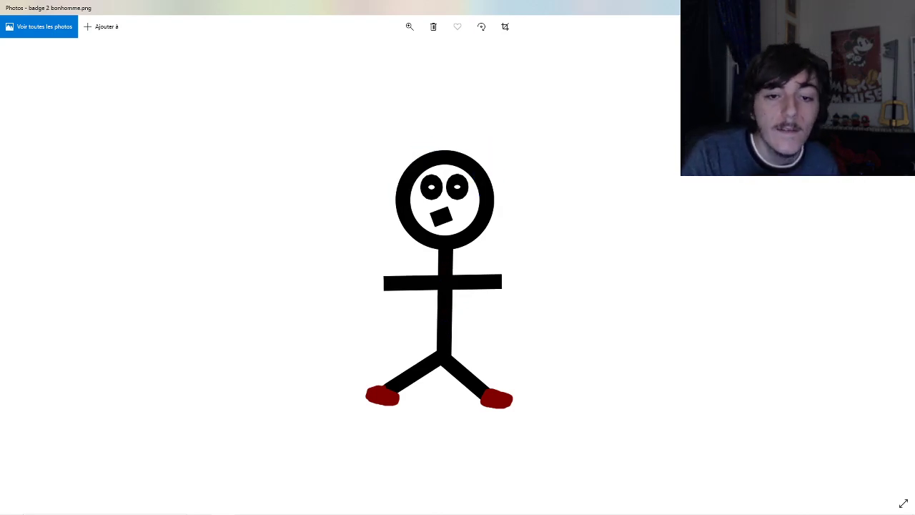
- Cycle repeatedly forward and backward through the badge series, ending on "badge 1 bonhomme"
key("Right")
key("Right")
key("Right")
key("Right")
key("Right")
key("Left")
key("Left")
key("Left")
key("Left")
key("Left")
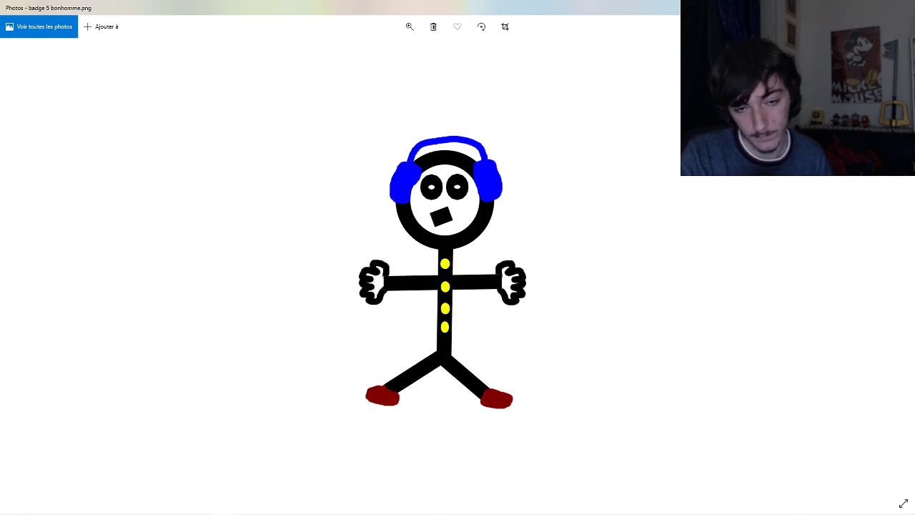
key("Right")
key("Right")
key("Right")
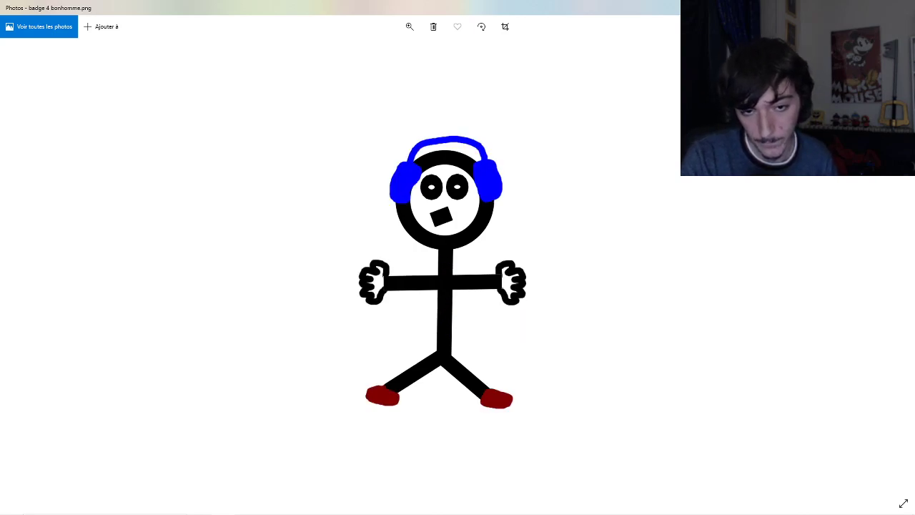
key("Right")
key("Right")
key("Left")
key("Left")
key("Left")
key("Left")
key("Left")
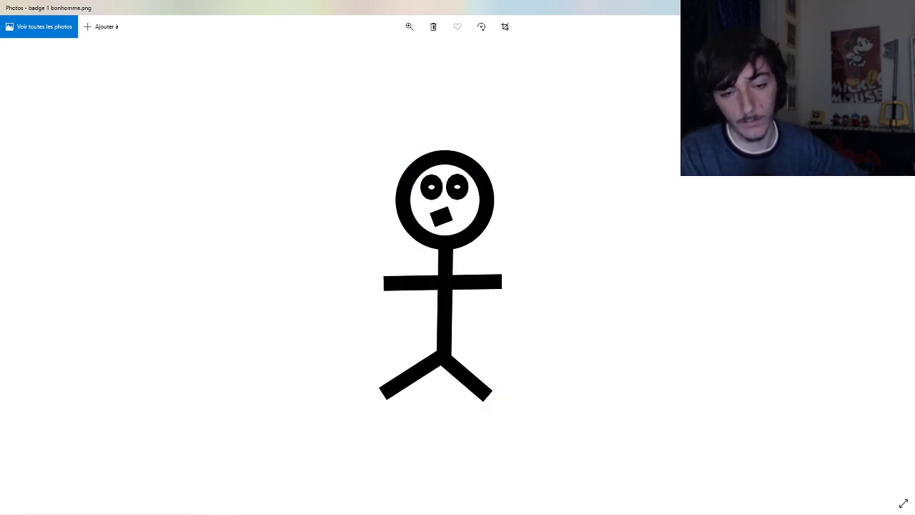
- View the badges in order from badge 1 to "badge 6 bonhomme" and close the viewer
key("Right")
key("Right")
key("Right")
key("Right")
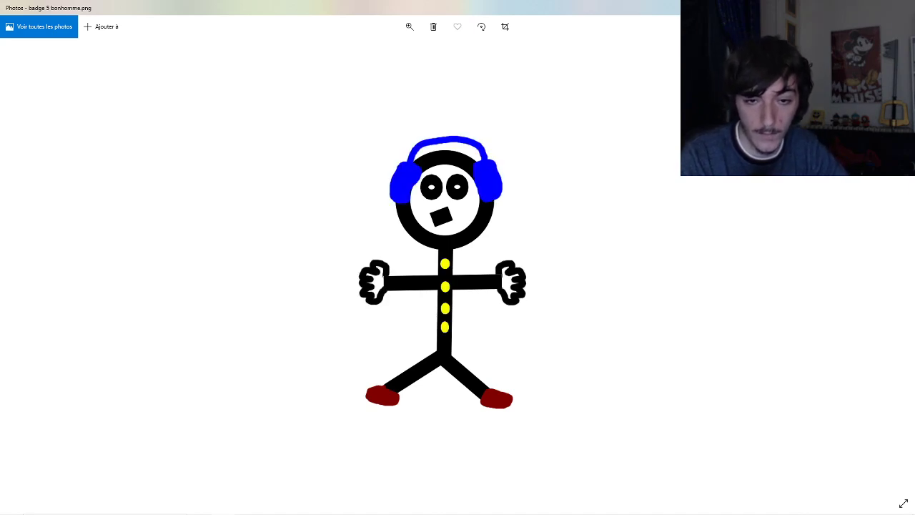
key("Right")
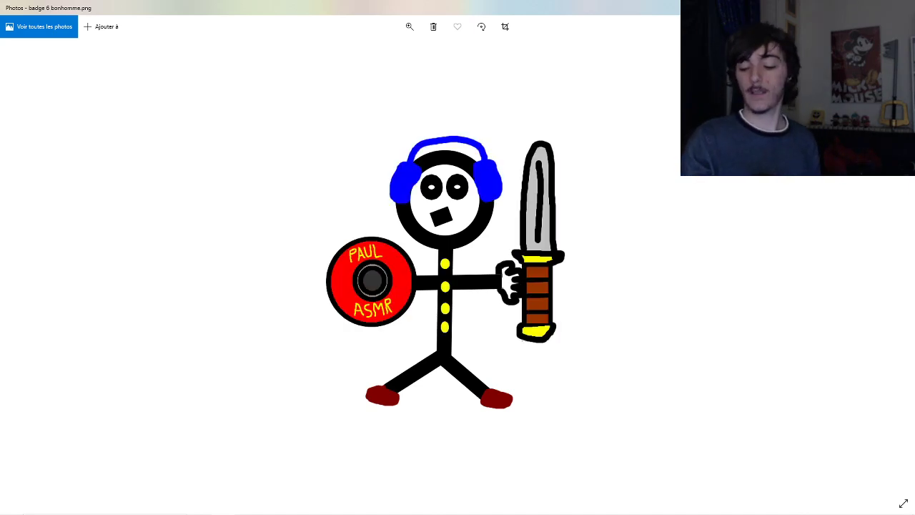
key("alt+F4")
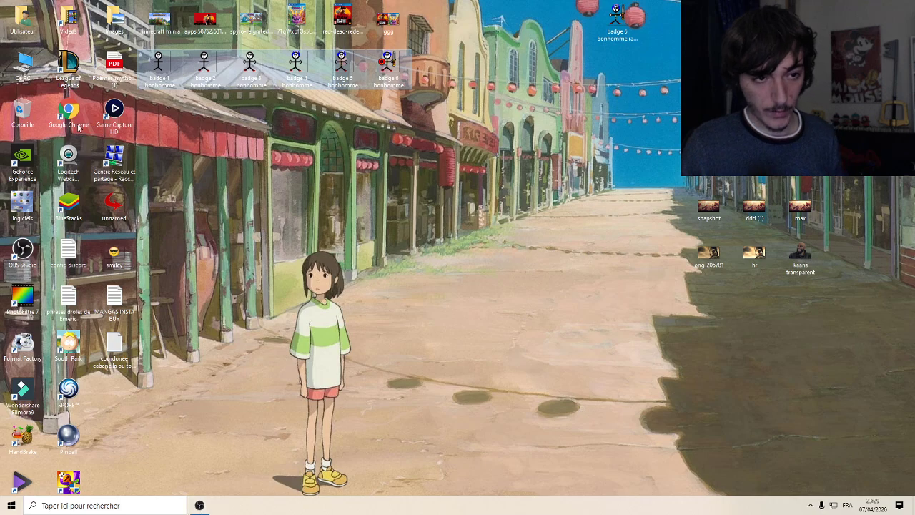
- Switch to Google Chrome, open YouTube, and go to the channel's YouTube Studio dashboard from the account options
double_click(79, 125)
left_click(554, 254)
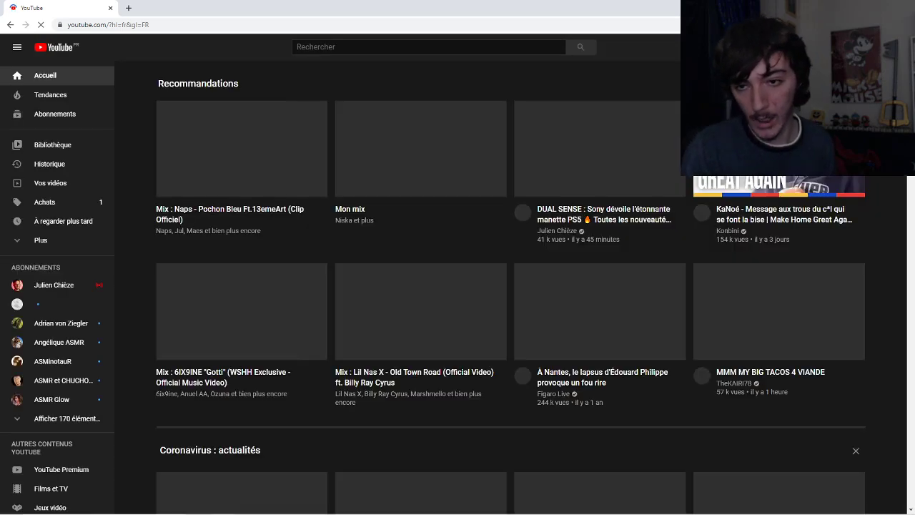
left_click(890, 46)
left_click(858, 47)
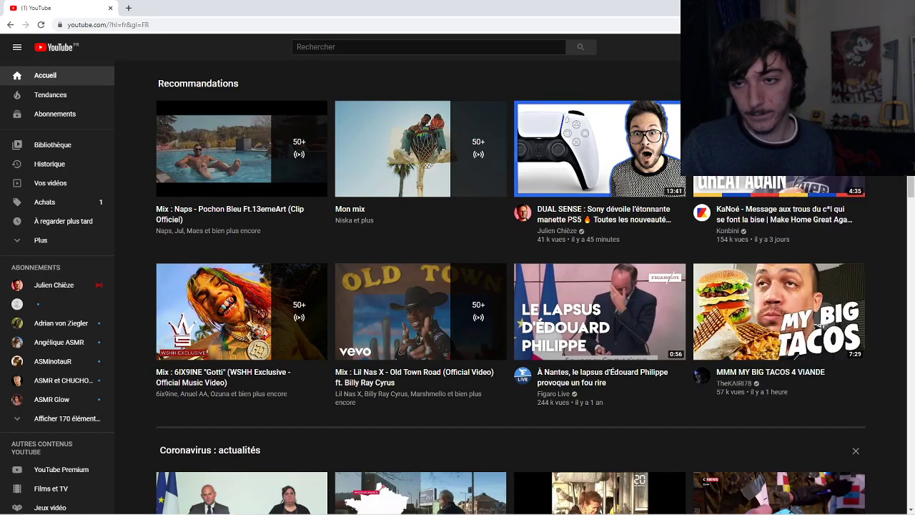
left_click(890, 46)
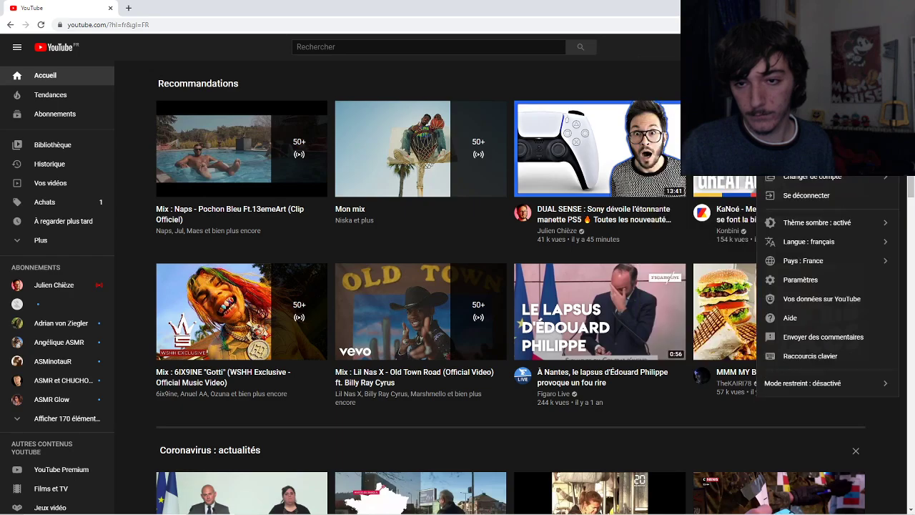
left_click(808, 157)
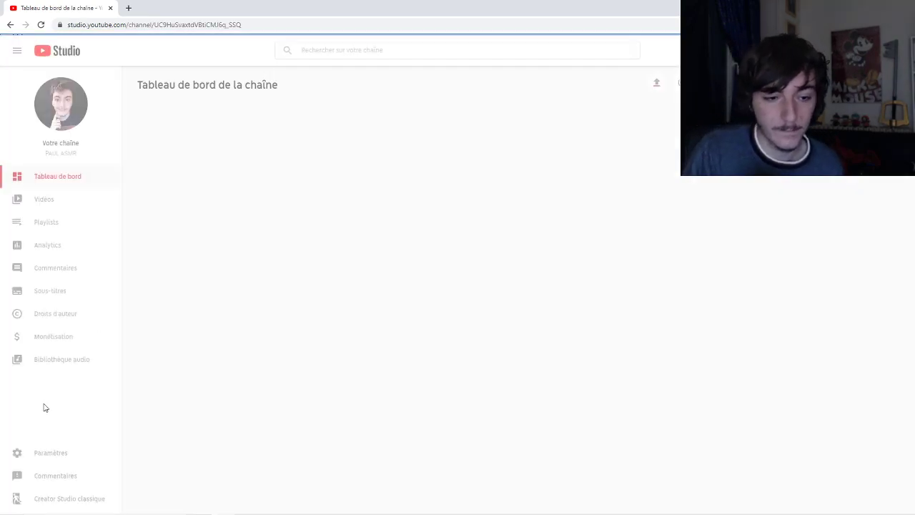
- Switch to Creator Studio classique, submitting the feedback form without a reason and continuing to the classic version
left_click(80, 498)
left_click(485, 198)
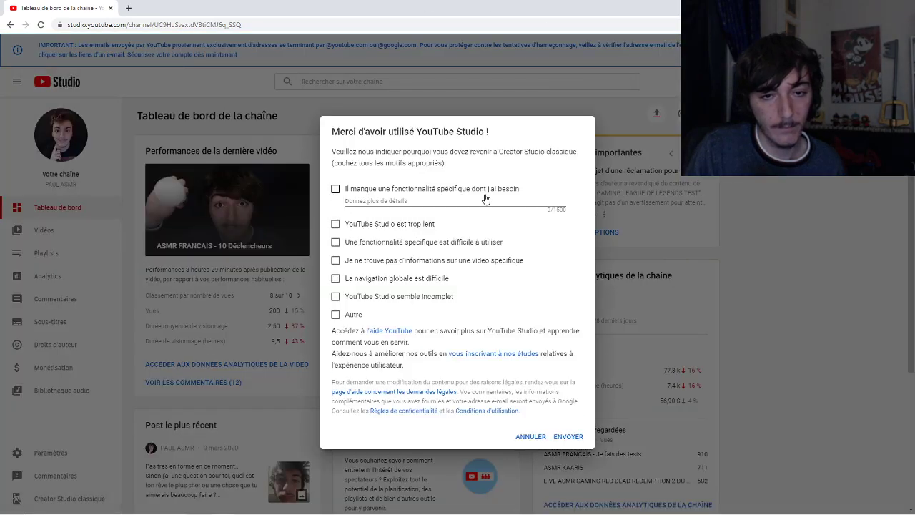
left_click(567, 437)
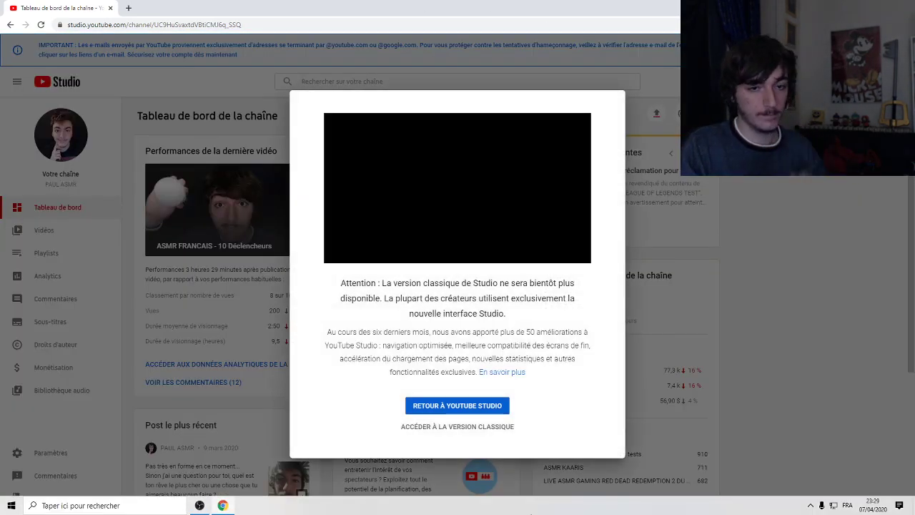
left_click(420, 429)
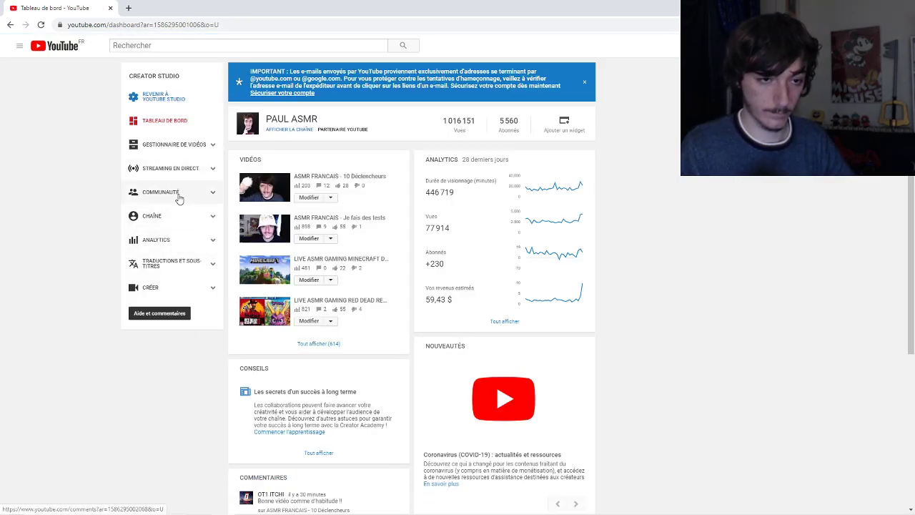
- Open the community's channel memberships section and continue to the new version of the memberships page
left_click(179, 198)
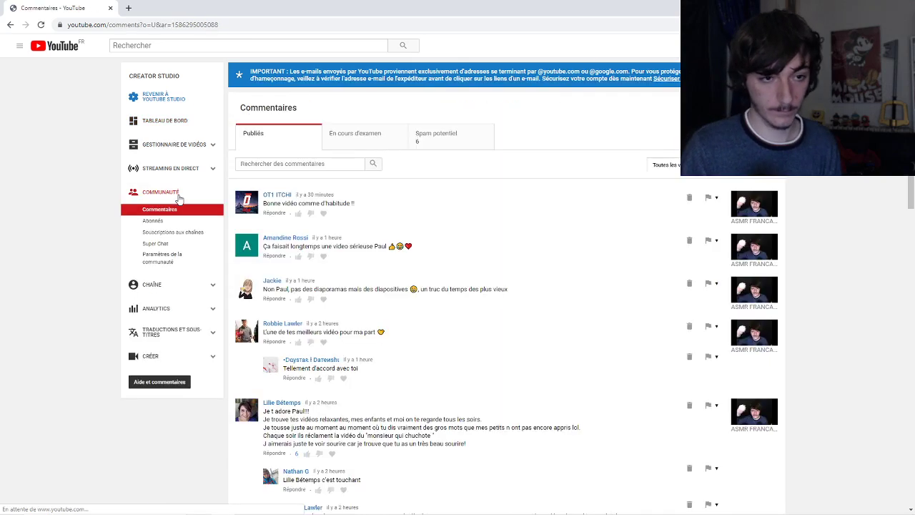
left_click(174, 237)
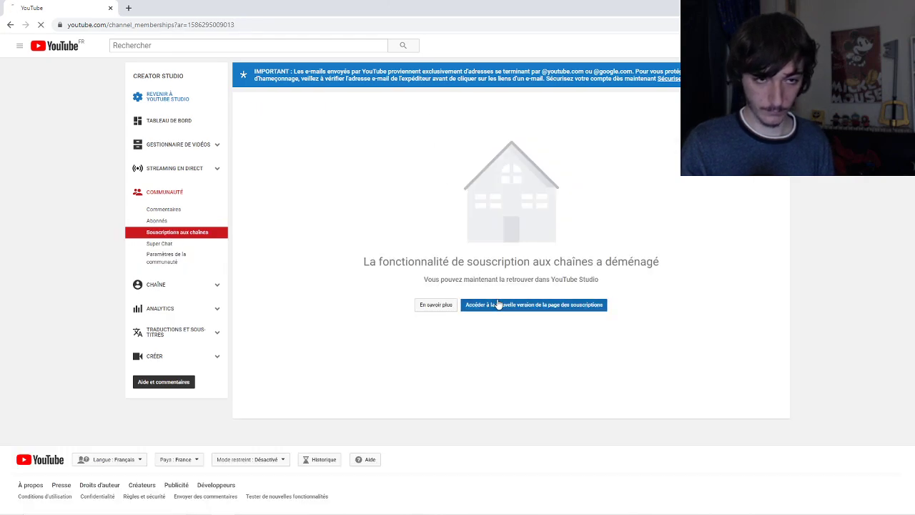
left_click(496, 304)
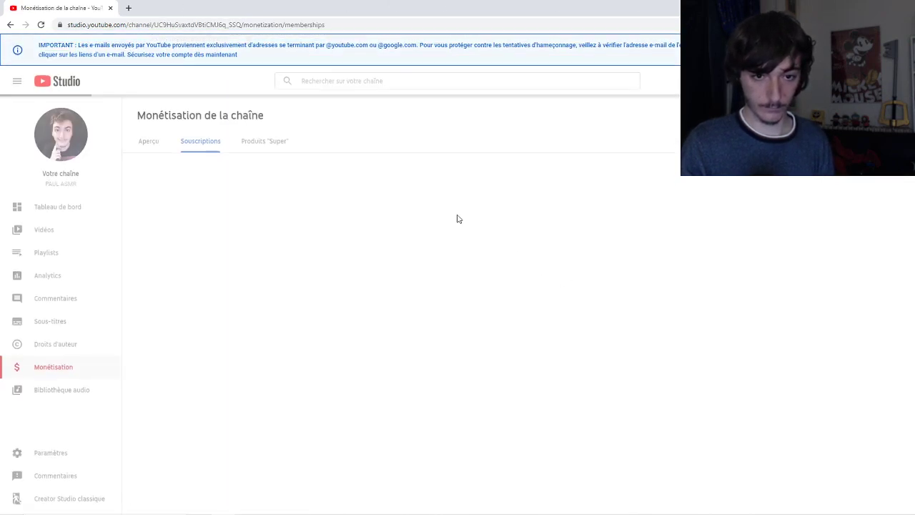
- Start Étape 2 for importing badges and emoji, and assign "badge 1 bonhomme" to the Nouveau membre tier
scroll(459, 235, "down", 4)
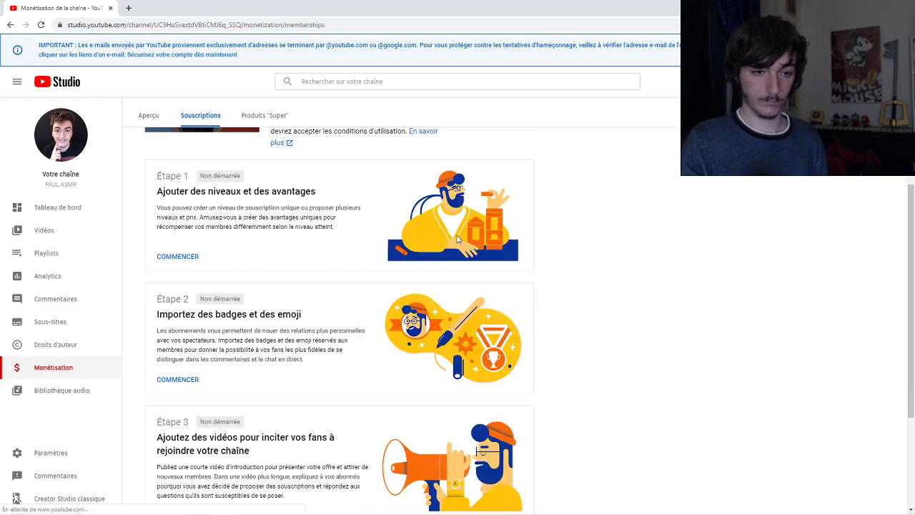
left_click(180, 381)
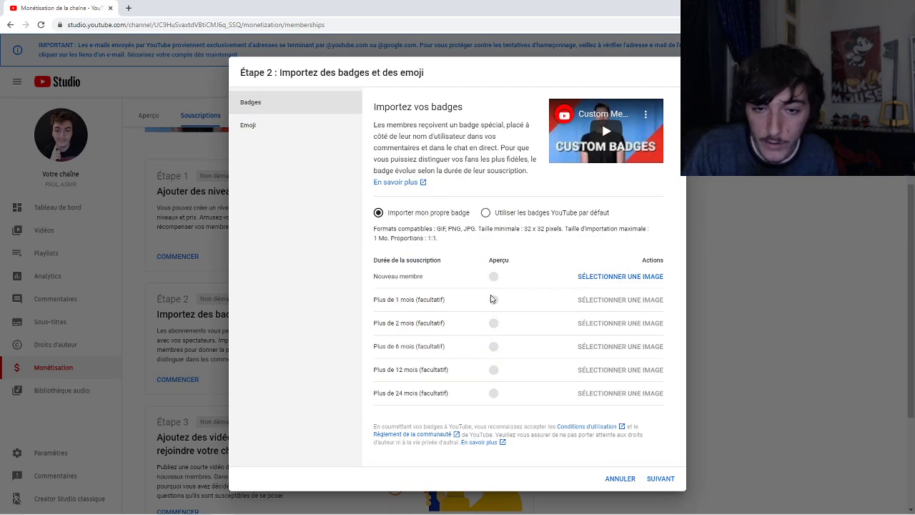
left_click(632, 279)
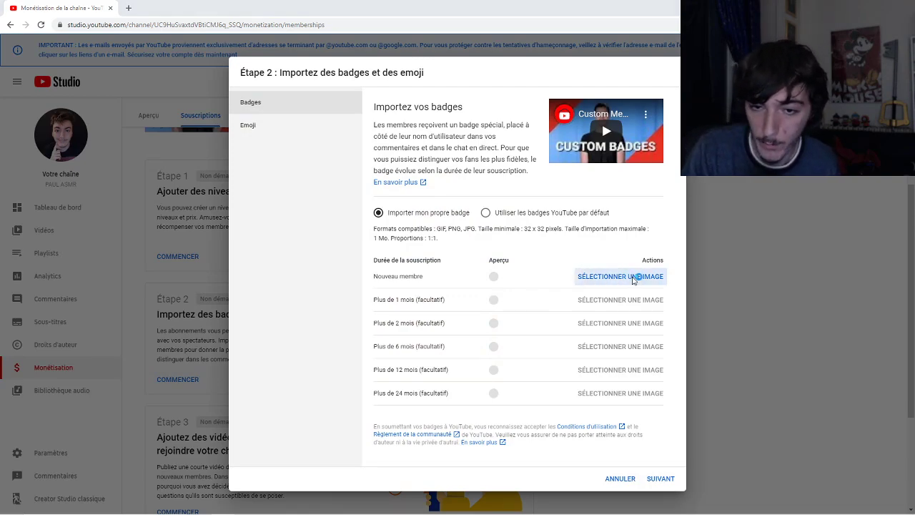
double_click(259, 81)
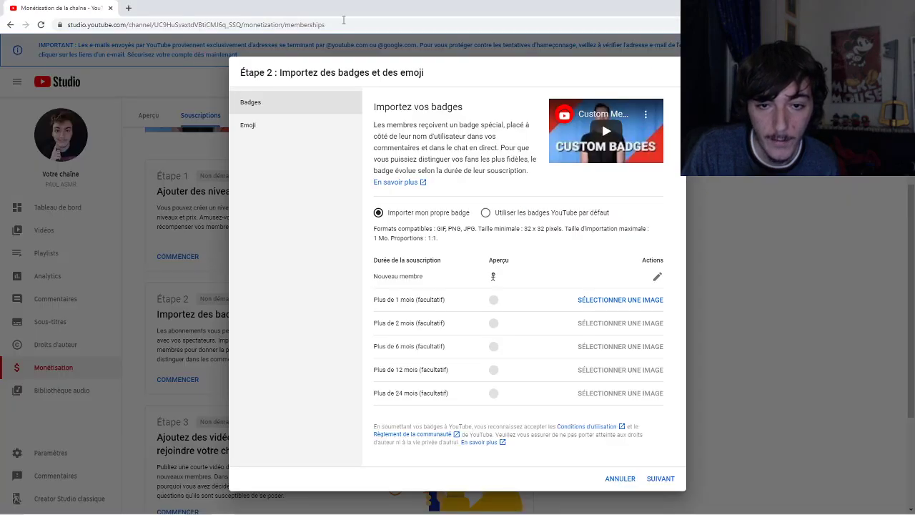
- Assign "badge 2 bonhomme" to the Plus de 1 mois tier, and replace that image with the same file again
left_click(608, 300)
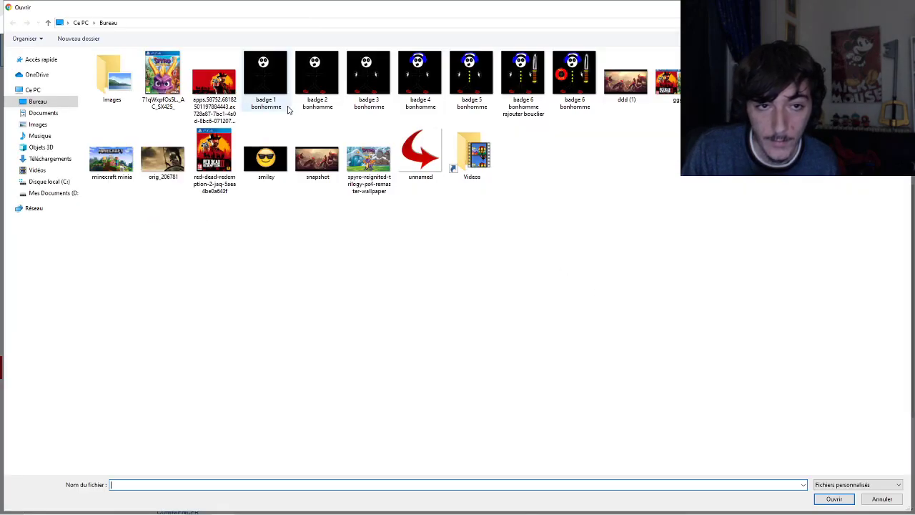
double_click(317, 82)
left_click(656, 278)
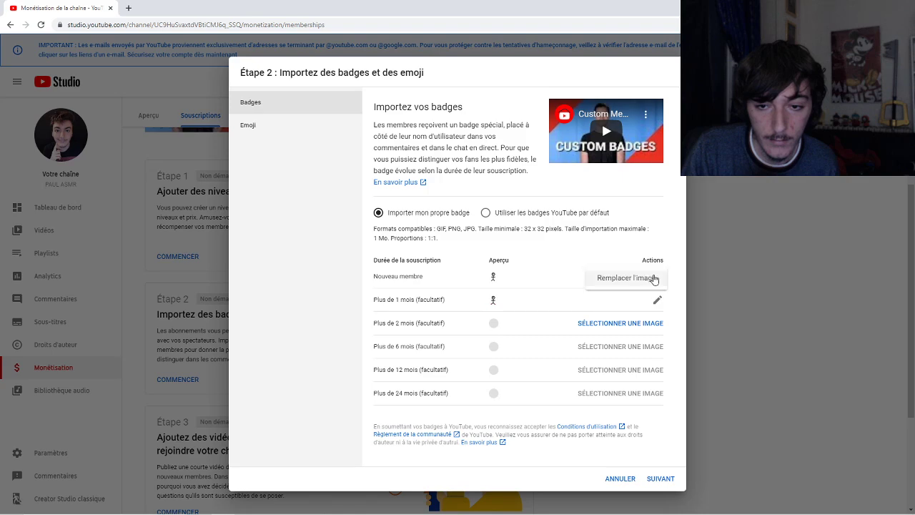
left_click(540, 307)
left_click(657, 300)
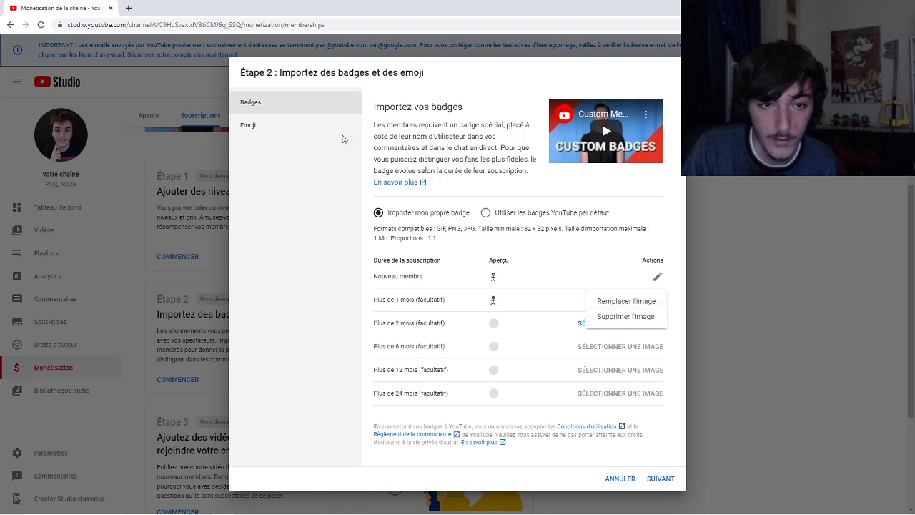
left_click(625, 302)
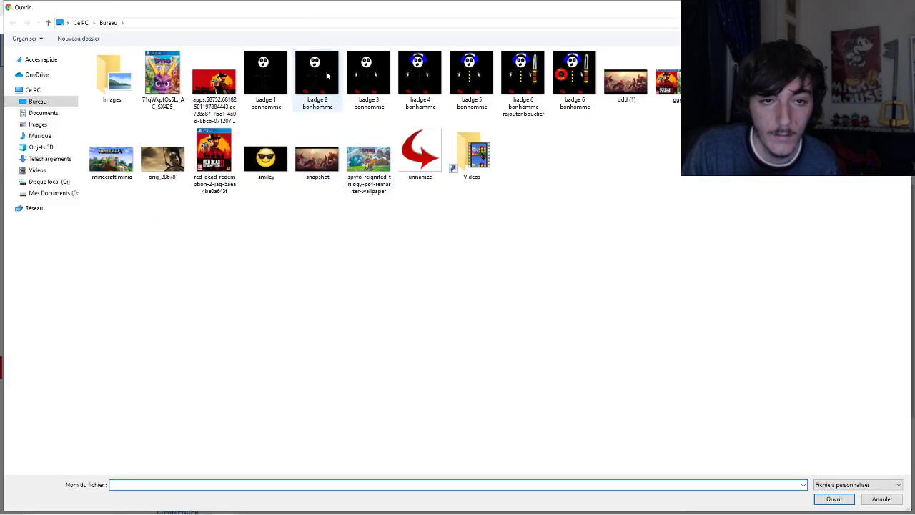
double_click(302, 112)
- Assign "badge 3 bonhomme" to the Plus de 2 mois tier
left_click(622, 326)
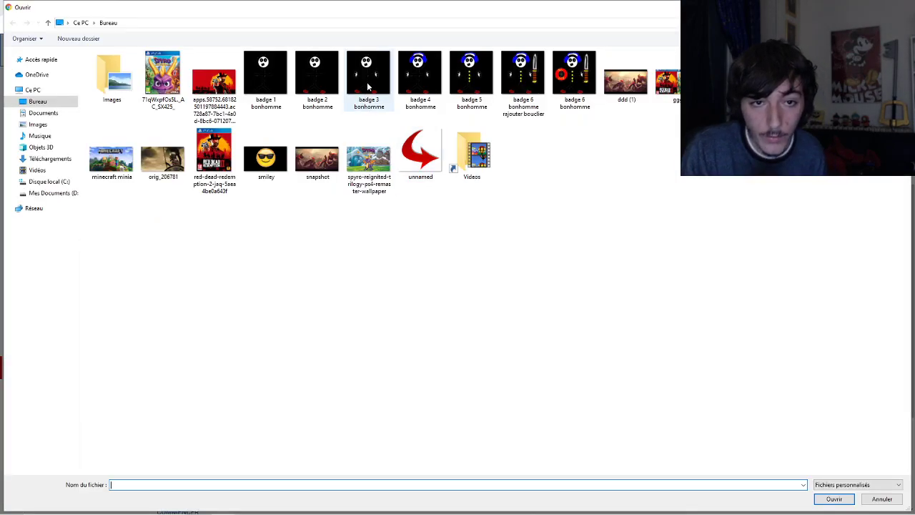
double_click(369, 74)
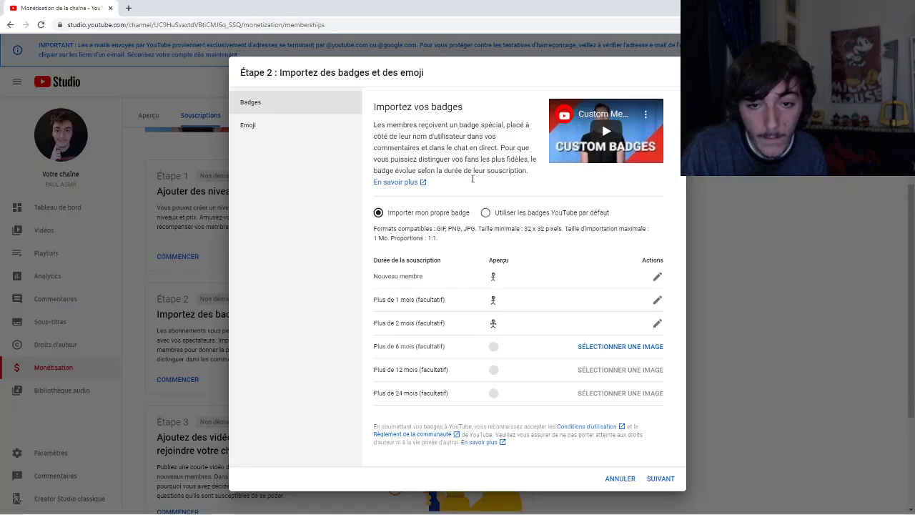
- Assign "badge 4 bonhomme" to the Plus de 6 mois tier and "badge 5 bonhomme" to the Plus de 12 mois tier
left_click(610, 350)
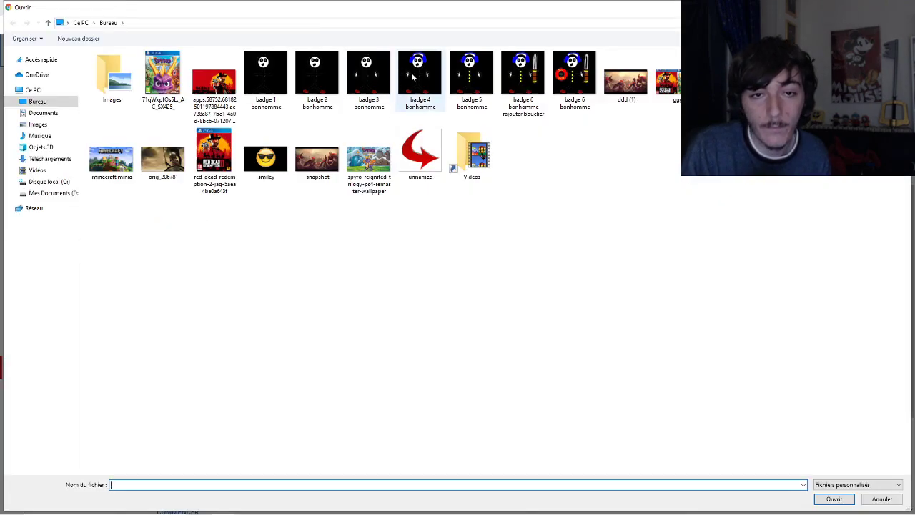
double_click(412, 75)
left_click(599, 372)
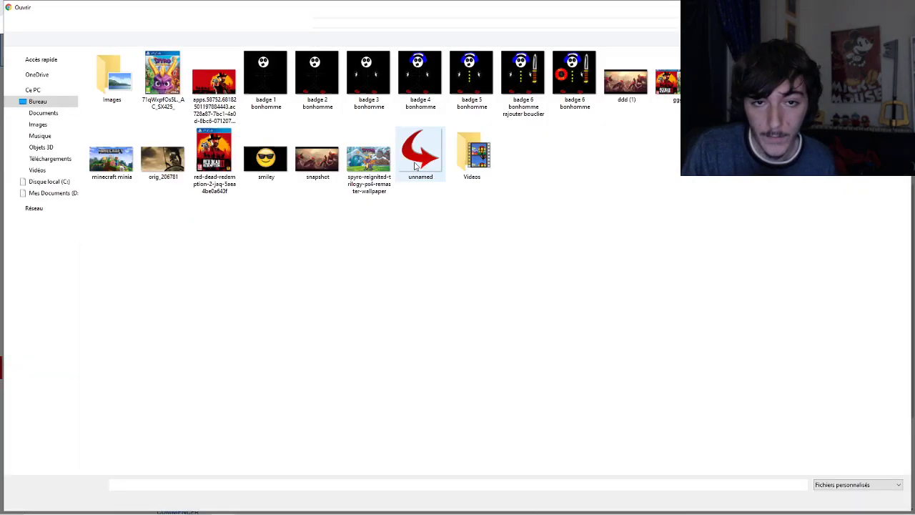
double_click(466, 86)
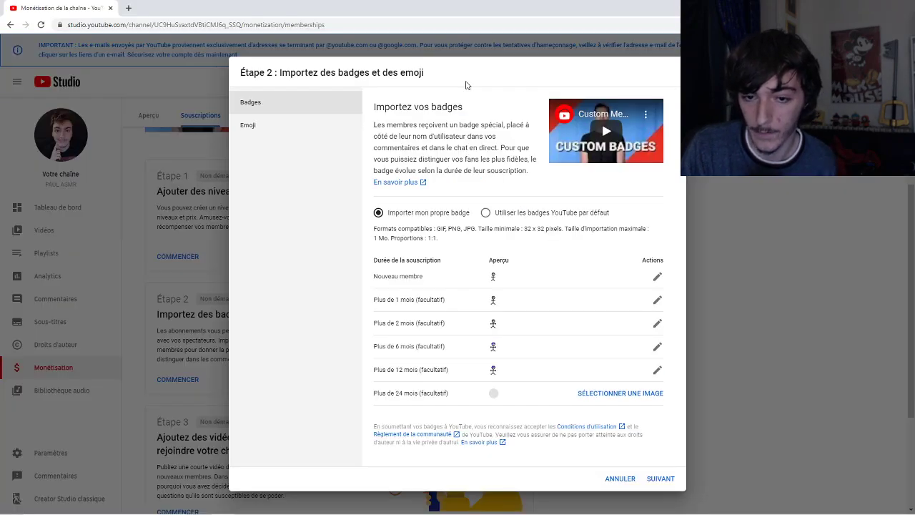
- Assign "badge 6 bonhomme" to the Plus de 24 mois tier and save Étape 2 without adding any emoji
left_click(641, 389)
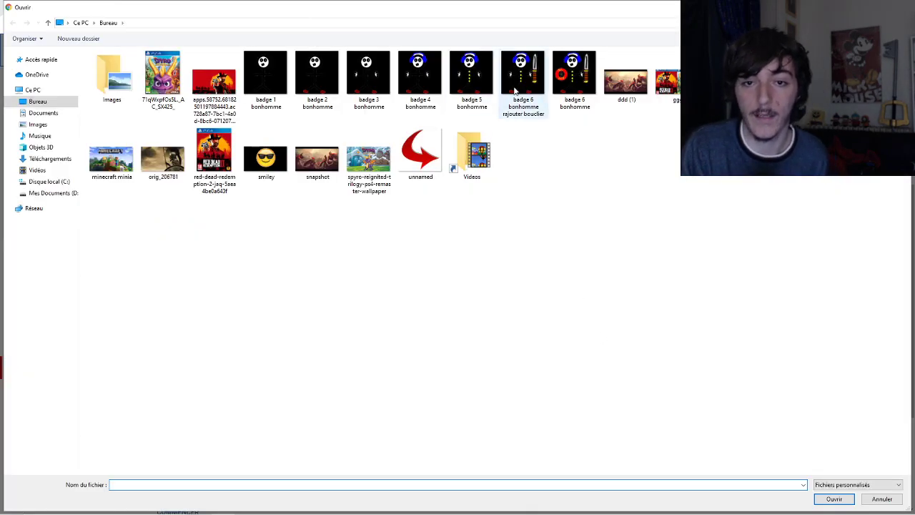
double_click(574, 75)
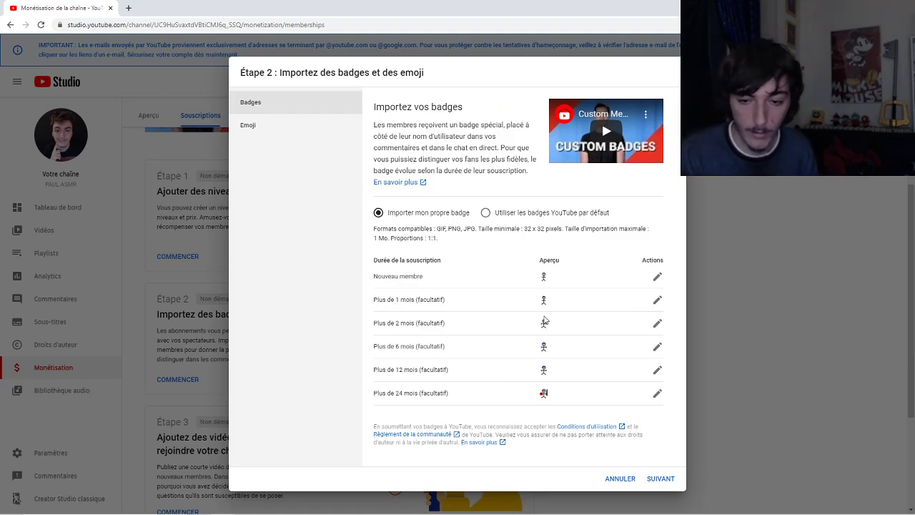
left_click(652, 479)
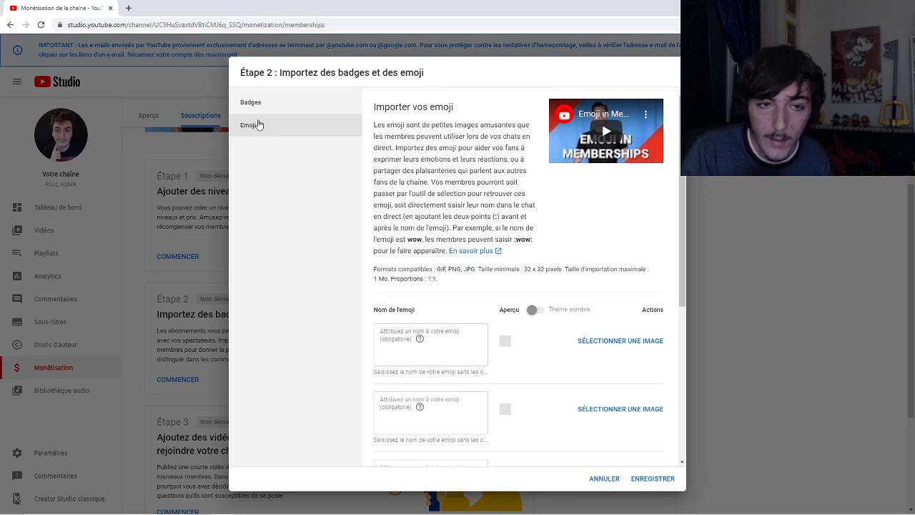
left_click(648, 481)
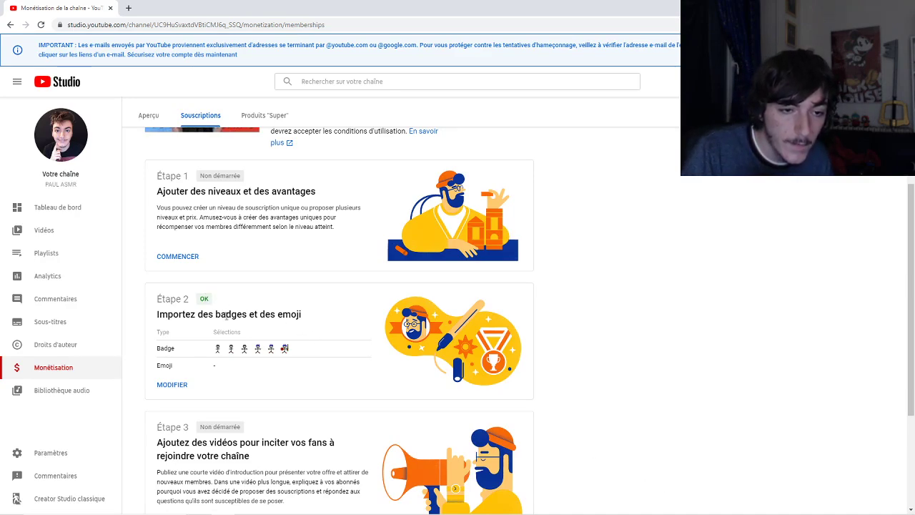
- Reopen Étape 2 to review the saved badges, cancel without changes, and enlarge the page to inspect the badge previews
left_click(172, 384)
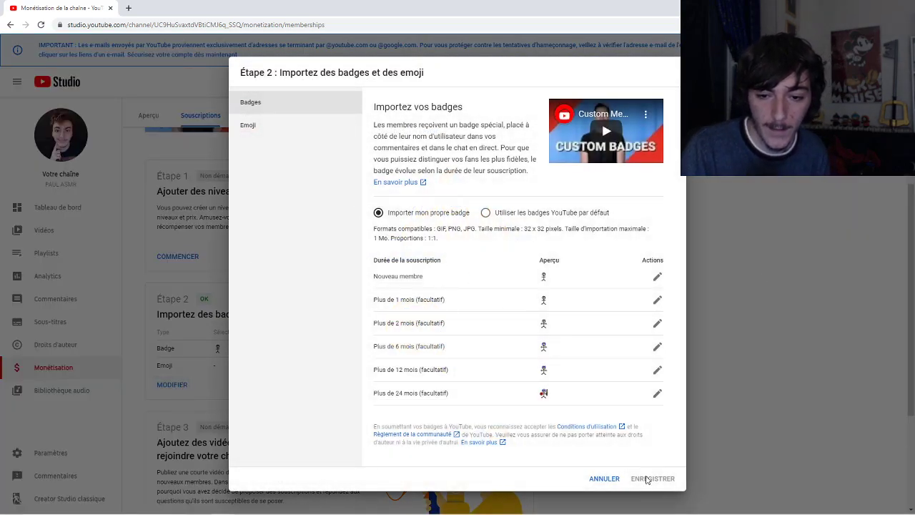
left_click(604, 478)
scroll(487, 339, "down", 1)
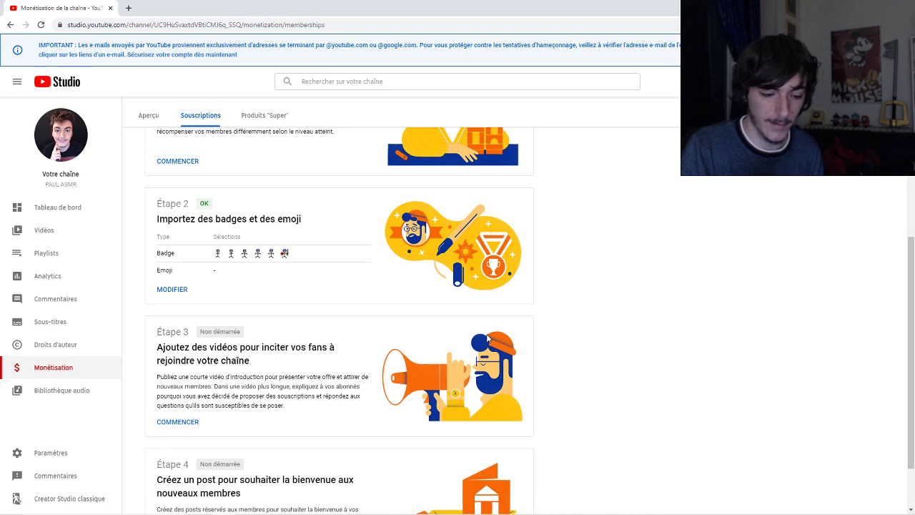
scroll(488, 338, "up", 5)
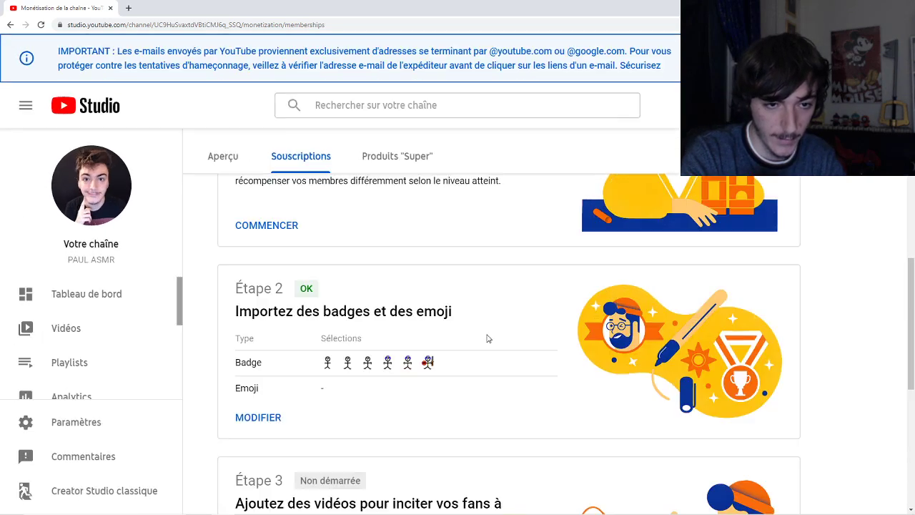
scroll(488, 339, "up", 2)
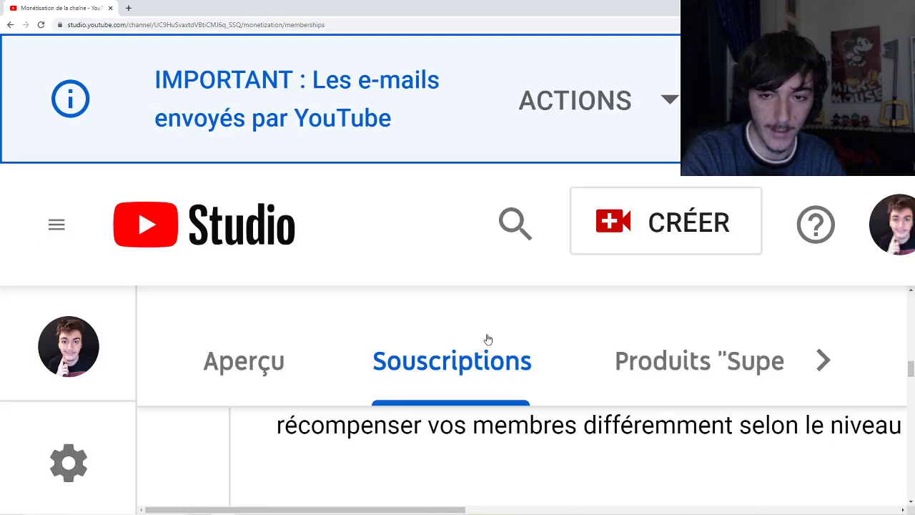
scroll(487, 339, "up", 1)
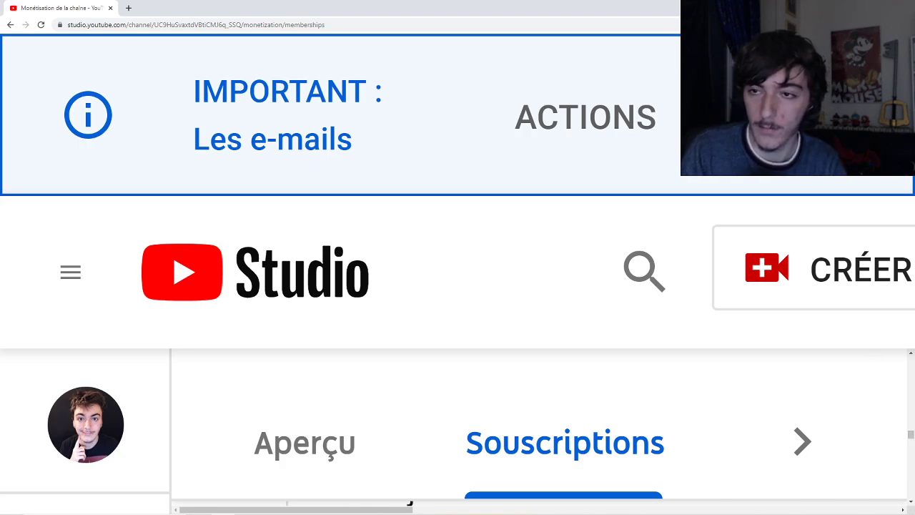
- Try magnifying the screen to 200 % with the Windows Magnifier, and close the magnifier
key("super+minus")
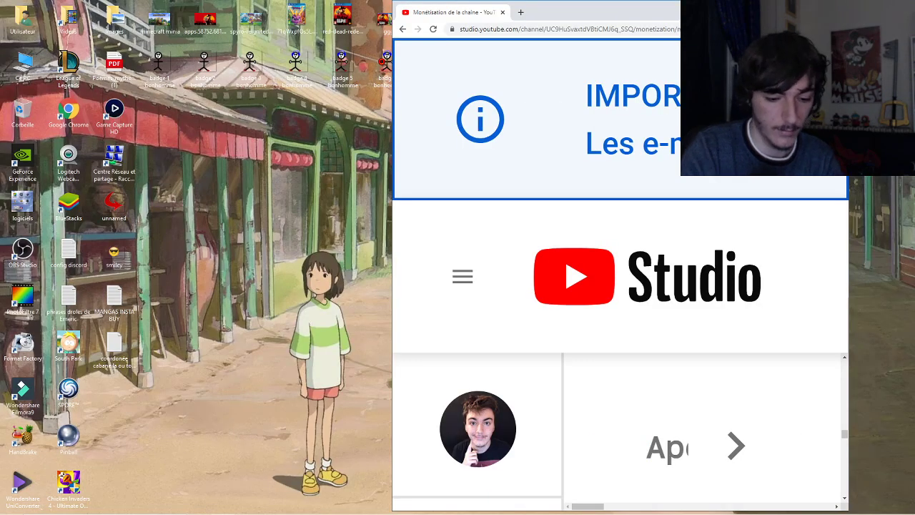
key("super+plus")
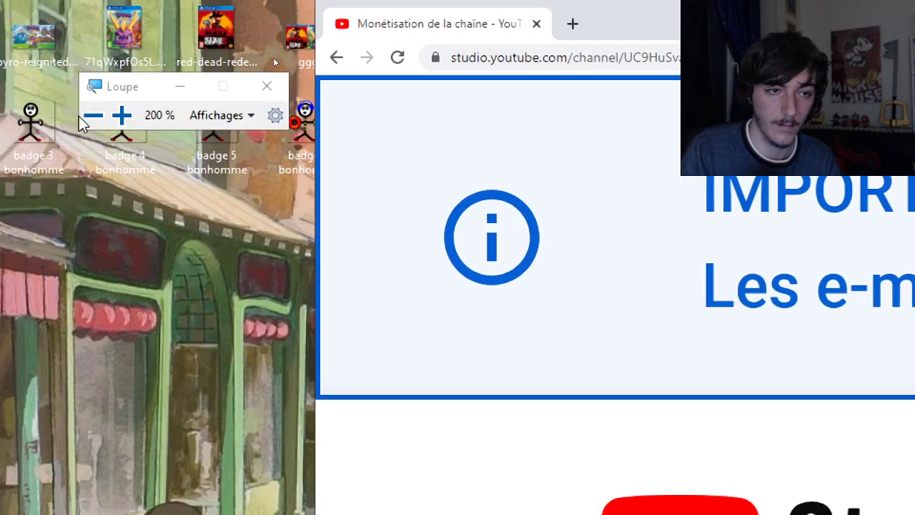
left_click(92, 116)
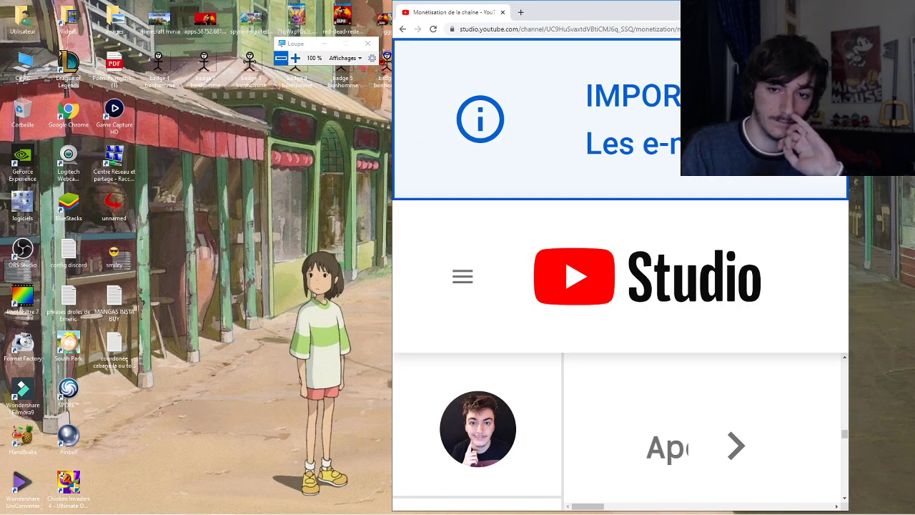
left_click(295, 58)
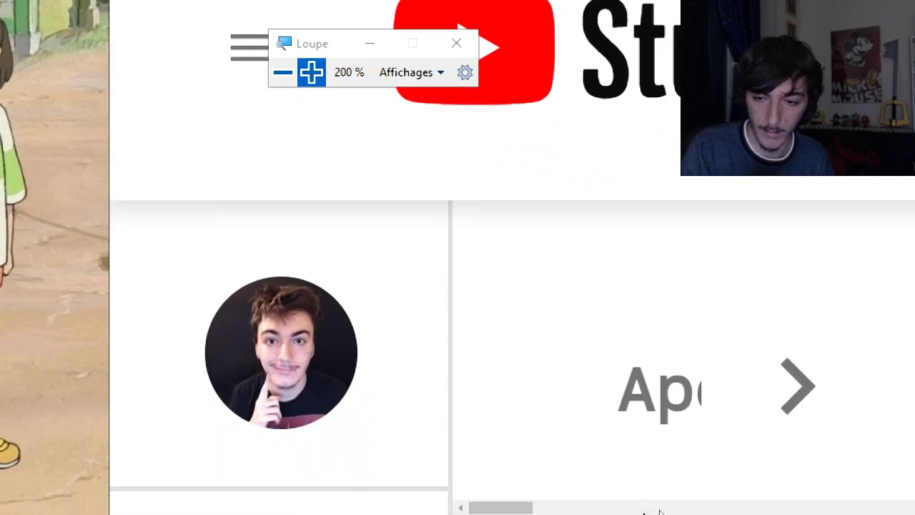
left_click(778, 404)
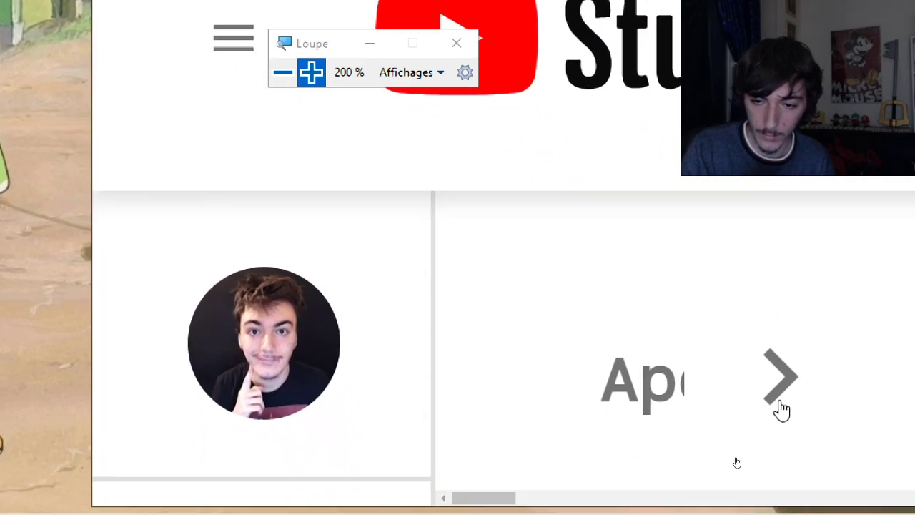
left_click(458, 45)
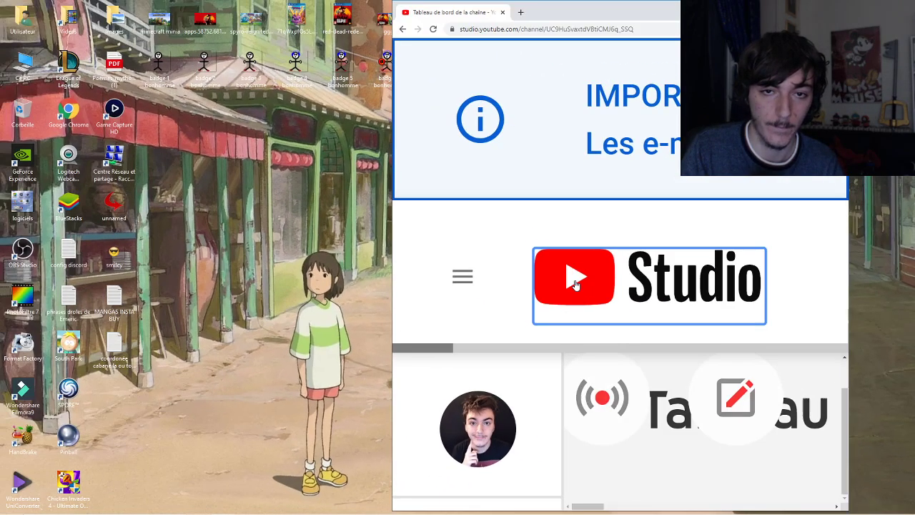
- Reload the channel dashboard, maximize the browser window, and reduce the page zoom to a readable size
left_click(432, 29)
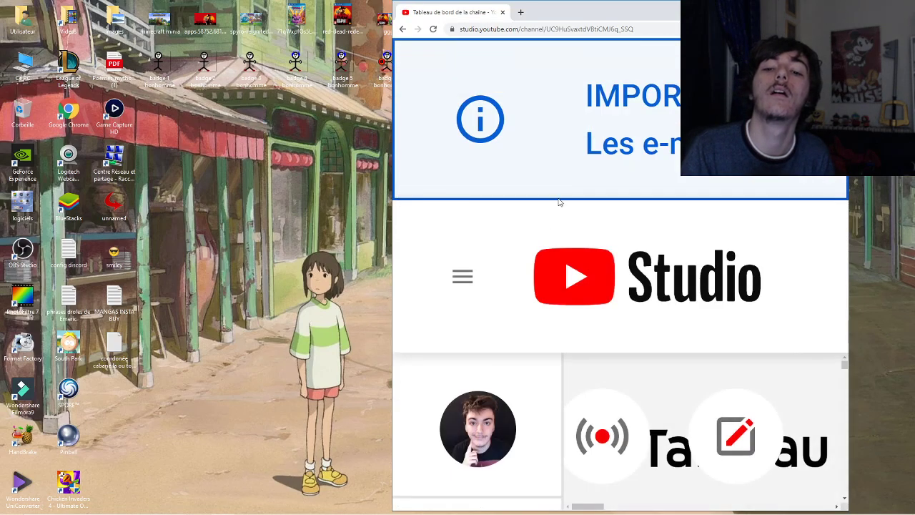
key("super+Up")
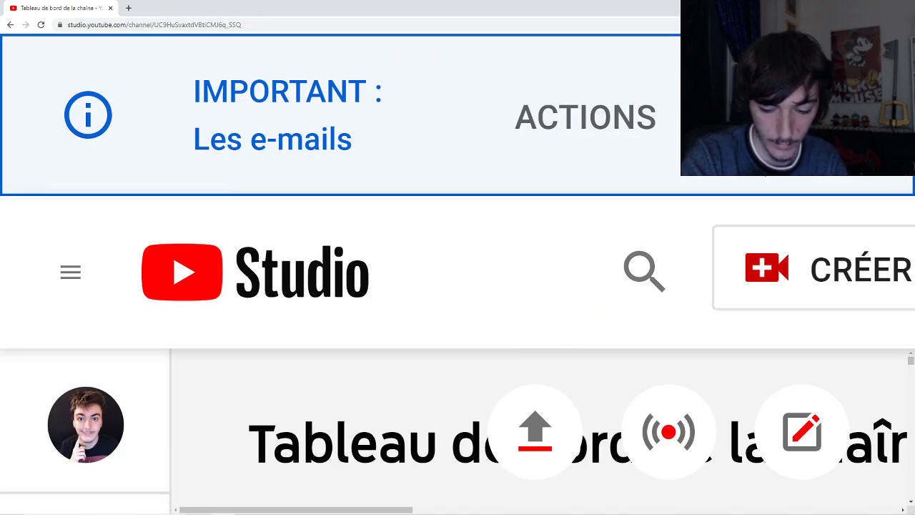
key("ctrl+minus")
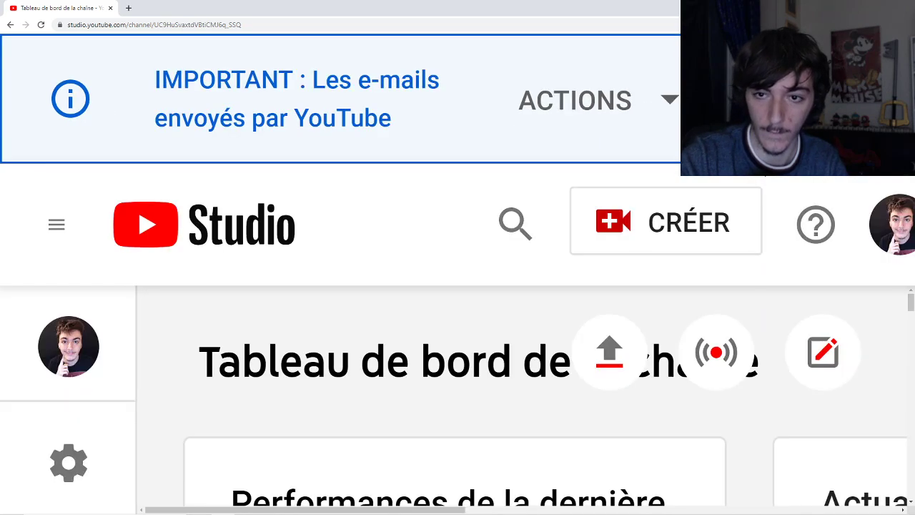
key("ctrl+minus")
key("ctrl+minus")
key("ctrl+minus")
key("ctrl+minus")
key("ctrl+minus")
key("ctrl+minus")
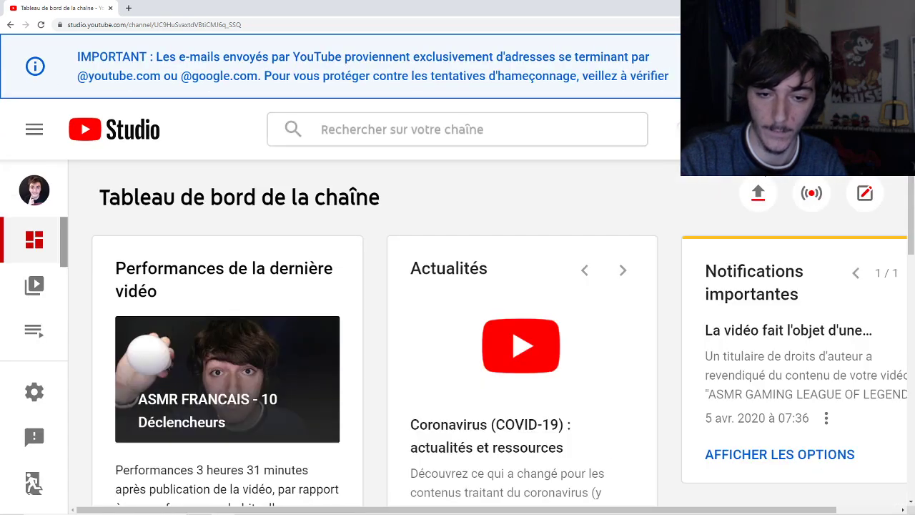
key("ctrl+minus")
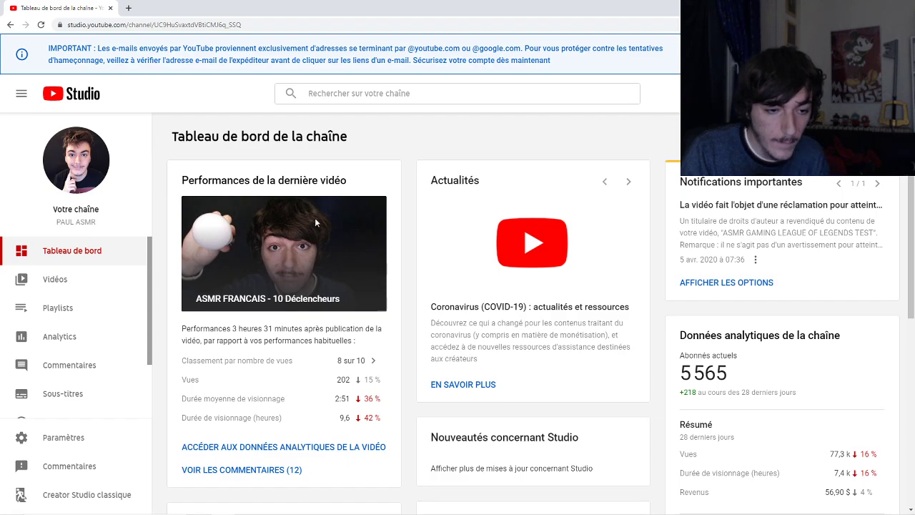
- Switch to the classic Creator Studio, giving "Il manque une fonctionnalité spécifique dont j'ai besoin" as the reason
left_click(123, 496)
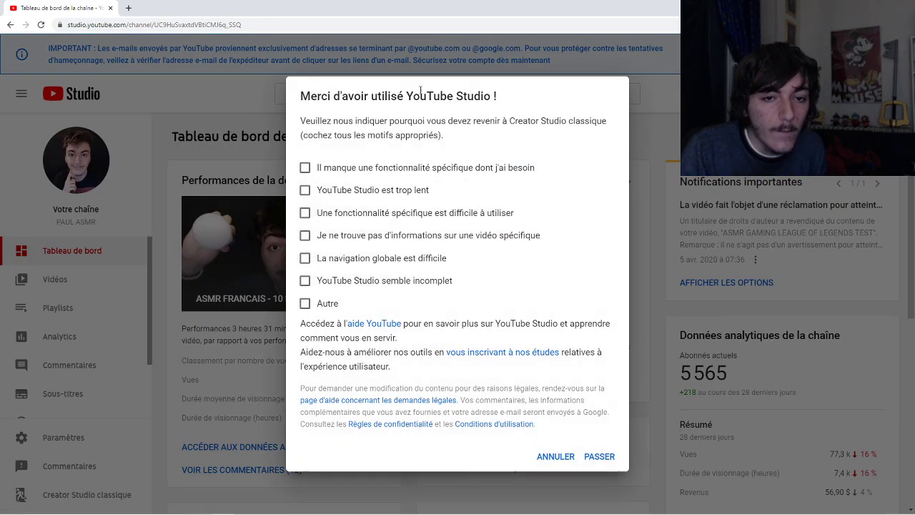
left_click(441, 172)
left_click(601, 474)
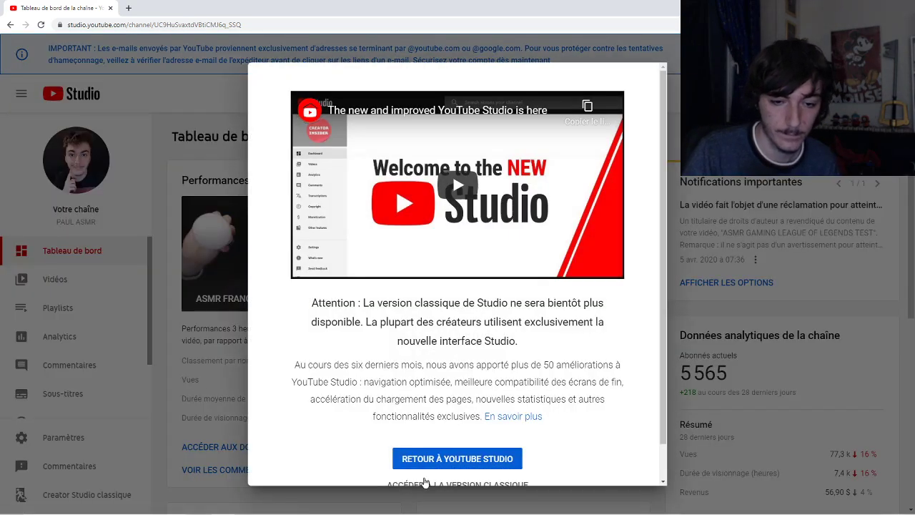
left_click(425, 484)
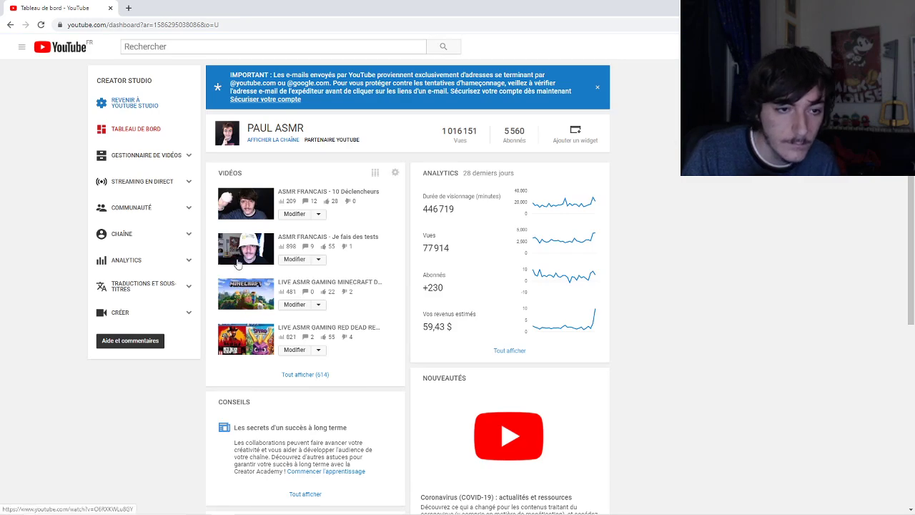
- Look through the live streaming, community and channel sections, and open the community's Souscriptions aux chaînes page
left_click(157, 196)
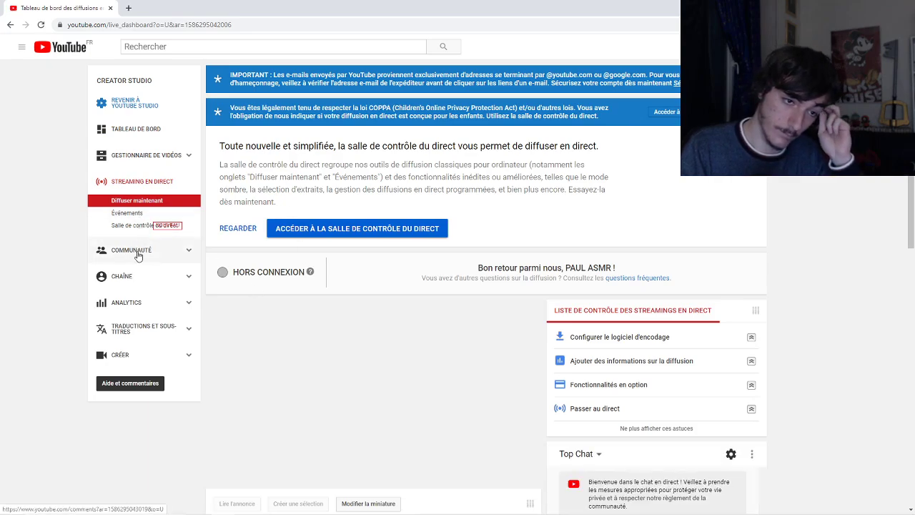
left_click(140, 251)
scroll(139, 253, "down", 1)
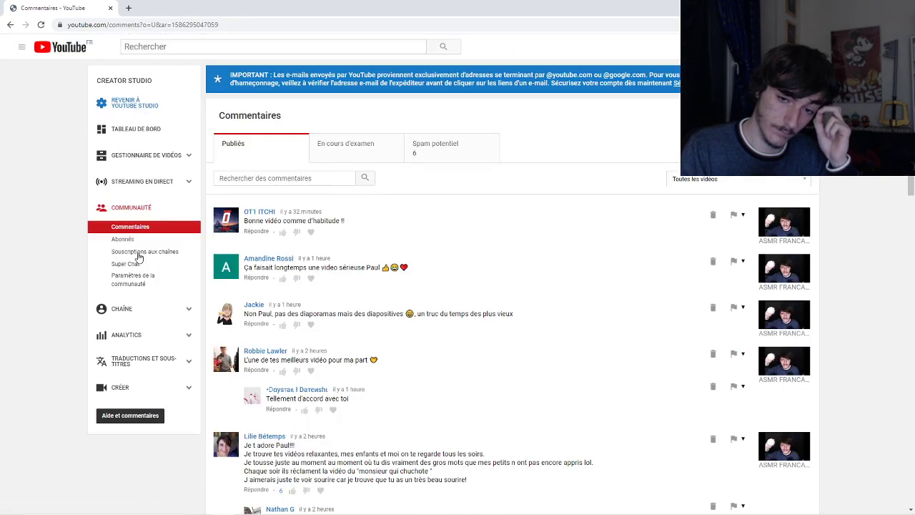
left_click(132, 309)
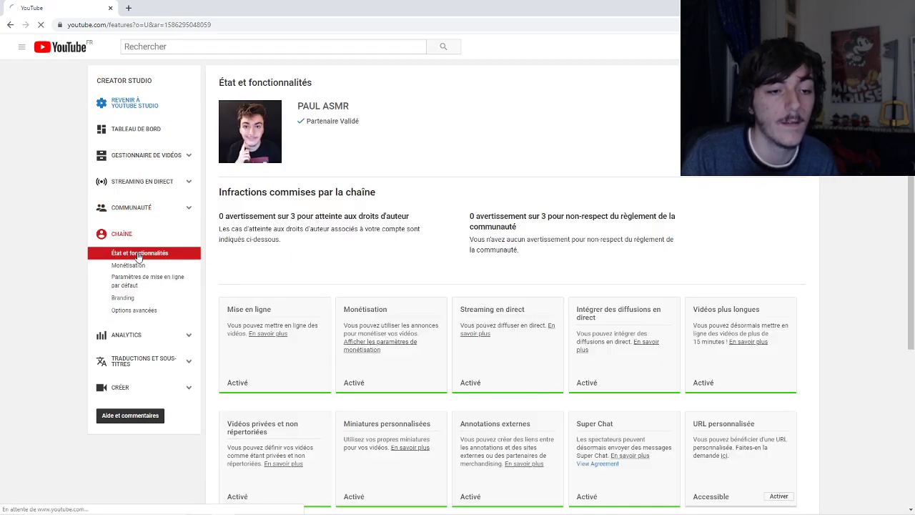
left_click(122, 207)
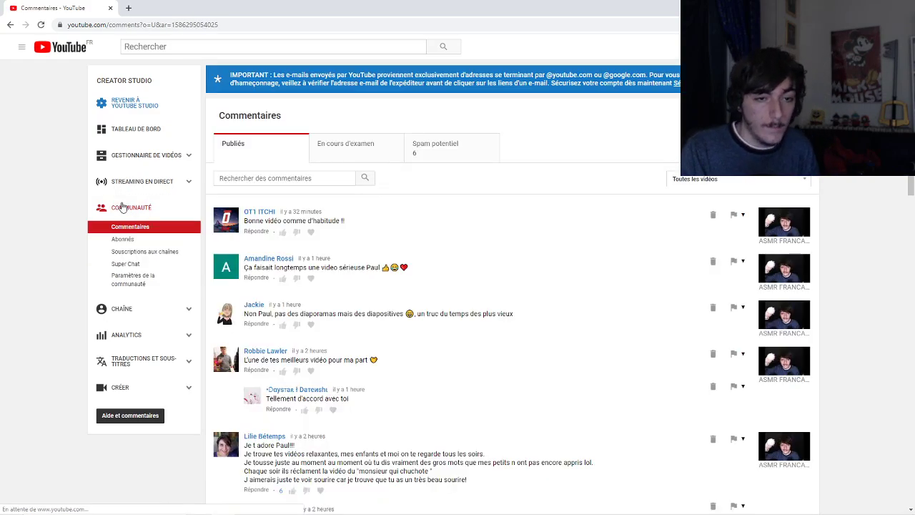
left_click(145, 251)
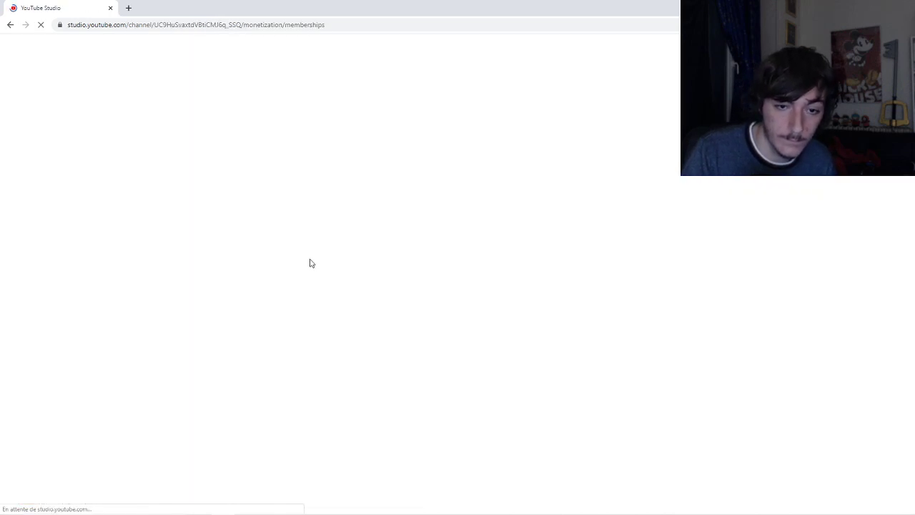
- Check the imported badges in Étape 2 on the memberships page, cancel its editor, and look over the following setup steps
scroll(311, 265, "down", 5)
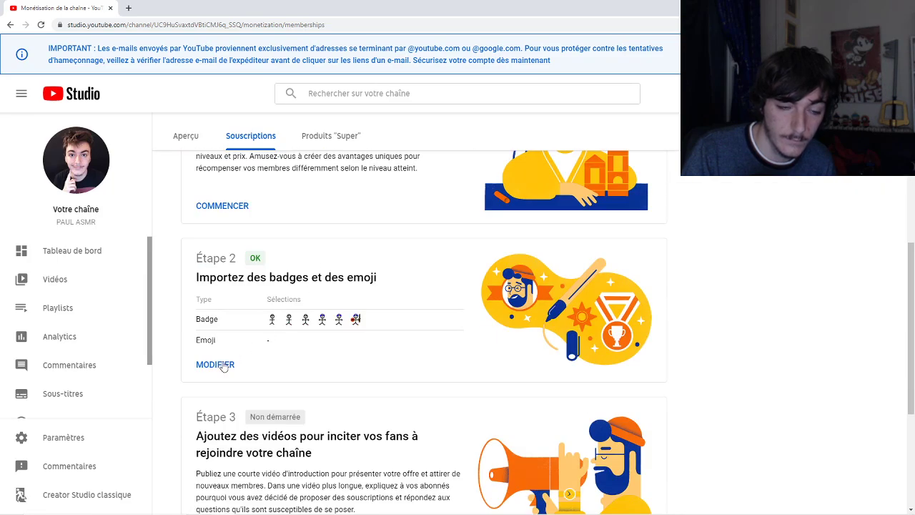
left_click(215, 364)
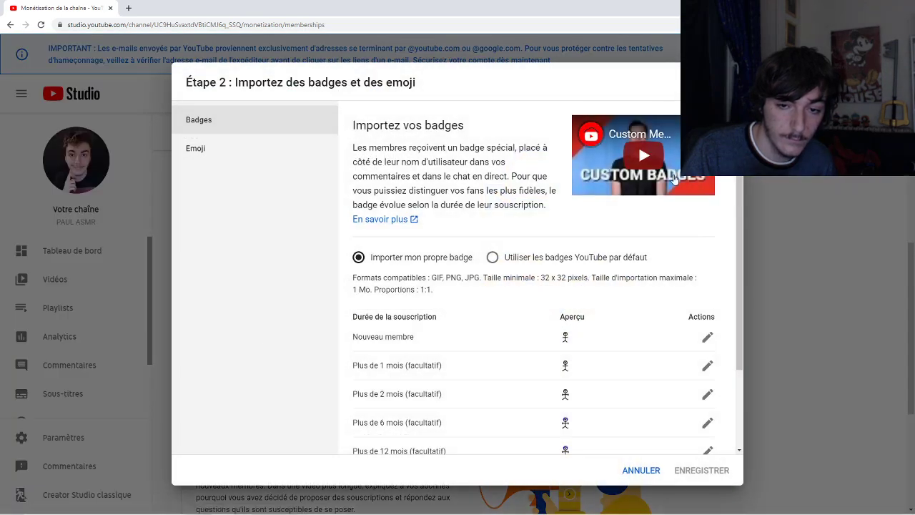
left_click(653, 470)
scroll(546, 278, "down", 2)
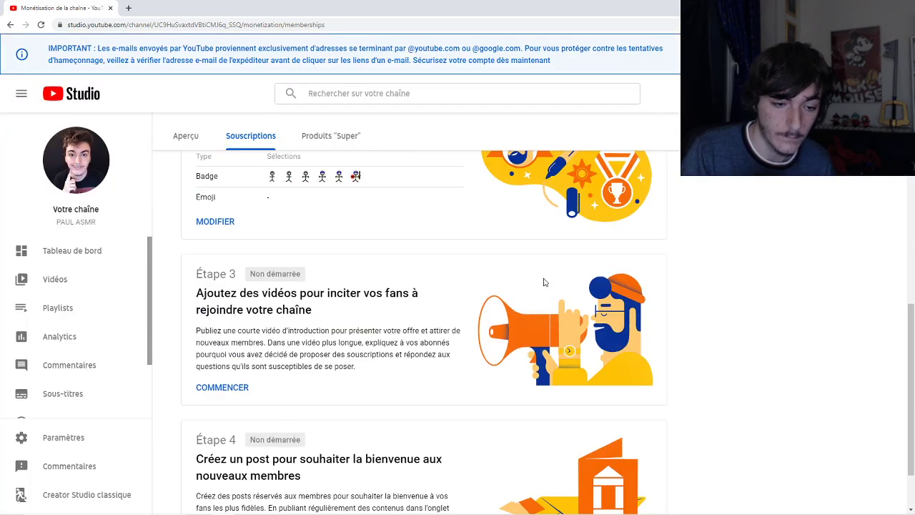
scroll(545, 279, "up", 1)
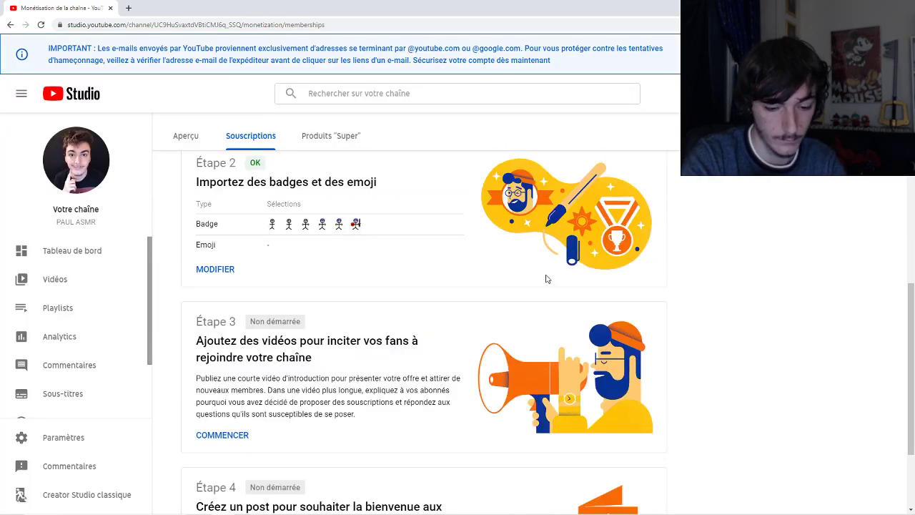
- Enlarge the memberships page and examine the full row of six stick-figure badges in Étape 2 up close
key("ctrl+plus")
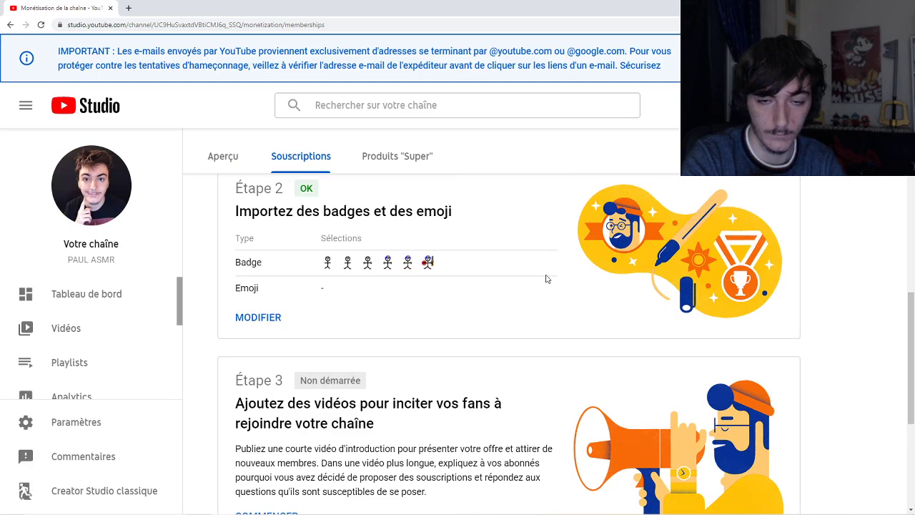
key("ctrl+plus")
key("ctrl+plus")
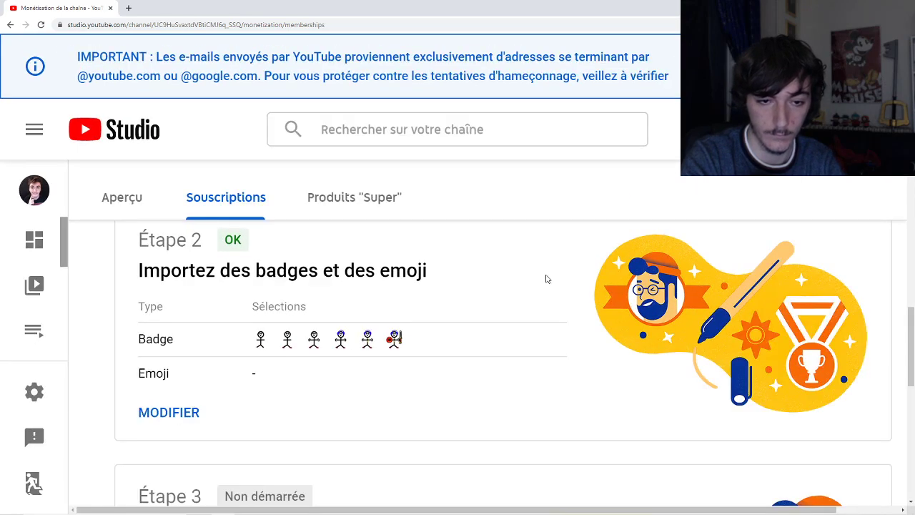
key("ctrl+plus")
key("ctrl+plus")
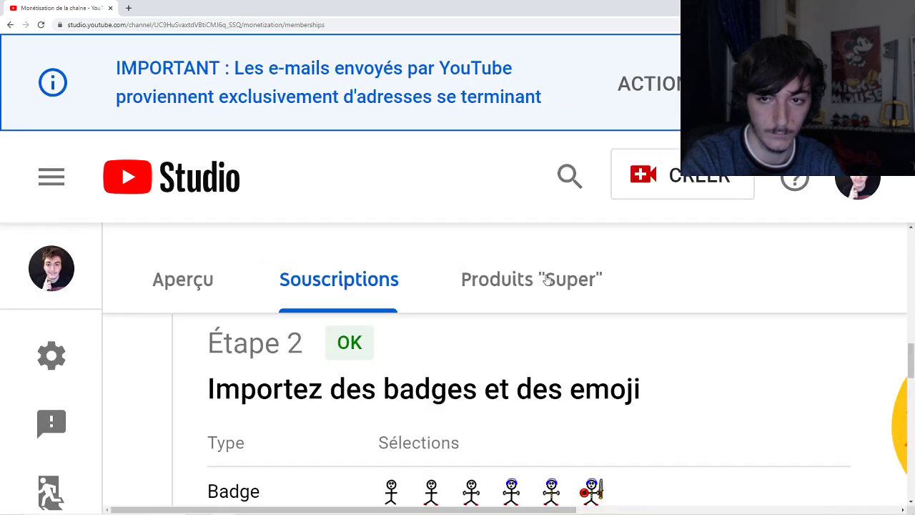
key("ctrl+plus")
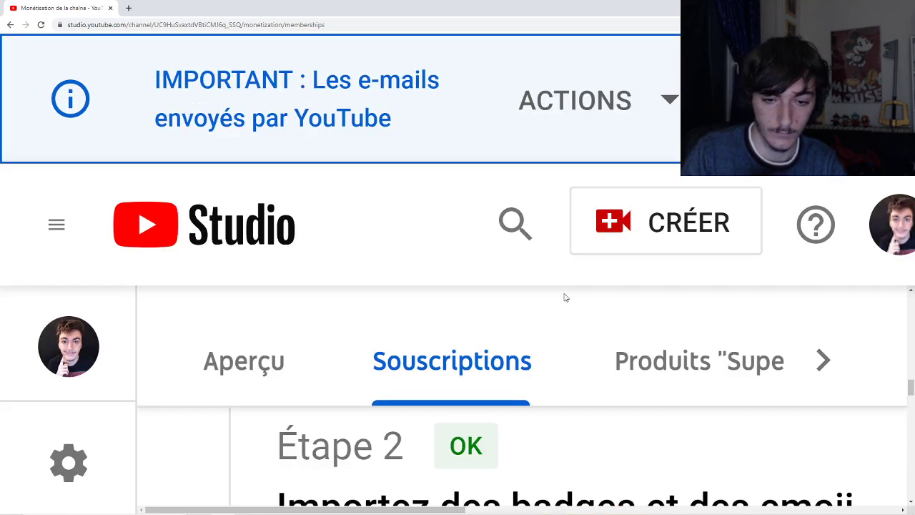
left_click_drag(911, 384, 912, 401)
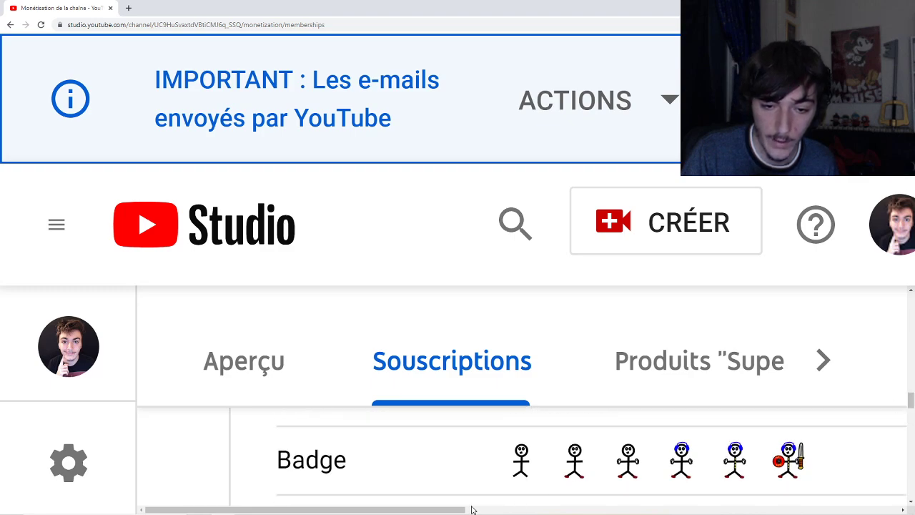
left_click_drag(466, 509, 541, 509)
left_click_drag(911, 398, 912, 400)
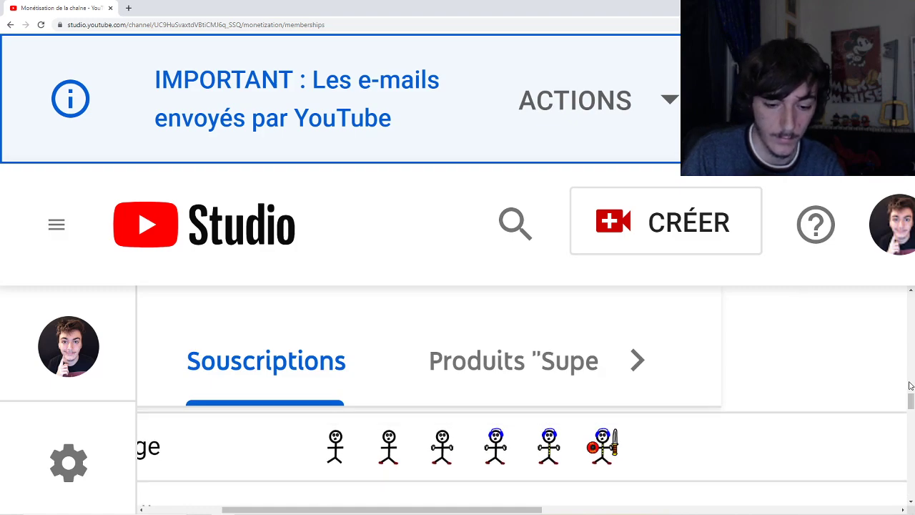
- Enlarge the page one more level and inspect the last two badges, including the one with the shield and sword
key("ctrl+plus")
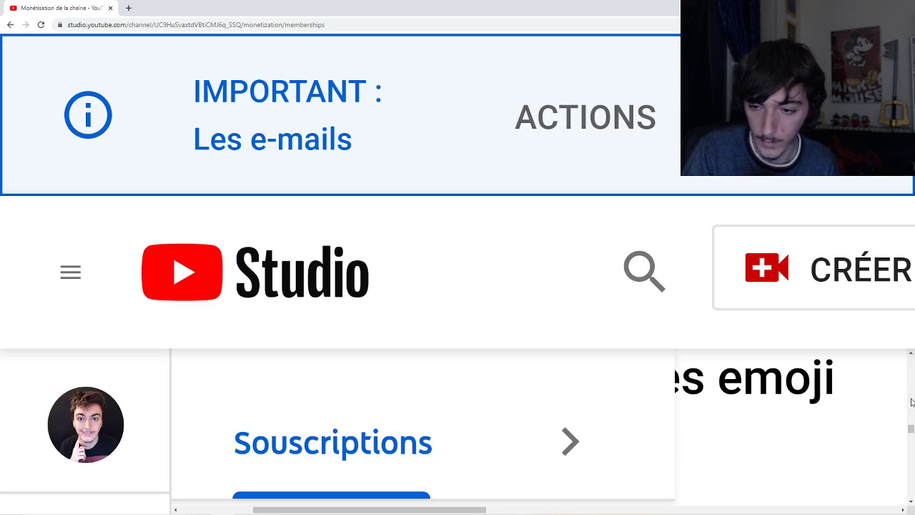
left_click(912, 504)
left_click(911, 504)
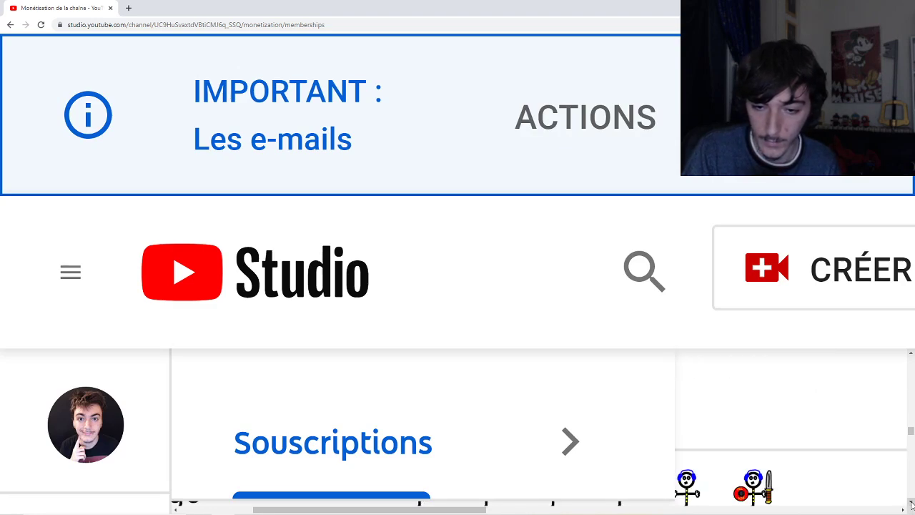
left_click(911, 503)
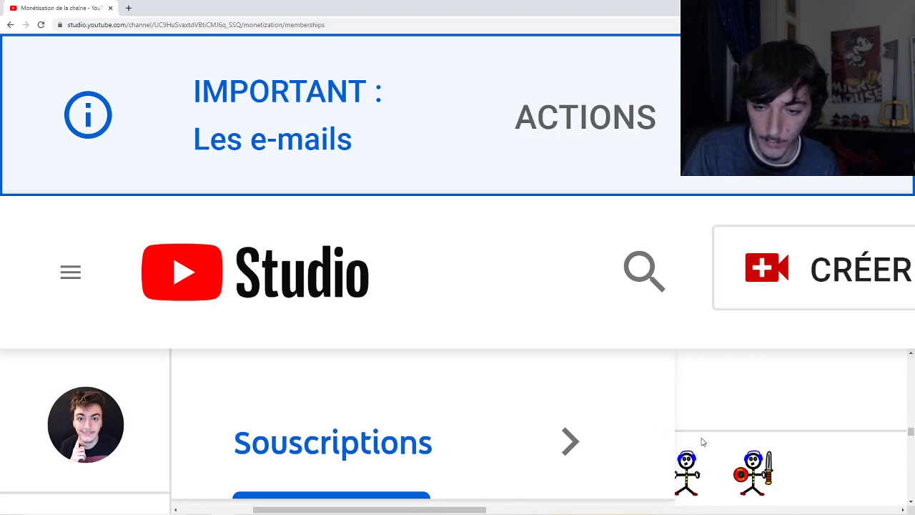
left_click_drag(430, 509, 467, 510)
scroll(902, 498, "down", 1)
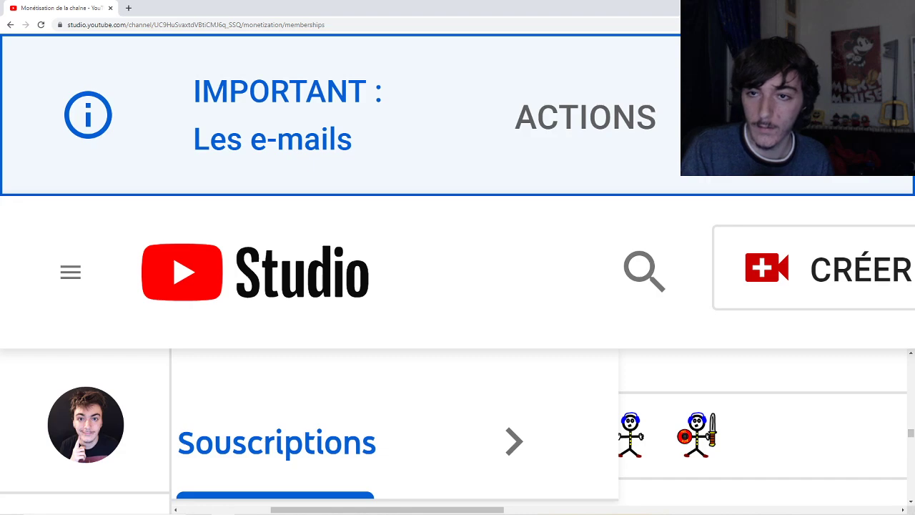
- Reduce the page zoom by one level and review all six badges side by side again
key("ctrl+minus")
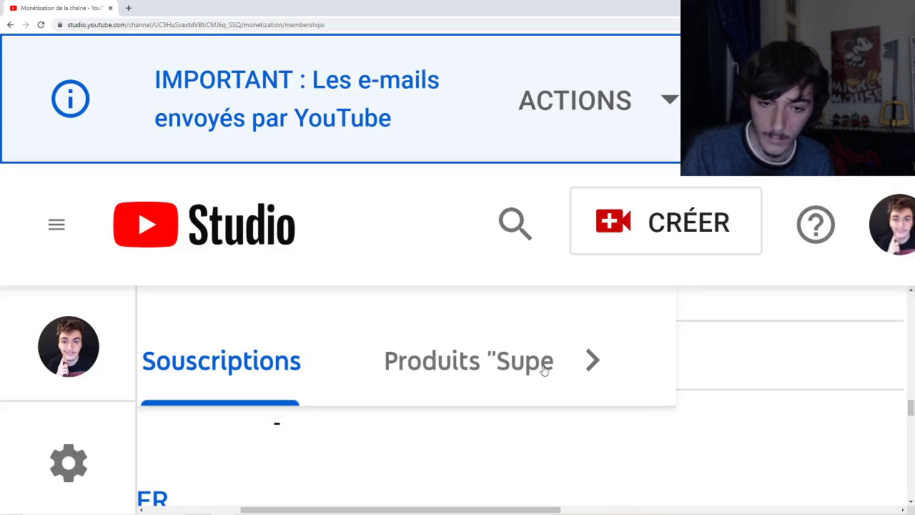
left_click_drag(908, 402, 910, 419)
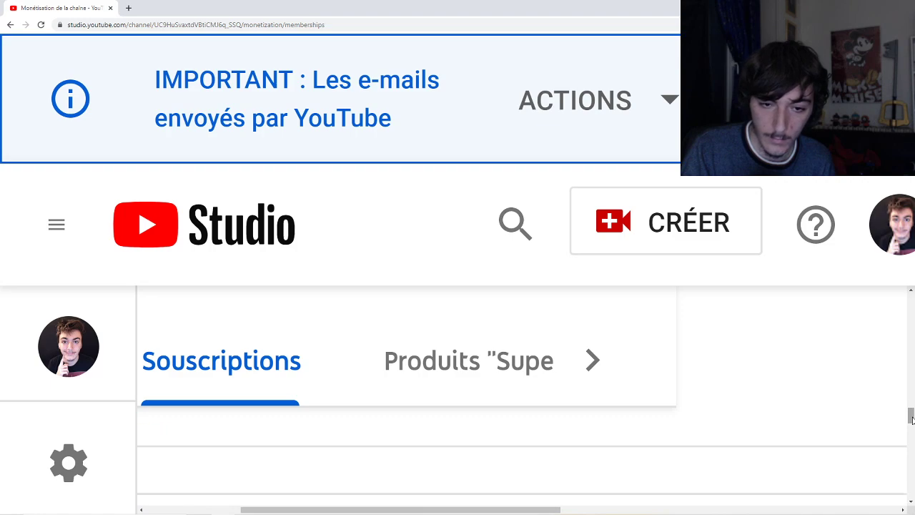
scroll(731, 416, "down", 2)
scroll(732, 418, "up", 3)
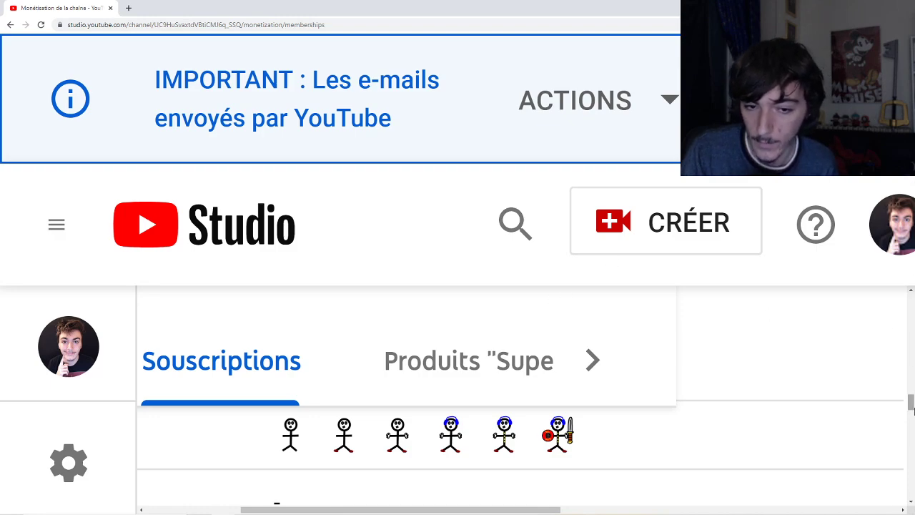
left_click_drag(911, 403, 911, 401)
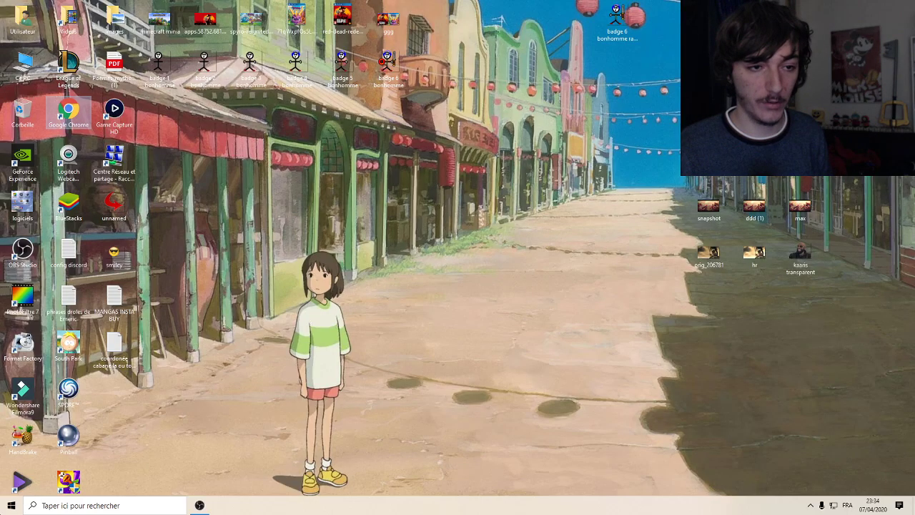
left_click(198, 506)
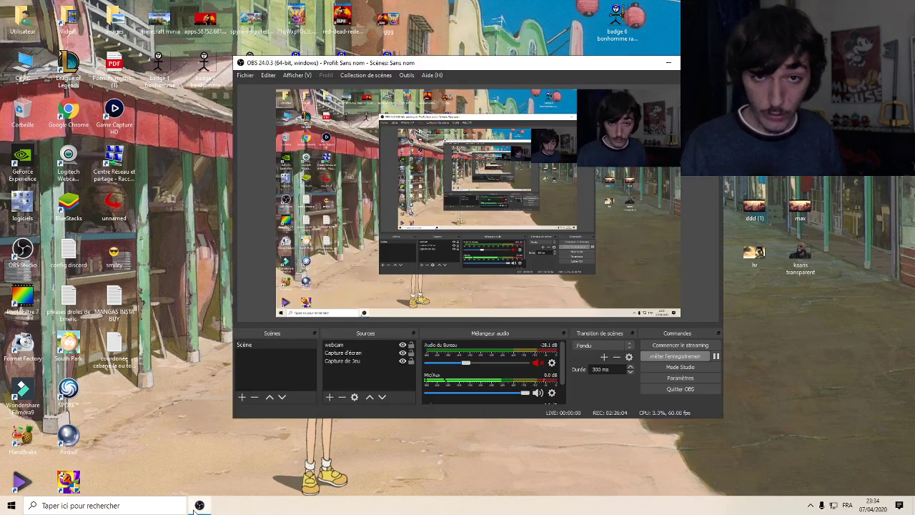
left_click(193, 507)
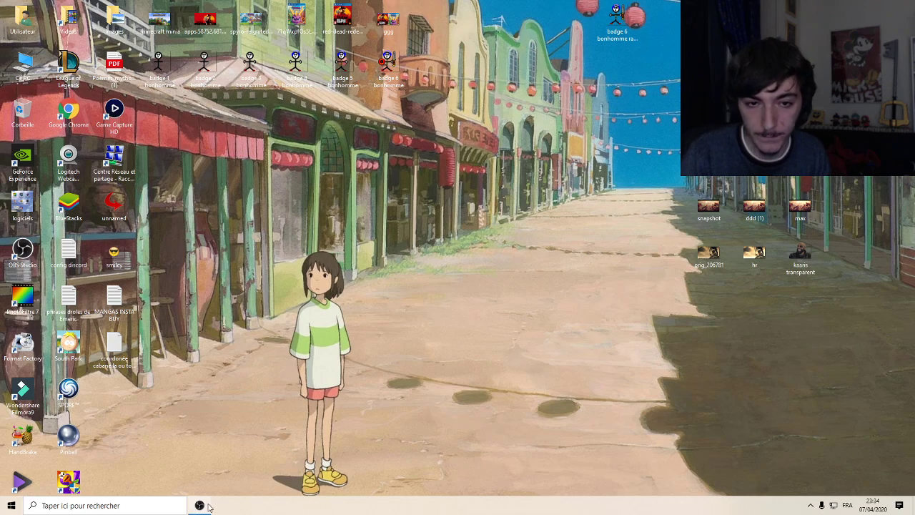
left_click(208, 506)
left_click(208, 506)
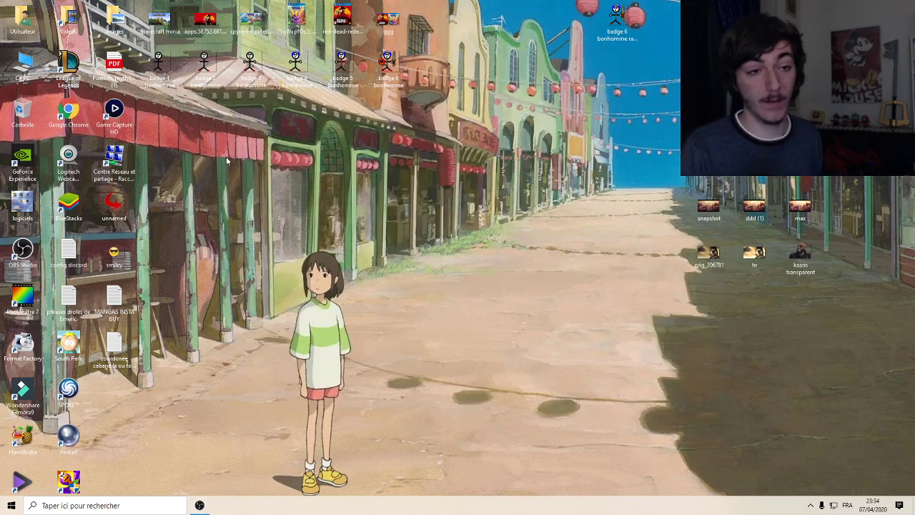
left_click(200, 506)
left_click(200, 506)
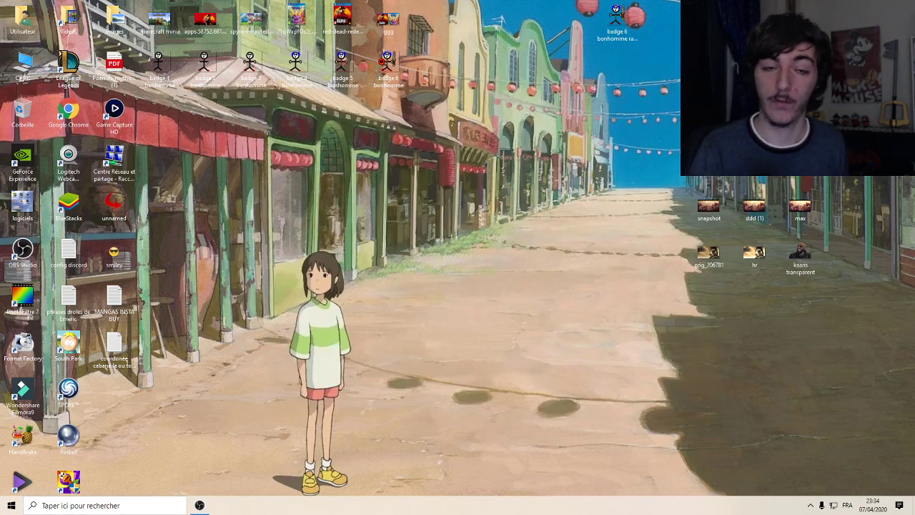